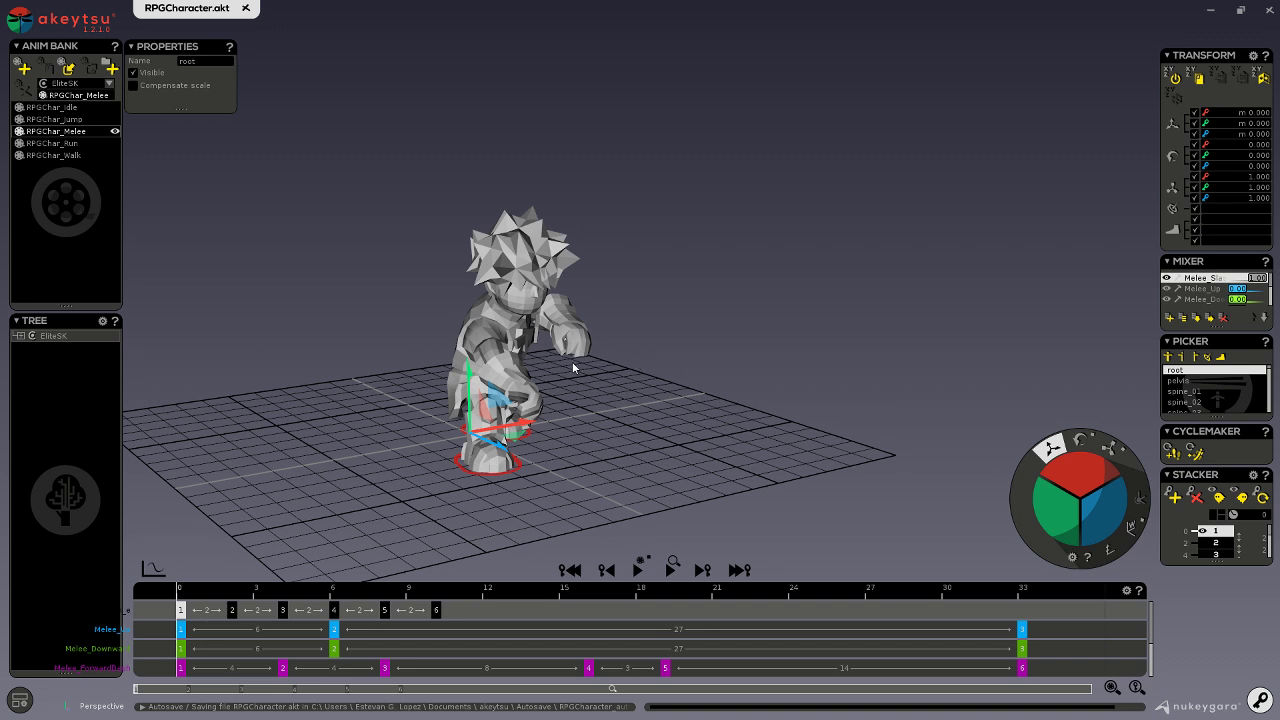
middle_click_drag(414, 380, 571, 366)
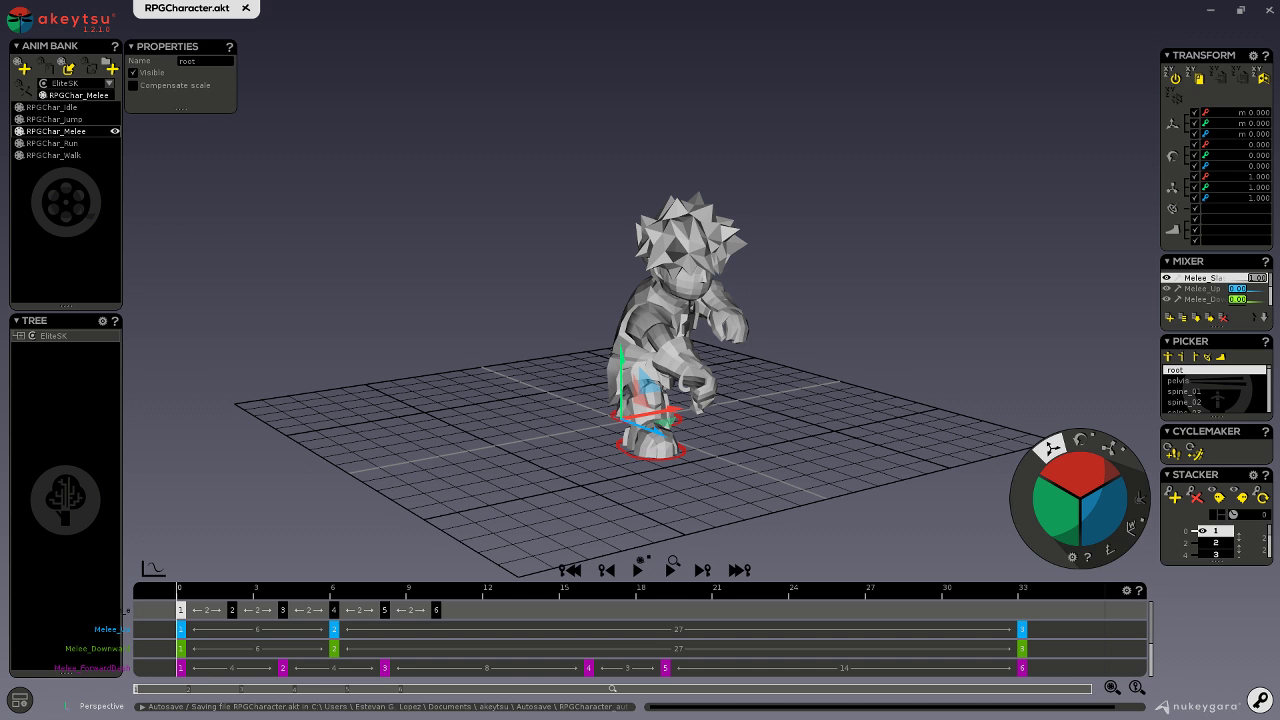
mouse_move(37, 423)
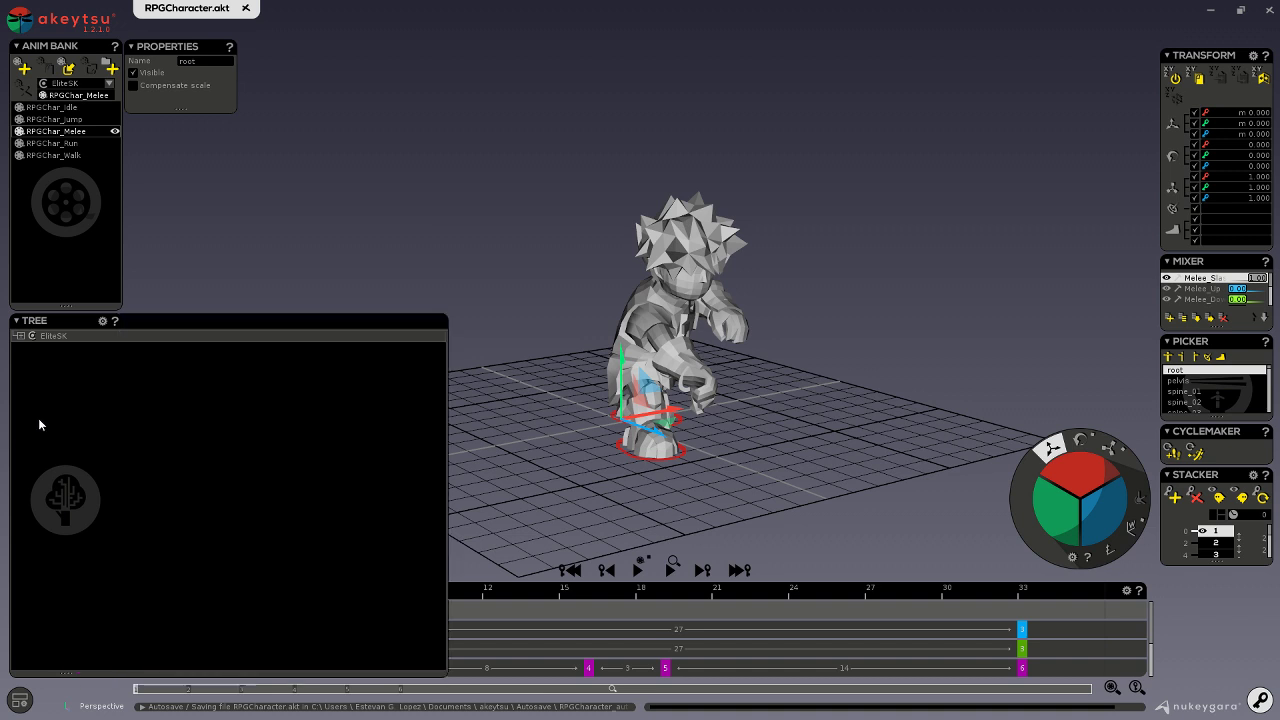
key("alt+Tab")
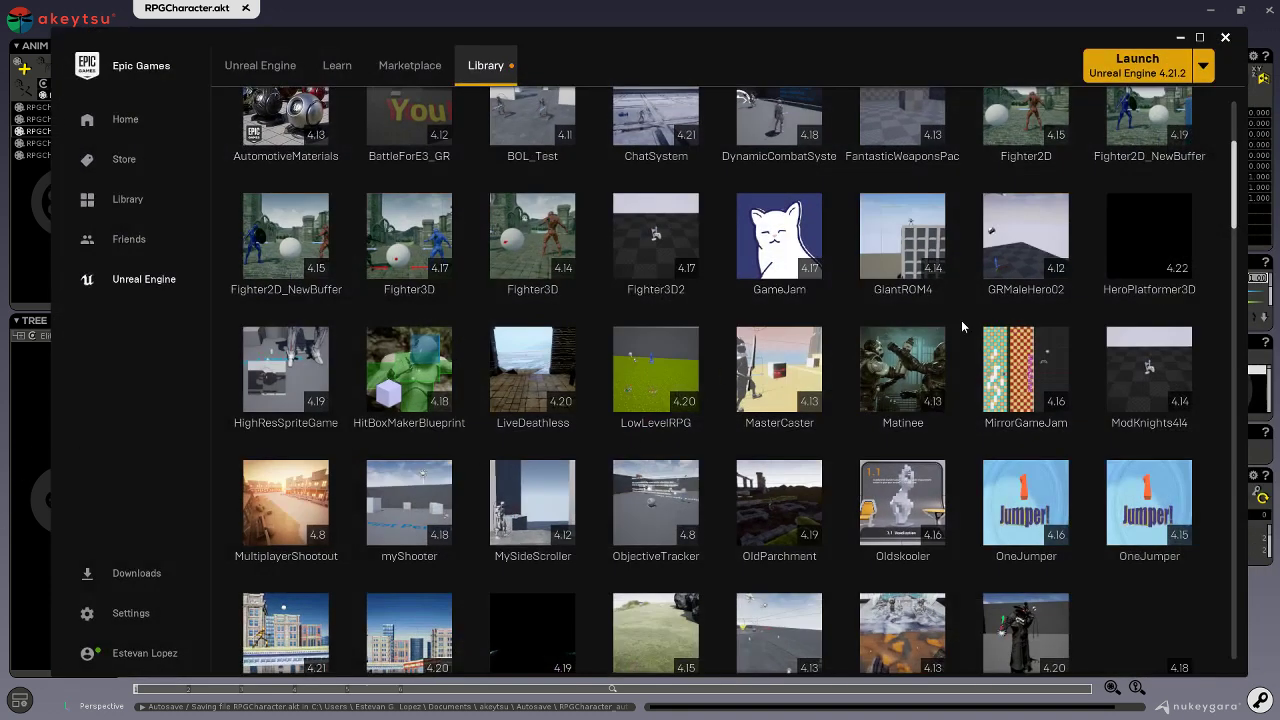
mouse_move(1163, 250)
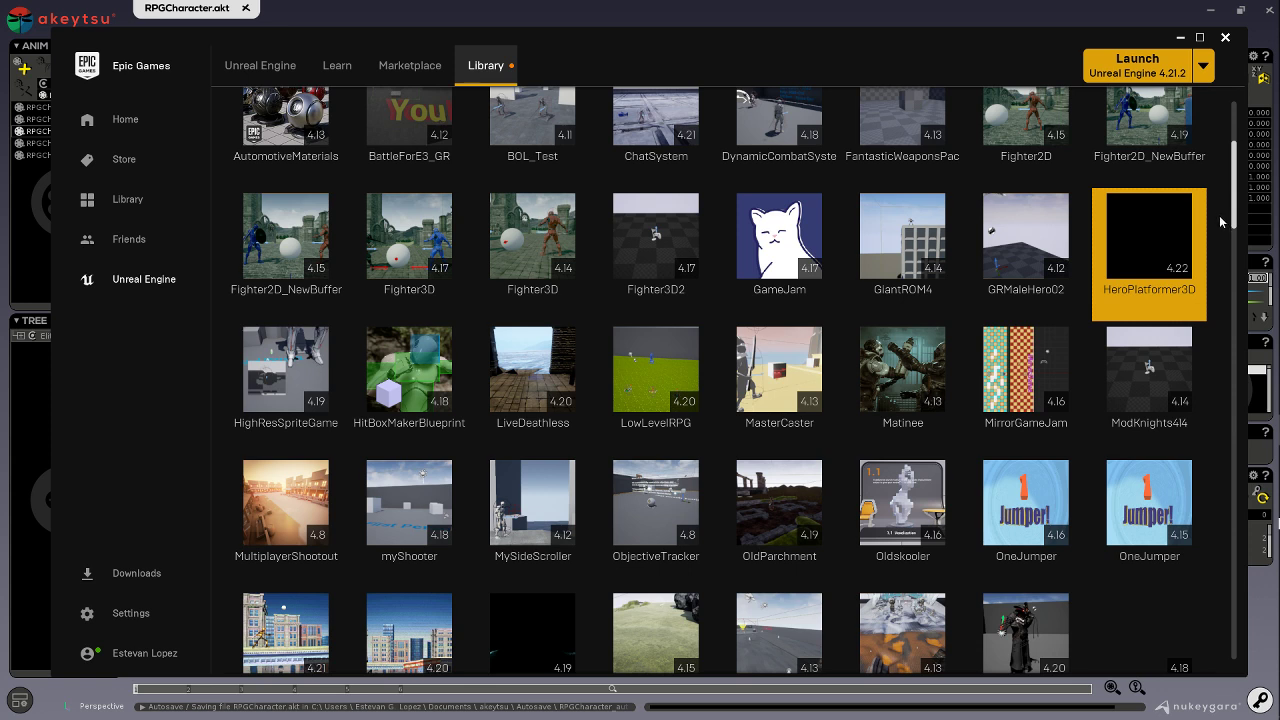
left_click(1180, 39)
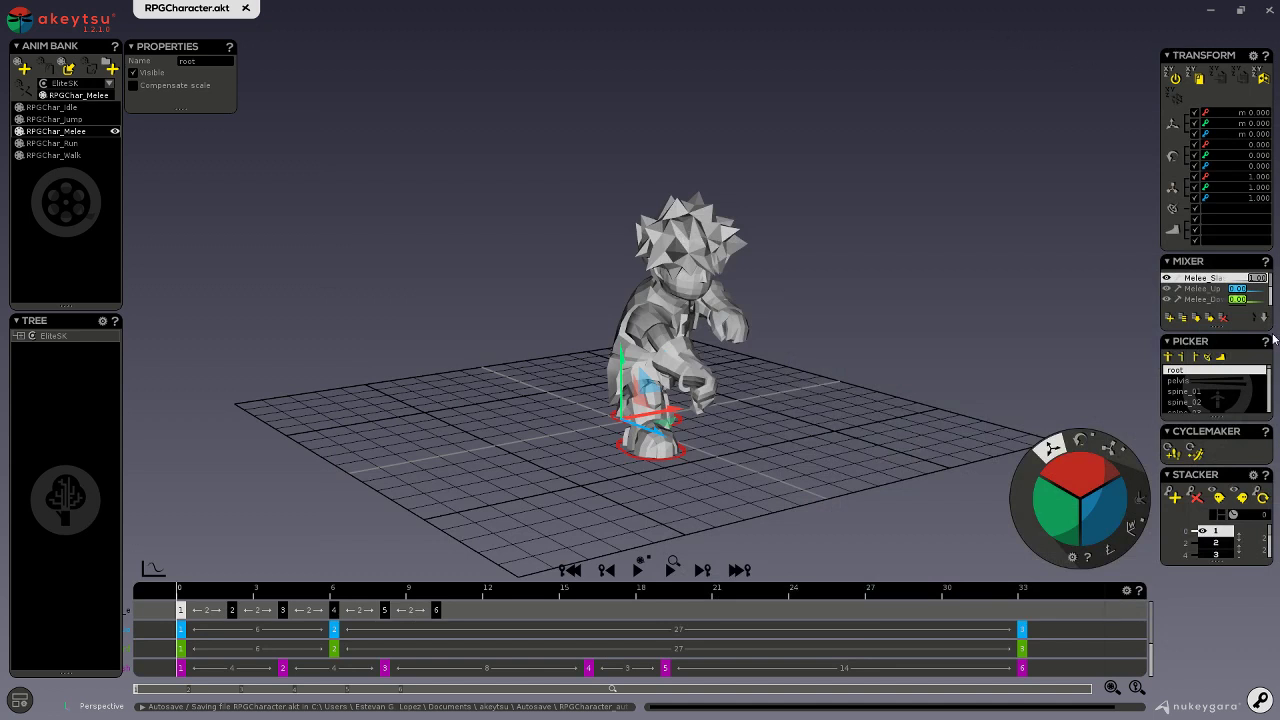
- Examine the character's RPGChar_Melee pose from several angles and scrub the start of its timeline
mouse_move(24, 352)
middle_click_drag(403, 292, 372, 298)
middle_click_drag(464, 338, 451, 300)
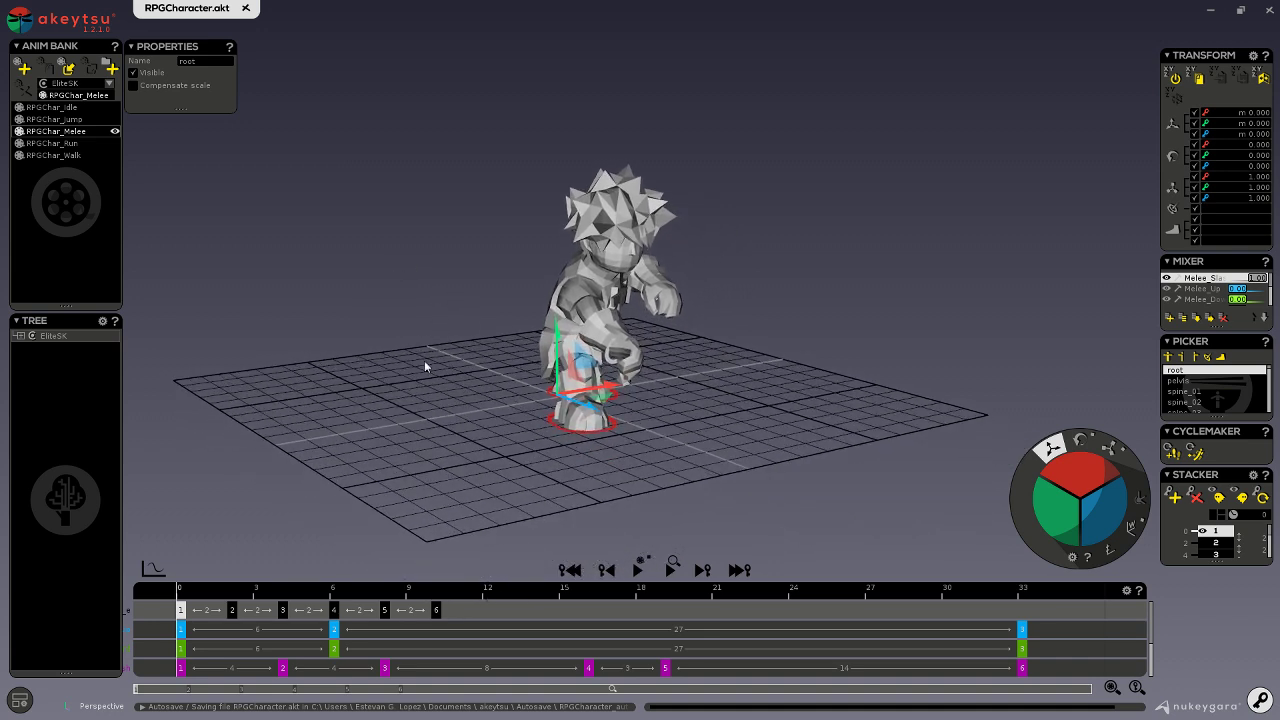
right_click_drag(425, 367, 497, 352)
left_click(229, 592)
left_click_drag(229, 592, 180, 596)
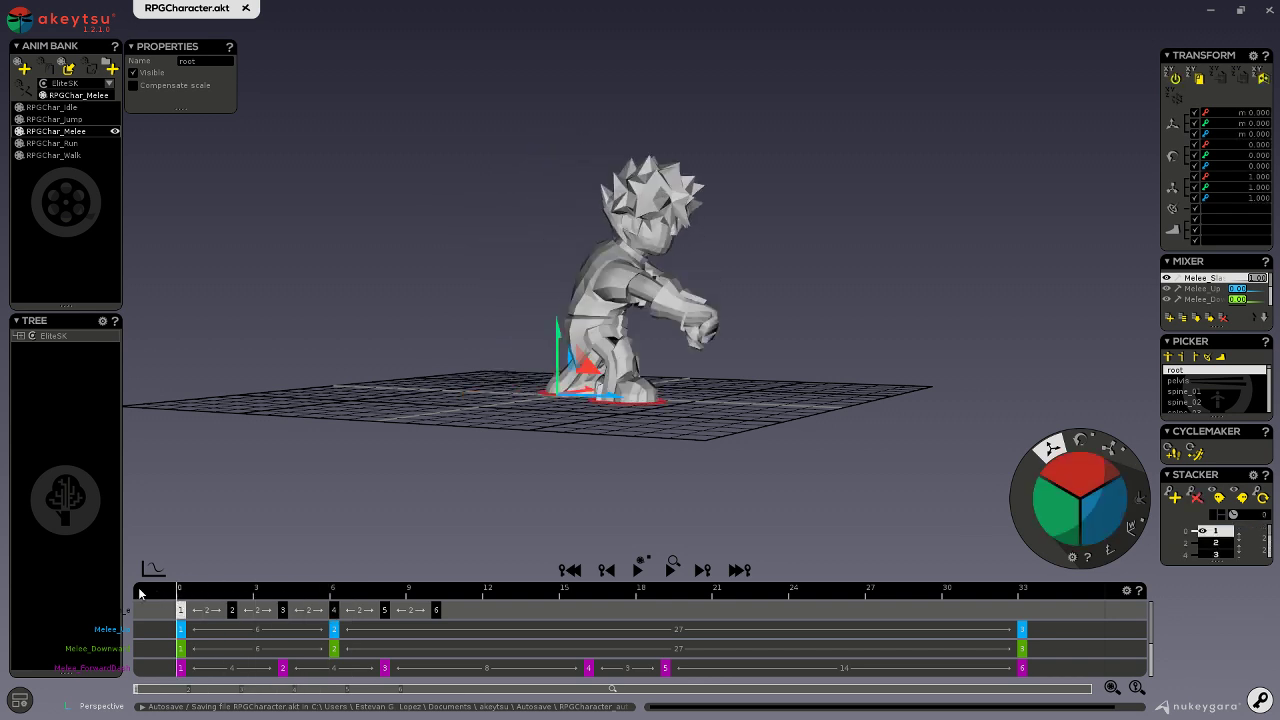
right_click_drag(392, 388, 417, 397)
scroll(442, 404, "up", 3)
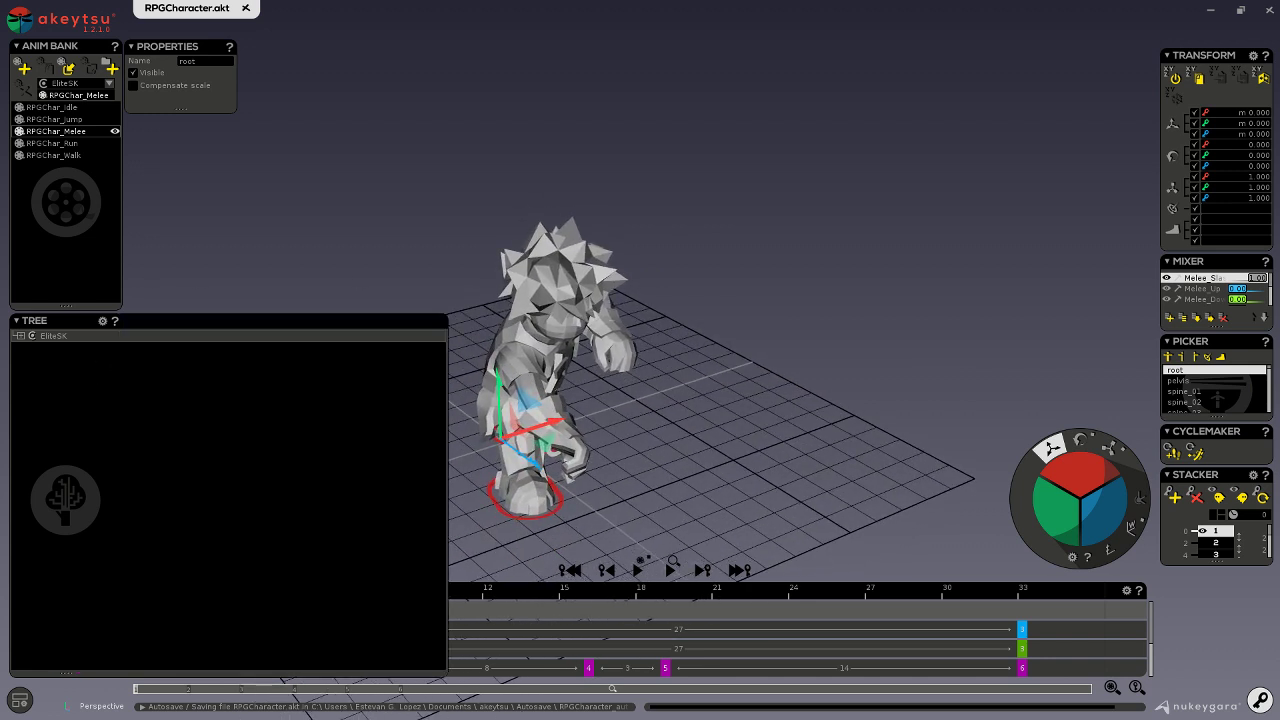
left_click(1210, 9)
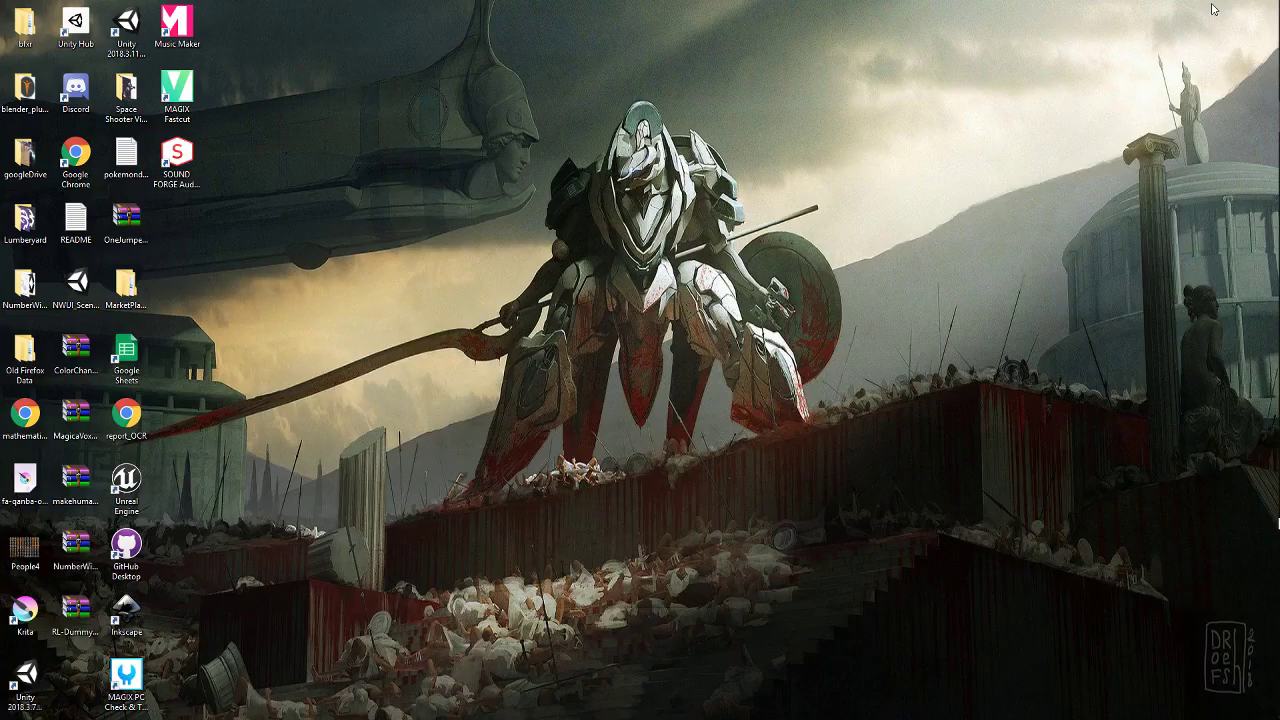
mouse_move(1276, 305)
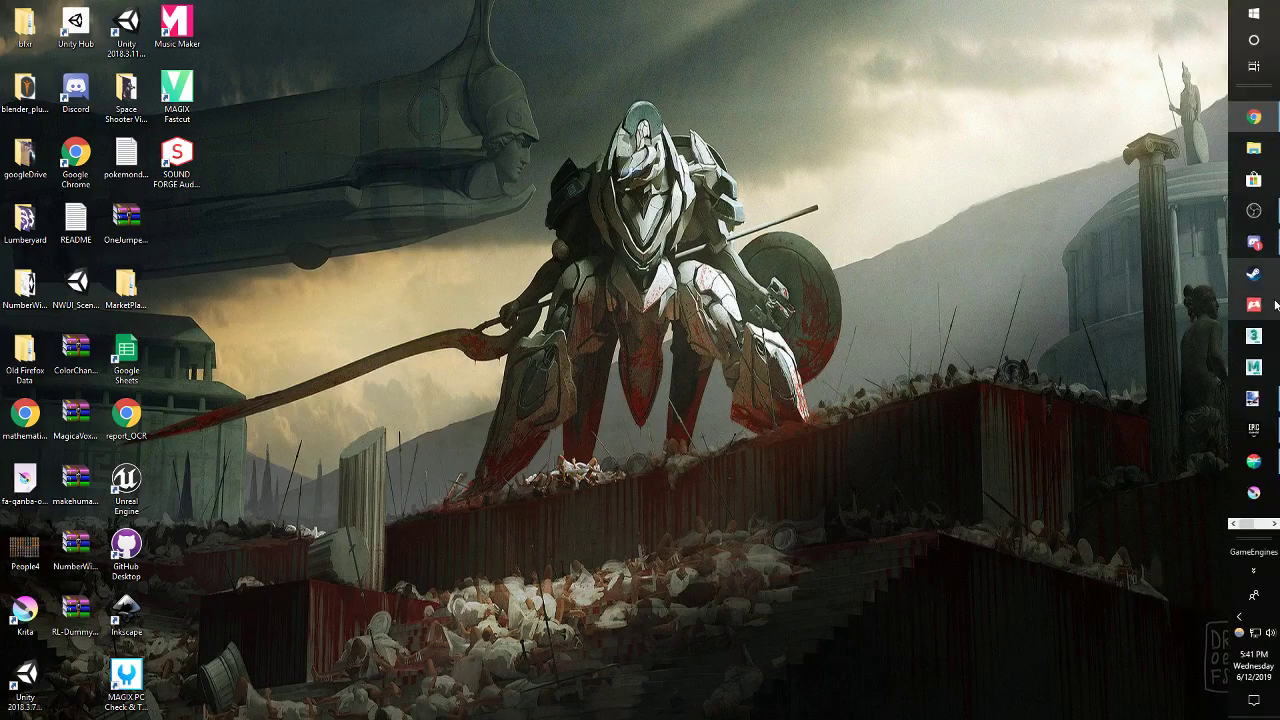
left_click(1273, 523)
left_click(1234, 525)
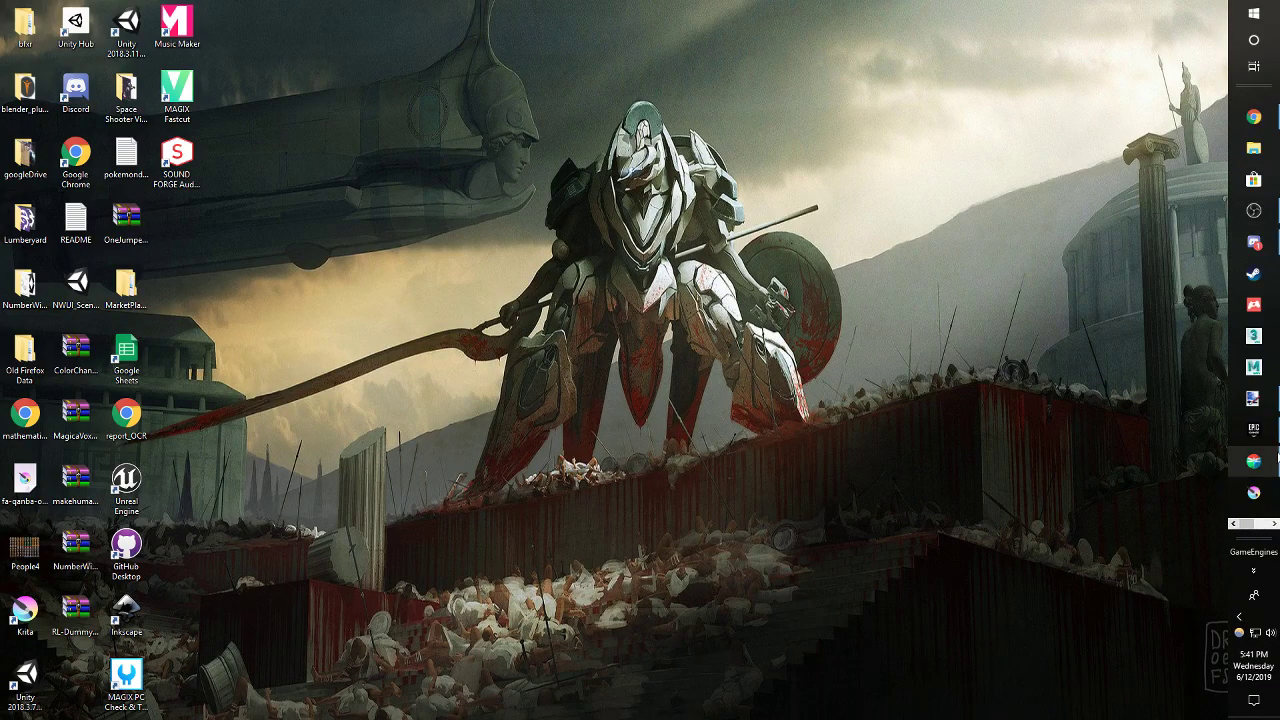
left_click(1268, 466)
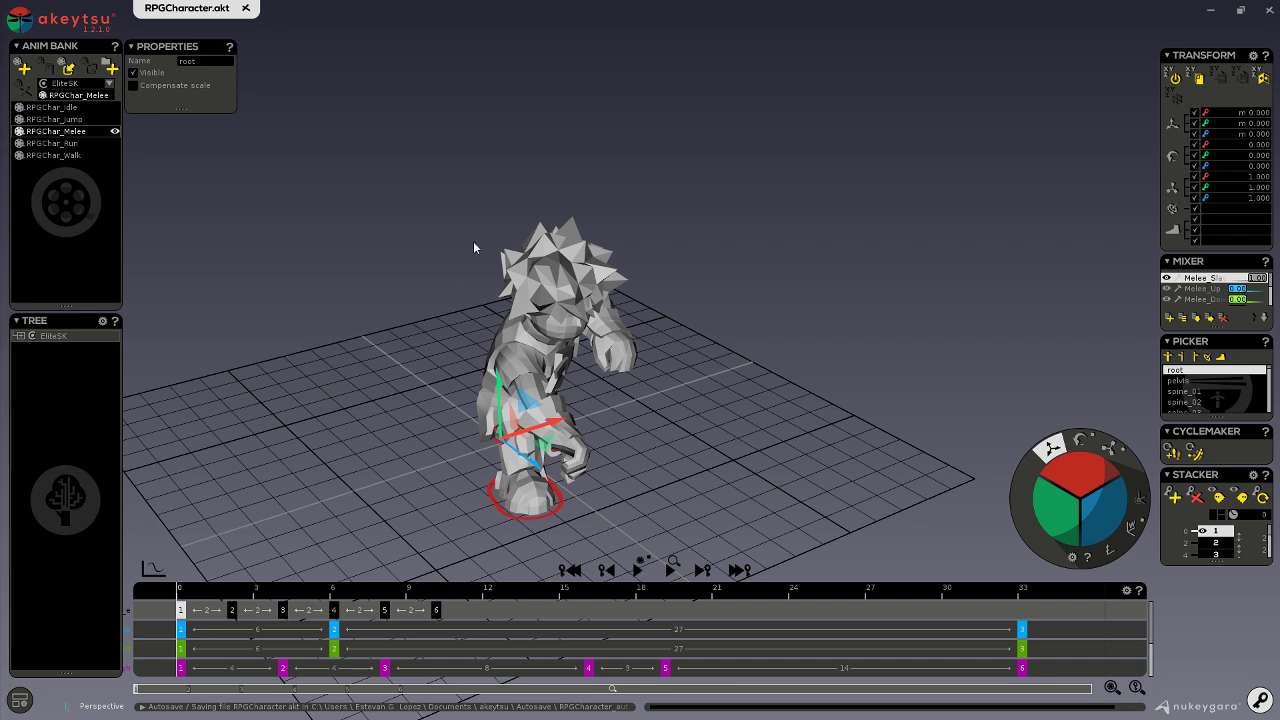
middle_click_drag(473, 241, 491, 238)
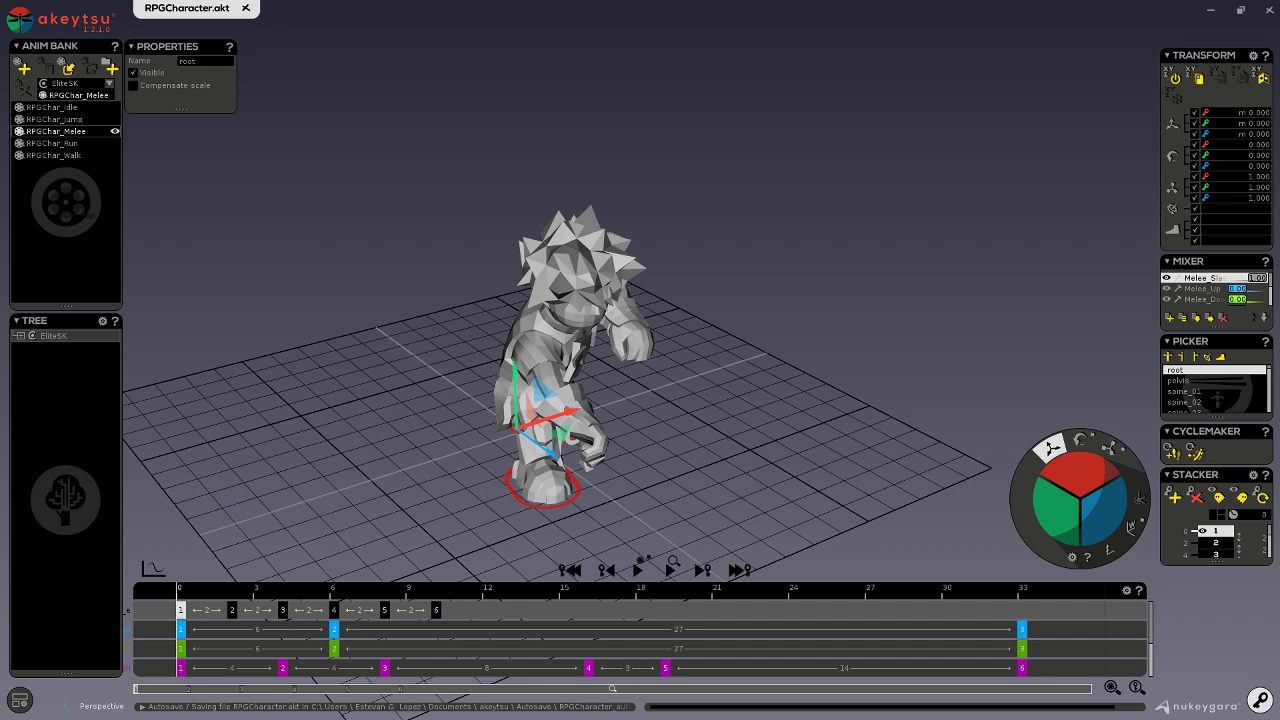
- Switch to the Epic Games Launcher and open the HeroPlatformer3D project from the library in Unreal Engine
key("alt+Tab")
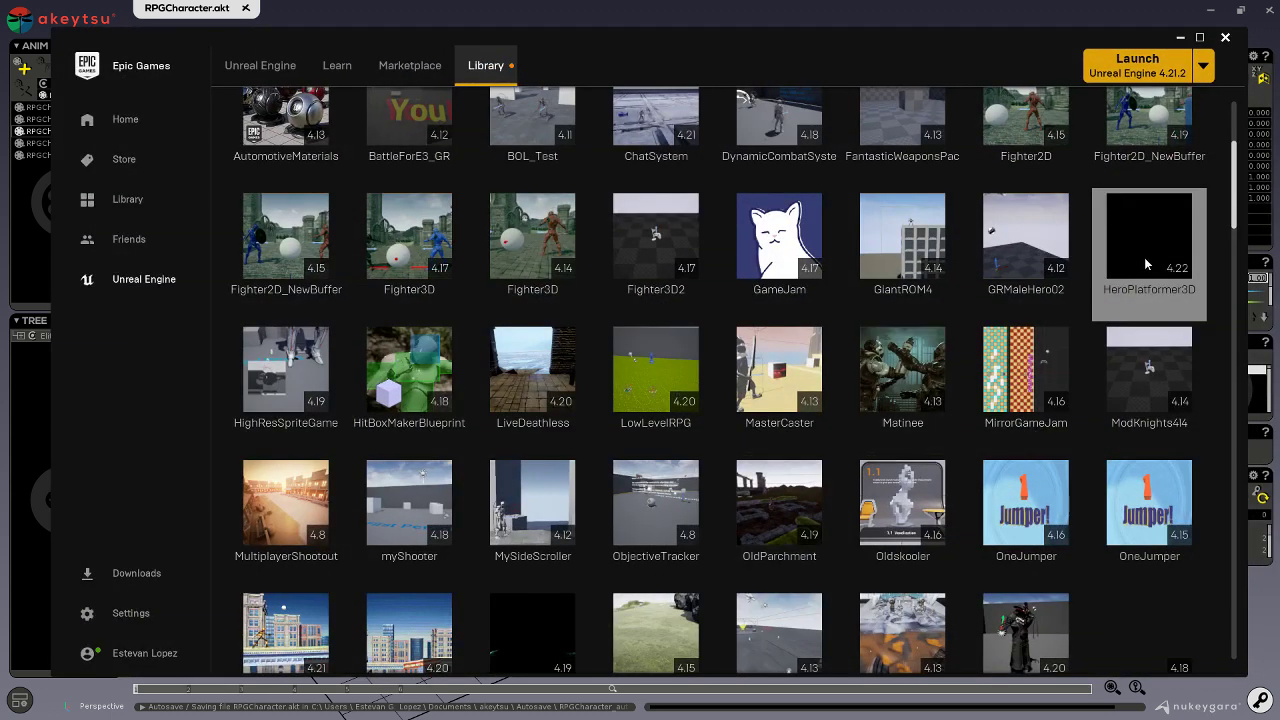
double_click(1146, 262)
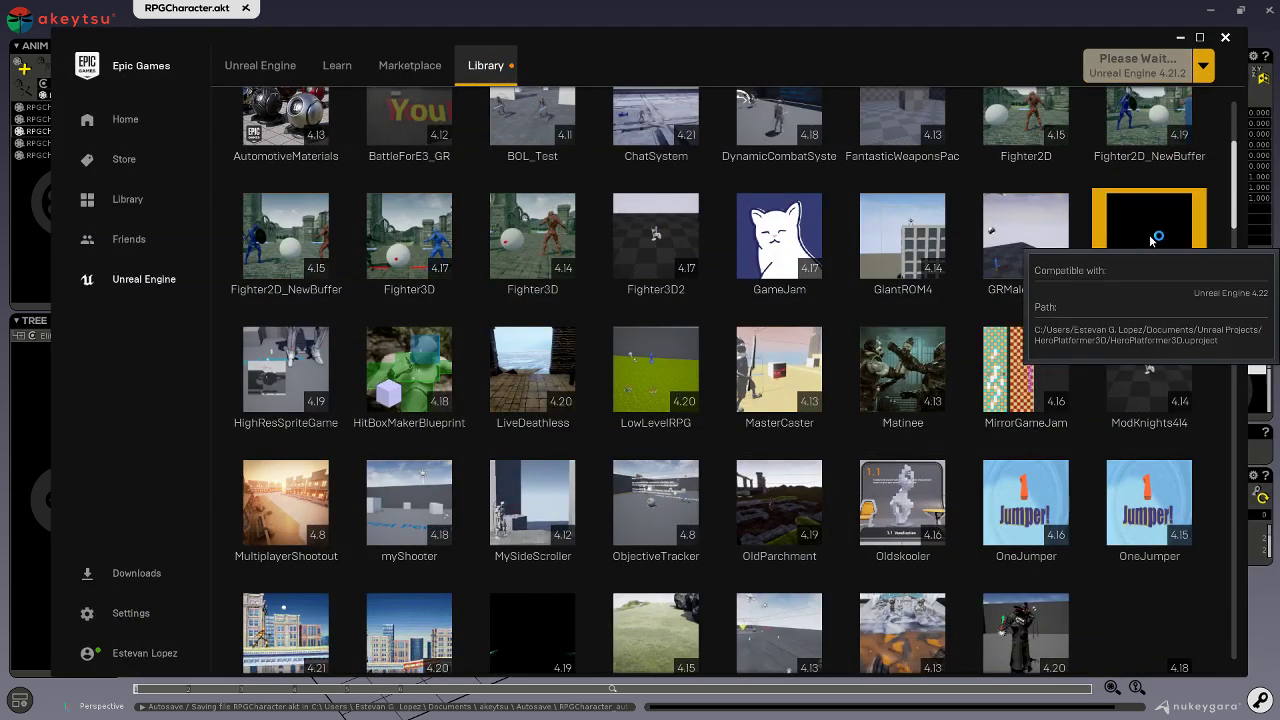
left_click(1181, 38)
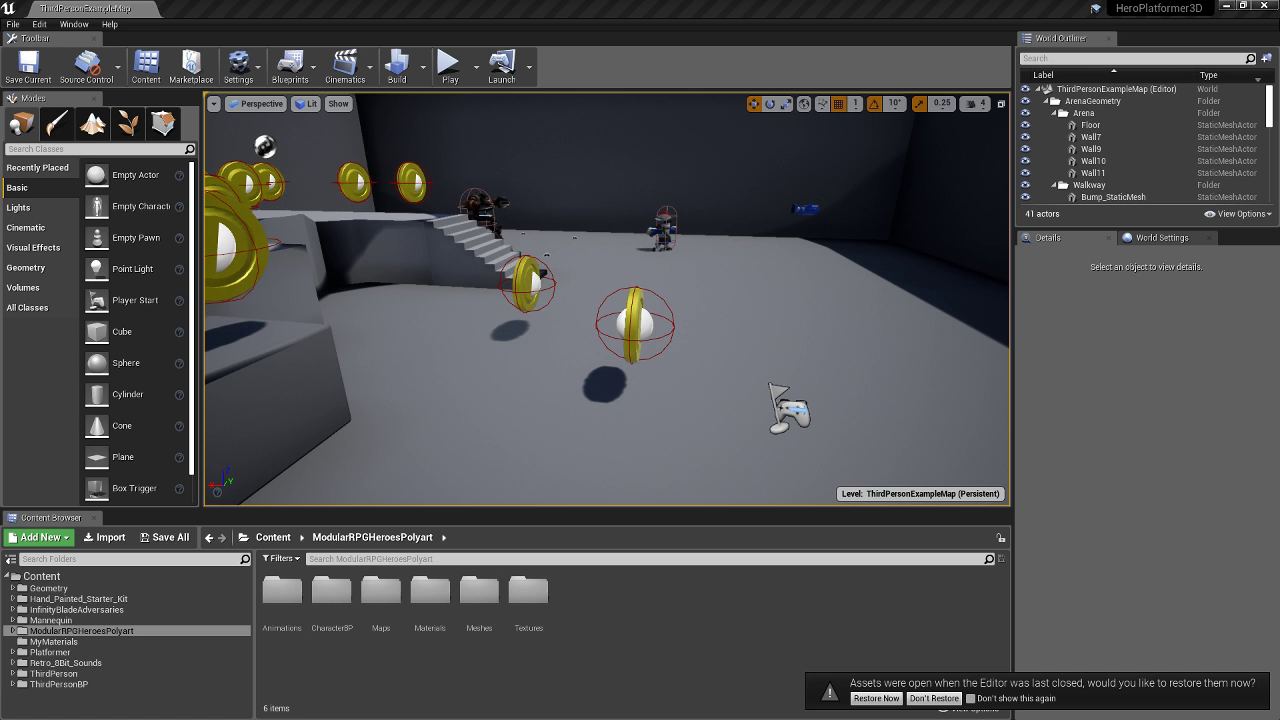
- Switch to the browser and view the Devil May Cry GIF on GIPHY in full screen
key("alt+Tab")
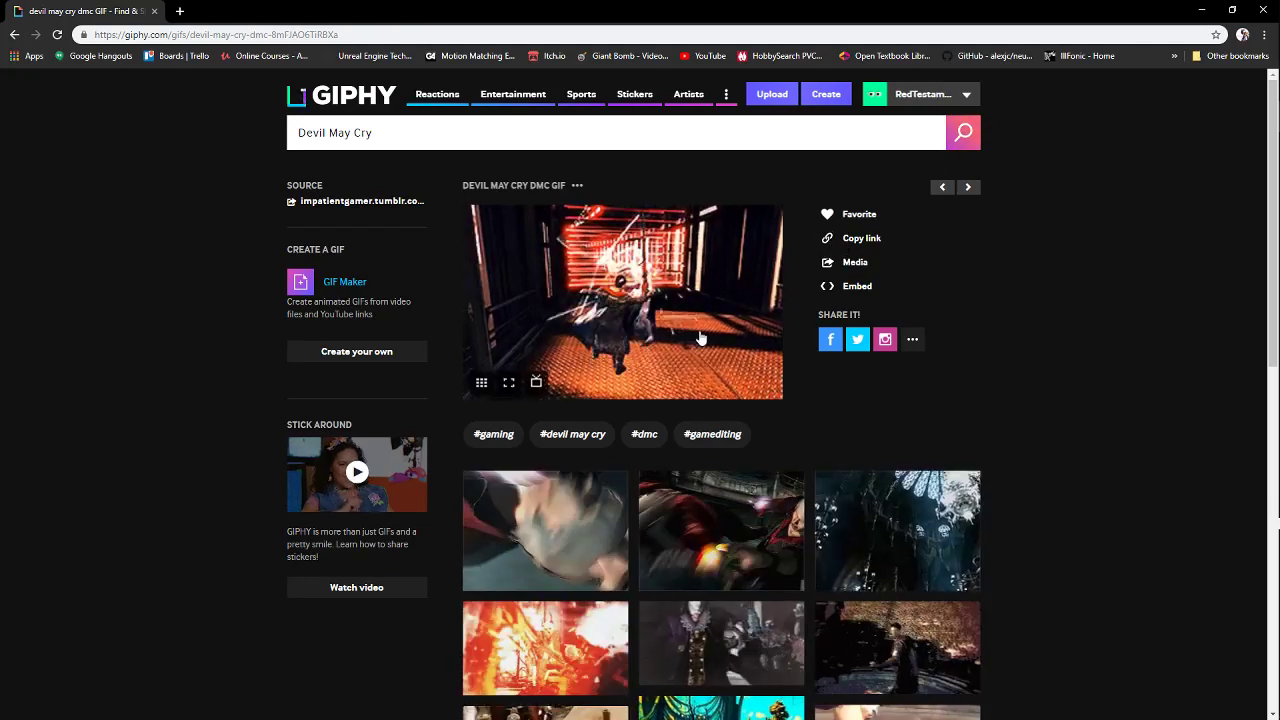
left_click(509, 382)
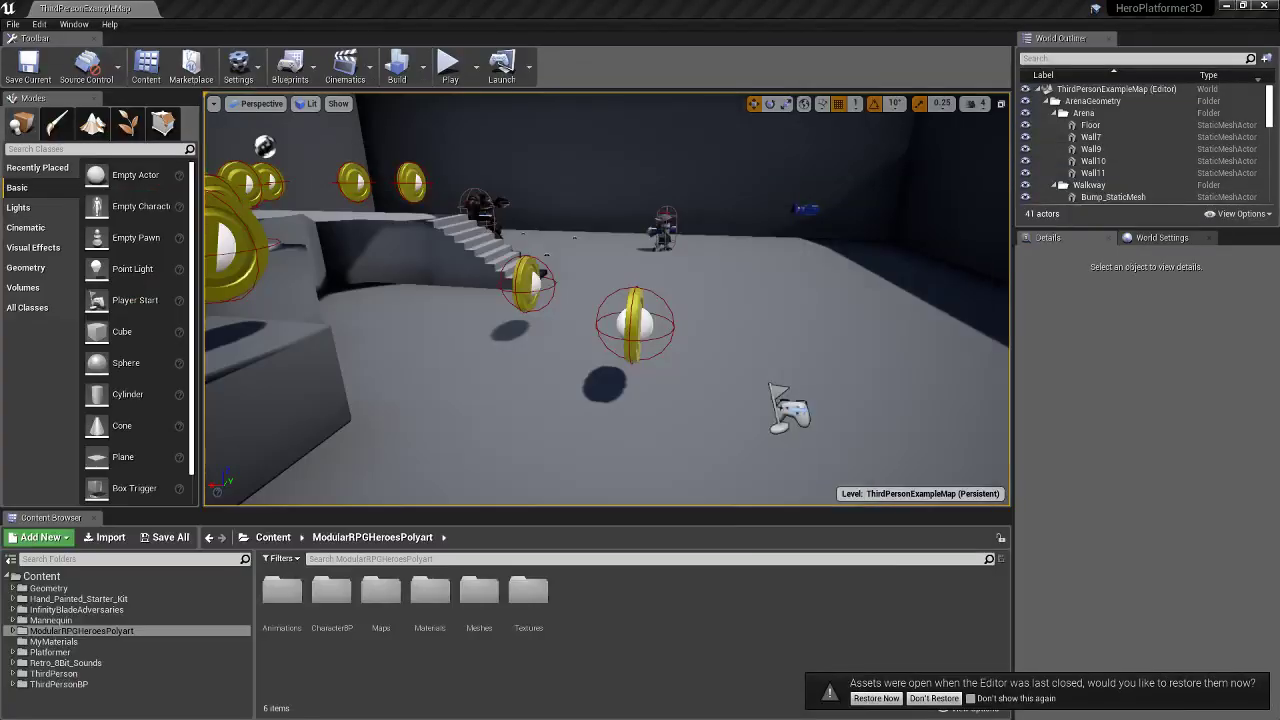
- Switch to Unreal Editor, play ThirdPersonExampleMap in the viewport, back the knight away from the robot, and stop the session
left_click(818, 265)
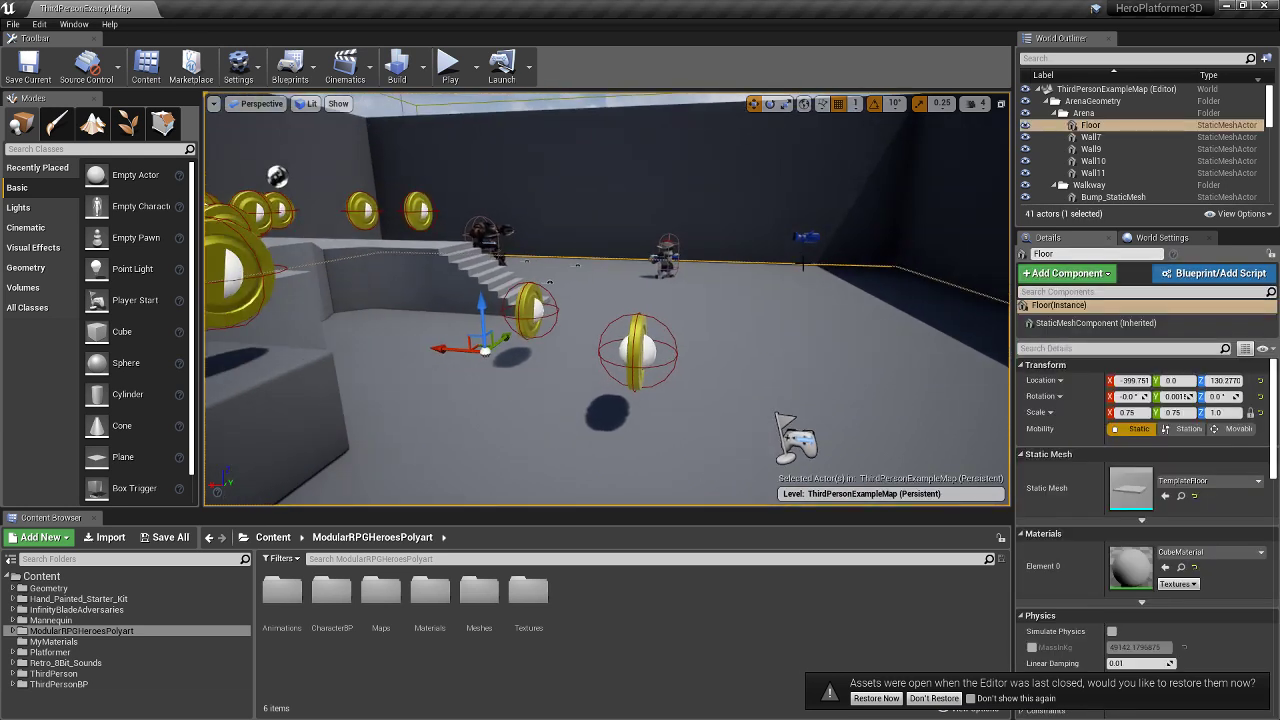
key("alt+p")
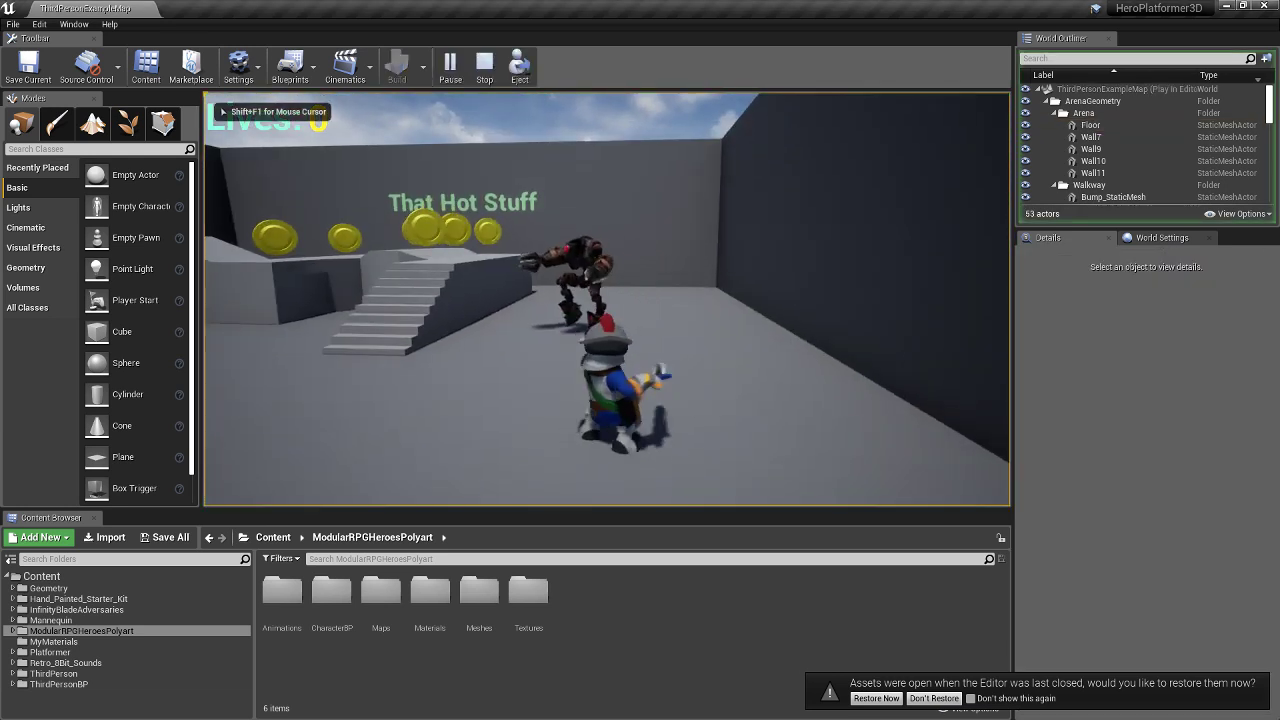
key("s")
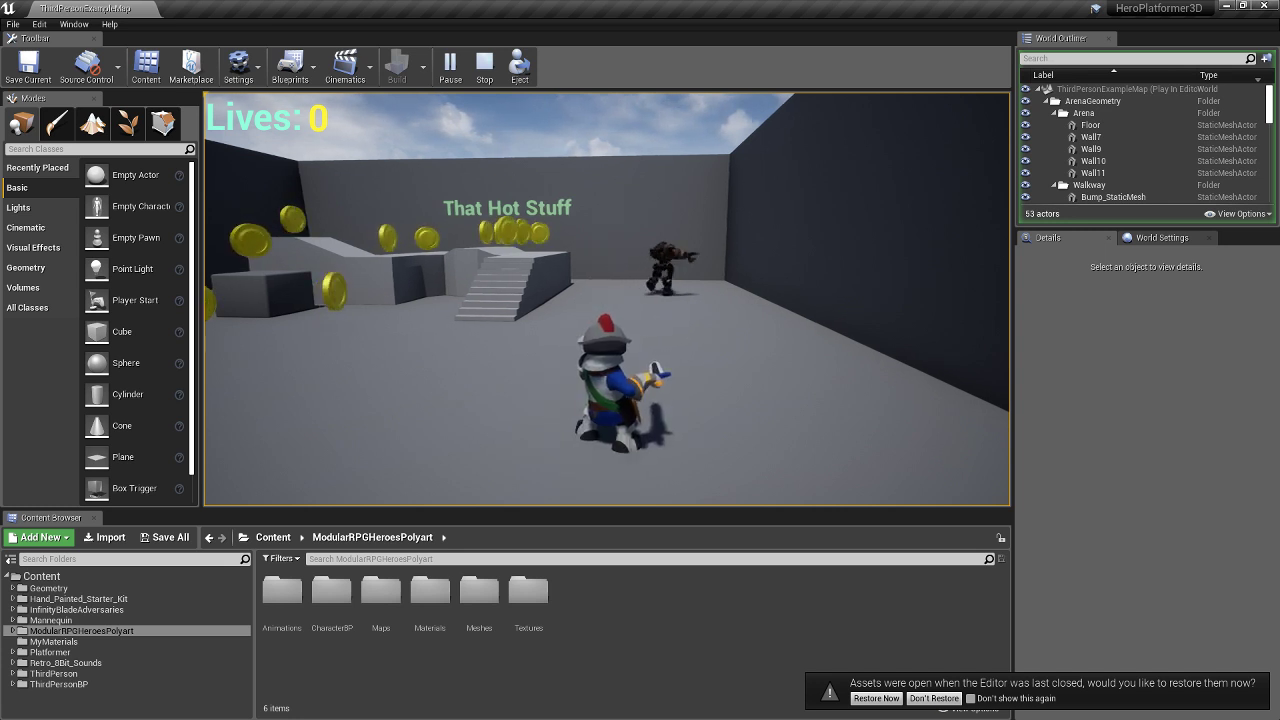
key("Escape")
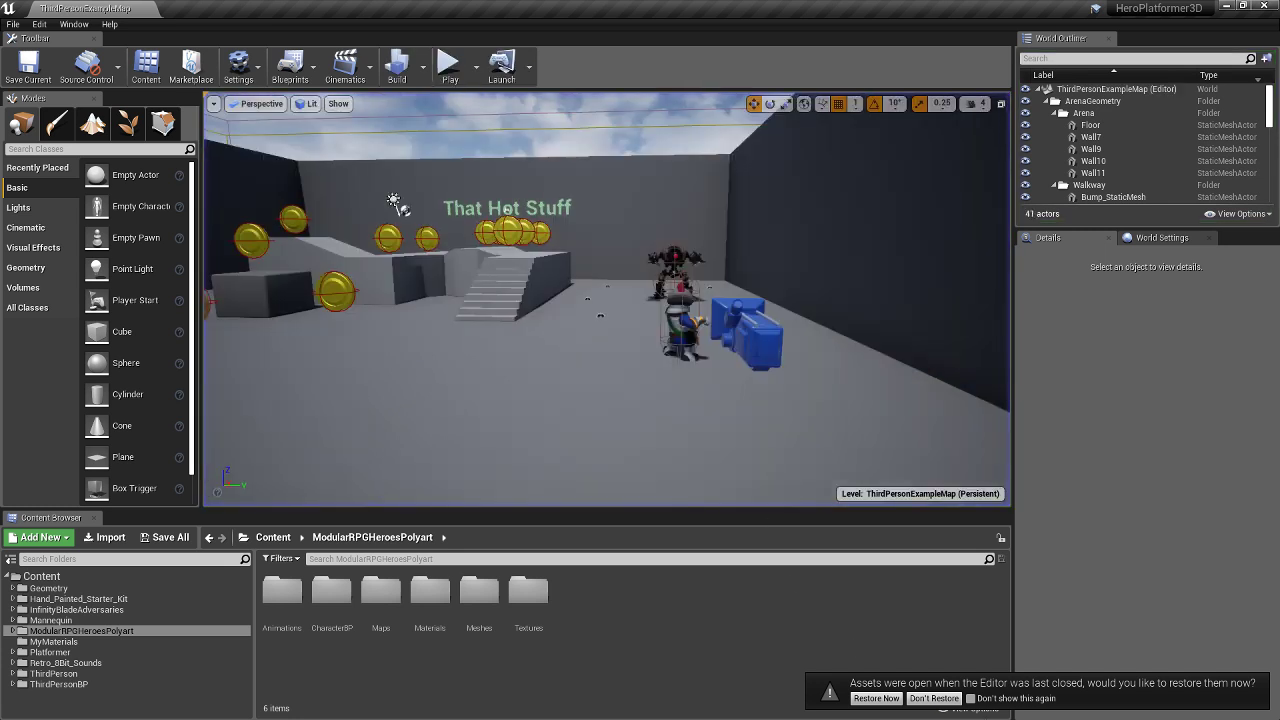
- Decline restoring the previously open assets and expand the level viewport to full screen
left_click(906, 698)
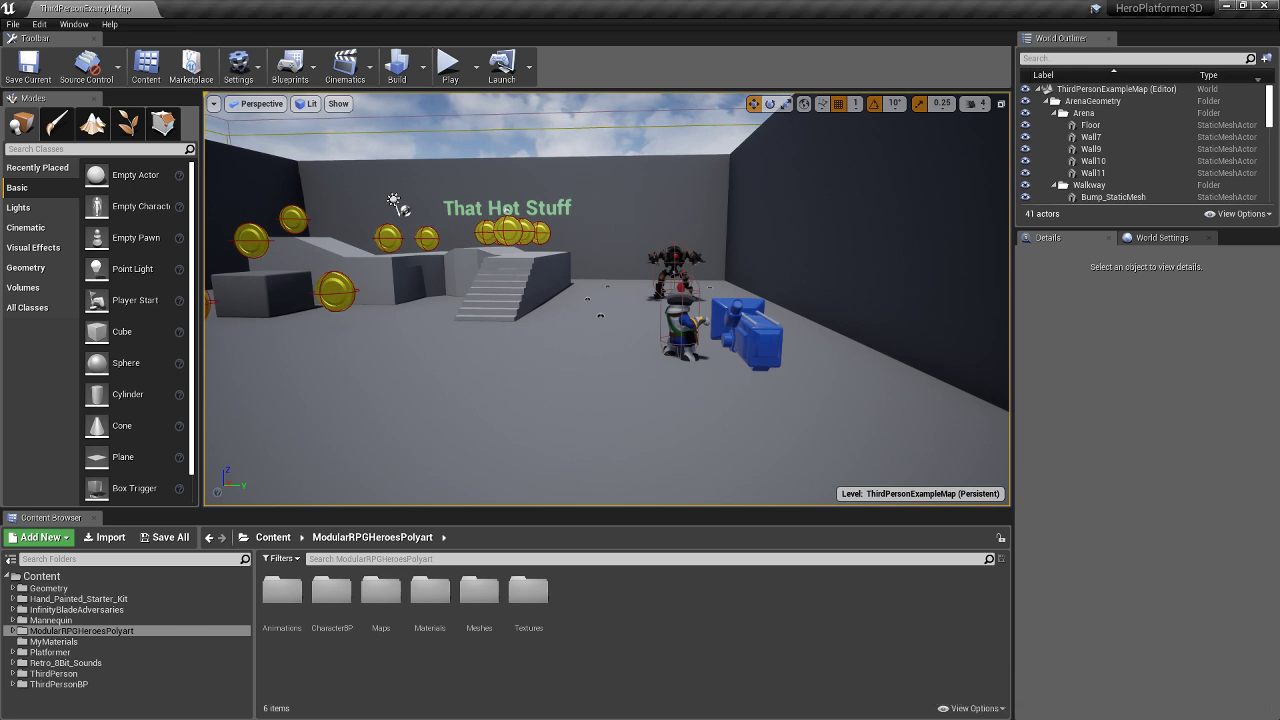
key("F11")
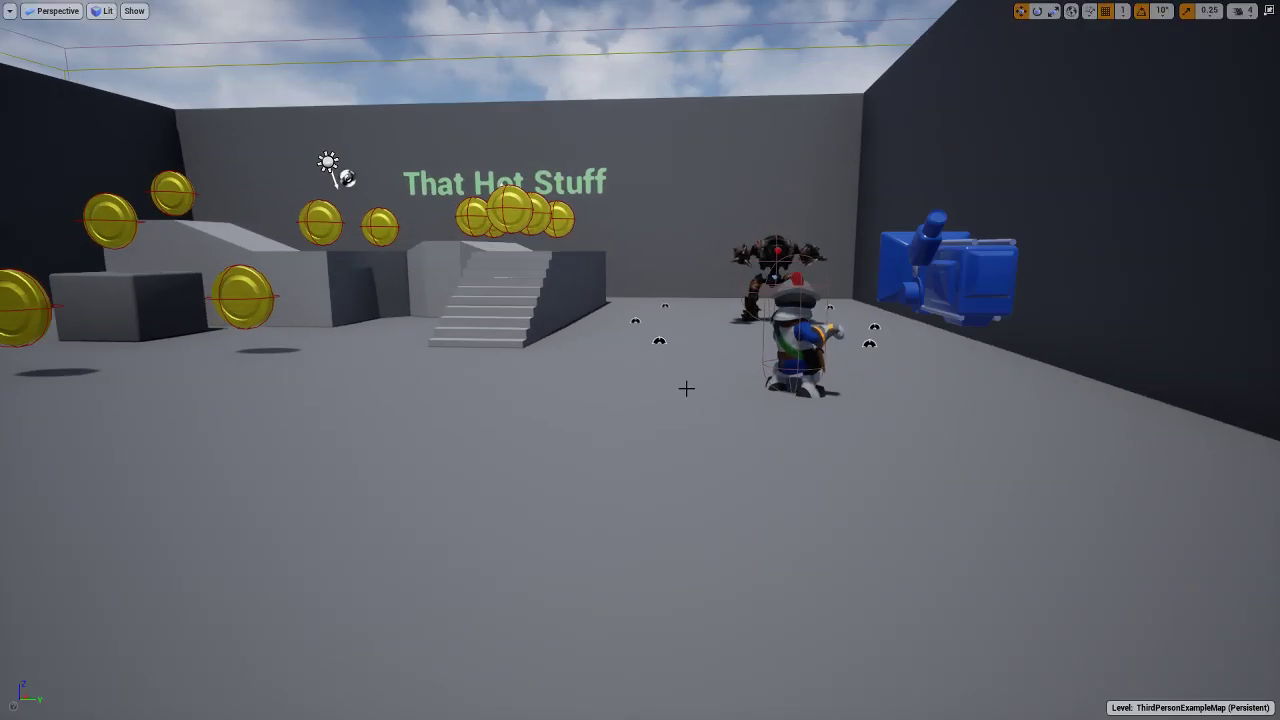
- Play ThirdPersonExampleMap in the viewport, take control of the knight, run it across the arena and make it jump
key("alt+p")
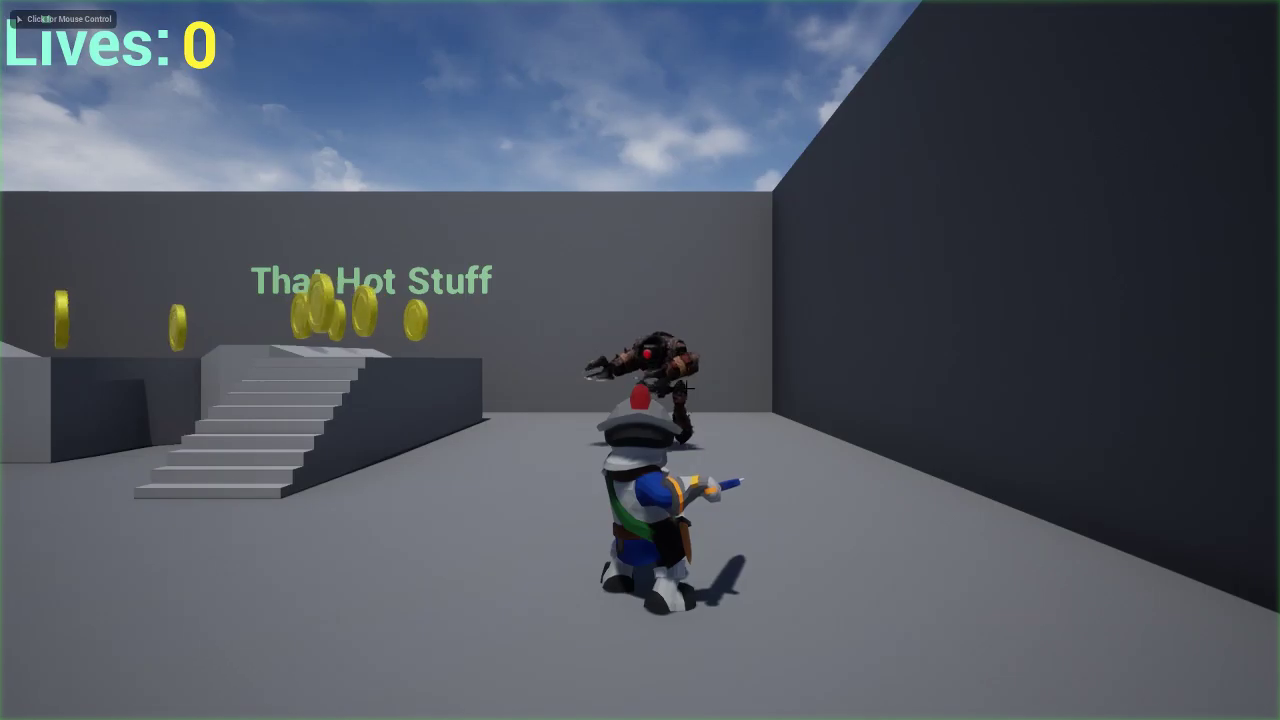
key("Escape")
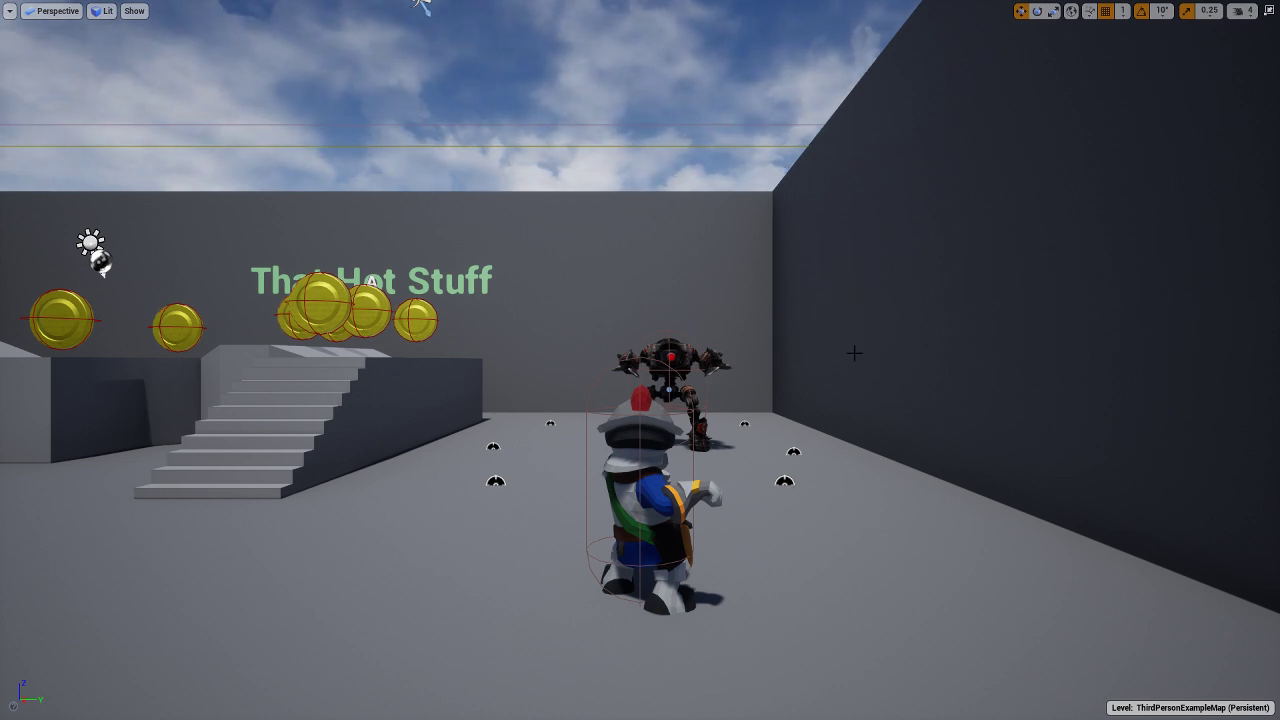
key("alt+p")
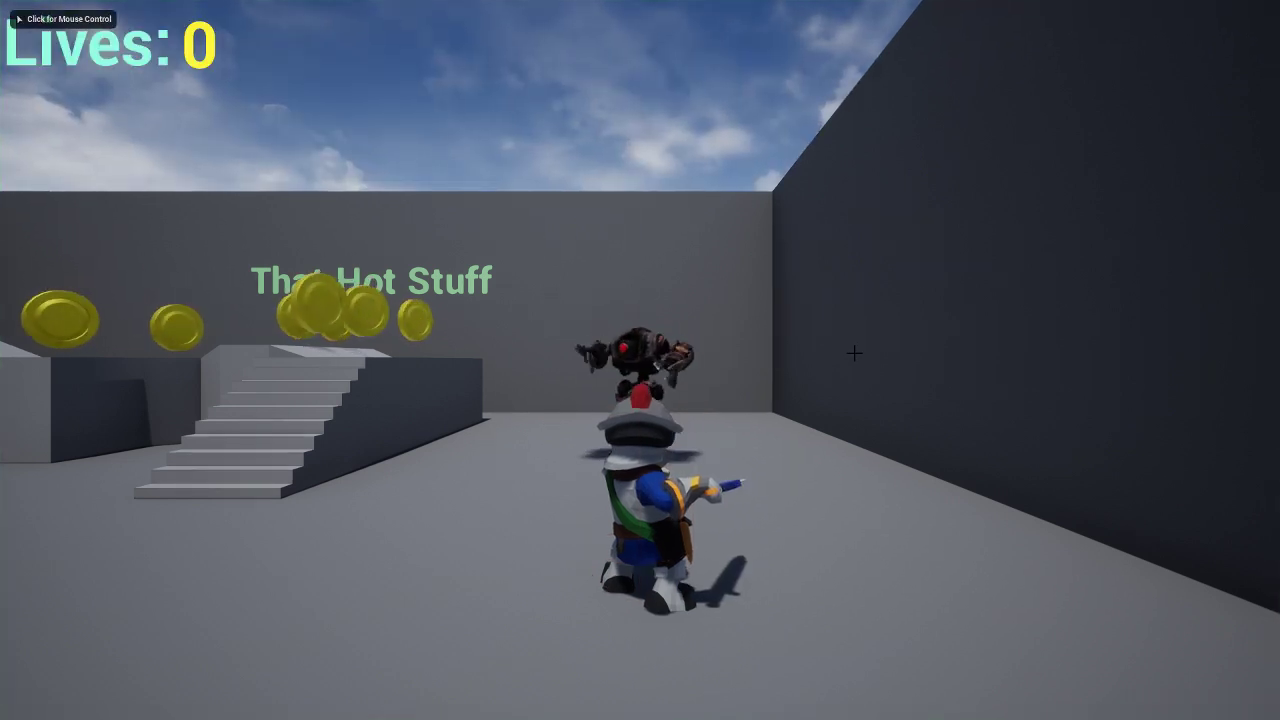
left_click(854, 352)
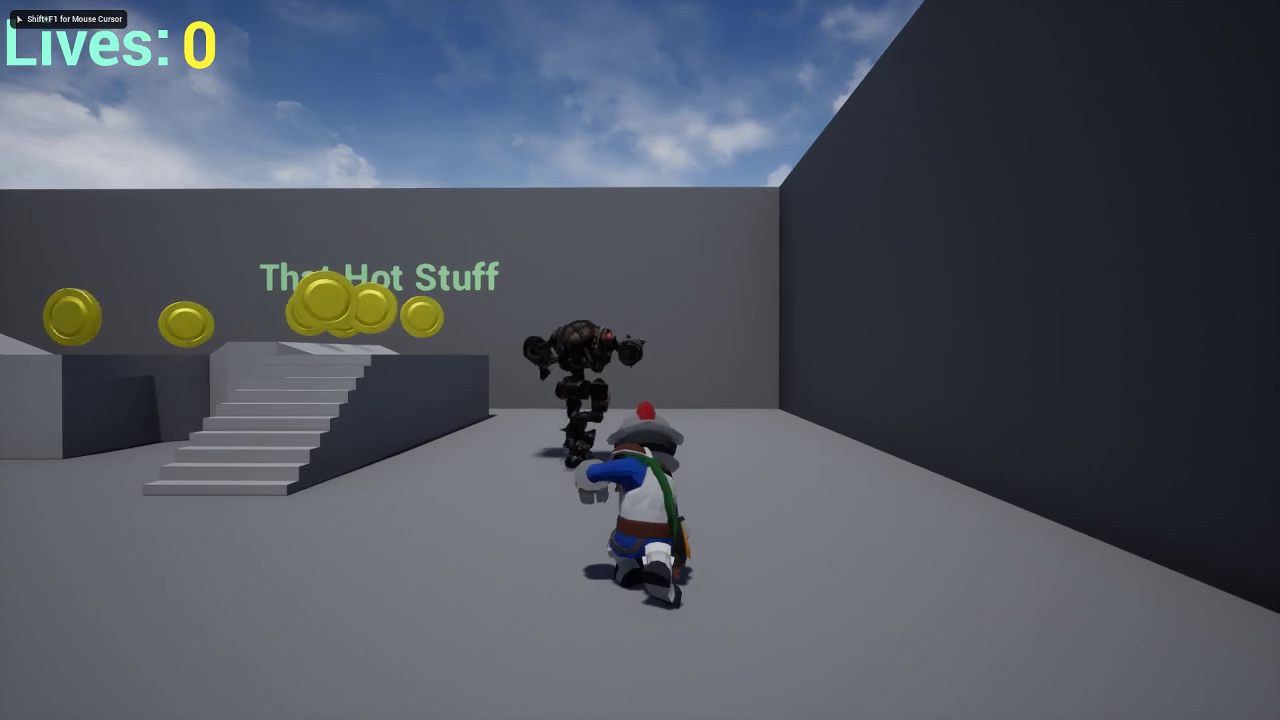
key("s")
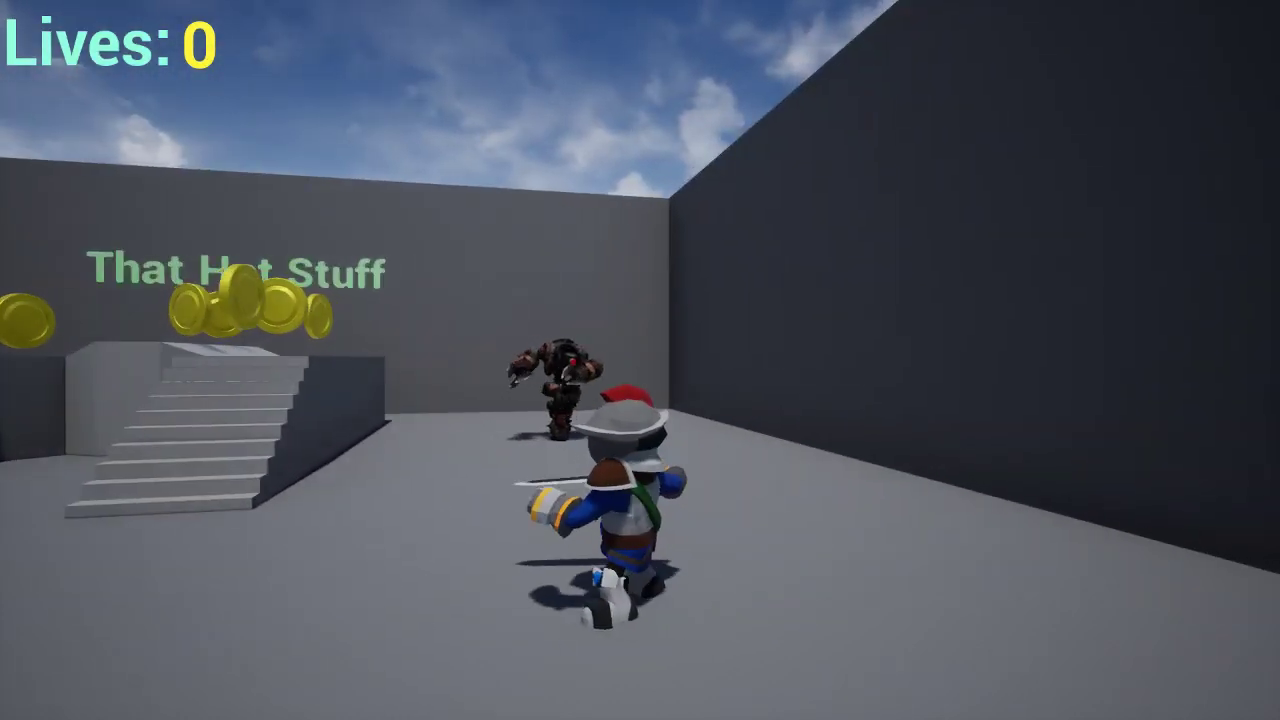
key("a")
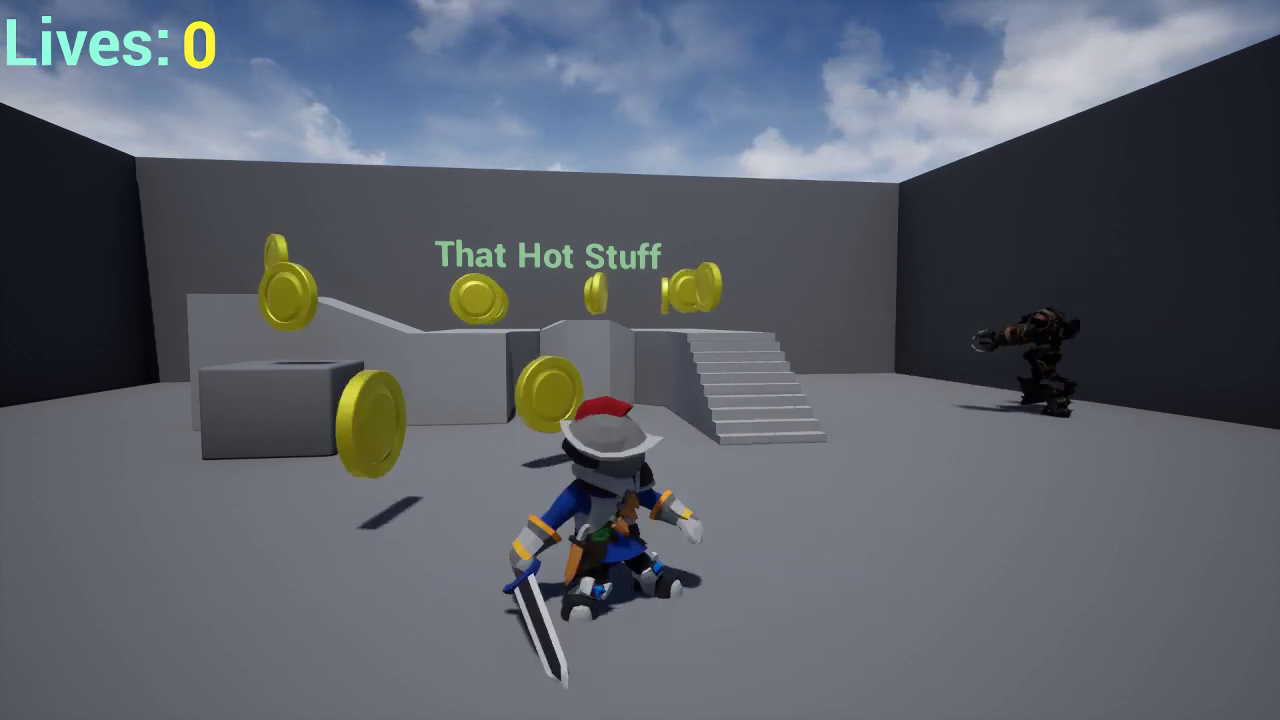
key("w")
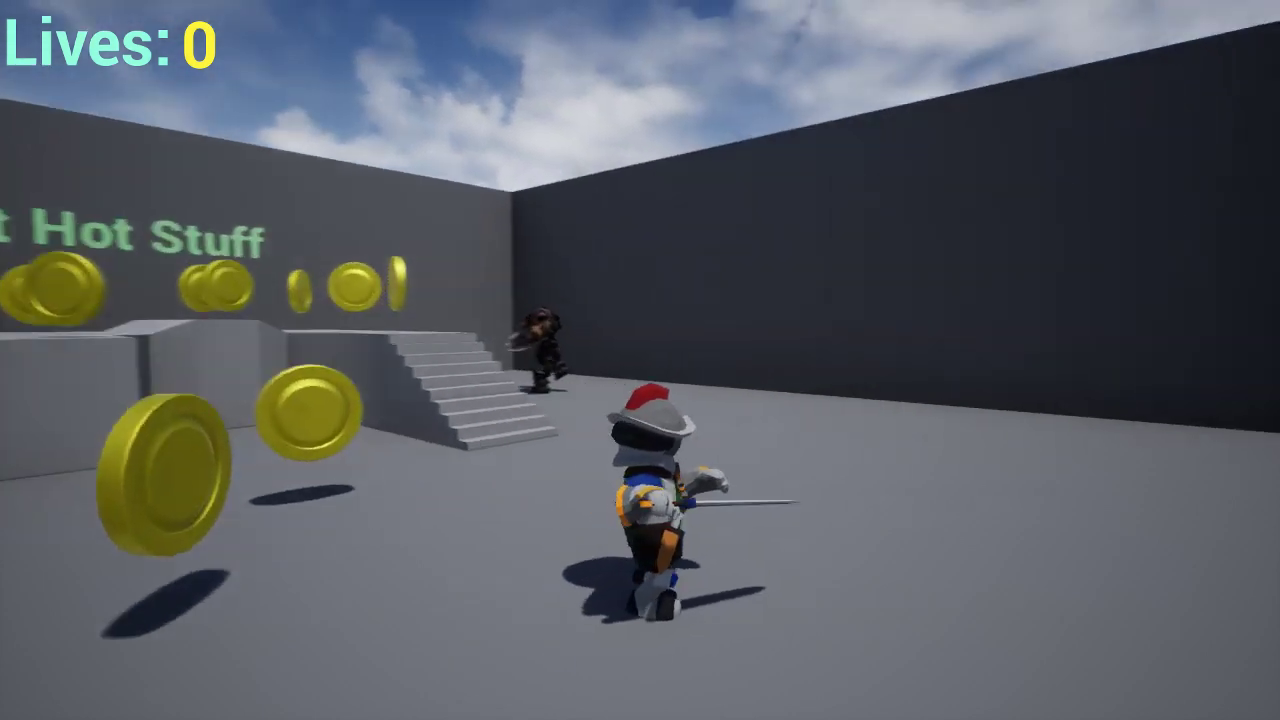
key("space")
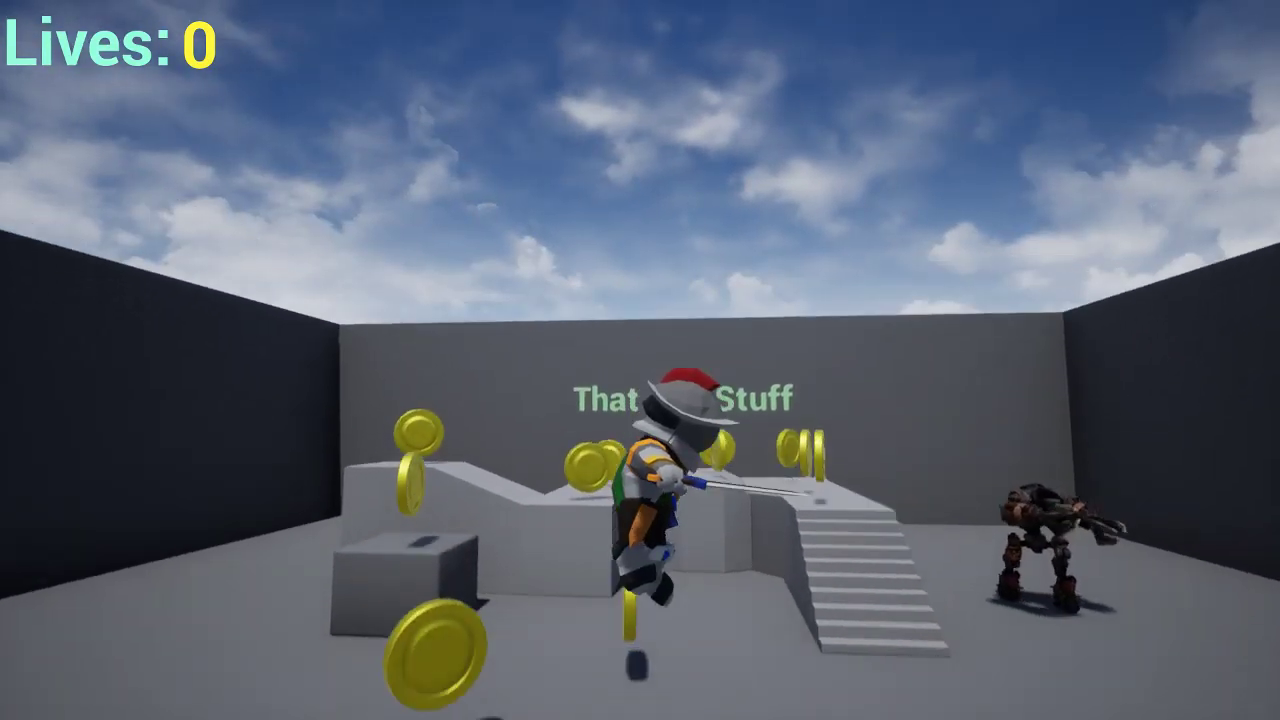
- Run the knight back and forth across the open arena floor, changing direction repeatedly to show its movement
key("d")
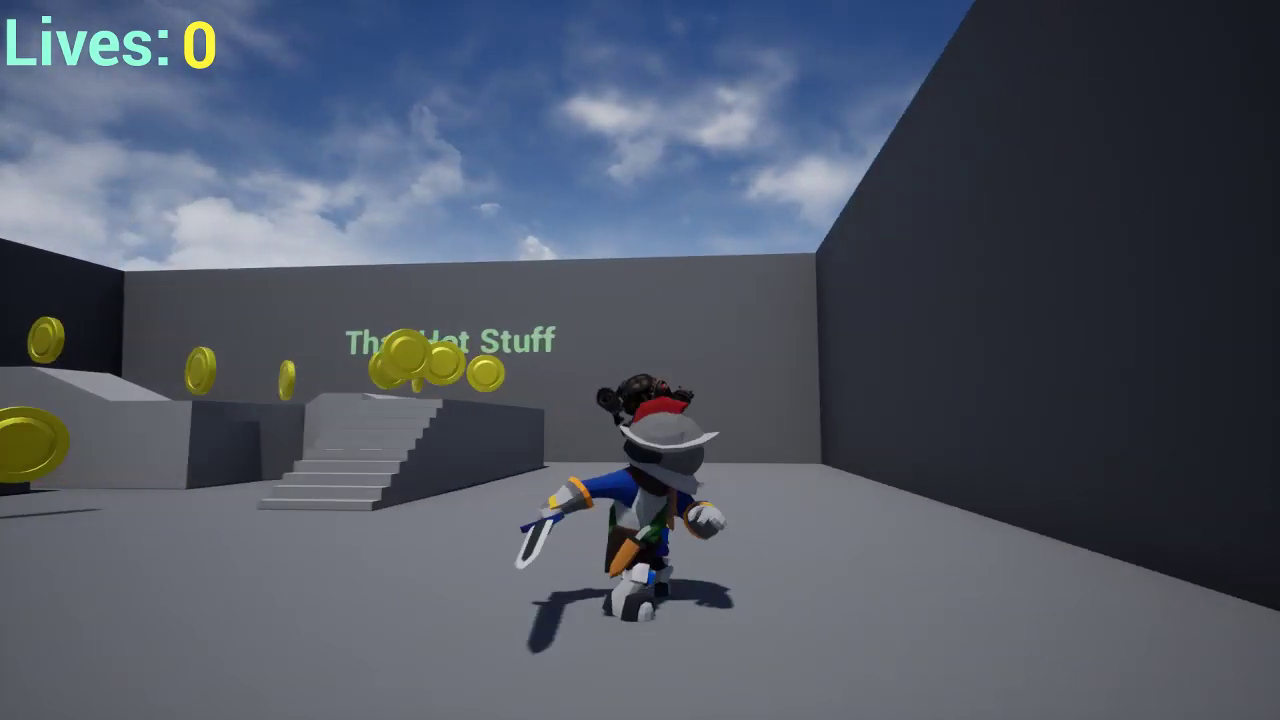
key("a")
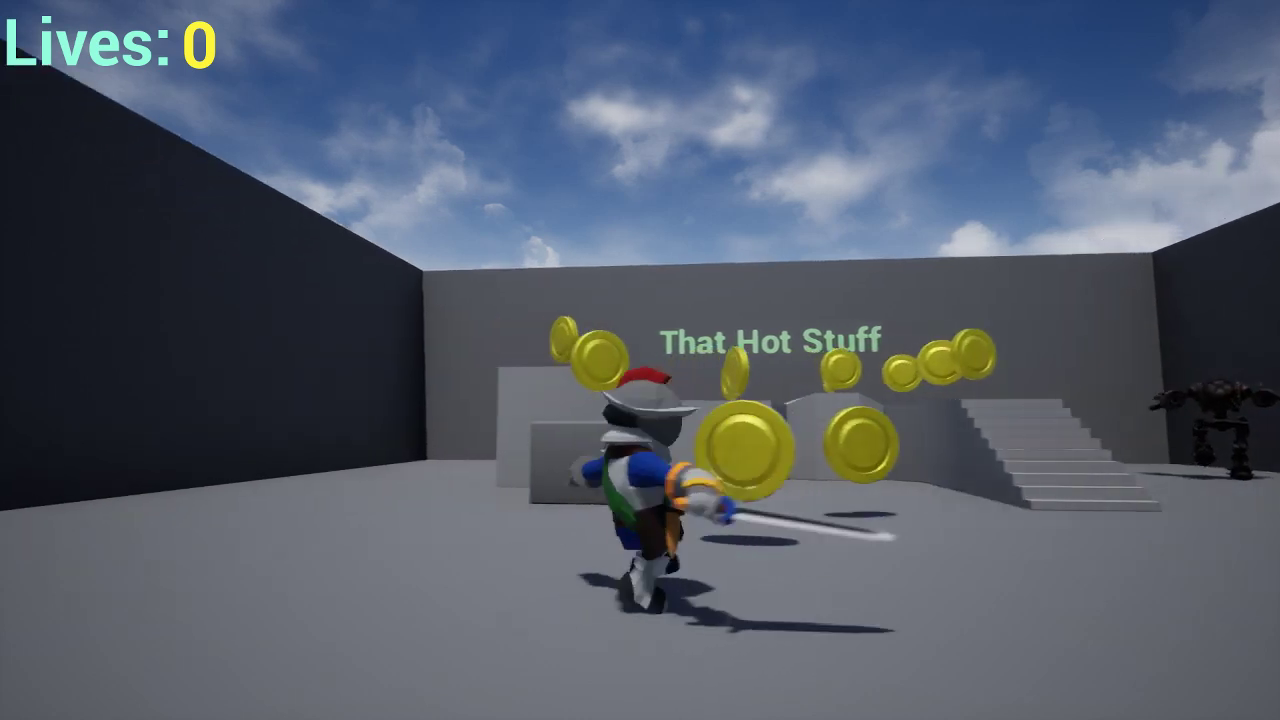
key("d")
key("a")
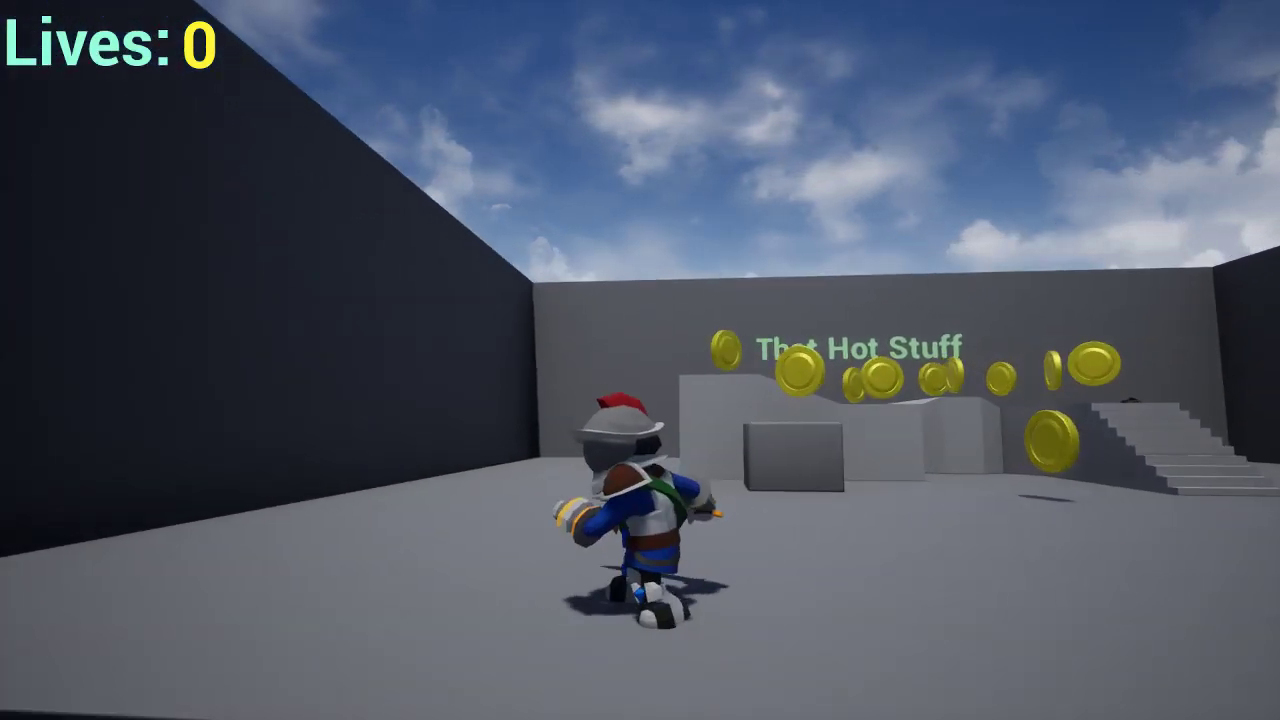
key("w")
key("a")
key("s")
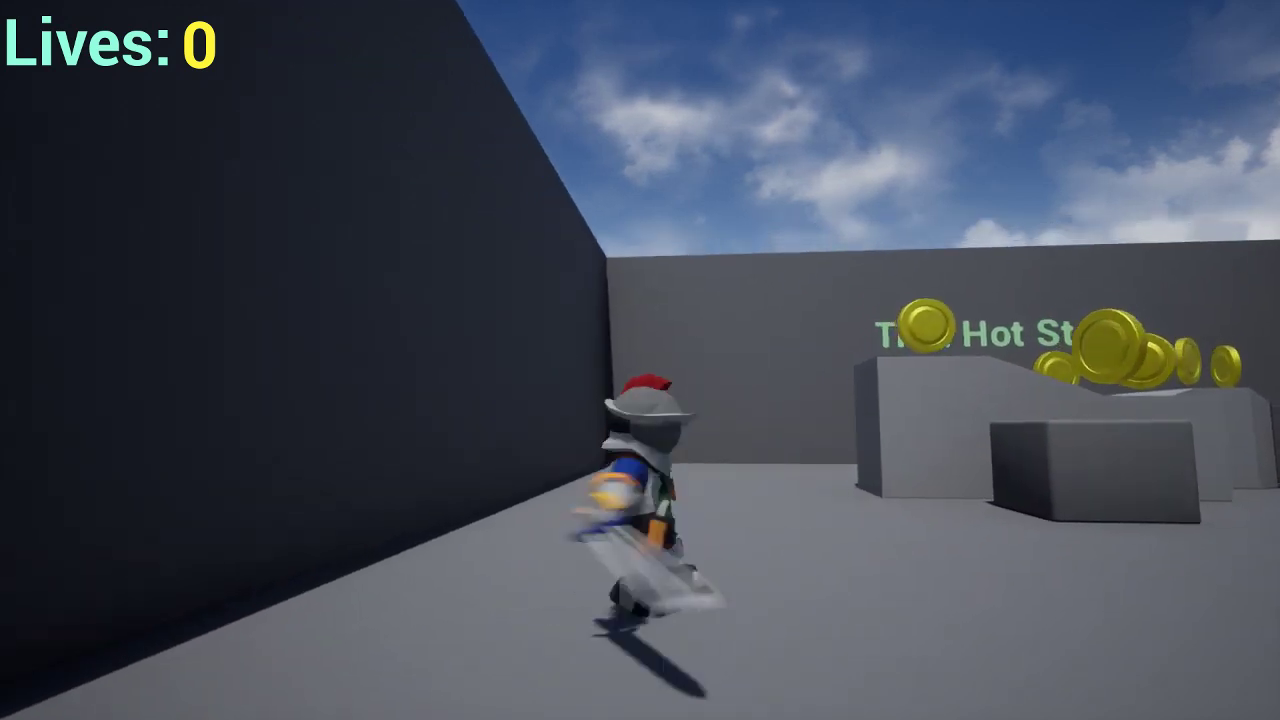
key("d")
key("a")
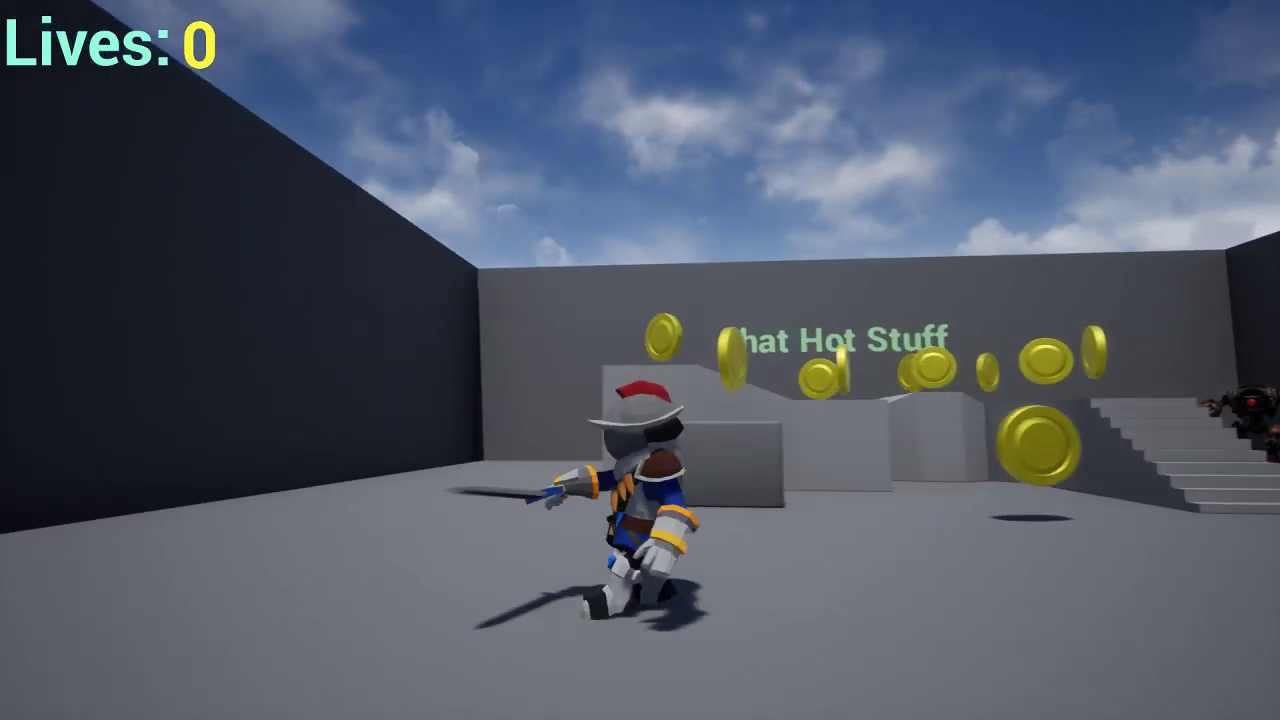
key("d")
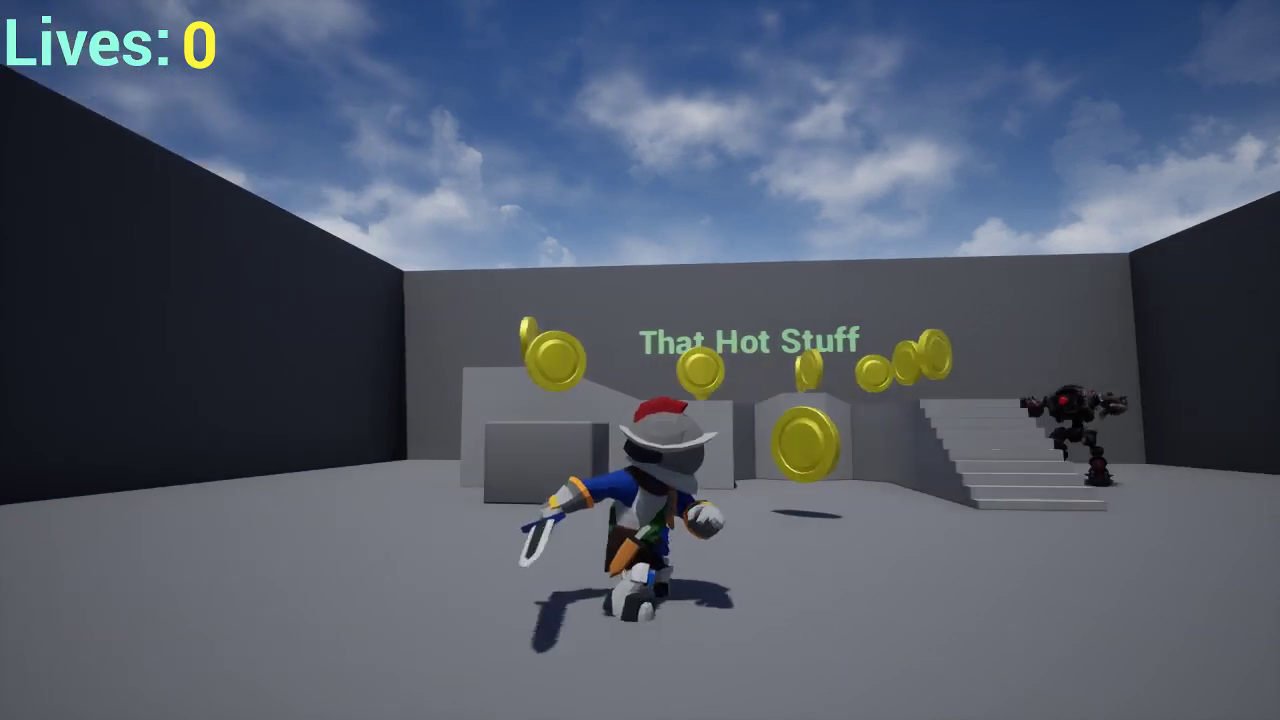
key("a")
key("w")
key("d")
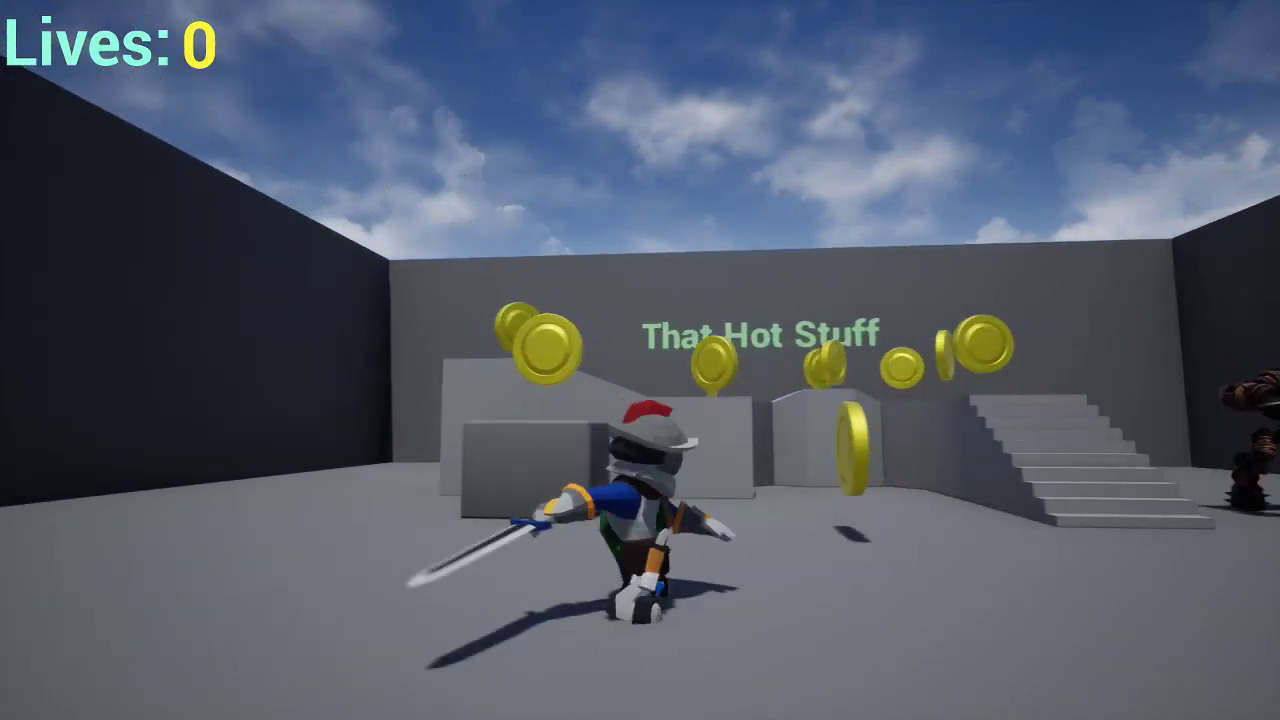
key("s")
key("d")
key("w")
key("a")
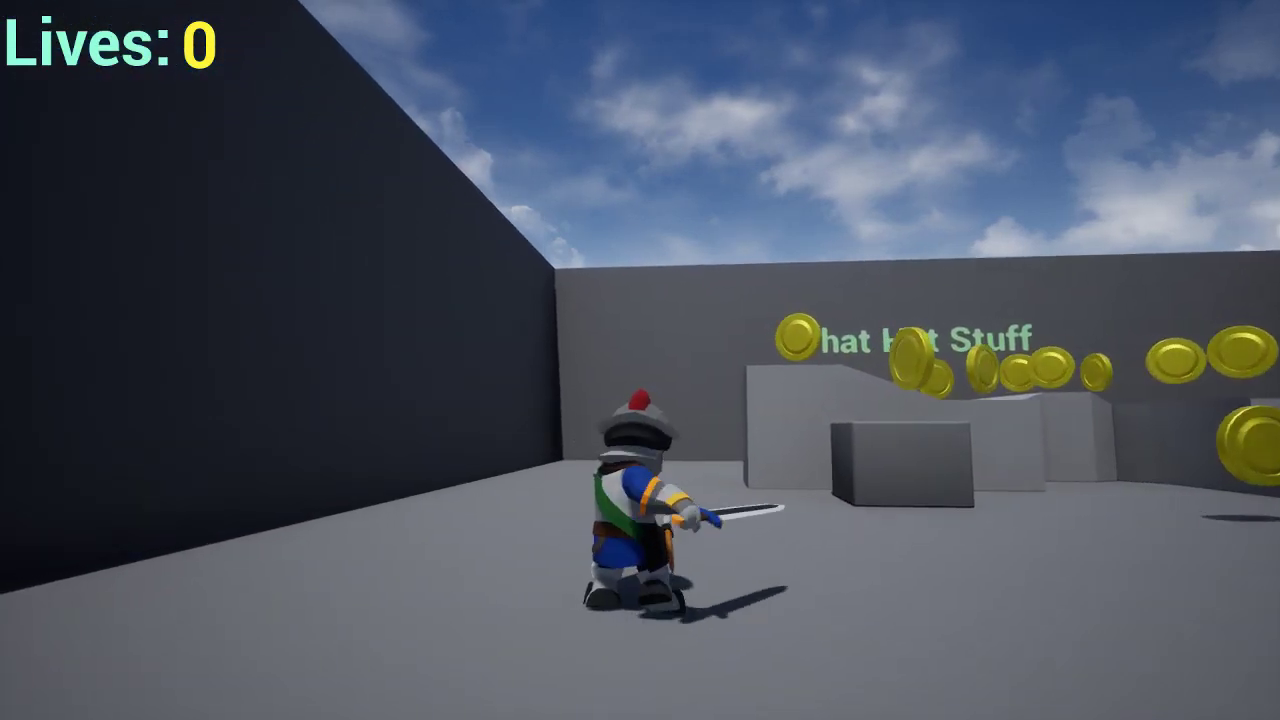
key("w")
key("s")
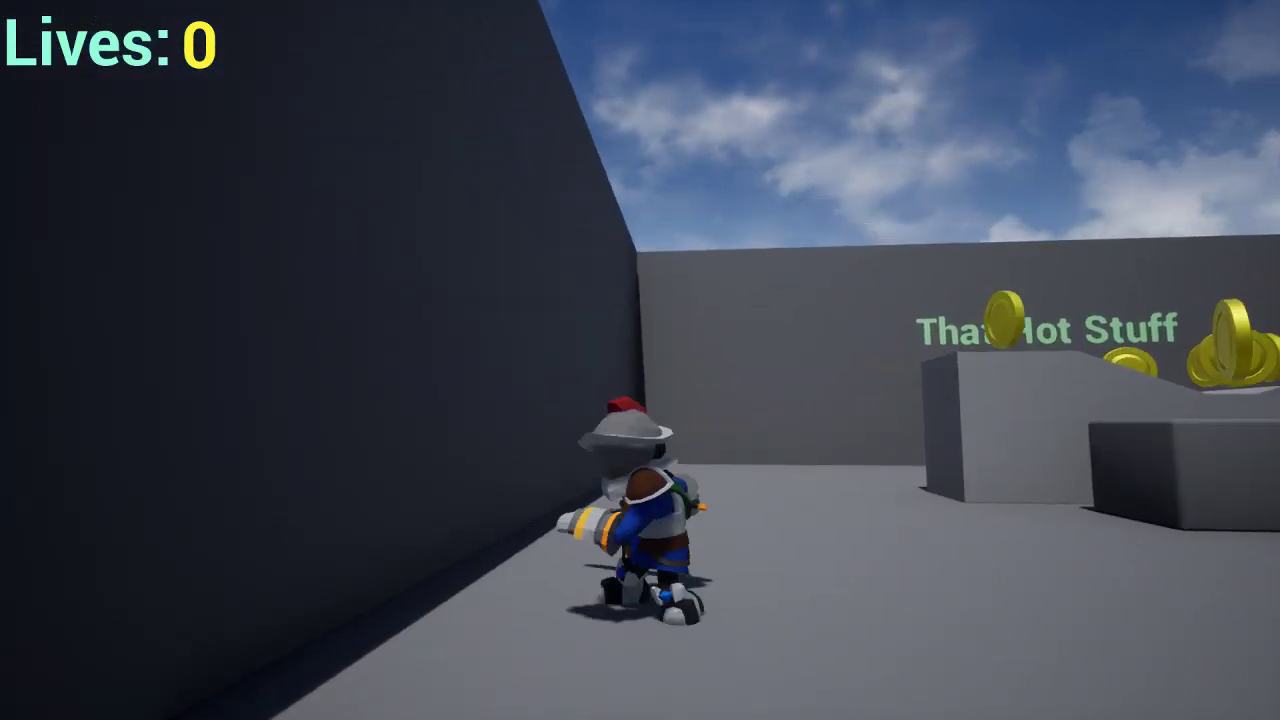
key("d")
key("s")
key("s")
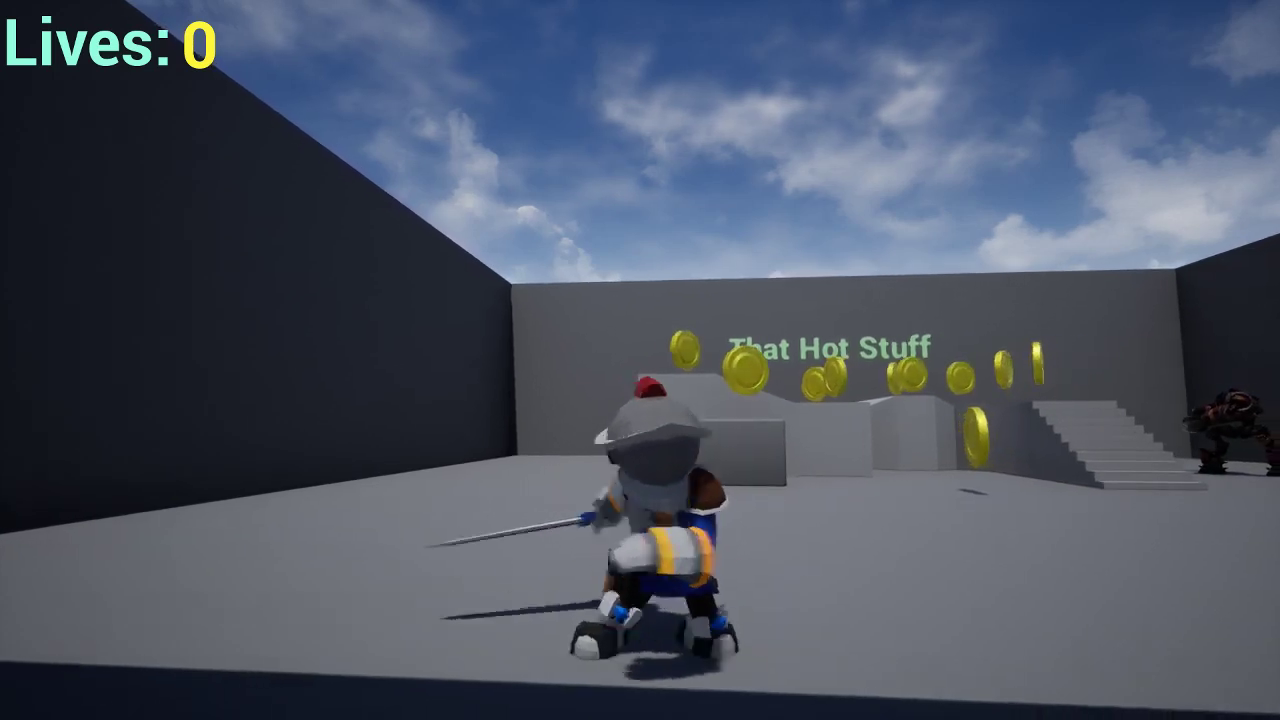
key("d")
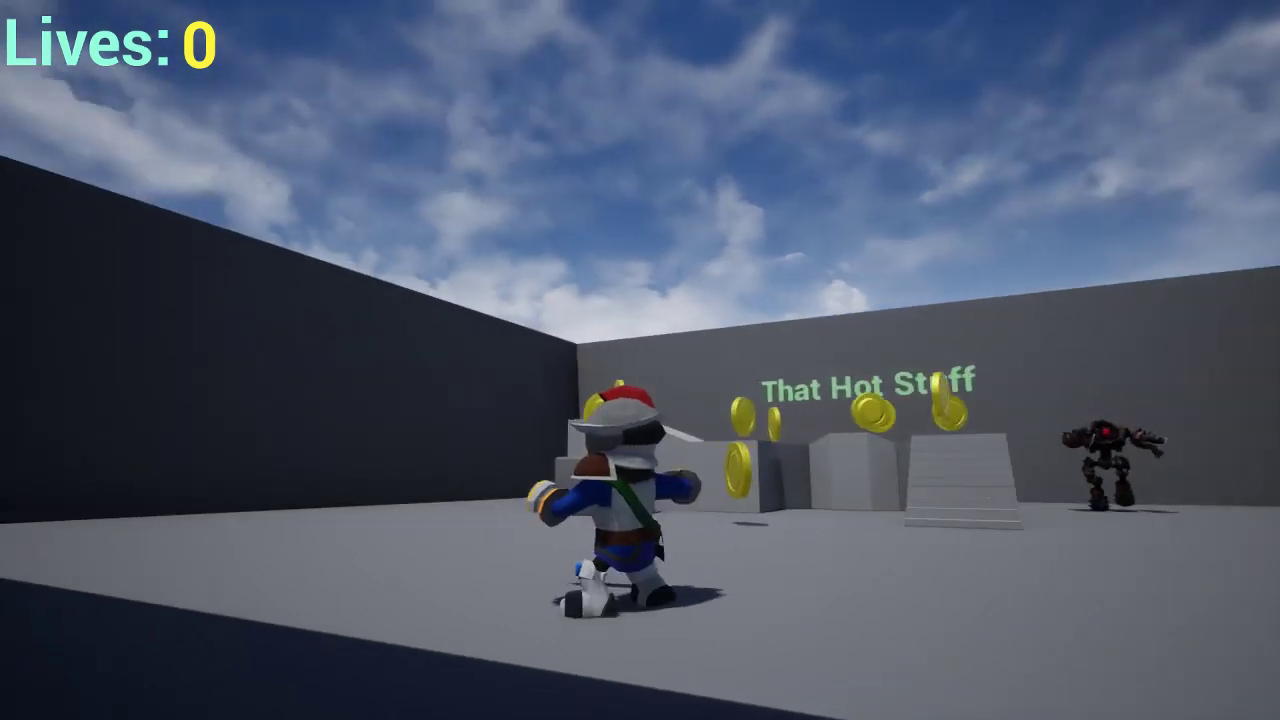
- Stop the play session, leave the full-screen viewport, and switch to akeytsu with RPGCharacter.akt
key("Escape")
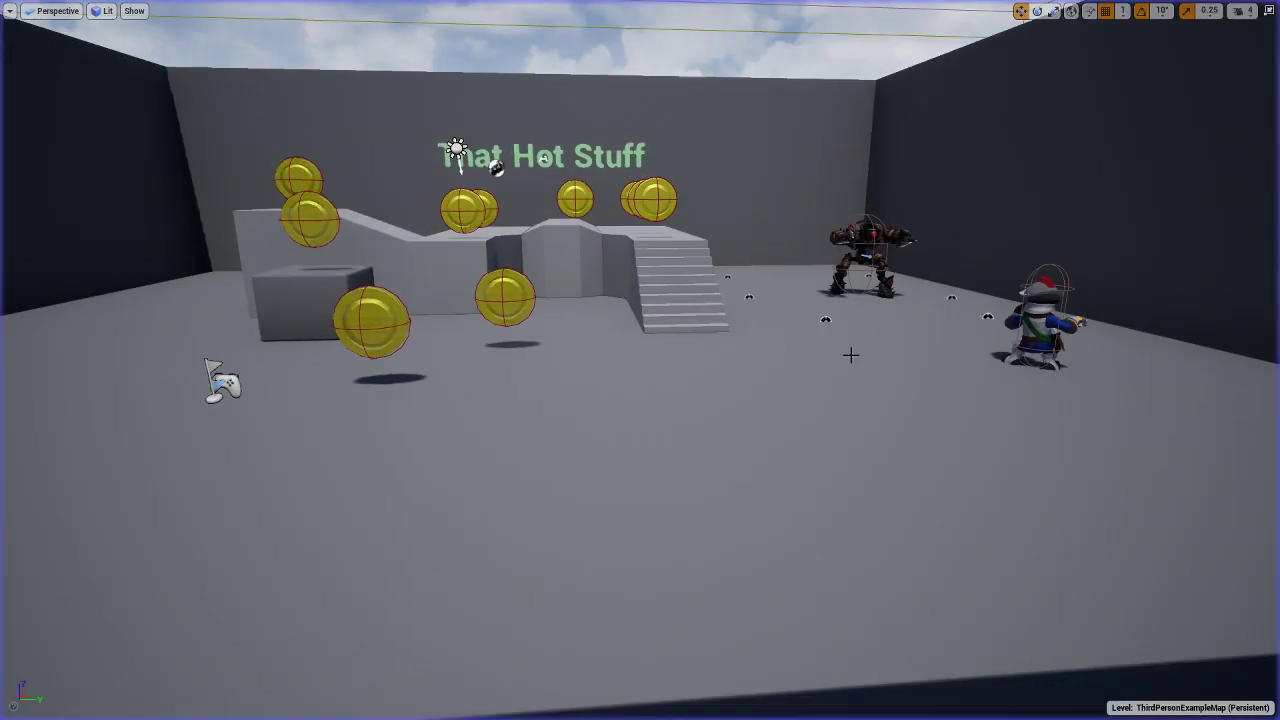
key("F11")
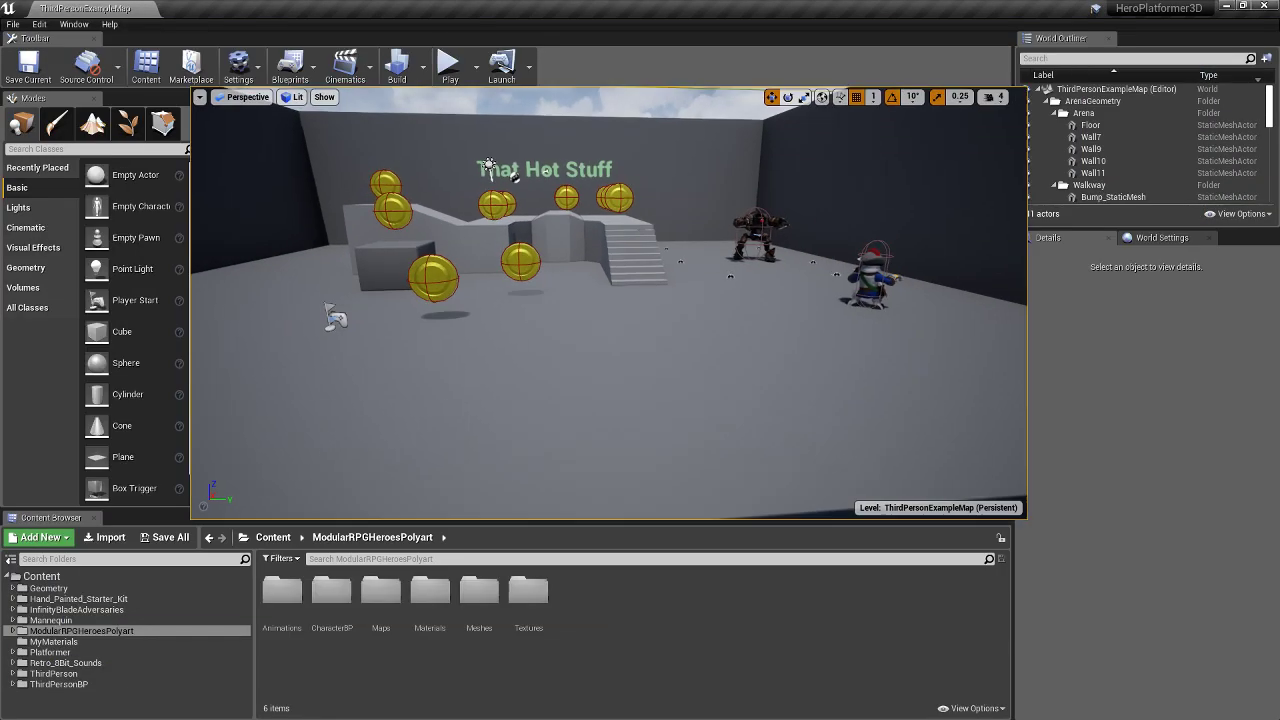
left_click(1226, 6)
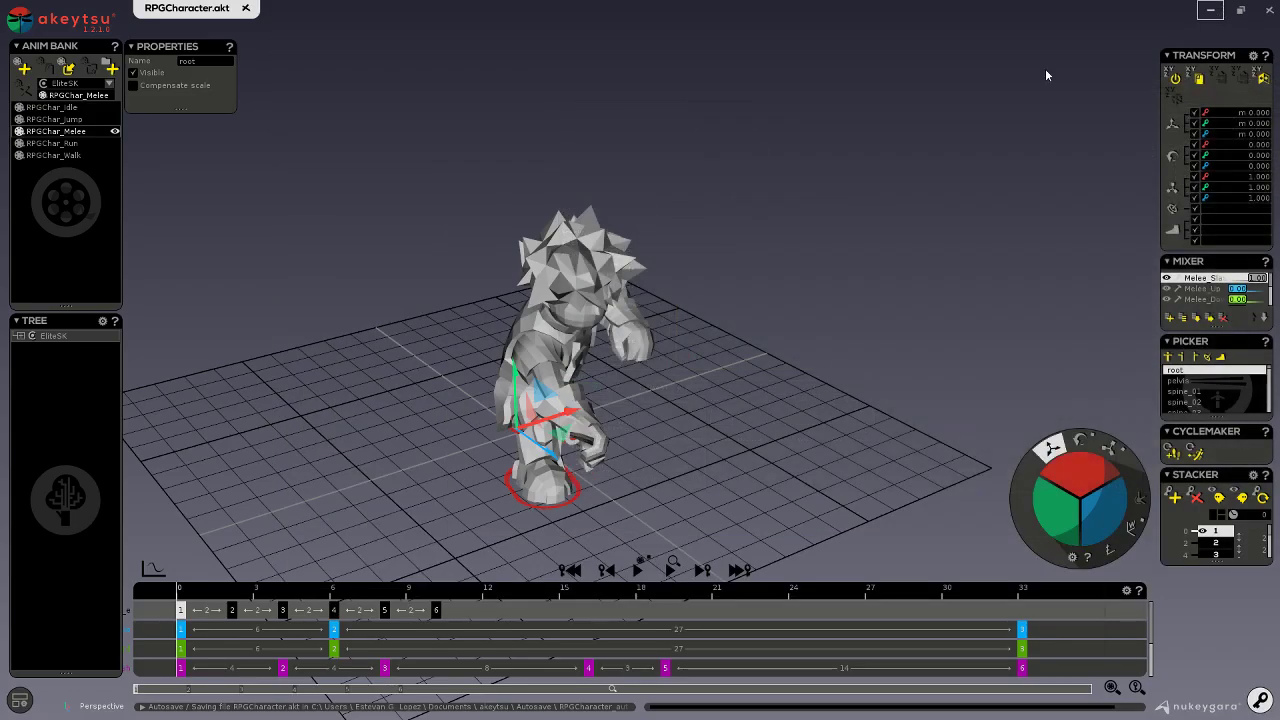
- Select the melee slash layer below Melee_Spin in the Mixer and shift the full blend weight to it from the upper slash layer
middle_click_drag(706, 229, 750, 232, "alt")
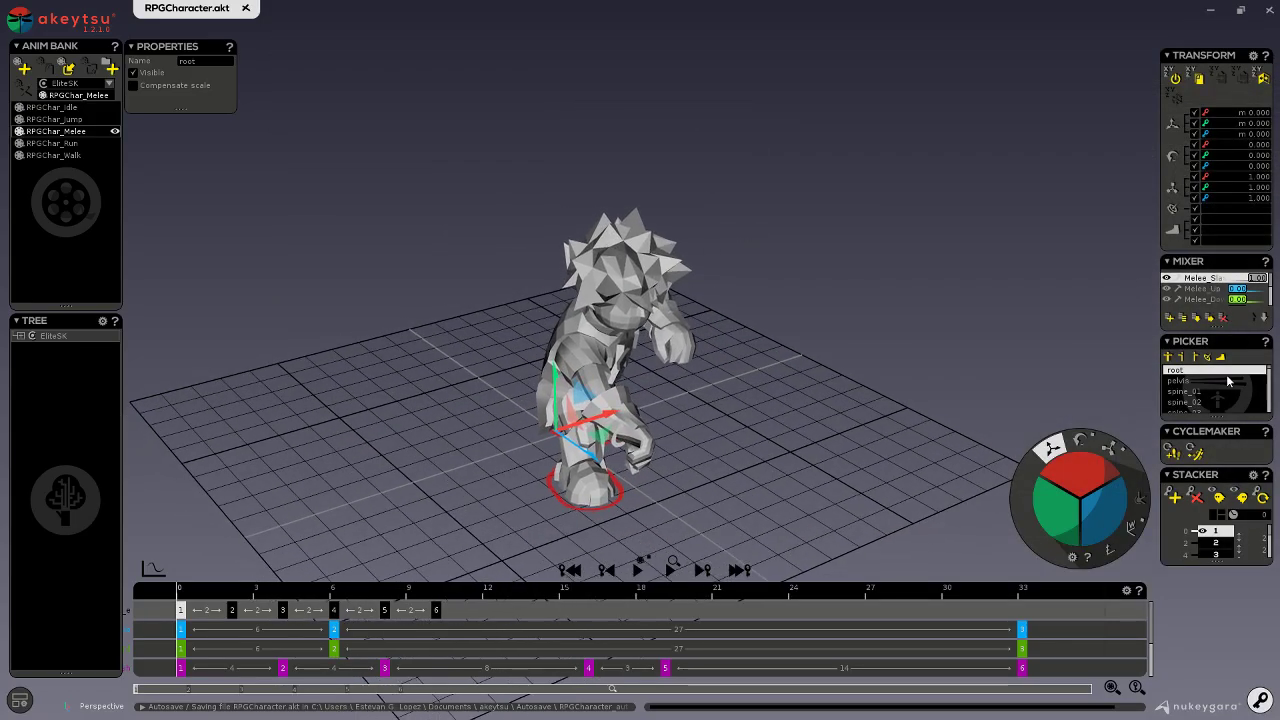
scroll(1217, 294, "down", 2)
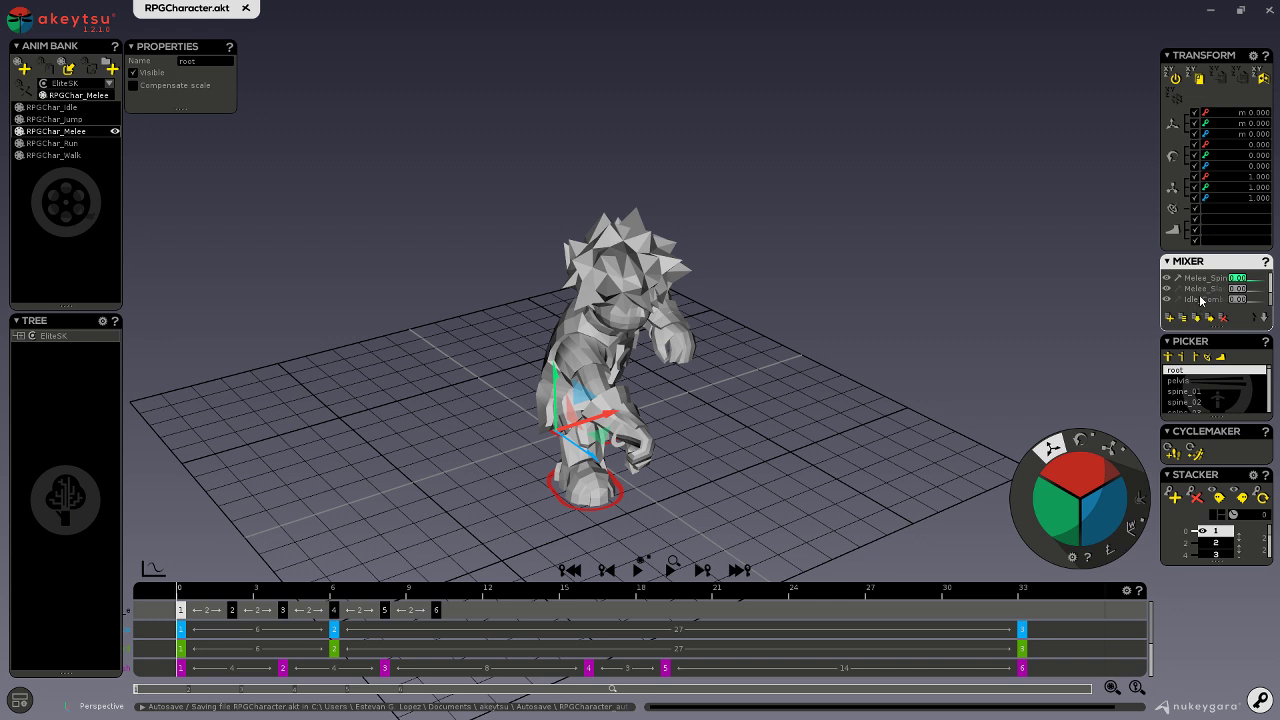
left_click(1204, 290)
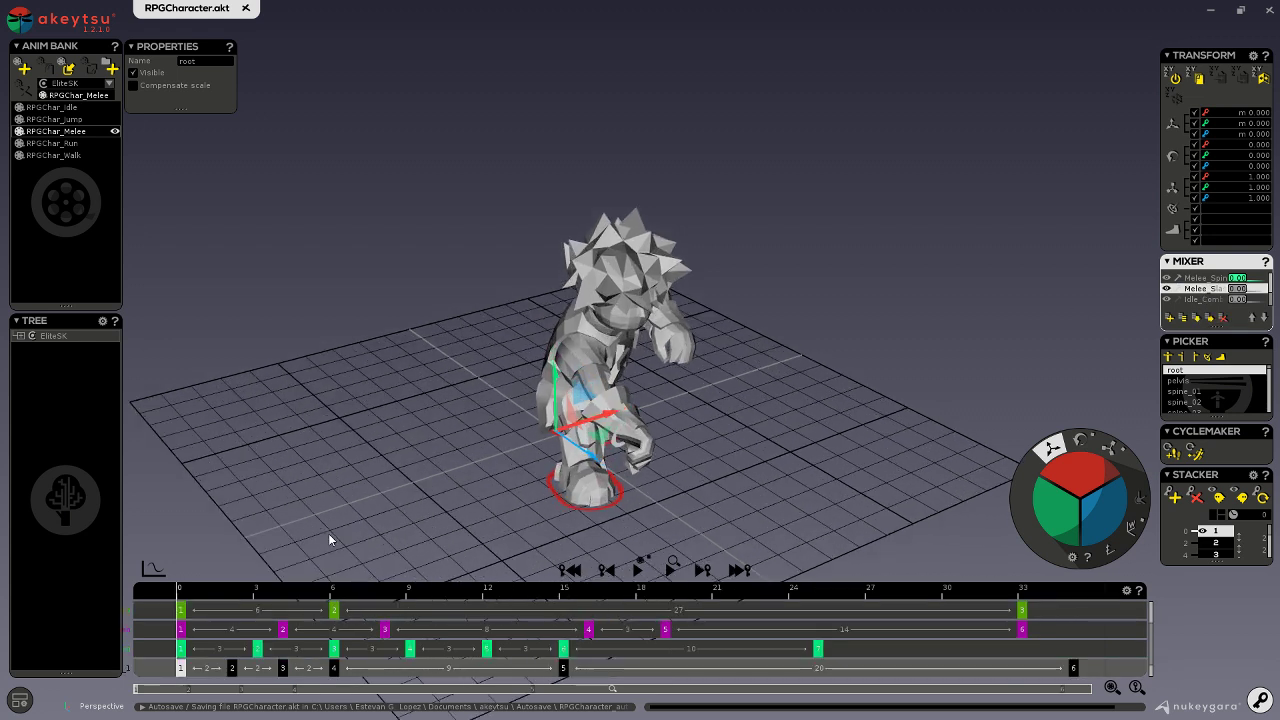
right_click_drag(329, 537, 352, 428, "alt")
left_click_drag(353, 429, 351, 422, "alt")
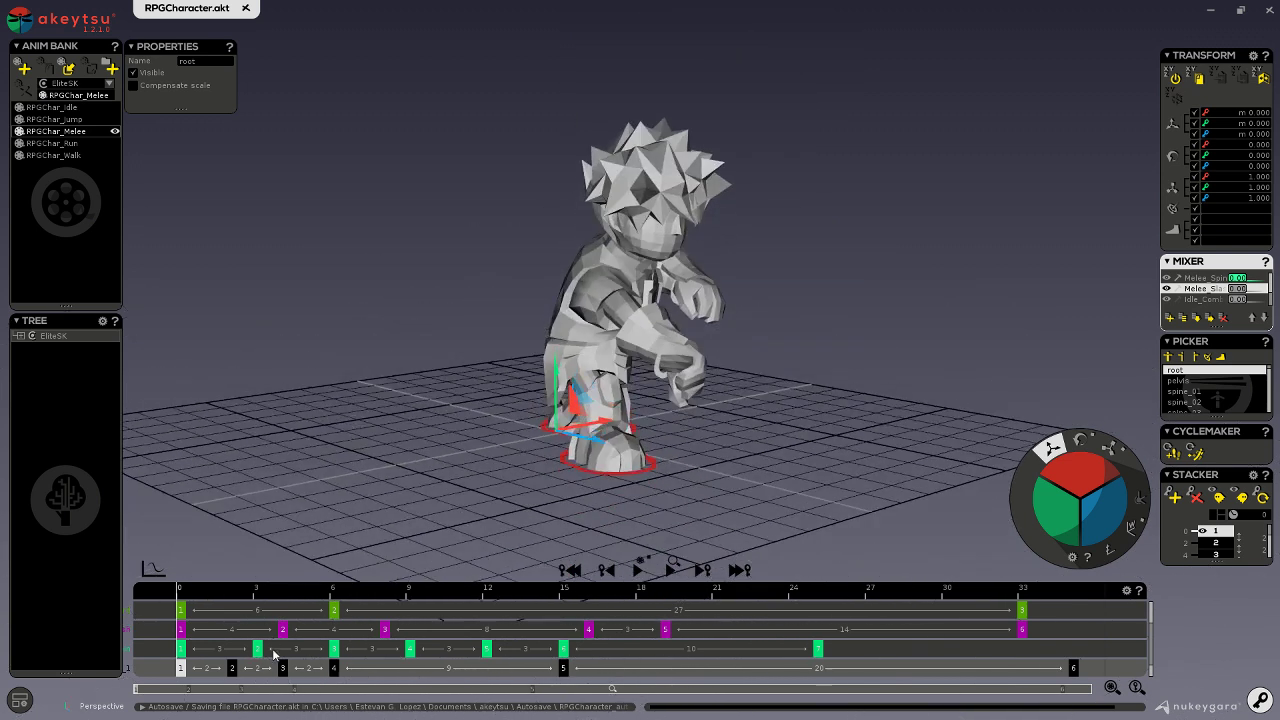
scroll(273, 654, "down", 1)
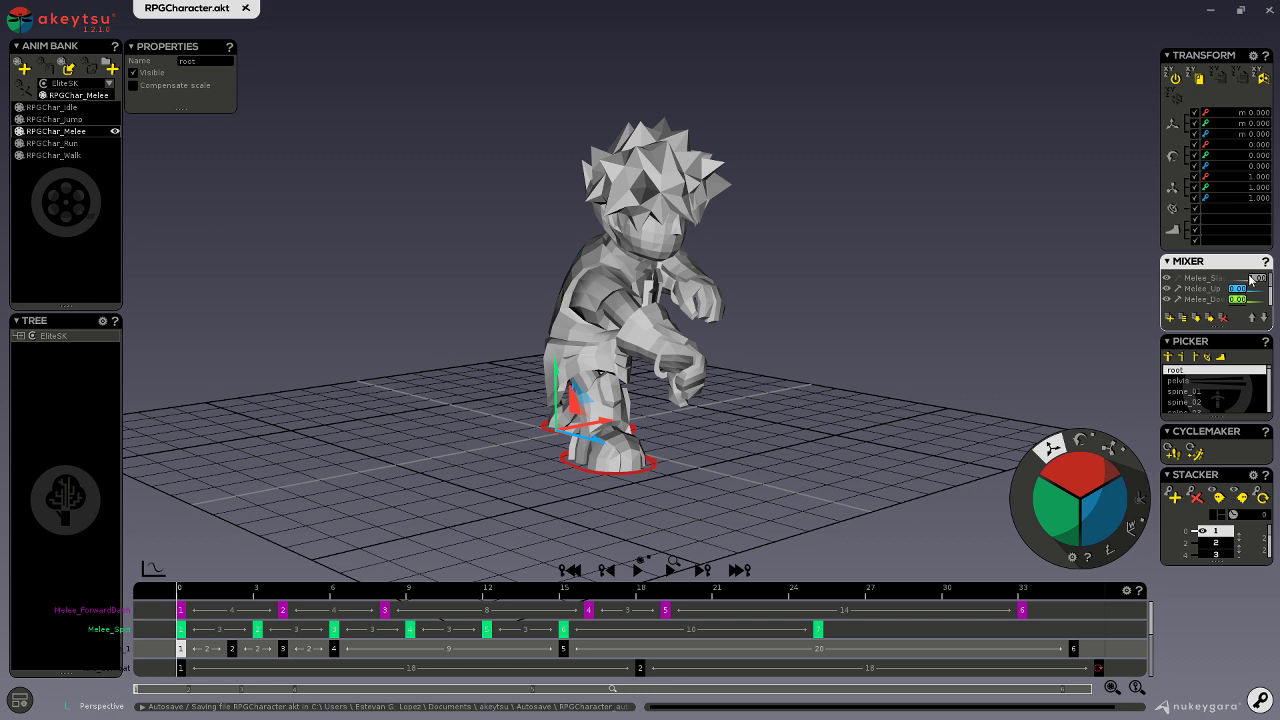
left_click_drag(1251, 280, 1276, 291)
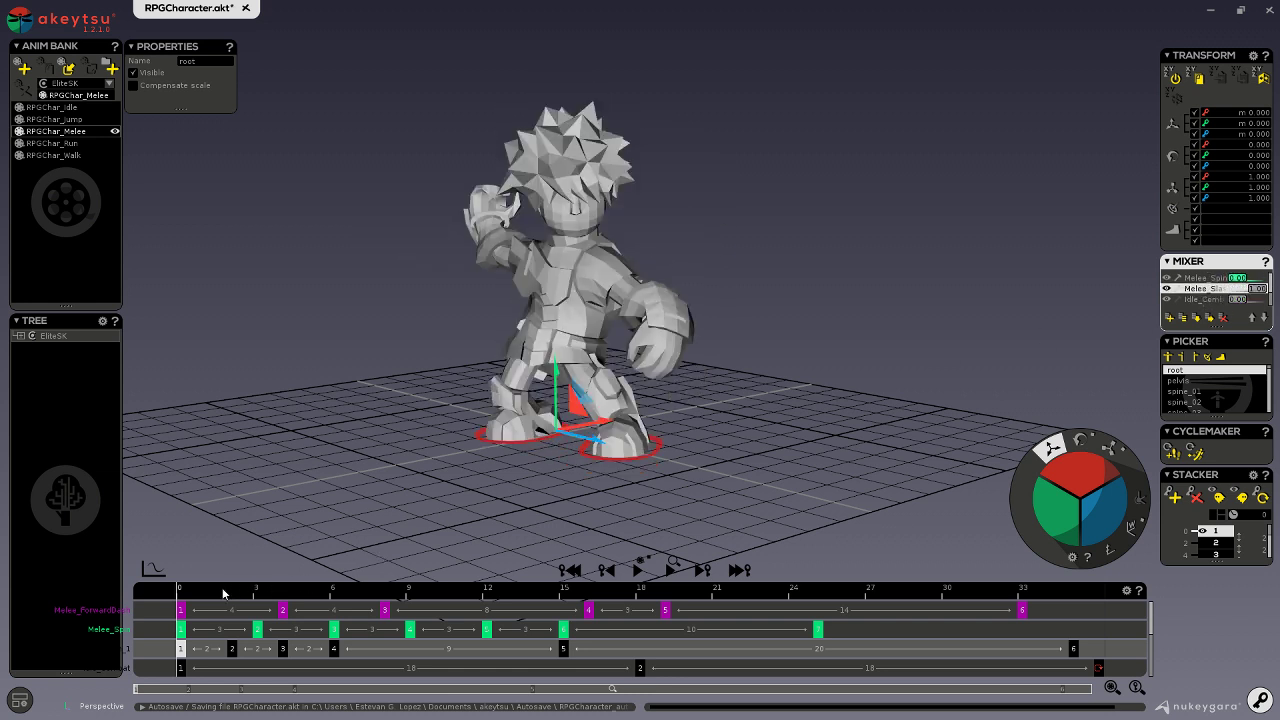
- Scrub through the animation's frames to examine the second slash's poses from wind-up to recovery
left_click_drag(223, 594, 125, 600)
left_click(691, 582)
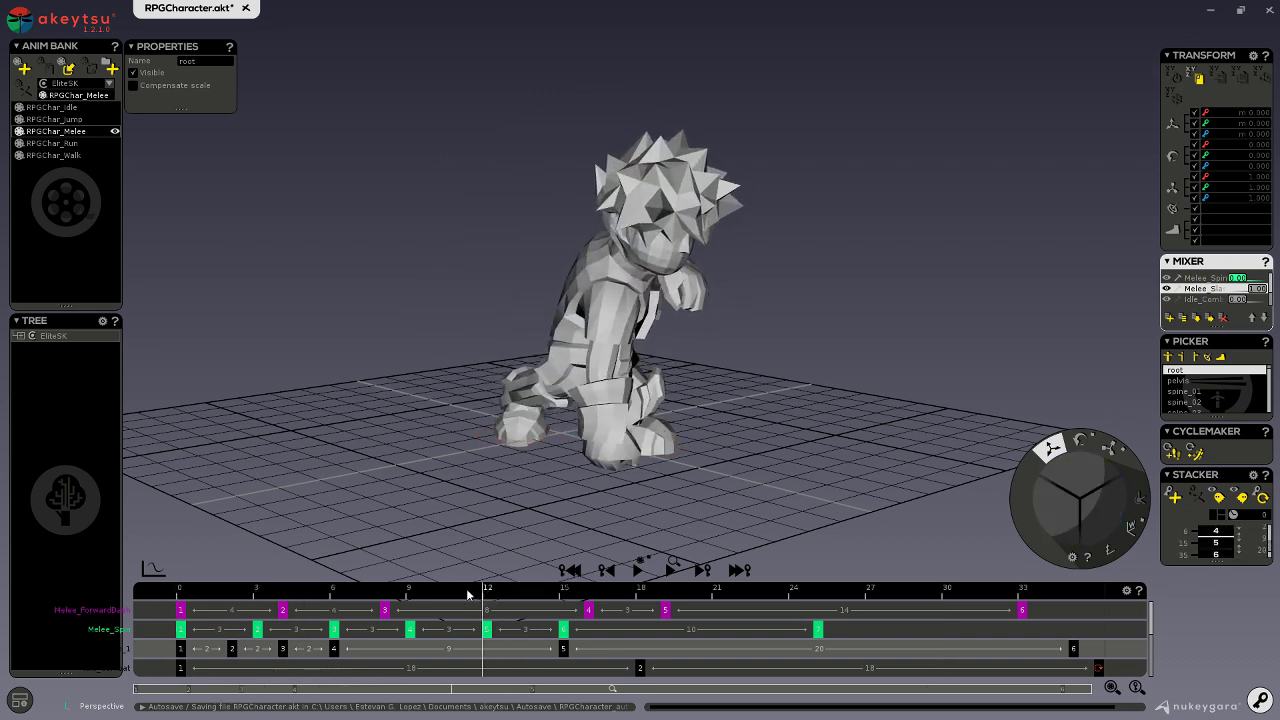
left_click_drag(467, 590, 381, 579)
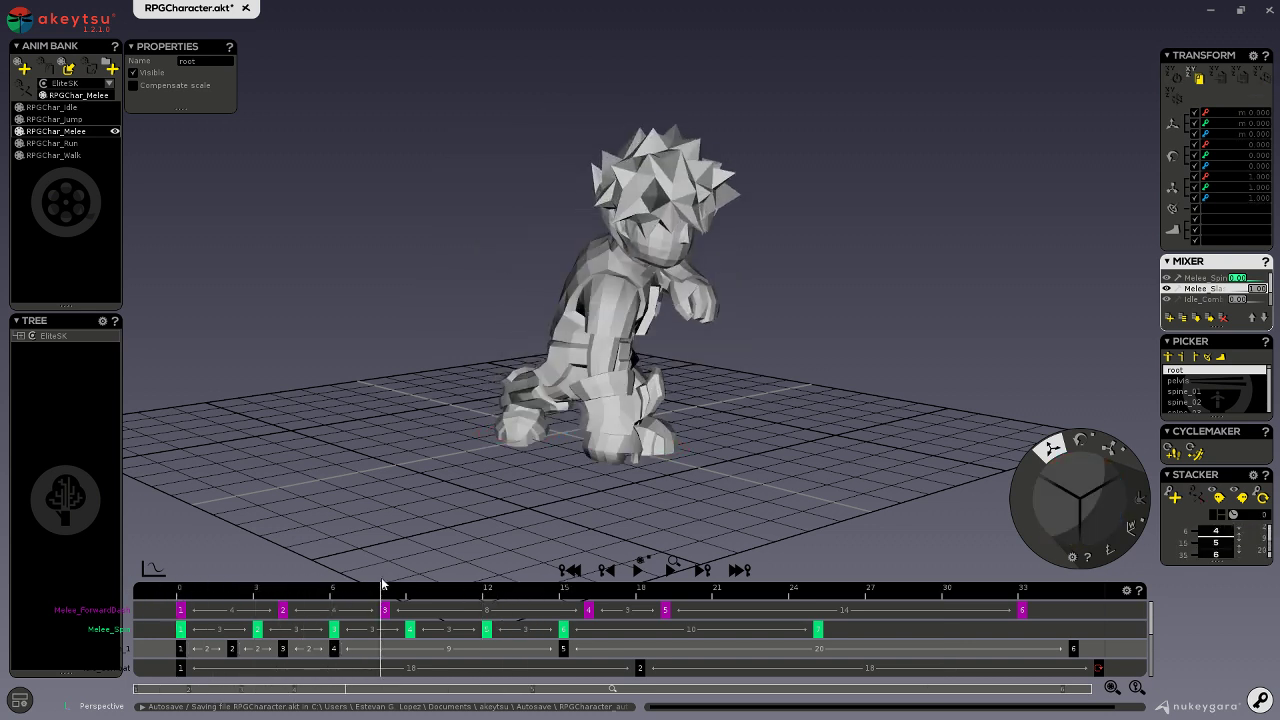
left_click_drag(551, 597, 592, 595)
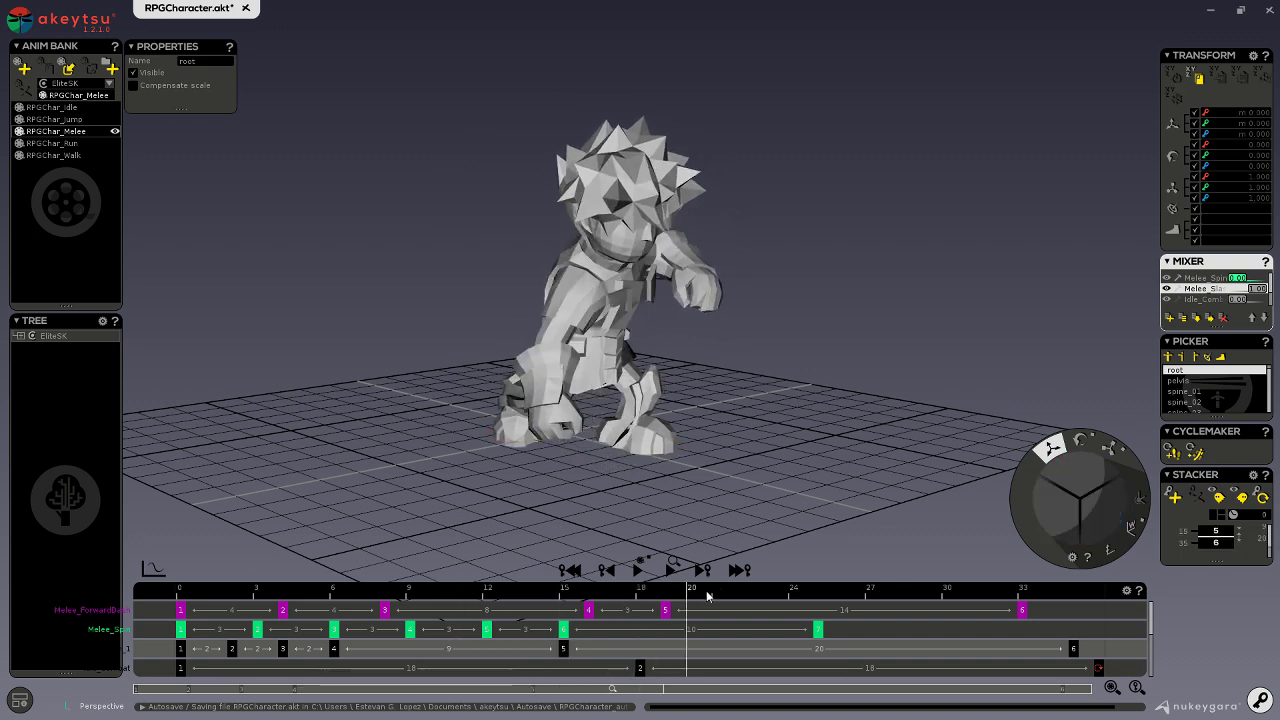
- At frame 6 of the slash layer, move the right foot control RF_ball_r forward beside the other foot, to about -0.591 m
left_click_drag(707, 597, 330, 598)
middle_click_drag(410, 553, 533, 489)
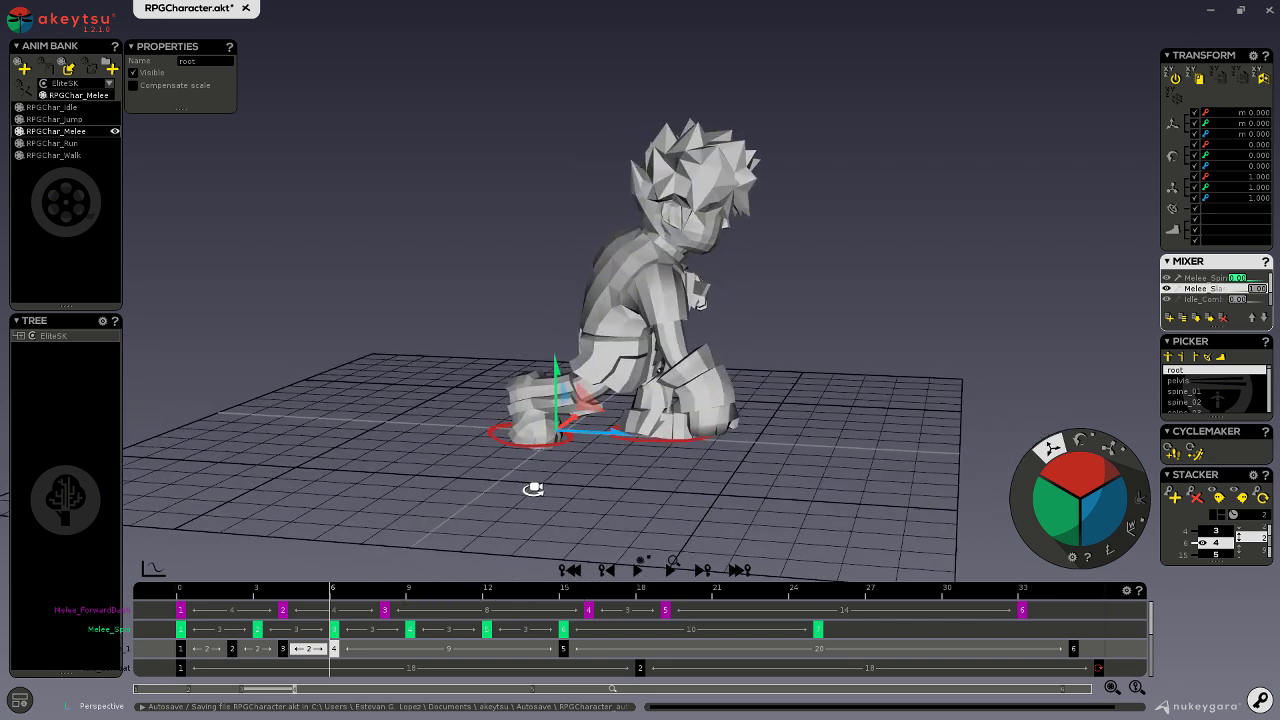
left_click(567, 446)
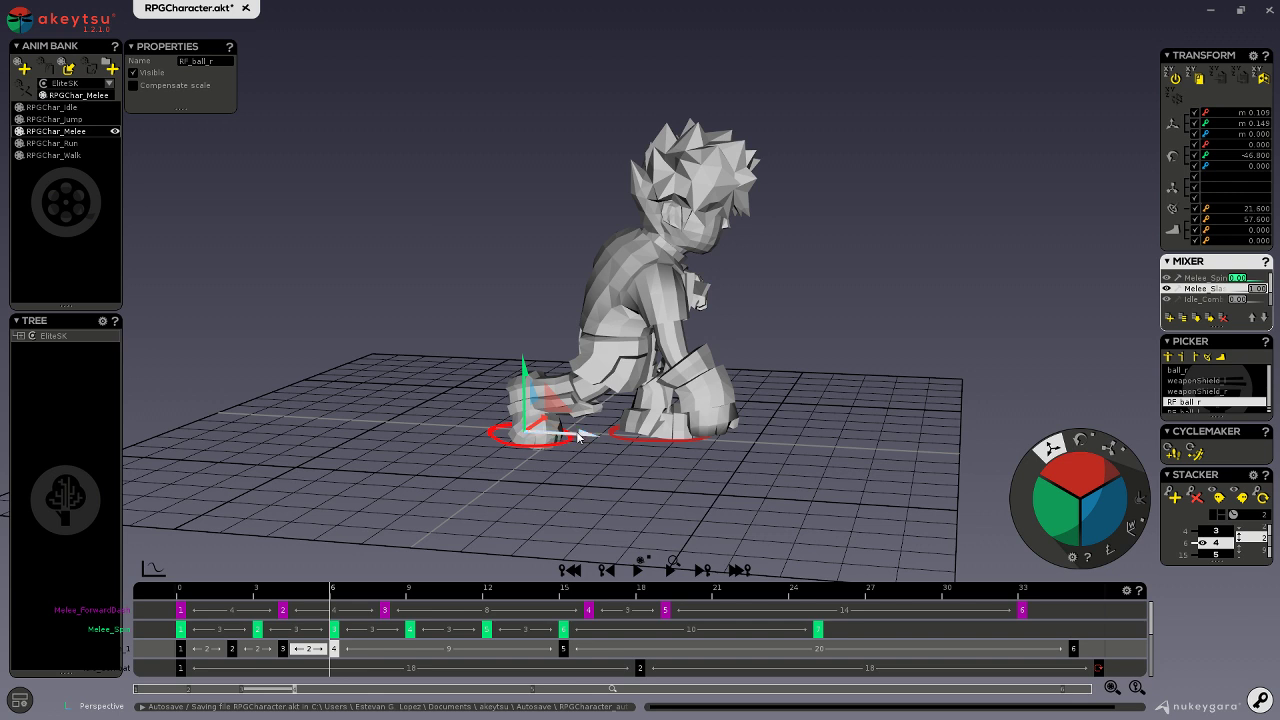
left_click_drag(577, 437, 727, 456)
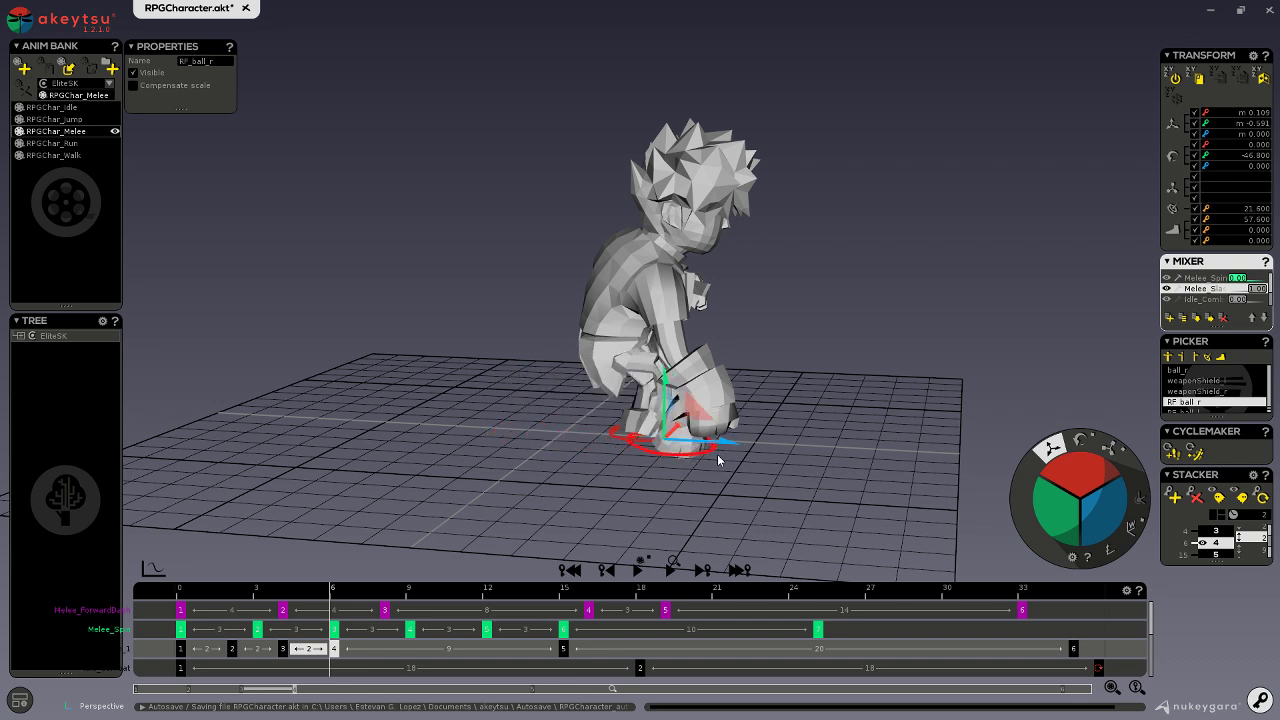
middle_click_drag(724, 478, 607, 556)
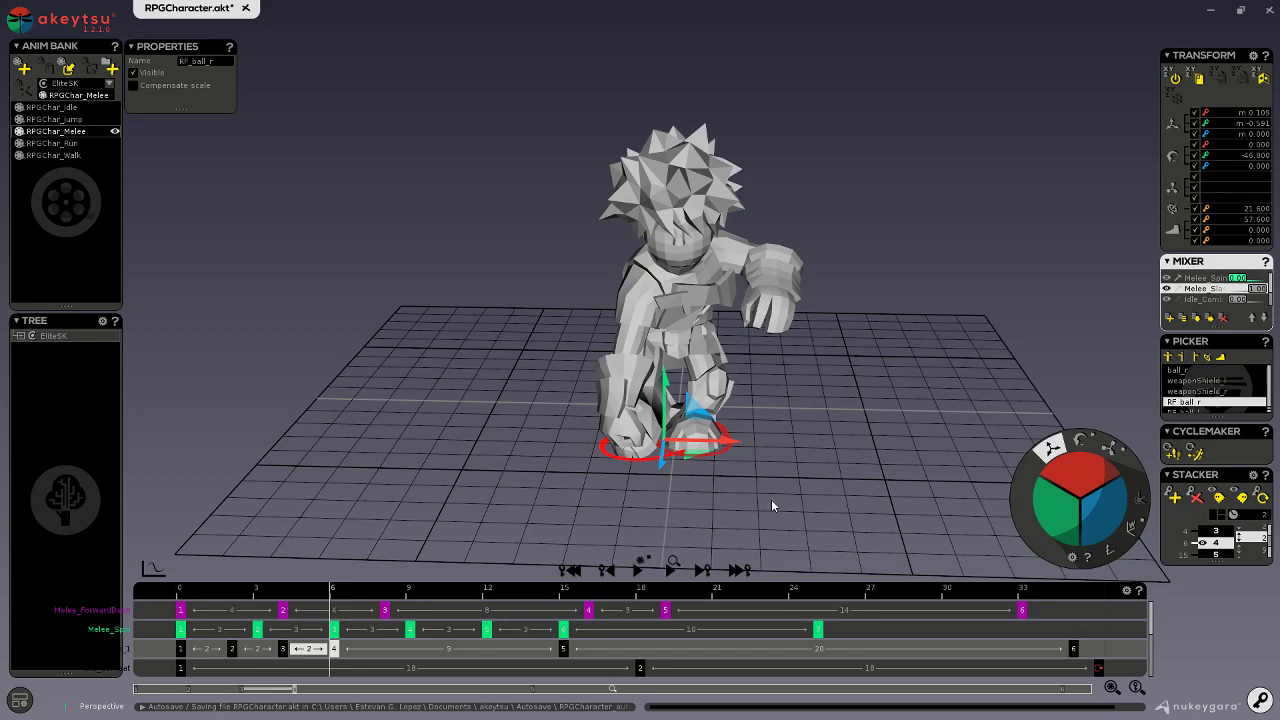
- Turn the right foot control RF_ball_r to about -3.6° and move it sideways, away from the other foot, to about -0.150 m
key("e")
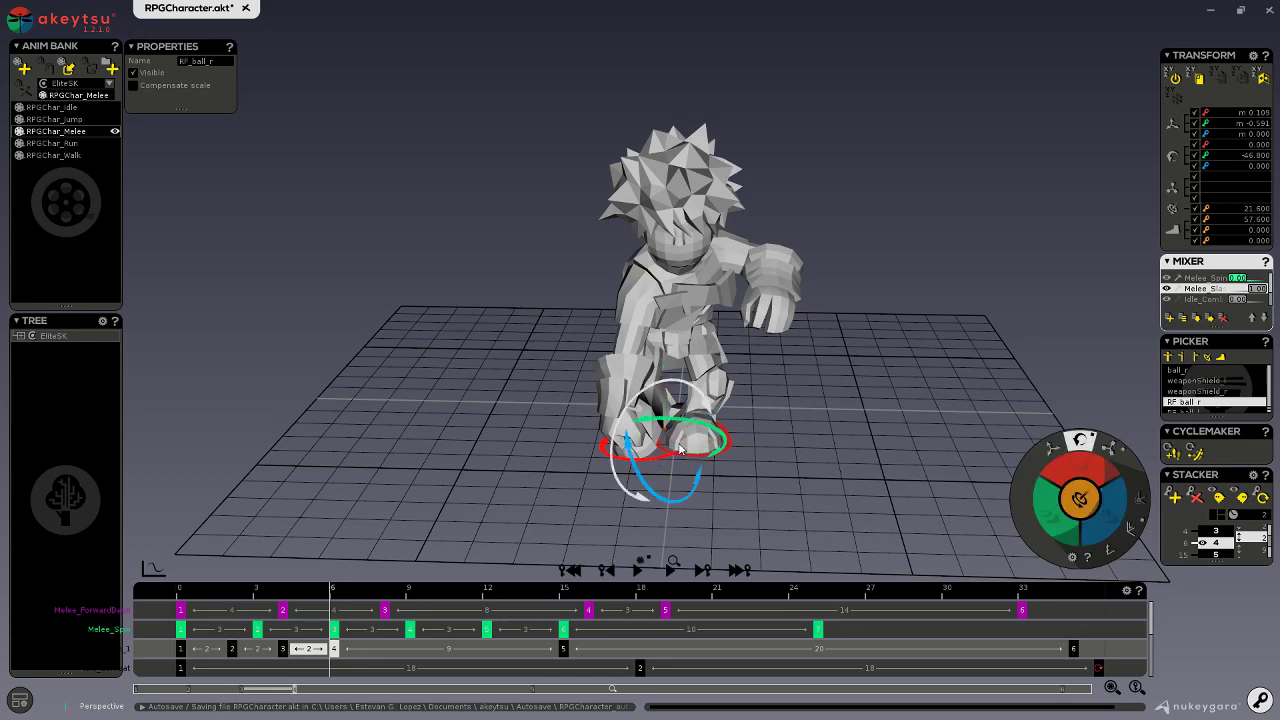
middle_click_drag(779, 490, 855, 500)
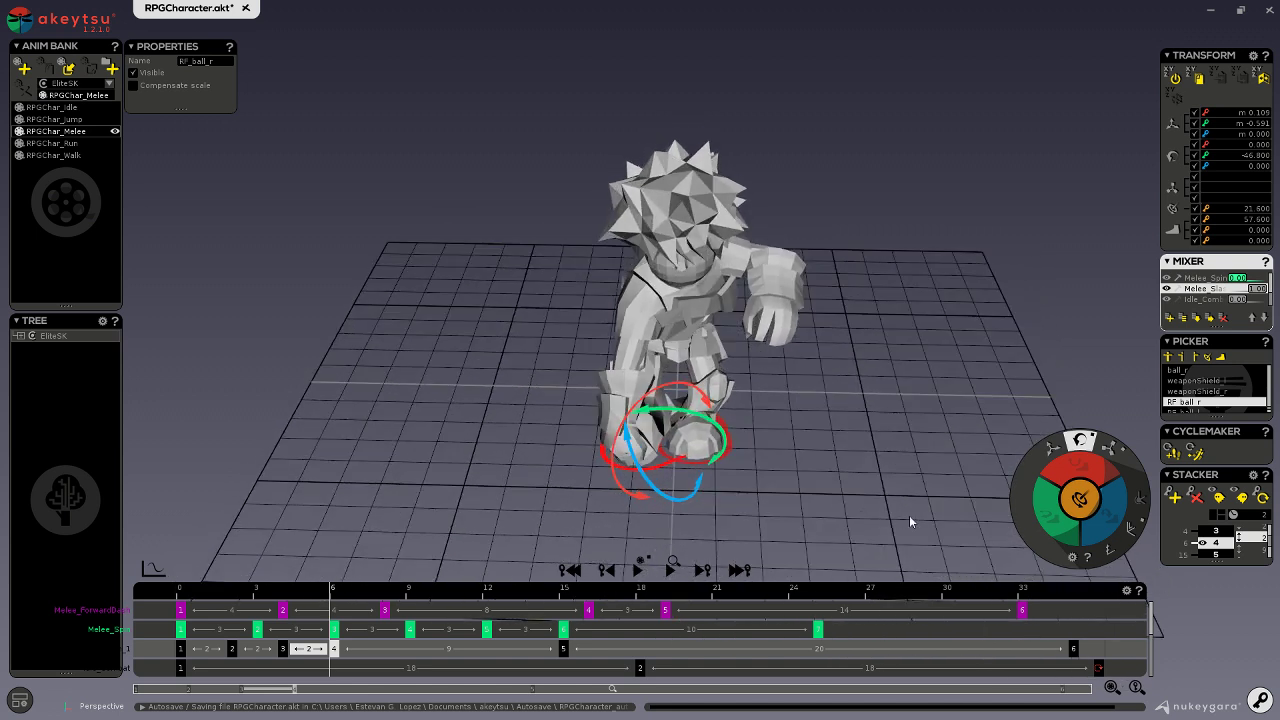
left_click_drag(1066, 522, 1068, 504)
key("w")
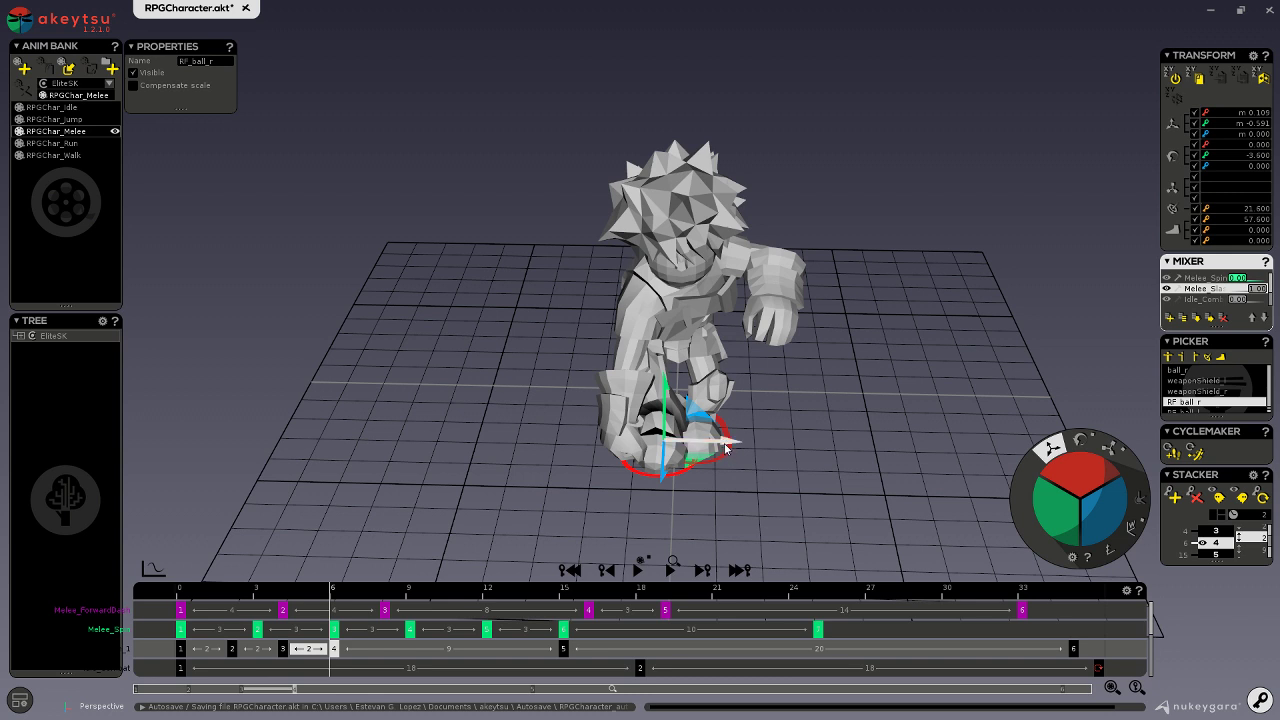
left_click_drag(726, 449, 675, 445)
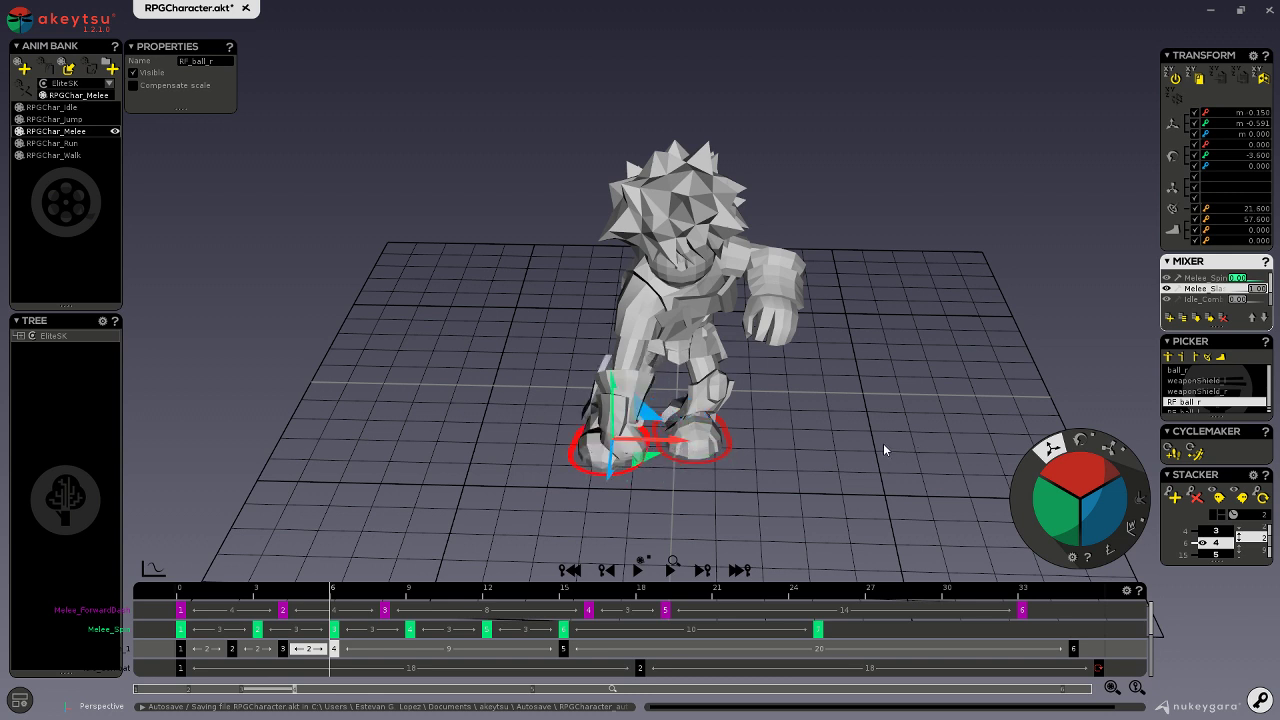
- Flatten the right foot by setting its foot roll to 0 and move the foot forward to about -0.673 m
middle_click_drag(885, 450, 1094, 405)
left_click(1077, 440)
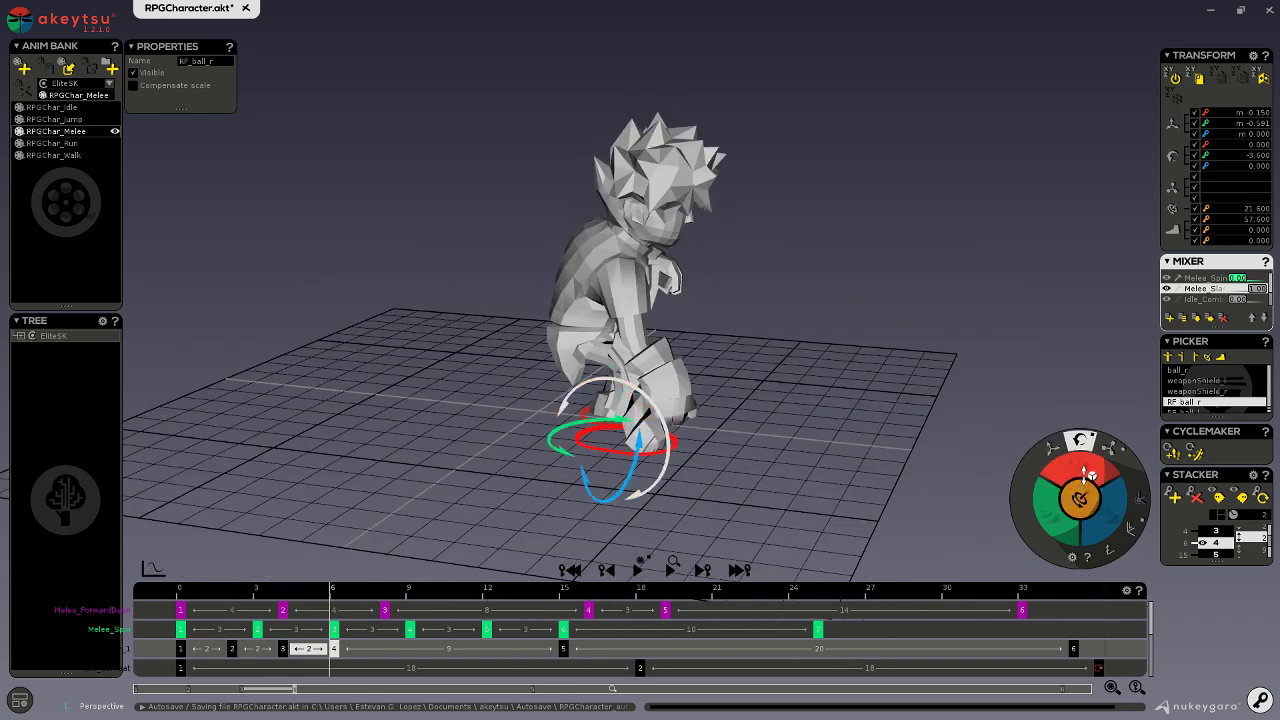
left_click_drag(1088, 474, 1073, 520)
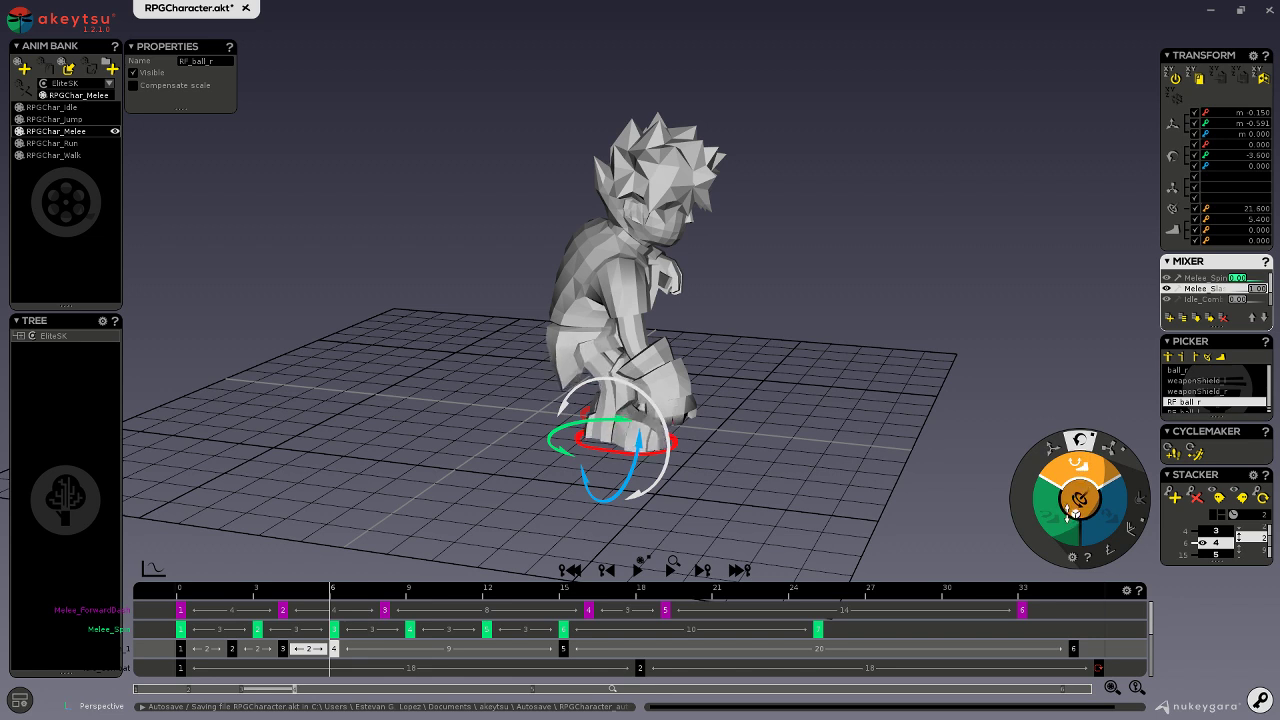
middle_click_drag(1071, 520, 1006, 443)
left_click(1052, 447)
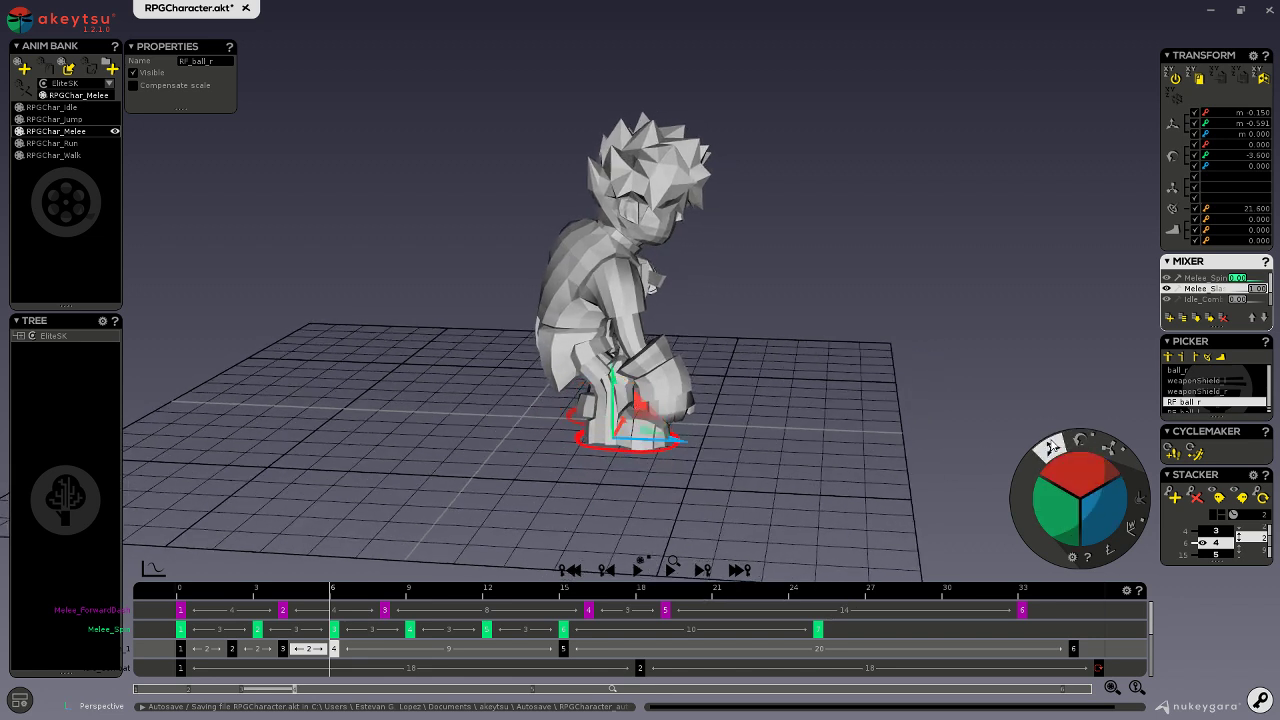
left_click_drag(648, 443, 664, 444)
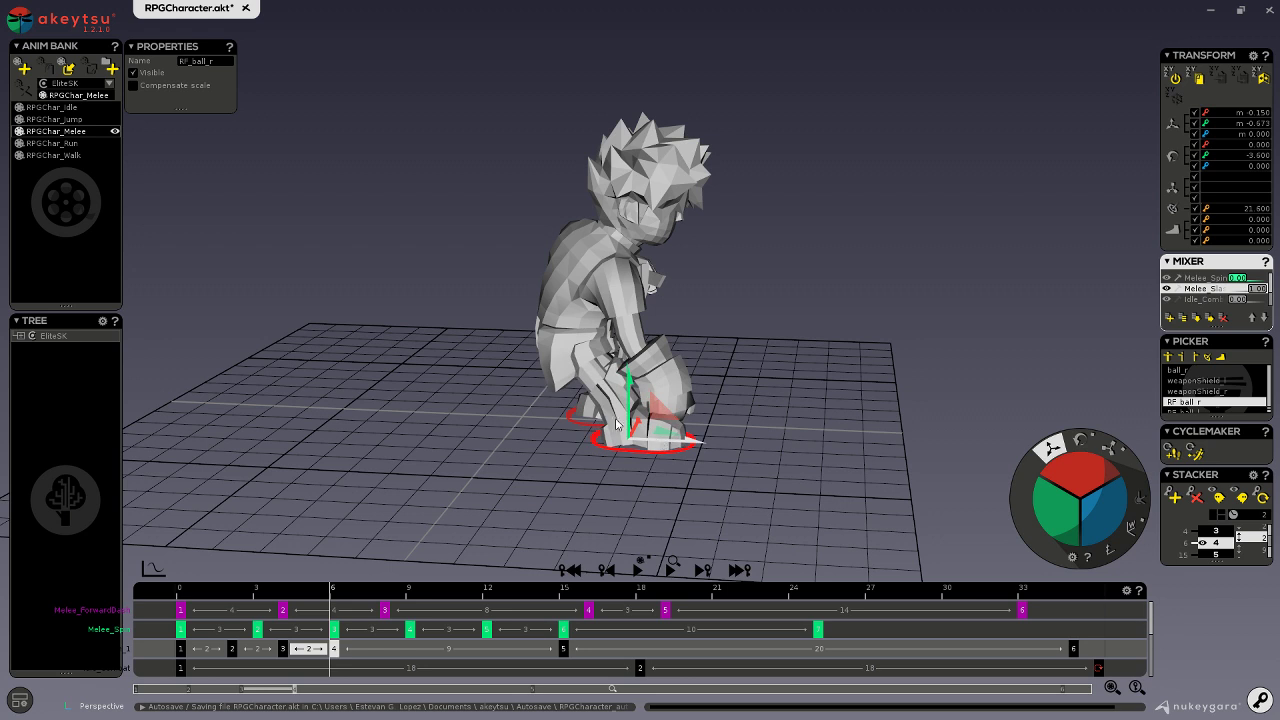
- Rotate the pelvis about its X axis to about 53° at frame 6
left_click(579, 349)
middle_click_drag(579, 349, 643, 447)
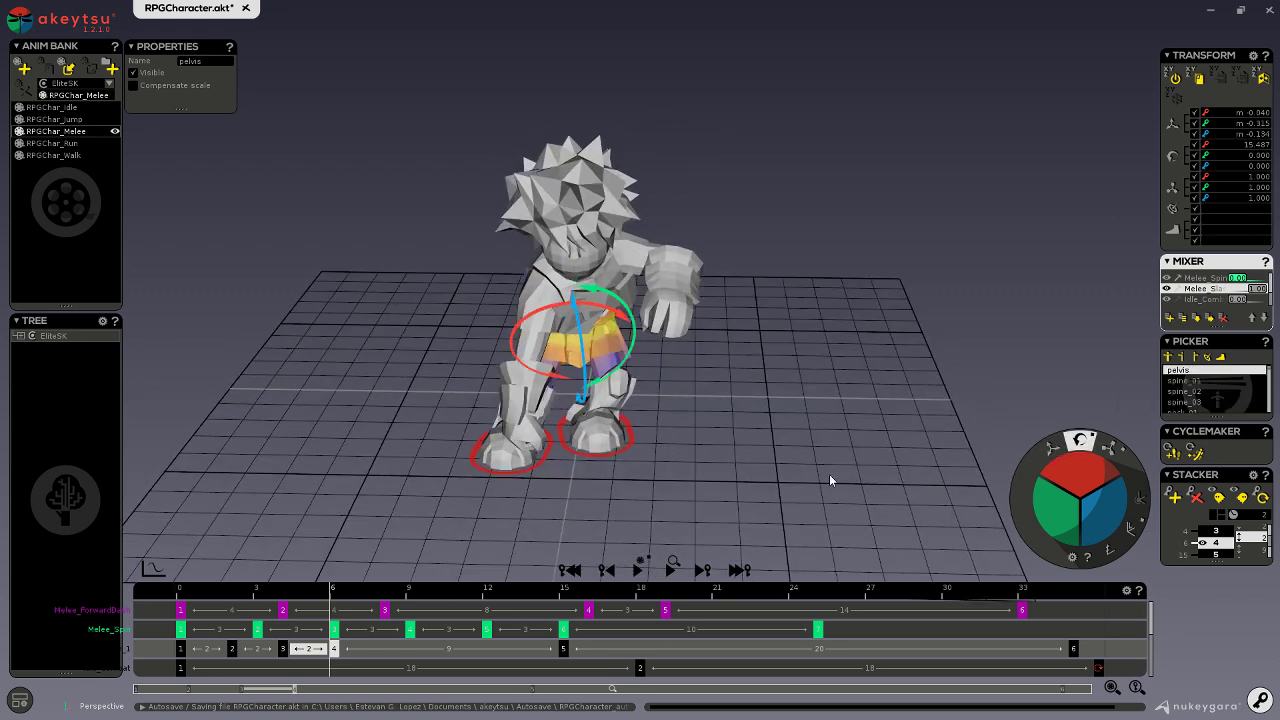
middle_click_drag(830, 481, 828, 449)
left_click_drag(1053, 476, 1081, 444)
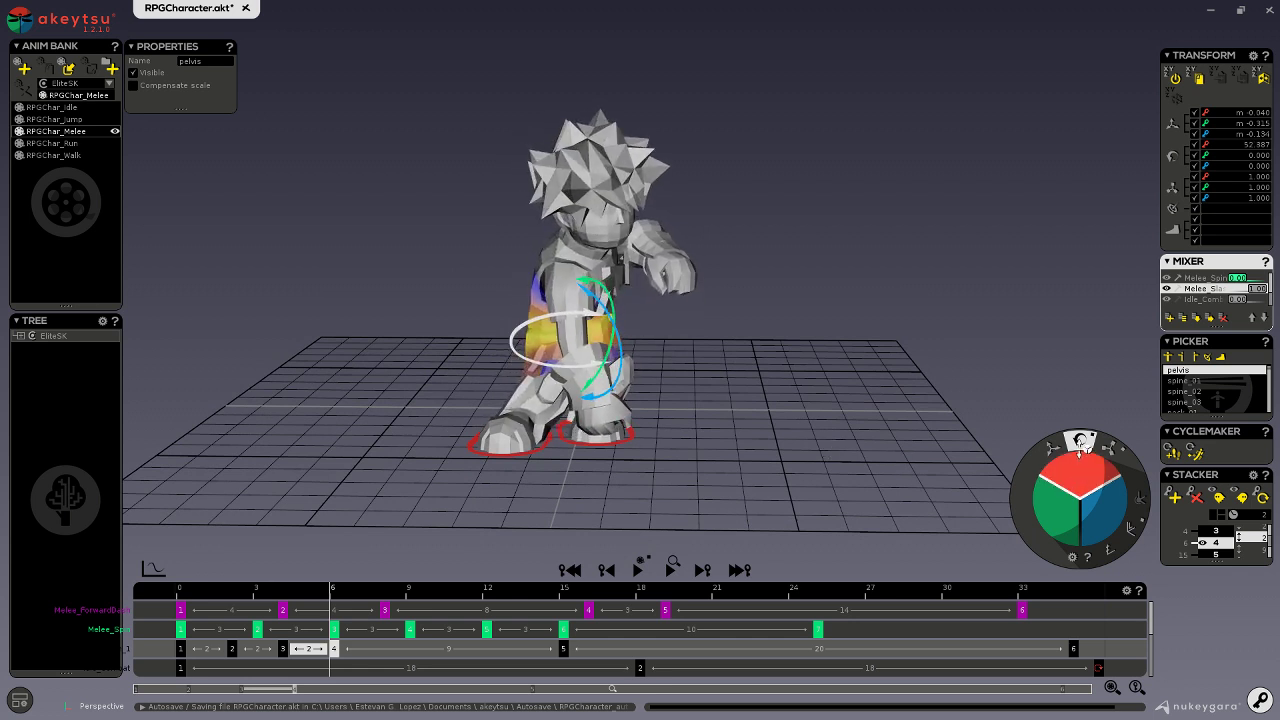
- Turn the right foot control to about 10.8°, swivel its leg to 45°, and move the foot forward to about -0.728 m
left_click(541, 454)
middle_click_drag(765, 468, 766, 486)
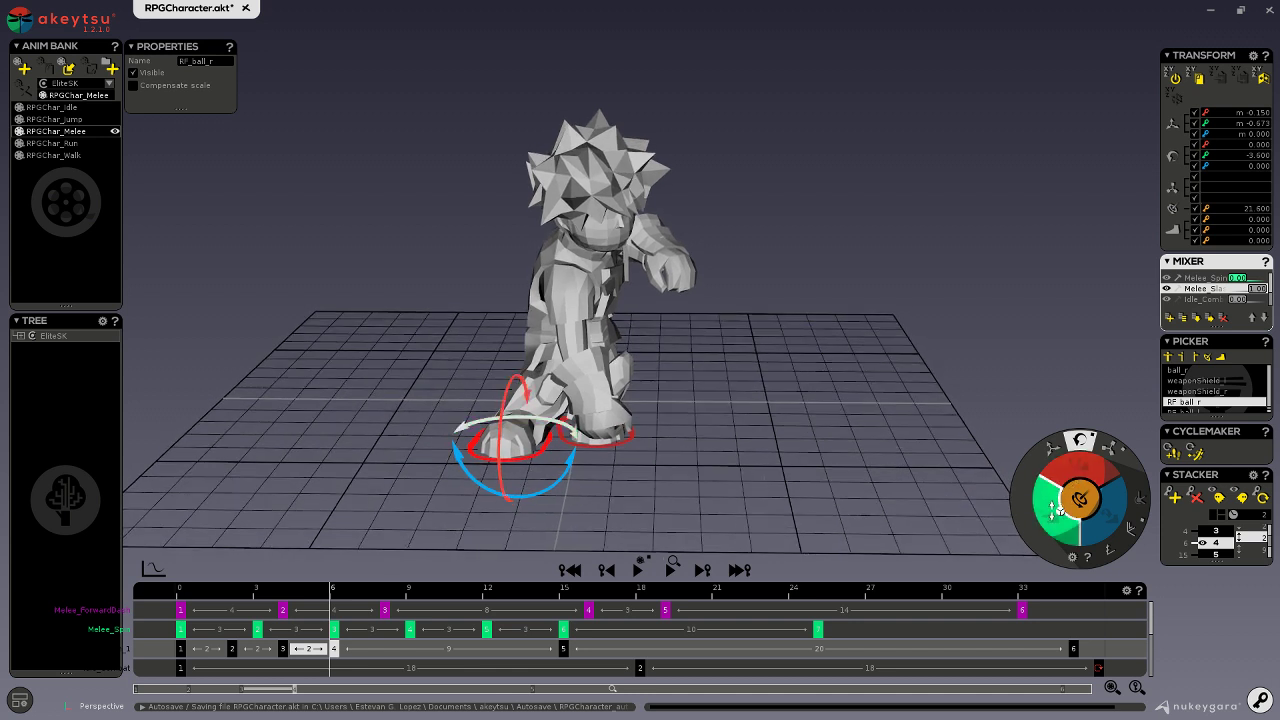
left_click_drag(1085, 502, 1089, 488)
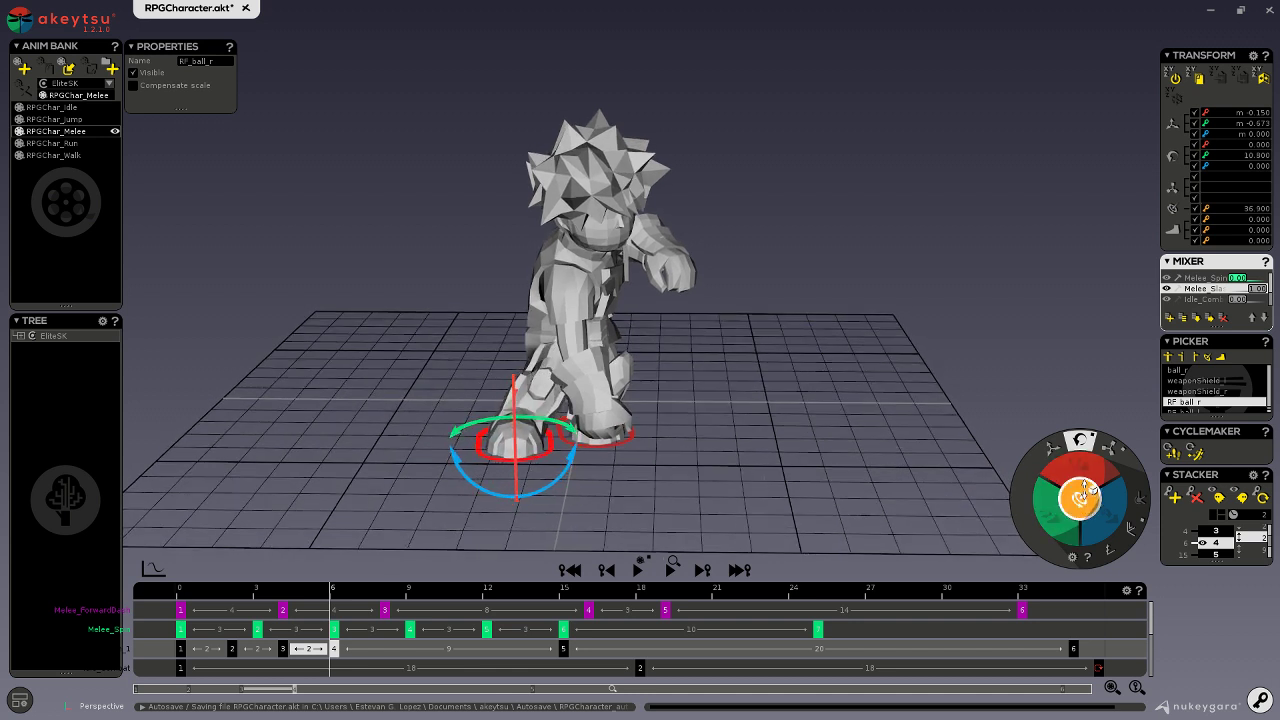
middle_click_drag(793, 426, 949, 449)
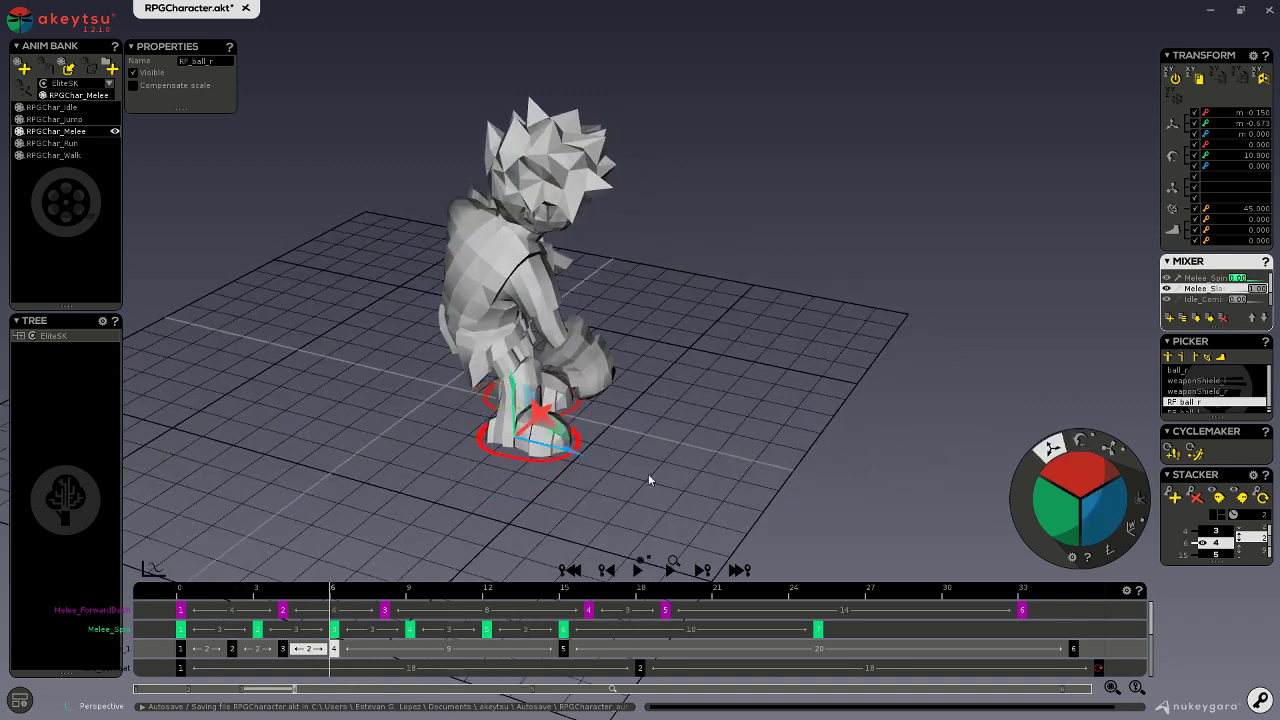
left_click_drag(563, 455, 576, 455)
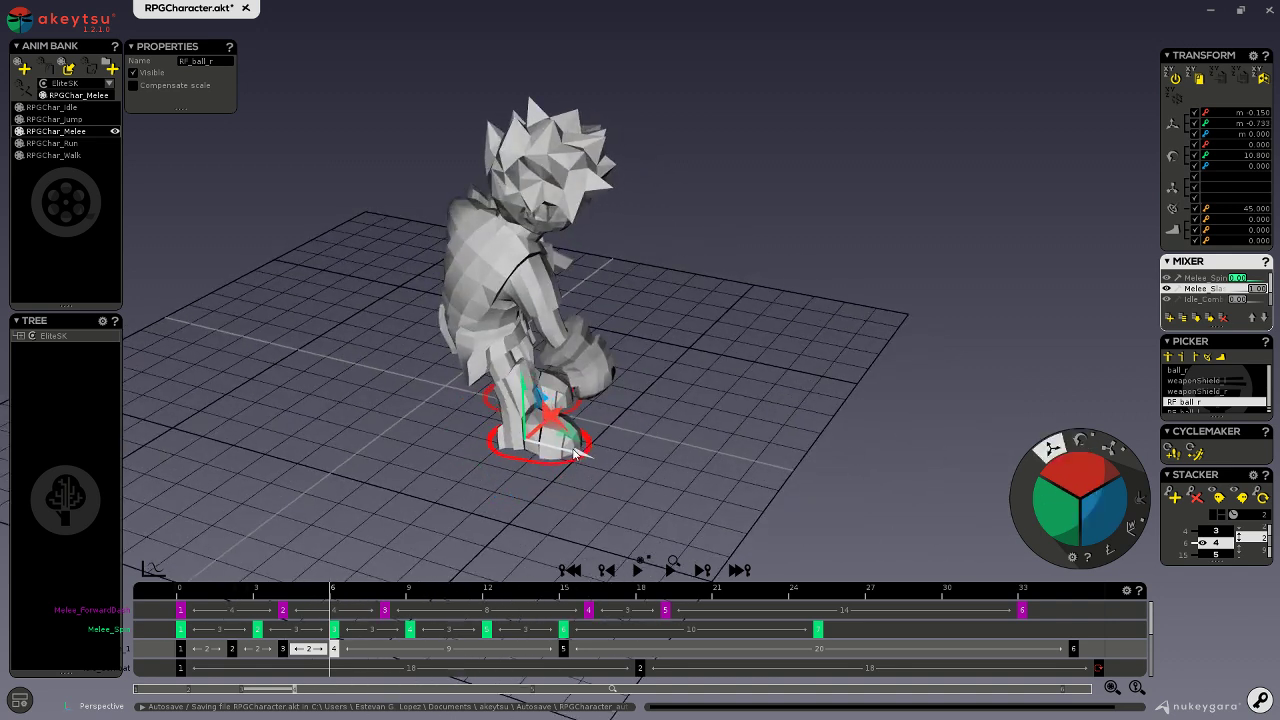
middle_click_drag(576, 455, 661, 444)
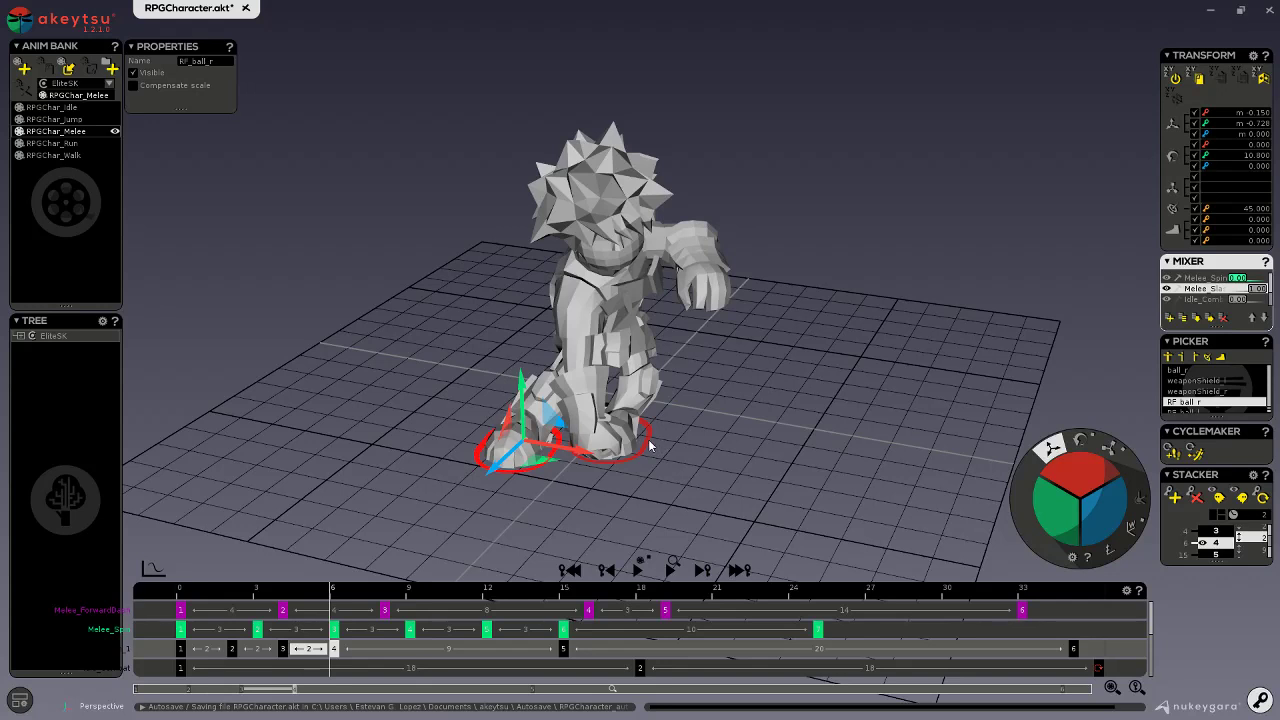
- Move the left foot control RF_ball_l outward to about 0.046 m and turn it to about 63°
left_click_drag(638, 453, 680, 440)
left_click(1081, 443)
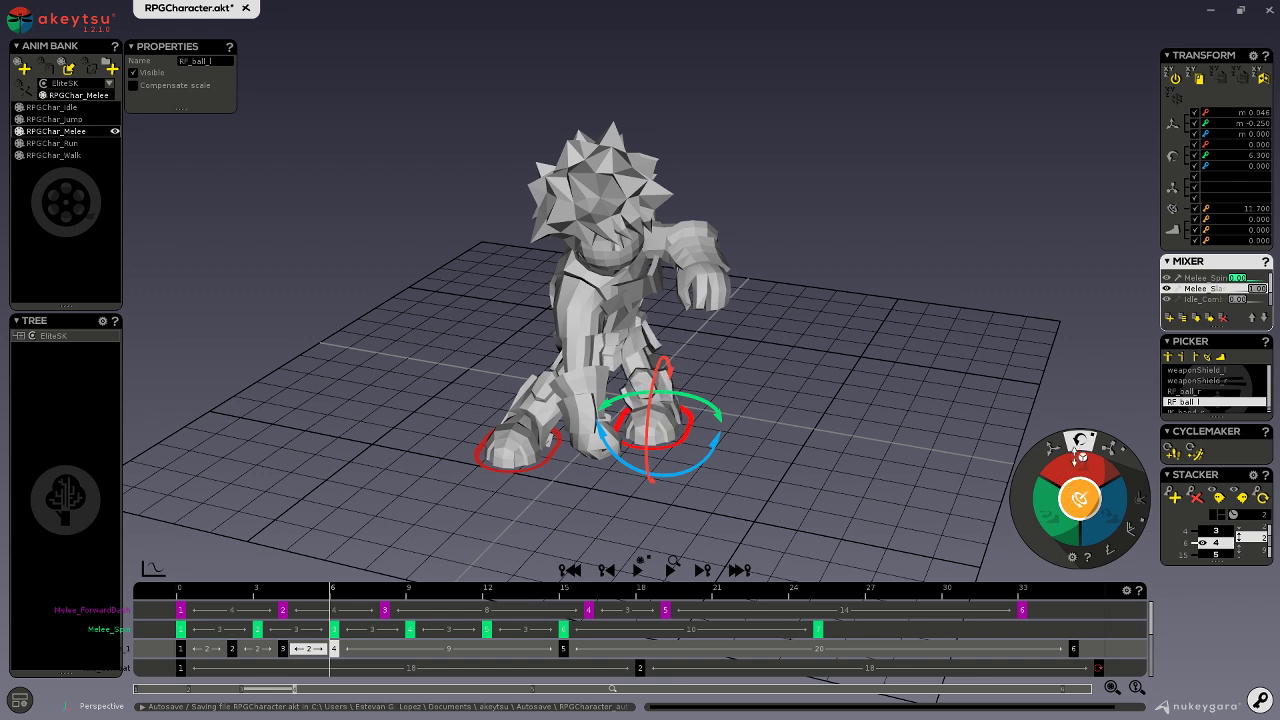
left_click_drag(1076, 490, 1065, 465)
middle_click_drag(740, 440, 685, 450)
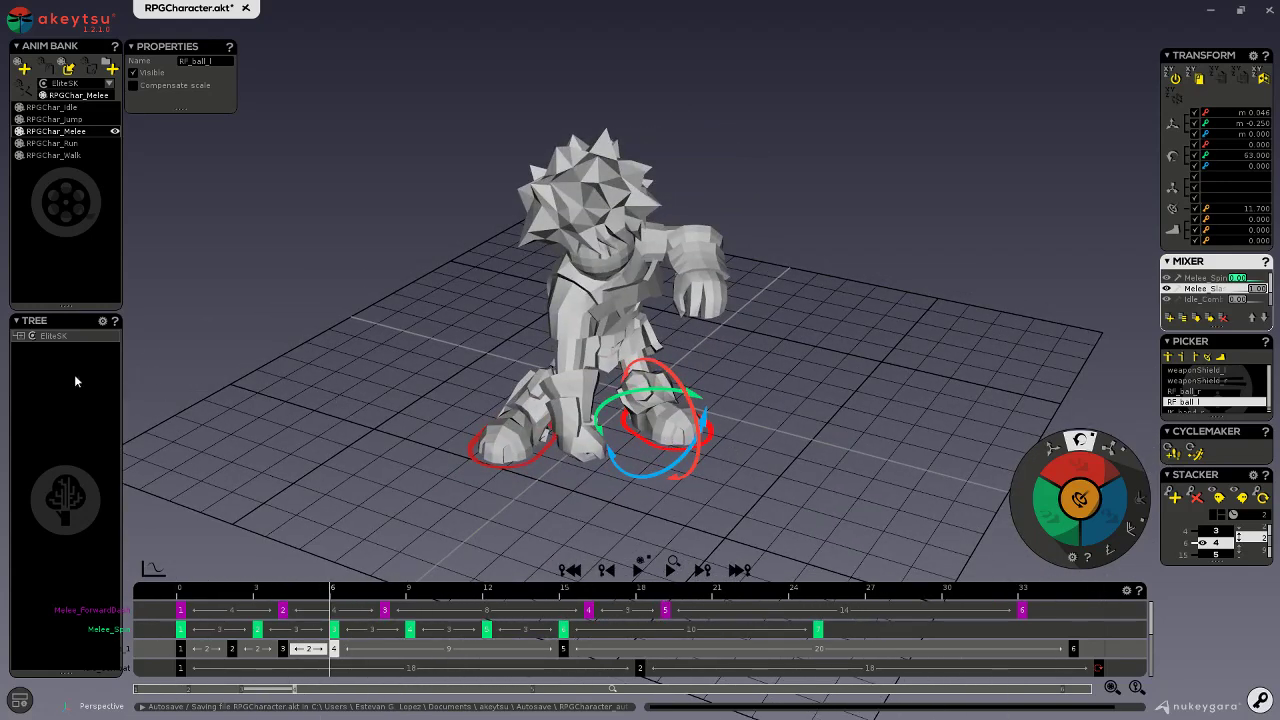
- Expand the EliteSK hierarchy and show the hidden SM_Sword mesh under IK_hand_r
left_click(21, 336)
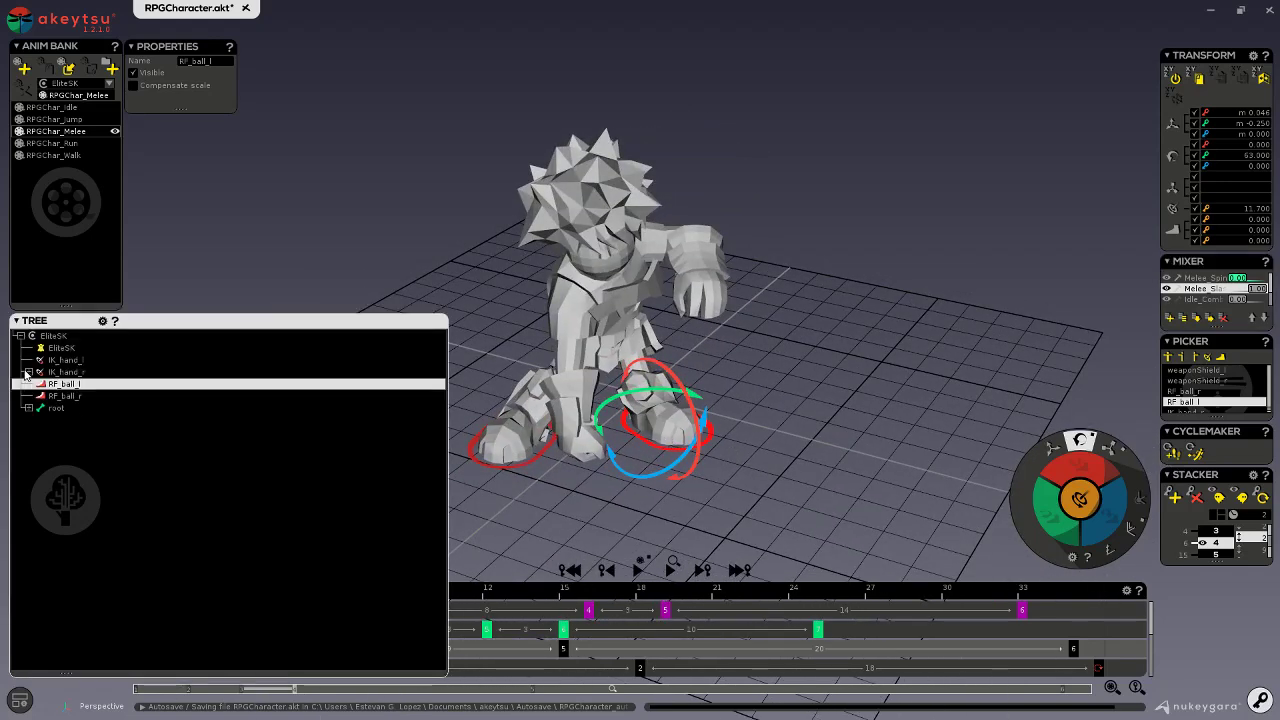
left_click(28, 372)
right_click(60, 388)
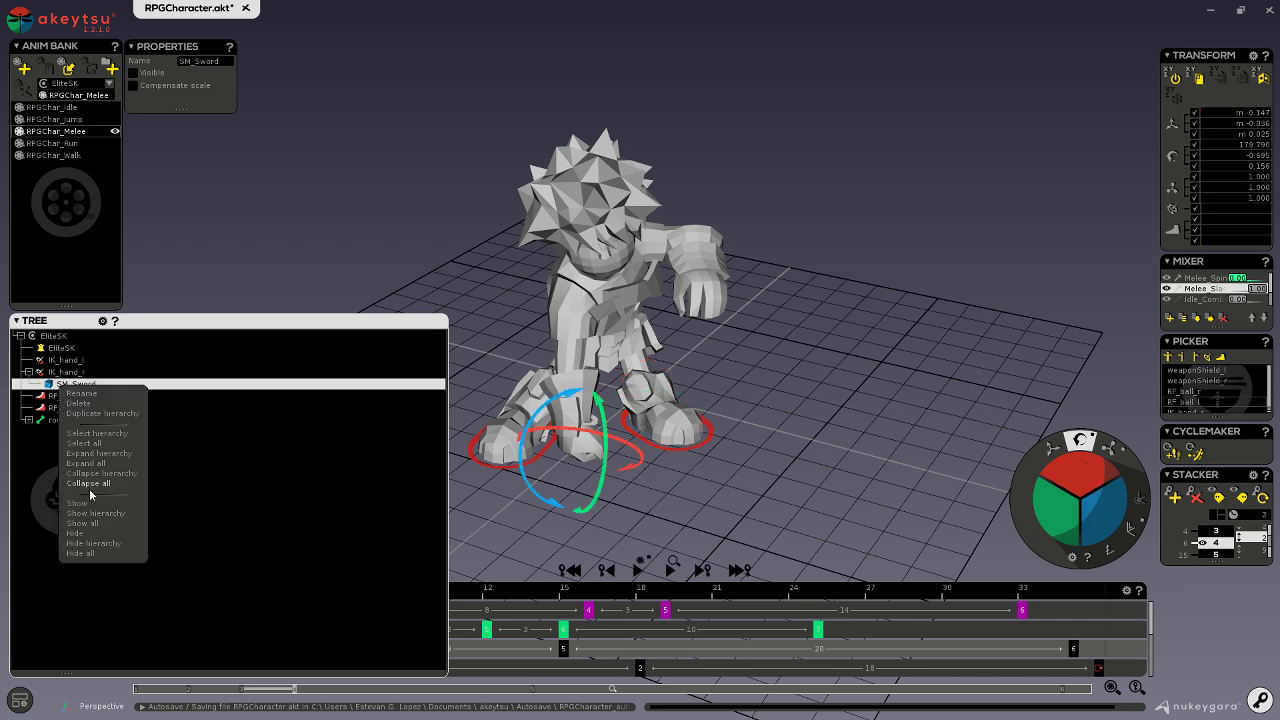
left_click(86, 510)
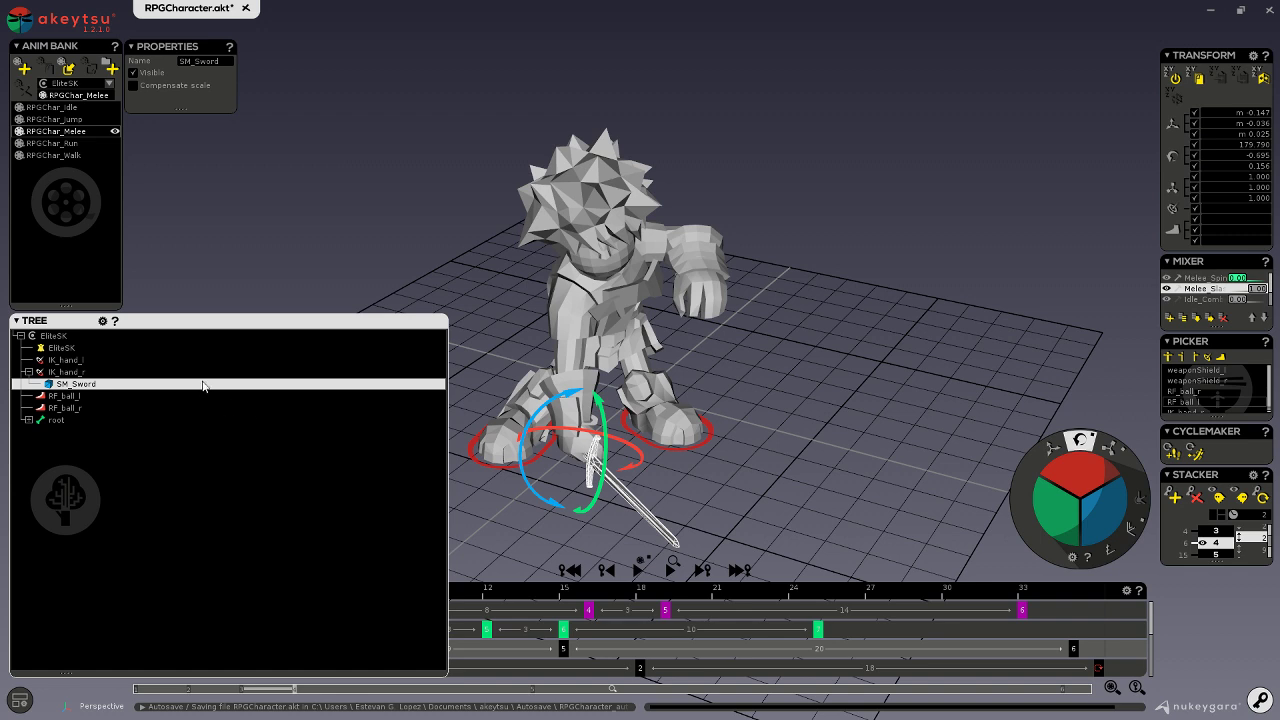
left_click(18, 338)
- Rotate the right upper arm upperarm_r about its X axis so the sword points toward the character's front
middle_click_drag(318, 278, 530, 240)
scroll(755, 440, "down", 3)
middle_click_drag(760, 443, 747, 411)
scroll(705, 432, "up", 5)
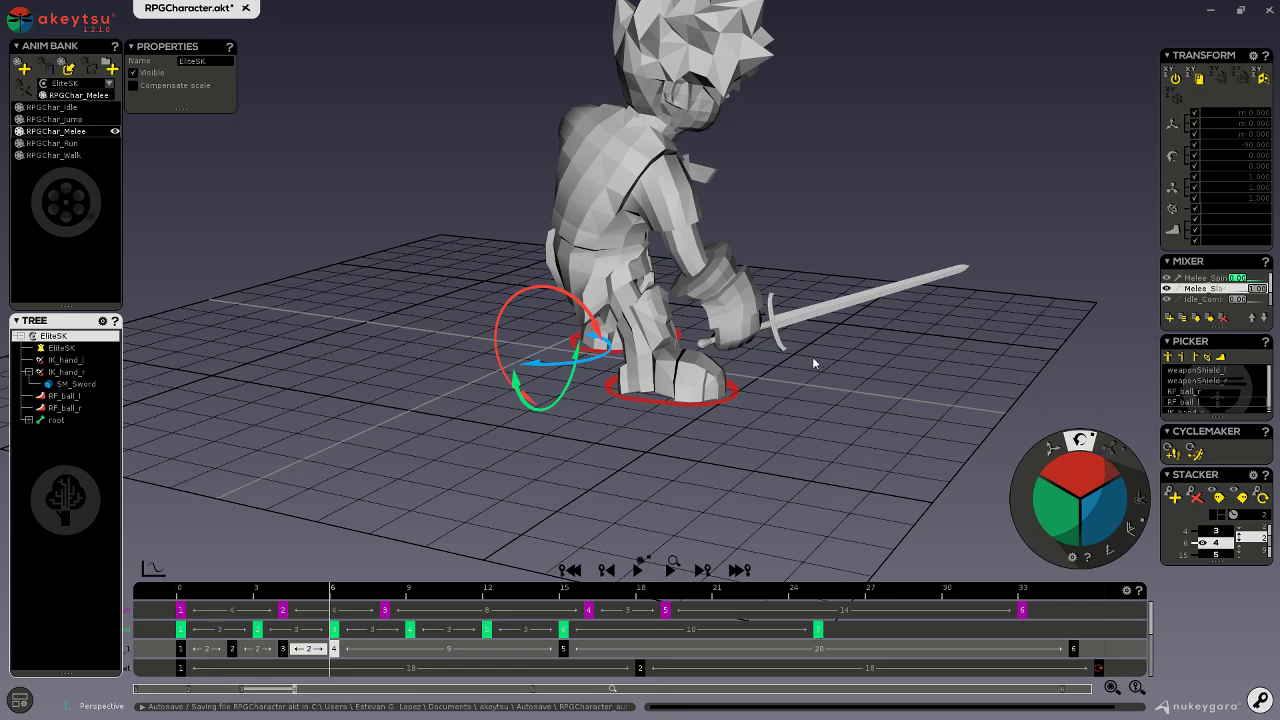
middle_click_drag(812, 356, 665, 405)
left_click(545, 258)
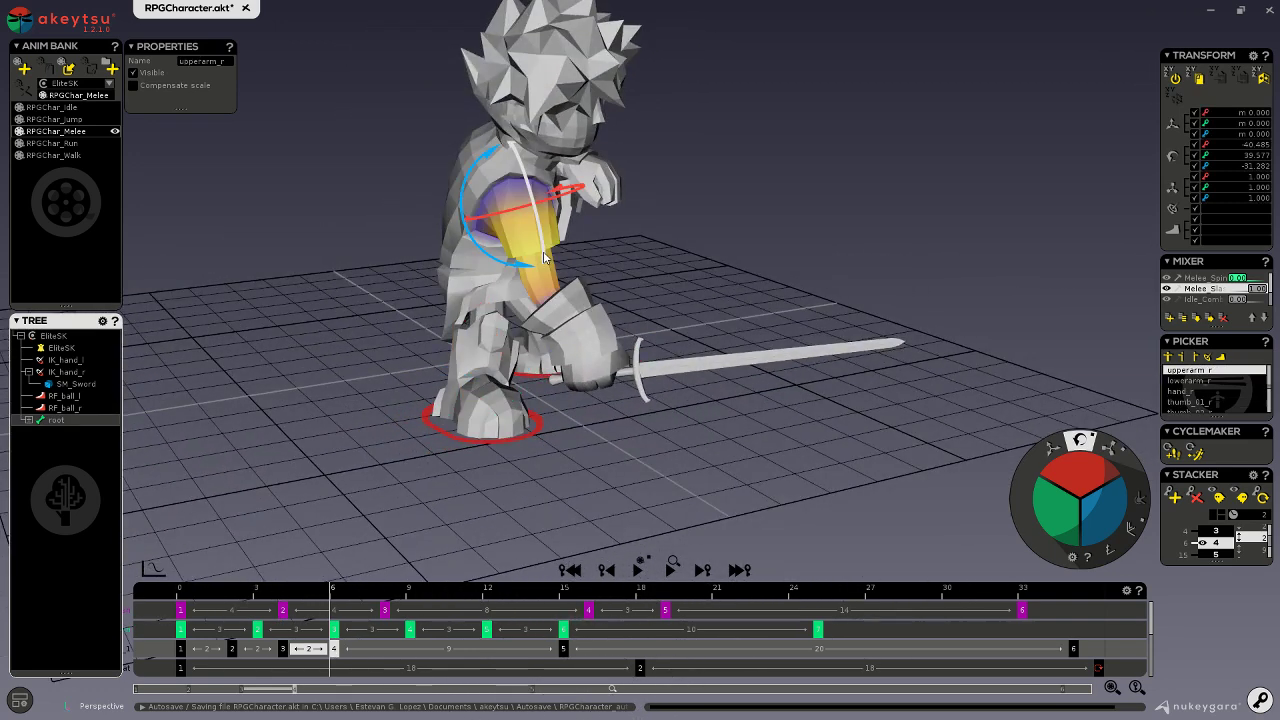
middle_click_drag(545, 258, 615, 345)
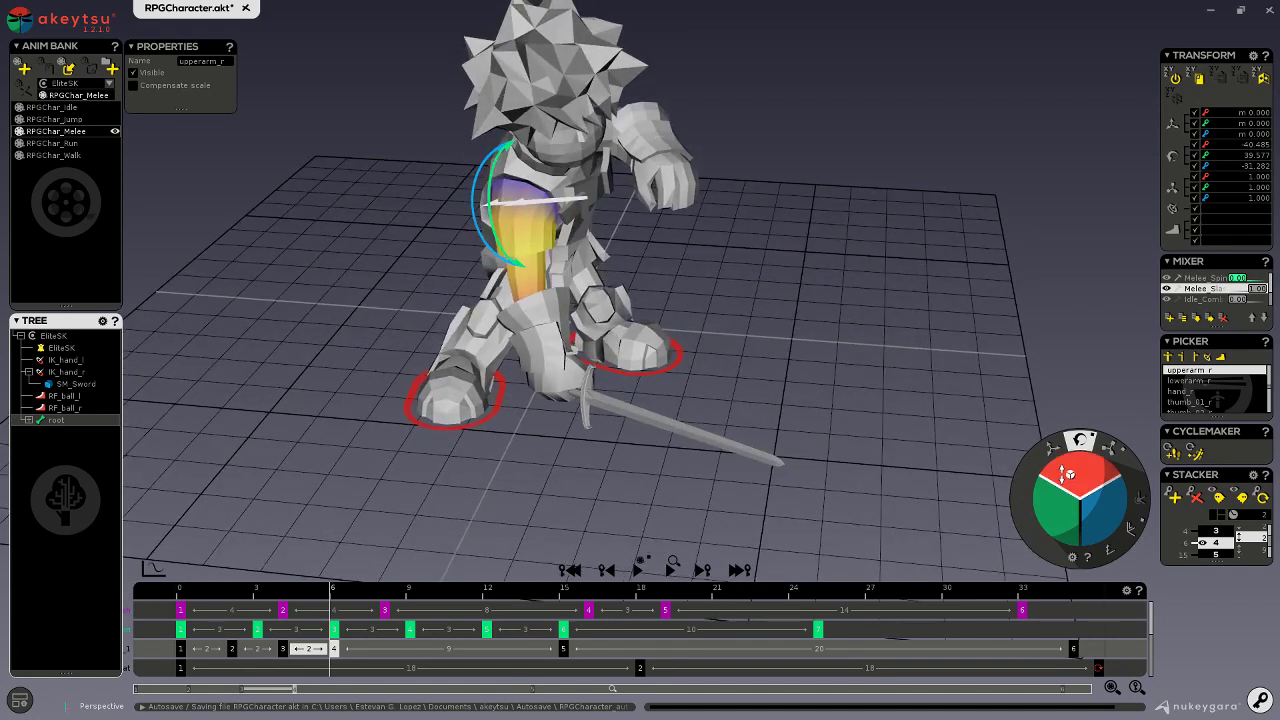
left_click_drag(1068, 474, 1057, 516)
middle_click_drag(732, 377, 763, 346)
- Rotate the head about its X axis so the character faces forward
left_click(577, 141)
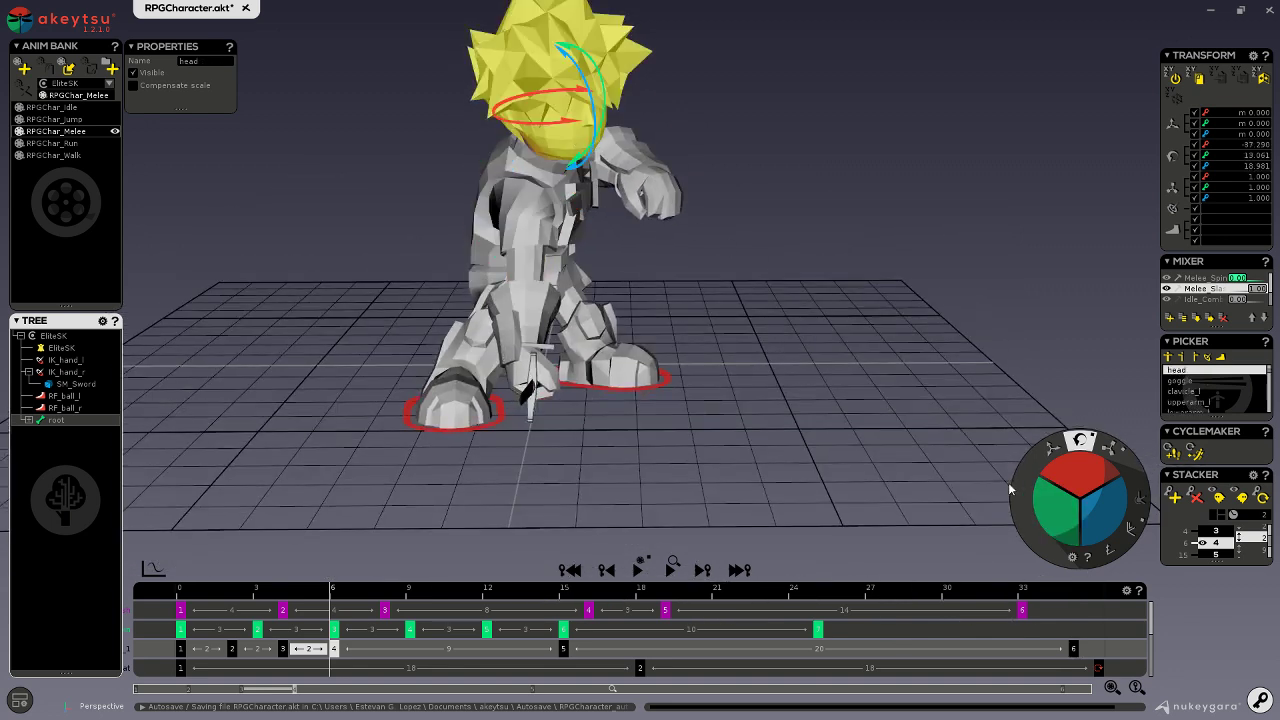
left_click_drag(1066, 474, 1024, 493)
middle_click_drag(820, 320, 608, 317)
- Move the pelvis forward over the front foot to about -0.567 m
left_click(625, 292)
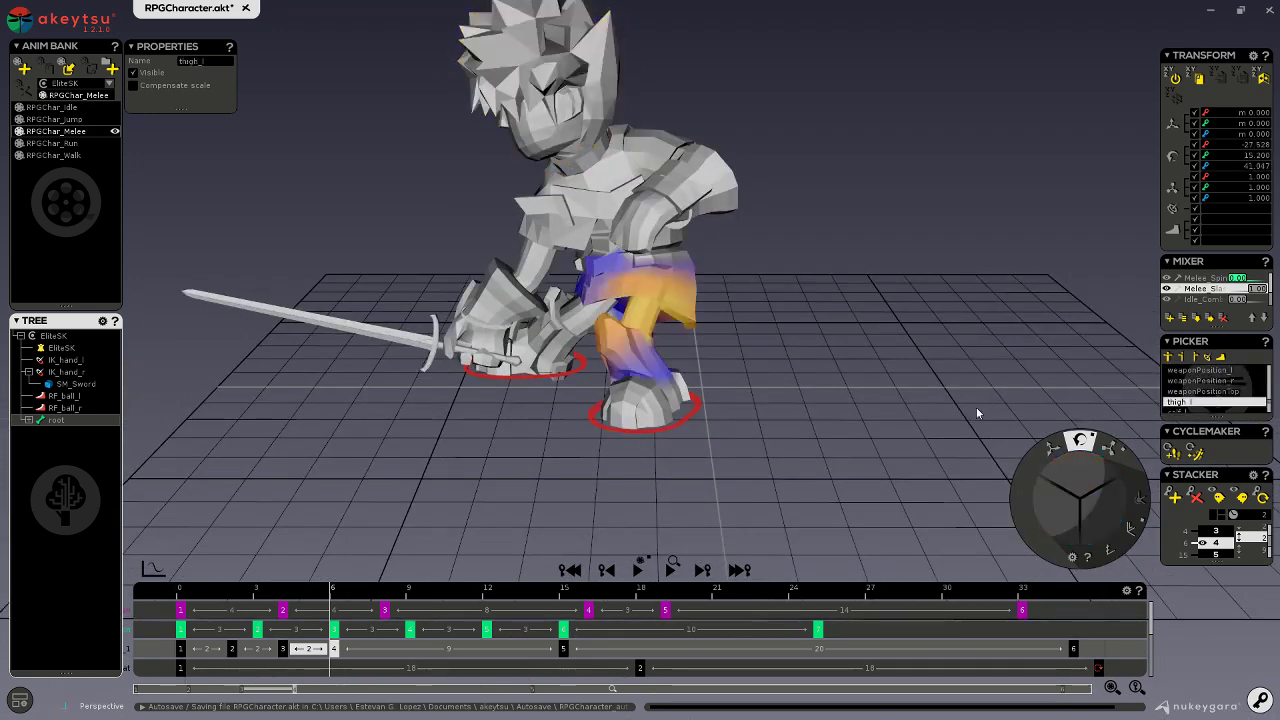
middle_click_drag(978, 413, 617, 290)
left_click(617, 290)
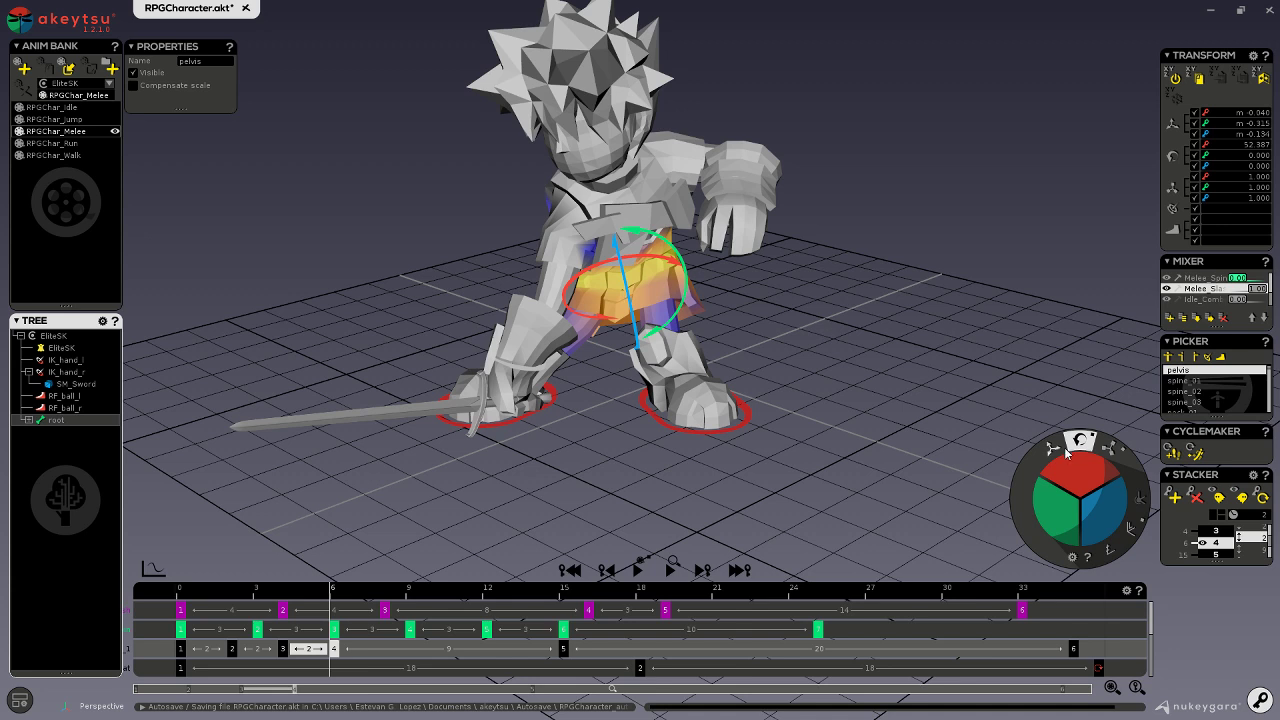
middle_click_drag(977, 428, 735, 369)
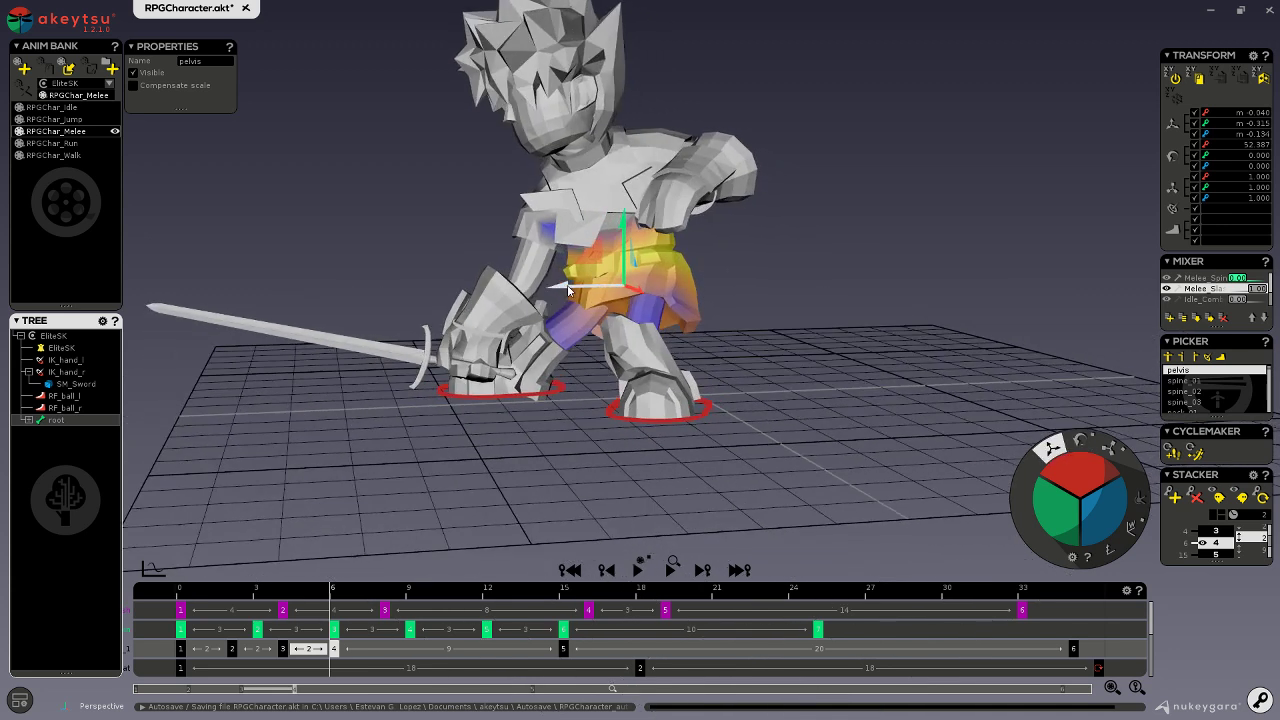
left_click_drag(568, 290, 505, 300)
middle_click_drag(510, 382, 652, 408)
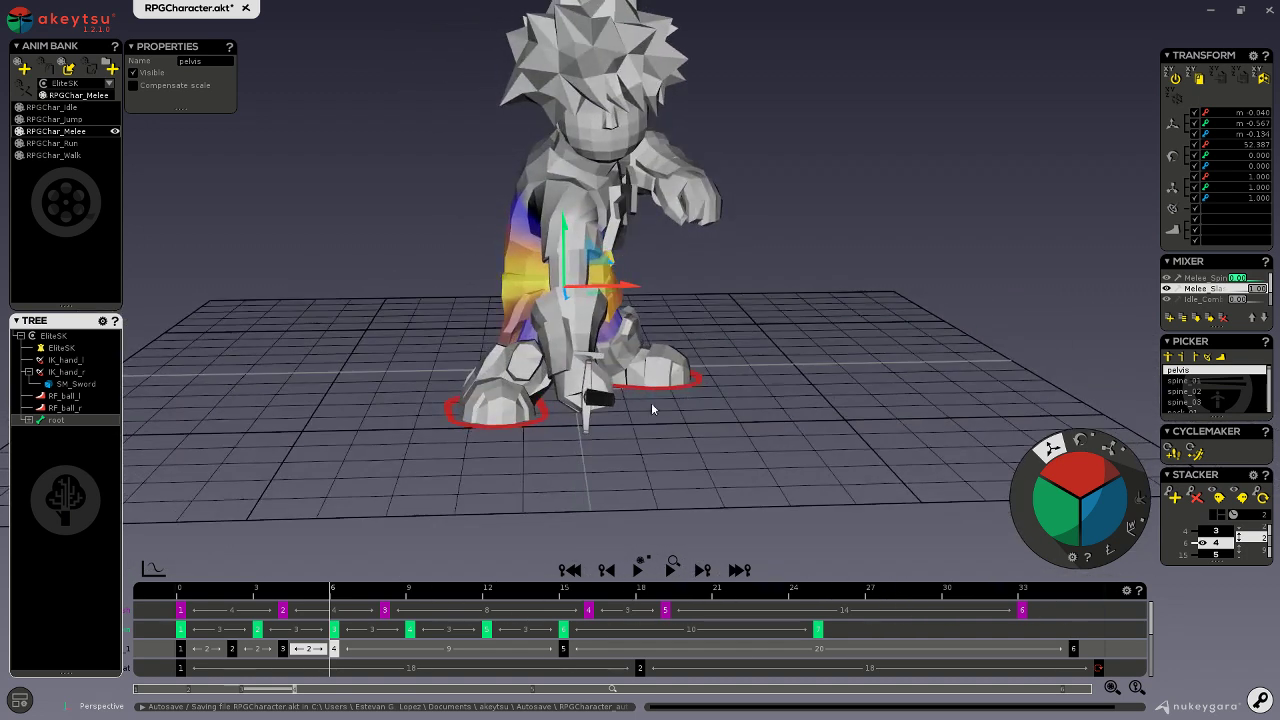
- Move the right foot control forward and inward to about -0.971 m and 0.040 m, and the left foot sideways to about -0.044 m
left_click(542, 417)
middle_click_drag(542, 417, 560, 425)
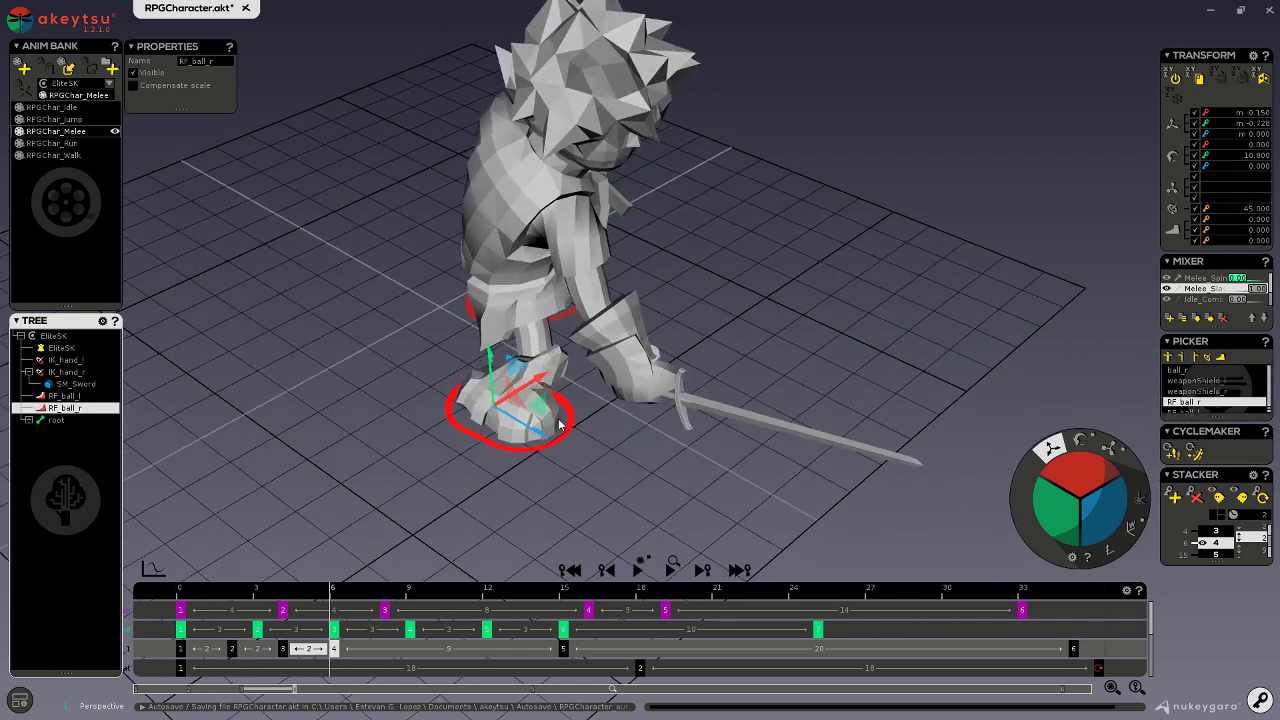
left_click_drag(570, 420, 622, 420)
middle_click_drag(840, 447, 520, 402)
middle_click_drag(814, 463, 691, 472)
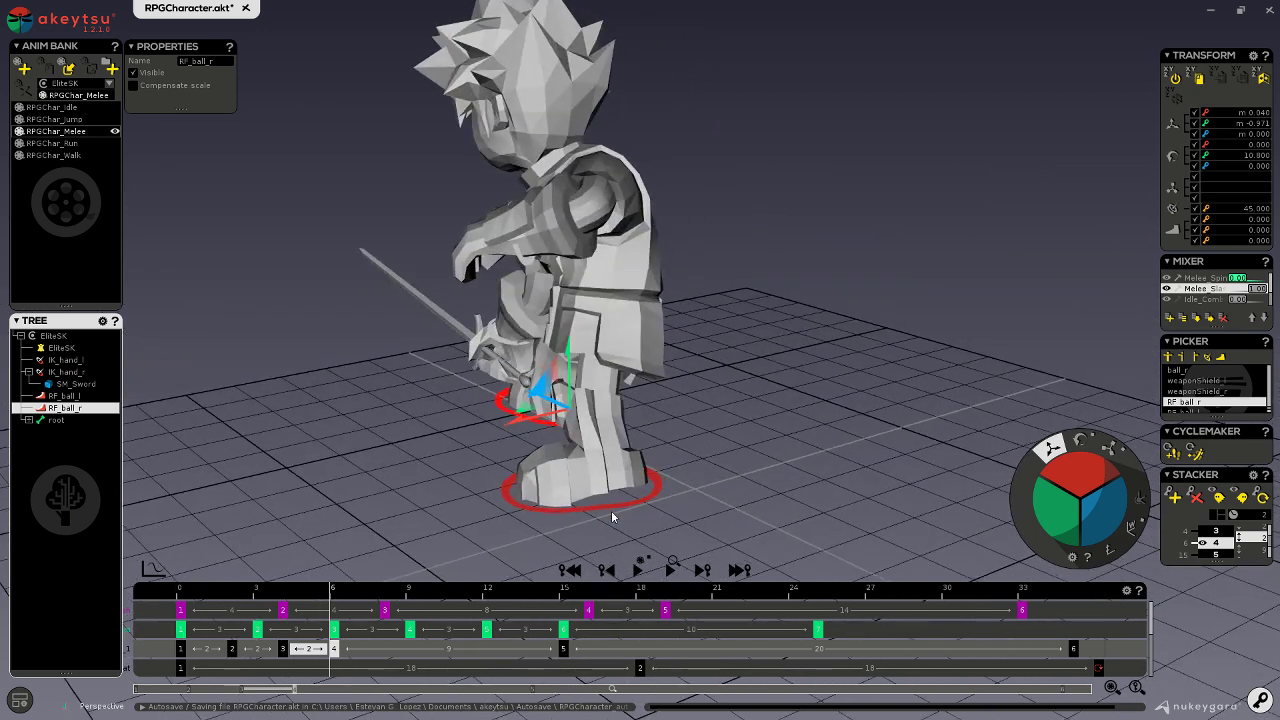
left_click_drag(554, 500, 578, 500)
middle_click_drag(502, 506, 820, 488)
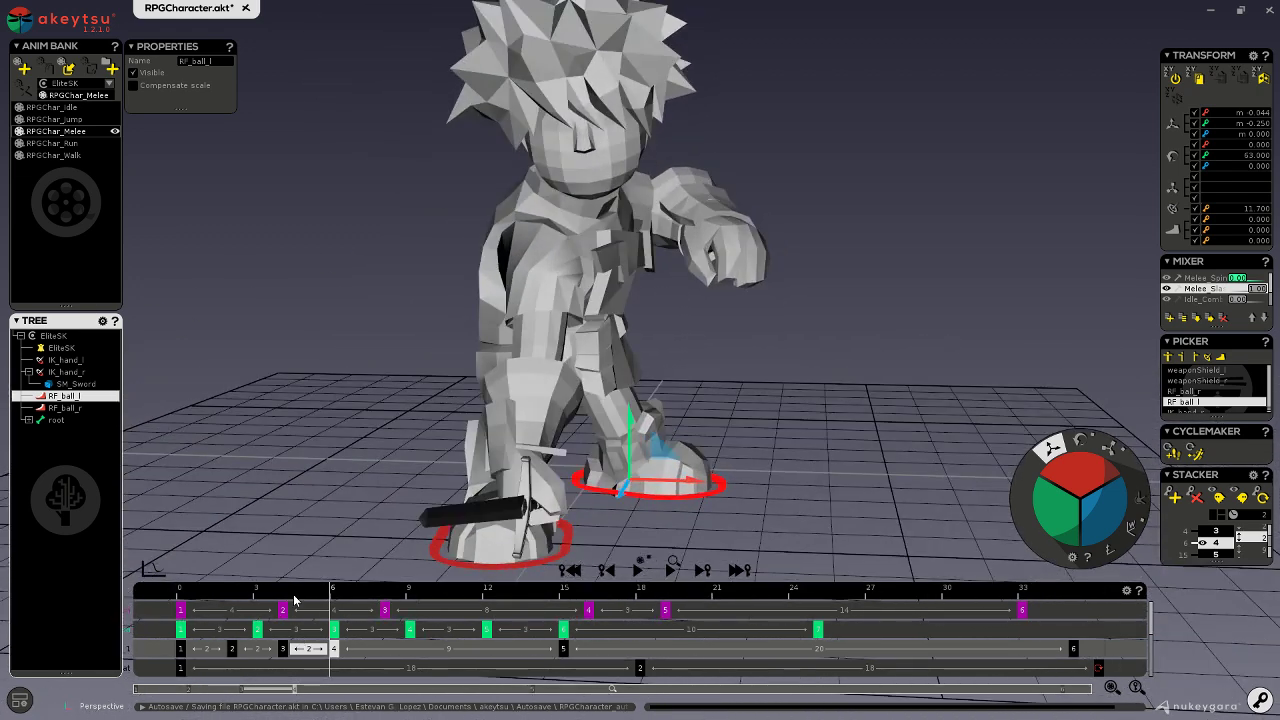
- Play the melee animation from frame 0, stop it, and scrub to frame 4 to examine the slash
left_click_drag(294, 600, 145, 567)
middle_click_drag(282, 472, 563, 400)
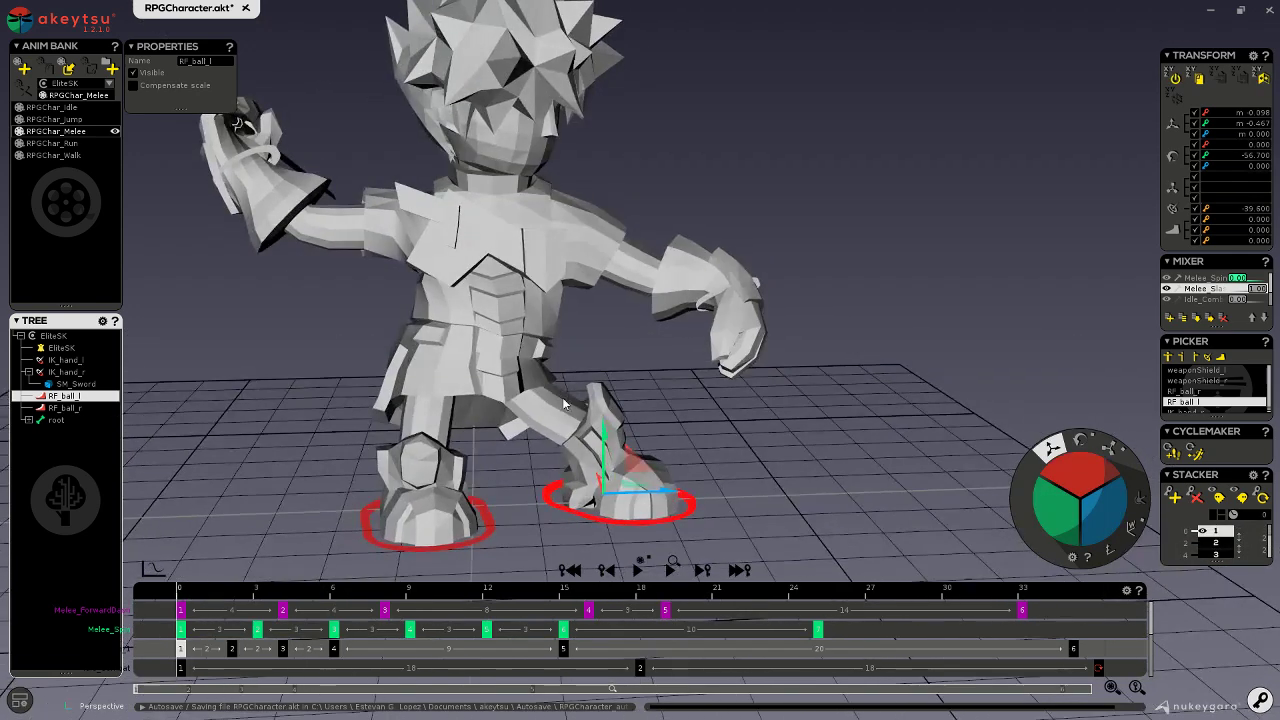
left_click(638, 572)
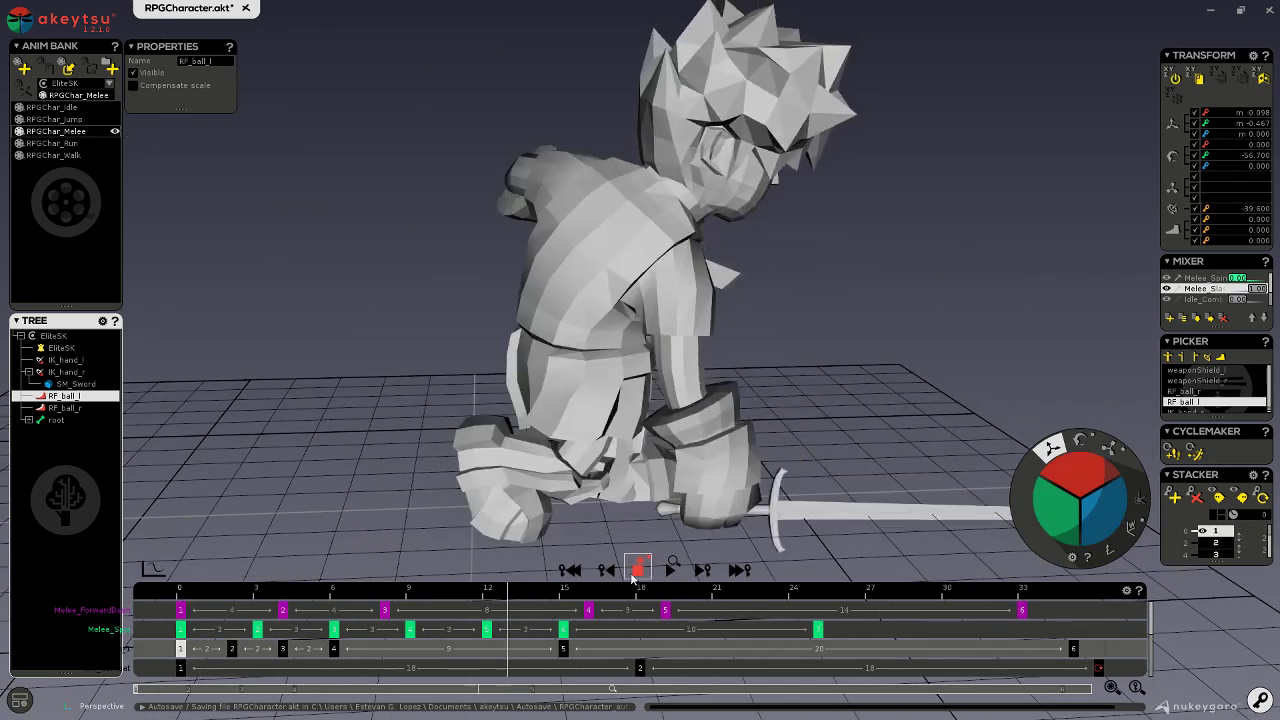
left_click(634, 572)
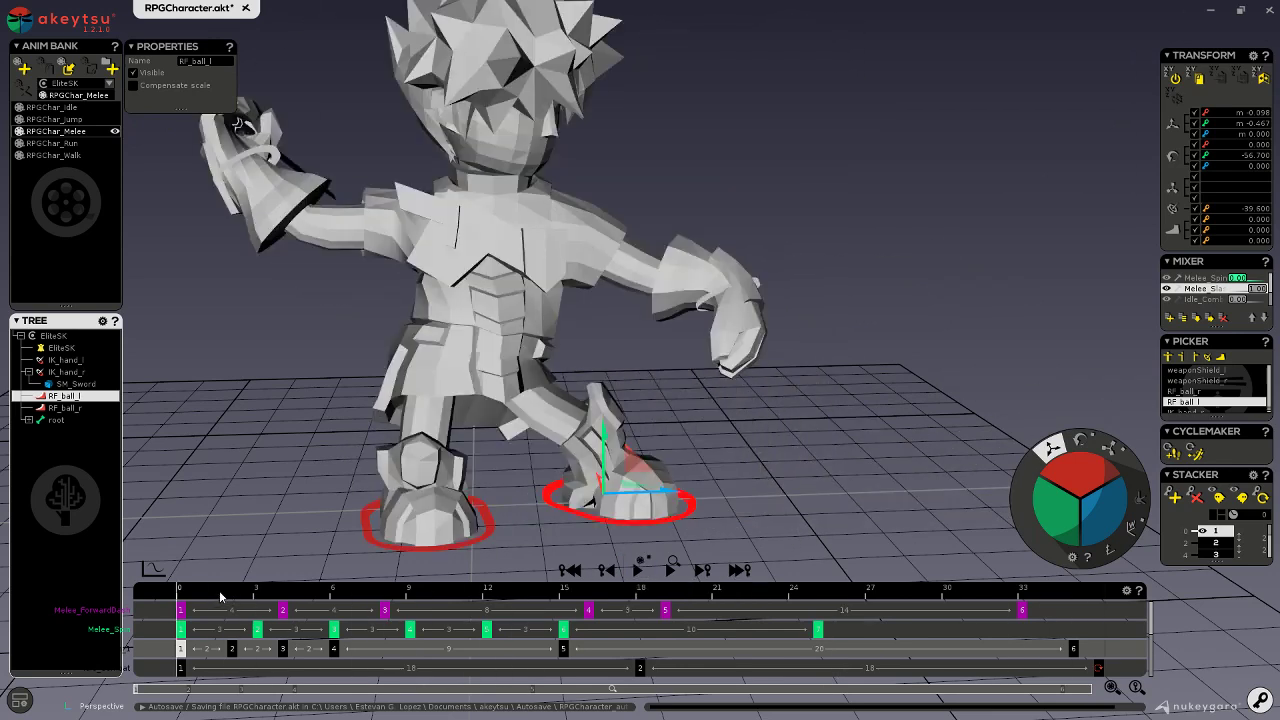
left_click_drag(220, 592, 296, 591)
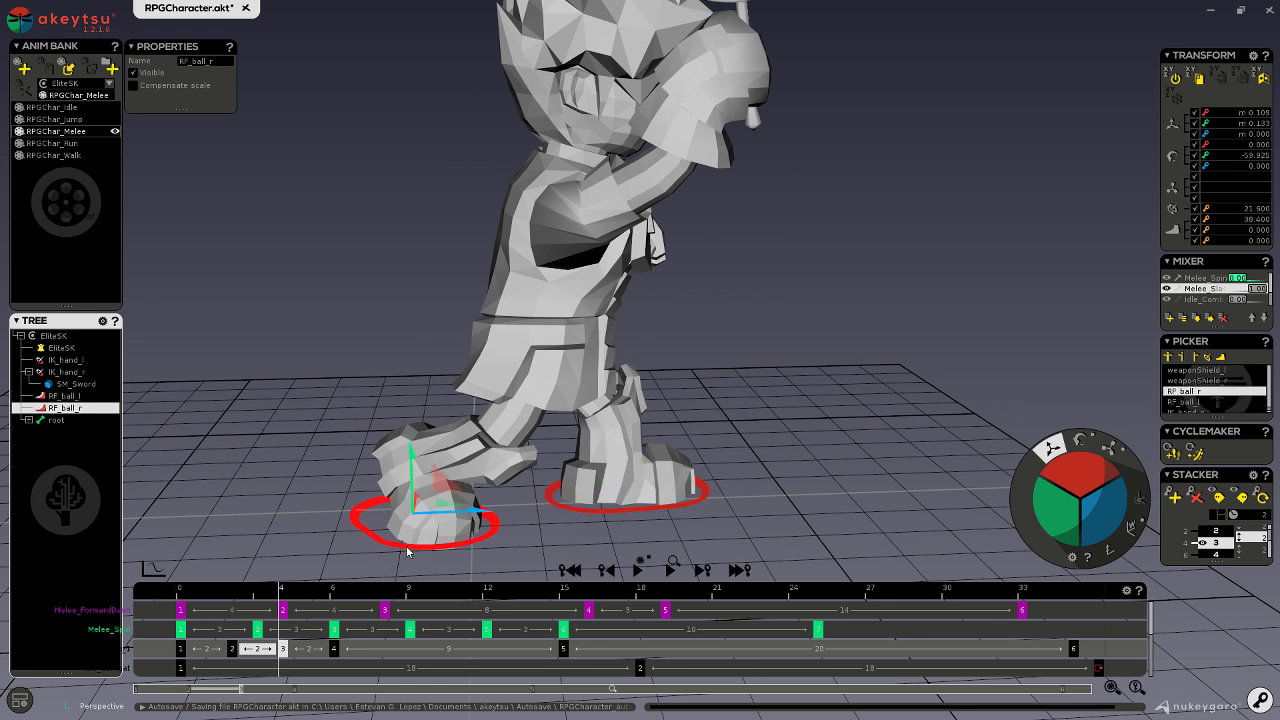
- Move the right foot control at frame 4 forward to about -0.046 m and raise it to about 0.062 m
left_click_drag(442, 521, 503, 525)
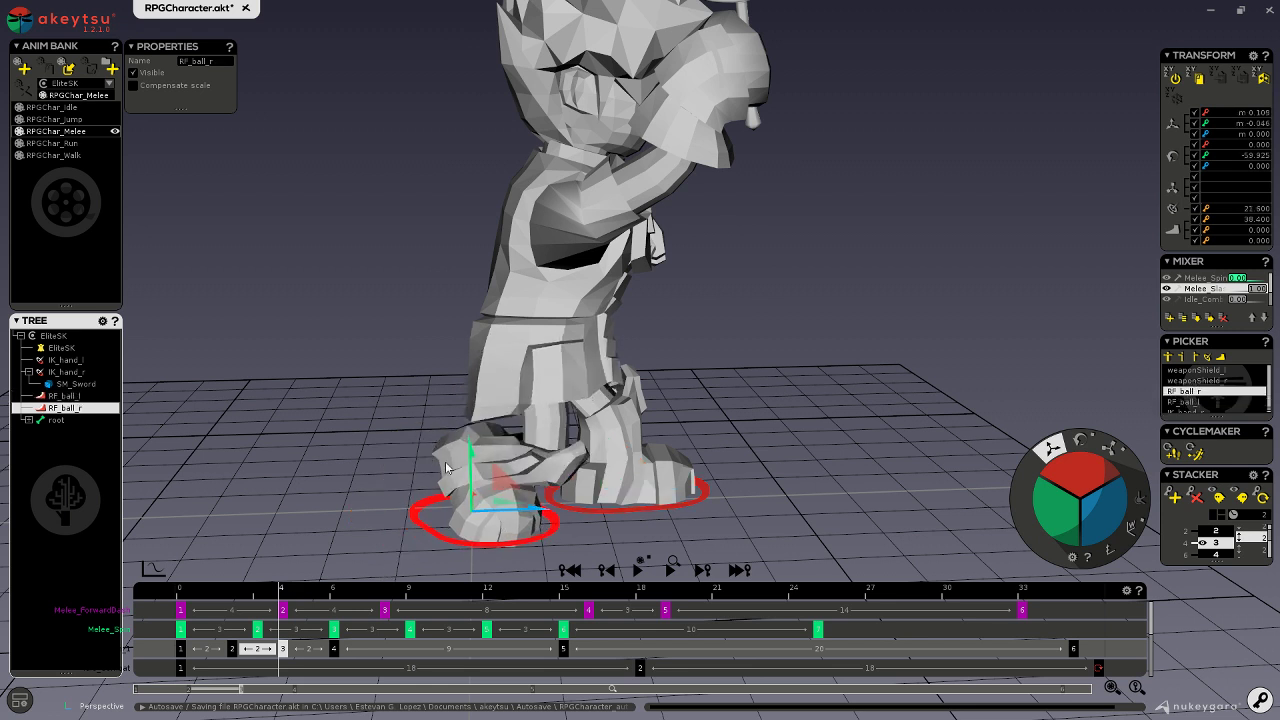
mouse_move(549, 477)
middle_mouse_down()
mouse_move(424, 466)
mouse_move(542, 462)
middle_mouse_up()
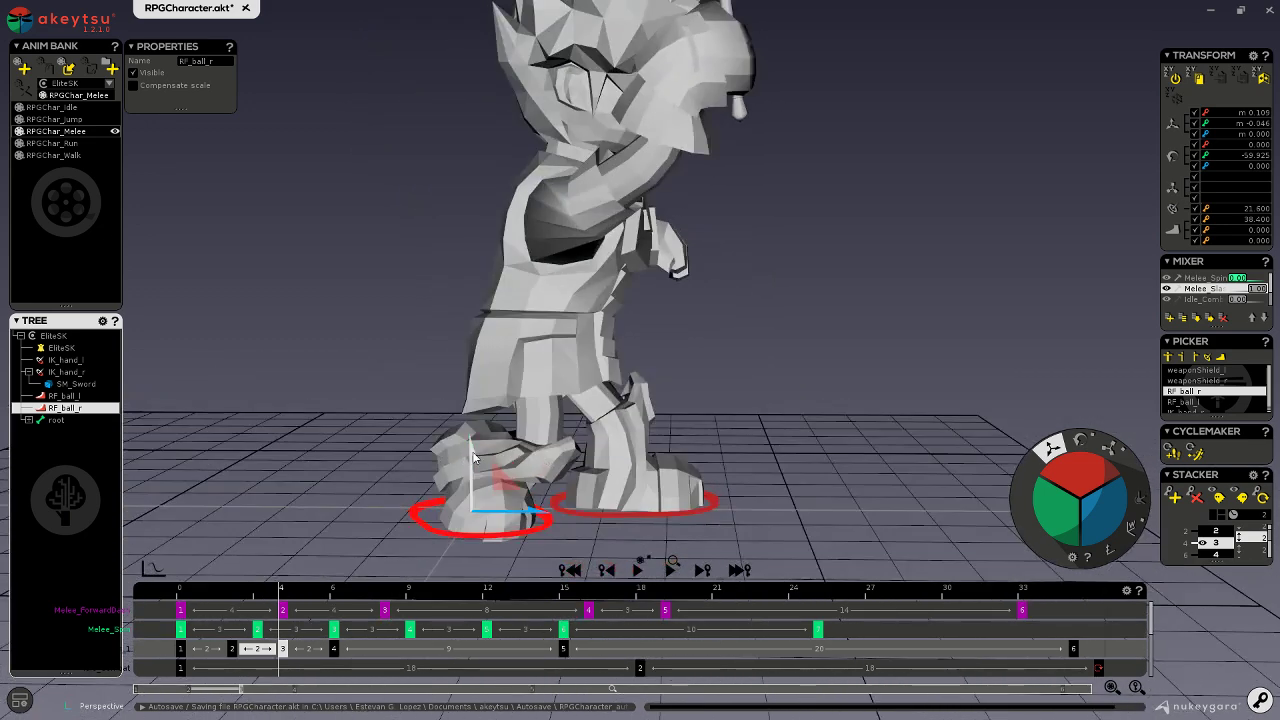
left_click_drag(474, 457, 474, 444)
- Raise the pelvis at frame 4 to about -0.030 m
middle_click_drag(470, 444, 645, 507)
middle_click_drag(995, 432, 1022, 472)
left_click(562, 340)
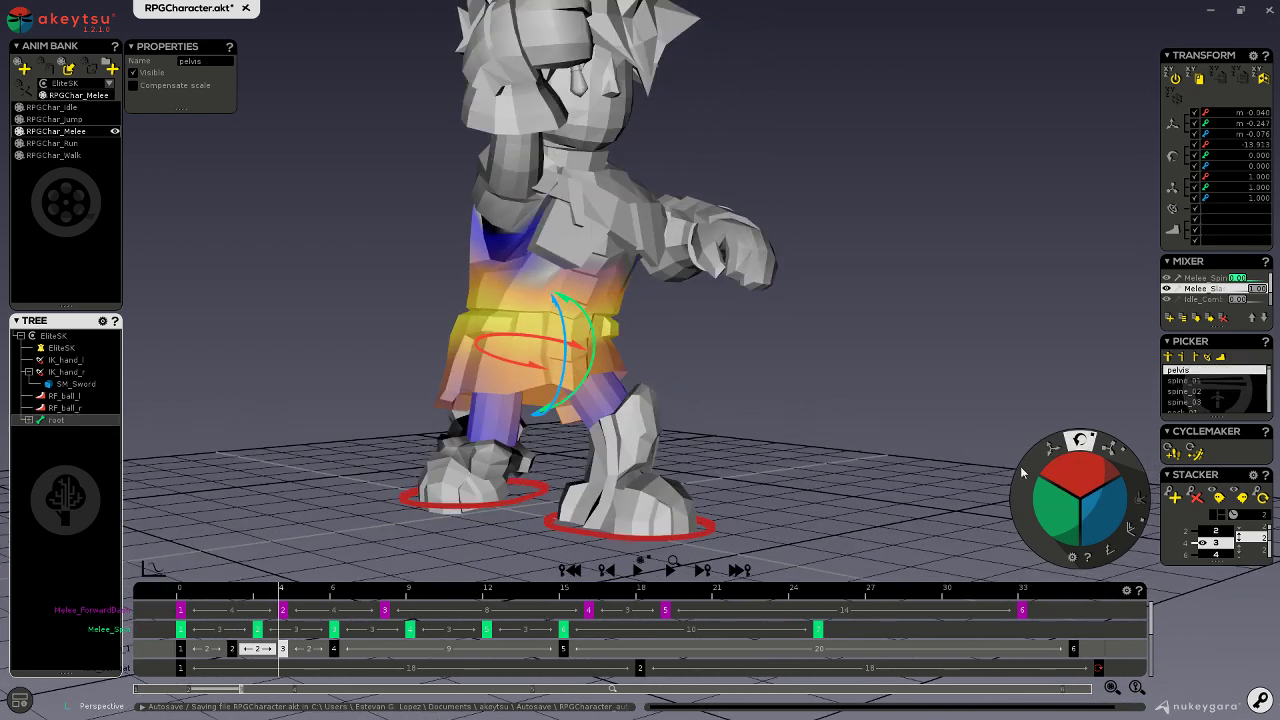
left_click_drag(537, 308, 542, 289)
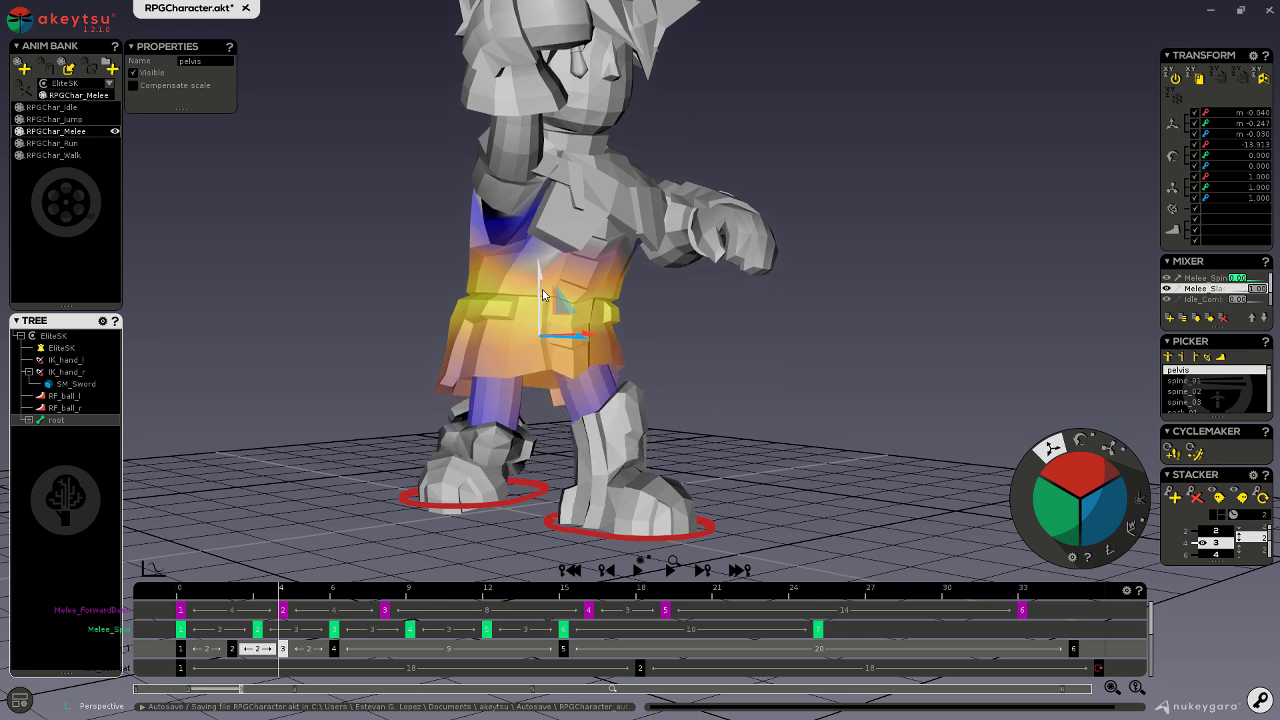
middle_click_drag(534, 479, 622, 482)
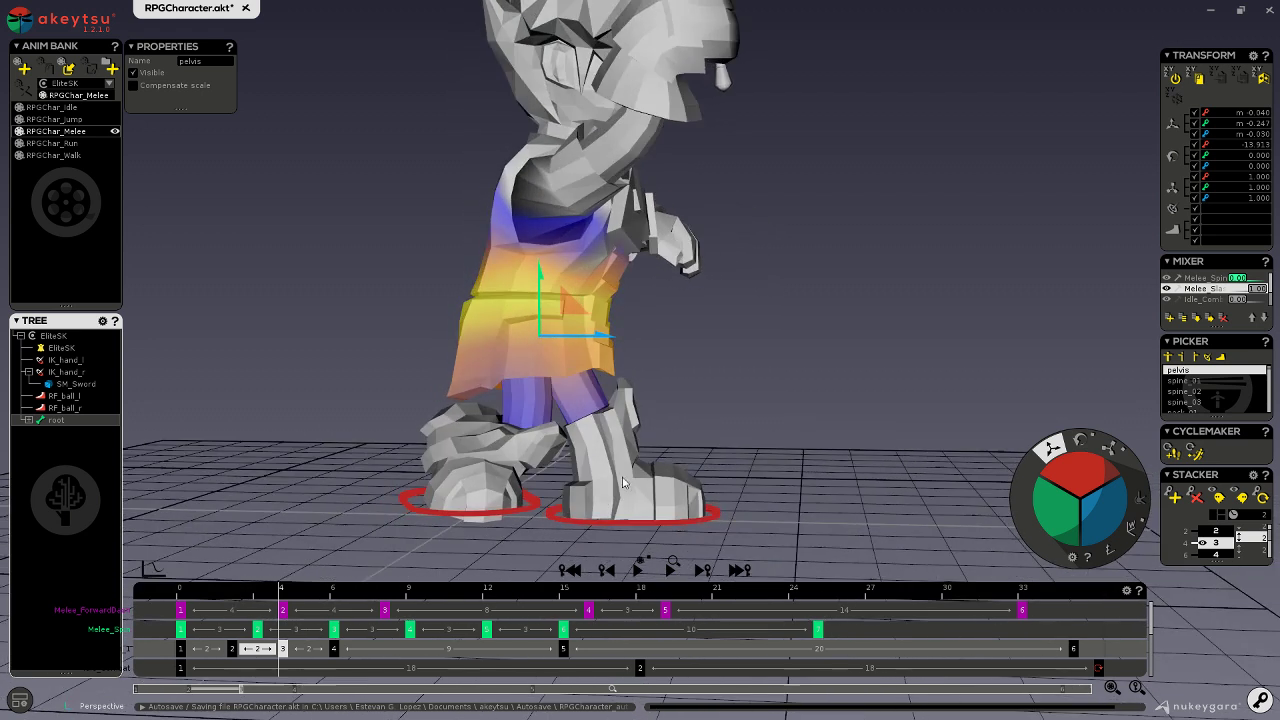
- Tilt the right foot control about its X axis and raise it to about 0.255 m
left_click(505, 505)
middle_click_drag(509, 509, 1098, 452)
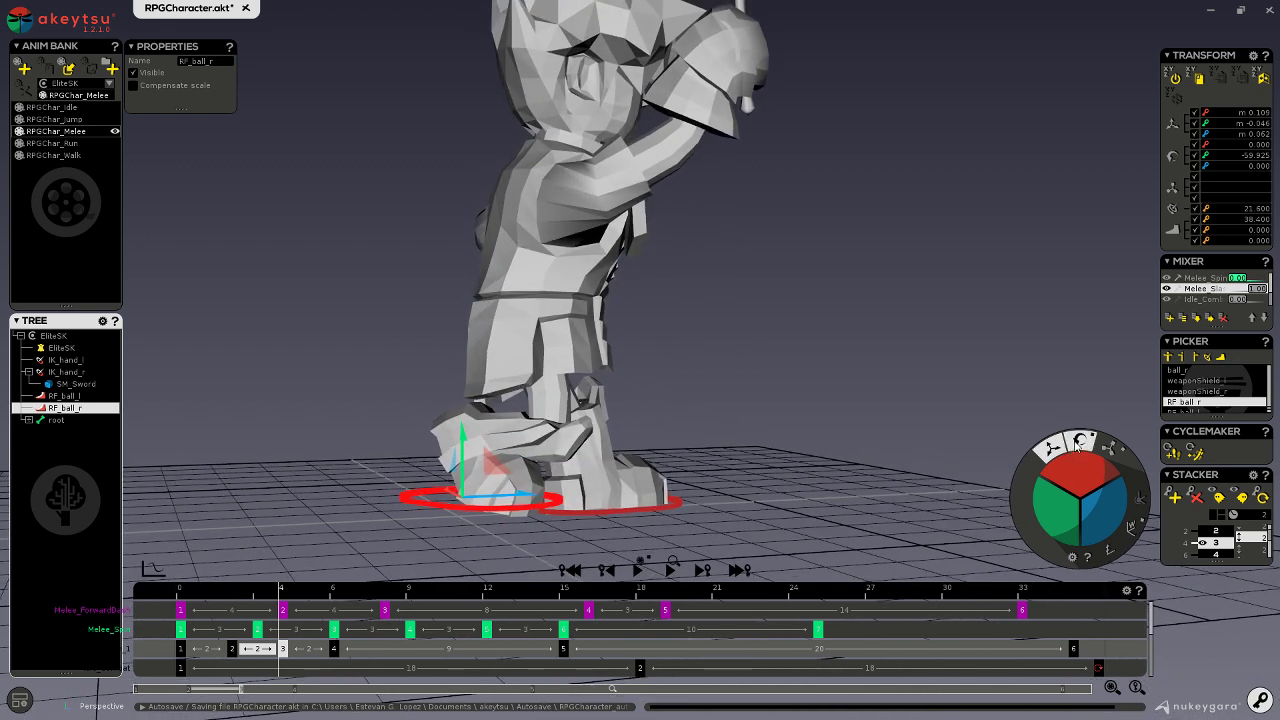
left_click_drag(1082, 465, 1082, 425)
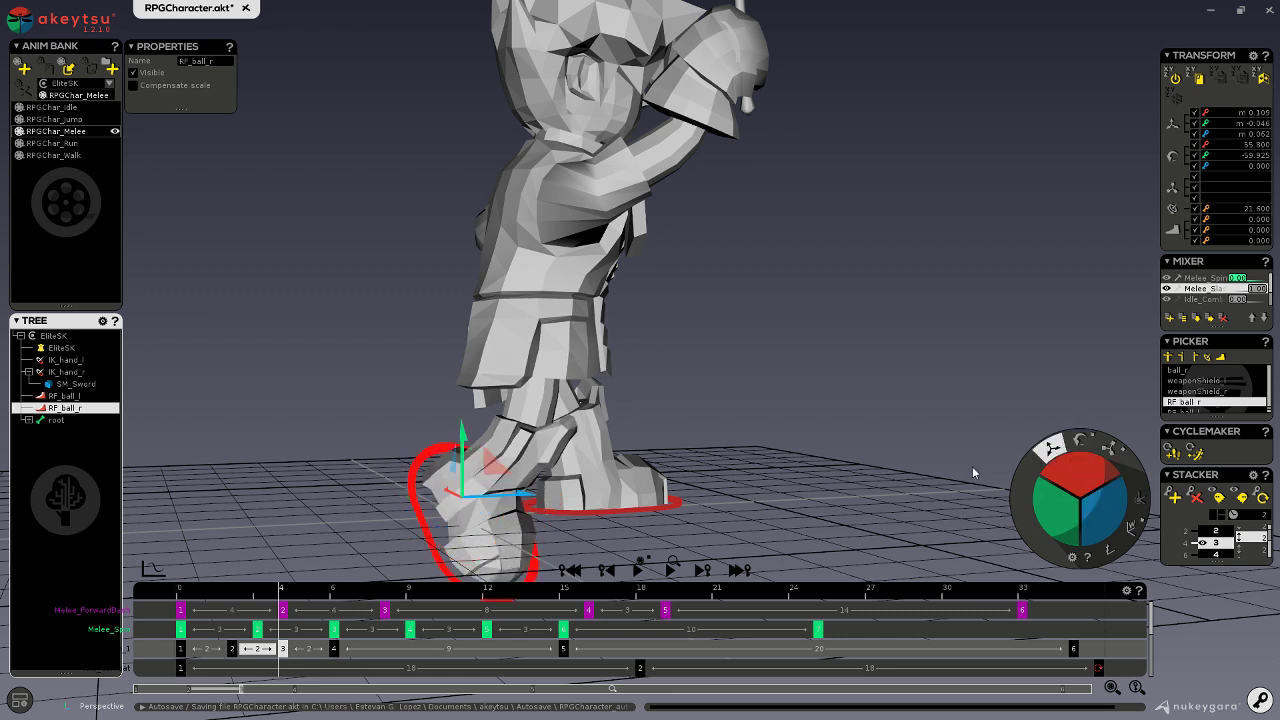
left_click_drag(493, 458, 484, 401)
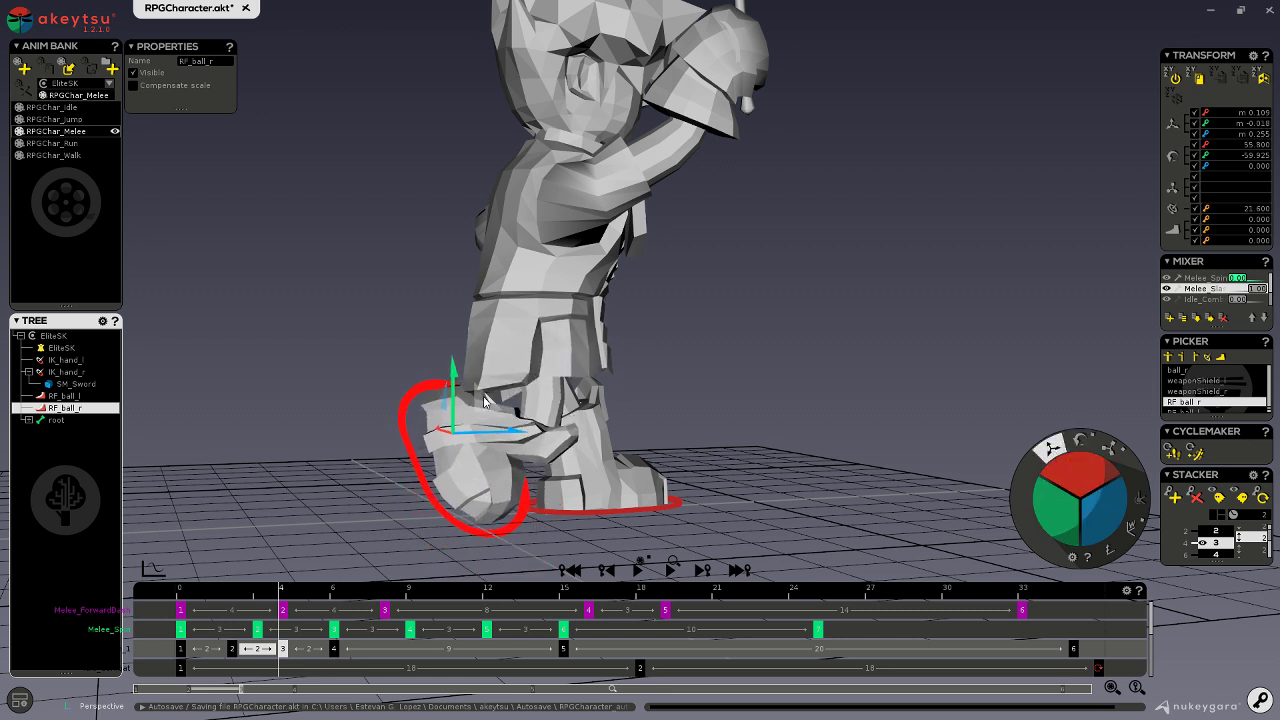
- Tilt the right foot further about X to about 97.2°, raise it to about 0.283 m, and shift it slightly forward
middle_click_drag(708, 420, 1016, 487)
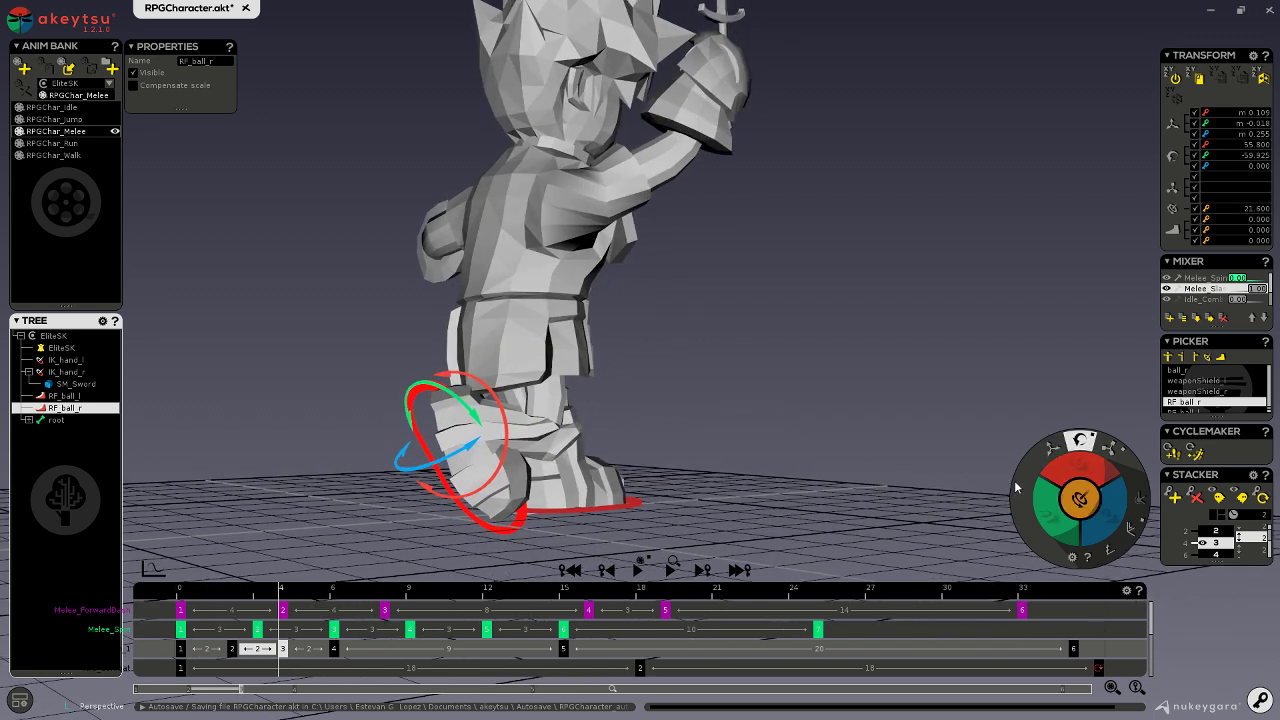
left_click_drag(1097, 465, 1105, 425)
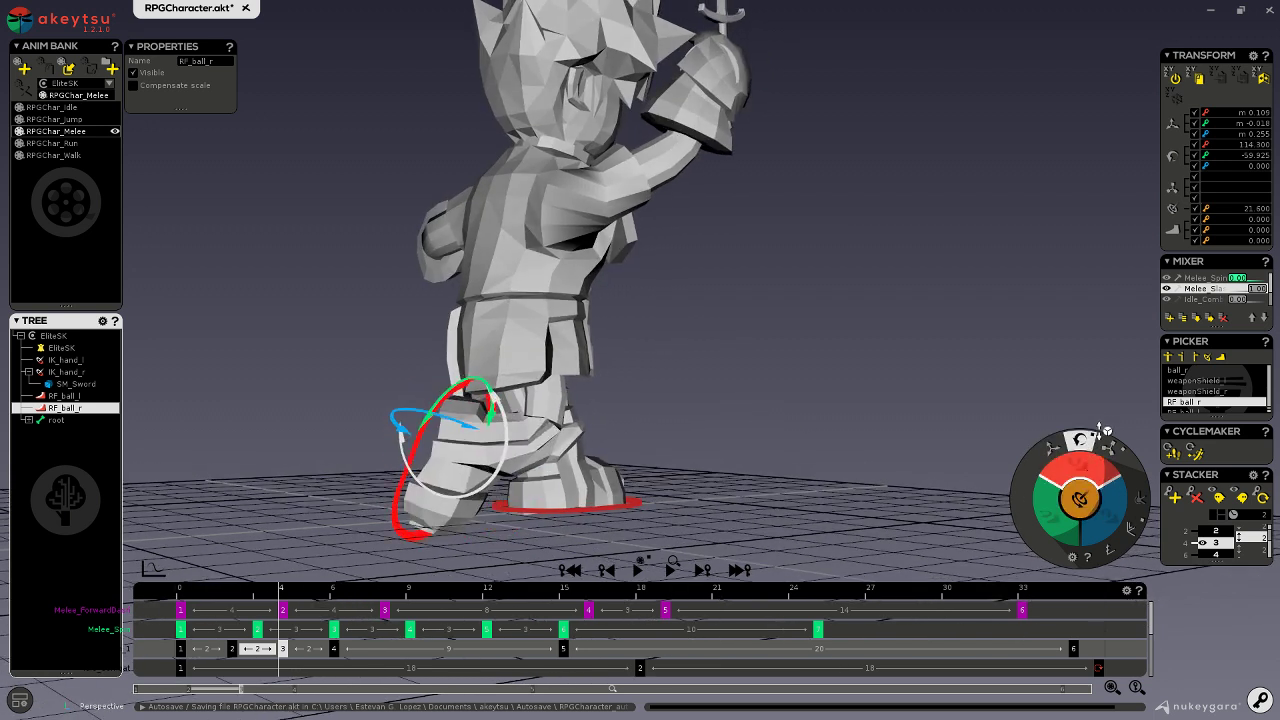
middle_click_drag(1103, 435, 993, 448)
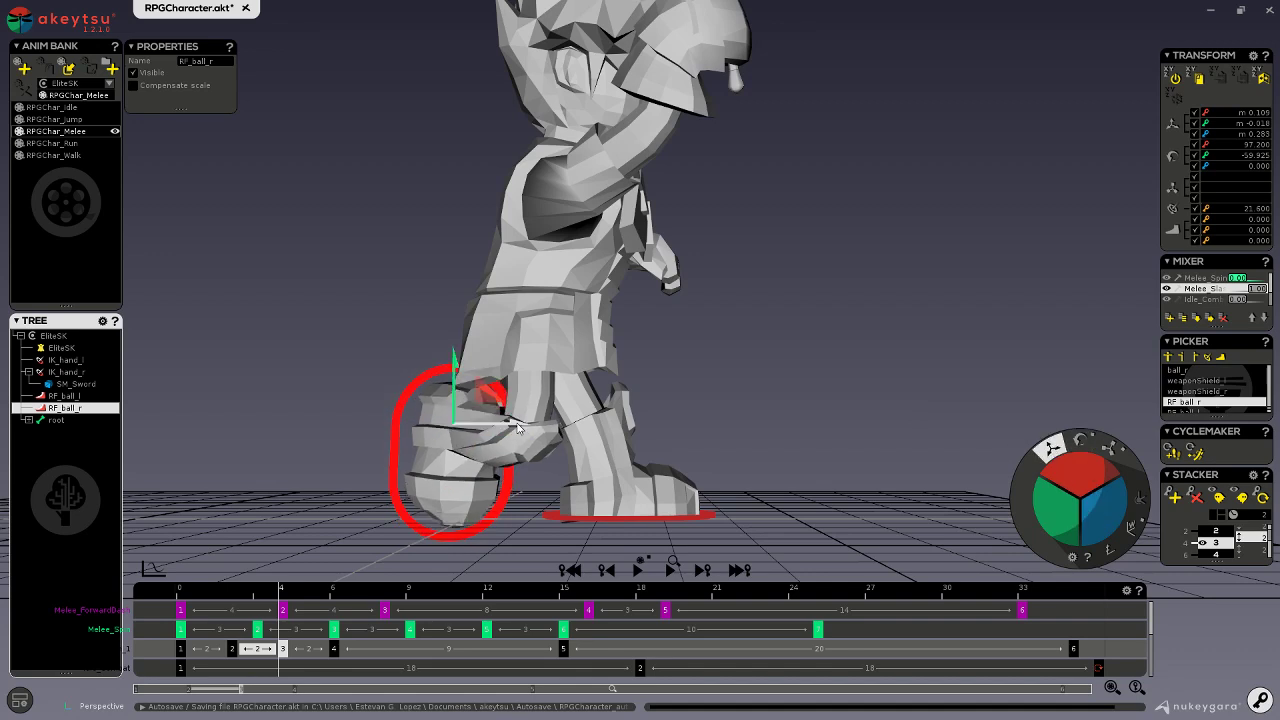
left_click_drag(517, 428, 542, 428)
- Play the melee animation from frame 0 and scrub back to frame 6 to examine the slash motion
middle_click_drag(704, 481, 688, 503)
left_click_drag(253, 590, 160, 562)
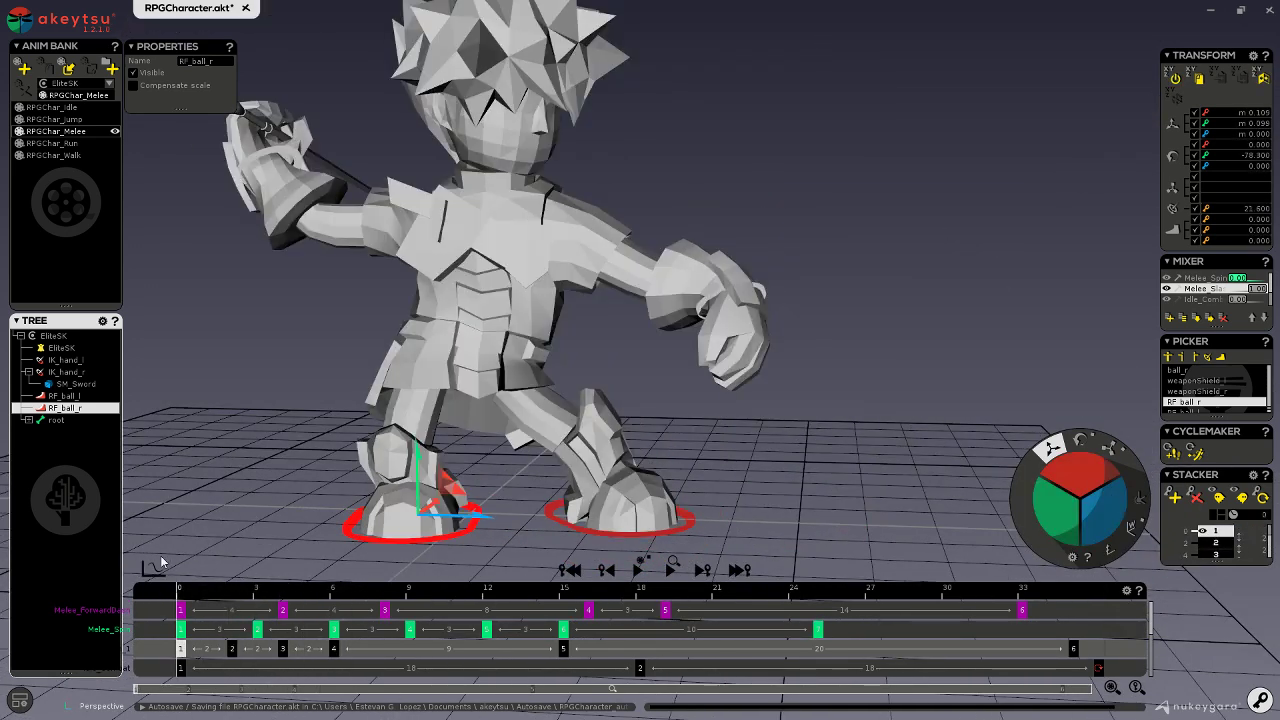
left_click(639, 570)
left_click_drag(220, 598, 369, 592)
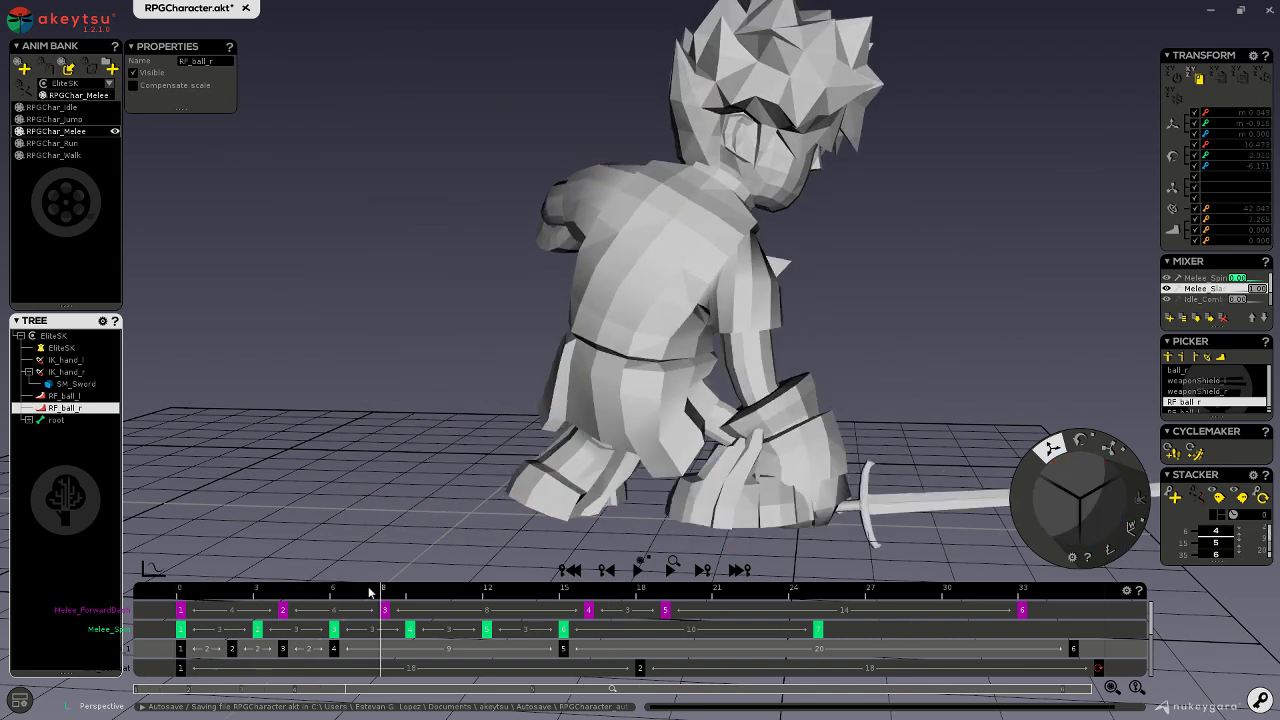
left_click_drag(479, 592, 324, 588)
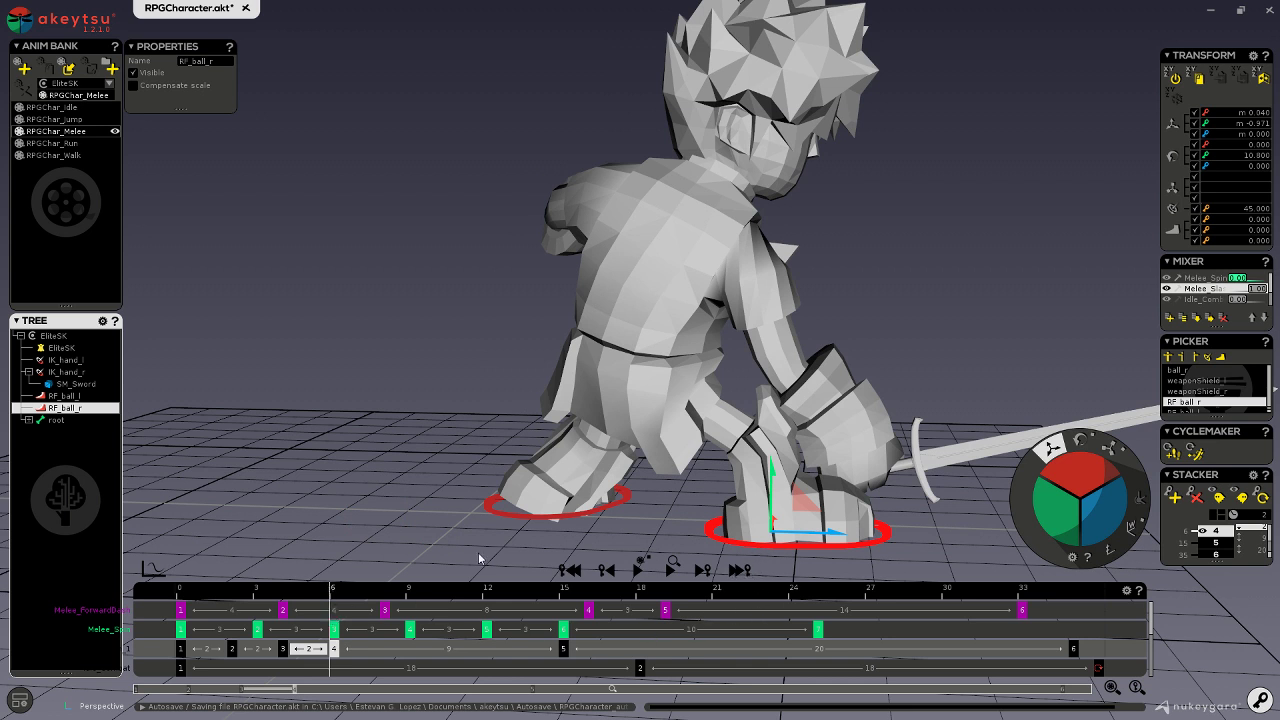
- Copy the pose of all character controls from the key at frame 6 onto the key at frame 15
left_click(565, 649)
key("ctrl+v")
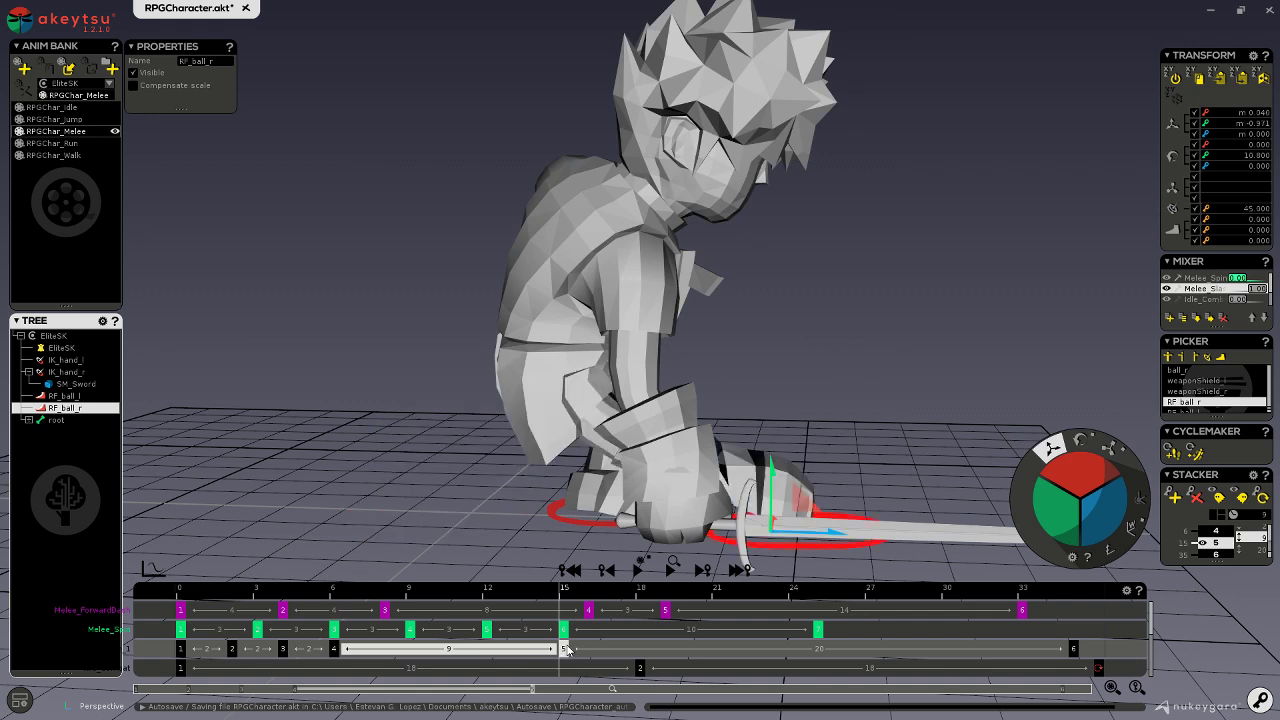
left_click_drag(595, 568, 550, 563, "alt")
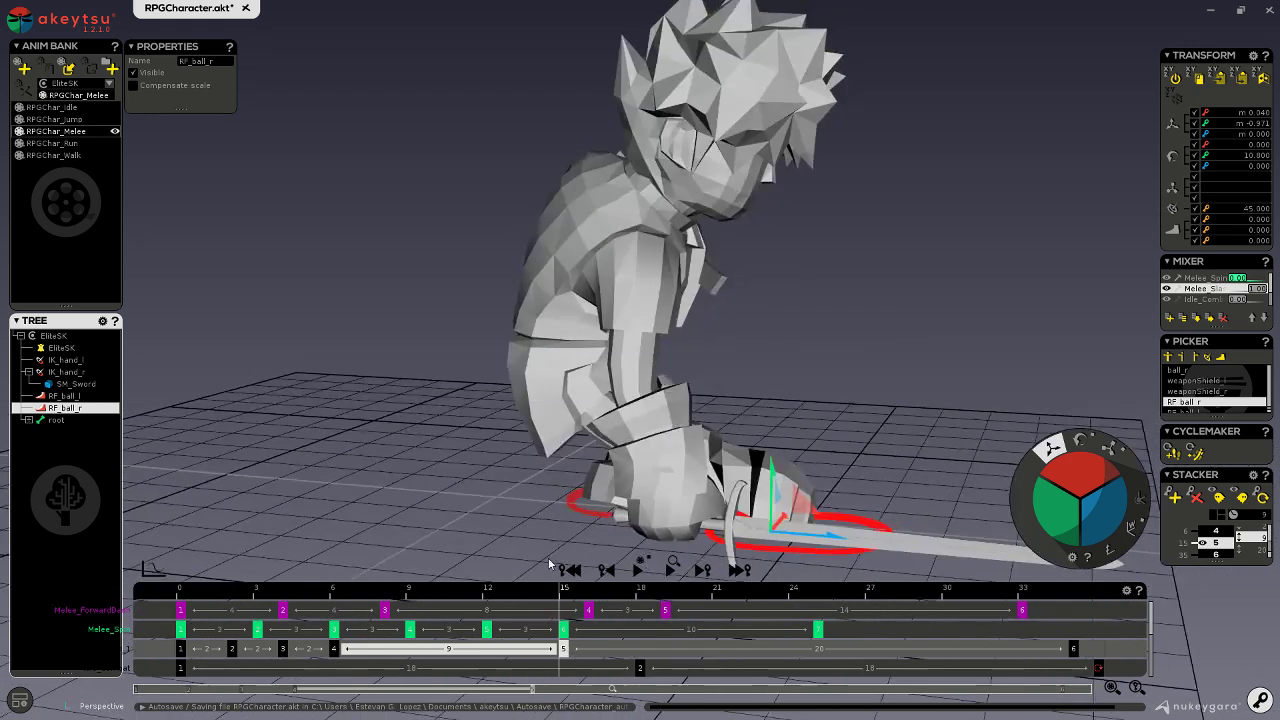
left_click(334, 649)
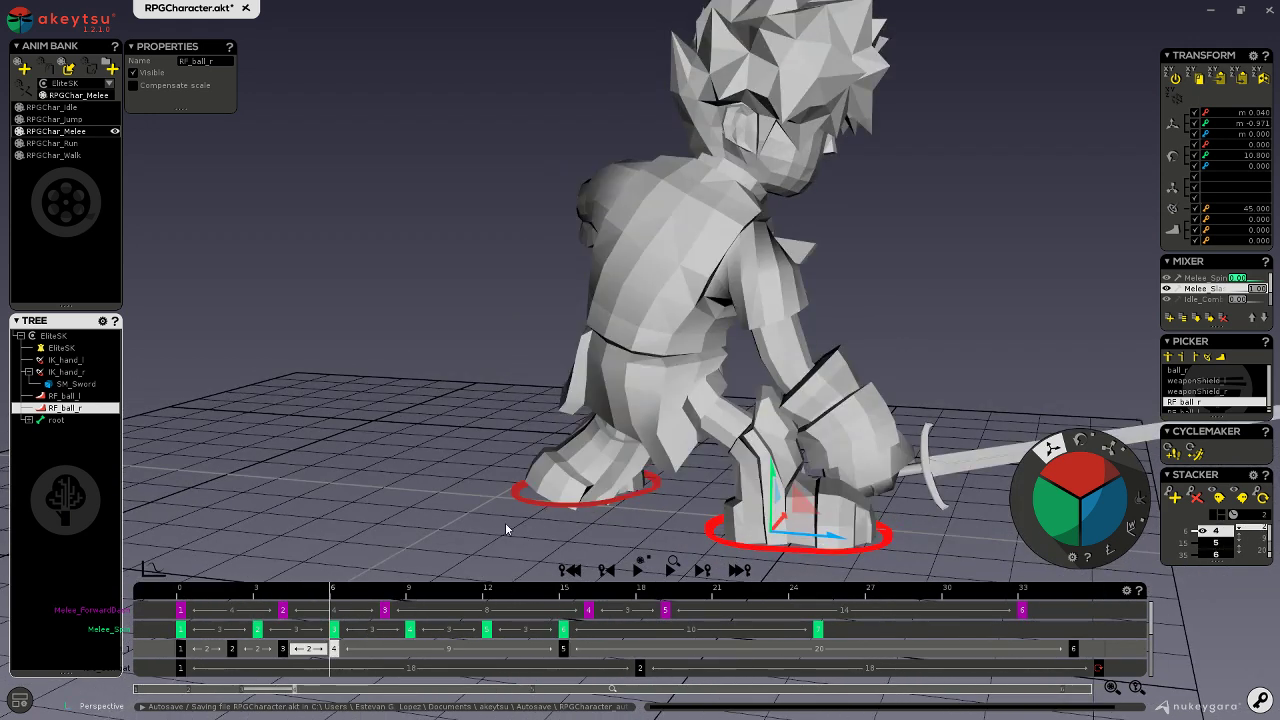
left_click(1173, 357)
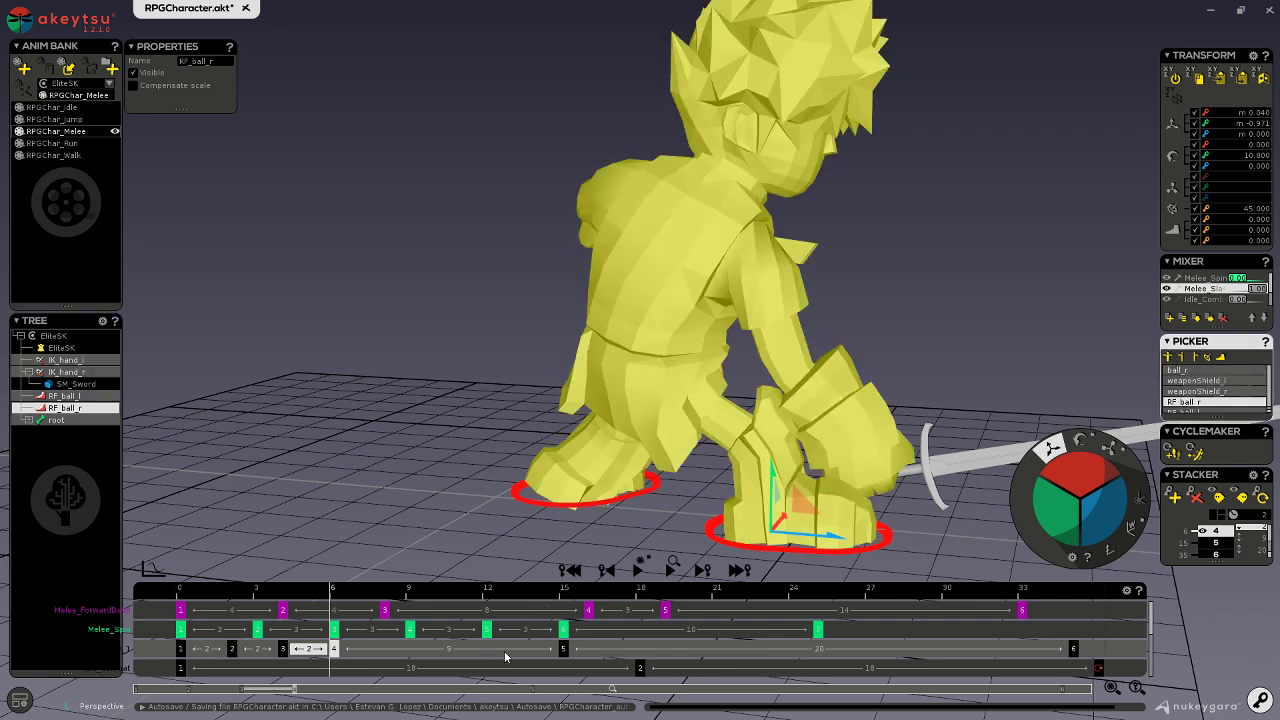
left_click(564, 649)
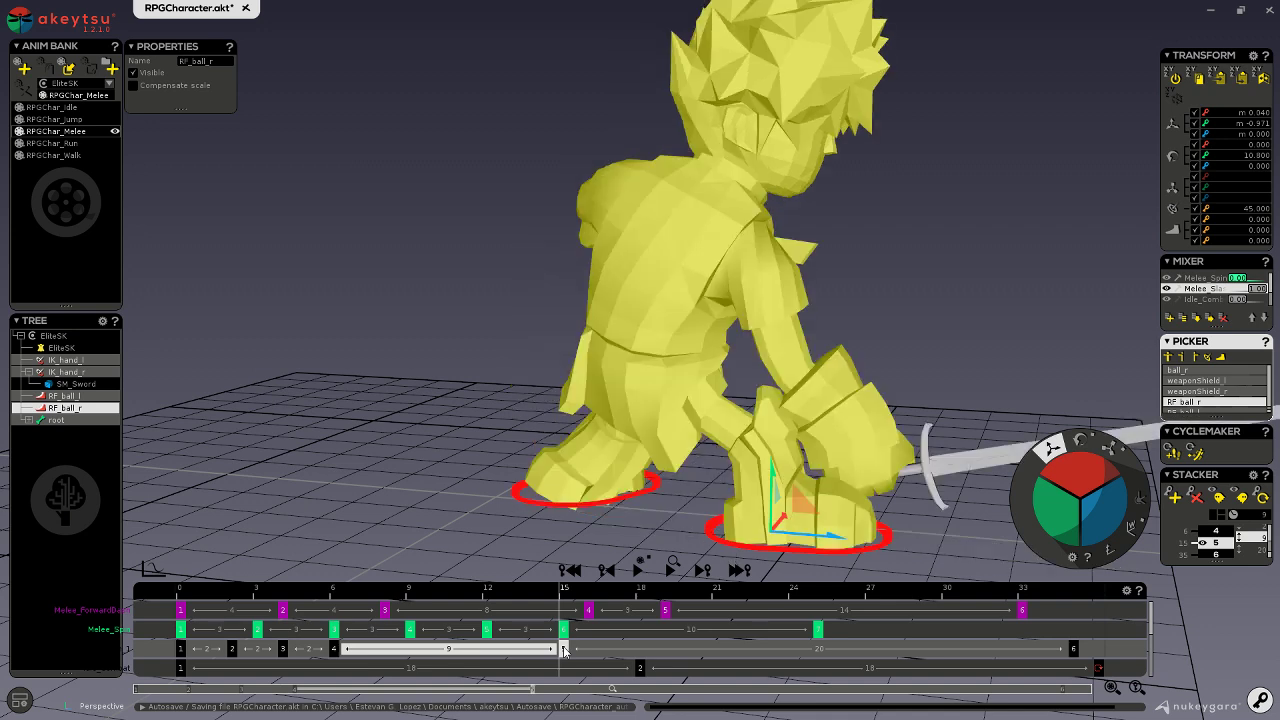
- Move the pelvis at frame 15 forward to about -0.616 m
left_click(659, 421)
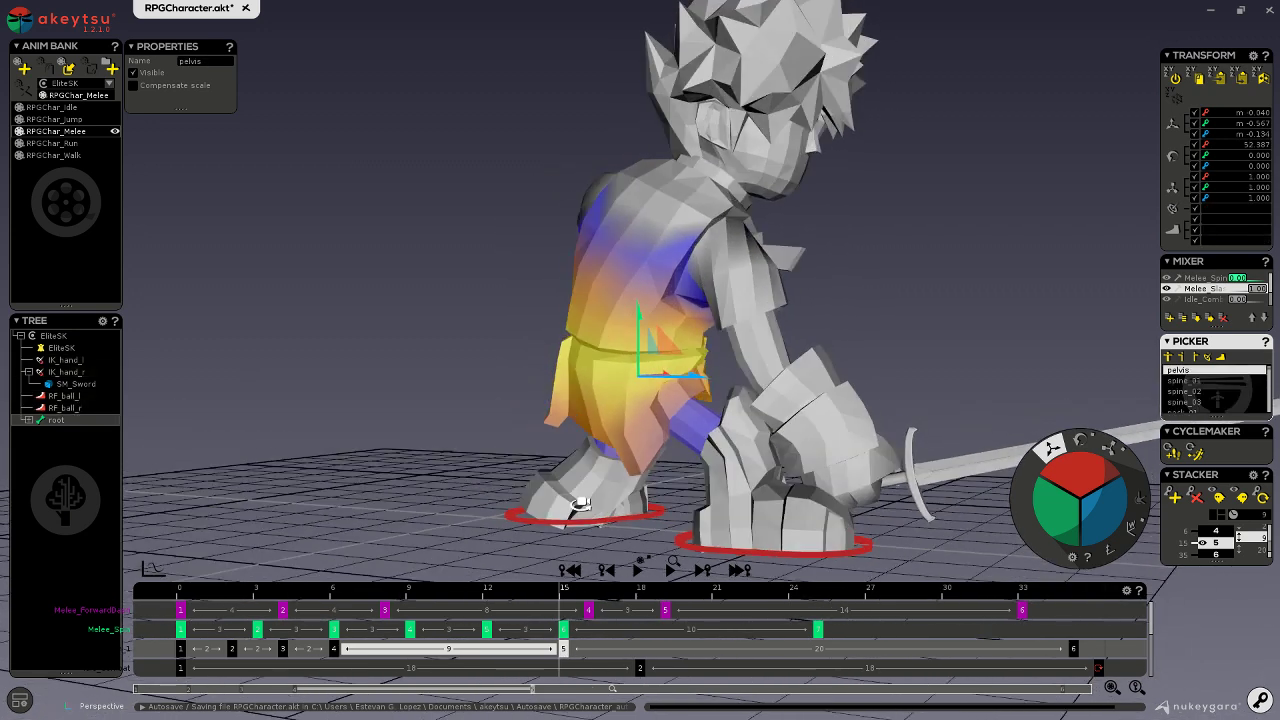
left_click_drag(679, 349, 695, 348)
right_click_drag(695, 343, 703, 395)
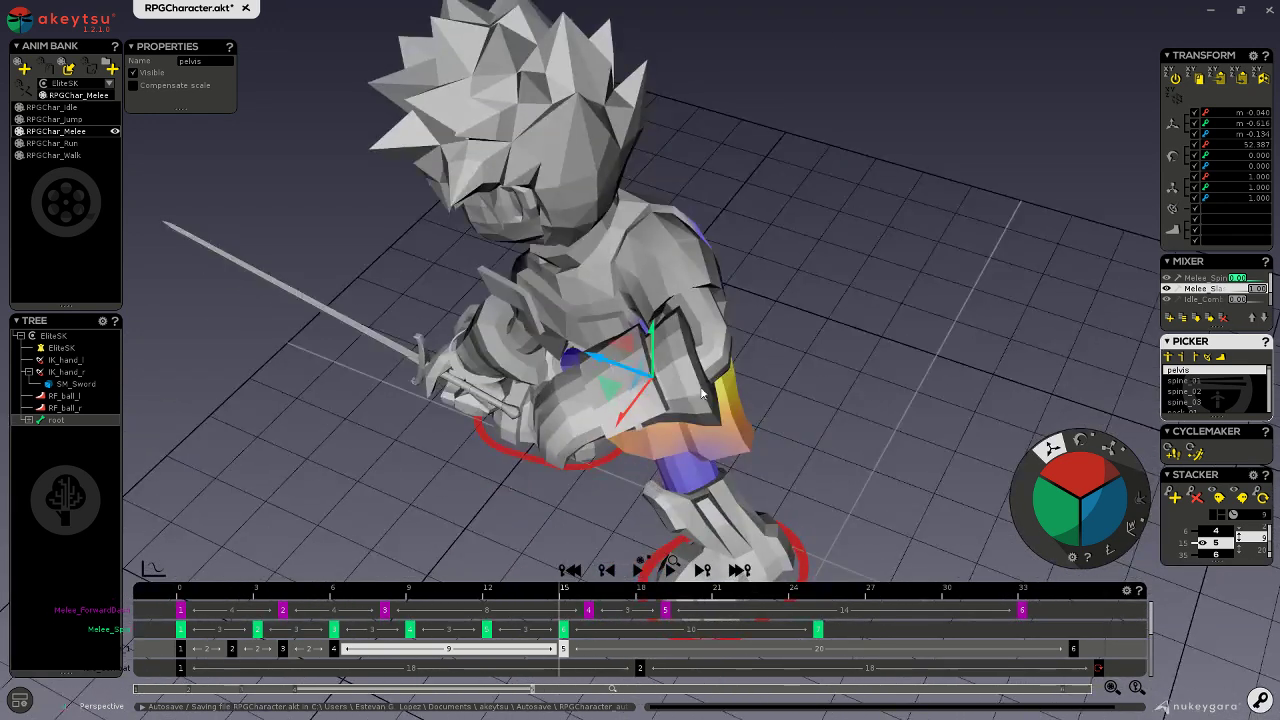
- Rotate the left upper arm at frame 15 about its Z axis to about -20.9°
left_click(698, 312)
right_click_drag(698, 312, 1050, 443)
left_click_drag(1082, 441, 1124, 505)
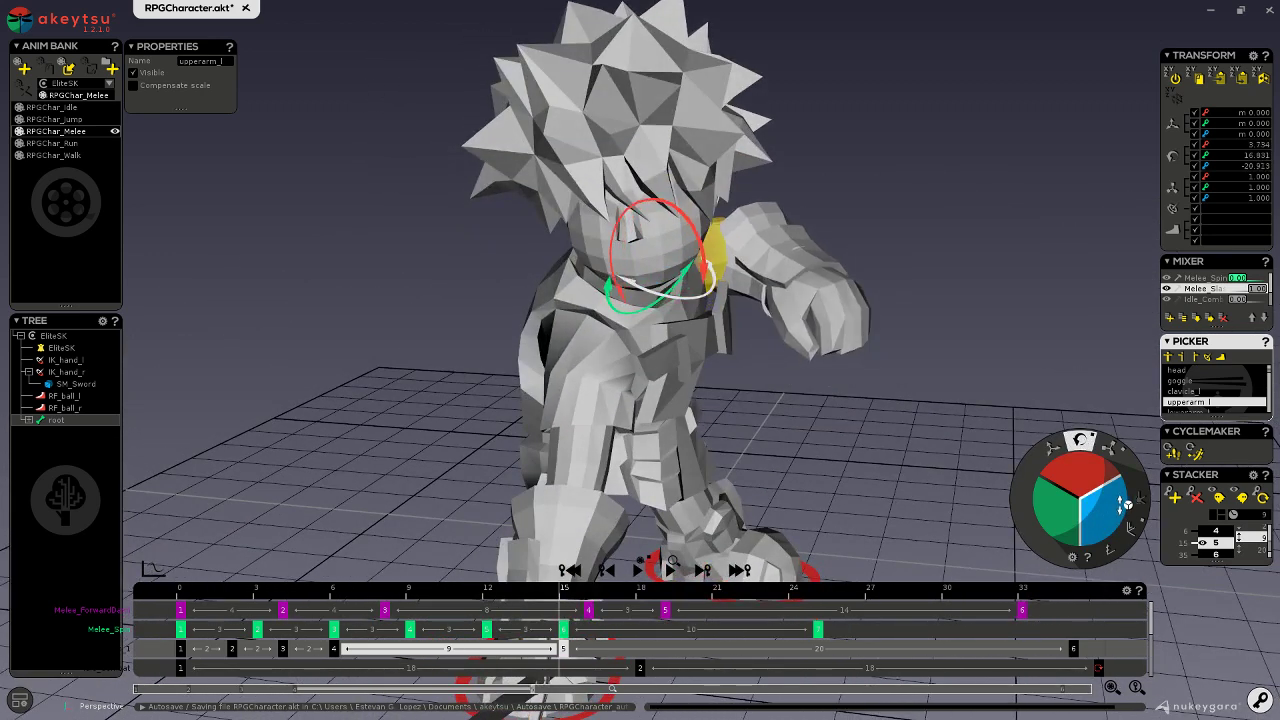
- Open the left elbow at frame 15 by rotating the left forearm about its Z axis to about -56.6°
right_click_drag(902, 448, 742, 412)
left_click(802, 285)
right_click_drag(841, 374, 1183, 503)
left_click(840, 307)
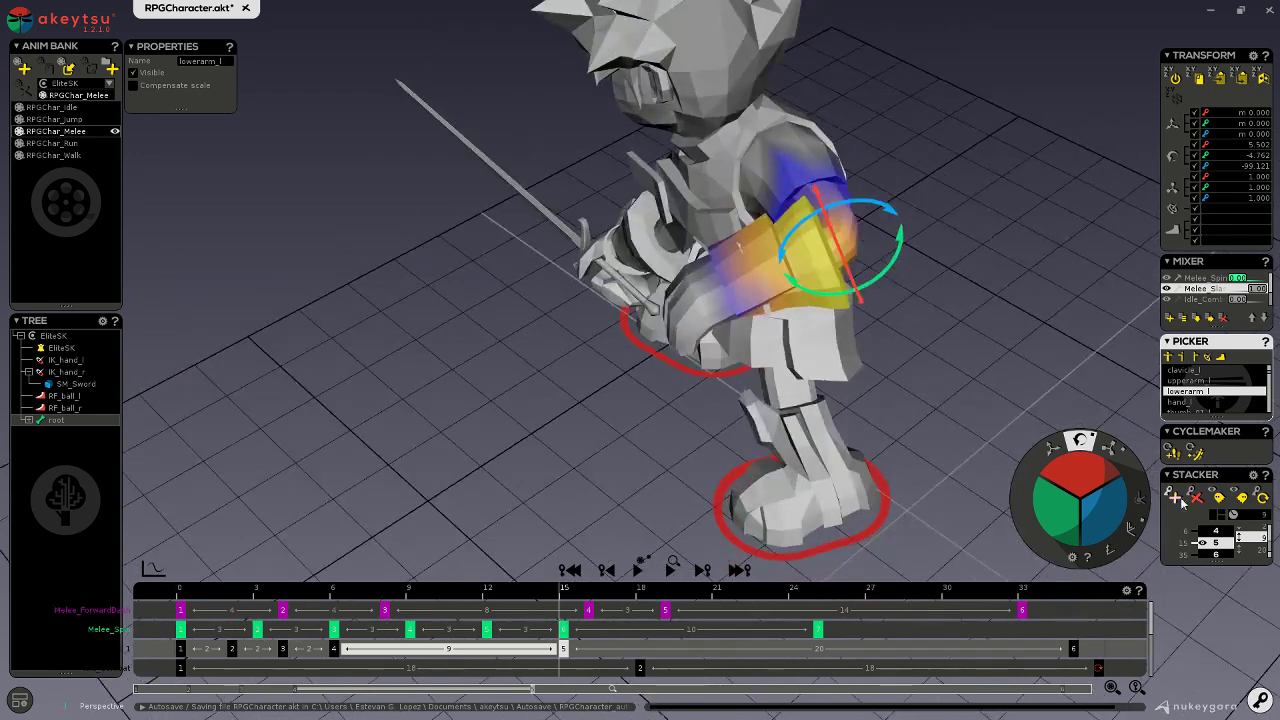
left_click_drag(1107, 517, 1114, 506)
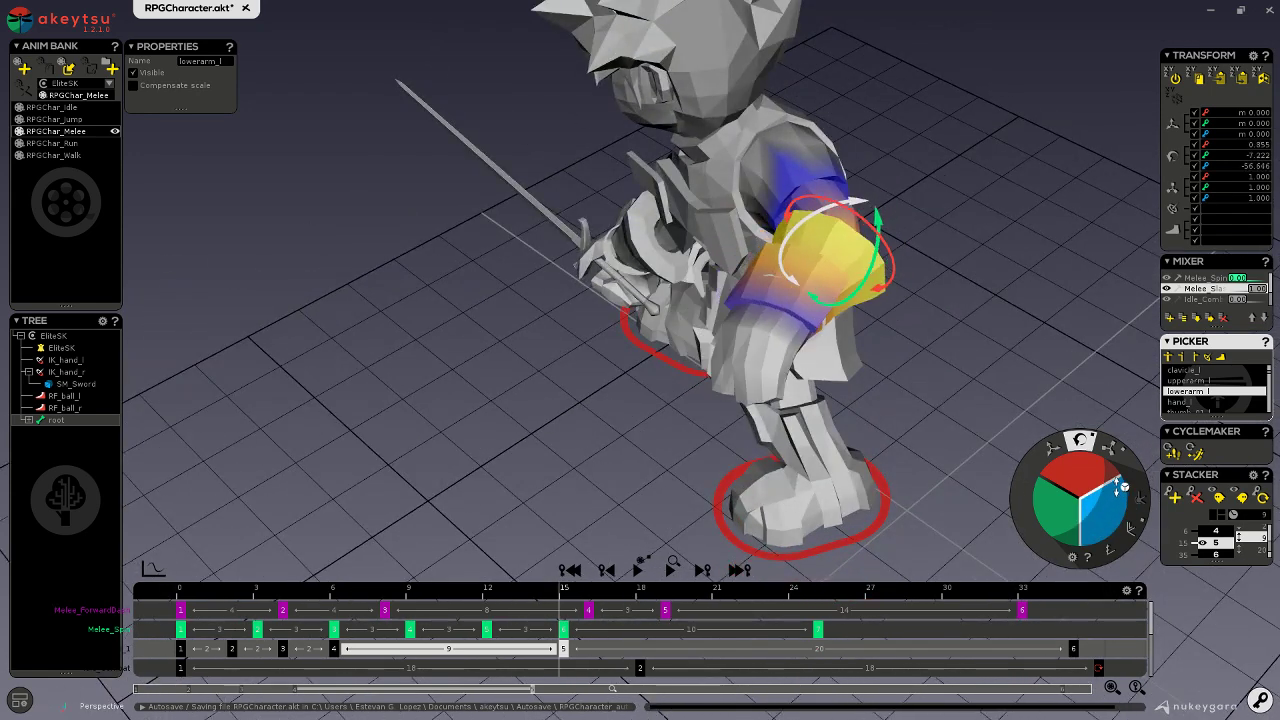
- Raise the pelvis at frame 15 slightly and shift it back
right_click_drag(860, 425, 641, 372)
left_click(643, 287)
right_click_drag(746, 322, 717, 311)
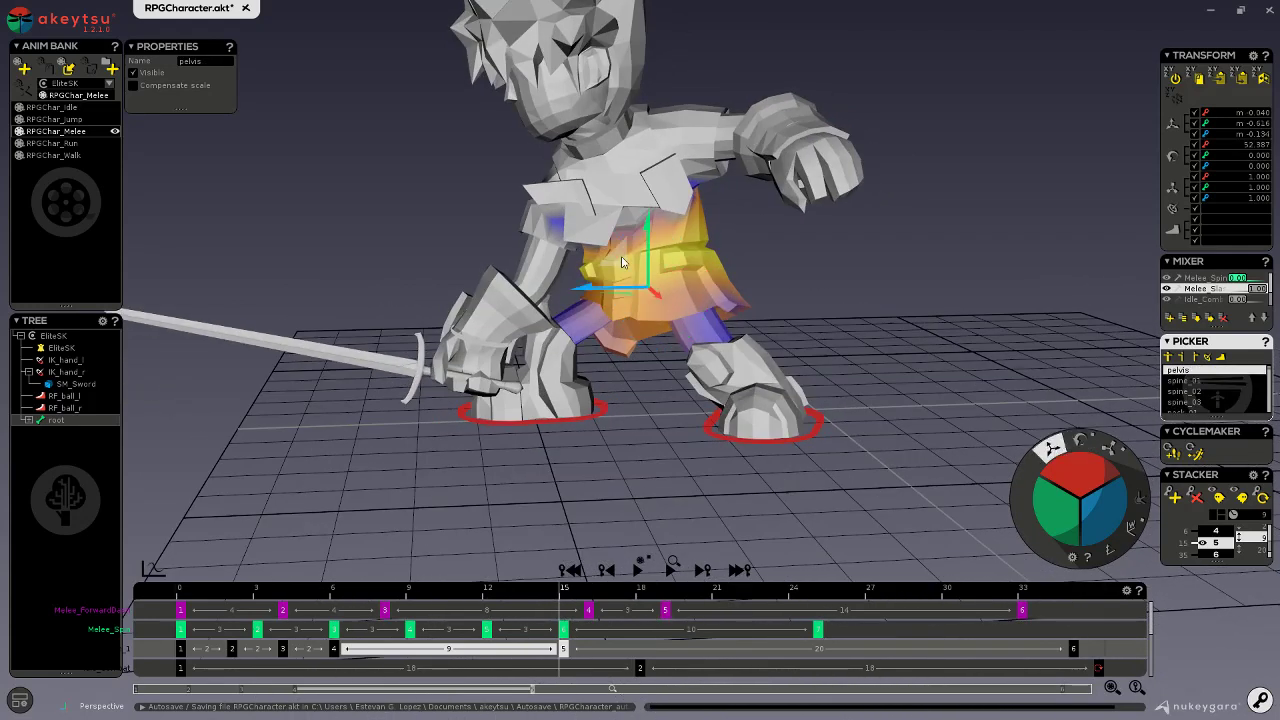
mouse_move(621, 262)
left_mouse_down()
mouse_move(648, 256)
mouse_move(632, 245)
left_mouse_up()
- Rotate the upper spine about Y to about 13.5° and move the right hand control to about -1.105 m and -0.629 m
left_click(685, 200)
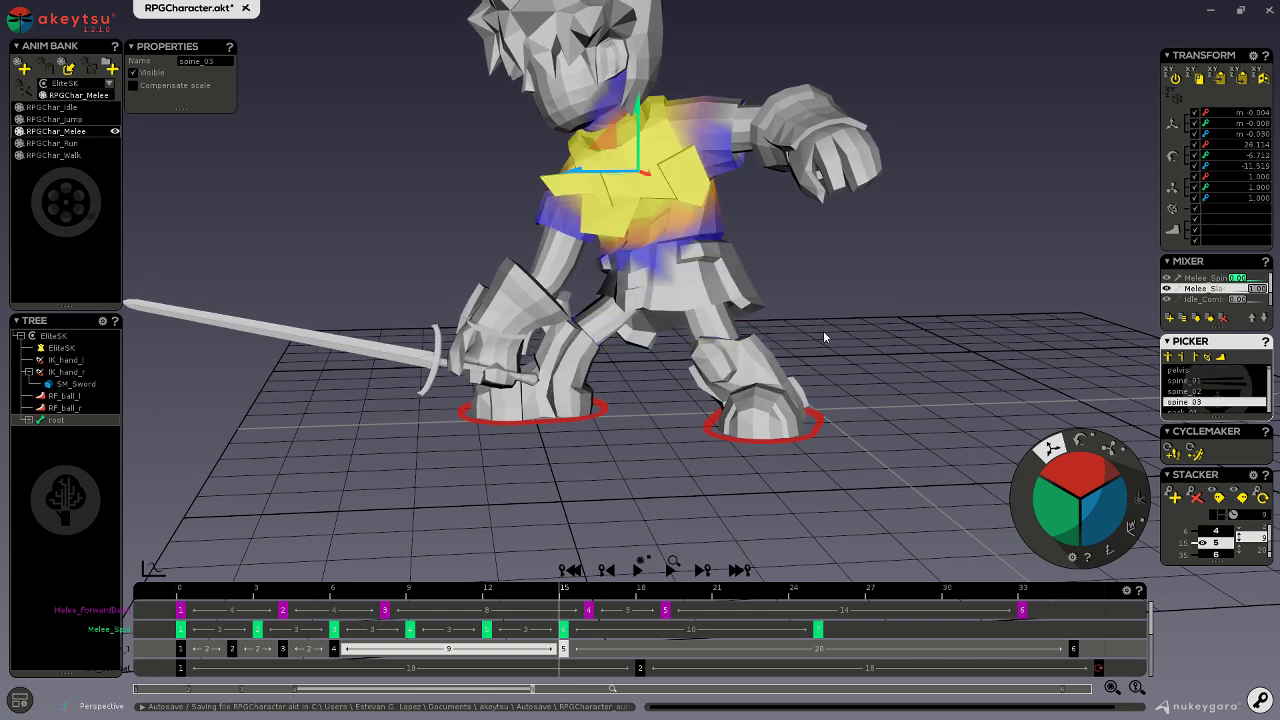
right_click_drag(978, 407, 916, 382)
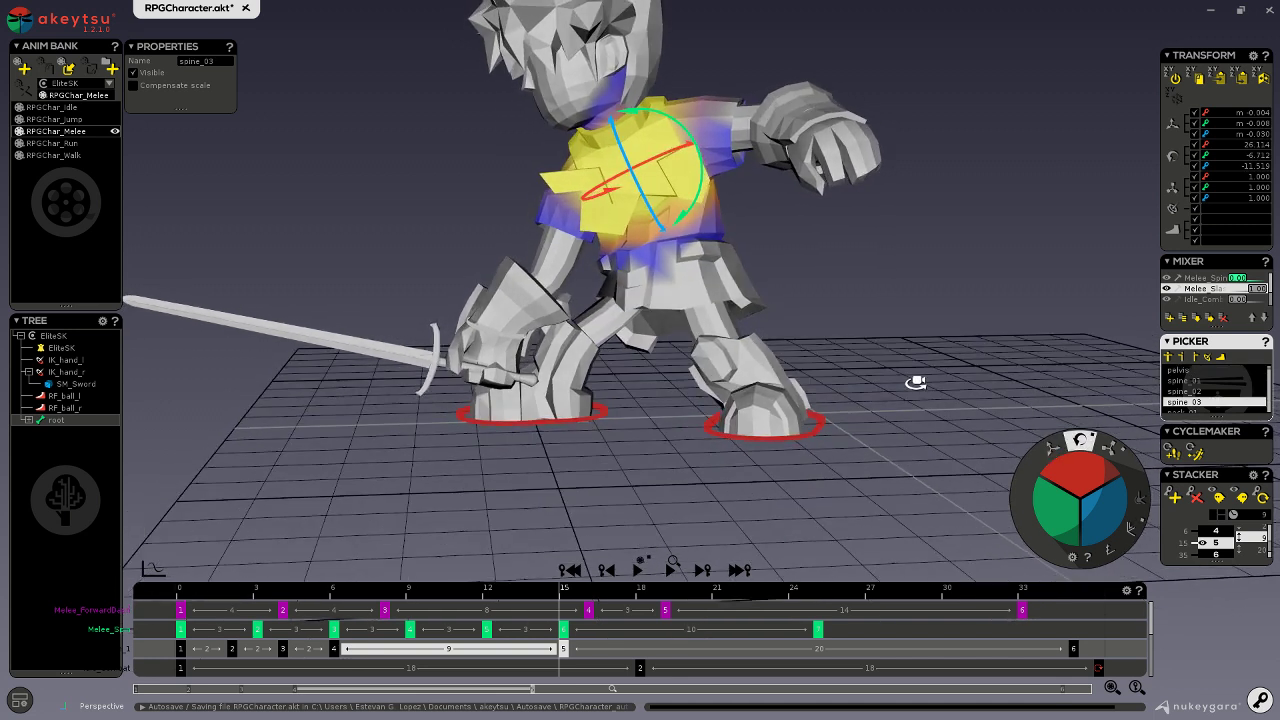
left_click_drag(1048, 496, 1048, 482)
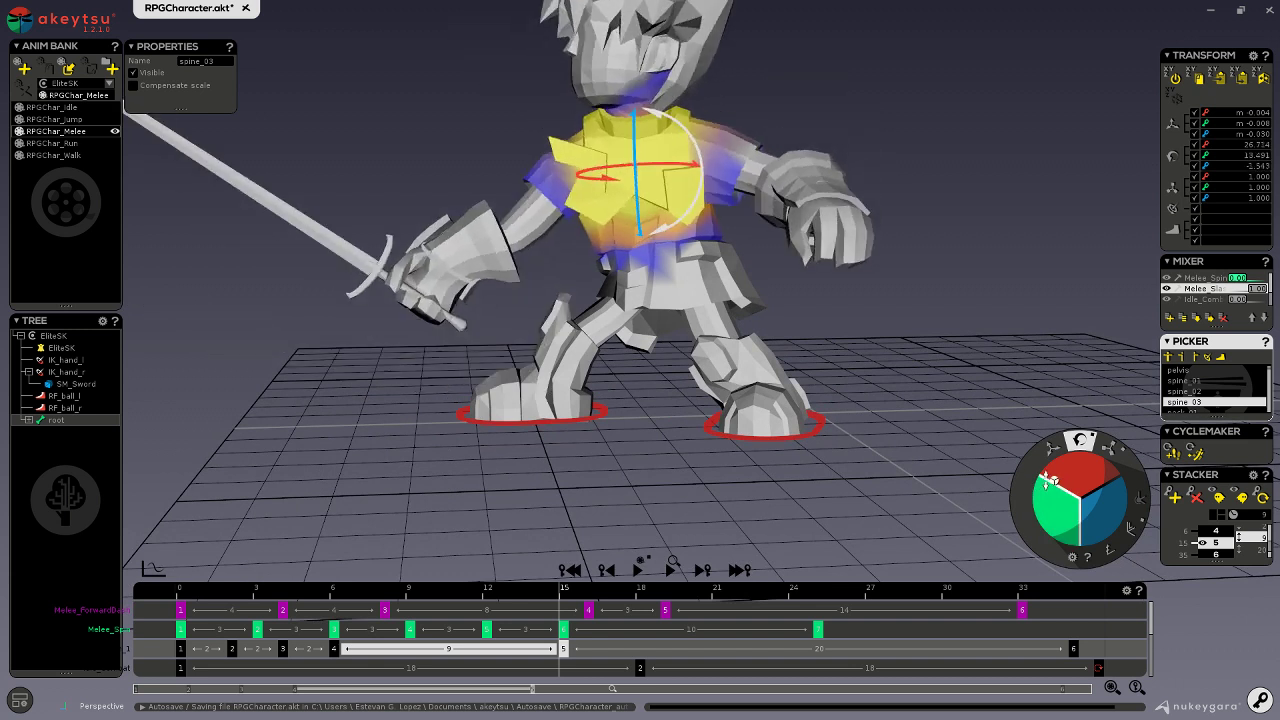
left_click(447, 274)
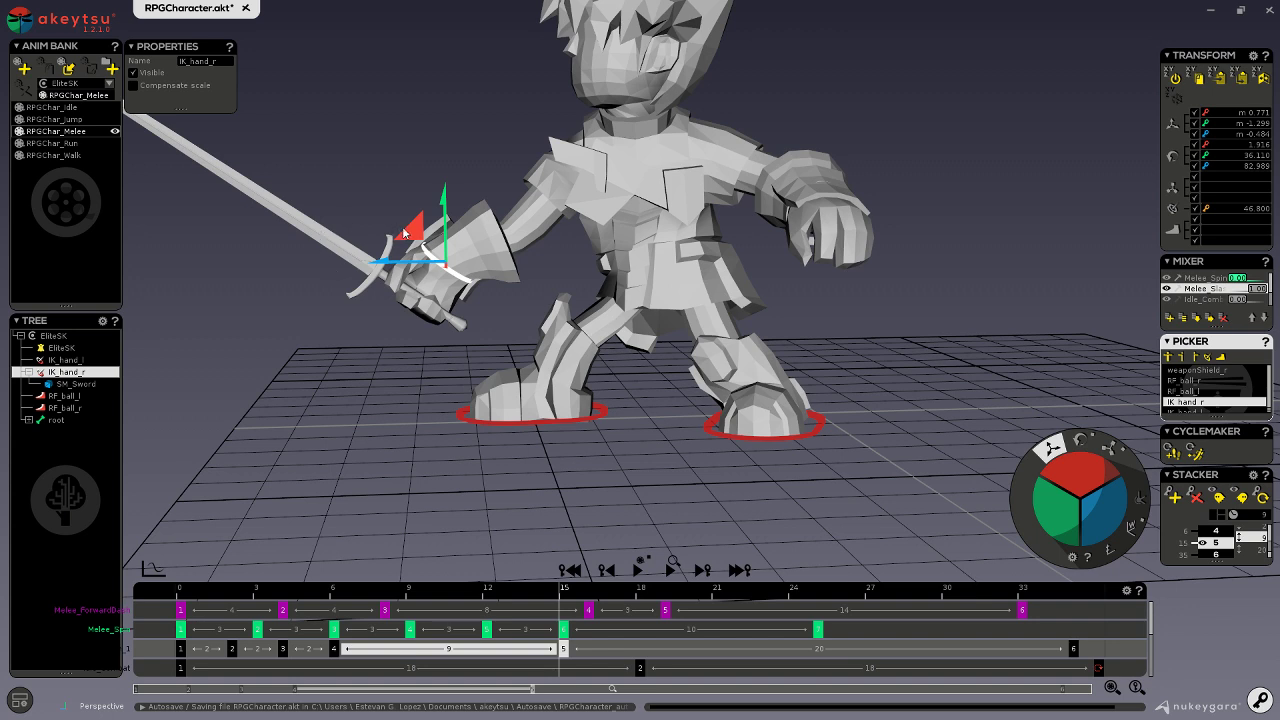
left_click_drag(405, 233, 462, 273)
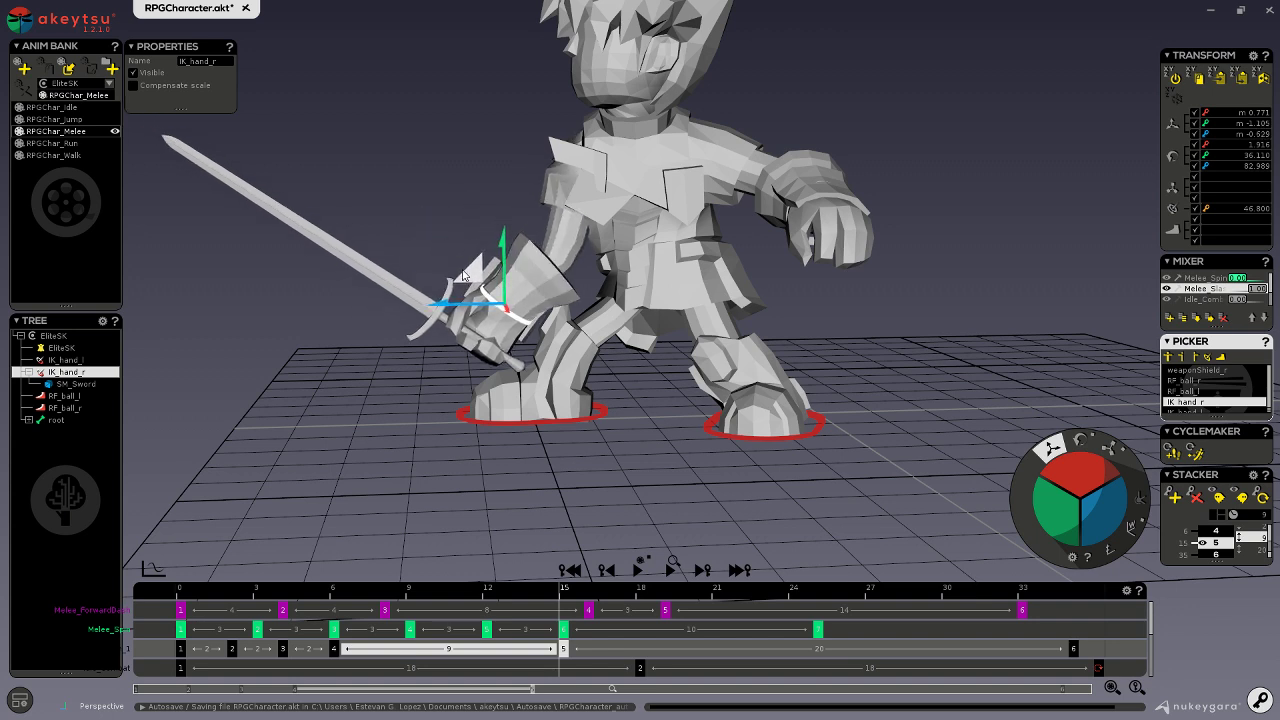
- Play the melee animation, view it from several angles, and scrub to frame 15 to examine the follow-through pose
middle_click_drag(653, 410, 837, 425)
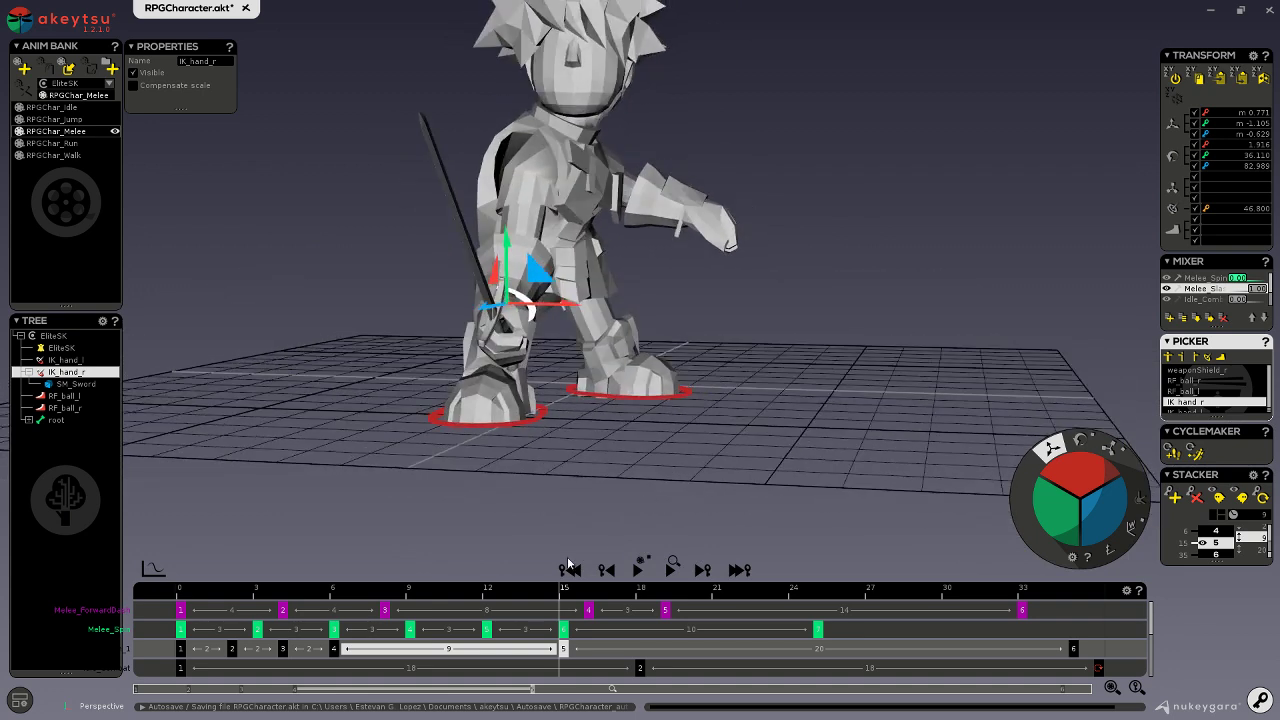
left_click(638, 569)
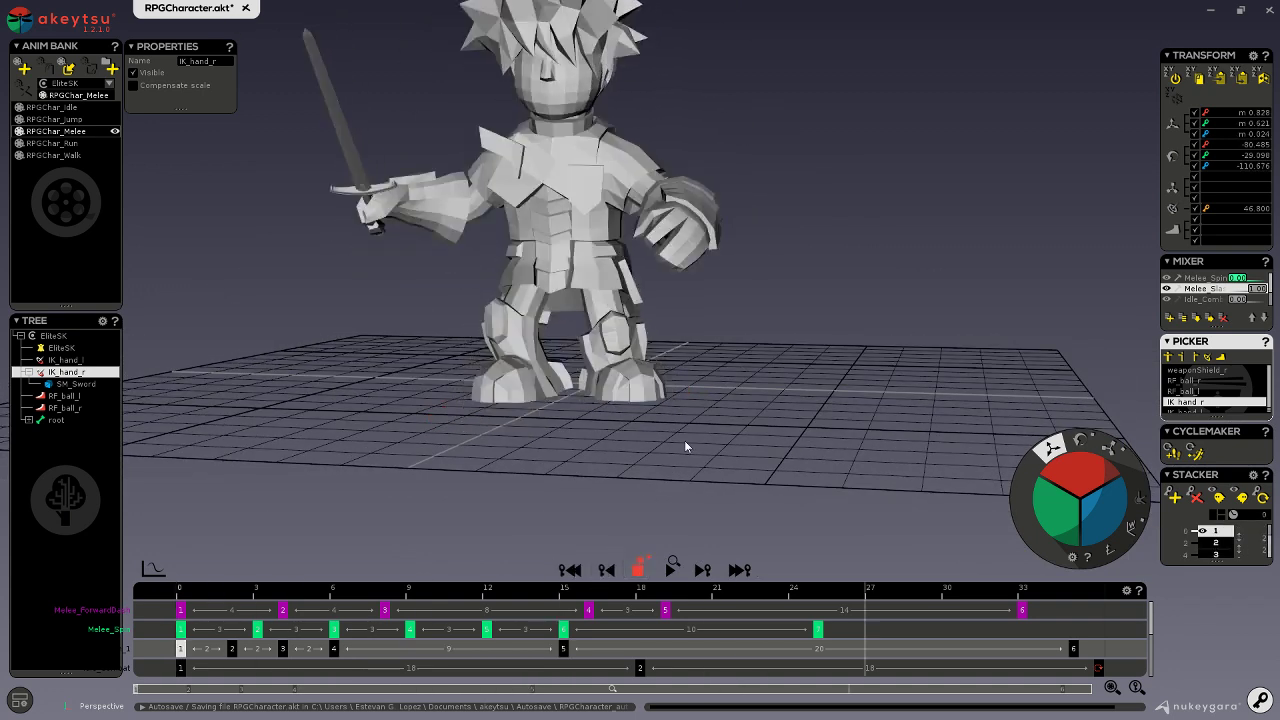
middle_click_drag(684, 440, 801, 439)
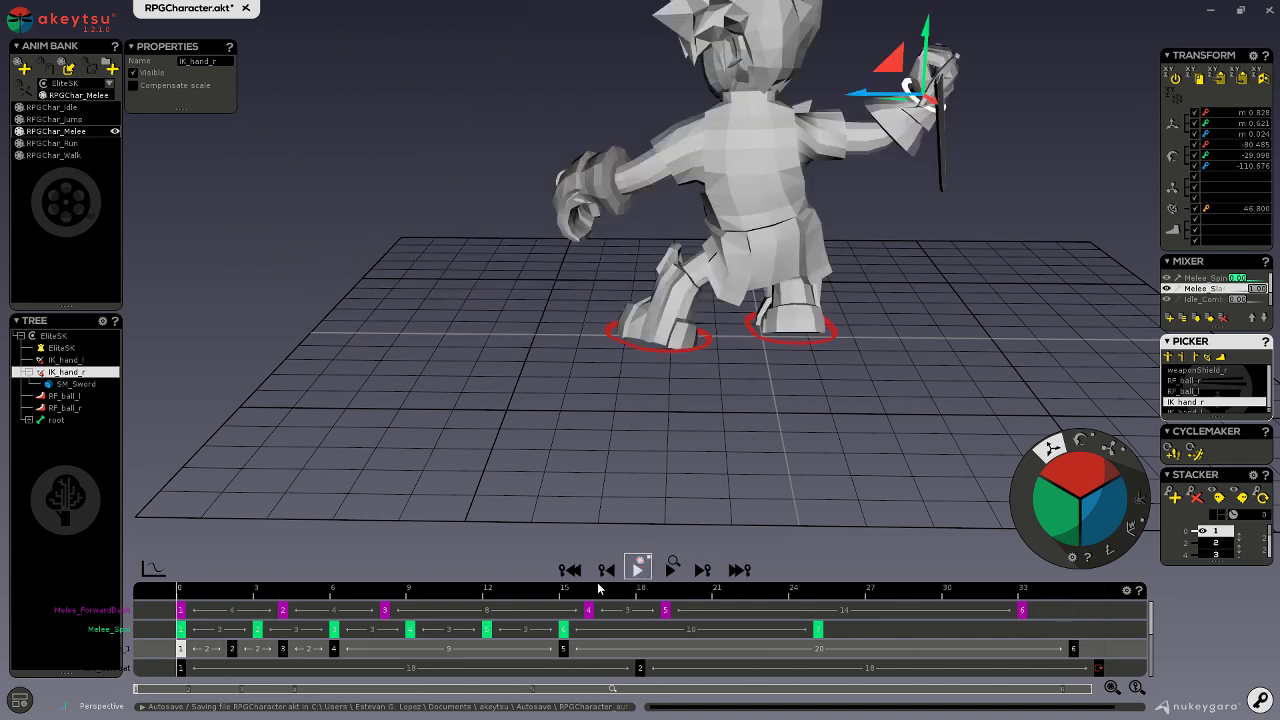
left_click_drag(203, 594, 397, 612)
left_click_drag(536, 617, 560, 592)
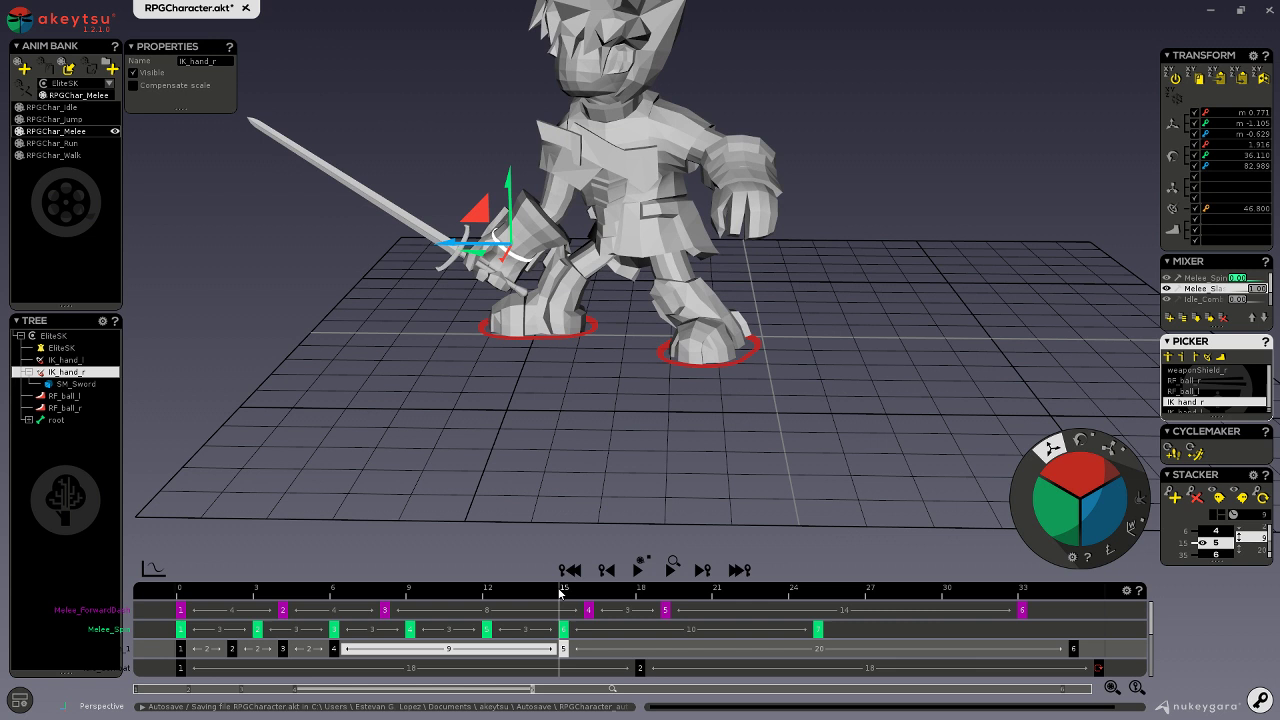
- Scrub around the frame 15 pose and play the melee animation from several angles to examine the slash and the stepping foot
left_click(590, 336)
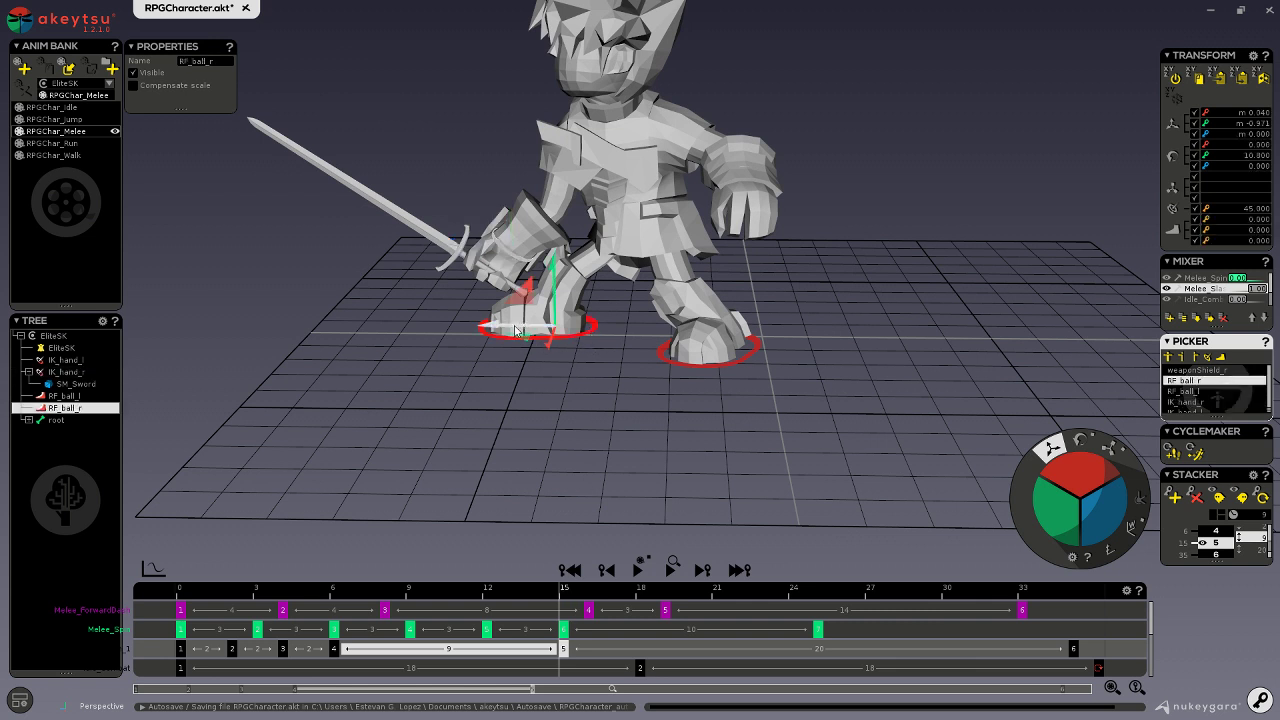
left_click(512, 591)
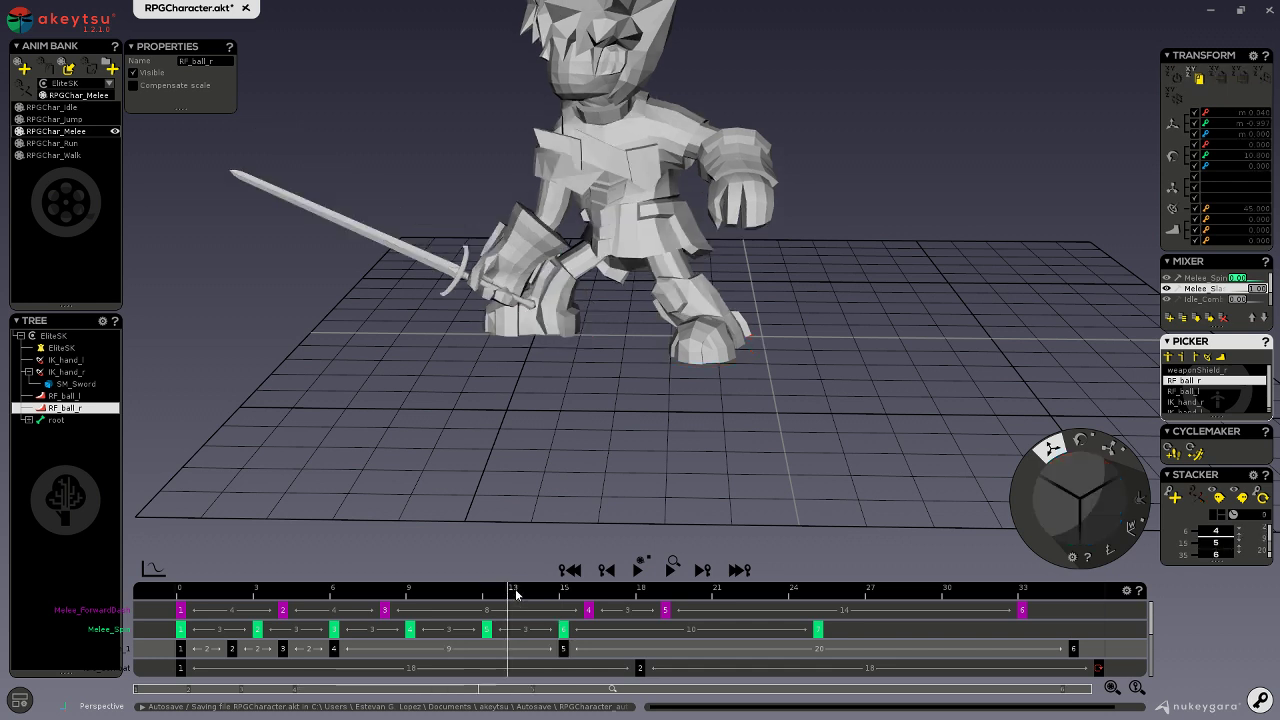
left_click_drag(516, 594, 688, 588)
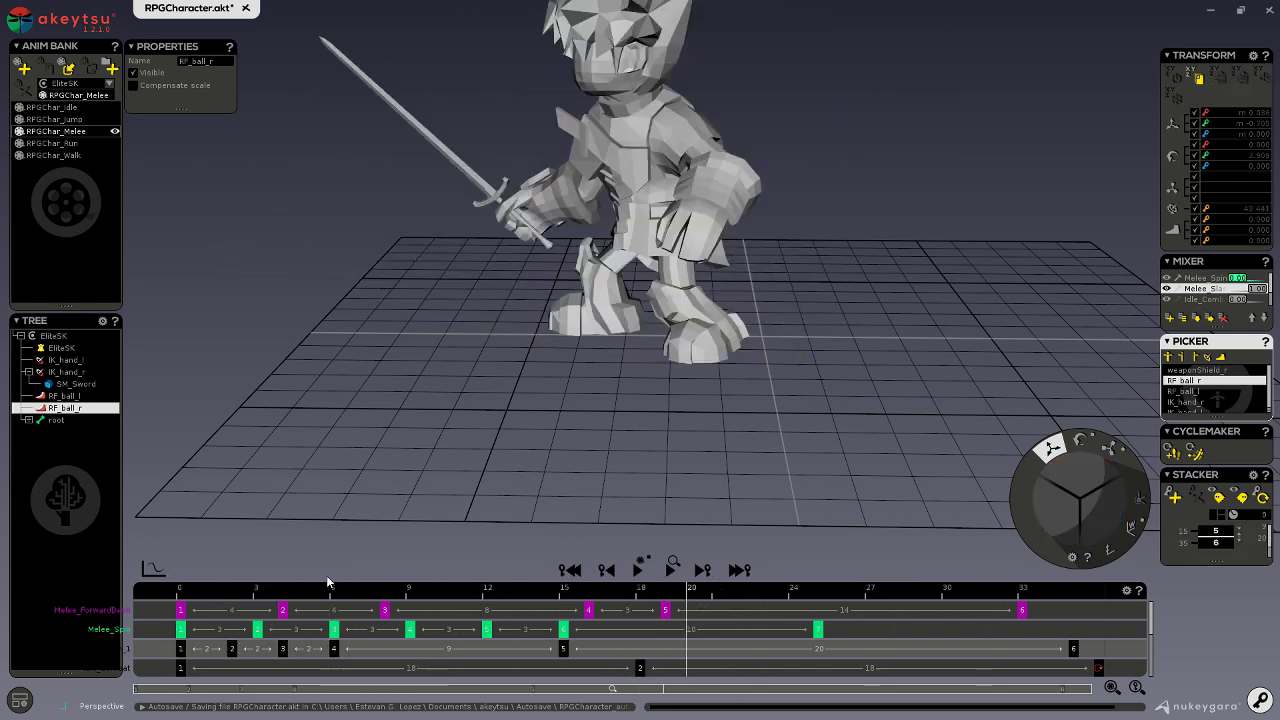
left_click_drag(328, 583, 130, 578)
left_click(638, 569)
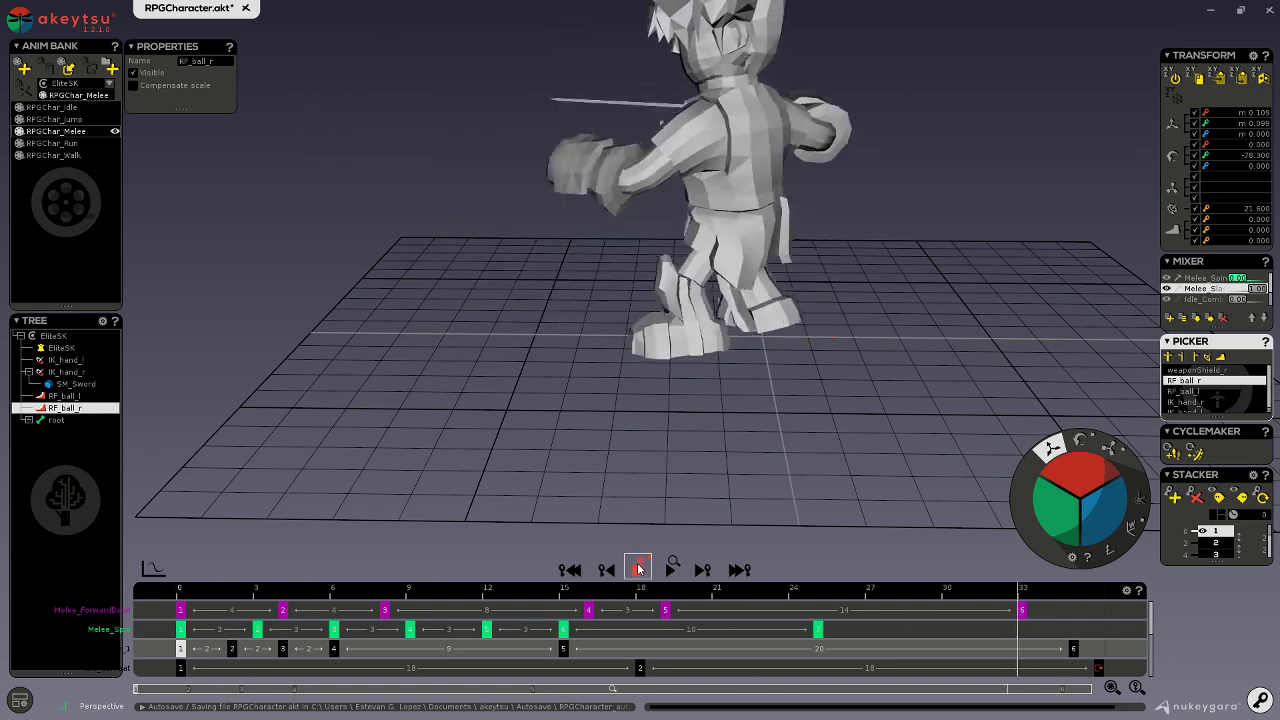
middle_click_drag(720, 400, 1000, 386)
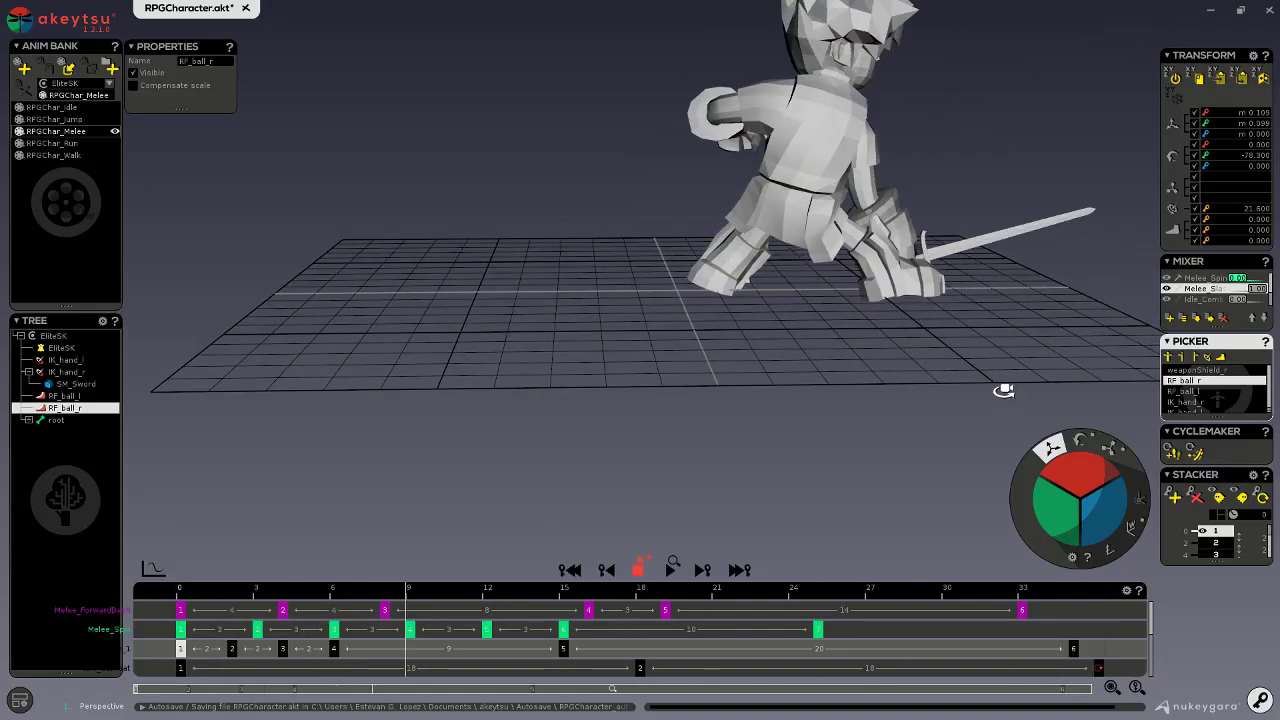
middle_click_drag(1003, 390, 636, 420)
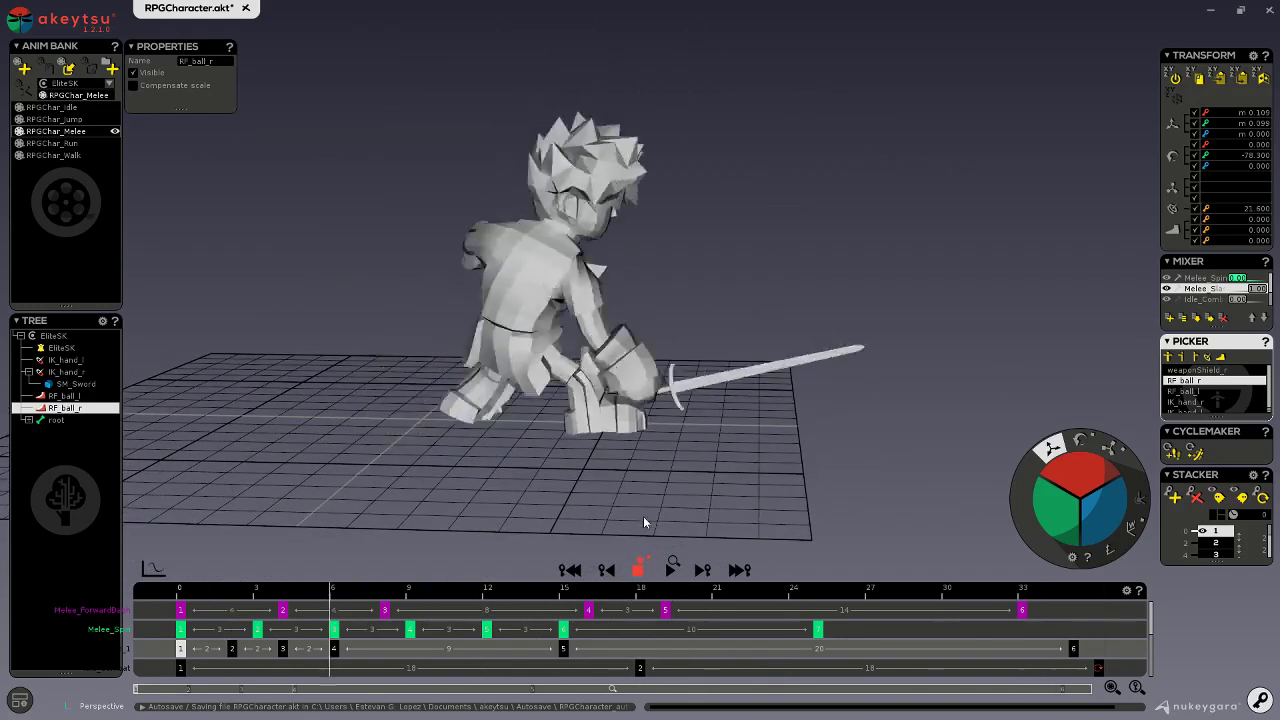
left_click(638, 569)
middle_click_drag(489, 507, 511, 494)
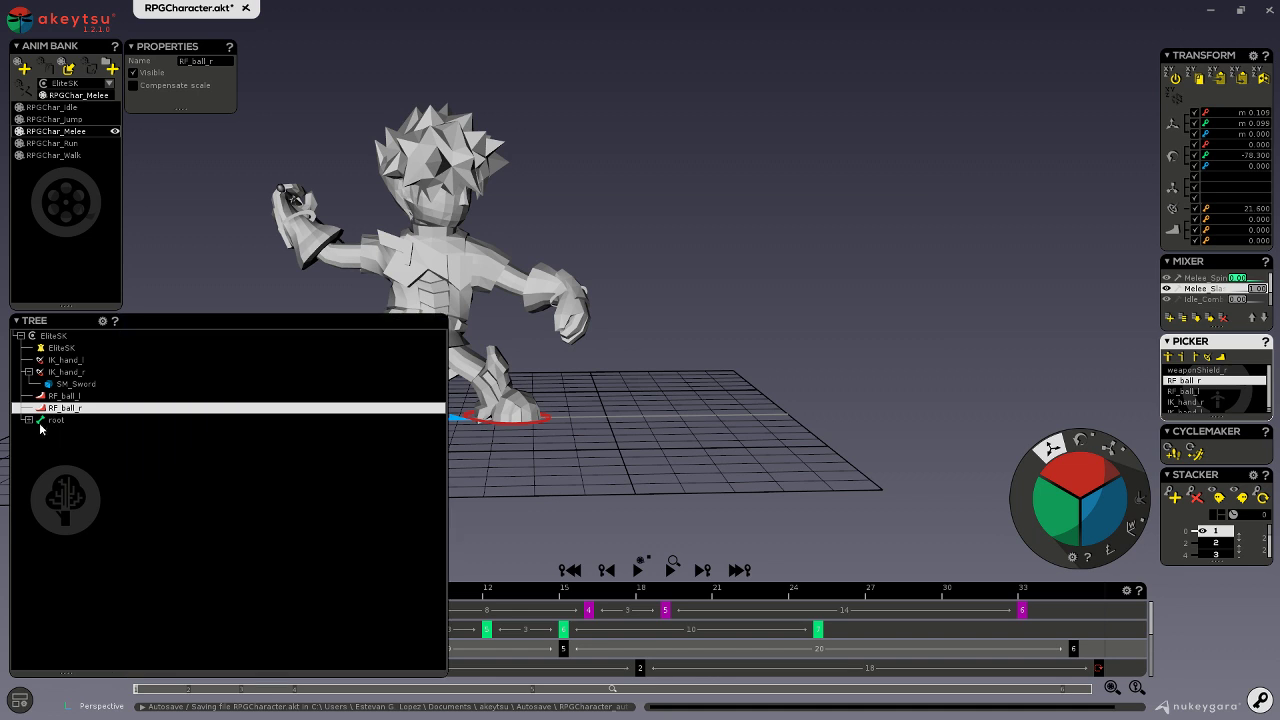
- At frame 6, move the root bone forward with the whole character to about -0.441 m
left_click(46, 421)
mouse_move(646, 503)
middle_mouse_down()
mouse_move(626, 517)
mouse_move(655, 506)
mouse_move(645, 512)
middle_mouse_up()
left_click(31, 421)
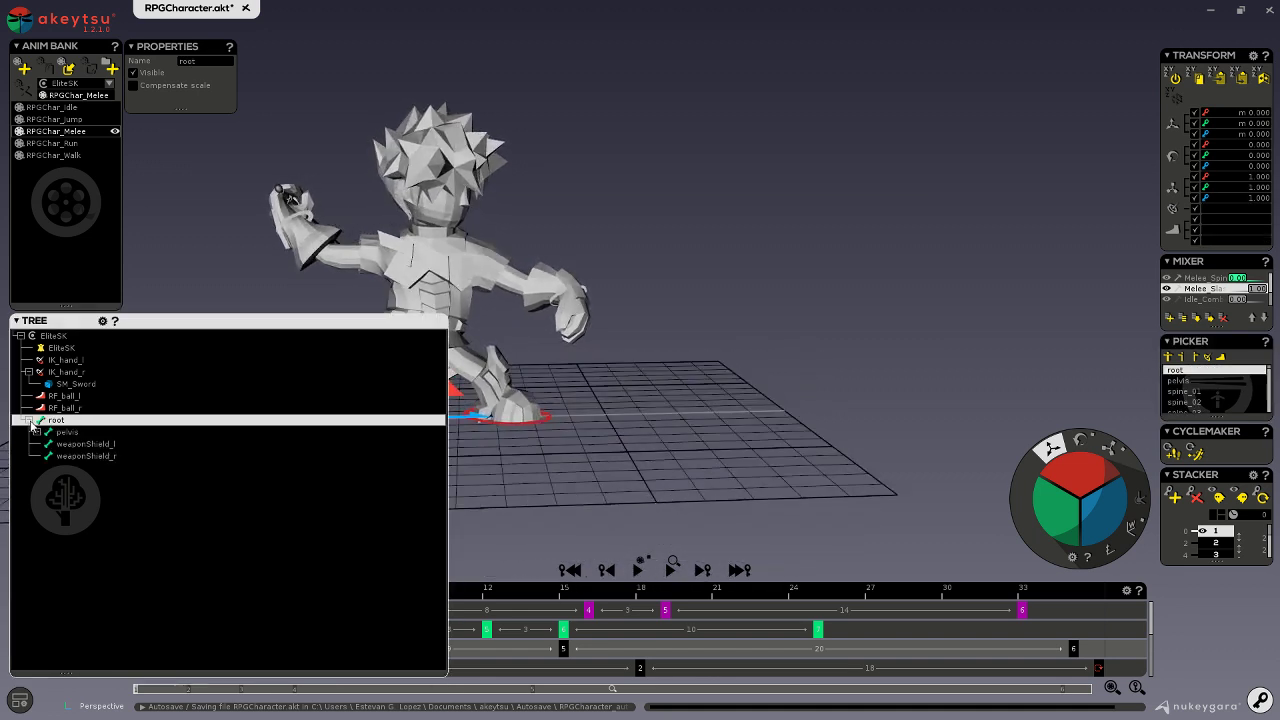
left_click(31, 421)
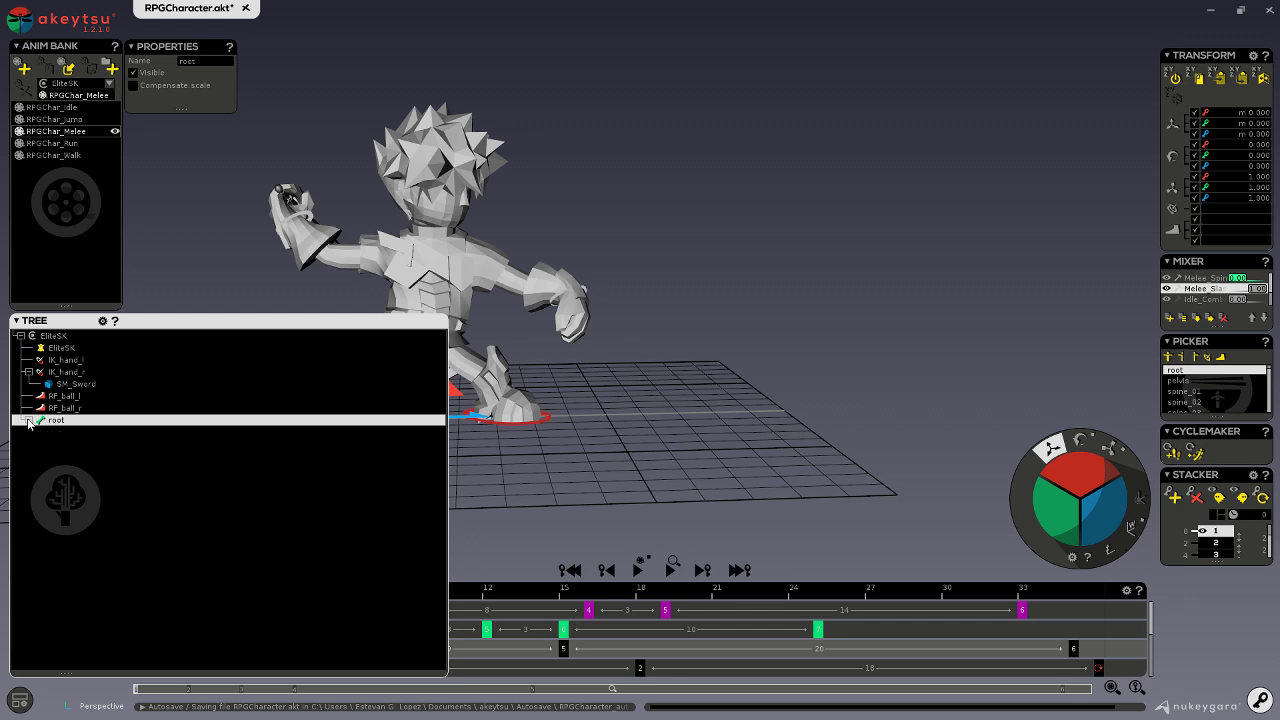
left_click_drag(206, 588, 341, 601)
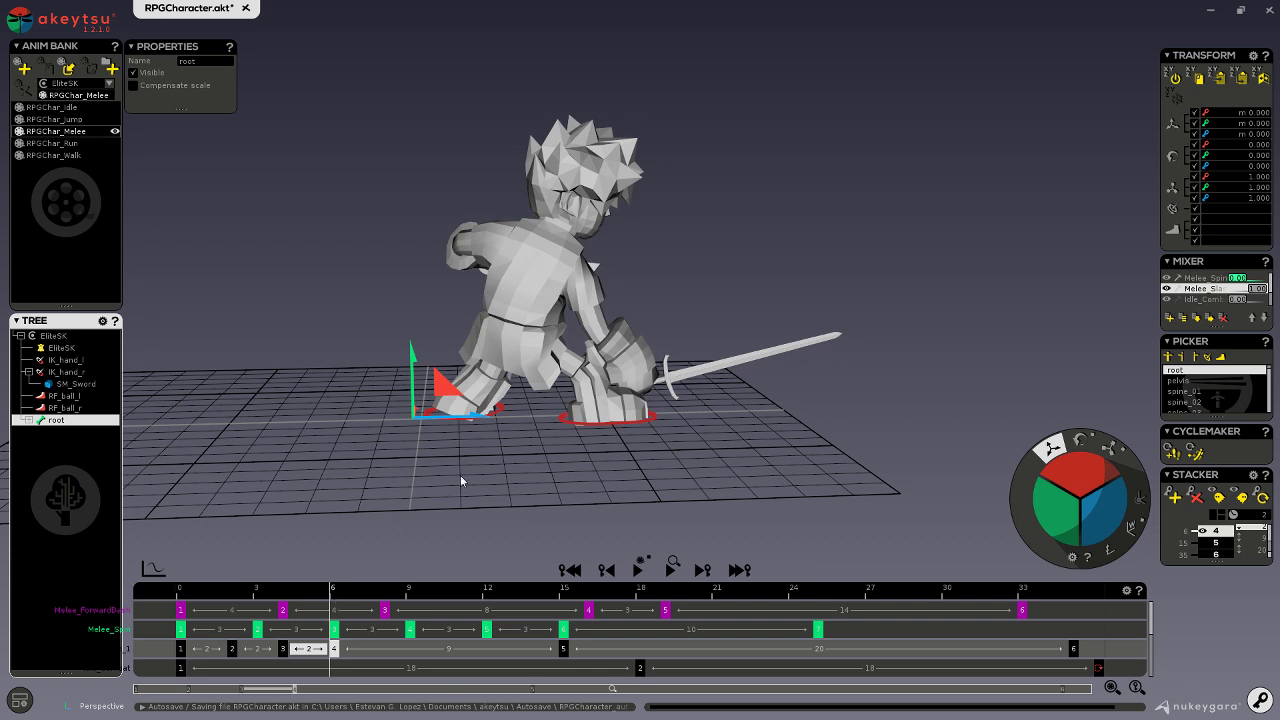
left_click_drag(482, 420, 558, 417)
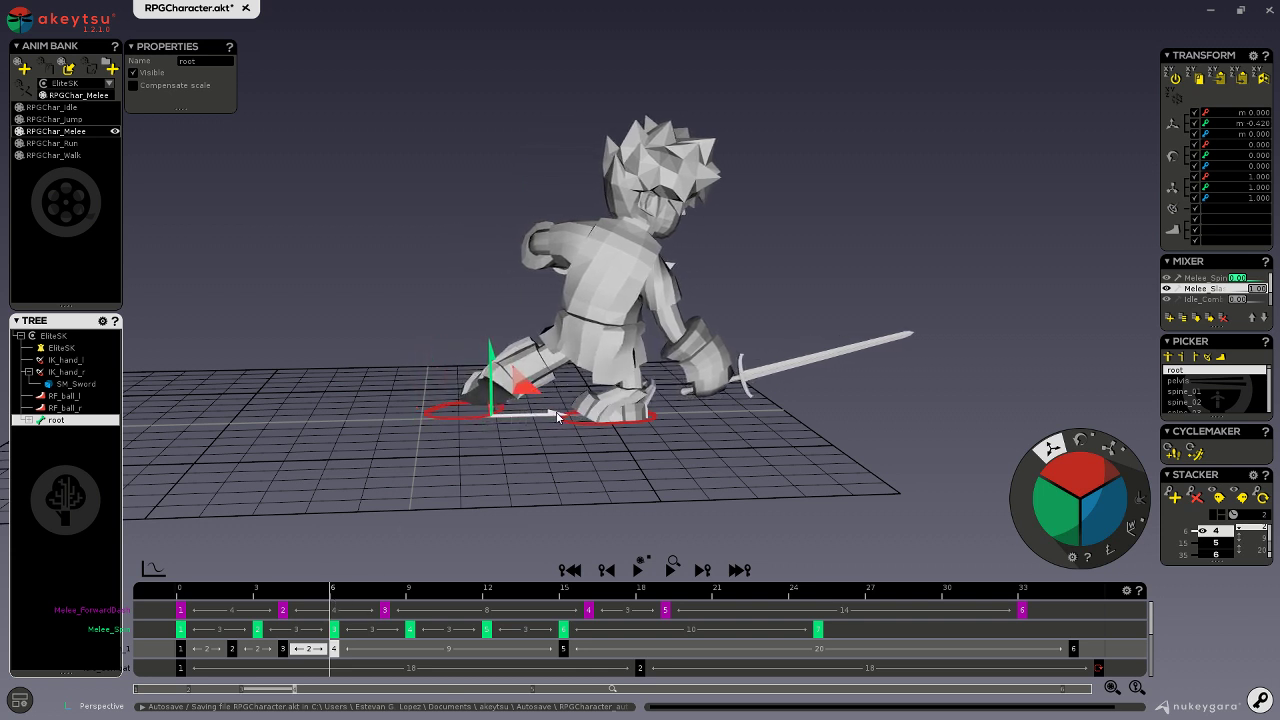
key("ctrl+z")
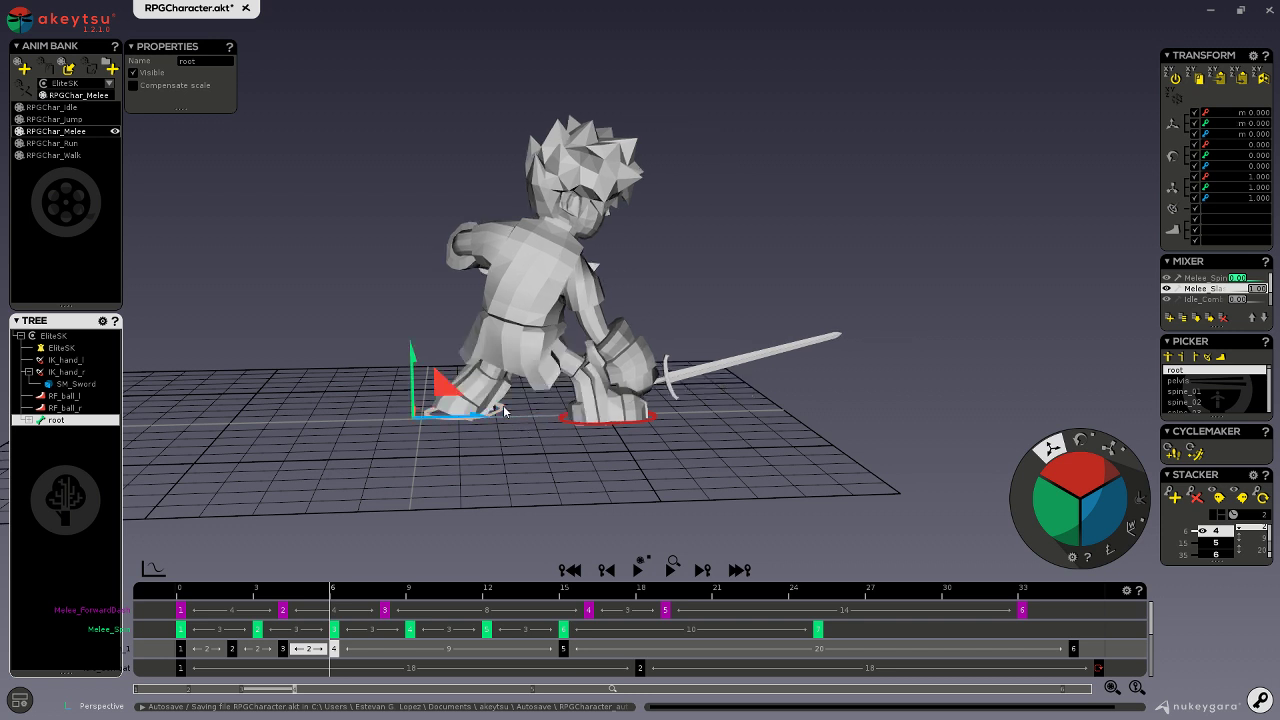
left_click_drag(484, 423, 563, 422)
- At frame 6, shift both foot controls and the pelvis back together, with the right foot at about -0.956 m and the pelvis at about -0.111 m
left_click(579, 405)
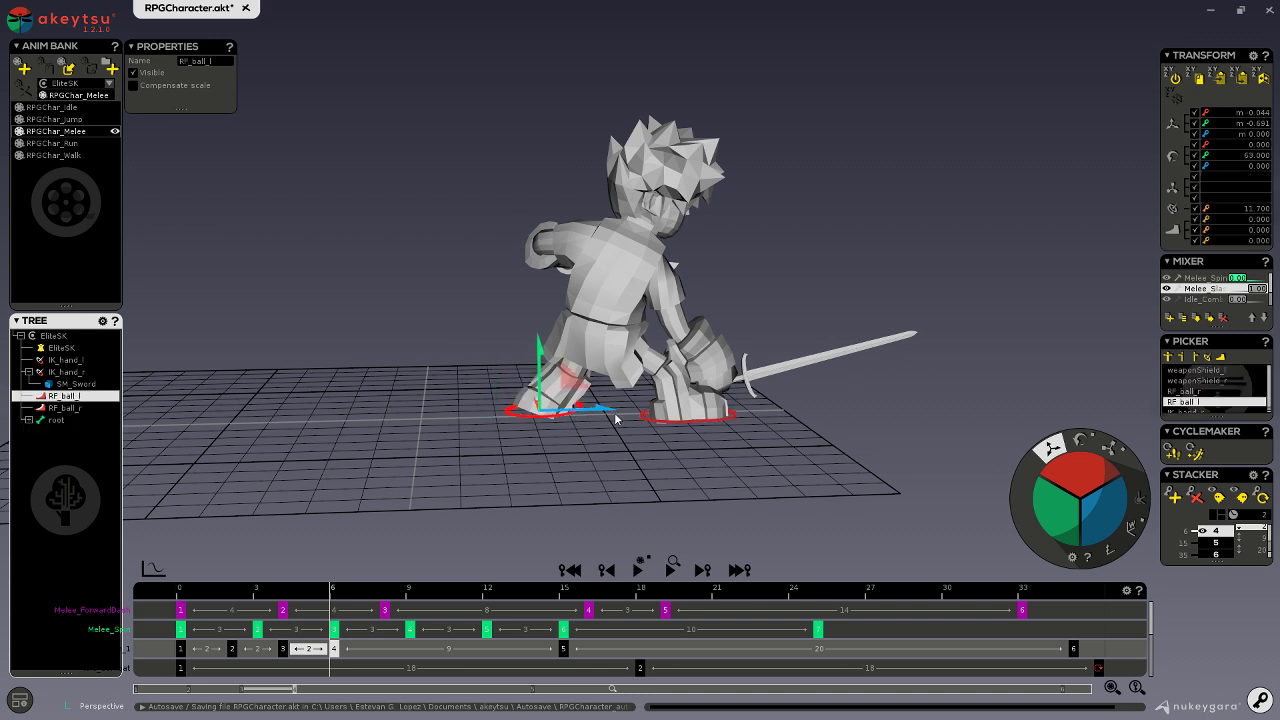
left_click_drag(608, 409, 607, 408)
left_click(645, 416)
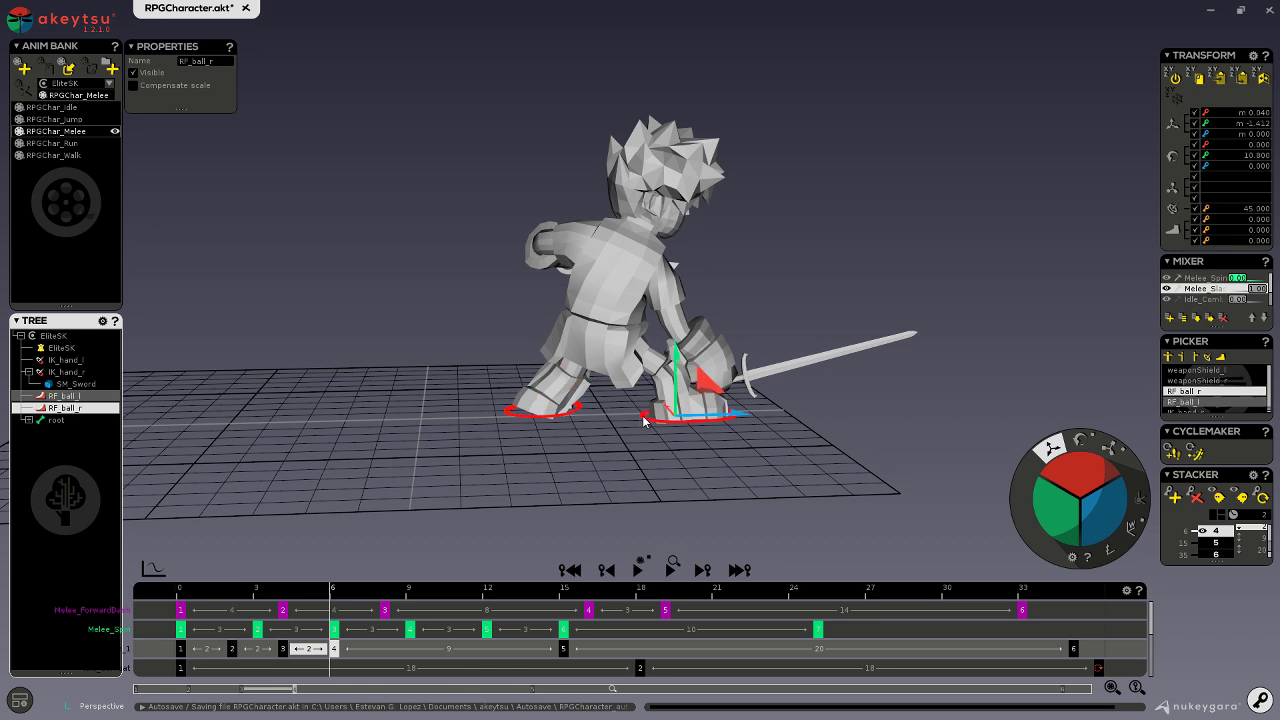
left_click_drag(685, 420, 585, 348)
left_click(597, 339)
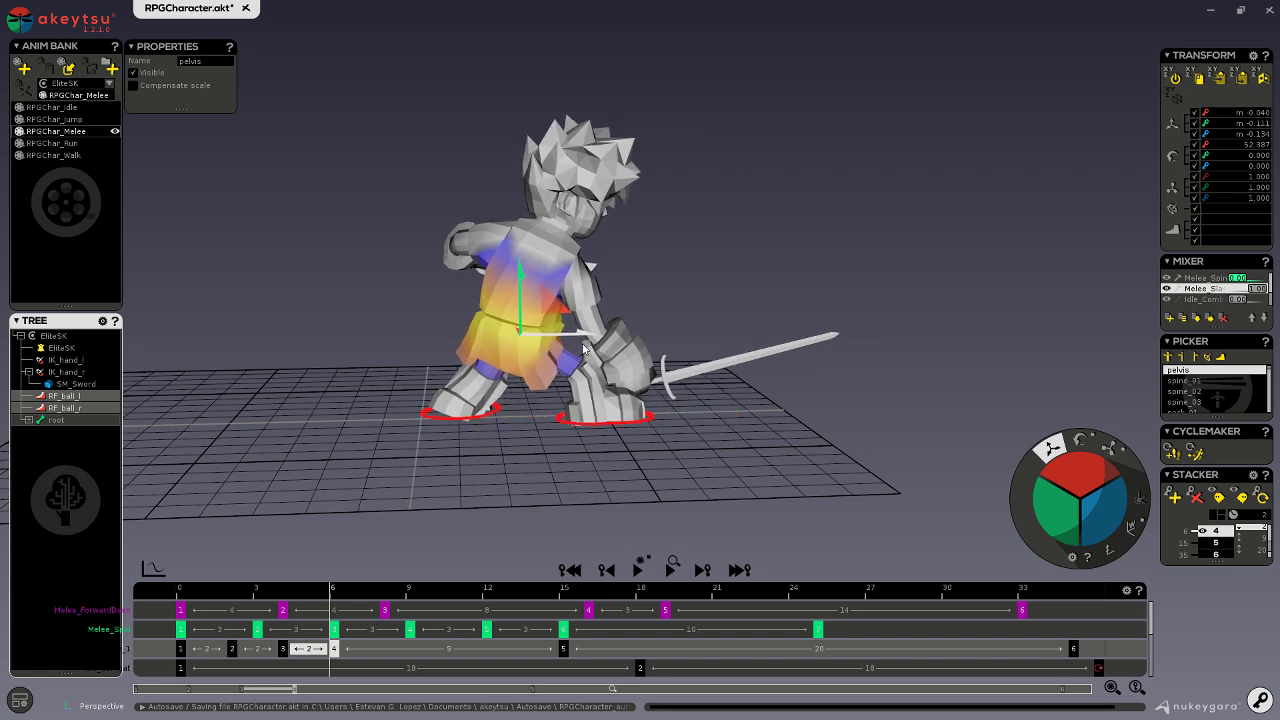
- Turn on the joint display in the viewport and scrub through the frames up to frame 6 to check the root's movement
left_click_drag(300, 593, 230, 586)
left_click(20, 700)
left_click(34, 513)
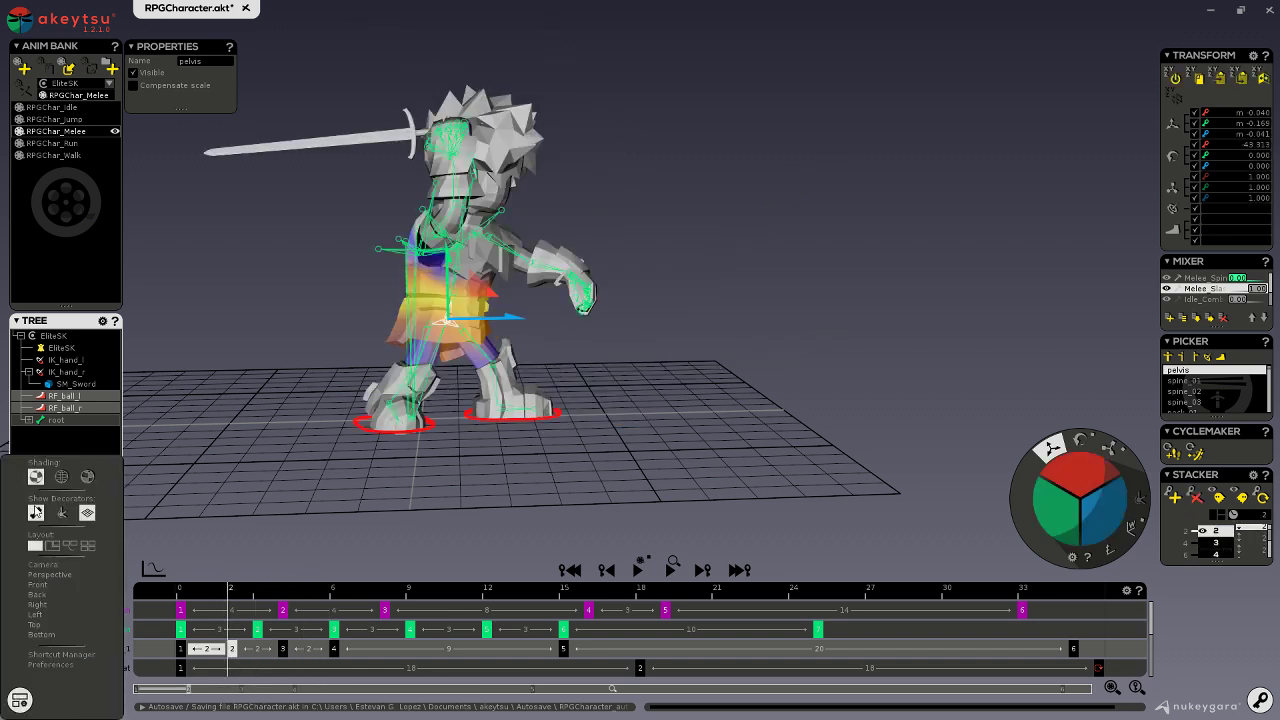
left_click_drag(184, 593, 305, 588)
scroll(443, 432, "up", 3)
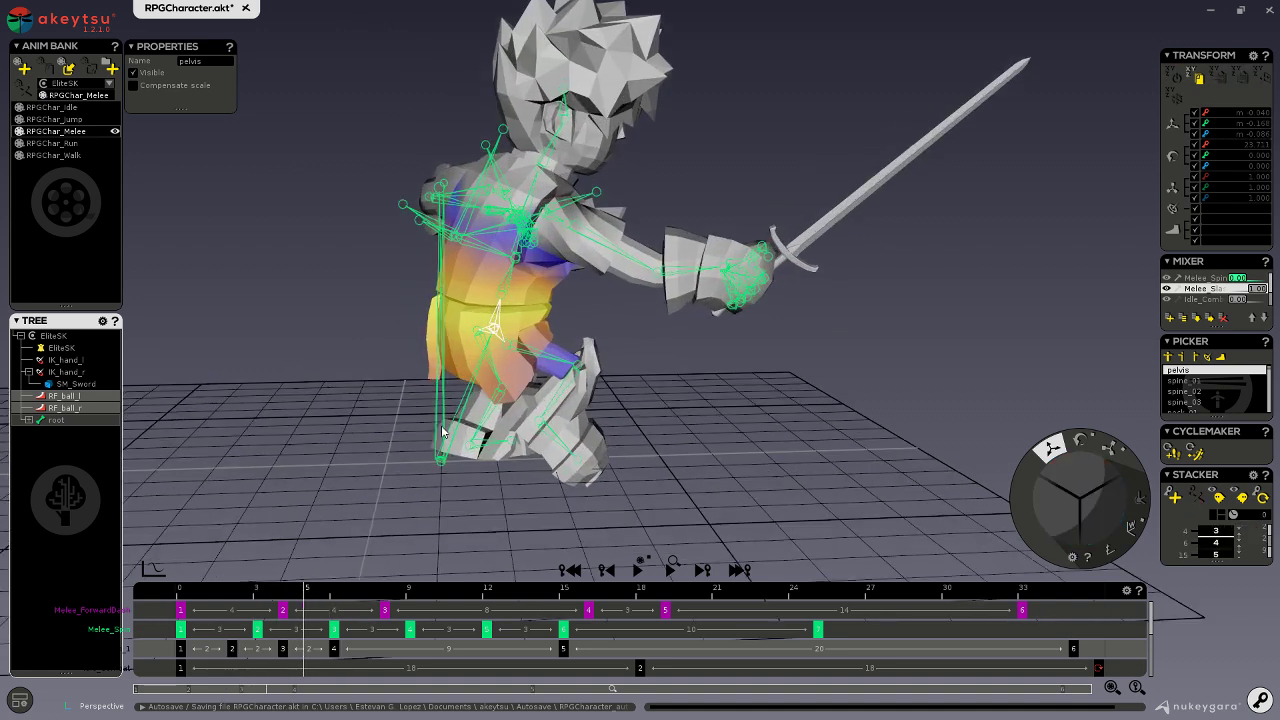
middle_click_drag(523, 503, 521, 359)
scroll(515, 358, "up", 2)
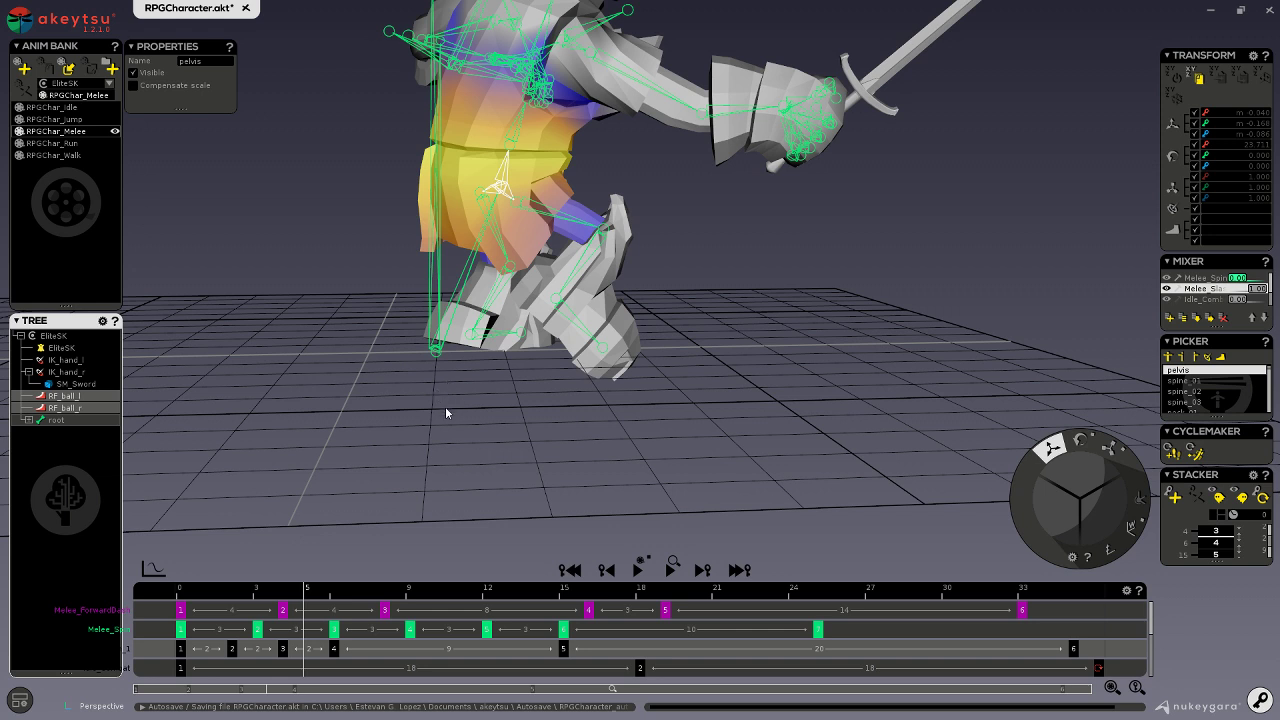
left_click_drag(287, 598, 337, 600)
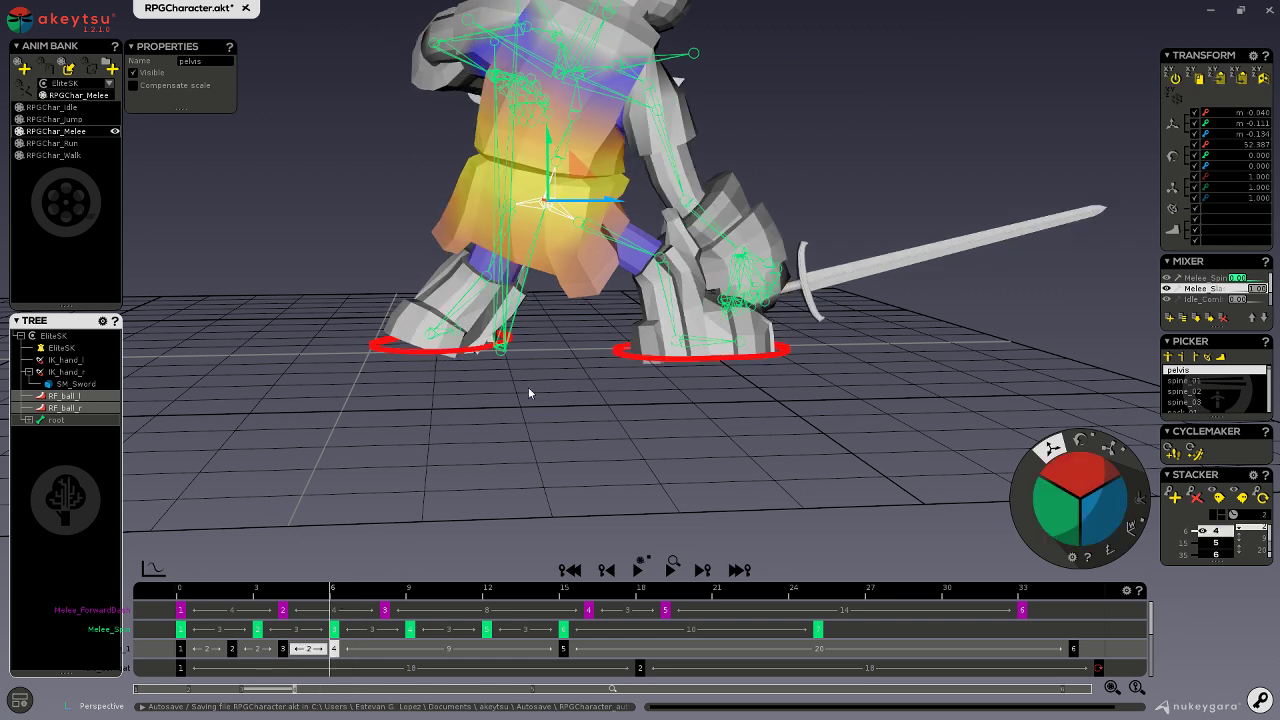
- Move the root joint further forward at frame 6 with the whole character, to about -0.550 m
left_click(500, 352)
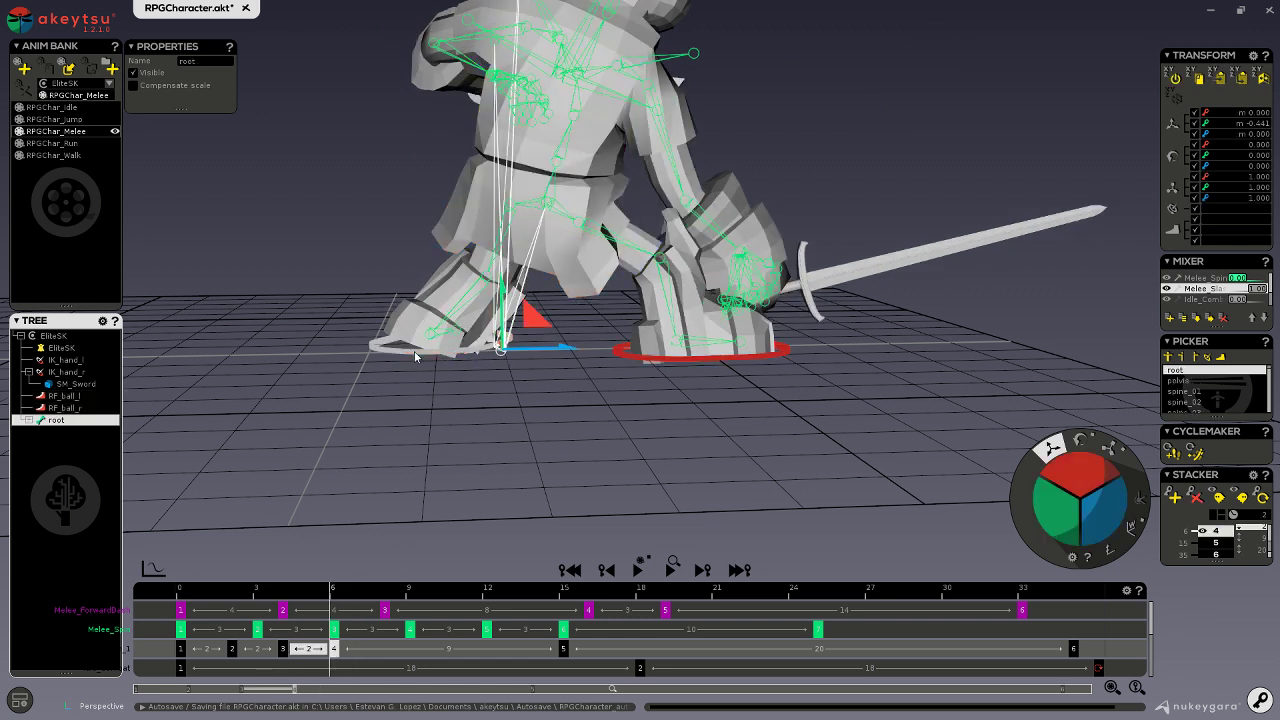
left_click(629, 362)
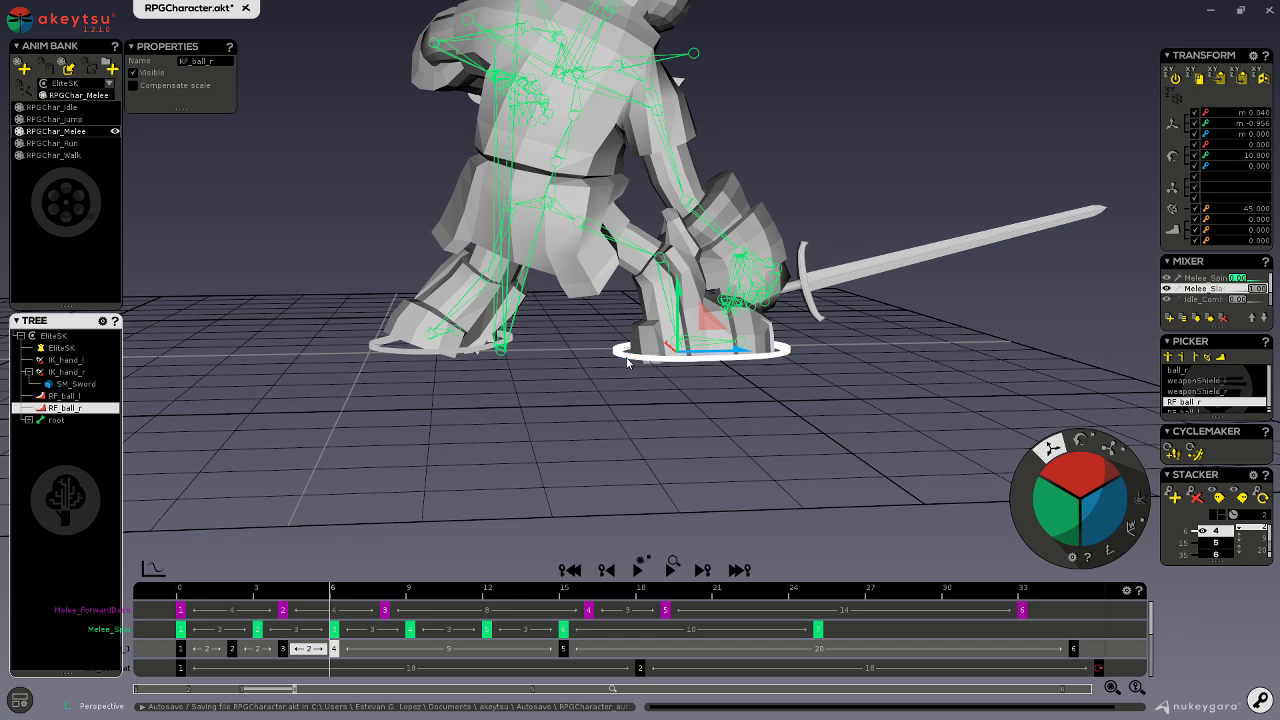
left_click(500, 354)
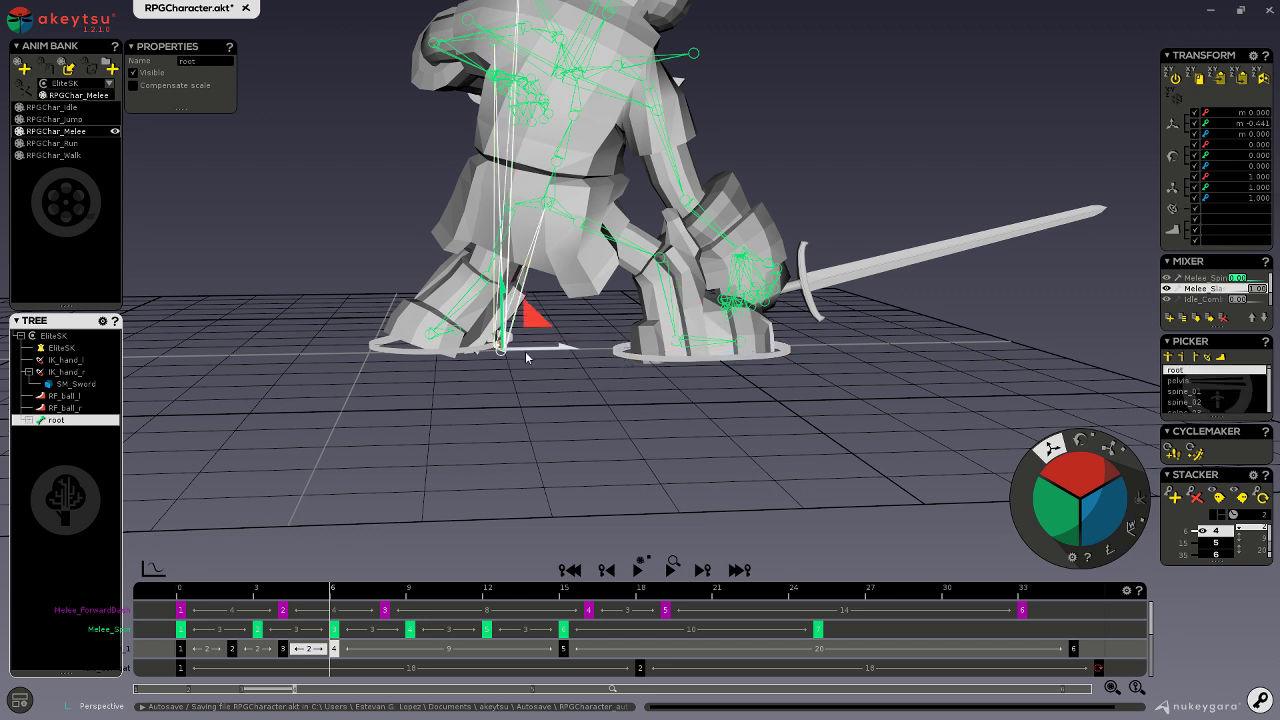
left_click_drag(527, 355, 564, 356)
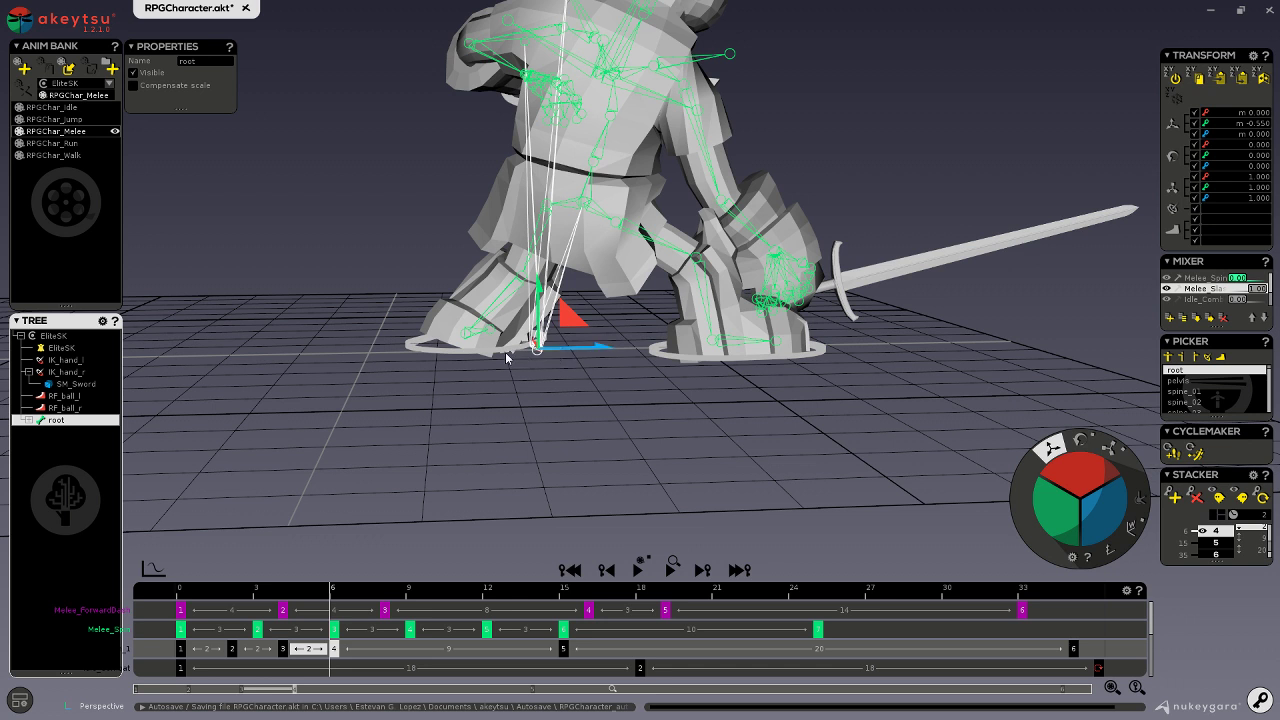
- Shift both foot controls and the pelvis back together at frame 6, with the pelvis at about -0.007 m and the right foot at about -0.961 m
left_click(452, 350)
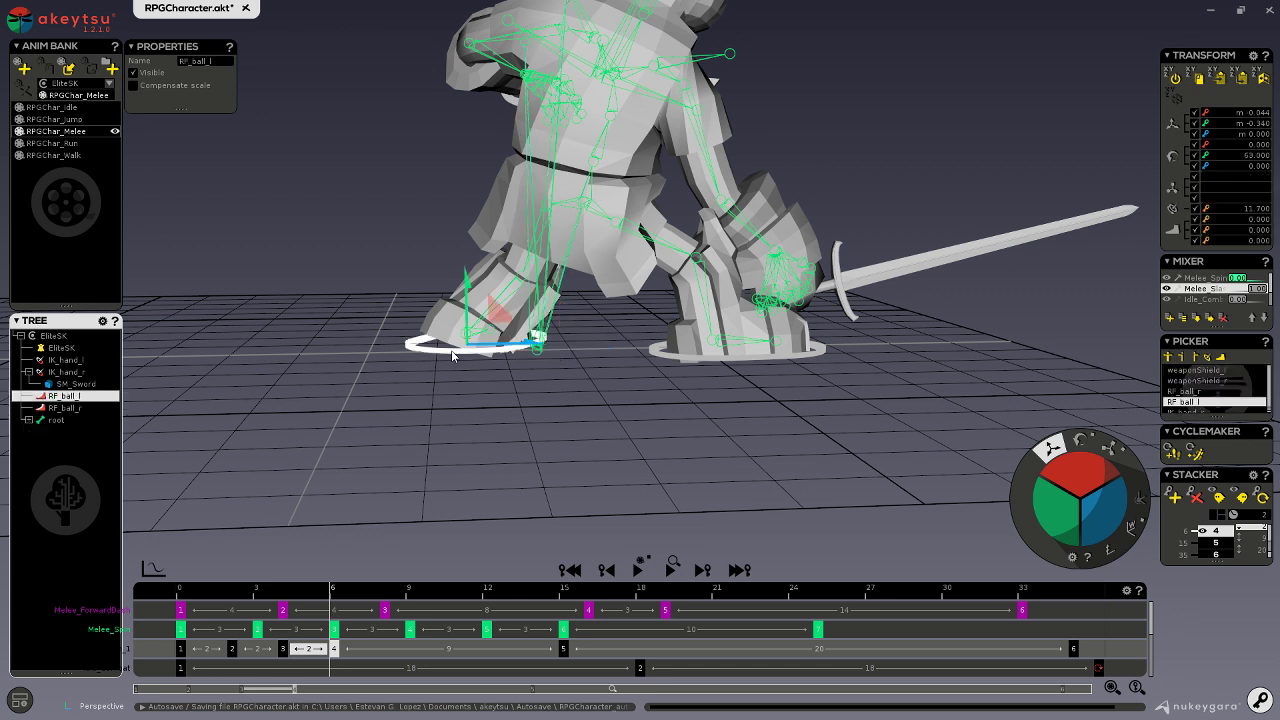
left_click(655, 357)
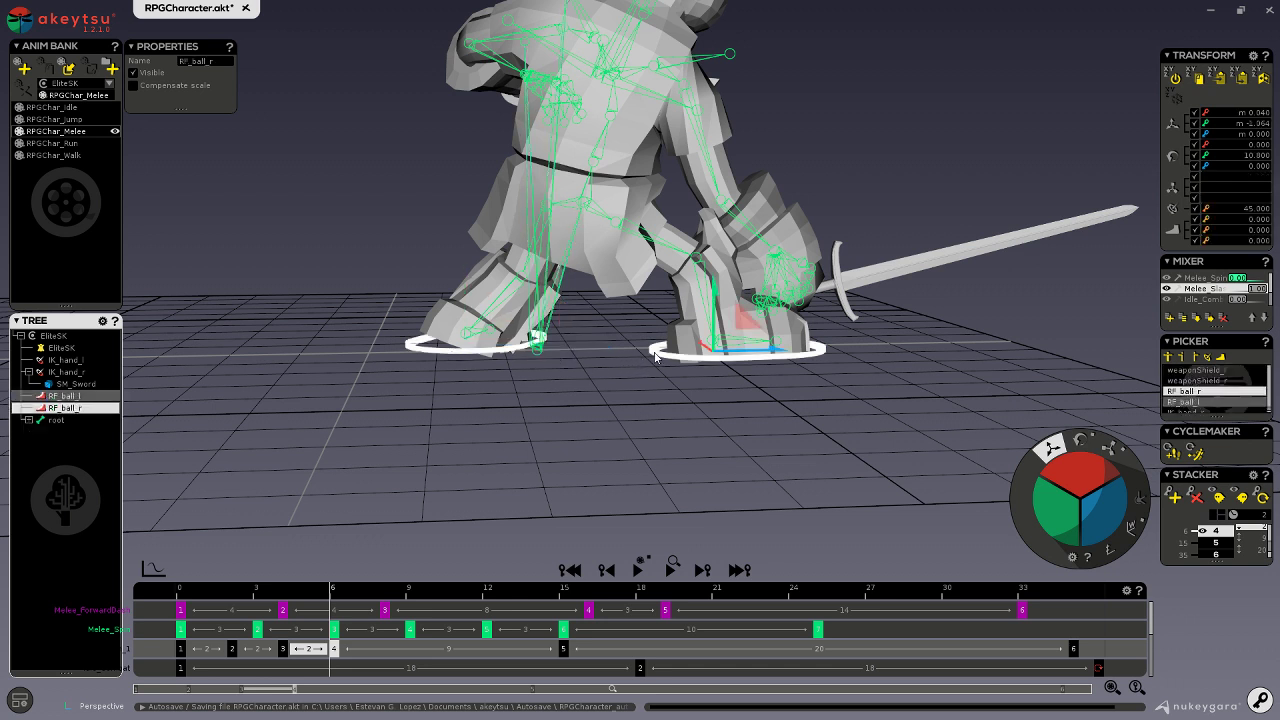
left_click(563, 207)
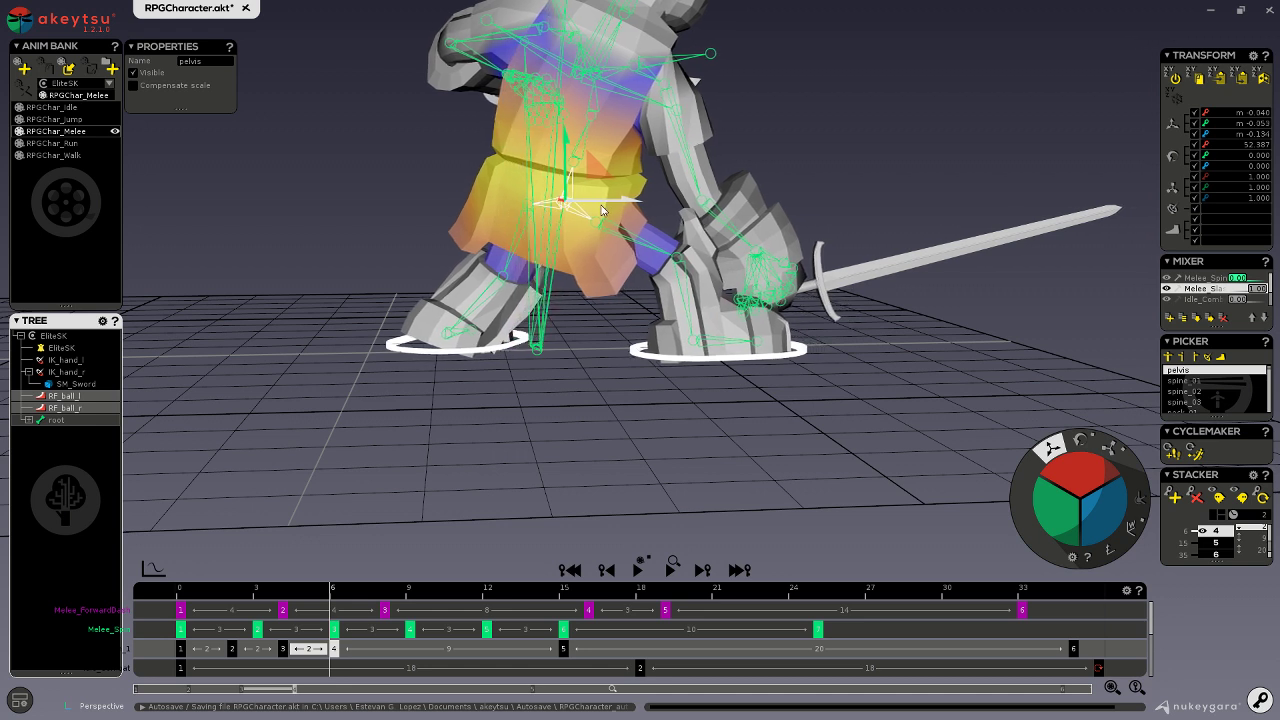
left_click_drag(589, 344, 489, 391, "alt")
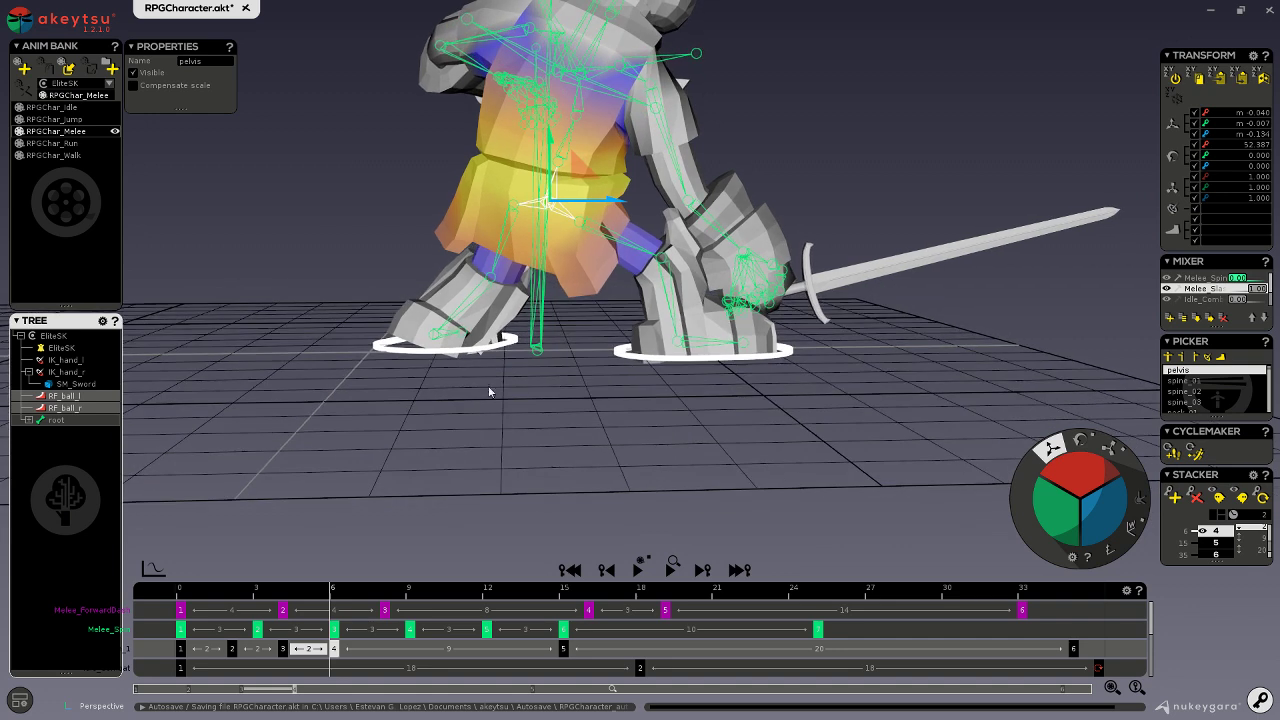
left_click_drag(328, 589, 322, 554)
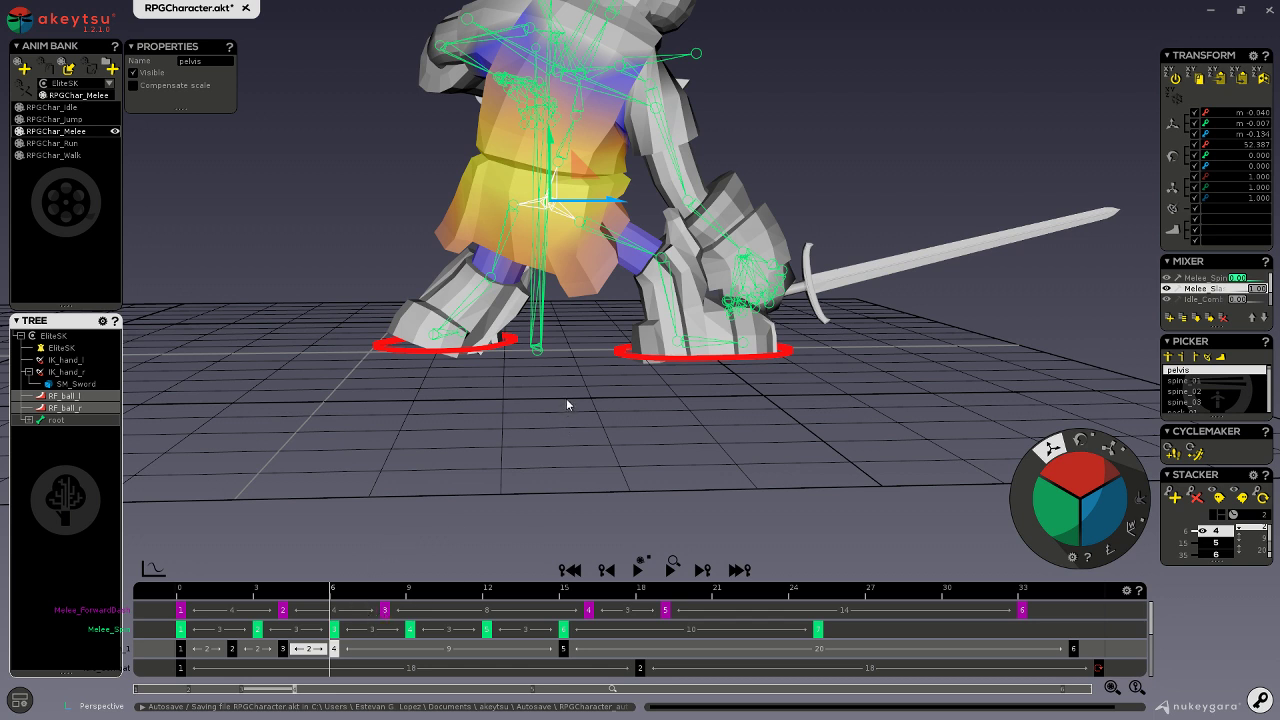
- Show the animation curves of the right foot control RF_ball_r at frame 6
left_click(633, 356)
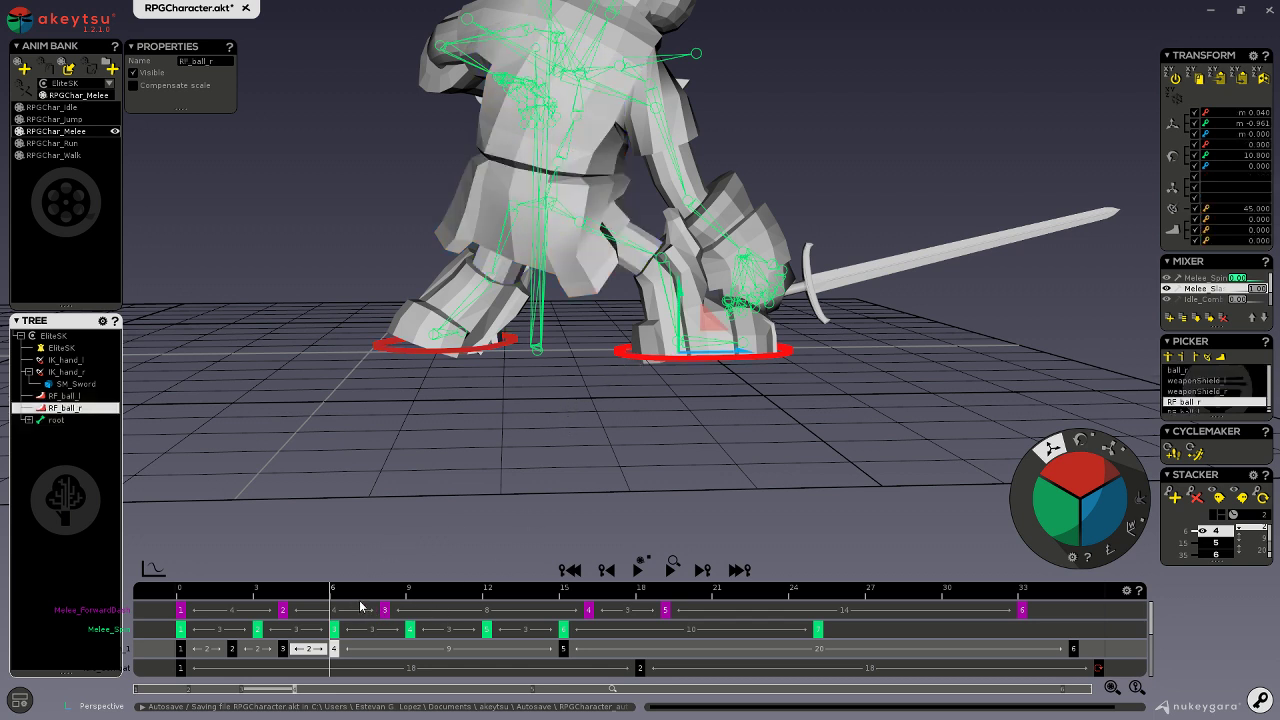
mouse_move(318, 592)
left_mouse_down()
mouse_move(560, 594)
mouse_move(340, 598)
left_mouse_up()
left_click(154, 569)
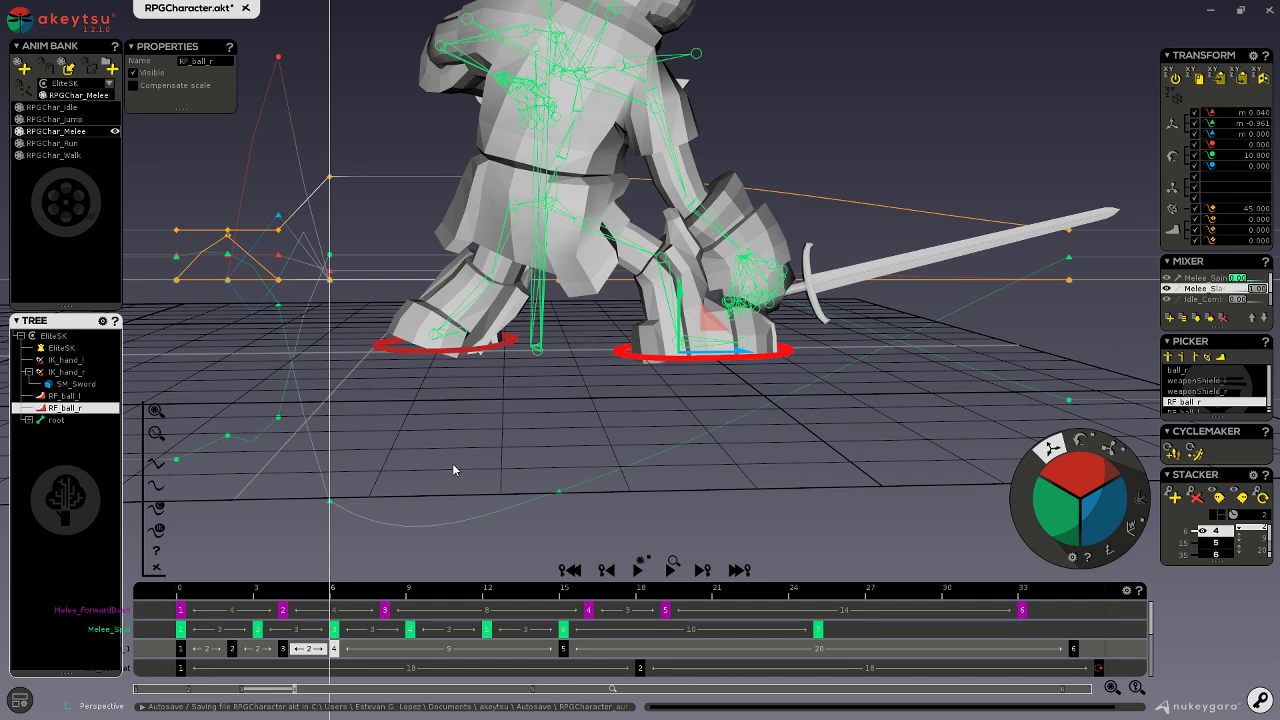
middle_click_drag(555, 404, 481, 403)
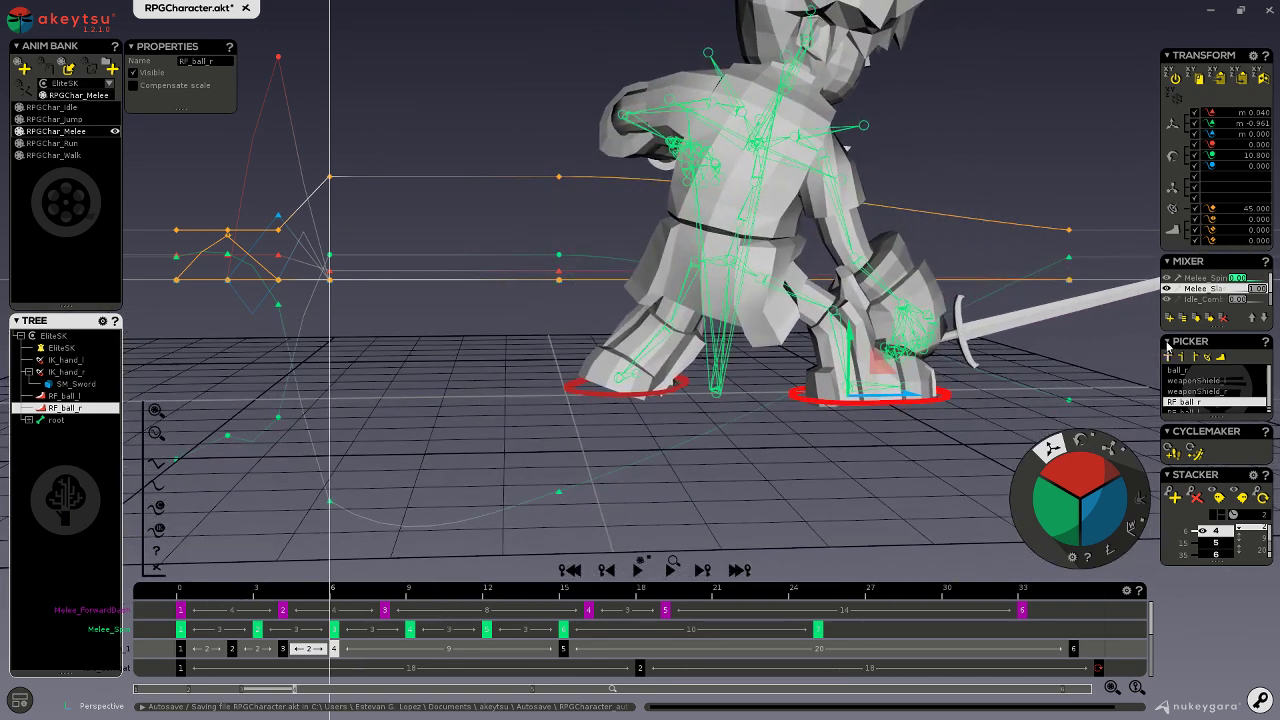
- Hide the right foot control's rotation and remaining foot curves, keeping only the translation curves, and go to frame 5
left_click(1211, 144)
left_click(1211, 155)
left_click(1211, 165)
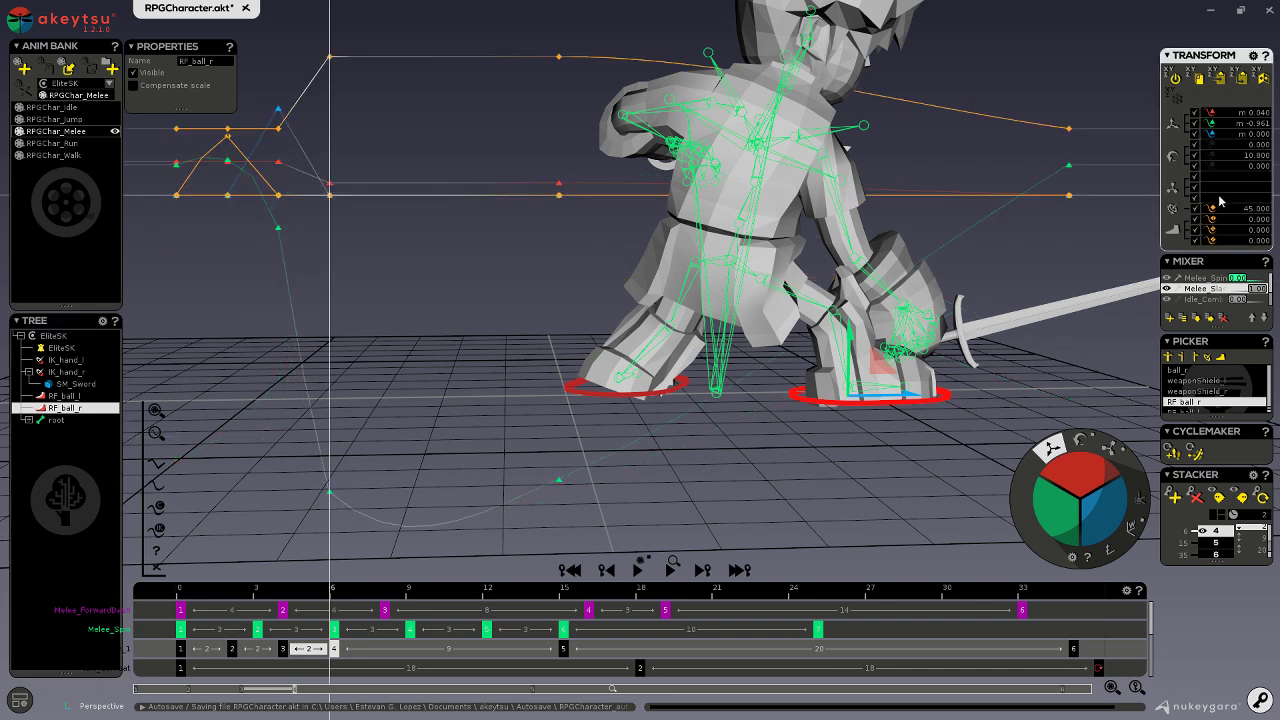
left_click(1212, 209)
left_click(1211, 220)
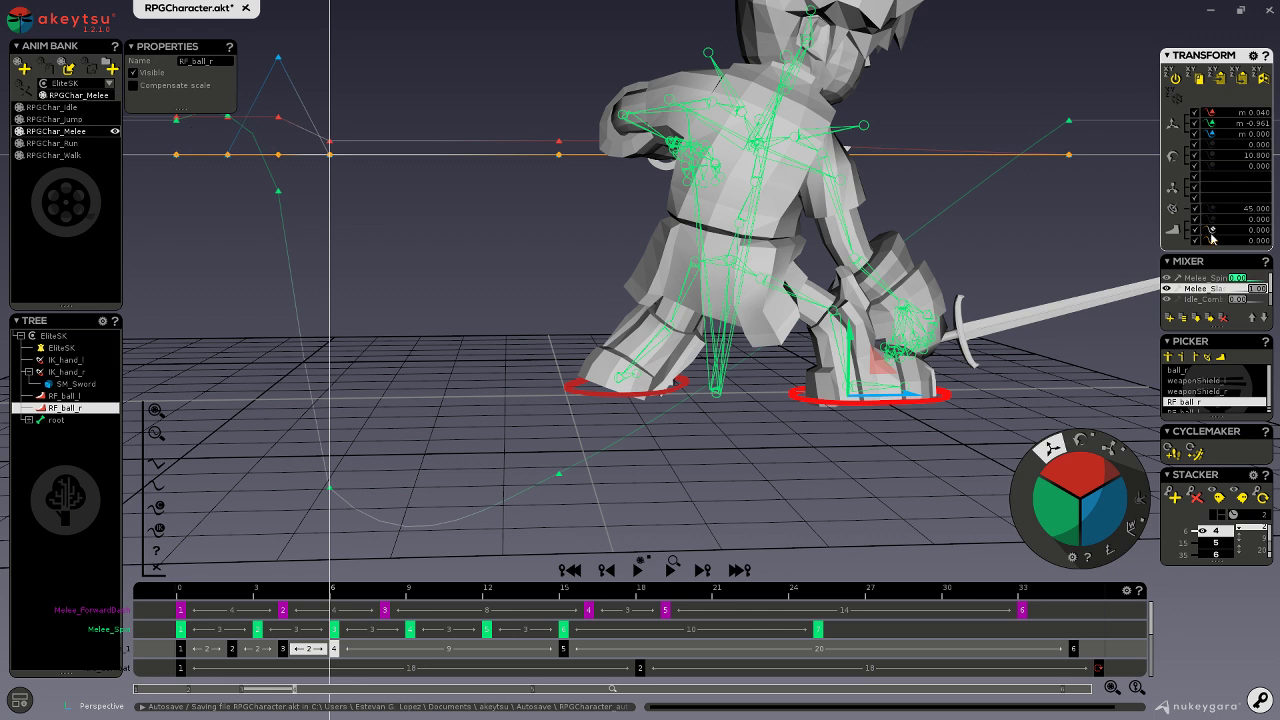
left_click(1211, 231)
left_click(1211, 241)
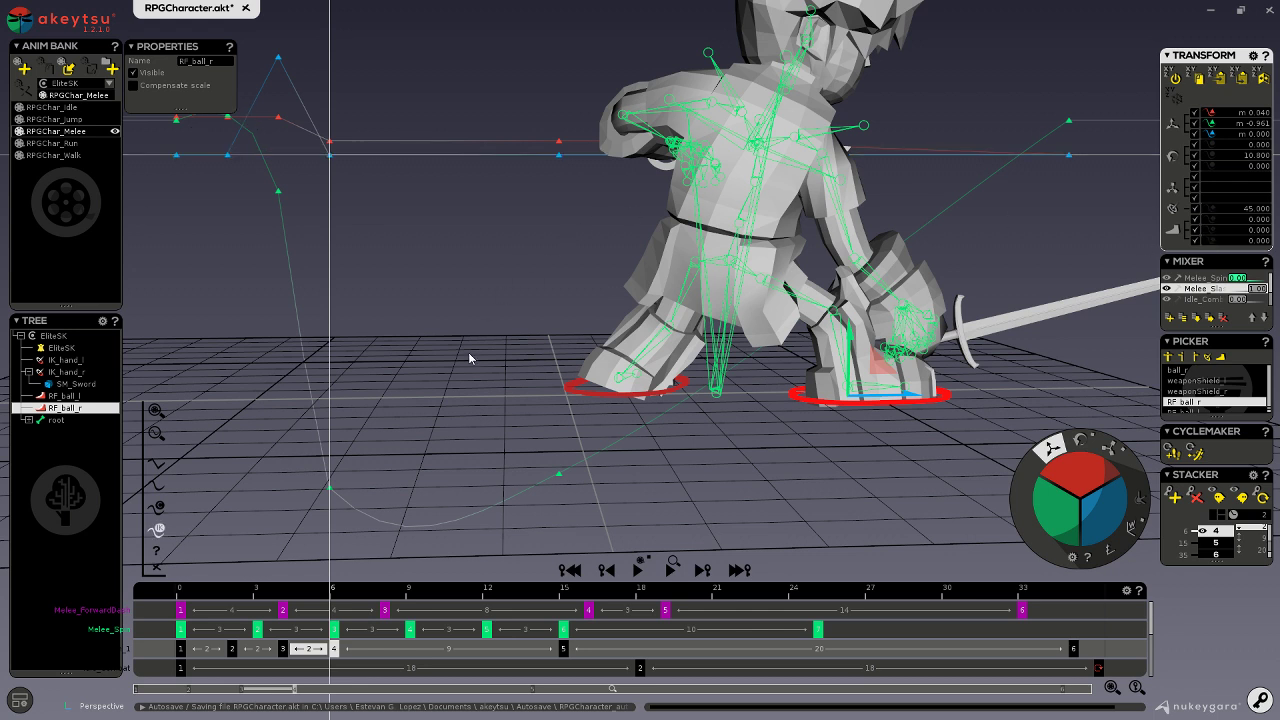
mouse_move(300, 592)
left_mouse_down()
mouse_move(466, 590)
mouse_move(297, 573)
mouse_move(354, 575)
mouse_move(318, 576)
left_mouse_up()
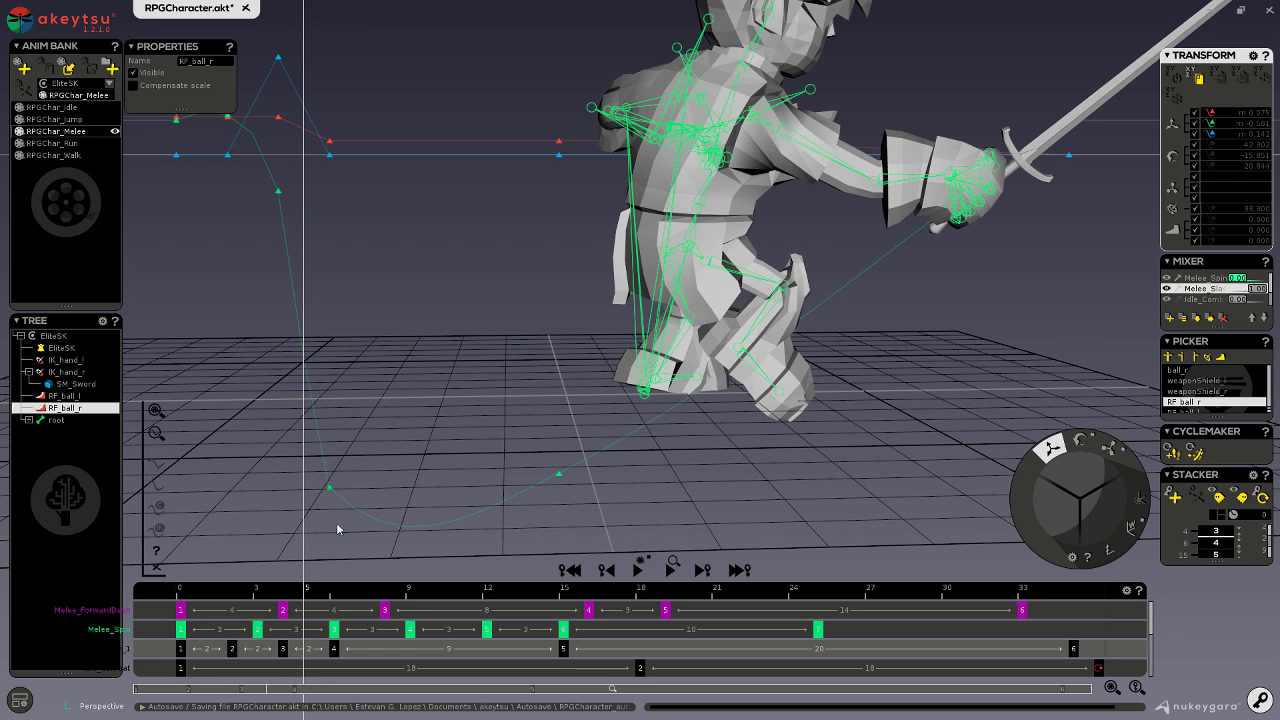
- Adjust the right foot control's forward translation key at frame 6 to about -0.870 m on its curve
left_click(323, 592)
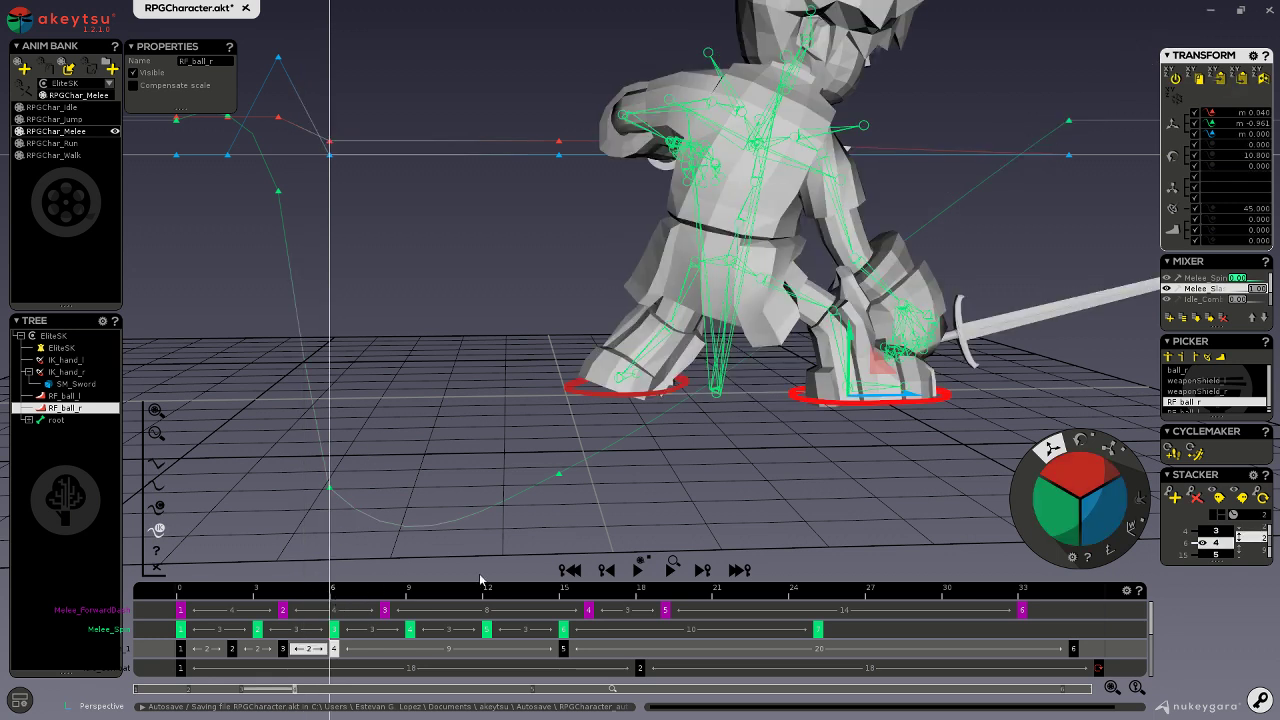
right_click_drag(730, 505, 723, 491)
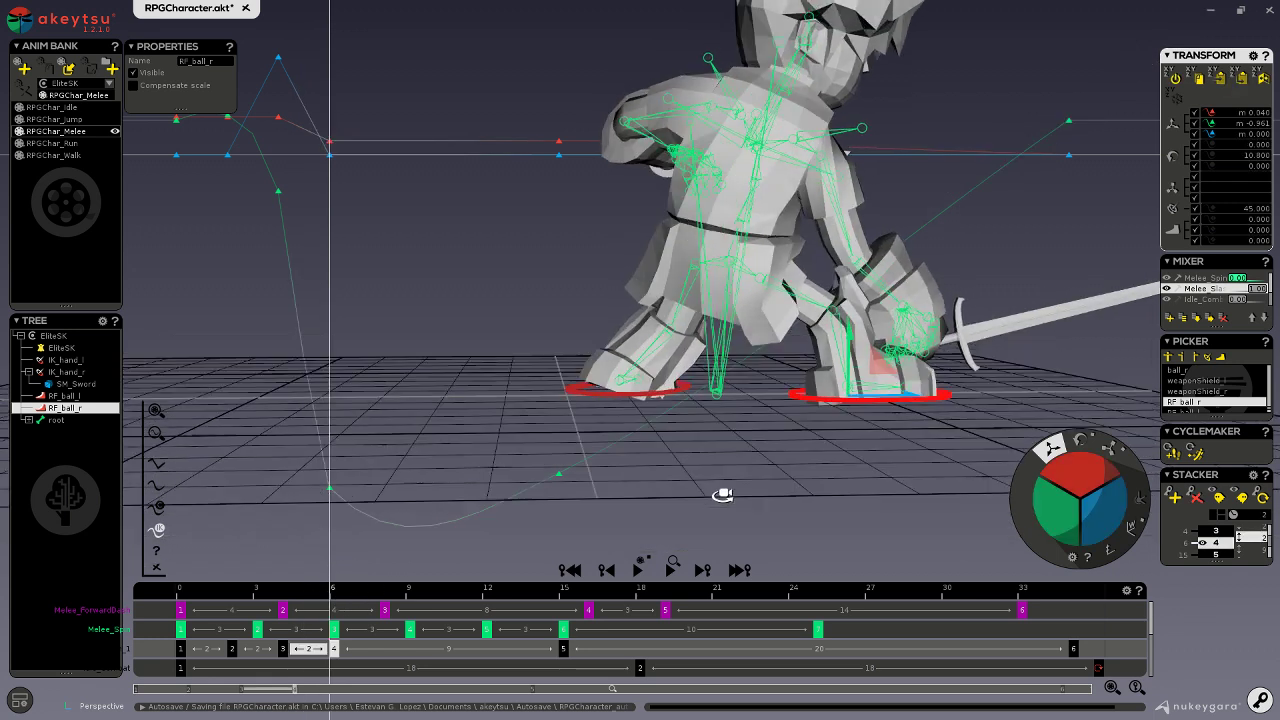
left_click(331, 492)
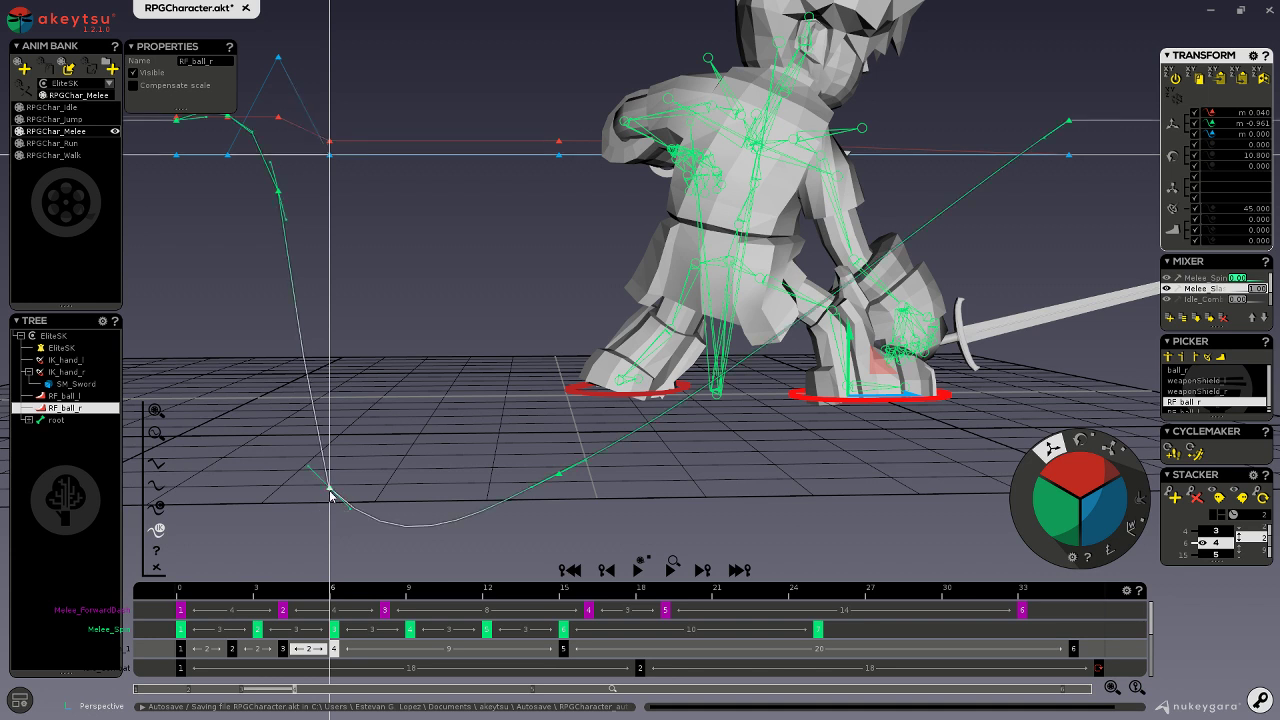
left_click_drag(331, 492, 335, 464)
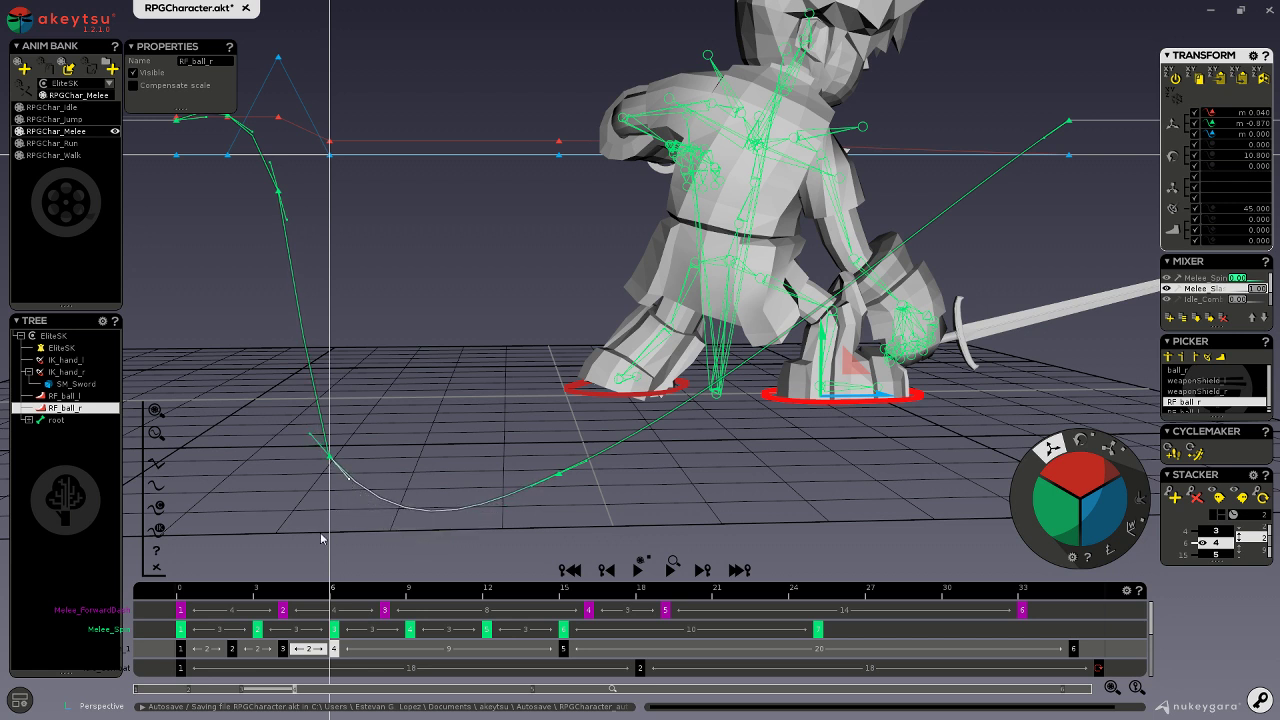
left_click_drag(292, 588, 144, 592)
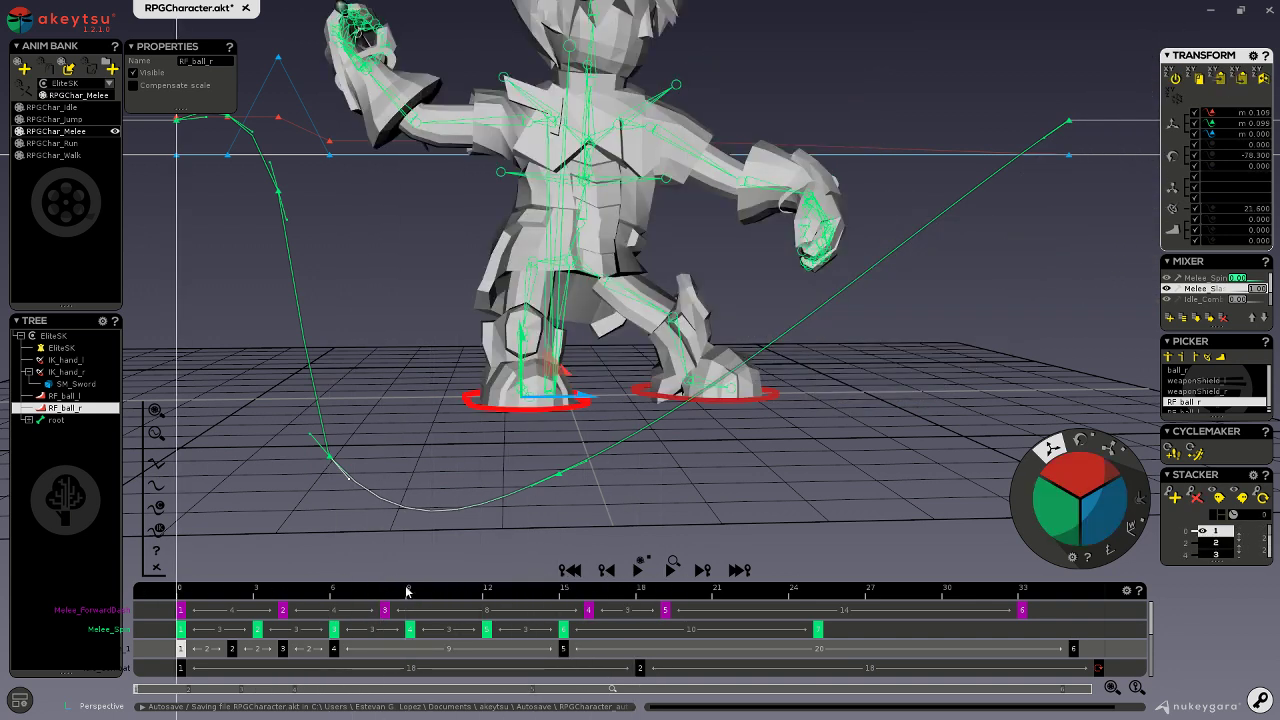
- Flatten the tangent of the right foot's forward translation key at frame 6 to make the curve's dip after it shallower
left_click_drag(407, 592, 454, 601)
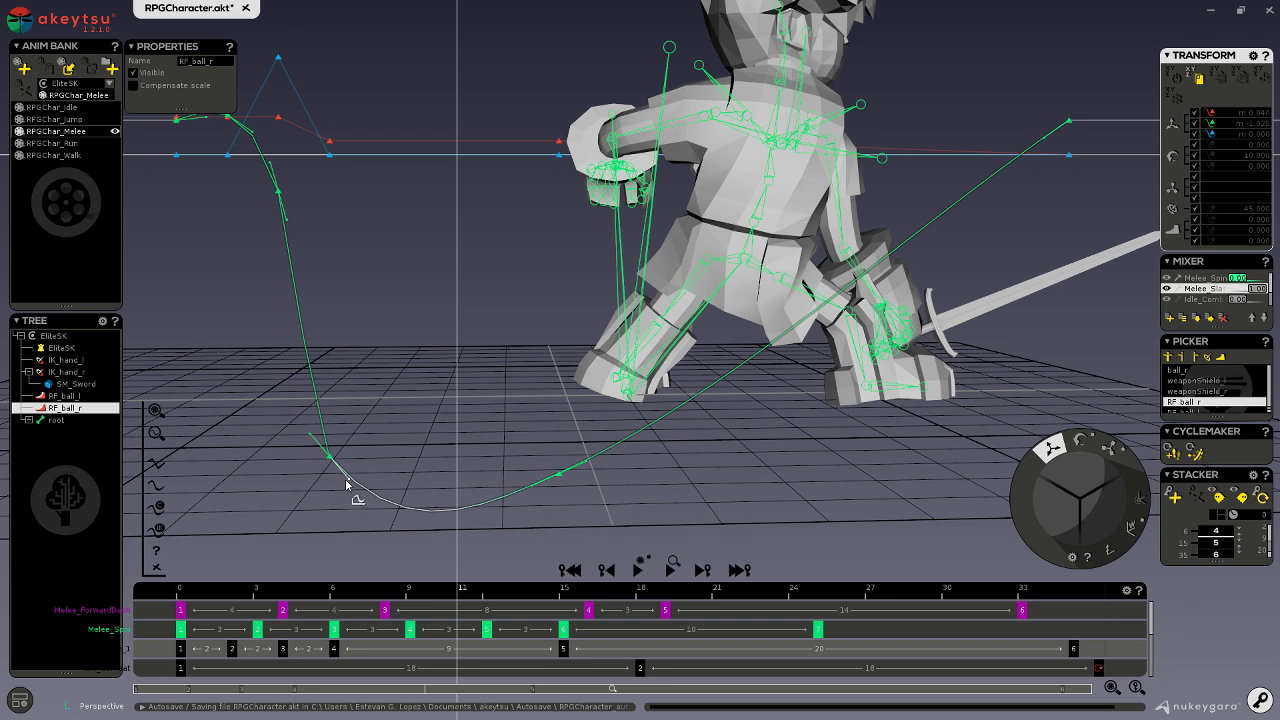
mouse_move(349, 486)
left_mouse_down()
mouse_move(366, 489)
mouse_move(365, 471)
left_mouse_up()
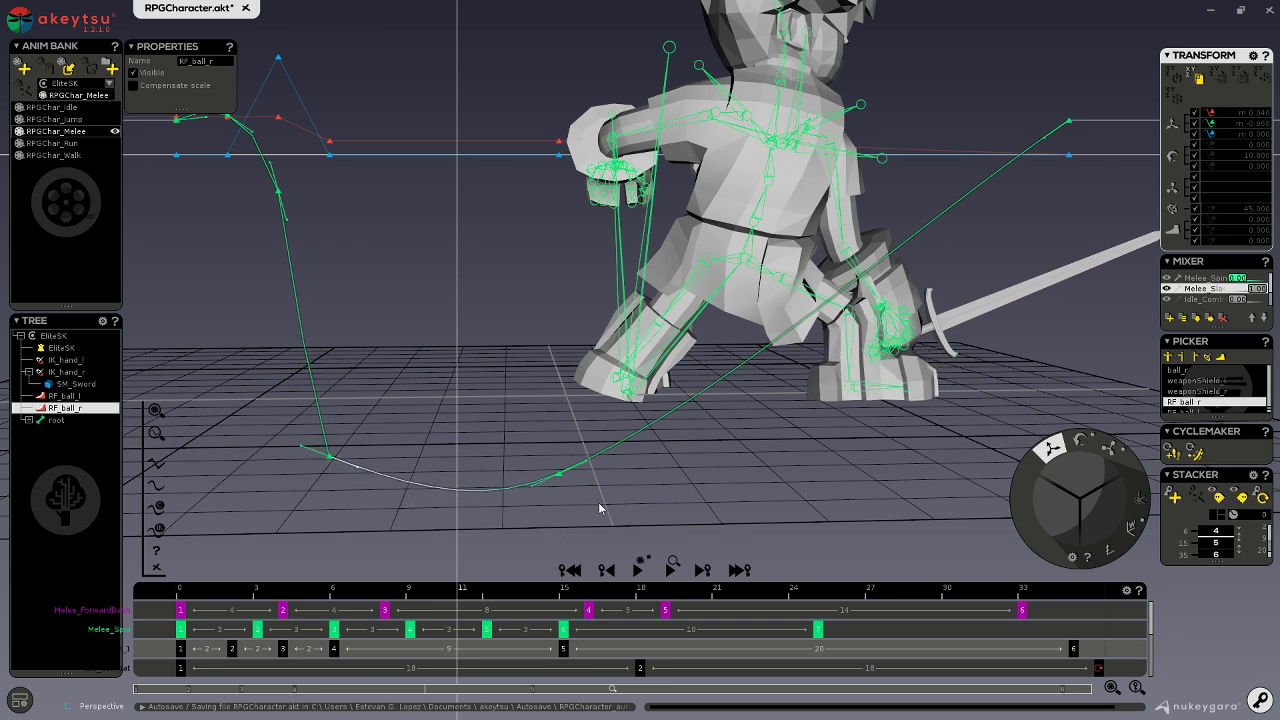
left_click_drag(414, 590, 942, 590)
left_click_drag(1020, 610, 1087, 620)
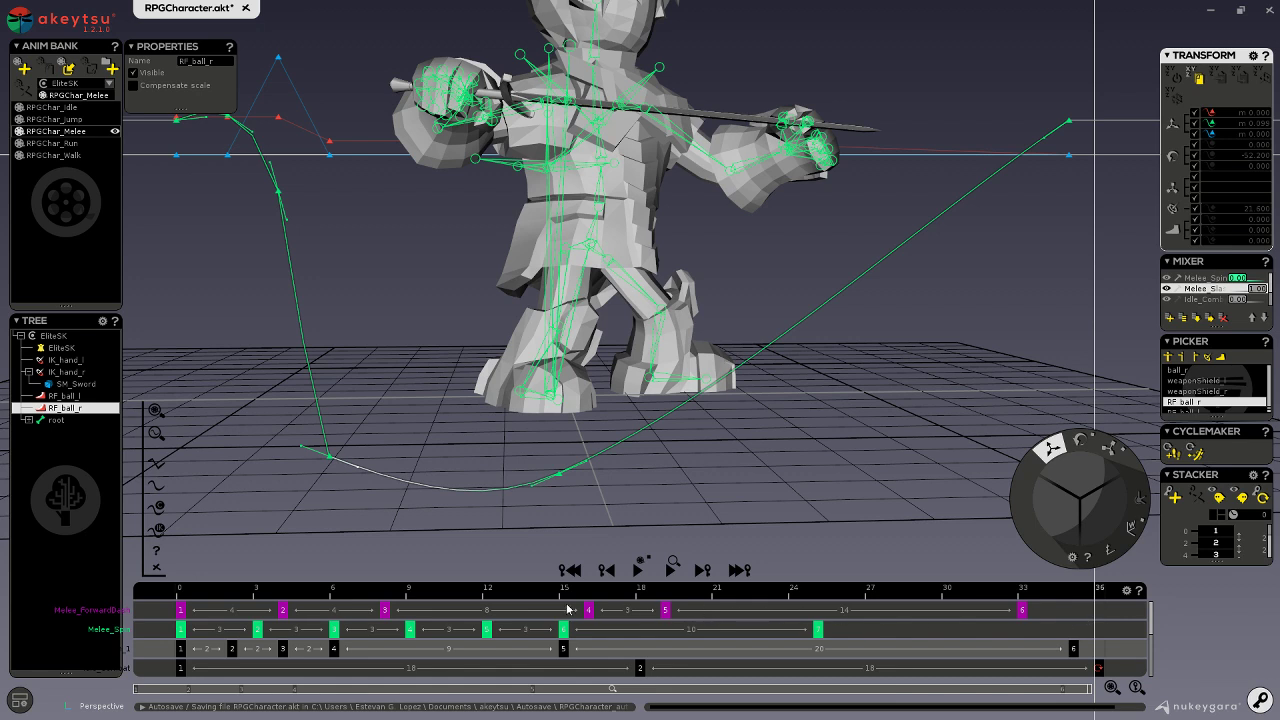
left_click_drag(567, 609, 455, 610)
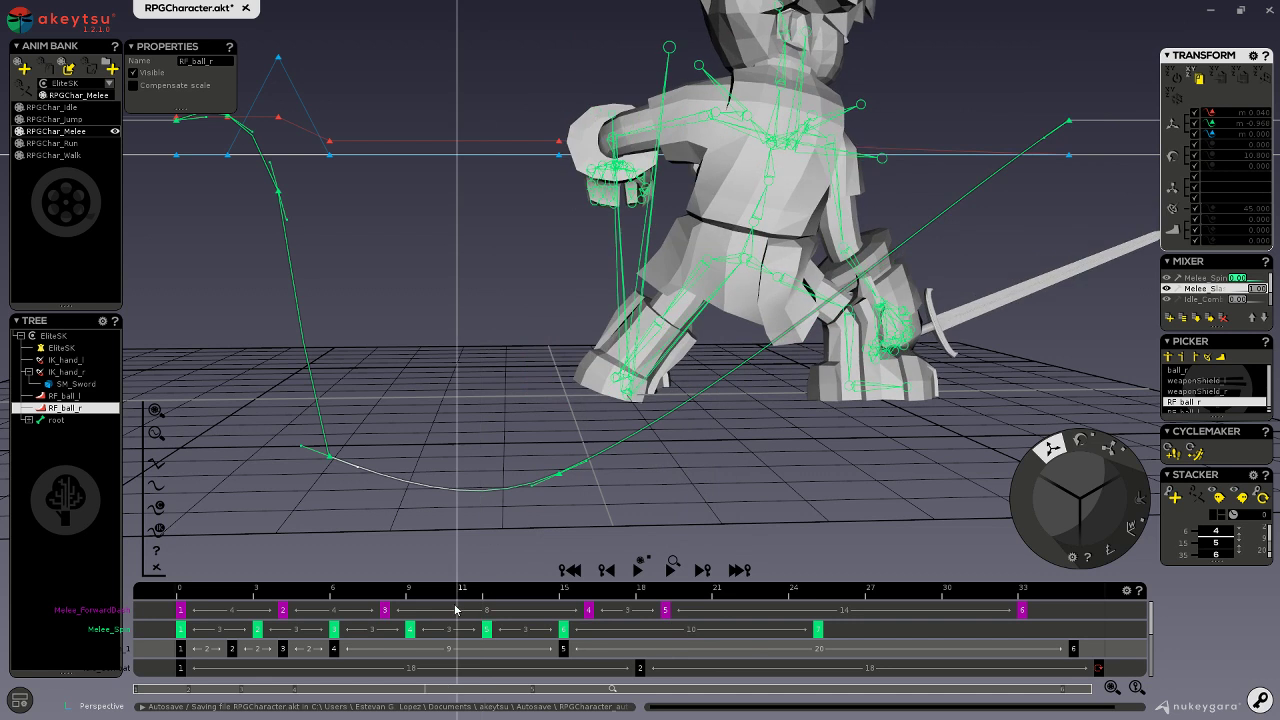
- Raise the incoming tangent at frame 15 slightly and steepen the frame 6 tangent on the right foot's curve, checking the result in playback
left_click(533, 491)
left_click_drag(533, 491, 533, 485)
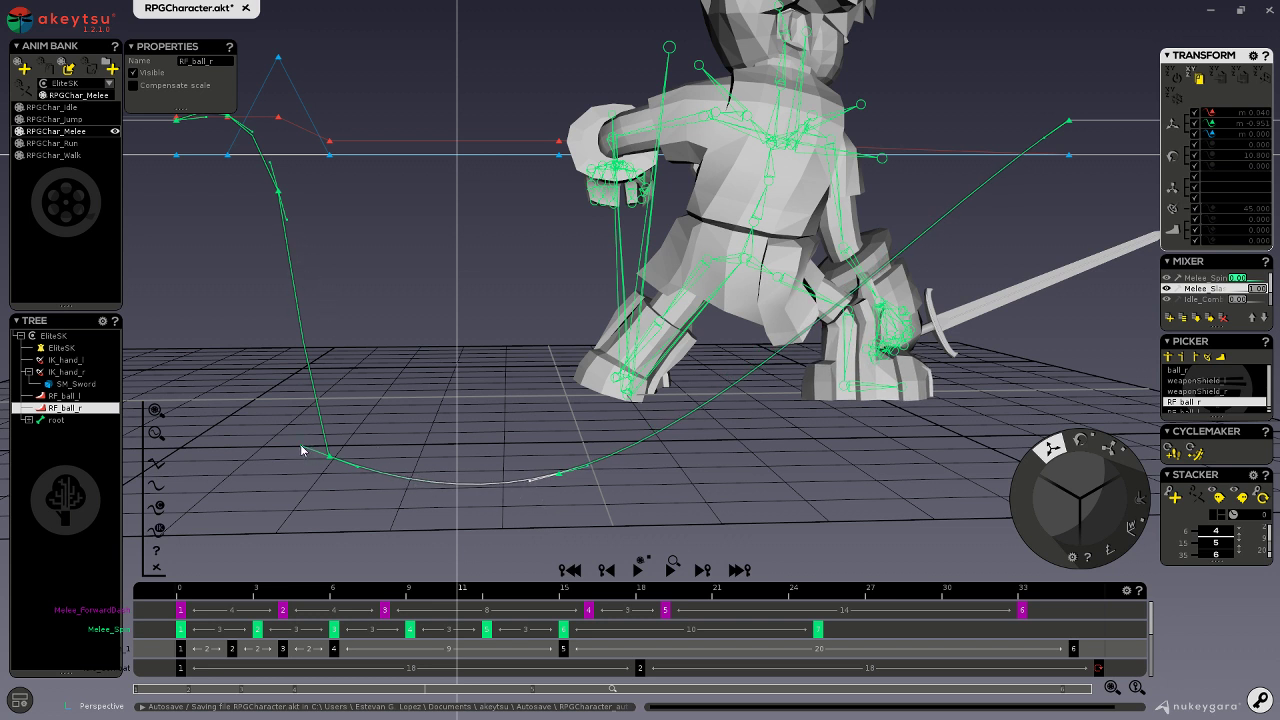
left_click_drag(300, 444, 314, 451)
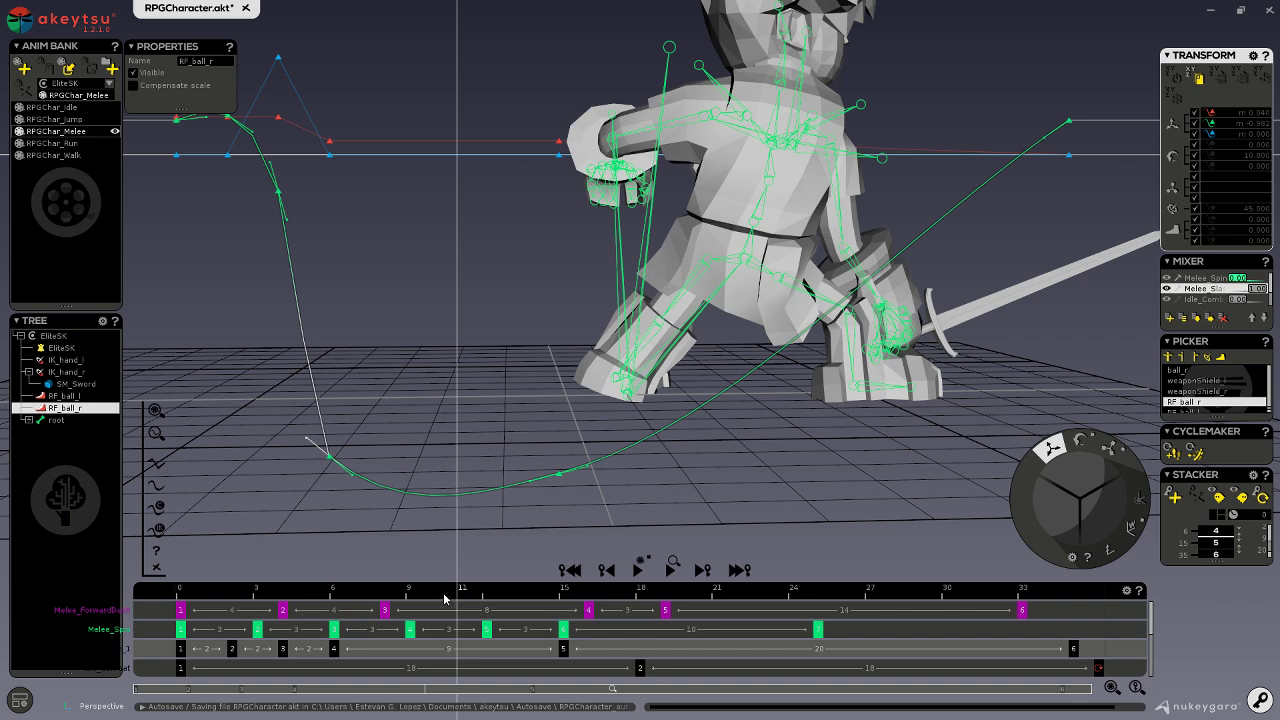
left_click_drag(445, 598, 1051, 614)
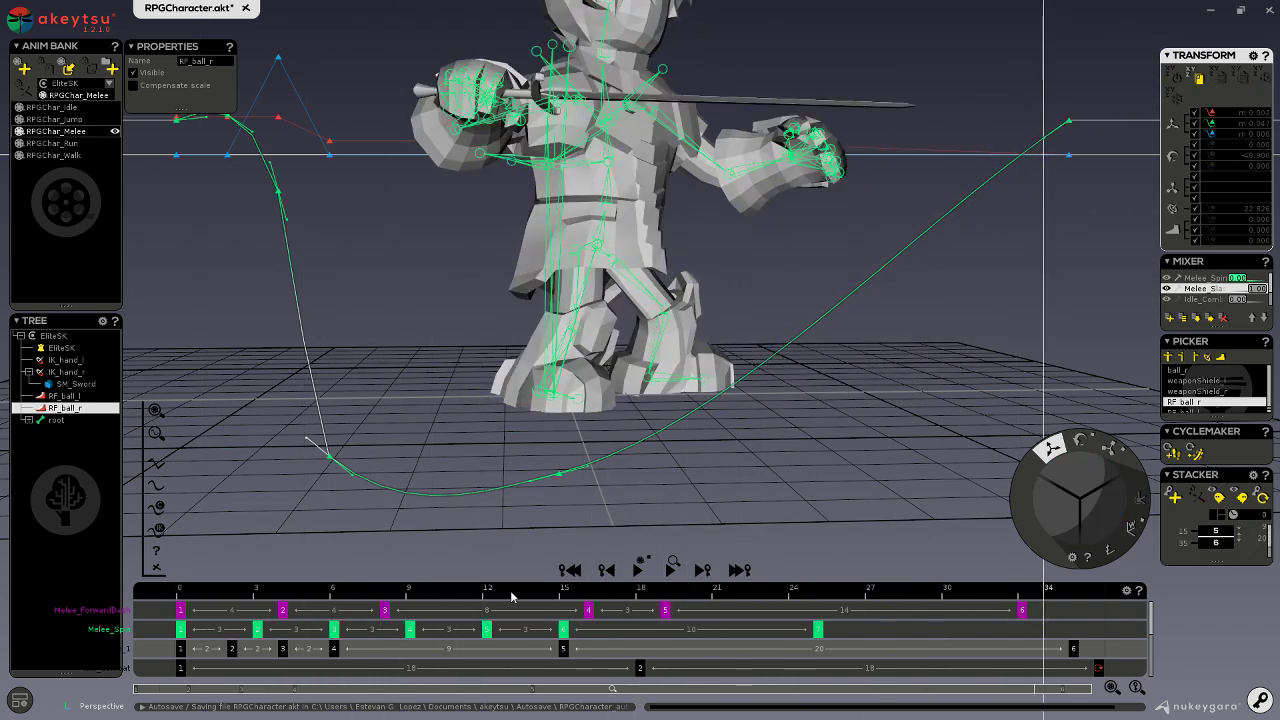
left_click(155, 582)
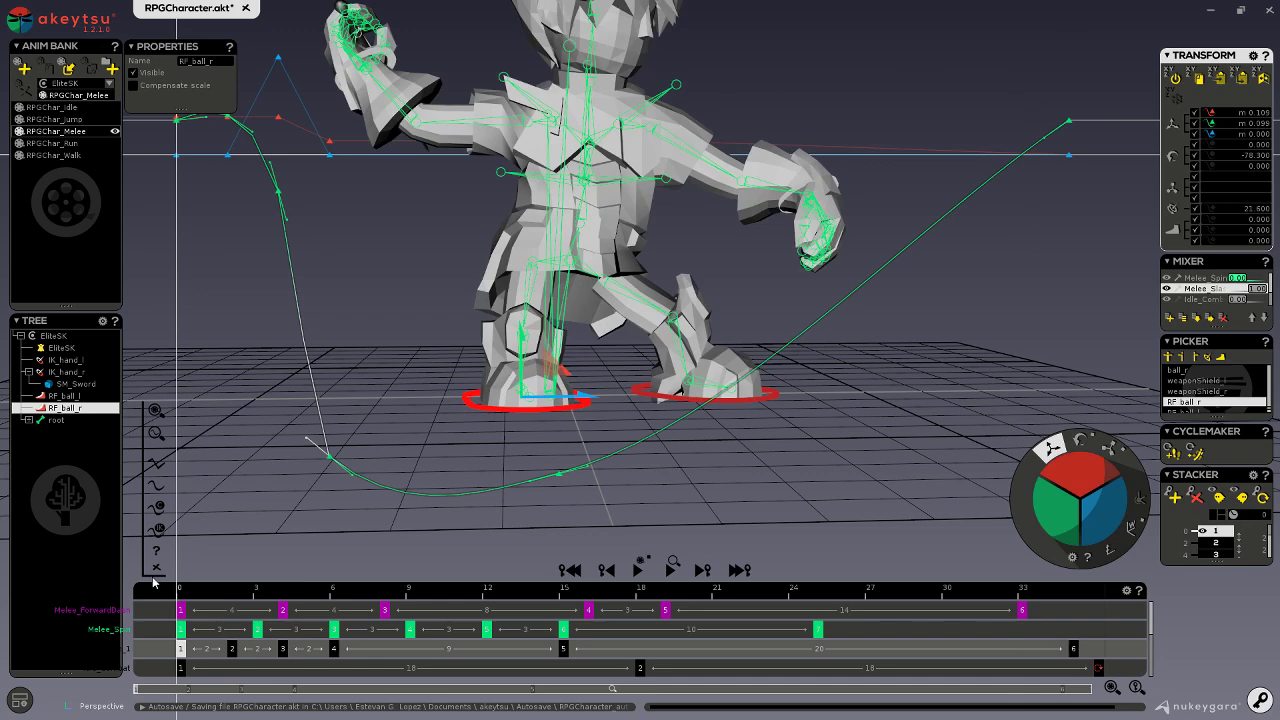
left_click(638, 569)
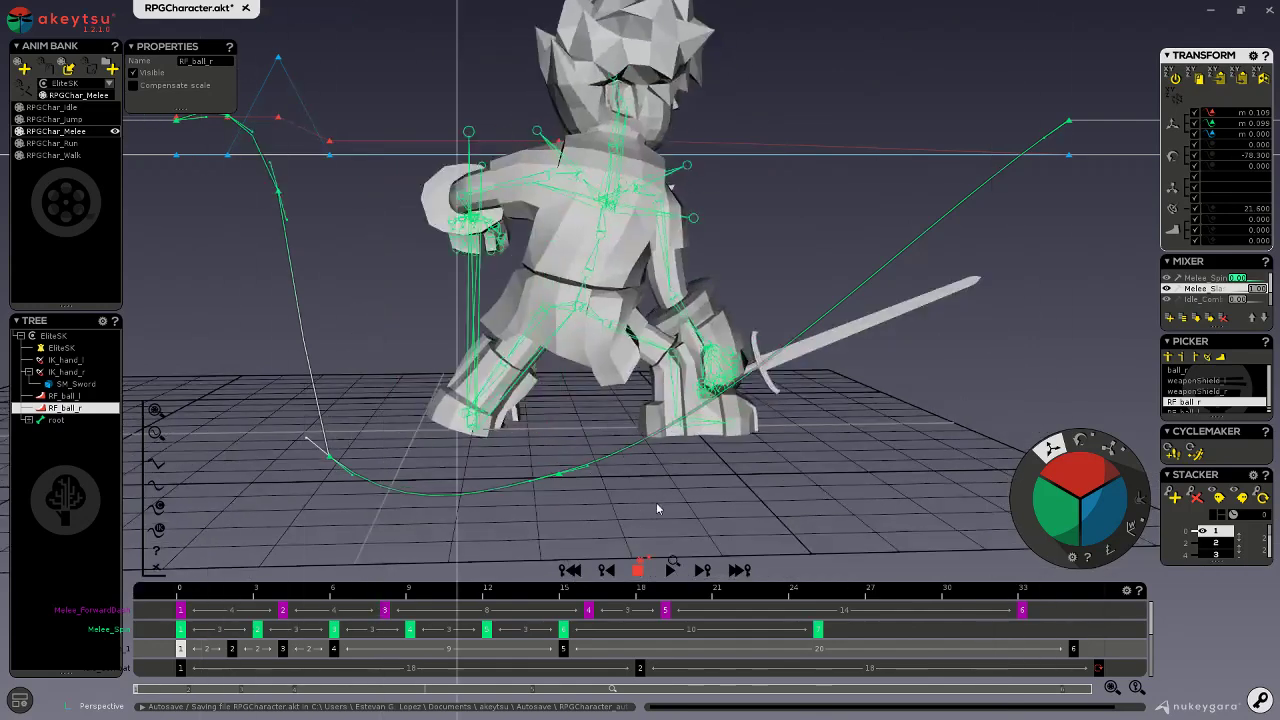
left_click(639, 570)
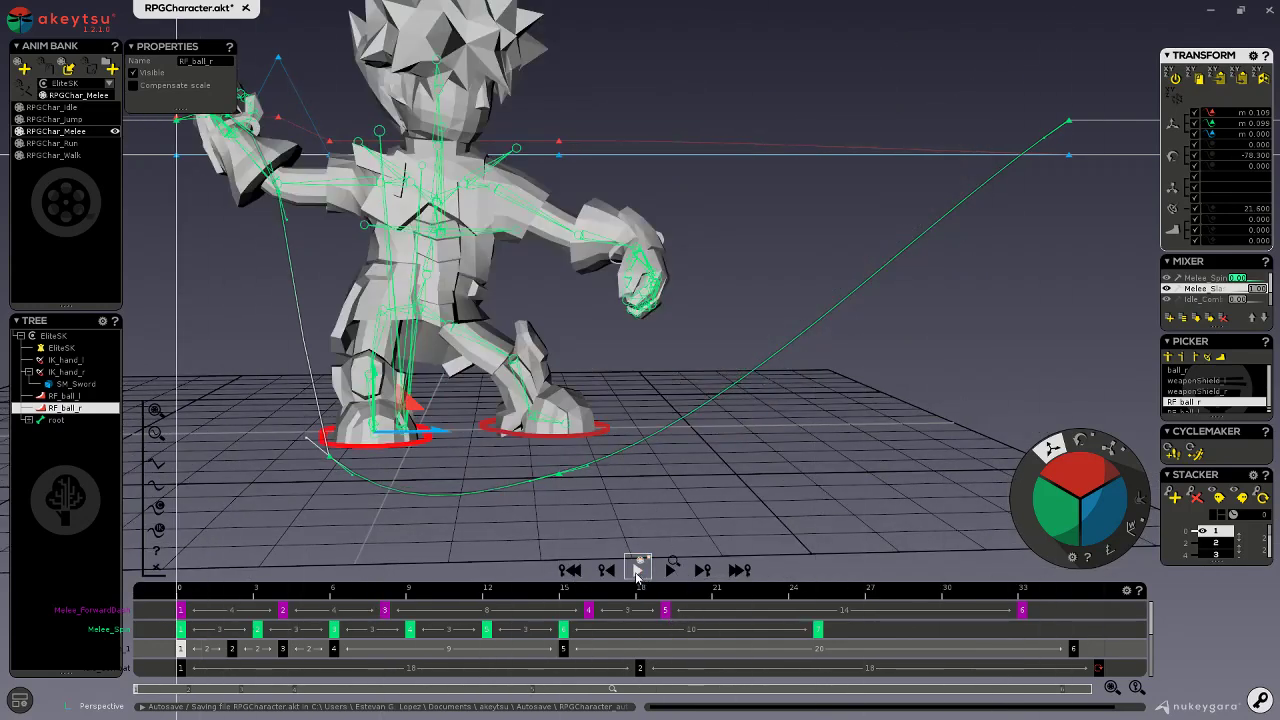
- Move the pelvis back over the root joint at frame 15, to about 0.041 m
left_click_drag(252, 586, 327, 598)
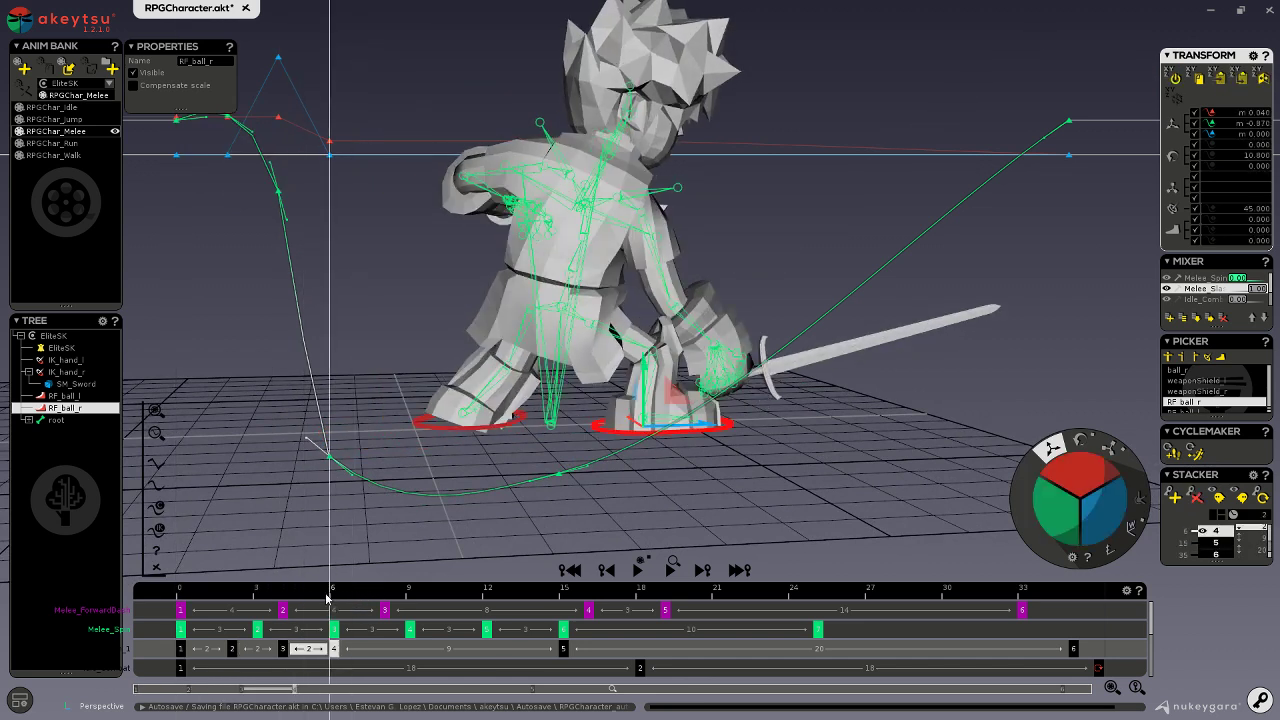
left_click(551, 428)
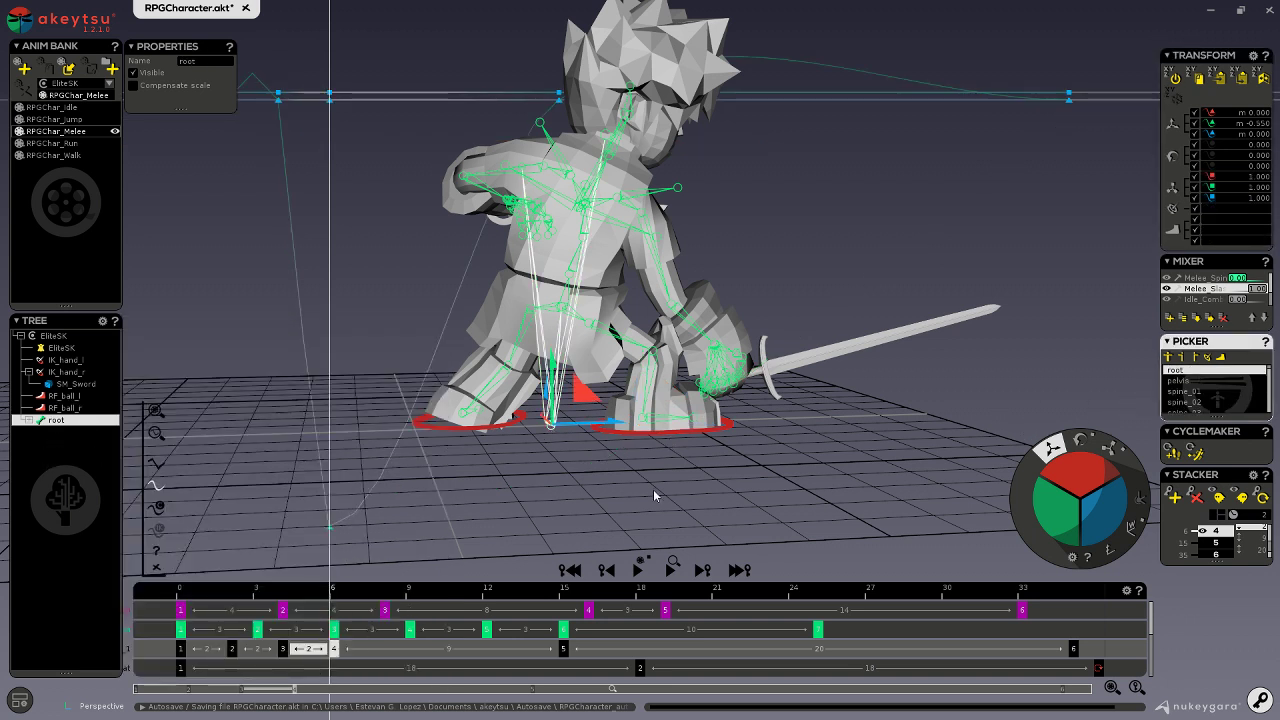
left_click(562, 649)
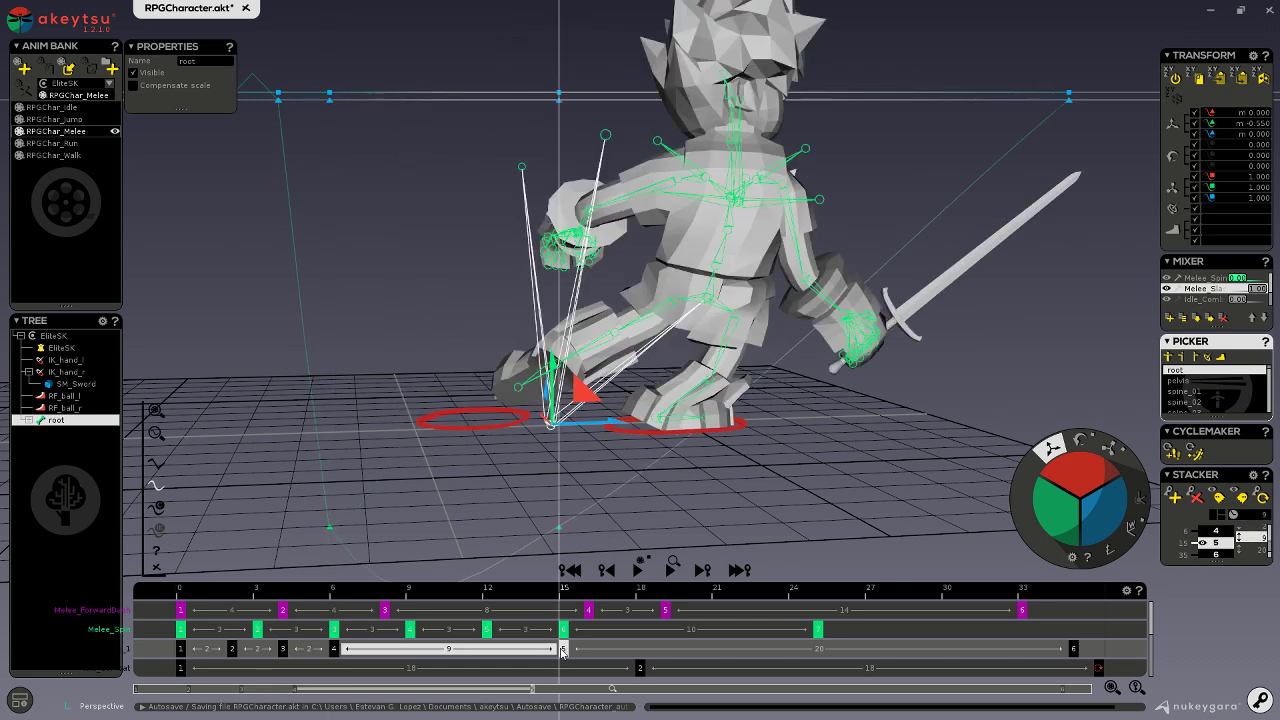
left_click(710, 298)
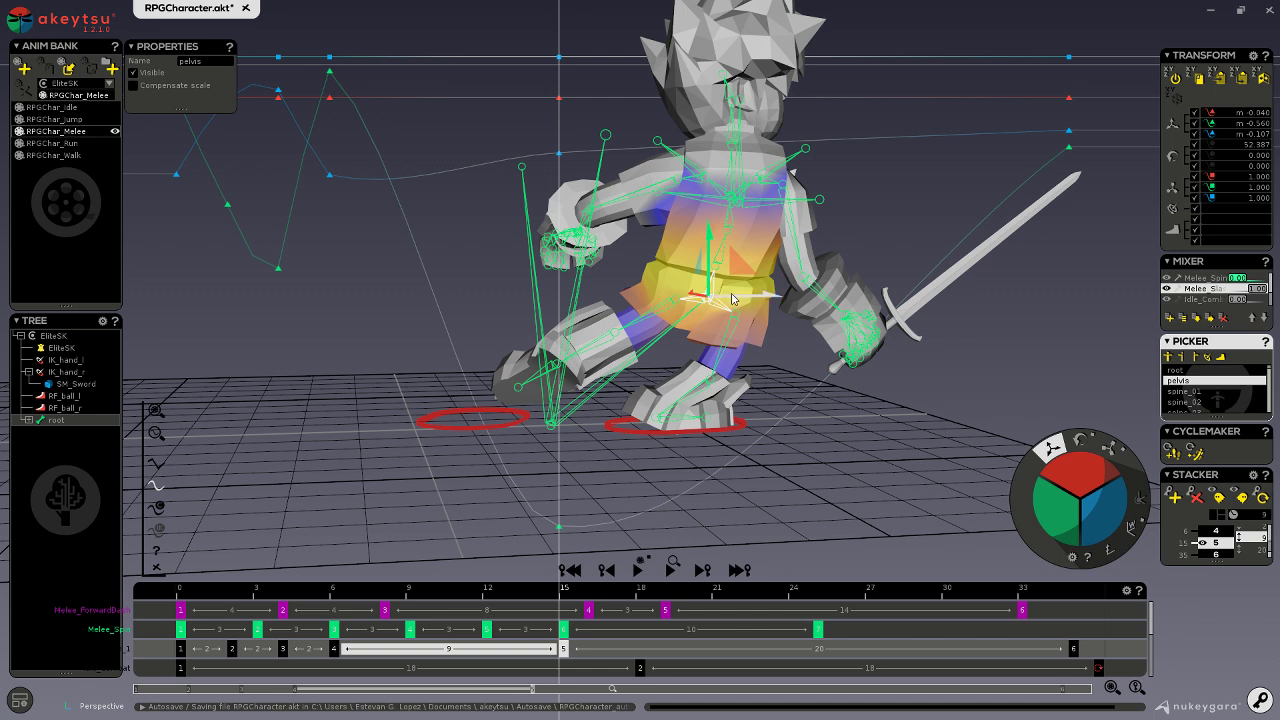
left_click_drag(688, 298, 581, 313)
middle_click_drag(588, 400, 557, 399)
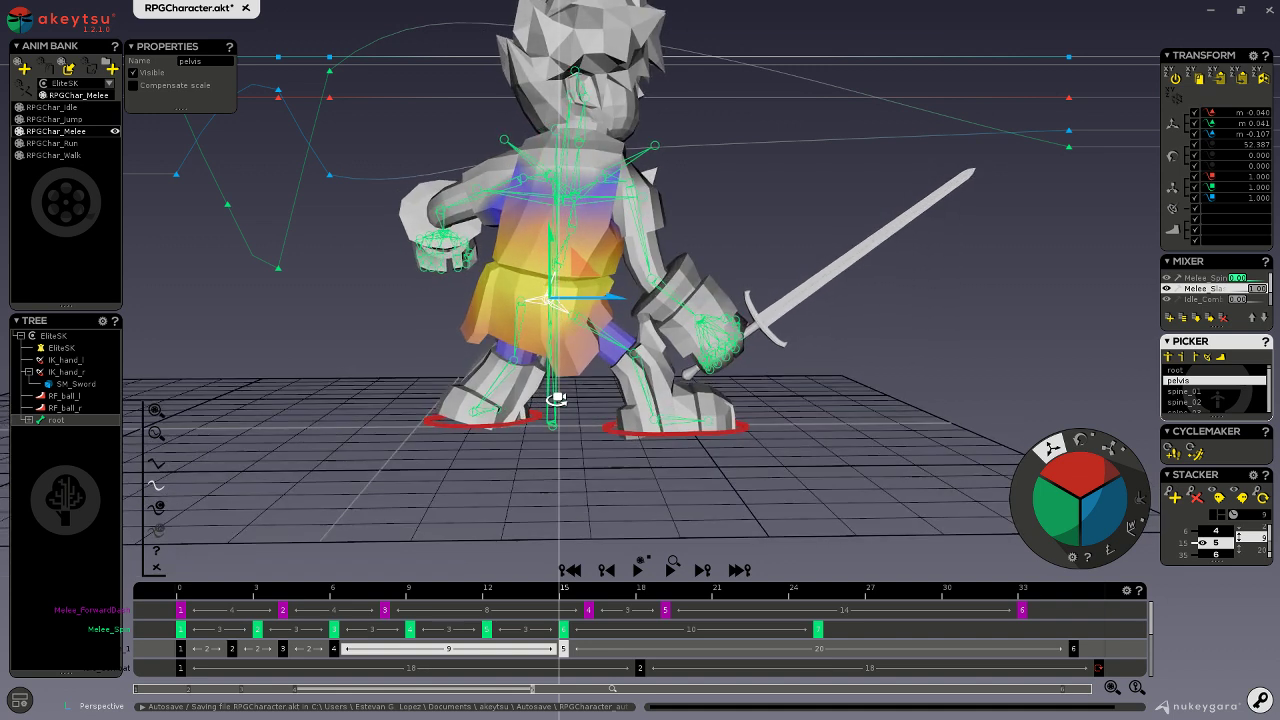
- Play back and scrub through the whole slash from several angles to check the body and foot motion
left_click_drag(552, 596, 1130, 600)
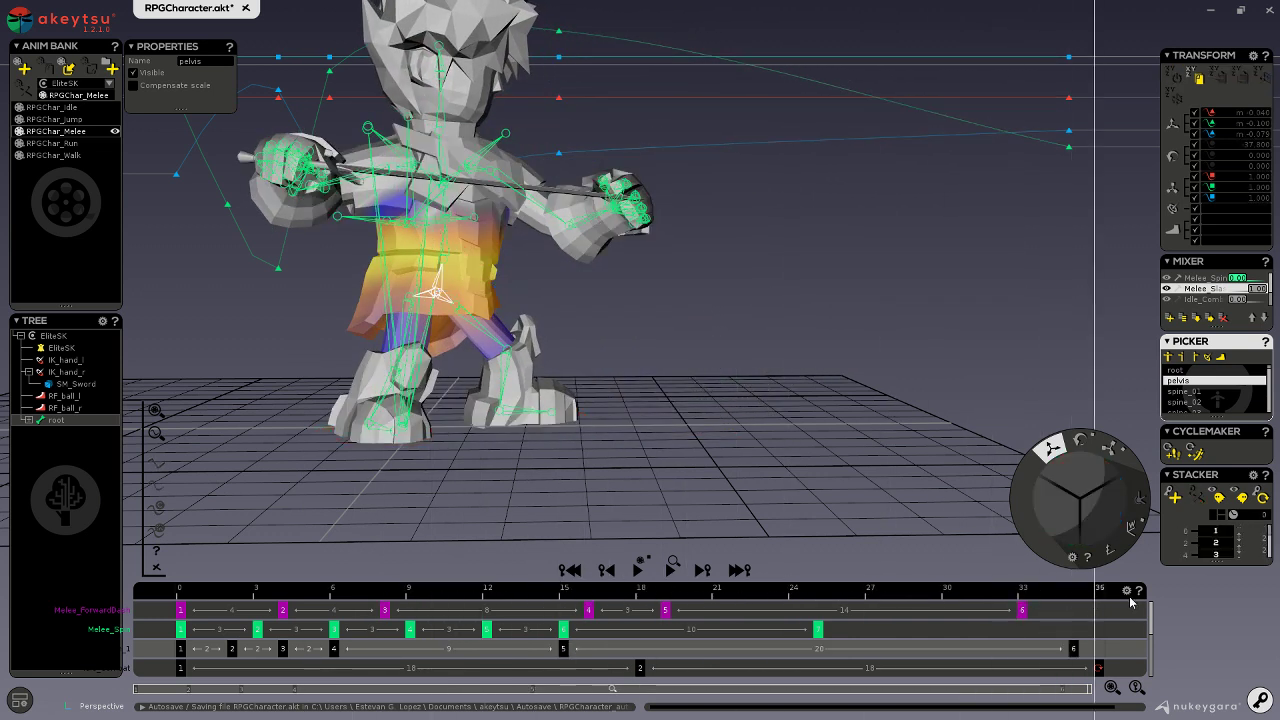
left_click(566, 572)
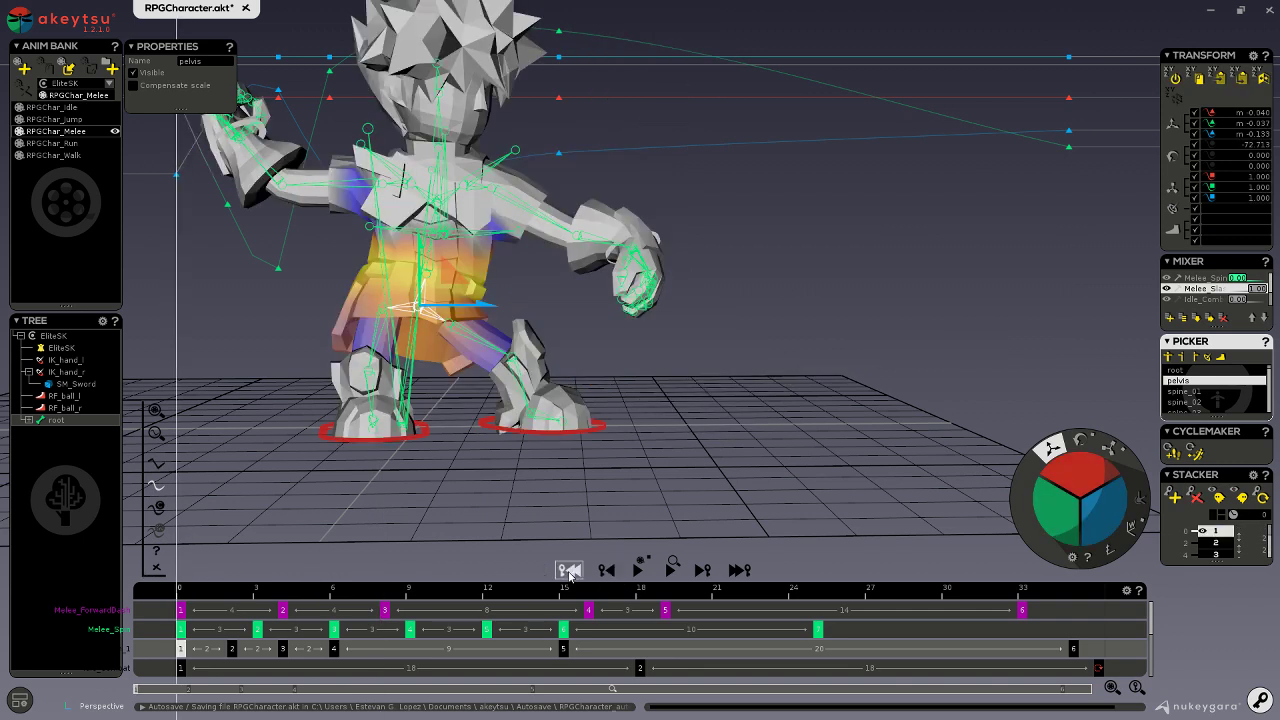
left_click(637, 568)
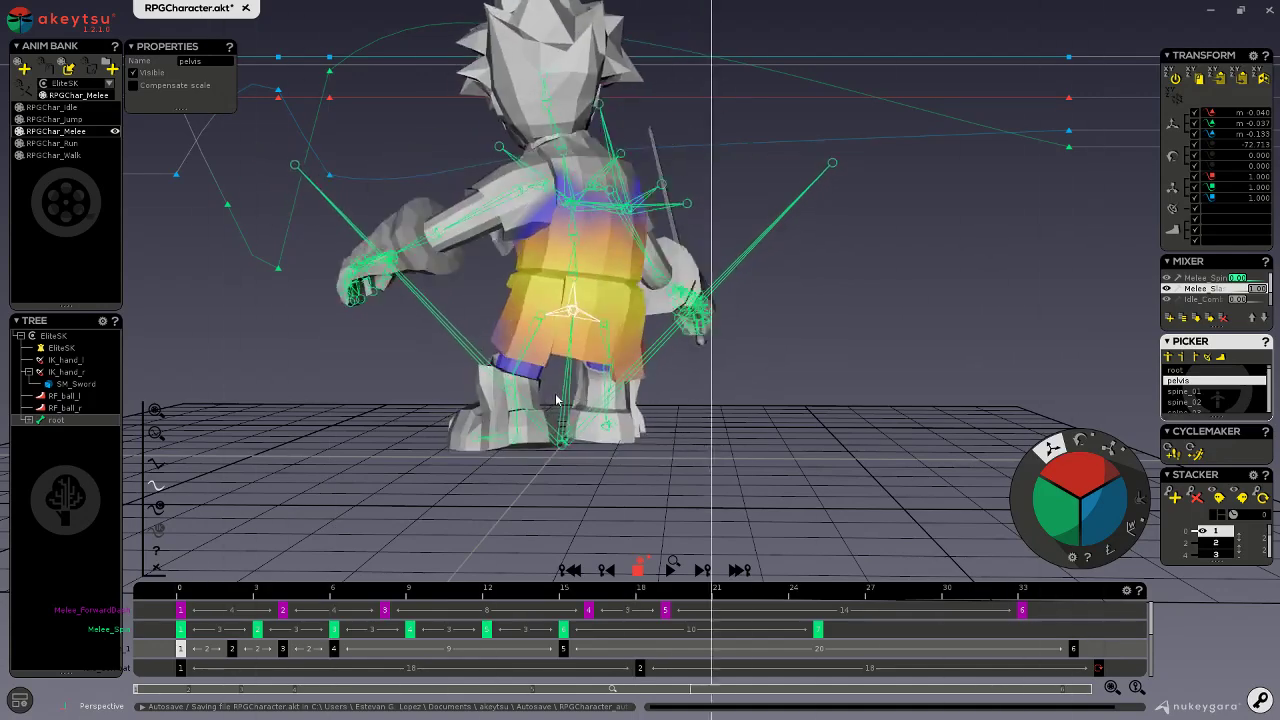
left_click_drag(722, 400, 726, 434, "alt")
left_click(637, 569)
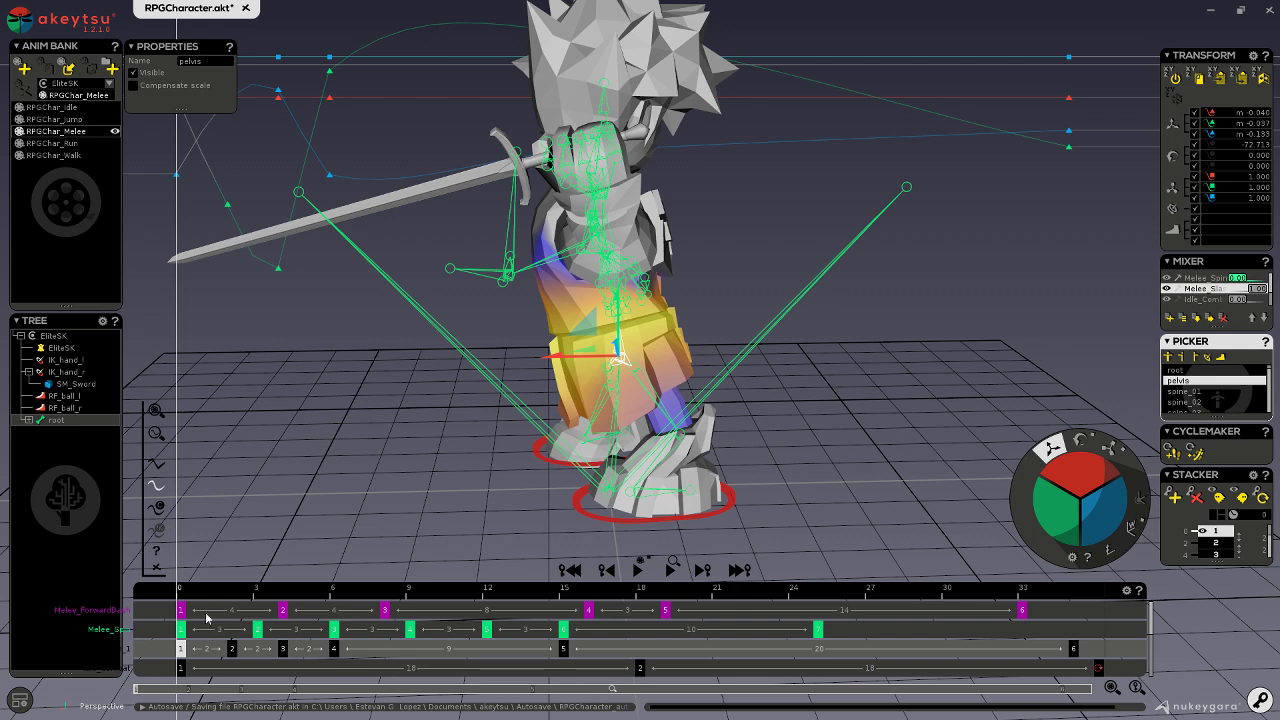
left_click_drag(197, 600, 996, 628)
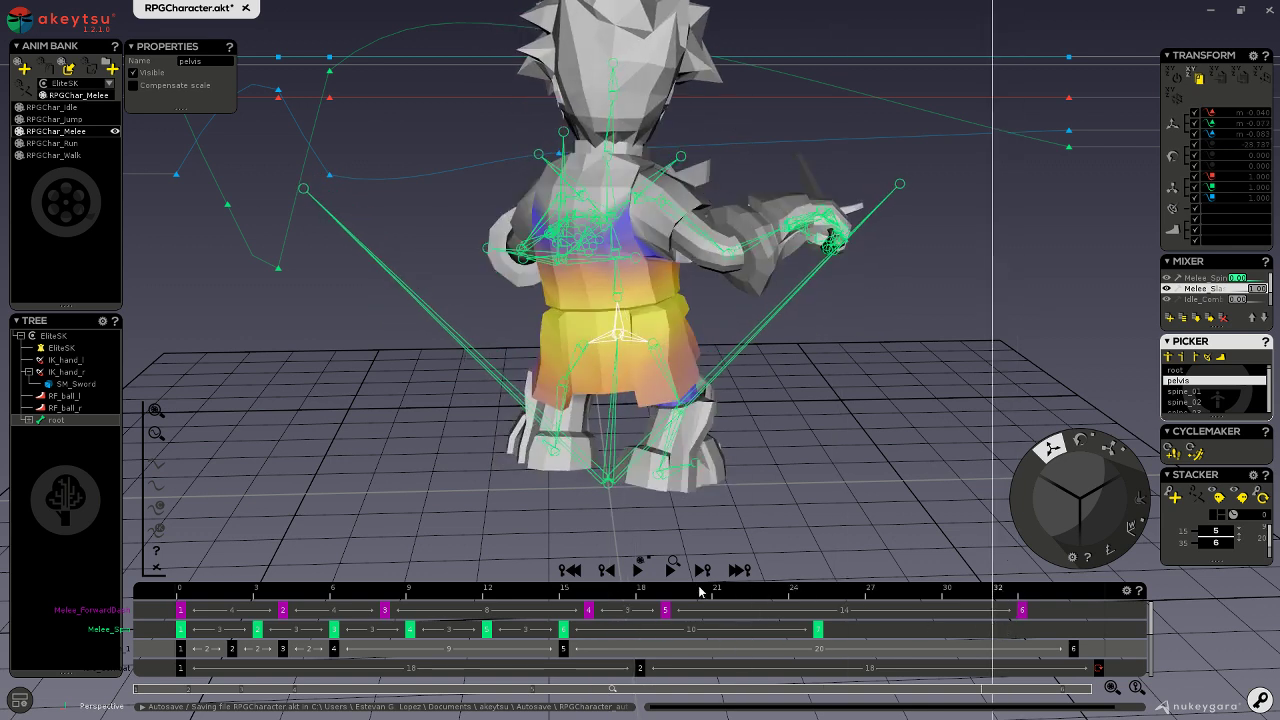
left_click_drag(700, 592, 91, 592)
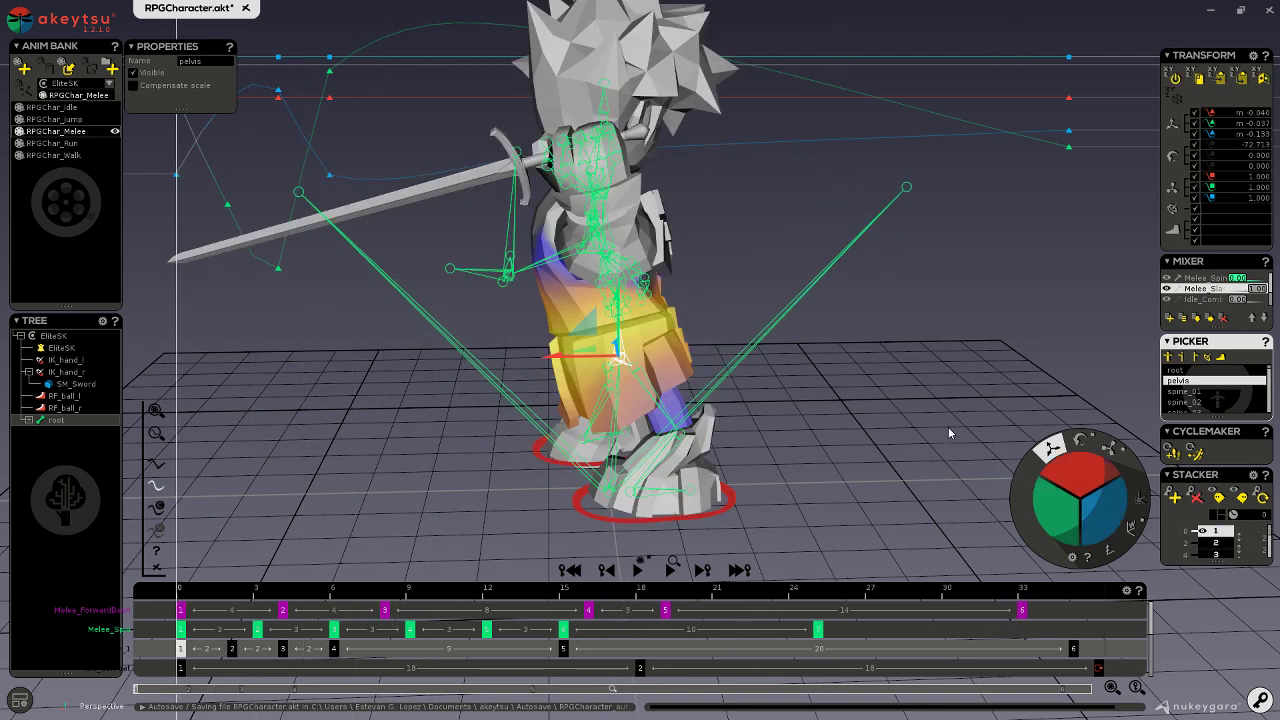
middle_click_drag(950, 433, 803, 437)
- Make the first slash layer active, hide the animation curves, and set the layer's weight to 1.00
scroll(280, 626, "up", 3)
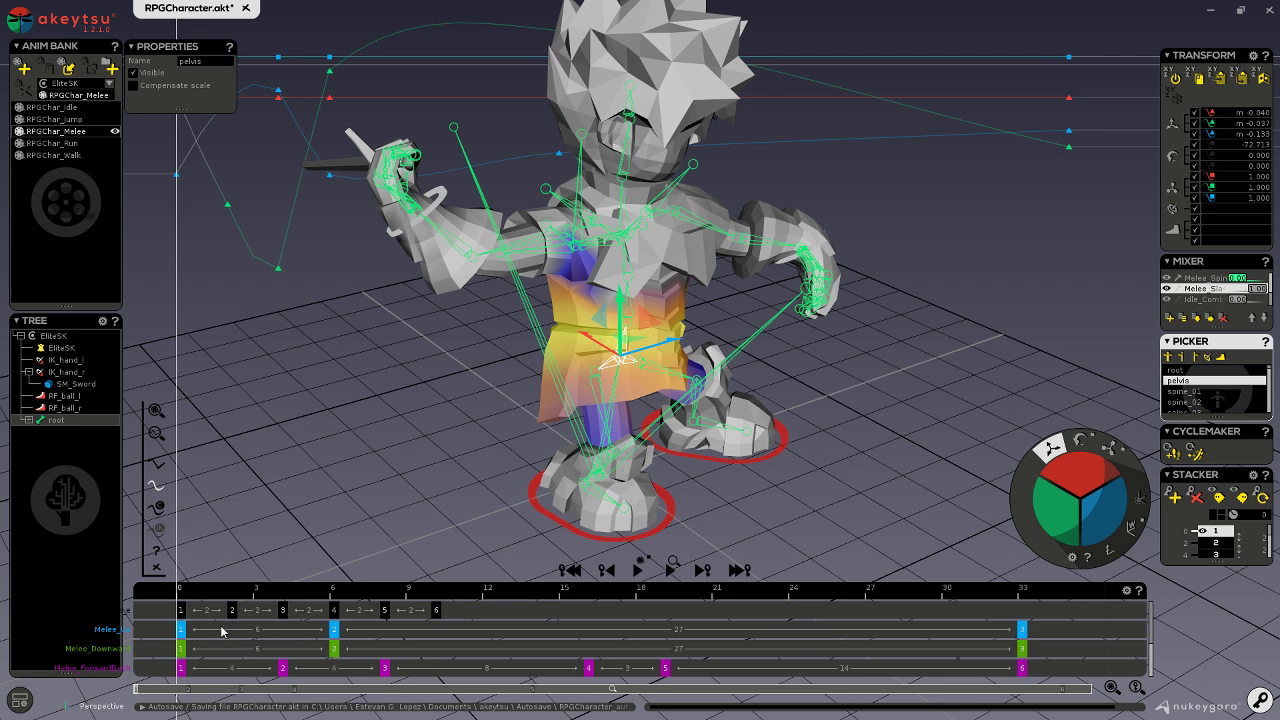
scroll(1200, 300, "down", 2)
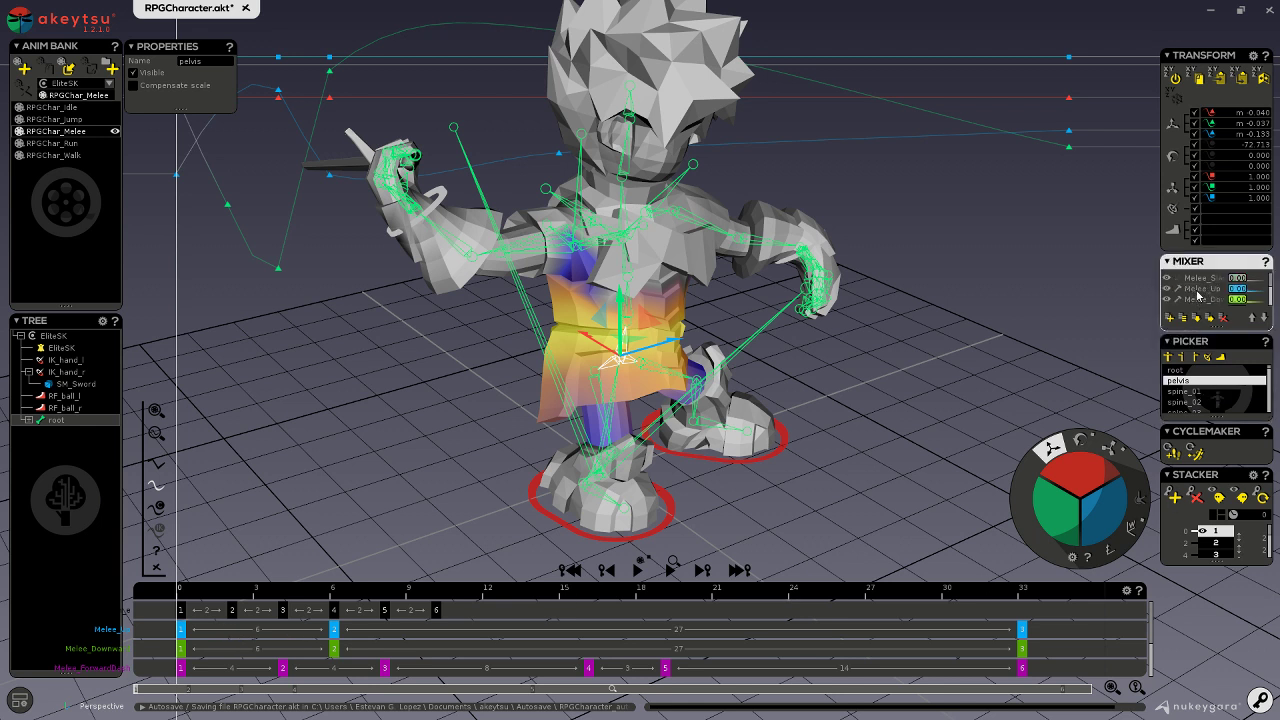
left_click(1203, 279)
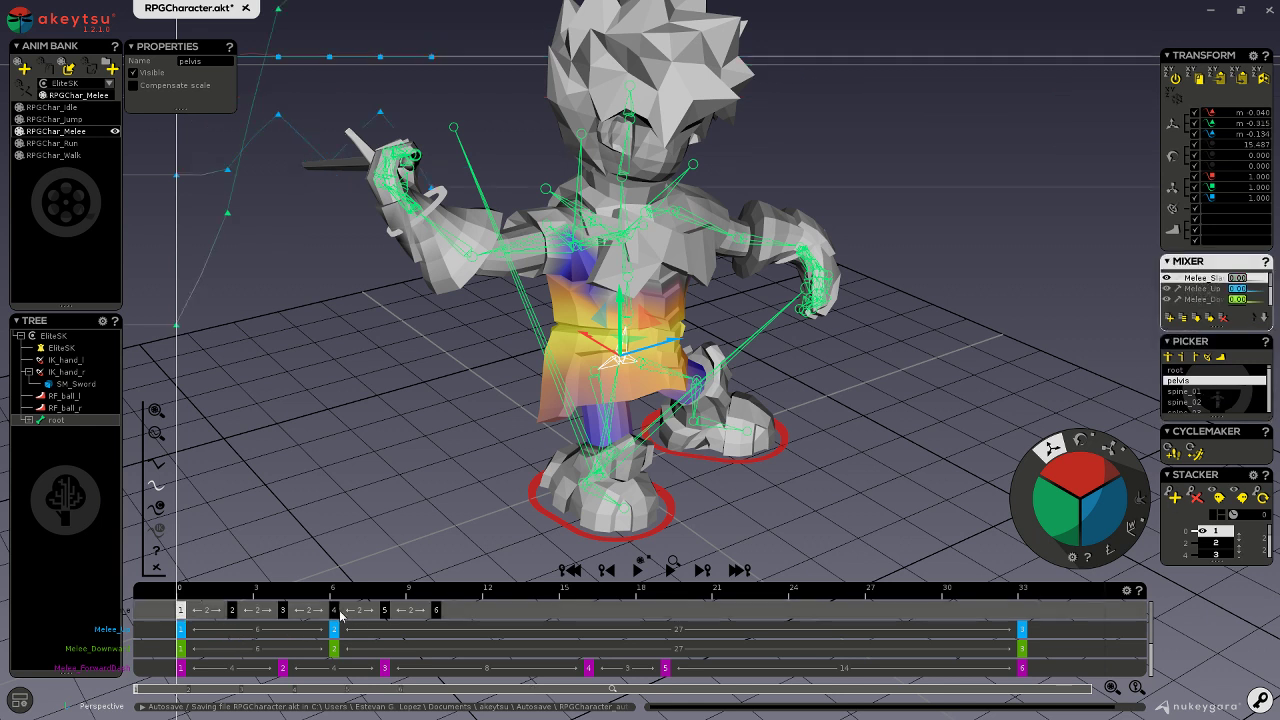
left_click(156, 567)
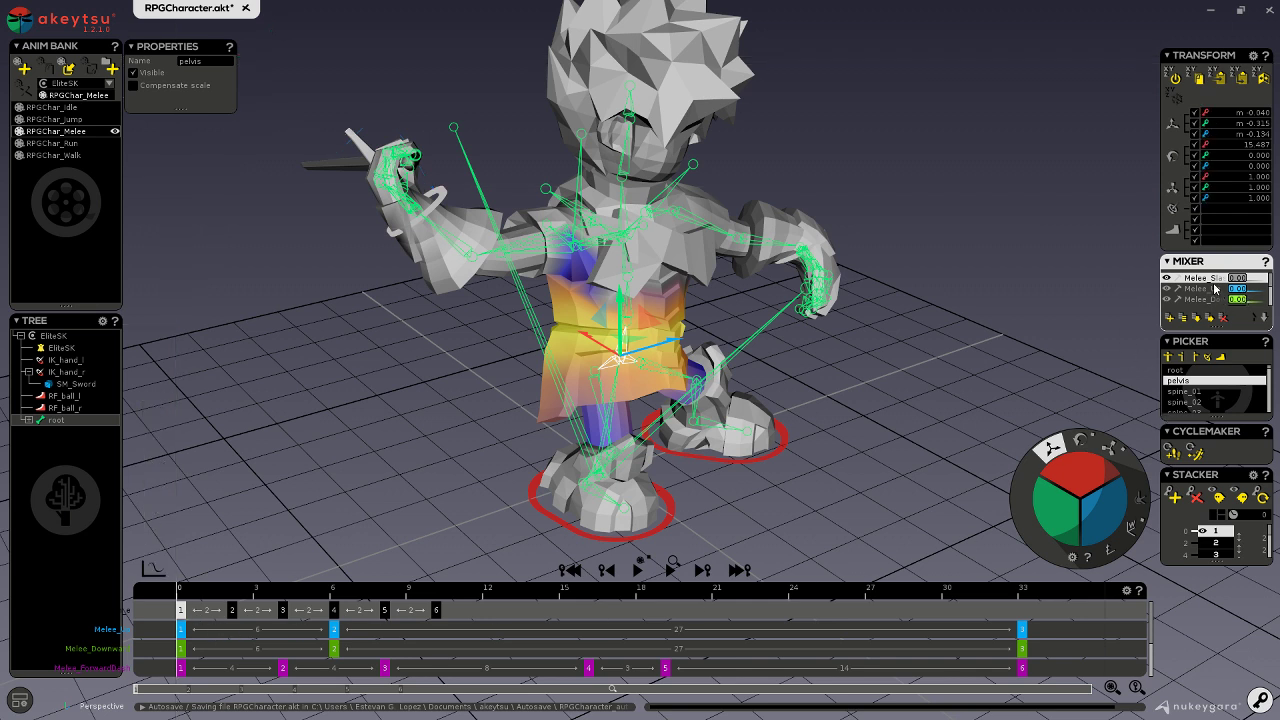
type("1")
key("Return")
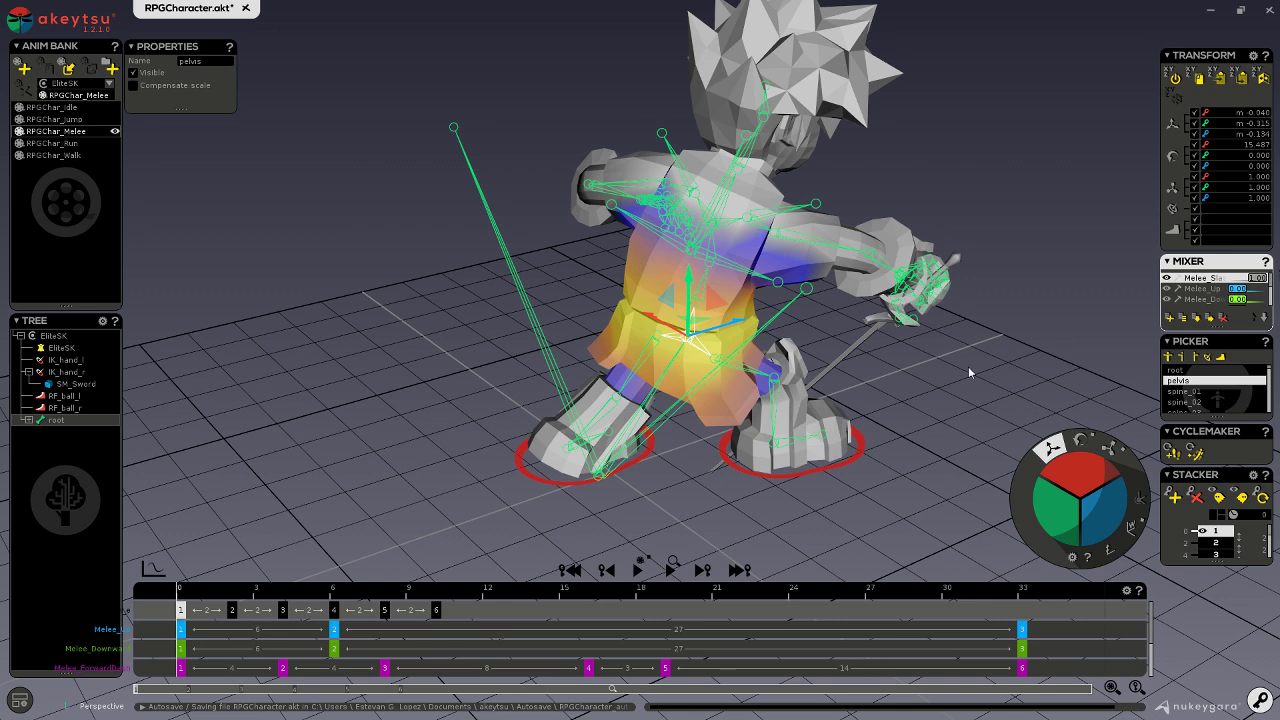
middle_click_drag(968, 366, 549, 495)
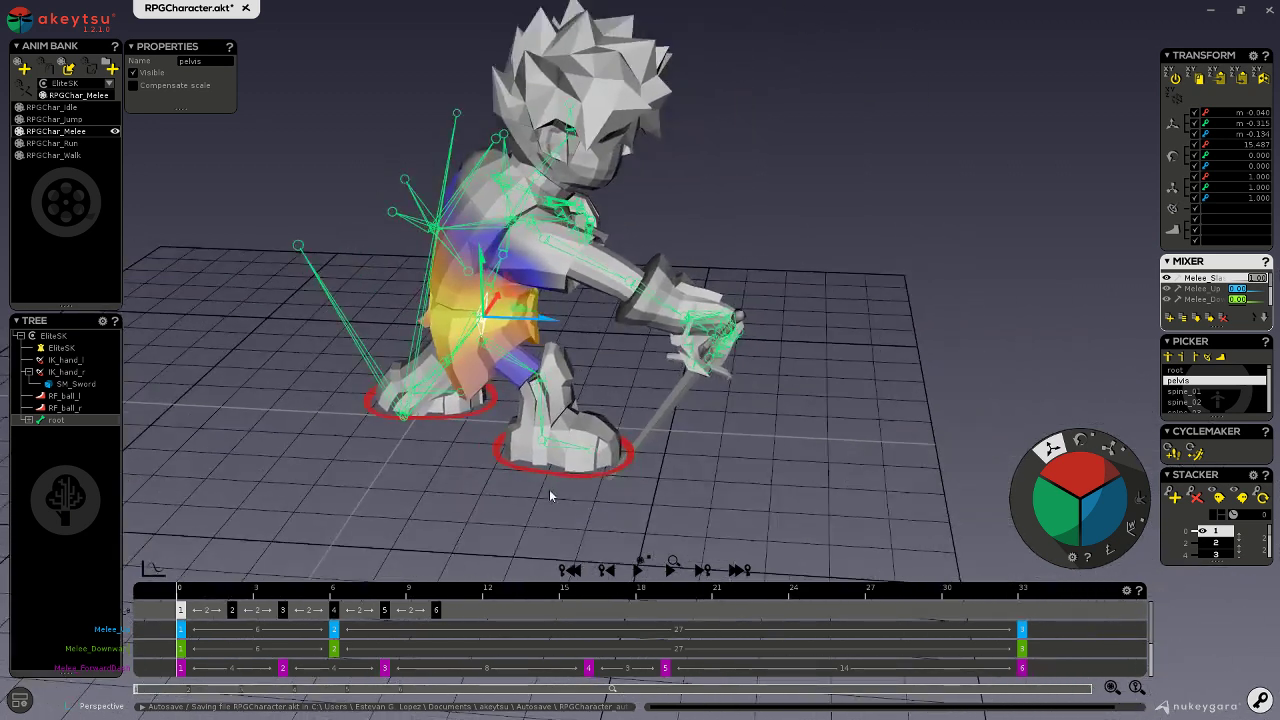
- Delete the first slash layer from the mixer and make the remaining slash layer active
left_click_drag(203, 592, 72, 570)
right_click(1205, 280)
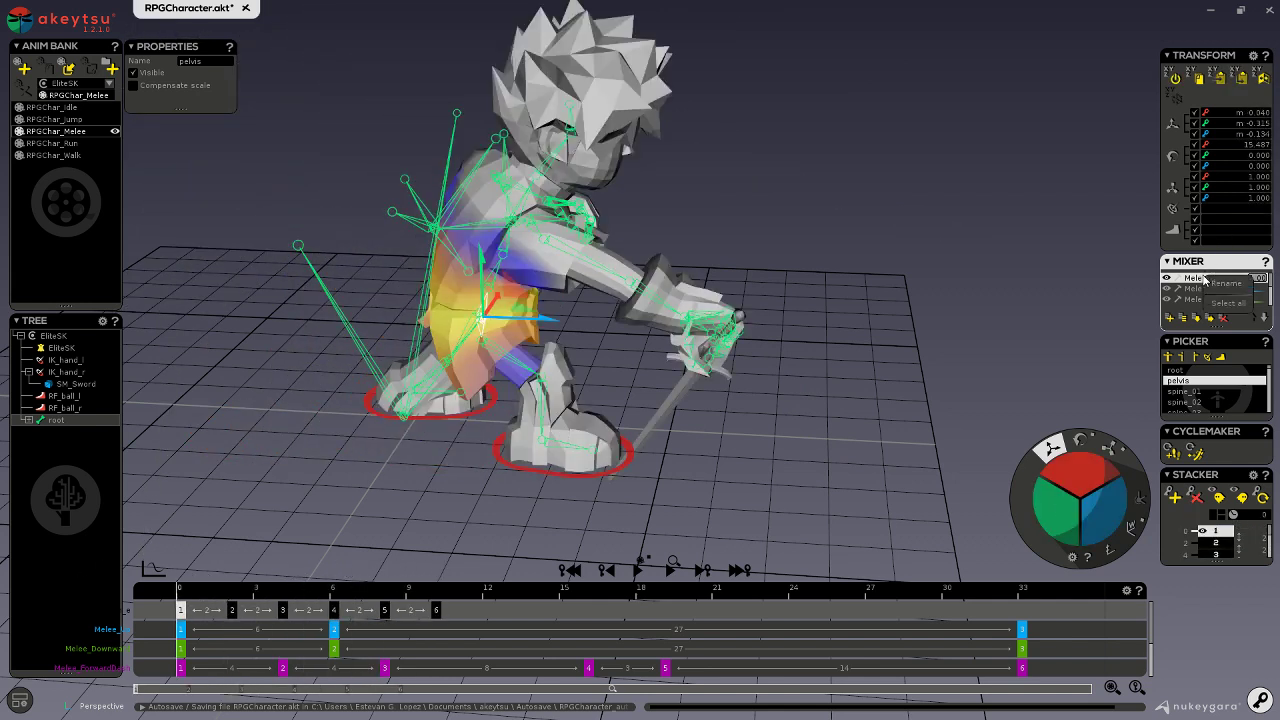
left_click(1222, 320)
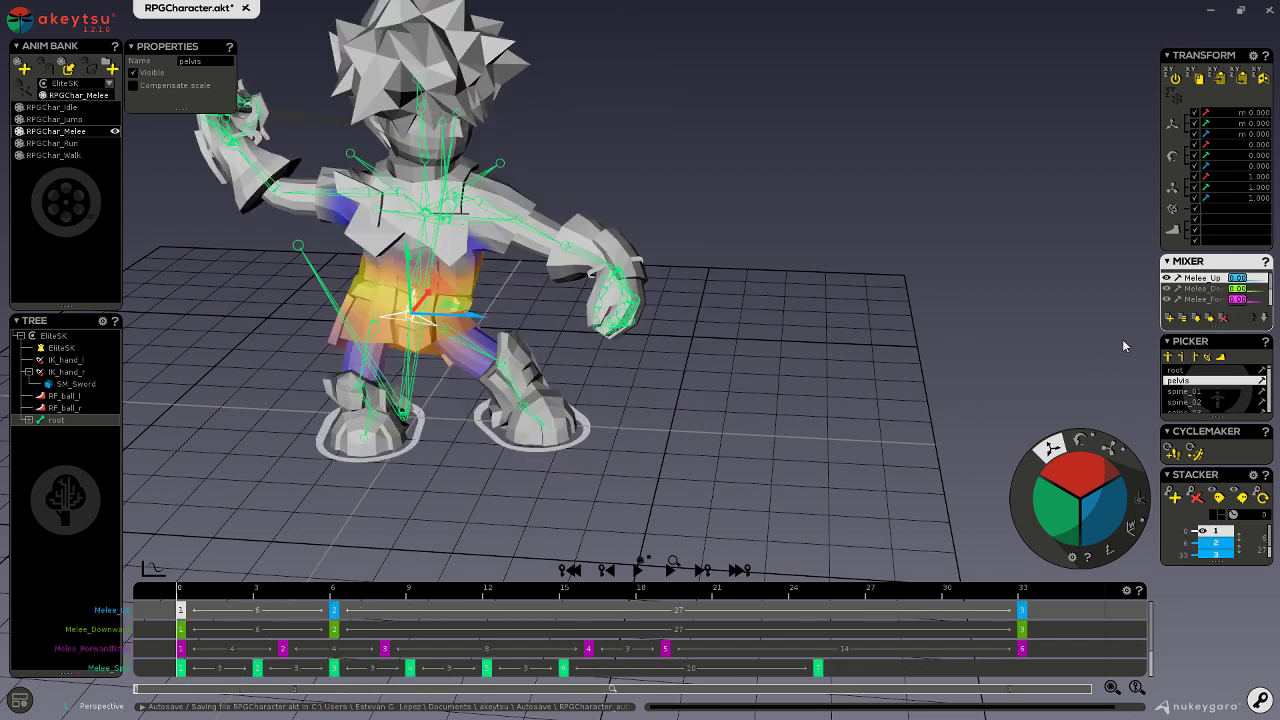
scroll(1213, 300, "down", 3)
left_click(1204, 288)
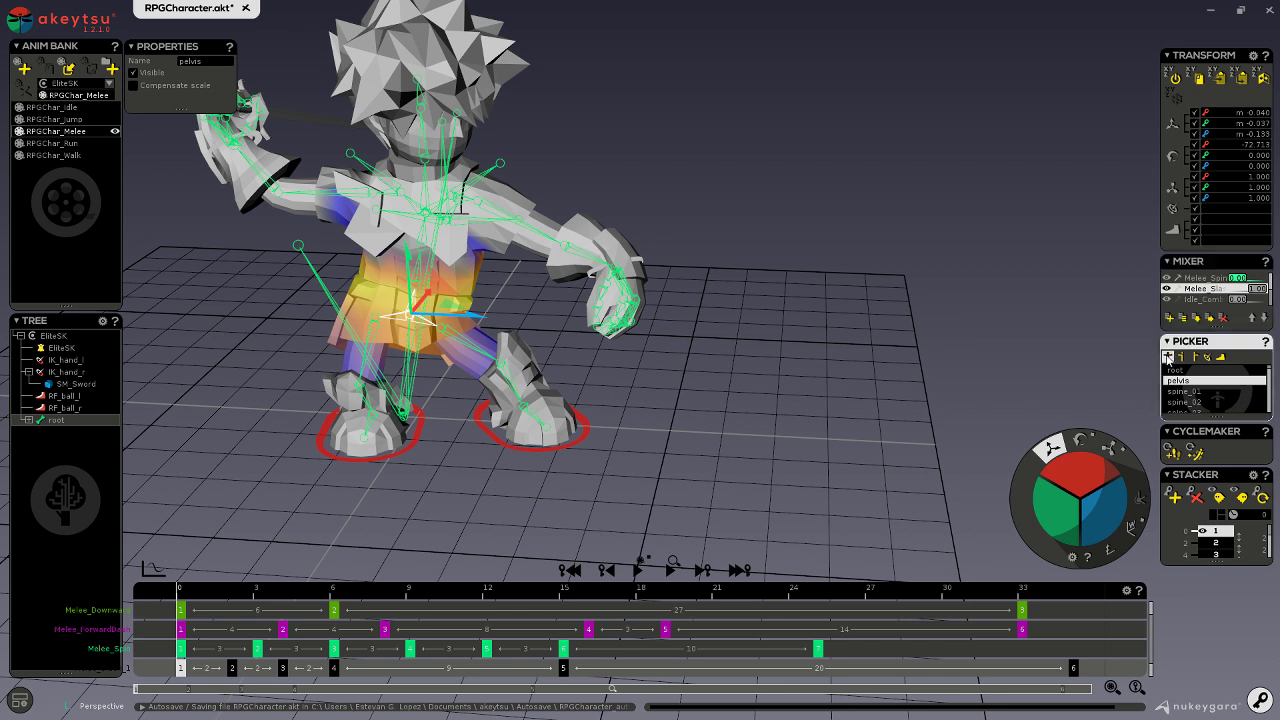
- Select the whole rig, duplicate the remaining slash layer in the mixer, and check the copy's name
left_click(1169, 357)
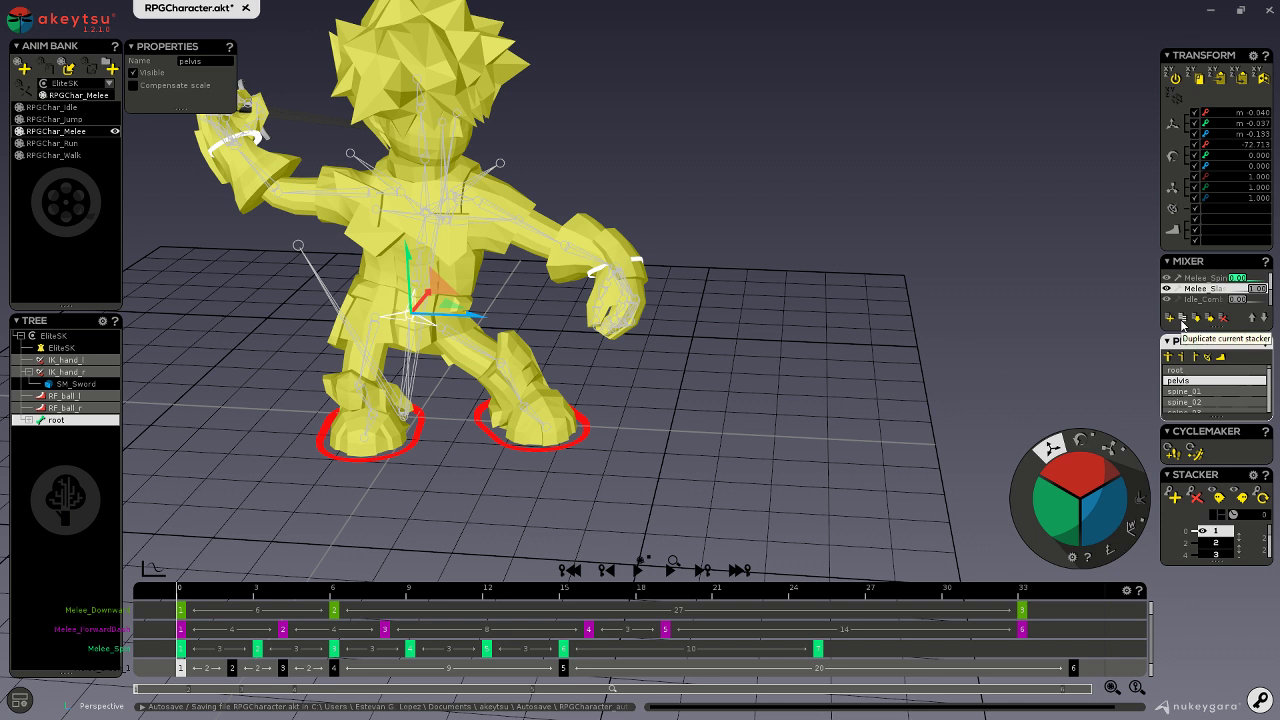
left_click(1182, 321)
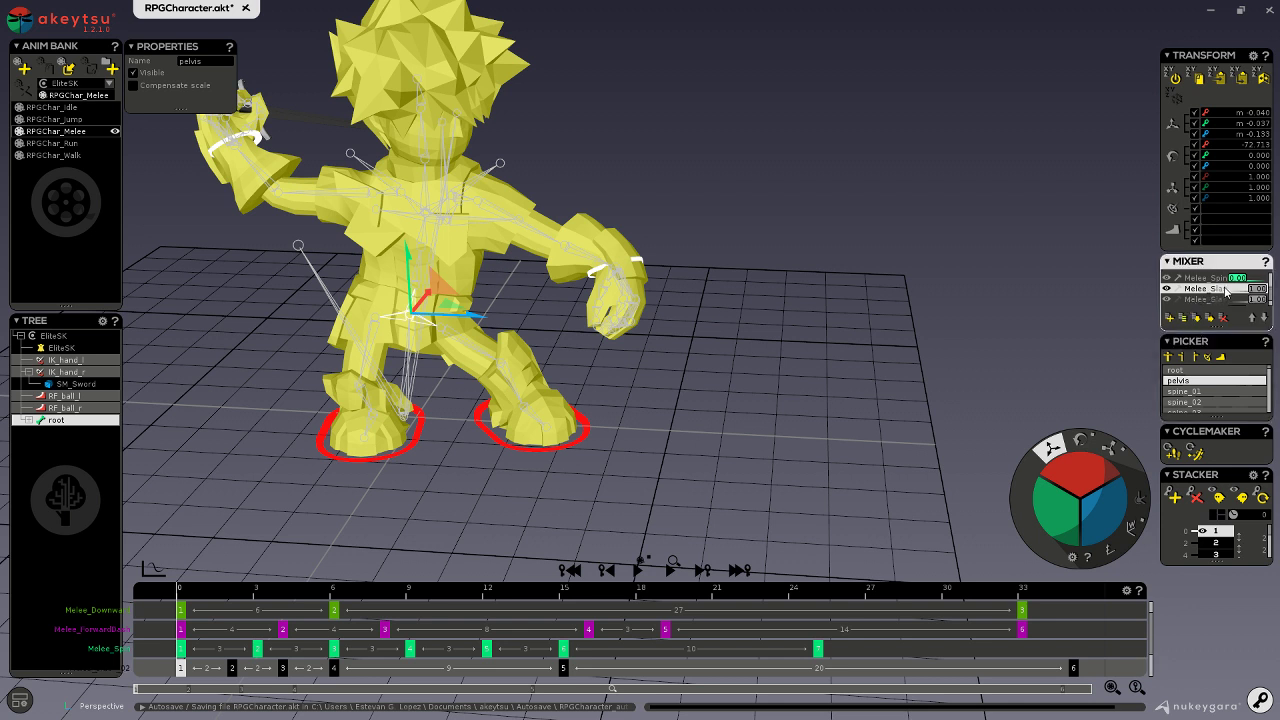
left_click(1253, 318)
left_click(1253, 318)
left_click(1253, 318)
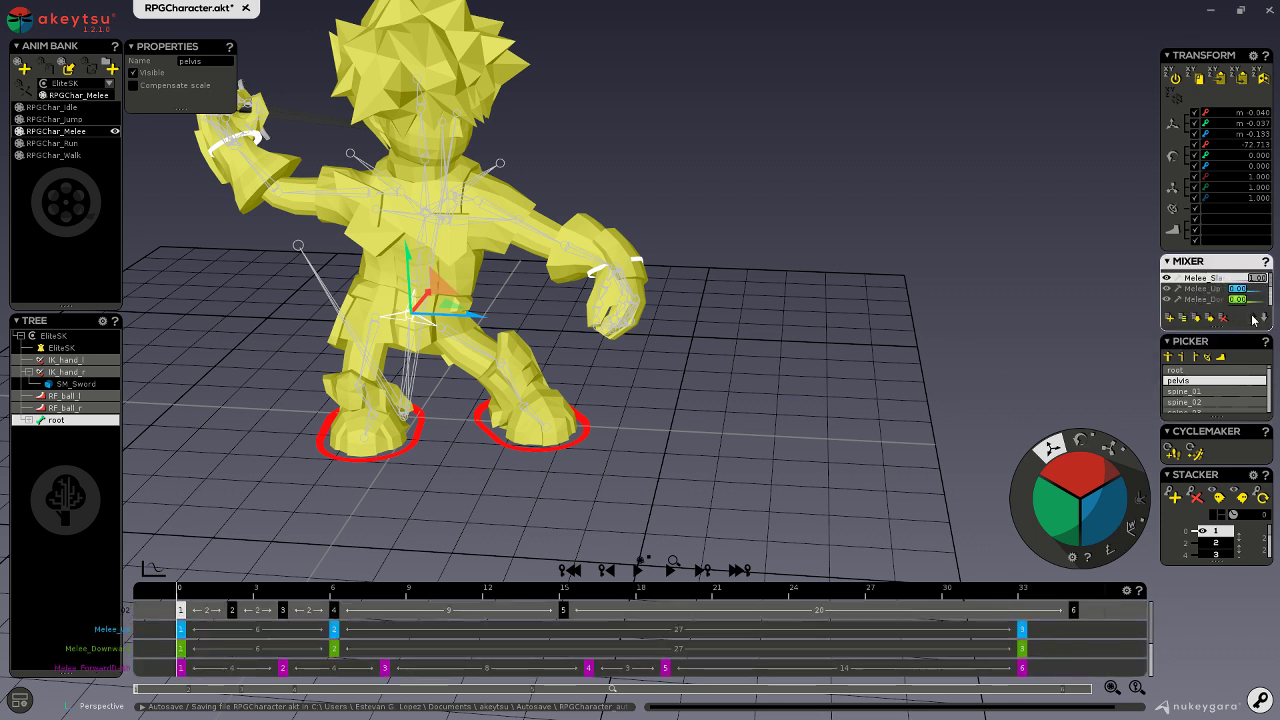
double_click(1211, 279)
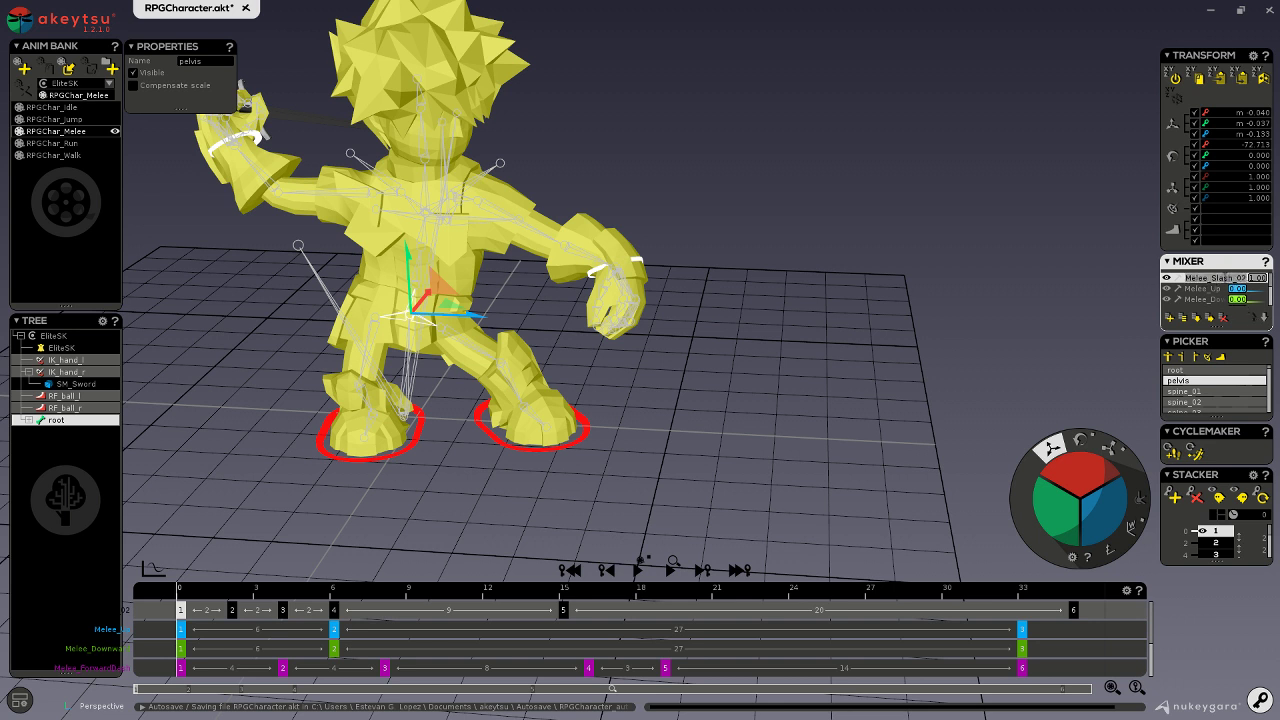
left_click(1233, 216)
- Place the Melee_Slash_02 layer directly above the original slash, set the original's weight to 0.00, and make Melee_Slash_02 active
left_click(1264, 318)
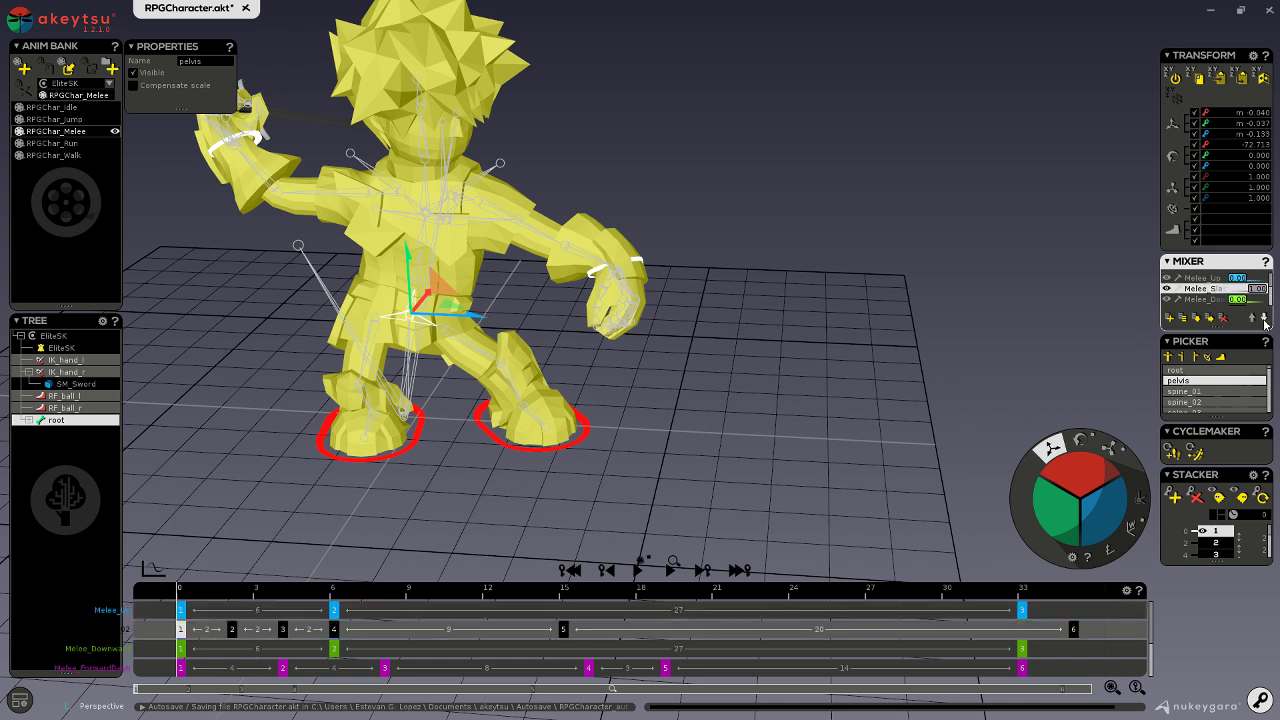
left_click(1264, 318)
left_click(1264, 318)
left_click(1264, 318)
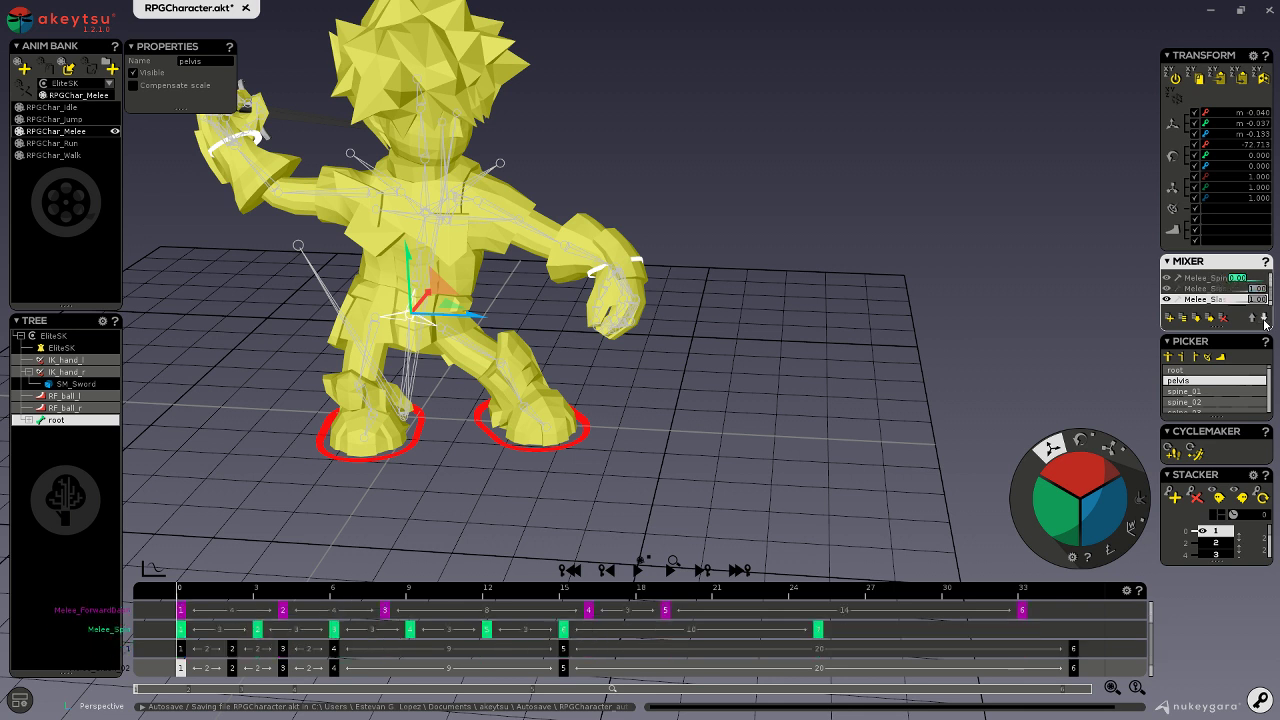
left_click(1252, 317)
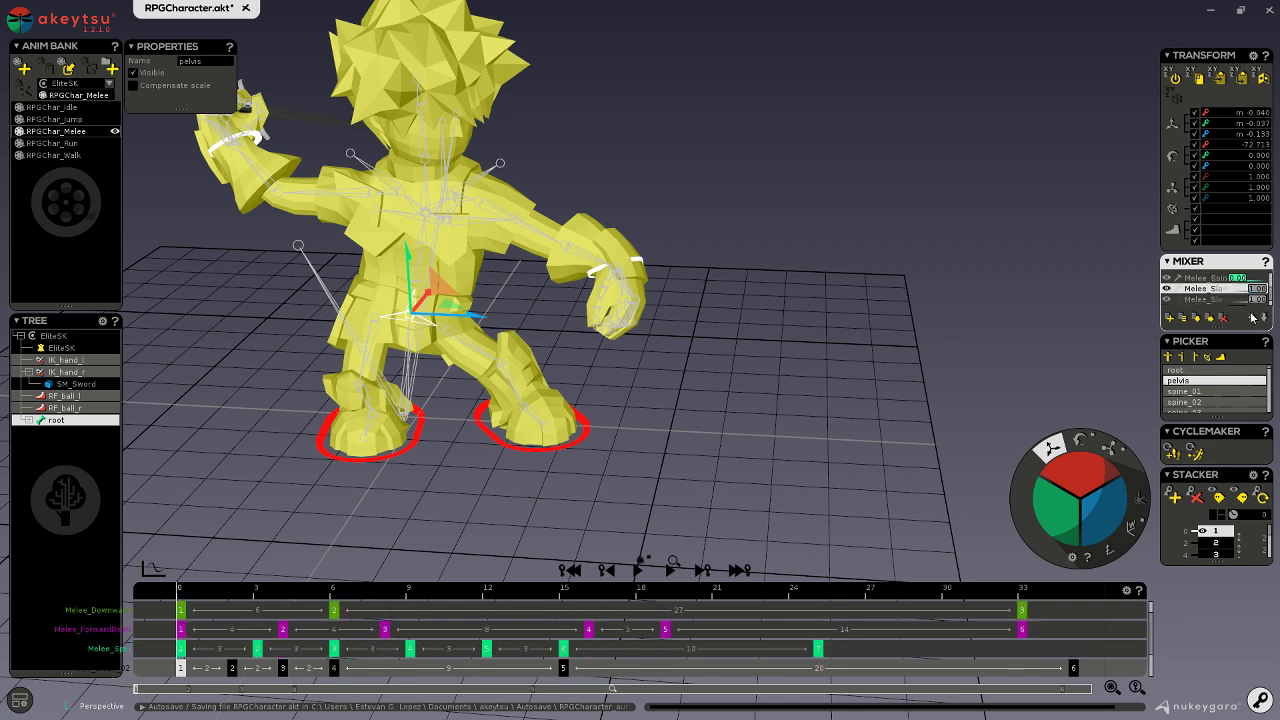
left_click(1201, 300)
left_click(1202, 290)
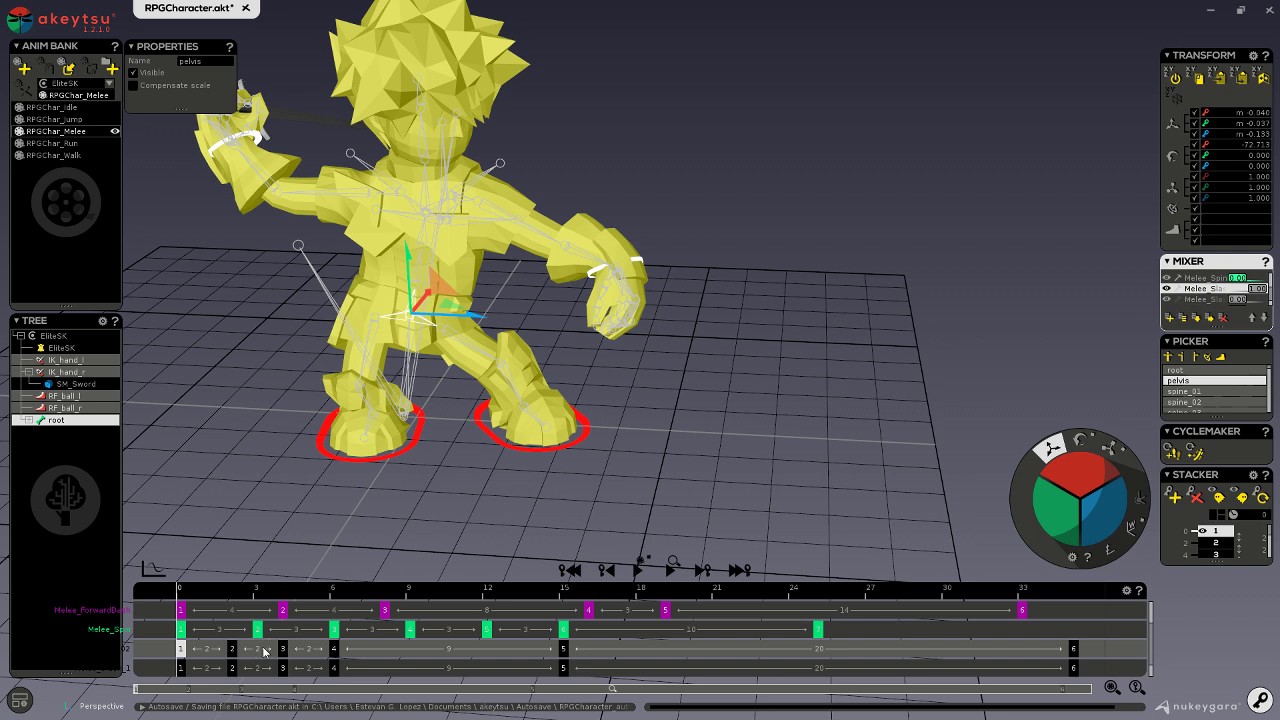
- Preview the copied slash and remove the Melee_Slash_02 keys at frames 4, 2 and 0
left_click_drag(273, 596, 330, 596)
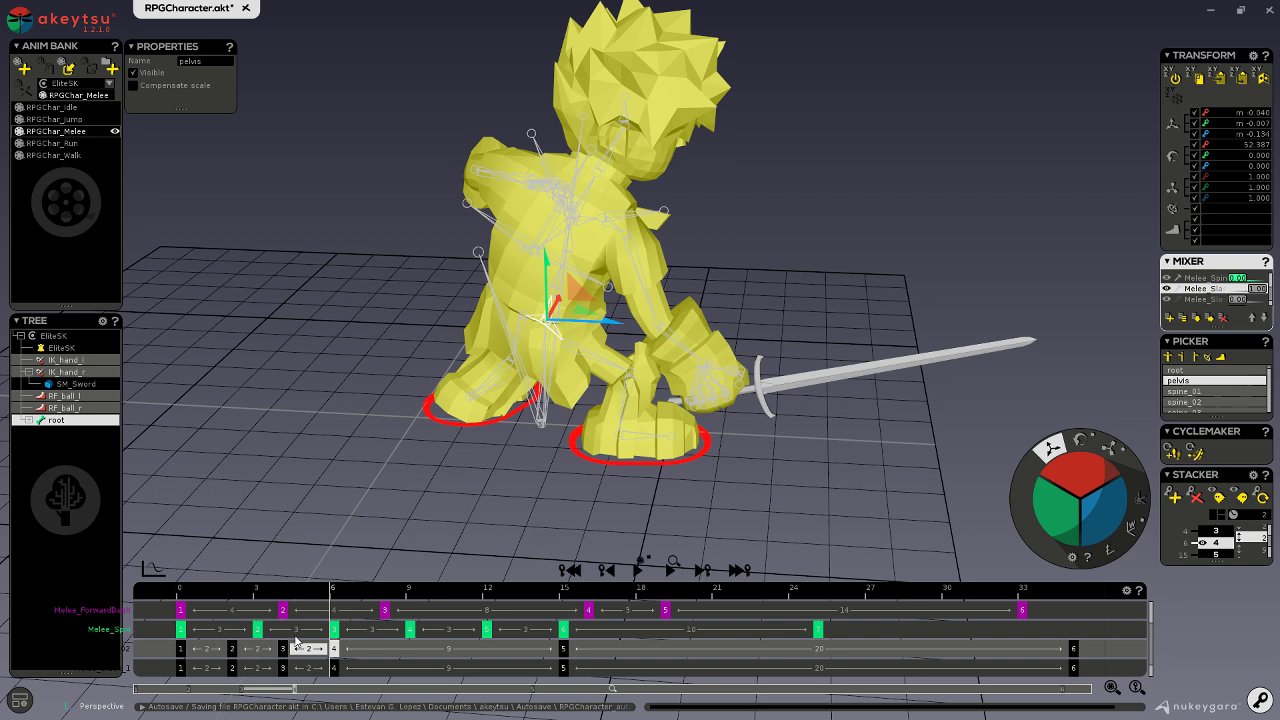
key("space")
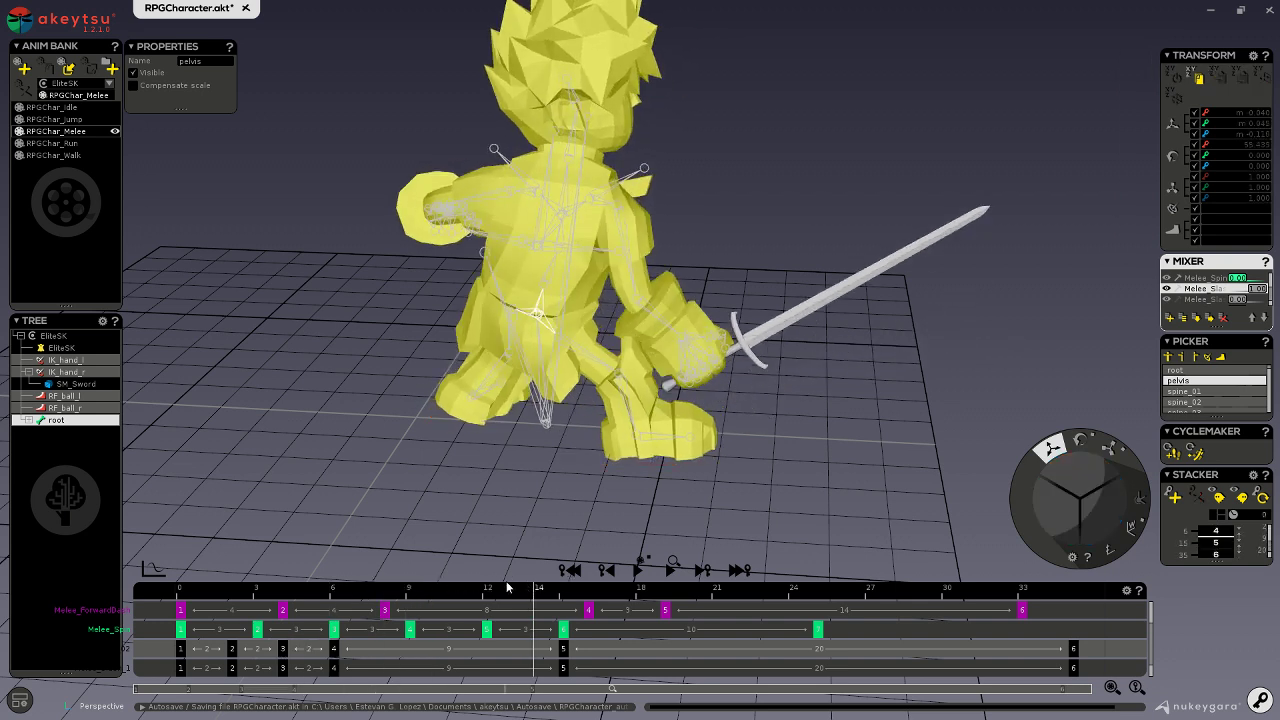
key("space")
right_click(292, 655)
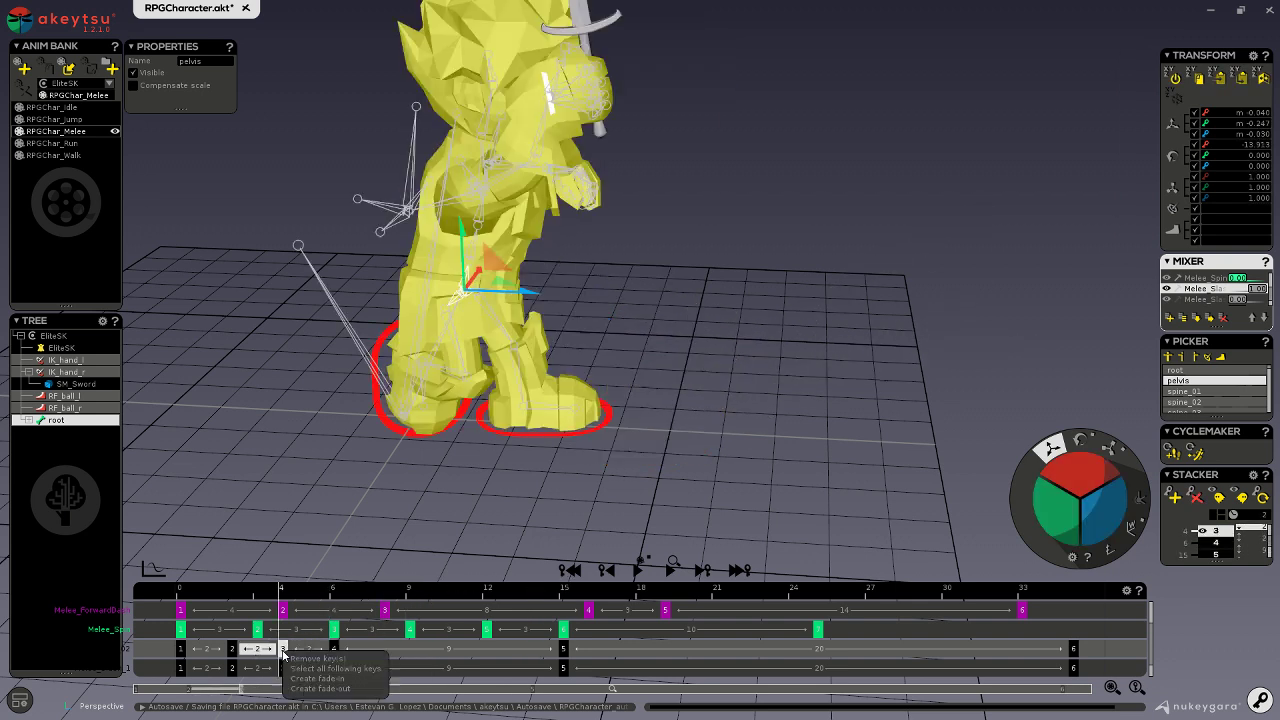
left_click(300, 659)
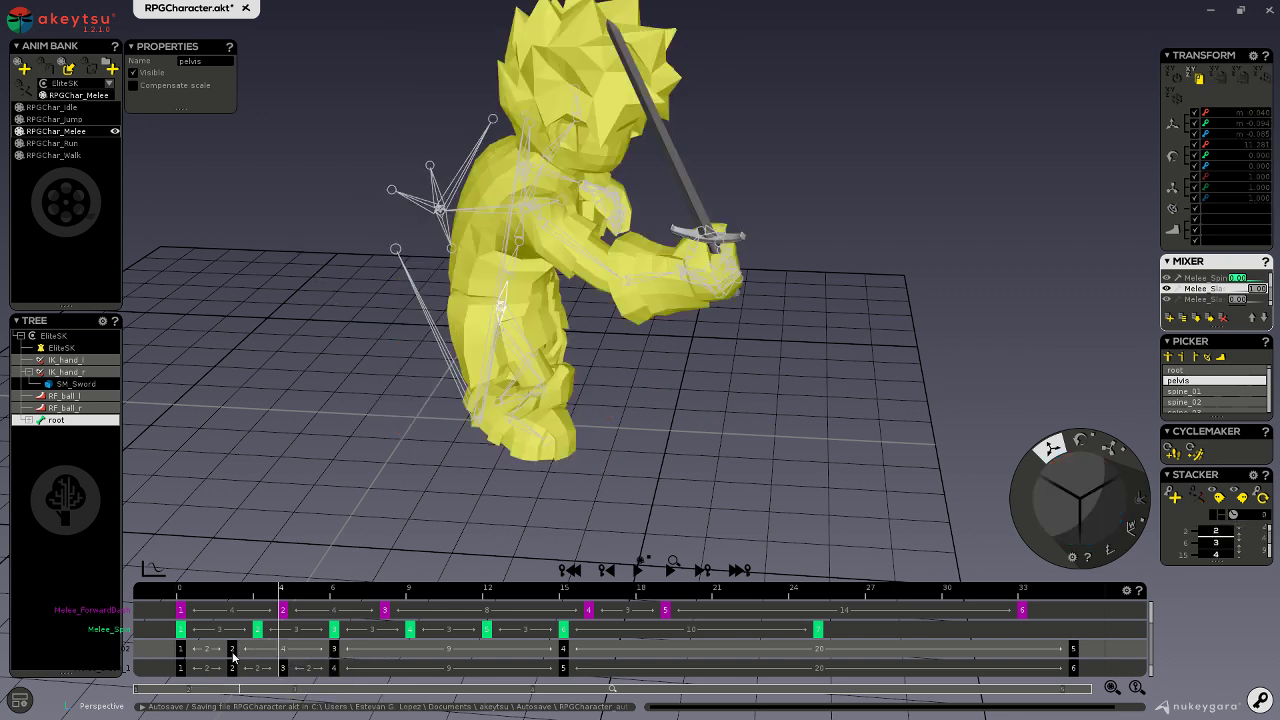
right_click(233, 651)
left_click(266, 660)
right_click(186, 653)
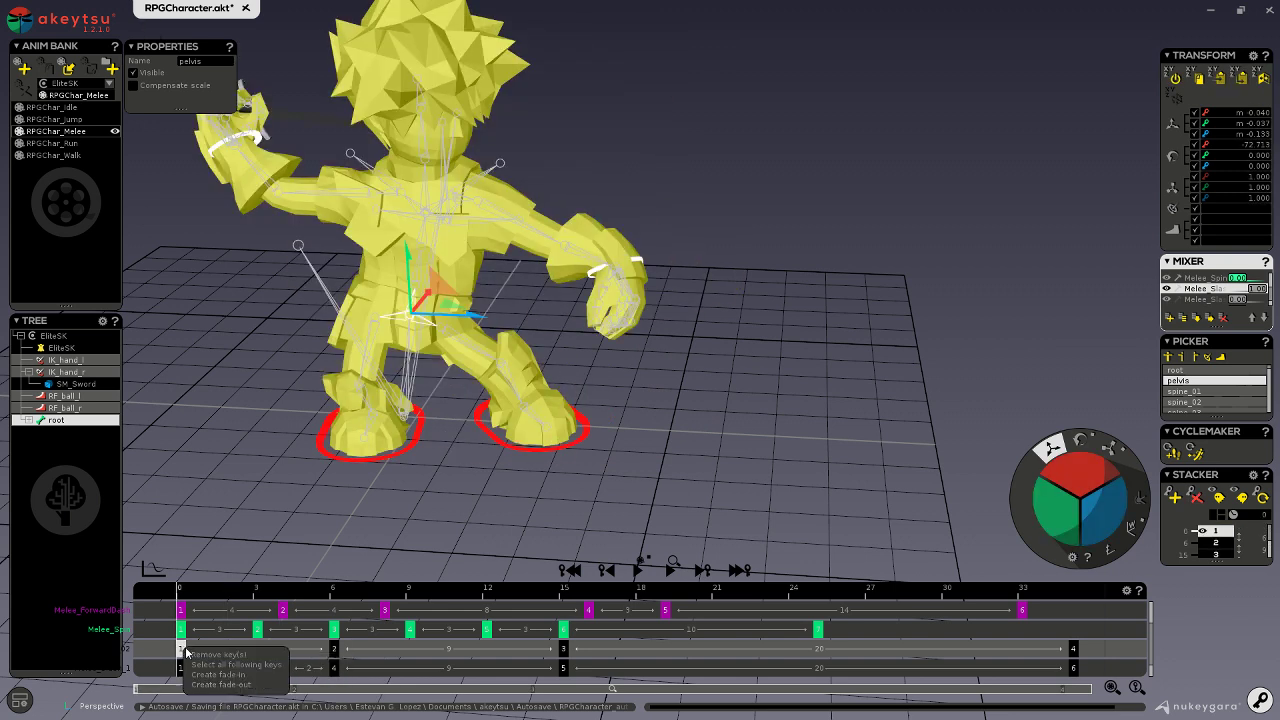
left_click(196, 655)
- Move the Melee_Slash_02 key at frame 6 to frame 0 and remove the key at frame 15
left_click(335, 648)
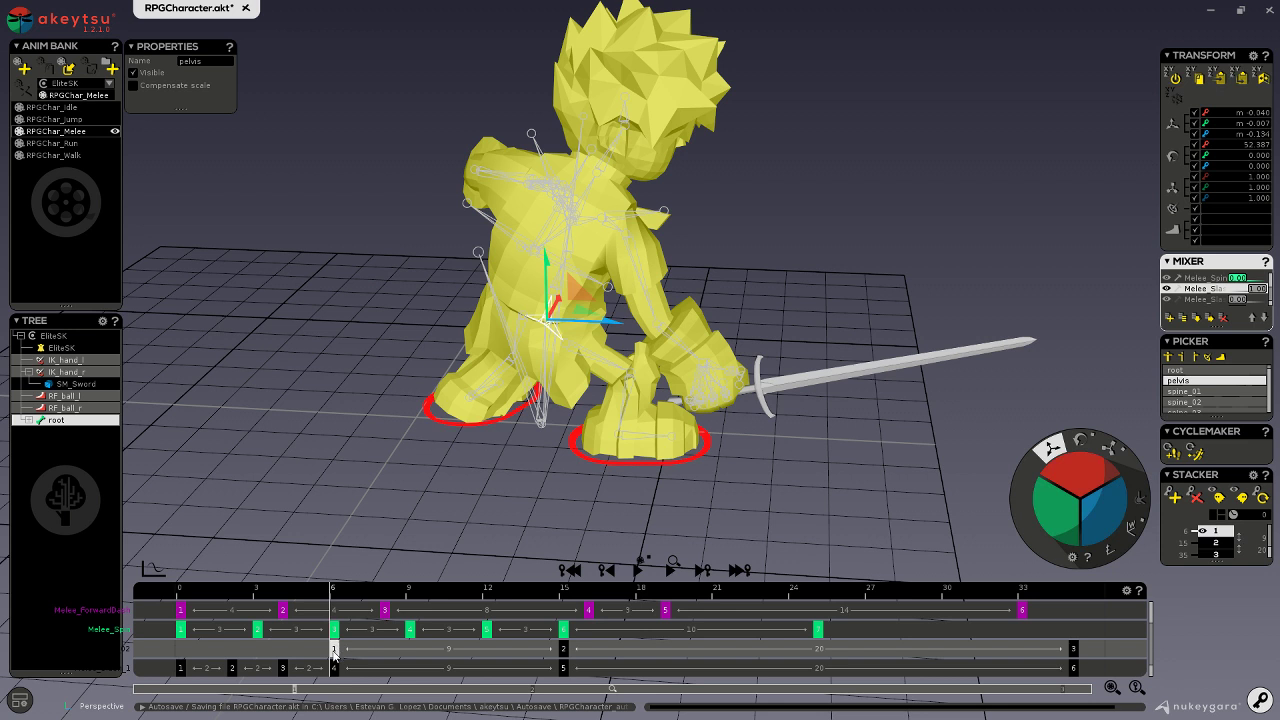
left_click_drag(191, 644, 181, 650)
left_click(565, 650)
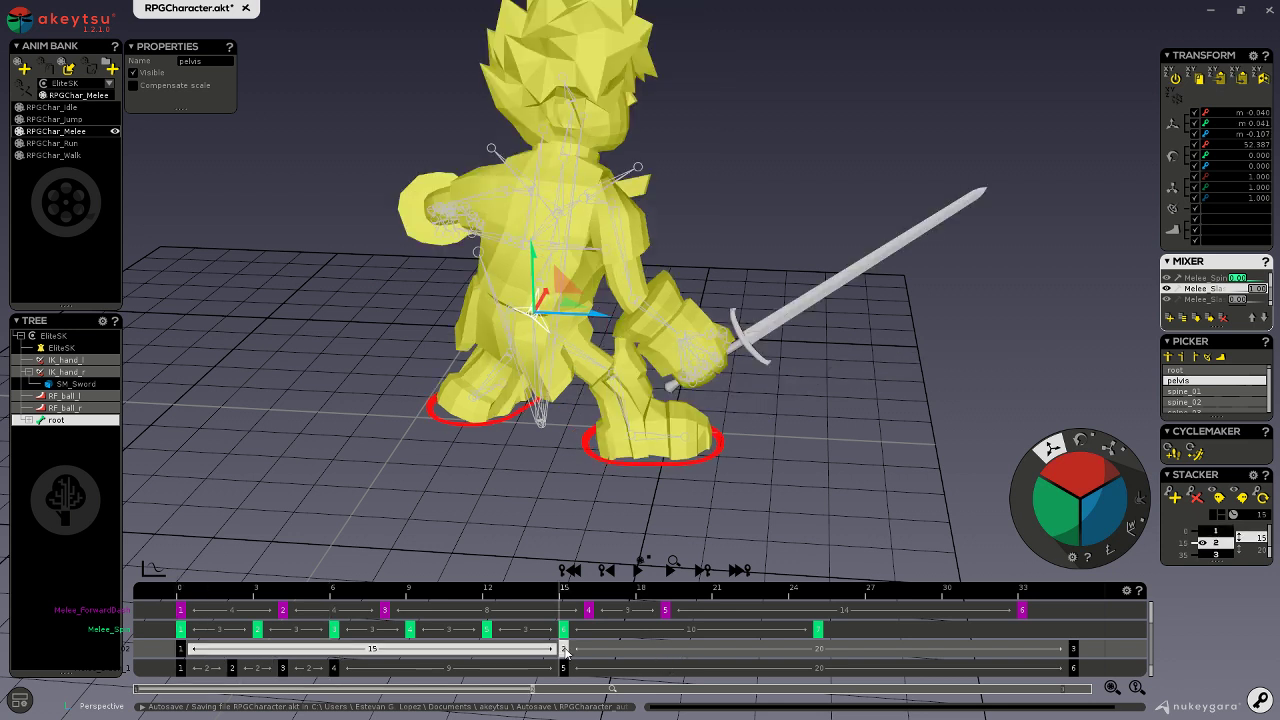
left_click(583, 661)
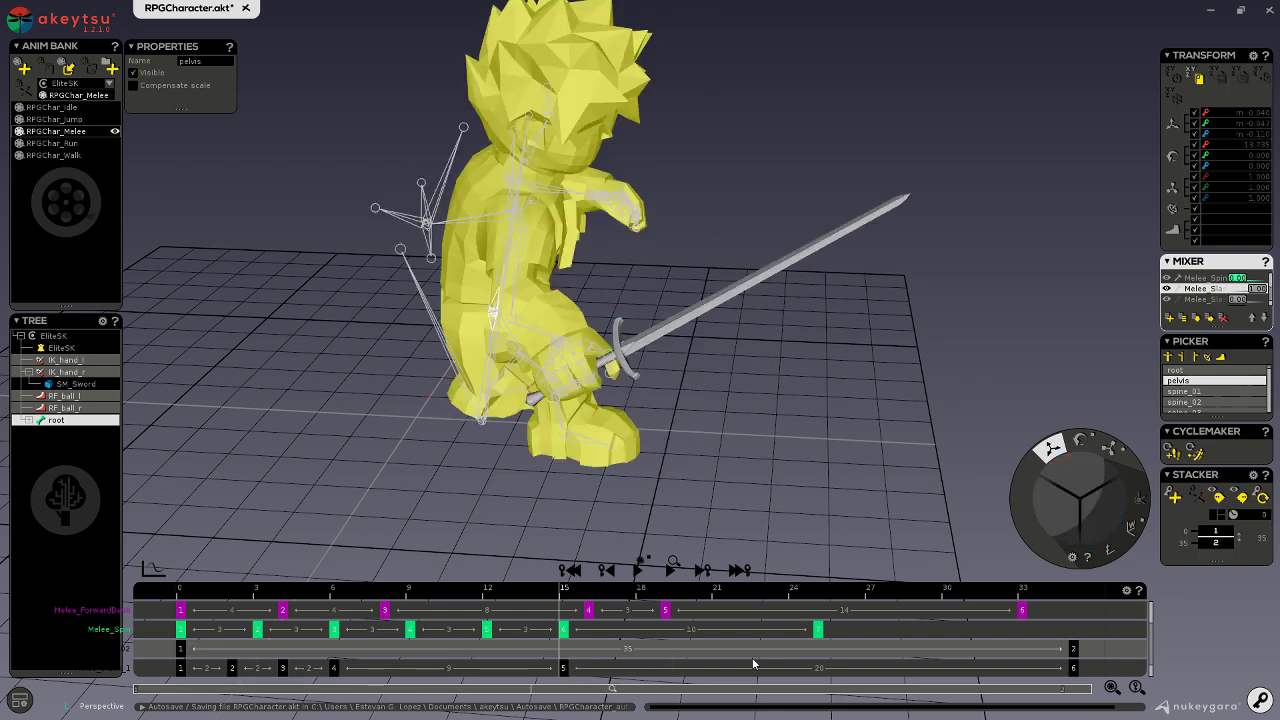
- Scrub through the transition between the two remaining Melee_Slash_02 keys and add a key at frame 5
left_click(477, 596)
left_click(1005, 597)
left_click_drag(789, 592, 198, 582)
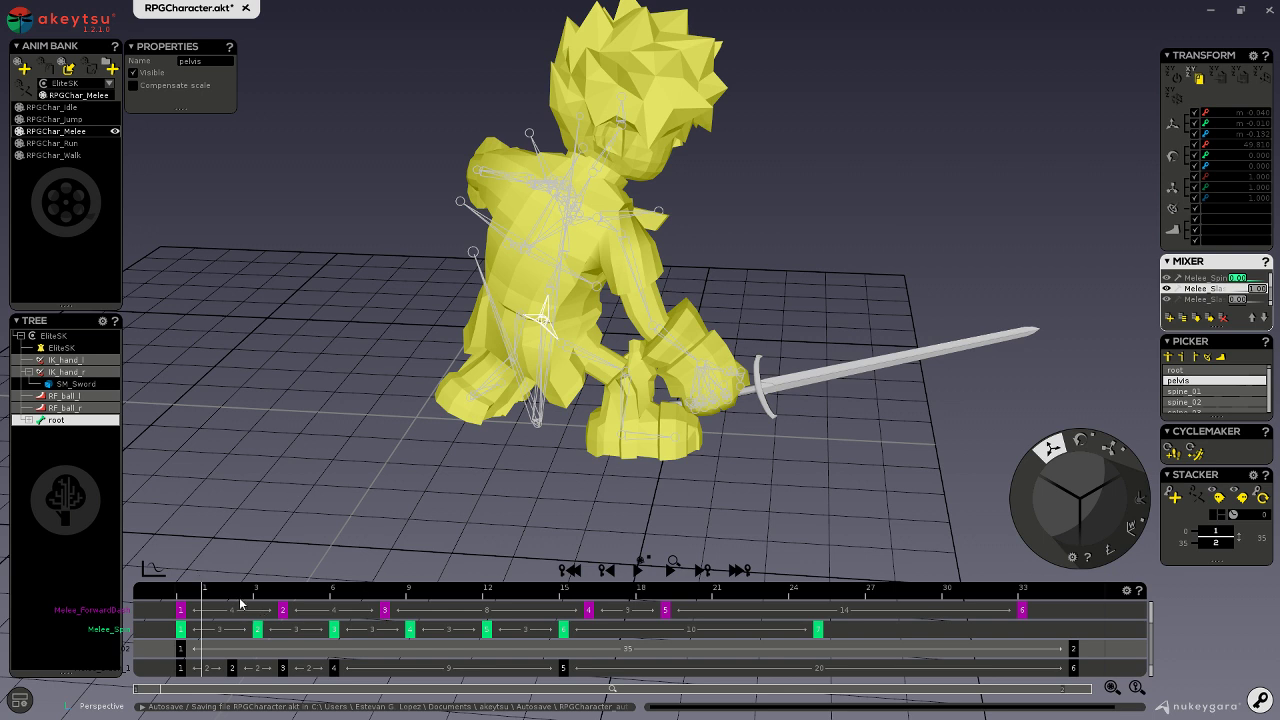
left_click_drag(226, 596, 309, 597)
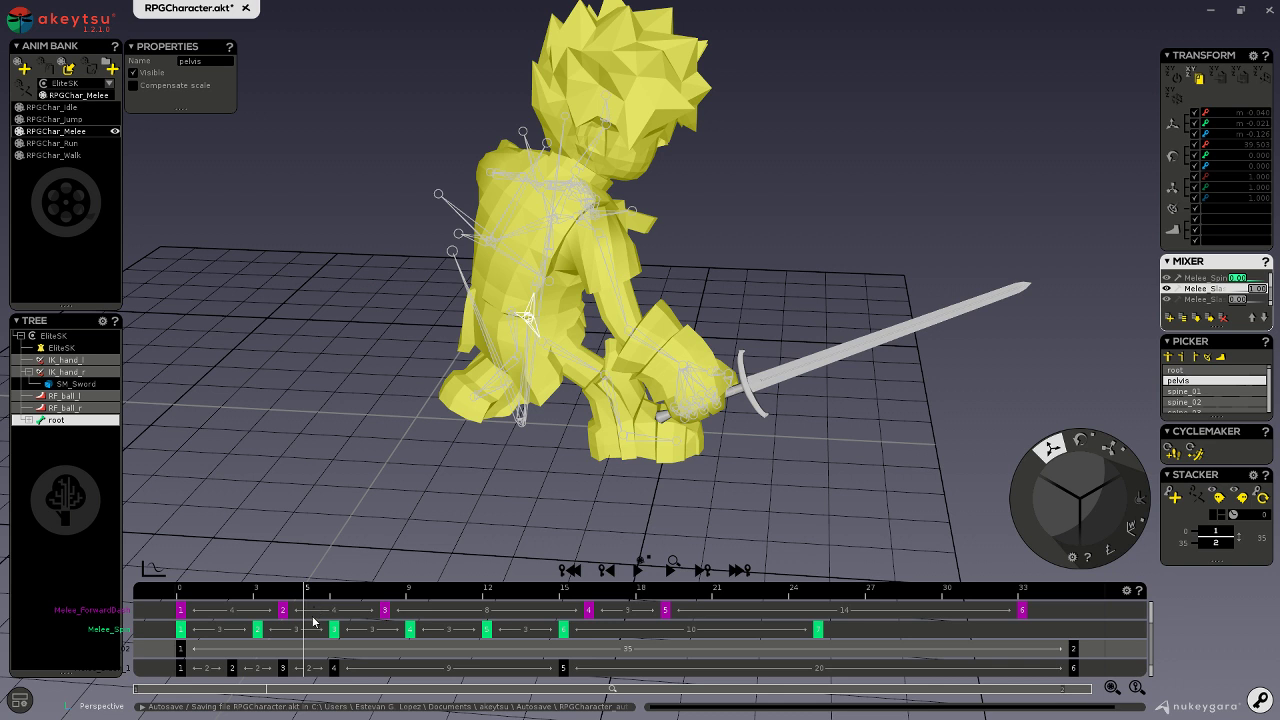
left_click(332, 665)
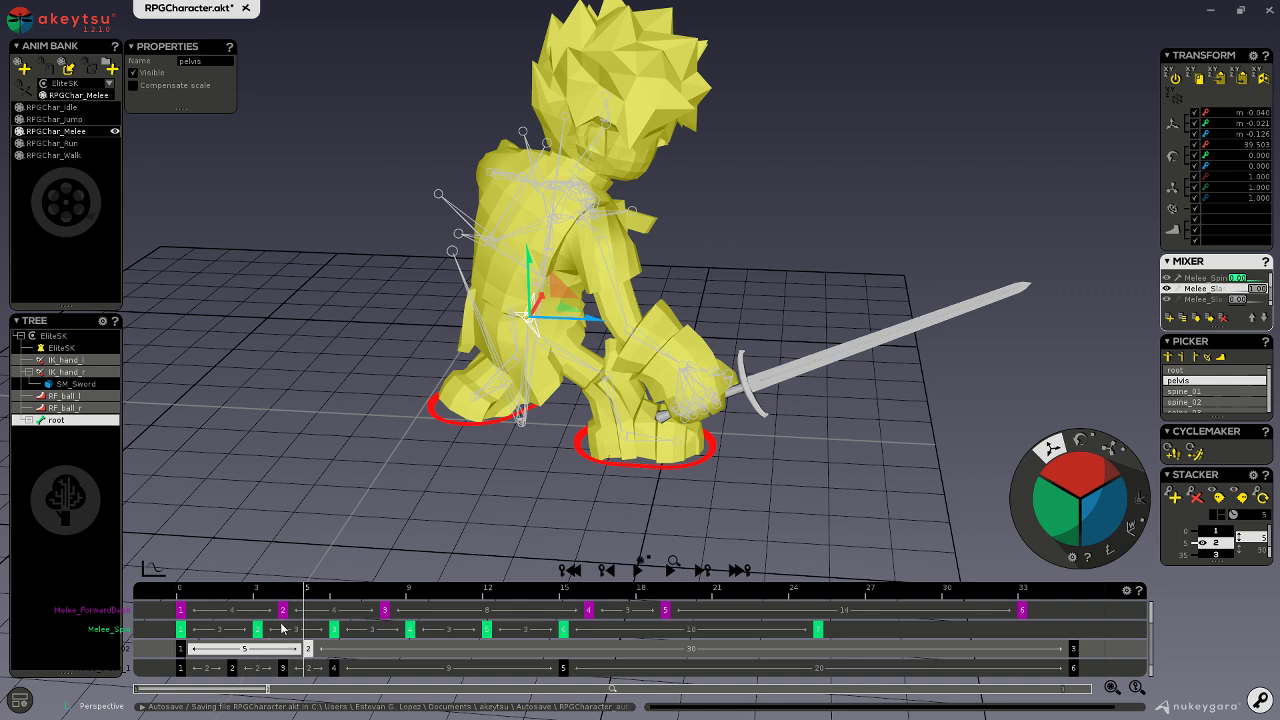
- Shift the pelvis to about -0.070 m along its Y axis at the new key, and move that key to frame 2
left_click_drag(275, 596, 308, 603)
left_click_drag(400, 495, 780, 414, "alt")
left_click(543, 333)
left_click_drag(298, 648, 233, 652)
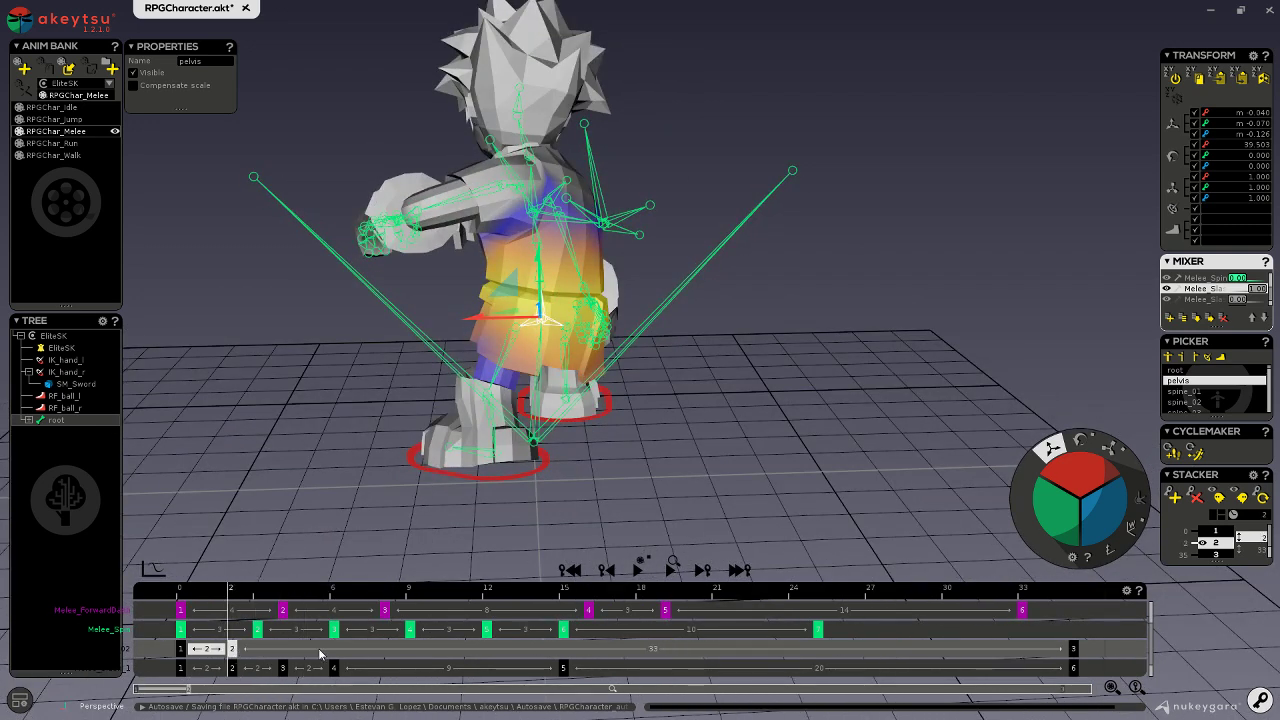
- Compare with the original slash at weight 1.00 up to frame 6, and return to Melee_Slash_02 at weight 1.00 and frame 2
left_click_drag(400, 545, 206, 451, "alt")
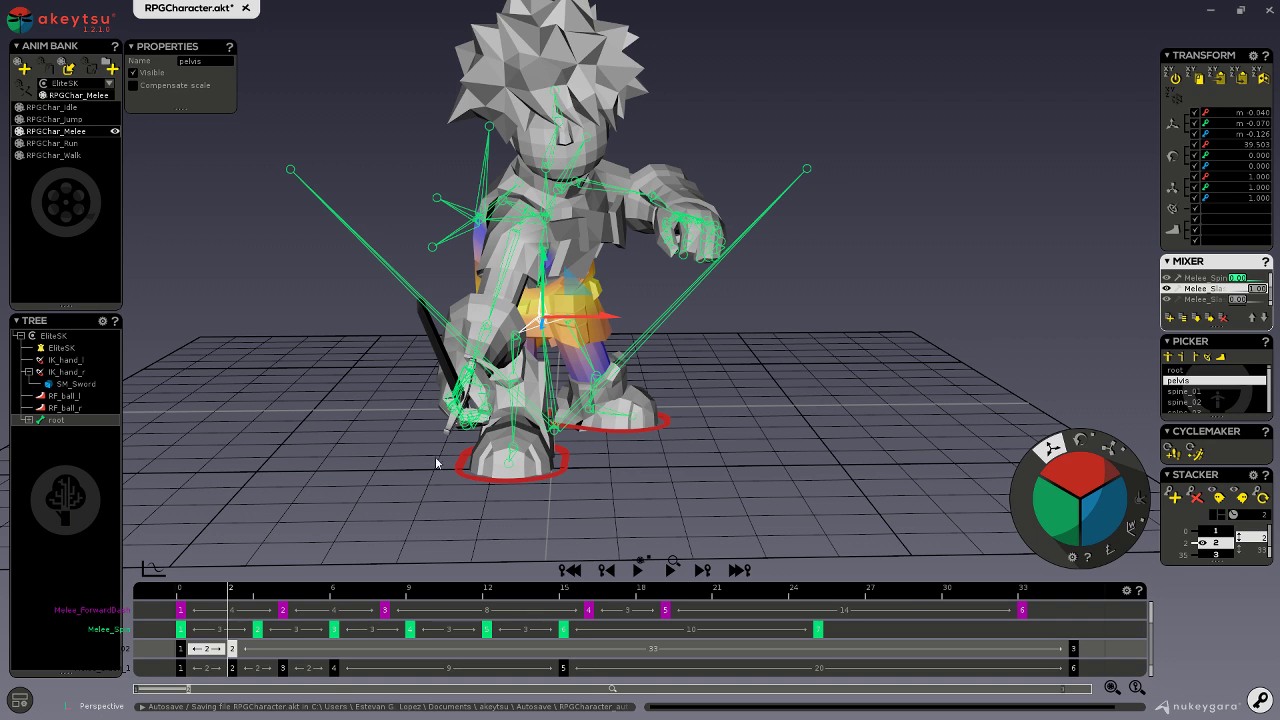
middle_click_drag(483, 432, 833, 522)
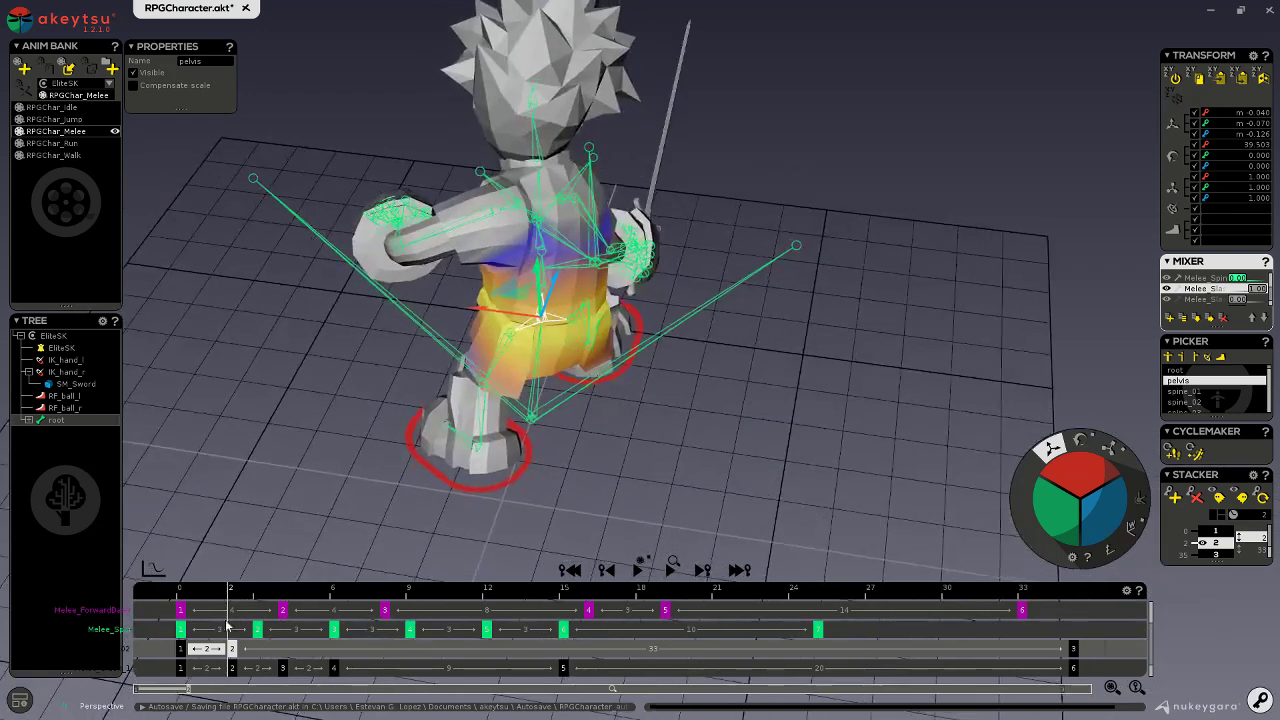
left_click(1215, 301)
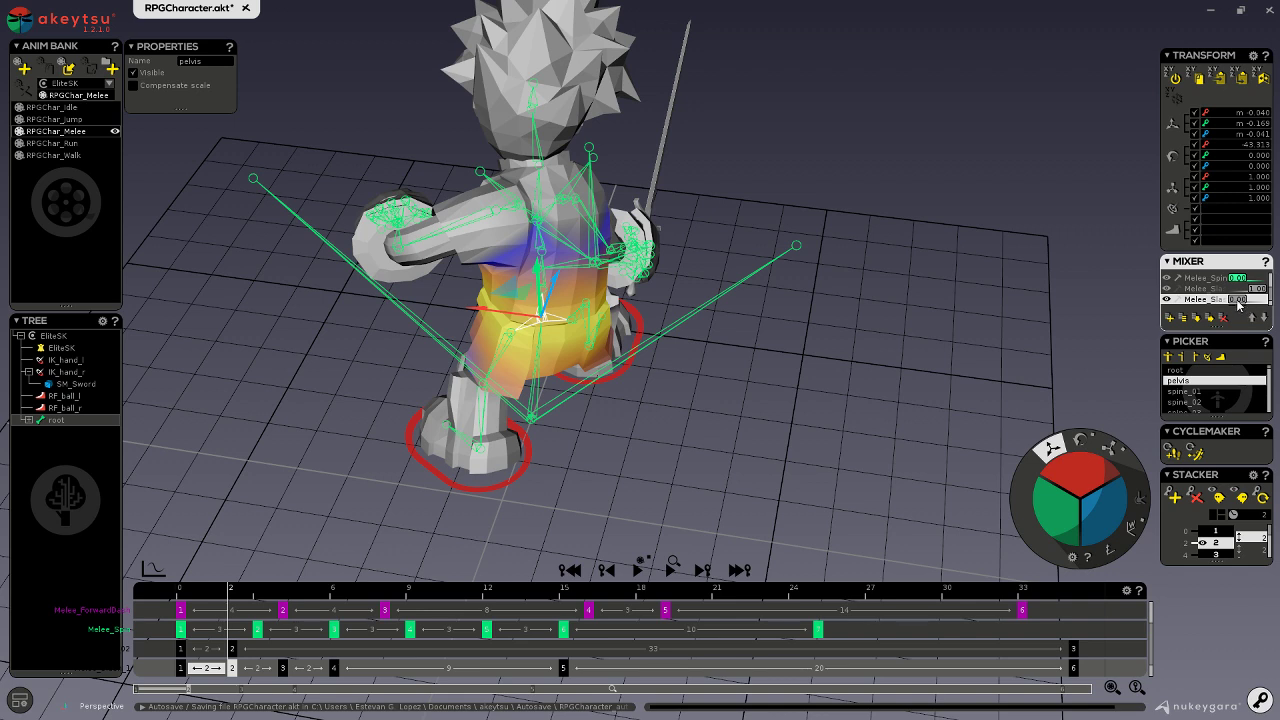
left_click_drag(1240, 305, 1205, 300)
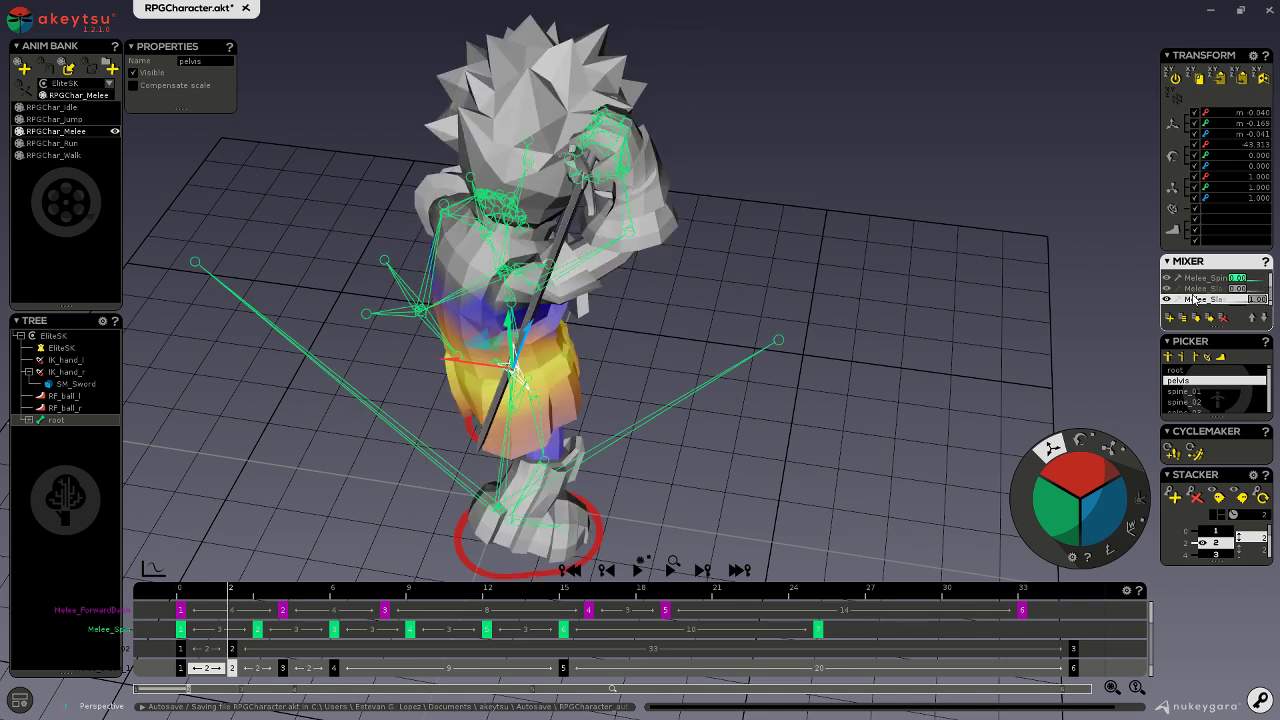
middle_click_drag(849, 346, 773, 304)
left_click(287, 588)
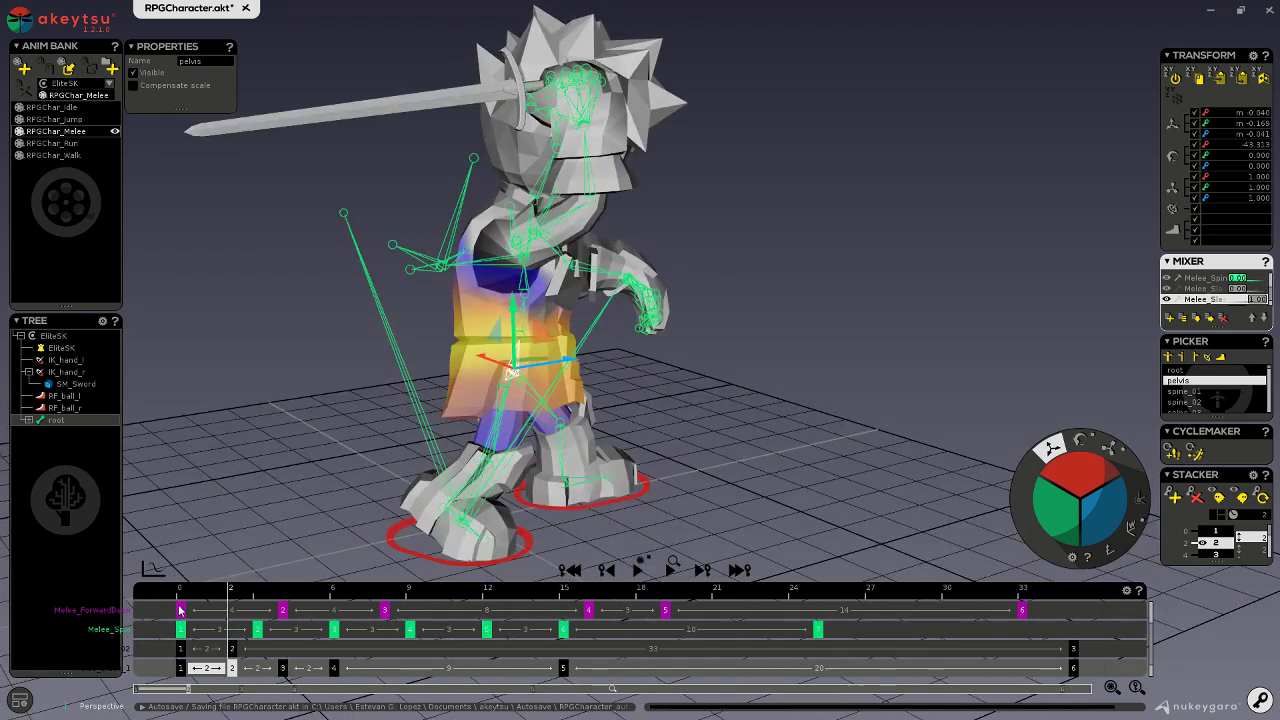
left_click_drag(190, 588, 334, 596)
middle_click_drag(460, 510, 557, 508)
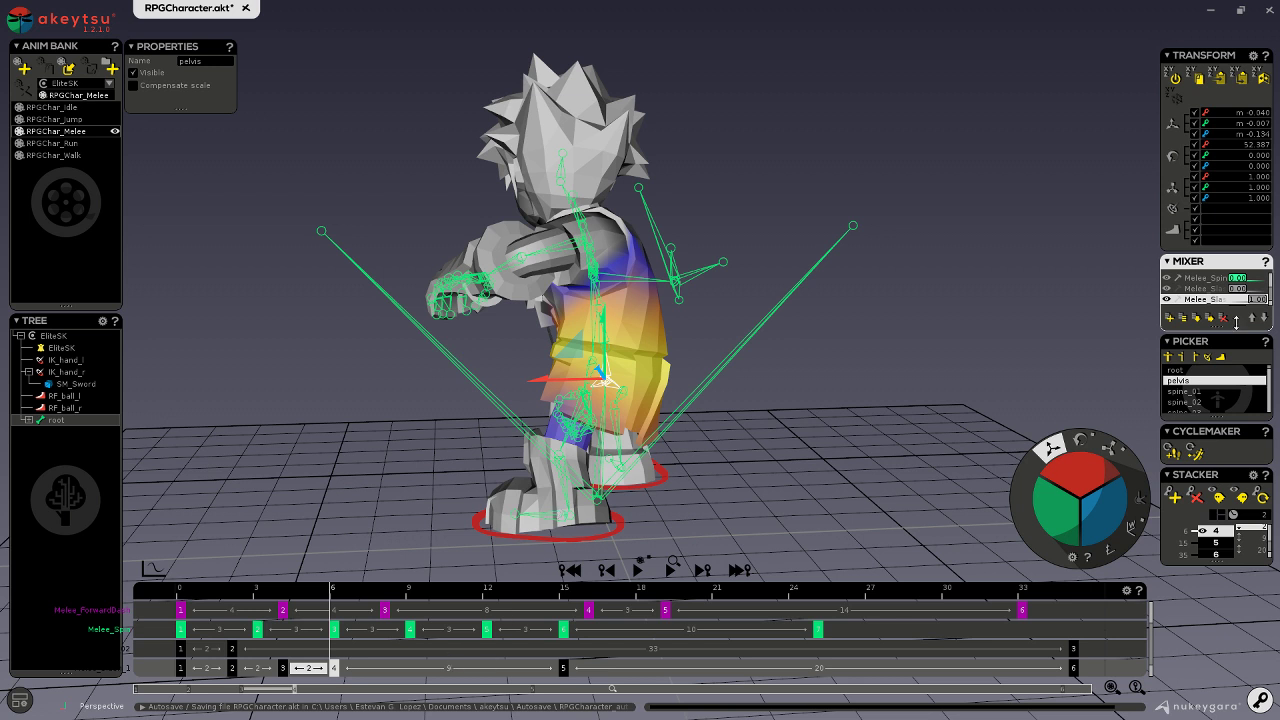
left_click(1206, 289)
left_click_drag(1239, 291, 1268, 291)
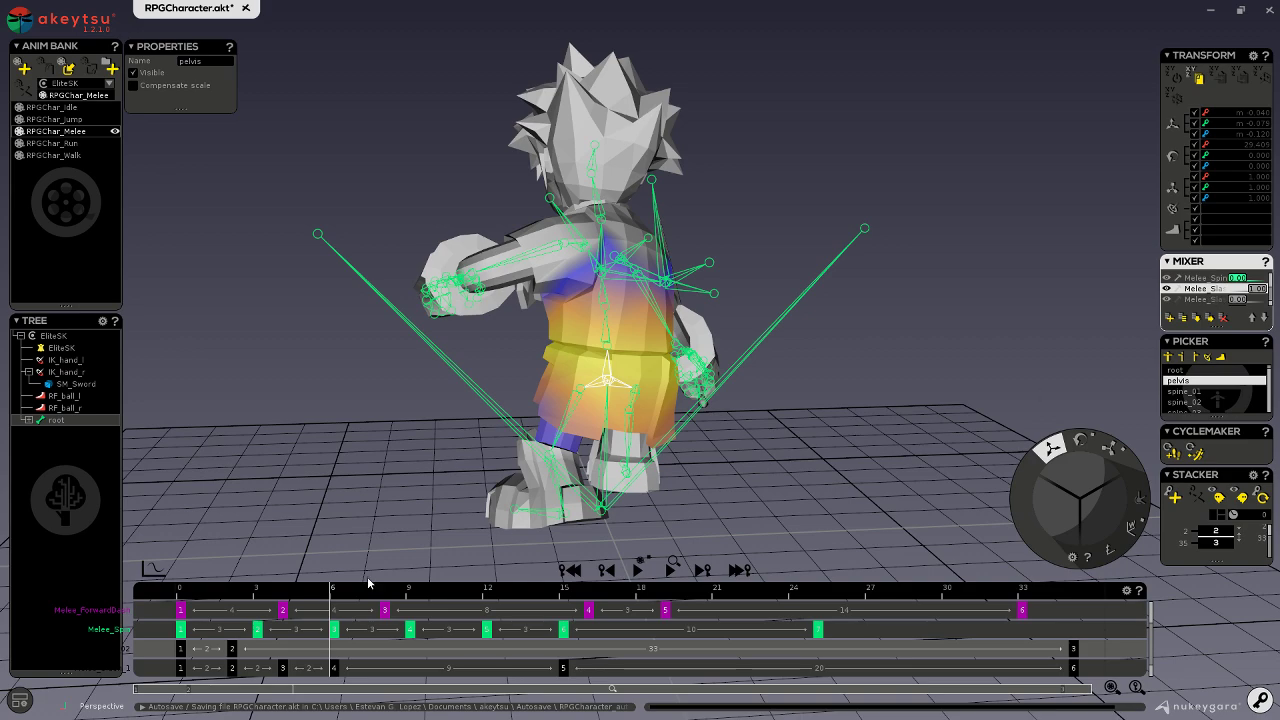
left_click_drag(200, 597, 224, 594)
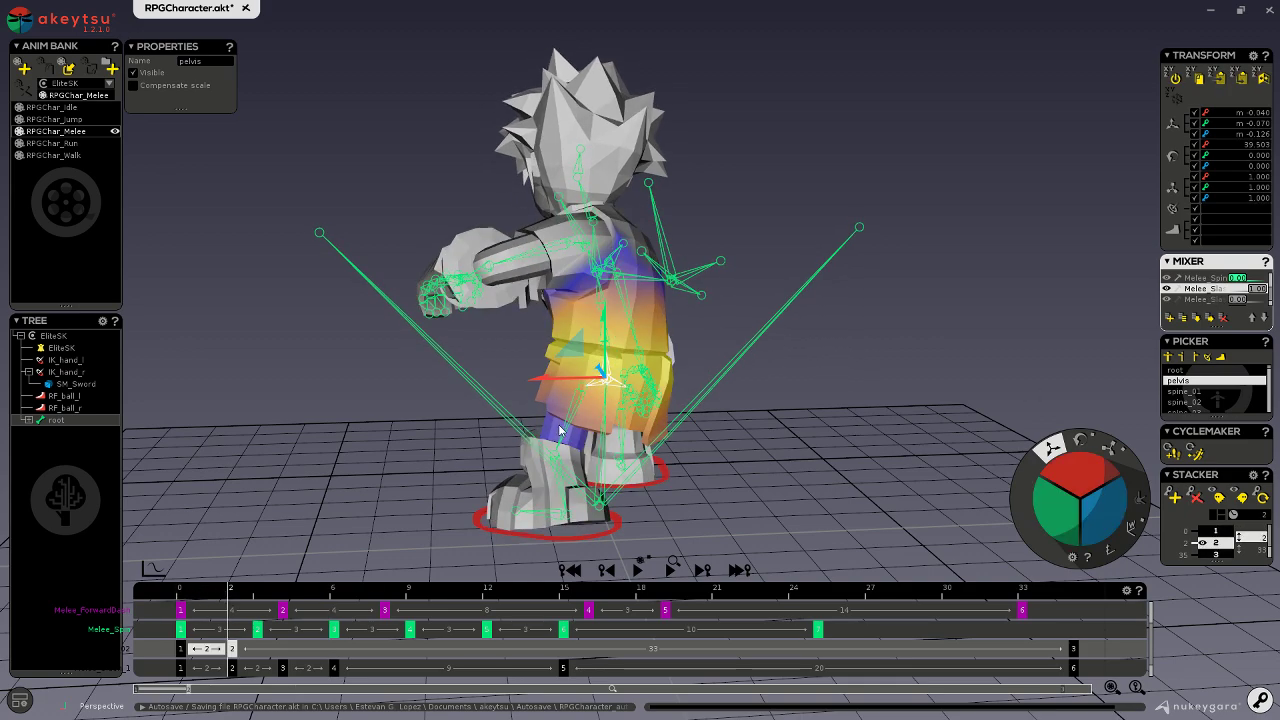
- Reposition and turn the right hand IK controller at frame 2, placing it at about 0.825, -1.193, -0.548 m
middle_click_drag(560, 430, 862, 439)
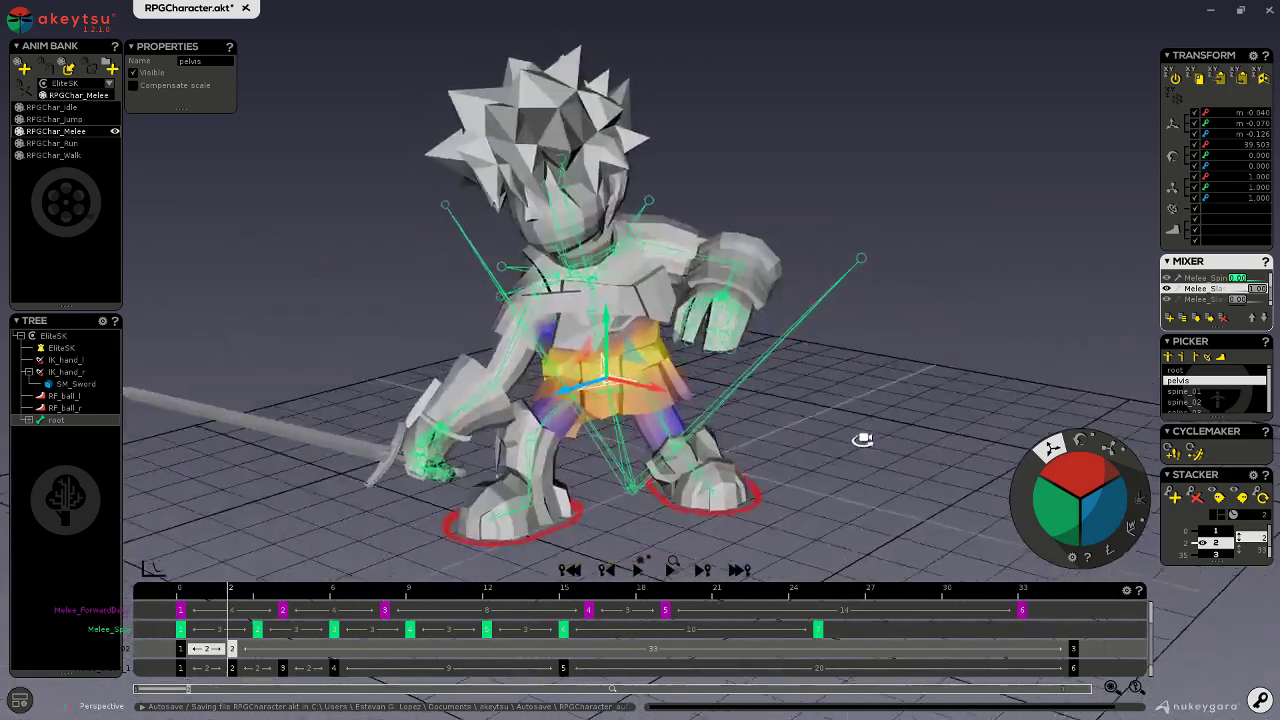
left_click(468, 445)
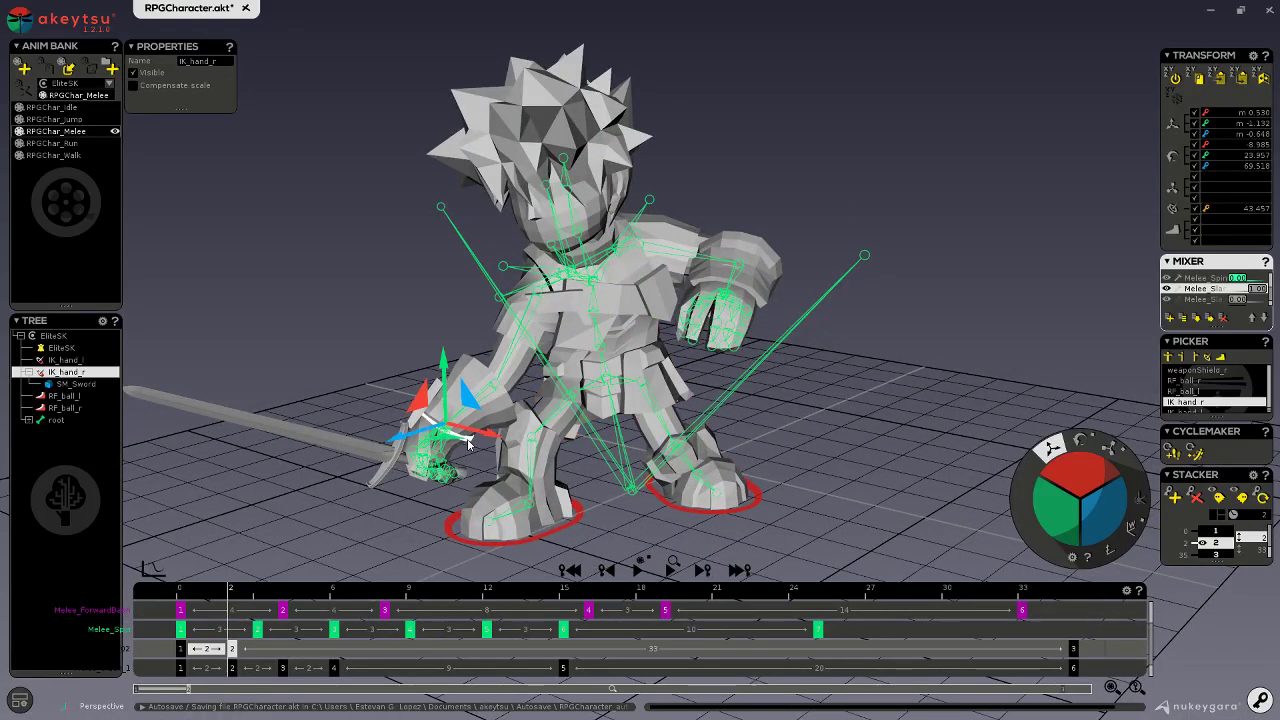
middle_click_drag(468, 445, 690, 486)
left_click_drag(1079, 500, 1076, 541)
middle_click_drag(590, 458, 675, 440)
mouse_move(1080, 460)
left_mouse_down()
mouse_move(1076, 418)
mouse_move(1079, 455)
left_mouse_up()
left_click_drag(1114, 500, 1106, 507)
left_click_drag(1035, 532, 1058, 482)
middle_click_drag(790, 437, 740, 452)
key("w")
left_click_drag(506, 404, 449, 378)
middle_click_drag(437, 378, 660, 390)
- Rotate the right hand IK controller about its X axis to about 129 degrees
left_click(1081, 441)
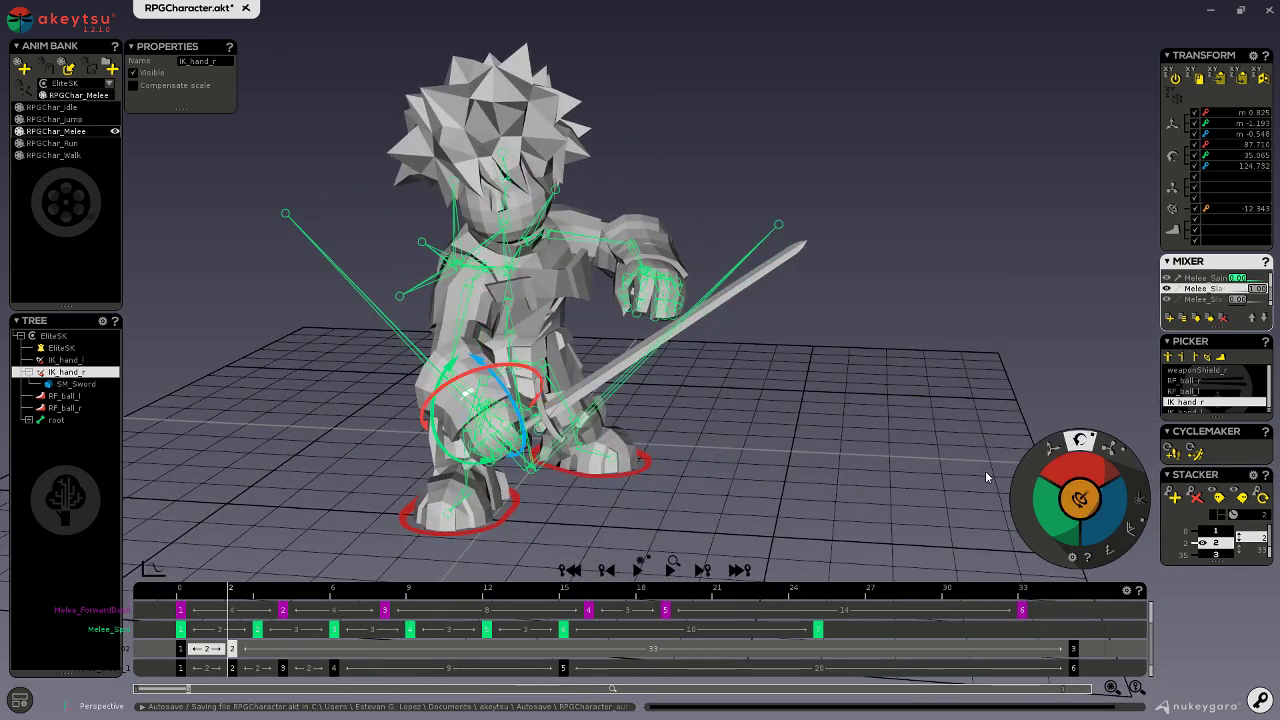
middle_click_drag(985, 472, 897, 475)
left_click_drag(1085, 468, 1083, 439)
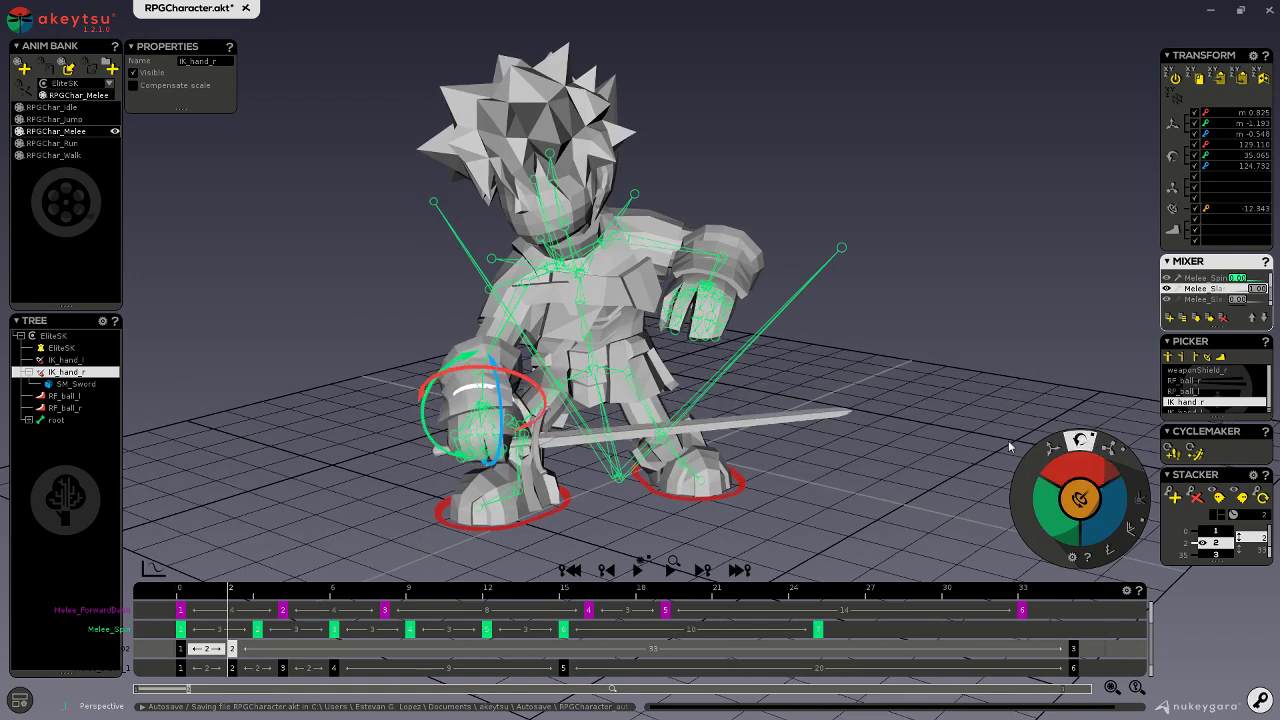
middle_click_drag(850, 330, 828, 353)
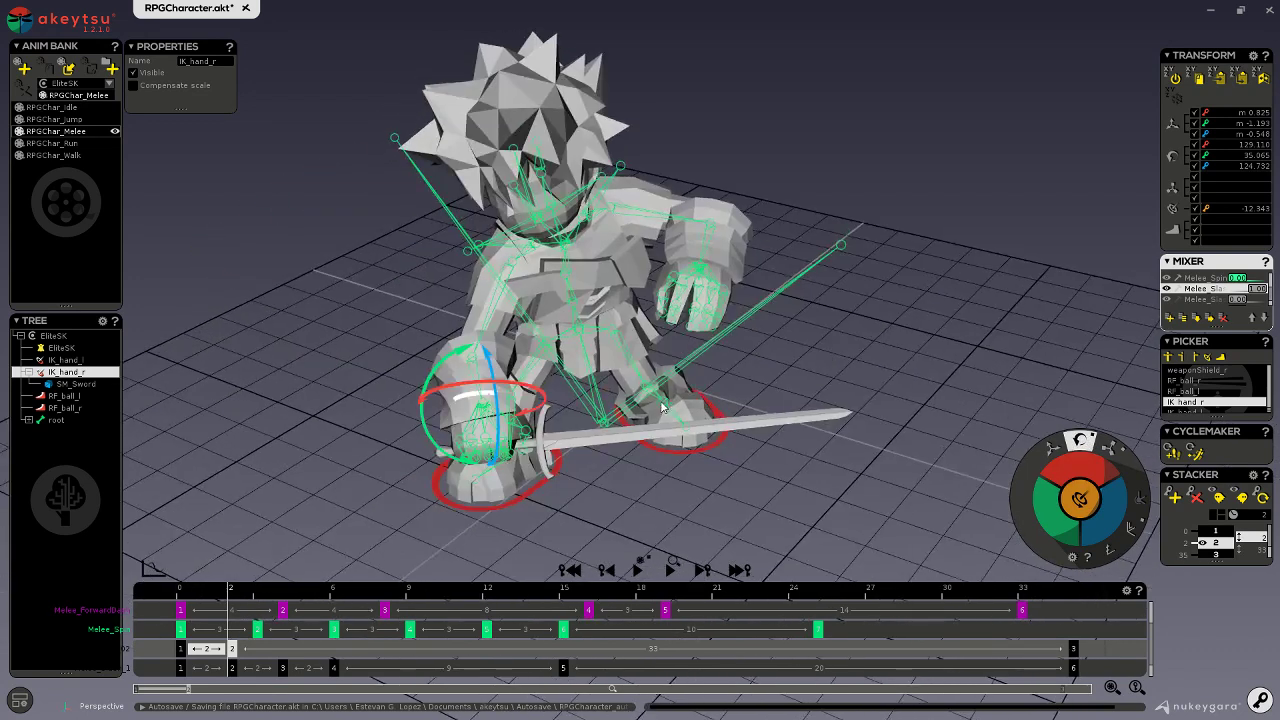
- Rotate the right hand IK controller at frame 2 to about 165, 19 and 176 degrees to redirect the sword
left_click(1052, 447)
middle_click_drag(874, 460, 941, 464)
key("e")
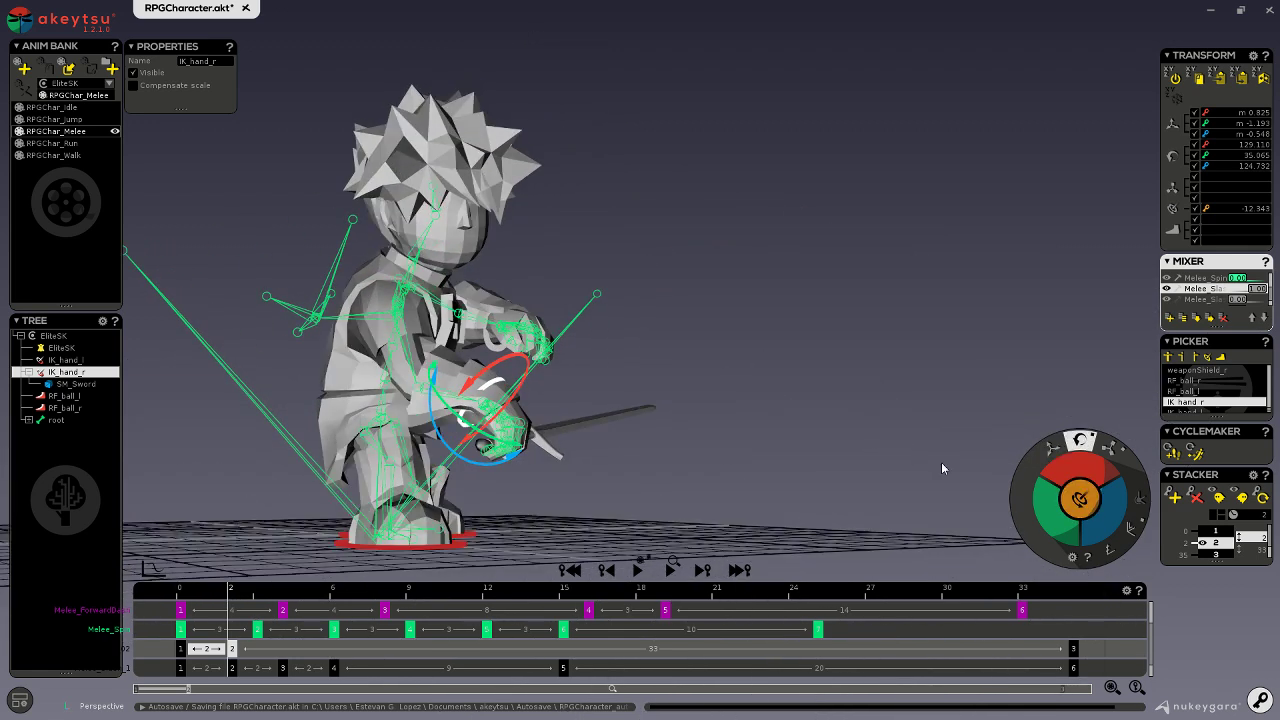
left_click_drag(1108, 518, 1110, 526)
middle_click_drag(1095, 515, 1018, 489)
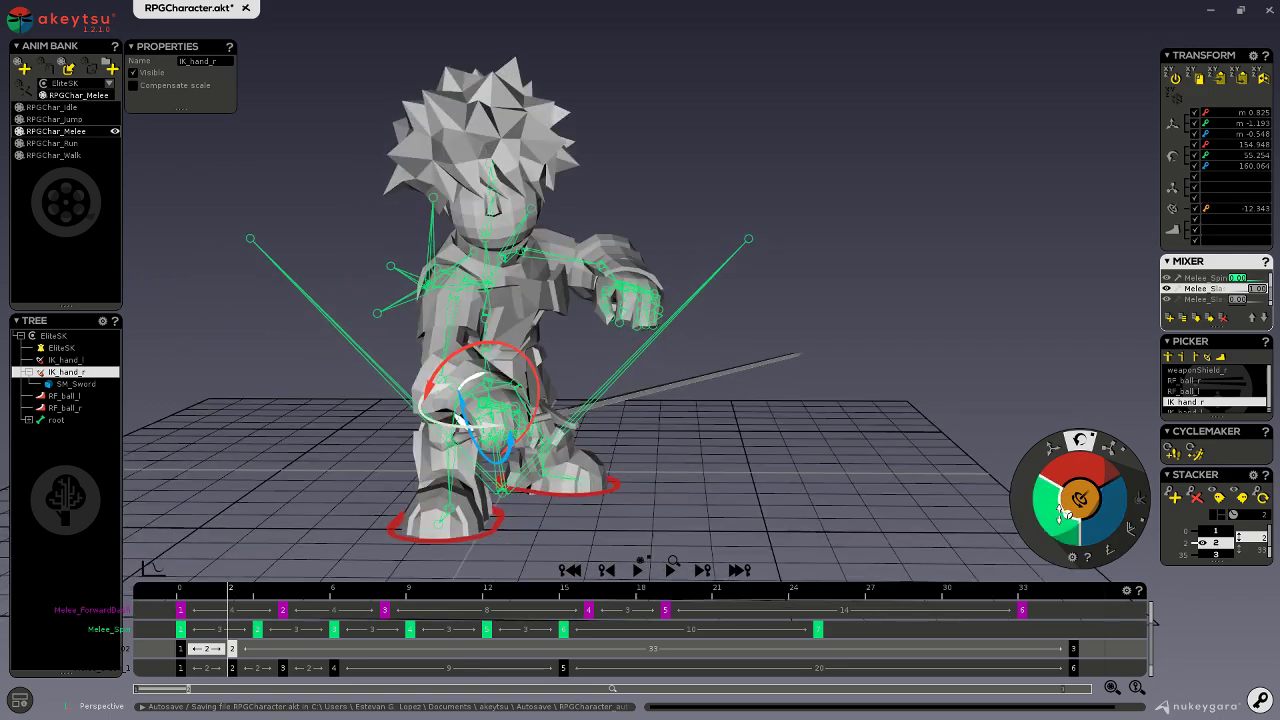
left_click_drag(1060, 500, 1065, 511)
middle_click_drag(833, 341, 852, 375)
- Play and scrub the slash animation to review the motion from frame 0 into the frame 2 pose
left_click_drag(219, 592, 407, 587)
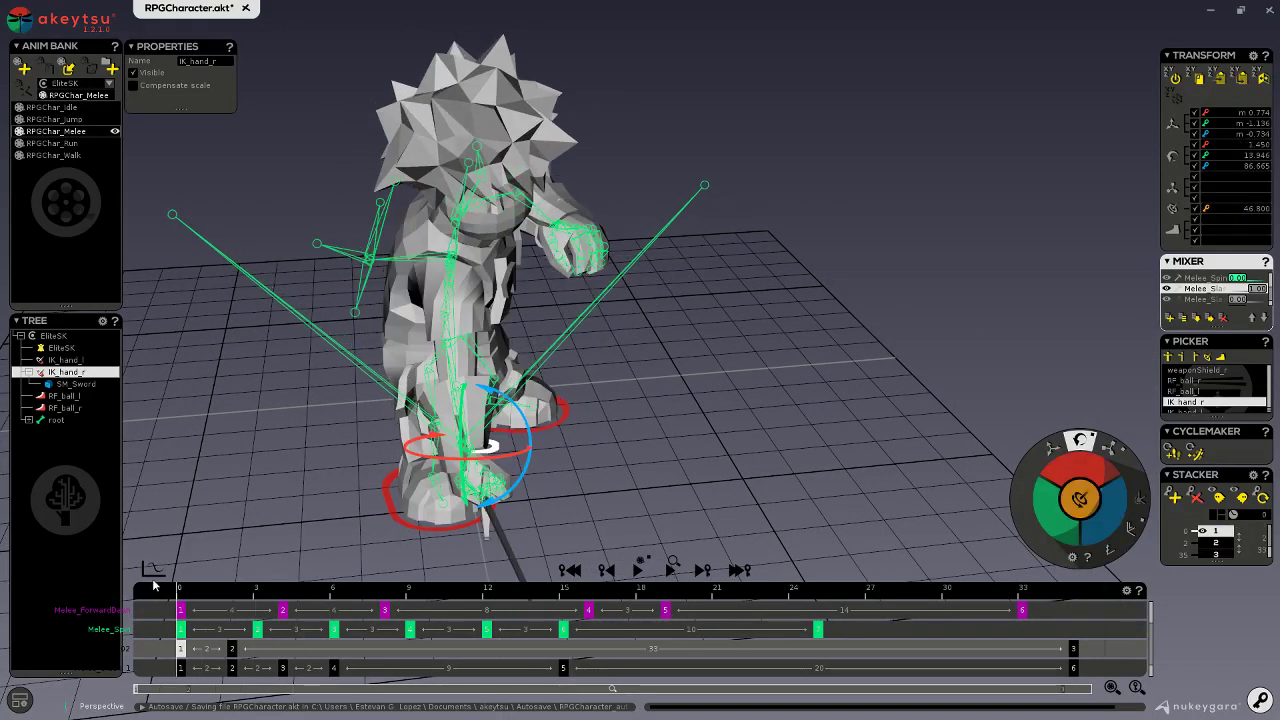
left_click(636, 568)
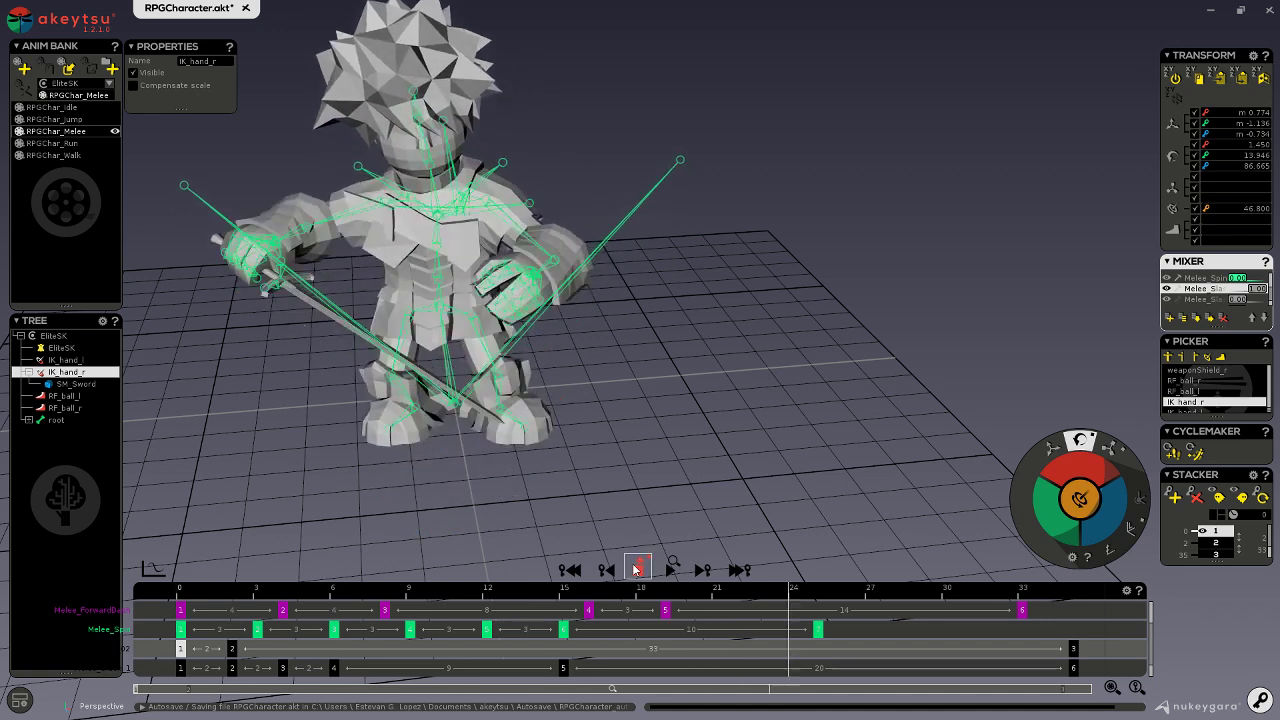
left_click(220, 594)
left_click_drag(185, 595, 152, 595)
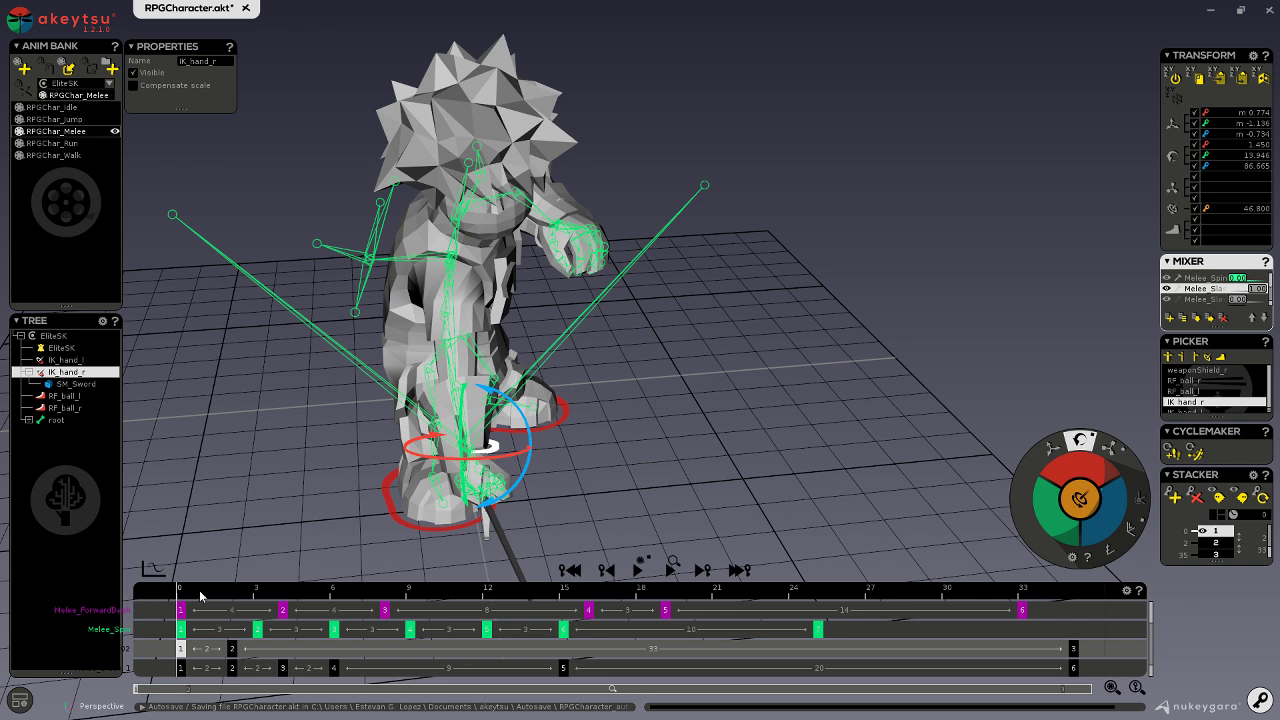
left_click_drag(194, 593, 218, 587)
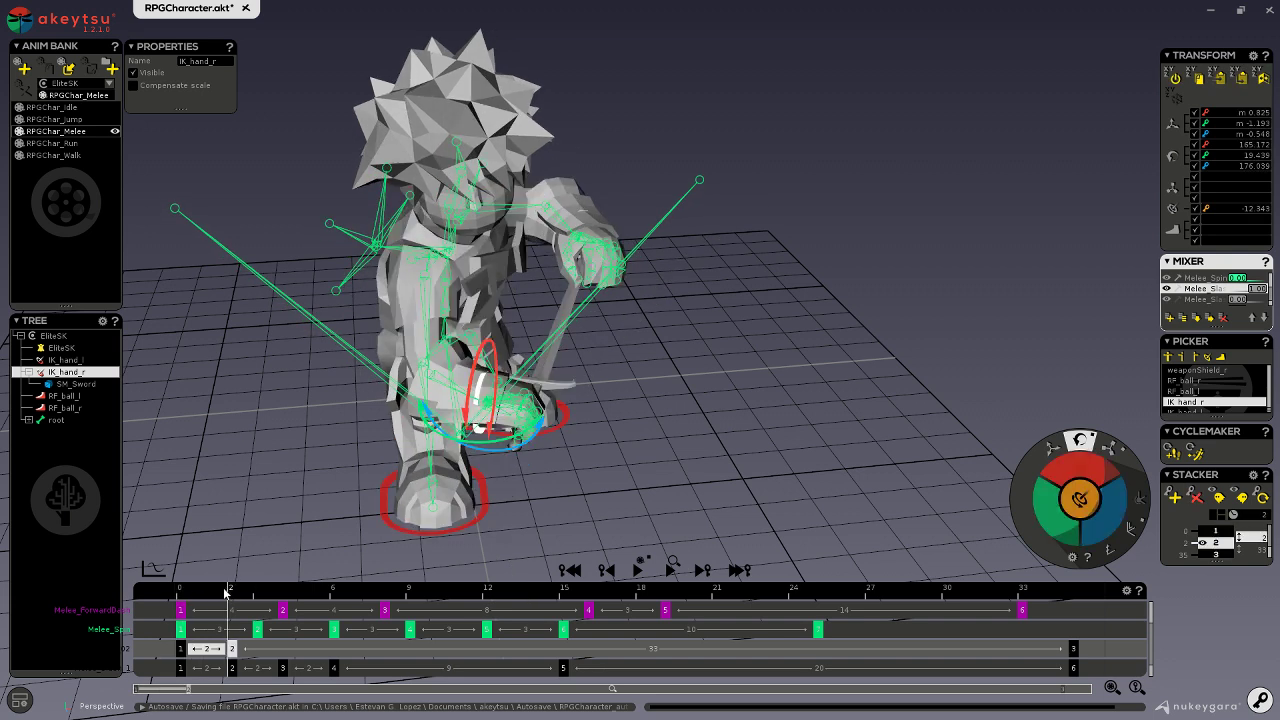
- Try the second Melee_Slash_02 key at frames 4 and 3, playing back each timing, and return it to frame 2
left_click_drag(233, 649, 286, 649)
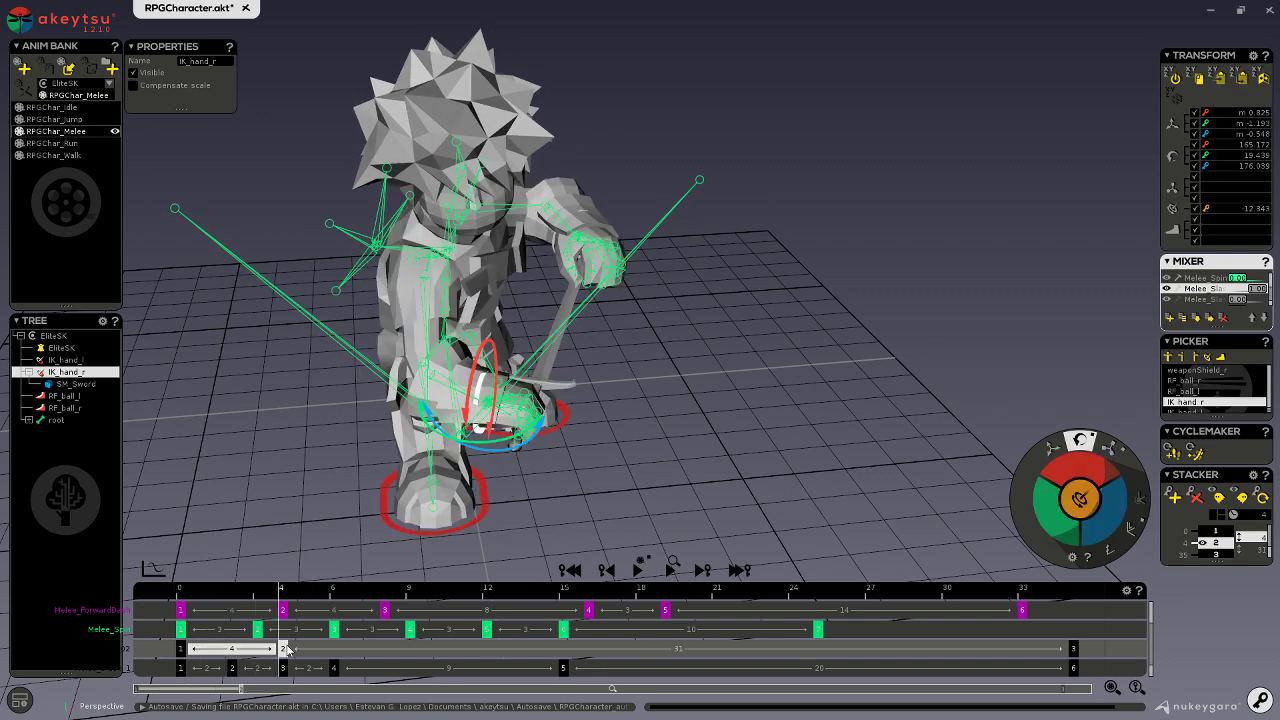
left_click(638, 570)
left_click(645, 578)
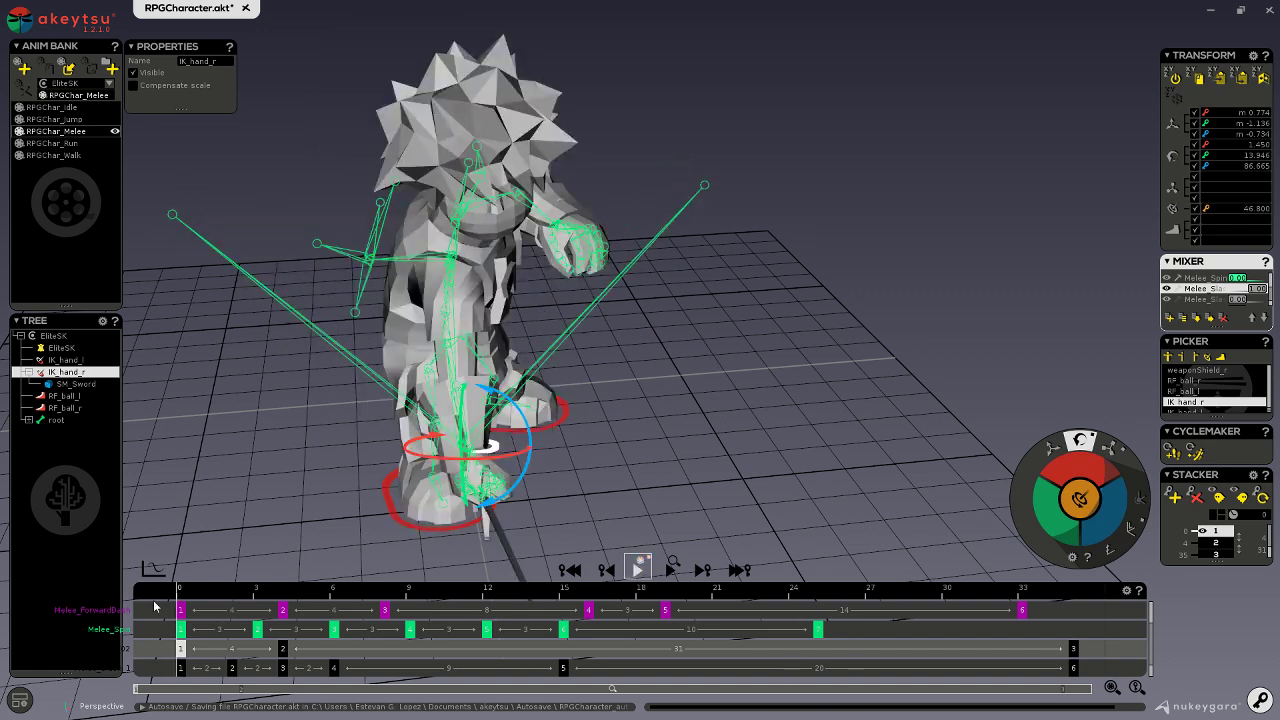
left_click(256, 590)
left_click_drag(284, 648, 257, 652)
left_click(570, 570)
left_click(640, 571)
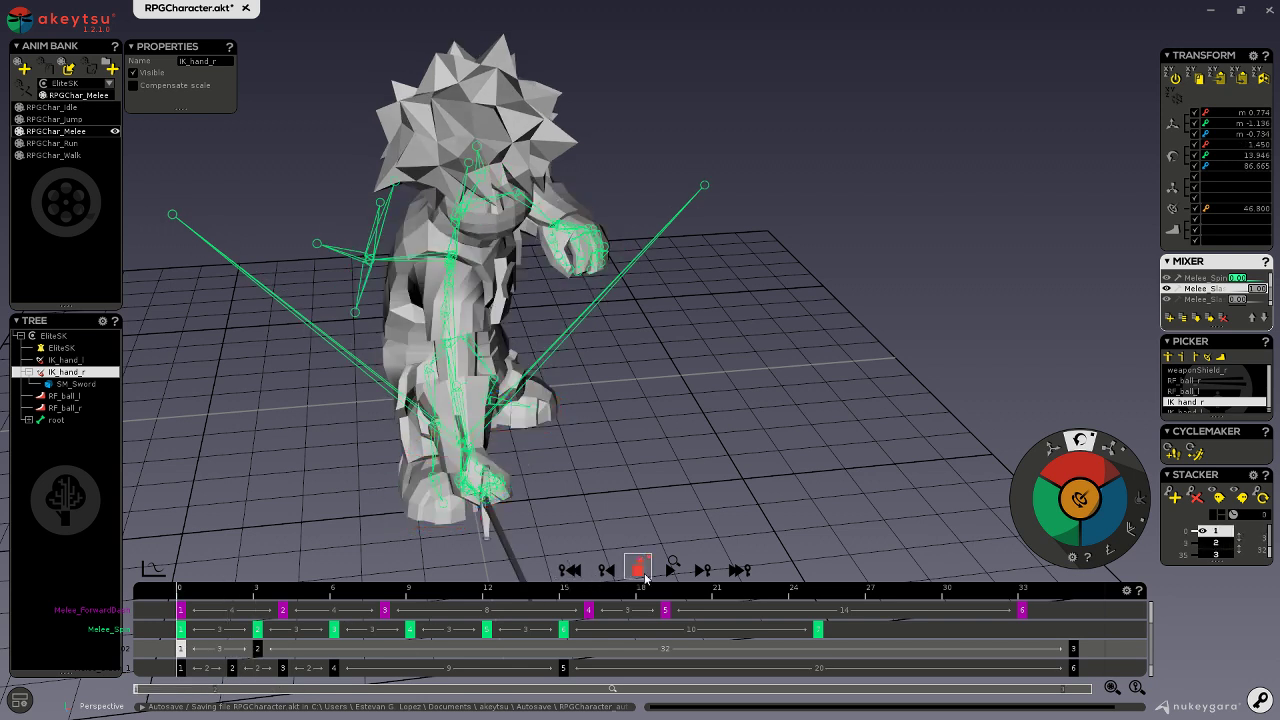
left_click(640, 571)
left_click(231, 590)
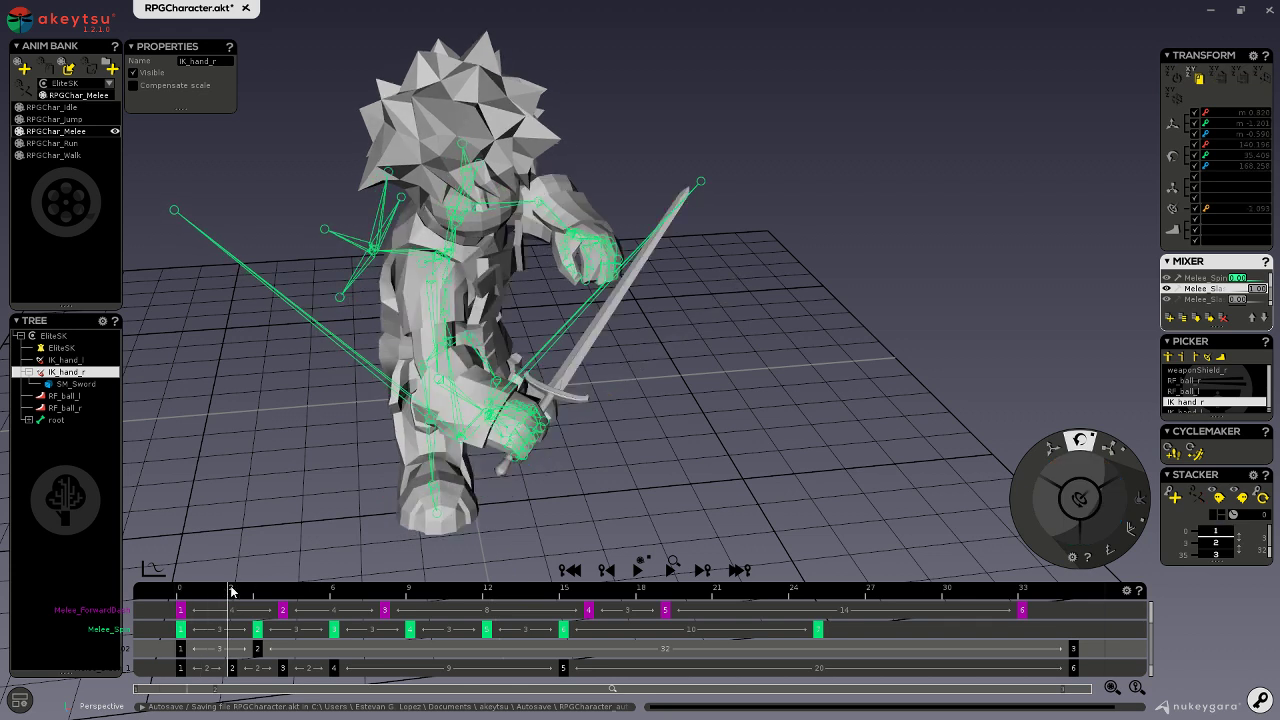
left_click_drag(231, 590, 256, 590)
left_click_drag(258, 652, 232, 650)
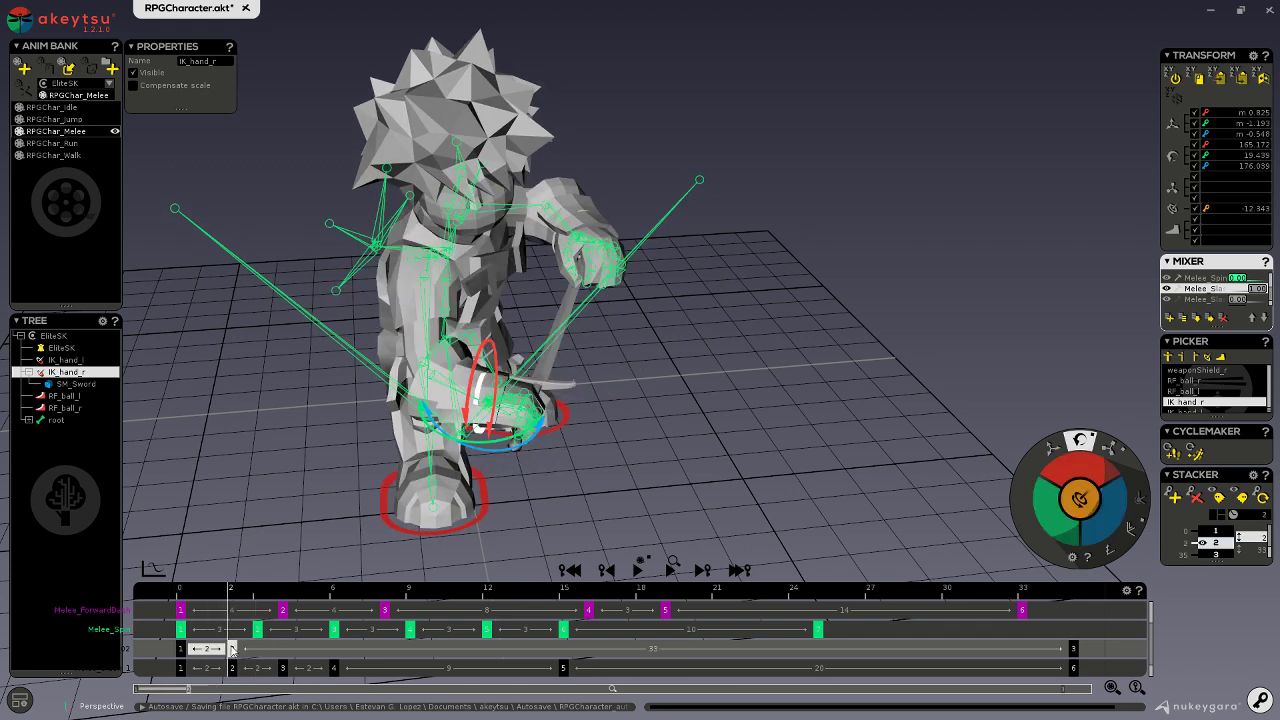
- Create a new key at frame 4 on the Melee_Slash_02 layer and check the pose there
left_click_drag(238, 591, 283, 600)
right_click(278, 648)
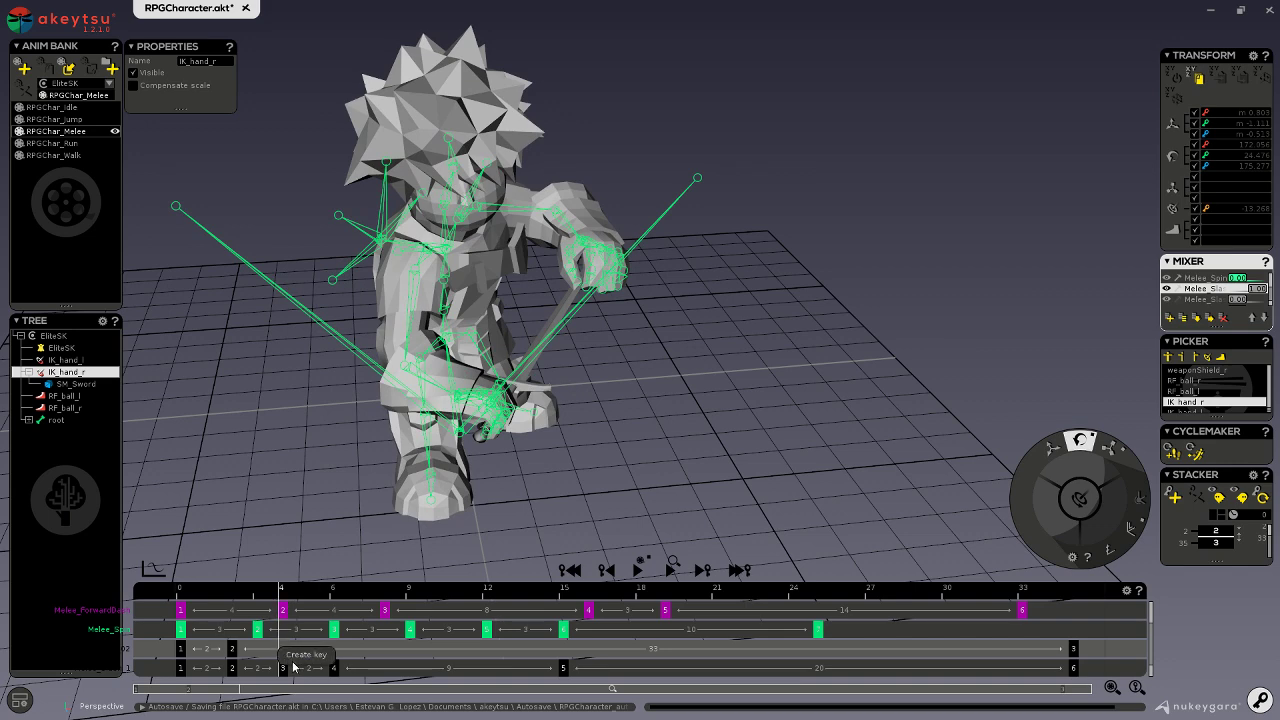
left_click(297, 659)
middle_click_drag(584, 477, 537, 461)
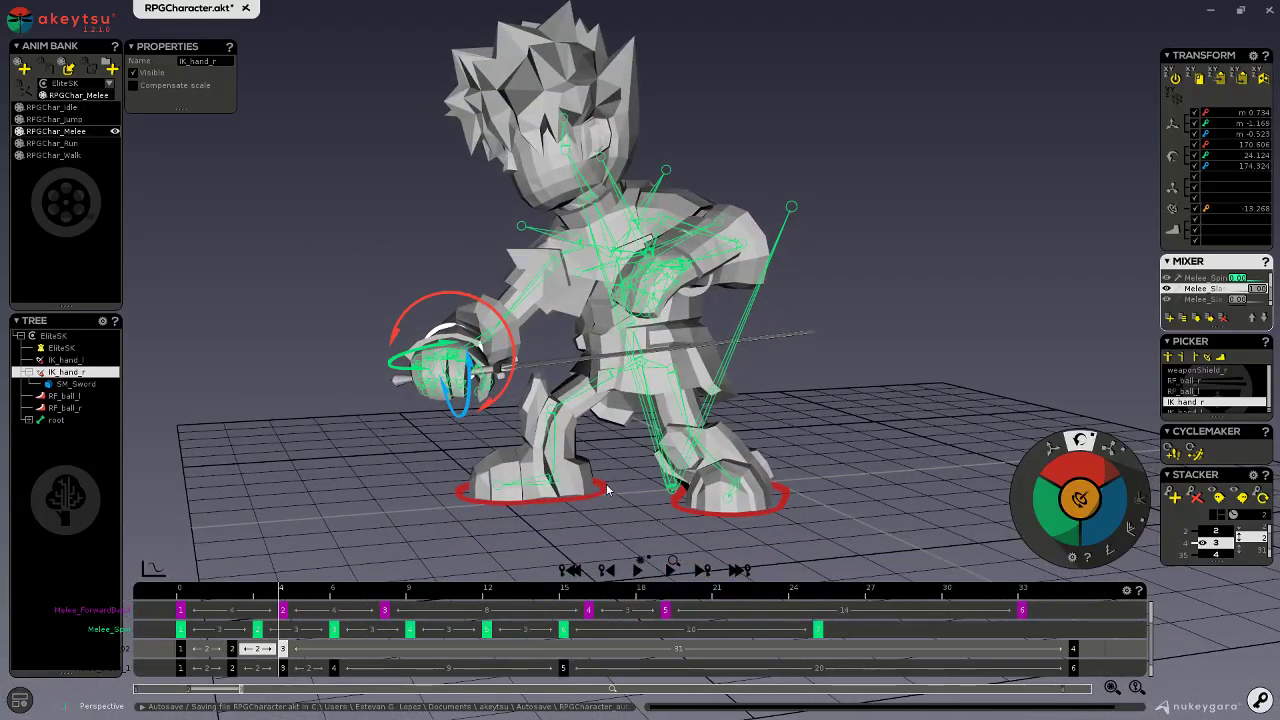
mouse_move(257, 590)
left_mouse_down()
mouse_move(128, 587)
mouse_move(330, 587)
mouse_move(200, 590)
mouse_move(297, 597)
mouse_move(280, 600)
left_mouse_up()
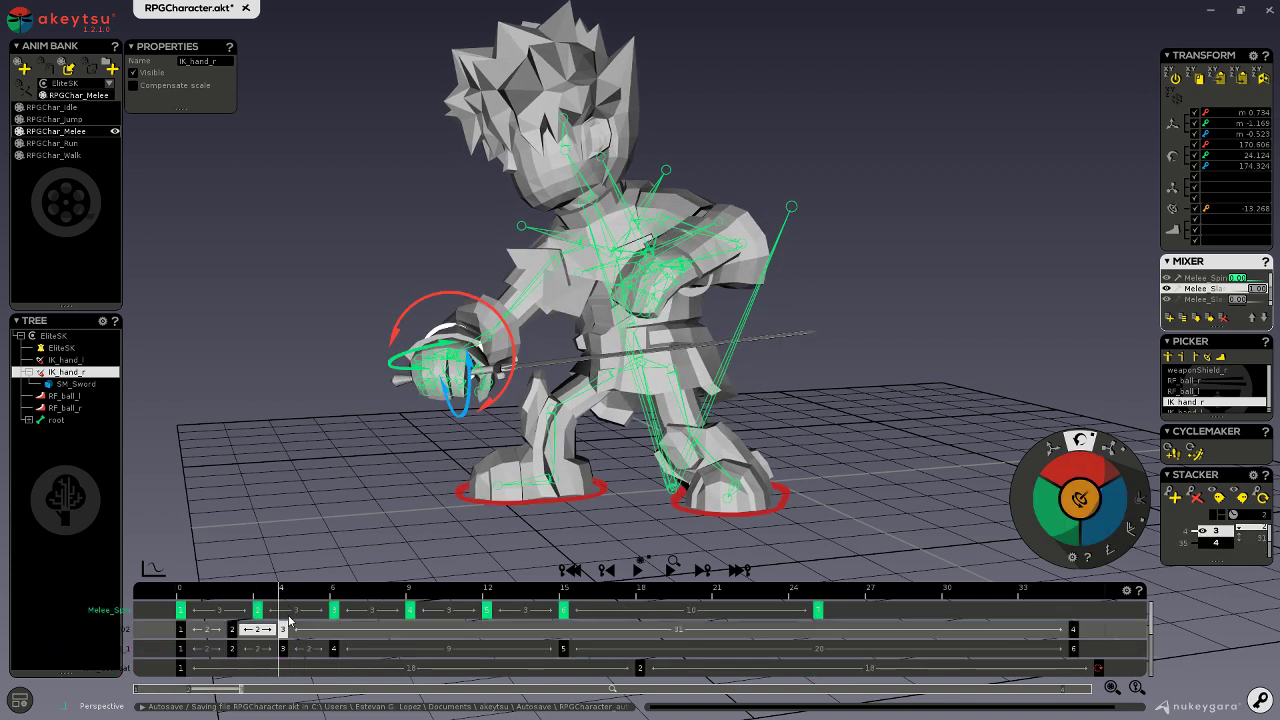
- Move the root bone along its Y axis to about -0.594 m at the frame 4 key
middle_click_drag(577, 515, 648, 494)
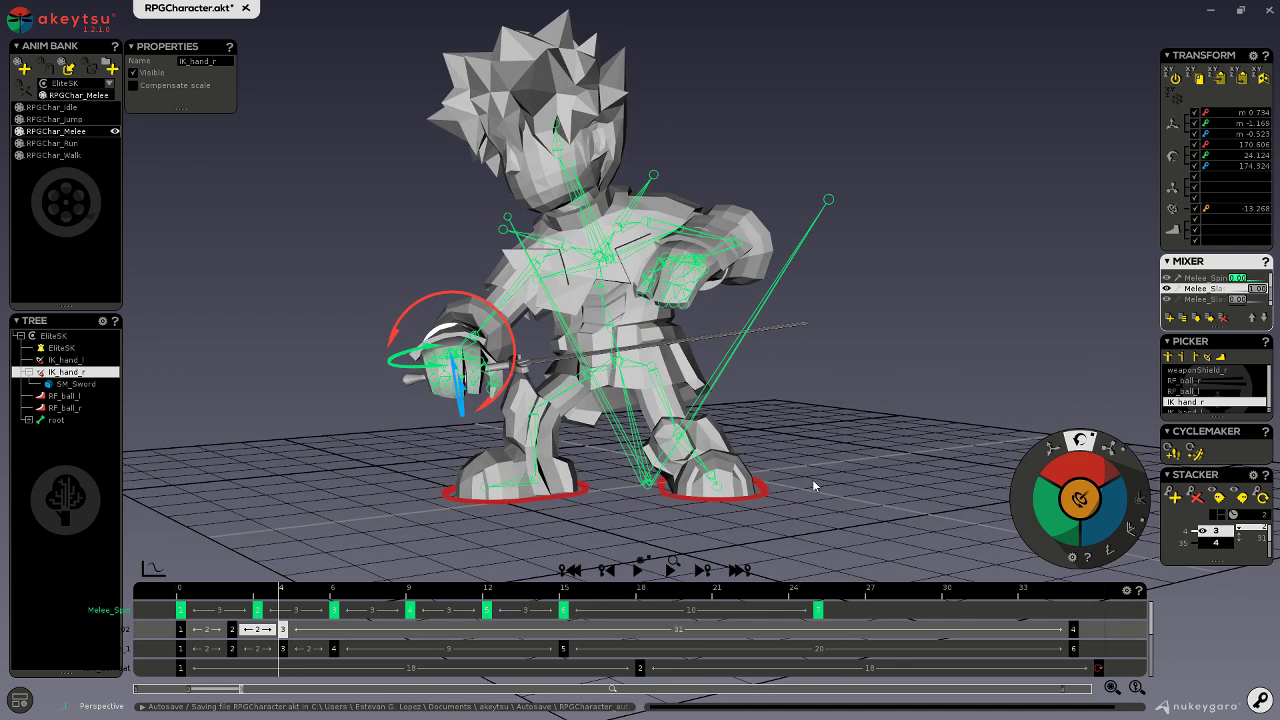
left_click(646, 490)
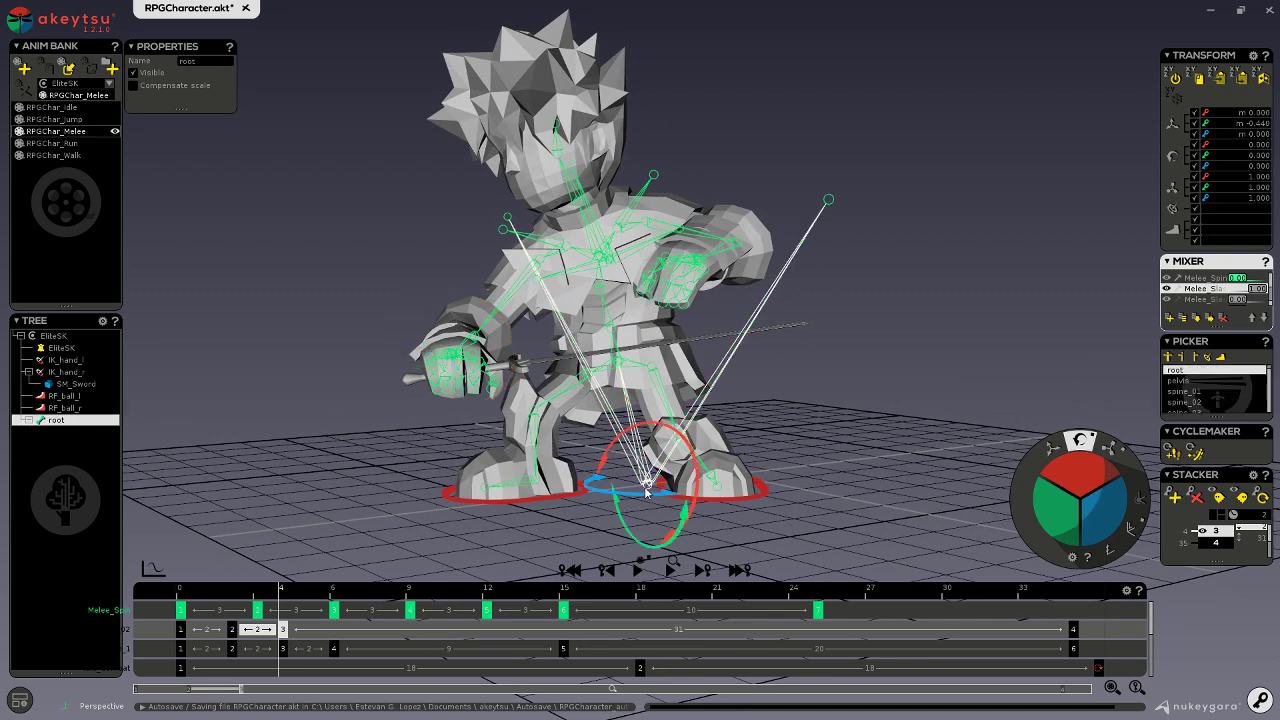
middle_click_drag(525, 517, 465, 513)
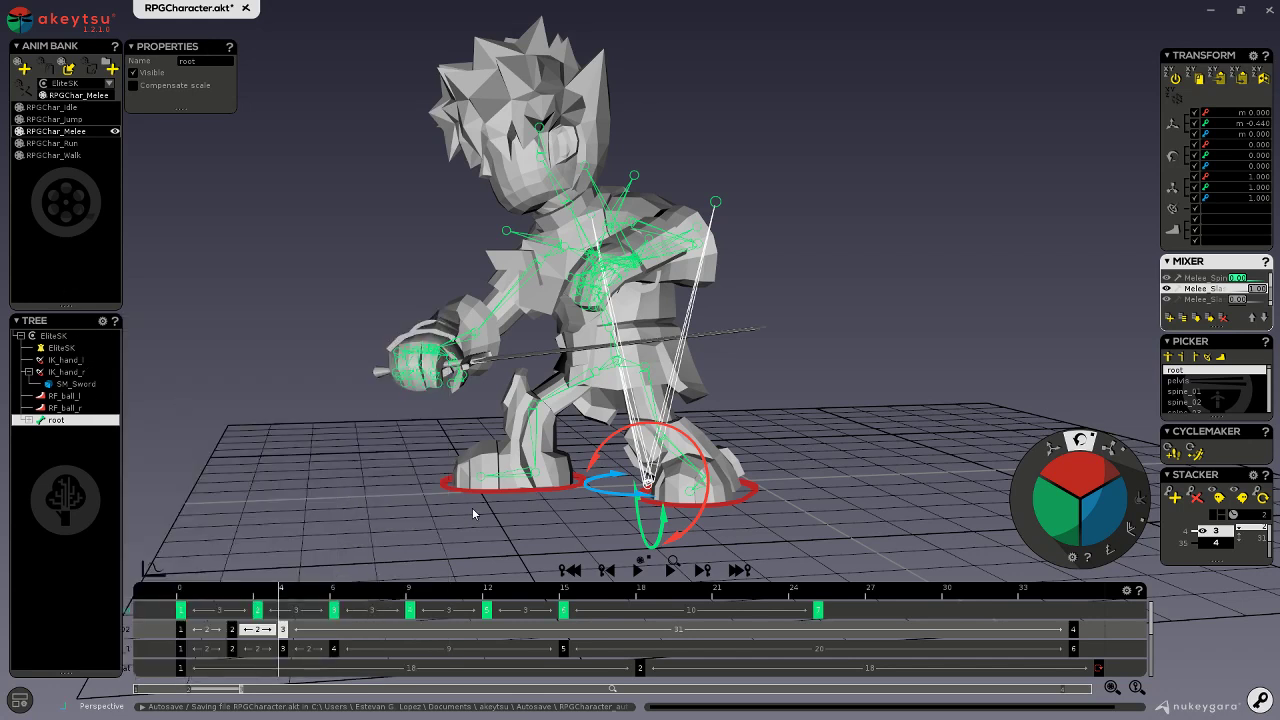
left_click(1051, 449)
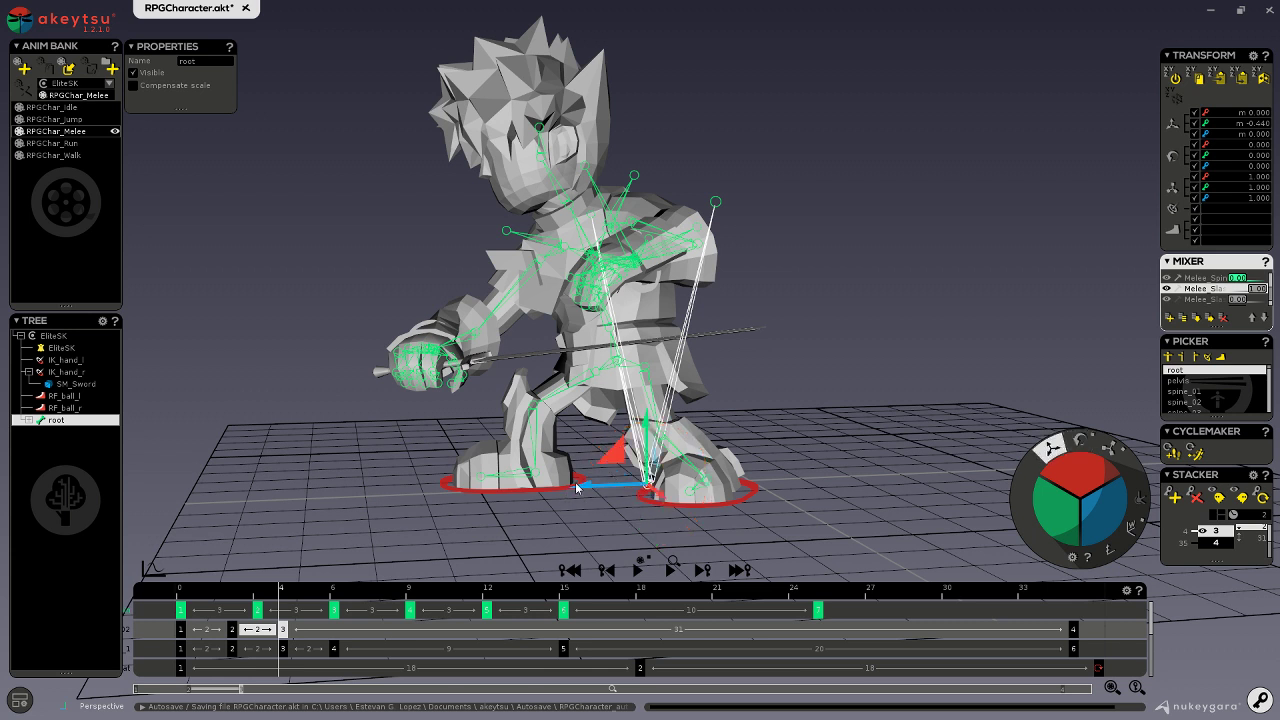
left_click_drag(576, 487, 549, 492)
middle_click_drag(550, 436, 567, 437)
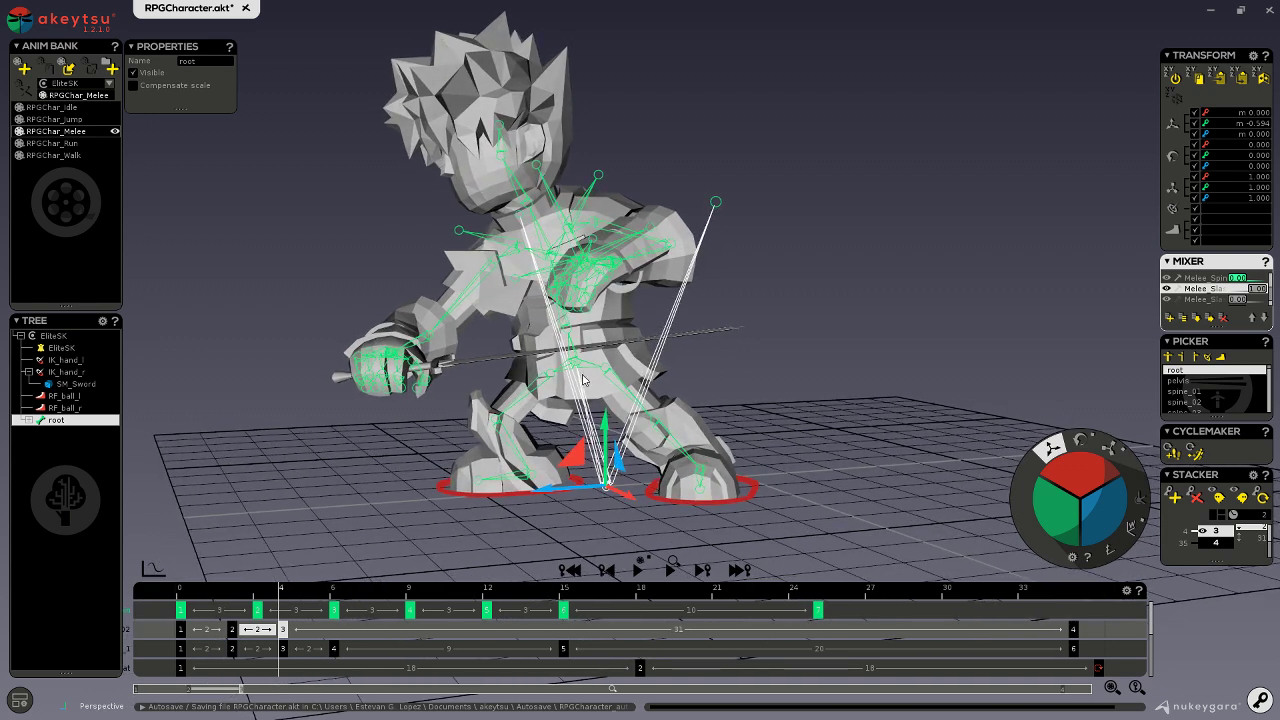
- Shift the pelvis to about 0.048 m along its Y axis at frame 4
left_click(584, 380)
middle_click_drag(584, 380, 556, 363)
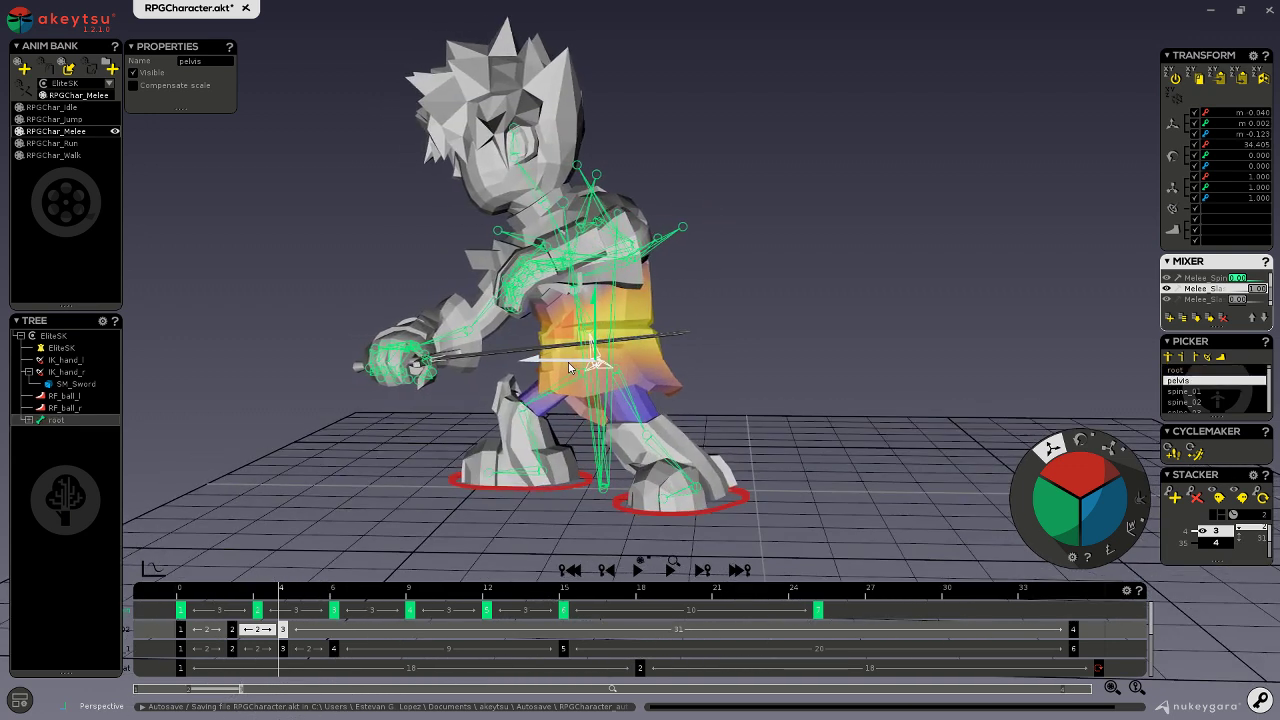
left_click_drag(568, 368, 527, 486)
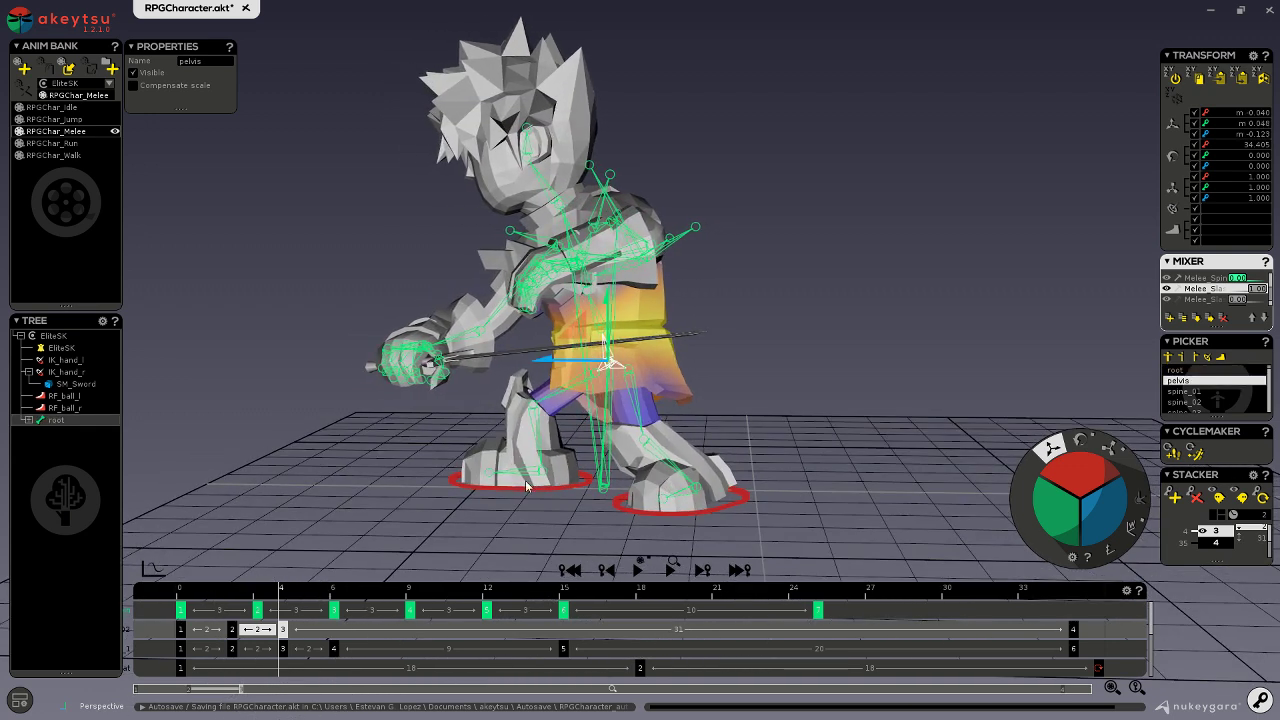
middle_click_drag(527, 486, 320, 555)
- At frame 2, move the root to about -0.562 m and the pelvis to about 0.042 m along Y
left_click_drag(280, 590, 222, 600)
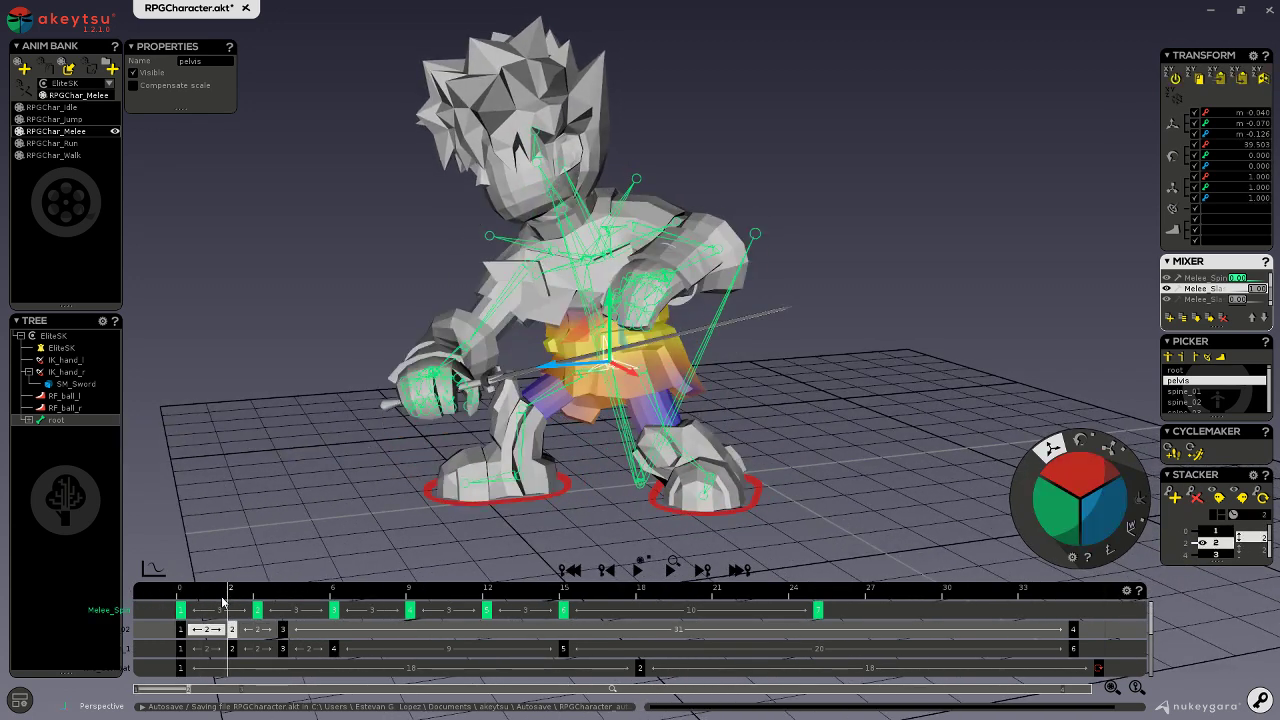
middle_click_drag(533, 517, 568, 488)
left_click(638, 490)
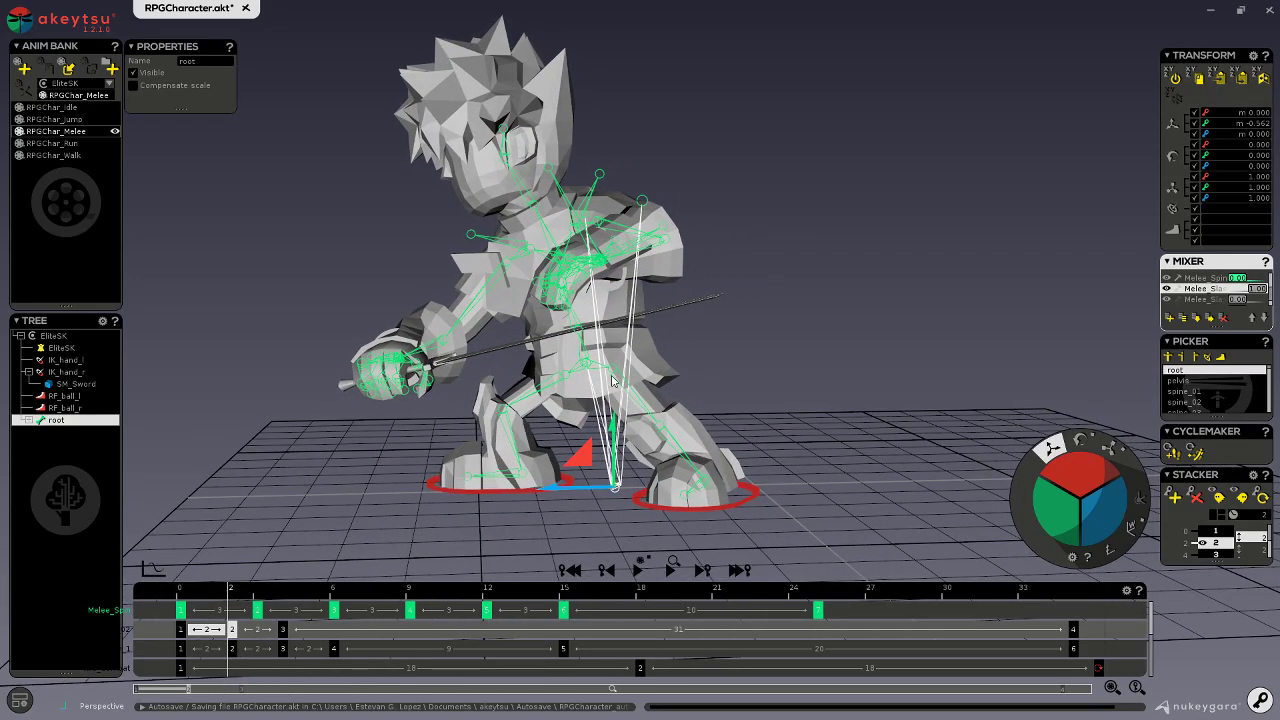
left_click(555, 387)
left_click_drag(553, 366, 566, 369)
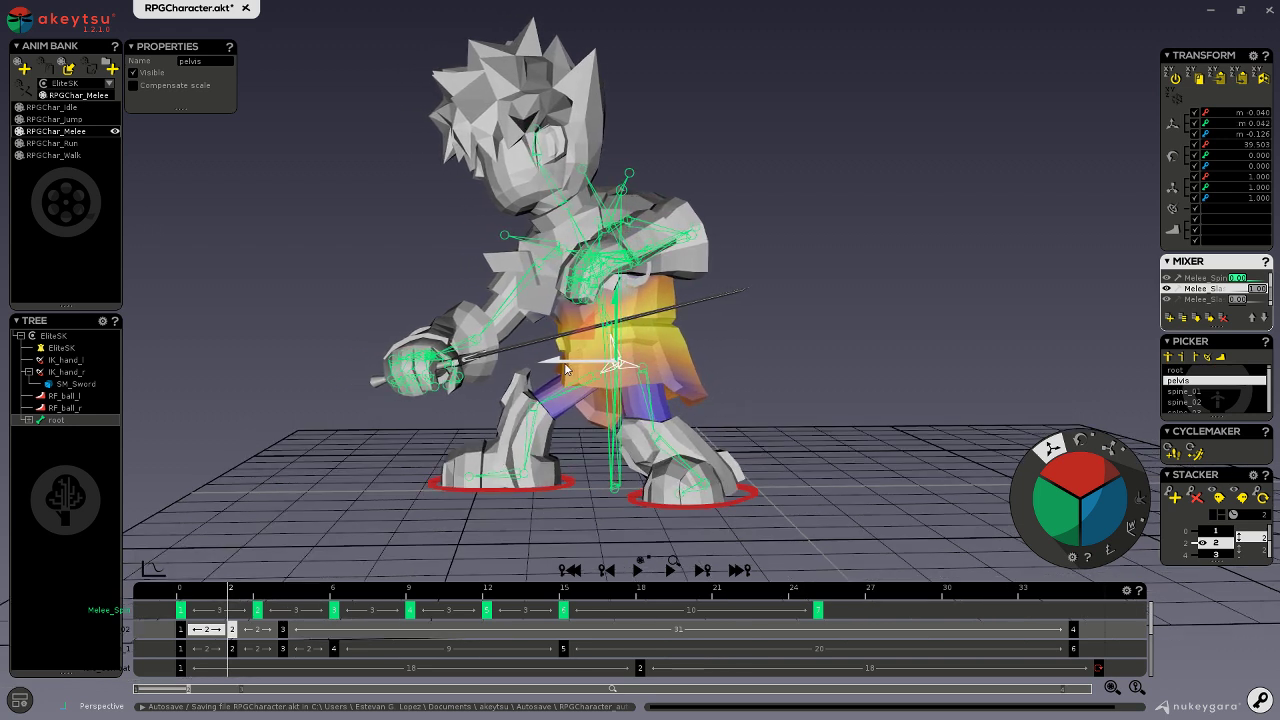
- Compare the right foot controller's placement between the keys at frames 0 and 2
left_click(183, 594)
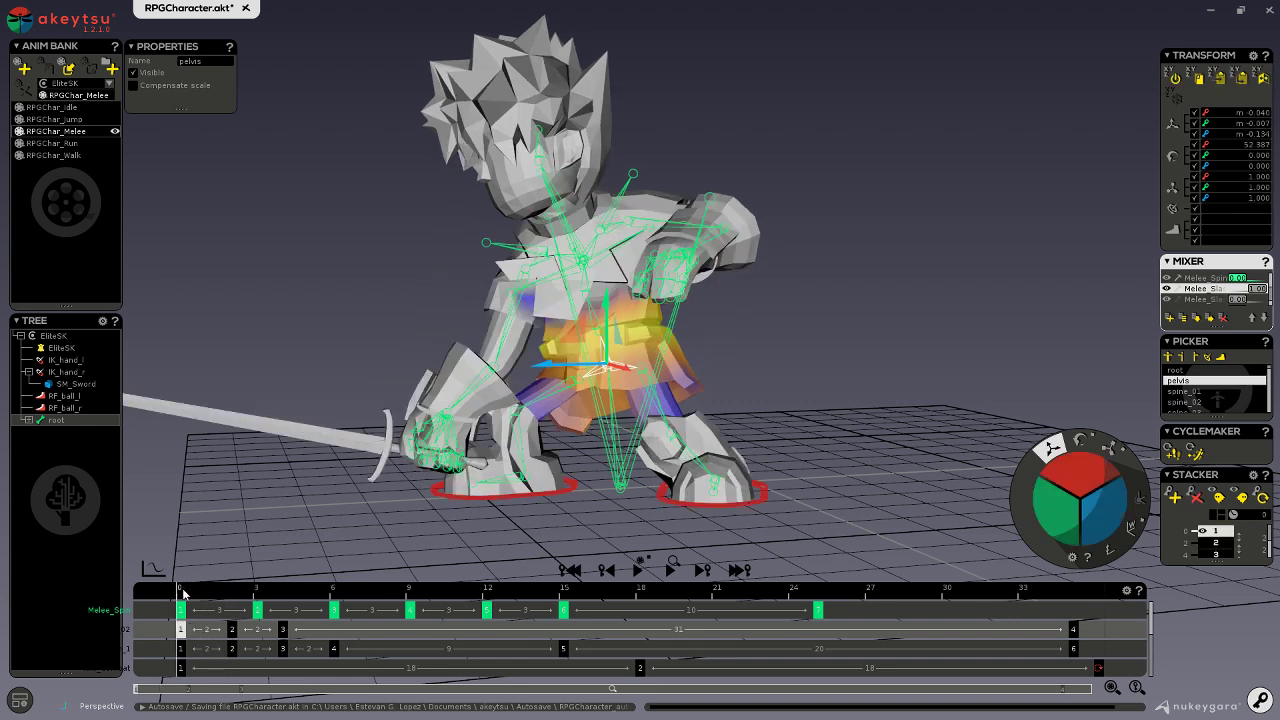
mouse_move(179, 588)
left_mouse_down()
mouse_move(225, 577)
mouse_move(172, 578)
left_mouse_up()
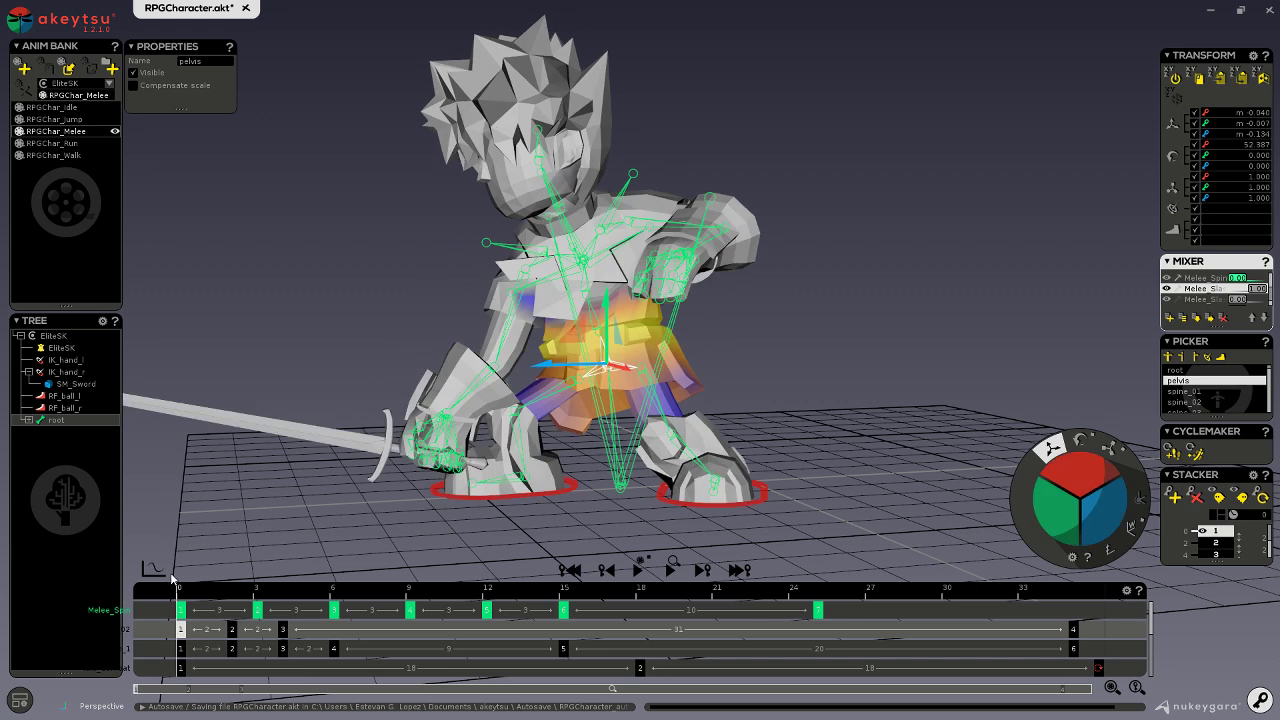
left_click(566, 493)
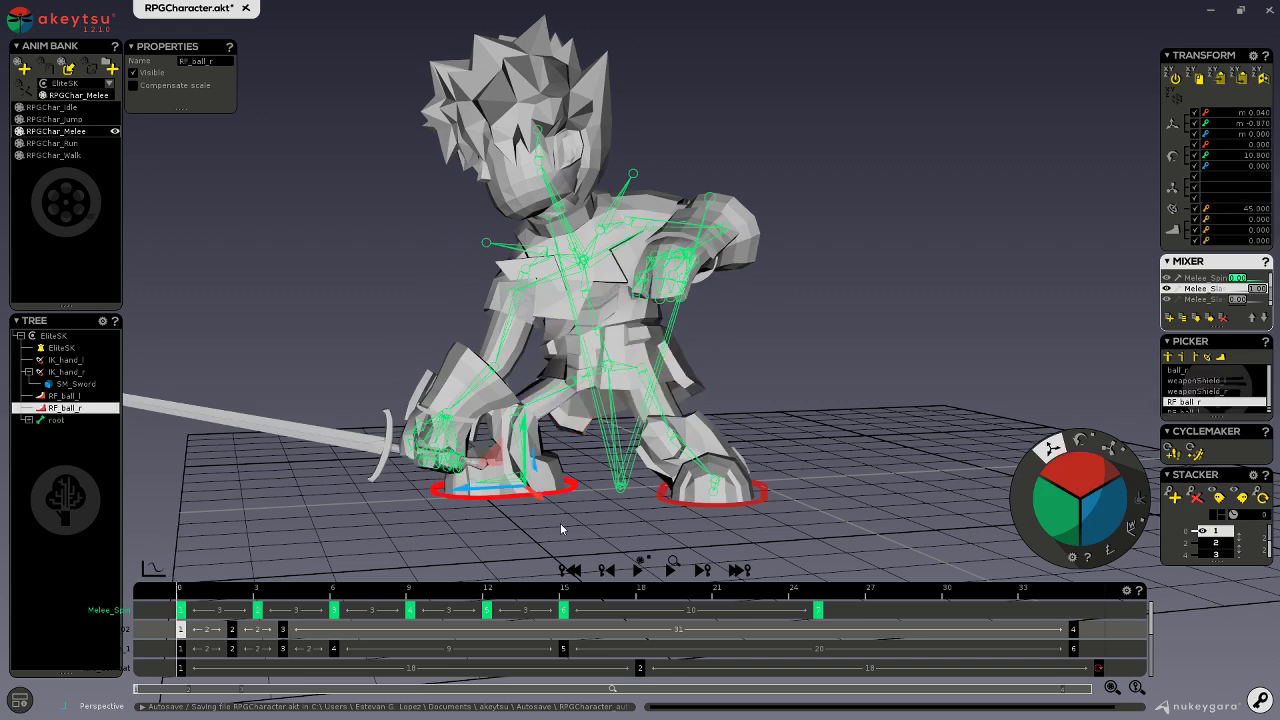
left_click(230, 631)
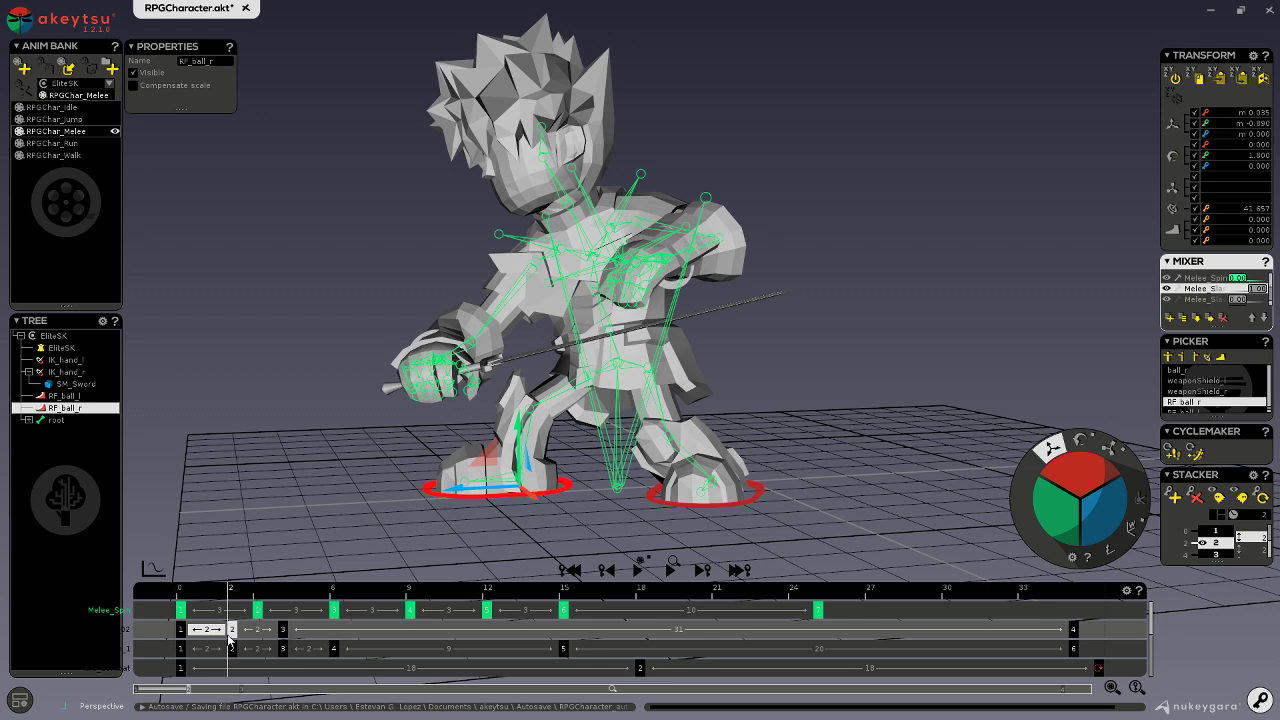
left_click(180, 592)
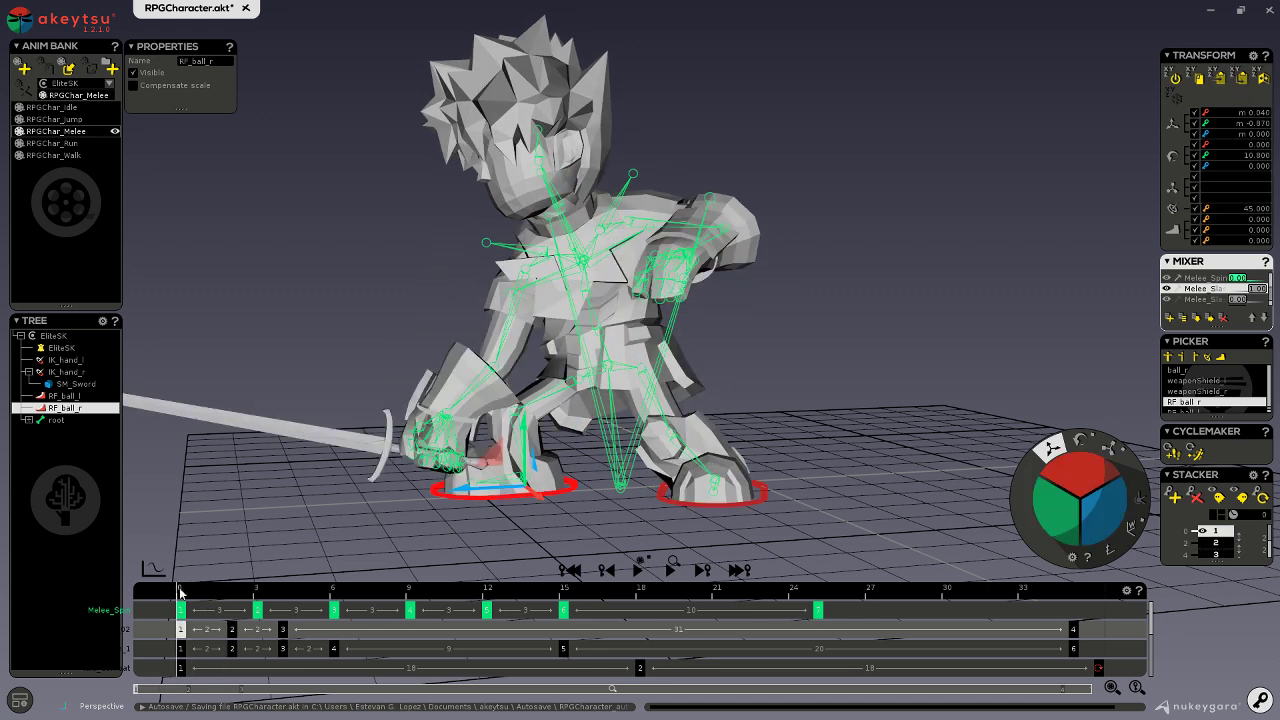
left_click_drag(180, 592, 222, 601)
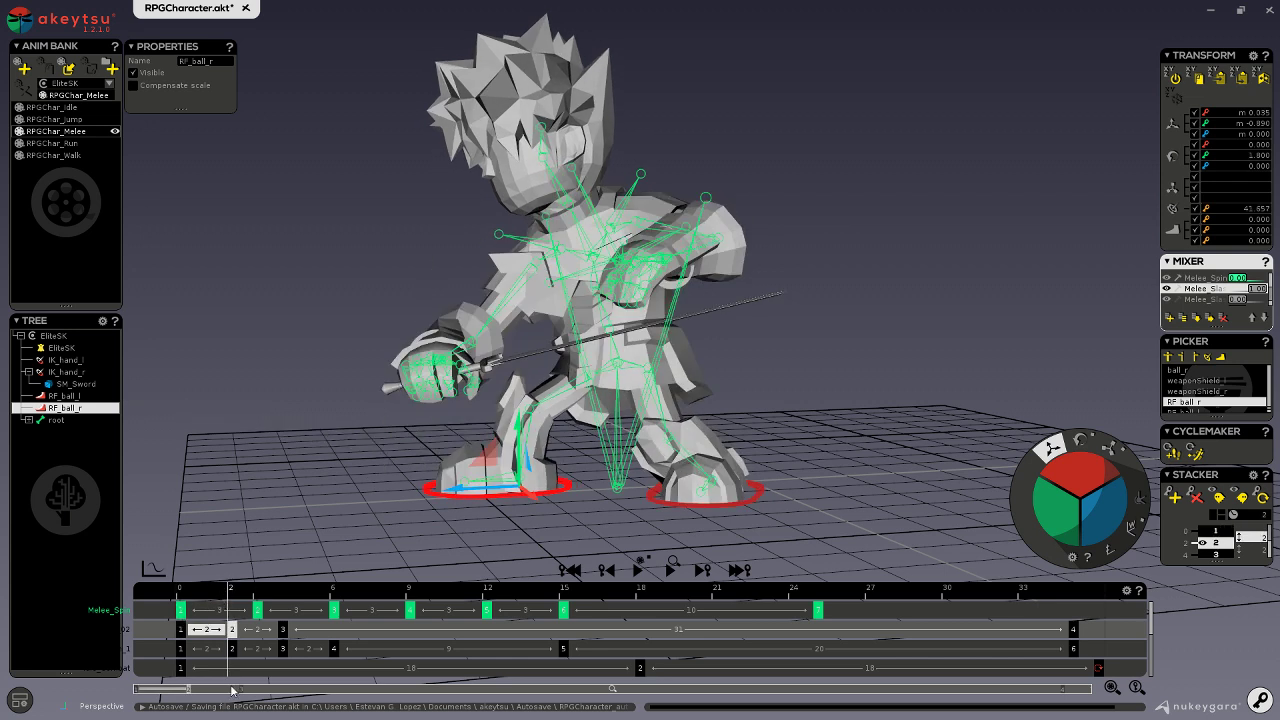
- At frame 4, move the root to about -0.757 m and the left foot controller to about -0.560 m along Y
left_click_drag(209, 600, 271, 600)
middle_click_drag(410, 490, 551, 445)
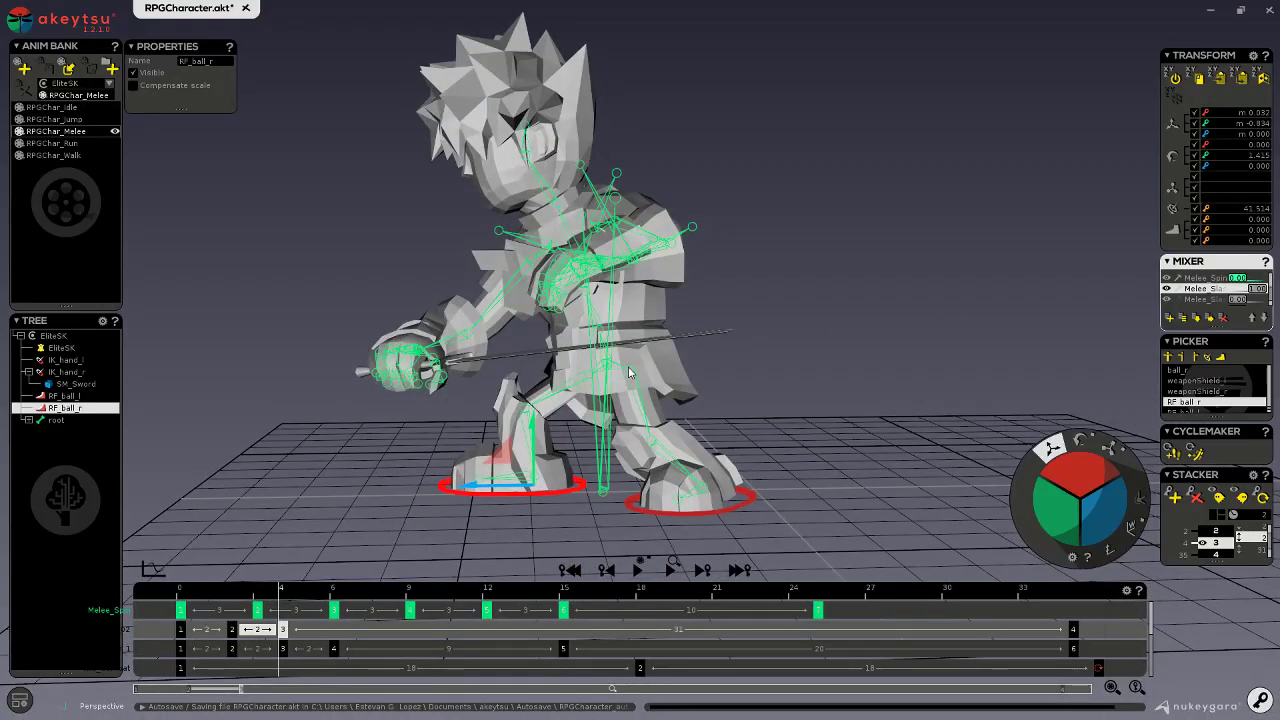
left_click(592, 407)
left_click(606, 493)
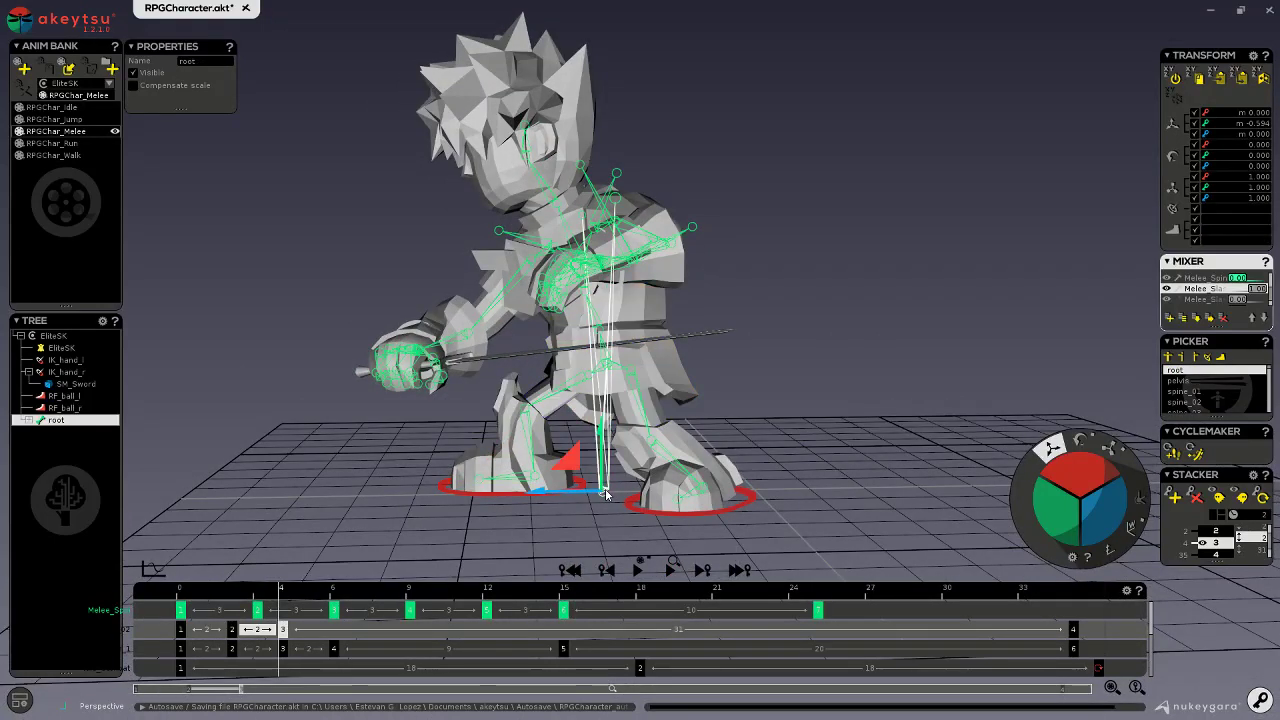
left_click_drag(580, 495, 533, 493)
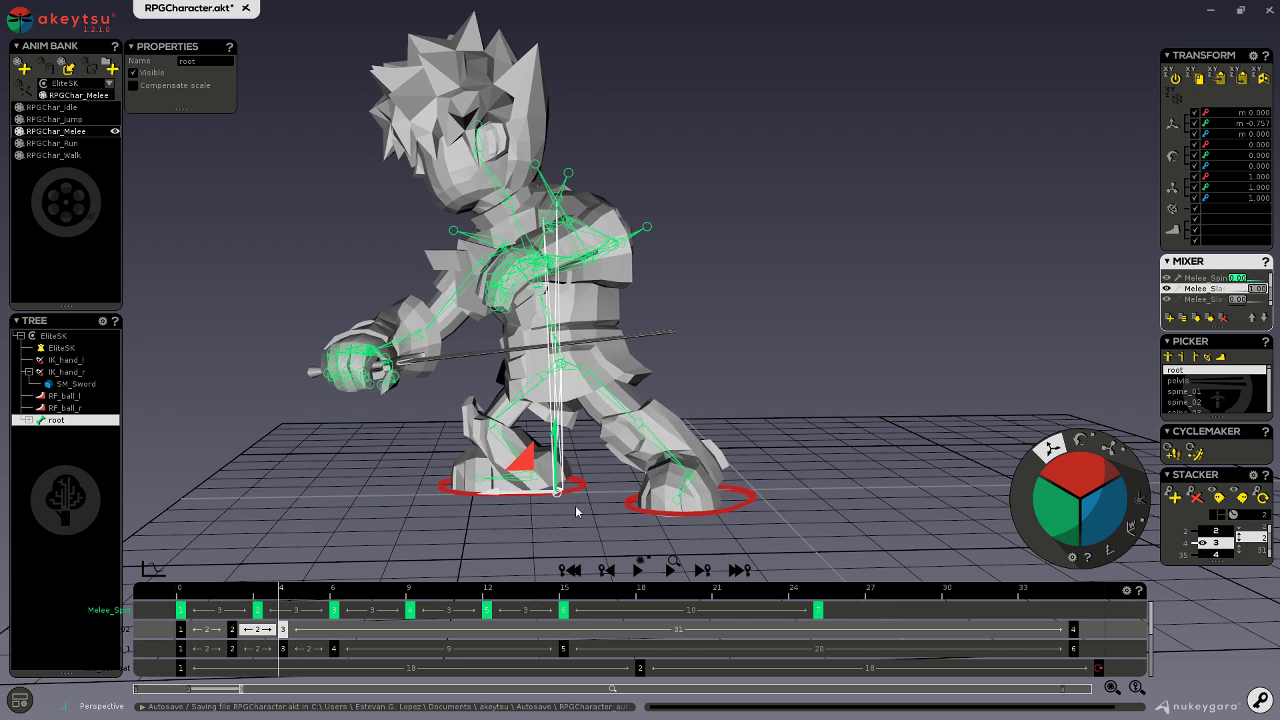
left_click_drag(632, 510, 573, 501)
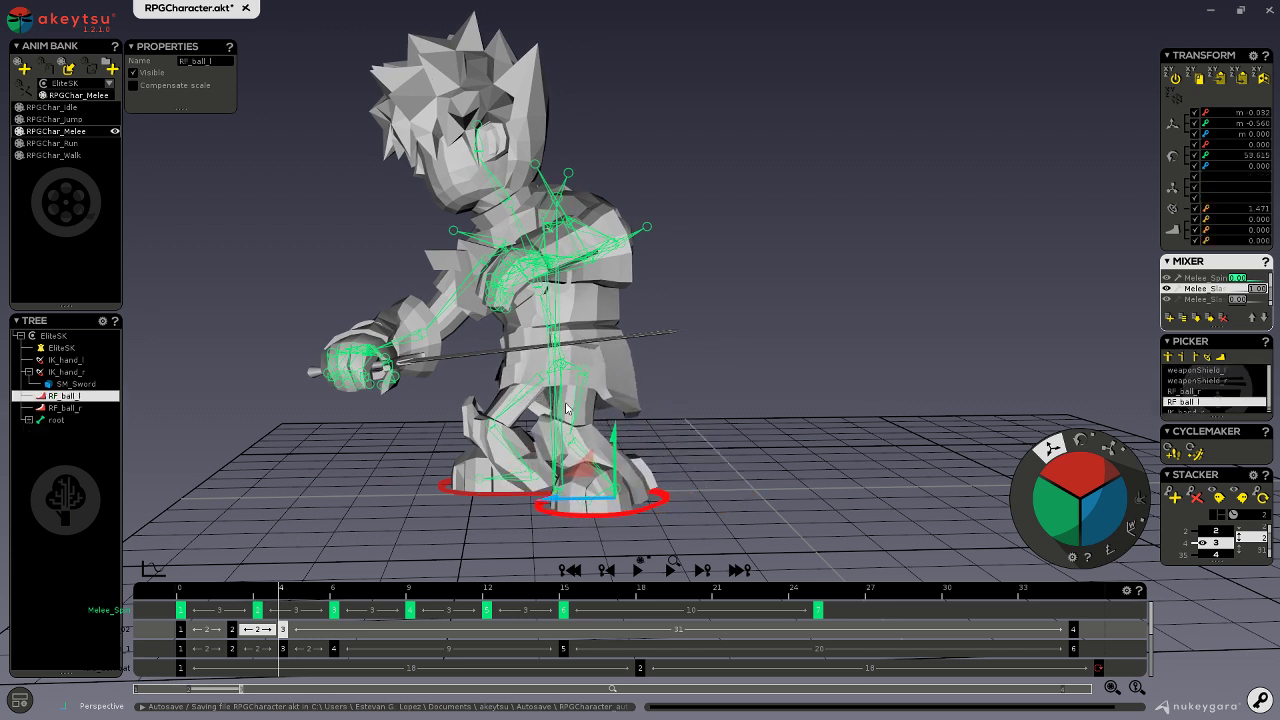
- At frame 4, raise the pelvis to about -0.045 m along Z and shift it to about 0.061 m along X
left_click(576, 372)
left_click(566, 366)
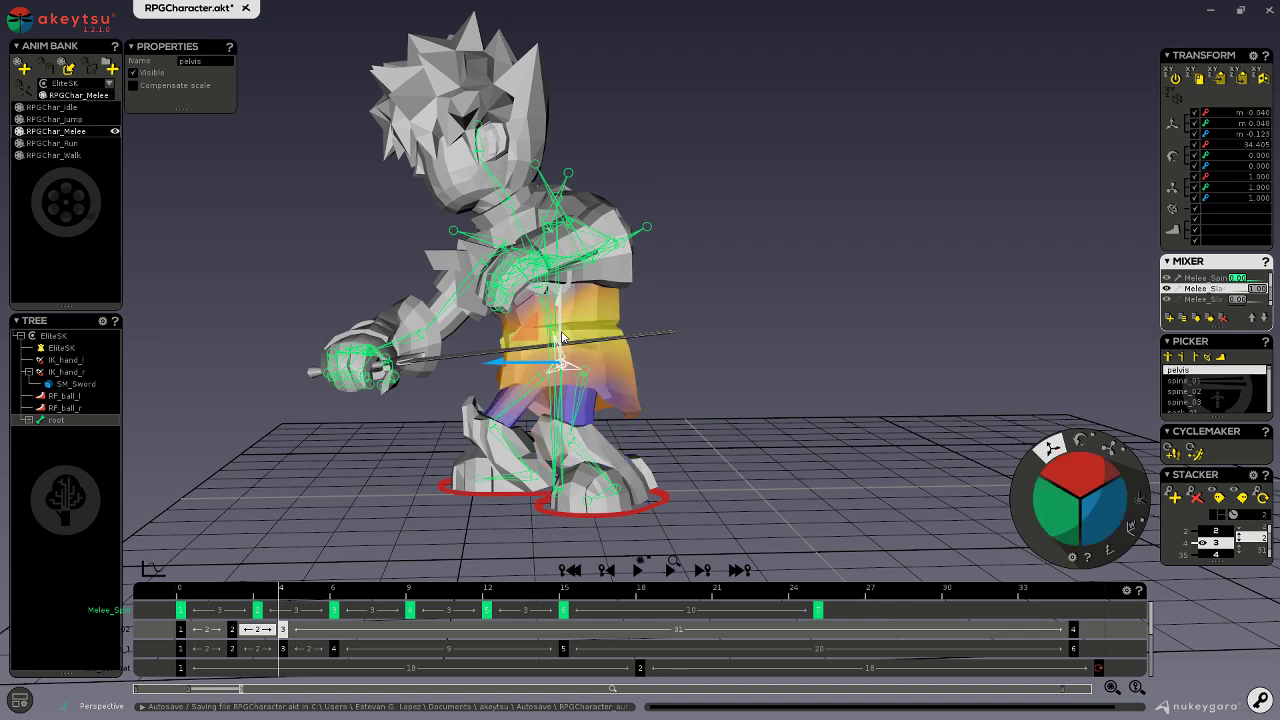
left_click_drag(562, 338, 560, 315)
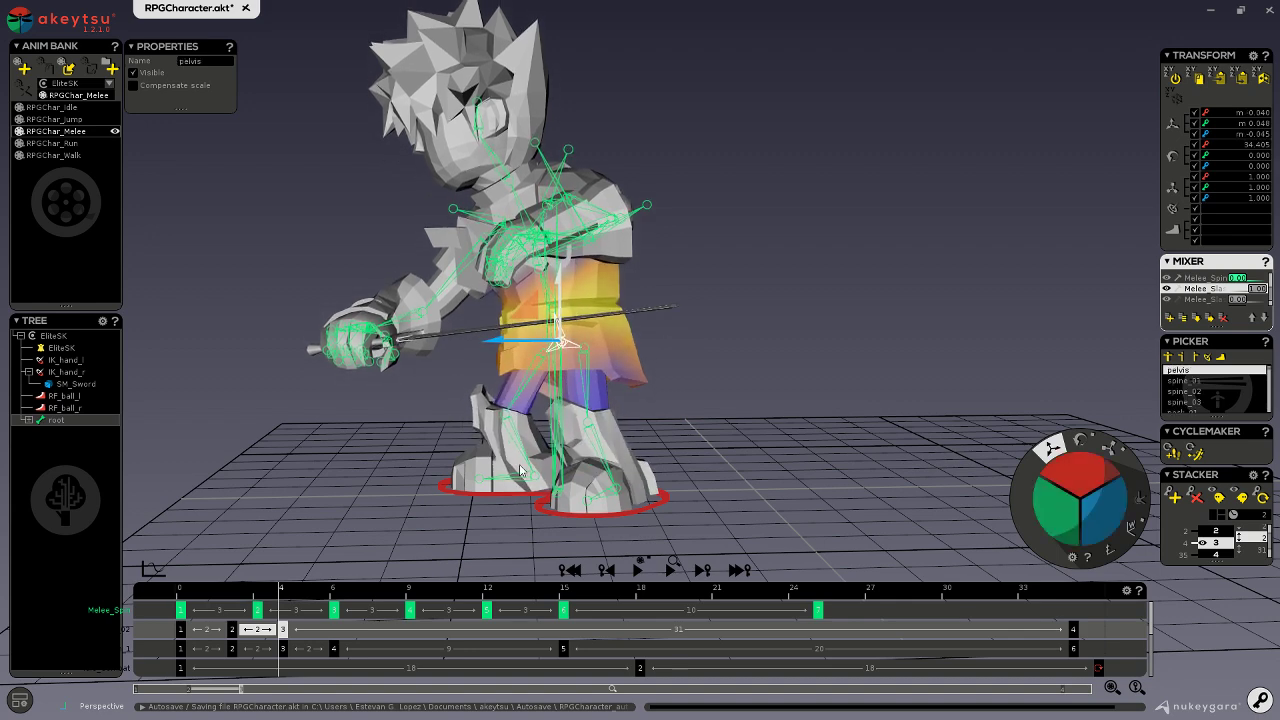
left_click_drag(520, 470, 705, 477, "alt")
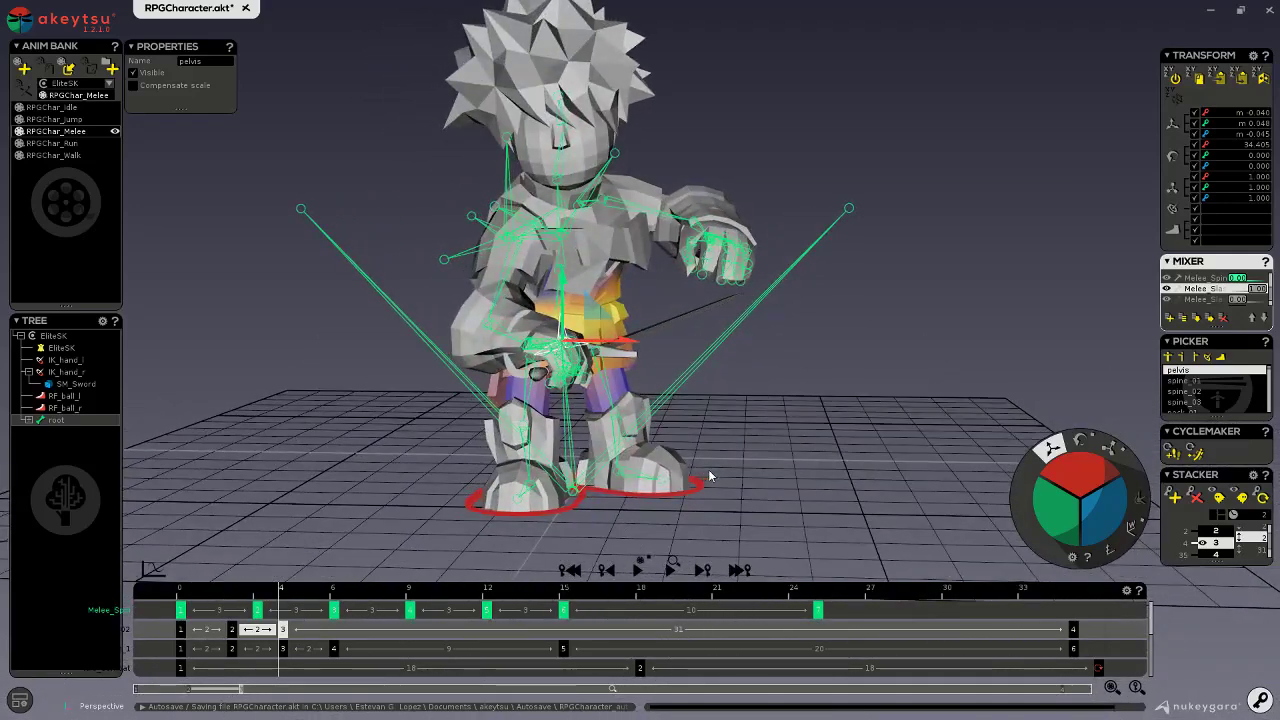
left_click_drag(627, 346, 656, 350)
- At frame 2, shift the pelvis to about 0.043 m along X and check the motion through frame 4
left_click_drag(270, 597, 229, 590)
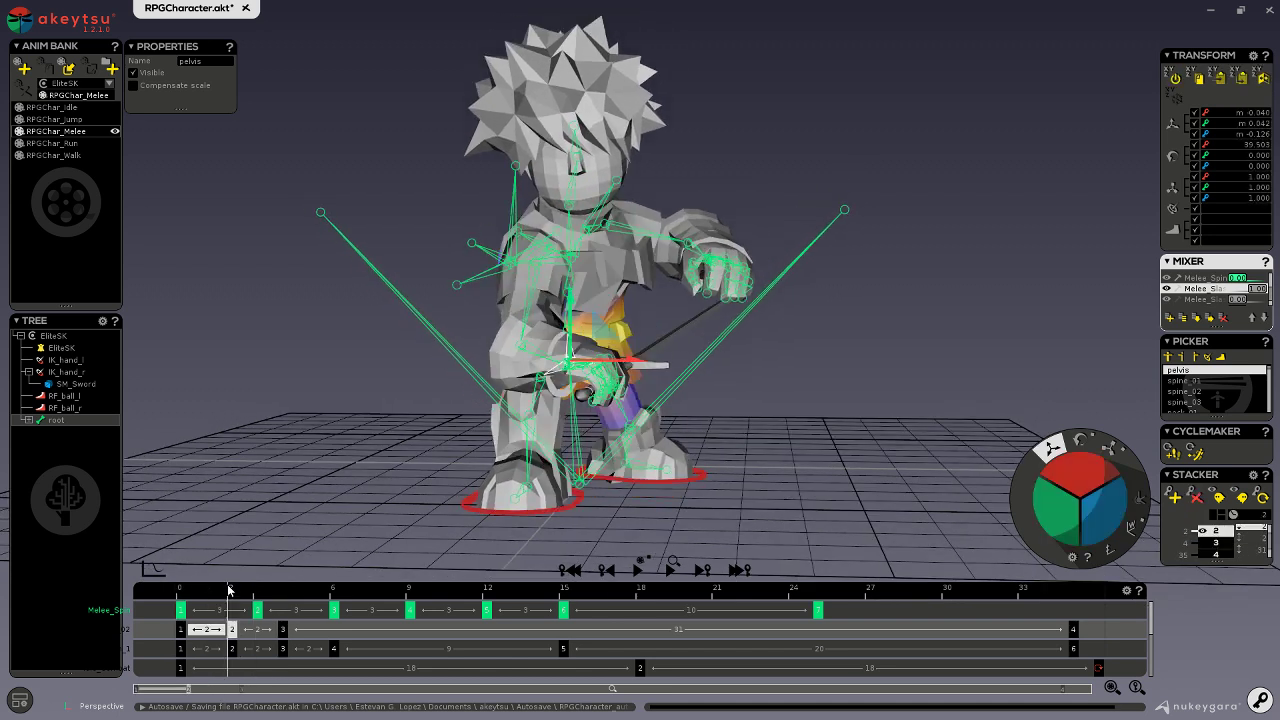
left_click_drag(630, 366, 647, 365)
left_click_drag(602, 454, 474, 466, "alt")
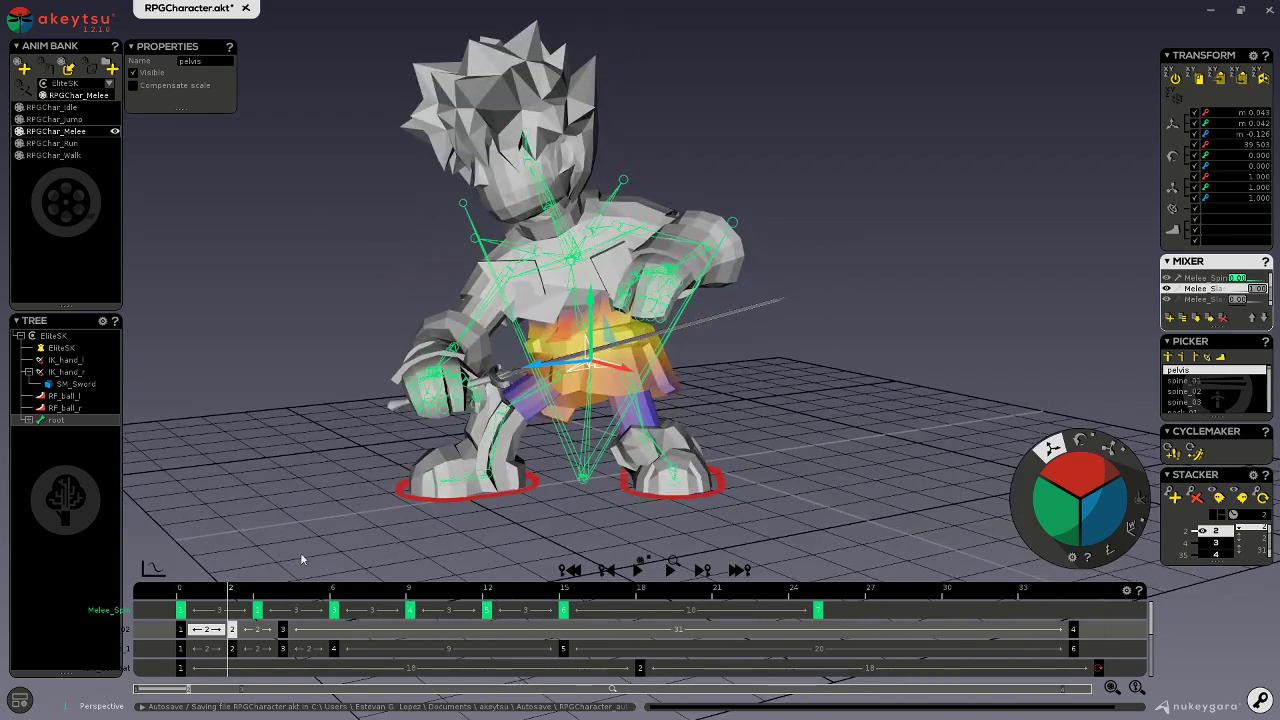
left_click_drag(303, 560, 428, 531, "alt")
left_click_drag(184, 590, 286, 590)
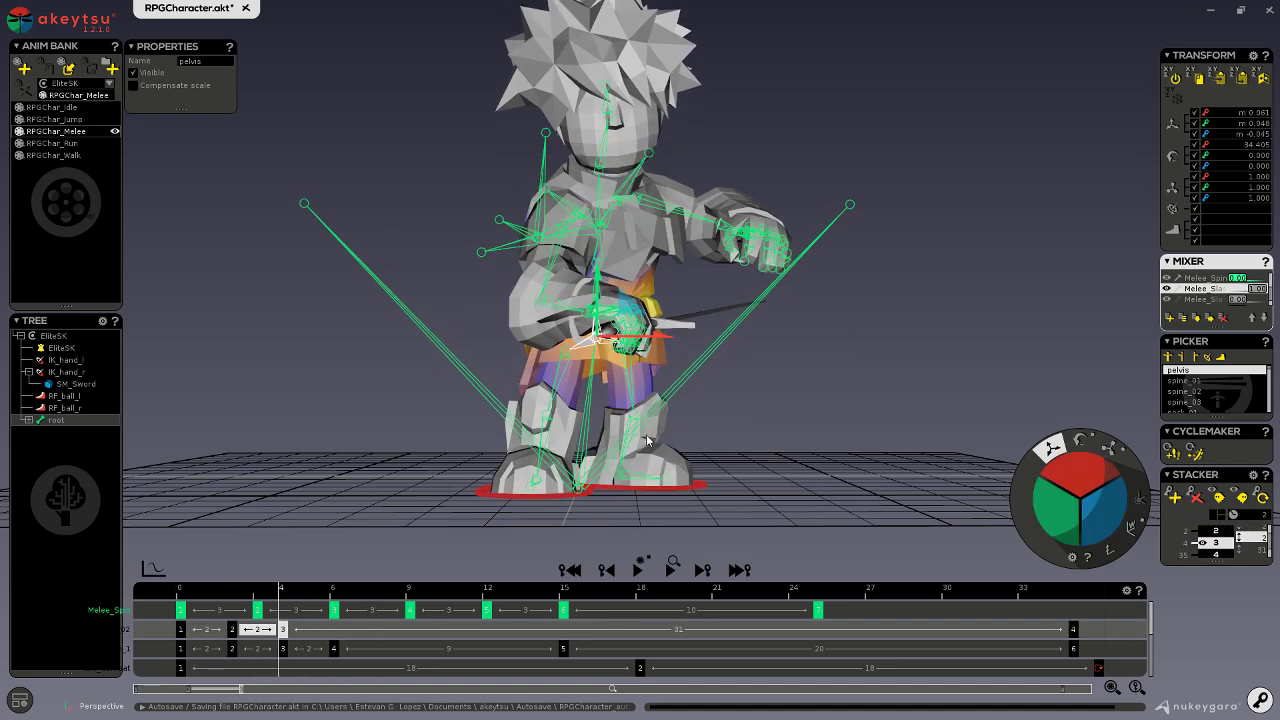
- Rotate the right upper arm at frame 4 to swing the sword arm away from the body
middle_click_drag(647, 440, 521, 481)
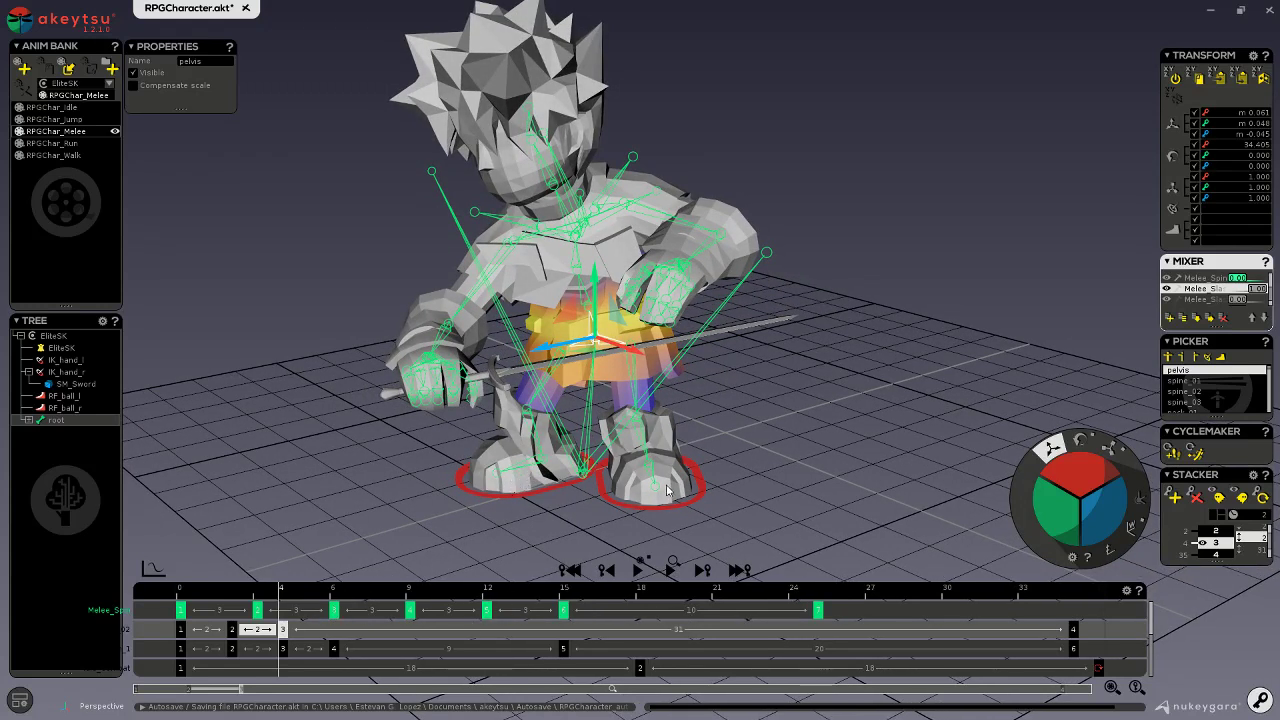
middle_click_drag(650, 482, 610, 418)
left_click(522, 305)
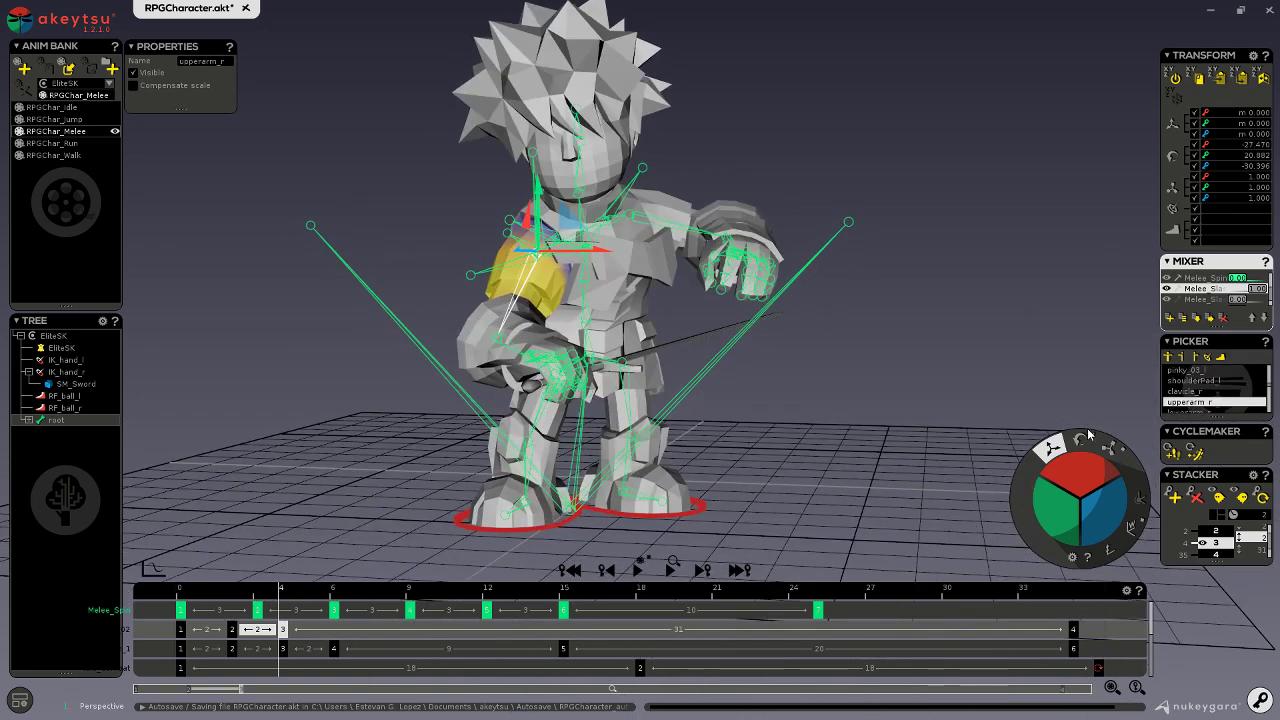
left_click(1080, 441)
mouse_move(760, 405)
middle_mouse_down()
mouse_move(734, 391)
mouse_move(722, 413)
mouse_move(775, 420)
middle_mouse_up()
mouse_move(1035, 525)
left_mouse_down()
mouse_move(1066, 510)
mouse_move(1052, 542)
left_mouse_up()
middle_click_drag(880, 455, 734, 420)
- Straighten the right elbow at frame 4 by rotating lowerarm_r to about -7.3, 6.6 and -14.6 degrees
left_click(533, 357)
middle_click_drag(533, 357, 541, 381)
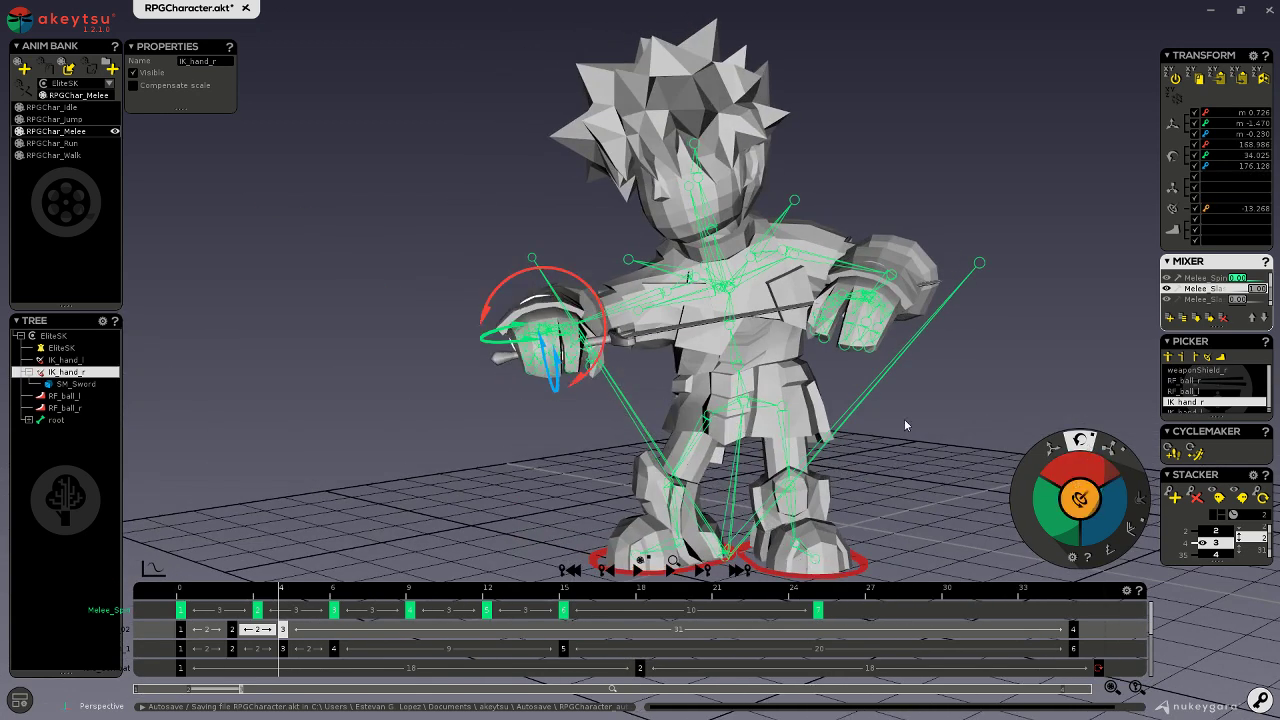
middle_click_drag(904, 419, 604, 327)
left_click(540, 292)
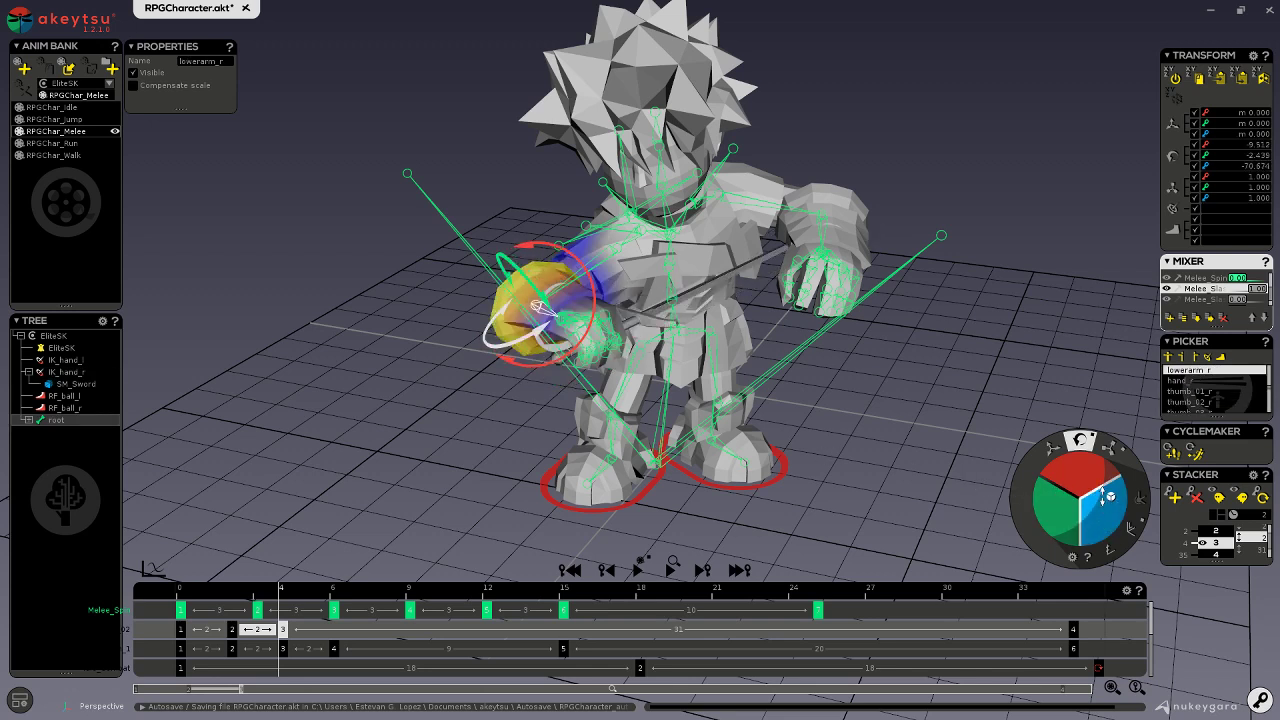
middle_click_drag(950, 495, 779, 487)
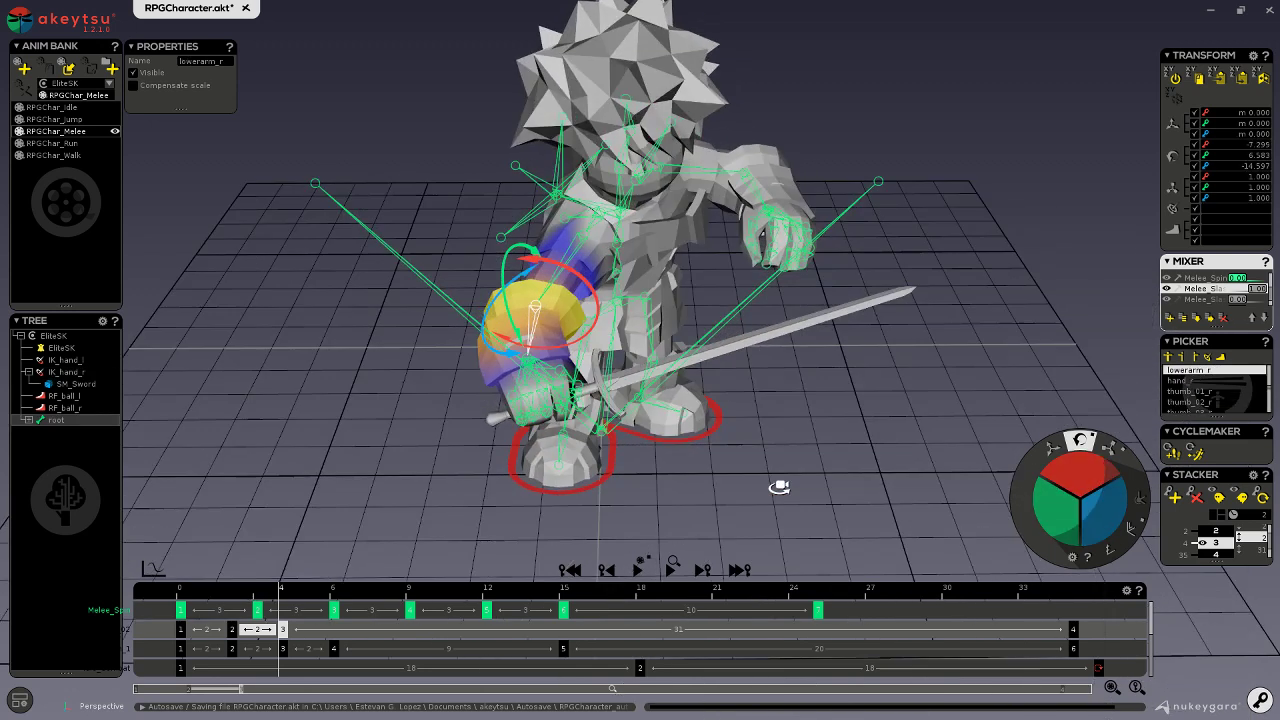
- Rotate the right hand controller at frame 4 so the sword extends forward in line with the arm
left_click(524, 342)
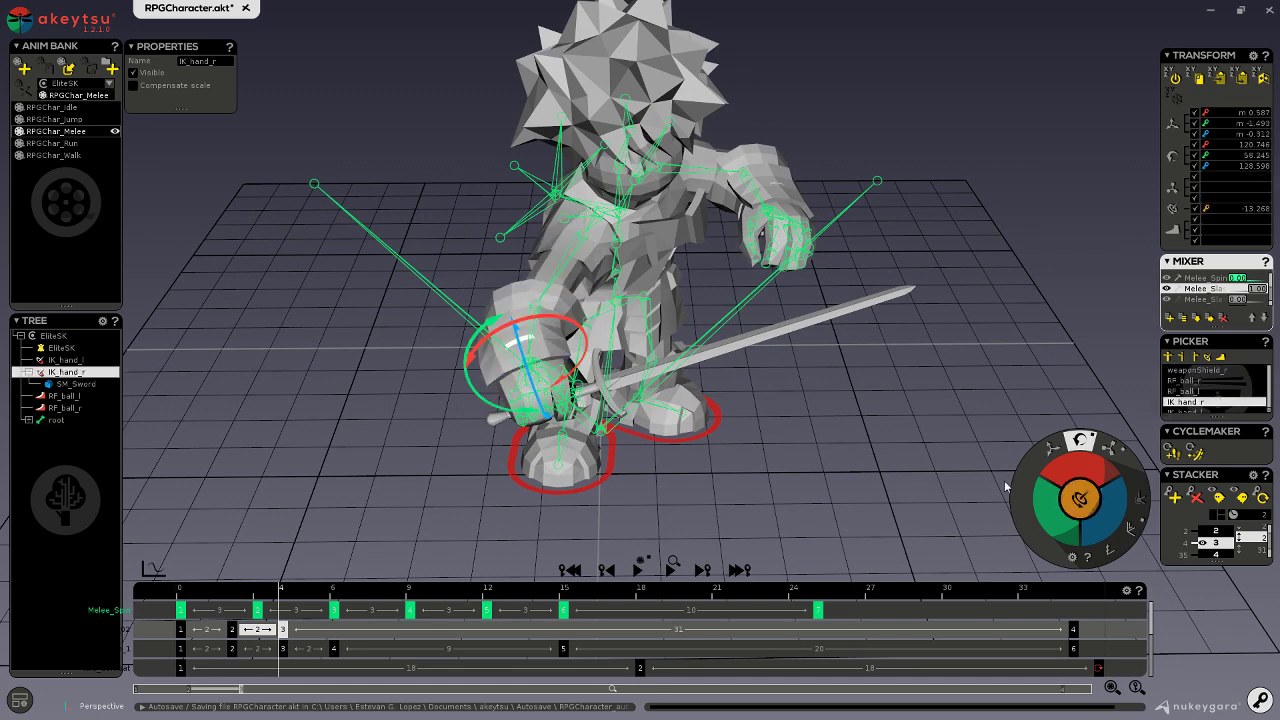
left_click_drag(1046, 502, 1053, 576)
middle_click_drag(1053, 576, 688, 390)
- Raise the right upper arm at frame 4 by rotating it to about -15.9, -26.1 and -26.8 degrees
left_click(624, 320)
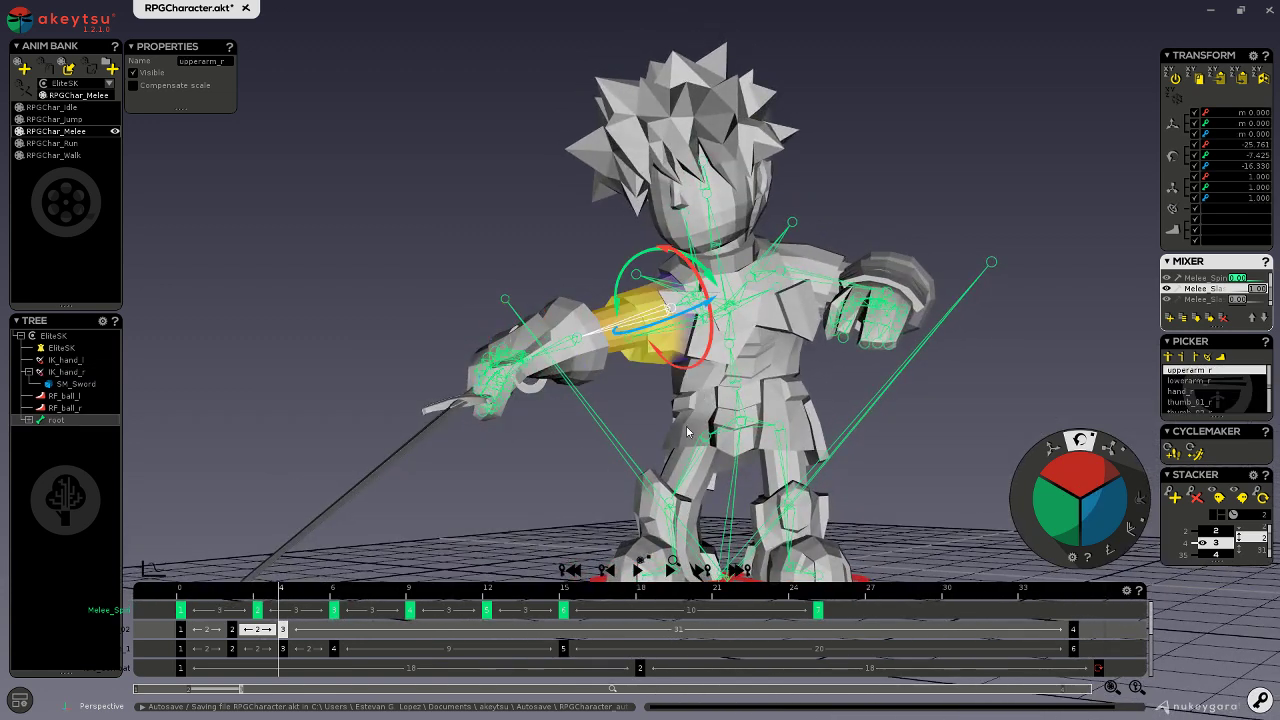
left_click_drag(1066, 518, 1068, 540)
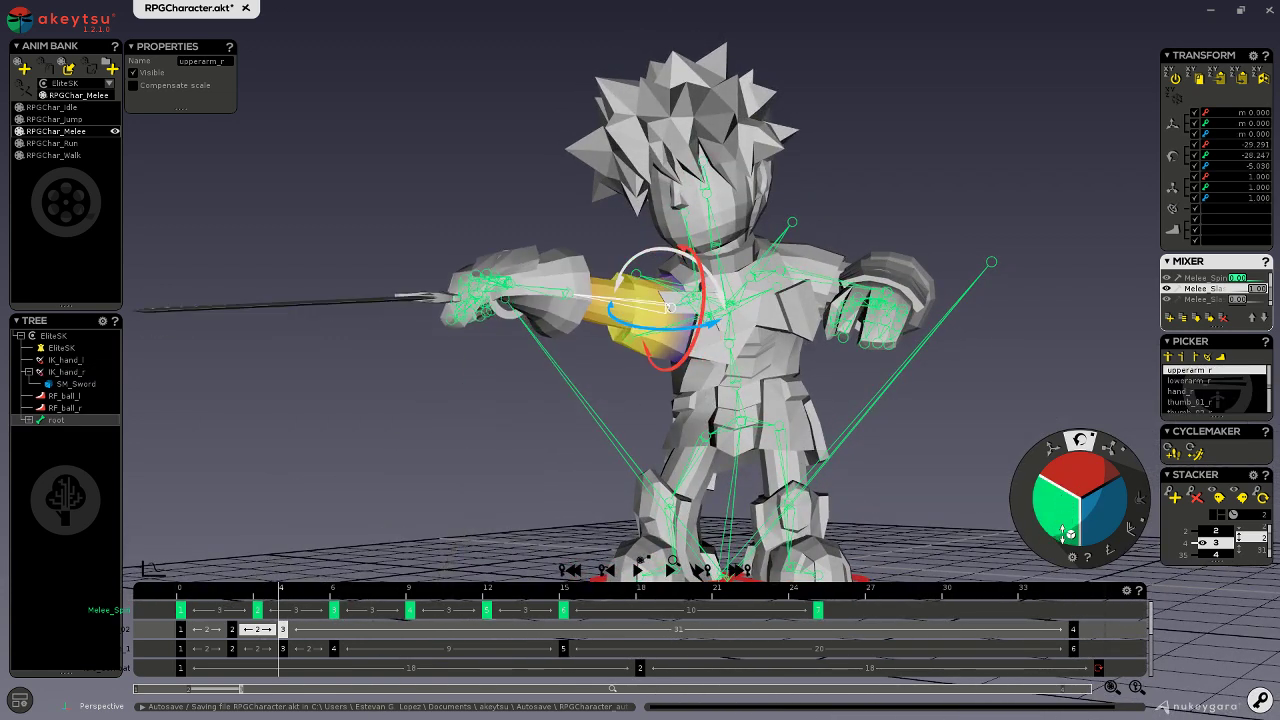
middle_click_drag(790, 462, 642, 436)
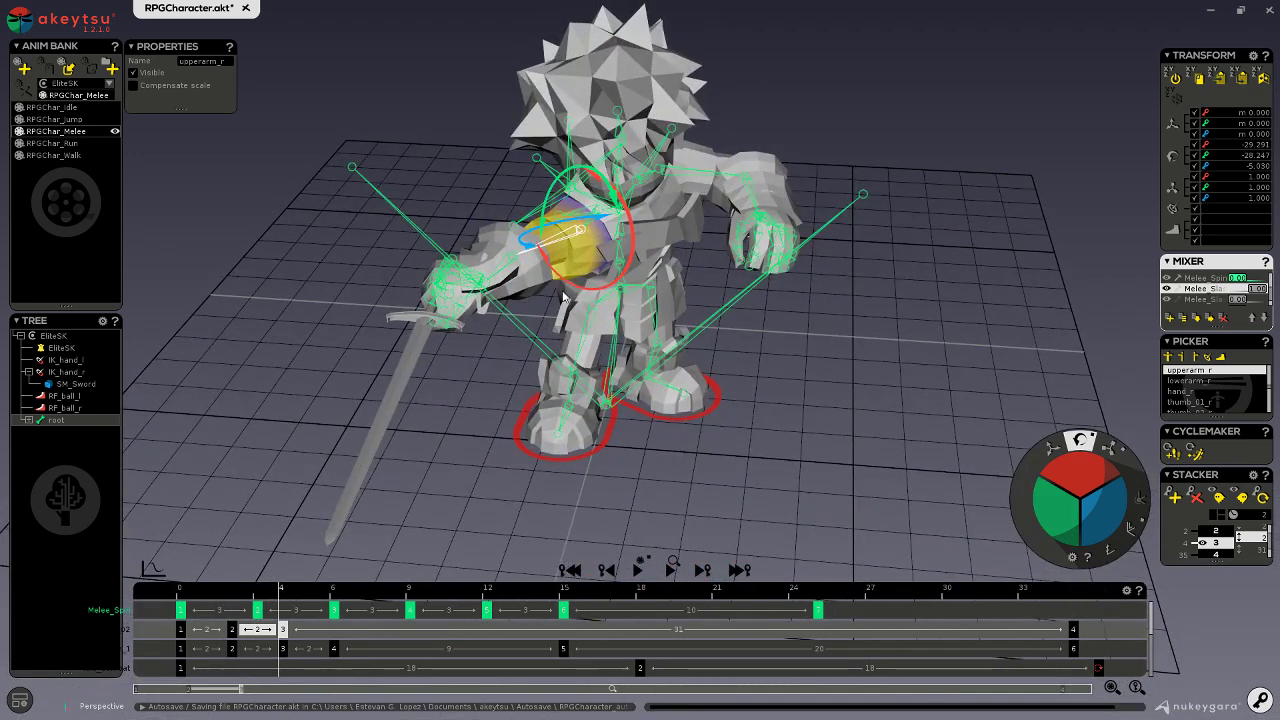
left_click_drag(1092, 502, 1099, 540)
middle_click_drag(920, 460, 897, 376)
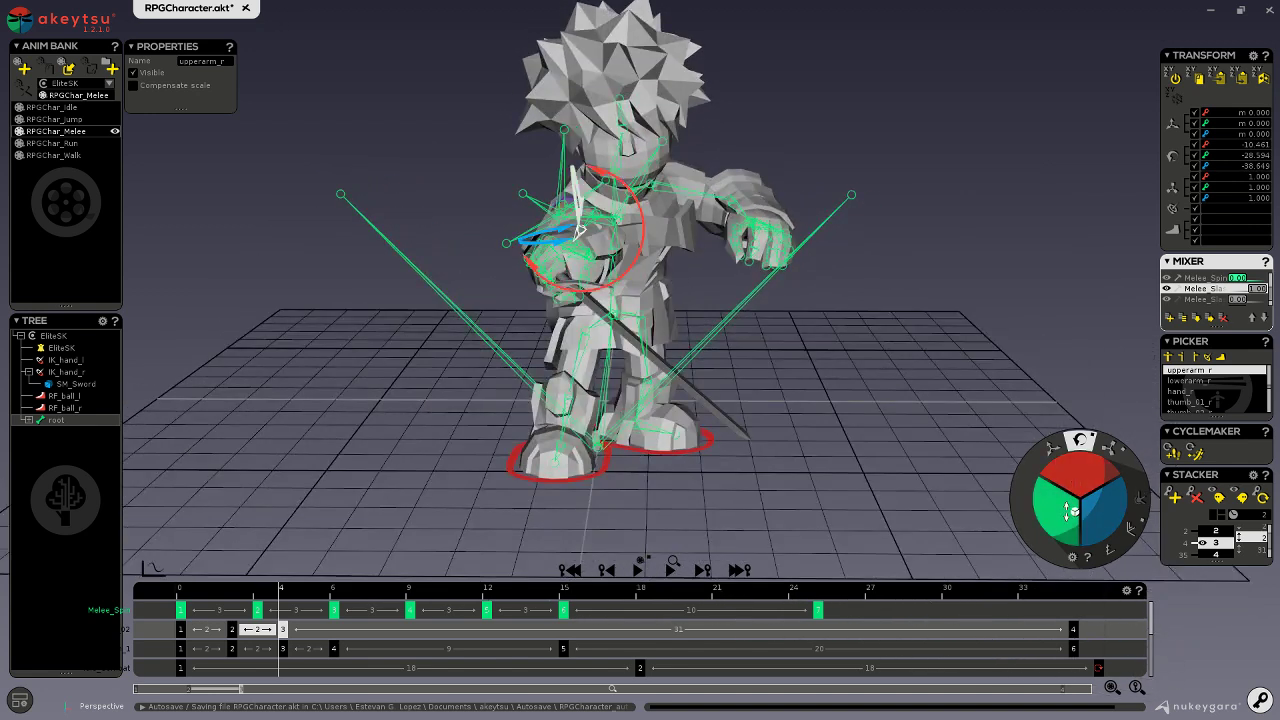
left_click_drag(1097, 512, 1101, 502)
middle_click_drag(938, 410, 814, 374)
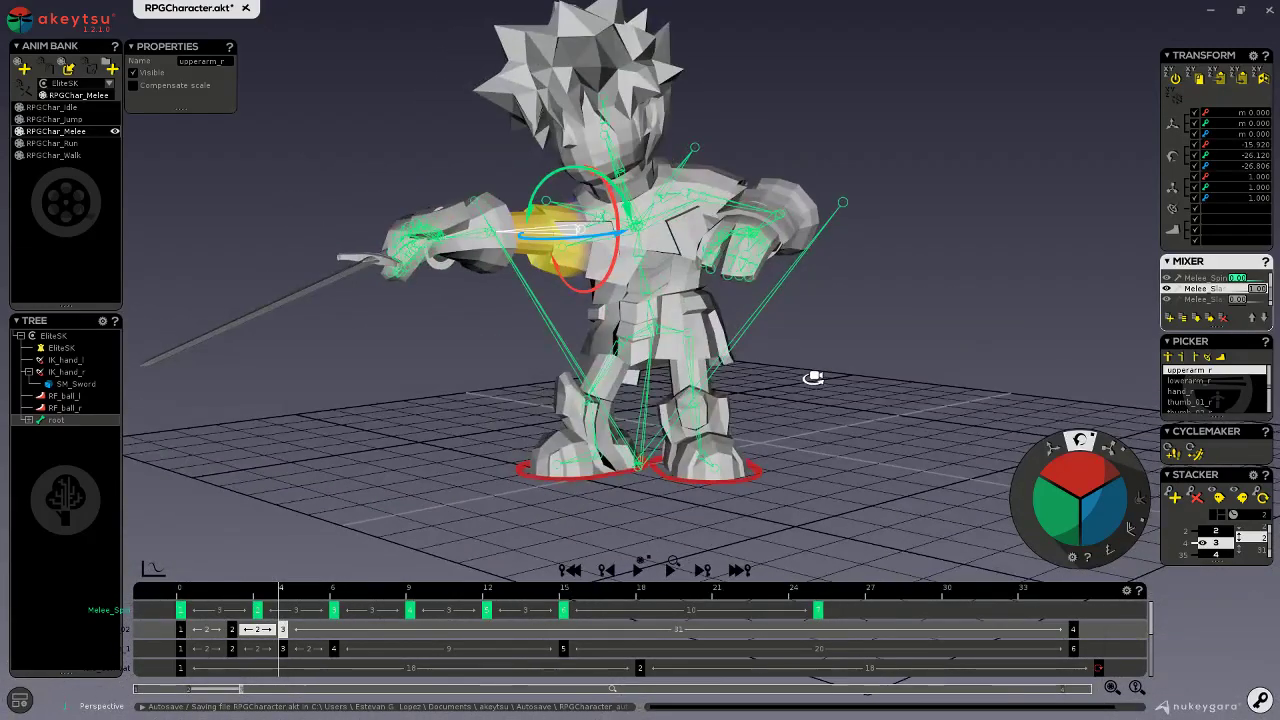
- Move the pelvis forward at frame 4 to about -0.039 m along its Y axis
left_click(651, 341)
mouse_move(651, 341)
middle_mouse_down()
mouse_move(853, 419)
mouse_move(799, 406)
middle_mouse_up()
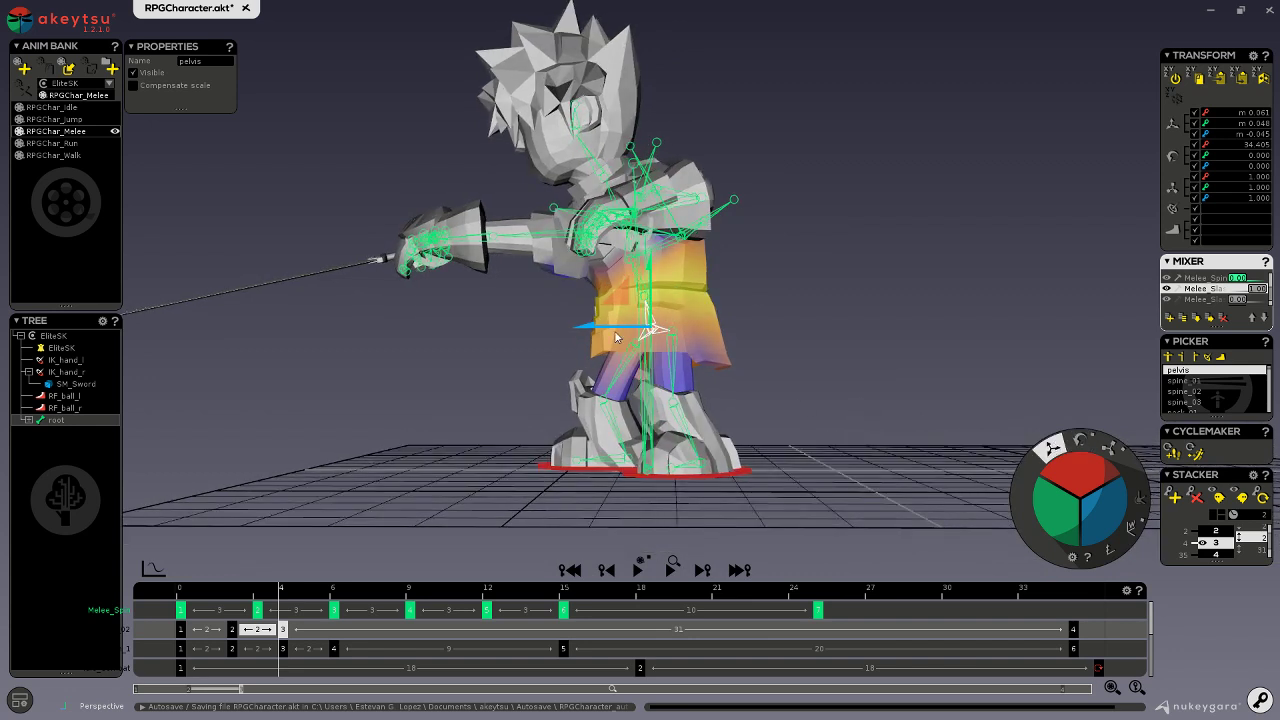
left_click_drag(609, 328, 585, 332)
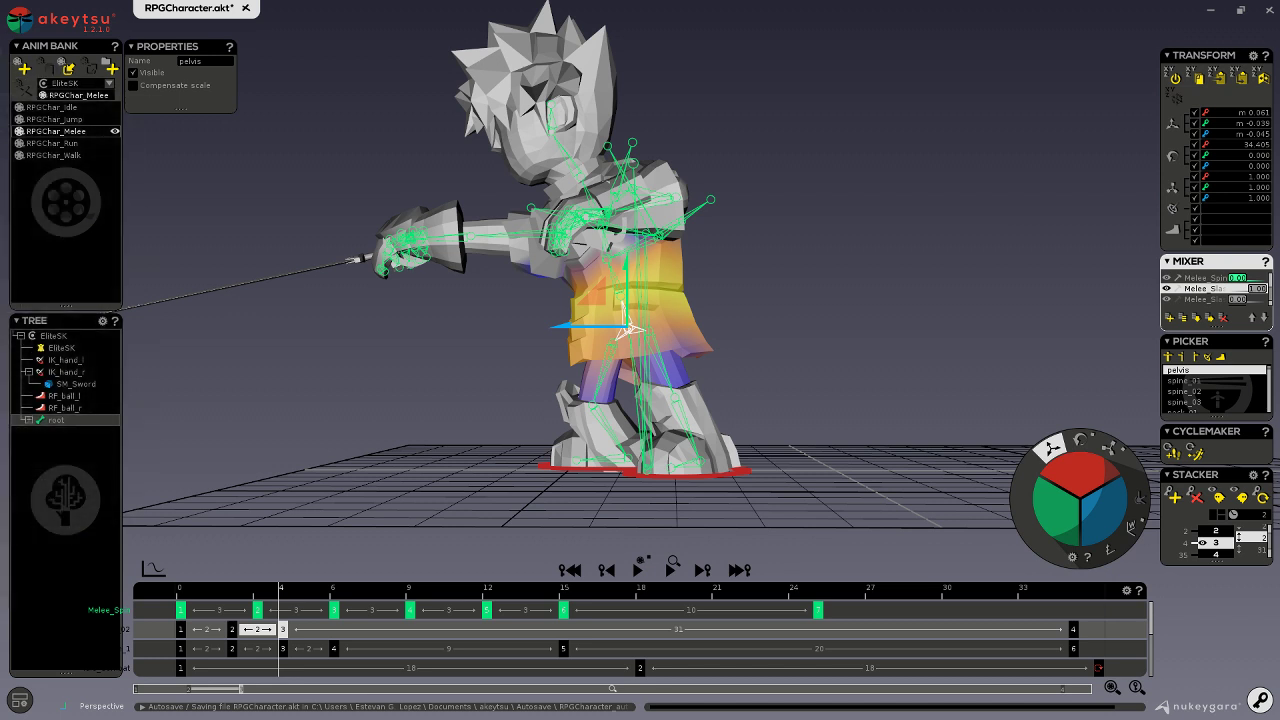
- Examine the frame 4 pose from several angles and review the swing between frames 0 and 5
mouse_move(730, 331)
middle_mouse_down("alt")
mouse_move(708, 374)
mouse_move(738, 354)
middle_mouse_up("alt")
left_click_drag(523, 403, 540, 423, "alt")
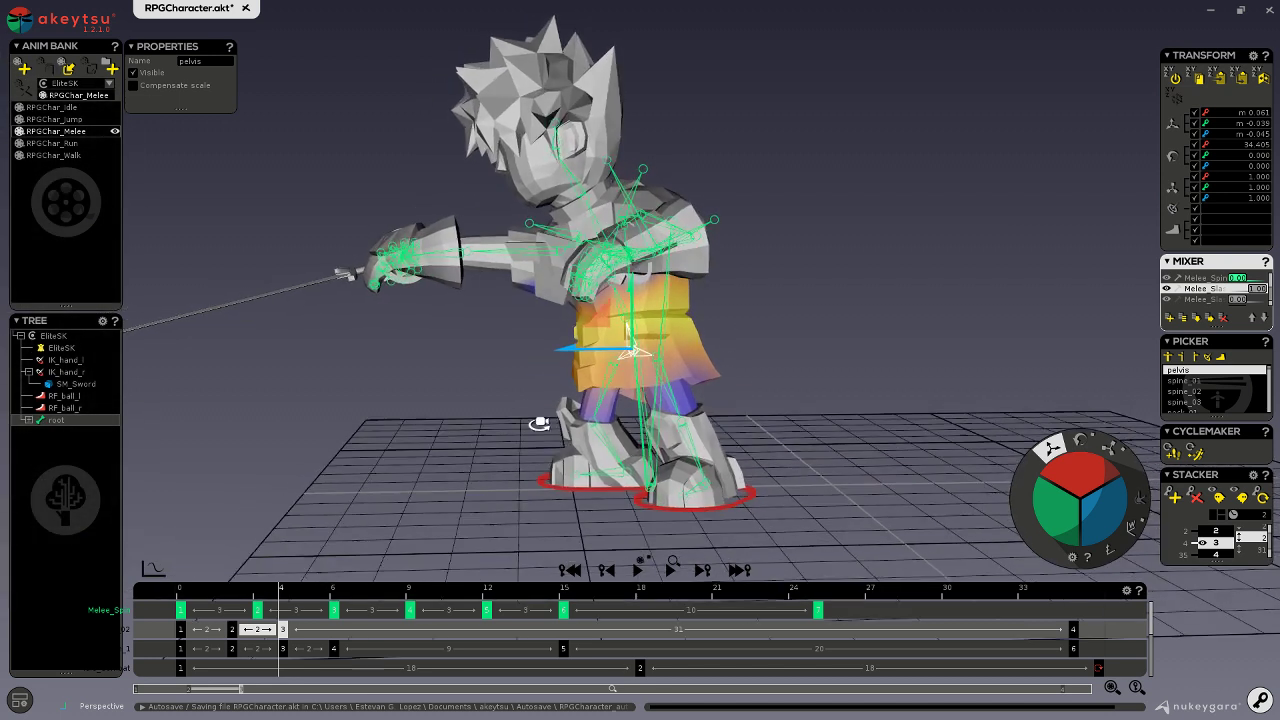
middle_click_drag(534, 423, 414, 361, "alt")
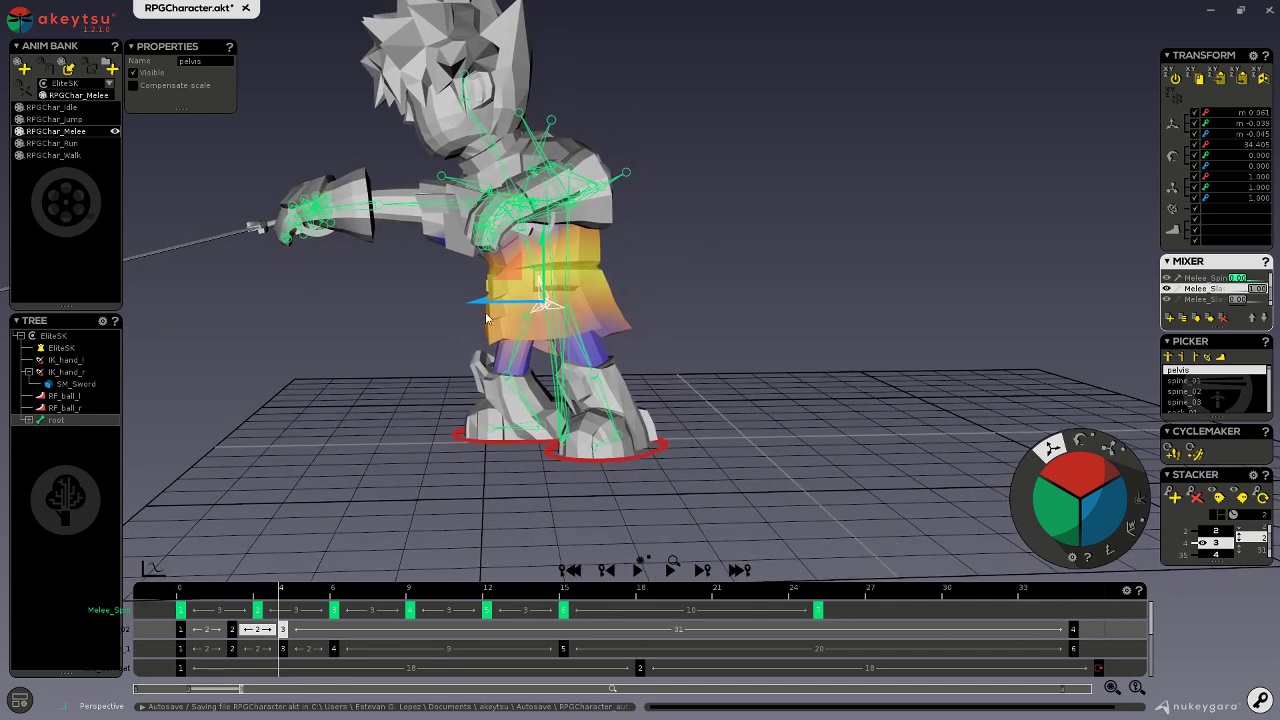
left_click_drag(415, 350, 474, 383, "alt")
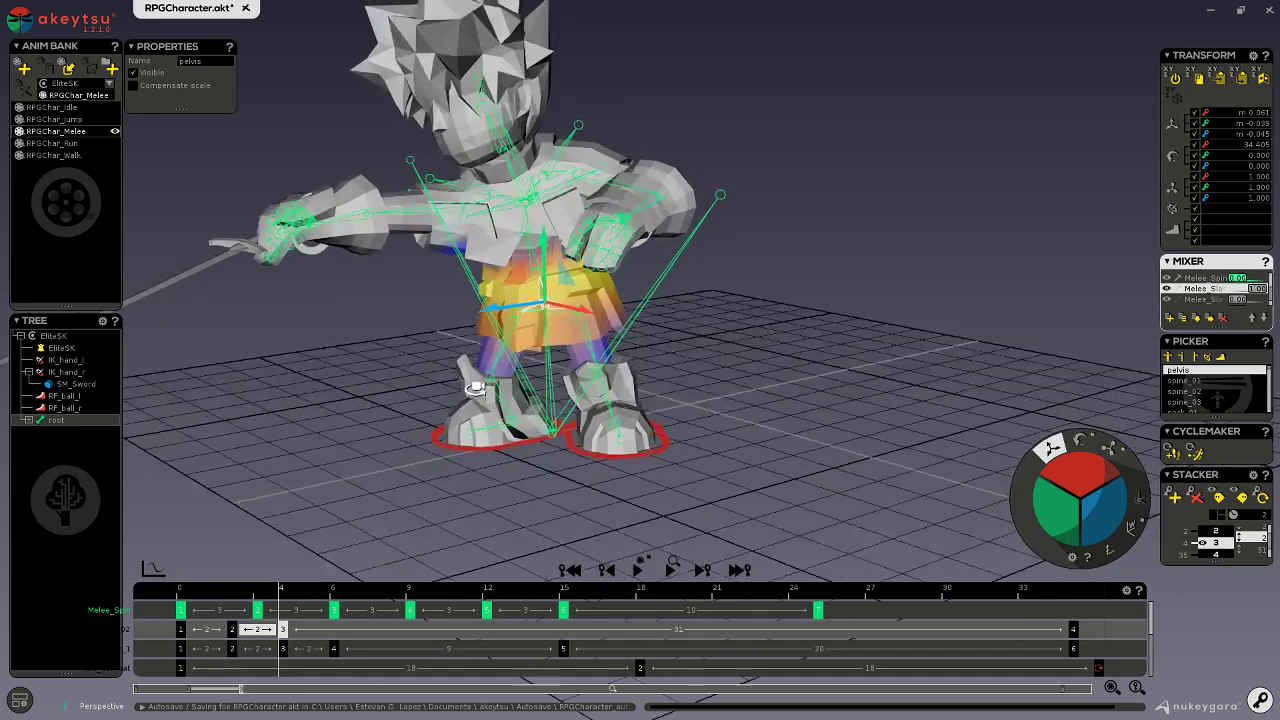
right_click_drag(474, 383, 437, 403, "alt")
middle_click_drag(437, 403, 517, 482, "alt")
left_click_drag(288, 588, 88, 601)
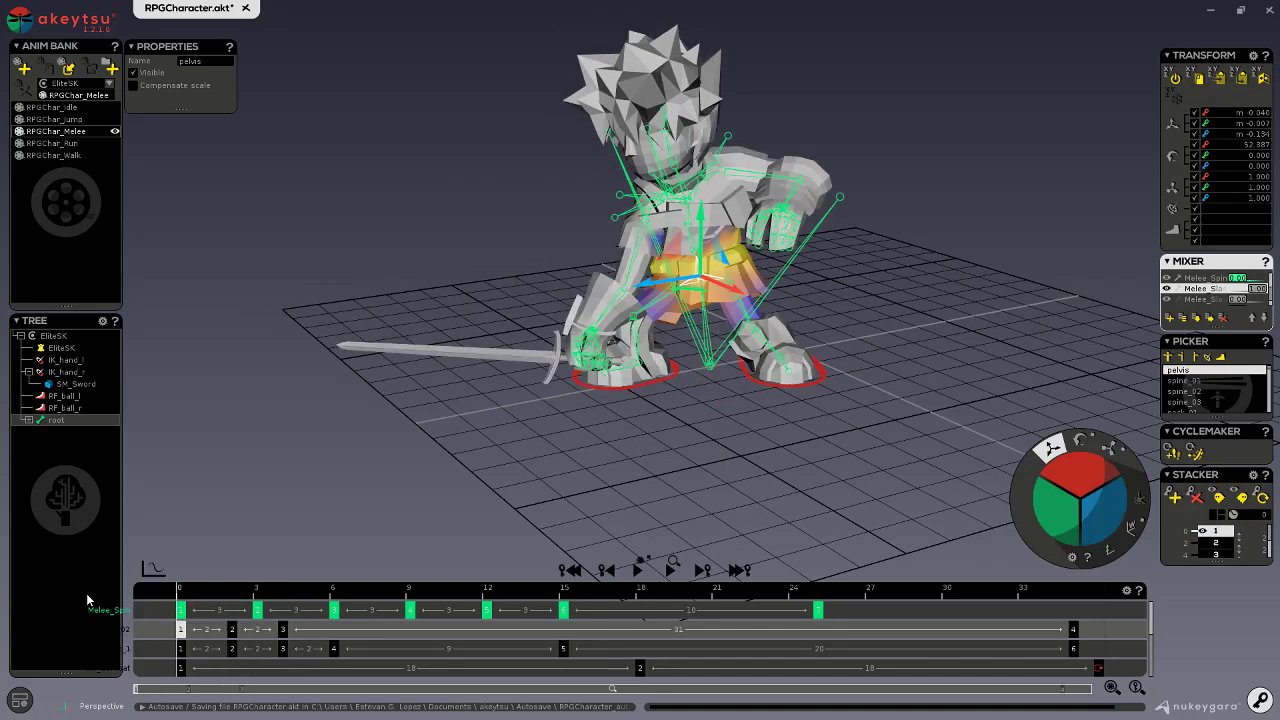
left_click_drag(190, 590, 298, 590)
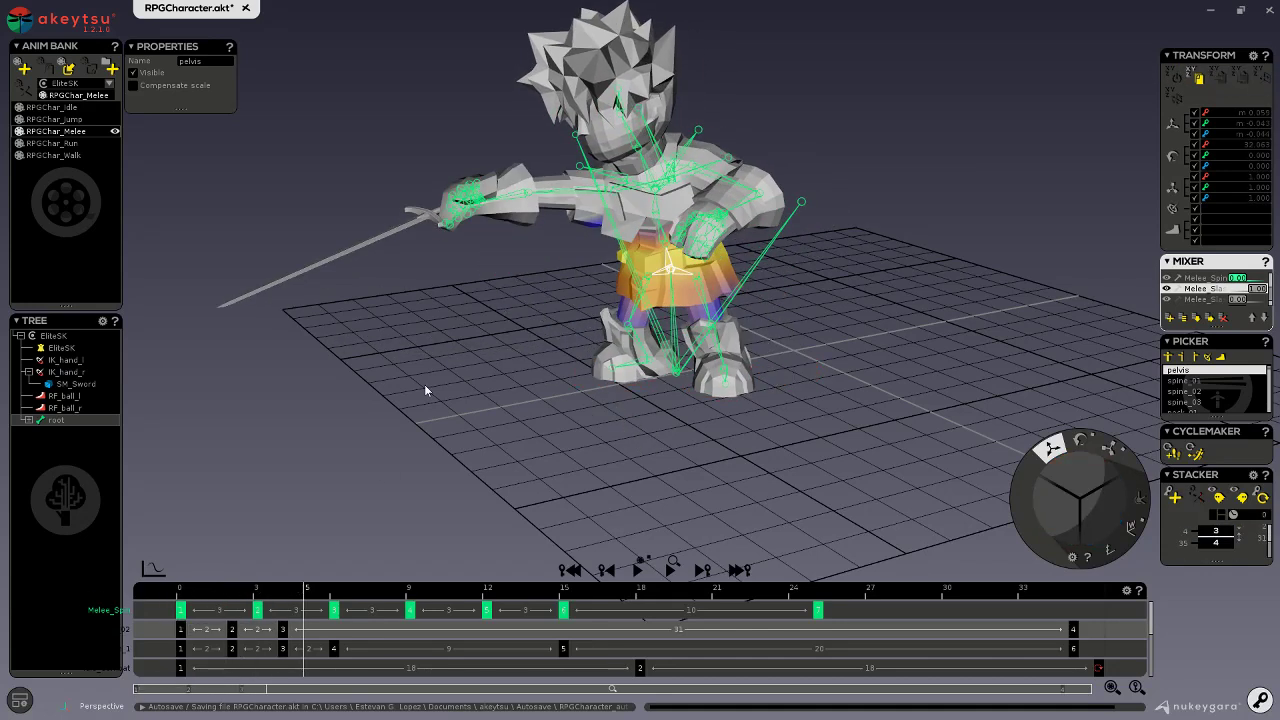
middle_click_drag(424, 390, 525, 345)
left_click(286, 589)
- Rotate the right hand controller at frame 4 to level the outstretched sword
middle_click_drag(420, 430, 499, 289)
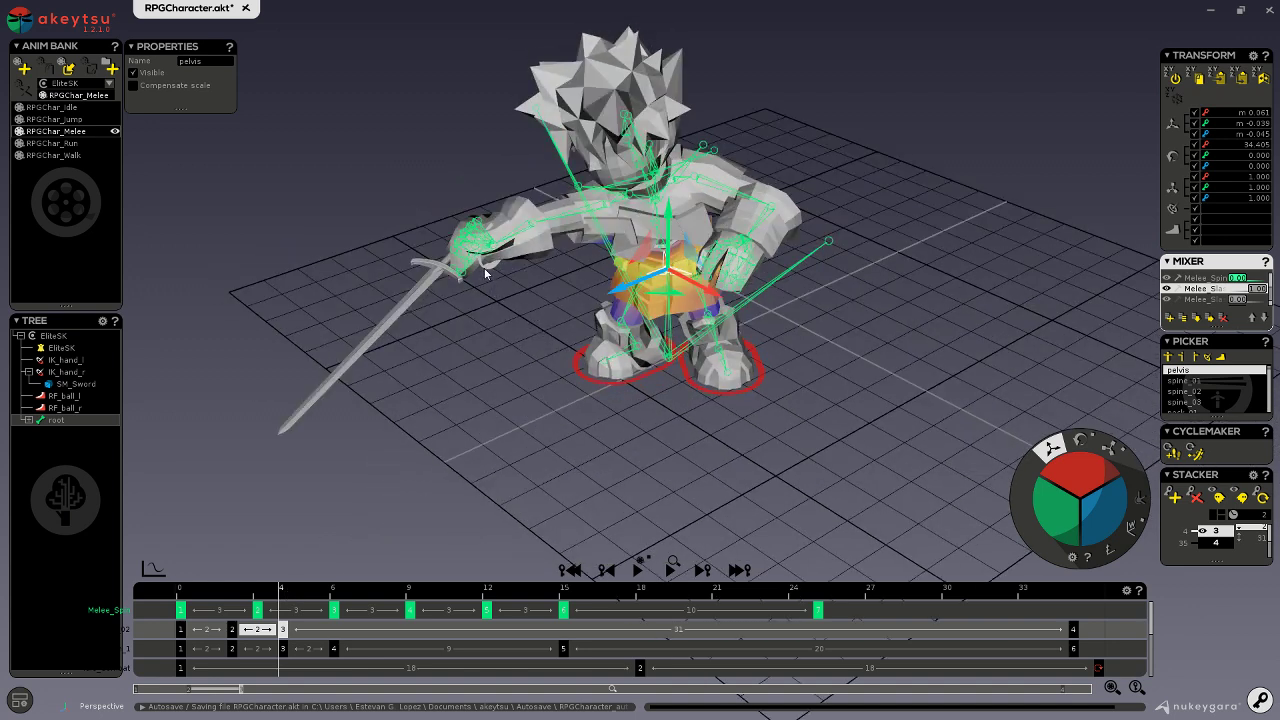
left_click(491, 271)
middle_click_drag(549, 320, 985, 437)
left_click(1082, 443)
middle_click_drag(1082, 443, 1094, 467)
left_click_drag(1094, 467, 1088, 478)
mouse_move(917, 363)
middle_mouse_down()
mouse_move(934, 360)
mouse_move(927, 369)
middle_mouse_up()
- Step the right foot controller forward to about -1.034 m along Y at frame 4 and check the motion into that key
left_click(632, 458)
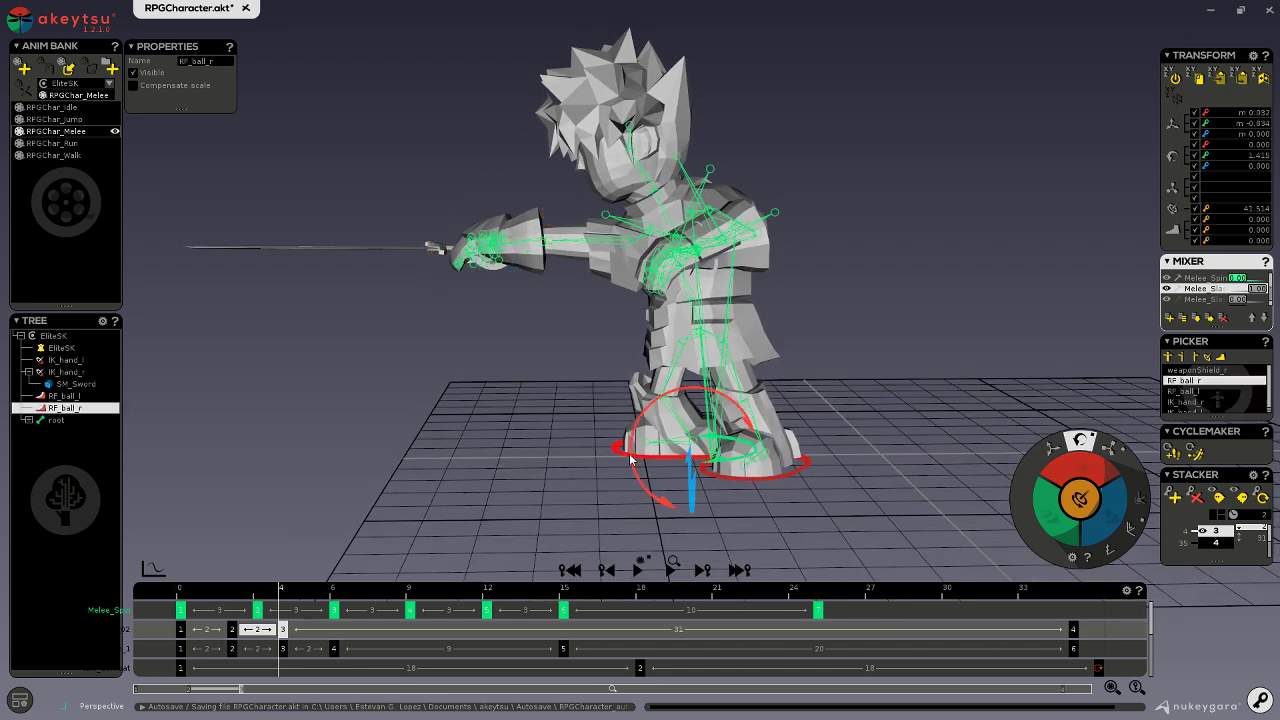
left_click(1052, 450)
left_click_drag(666, 455, 621, 449)
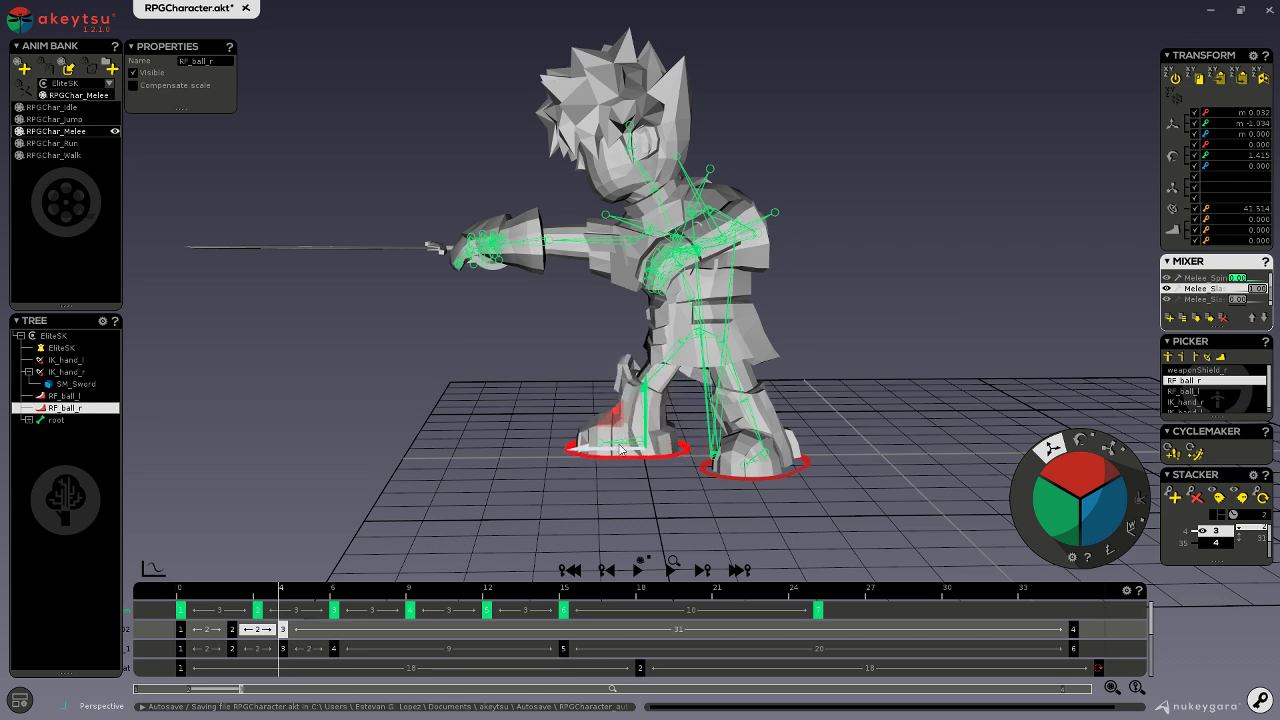
mouse_move(802, 425)
left_mouse_down("alt")
mouse_move(767, 411)
mouse_move(794, 416)
left_mouse_up("alt")
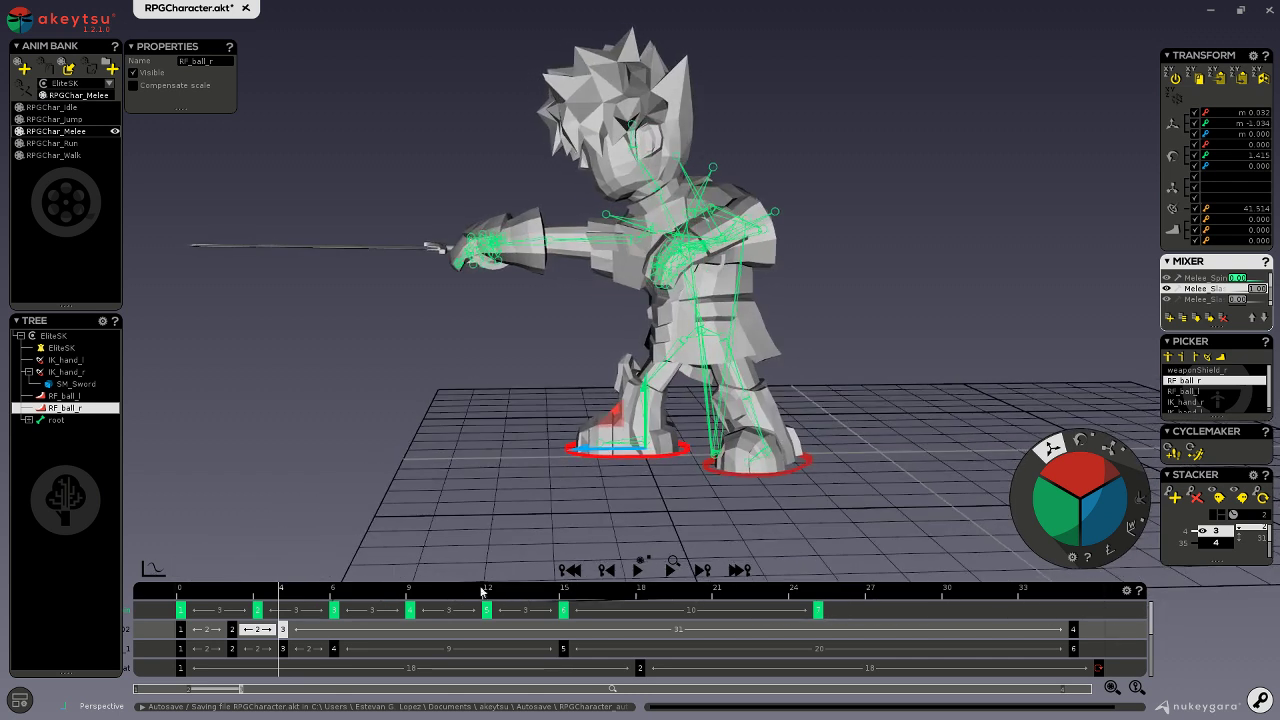
left_click_drag(244, 593, 283, 598)
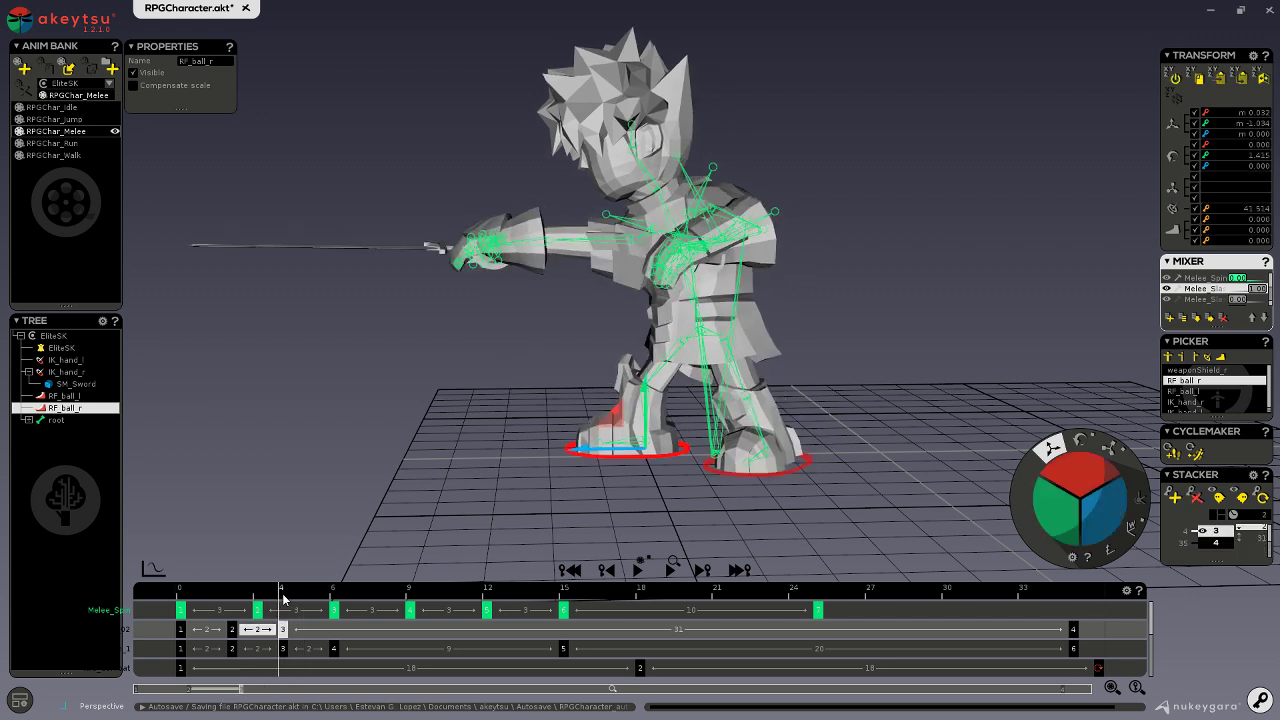
- Rotate the left foot controller about its X axis at frame 4 to tilt the rear foot onto its toes
left_click(791, 473)
left_click_drag(793, 474, 748, 399, "alt")
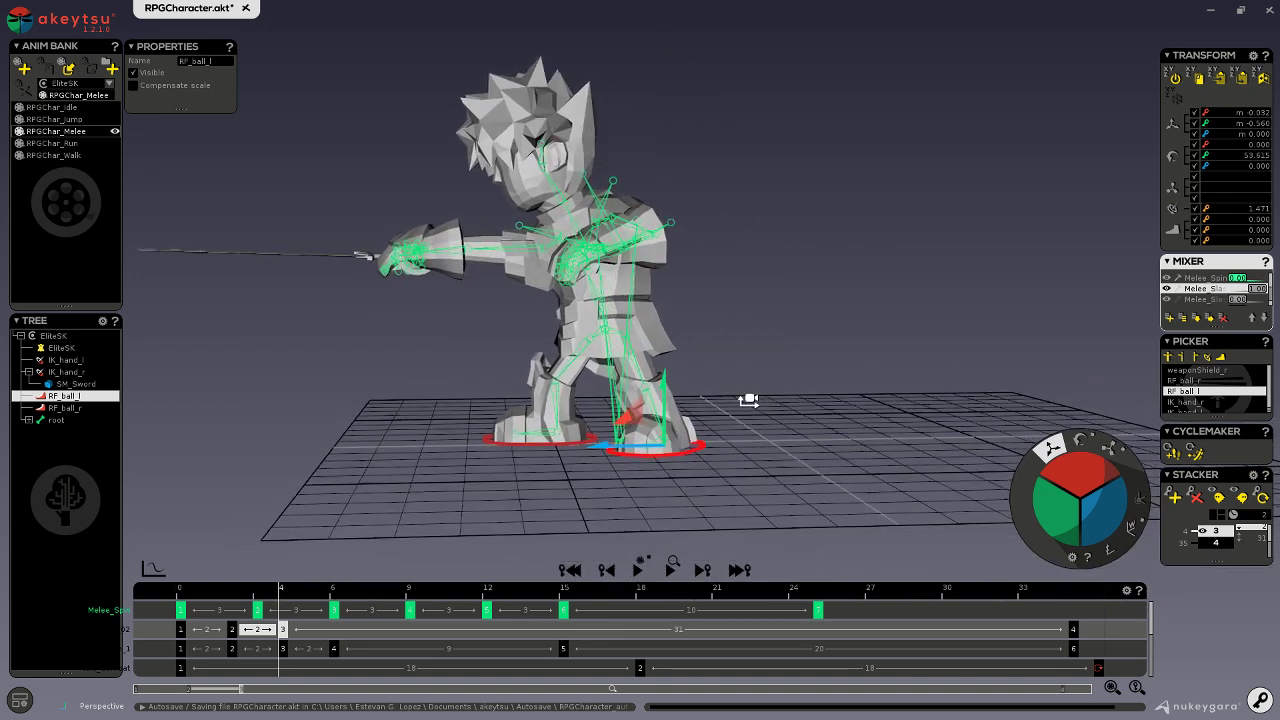
middle_click_drag(748, 400, 656, 378, "alt")
left_click_drag(646, 349, 696, 393, "alt")
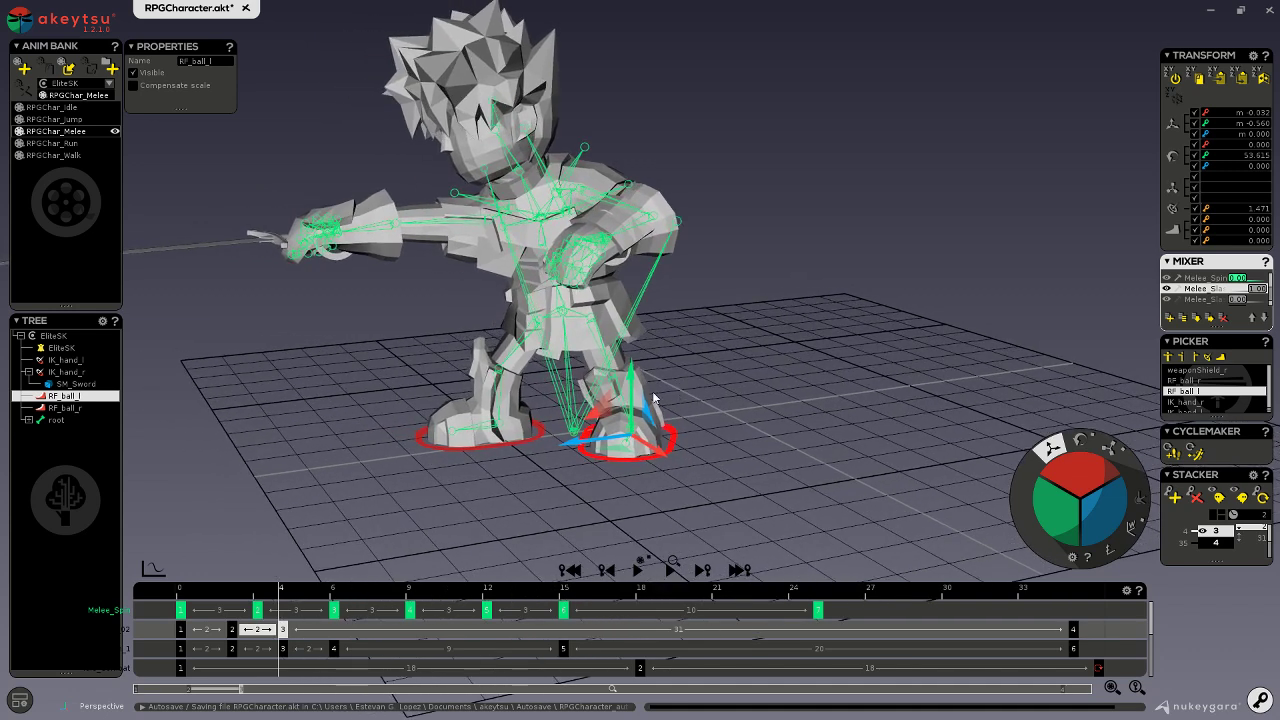
mouse_move(758, 384)
left_mouse_down("alt")
mouse_move(677, 377)
mouse_move(870, 416)
mouse_move(760, 400)
left_mouse_up("alt")
left_click(1081, 440)
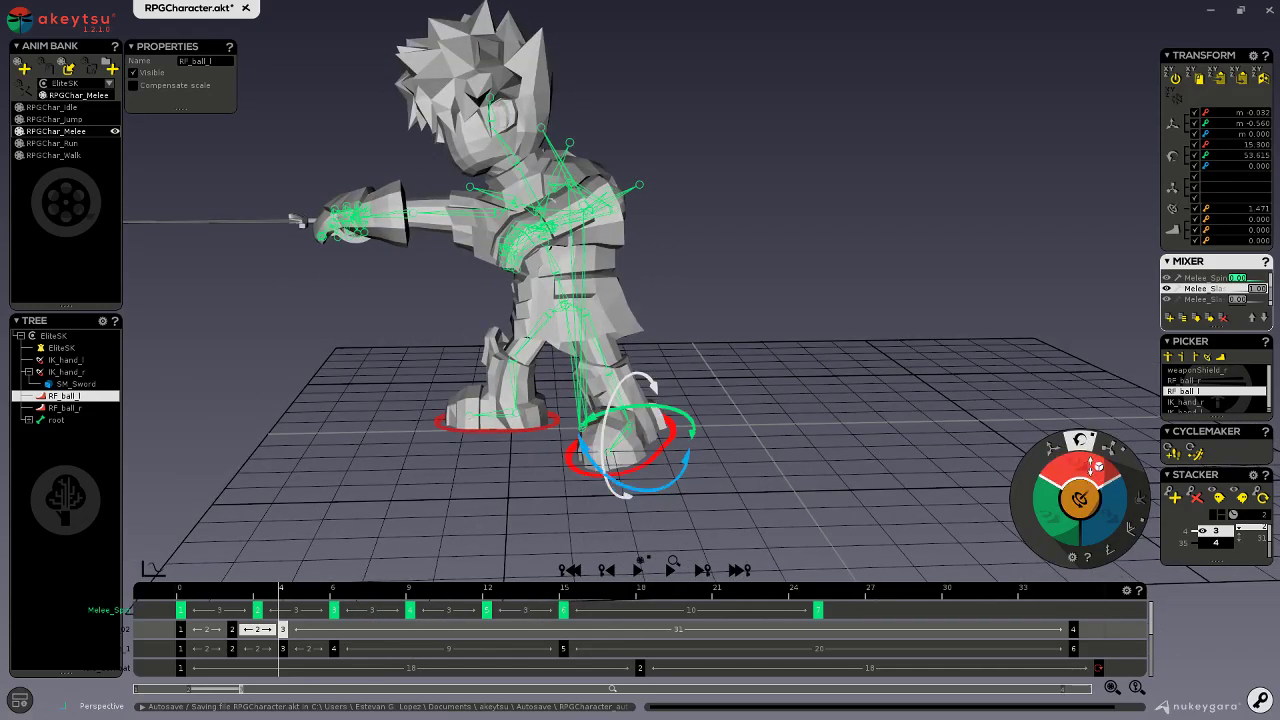
left_click_drag(1097, 465, 1083, 406)
left_click_drag(561, 311, 590, 331, "alt")
- Raise the pelvis at frame 4 to about -0.018 m along Z
left_click(567, 304)
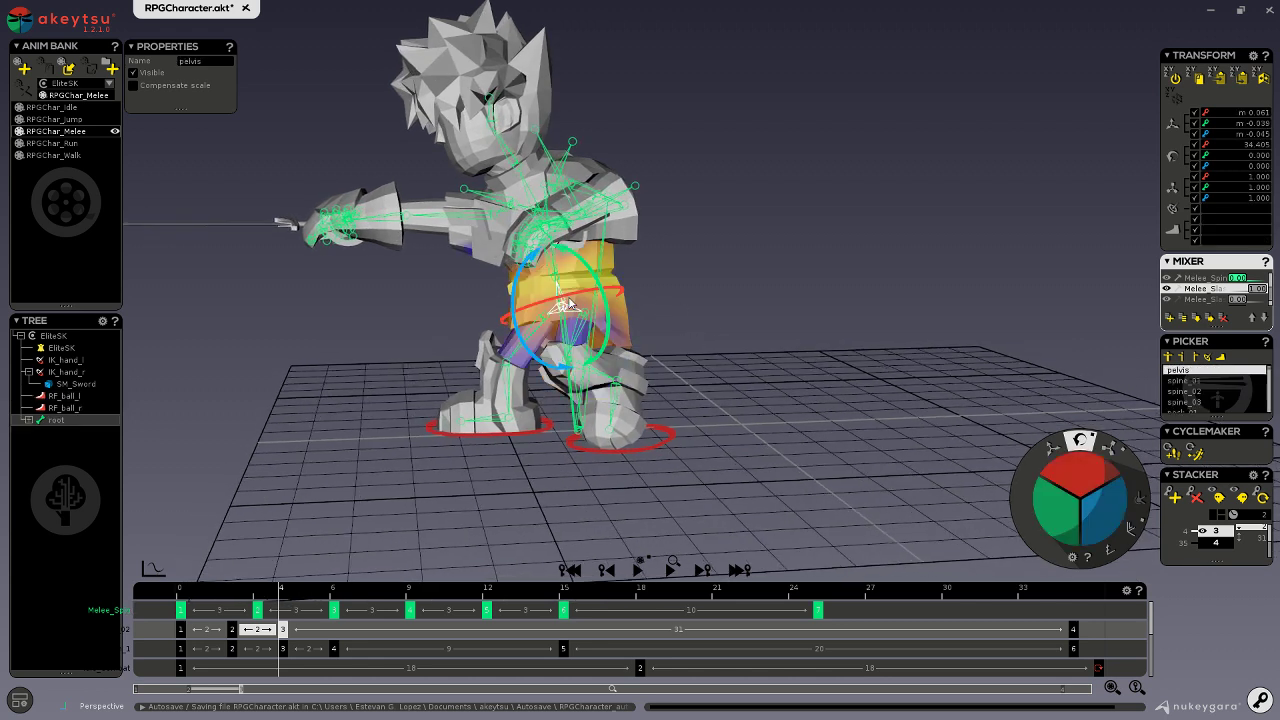
left_click(1048, 446)
left_click_drag(960, 420, 615, 347, "alt")
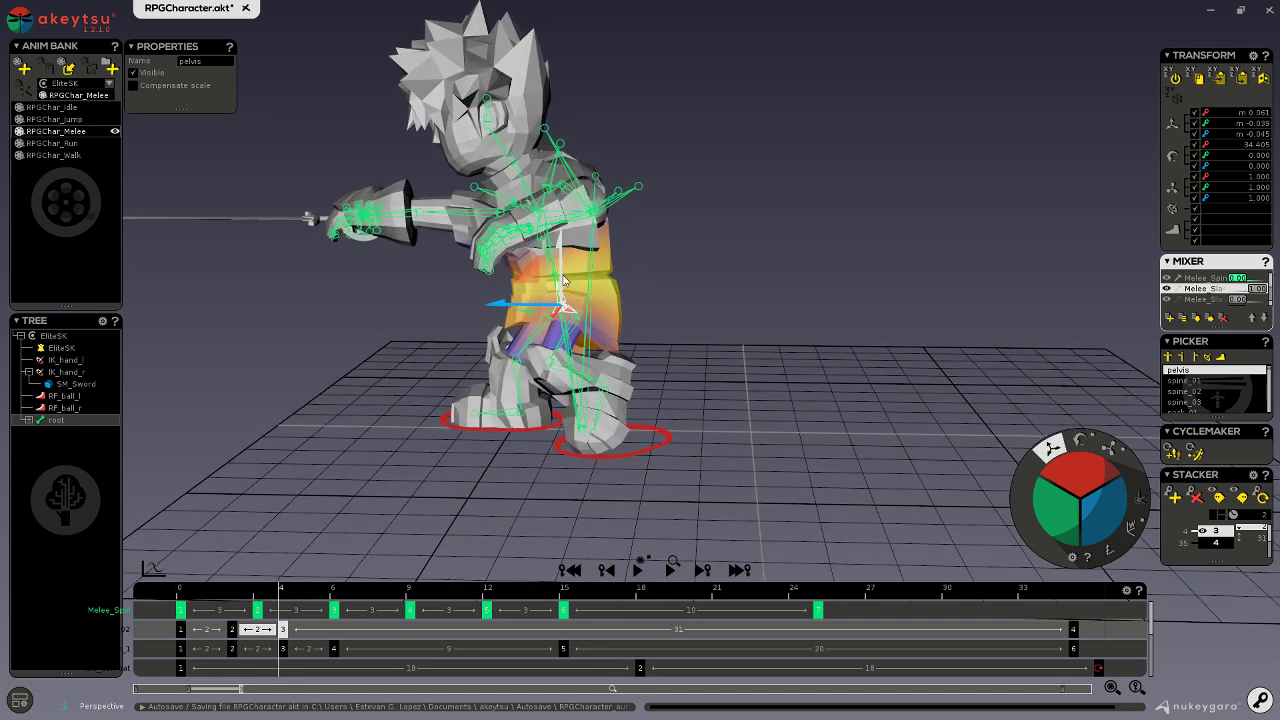
left_click_drag(562, 280, 562, 255)
left_click_drag(530, 340, 630, 365, "alt")
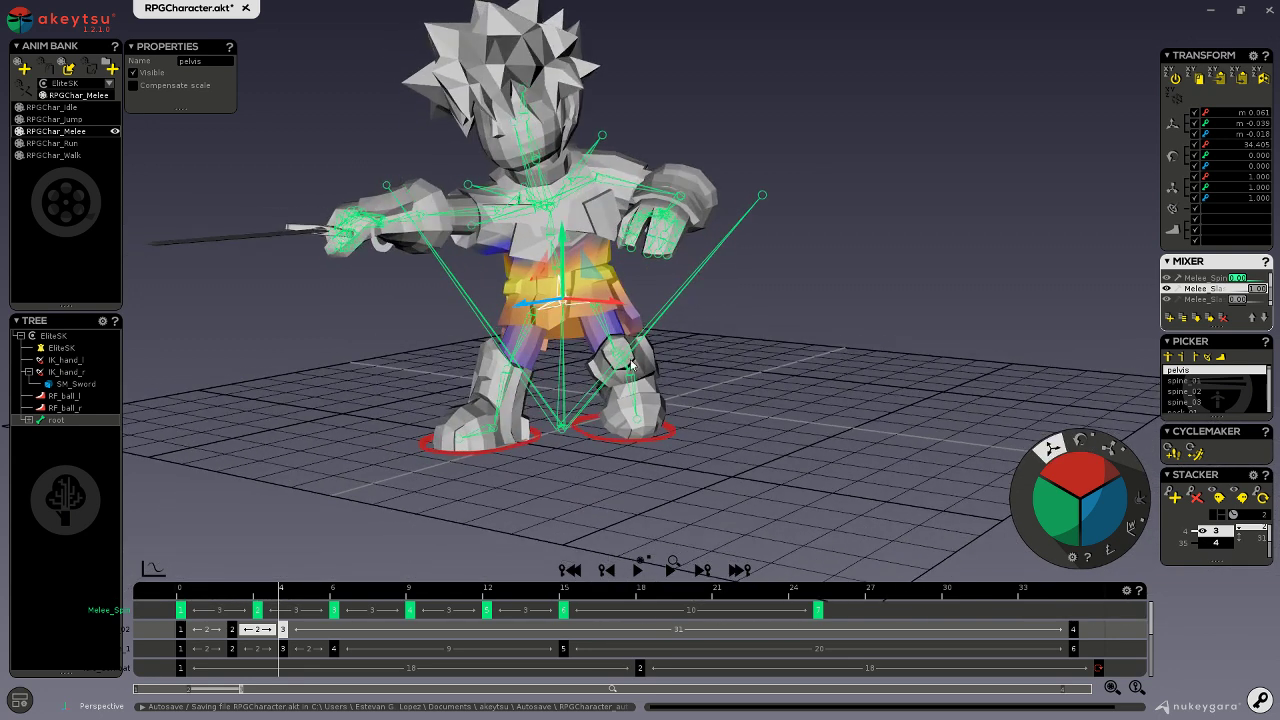
- Turn the left foot controller to about 5.9° about Y at frame 4 and shift it sideways to about 0.079 m along X
left_click_drag(593, 319, 605, 432, "alt")
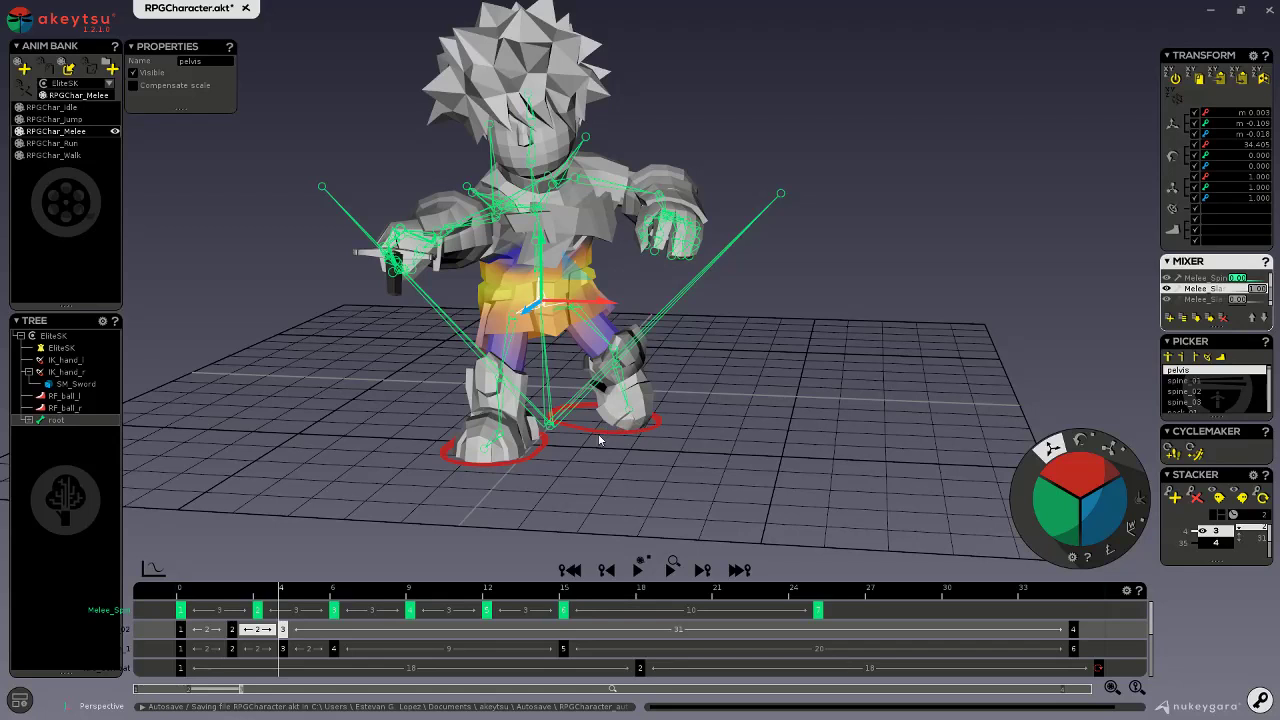
left_click(600, 430)
left_click(1085, 452)
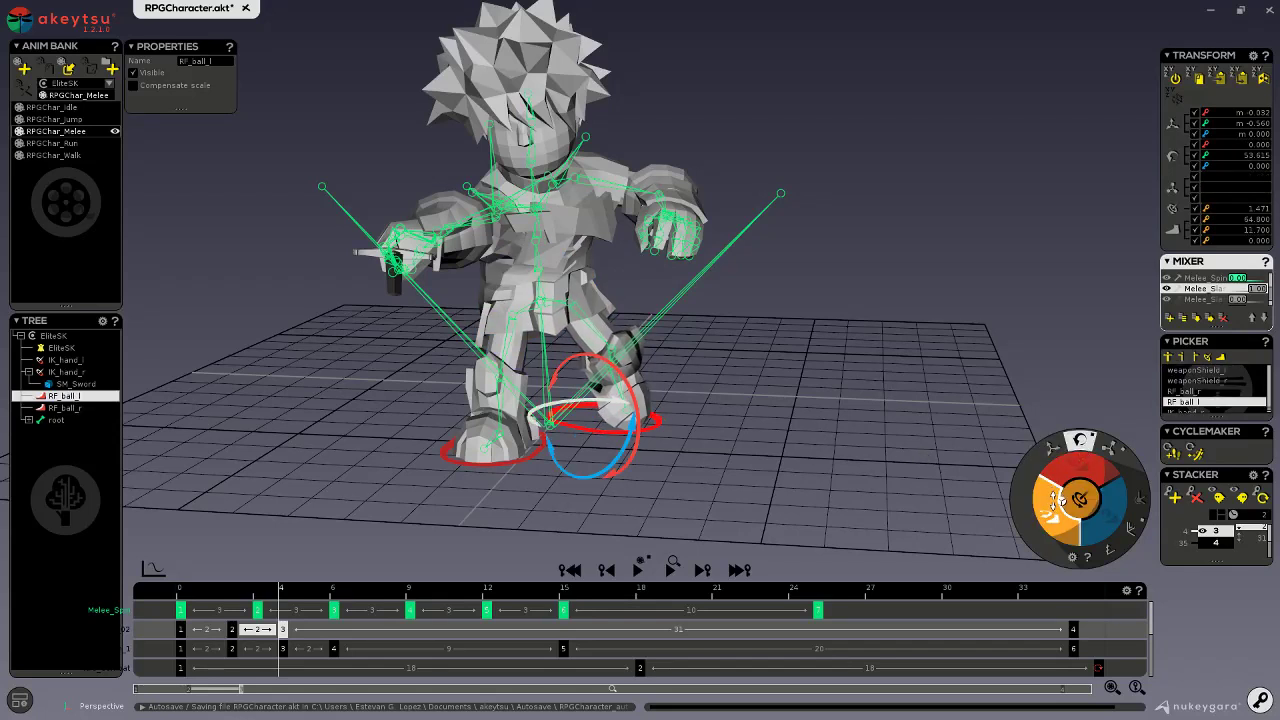
mouse_move(1058, 505)
left_mouse_down()
mouse_move(1078, 487)
mouse_move(1058, 511)
mouse_move(1054, 495)
left_mouse_up()
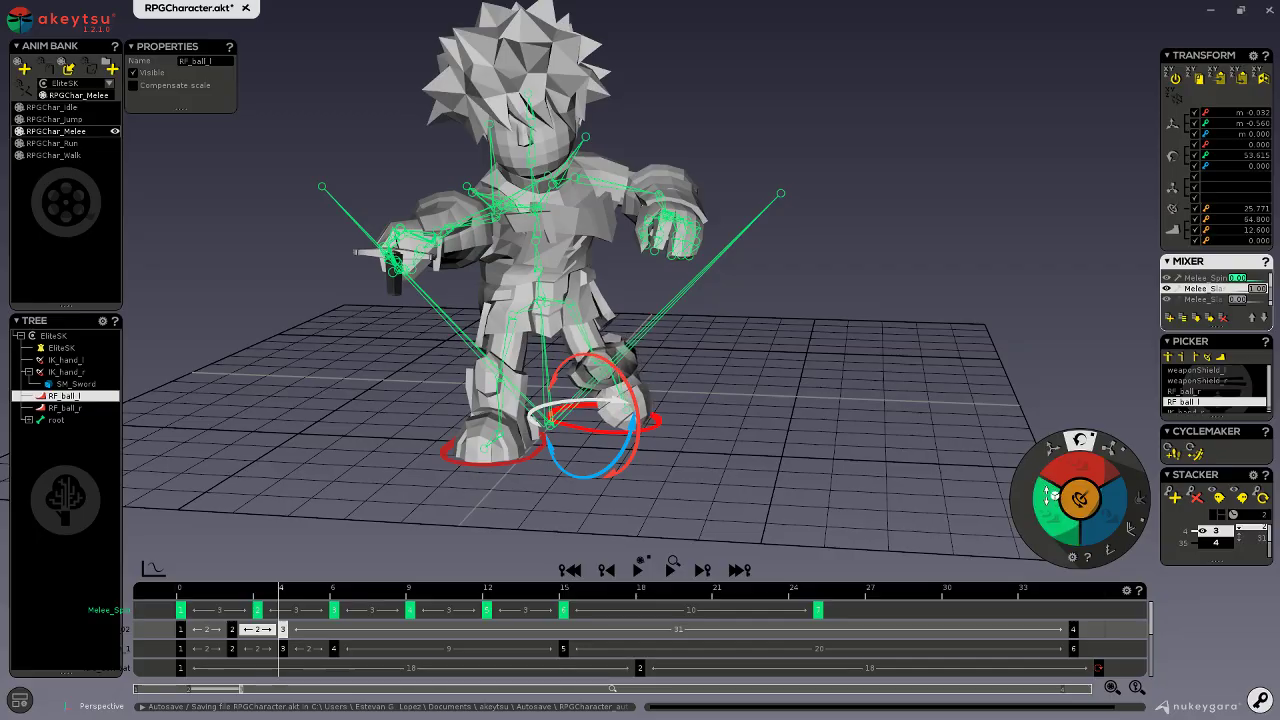
middle_click_drag(884, 372, 922, 407)
left_click_drag(1044, 506, 1047, 503)
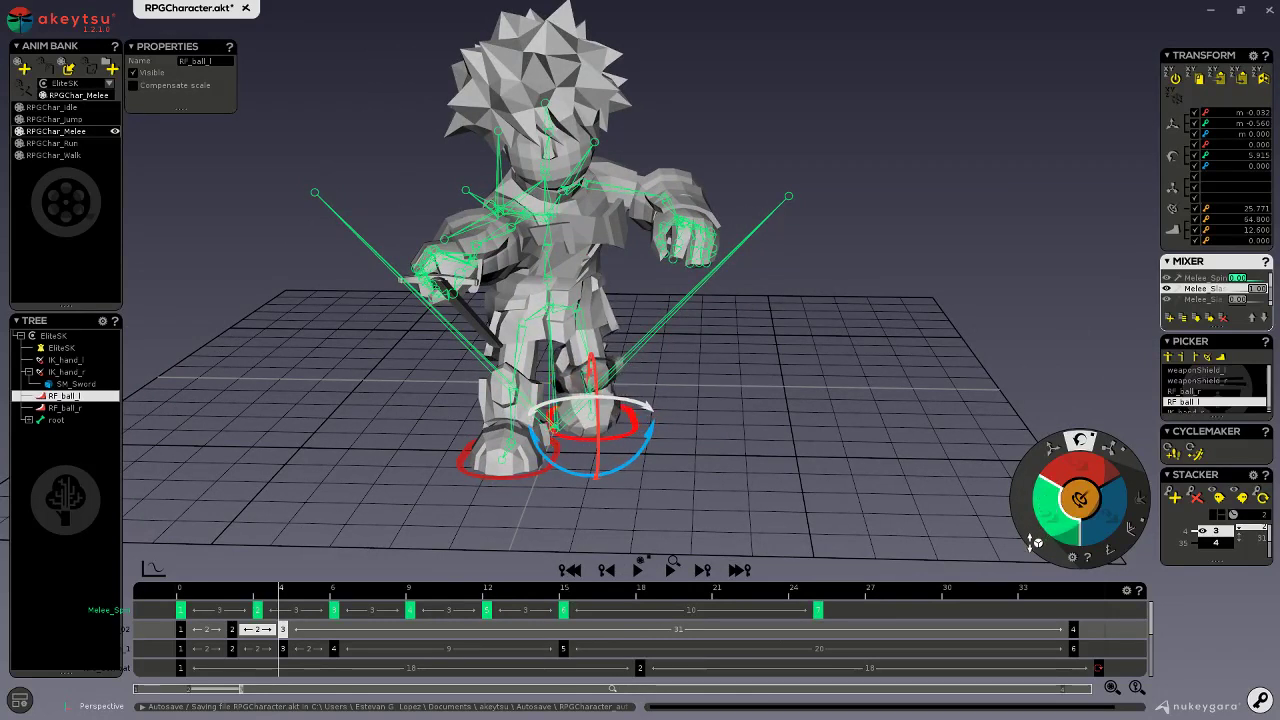
left_click(1053, 449)
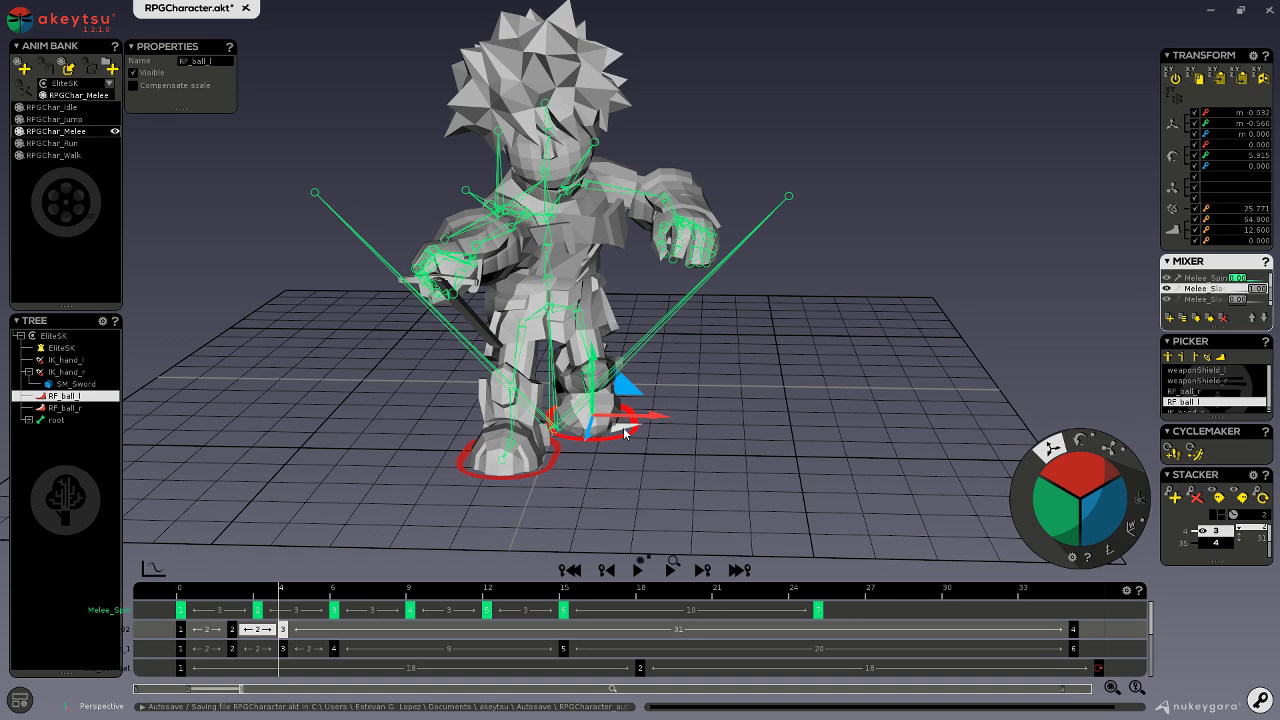
middle_click_drag(727, 493, 565, 495)
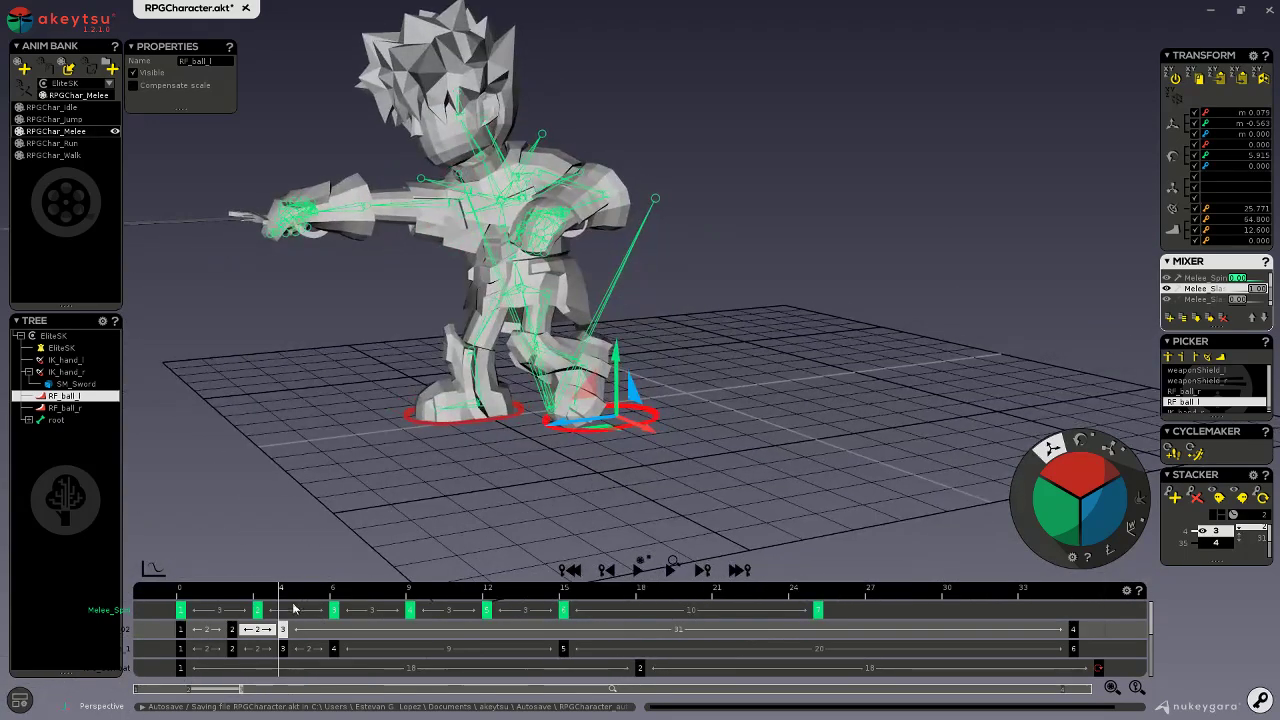
- Add a key at frame 6 and move the root forward to about -1.115 m along Y
left_click_drag(241, 592, 336, 578)
left_click(349, 635)
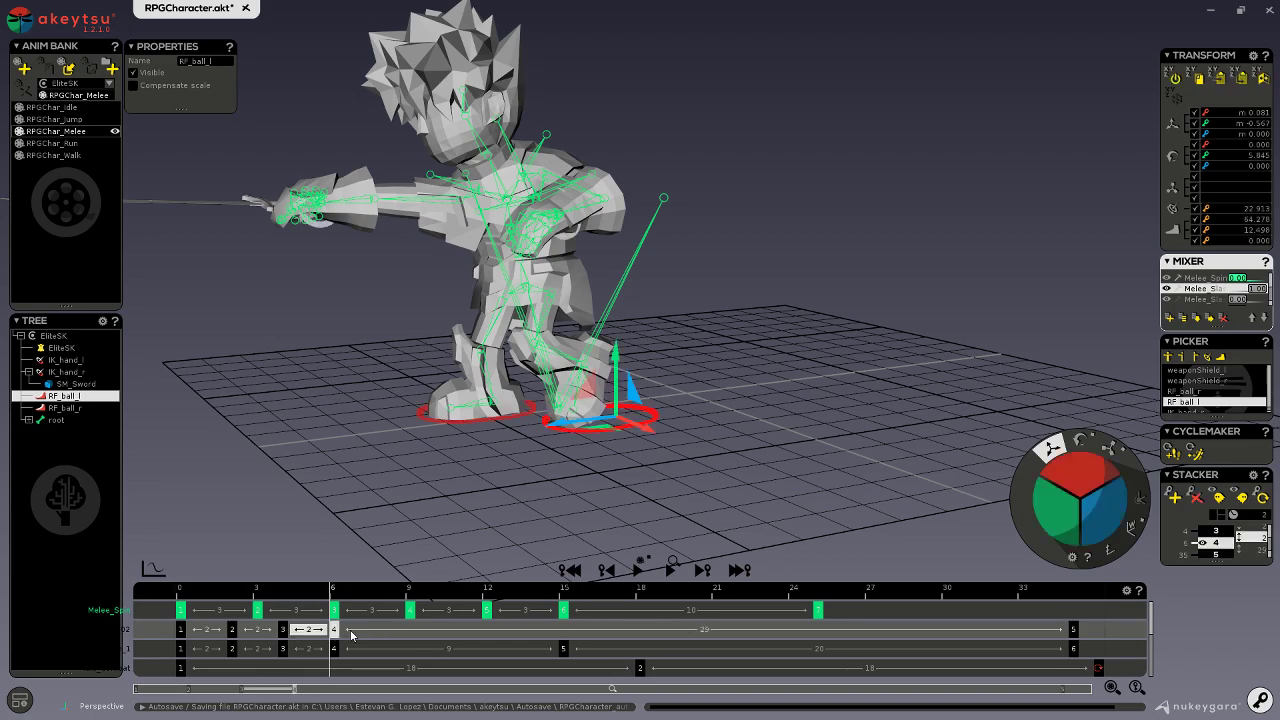
middle_click_drag(423, 491, 497, 486)
left_click(636, 307)
middle_click_drag(633, 363, 622, 300)
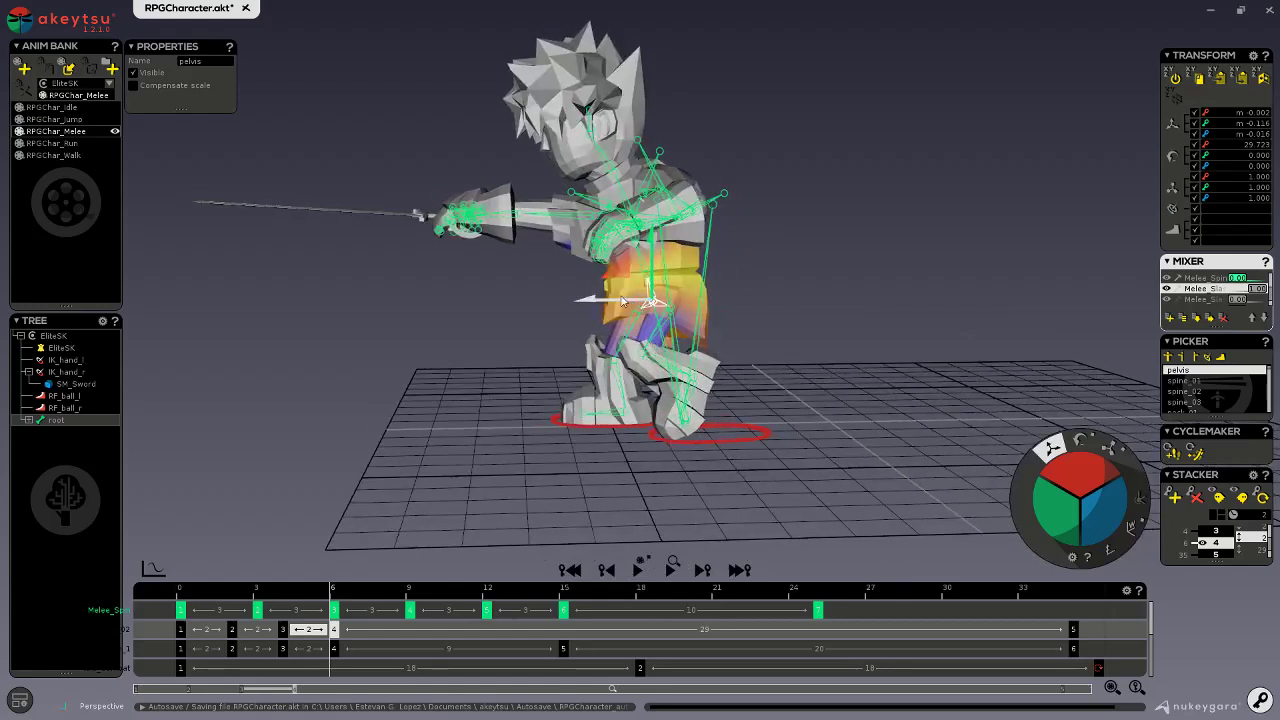
middle_click_drag(613, 377, 551, 423)
left_click(677, 421)
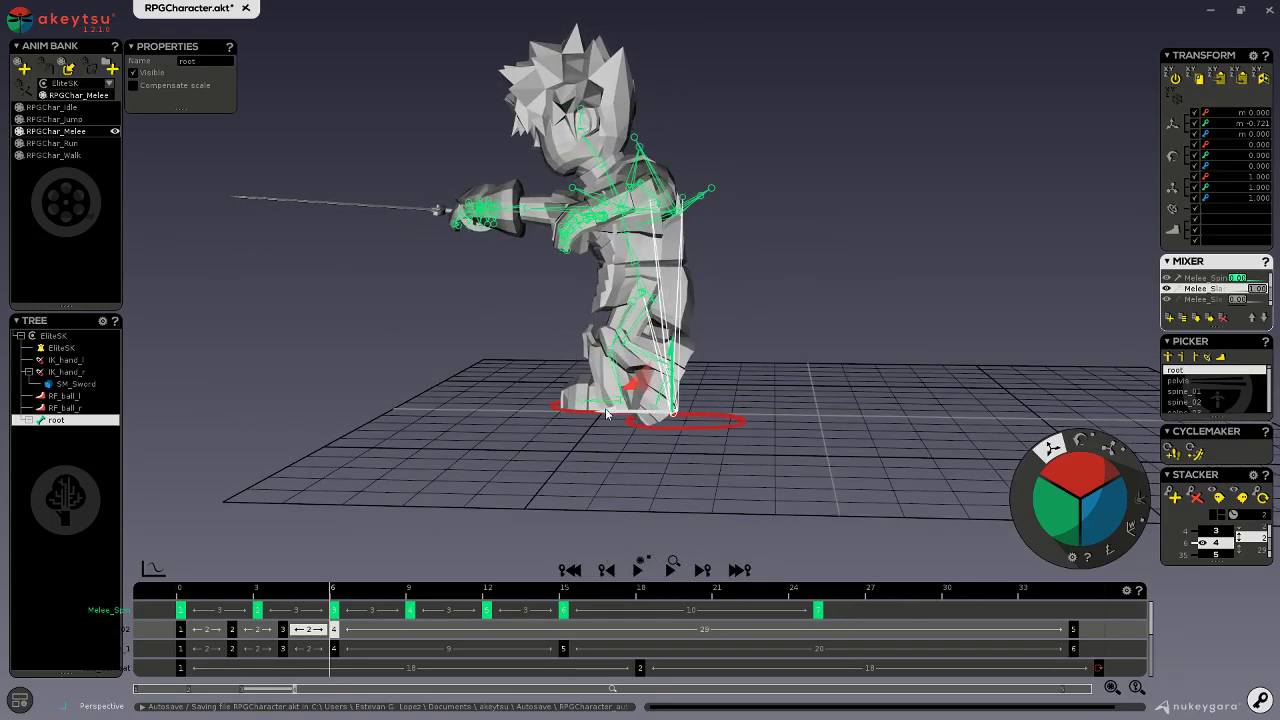
left_click_drag(607, 416, 501, 419)
- Step the left foot controller forward to about -1.244 m along Y at frame 6 and reset its foot roll to 0 to flatten it
left_click(638, 430)
left_click(1079, 441)
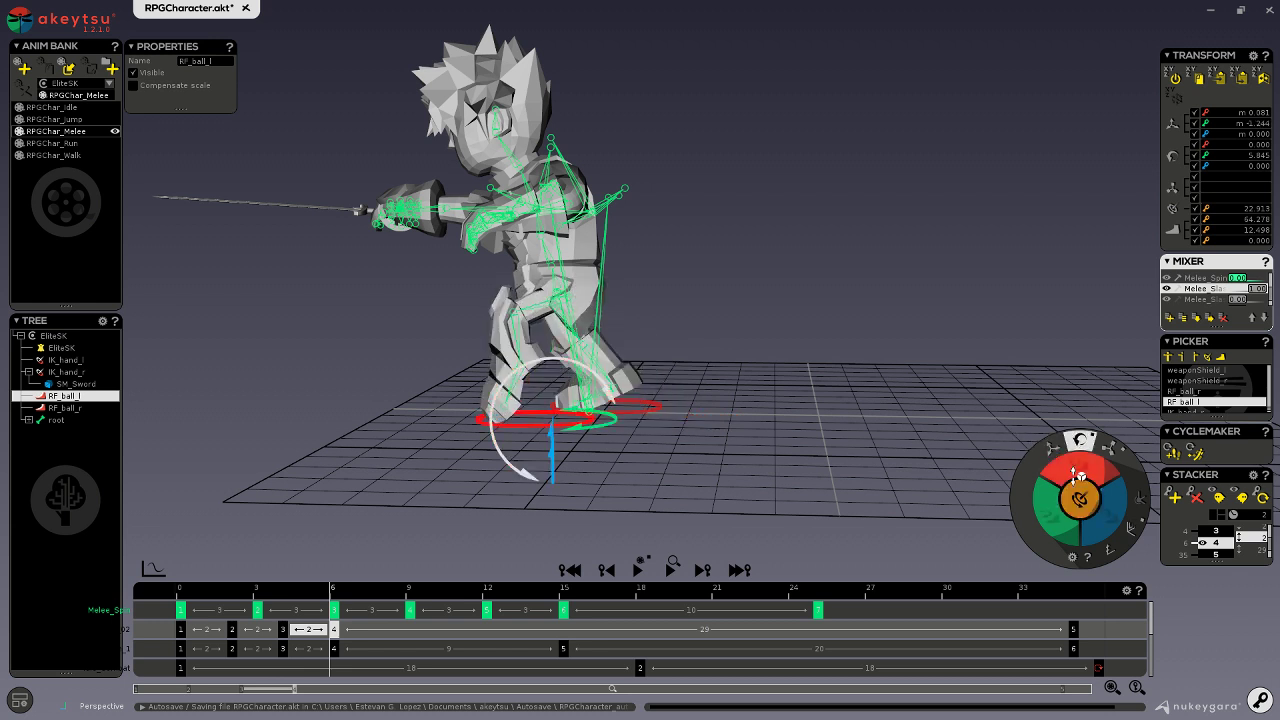
left_click_drag(1082, 463, 1082, 510)
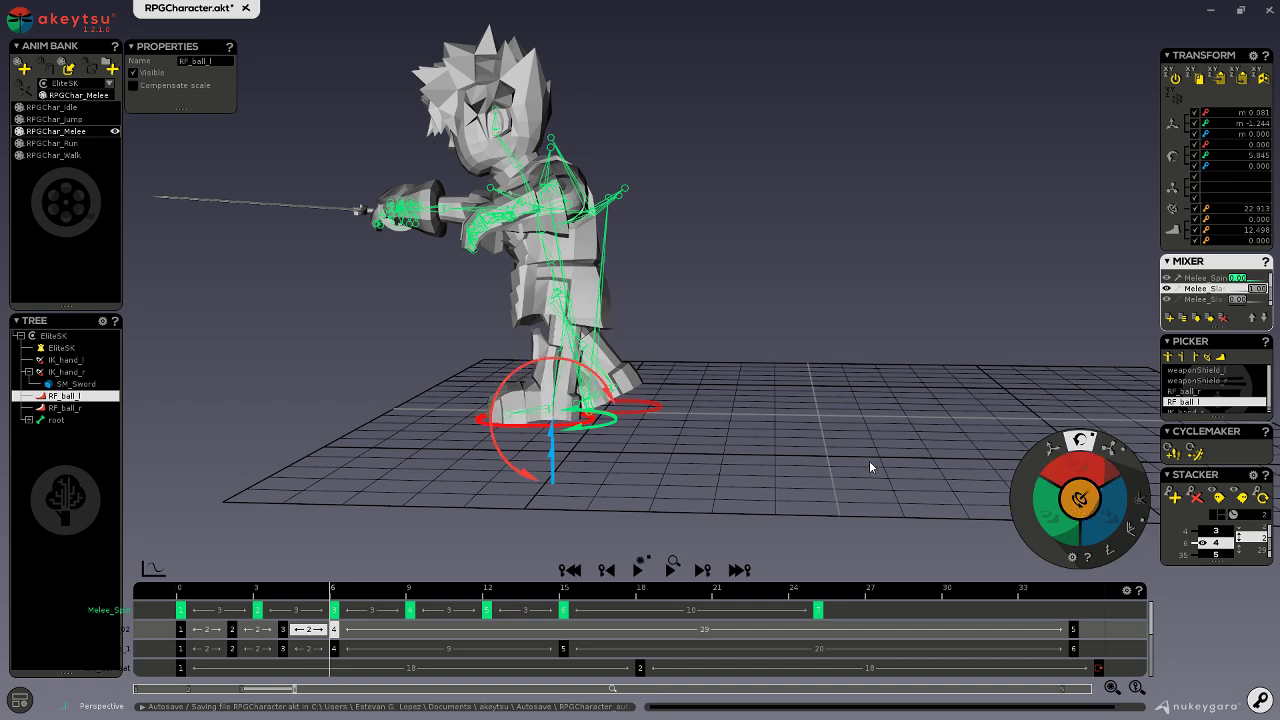
- Twist the pelvis to about -18.9° about its X axis at frame 6
left_click_drag(870, 463, 1062, 492, "alt")
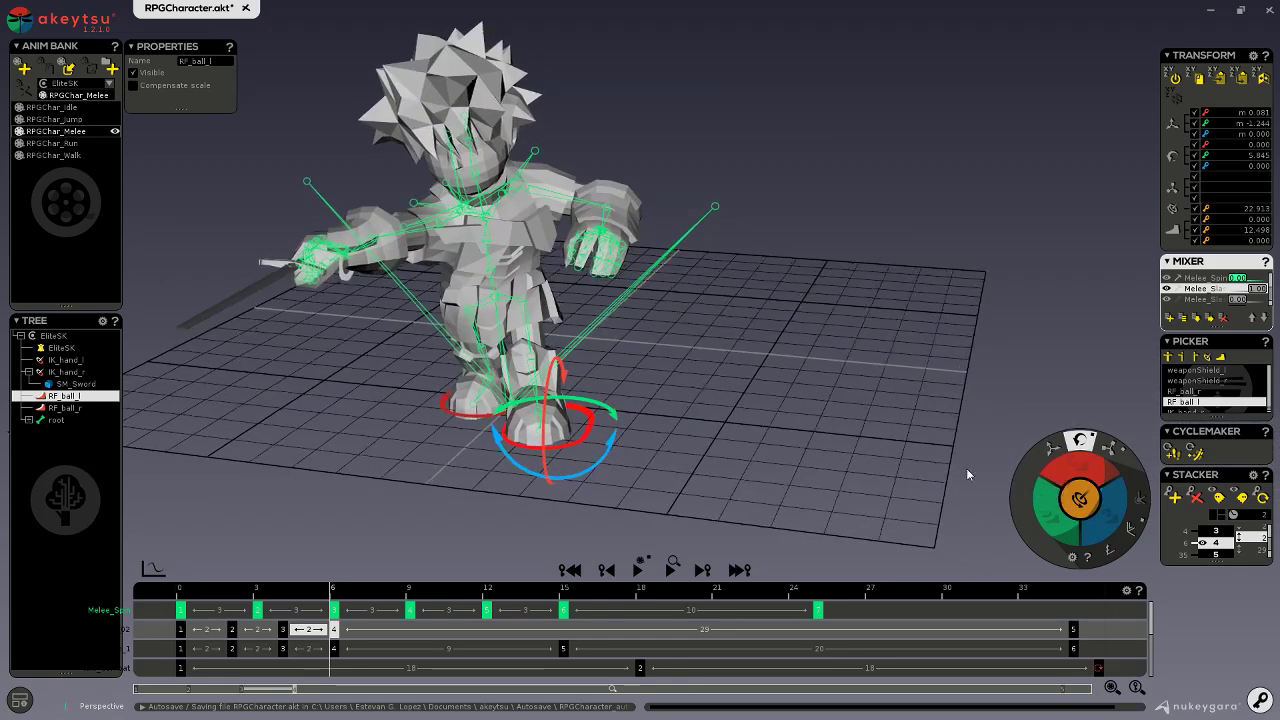
left_click(498, 303)
left_click_drag(641, 431, 709, 431, "alt")
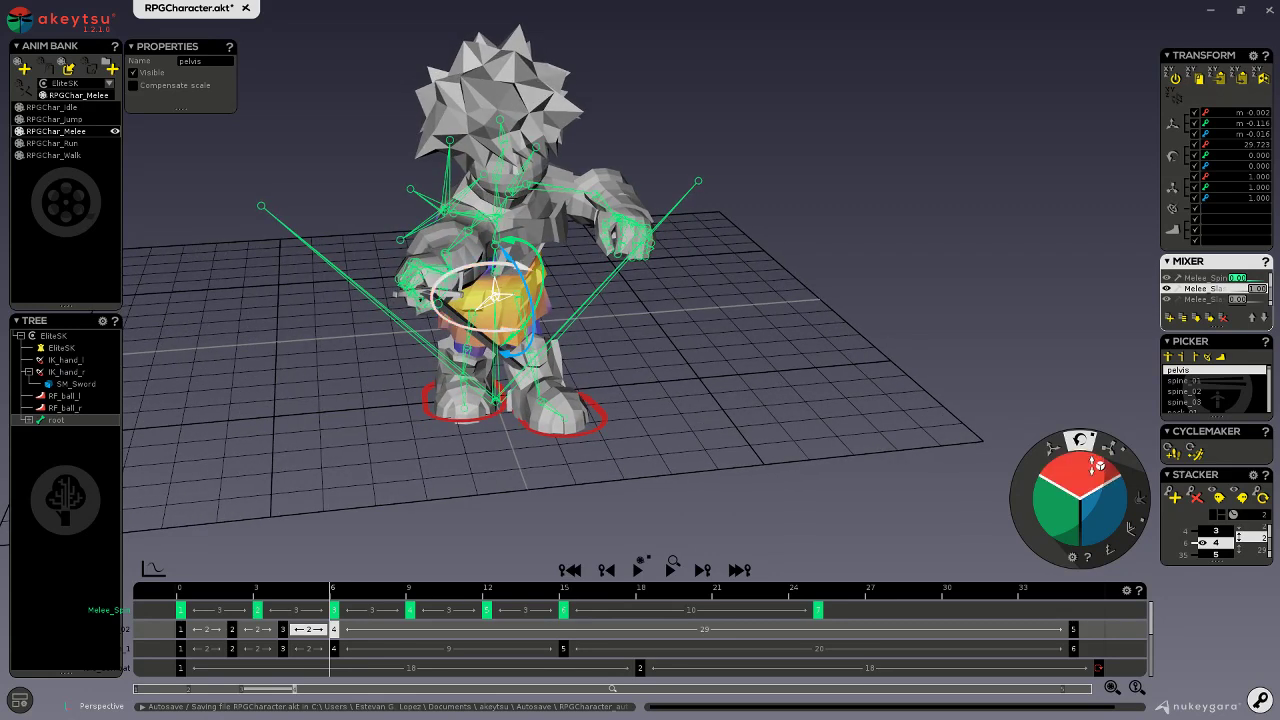
left_click_drag(1098, 465, 1082, 502)
- Turn the left foot controller to about -11.3° about Y at frame 6 and move it to about 0.091 m along X and -1.395 m along Y
left_click_drag(786, 497, 624, 458, "alt")
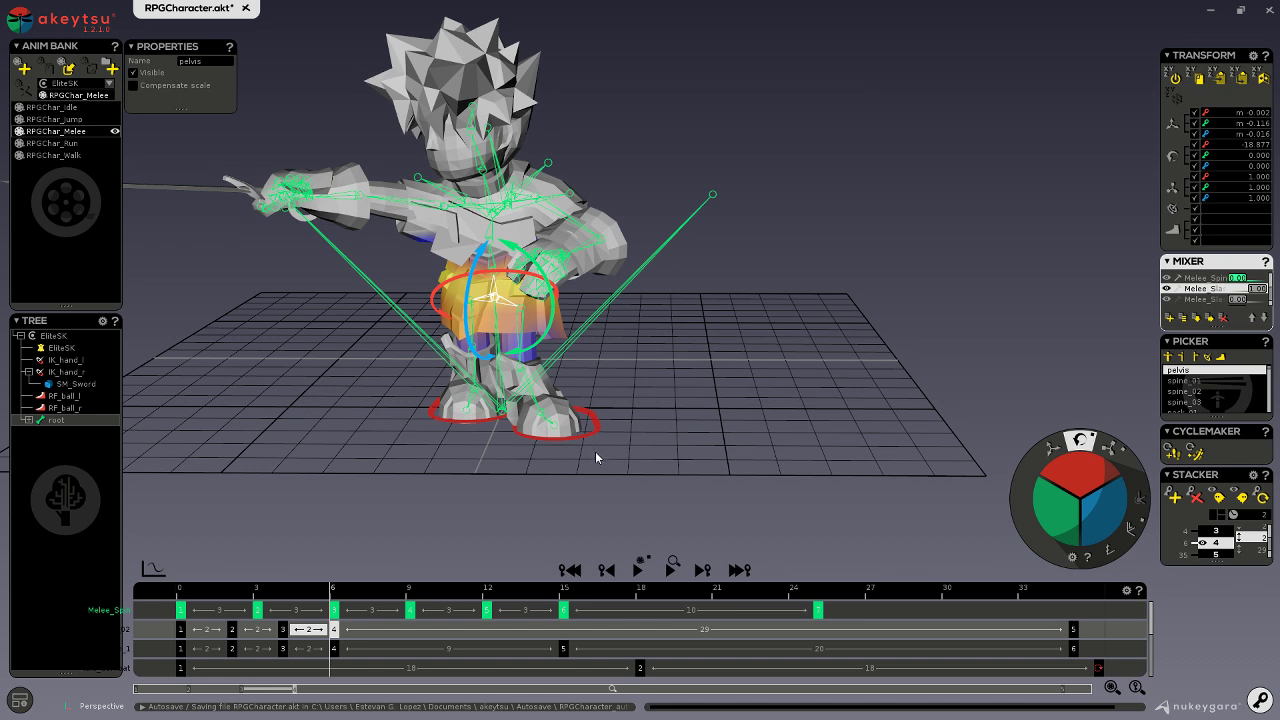
left_click(590, 438)
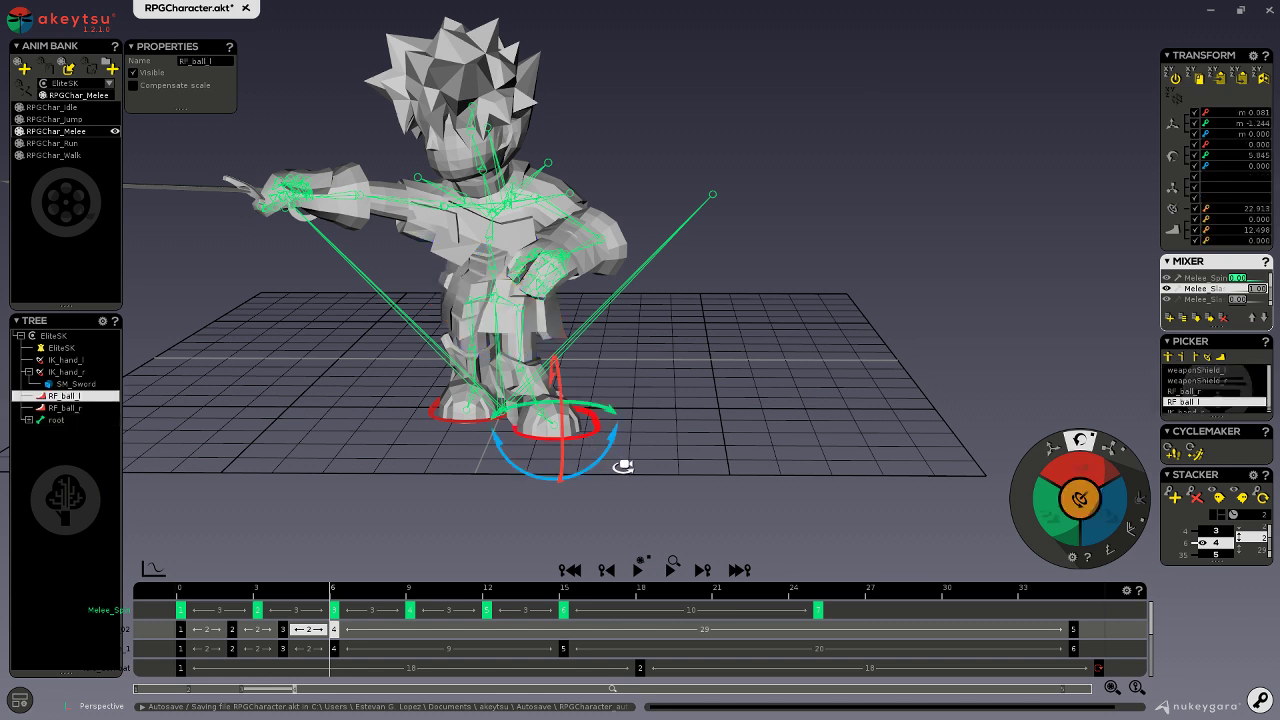
left_click_drag(624, 466, 631, 464, "alt")
left_click_drag(1084, 502, 1058, 531)
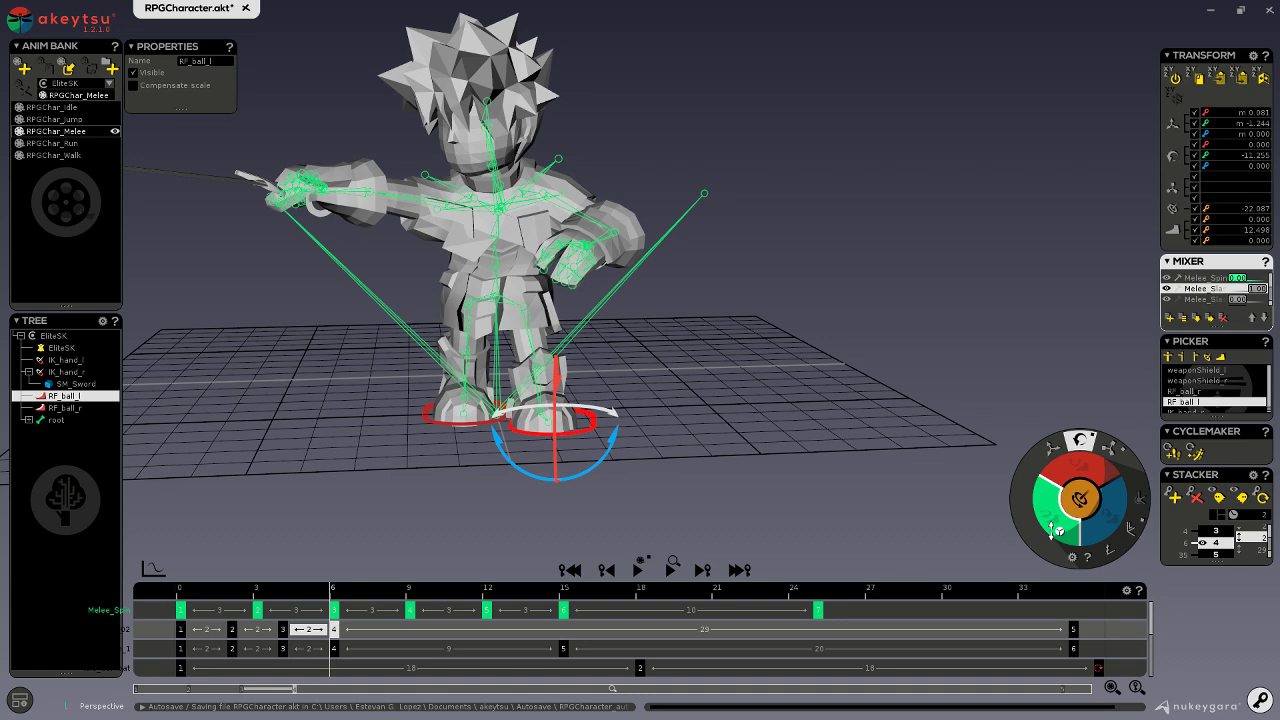
right_click_drag(831, 383, 714, 449)
key("w")
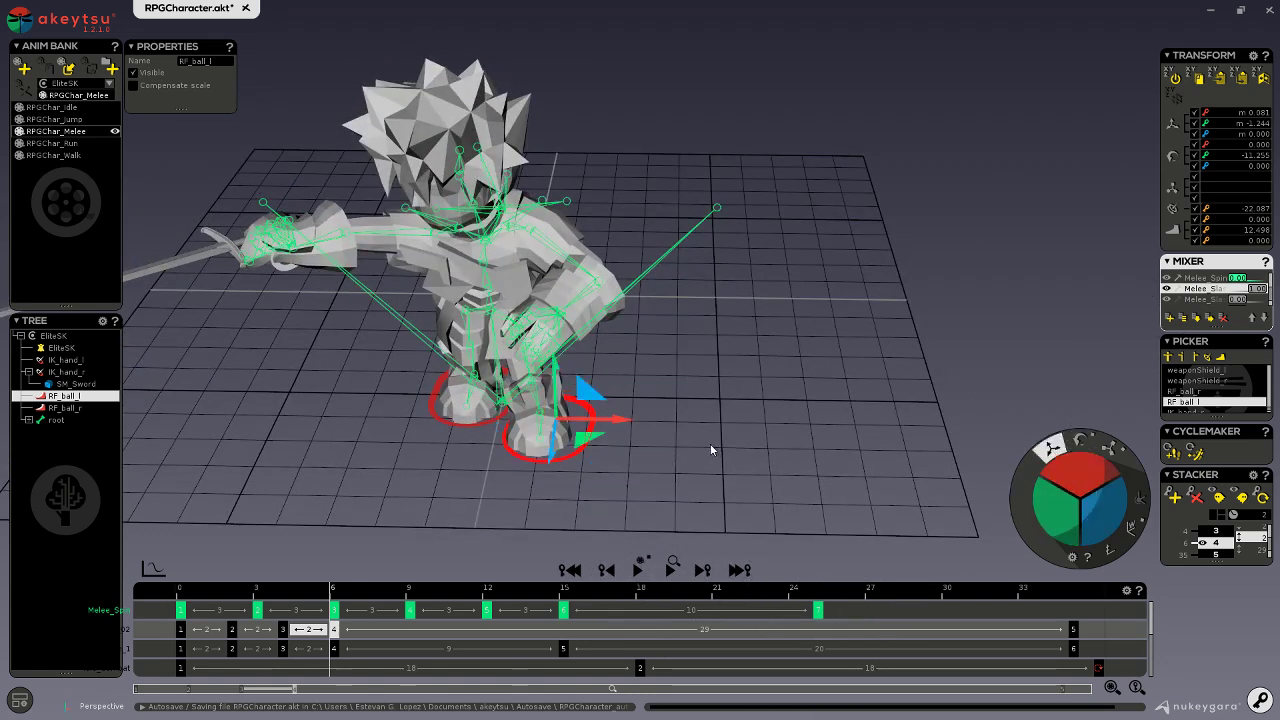
left_click_drag(588, 446, 586, 455)
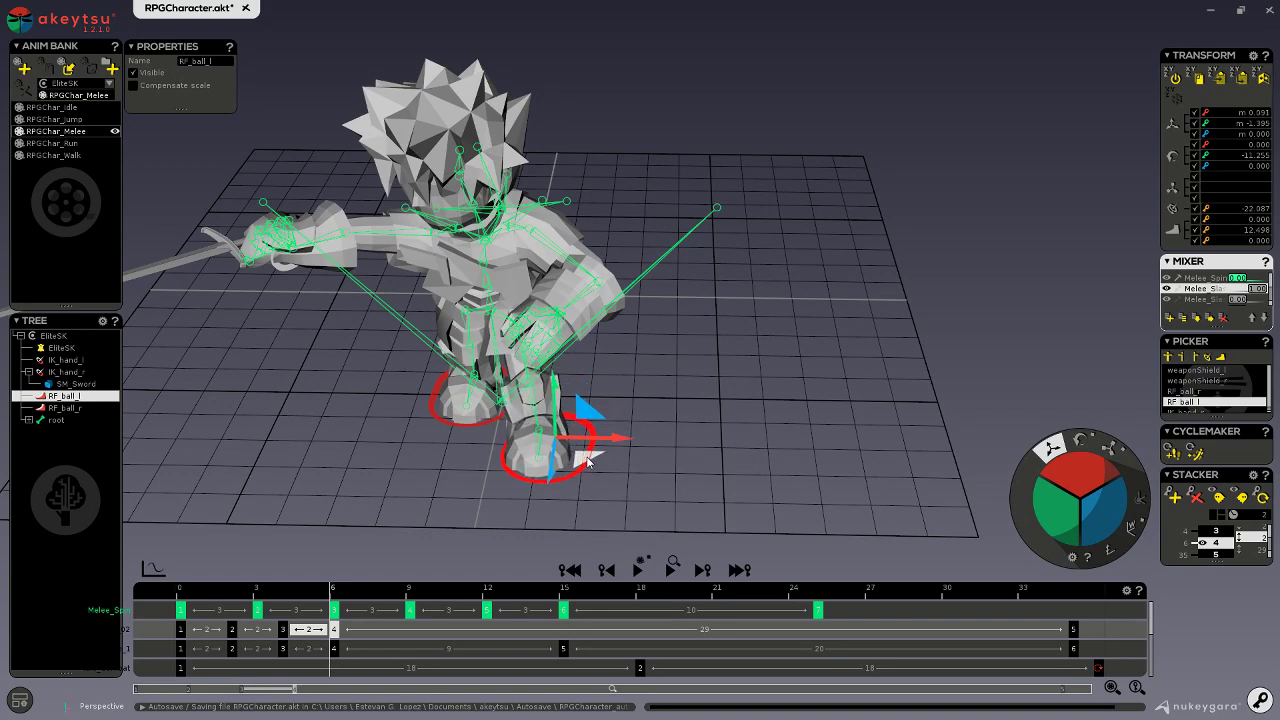
- Twist the pelvis further to about -46.9° about X at frame 6 and lower it to about -0.102 m along Z
right_click_drag(586, 455, 850, 449)
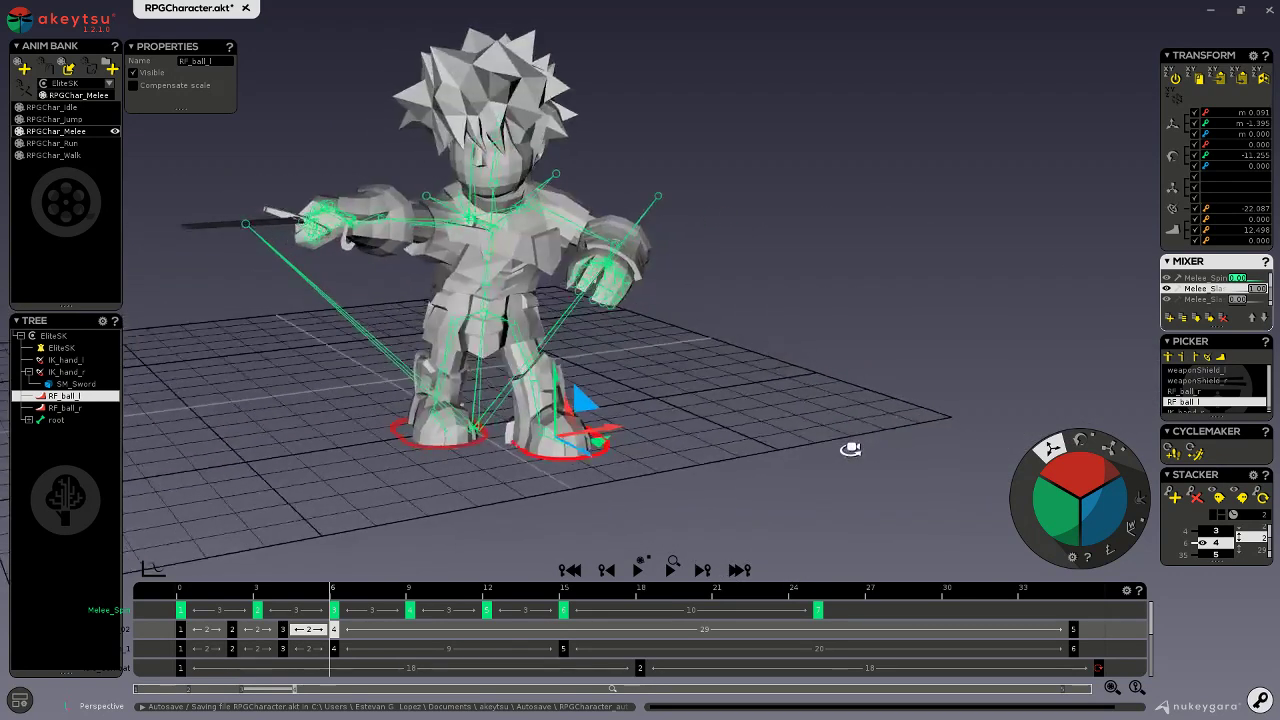
left_click(490, 325)
right_click_drag(627, 378, 706, 410)
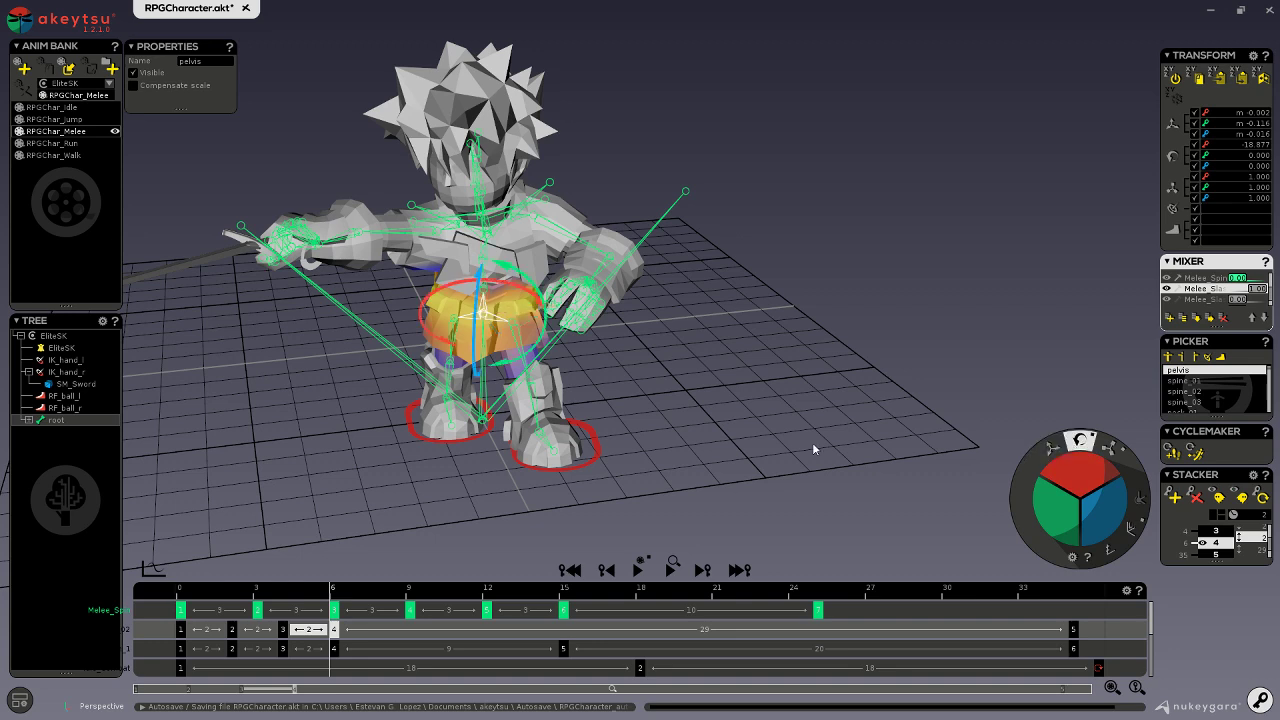
right_click_drag(812, 449, 771, 414)
left_click_drag(1078, 490, 1071, 527)
right_click_drag(791, 507, 813, 489)
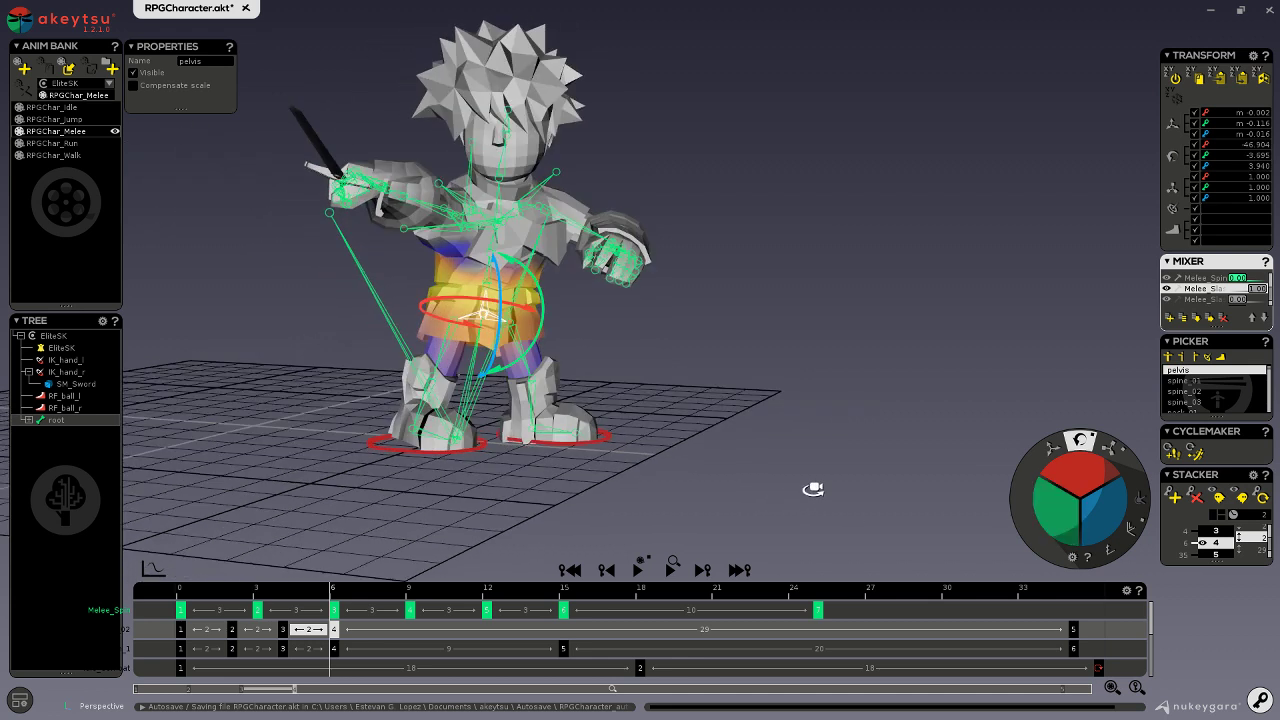
left_click(1056, 447)
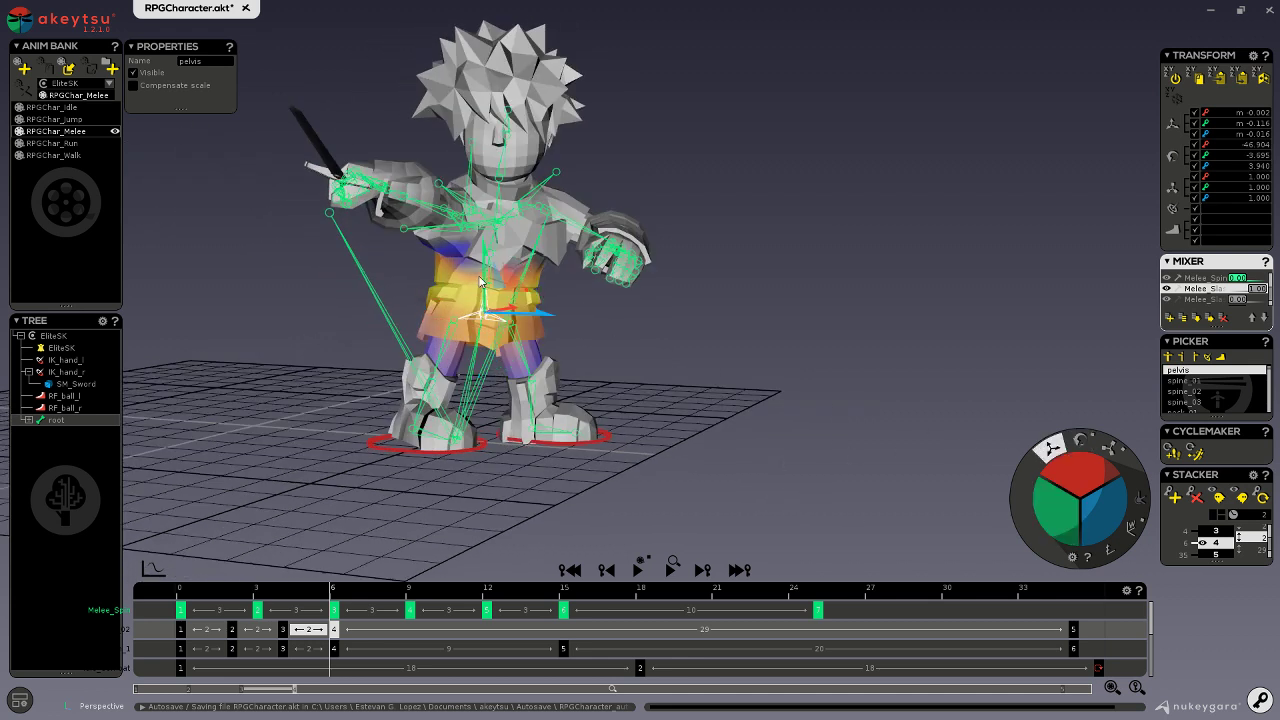
left_click_drag(481, 283, 489, 295)
- Turn the right foot controller to about -38.6° about Y at frame 6 and swing its knee direction to about -12.6°
middle_click_drag(488, 300, 470, 446)
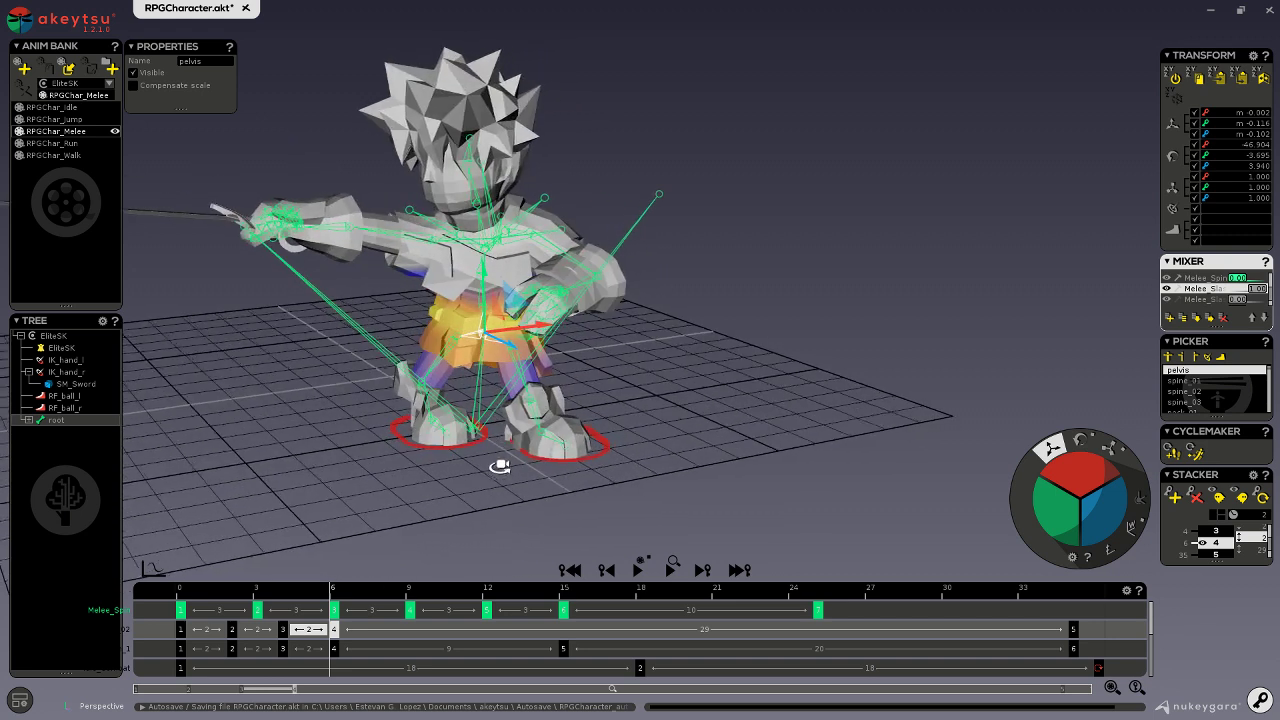
left_click(476, 448)
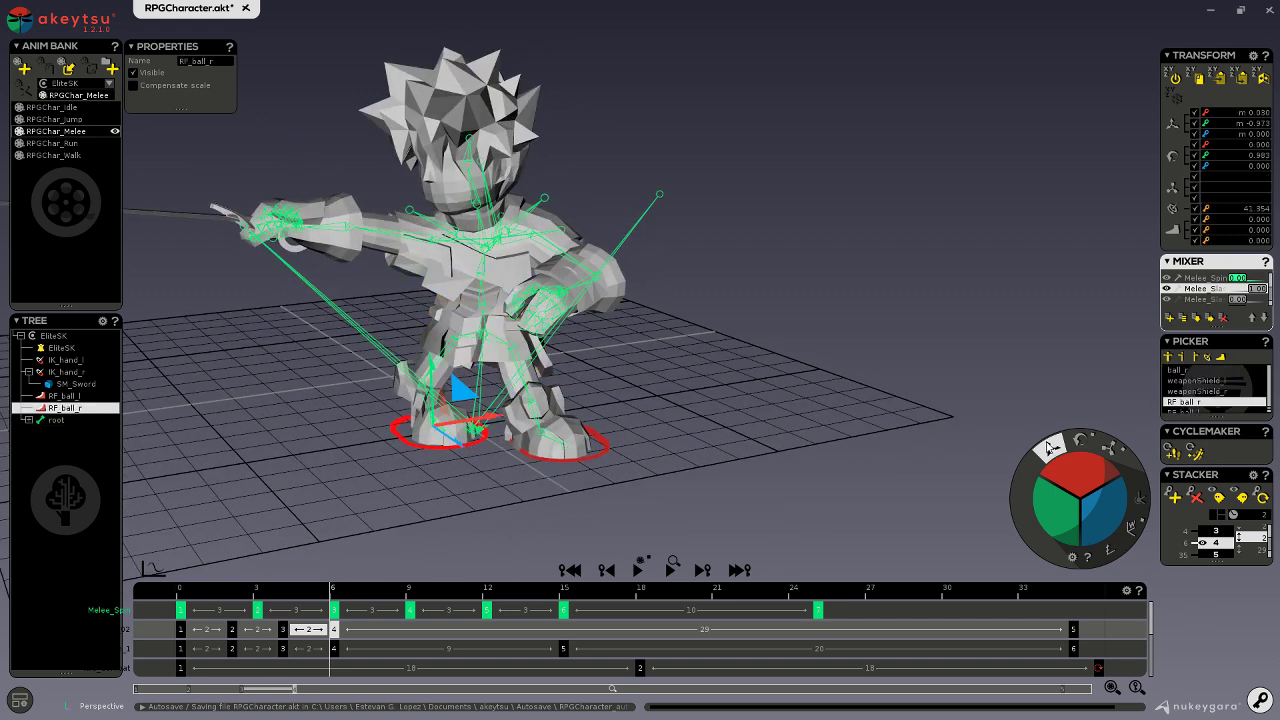
left_click(1081, 441)
left_click_drag(1097, 487, 1052, 551)
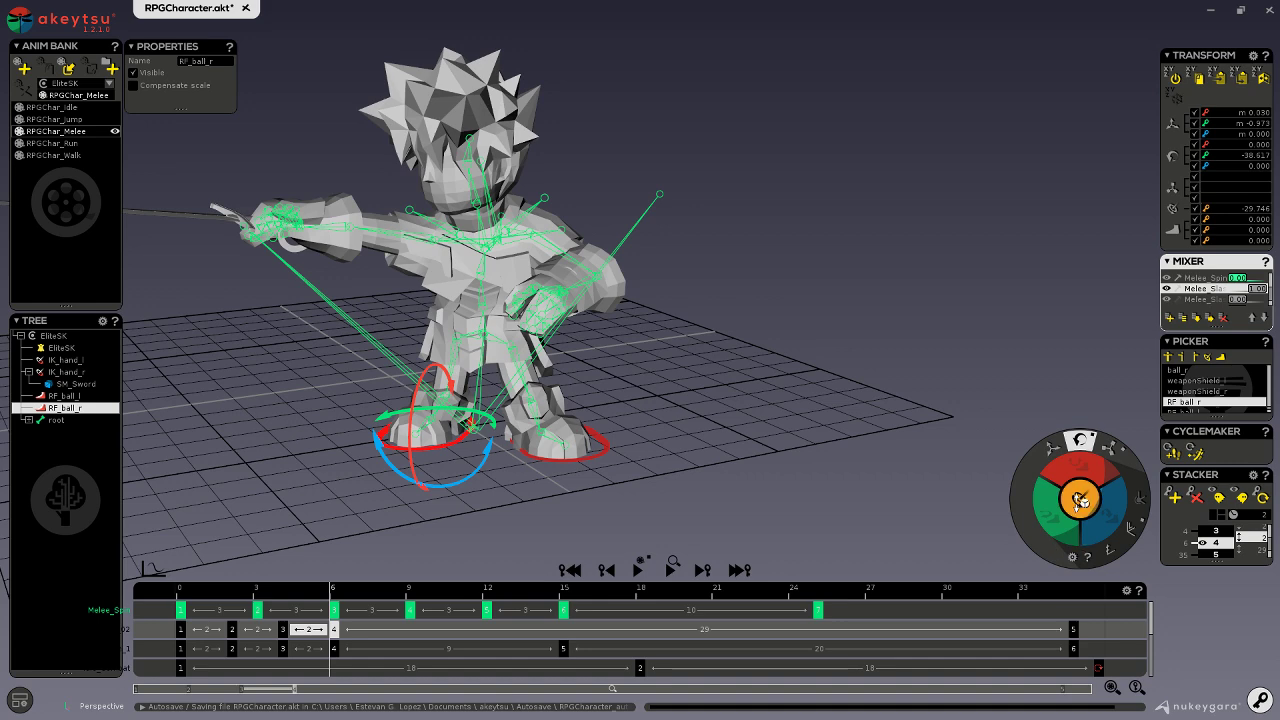
left_click_drag(1080, 503, 1075, 487)
- Step the left foot controller farther forward to about -1.556 m along Y at frame 6
middle_click_drag(828, 408, 369, 510)
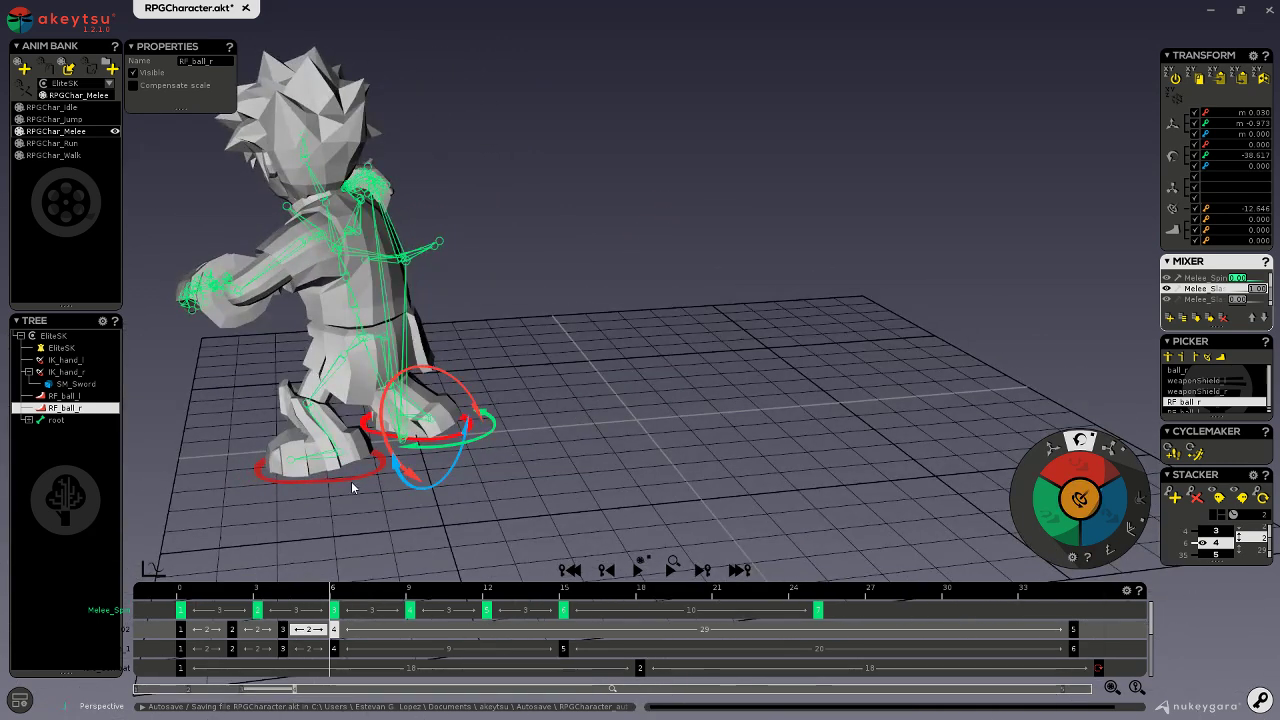
left_click(351, 477)
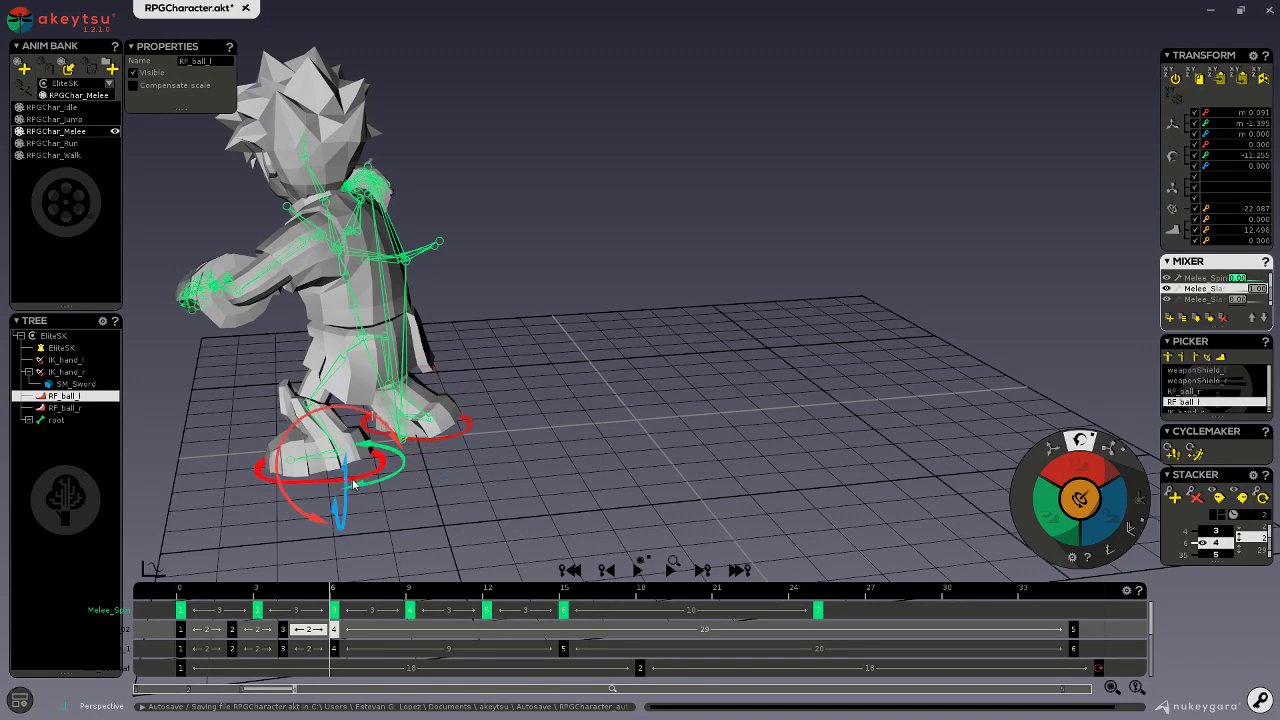
left_click(1052, 447)
middle_click_drag(697, 434, 403, 480)
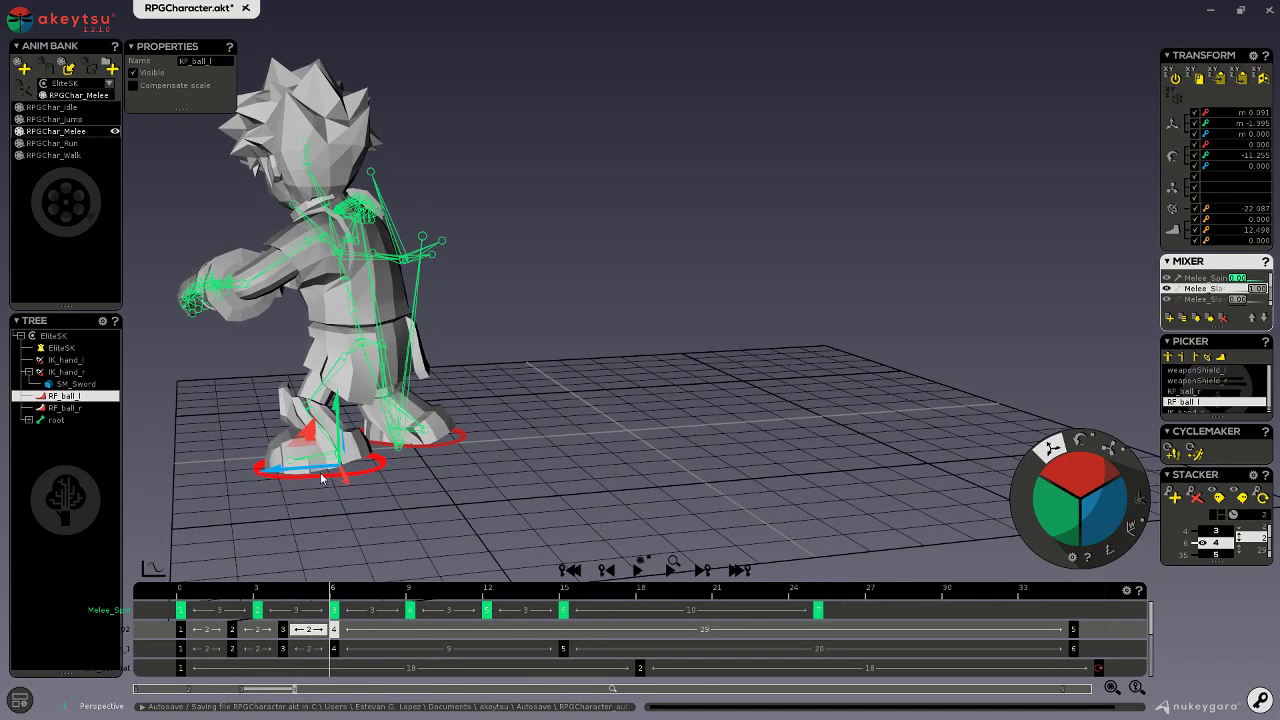
left_click_drag(321, 478, 270, 471)
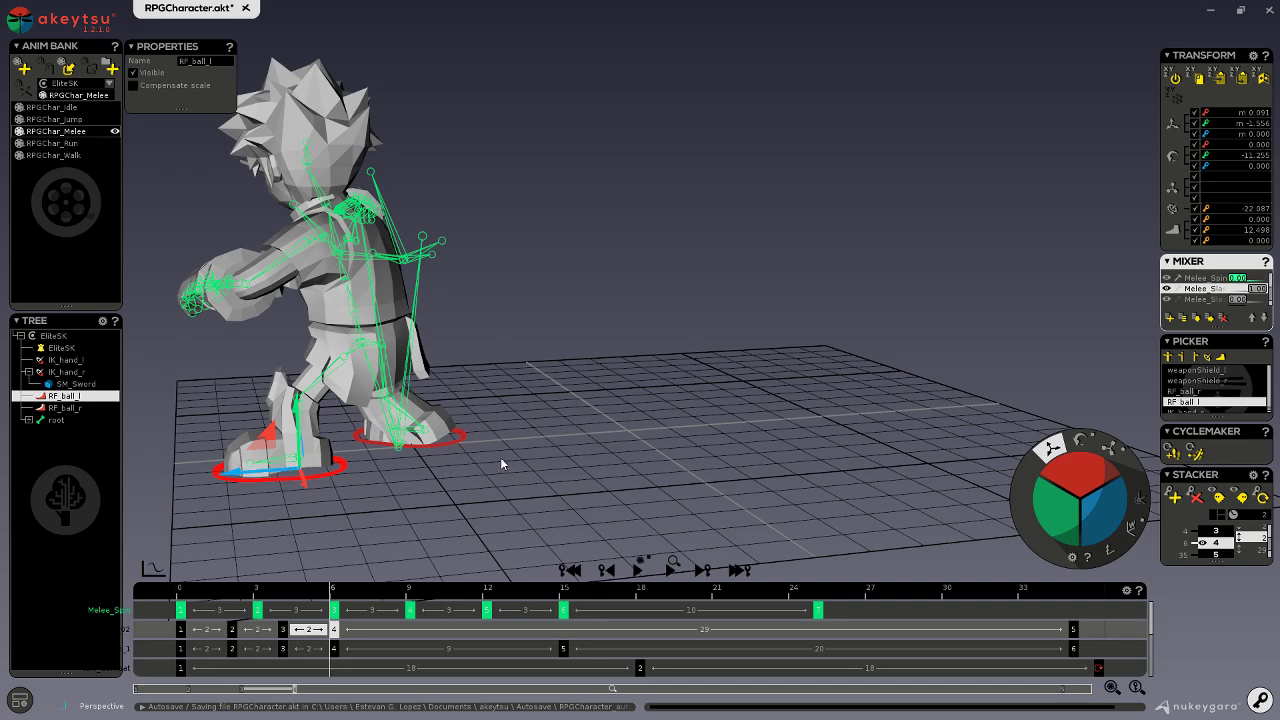
- Move the root forward to about -1.207 m along Y at frame 6
middle_click_drag(502, 463, 546, 476)
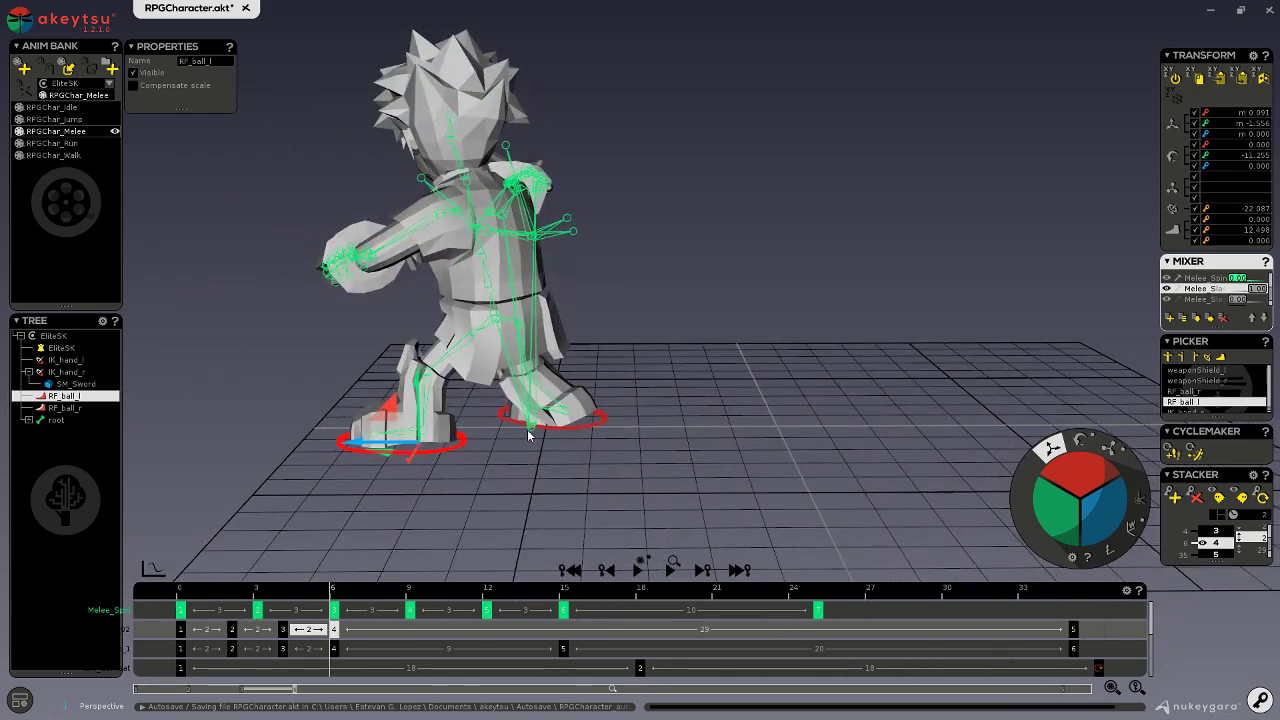
left_click(534, 428)
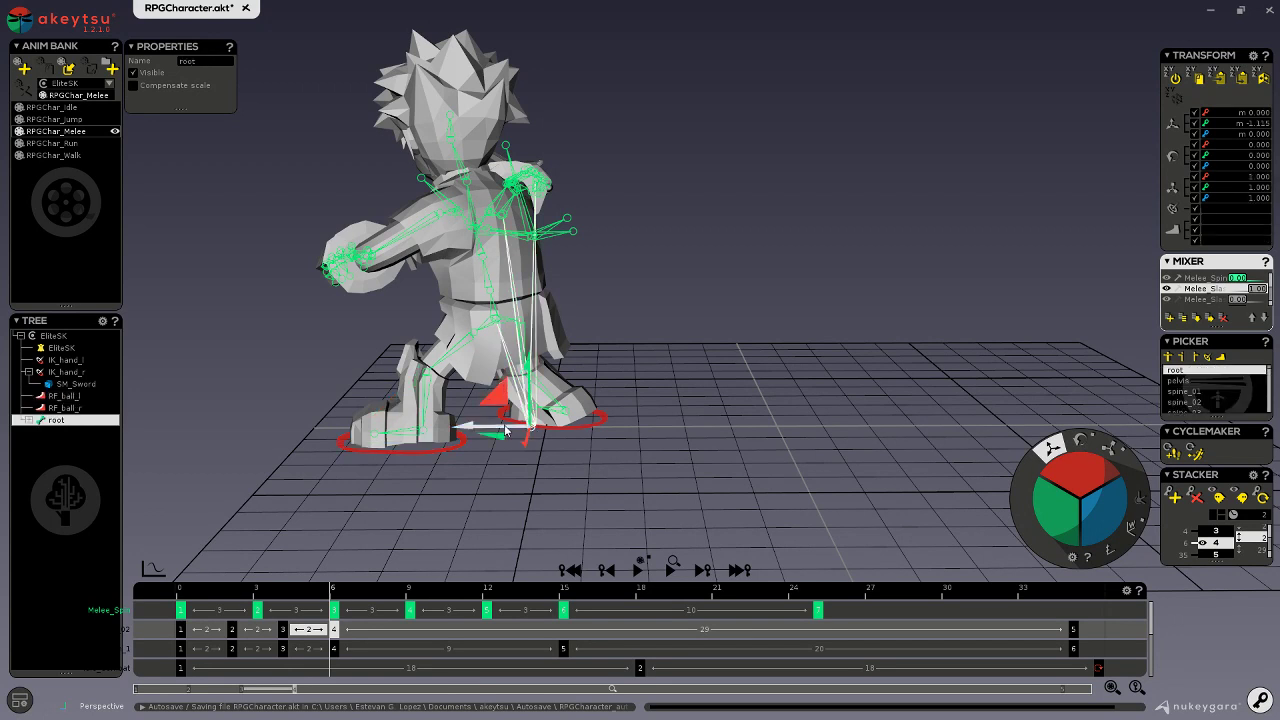
left_click_drag(505, 428, 483, 432)
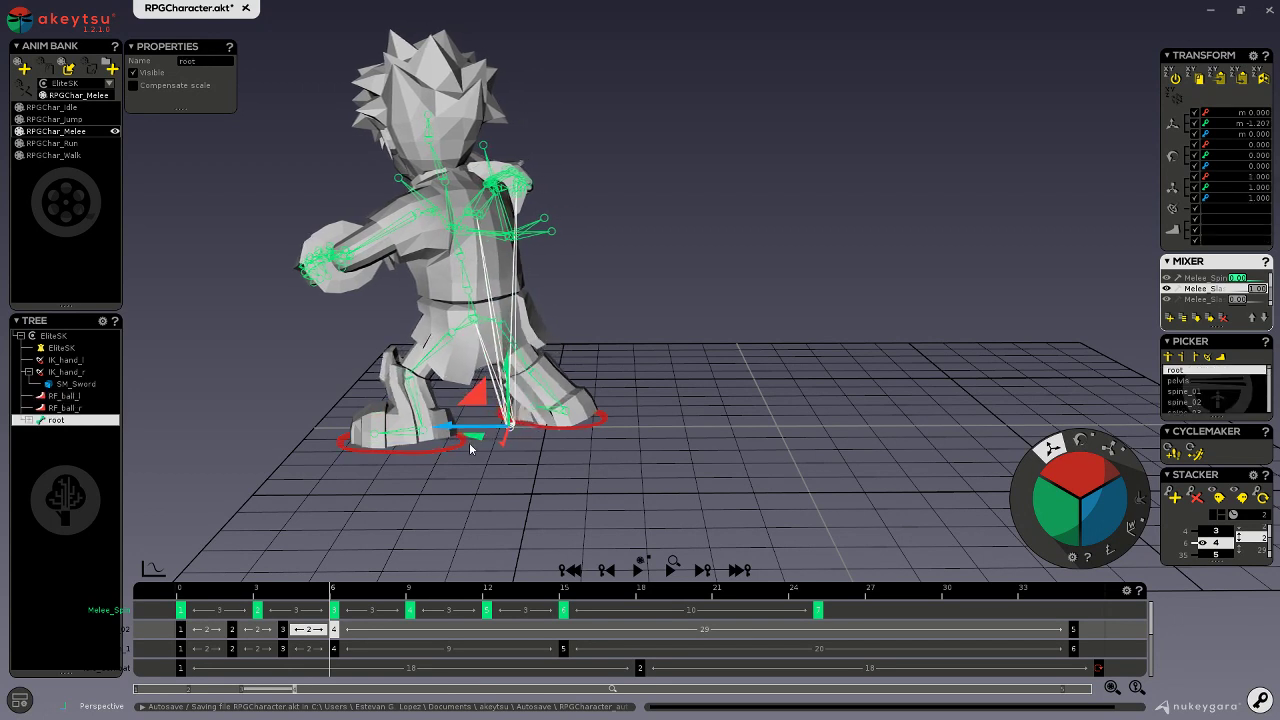
- Widen the frame 6 stance by moving the left foot controller slightly farther forward and the pelvis back to about 0.014 m along Y
left_click(455, 450)
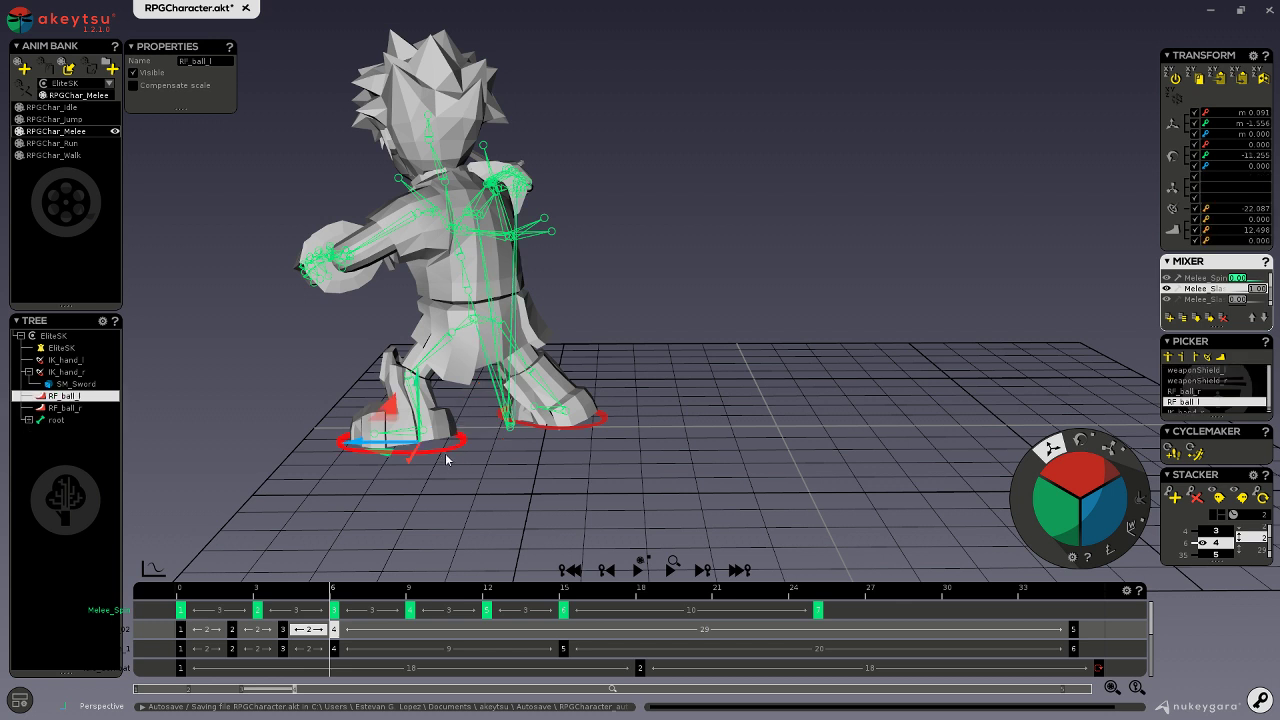
left_click_drag(393, 449, 378, 438)
left_click(475, 325)
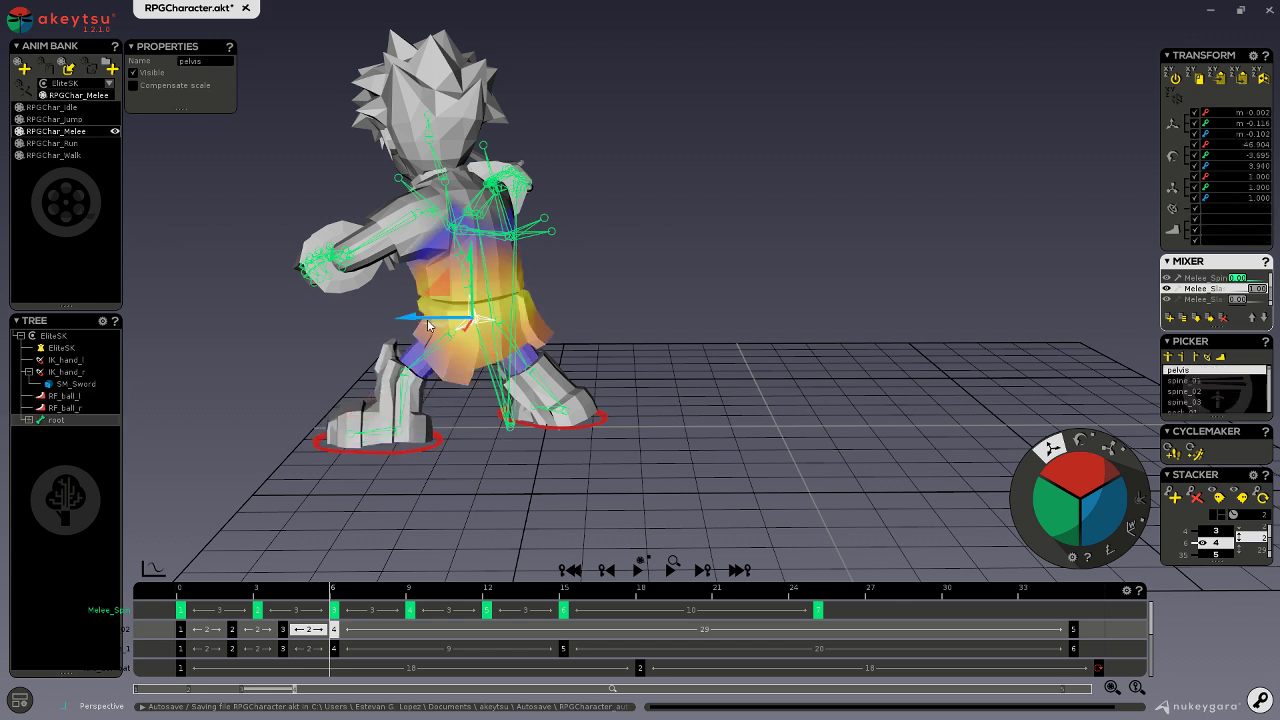
left_click_drag(428, 325, 456, 325)
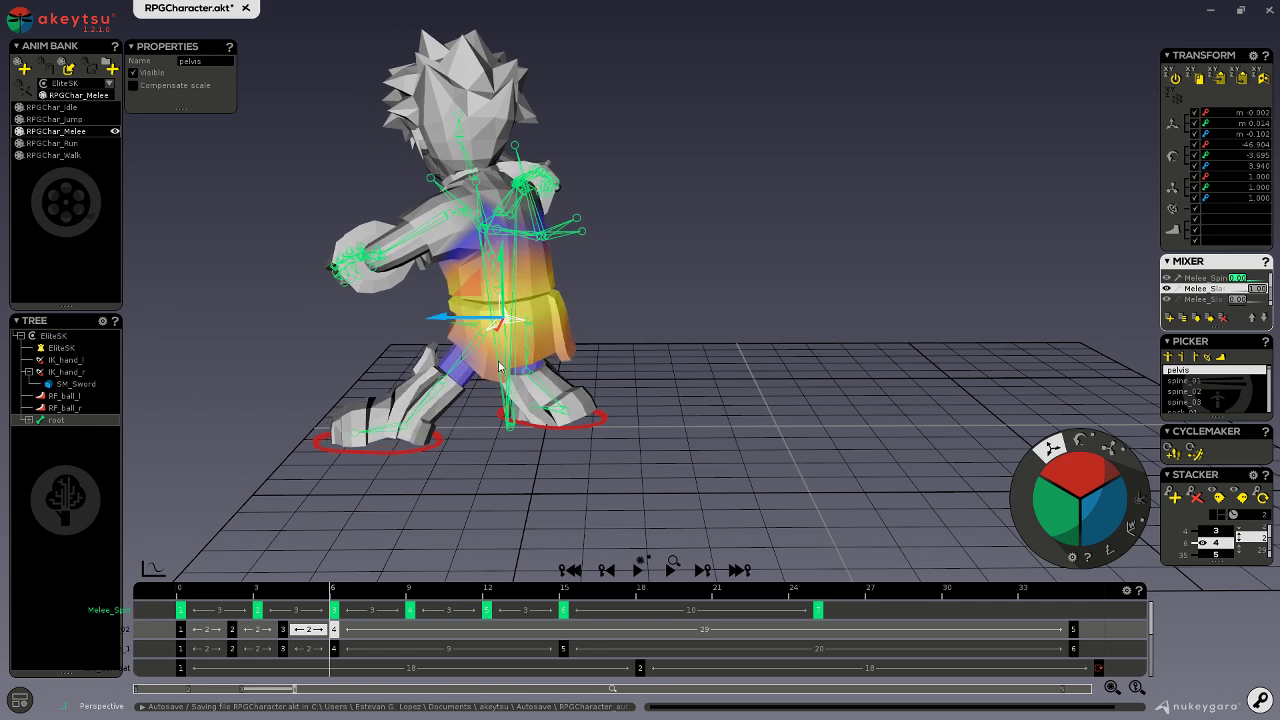
- Move the root farther forward to about -1.314 m along Y at frame 6
left_click(509, 427)
left_click_drag(474, 424, 448, 414)
- Turn the head toward the other side to about 35° about X at frame 6
left_click_drag(430, 458, 710, 491, "alt")
left_click(444, 203)
left_click_drag(446, 203, 719, 371, "alt")
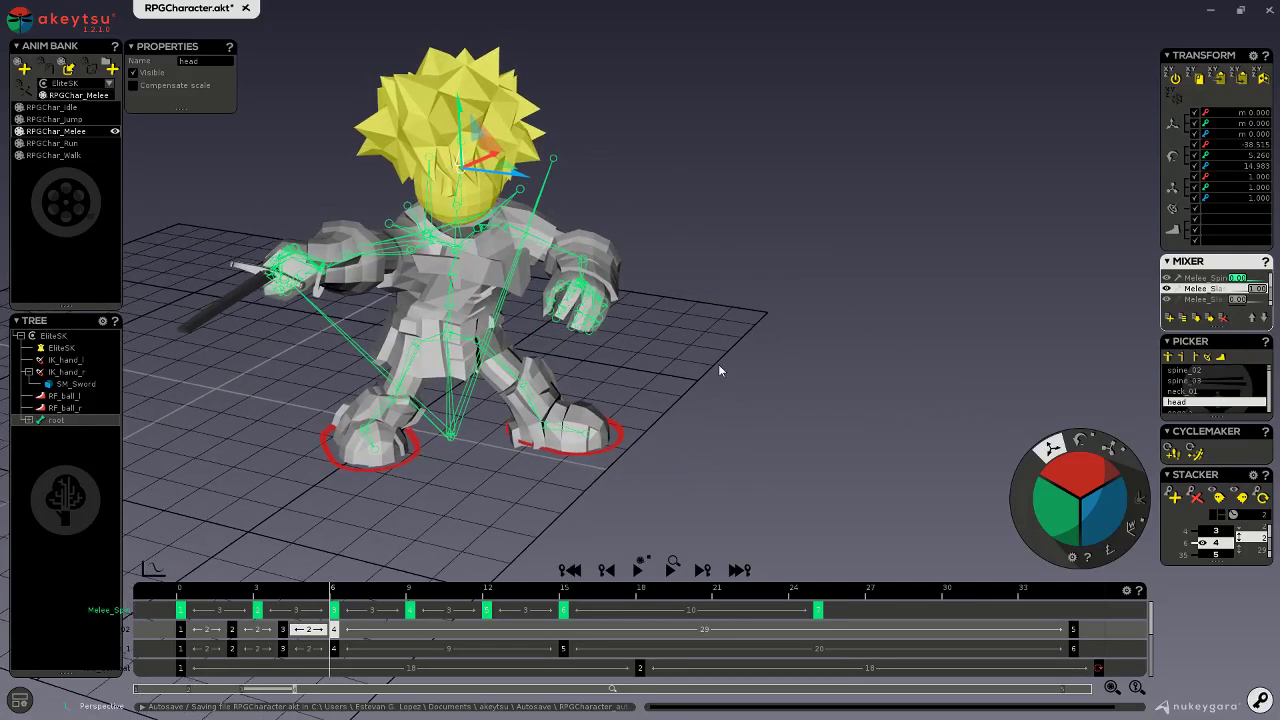
left_click(1080, 441)
left_click_drag(925, 388, 745, 375, "alt")
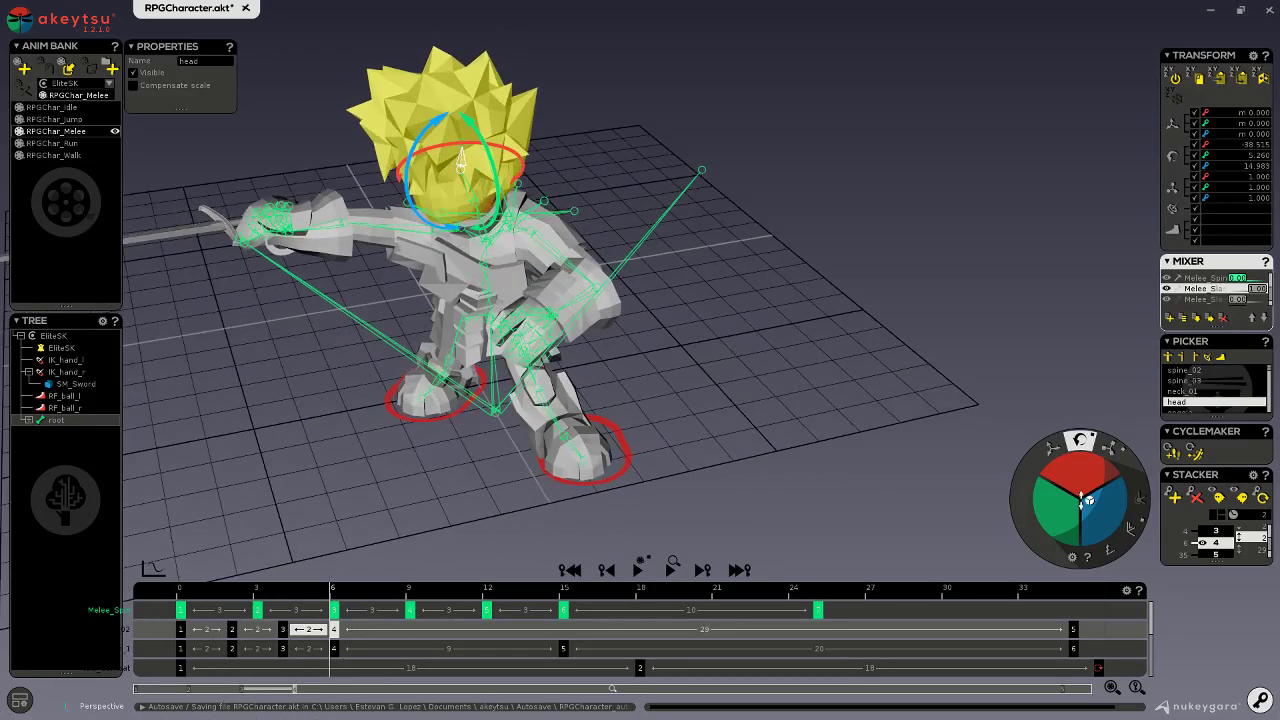
left_click_drag(1081, 480, 1046, 419)
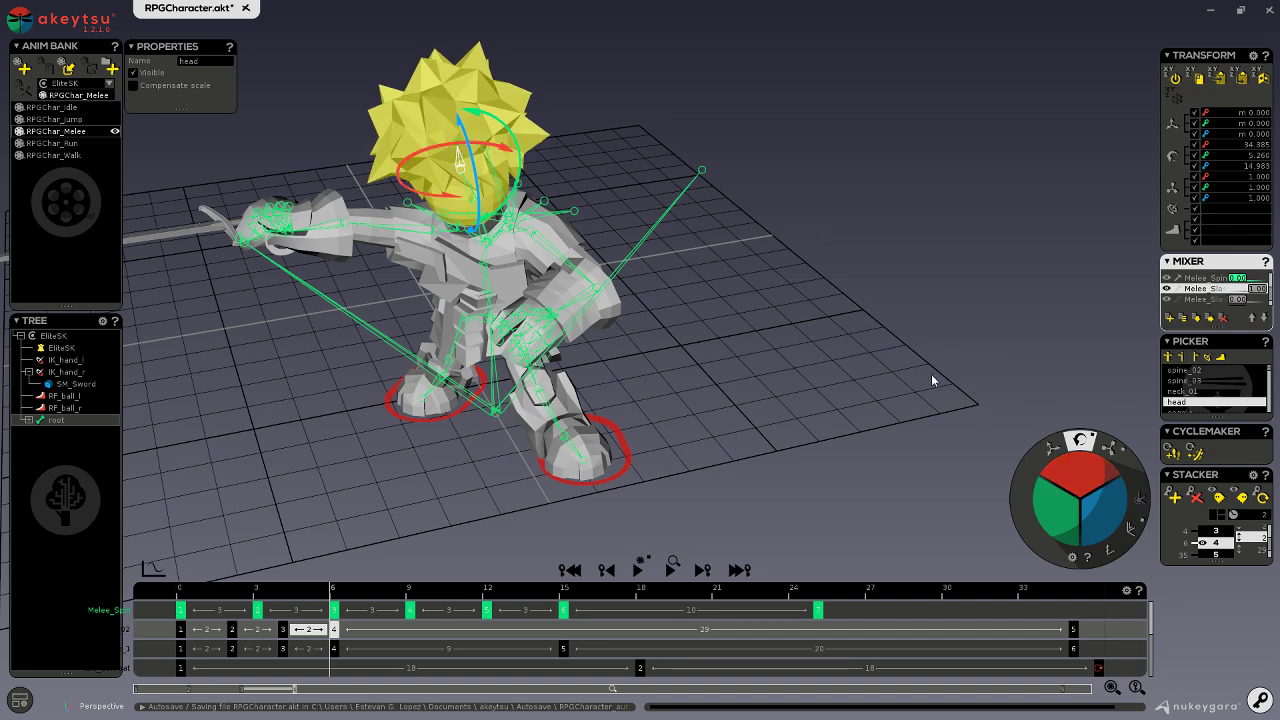
- Shift the pelvis sideways to about 0.054 m along X at frame 6 and fine-tune its position
left_click_drag(931, 374, 871, 322, "alt")
left_click(500, 362)
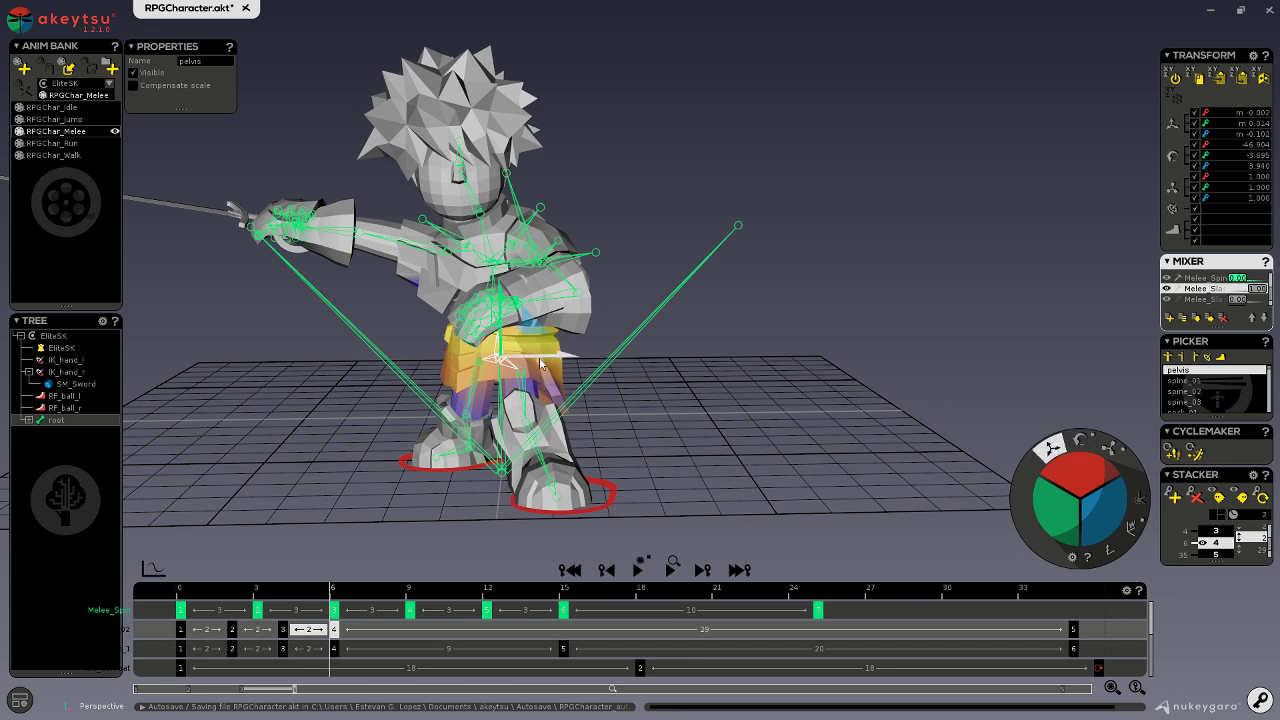
left_click_drag(540, 363, 557, 365)
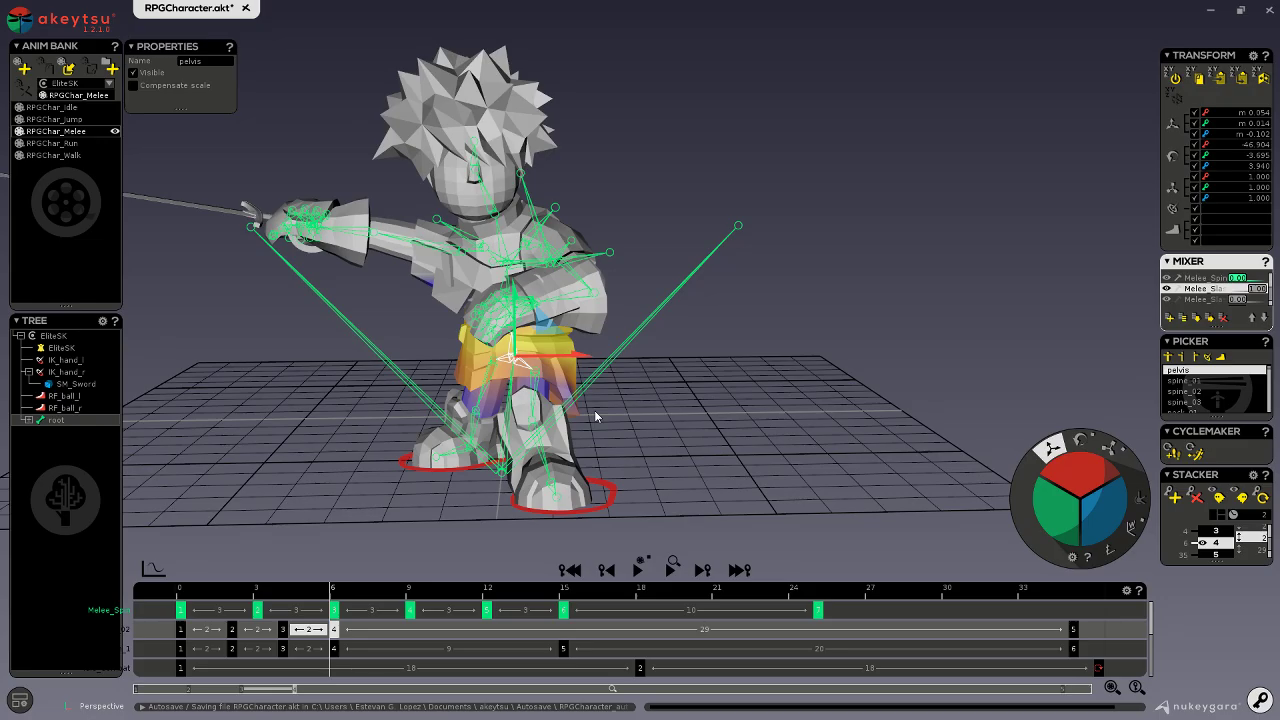
middle_click_drag(594, 410, 600, 374)
left_click_drag(545, 338, 558, 350)
- Rotate the left upper arm inward to about -16.1°, 16.0° and -52.8° about X, Y and Z at frame 6
middle_click_drag(602, 350, 478, 340)
left_click(573, 328)
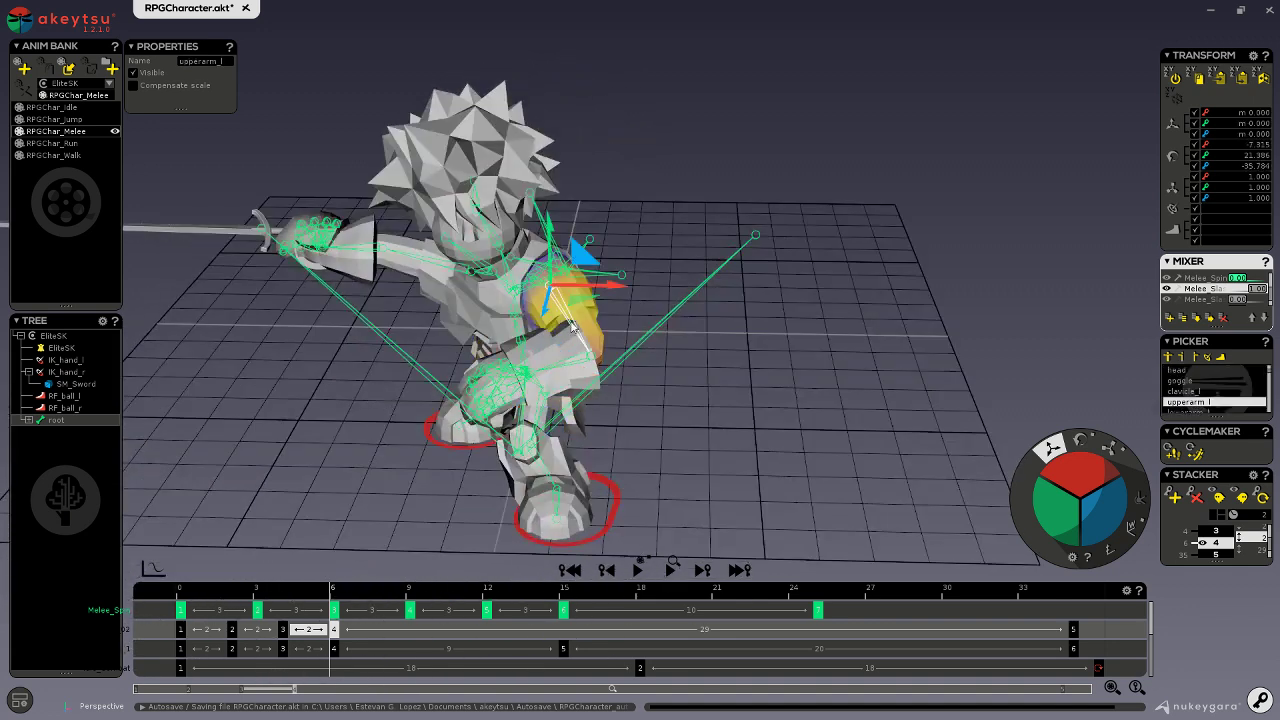
middle_click_drag(826, 437, 838, 428)
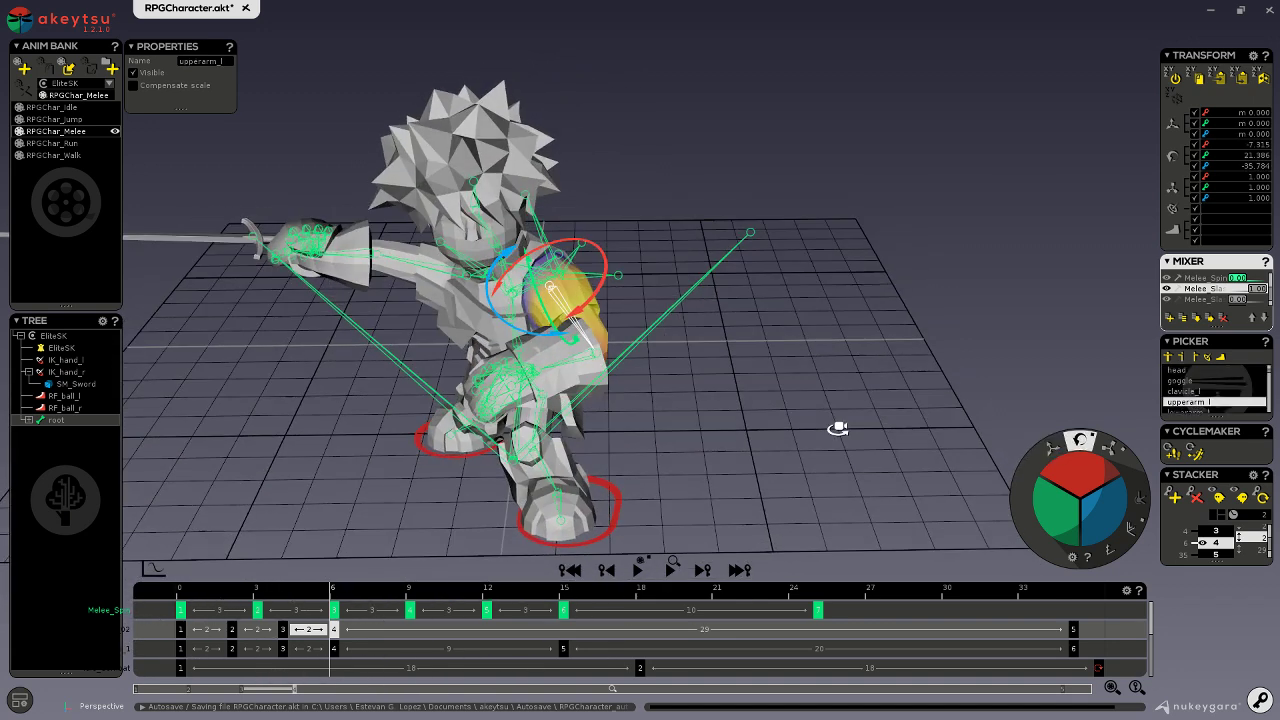
left_click_drag(1139, 511, 1113, 527)
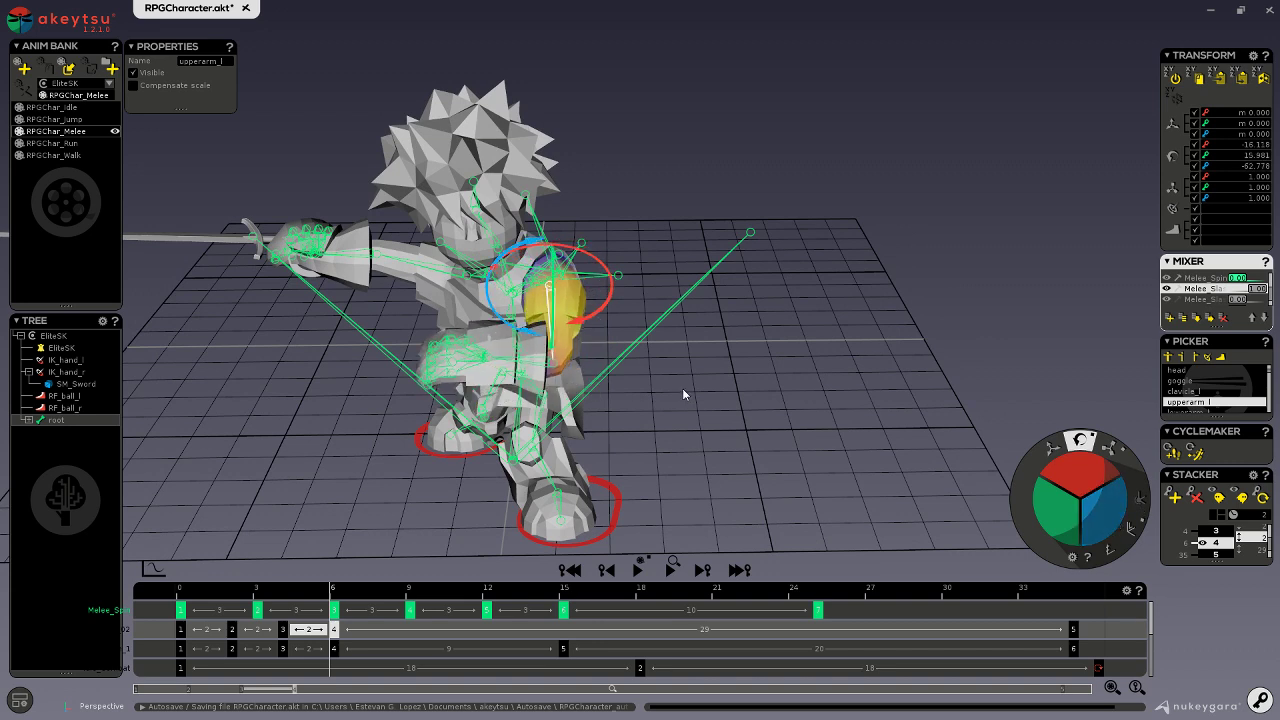
- Refine the head rotation at frame 6 to about 32.9°, 11.8° and 5.1° about X, Y and Z
middle_click_drag(683, 394, 683, 309)
left_click(537, 220)
middle_click_drag(537, 220, 766, 414)
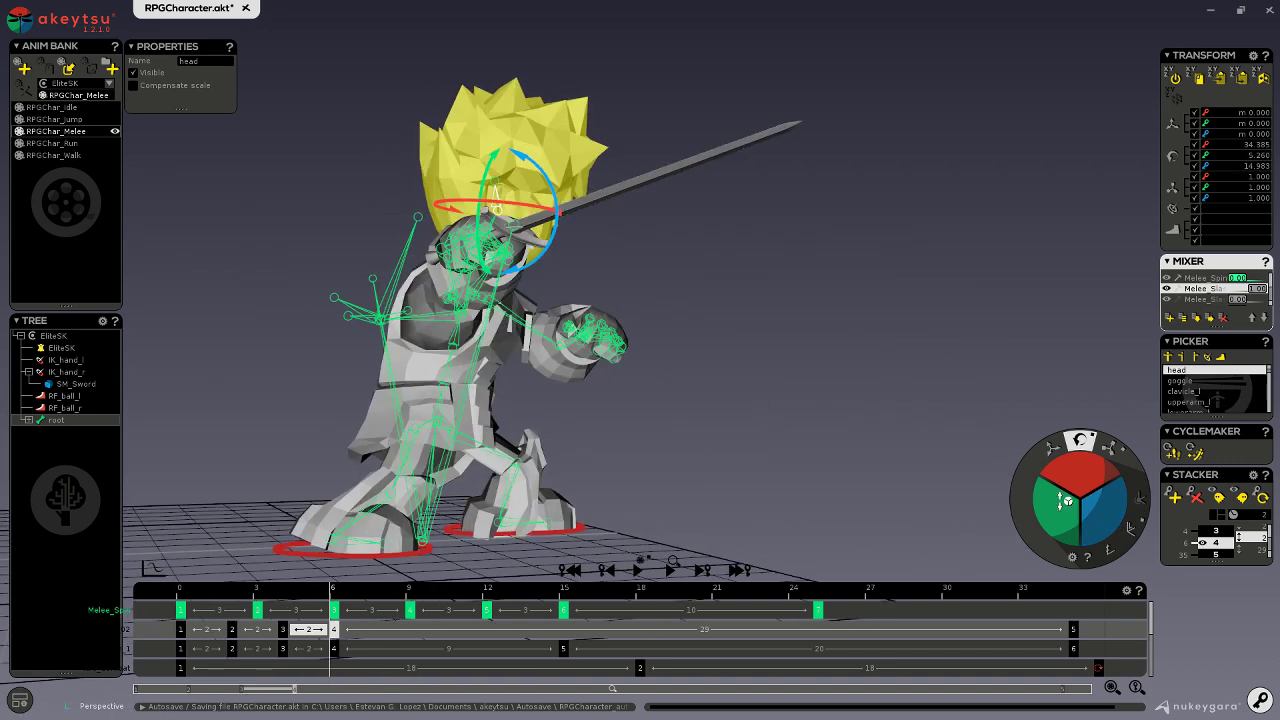
left_click_drag(1128, 500, 1127, 512)
- Swing the right foot controller's knee direction to about 4.5° at frame 6
middle_click_drag(858, 426, 575, 450)
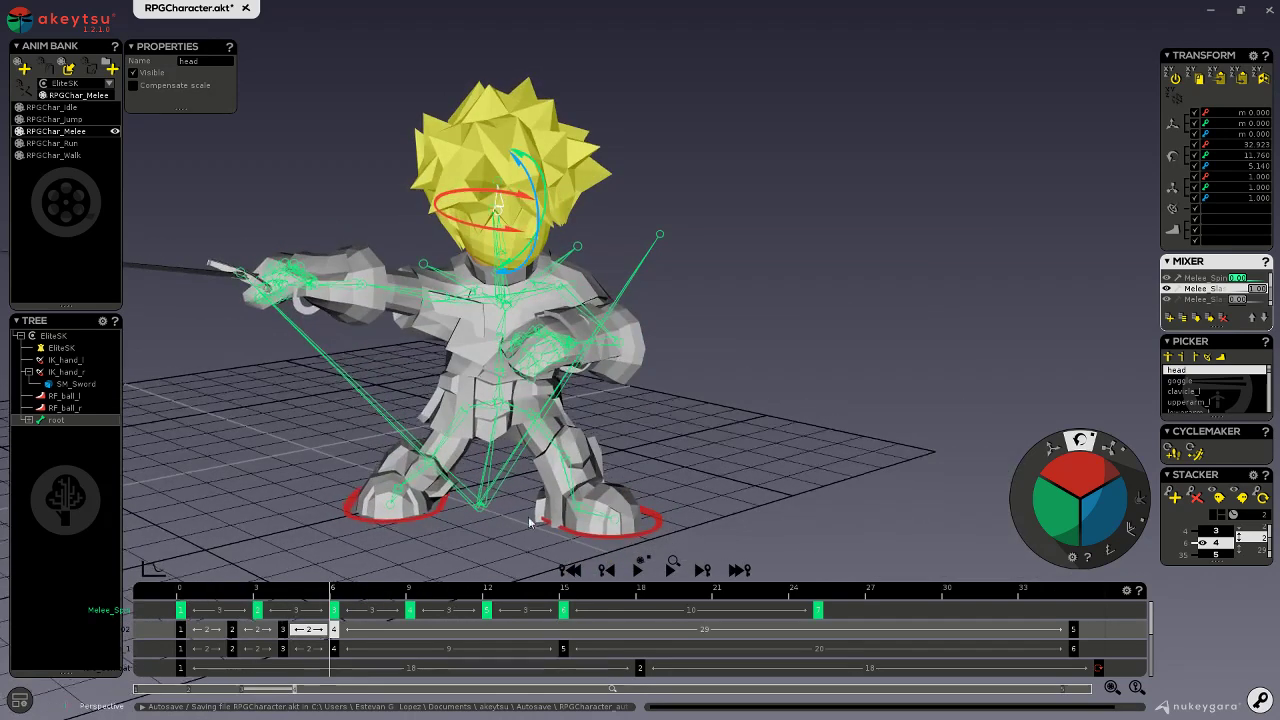
left_click(436, 517)
middle_click_drag(436, 517, 700, 480)
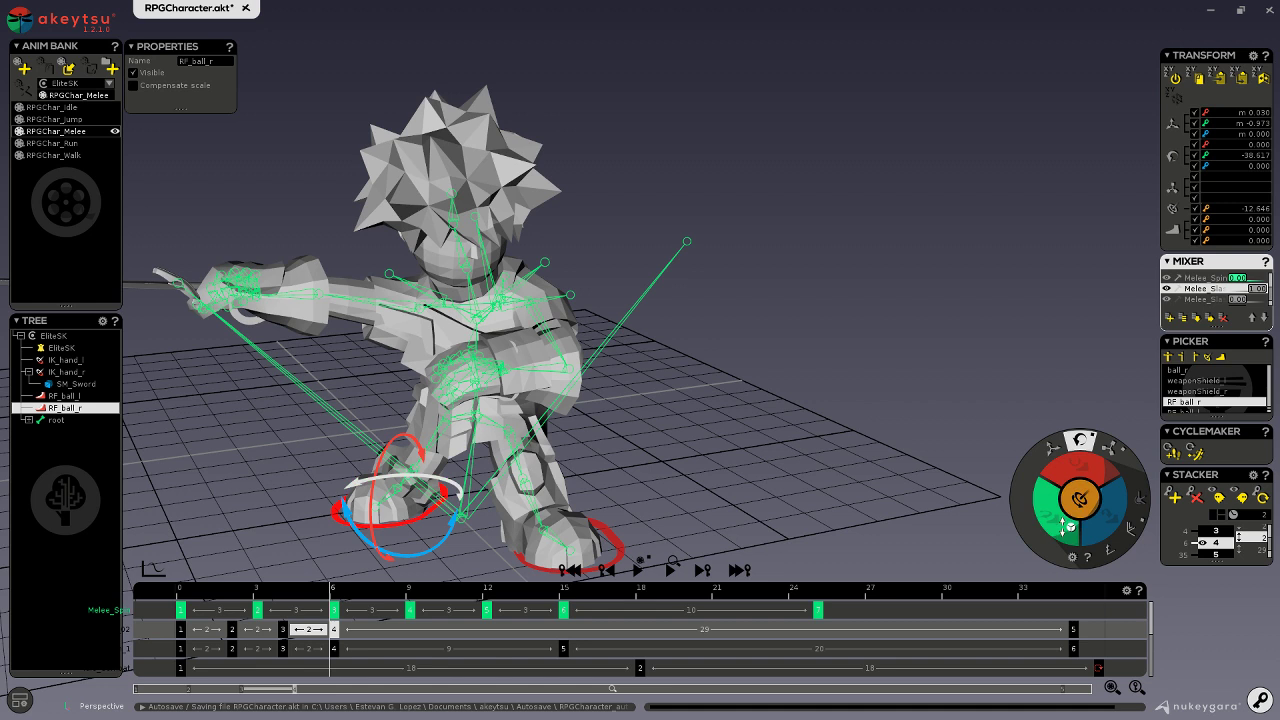
left_click_drag(1079, 499, 1083, 490)
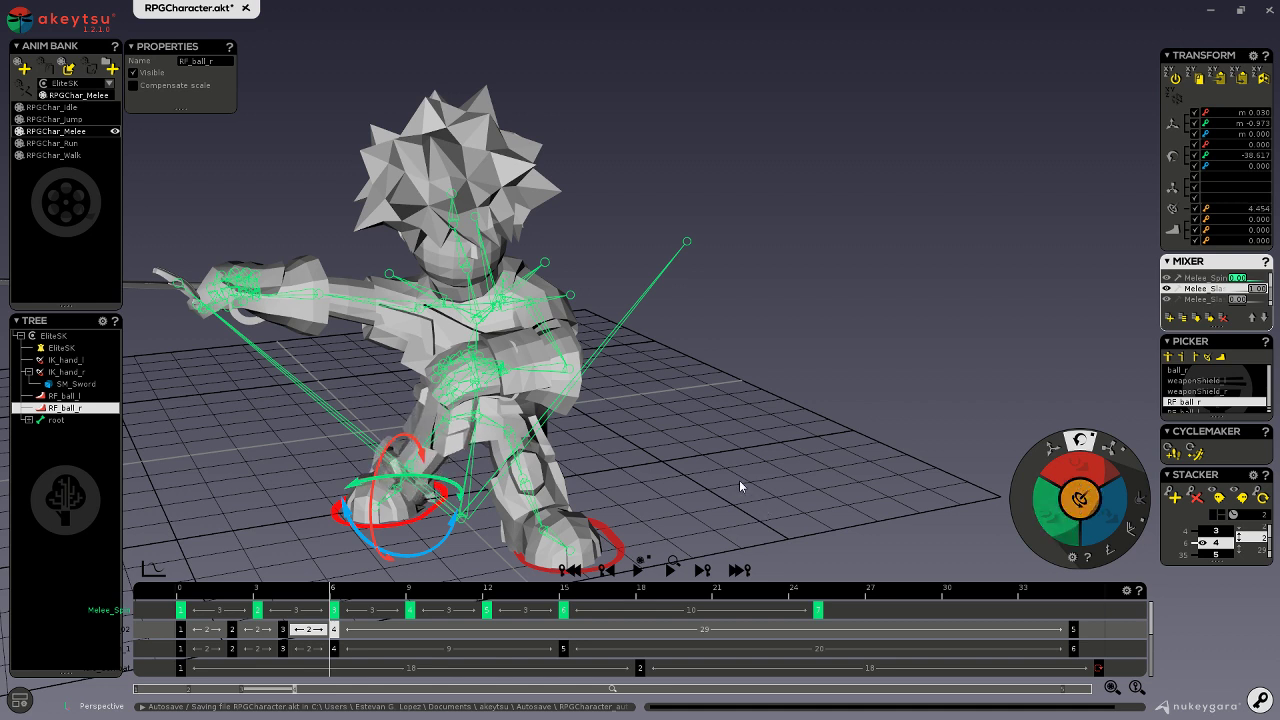
- Create a key at frame 15 on the Melee_Slash_02 layer
middle_click_drag(739, 480, 808, 400)
middle_click_drag(740, 424, 687, 452)
left_click_drag(256, 590, 556, 588)
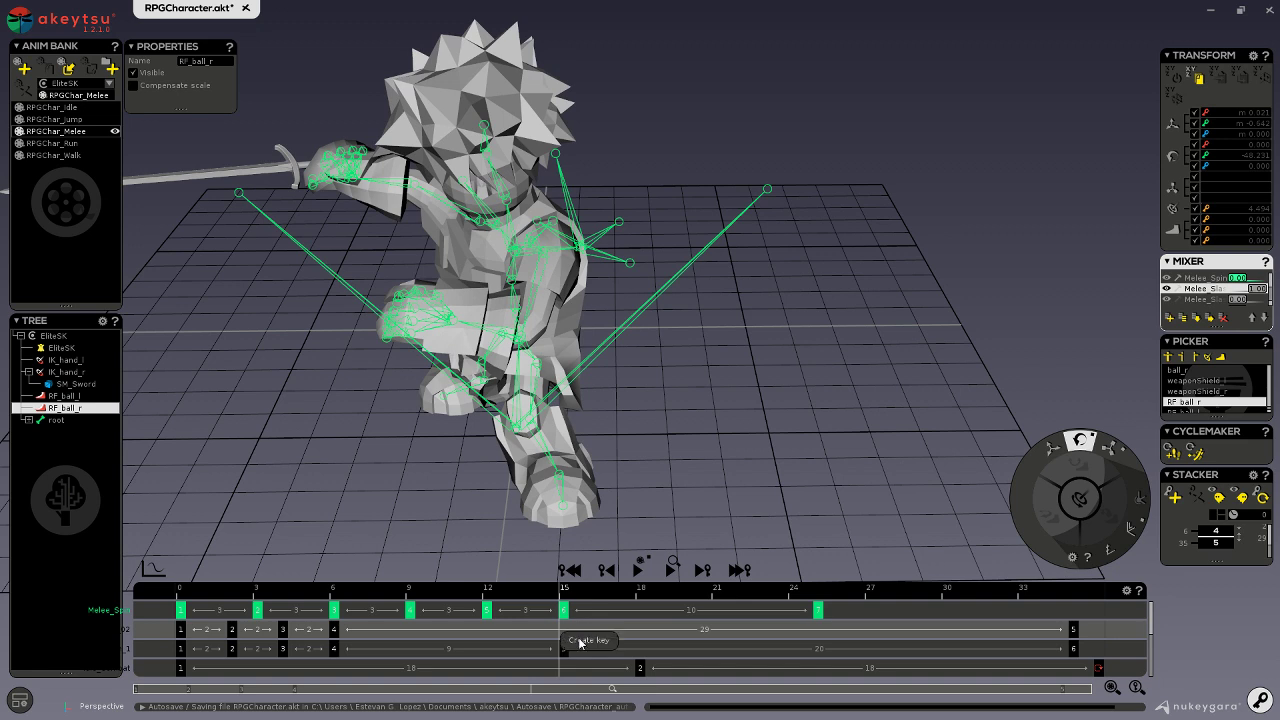
left_click(580, 643)
- Copy the root's frame 6 transform to the frame 15 key, placing it at -1.314 m along Y
right_click_drag(530, 480, 593, 398)
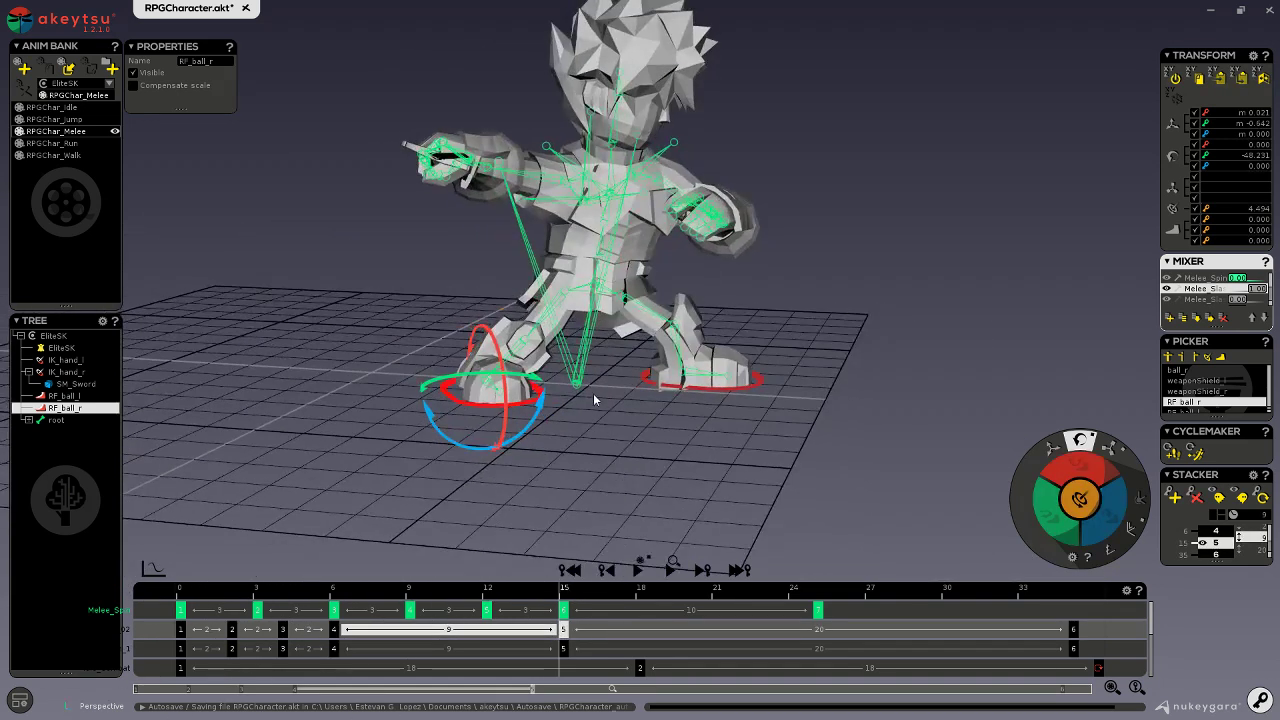
right_click_drag(554, 484, 576, 474)
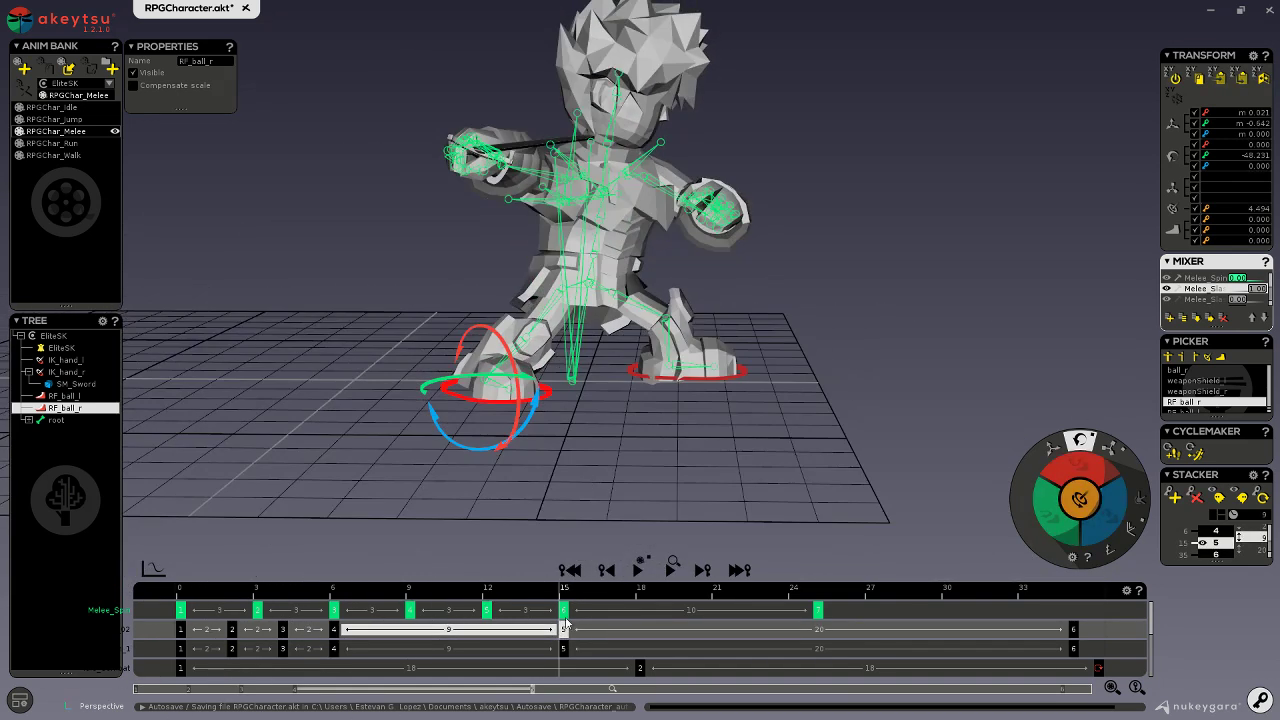
left_click(335, 633)
left_click(646, 390)
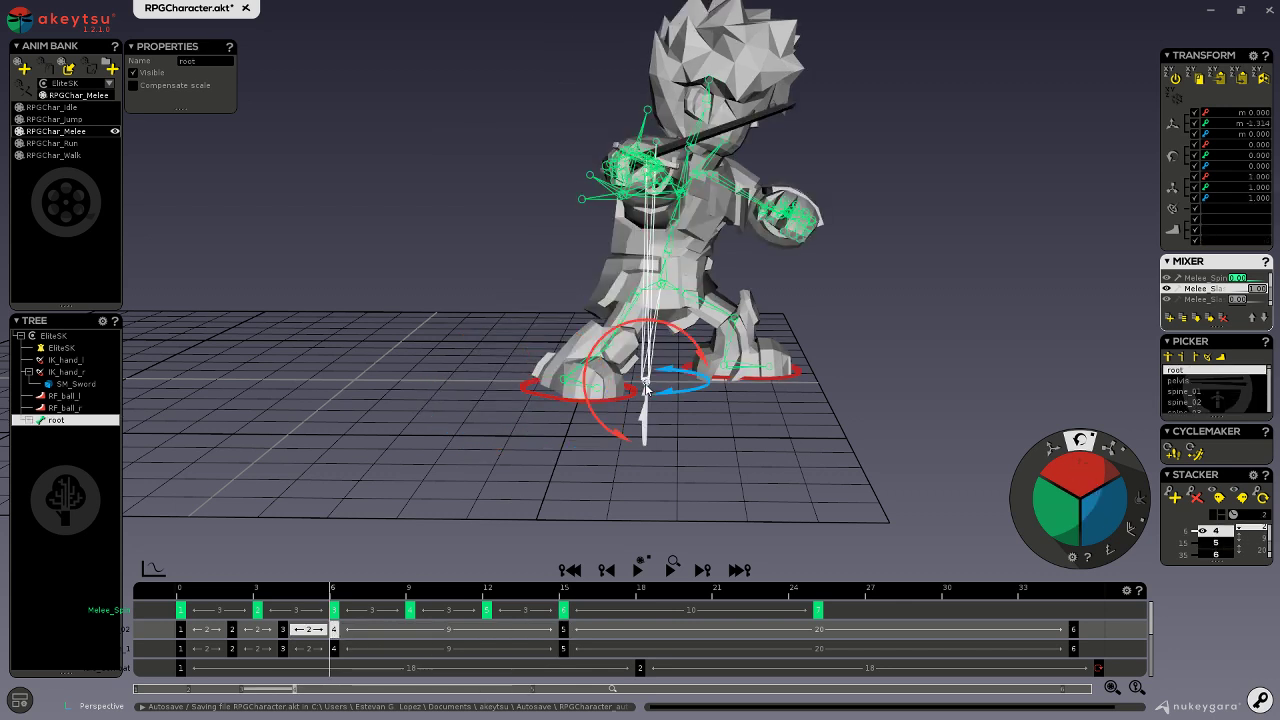
left_click(565, 630)
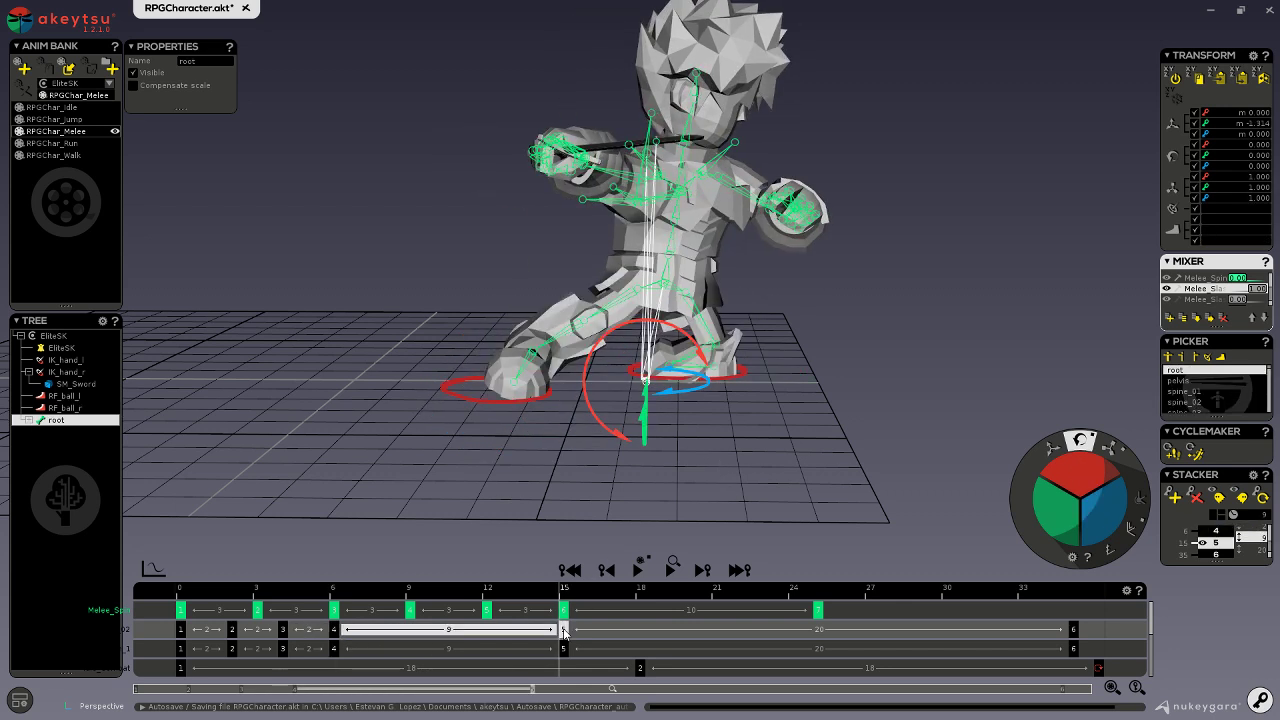
- Move the right foot controller forward to about -0.995 m along Y at frame 15
left_click(524, 405)
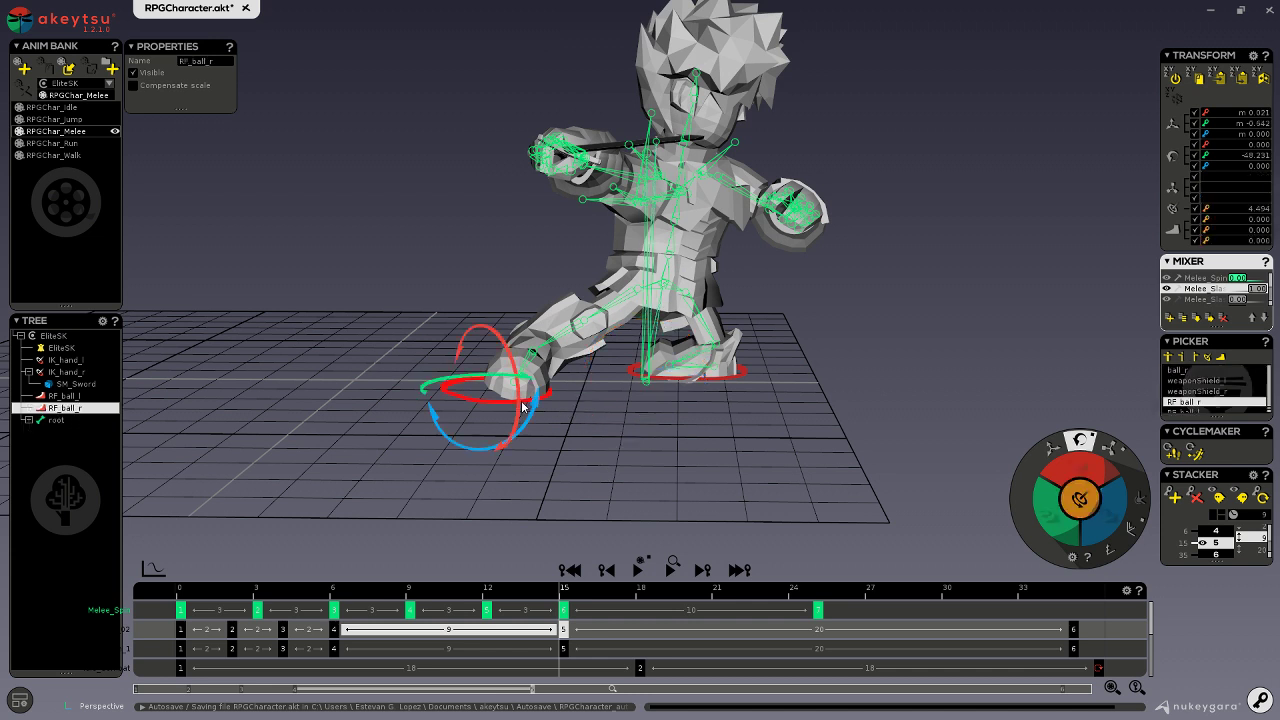
left_click(1053, 448)
left_click_drag(532, 392, 615, 392)
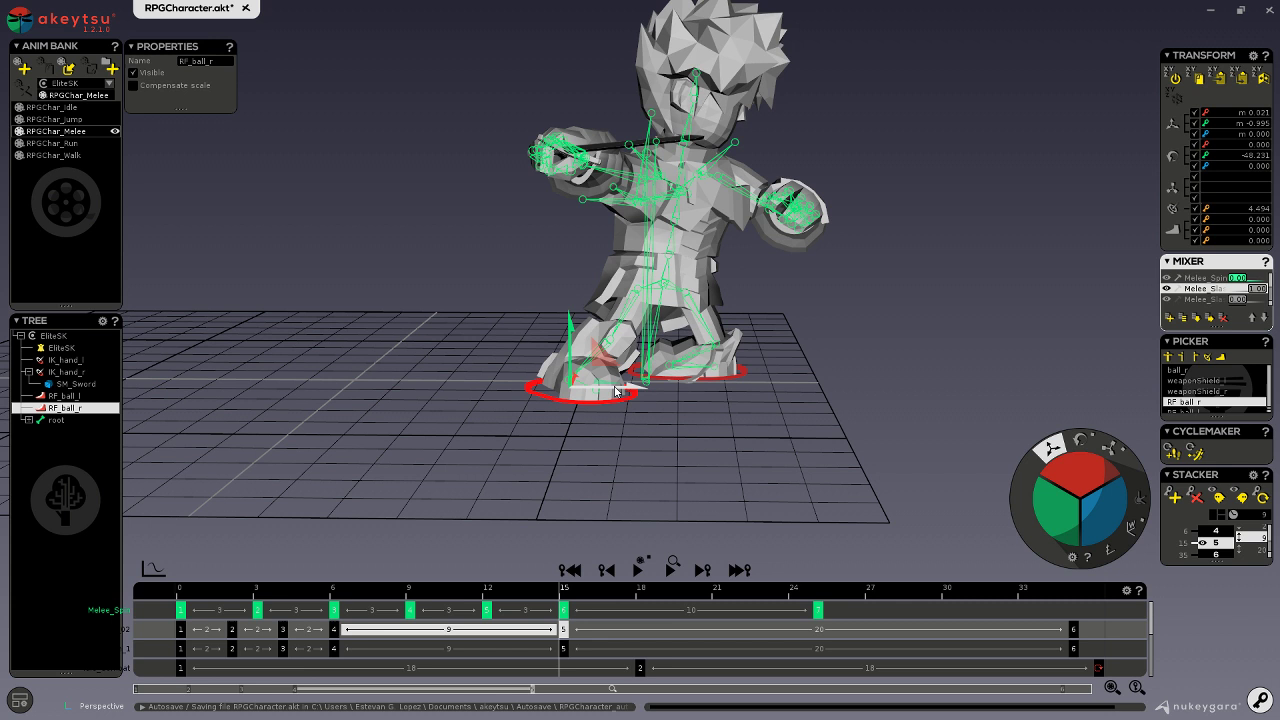
- Reposition the left foot controller at frame 15
left_click(738, 378)
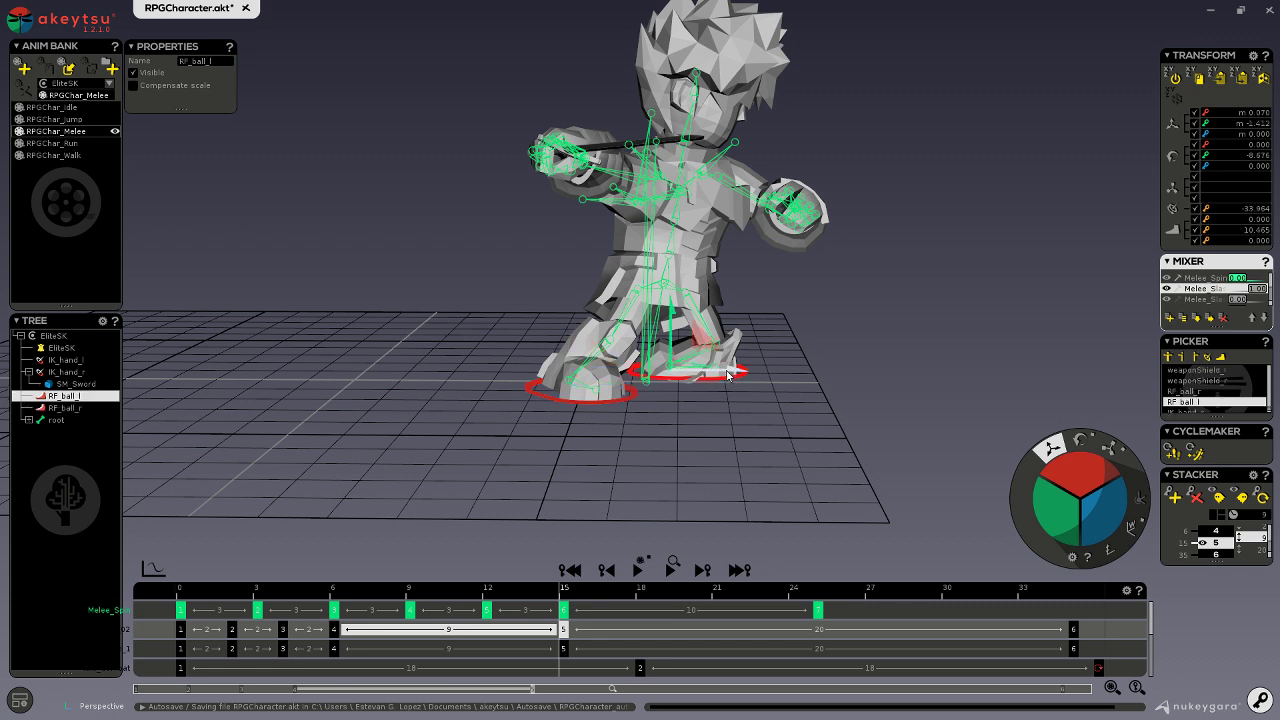
- At frame 15, slide the left foot's RF_ball_l control outward to about Y -1.593 and raise the pelvis to about Y 0.012
left_click_drag(727, 374, 768, 374)
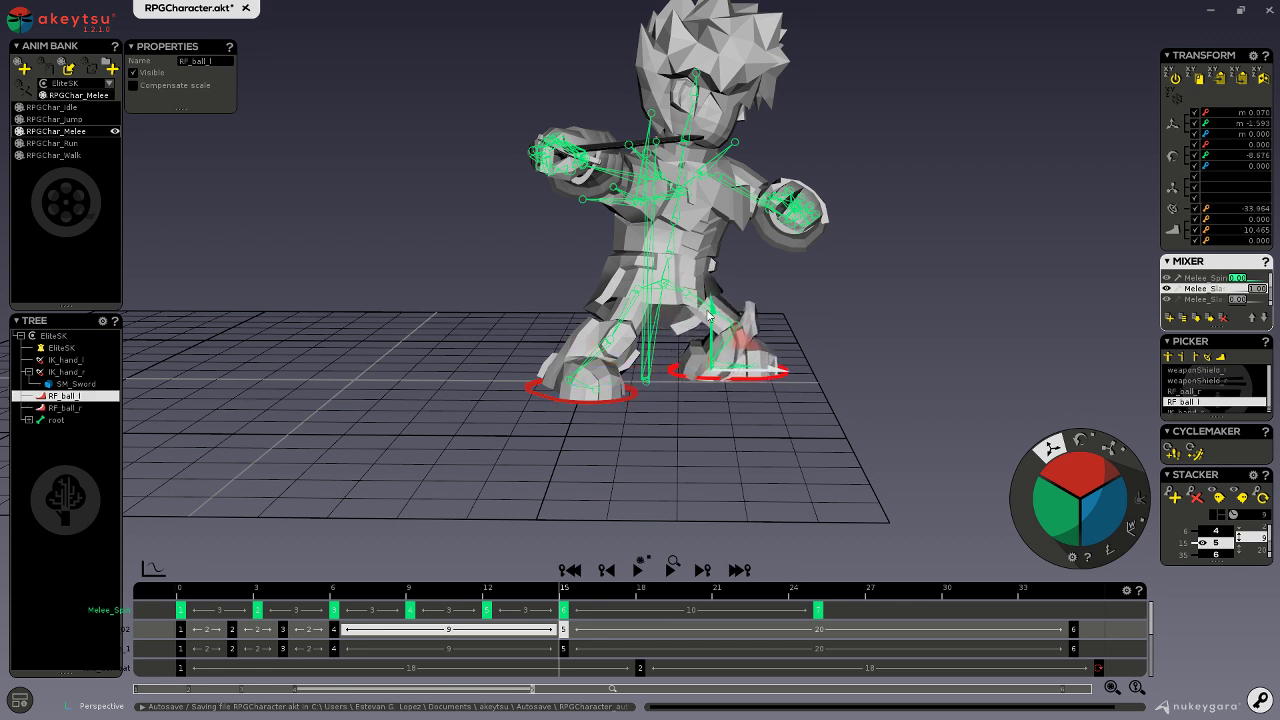
left_click(685, 310)
left_click_drag(684, 308, 633, 391, "alt")
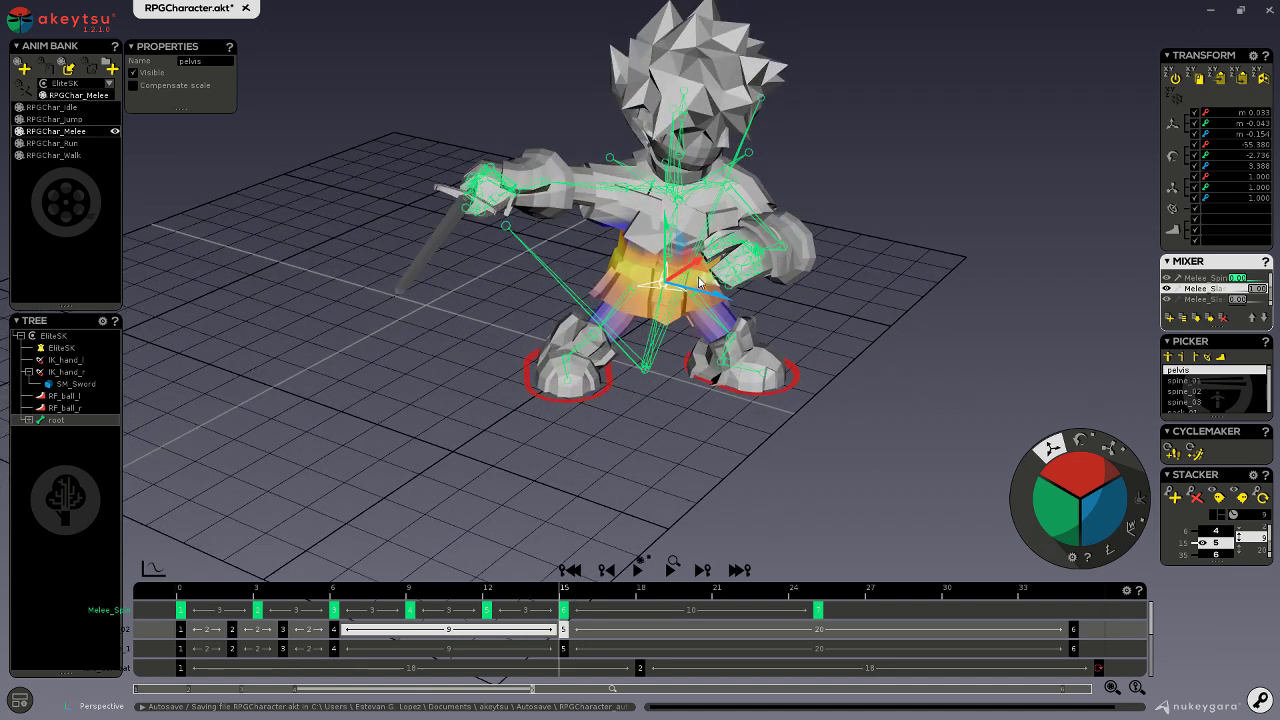
left_click_drag(699, 283, 655, 253)
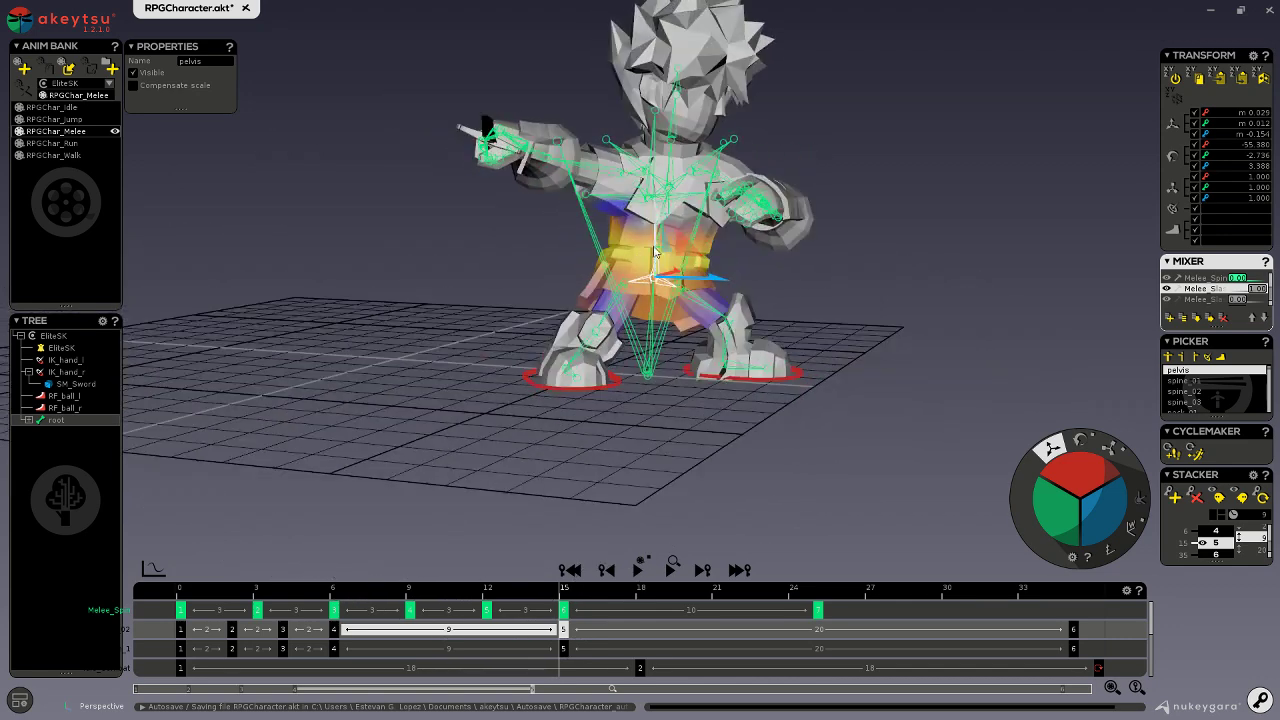
- Rotate the upper spine bone spine_03 about X to about -6.555 on the frame 15 key
left_click(672, 188)
left_click_drag(672, 190, 712, 332, "alt")
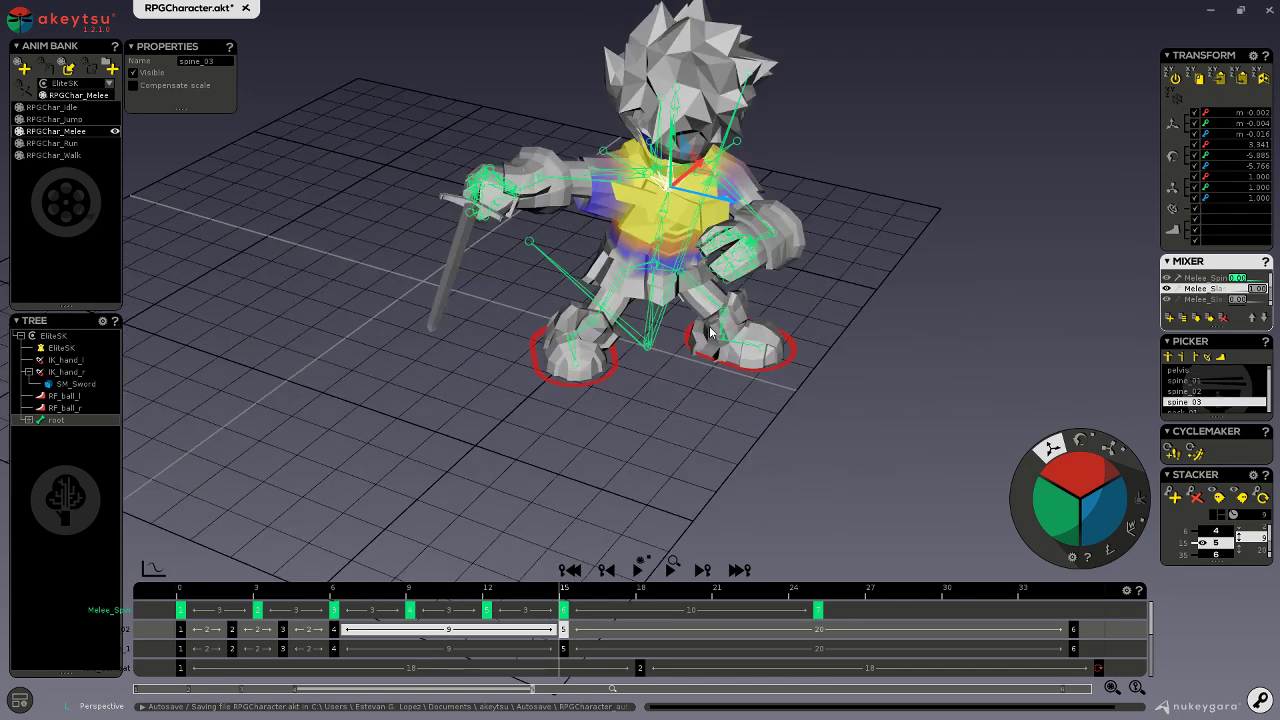
left_click_drag(965, 420, 808, 404, "alt")
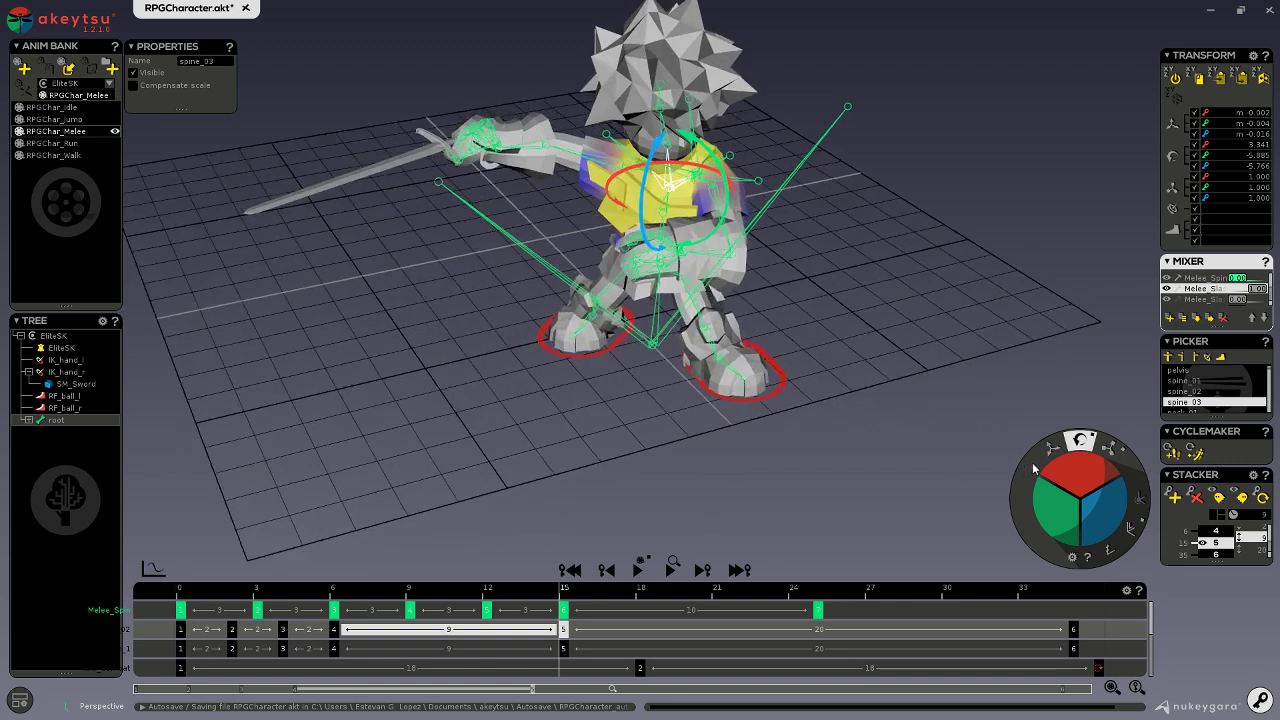
left_click_drag(1066, 461, 1068, 476)
left_click_drag(978, 396, 899, 297, "alt")
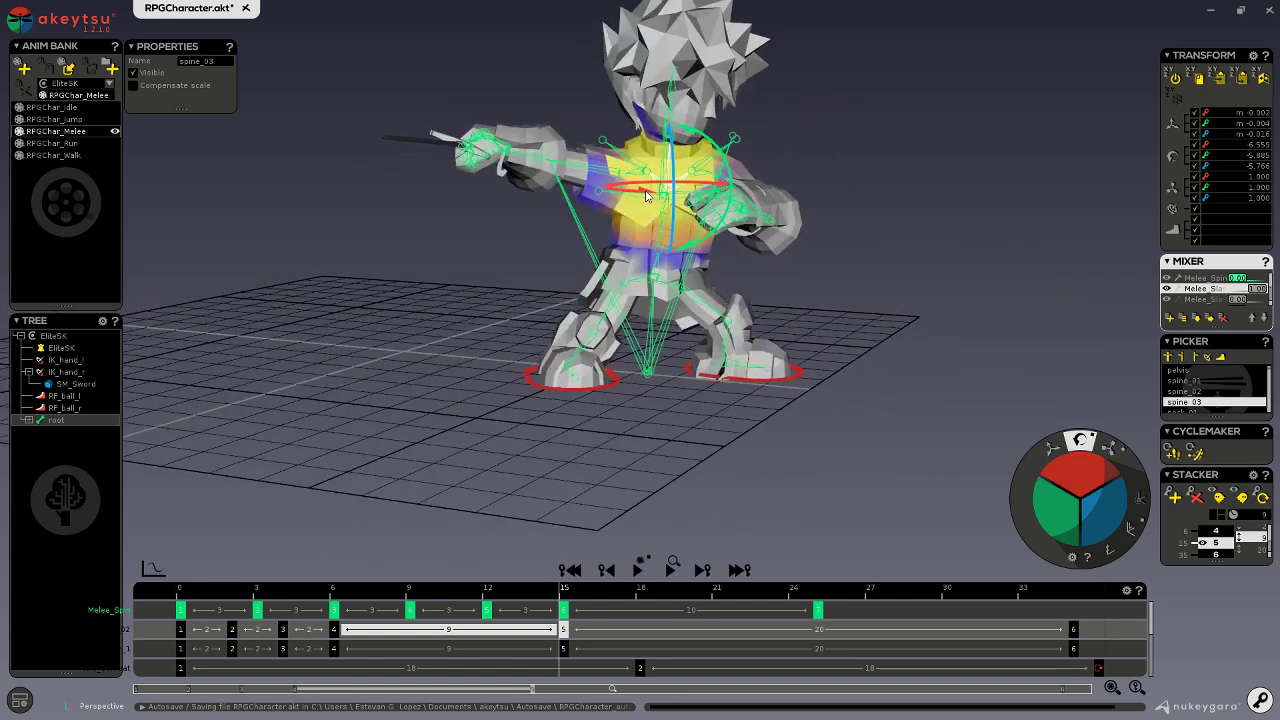
left_click_drag(646, 195, 815, 328, "alt")
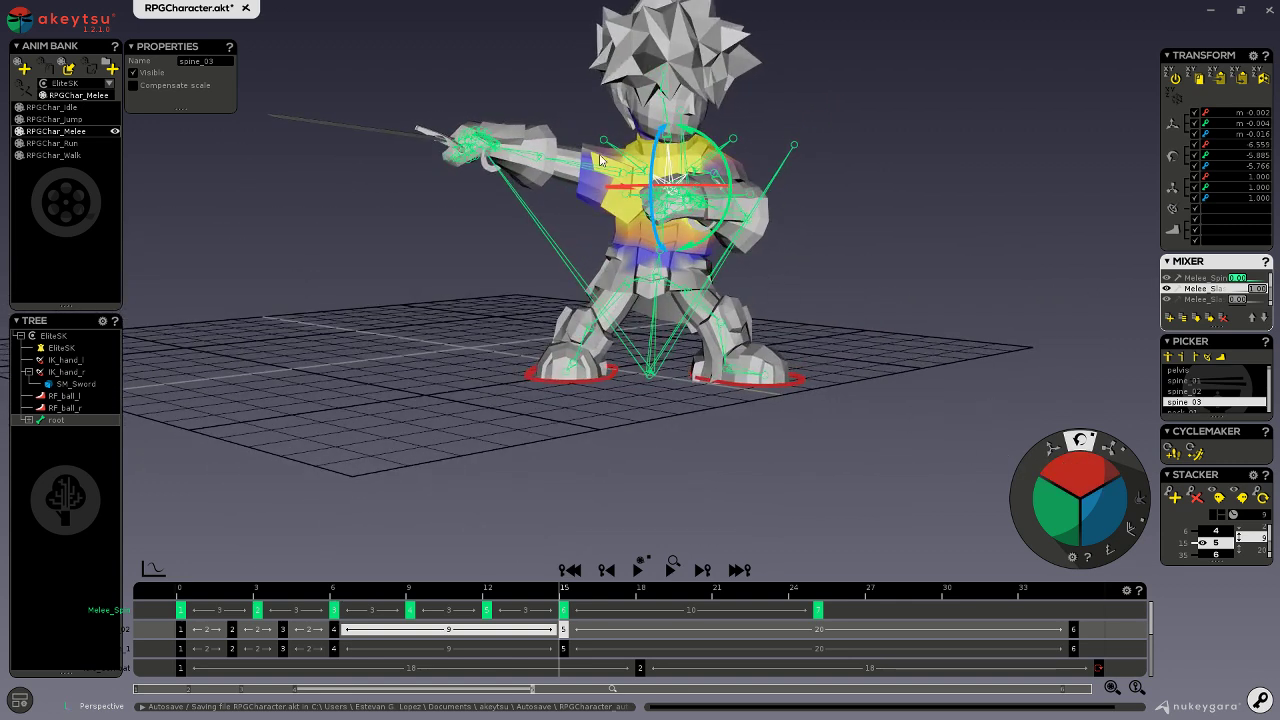
- Rotate the right upper arm on several axes to lower the sword arm in the frame 15 pose
left_click_drag(1048, 500, 1053, 507)
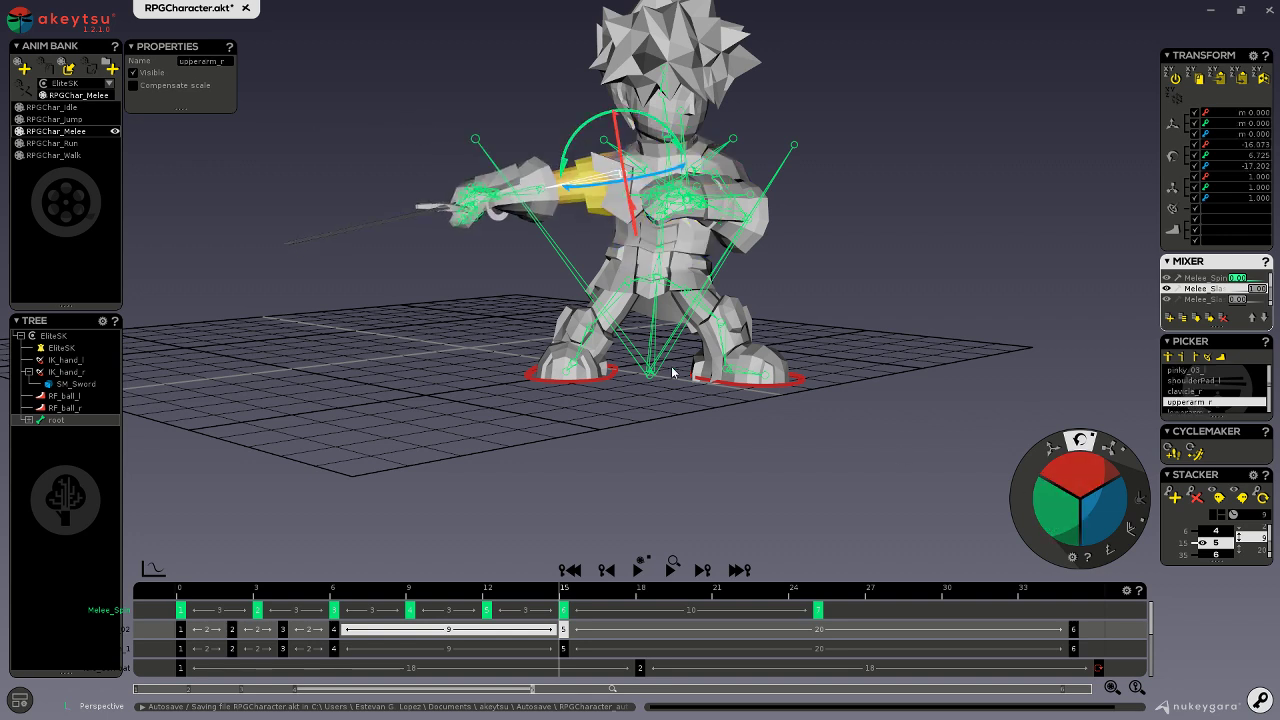
left_click_drag(672, 372, 880, 450, "alt")
left_click_drag(1100, 515, 1090, 512)
left_click_drag(915, 407, 778, 350, "alt")
left_click_drag(1050, 505, 1052, 490)
left_click_drag(960, 450, 680, 391, "alt")
- Rotate the right forearm bone lowerarm_r to refine the sword arm's bend at frame 15
left_click(548, 233)
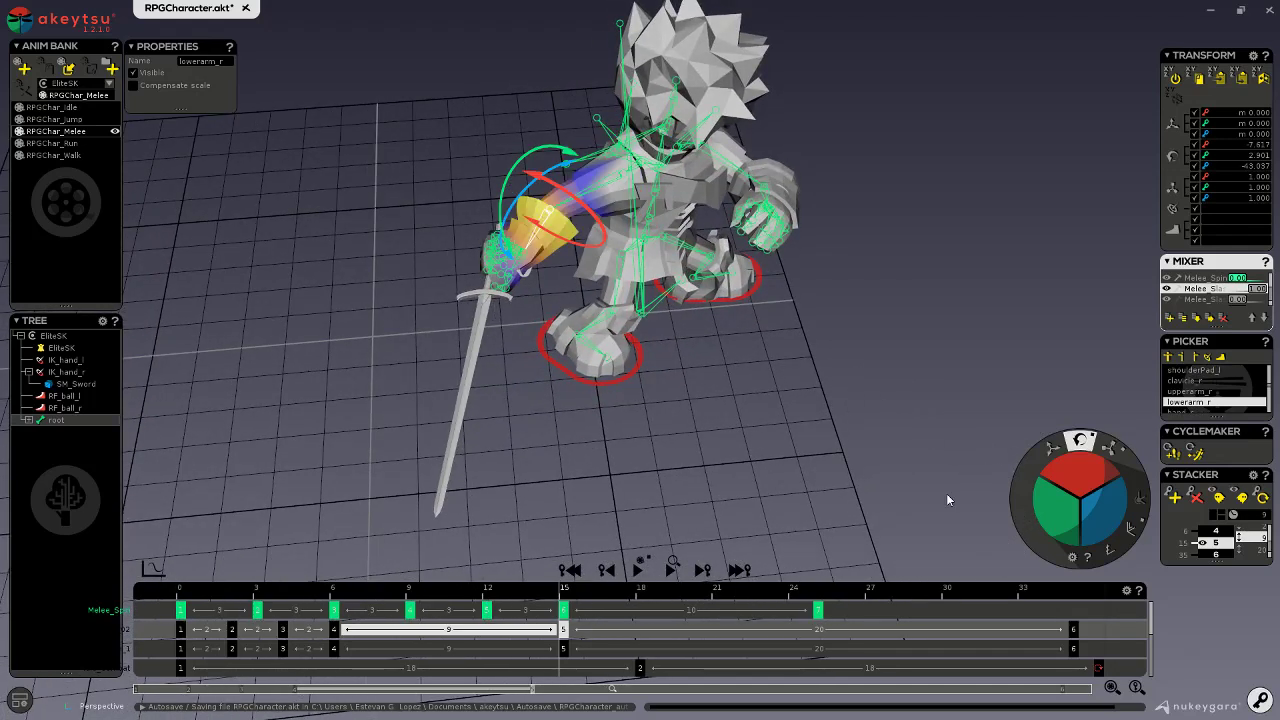
left_click_drag(947, 495, 841, 402, "alt")
left_click_drag(1090, 512, 1096, 497)
- Rotate the IK_hand_r control to adjust the angle of the right hand and sword at frame 15
left_click(524, 272)
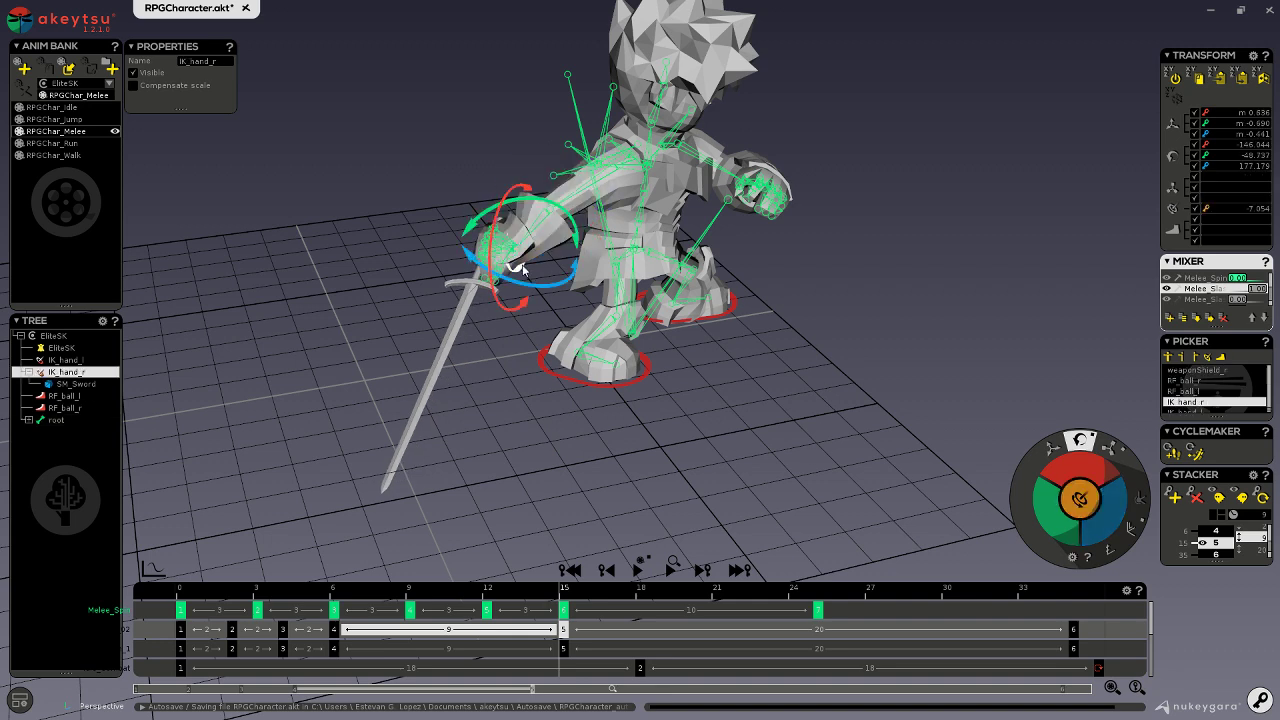
left_click_drag(820, 454, 766, 420, "alt")
left_click_drag(1100, 533, 1104, 525)
- Rotate the left upper arm away from the body to about X -6.078, Y 28.501, Z -20.899 at frame 15
left_click_drag(870, 370, 708, 408, "alt")
left_click(617, 304)
left_click_drag(748, 450, 790, 424, "alt")
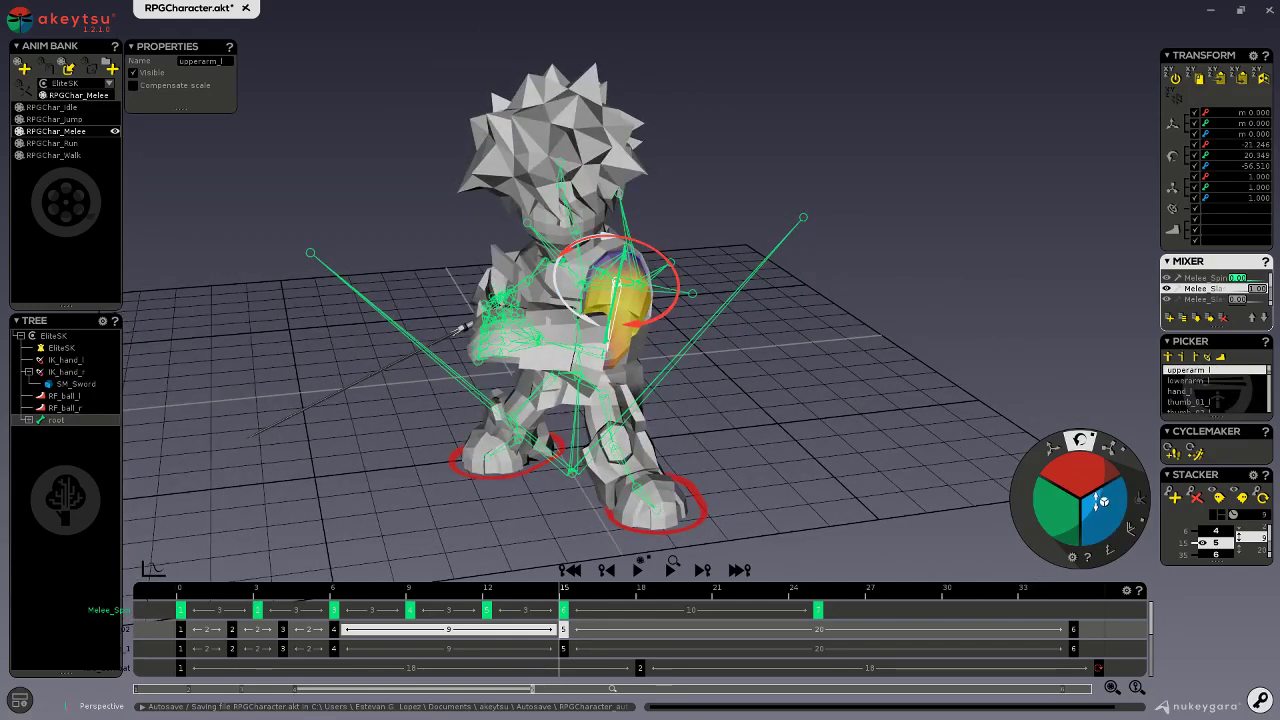
left_click_drag(1104, 522, 1106, 450)
left_click_drag(885, 410, 740, 293, "alt")
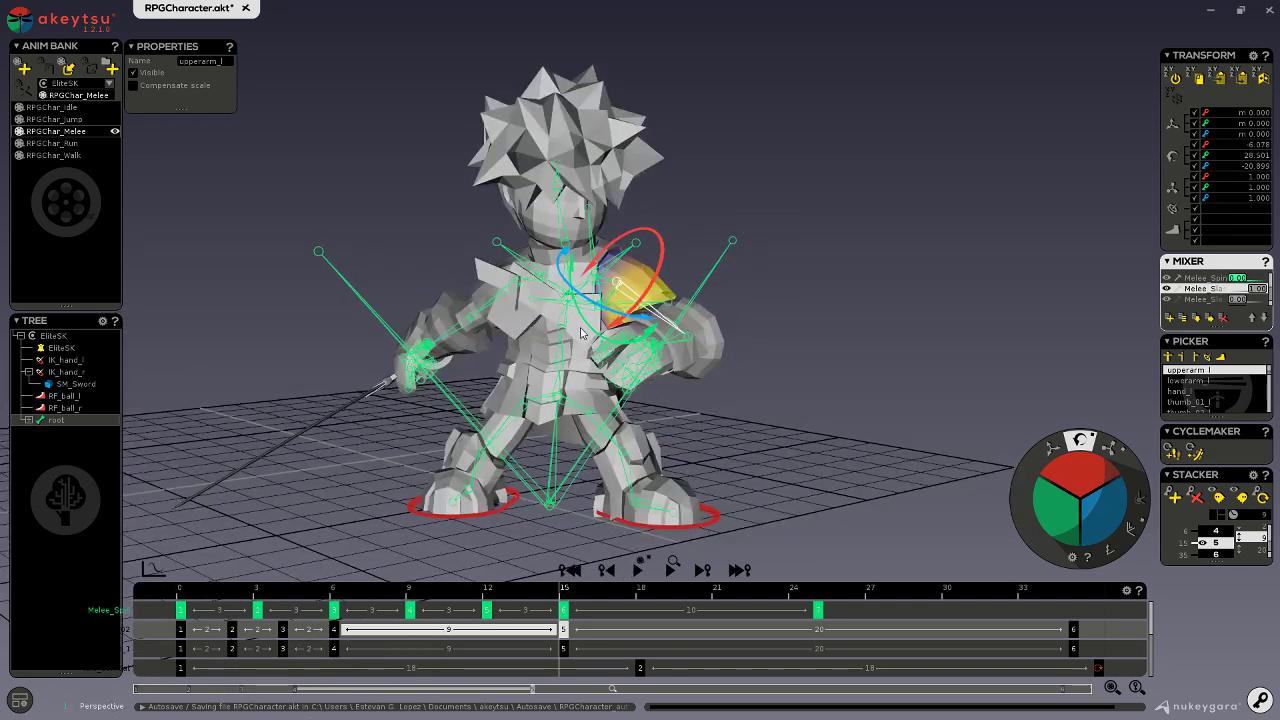
- Select the pelvis, play the melee animation from frame 0, and scrub through to frame 15 to review the slash
left_click(552, 413)
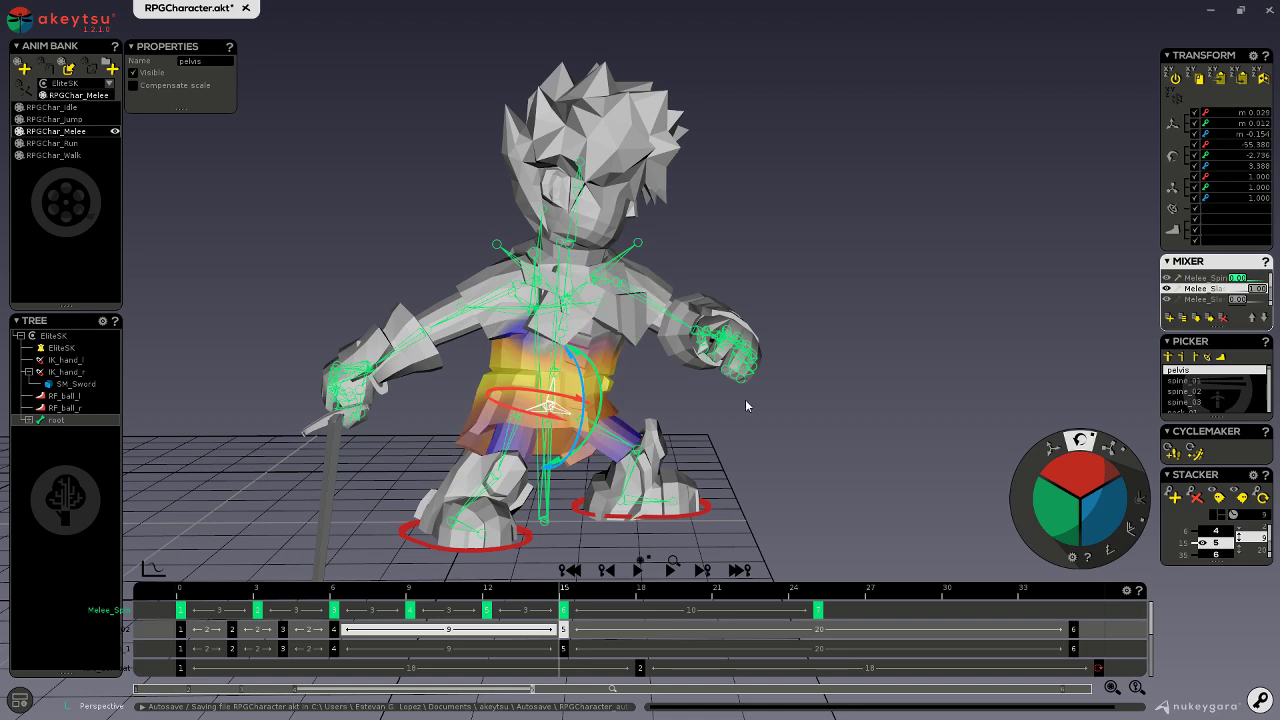
left_click_drag(746, 405, 708, 408, "alt")
left_click_drag(495, 597, 182, 615)
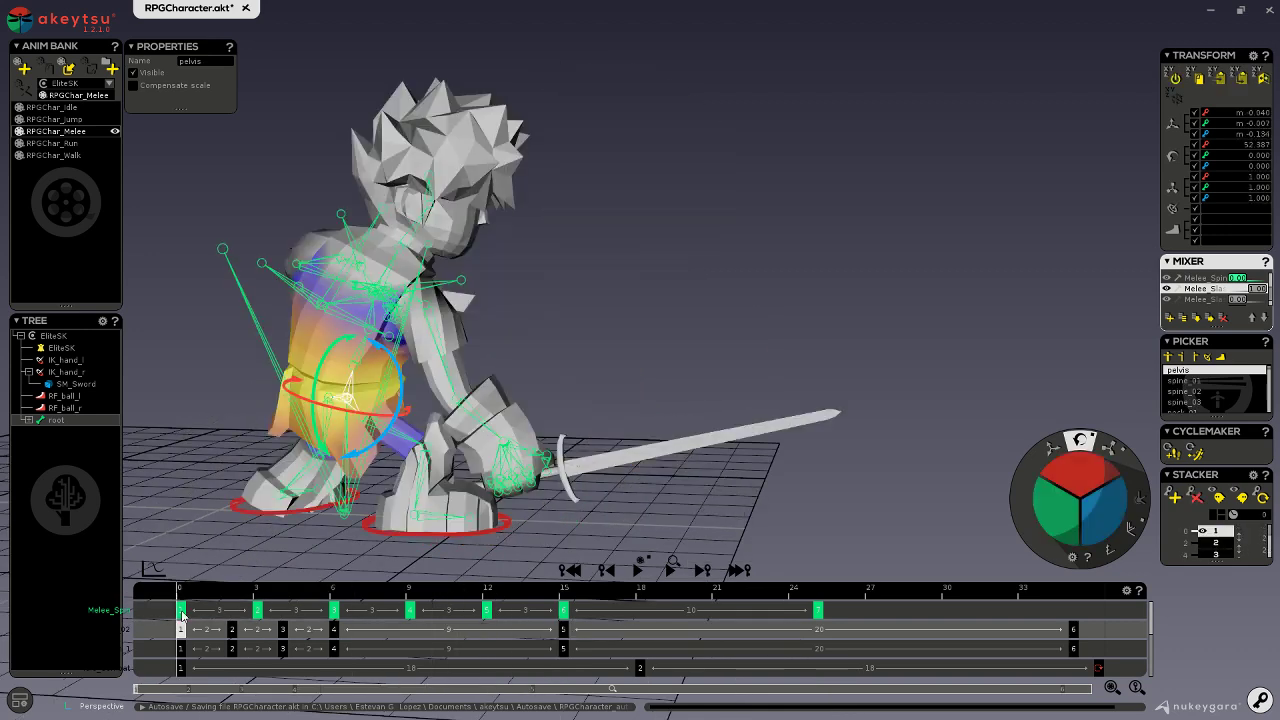
left_click(638, 570)
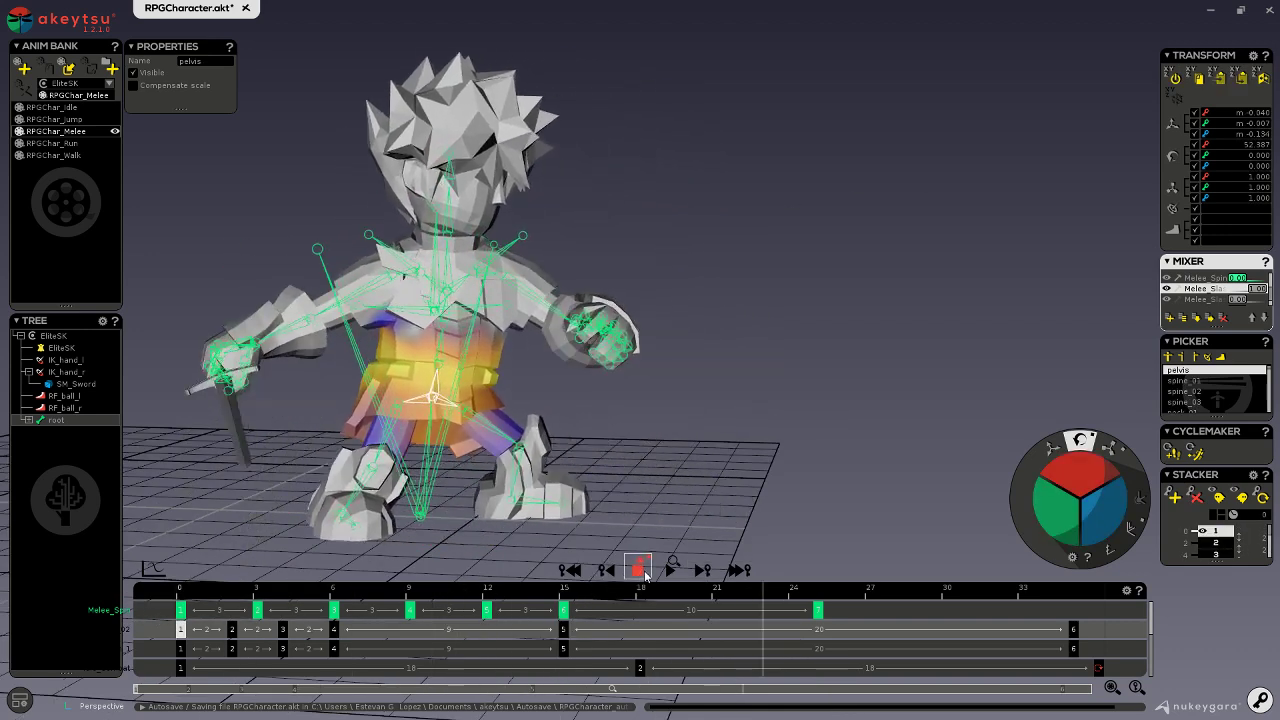
left_click(644, 574)
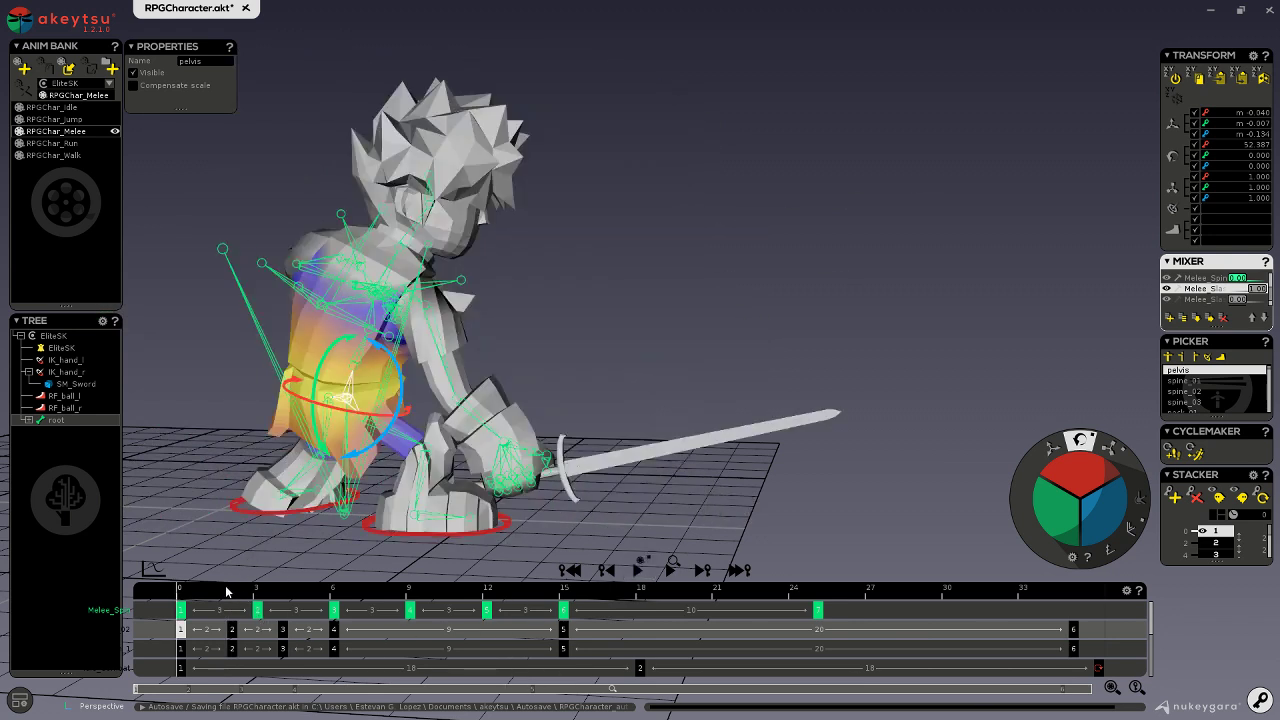
left_click_drag(226, 592, 526, 594)
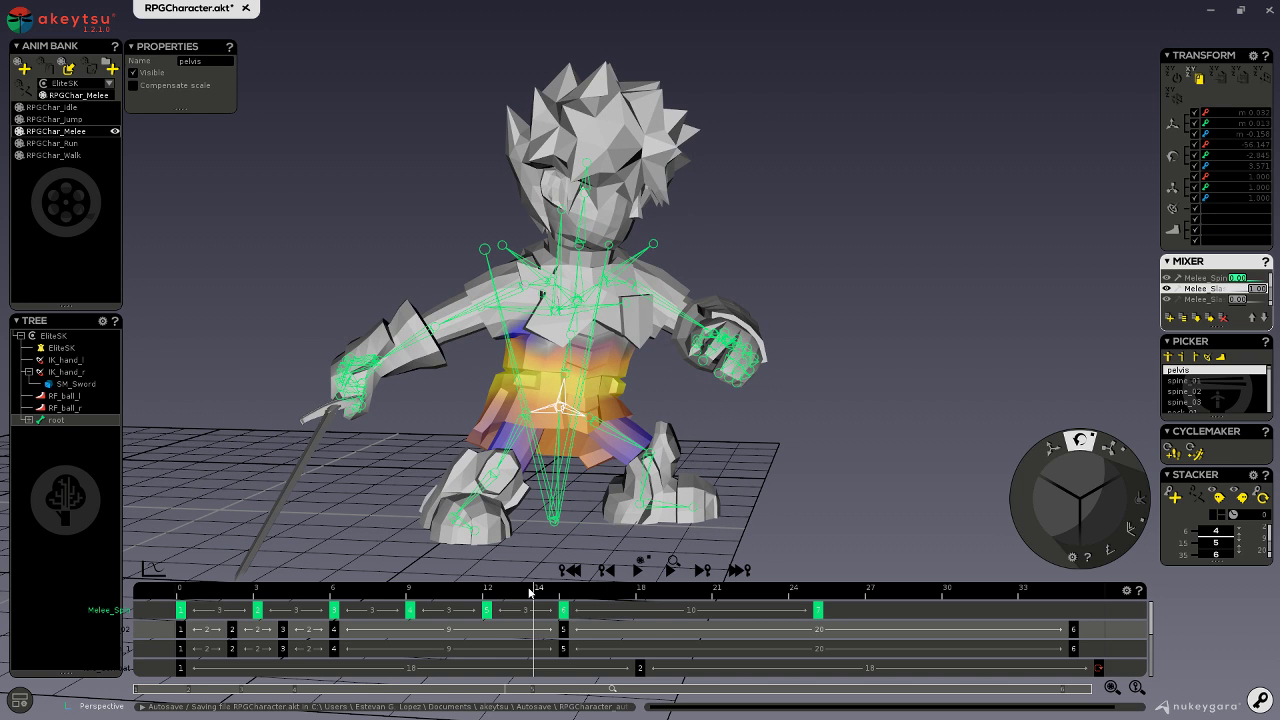
left_click_drag(535, 591, 561, 589)
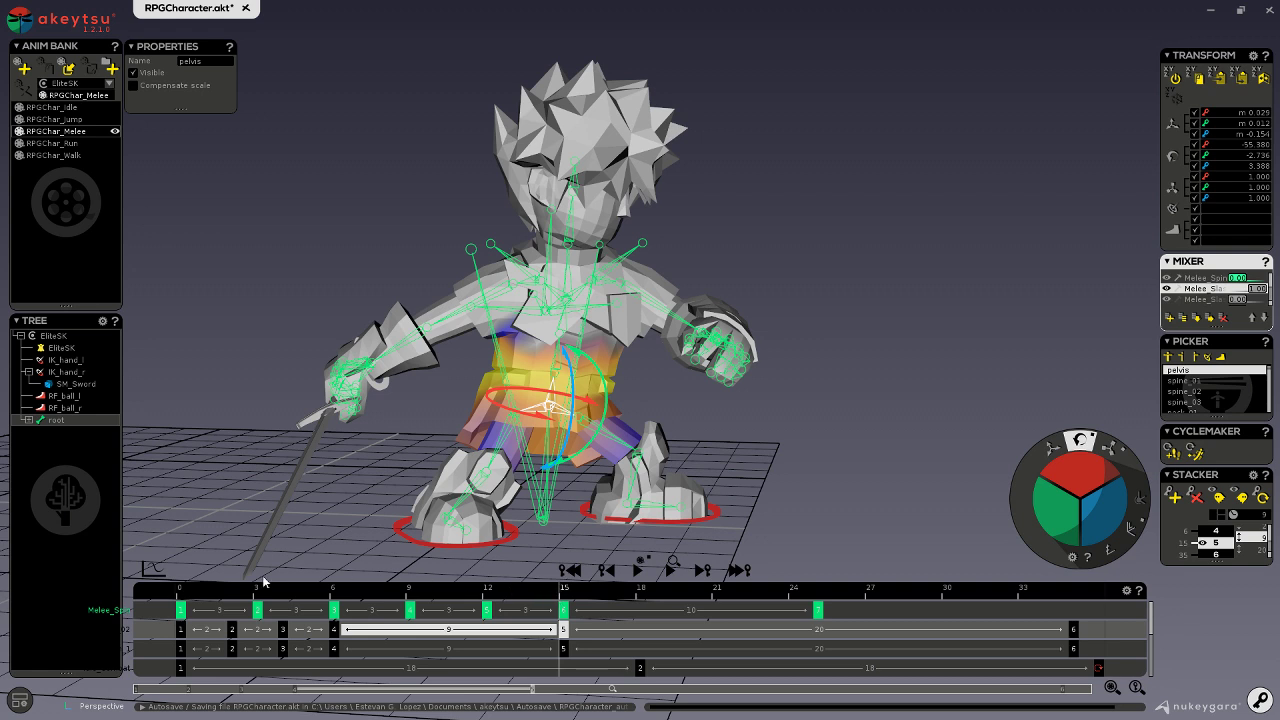
- Show the pelvis's animation curves, switch to the move tool, and scrub back to frame 11 to check the settling motion
left_click(155, 568)
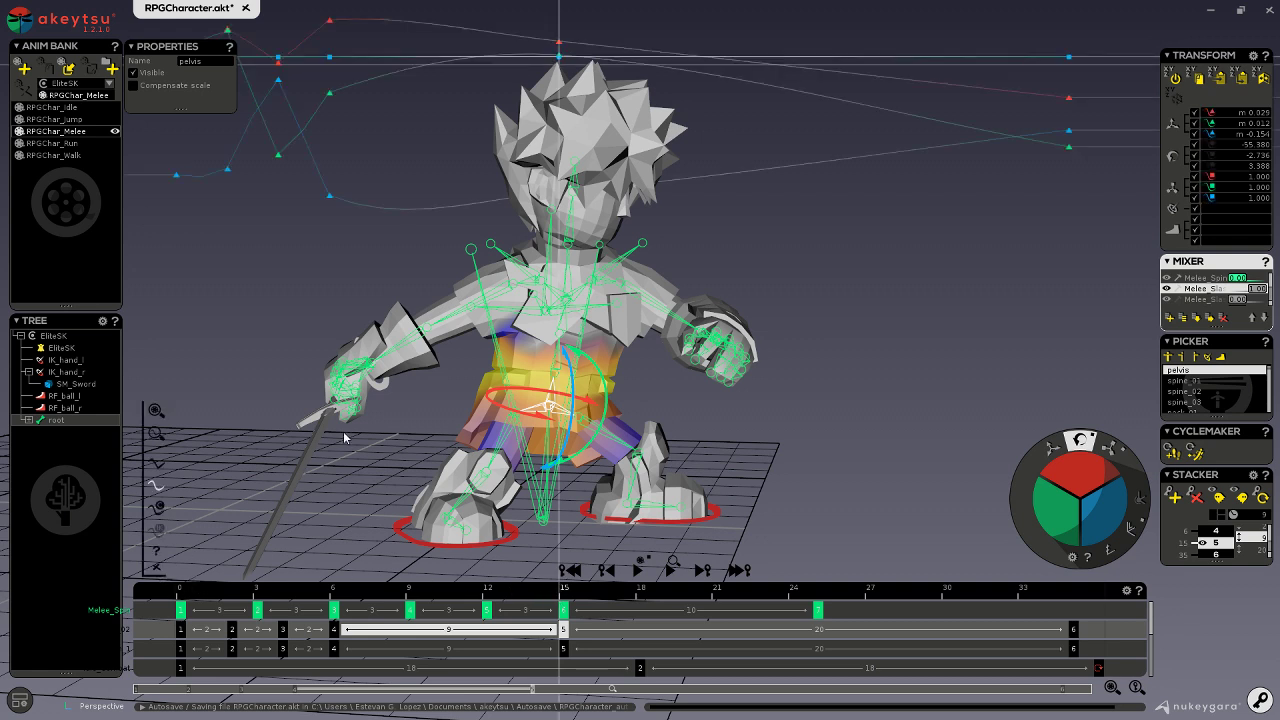
left_click_drag(396, 404, 437, 418, "alt")
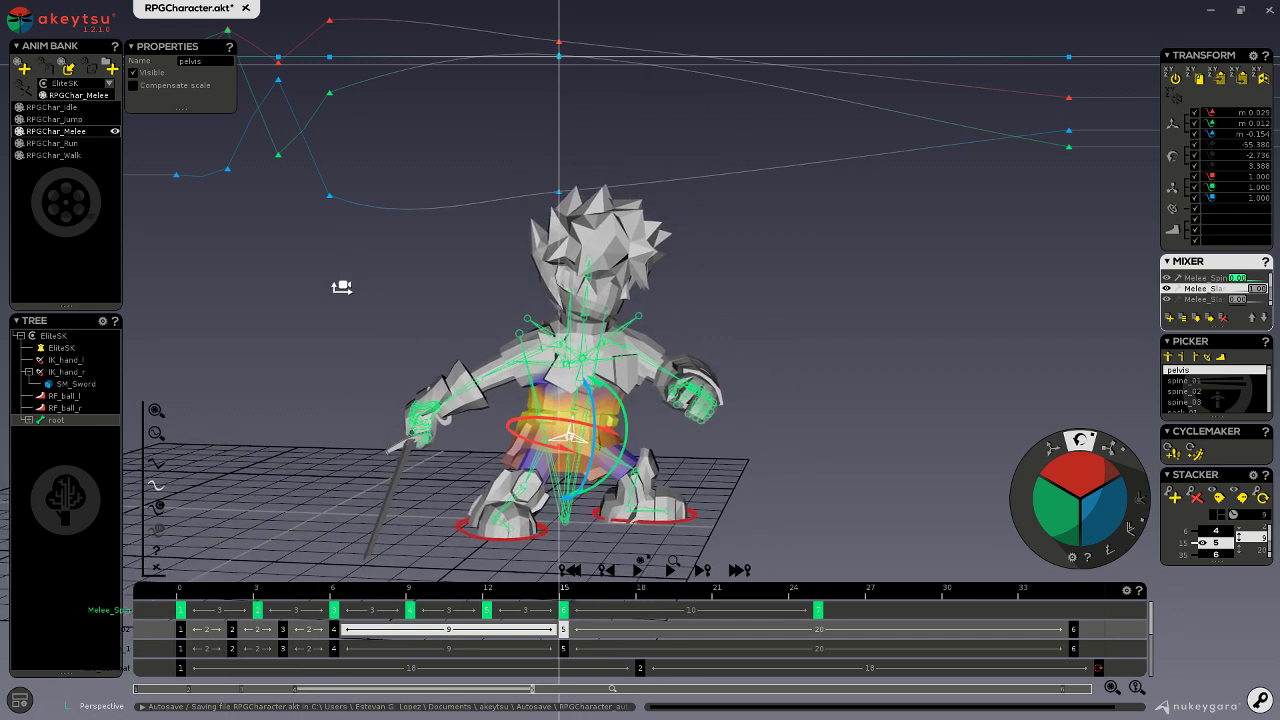
left_click_drag(537, 591, 553, 592)
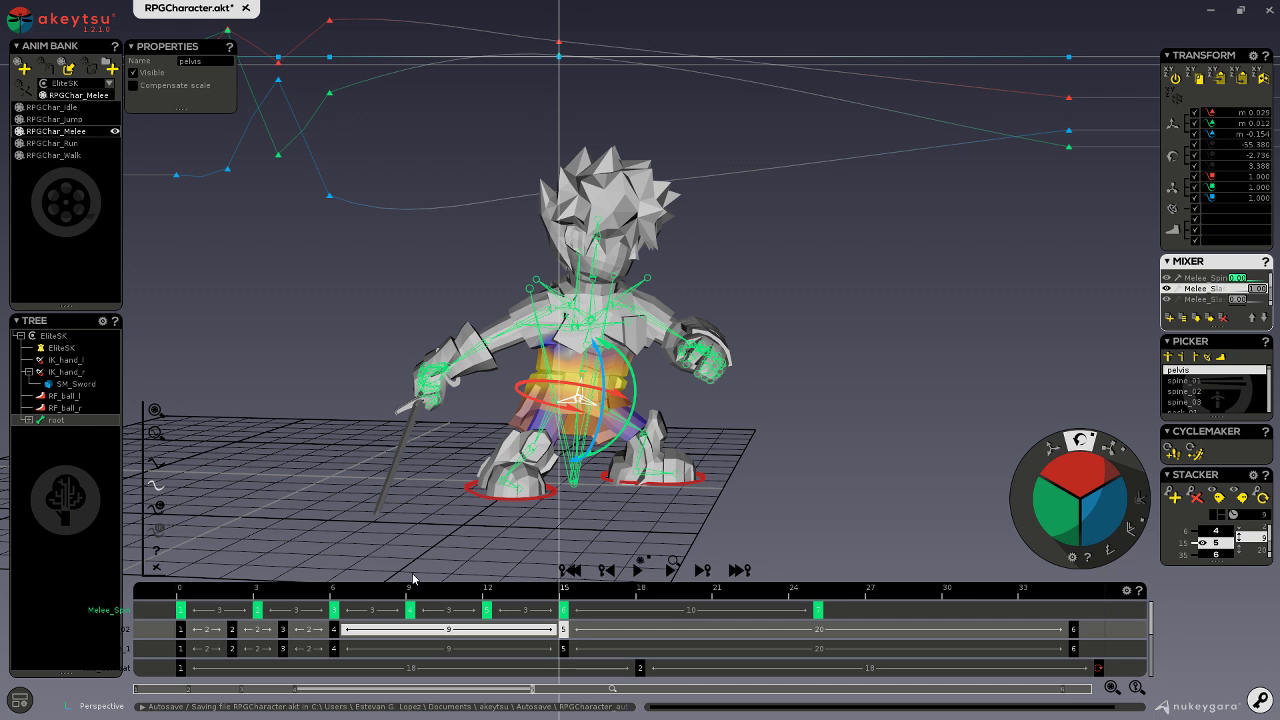
key("w")
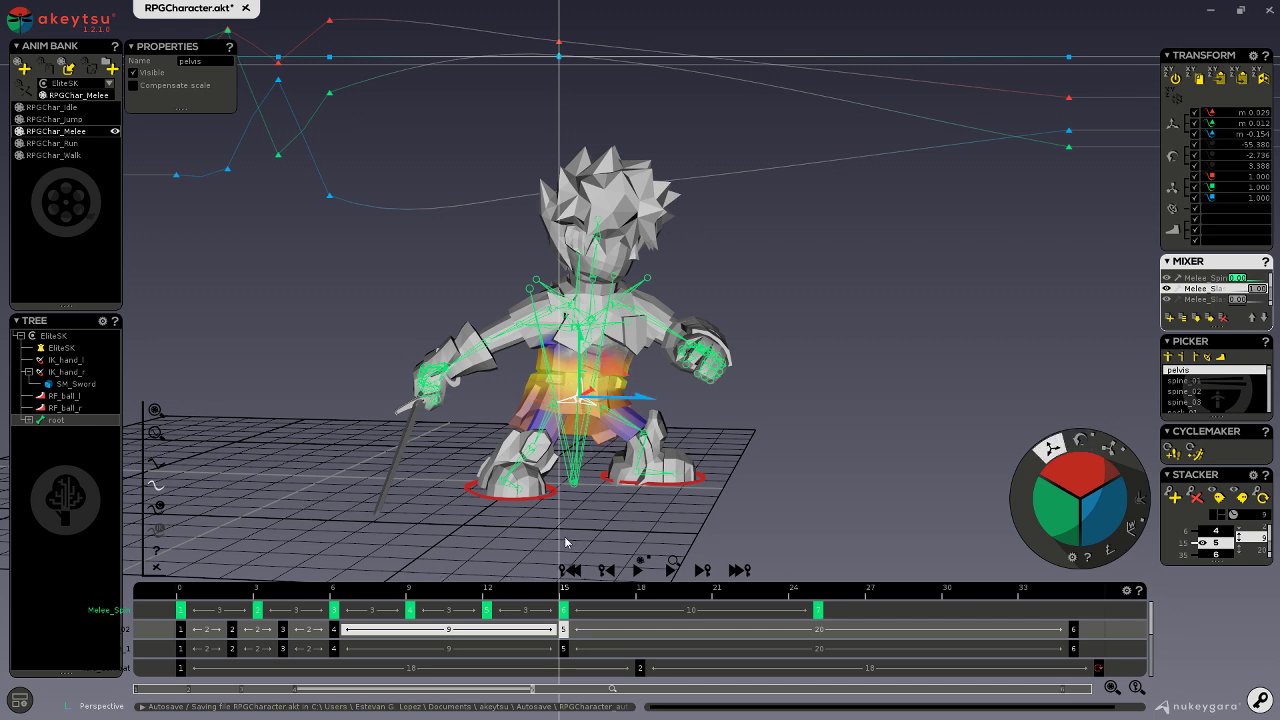
middle_click_drag(684, 451, 658, 444)
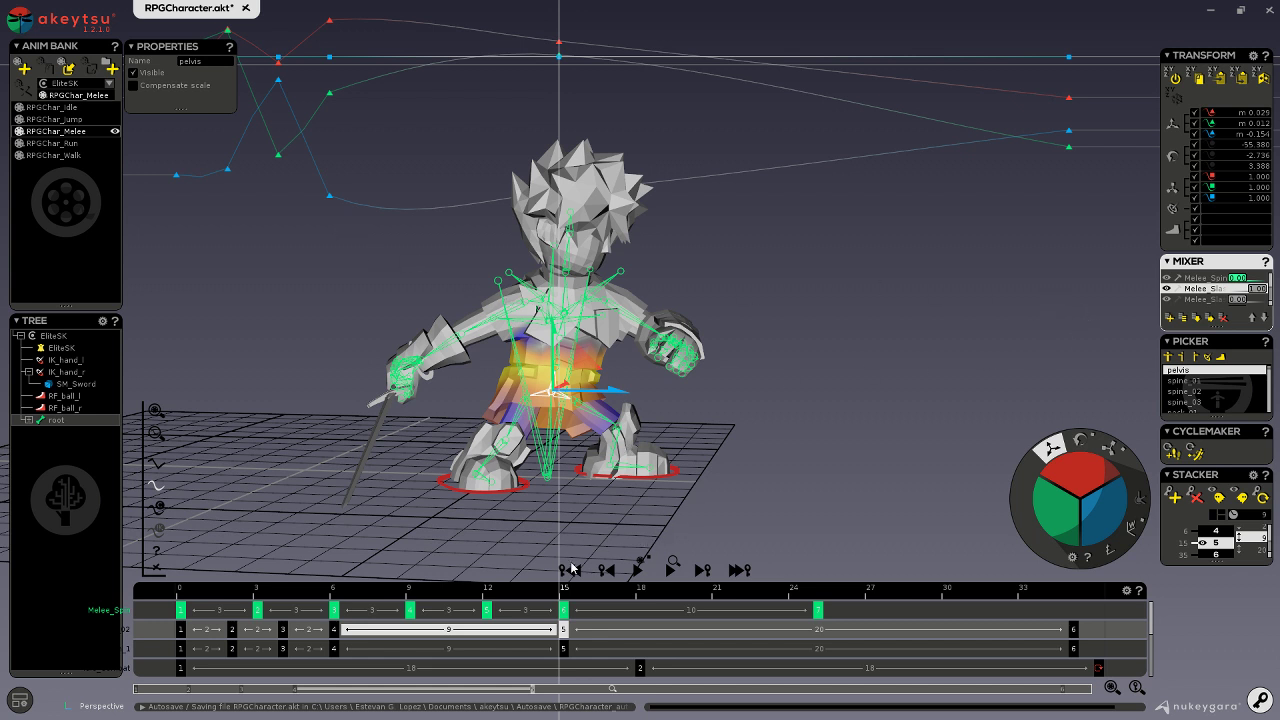
left_click_drag(539, 593, 447, 602)
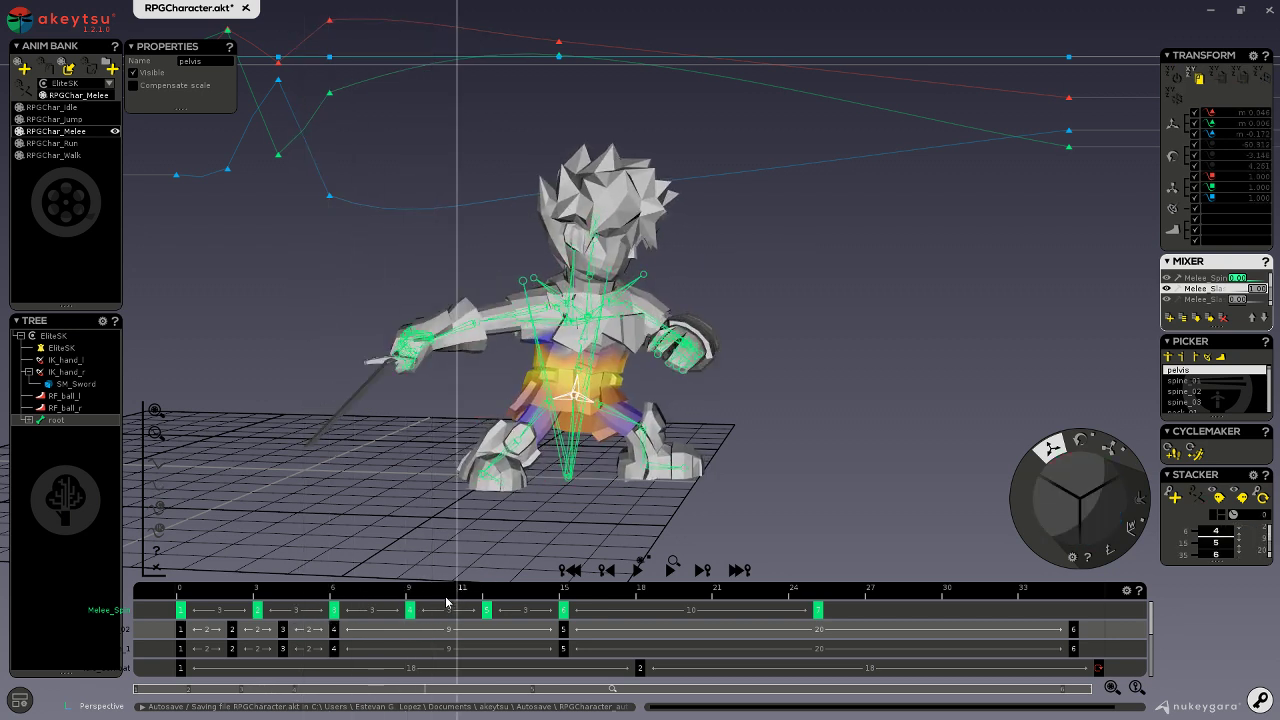
- Flatten the outgoing tangent of the pelvis's Z translation curve at the frame 6 key and scrub to frame 15
left_click(331, 197)
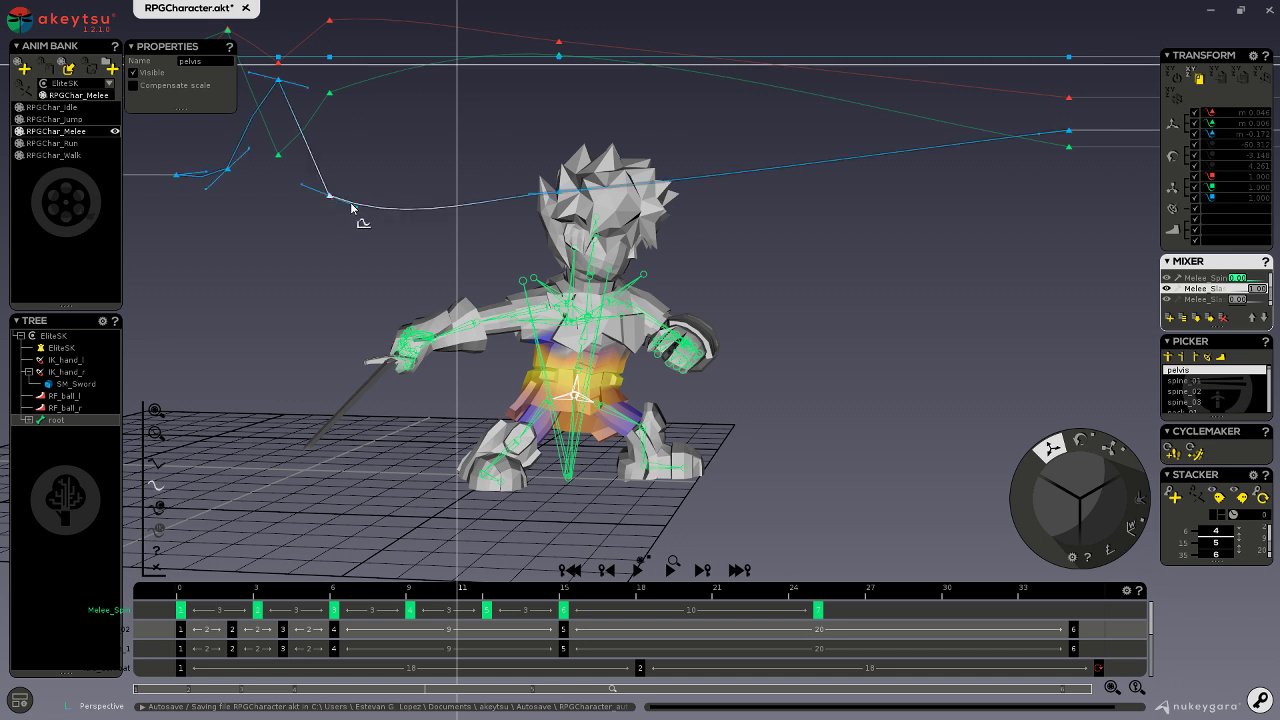
left_click_drag(357, 206, 371, 200)
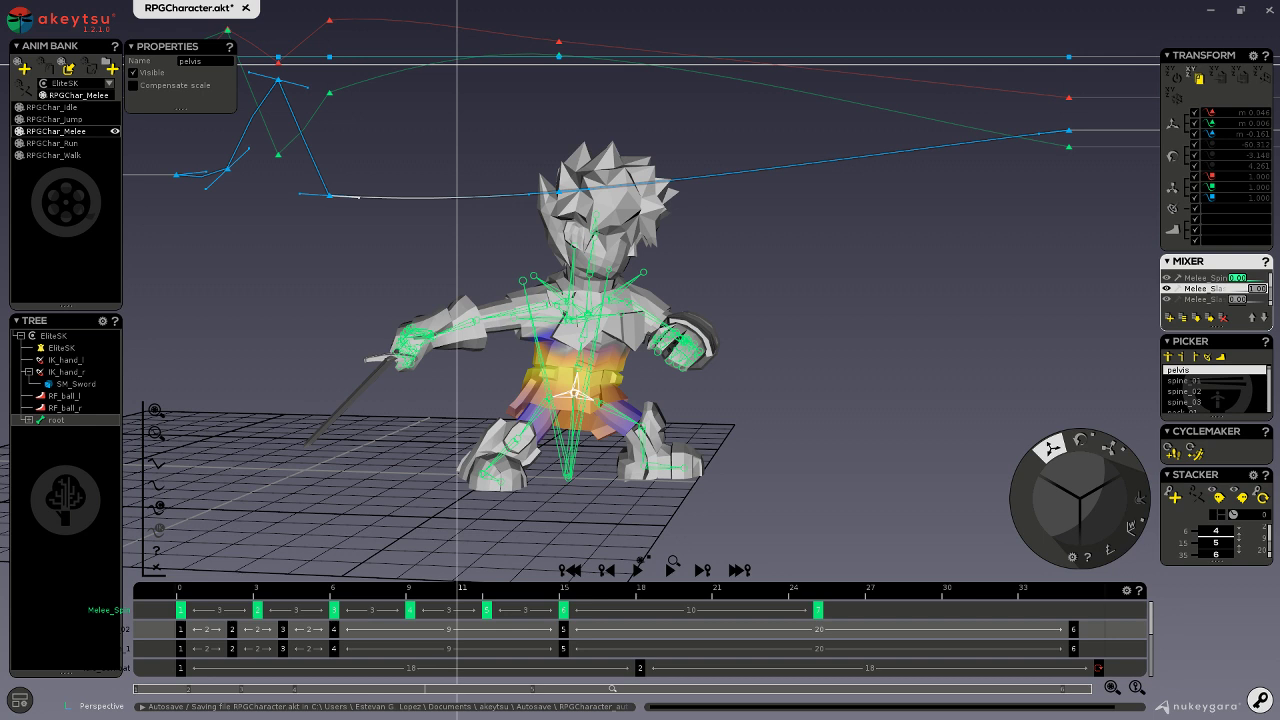
middle_click_drag(748, 432, 380, 500)
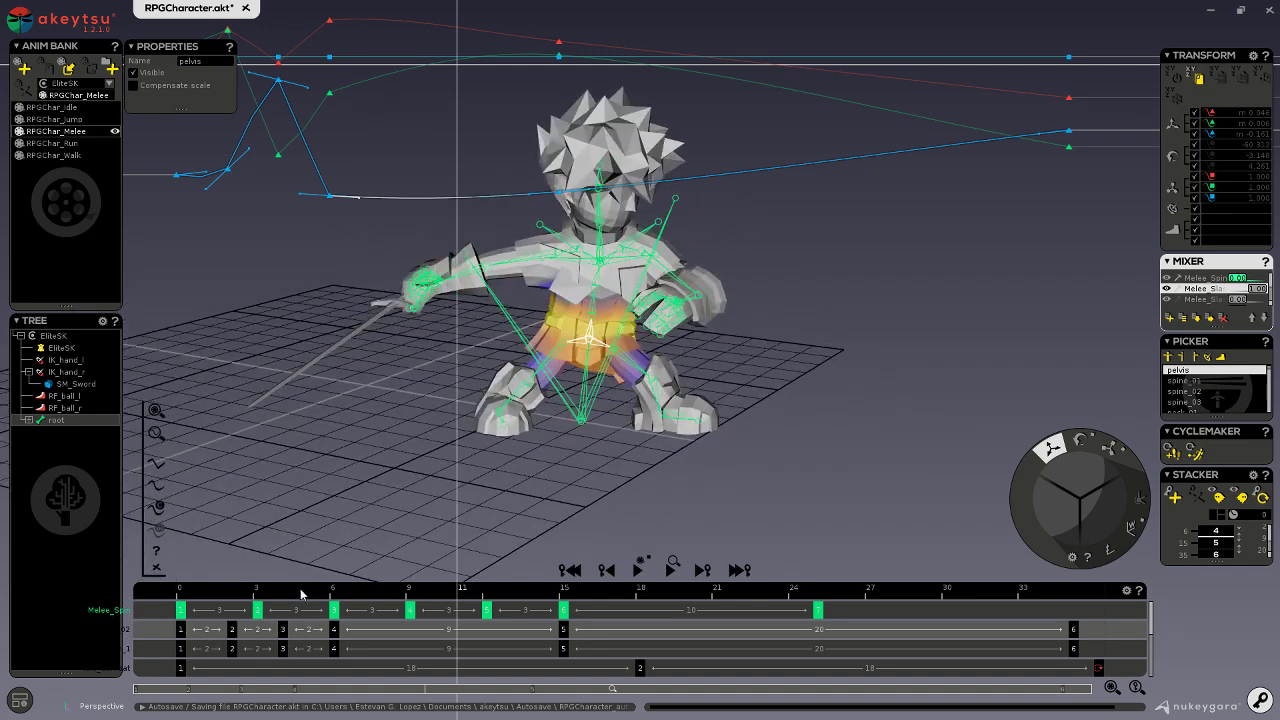
left_click_drag(289, 597, 570, 628)
- Fine-tune the tangents of the pelvis's Z translation curve between frames 6 and 15 to make that segment nearly straight
middle_click_drag(623, 443, 709, 428)
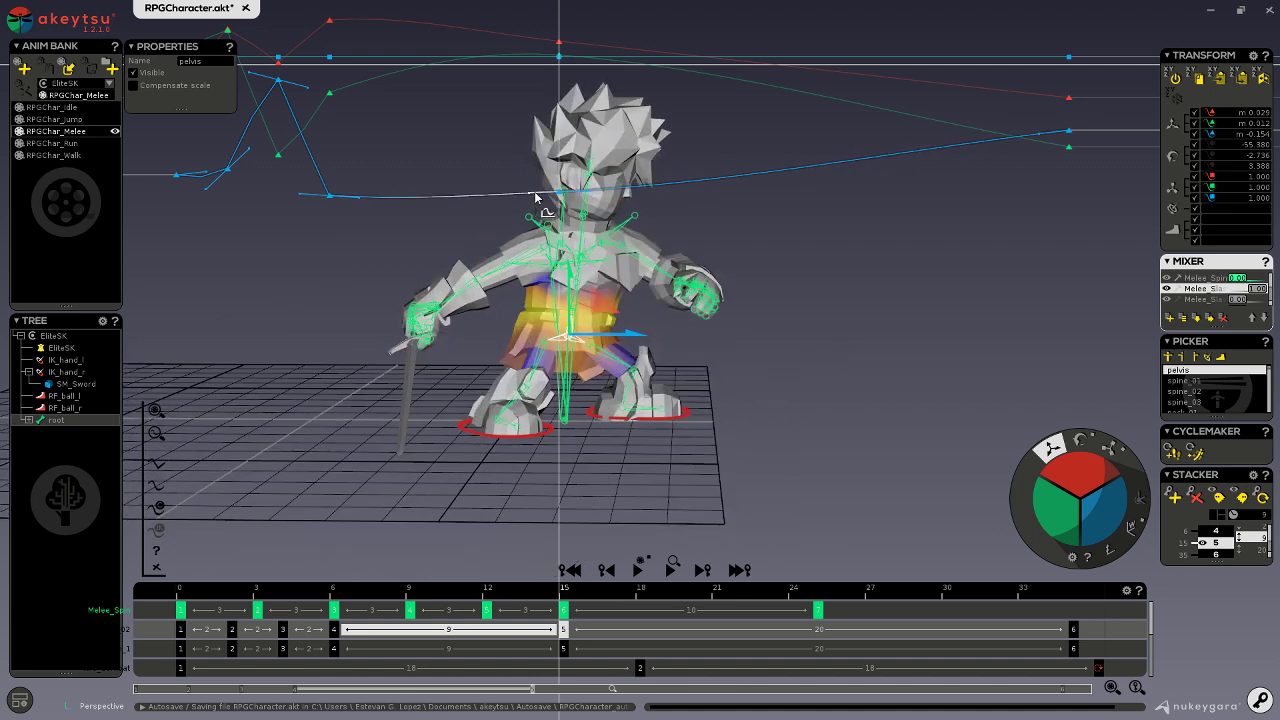
left_click_drag(527, 595, 558, 592)
scroll(528, 640, "down", 3)
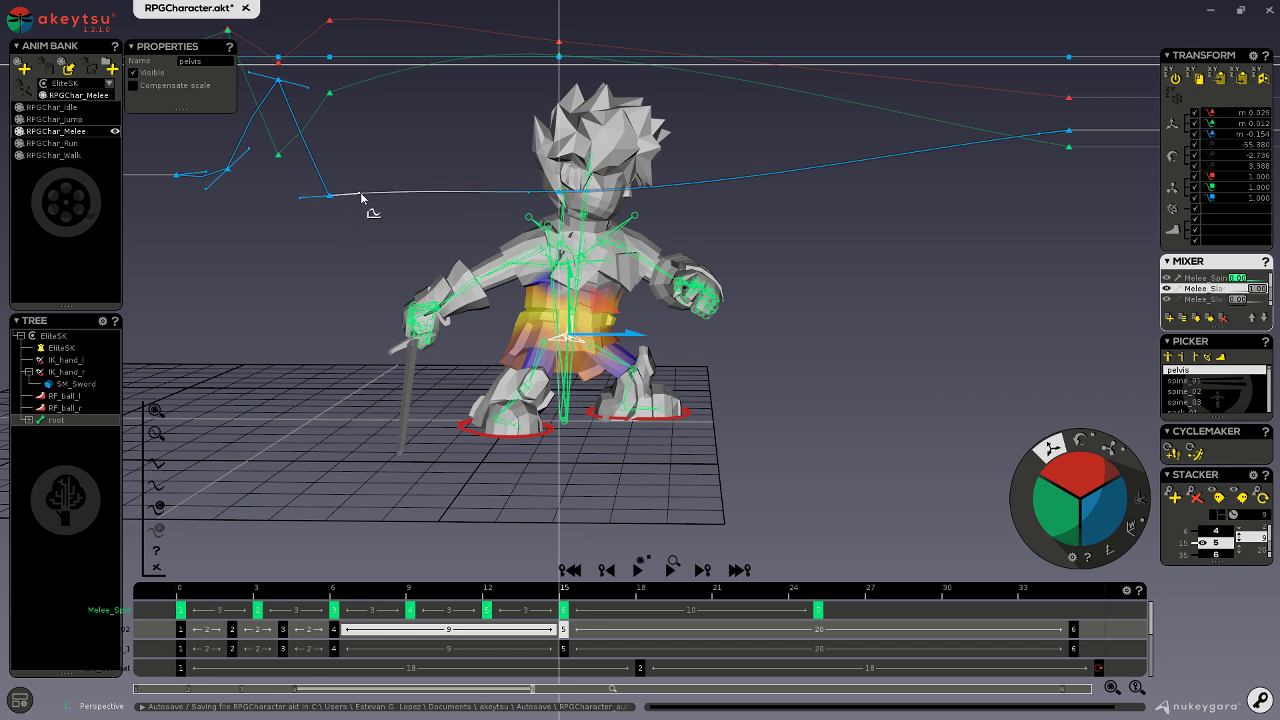
left_click_drag(510, 590, 453, 597)
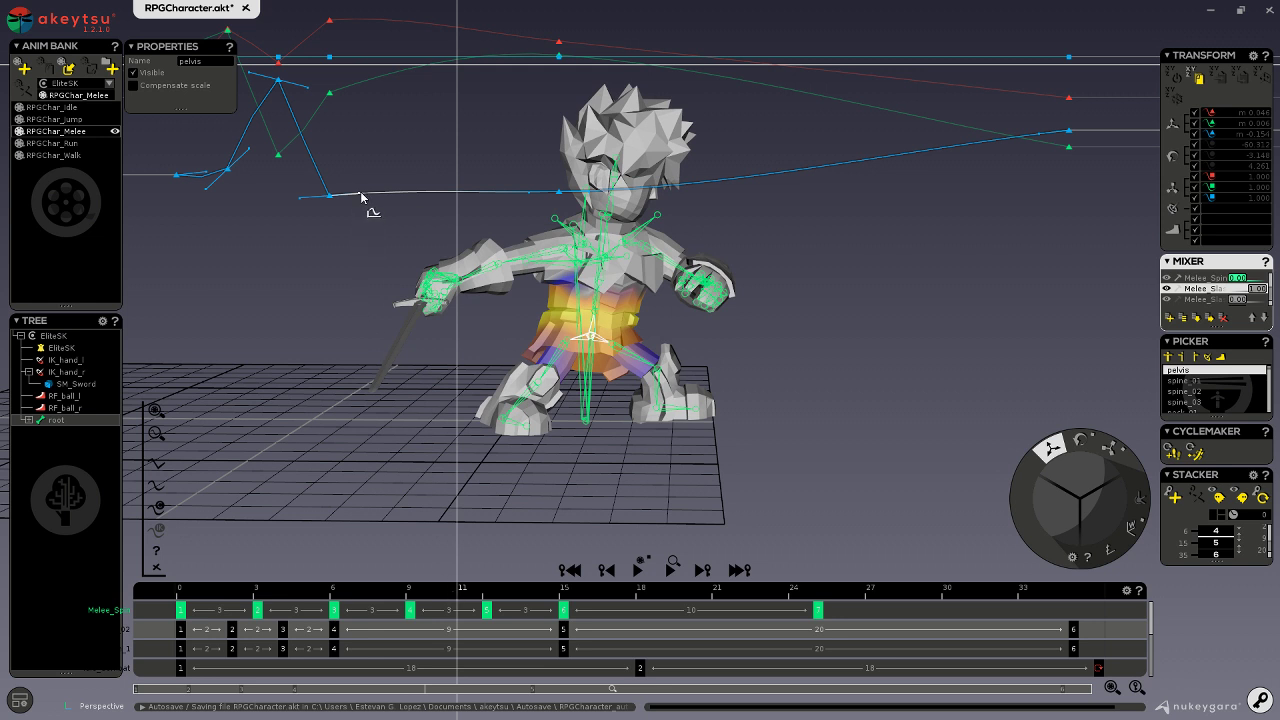
left_click_drag(366, 205, 364, 196)
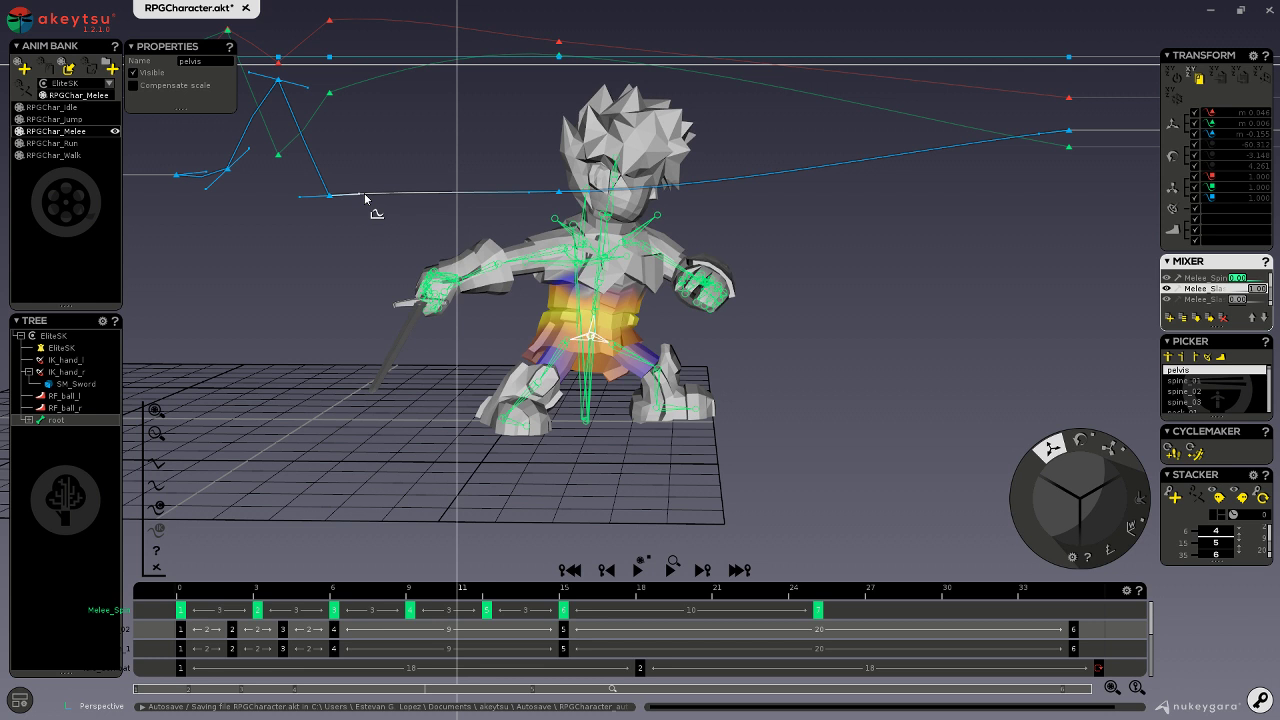
left_click(329, 96)
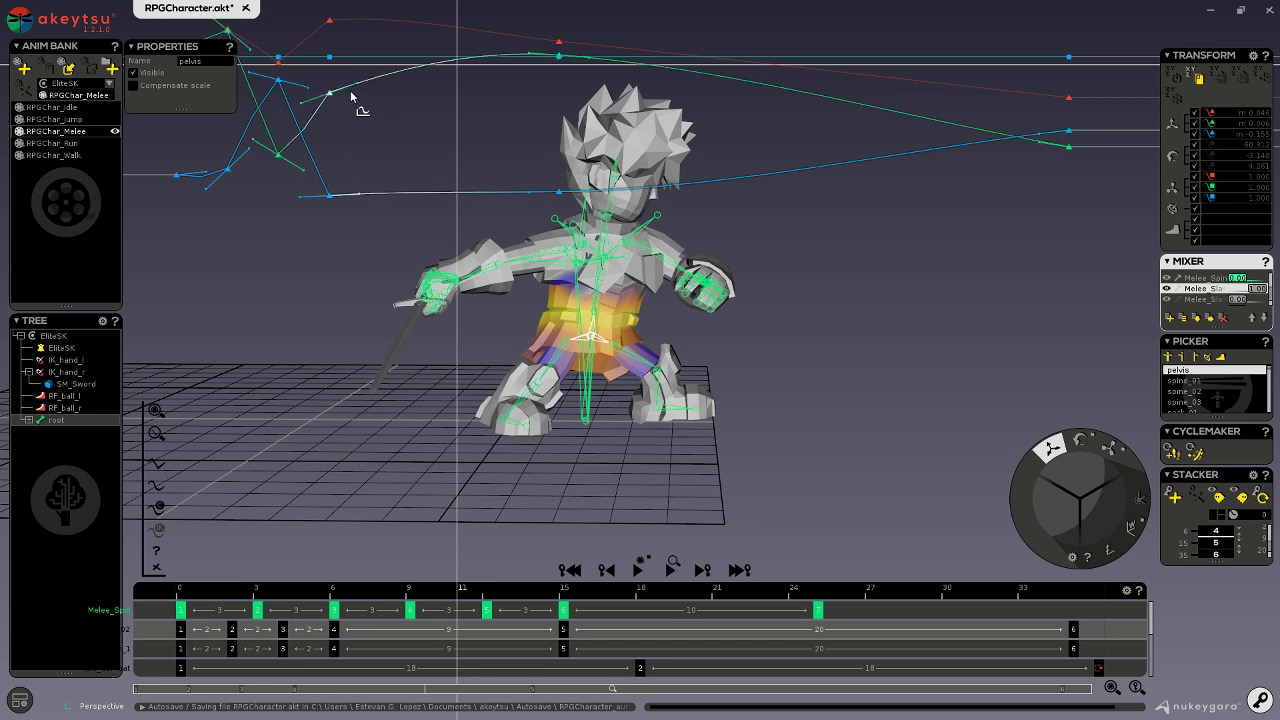
mouse_move(357, 88)
left_mouse_down()
mouse_move(360, 106)
mouse_move(355, 89)
left_mouse_up()
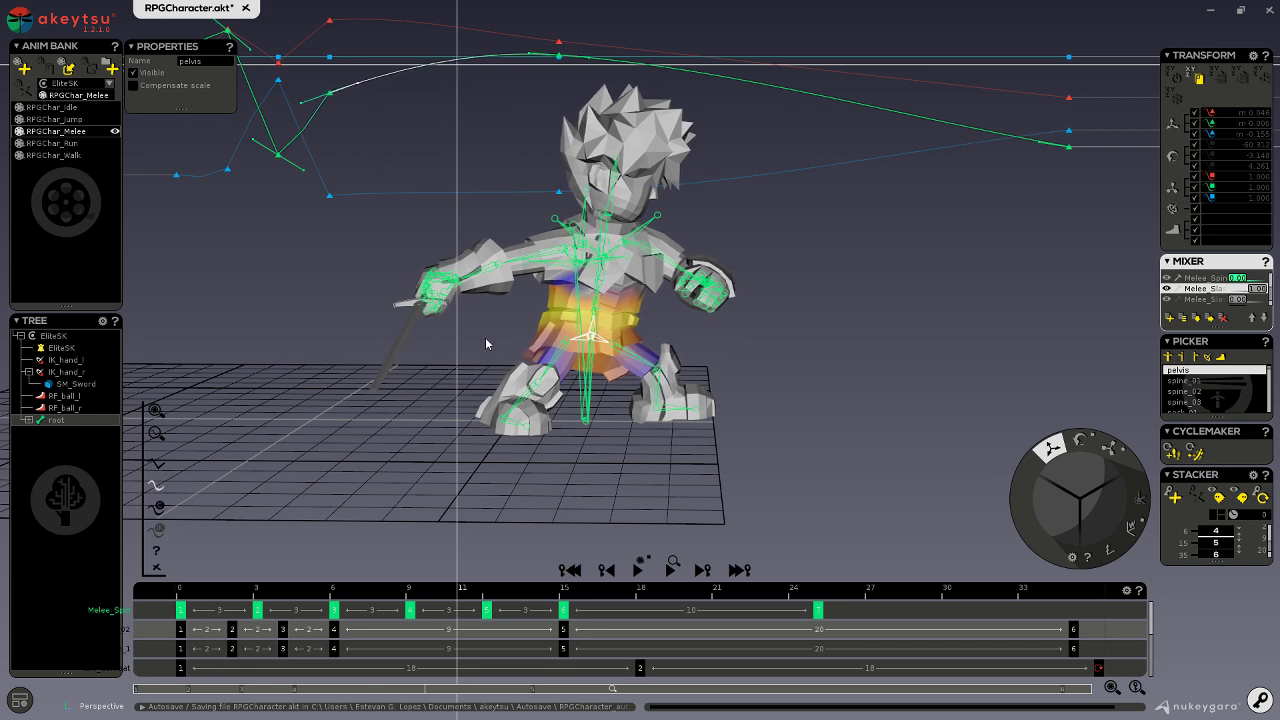
key("ctrl+z")
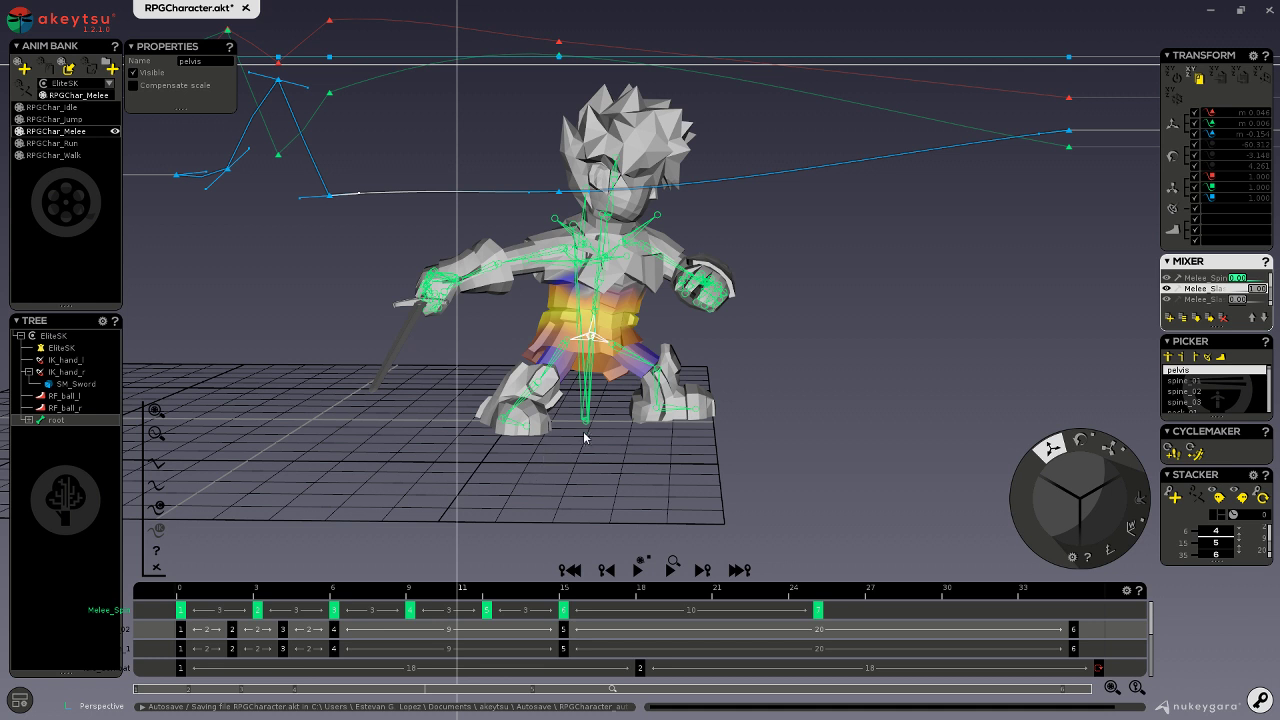
- Select the root and flatten its Y translation curve's tangents between frames 6 and 15, then check the motion around frame 10
left_click(587, 427)
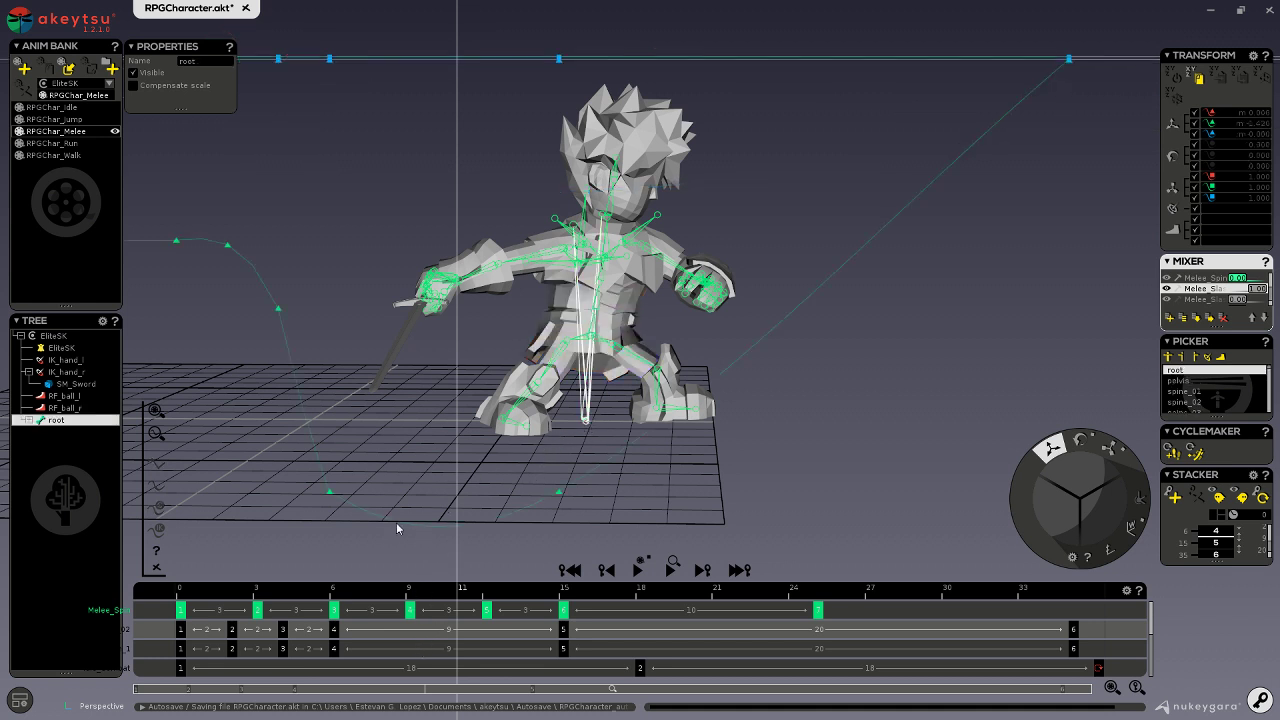
left_click(330, 495)
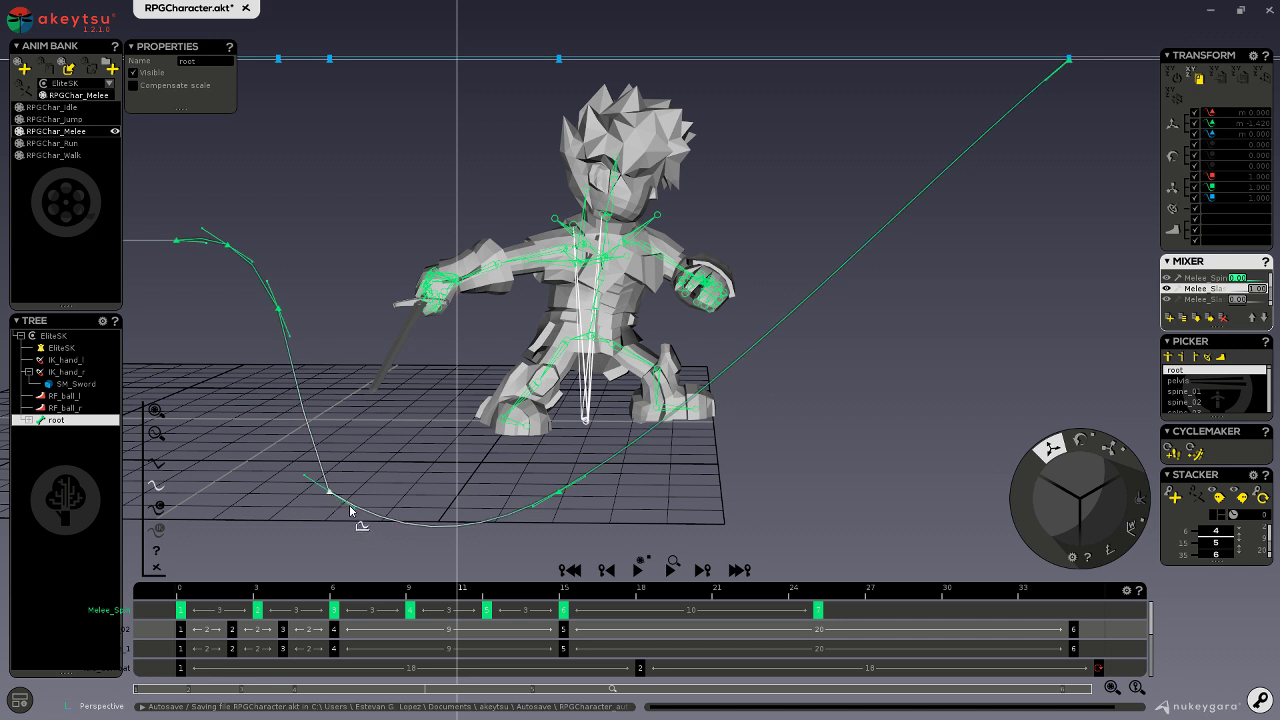
left_click_drag(350, 510, 369, 509)
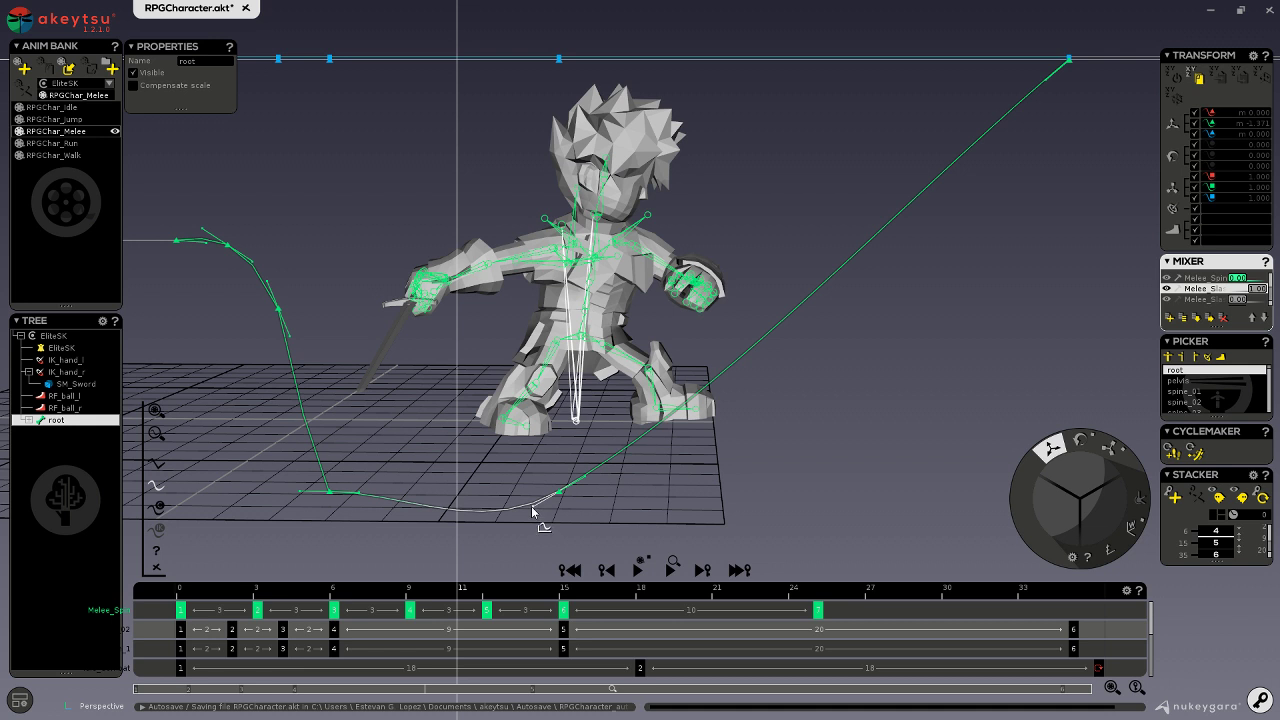
left_click_drag(532, 511, 528, 498)
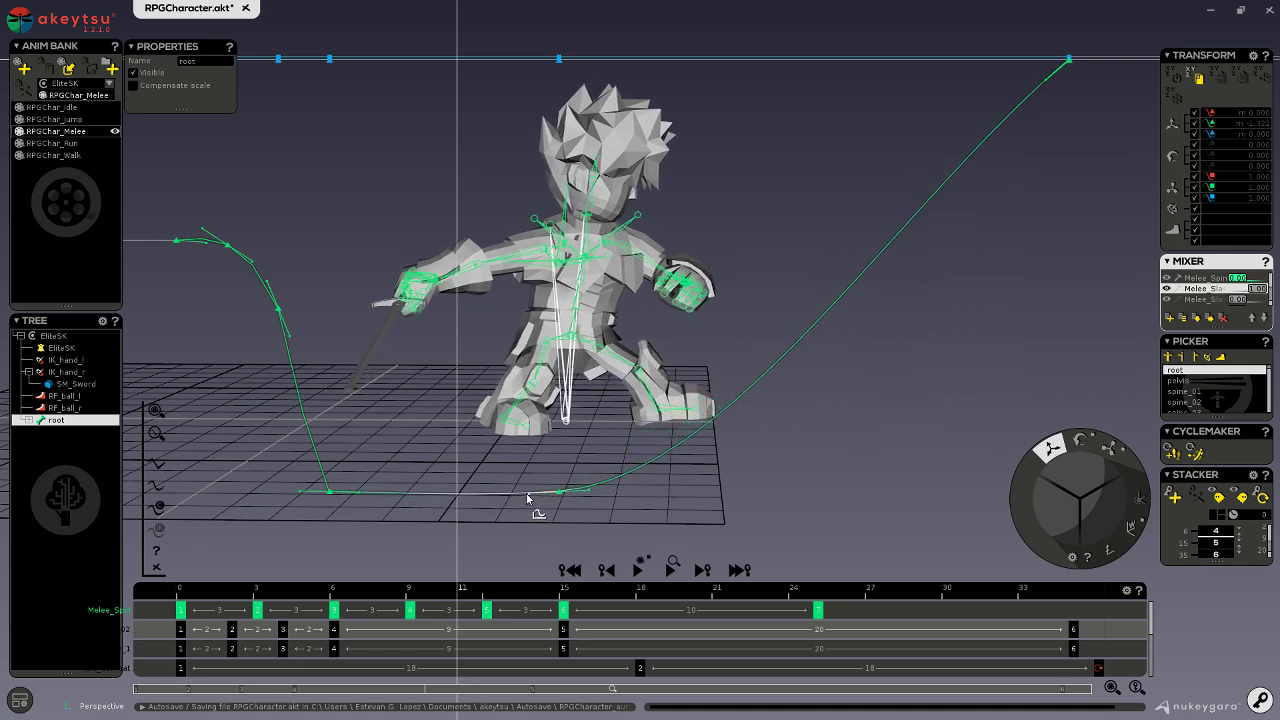
left_click_drag(424, 593, 424, 621)
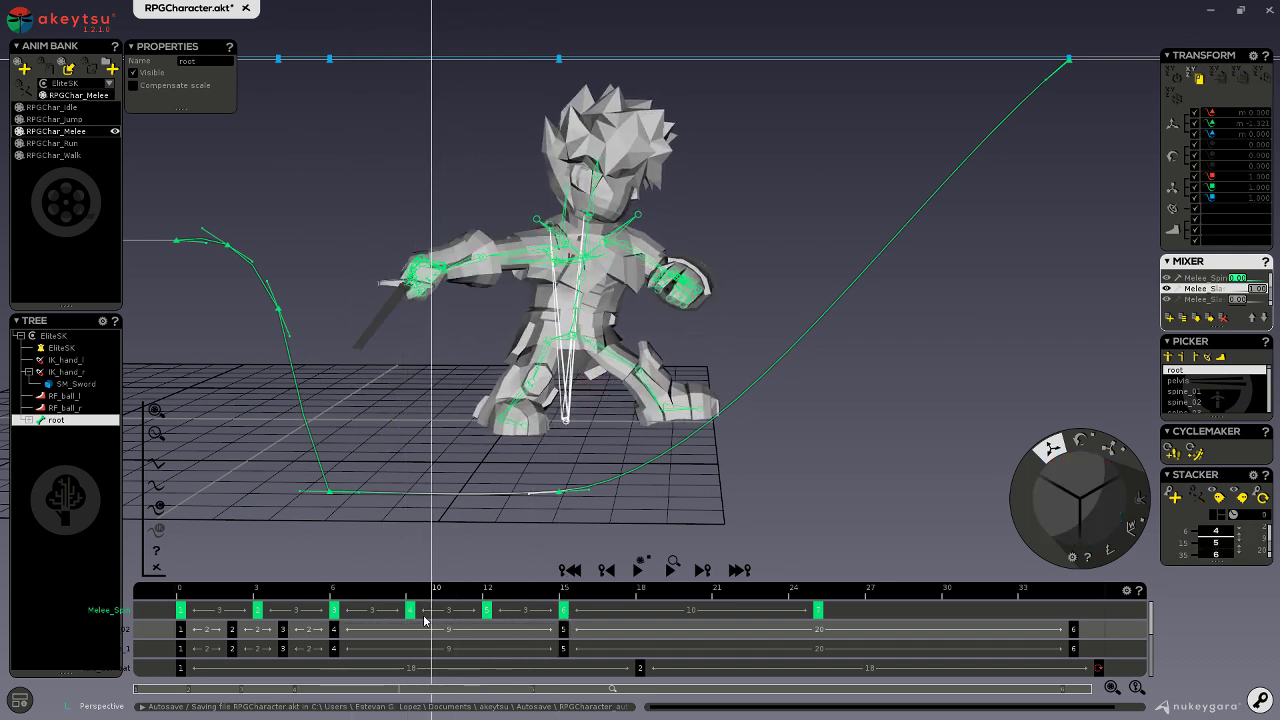
- Flatten the right foot controller's Y translation curve between the frame 6 and 15 keys and scrub to frame 15
left_click(335, 630)
left_click(541, 440)
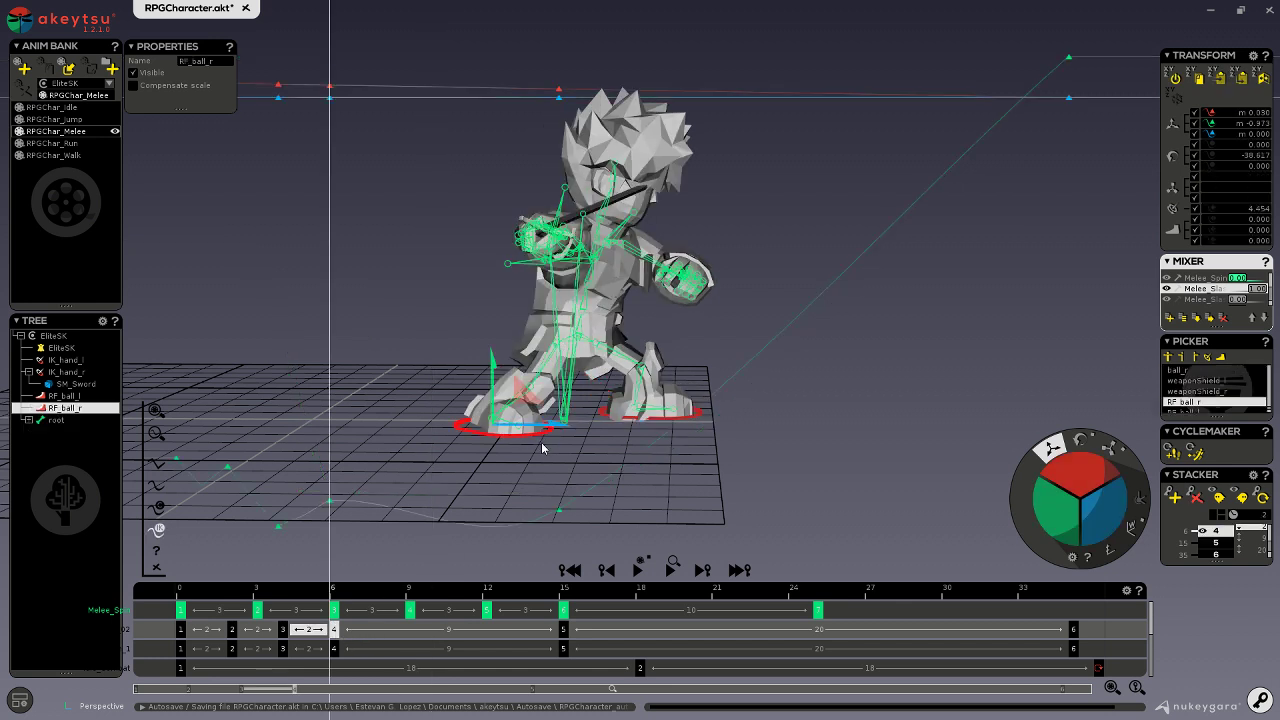
left_click_drag(405, 598, 483, 604)
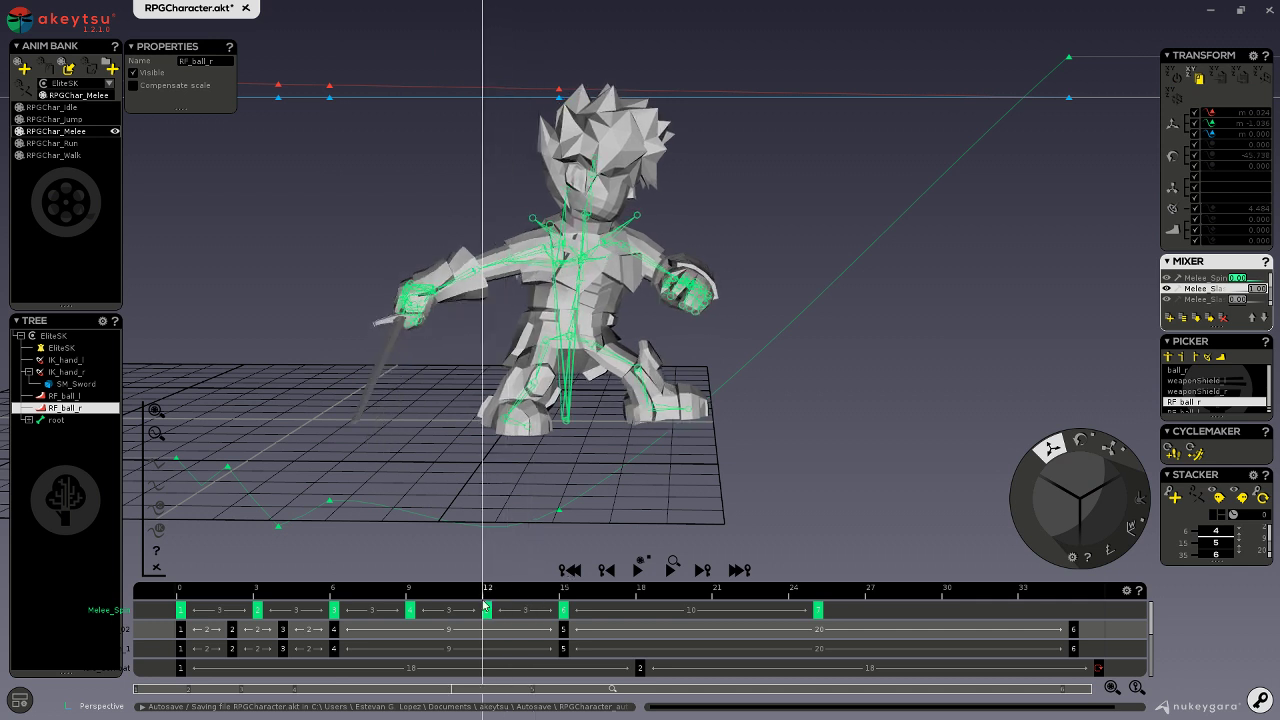
left_click(561, 514)
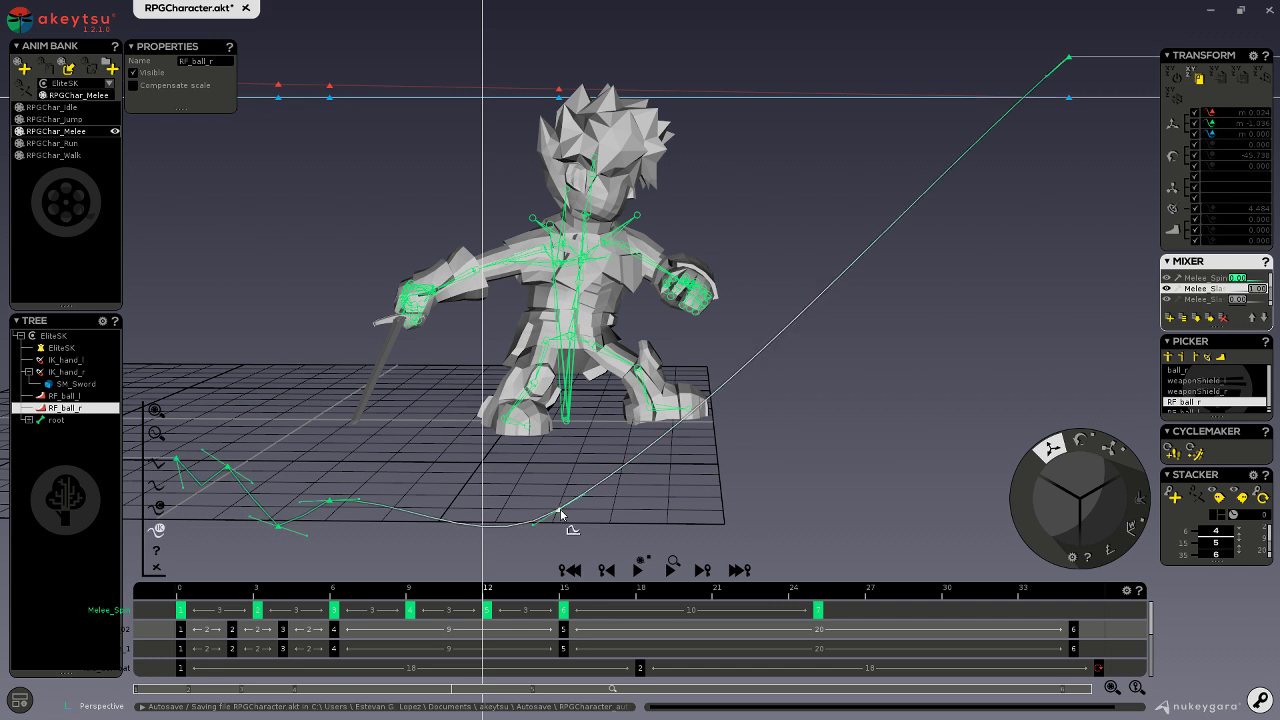
left_click_drag(551, 534, 542, 516)
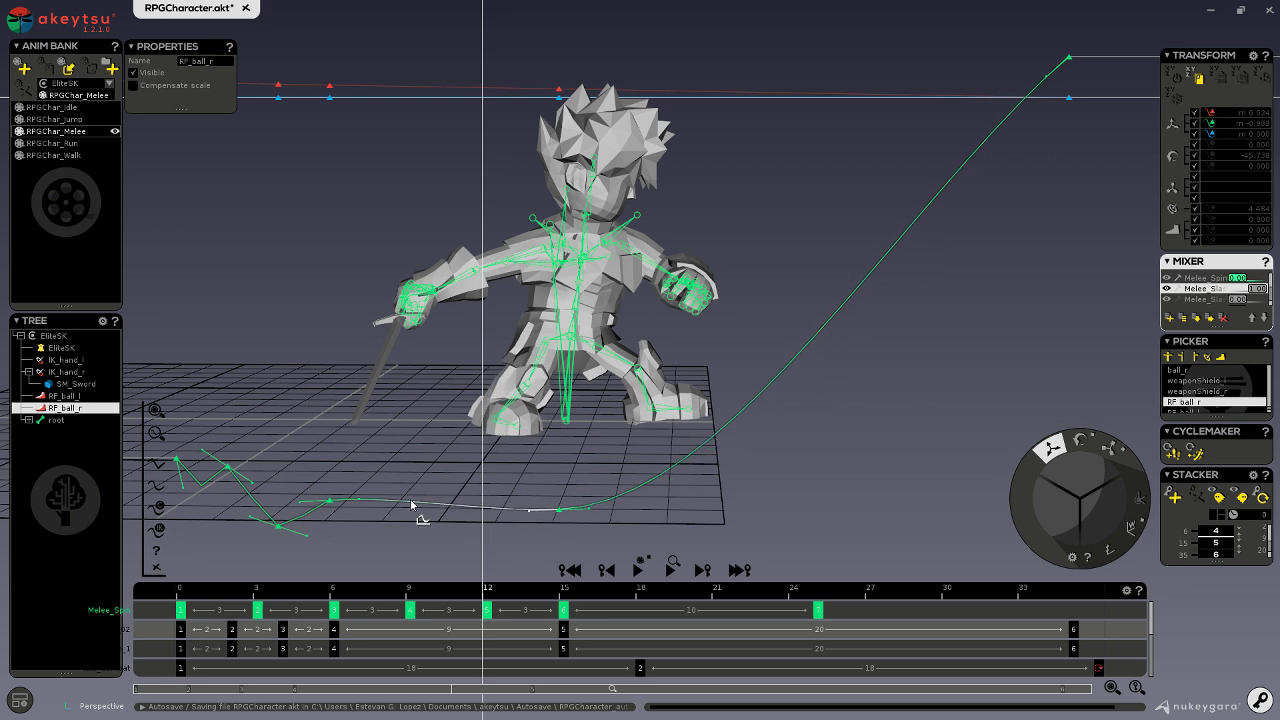
left_click(358, 500)
left_click_drag(359, 509, 361, 508)
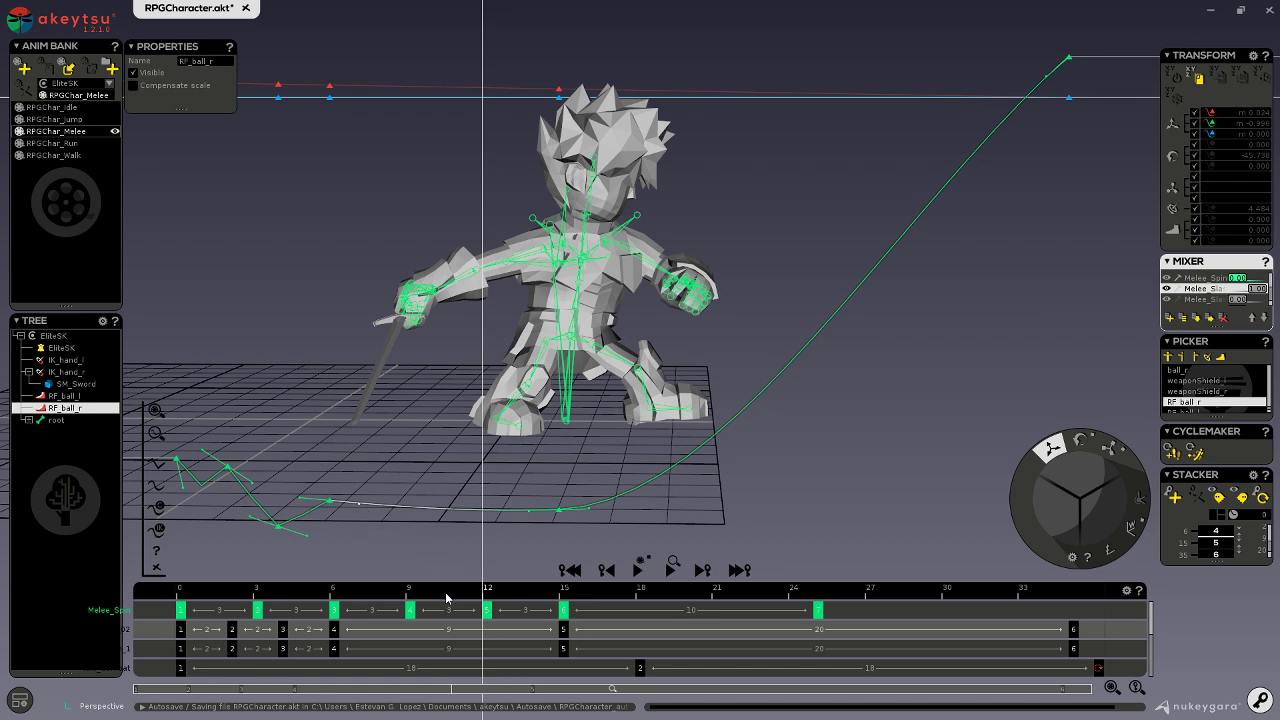
left_click_drag(452, 595, 556, 598)
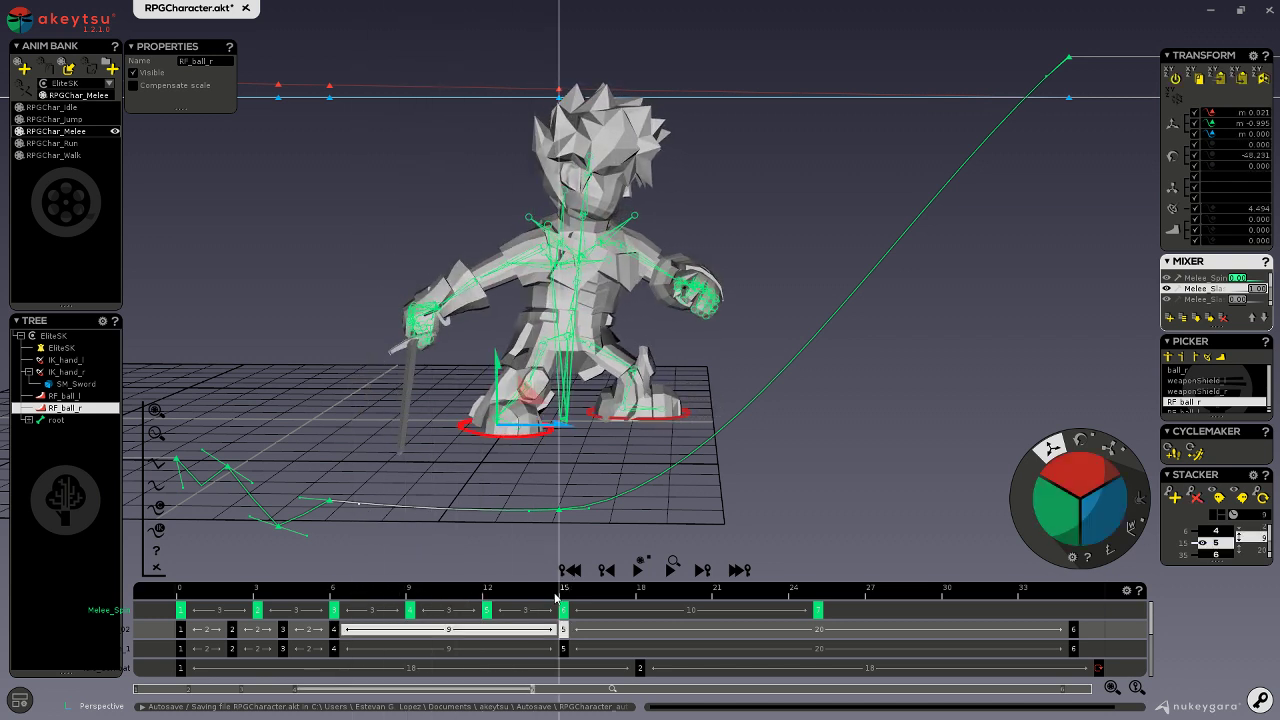
- Lower the left foot controller's Y translation key at frame 15 to about -1.637 and flatten the curve's tangents between frames 6 and 15
left_click(683, 423)
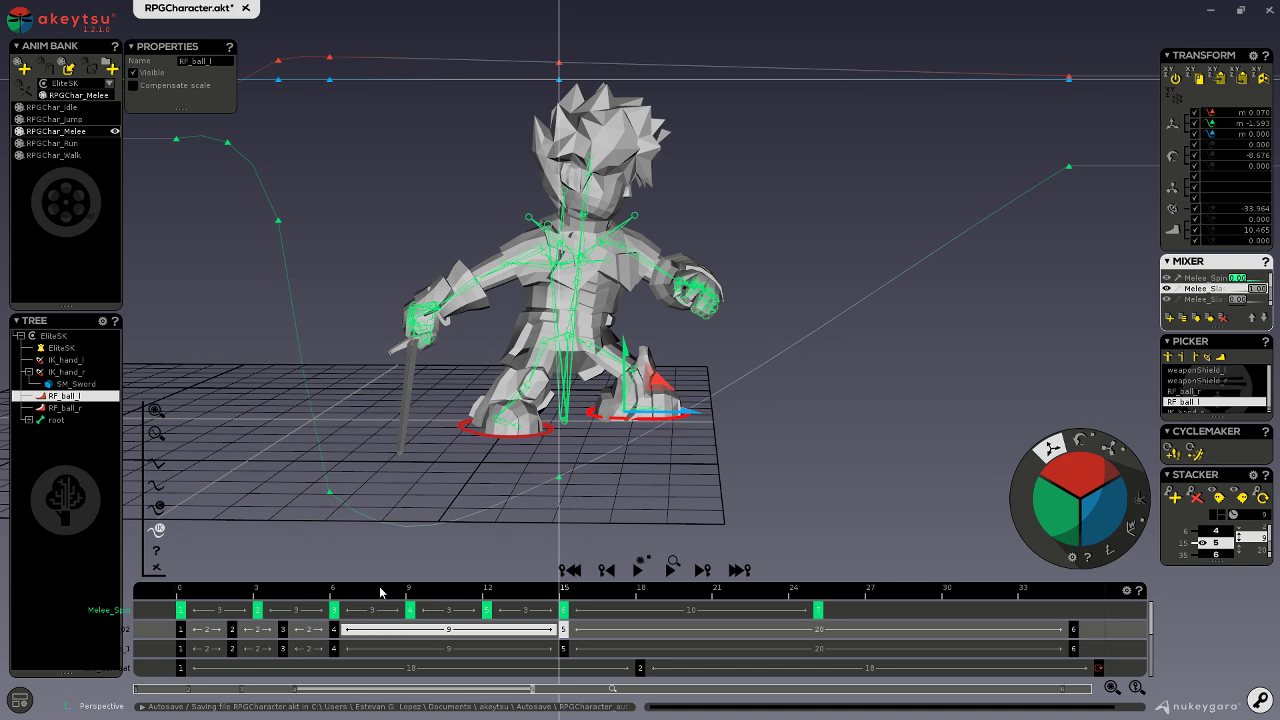
left_click_drag(380, 592, 460, 608)
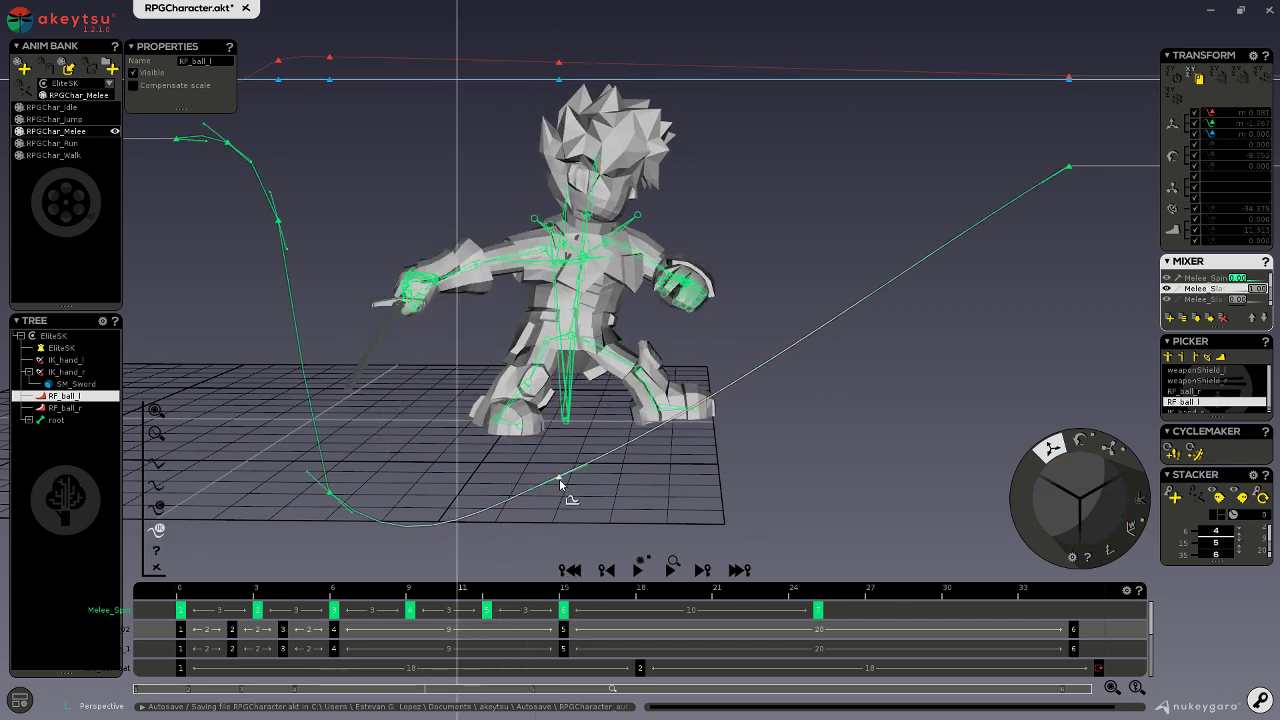
left_click_drag(560, 486, 561, 492)
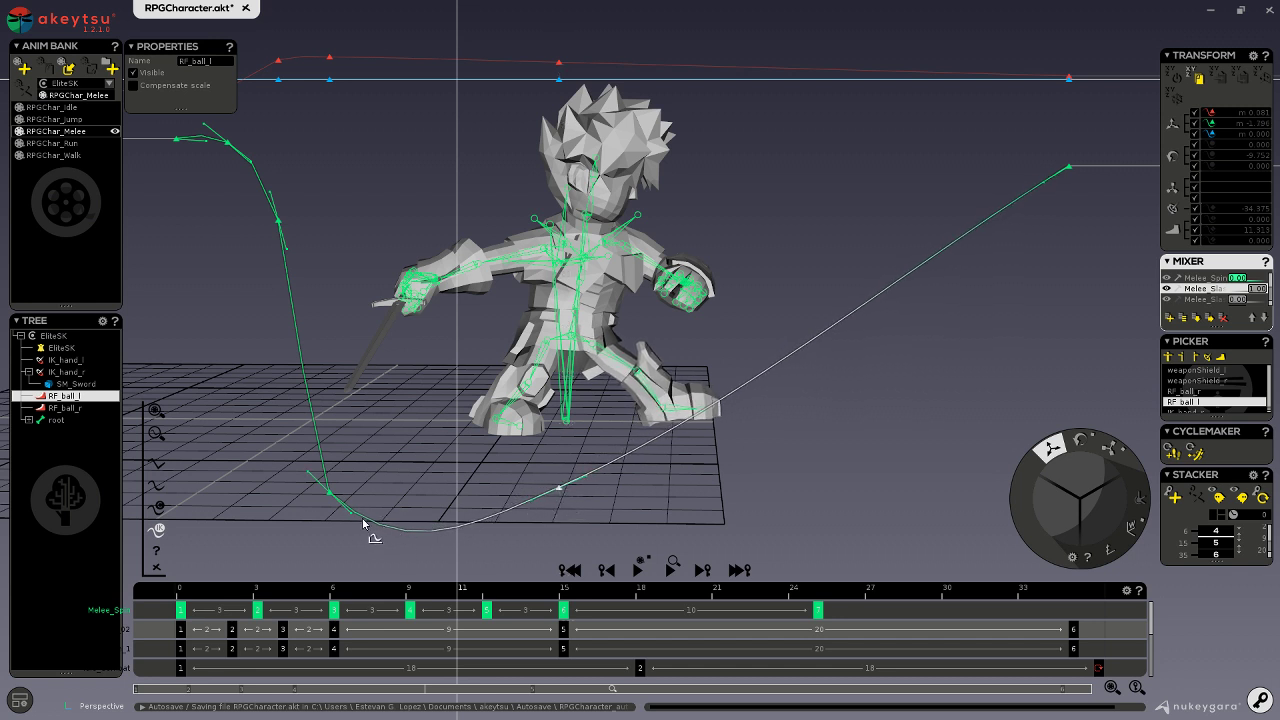
left_click_drag(349, 517, 374, 500)
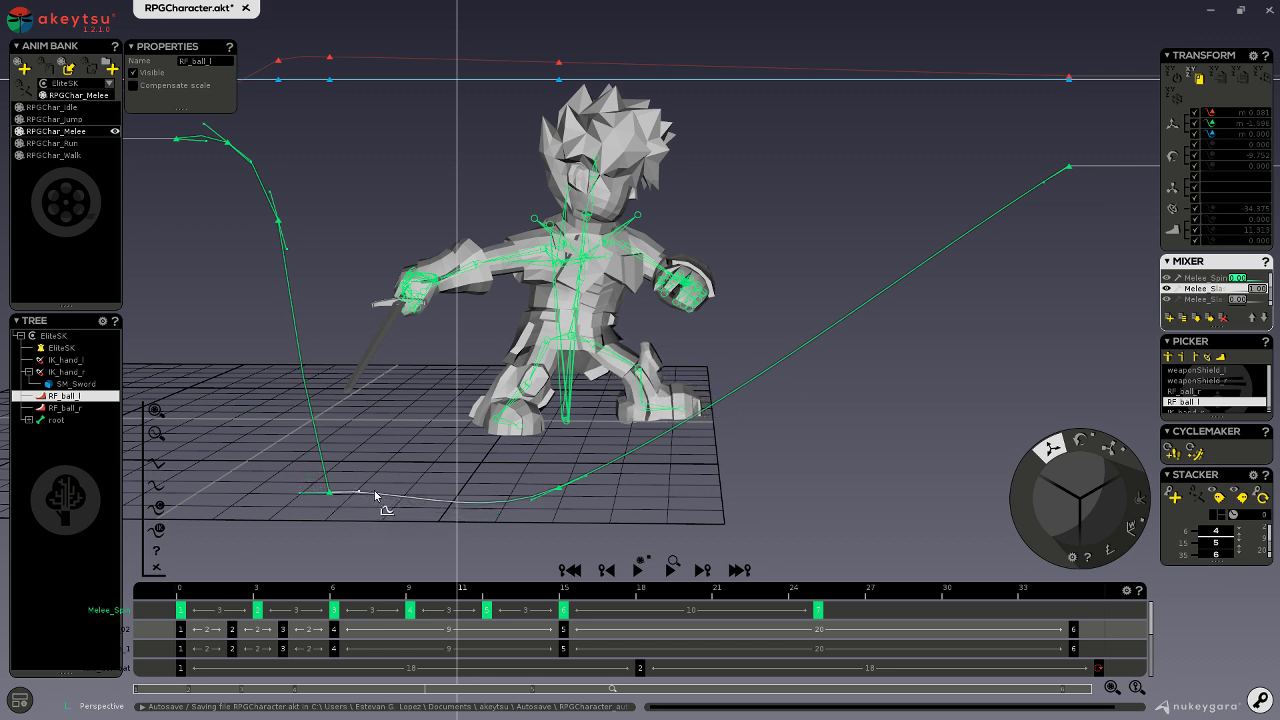
left_click_drag(531, 508, 534, 494)
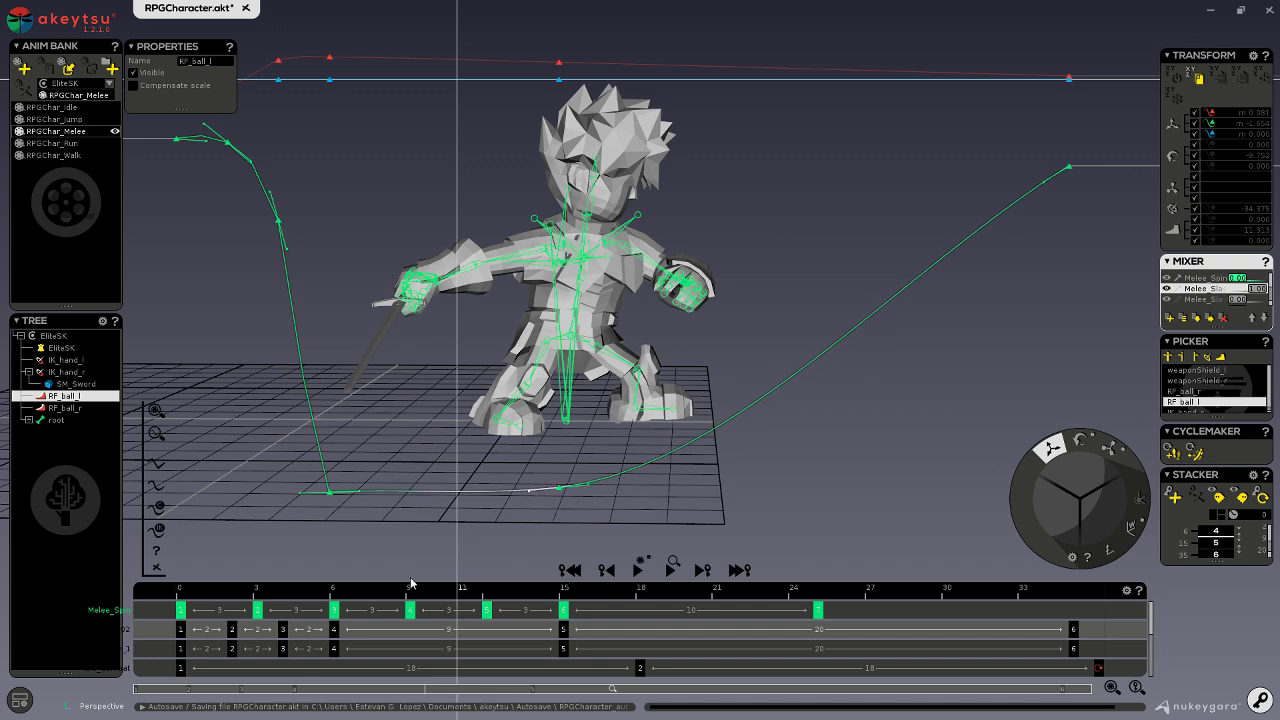
- Scrub the melee animation back and forth between frames 0 and 35, and play it from frame 0 to review the motion
left_click_drag(412, 592, 806, 599)
left_click_drag(496, 598, 229, 592)
left_click_drag(306, 582, 1088, 597)
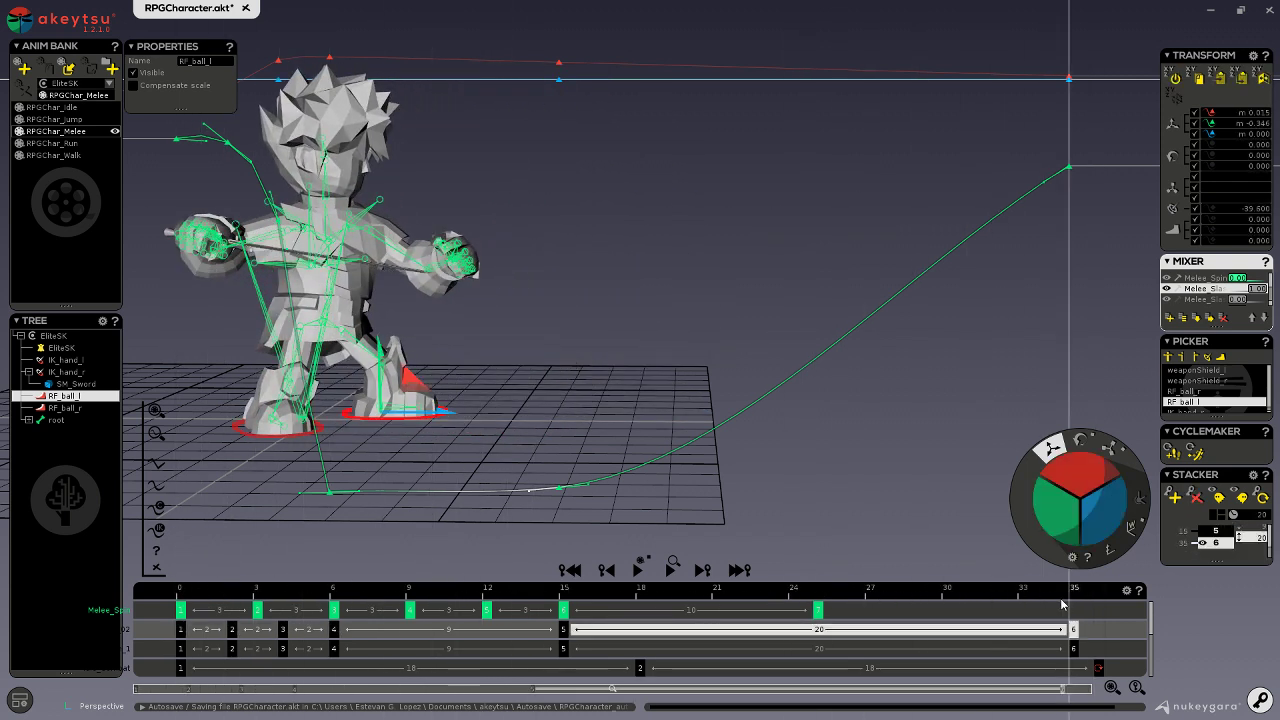
left_click_drag(450, 596, 305, 610)
left_click_drag(400, 611, 157, 611)
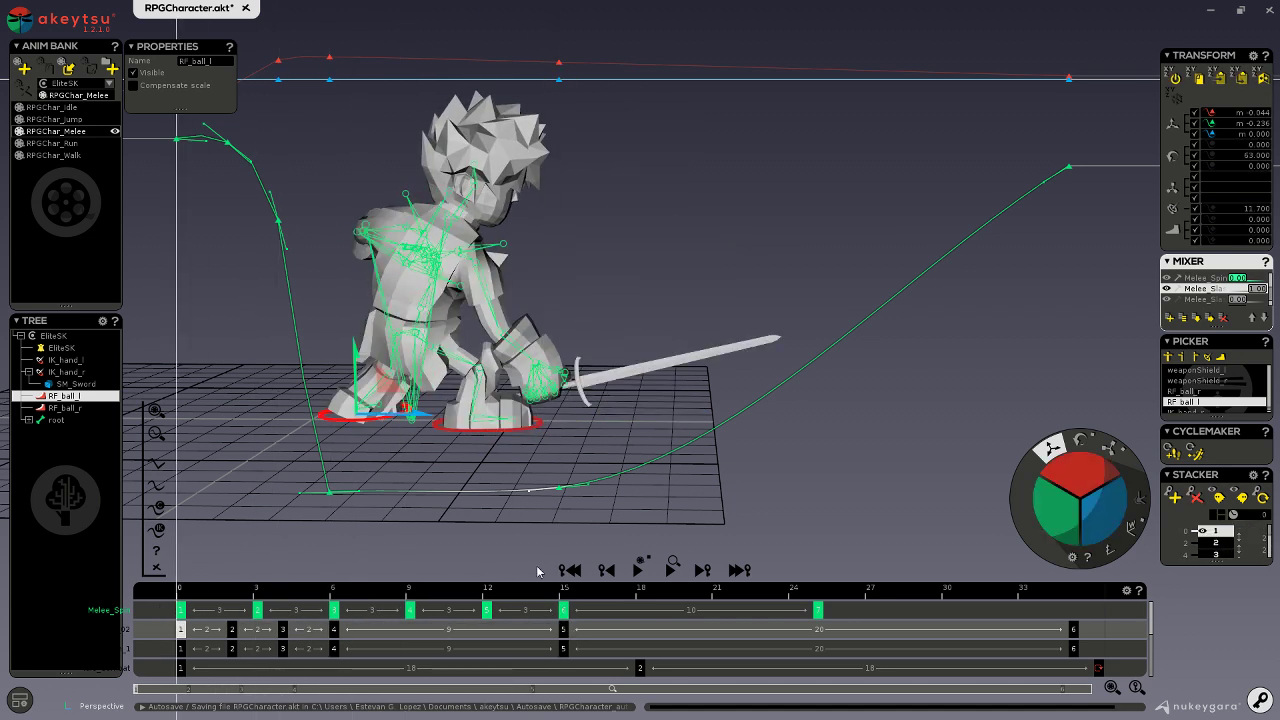
left_click(638, 569)
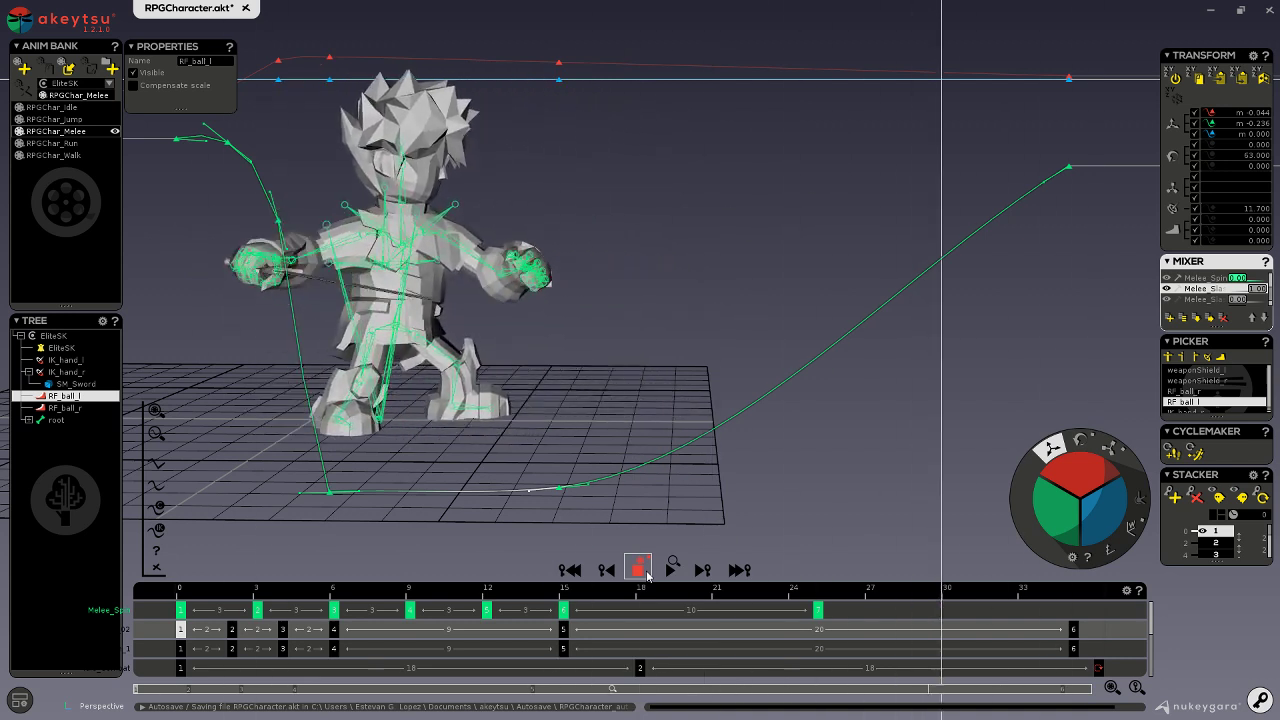
left_click(646, 574)
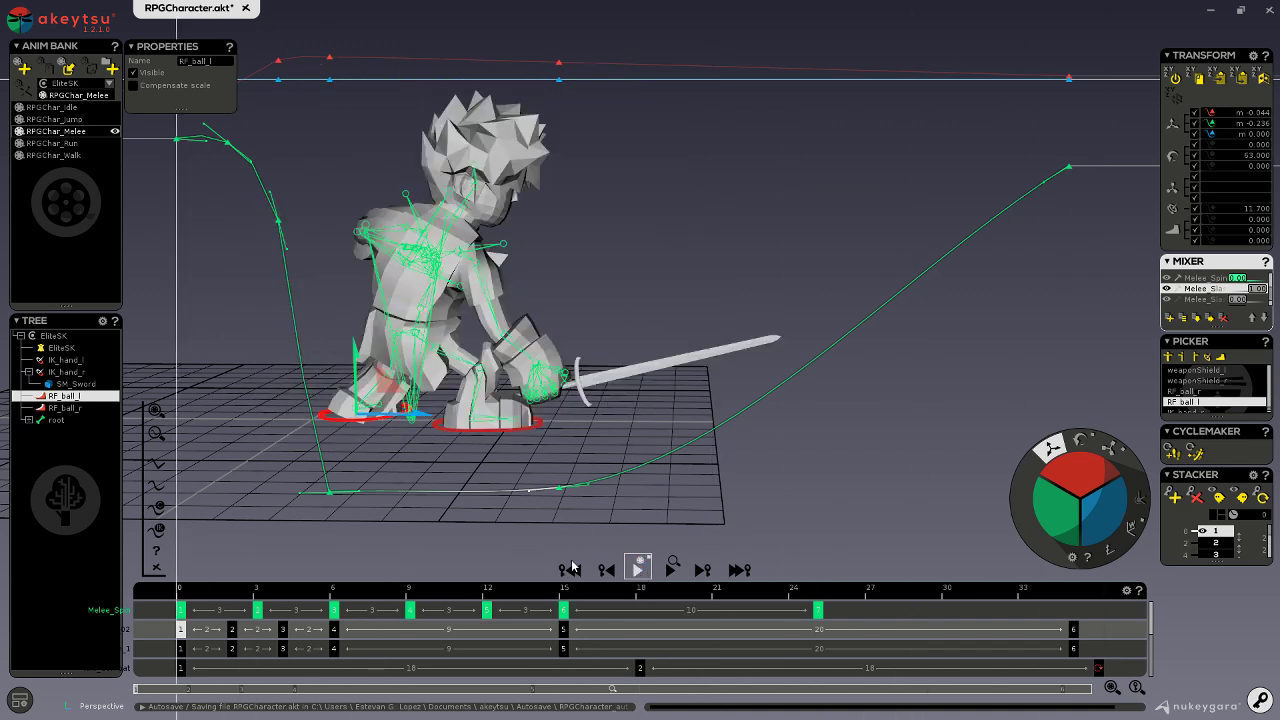
- Copy the root's transform from the frame 15 key onto the frame 35 key
left_click(412, 428)
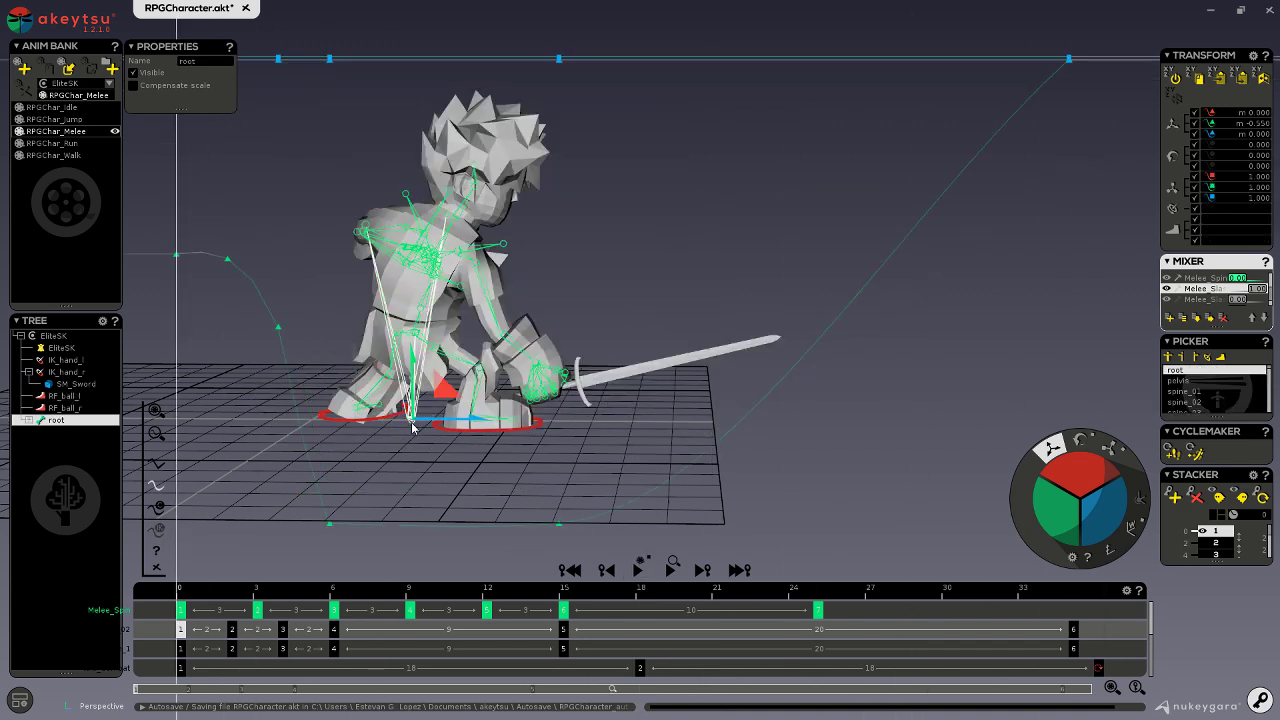
left_click(564, 634)
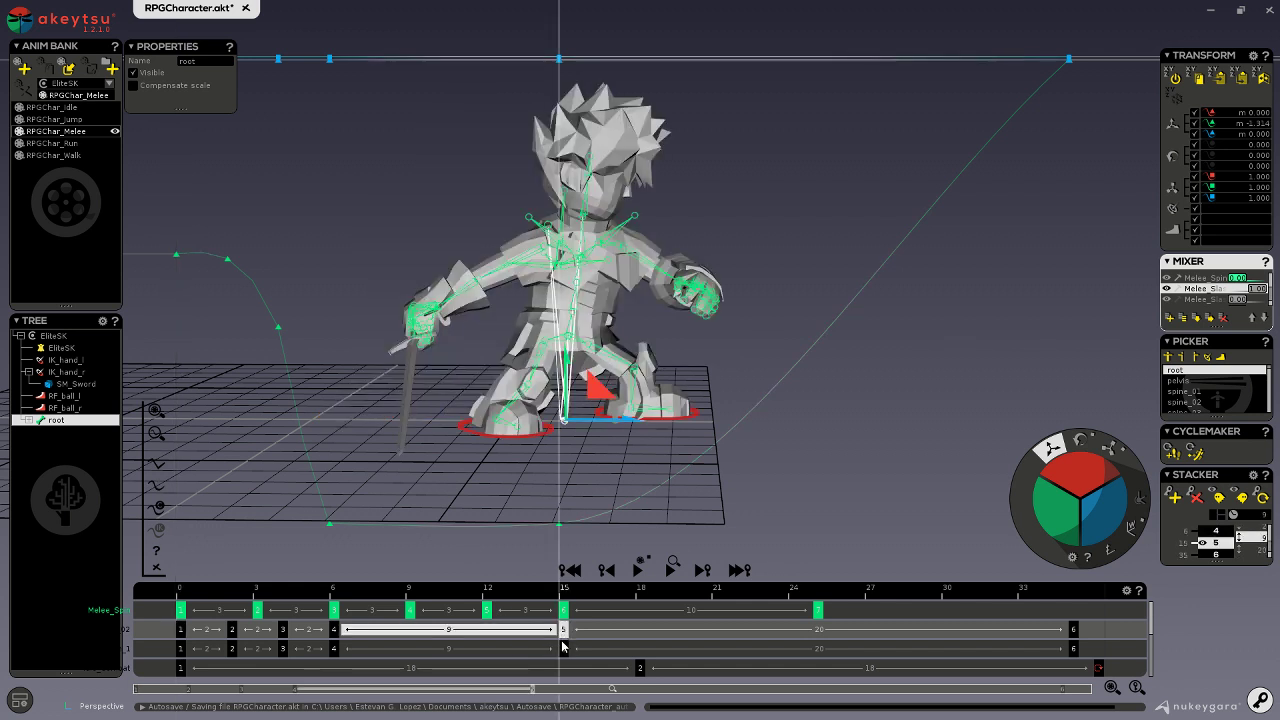
left_click(1075, 629)
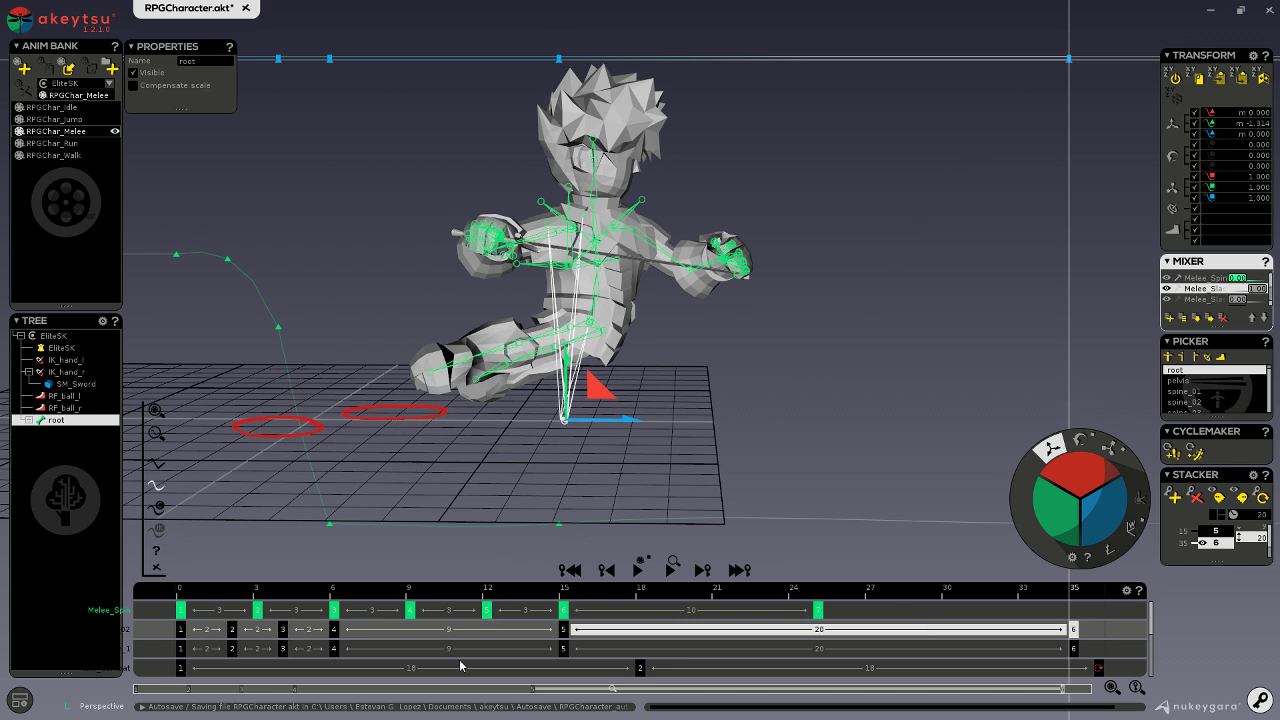
- Copy both foot controllers' transforms from the frame 15 key onto the frame 35 key
left_click(564, 630)
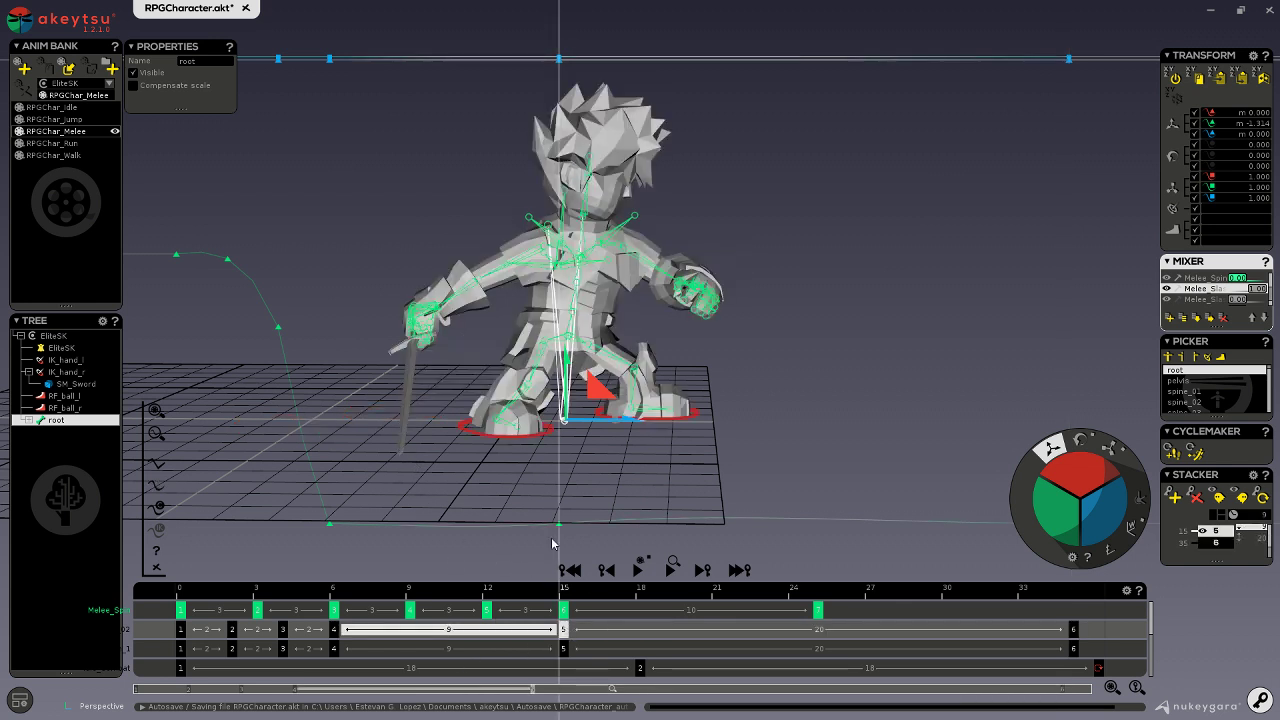
left_click(544, 438)
left_click(686, 422)
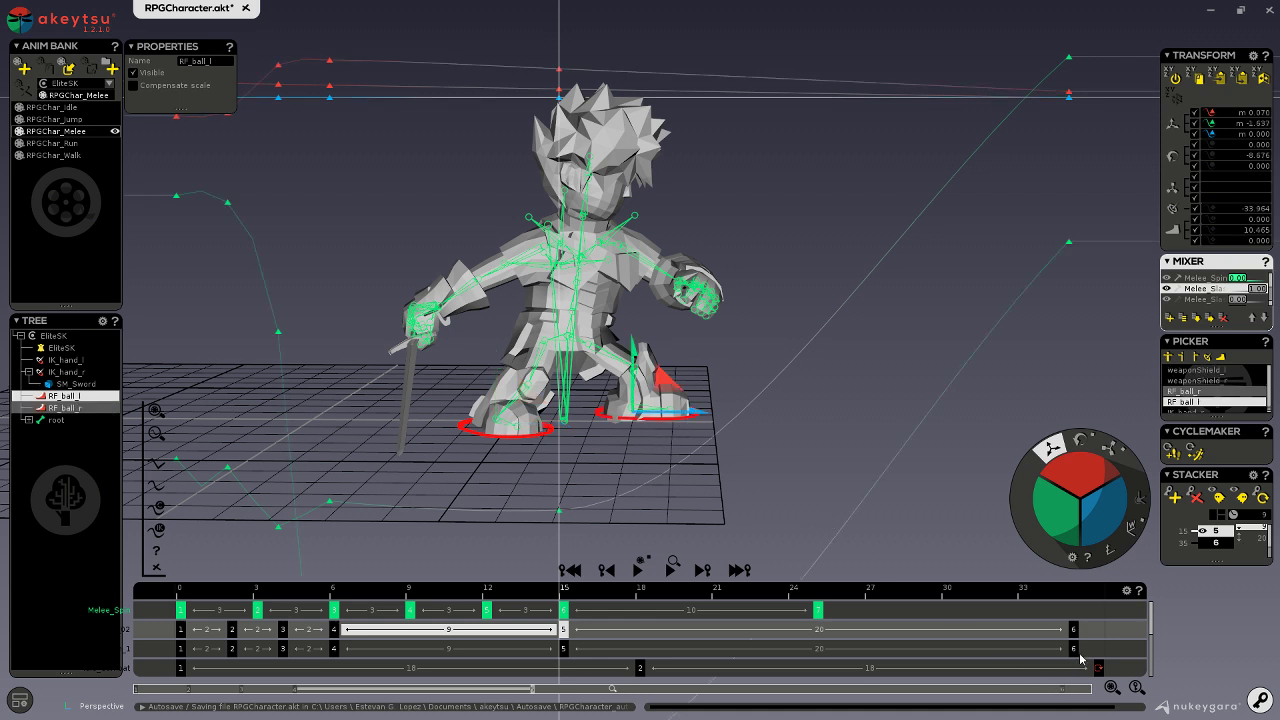
left_click(1073, 630)
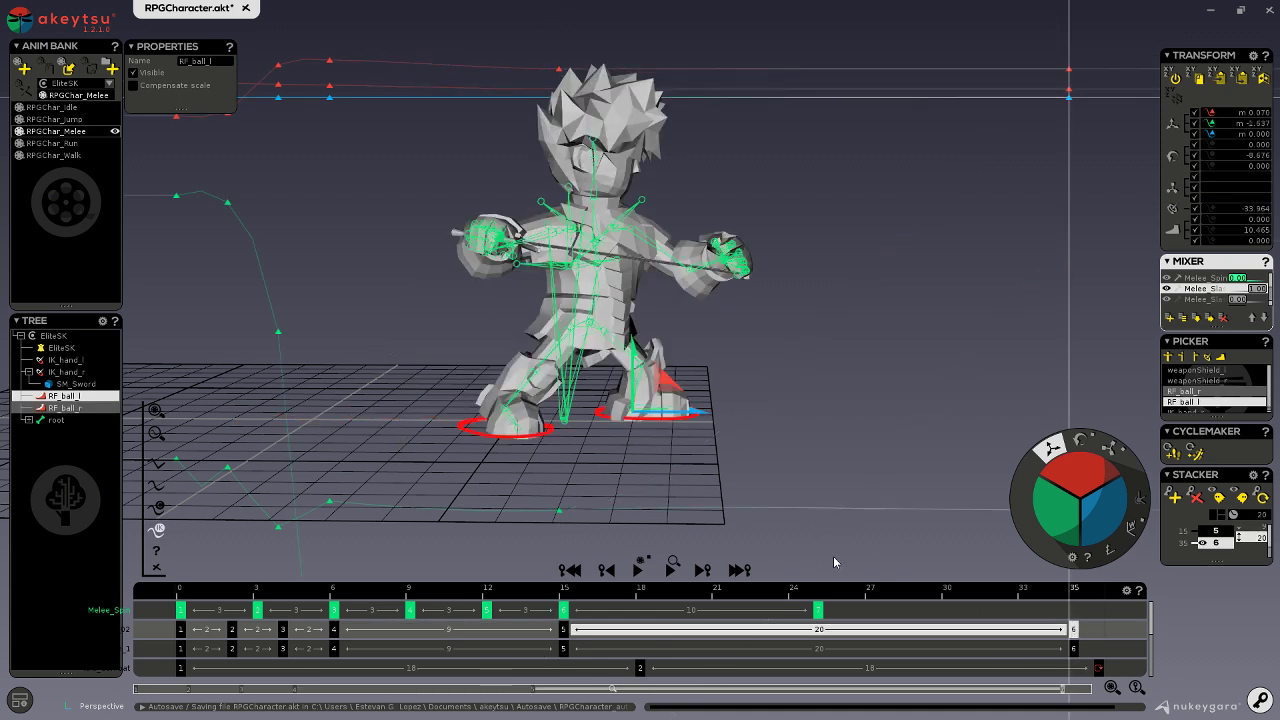
- Move the pelvis back between the feet at frame 35, to a Y translation of about 0.018
left_click_drag(751, 459, 706, 463, "alt")
left_click(592, 320)
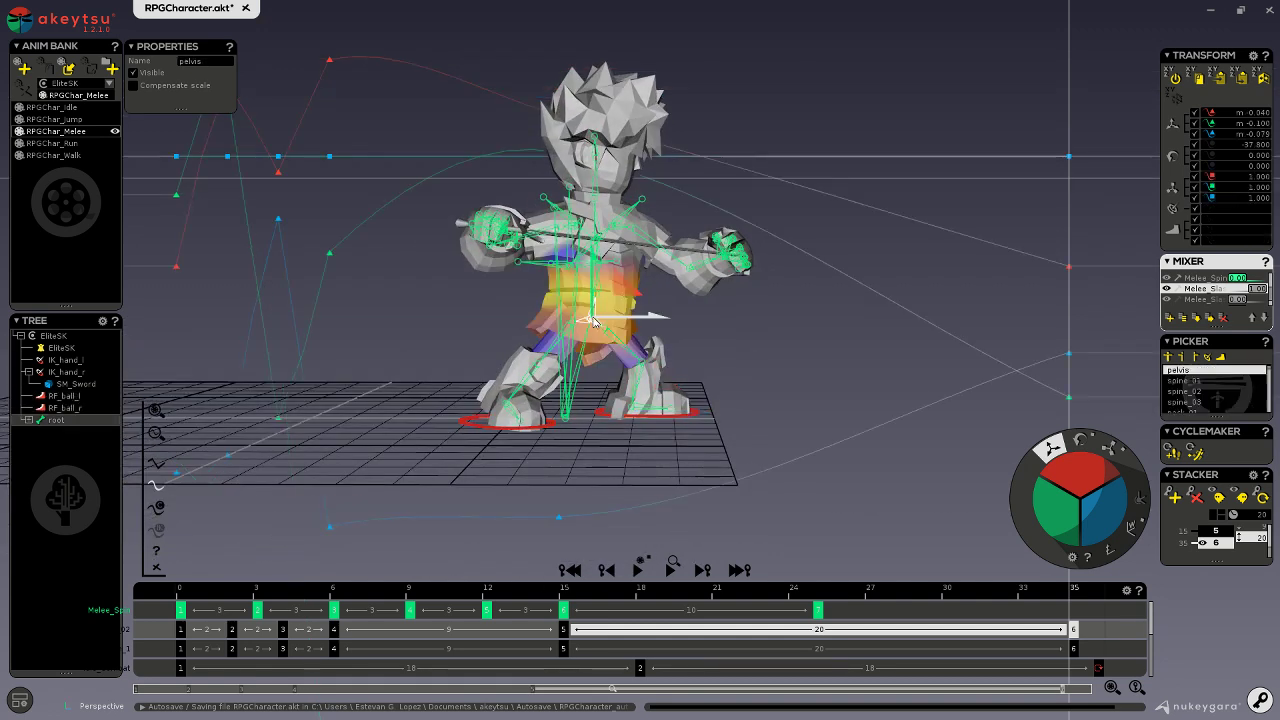
left_click_drag(637, 327, 612, 330)
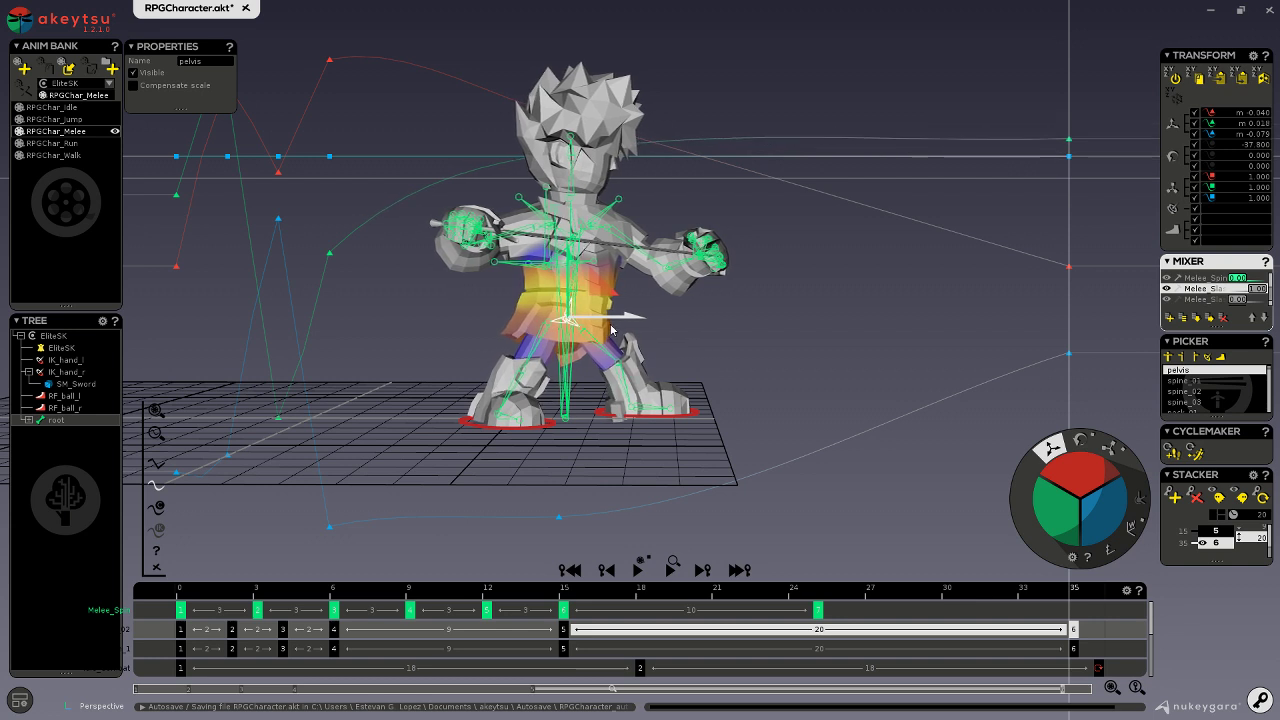
- Play the melee animation from frame 0 and review the slash from several angles before stopping playback
left_click(570, 569)
left_click(639, 569)
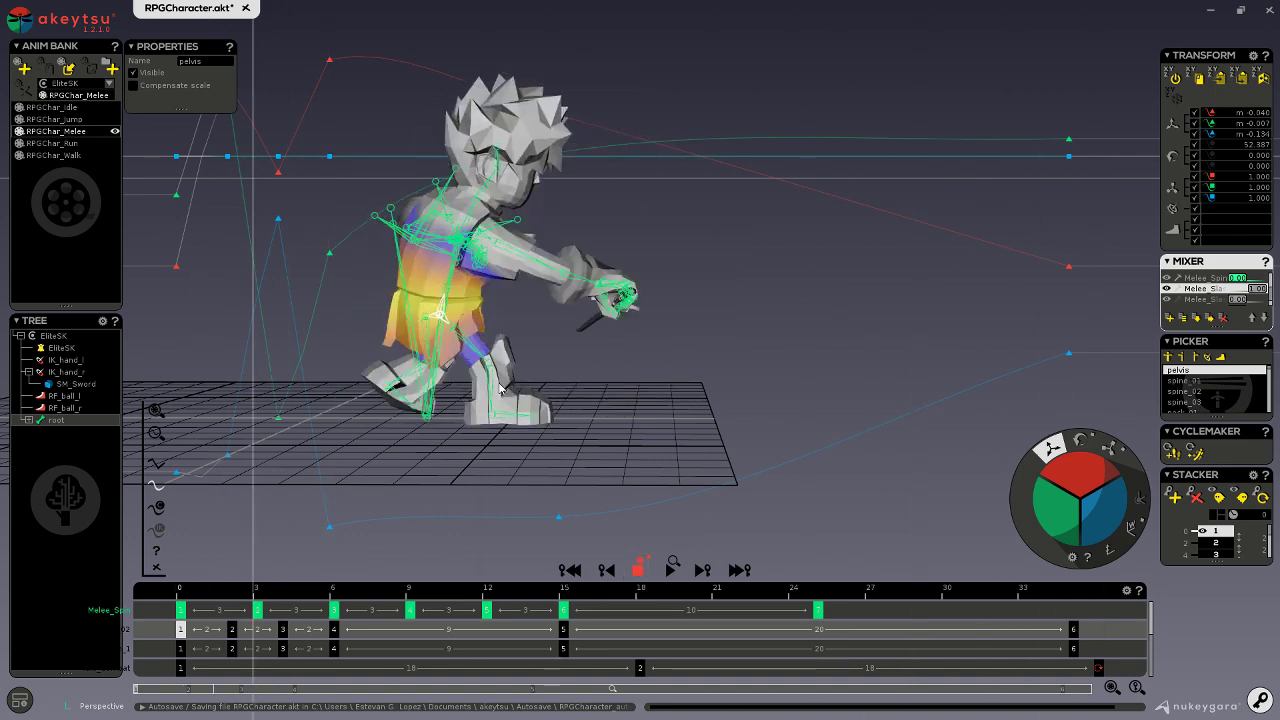
middle_click_drag(600, 490, 471, 437)
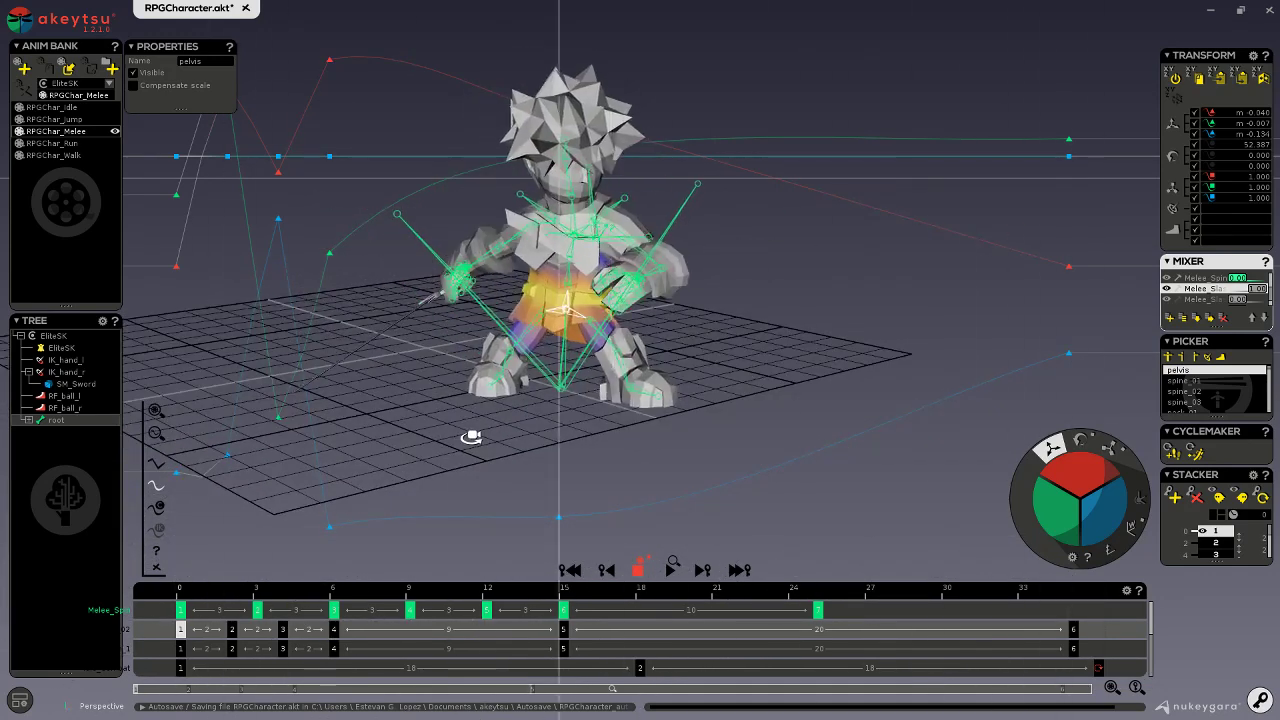
middle_click_drag(471, 437, 580, 434)
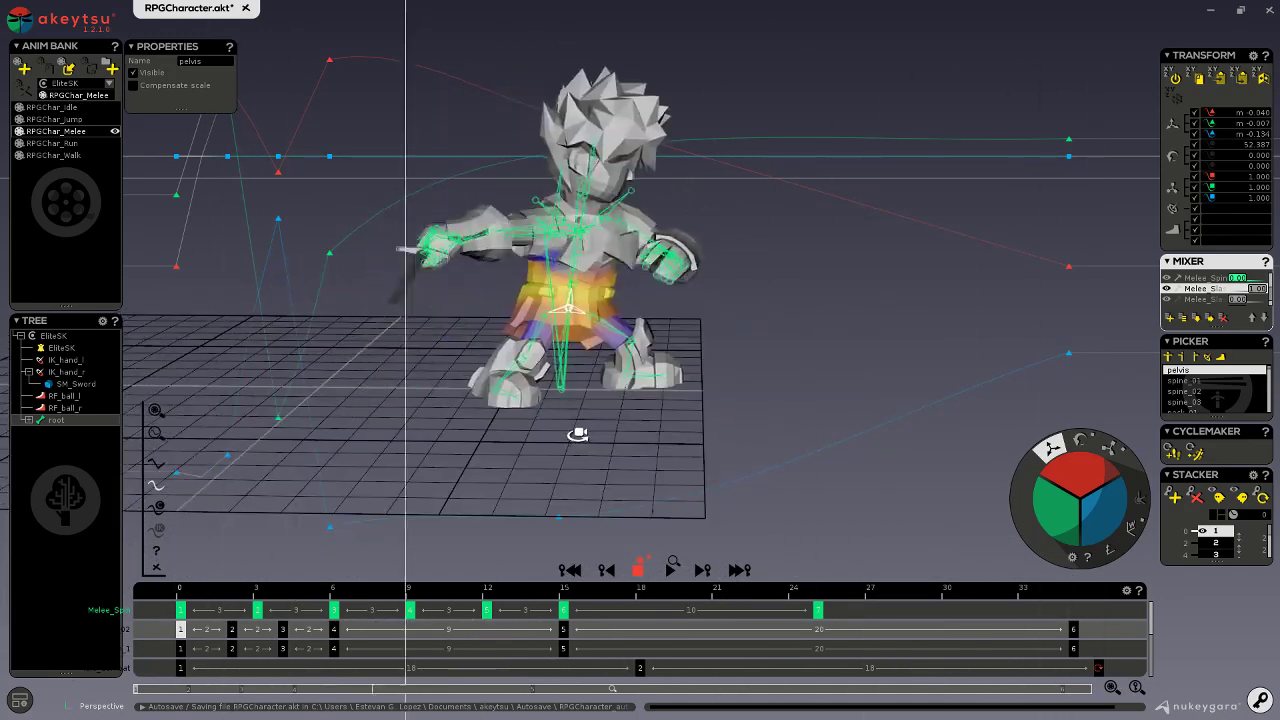
left_click(643, 570)
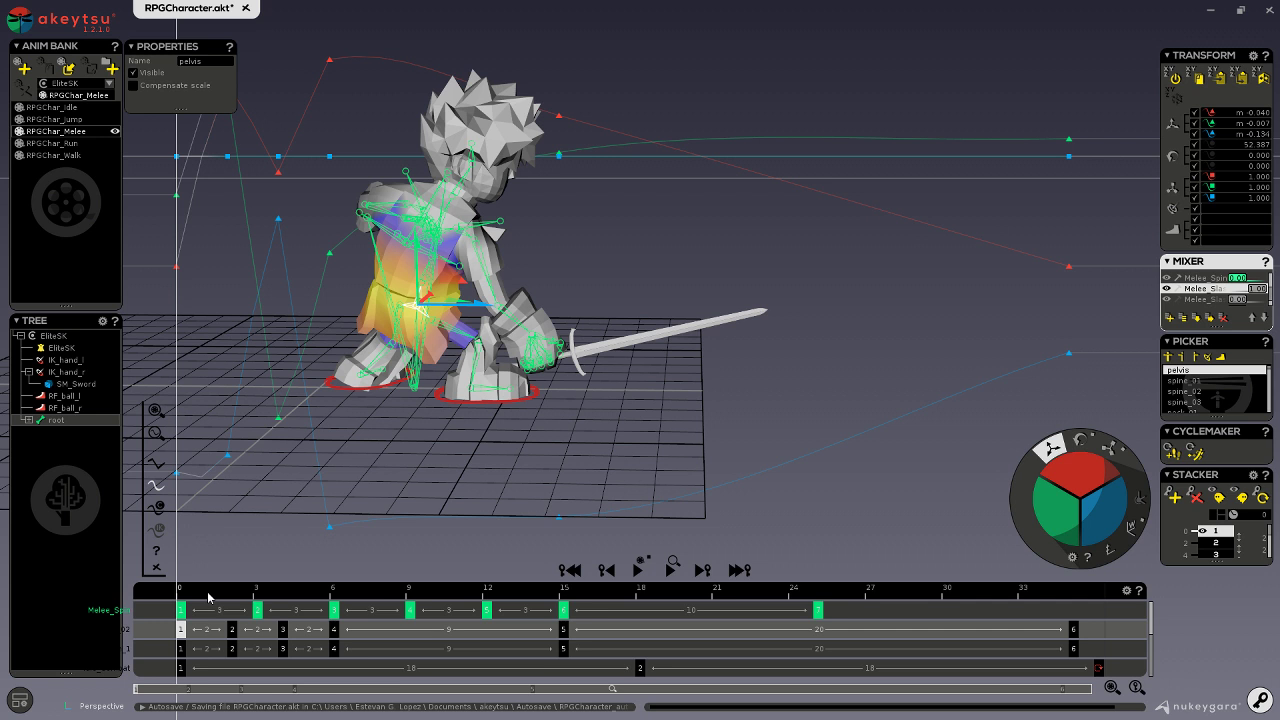
- Hide the animation curves, reframe the character, and scrub forward from frame 0 to frame 1
left_click(156, 566)
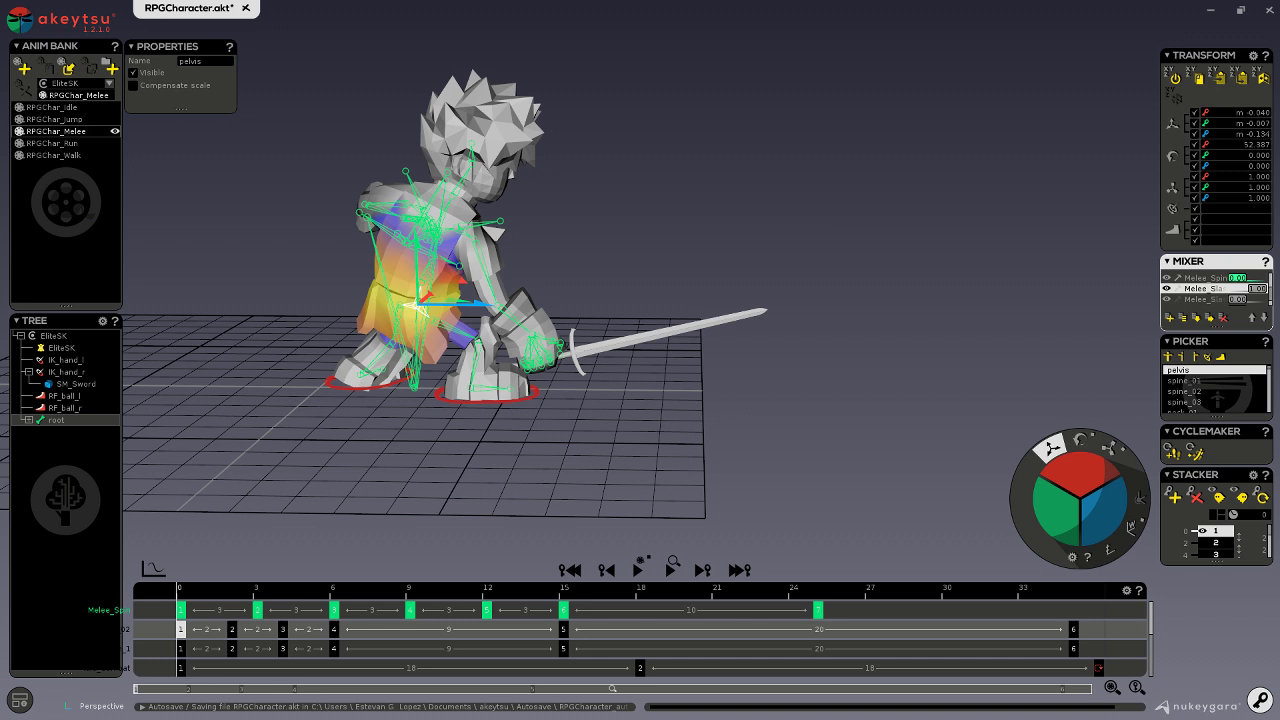
middle_click_drag(649, 448, 710, 439)
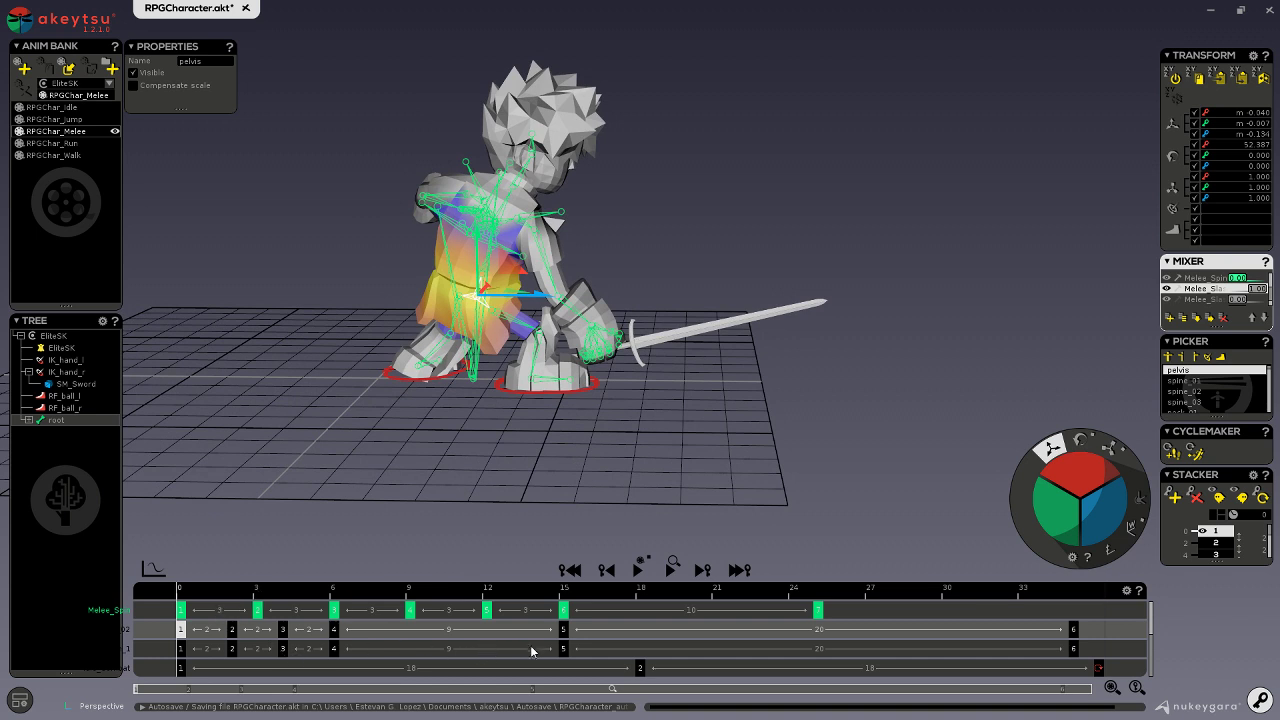
key("space")
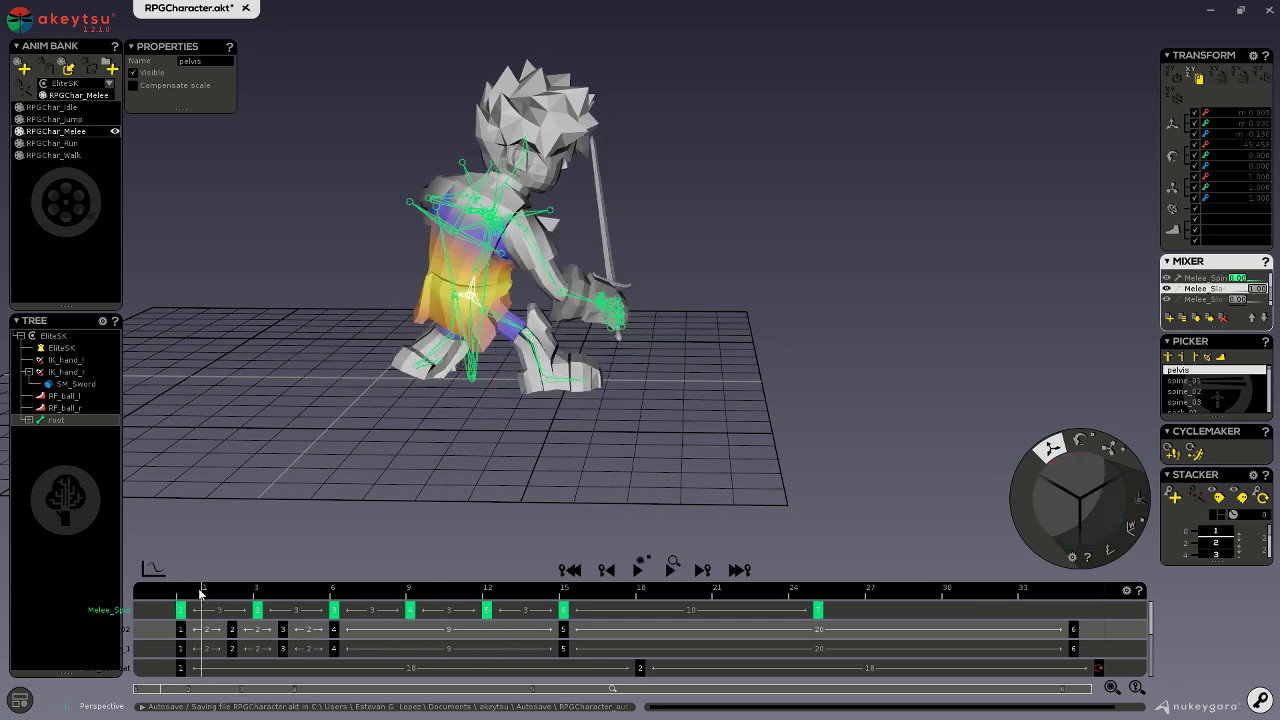
- Hide the skeleton bones in the viewport and view the character from another side at frame 0
key("space")
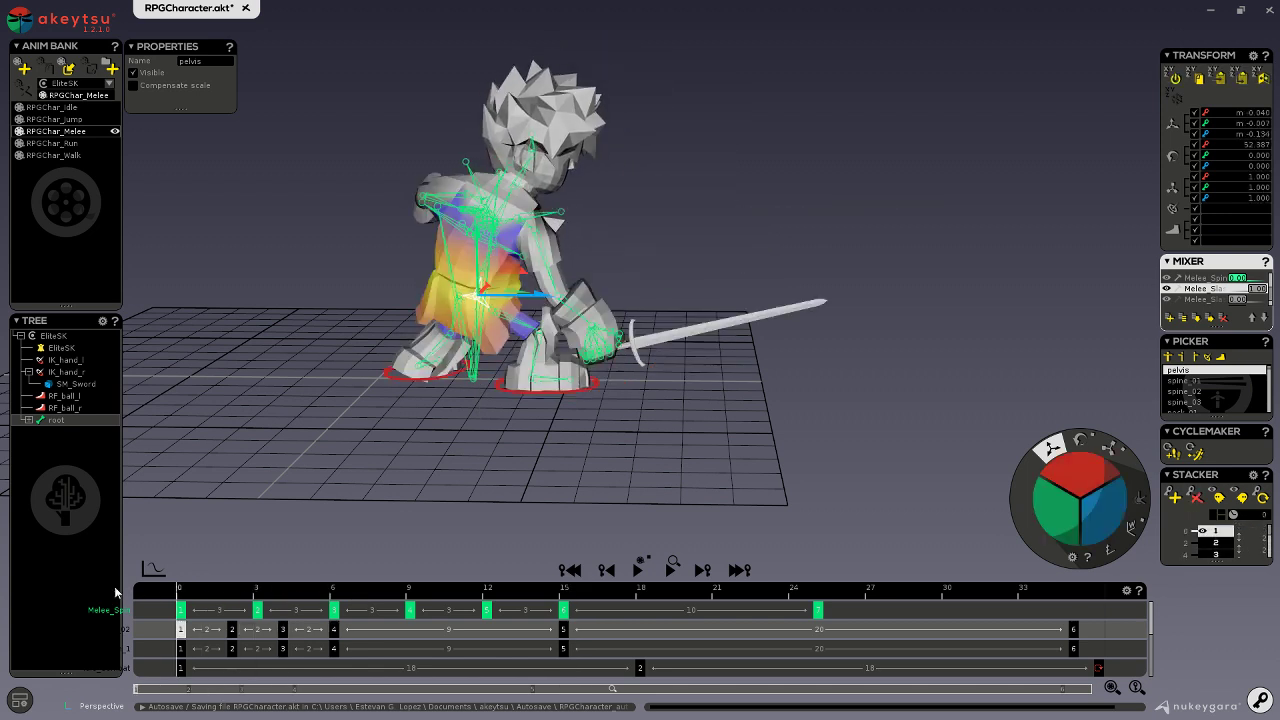
left_click(20, 700)
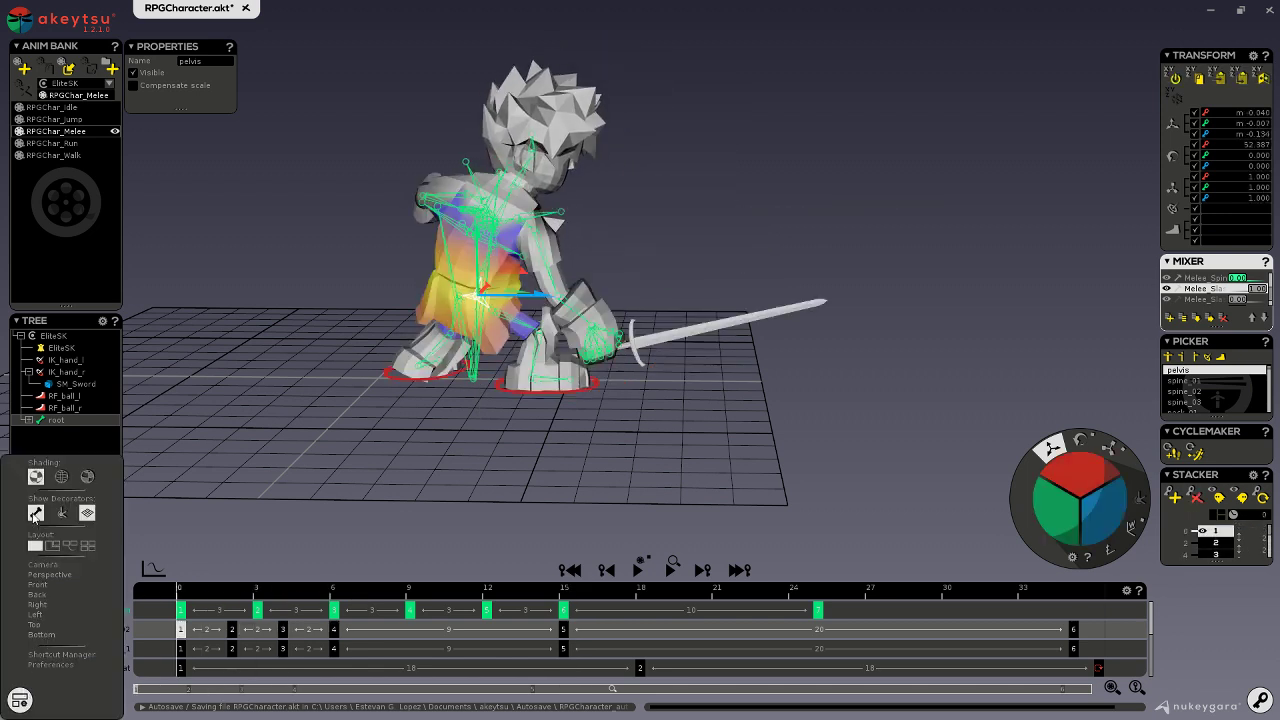
left_click(35, 513)
middle_click_drag(553, 517, 361, 495)
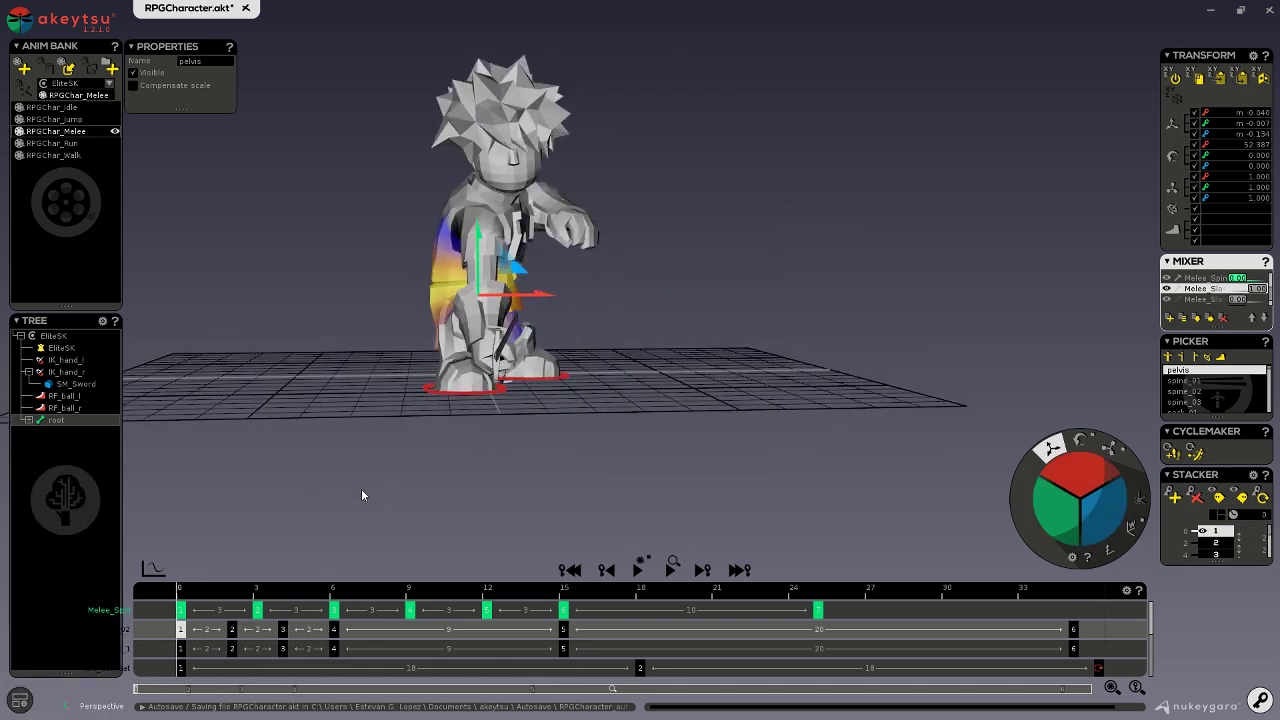
- Set the second Melee slash layer's mixer weight to 0.00 and the third's to 1.00, and play the animation for review
mouse_move(1258, 290)
left_mouse_down()
mouse_move(1234, 298)
mouse_move(1264, 303)
left_mouse_up()
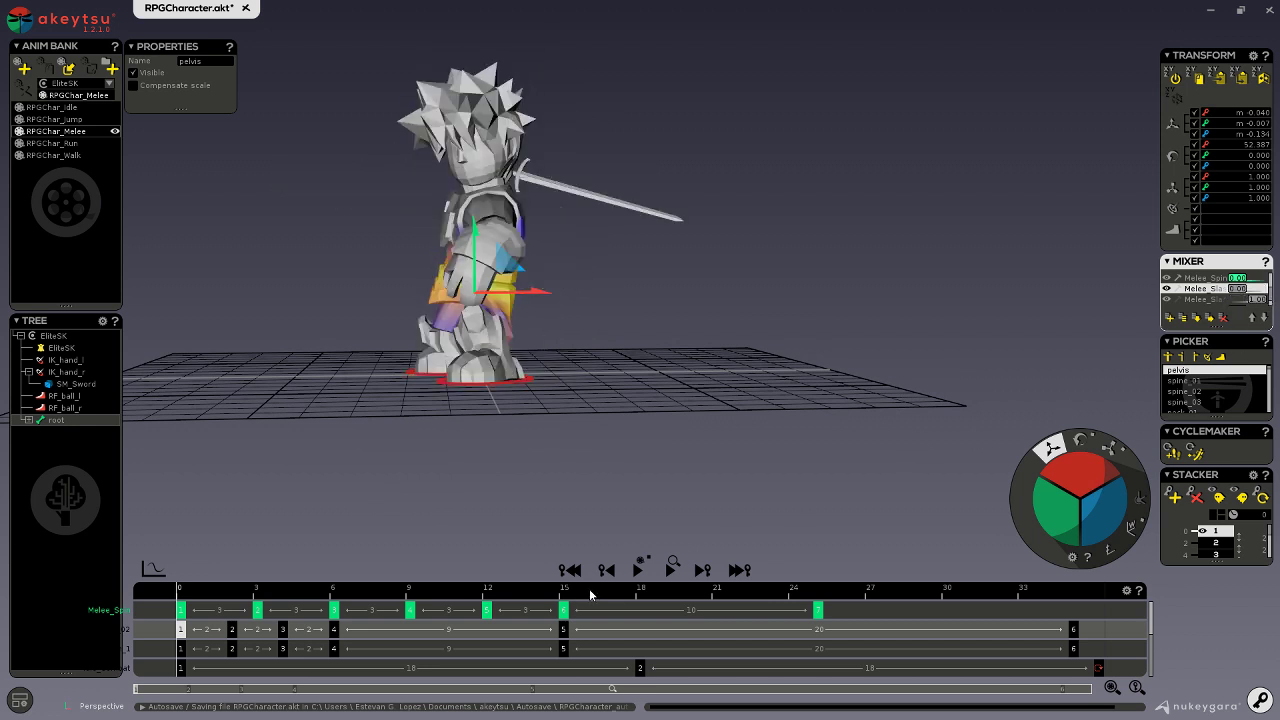
left_click(637, 570)
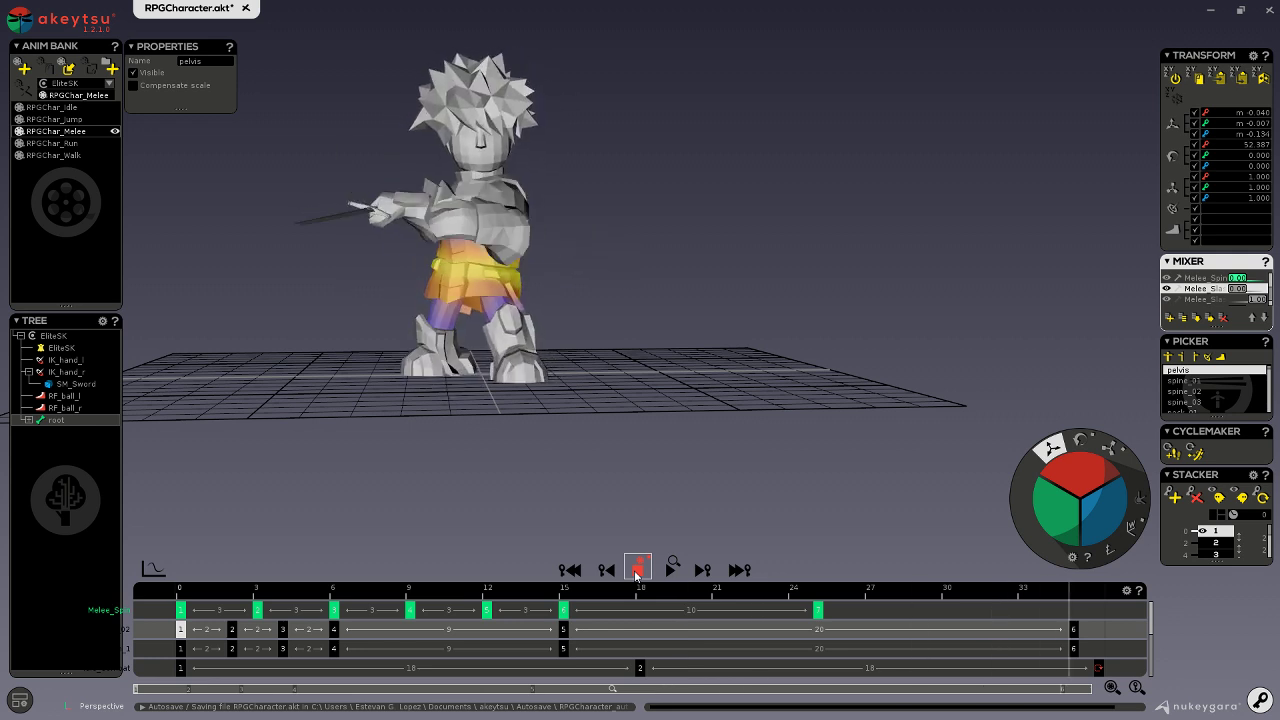
middle_click_drag(771, 406, 1050, 410)
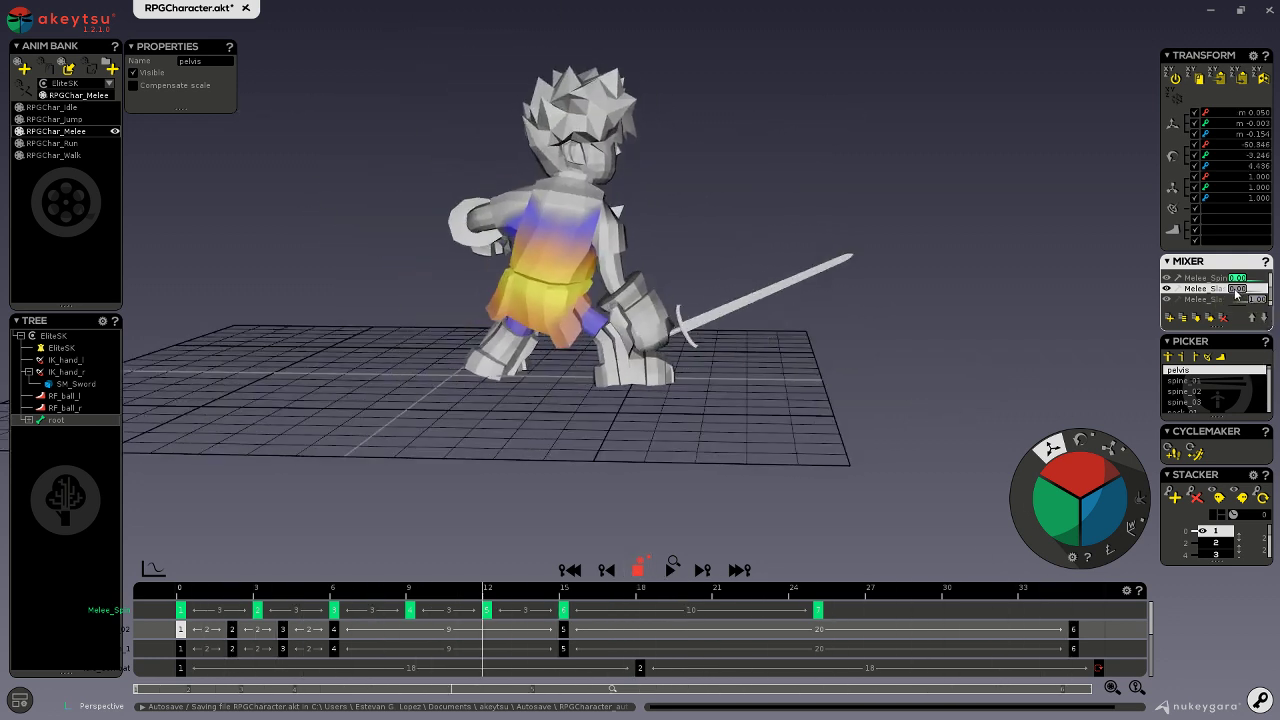
- Set the second slash layer's mixer weight back to 1.00, stop playback, and show the skeleton bones again
left_click_drag(1237, 291, 1268, 290)
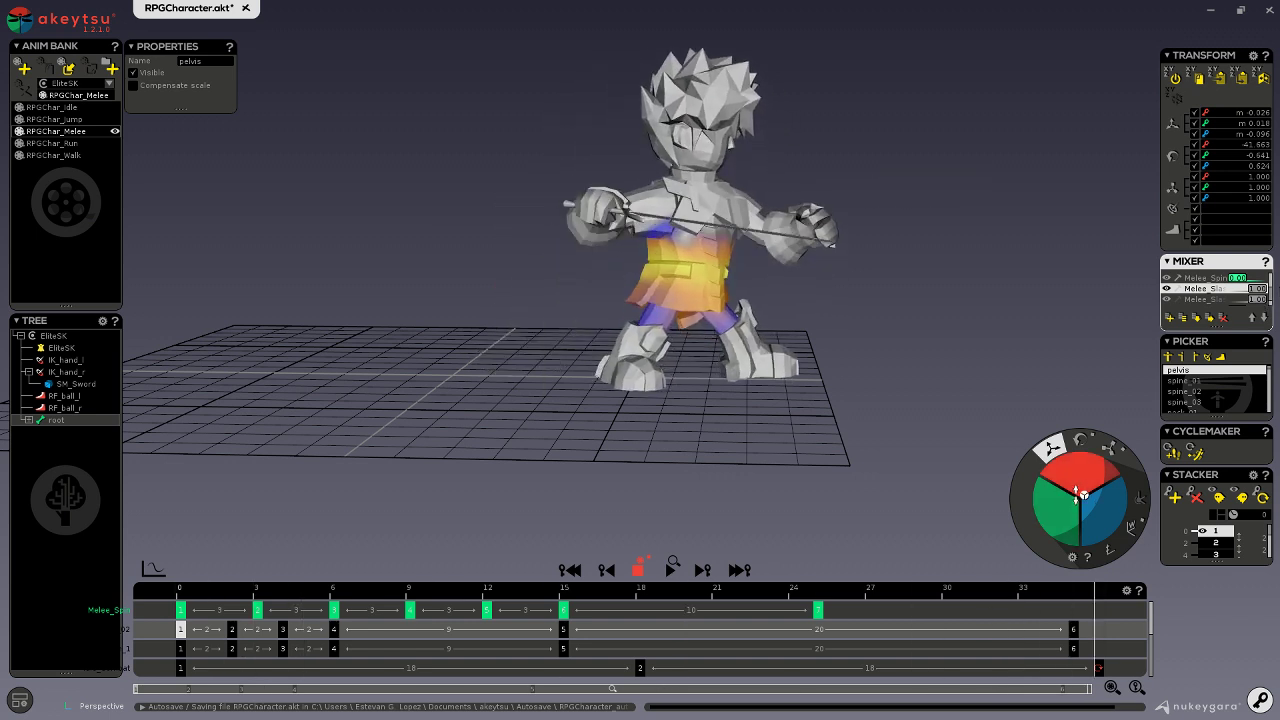
left_click(637, 568)
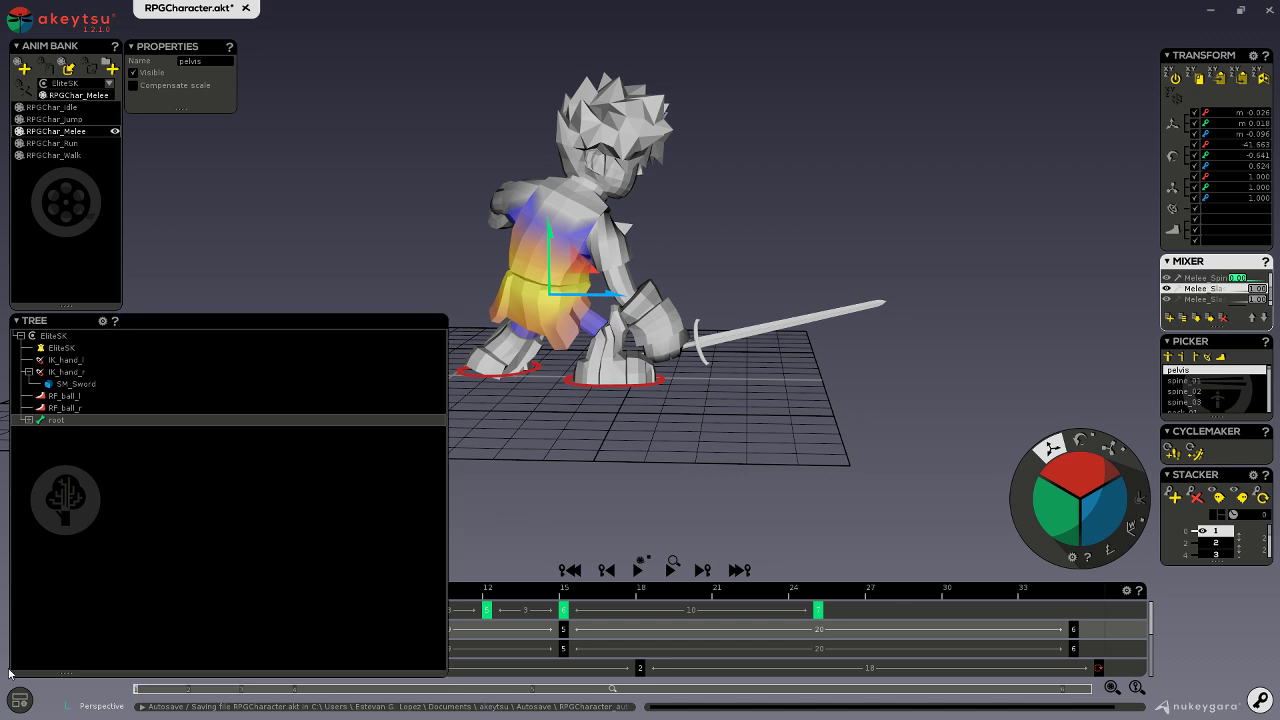
left_click(20, 700)
left_click(36, 513)
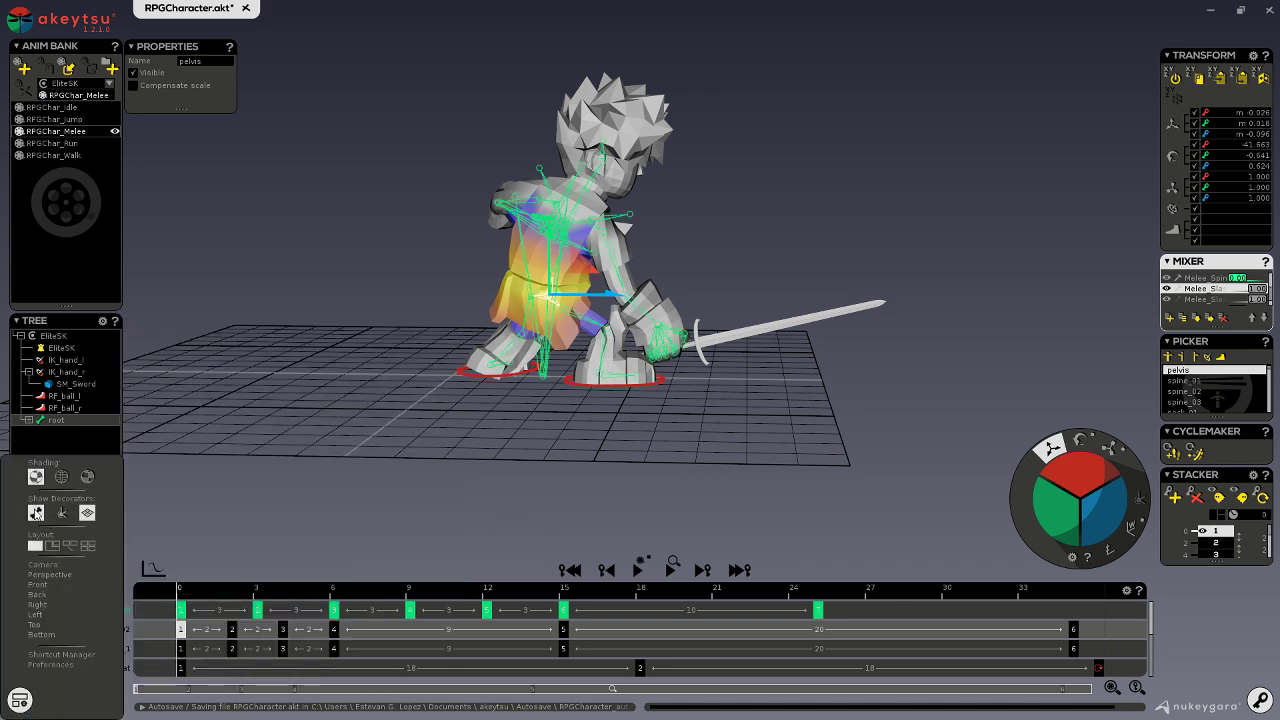
- Move the root and both foot controllers together along Y at frame 0, to a right-foot Y translation of about -0.366
left_click(544, 382)
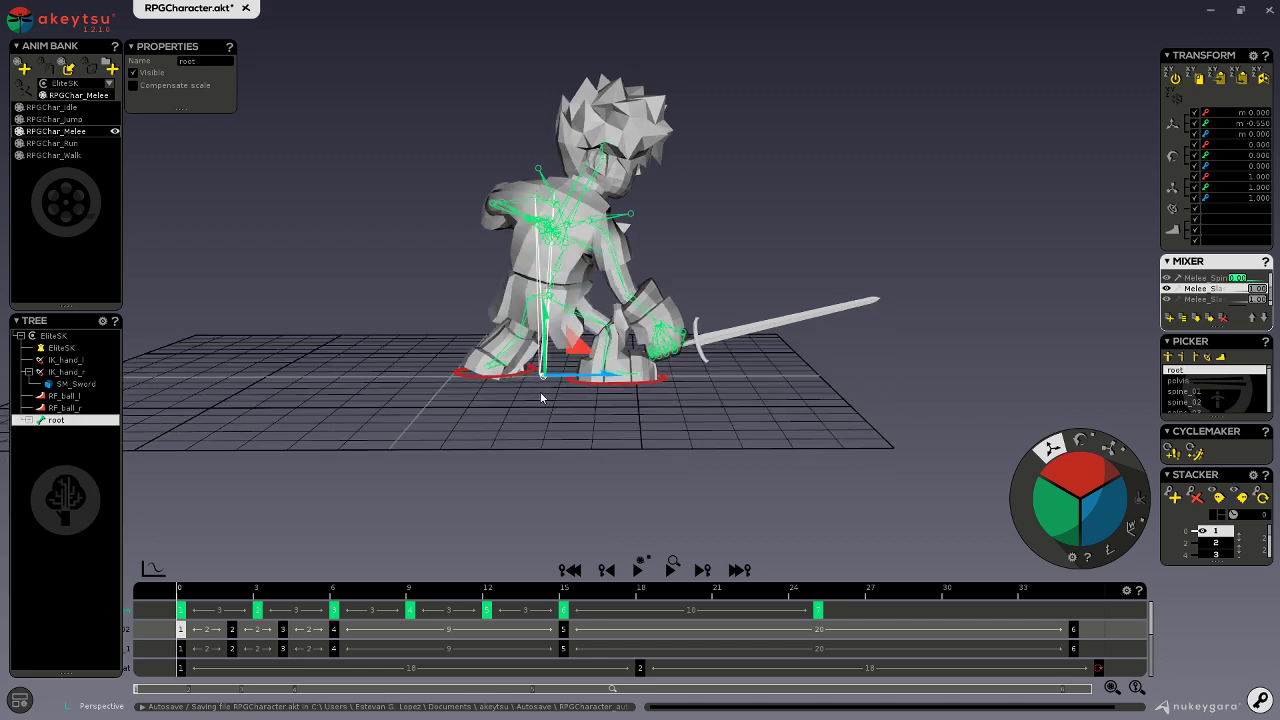
left_click(530, 375)
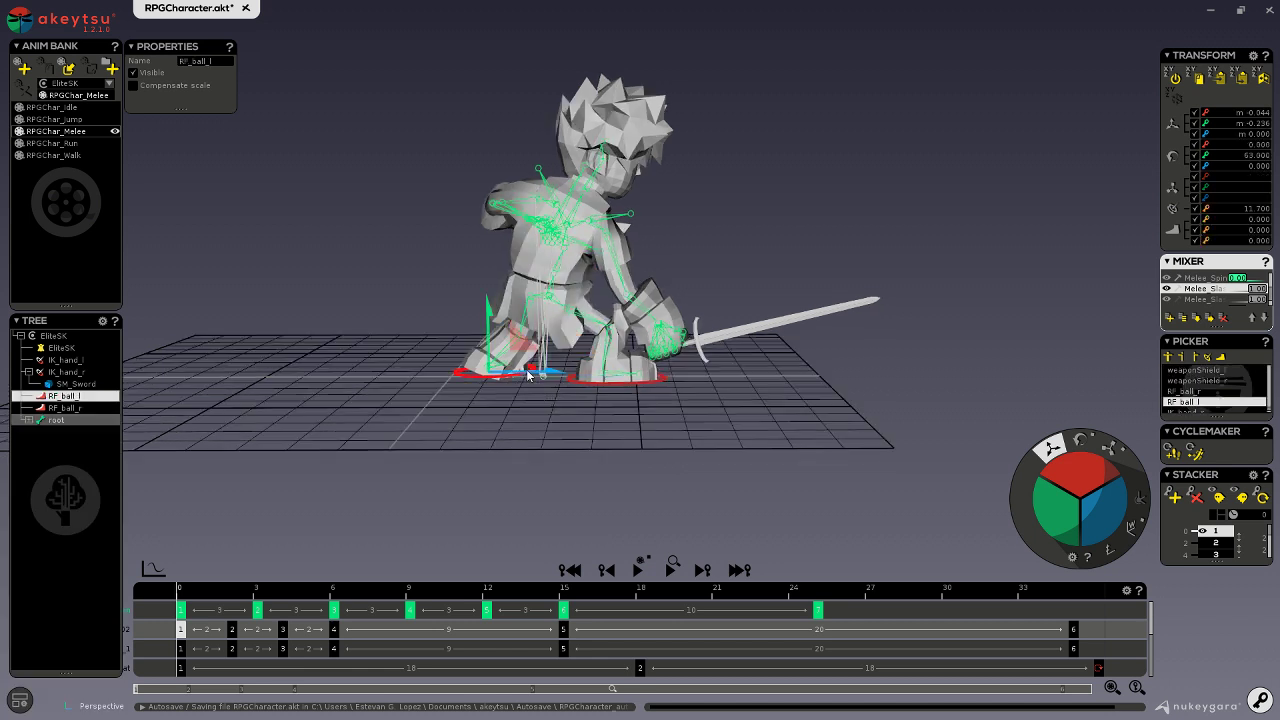
left_click(608, 390)
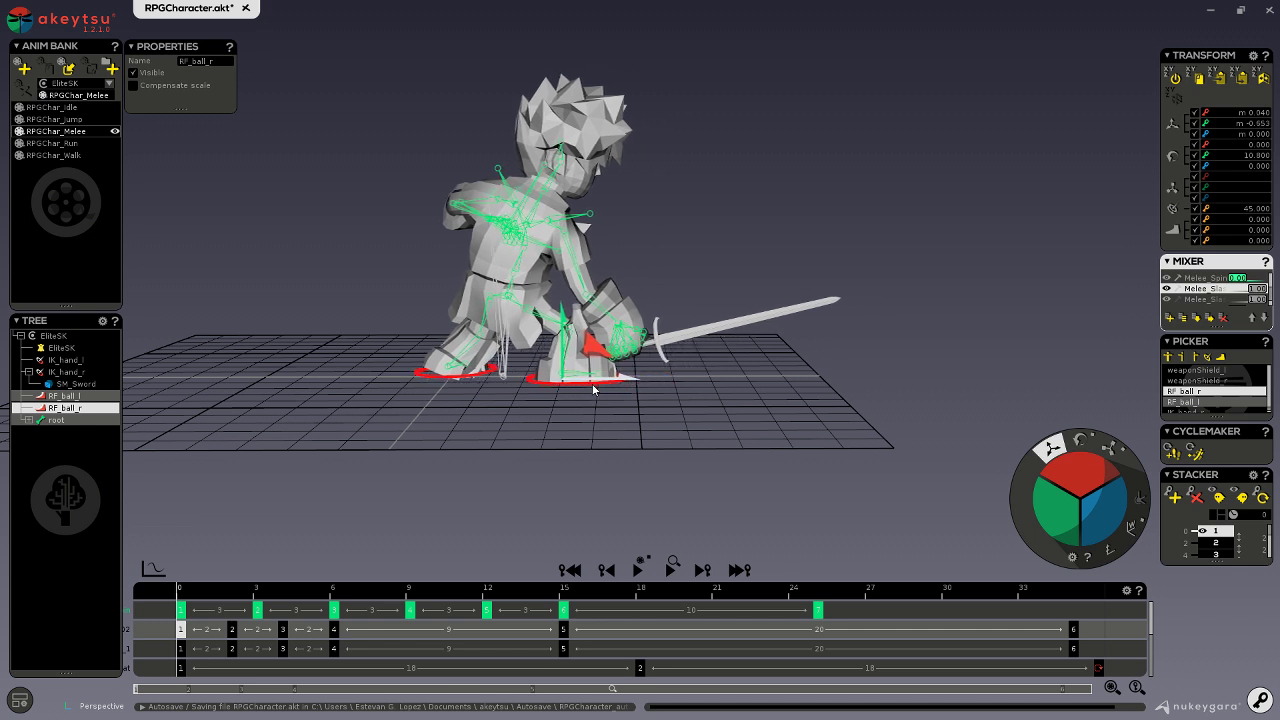
left_click_drag(593, 388, 539, 395)
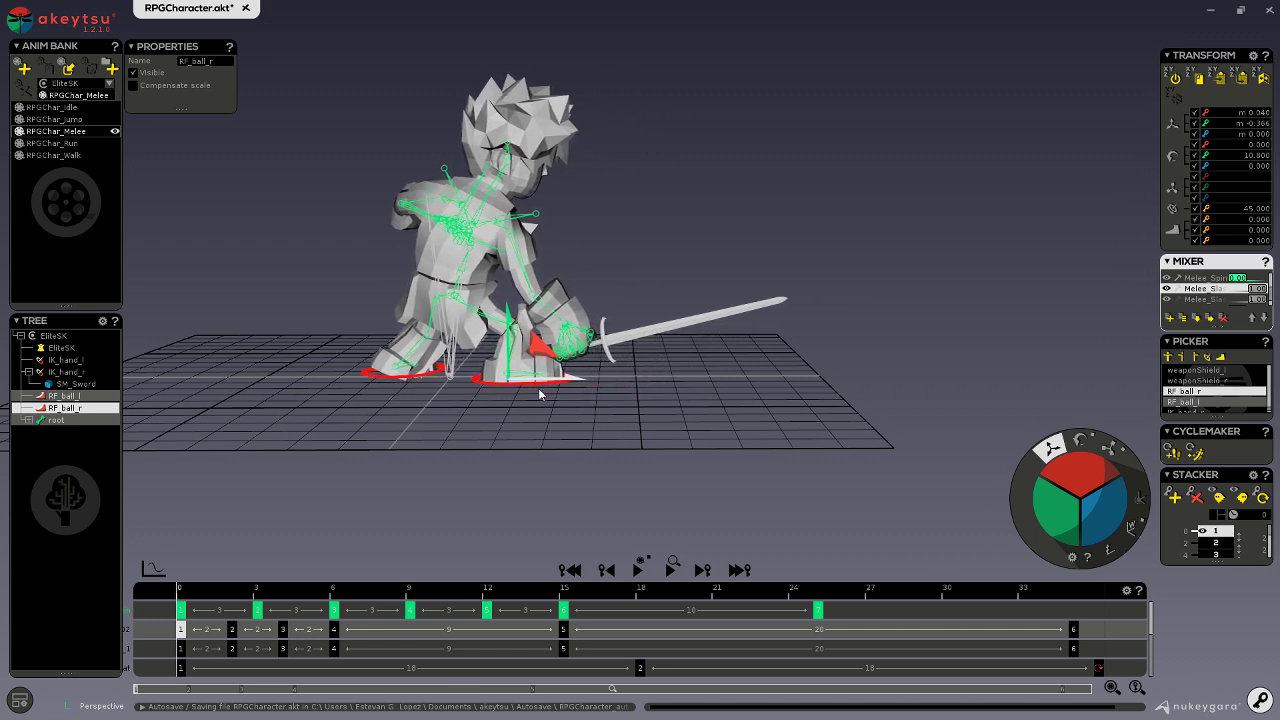
- Move the root and both feet back along Y, to a right-foot Y of about -0.125 at frame 6 and -0.528 at frame 2
left_click_drag(186, 596, 342, 600)
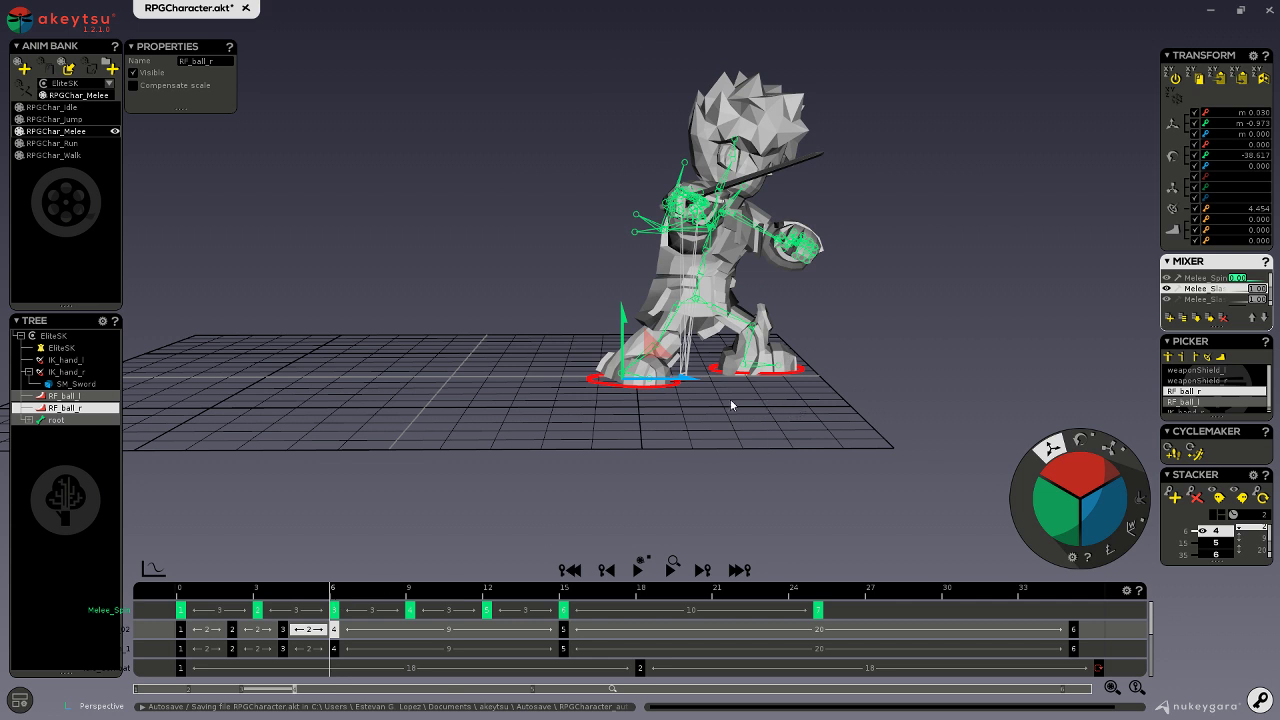
left_click_drag(693, 388, 522, 387)
left_click_drag(309, 596, 230, 597)
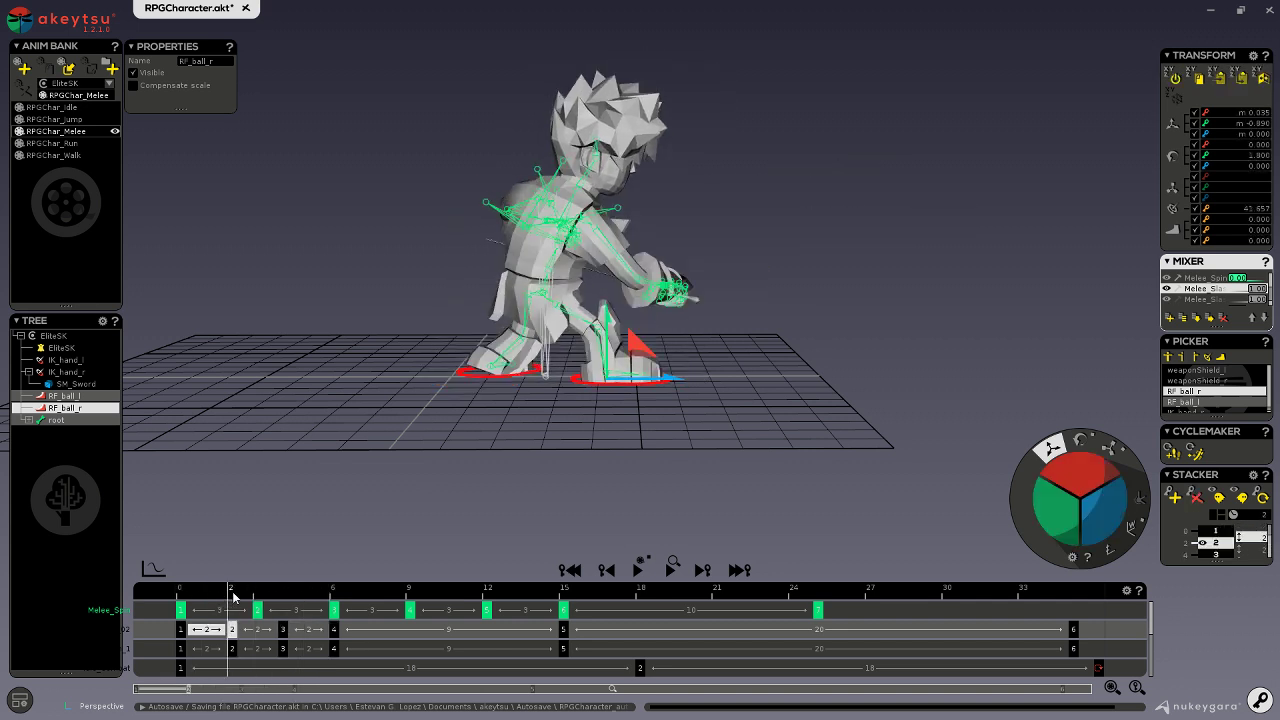
left_click_drag(675, 398, 600, 386)
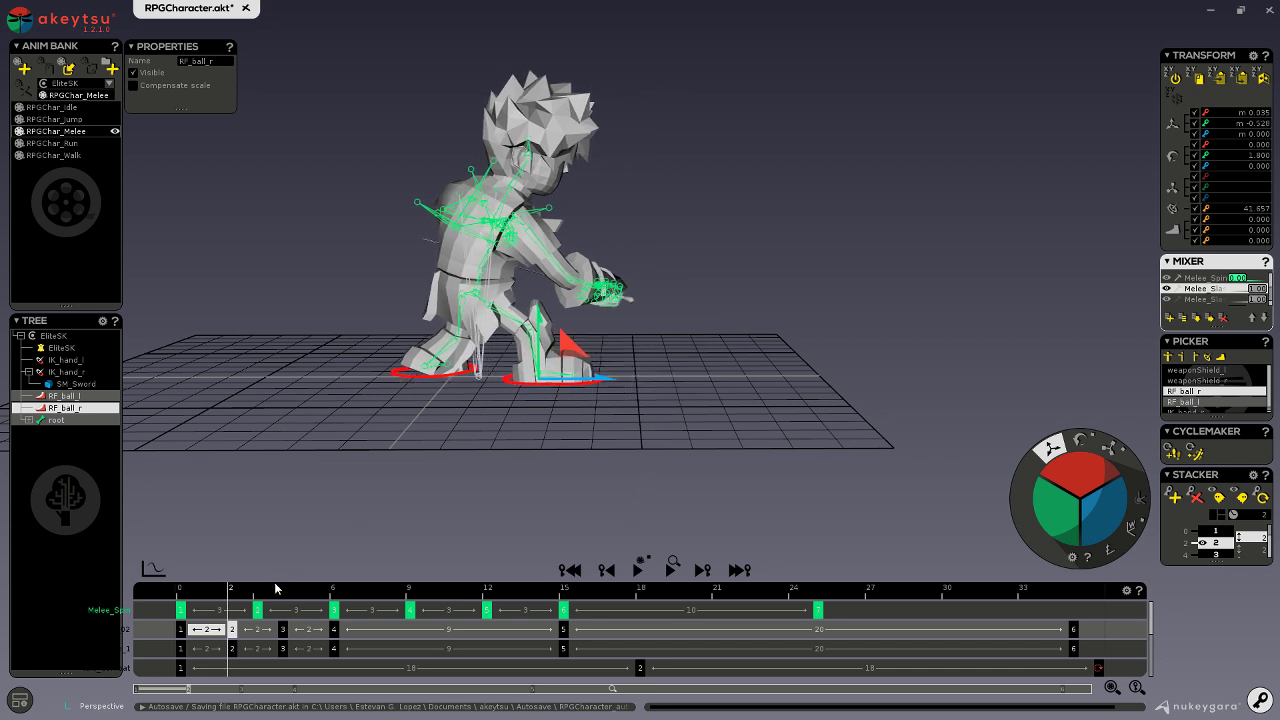
- Move the root and both feet back along Y at frame 4 and briefly play the slash from frame 0
left_click(279, 636)
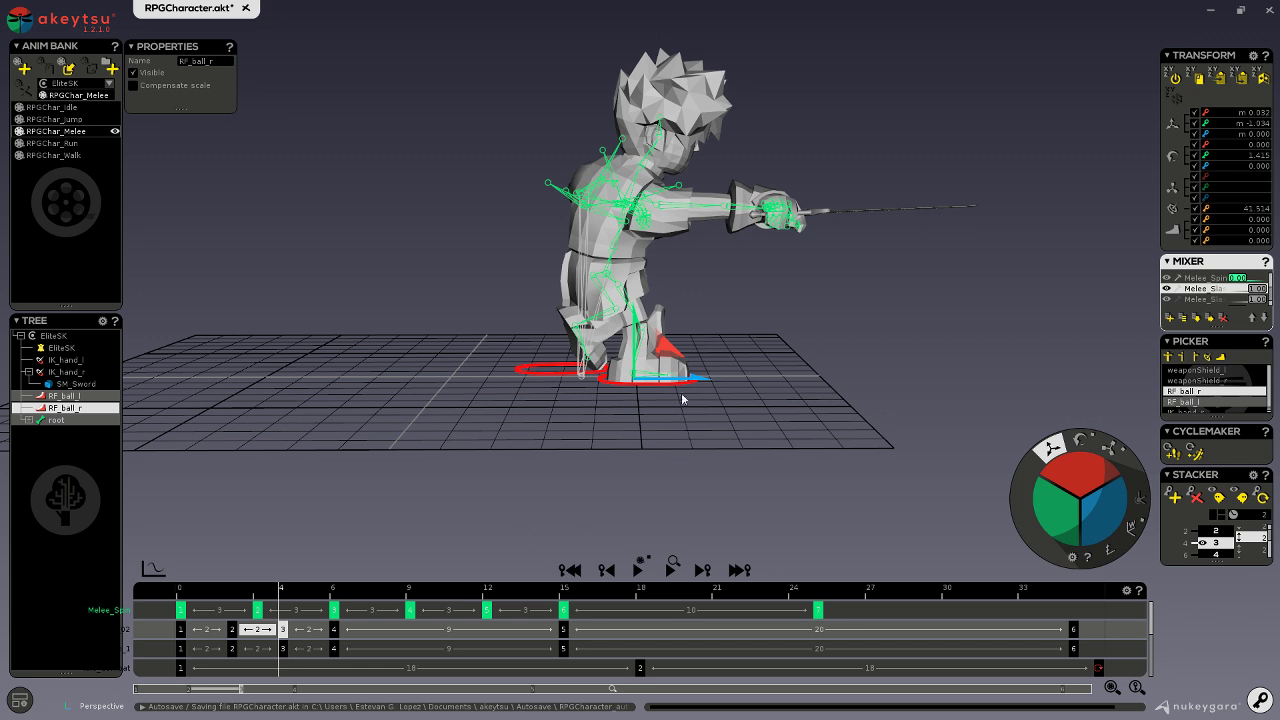
left_click_drag(681, 379, 600, 385)
left_click(570, 569)
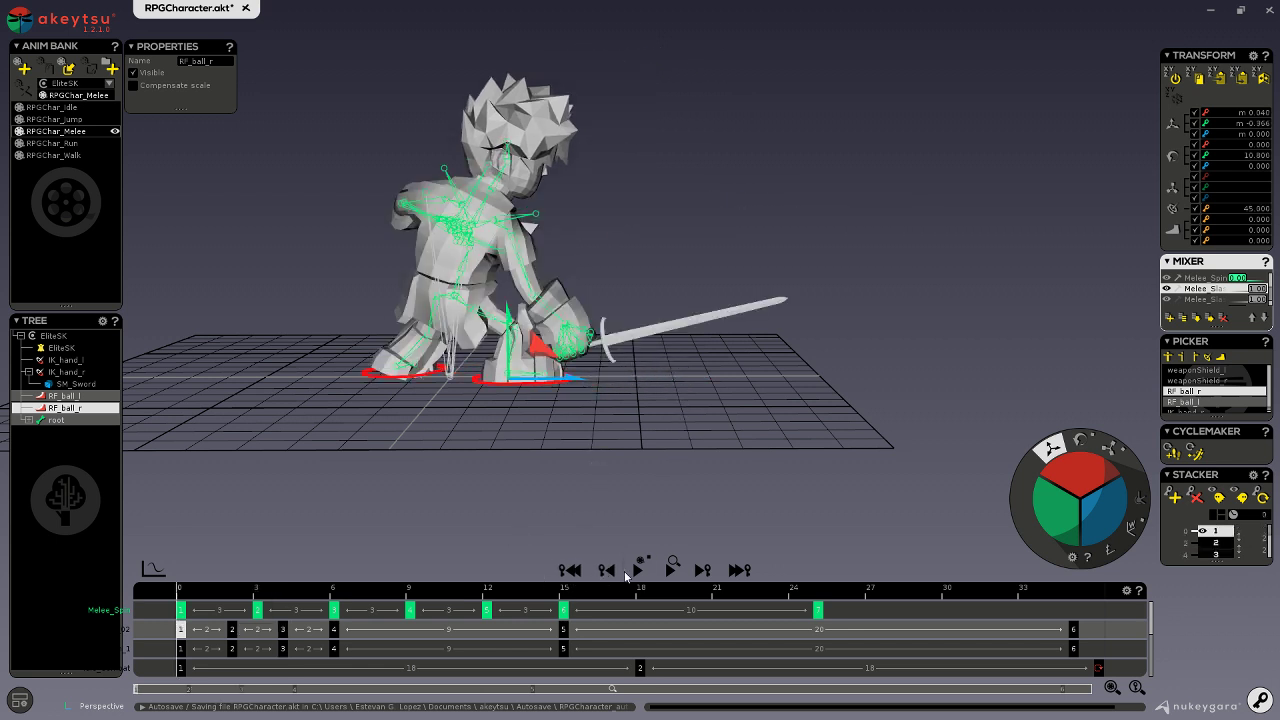
left_click(638, 569)
left_click(638, 570)
- Adjust the root and both feet along Y, to a right-foot Y of about -0.045 at frame 15 and -0.287 at frame 6
left_click_drag(203, 587, 547, 586)
left_click_drag(710, 390, 519, 385)
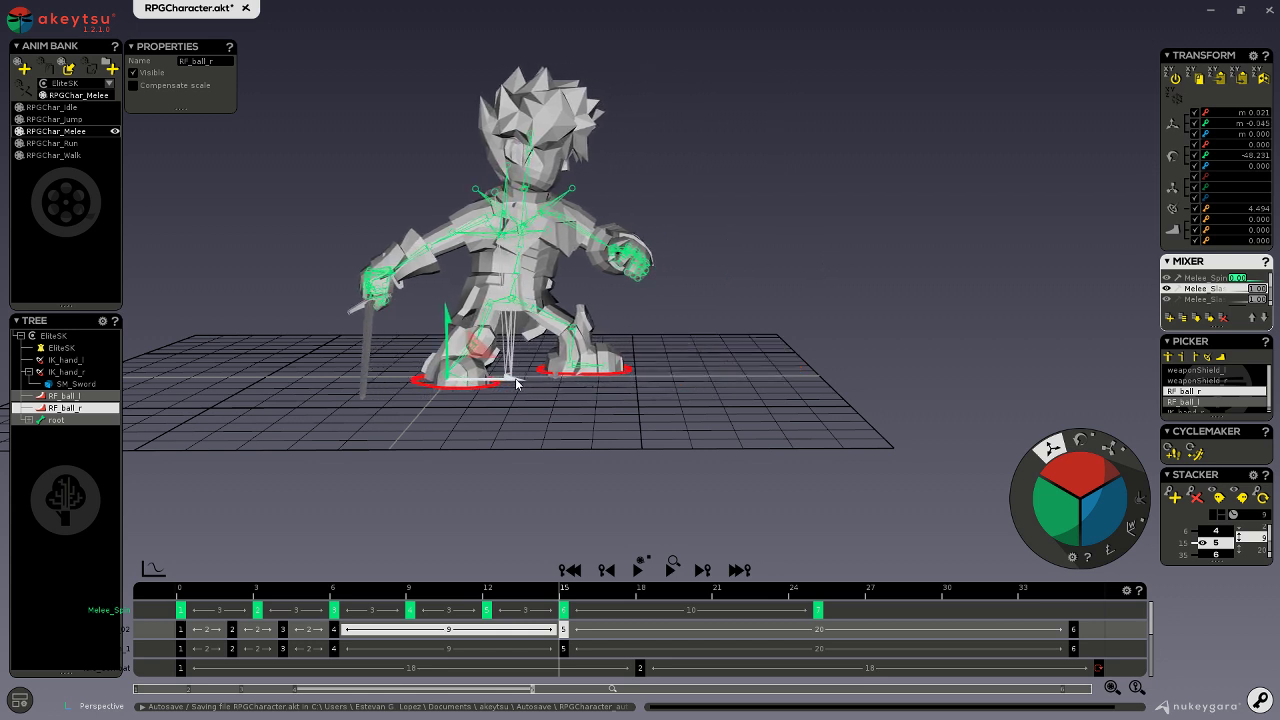
left_click_drag(422, 589, 330, 588)
mouse_move(322, 587)
left_mouse_down()
mouse_move(283, 587)
mouse_move(343, 587)
mouse_move(330, 587)
left_mouse_up()
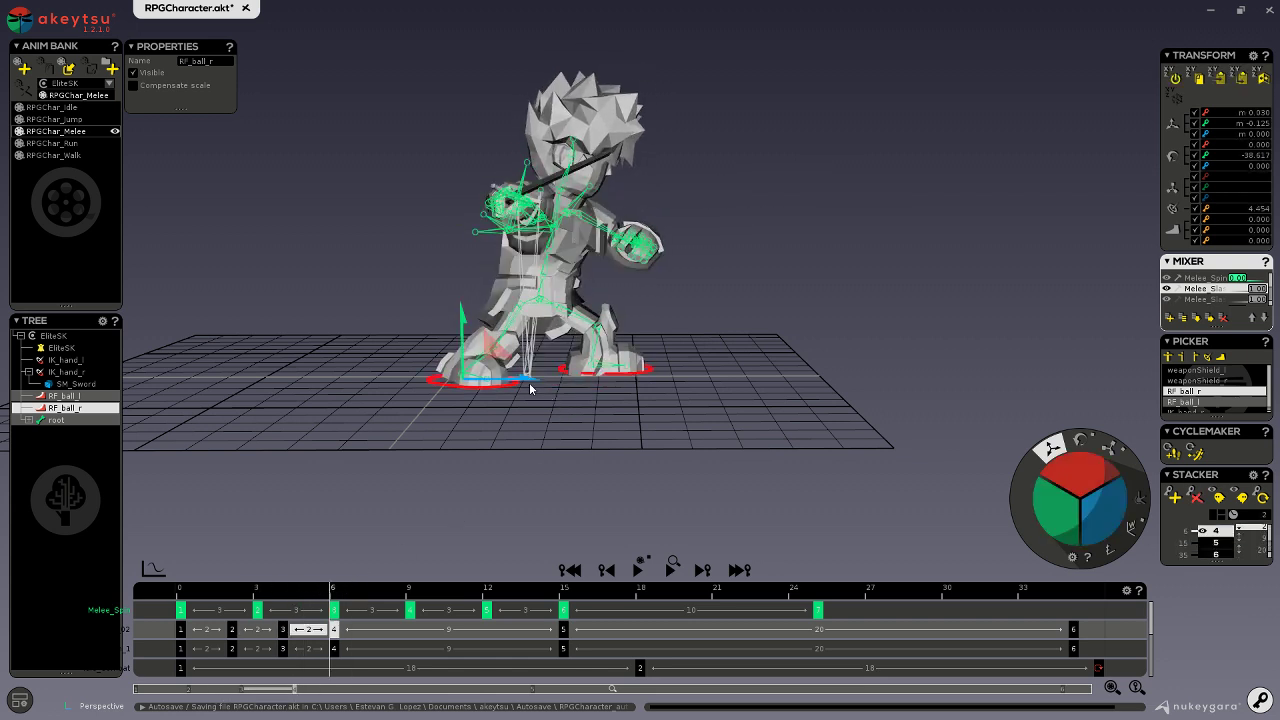
left_click_drag(529, 386, 557, 386)
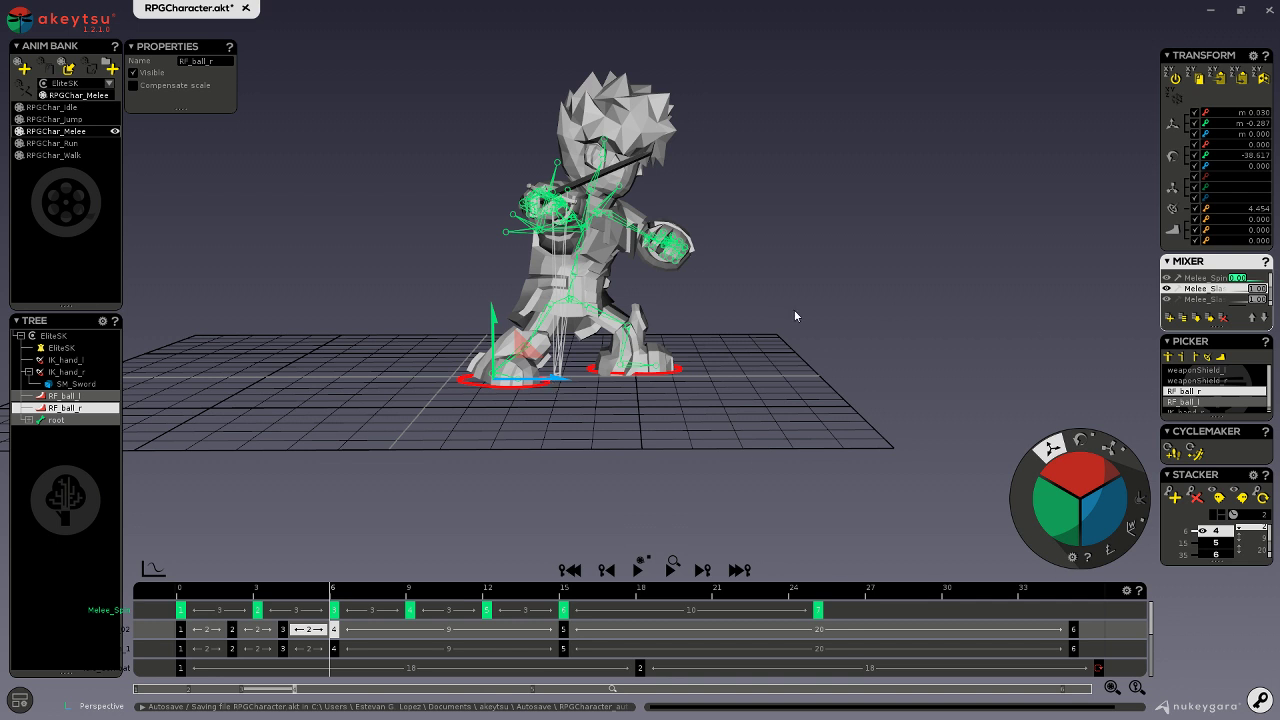
- Play the slash animation from frame 0 and review the character's travel from several angles
middle_click_drag(794, 317, 729, 341)
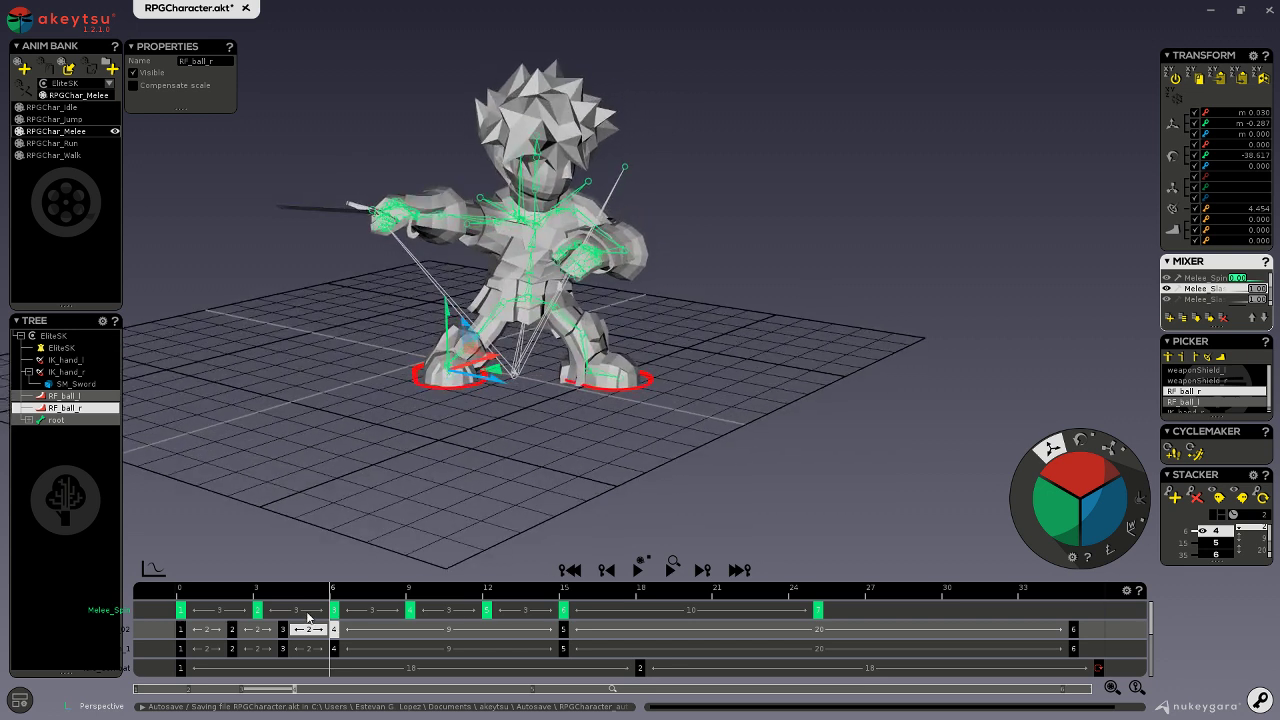
left_click(570, 570)
left_click(638, 572)
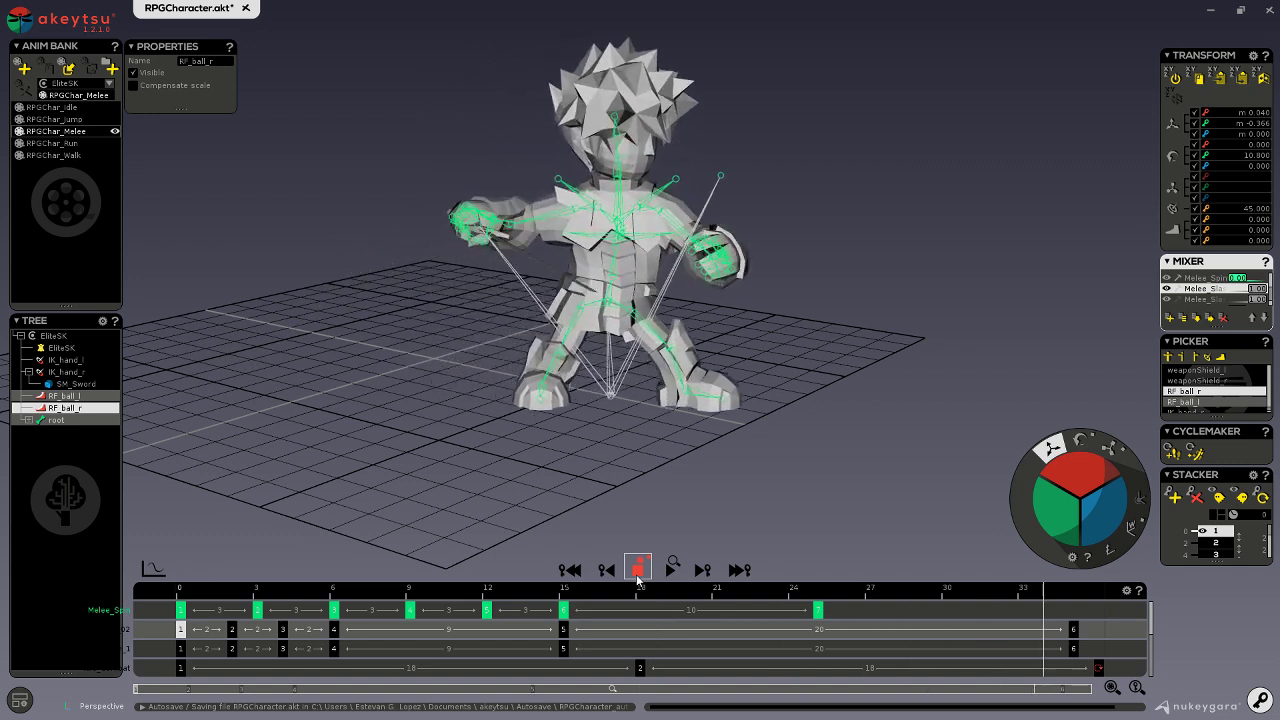
middle_click_drag(551, 467, 663, 404)
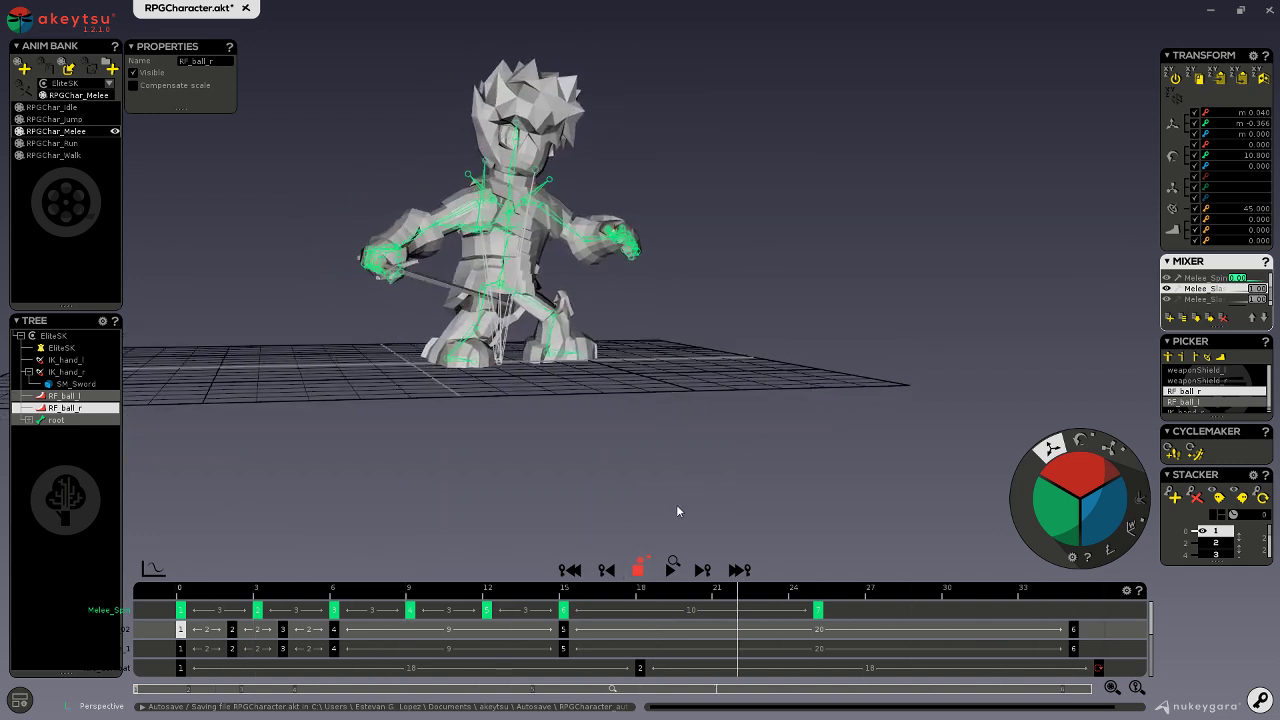
- Move the root and both feet back along Y at frame 35, to a right-foot Y of about -0.309
left_click_drag(530, 590, 1072, 604)
middle_click_drag(905, 498, 630, 368)
left_click_drag(630, 368, 500, 365)
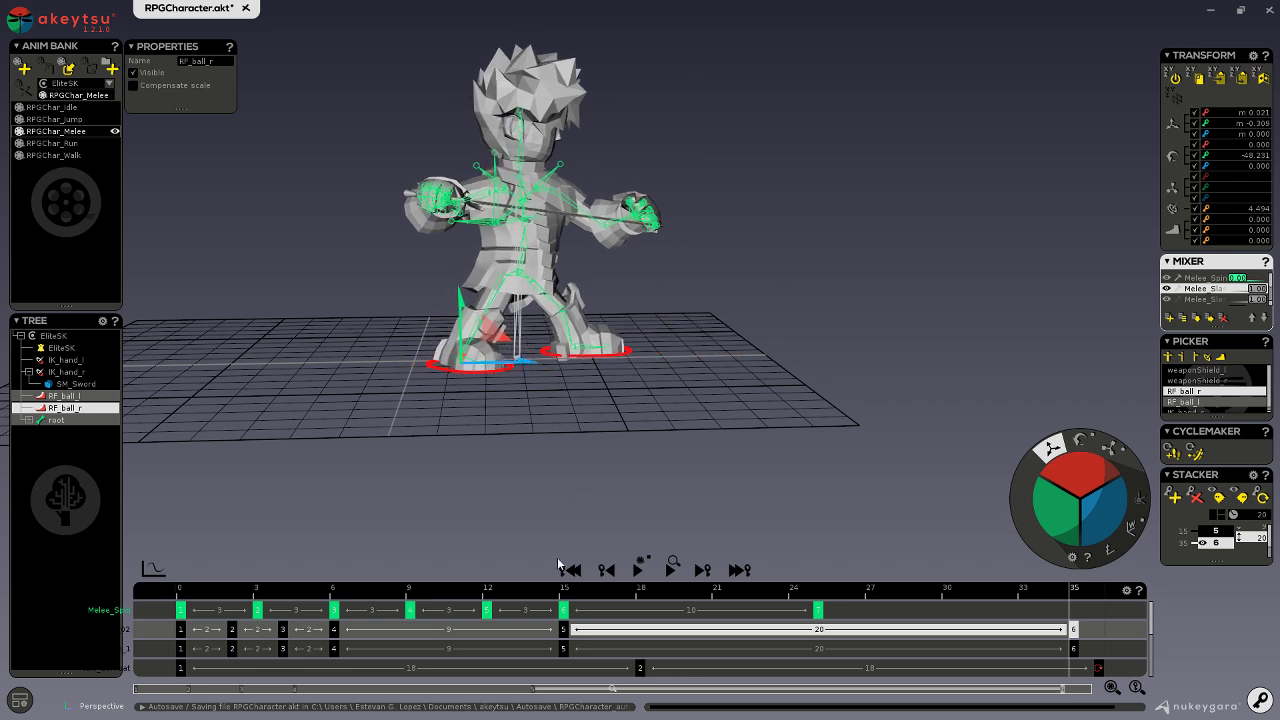
- Compare frames 15 and 35, and move the root and feet further back at frame 35, to a right-foot Y of about -0.02
left_click(565, 590)
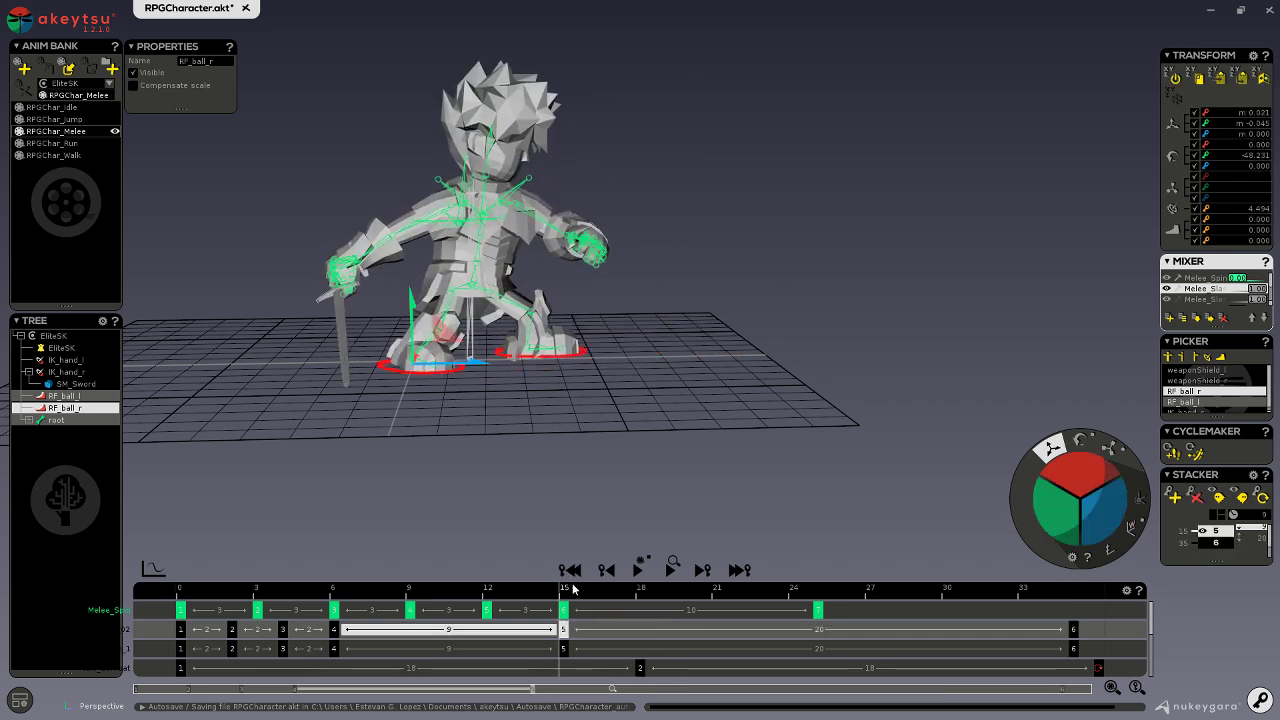
left_click_drag(565, 590, 790, 589)
left_click_drag(883, 590, 1072, 590)
left_click(500, 337)
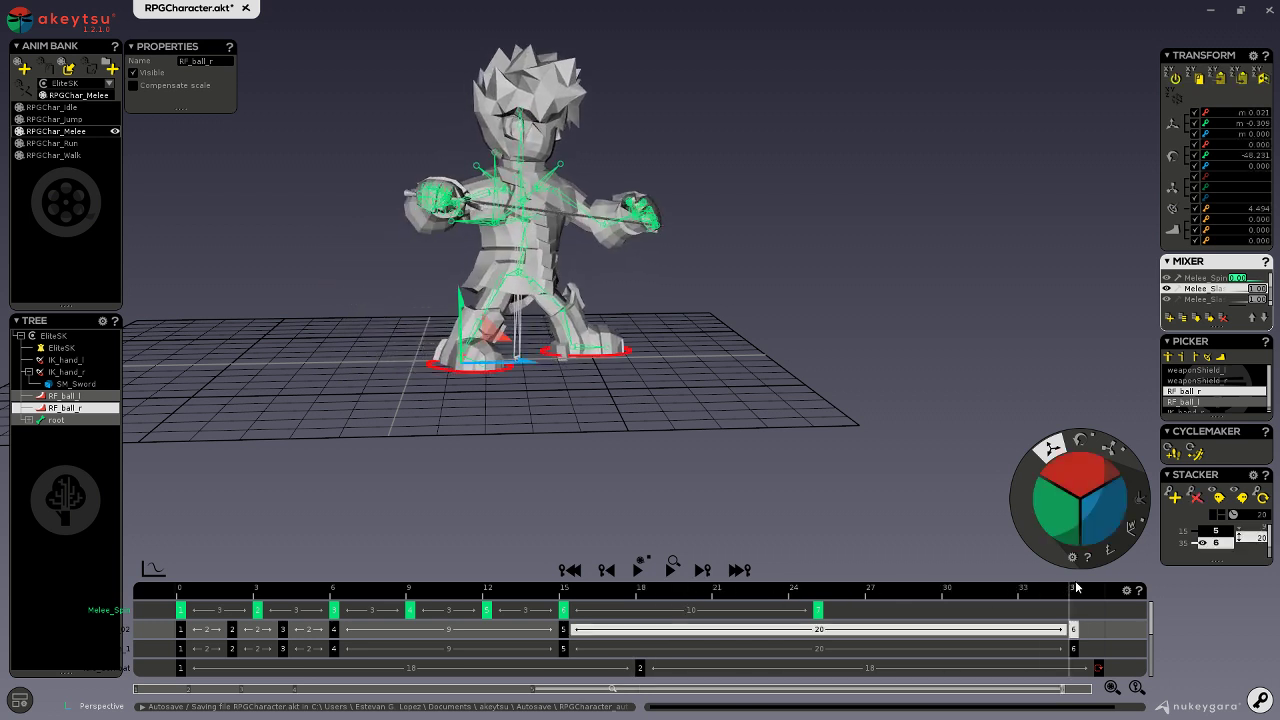
left_click_drag(517, 369, 466, 363)
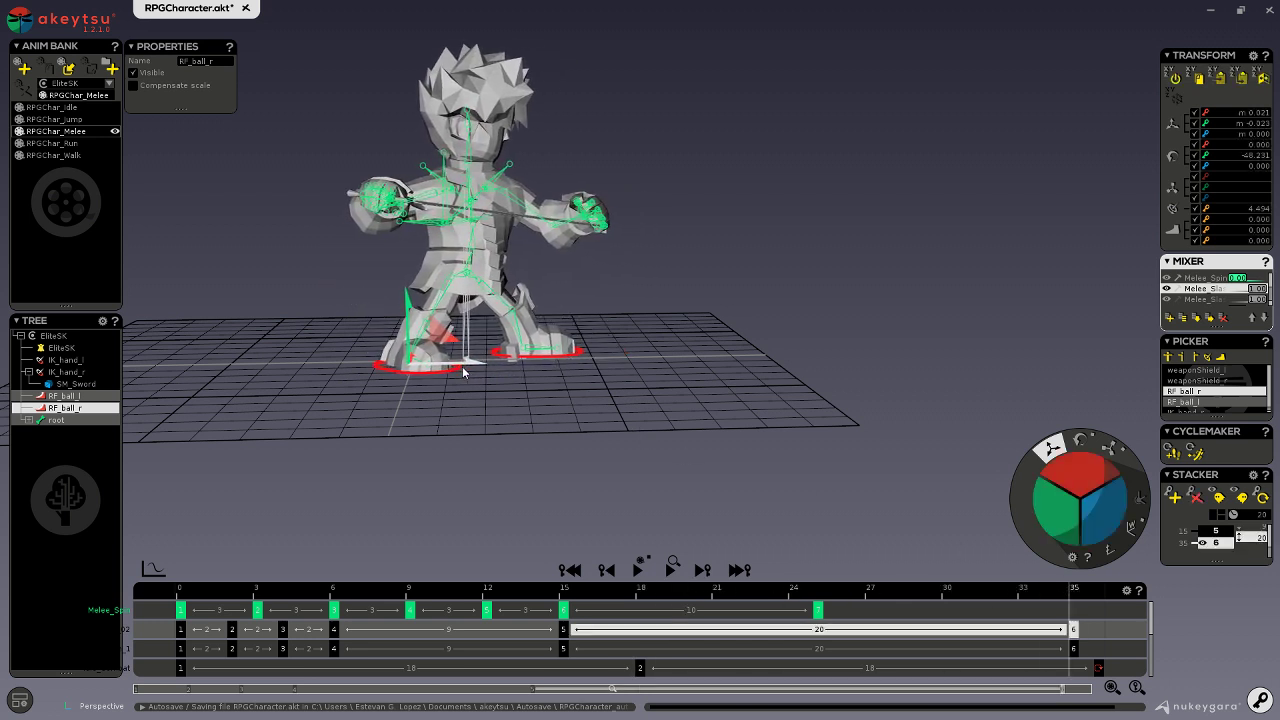
- Move the root and both feet forward along Y, to a right-foot Y of about -0.337 at frame 15 and -0.341 at frame 35
mouse_move(586, 595)
left_mouse_down()
mouse_move(329, 597)
mouse_move(562, 595)
left_mouse_up()
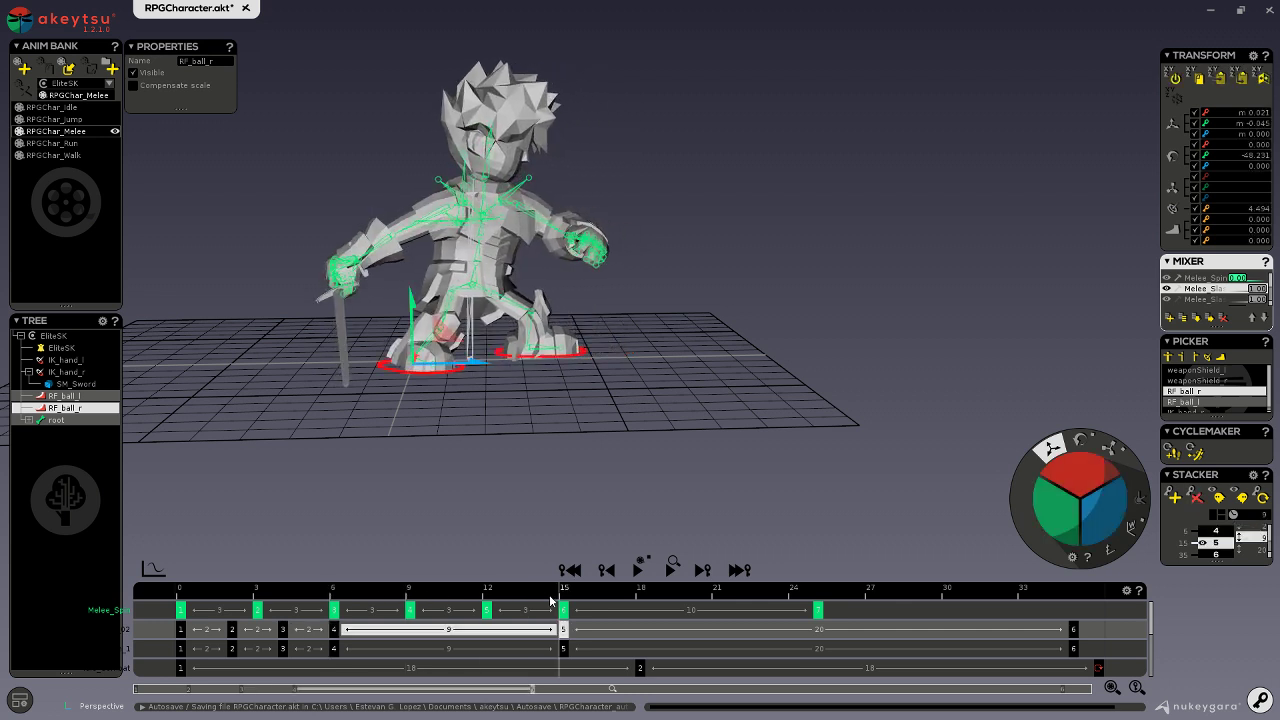
left_click_drag(466, 366, 520, 377)
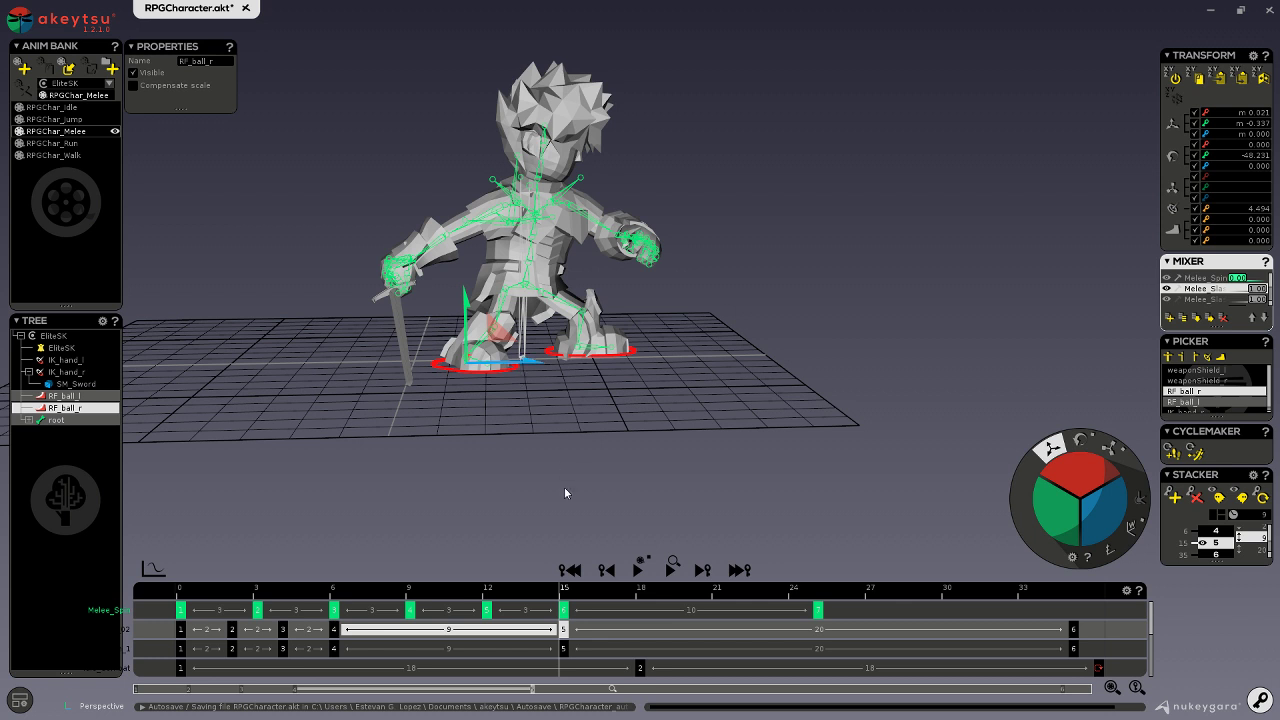
left_click_drag(565, 594, 1134, 602)
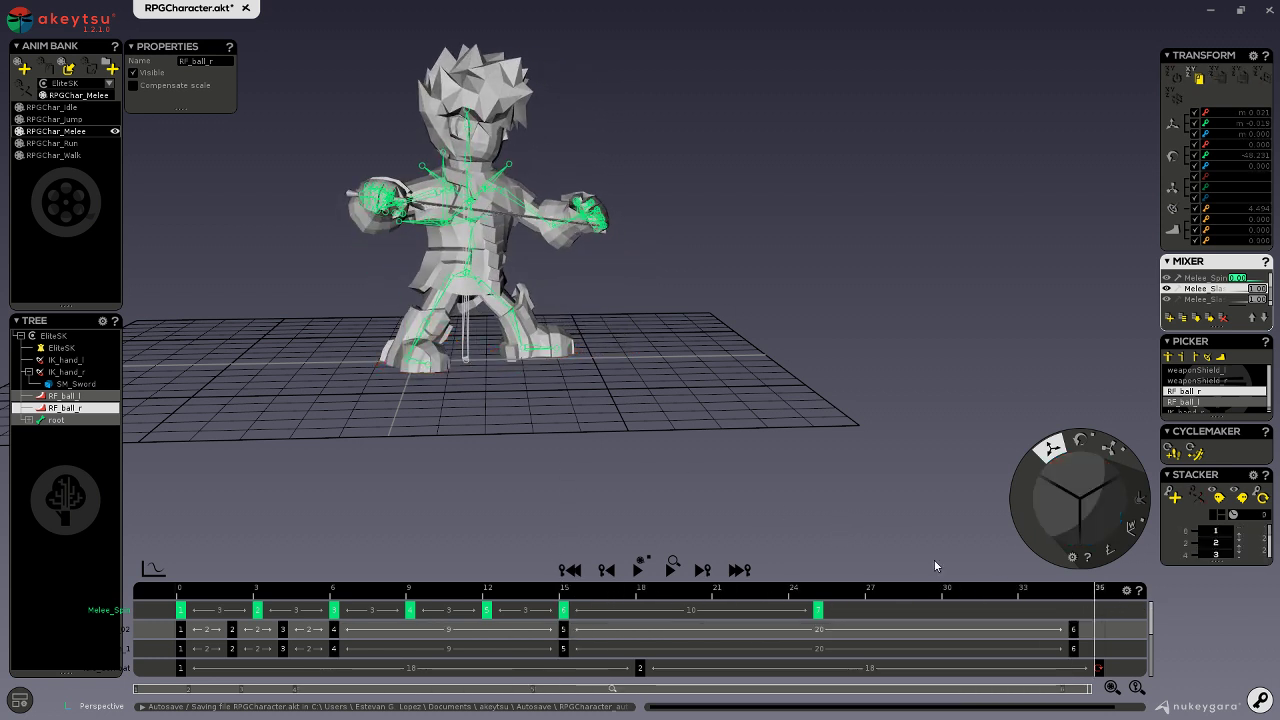
left_click(1076, 630)
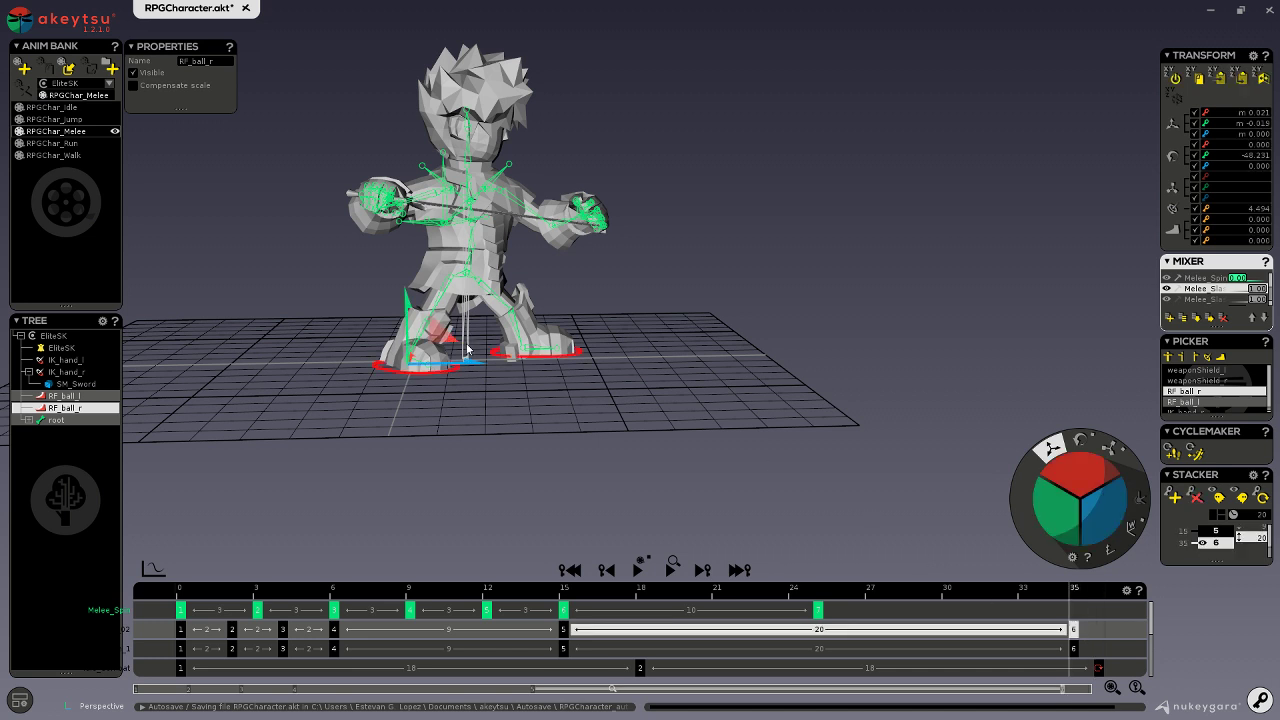
left_click_drag(477, 363, 533, 372)
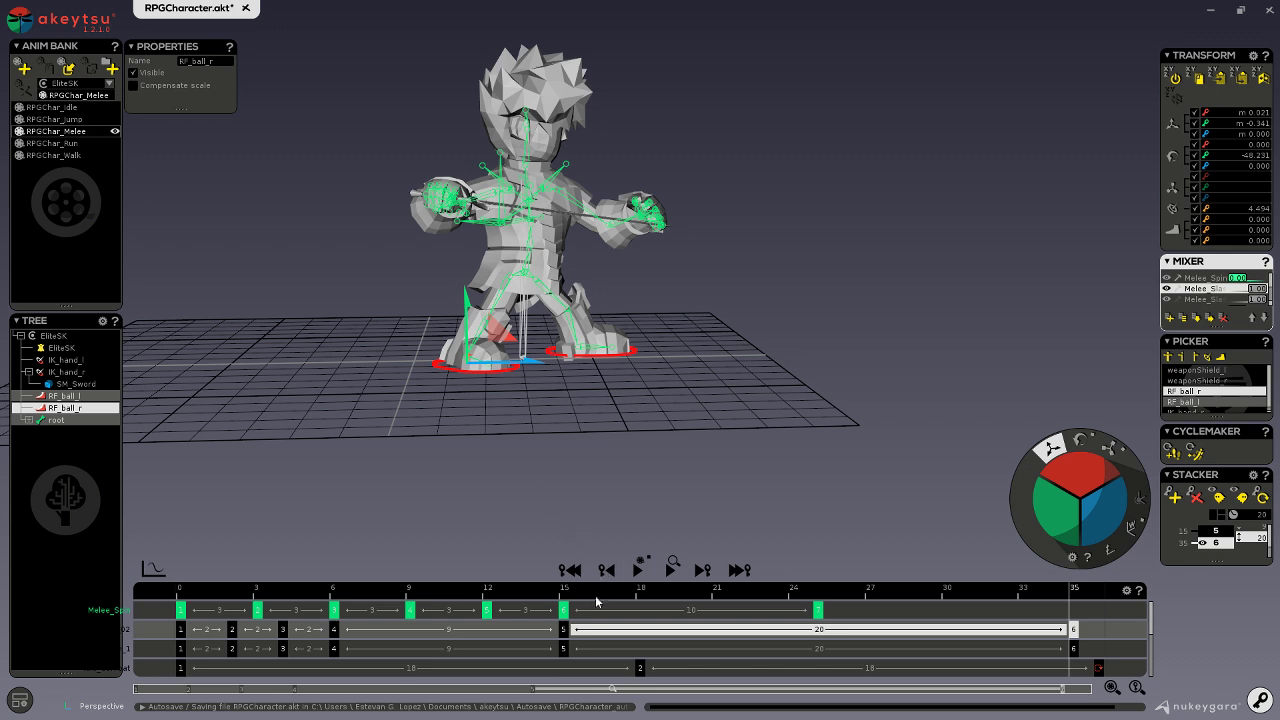
- Scrub back to frame 0 and save the RPGCharacter.akt file
left_click_drag(597, 597, 163, 589)
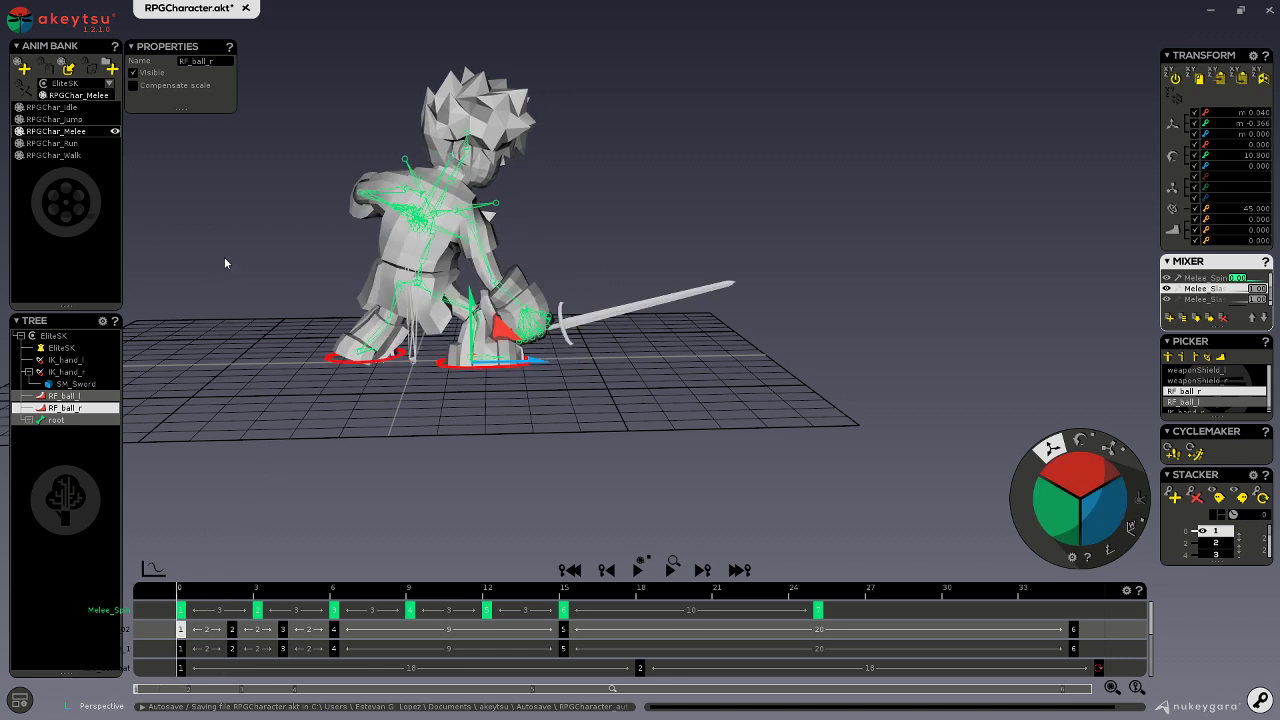
key("ctrl+s")
middle_click_drag(576, 384, 727, 450)
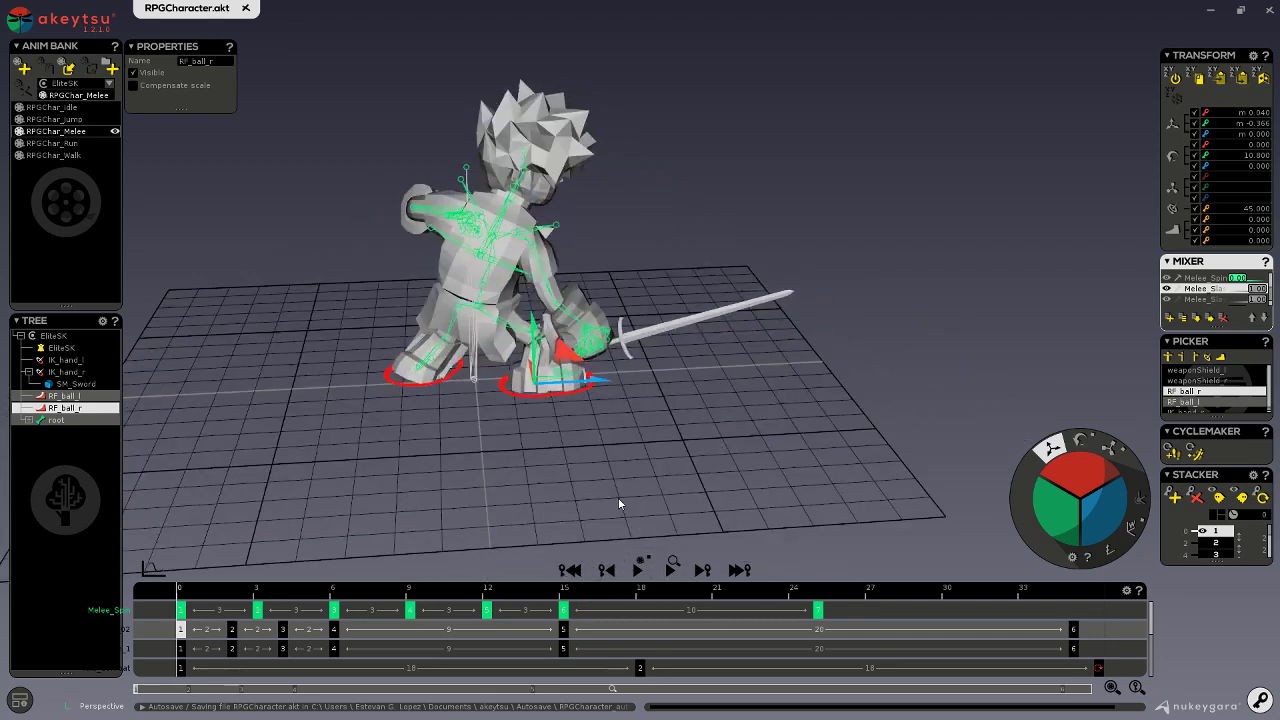
- Set the upper slash layer's mixer weight to 0.00, comparing the animation with and without that layer during playback
left_click_drag(212, 588, 122, 585)
left_click_drag(1254, 291, 1150, 290)
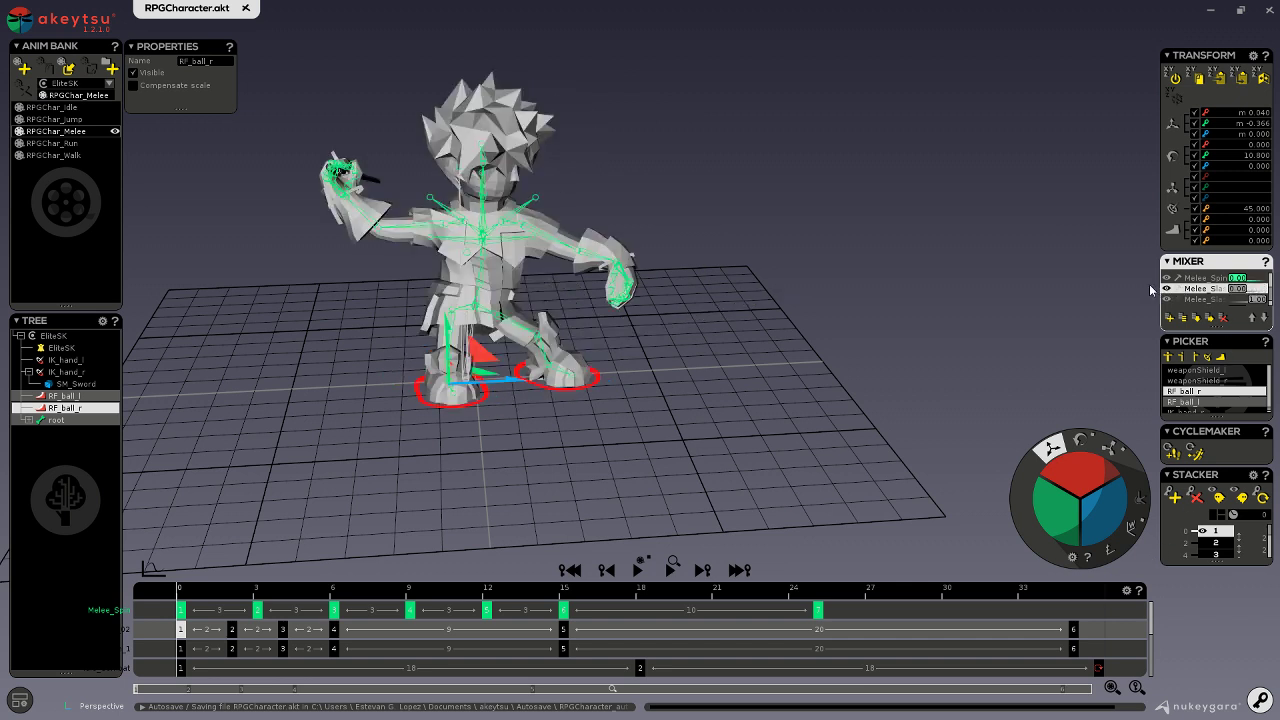
left_click(638, 569)
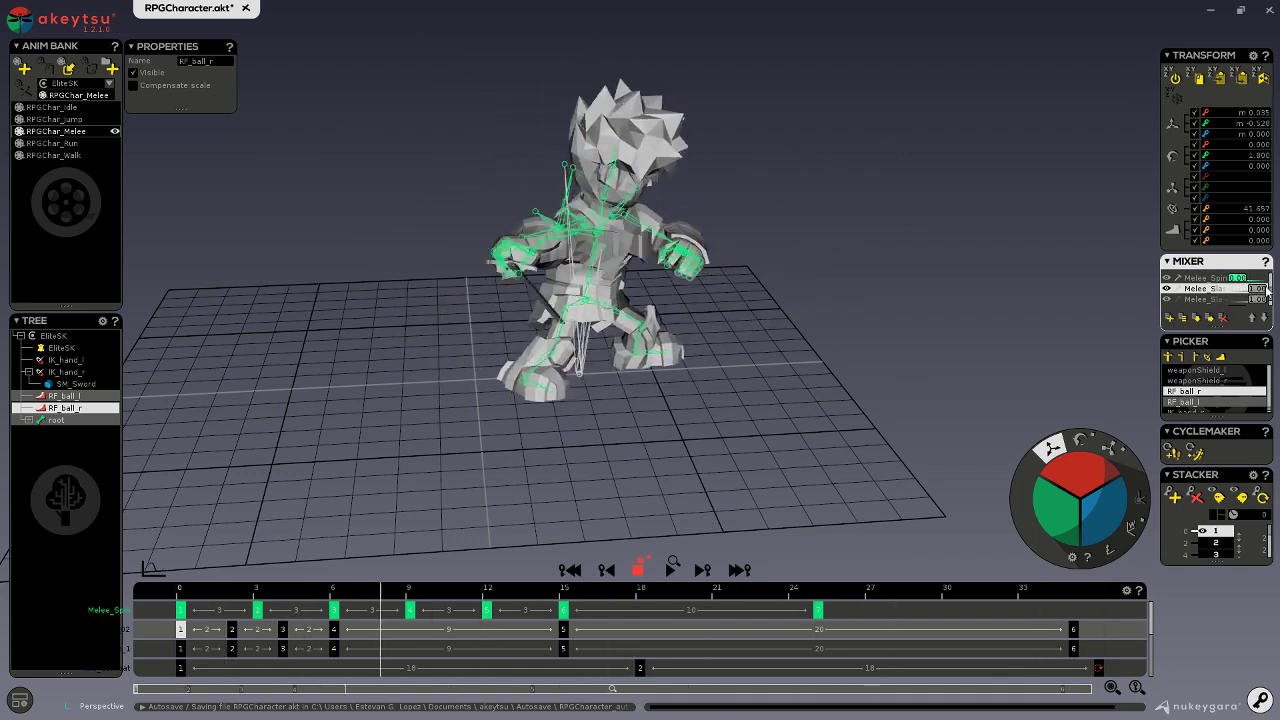
left_click(1236, 288)
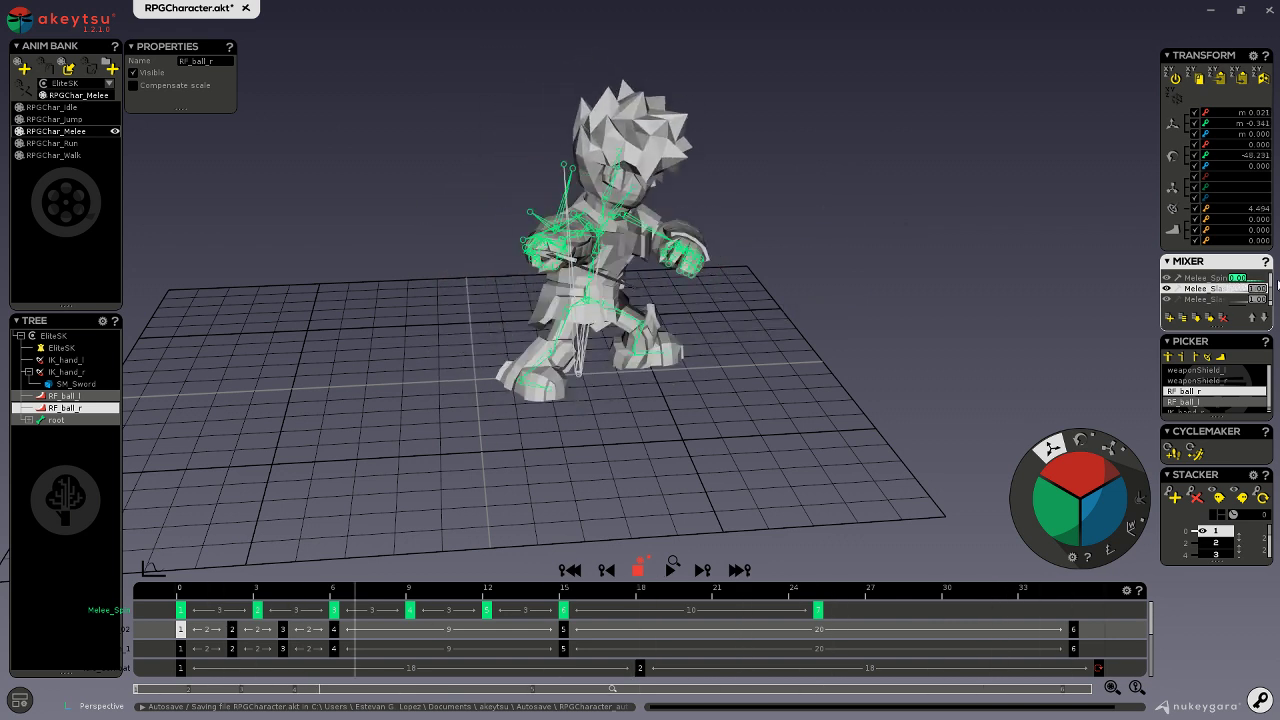
left_click_drag(1260, 289, 1225, 291)
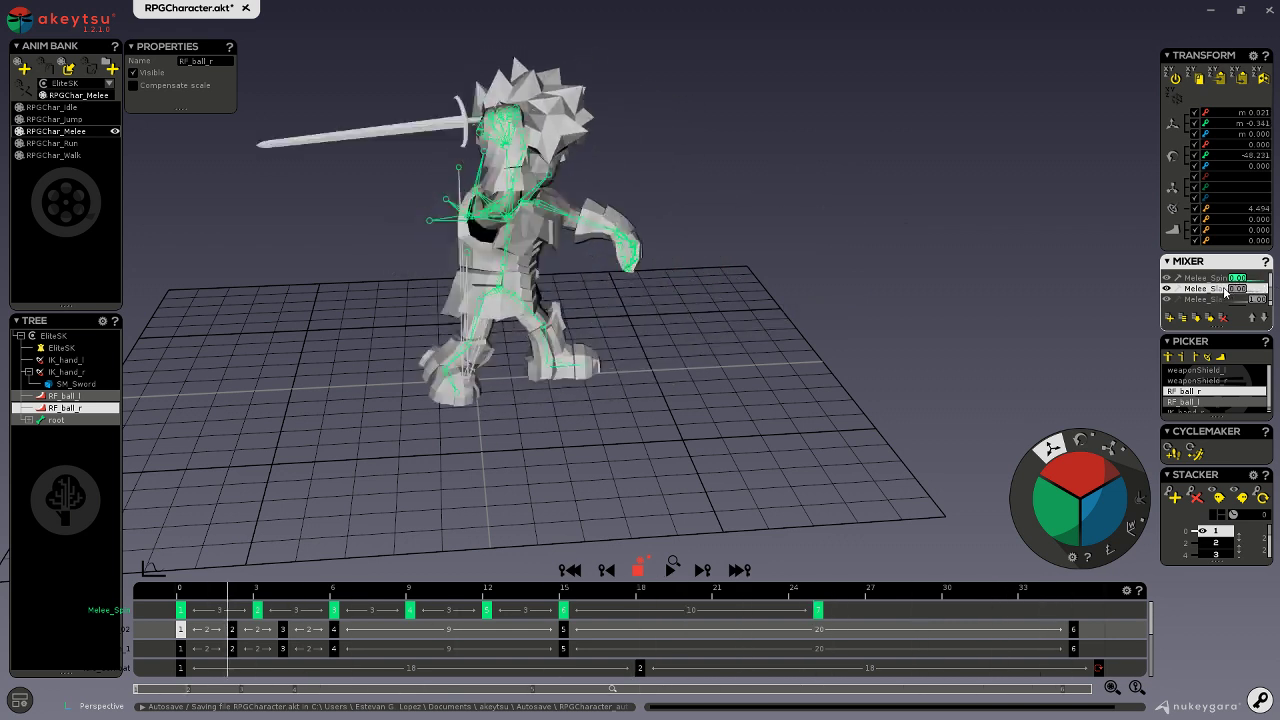
left_click(638, 569)
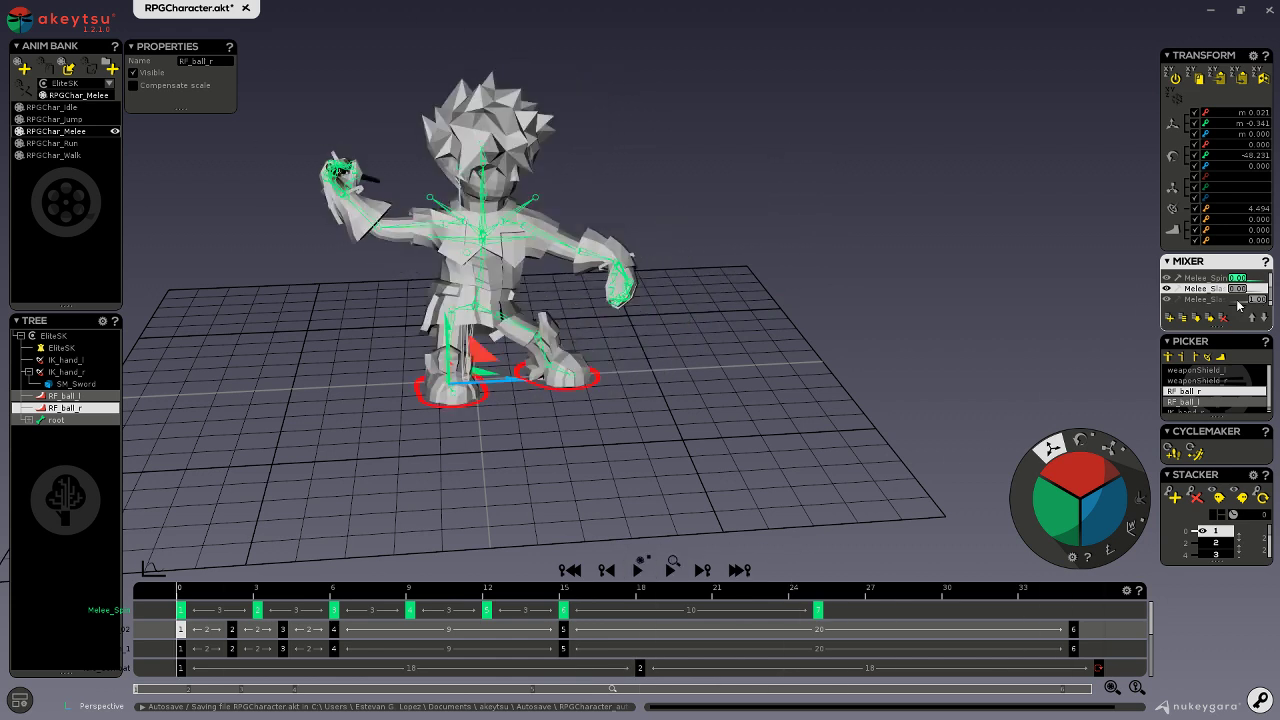
- Activate the lower slash layer, select the RPGChar_Melee animation in the bank, and save RPGCharacter.akt
left_click(1206, 299)
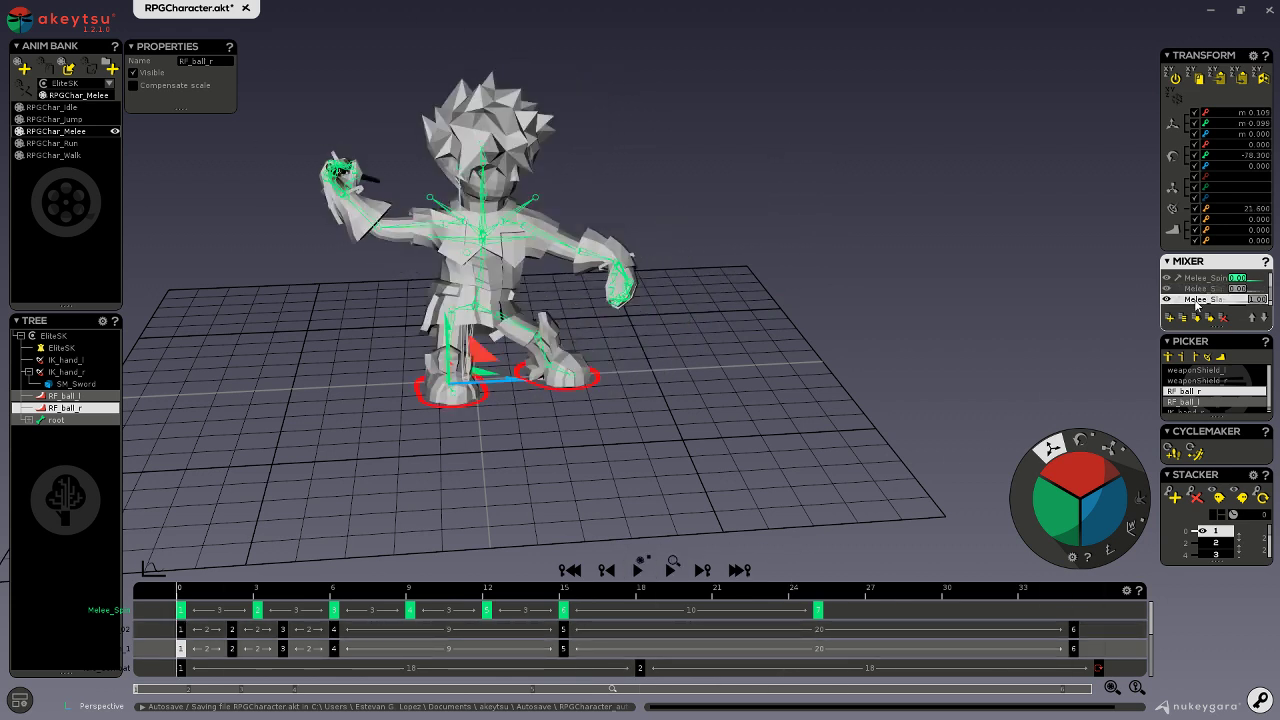
left_click(85, 134)
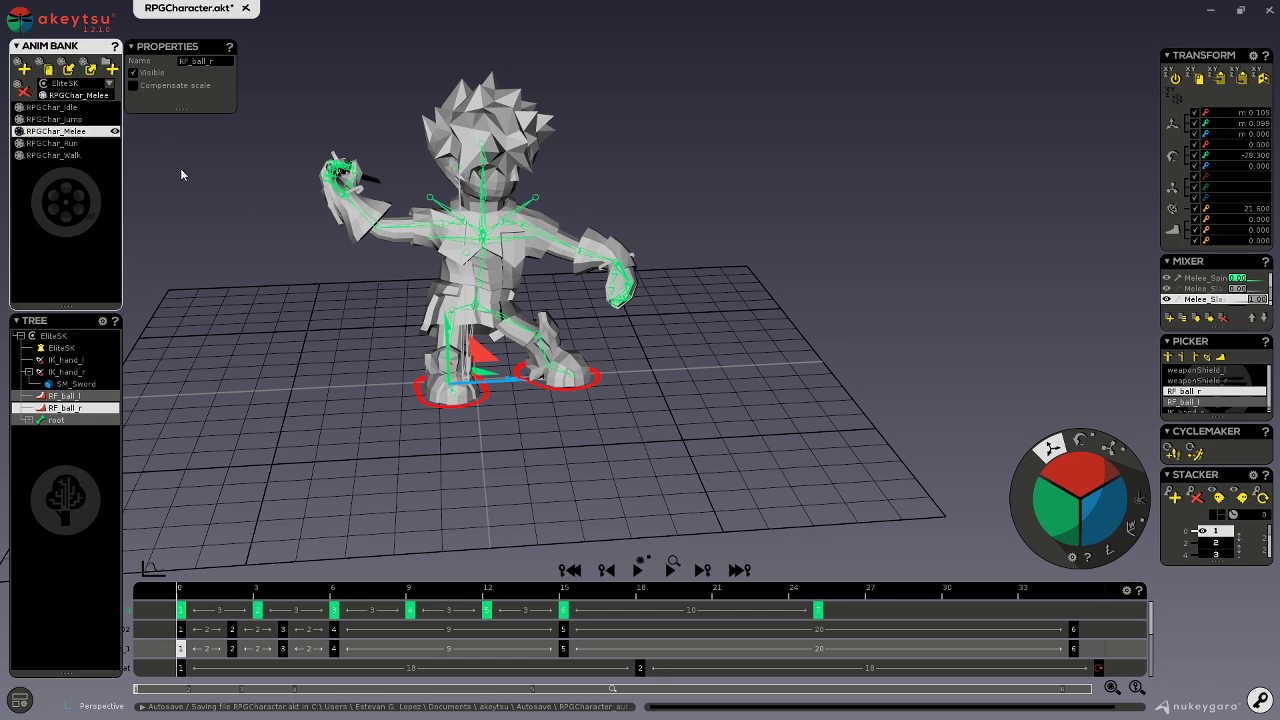
key("ctrl+s")
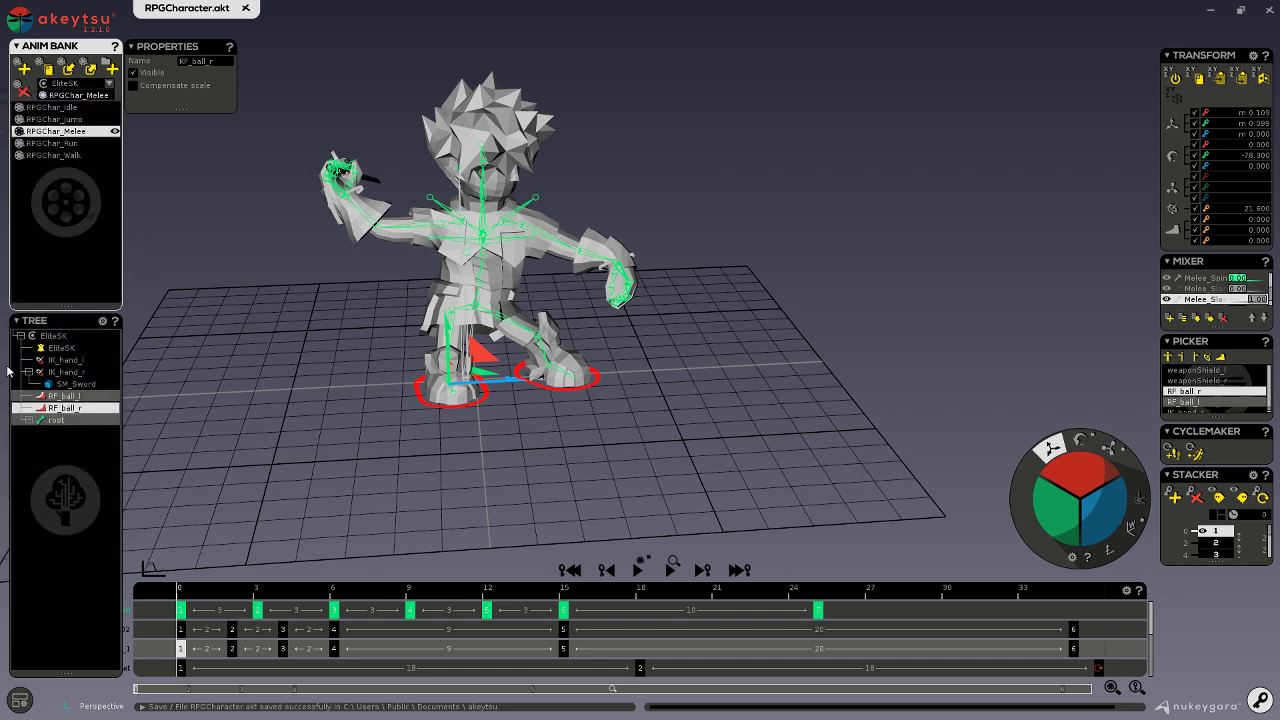
- Export the scene with only the selected animations as RPGCharacter_Melee_Slash_1.fbx in the RPGHero folder, overwriting the existing file
mouse_move(108, 480)
middle_click_drag(656, 166, 736, 160)
middle_click_drag(779, 299, 720, 286)
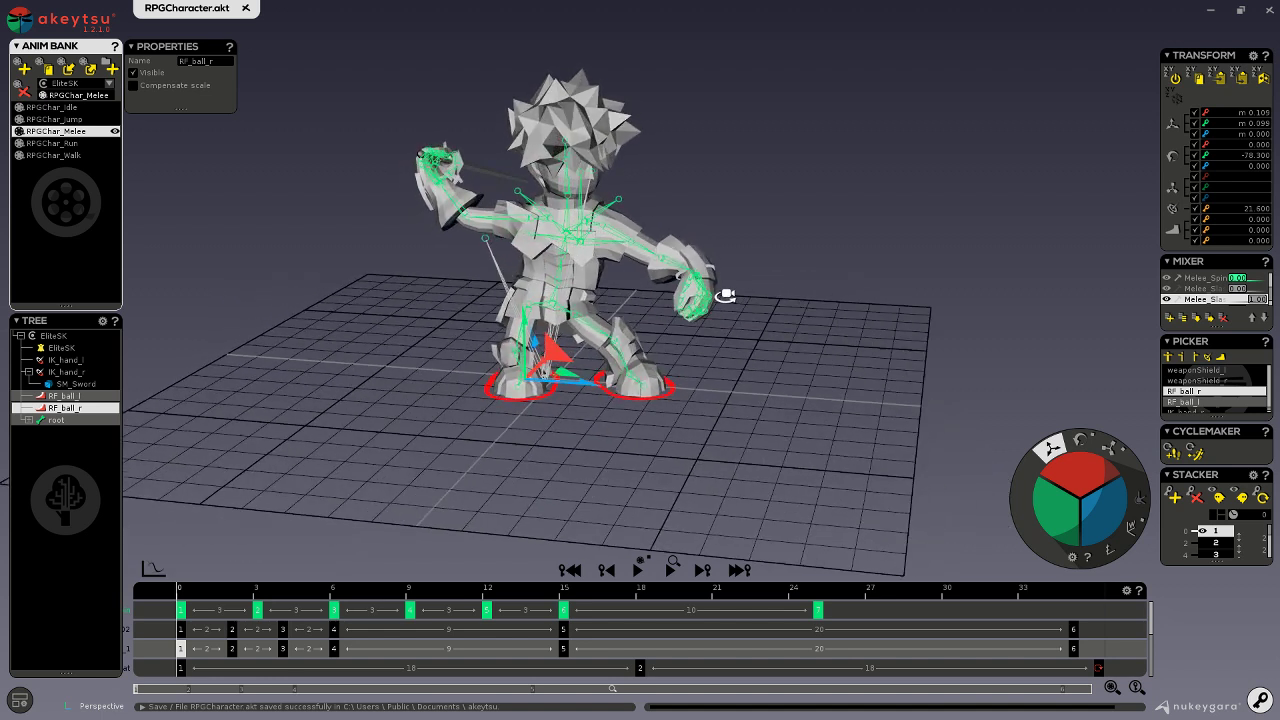
left_click(20, 25)
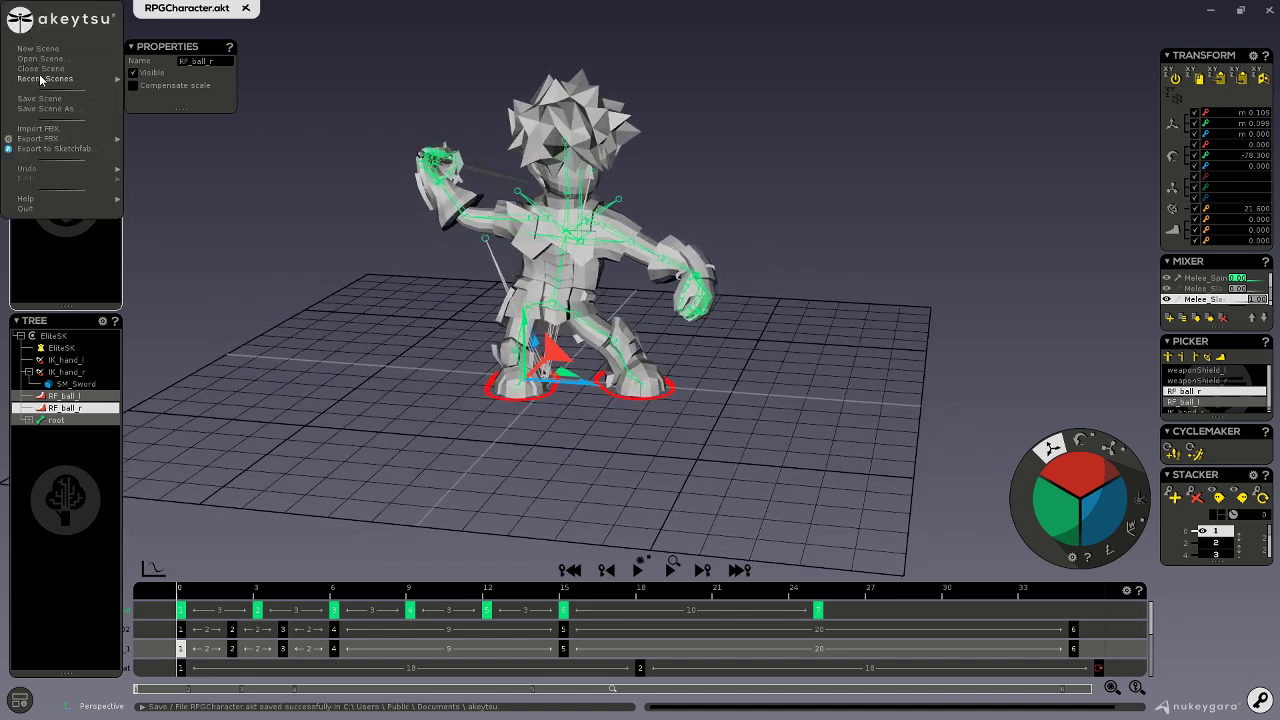
mouse_move(50, 138)
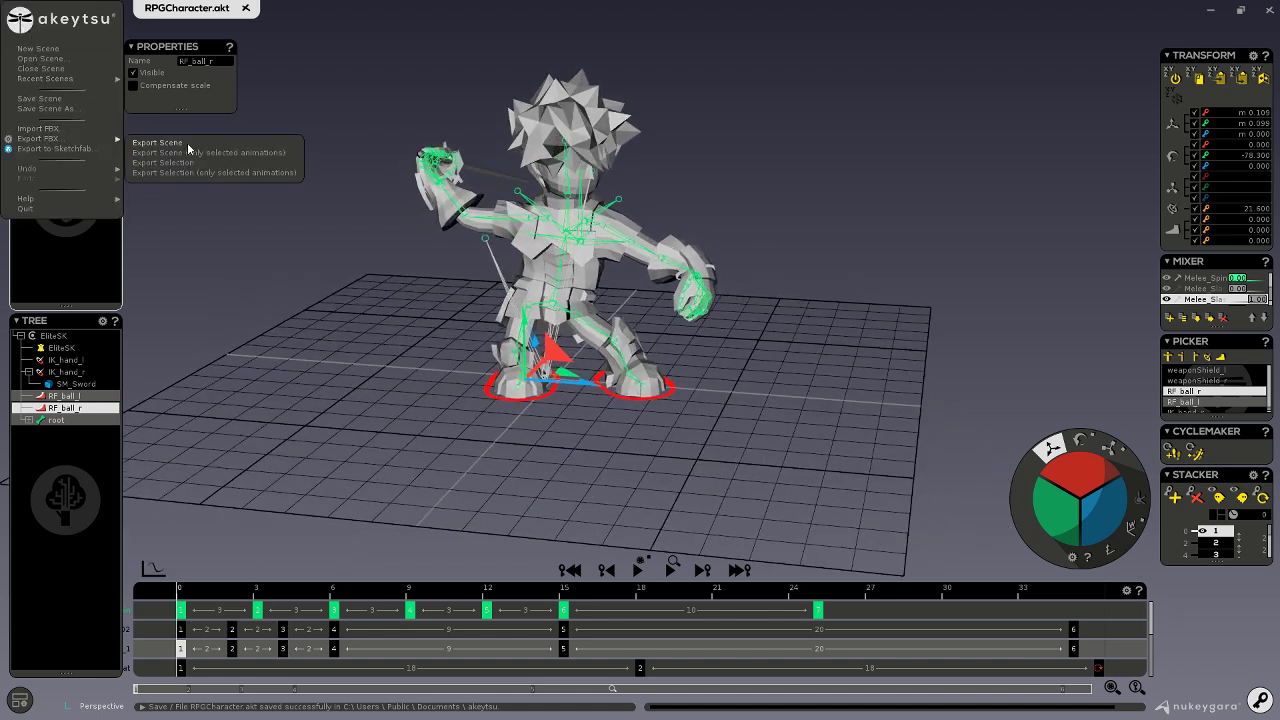
left_click(181, 151)
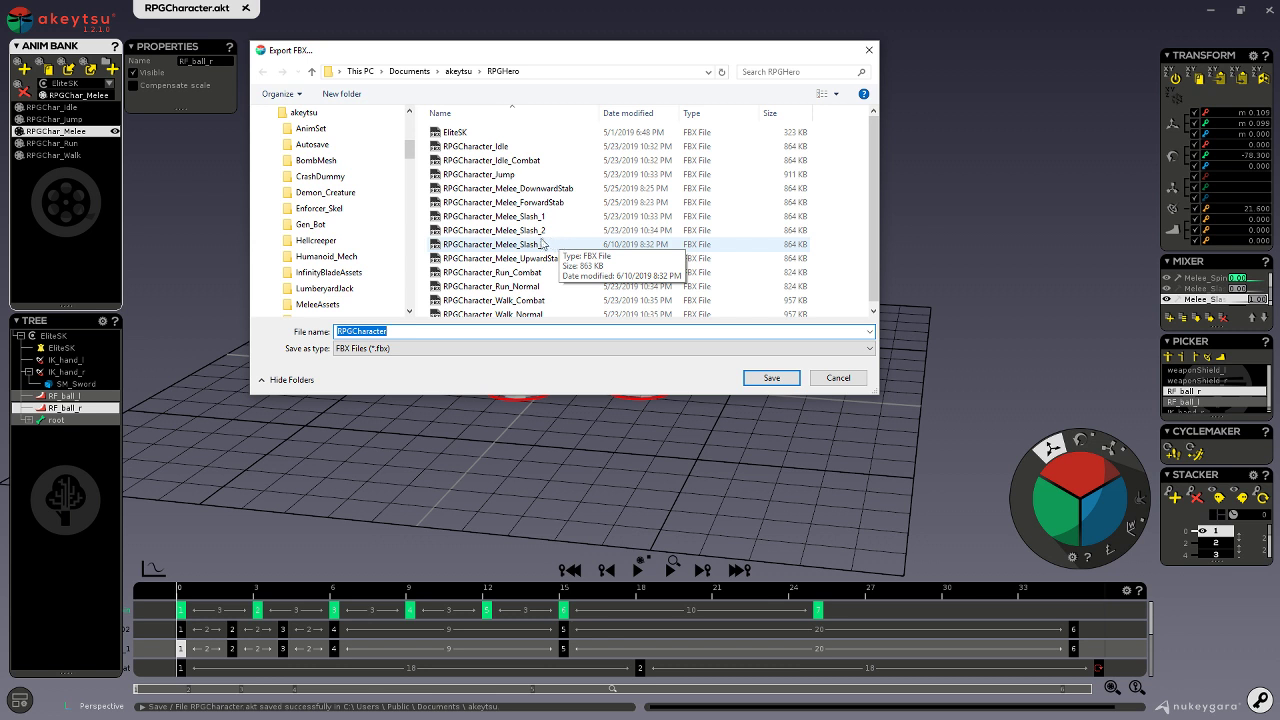
left_click(531, 217)
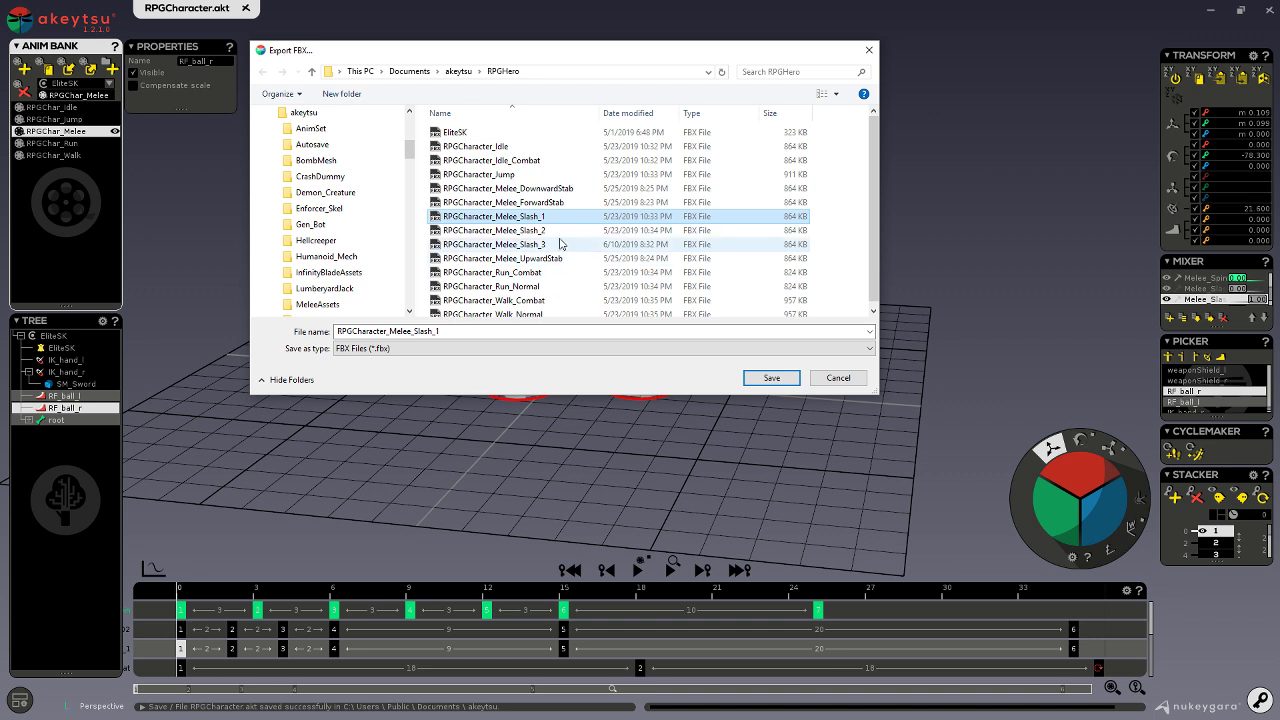
left_click(746, 378)
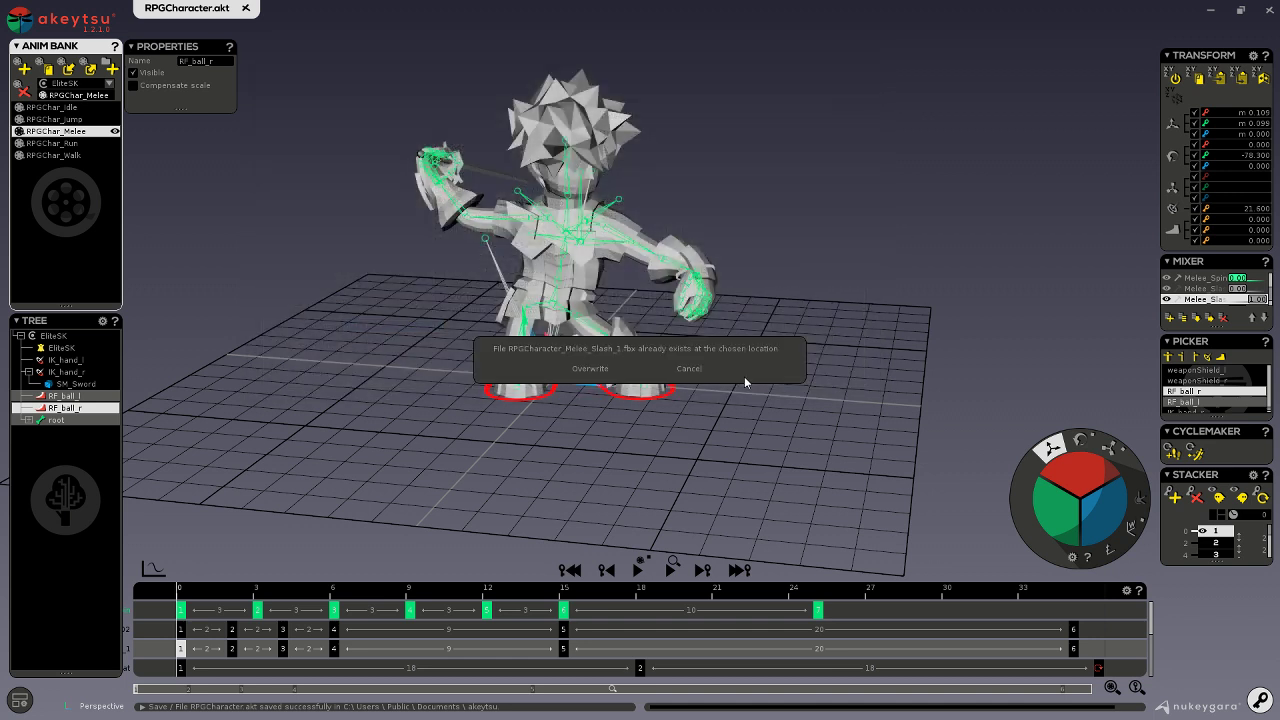
left_click(590, 376)
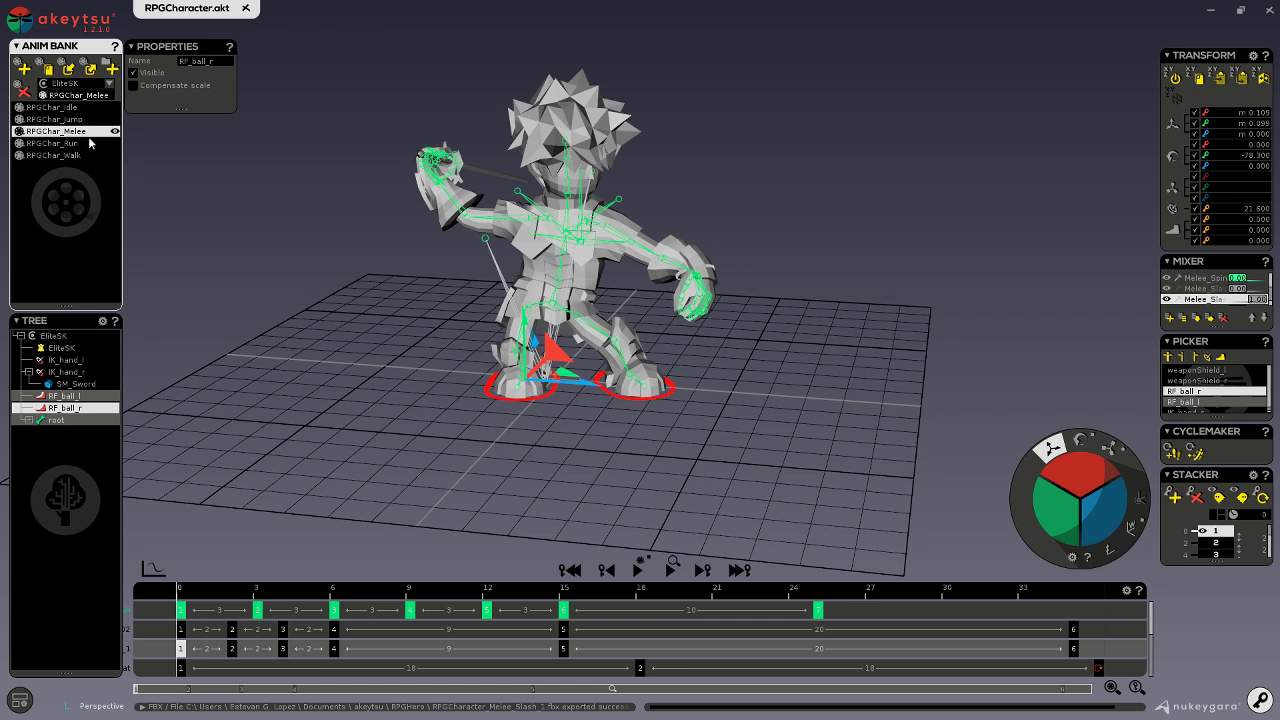
- Activate the upper slash layer, raise its mixer weight to full, and set the lower slash layer's weight to 0.00
left_click(19, 19)
left_click(1204, 288)
mouse_move(1263, 303)
left_mouse_down()
mouse_move(1226, 300)
mouse_move(1275, 290)
left_mouse_up()
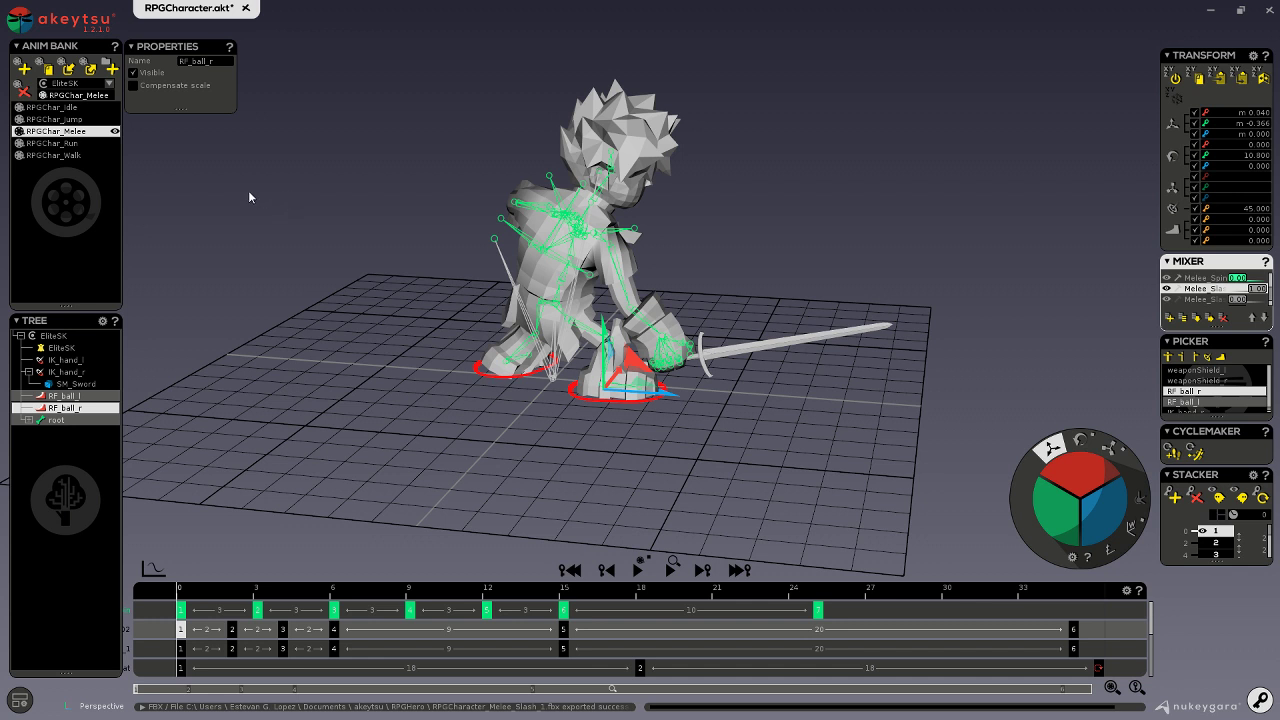
- Export the scene with only selected animations as RPGCharacter_Melee_Slash_3.fbx, overwriting the existing file, and save the scene
left_click(22, 22)
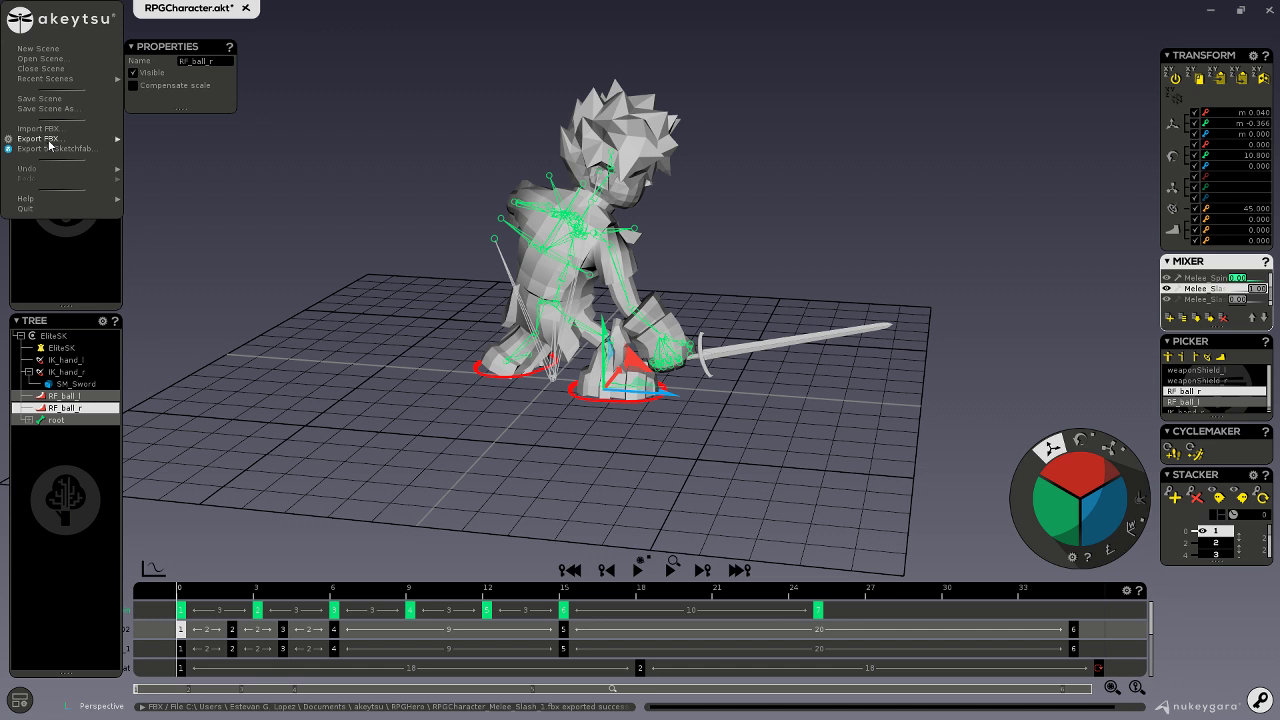
mouse_move(50, 142)
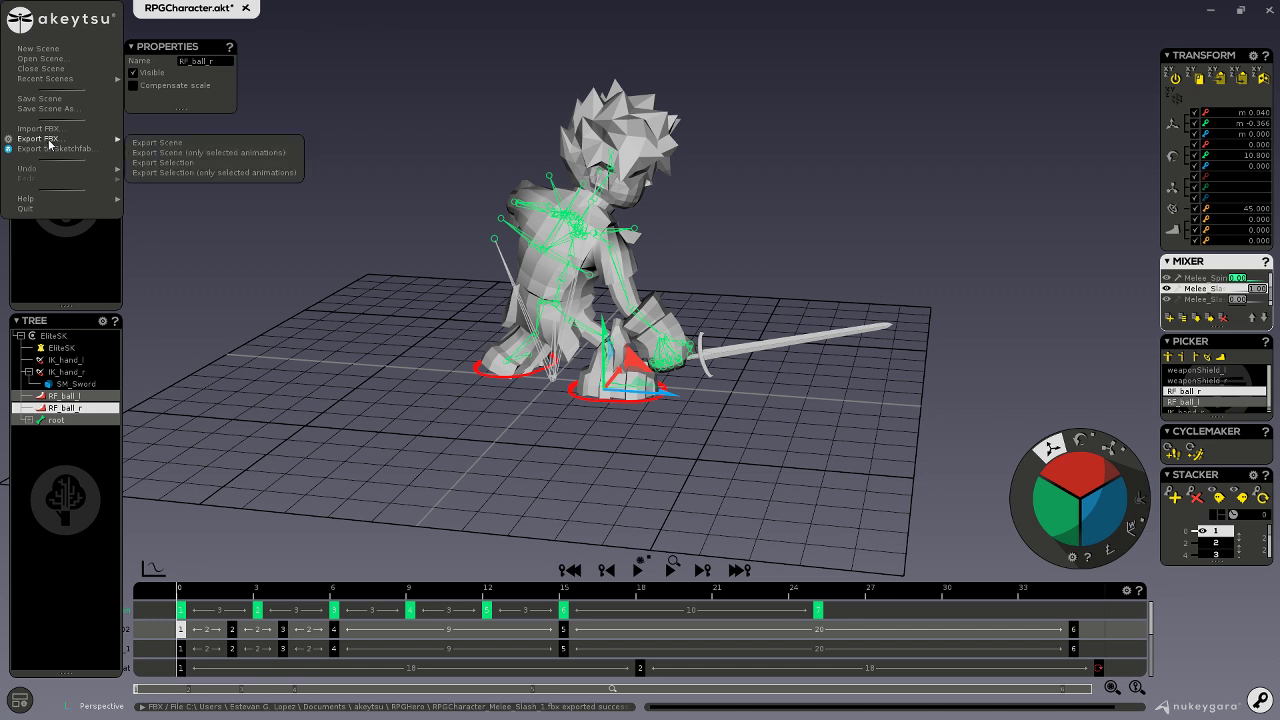
left_click(186, 155)
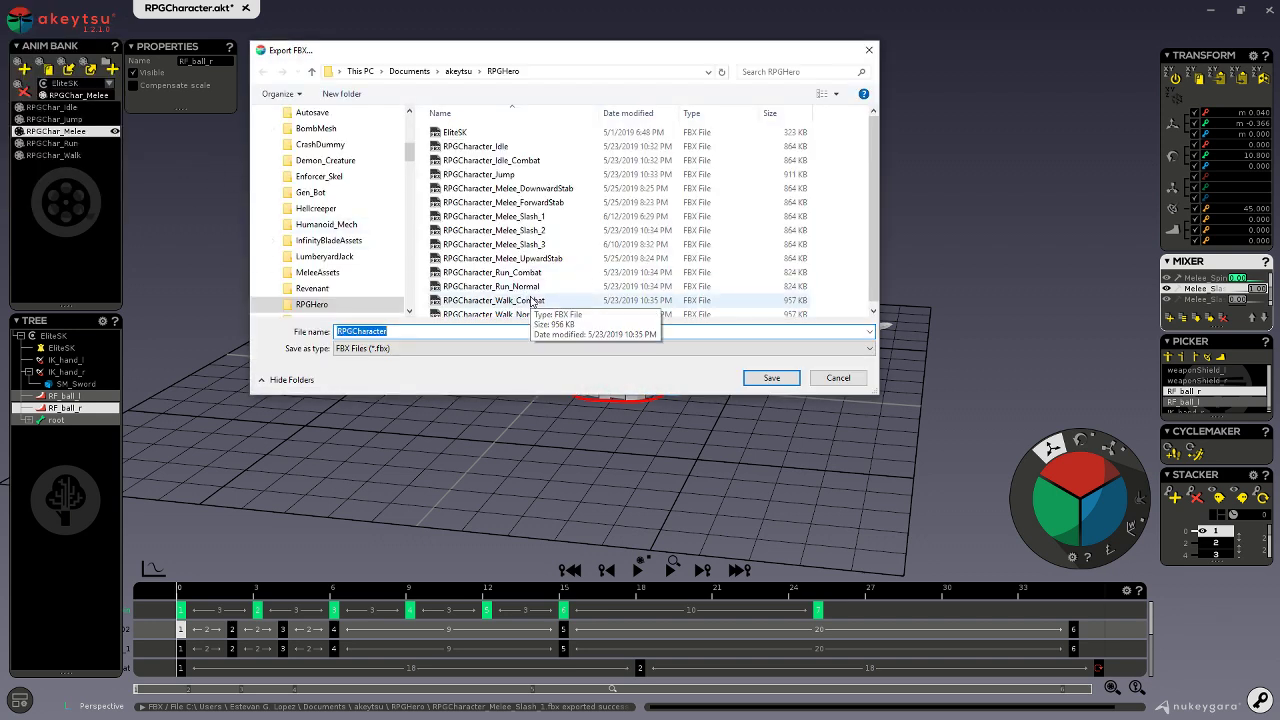
left_click(494, 244)
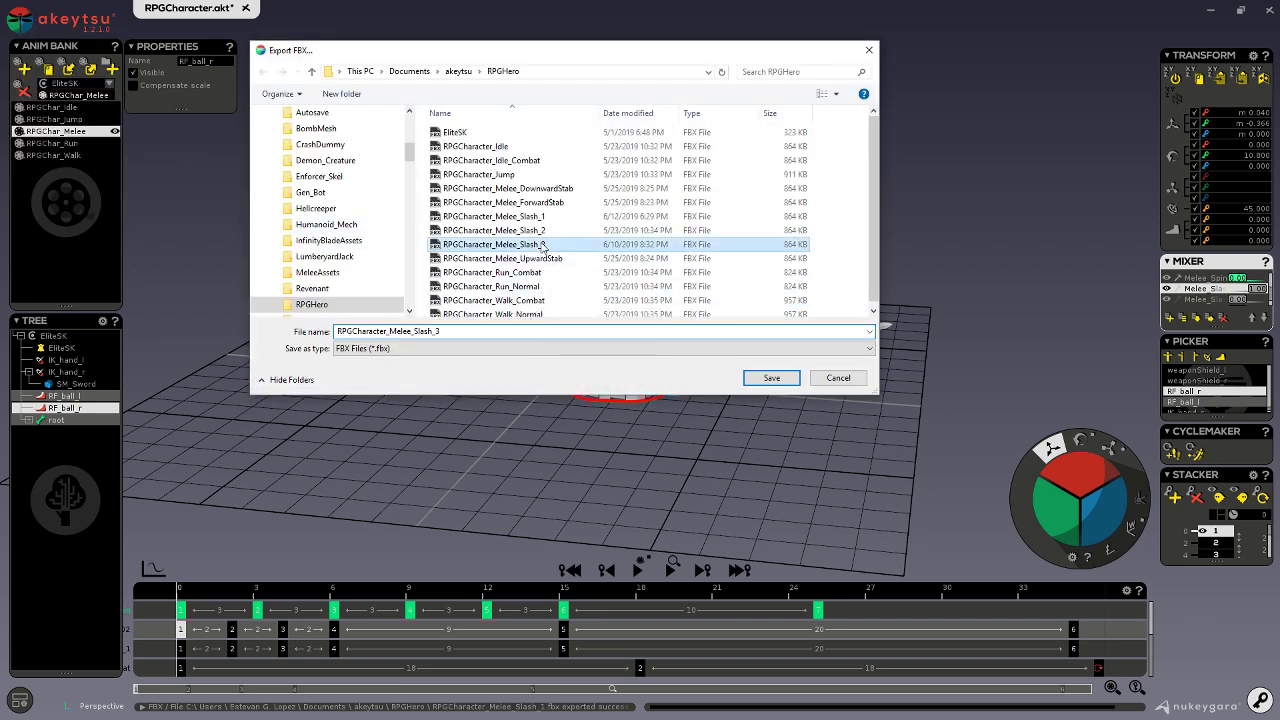
left_click(770, 377)
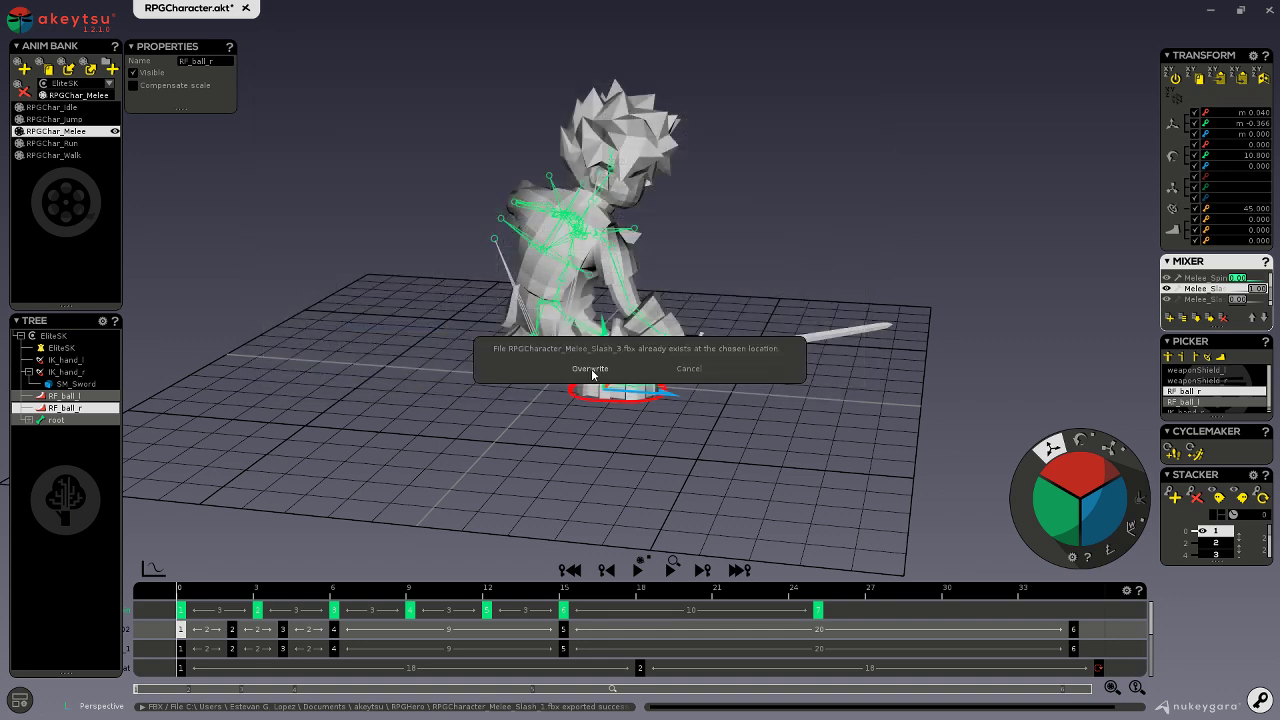
mouse_move(428, 421)
middle_mouse_down()
mouse_move(637, 420)
mouse_move(416, 375)
mouse_move(363, 397)
mouse_move(404, 419)
middle_mouse_up()
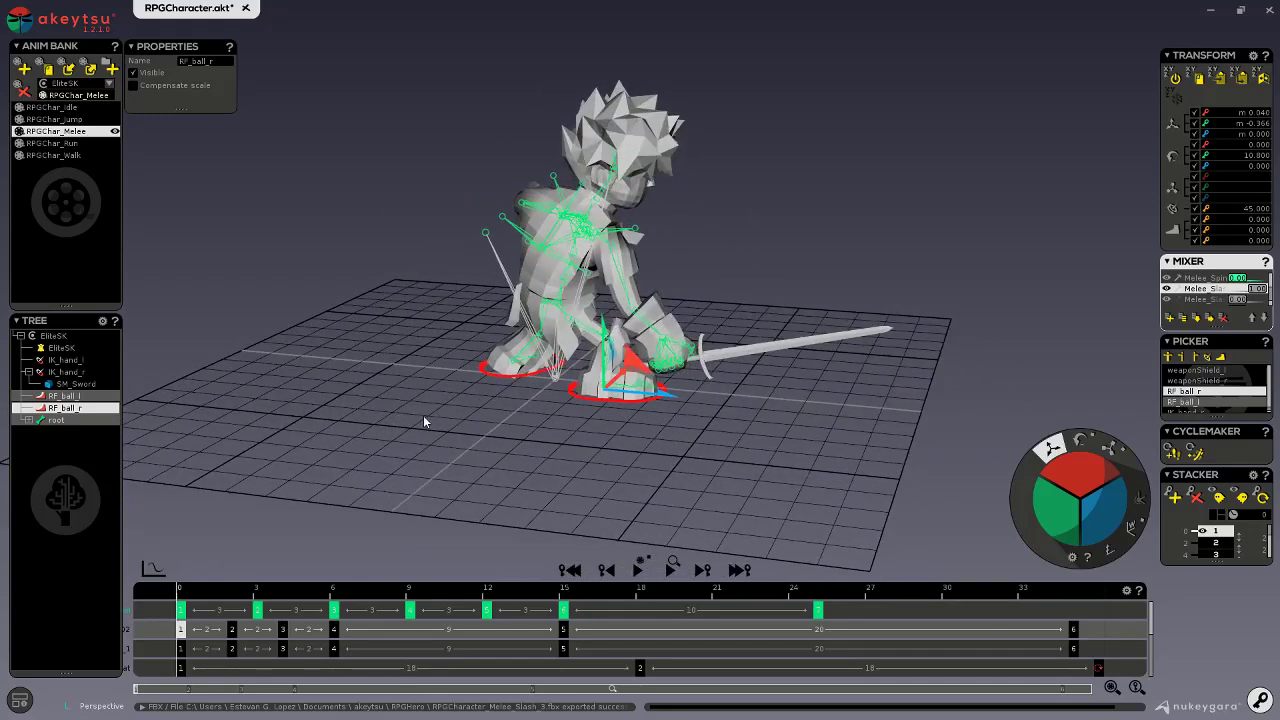
key("ctrl+s")
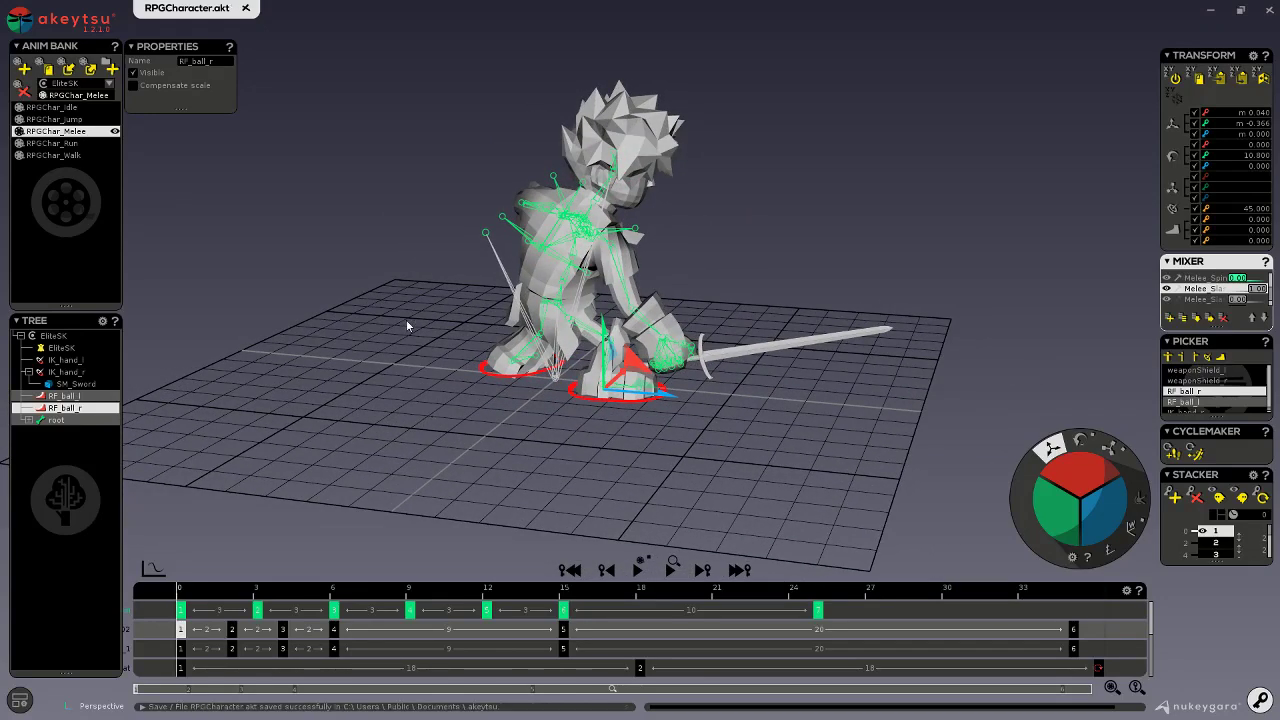
- Scrub through the slash animation and return to frame 0, examining the character's motion from several angles
middle_click_drag(406, 323, 514, 400)
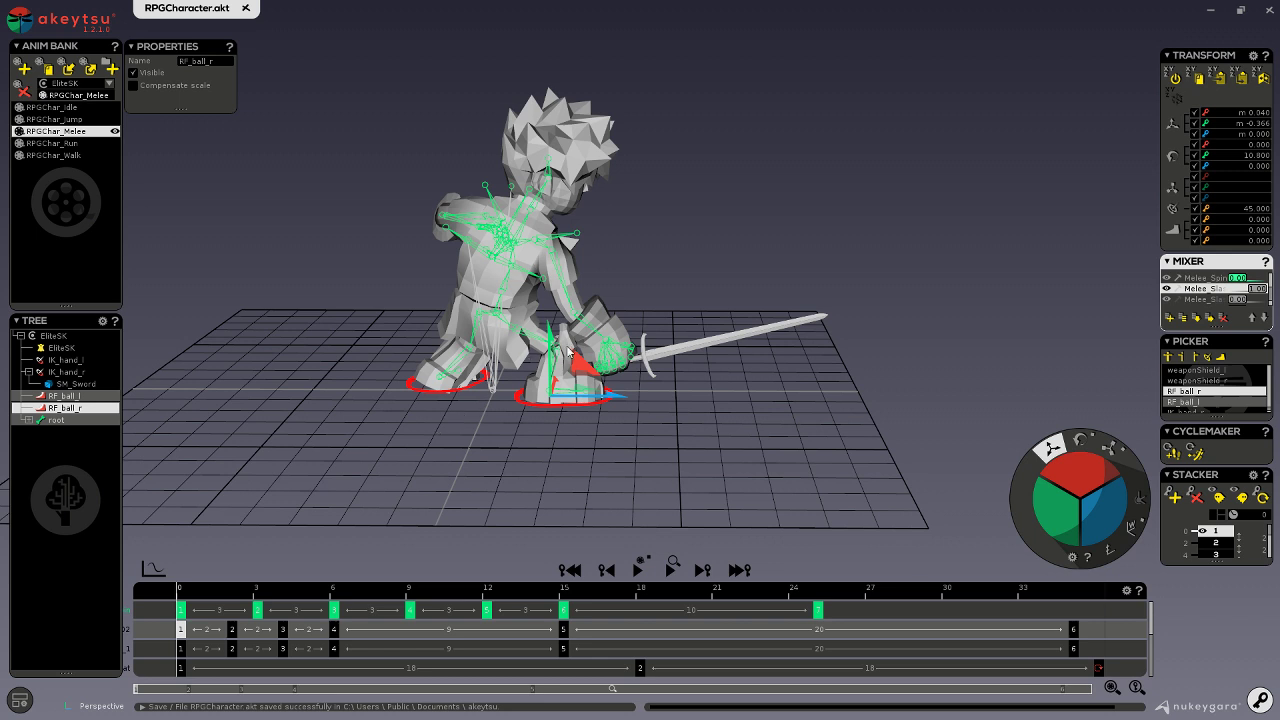
middle_click_drag(721, 214, 664, 334)
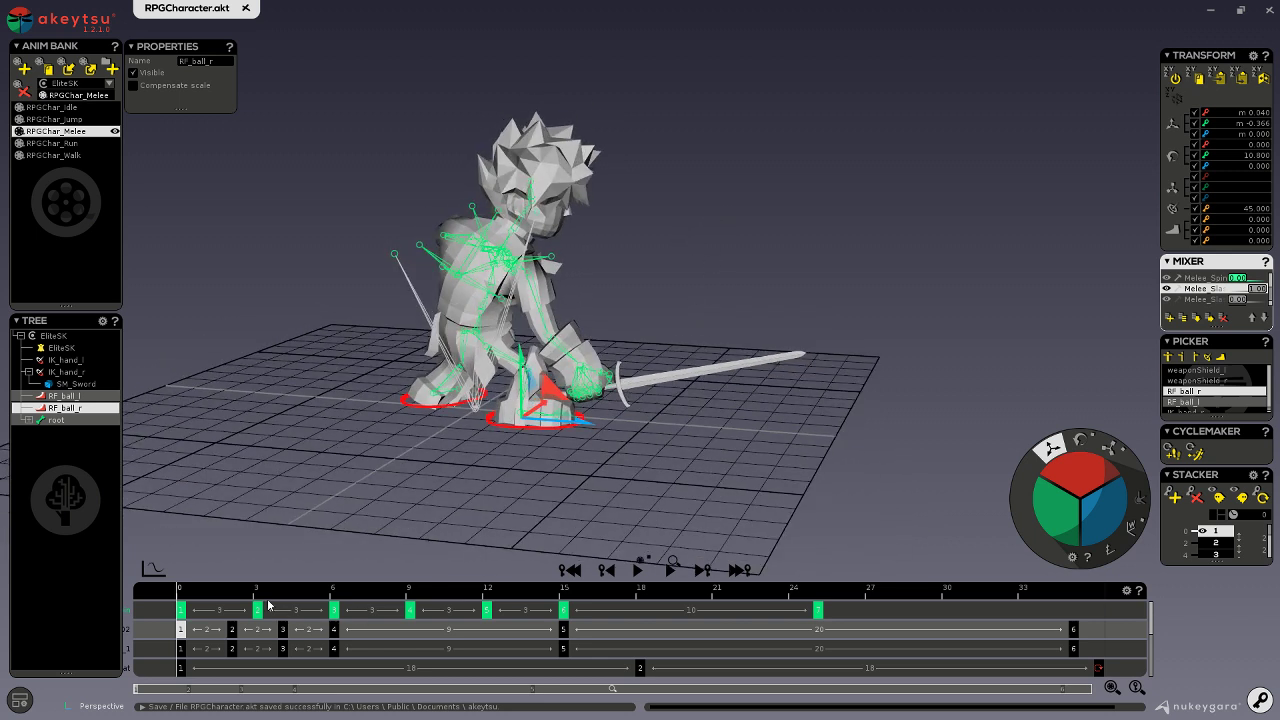
left_click_drag(195, 593, 910, 630)
left_click_drag(382, 606, 171, 596)
middle_click_drag(343, 451, 460, 480)
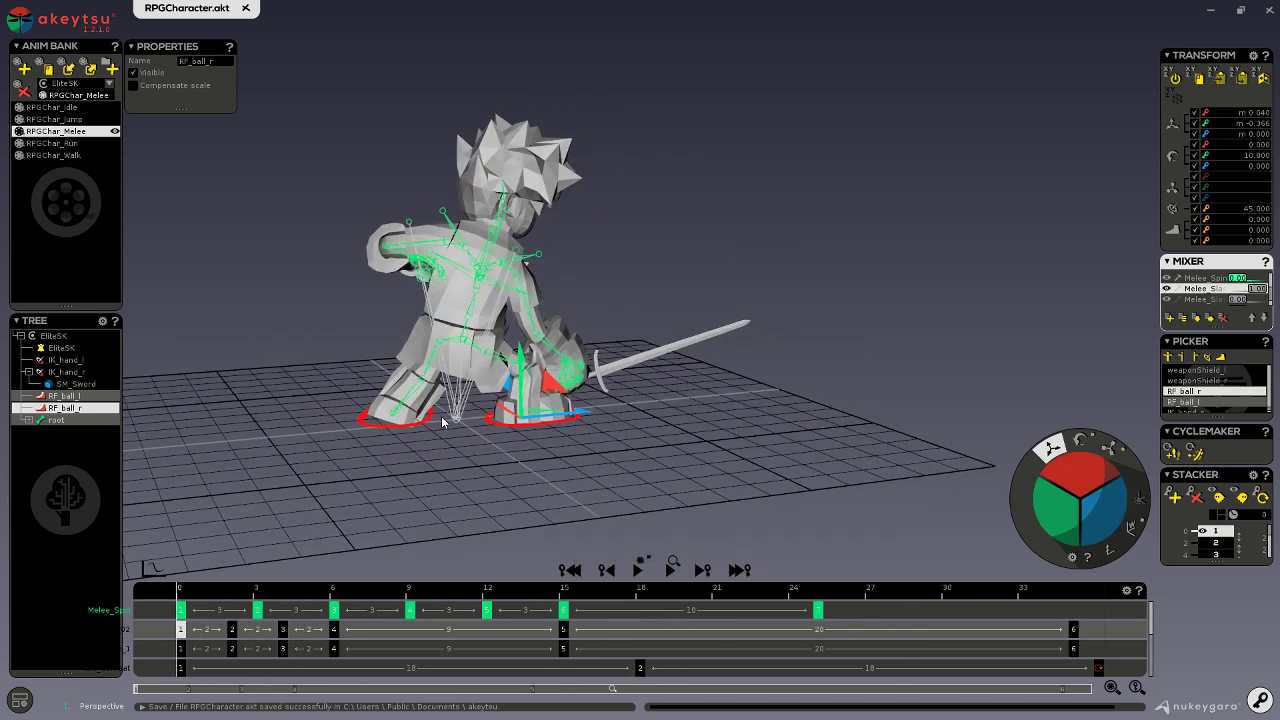
middle_click_drag(513, 520, 313, 430)
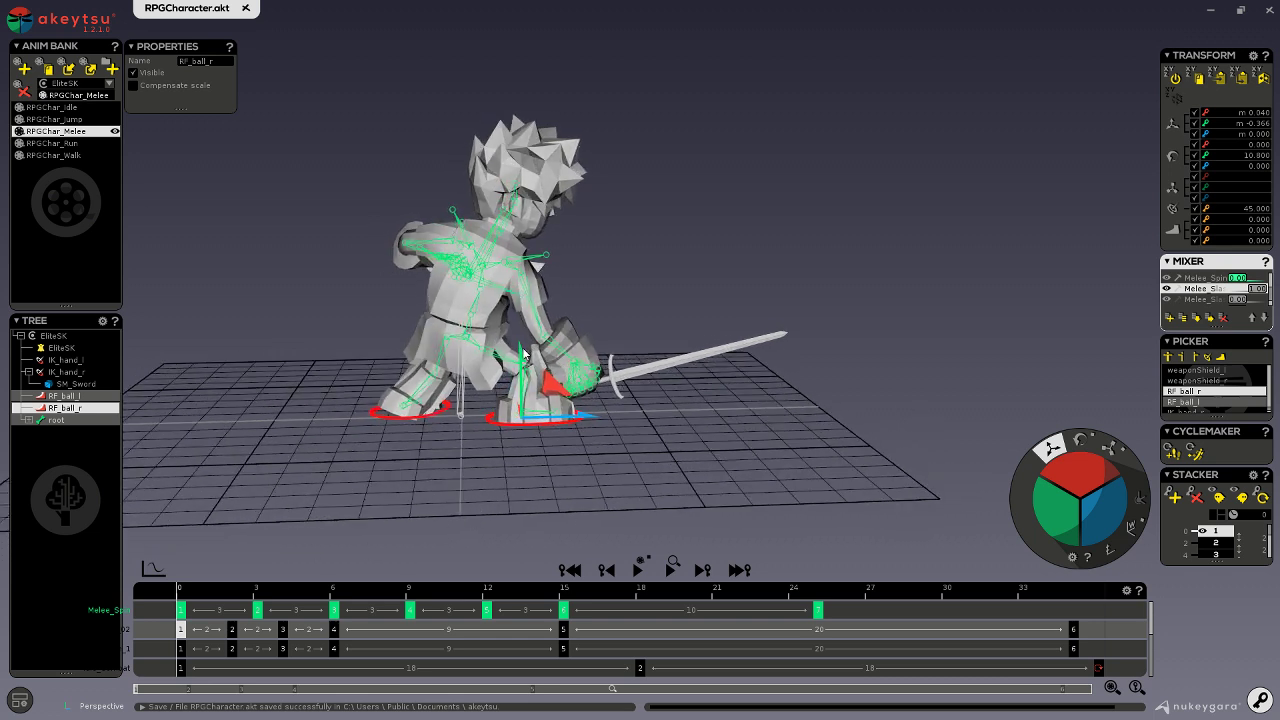
- Export the selected animation again over RPGCharacter_Melee_Slash_3.fbx
left_click(35, 25)
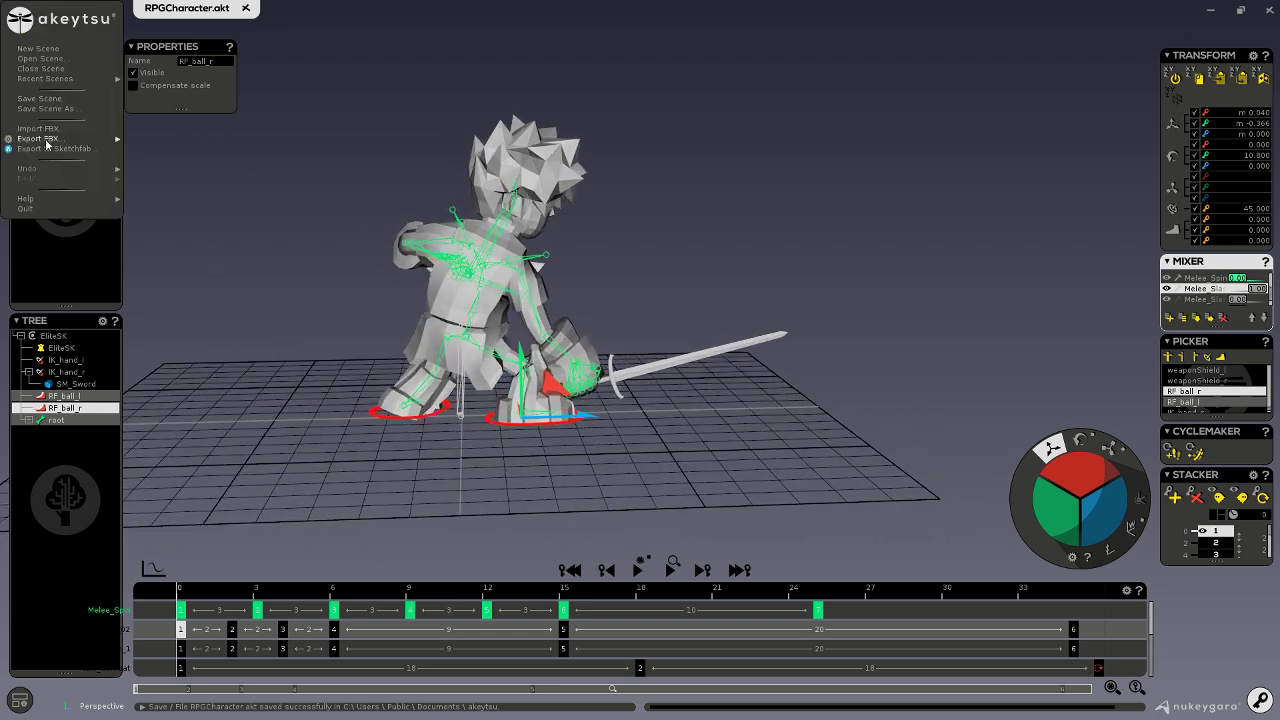
mouse_move(60, 139)
left_click(158, 150)
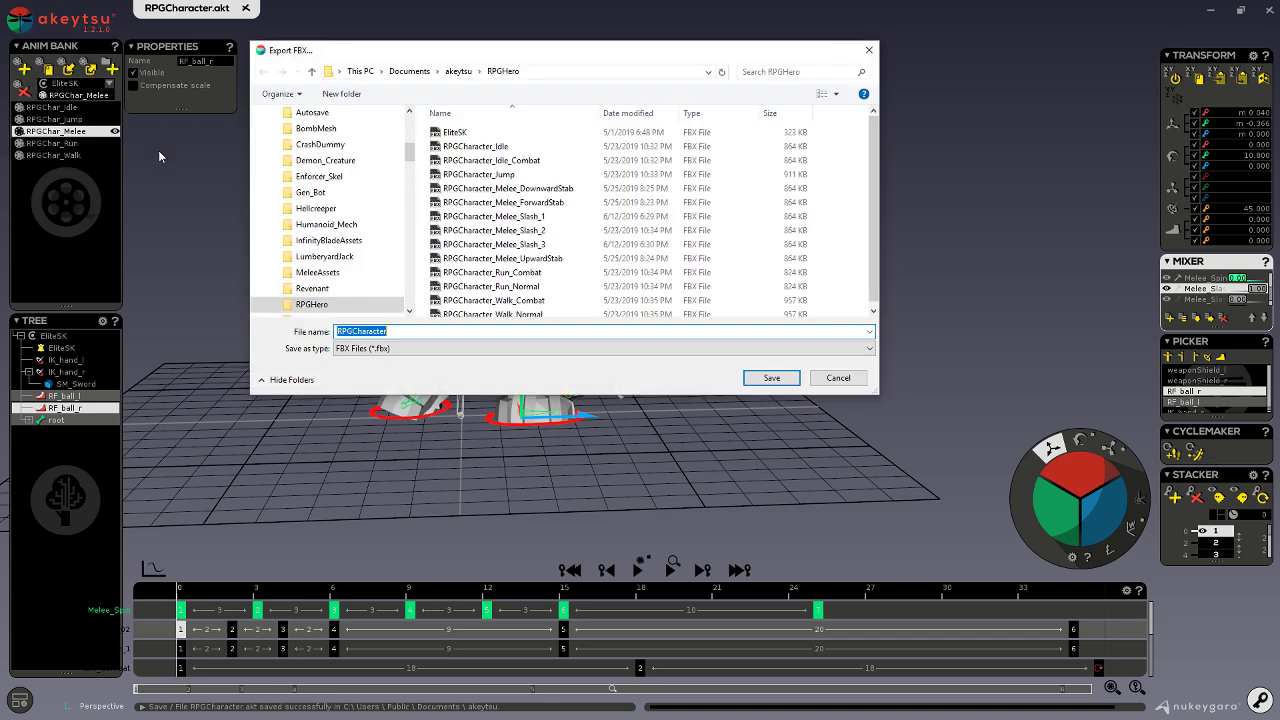
left_click(560, 244)
left_click(765, 377)
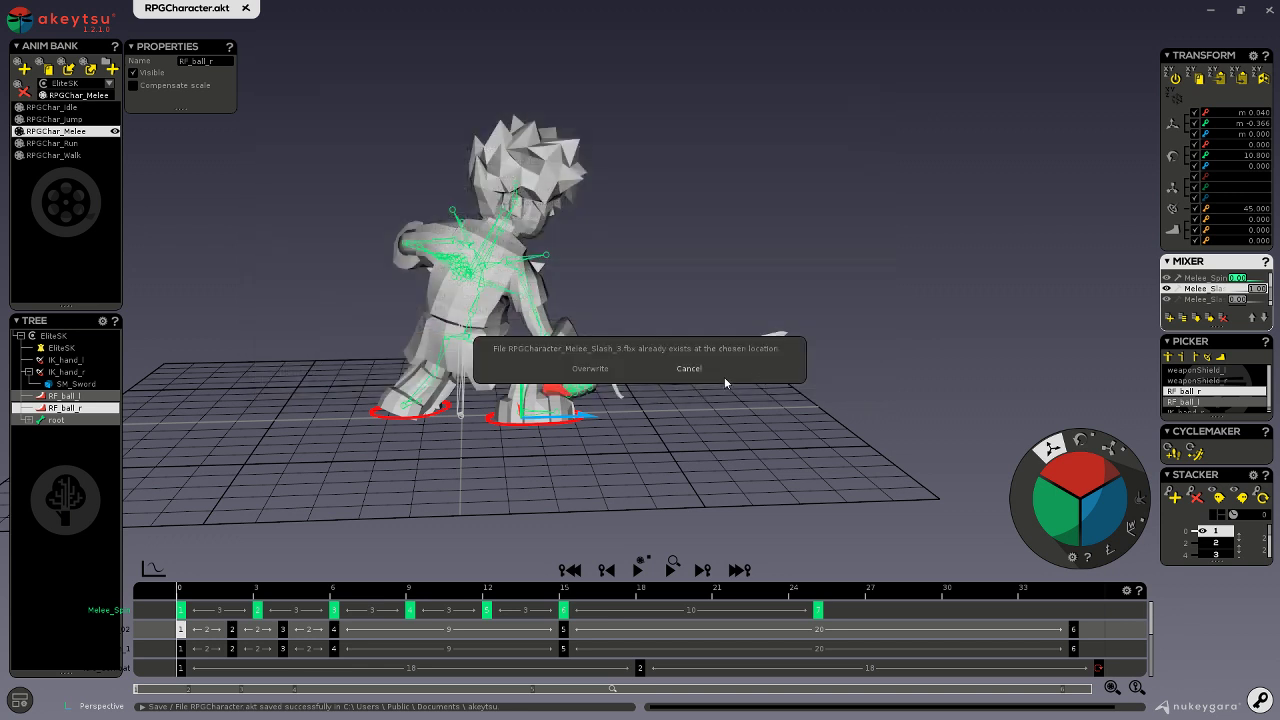
left_click(590, 369)
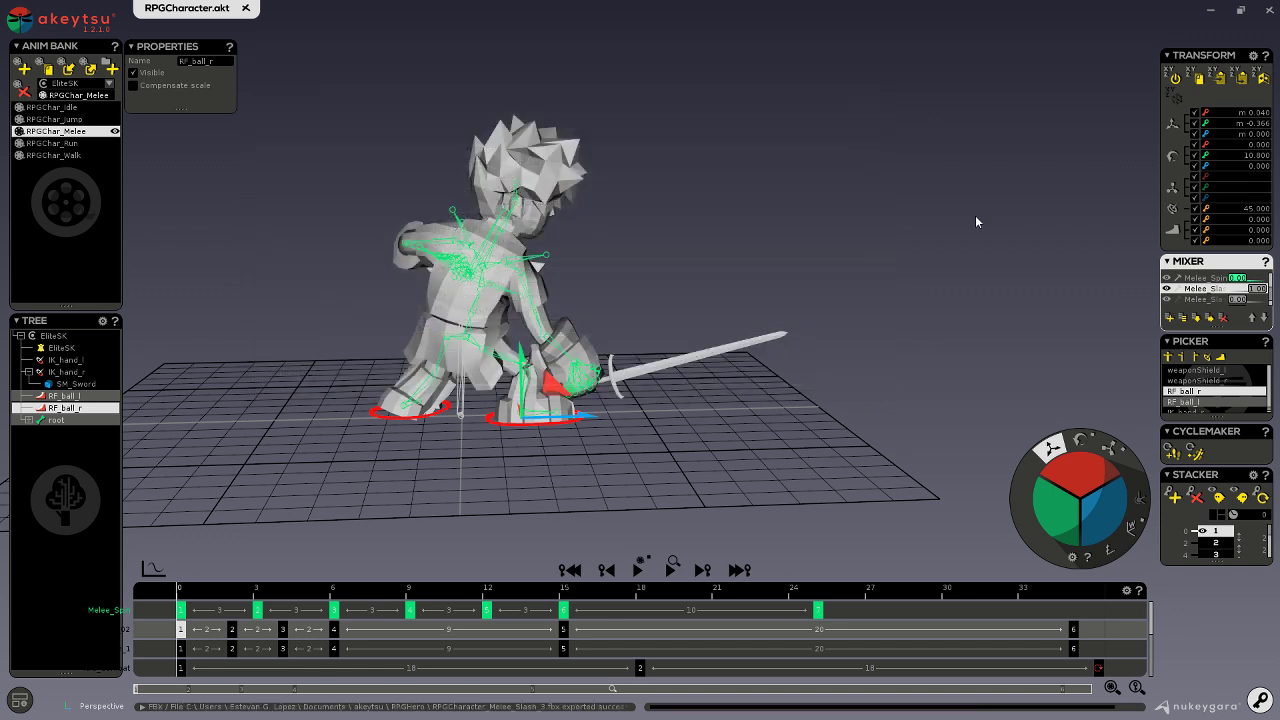
- Switch to the HeroPlatformer3D project in Unreal Editor and open the Animations folder of ModularRPGHeroesPolyart
left_click(1210, 10)
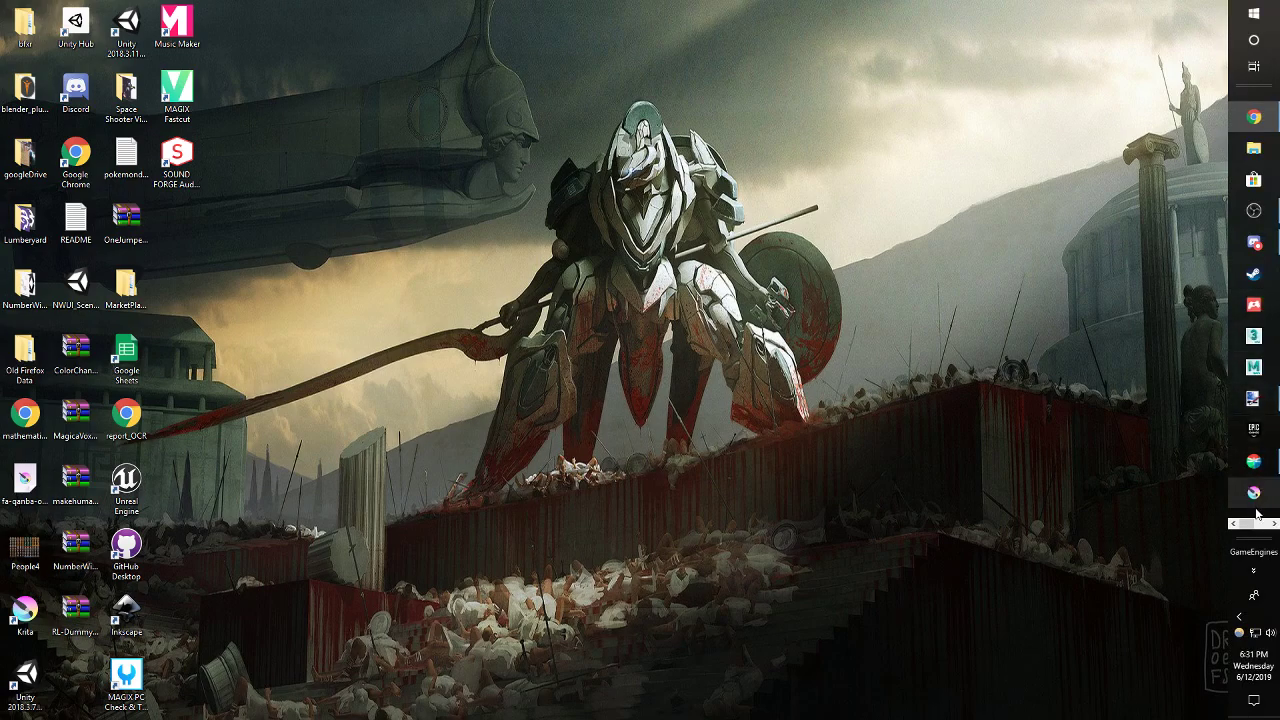
left_click(1273, 523)
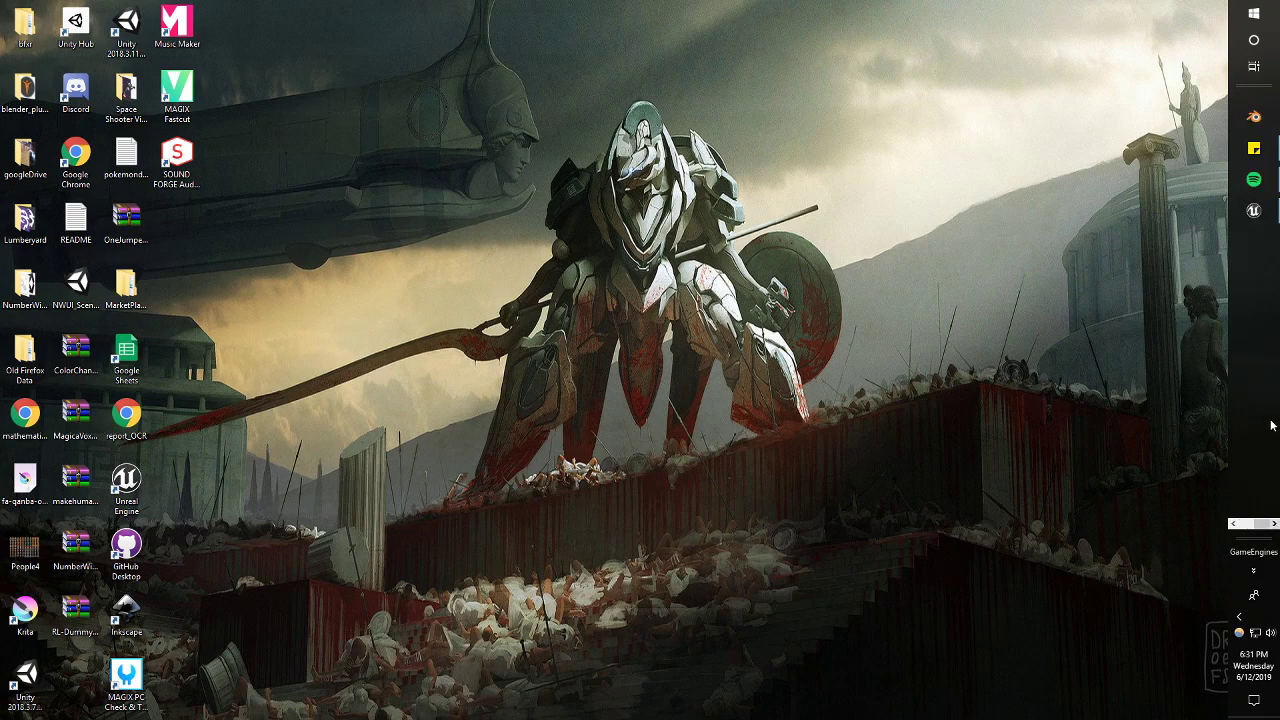
left_click(1254, 211)
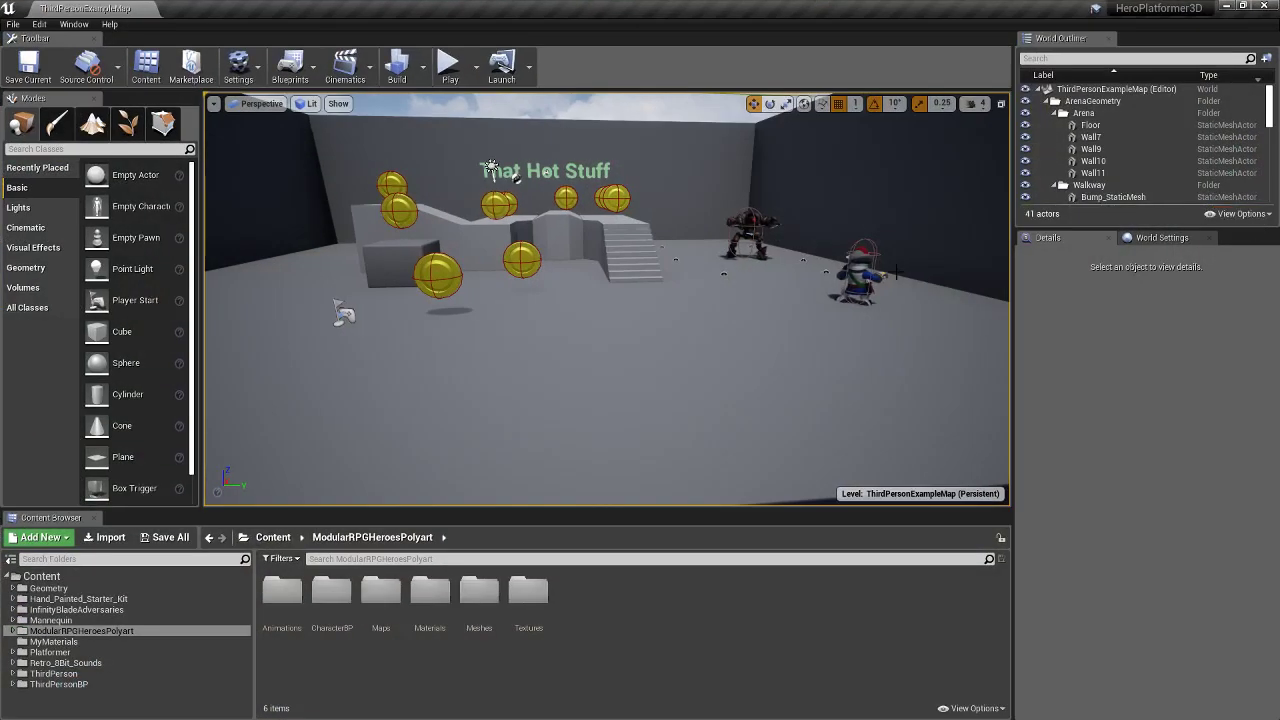
double_click(296, 610)
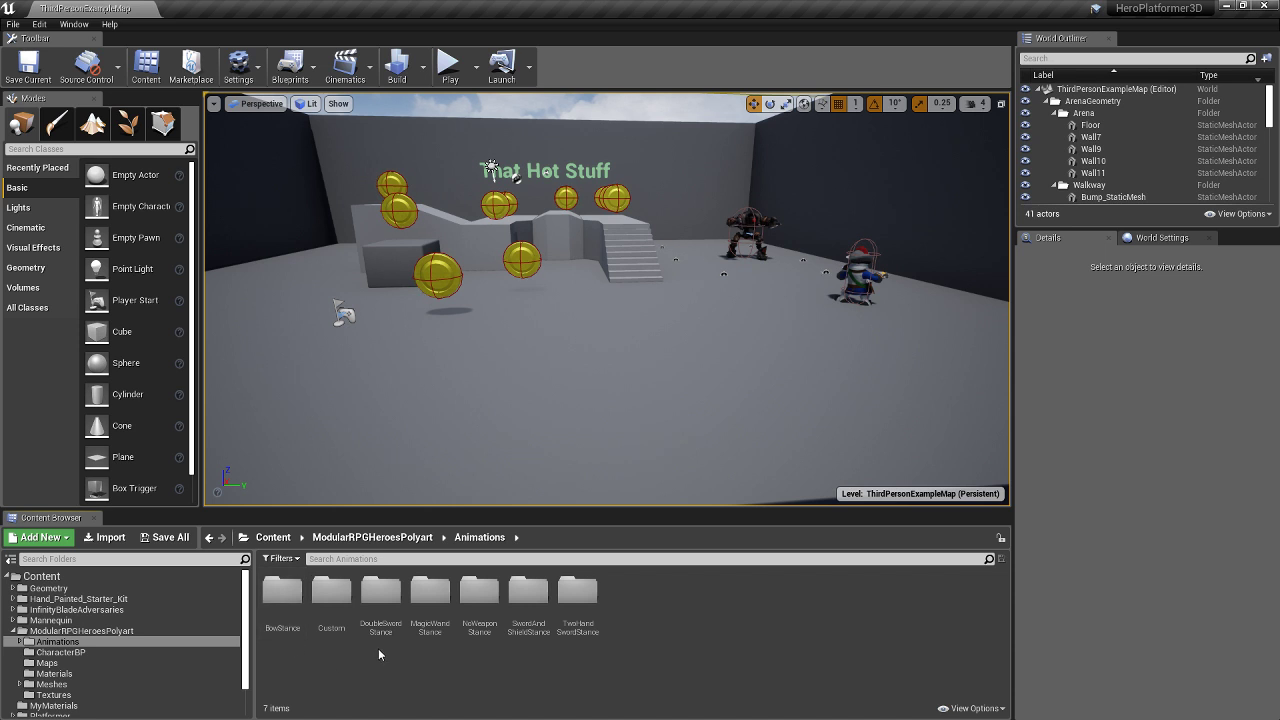
- Open the Custom animations folder, reimport RPGCharacter_Melee_Slash_1 from its source FBX and save the asset
left_click(326, 604)
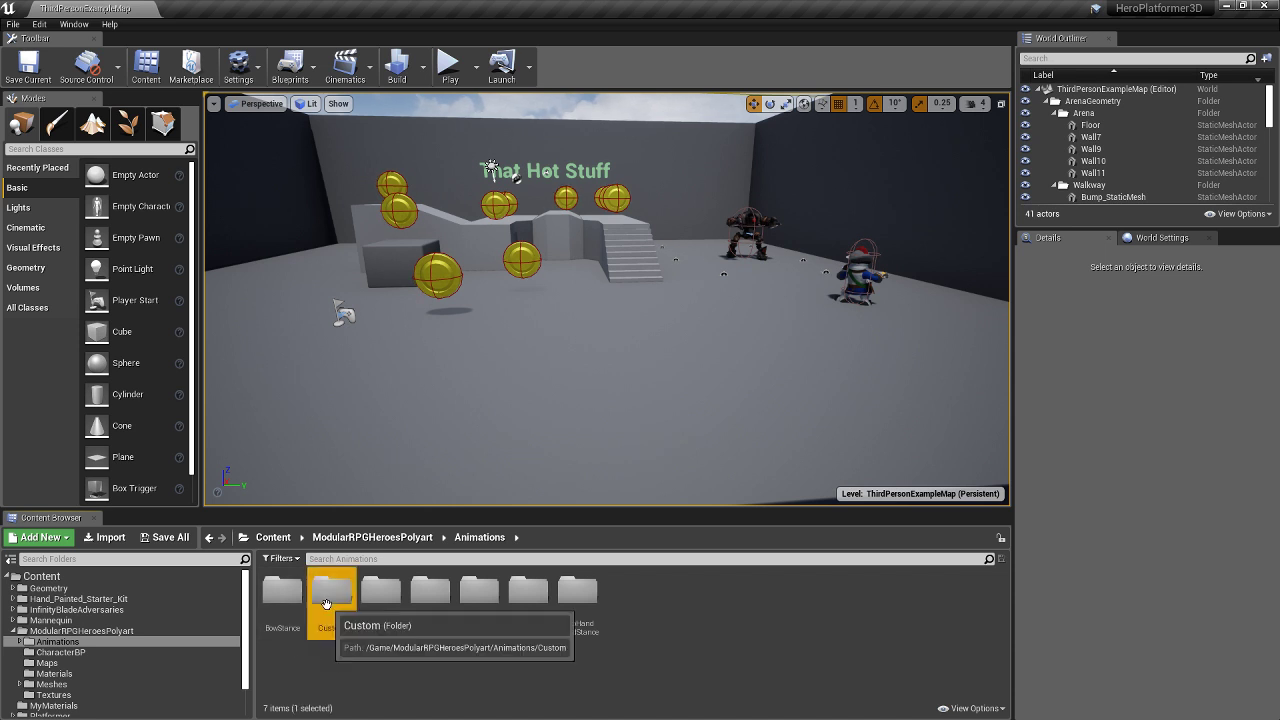
double_click(326, 604)
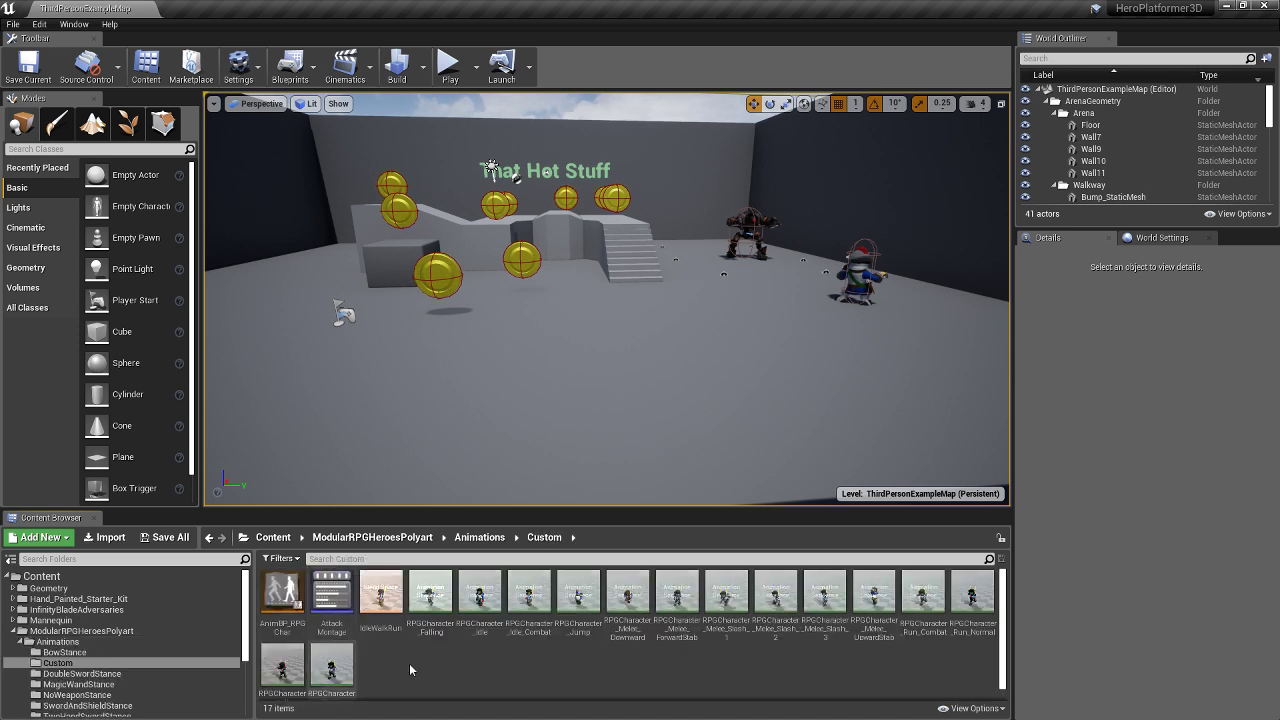
right_click(745, 622)
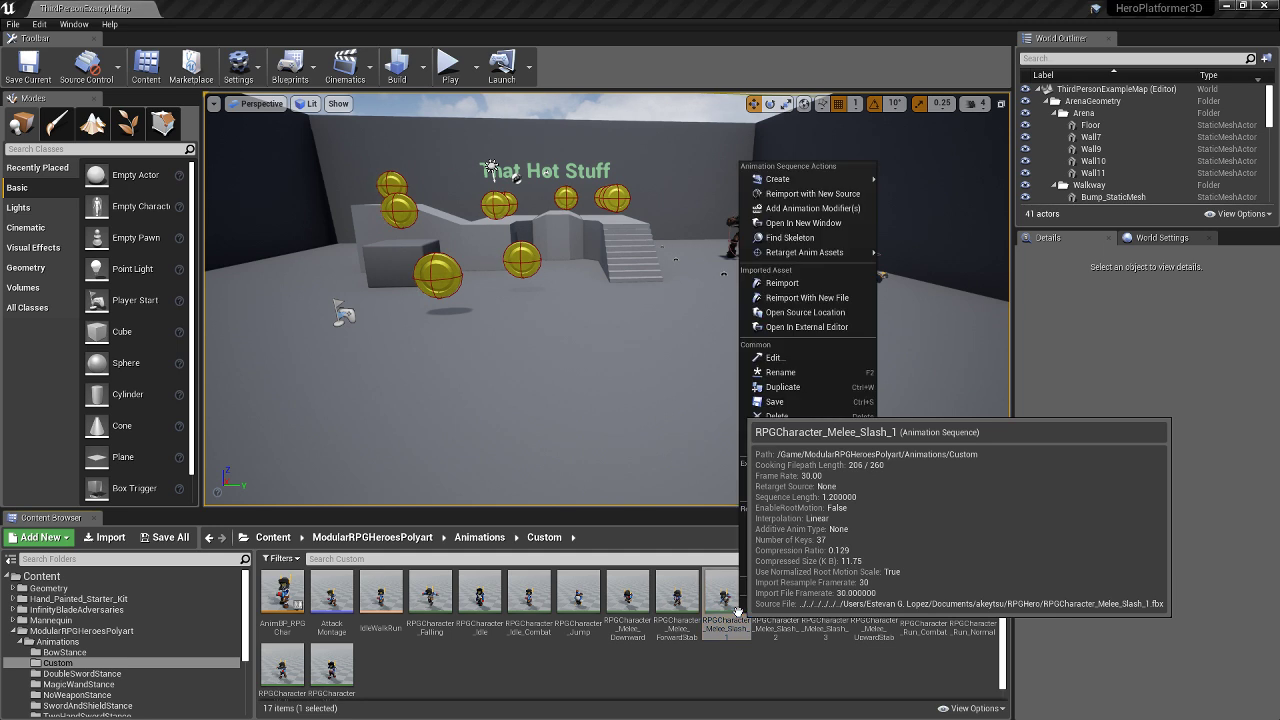
left_click(797, 282)
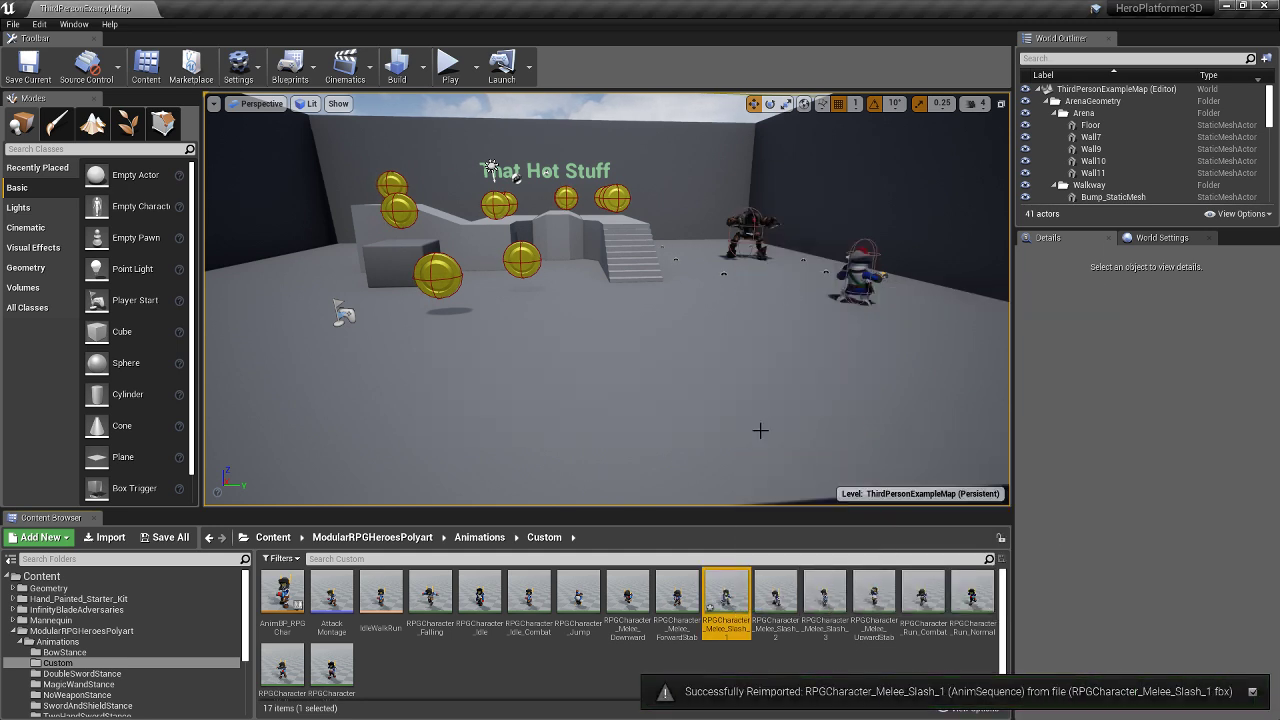
right_click(736, 598)
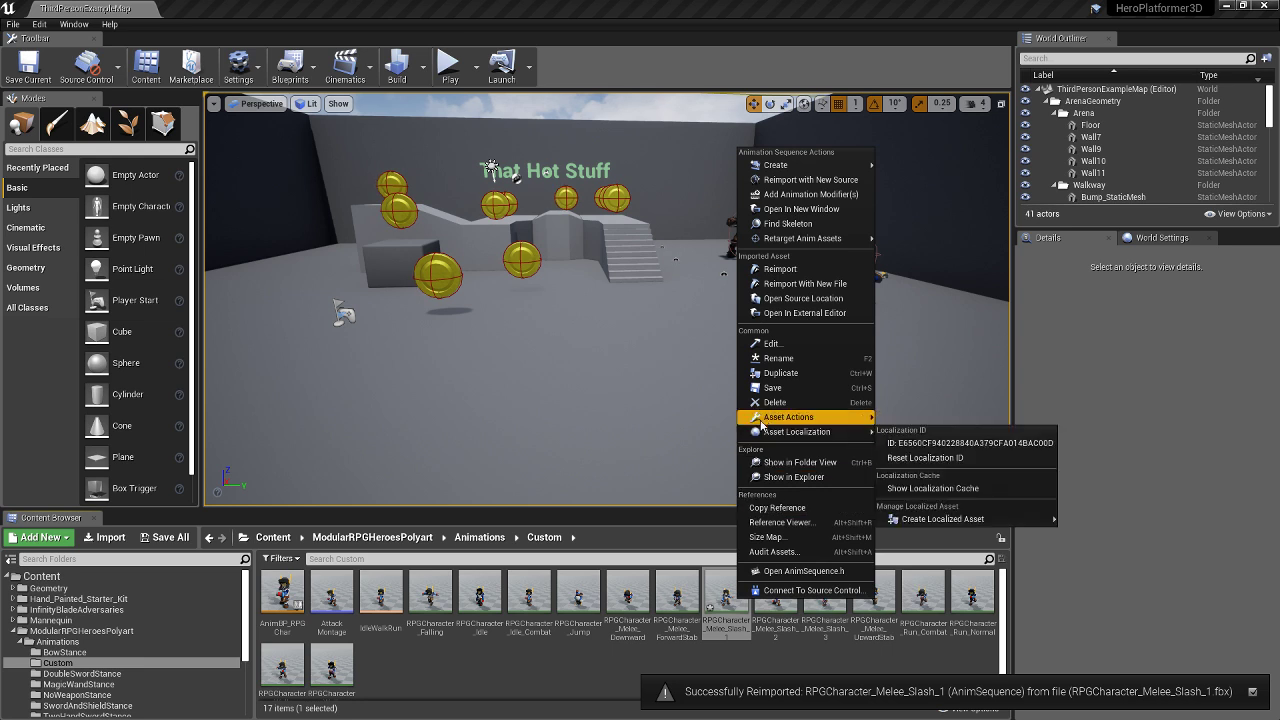
left_click(780, 269)
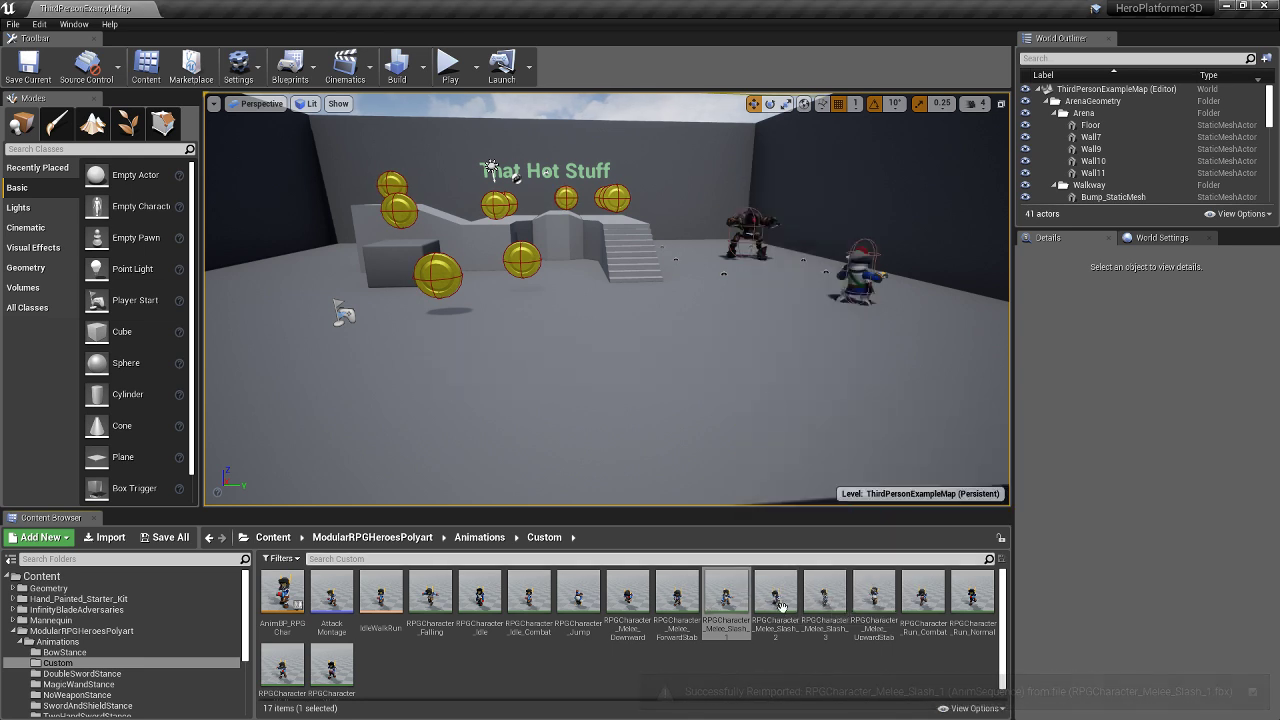
- Open the RPGCharacter_Melee_Slash_3 animation, check its preview playback, pause it and close the asset
right_click(815, 624)
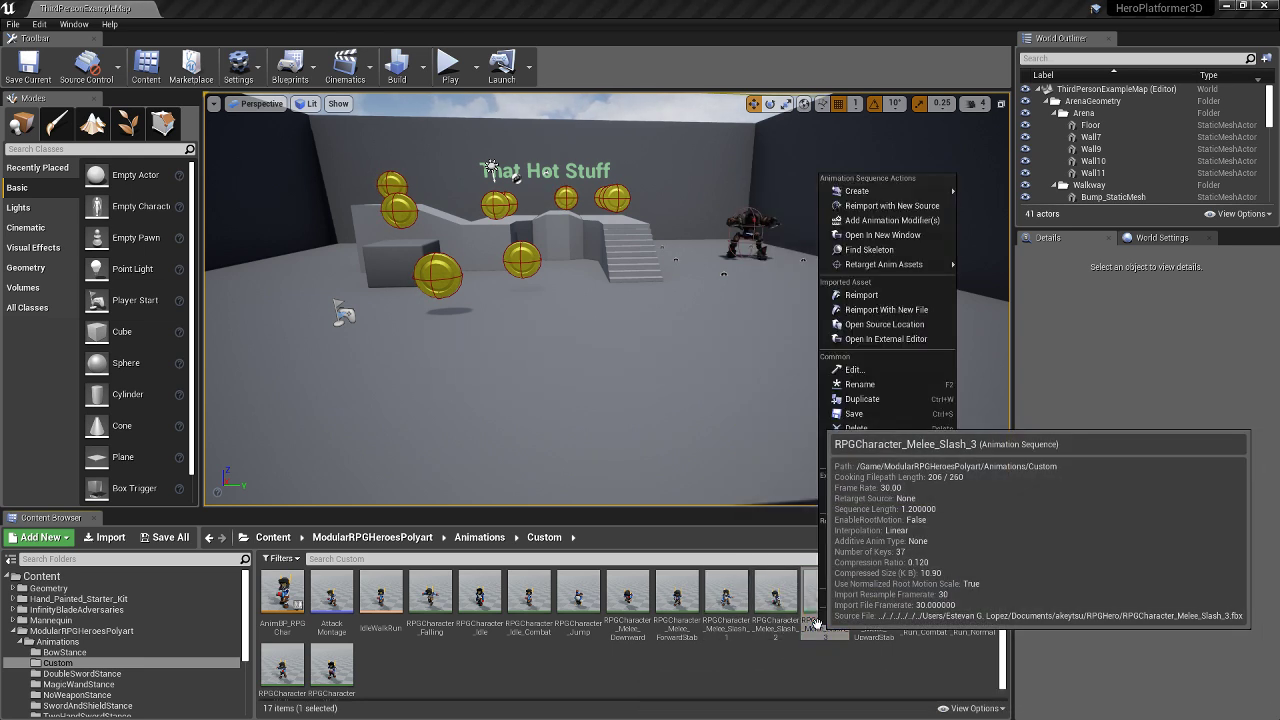
double_click(825, 630)
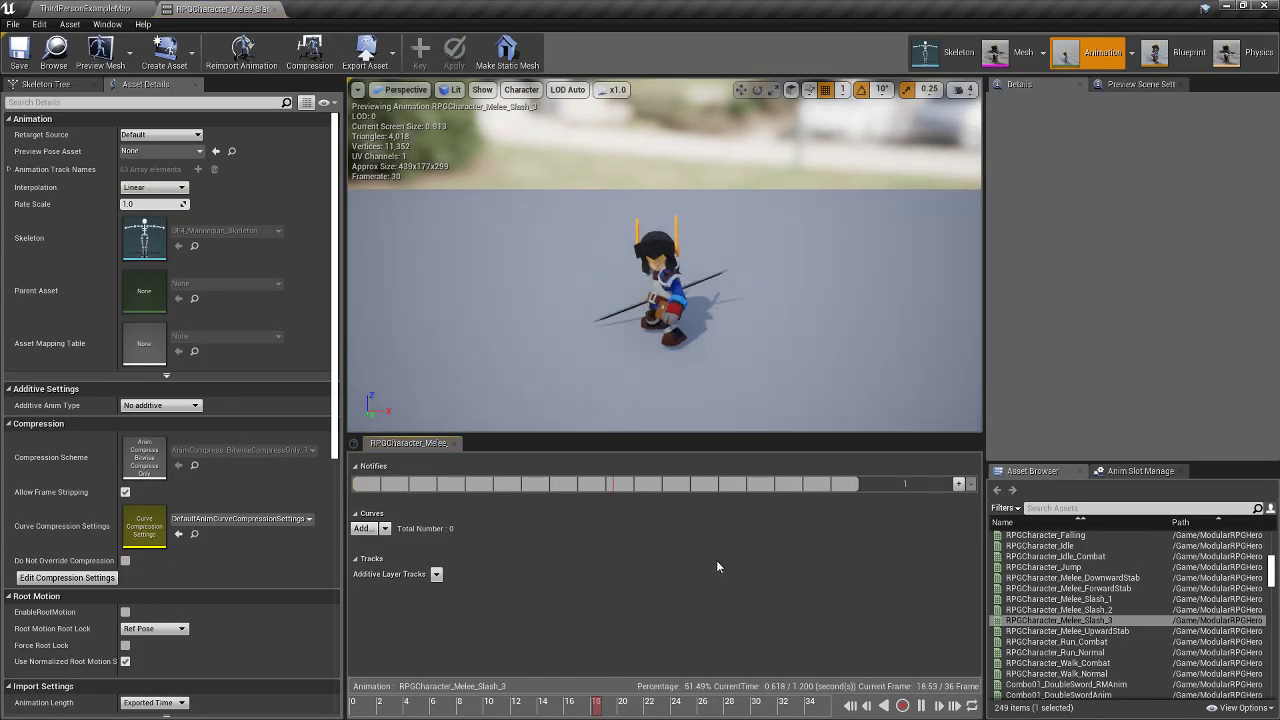
left_click(921, 705)
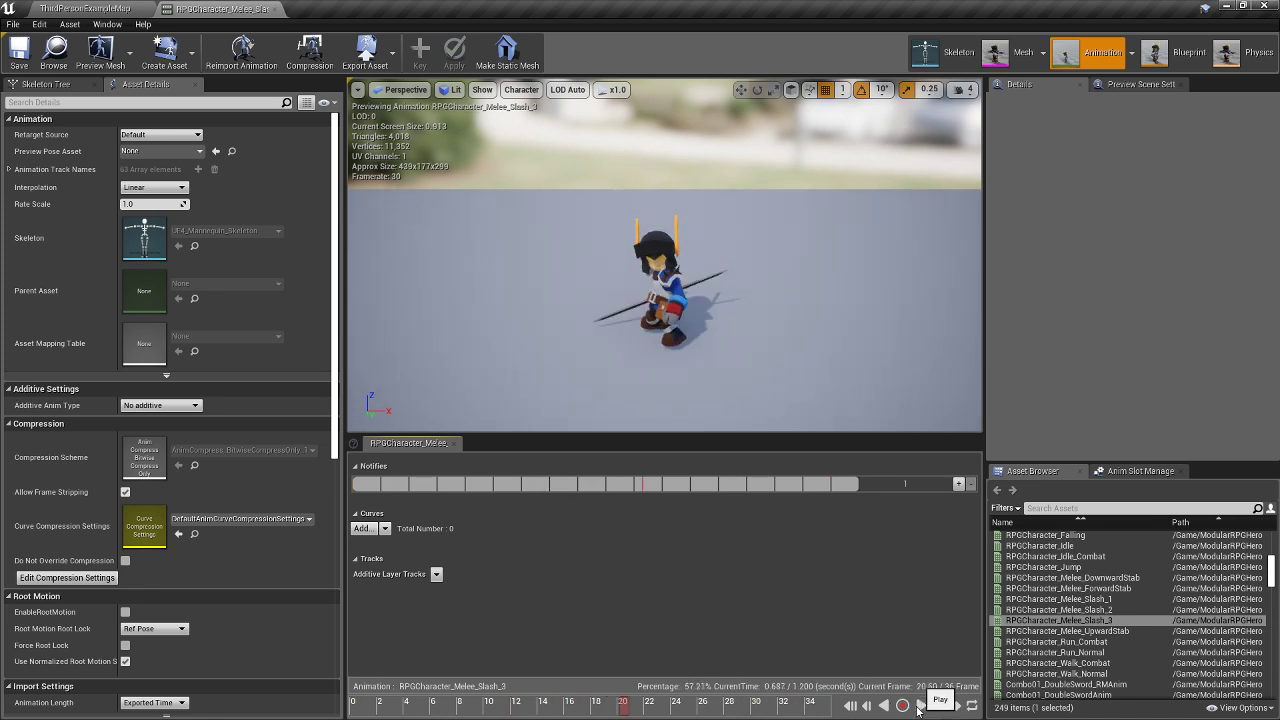
left_click(279, 10)
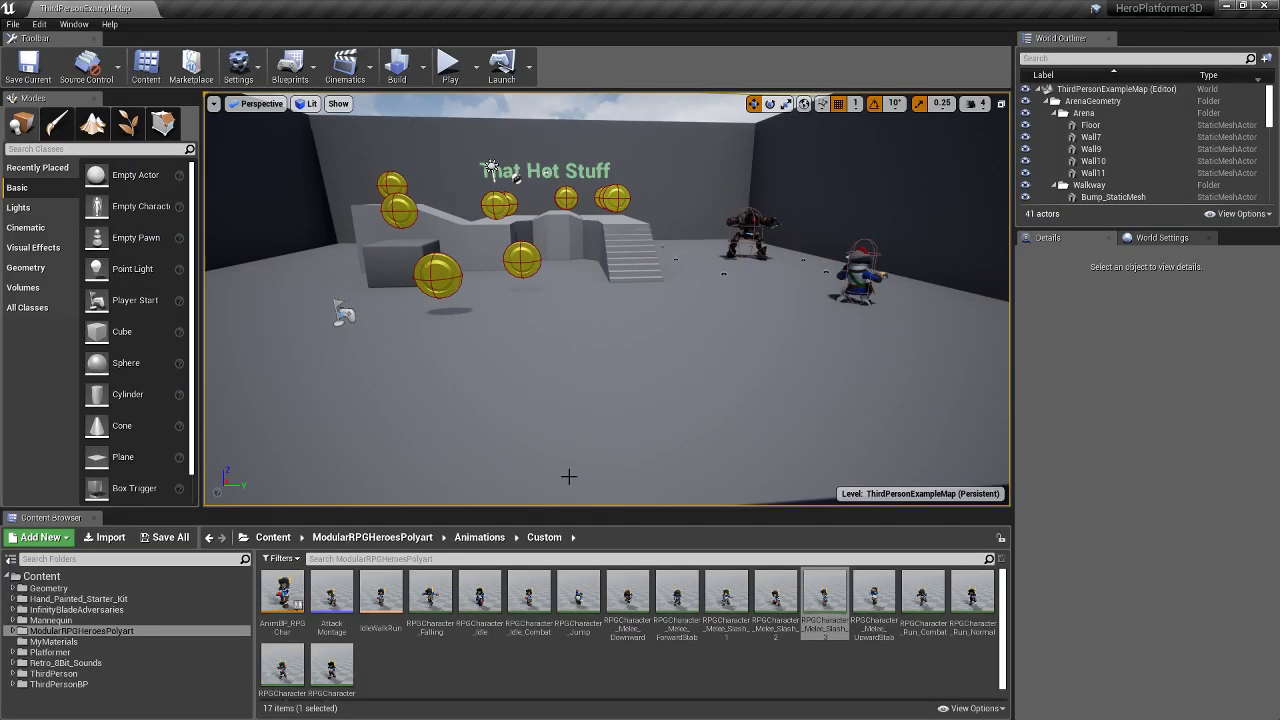
right_click(818, 612)
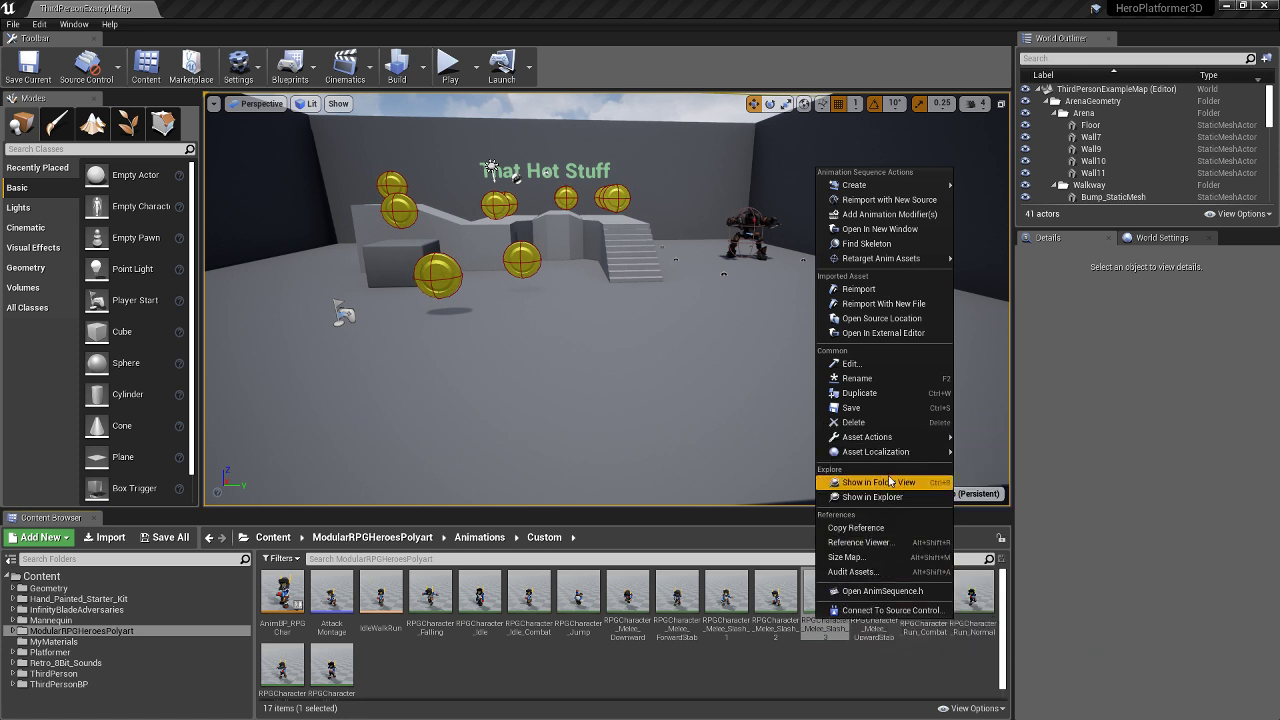
mouse_move(904, 441)
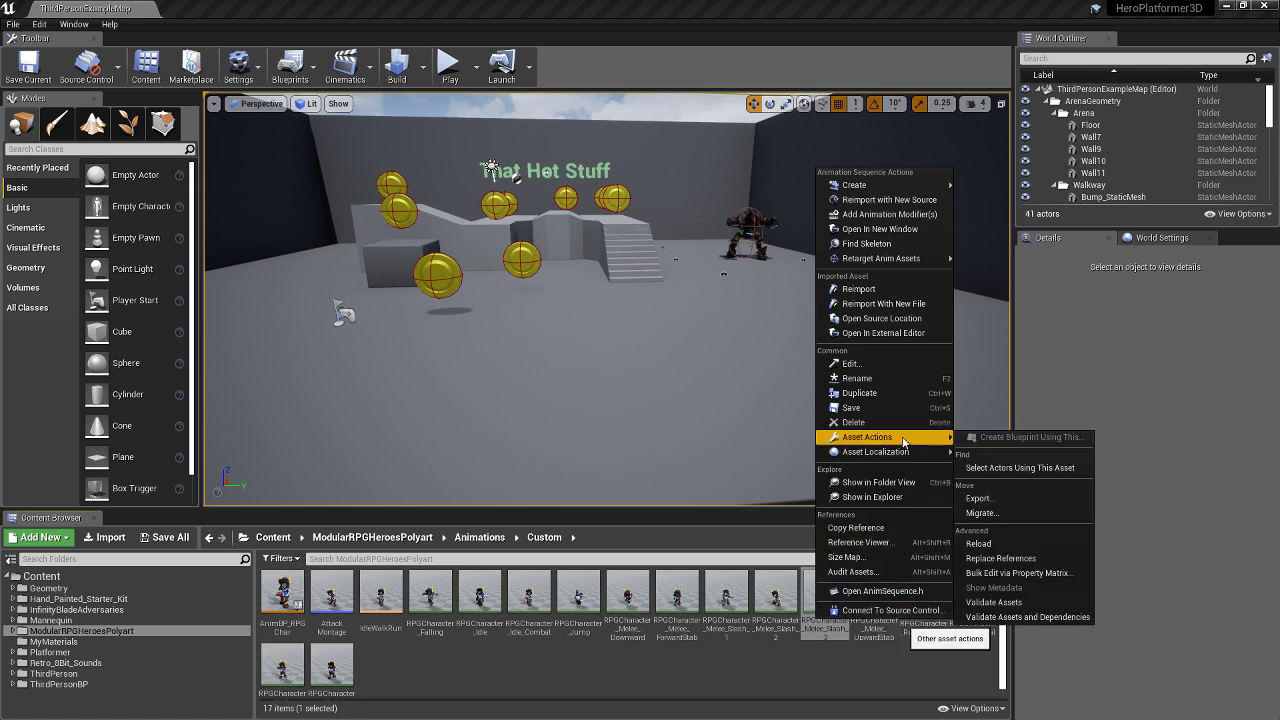
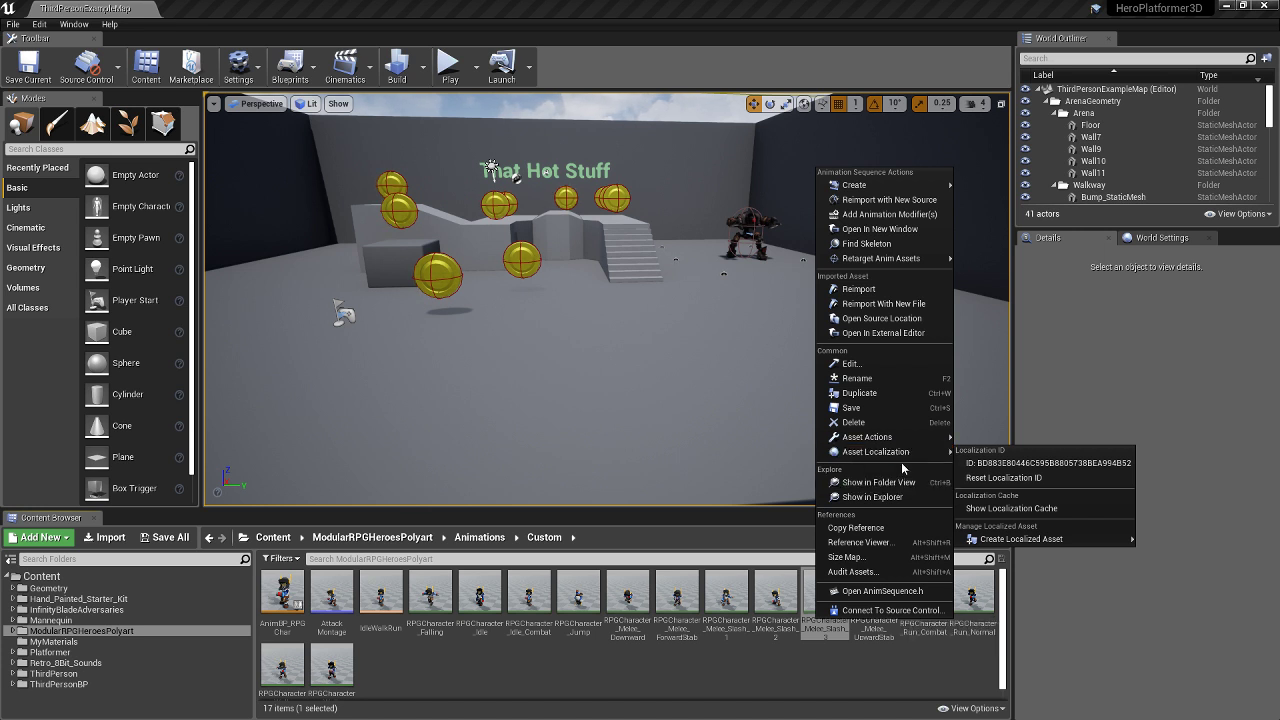
- Switch to akeytsu, set the Melee_Spin layer's mixer weight to 1.00 in place of the second slash layer, and save the scene
left_click(716, 680)
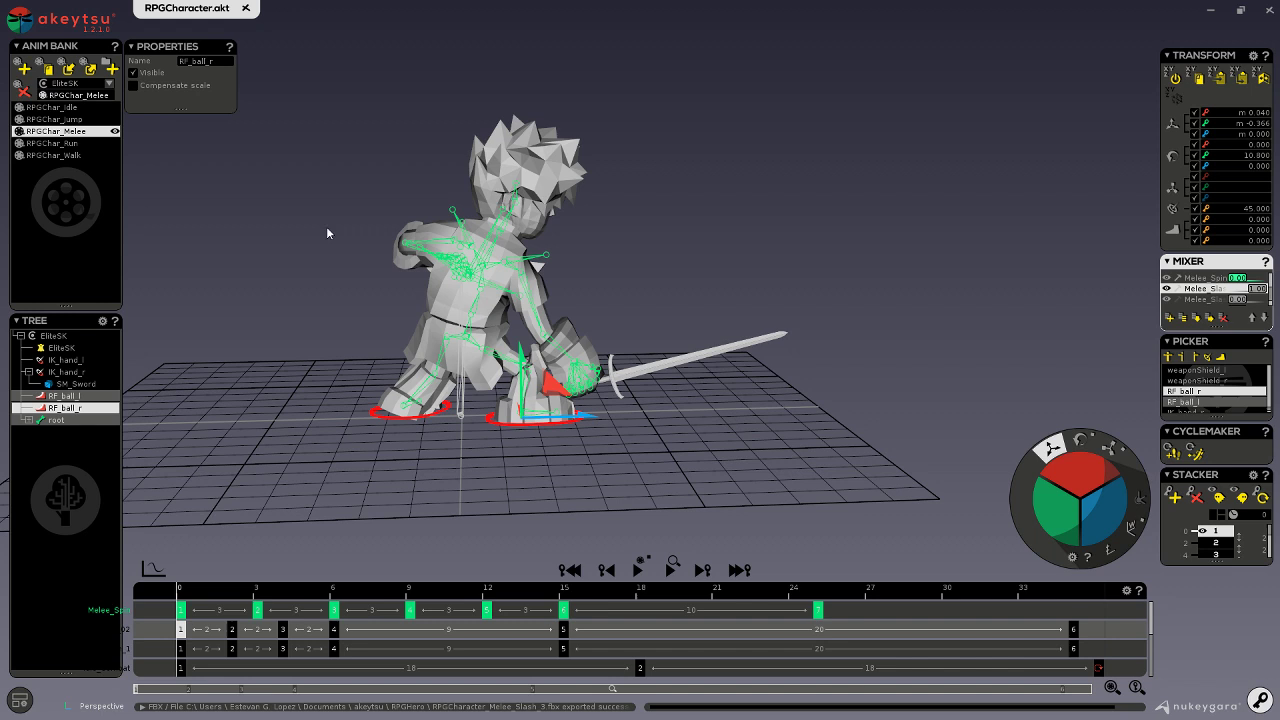
middle_click_drag(326, 226, 291, 248)
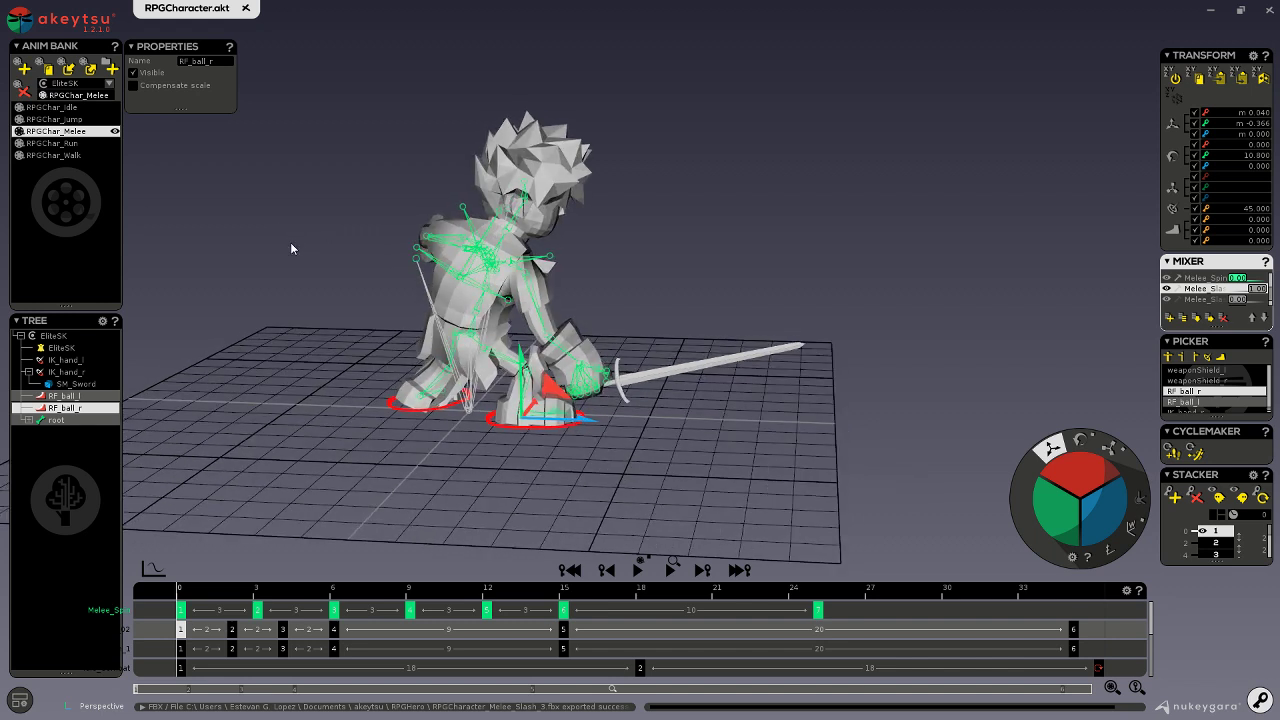
left_click(1213, 280)
left_click_drag(1234, 284, 1264, 284)
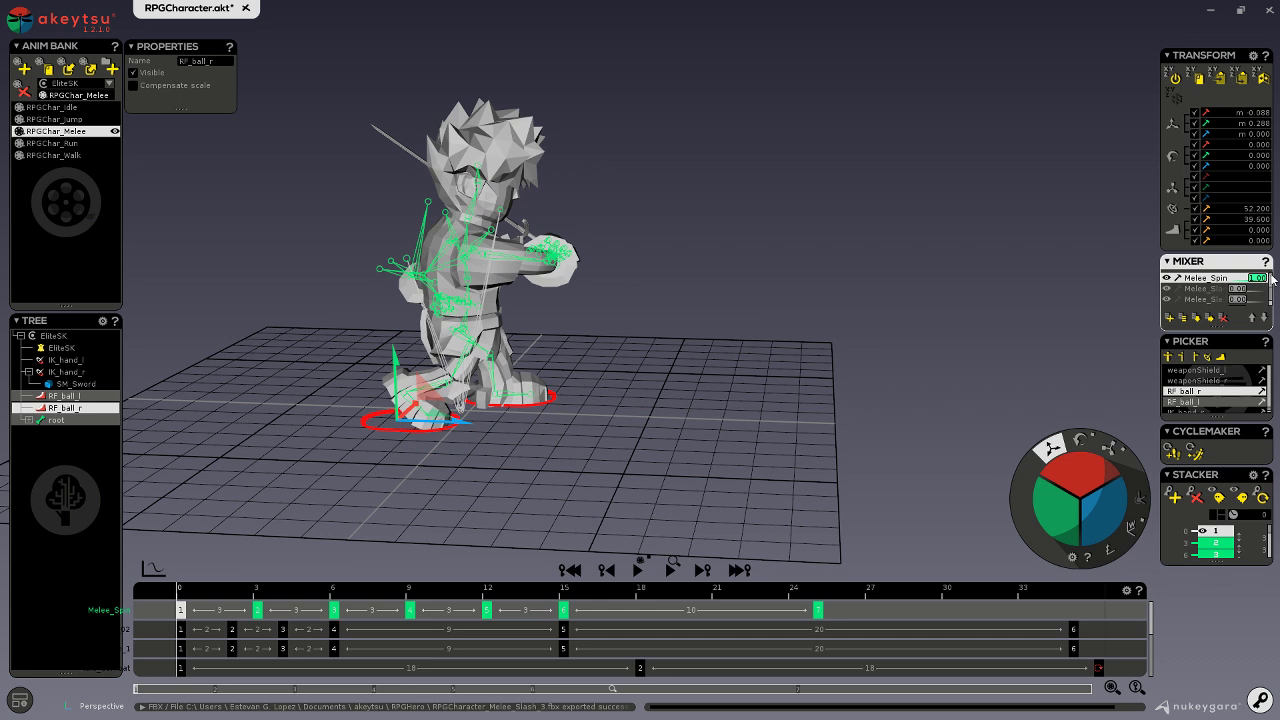
left_click(632, 568)
key("ctrl+s")
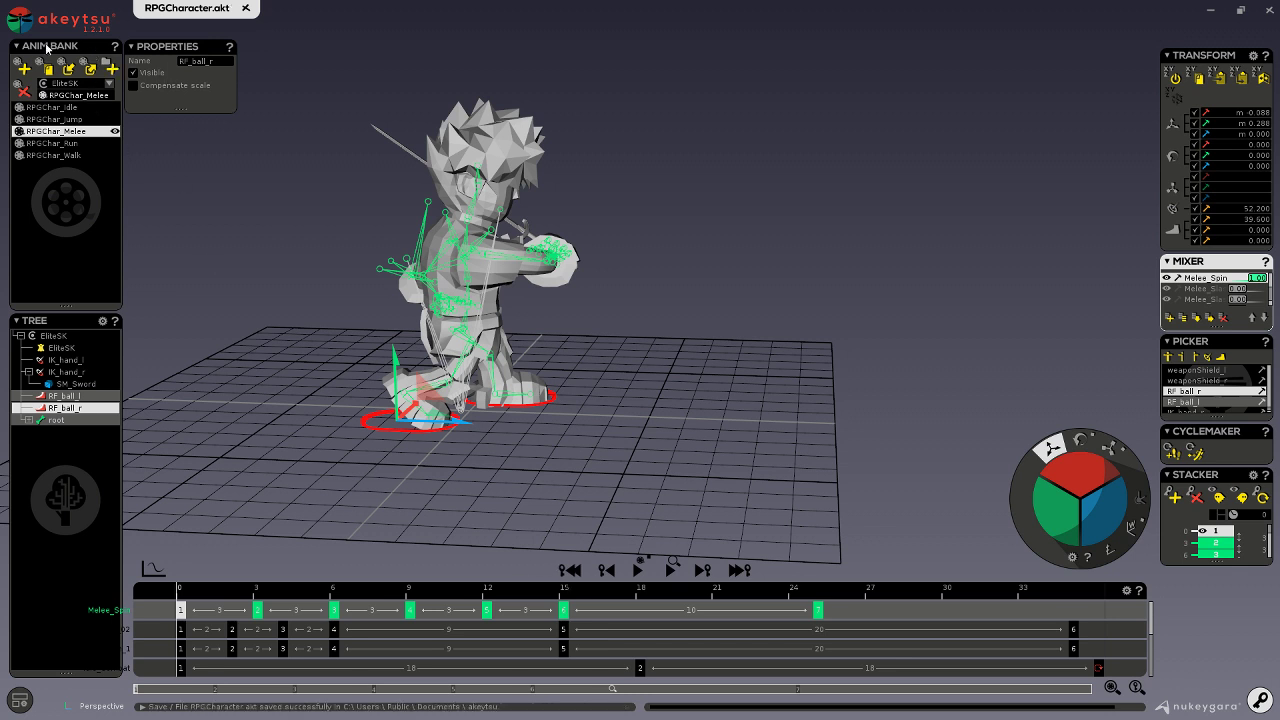
- Export the scene with only selected animations as FBX, overwriting RPGCharacter_Melee_Slash_3
left_click(19, 19)
mouse_move(64, 140)
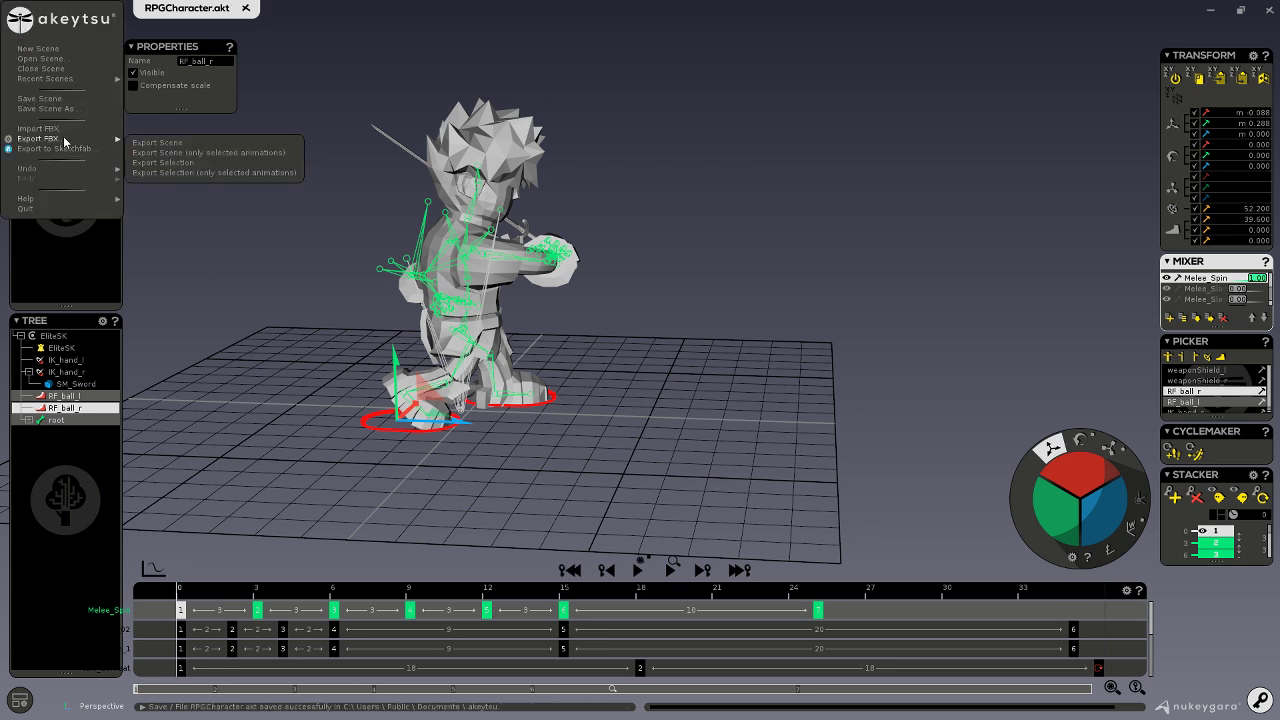
left_click(209, 152)
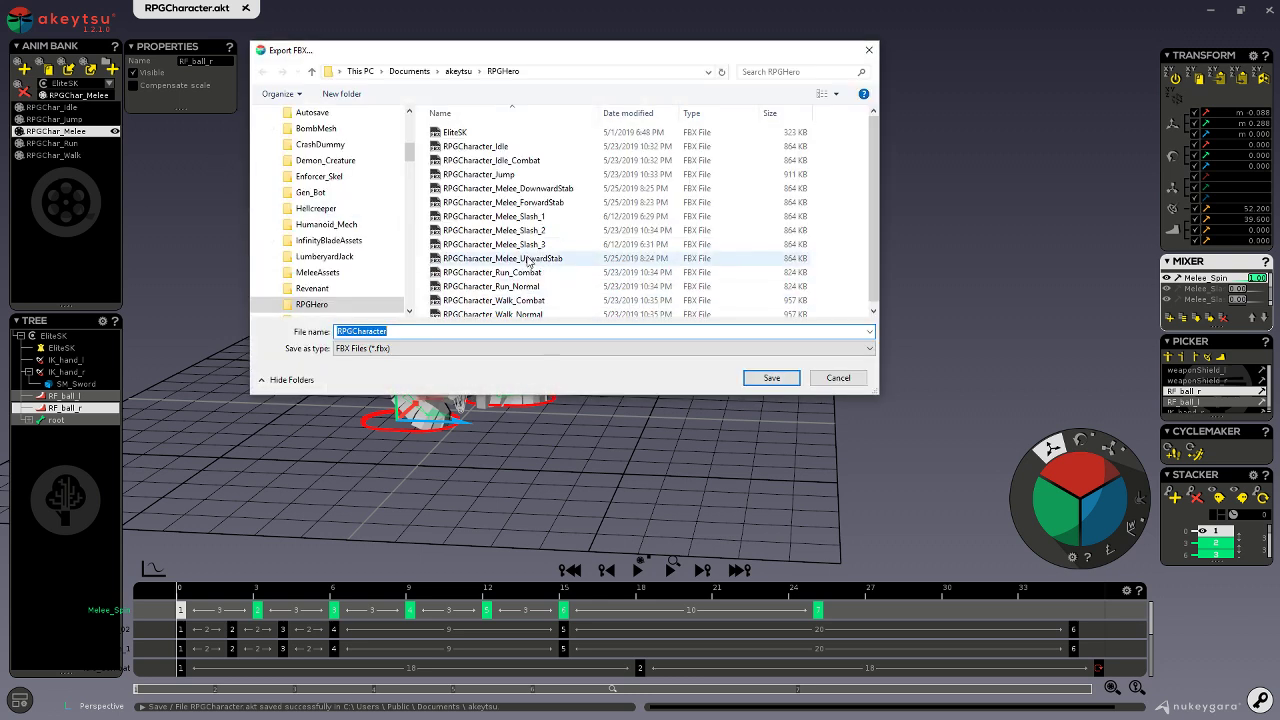
left_click(532, 246)
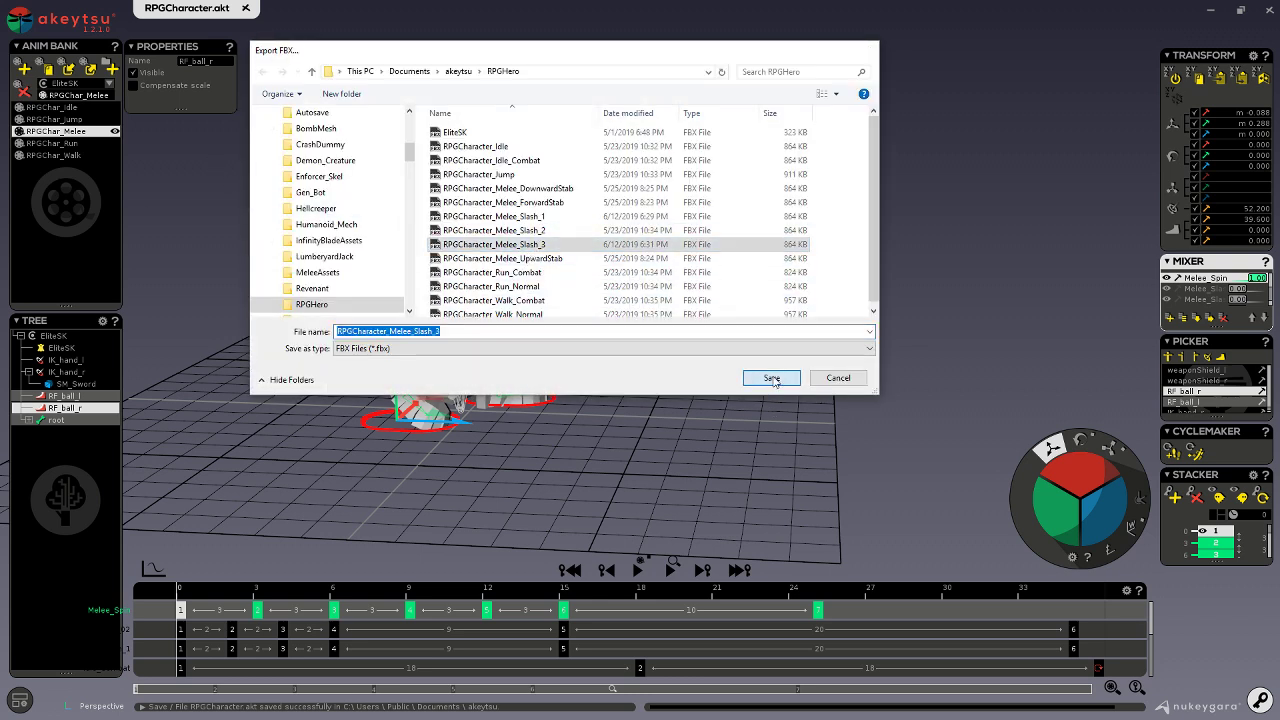
left_click(771, 378)
left_click(597, 370)
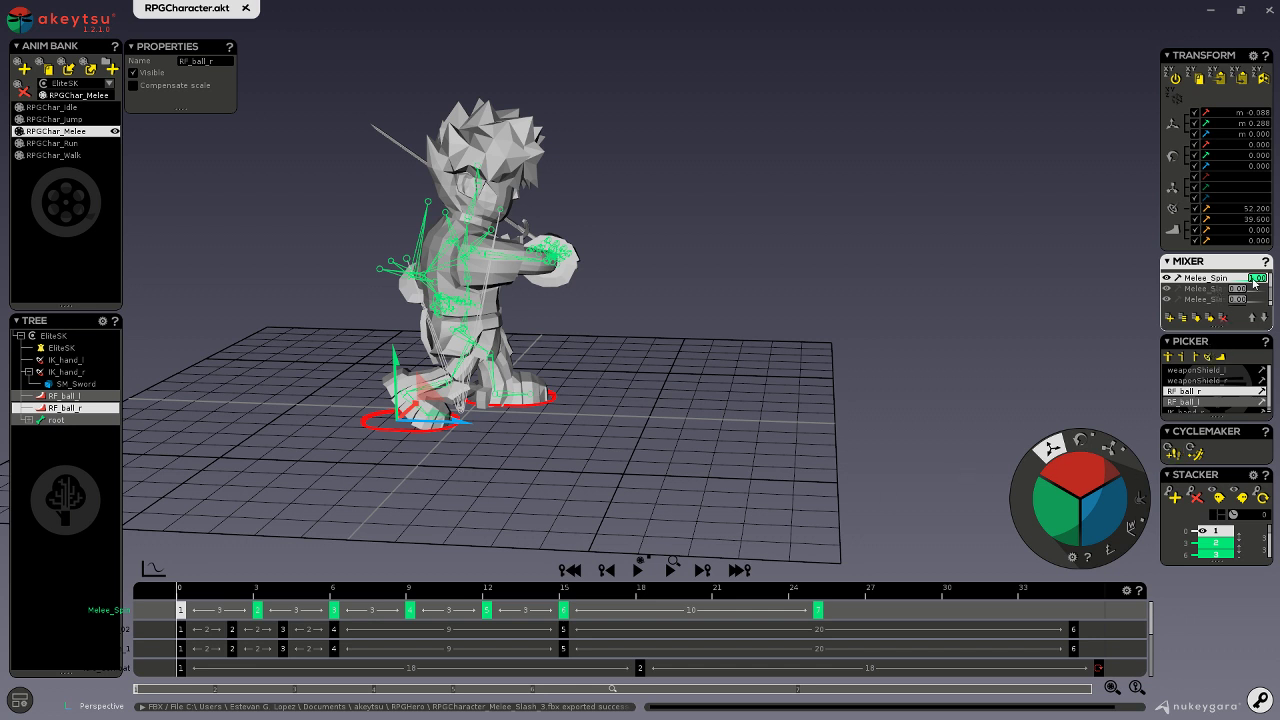
- Set the Melee_Spin mixer weight to 0.00 and the second slash layer's to 1.00, check the playback and save the scene
mouse_move(1254, 279)
left_mouse_down()
mouse_move(1210, 282)
mouse_move(1275, 292)
left_mouse_up()
left_click(638, 569)
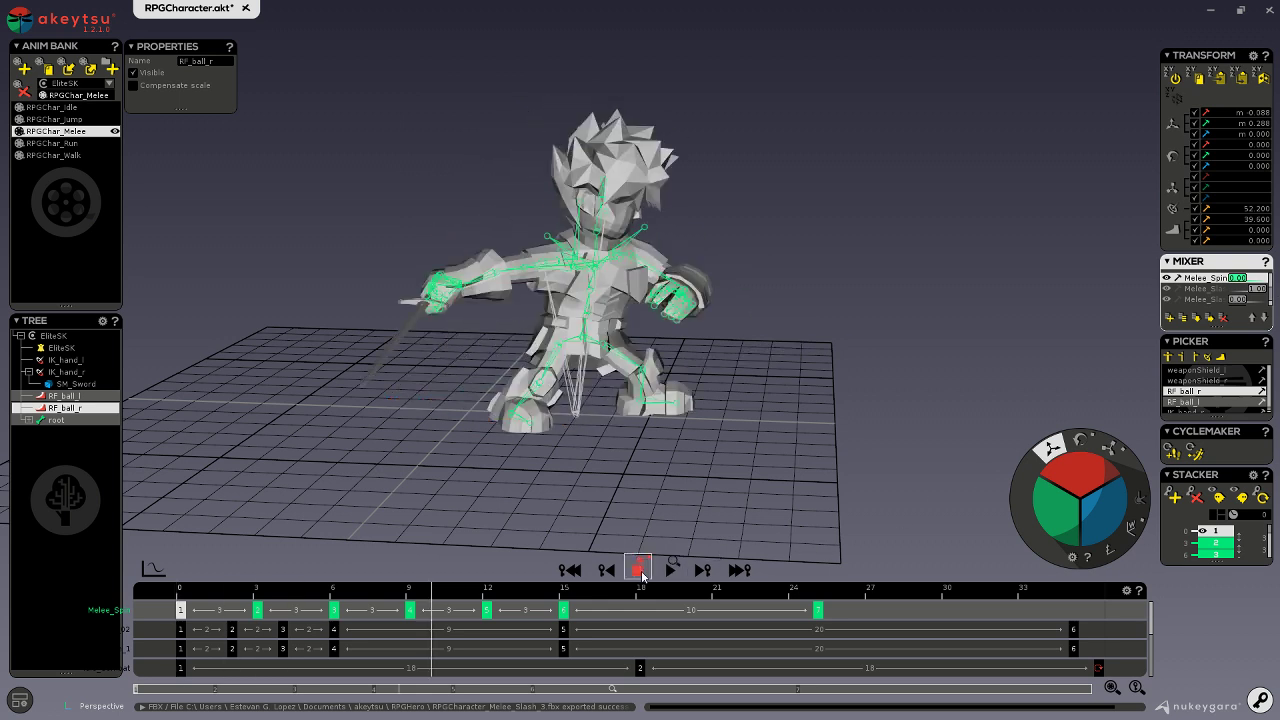
left_click(640, 569)
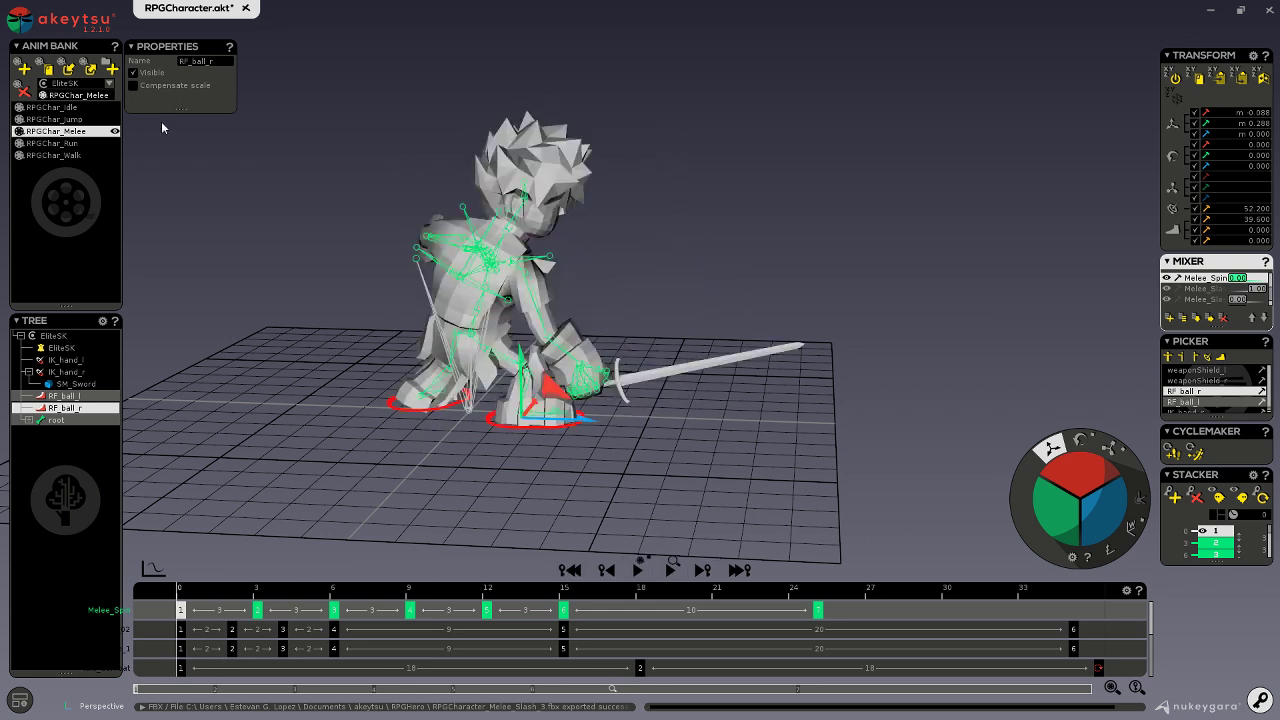
key("ctrl+s")
- Export the scene with only selected animations as FBX, overwriting RPGCharacter_Melee_Slash_2
left_click(52, 22)
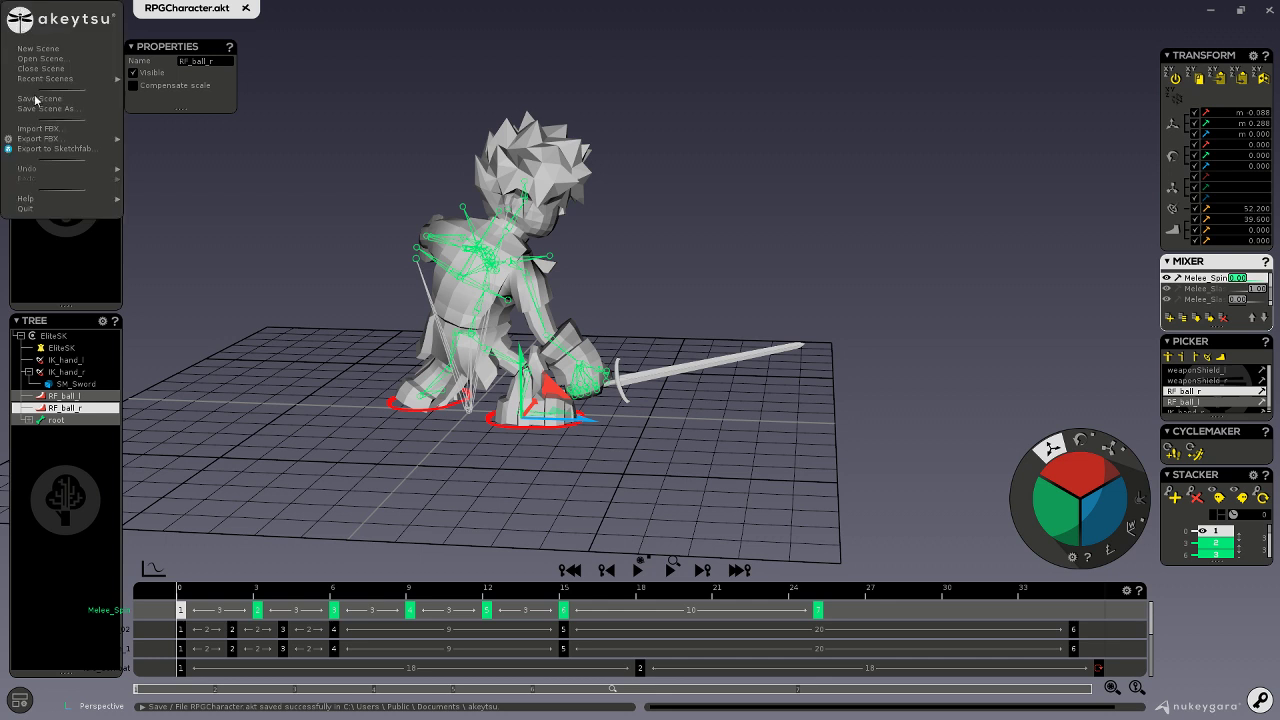
mouse_move(70, 141)
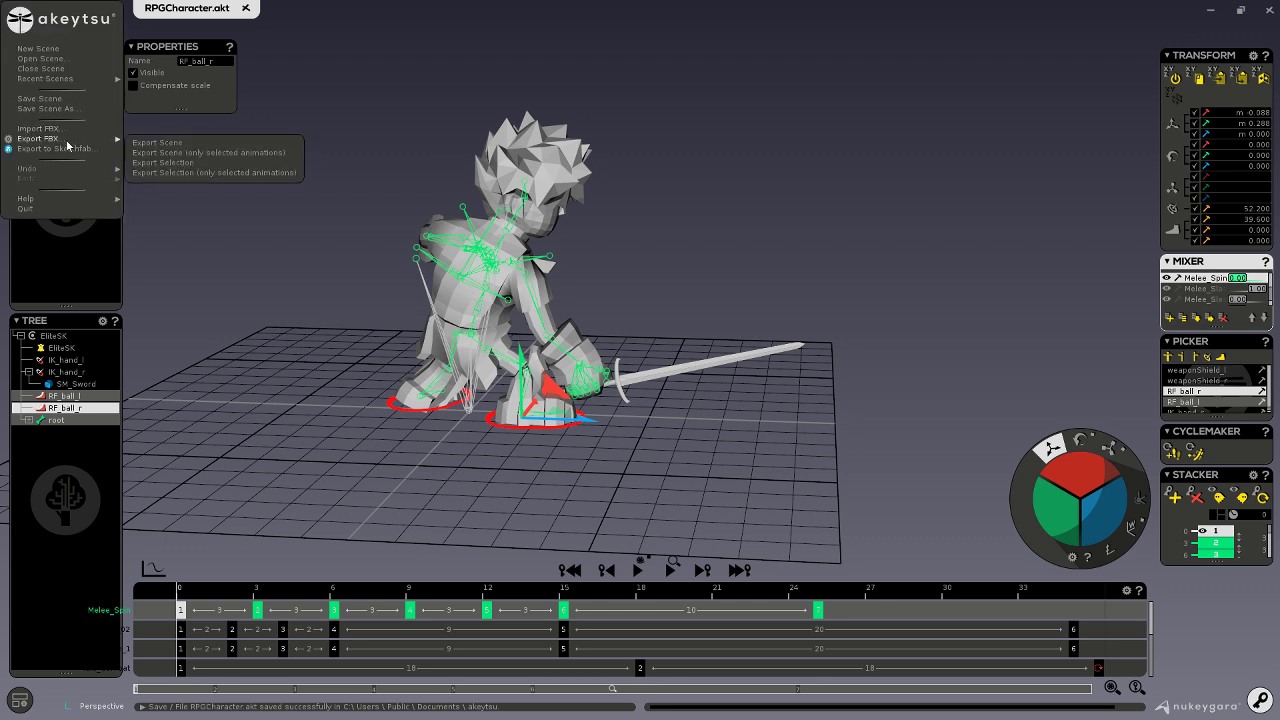
left_click(178, 154)
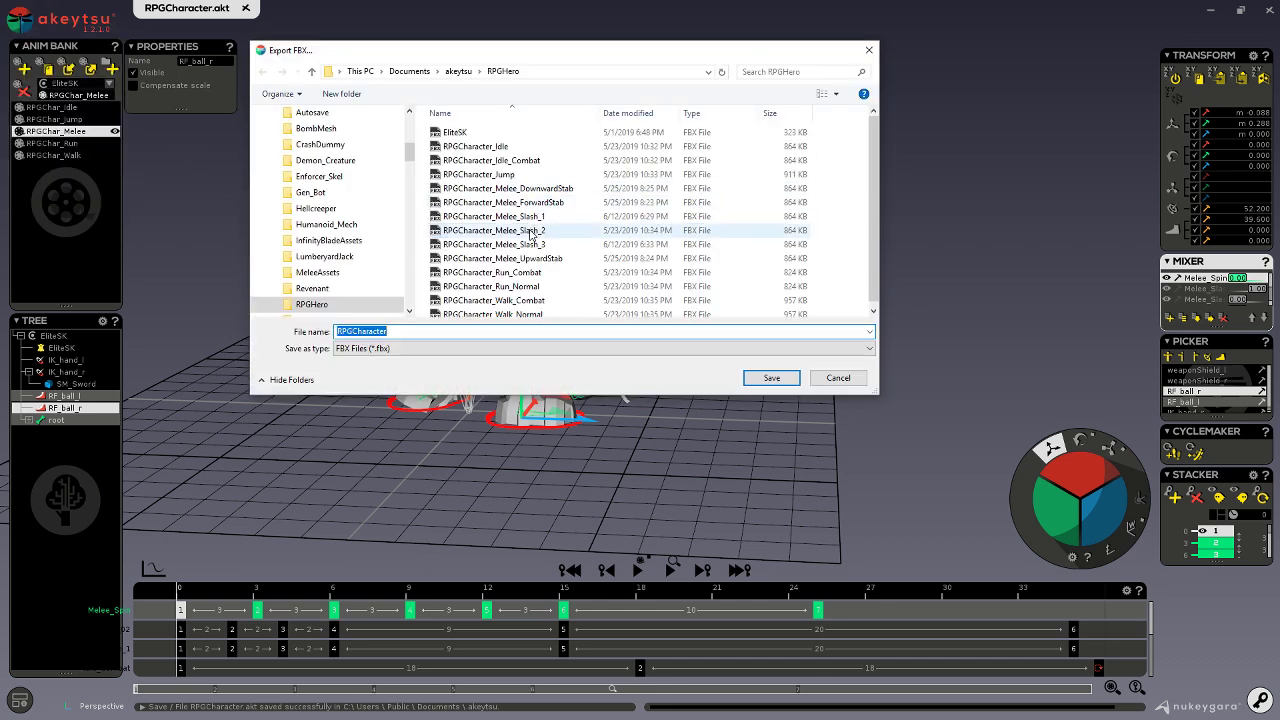
left_click(531, 231)
left_click(760, 380)
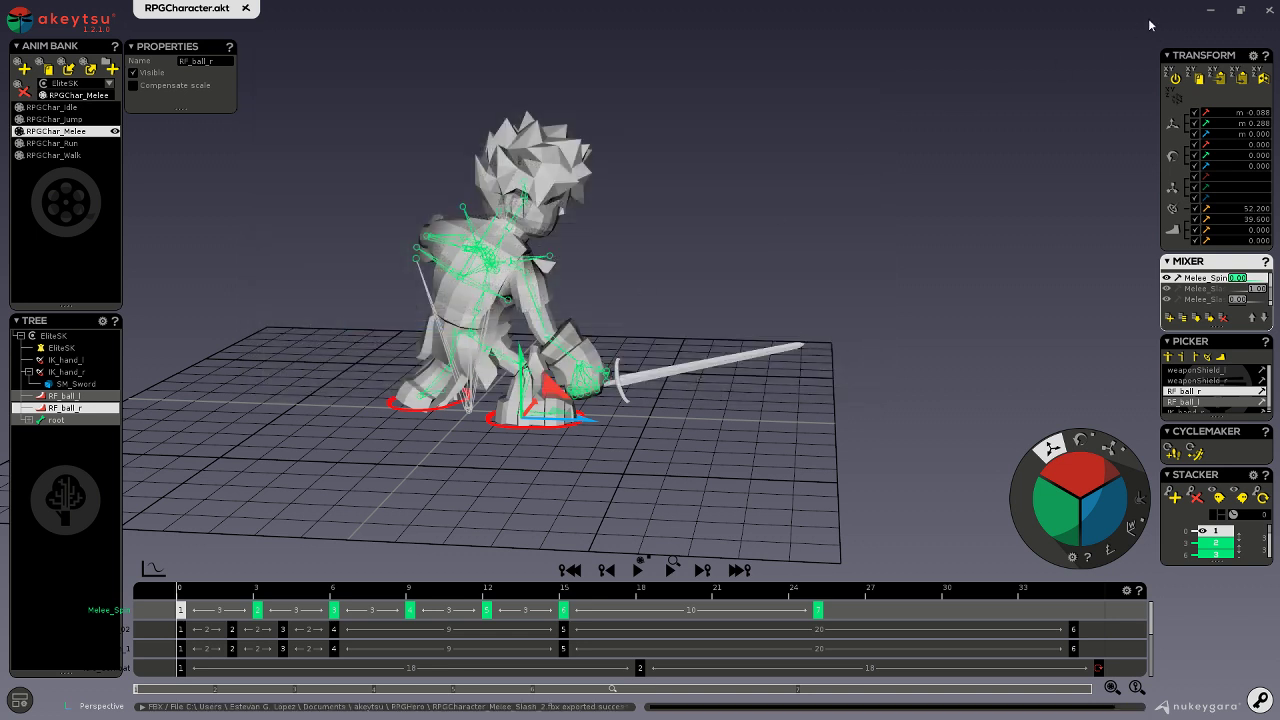
- Switch back to Unreal Editor, reimport RPGCharacter_Melee_Slash_2 and RPGCharacter_Melee_Slash_3, and save all the modified content
left_click(1207, 10)
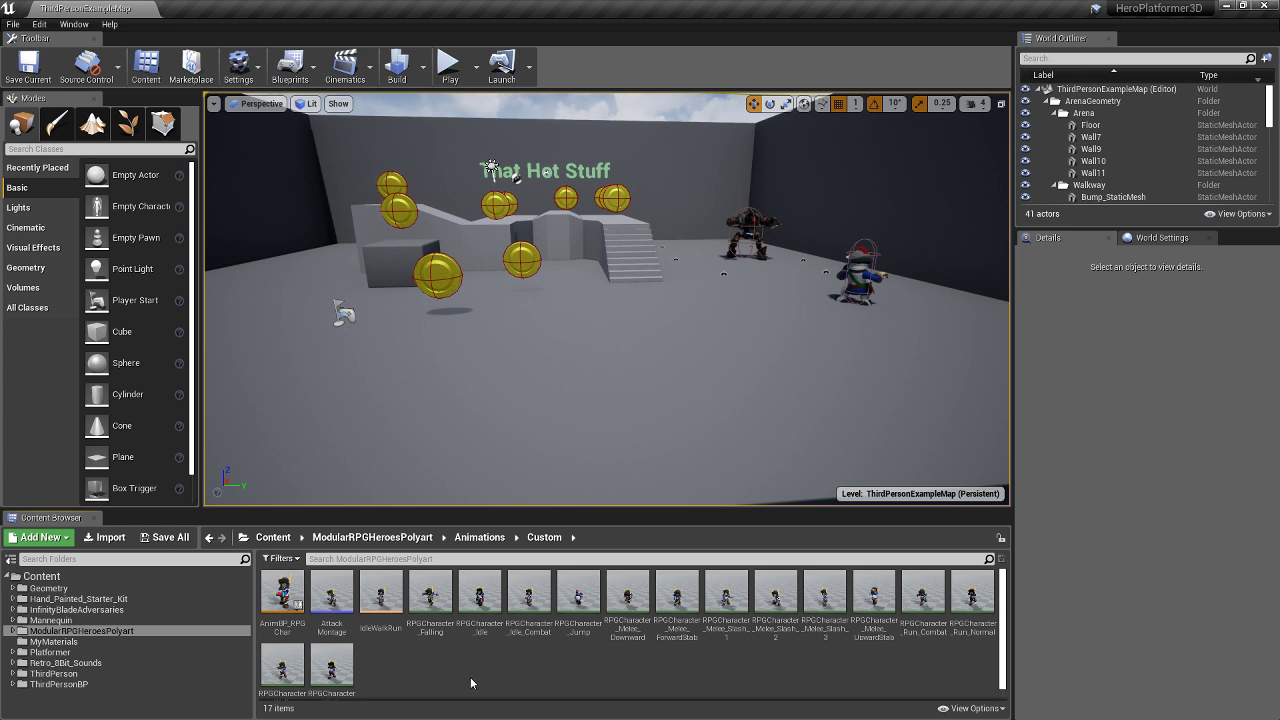
left_click(728, 614)
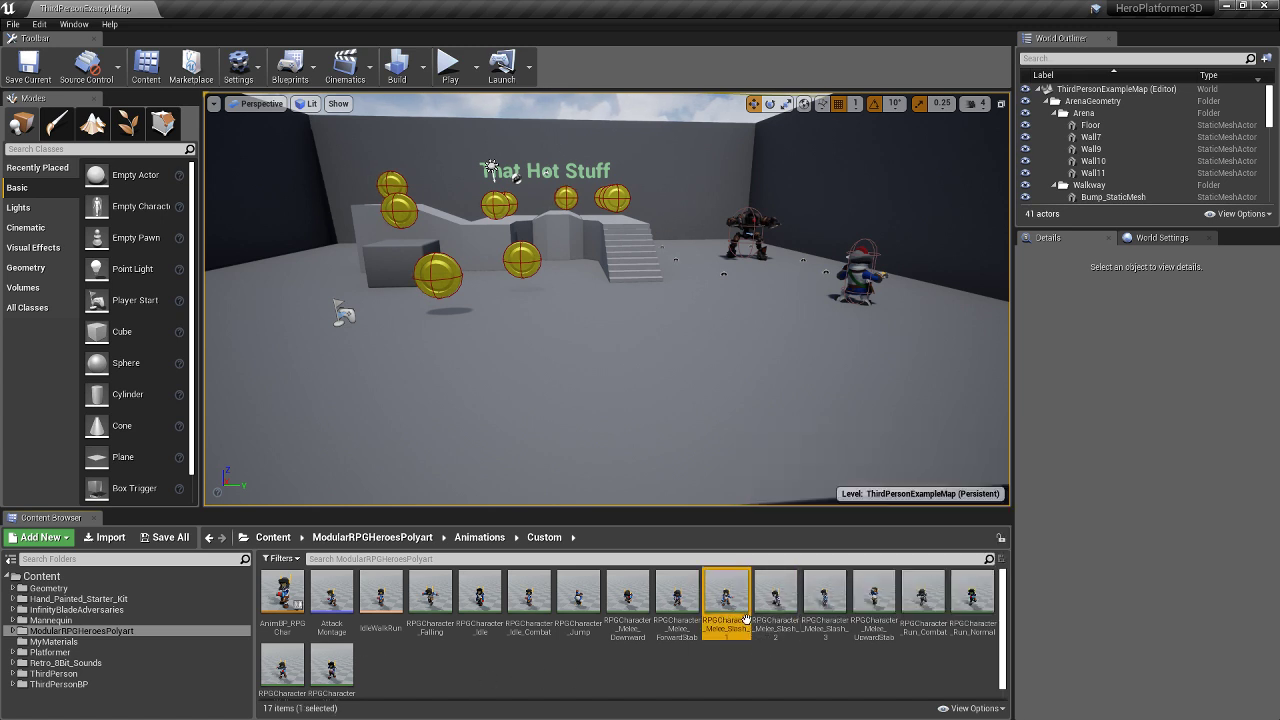
right_click(756, 624)
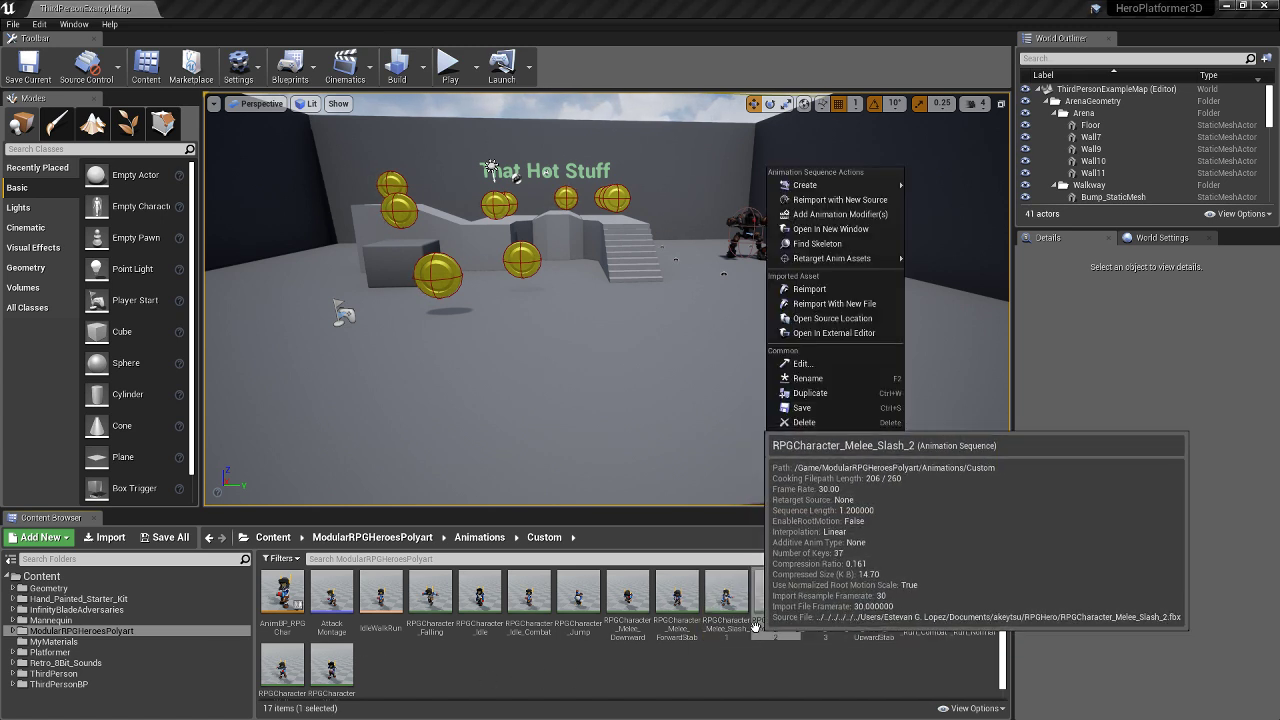
left_click(810, 288)
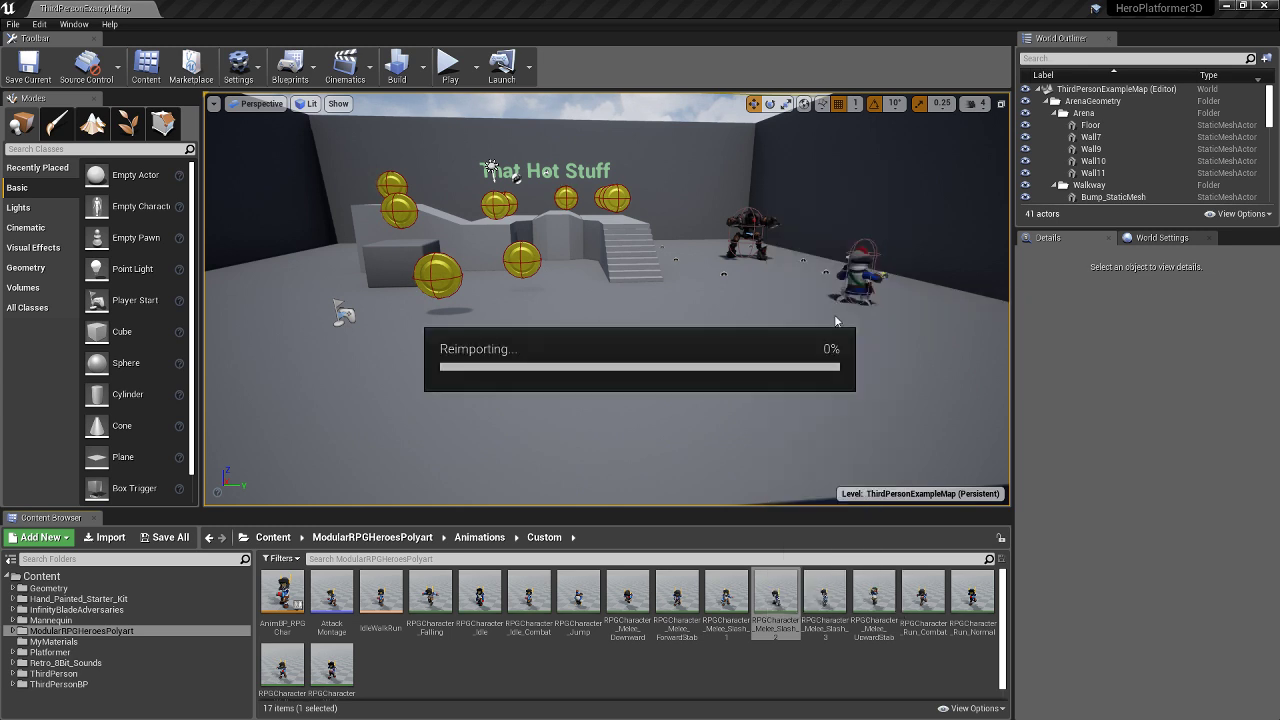
right_click(827, 624)
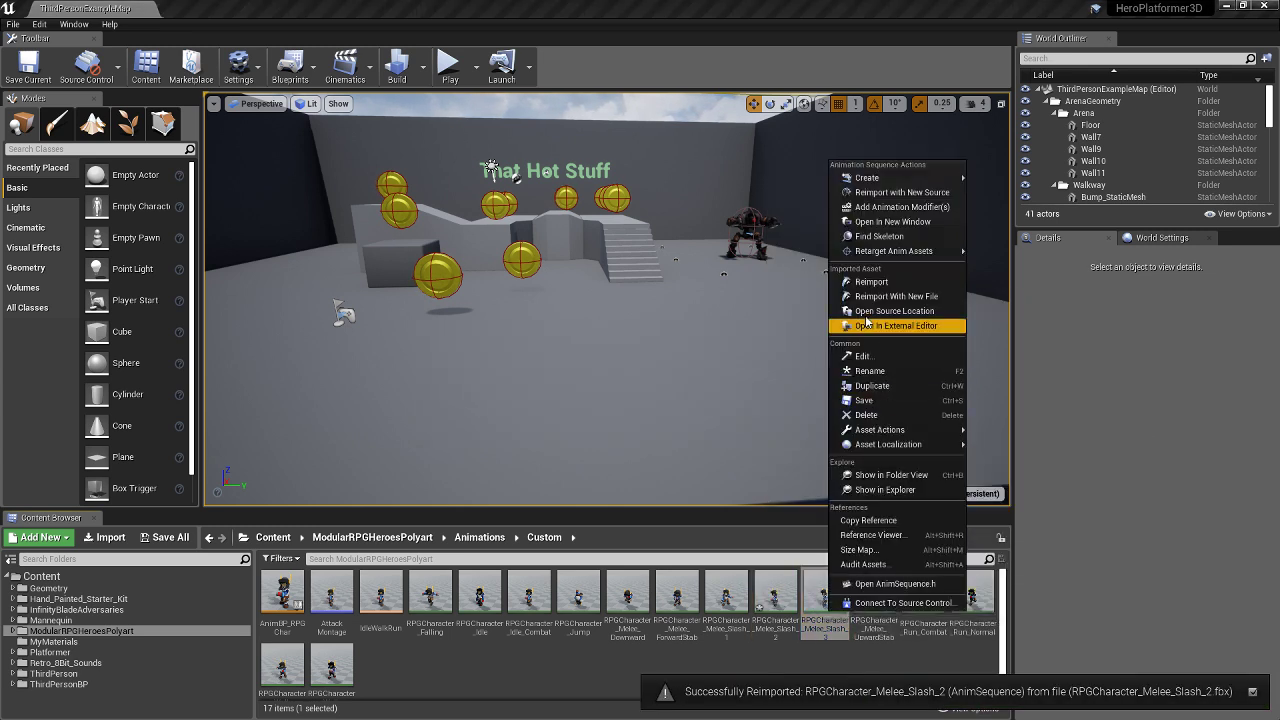
left_click(872, 283)
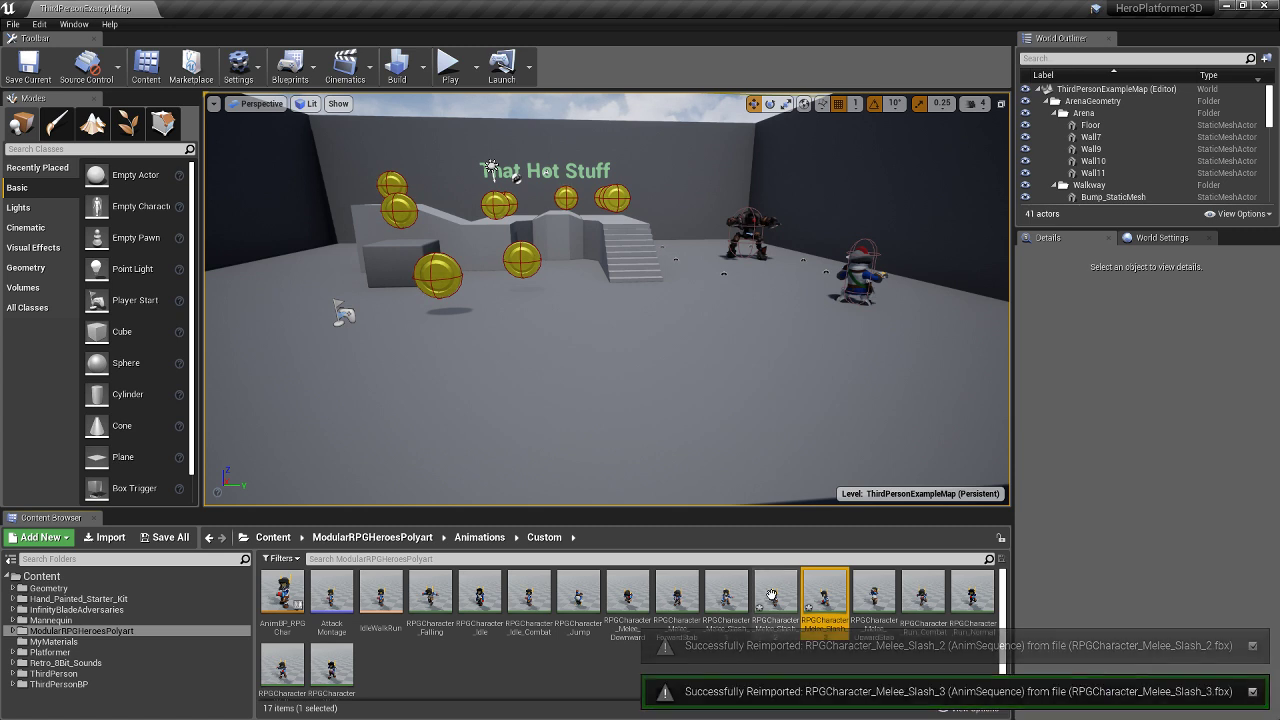
left_click(168, 538)
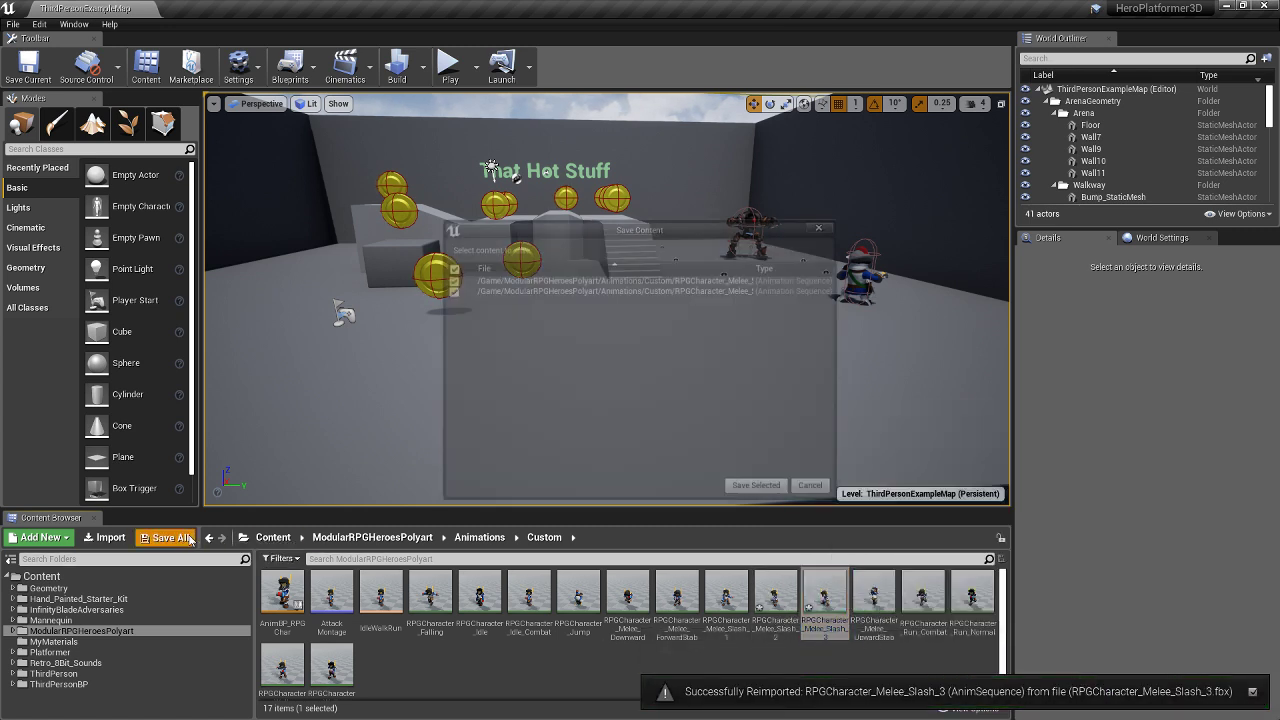
left_click(766, 490)
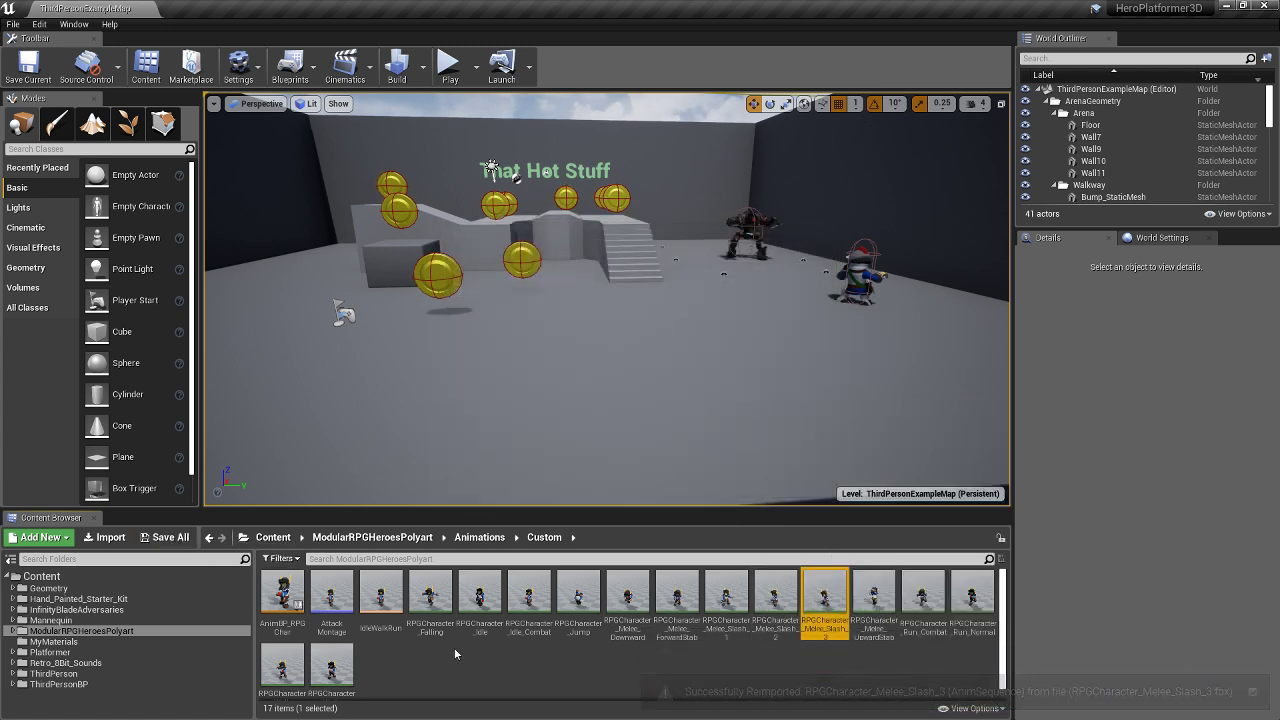
- Open AttackMontage, scrub its timeline to review the first two attack sections, select the RPGCharacter_Melee_Slash_3 segment and save the montage
double_click(331, 592)
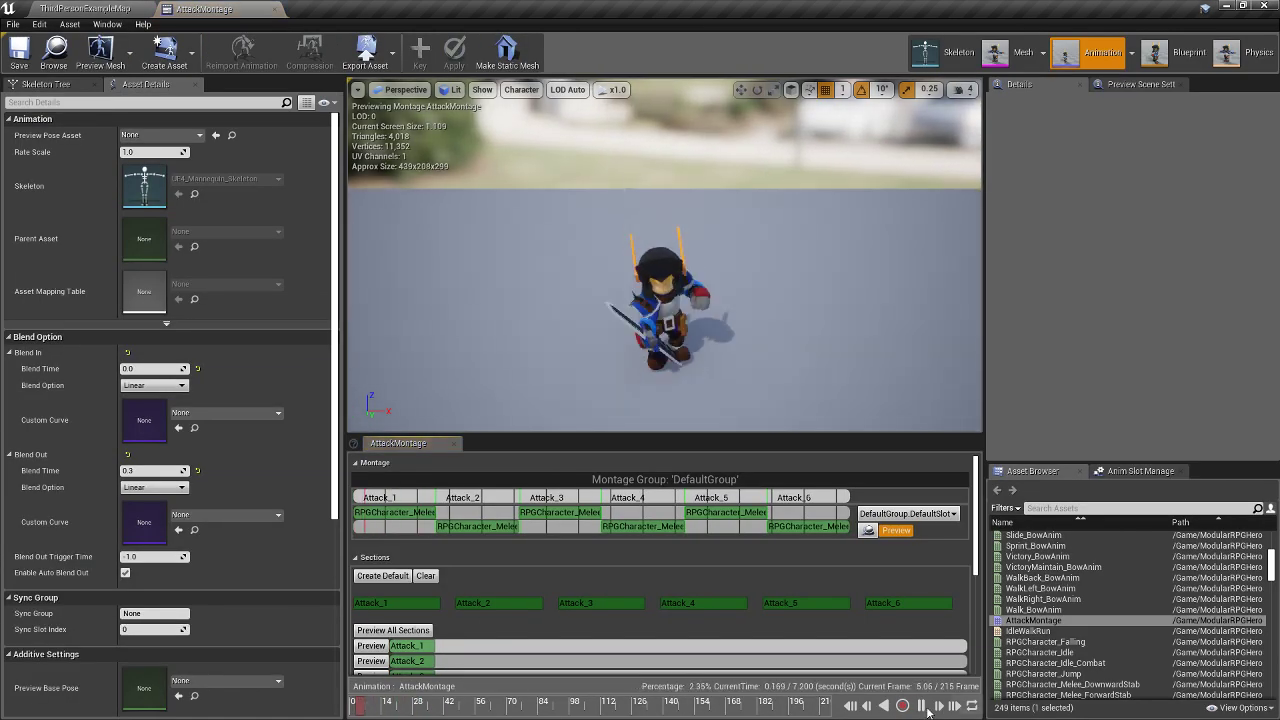
left_click_drag(388, 710, 451, 710)
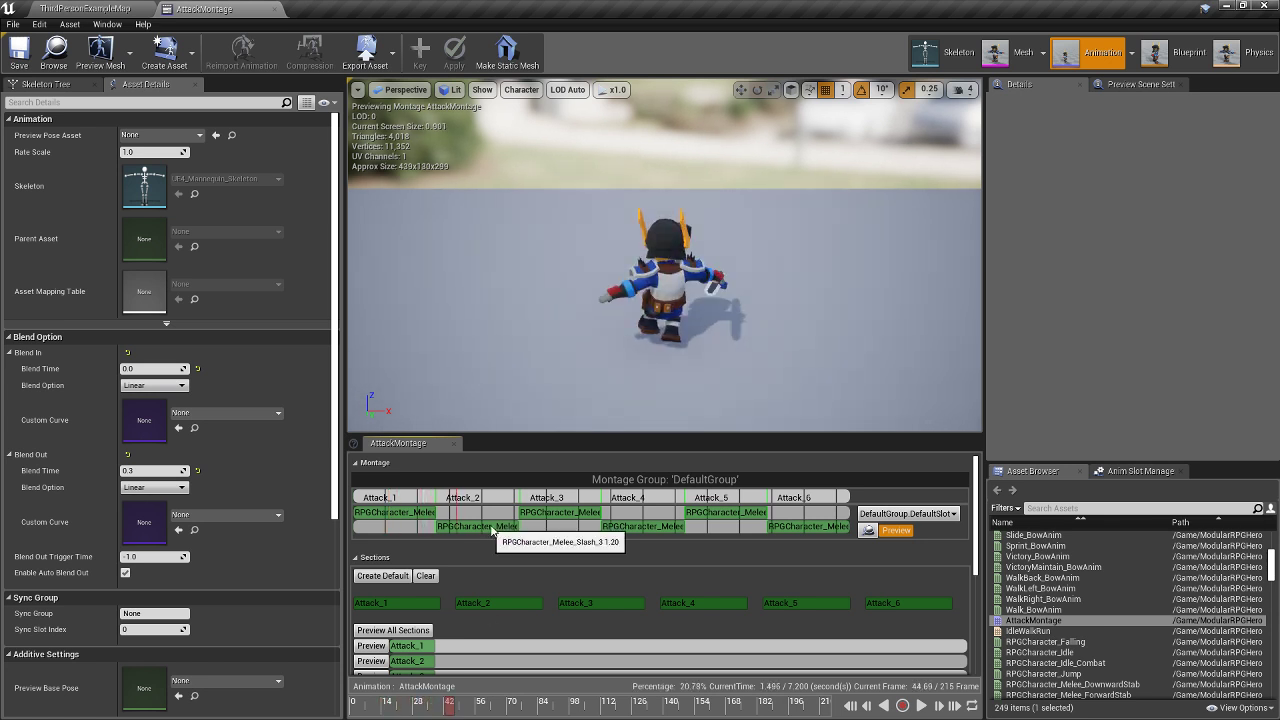
mouse_move(492, 530)
left_mouse_down()
mouse_move(582, 532)
mouse_move(495, 525)
left_mouse_up()
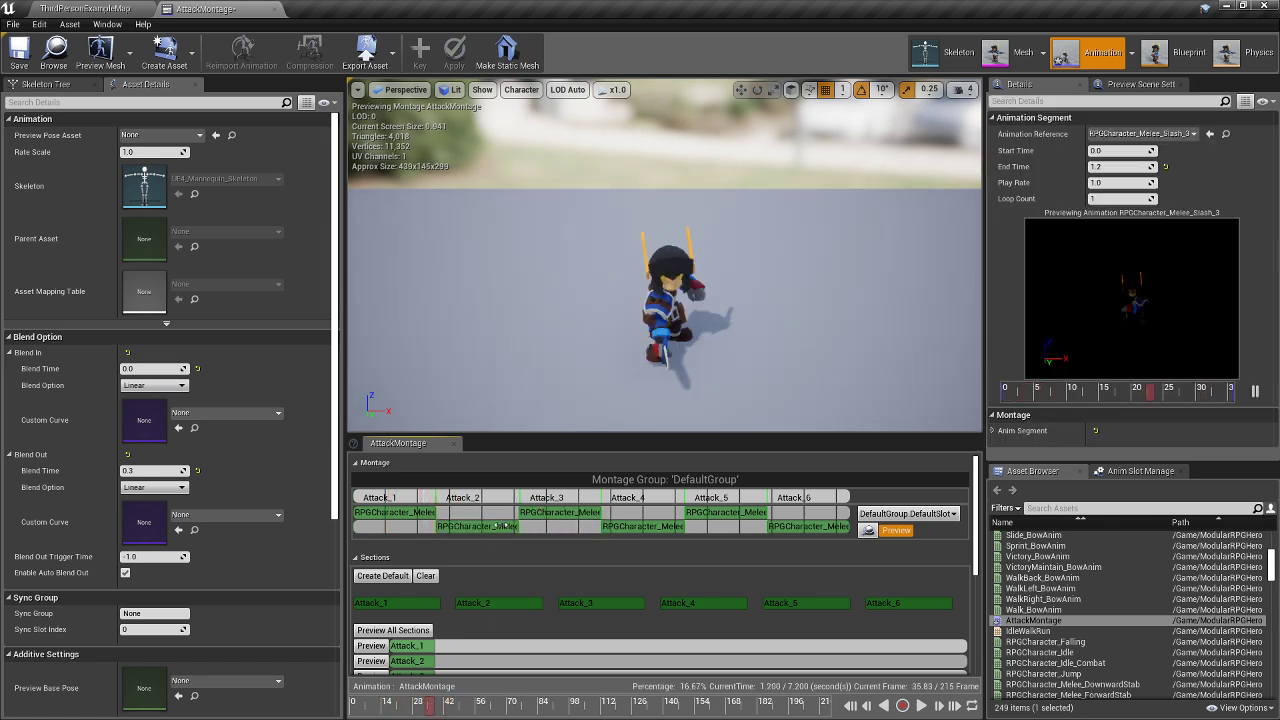
left_click_drag(435, 710, 363, 700)
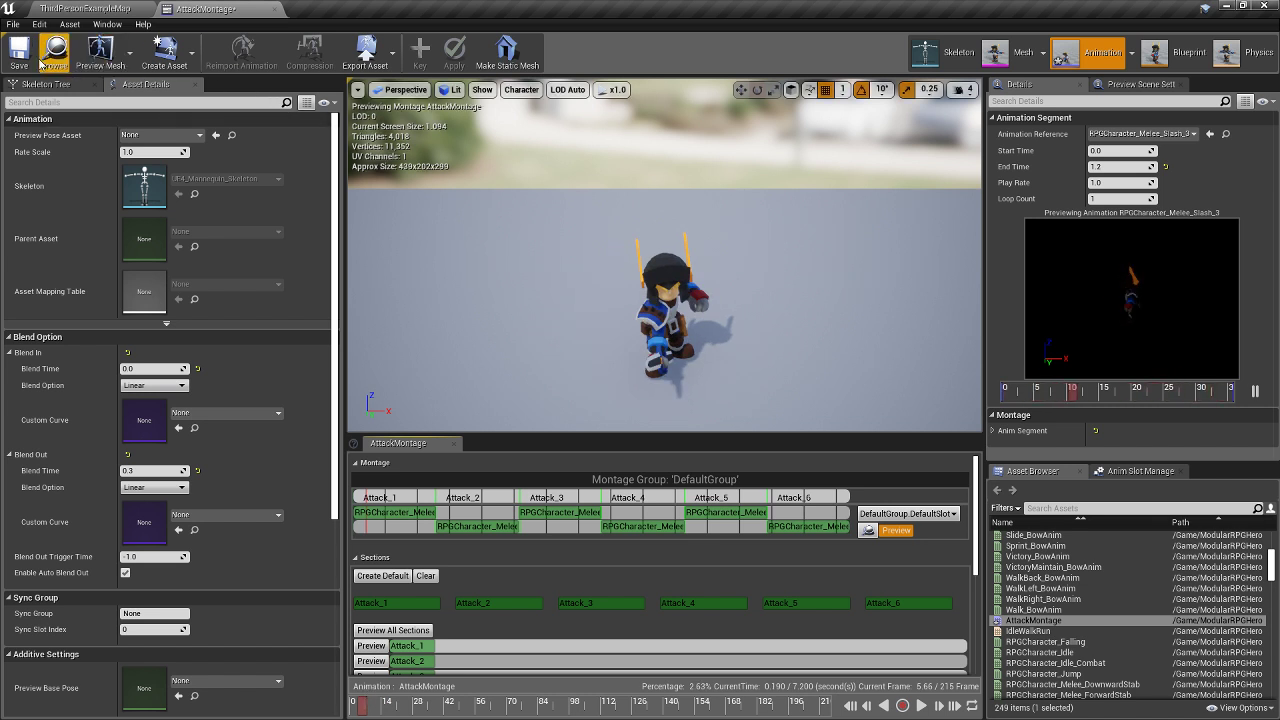
- Play-test ThirdPersonExampleMap, running the character around and triggering repeated melee attacks to check the reimported slash animations, and end the session
left_click(85, 8)
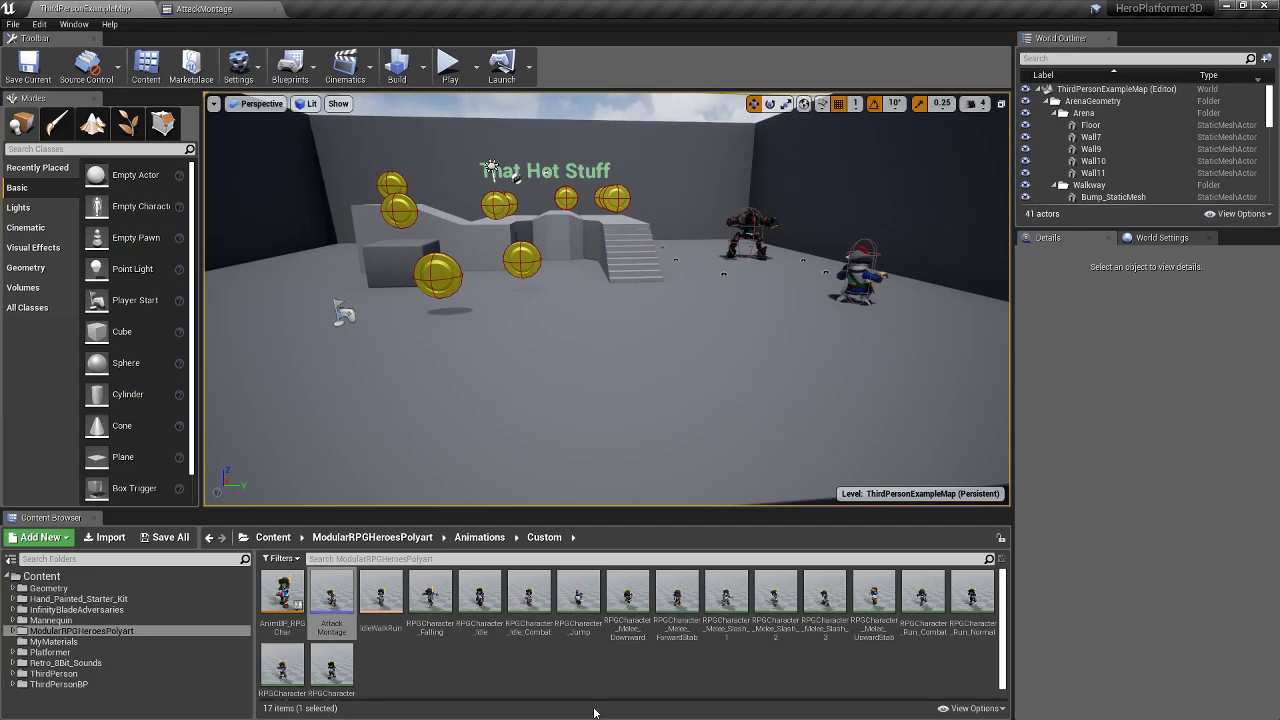
left_click(493, 681)
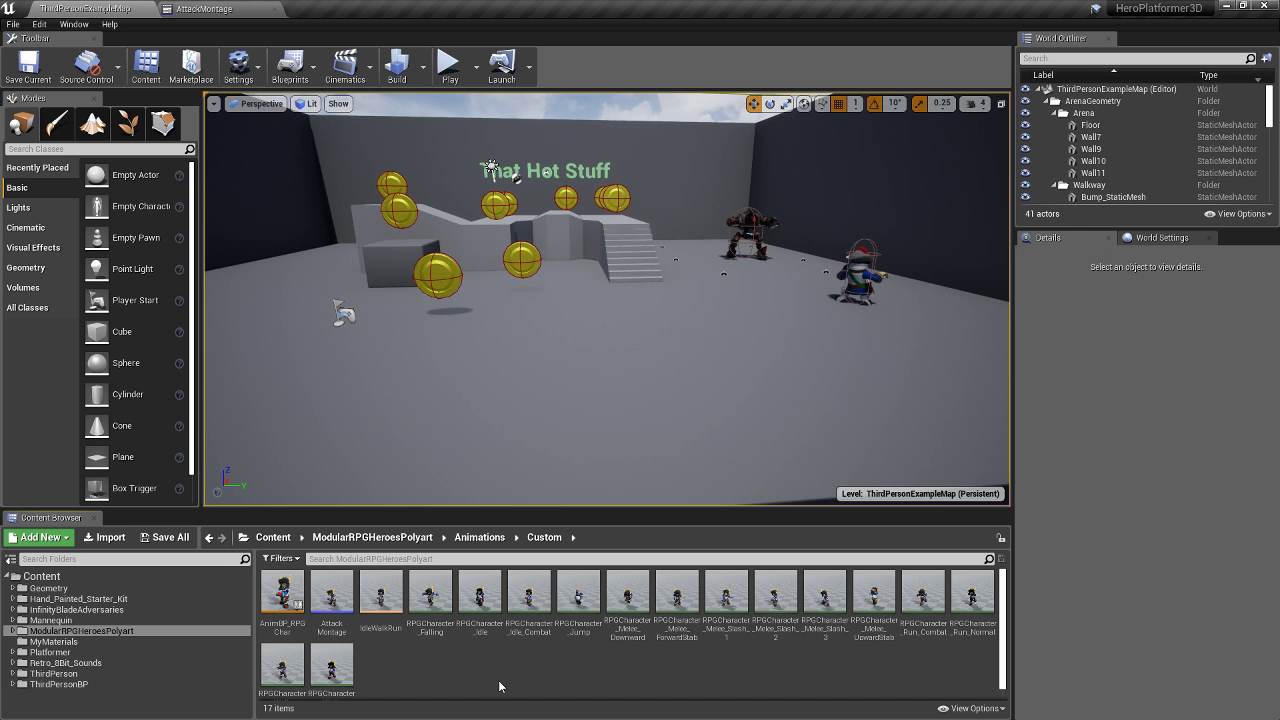
left_click(448, 65)
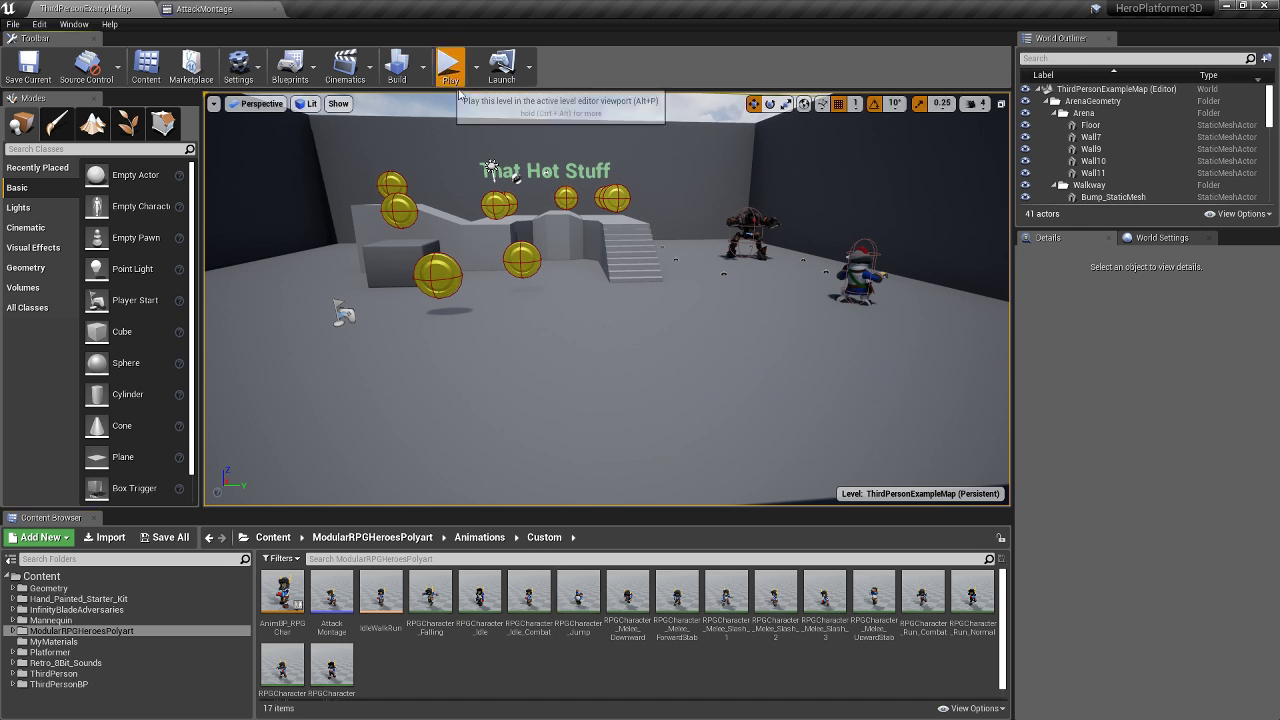
key("w")
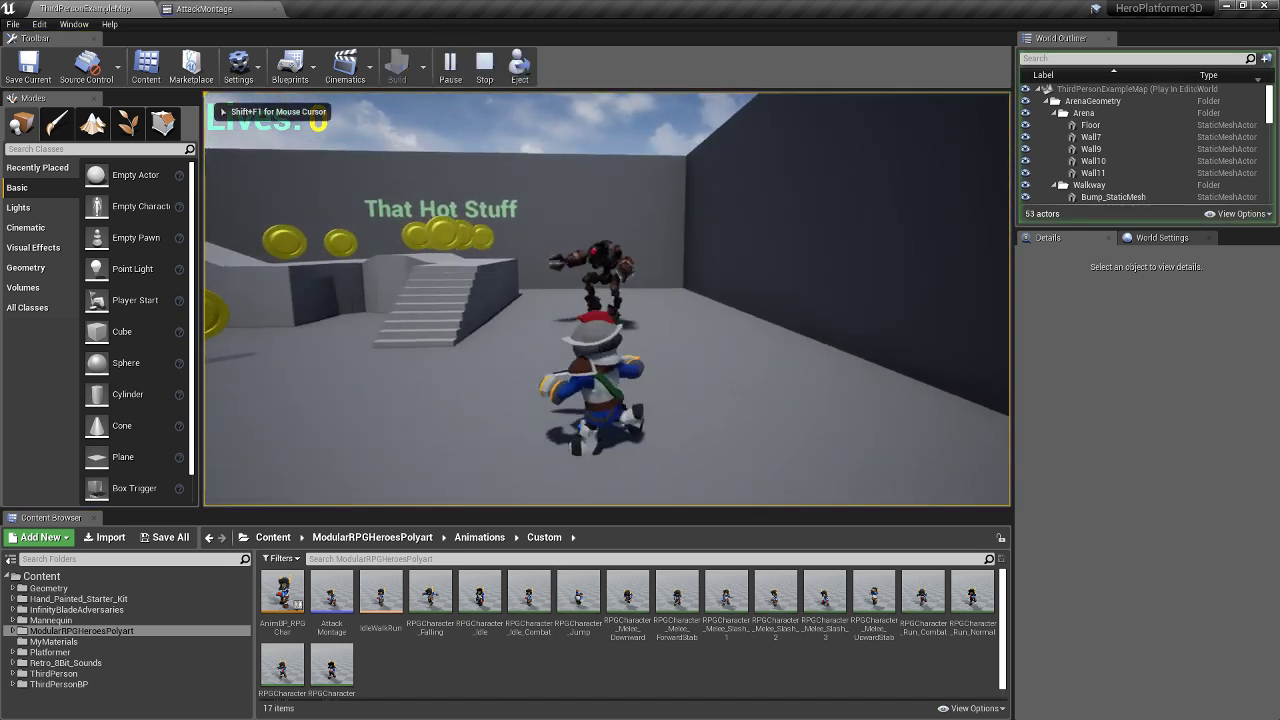
left_click(607, 299)
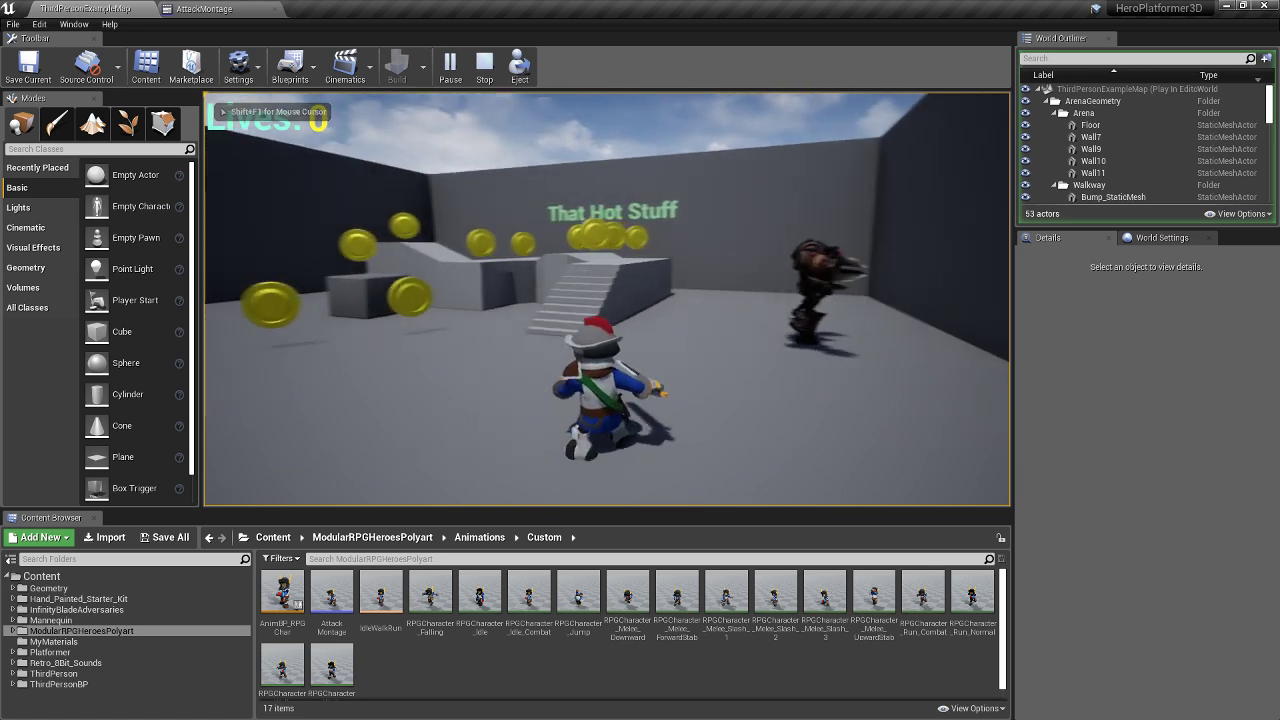
key("w")
left_click(607, 299)
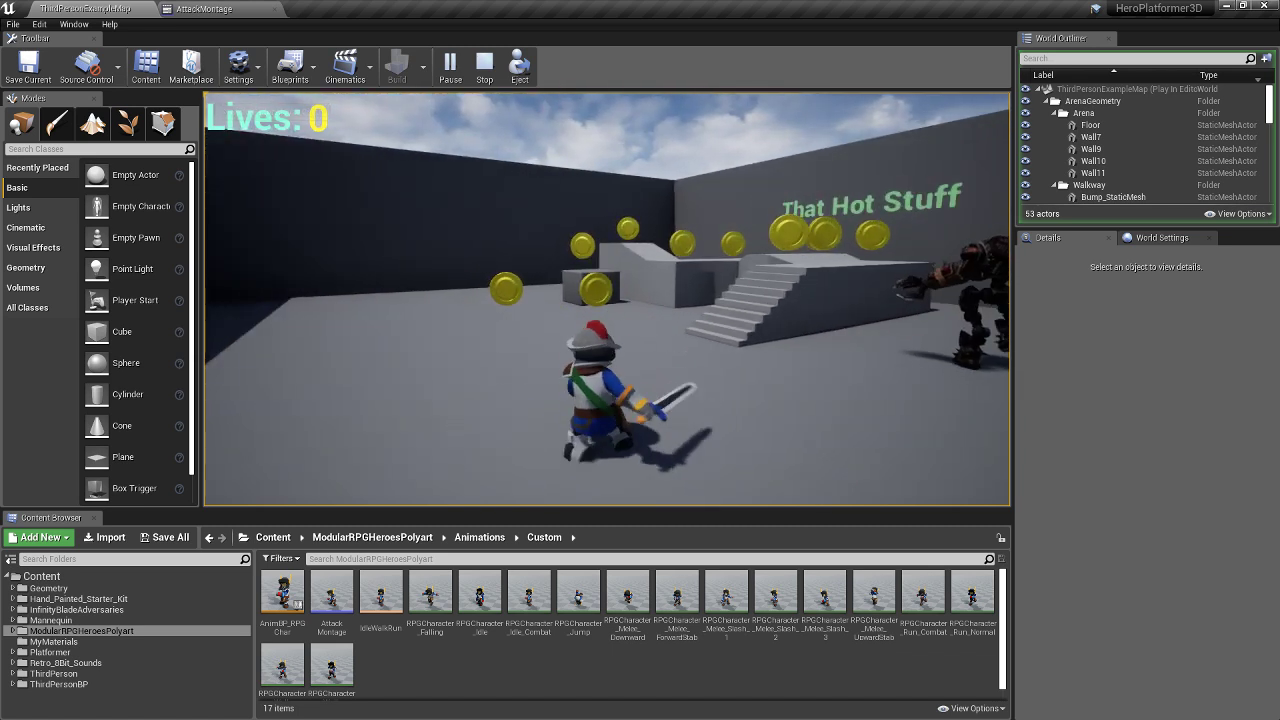
left_click(607, 299)
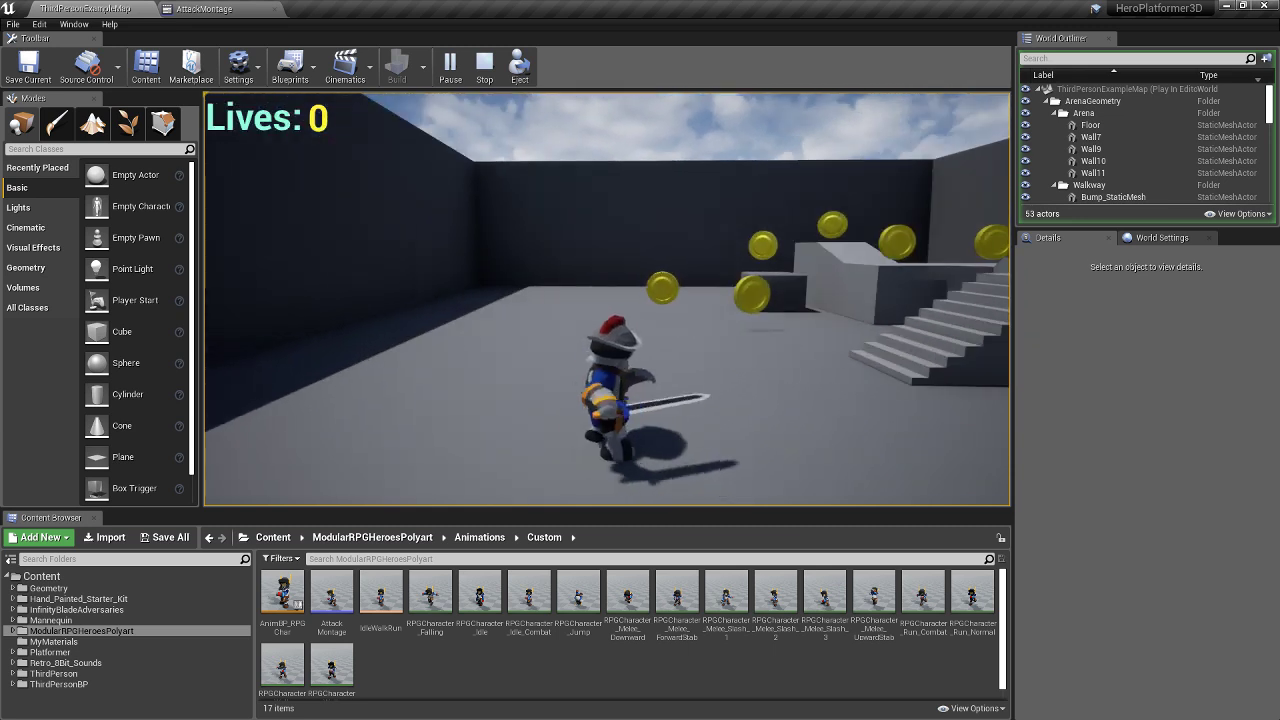
left_click(607, 299)
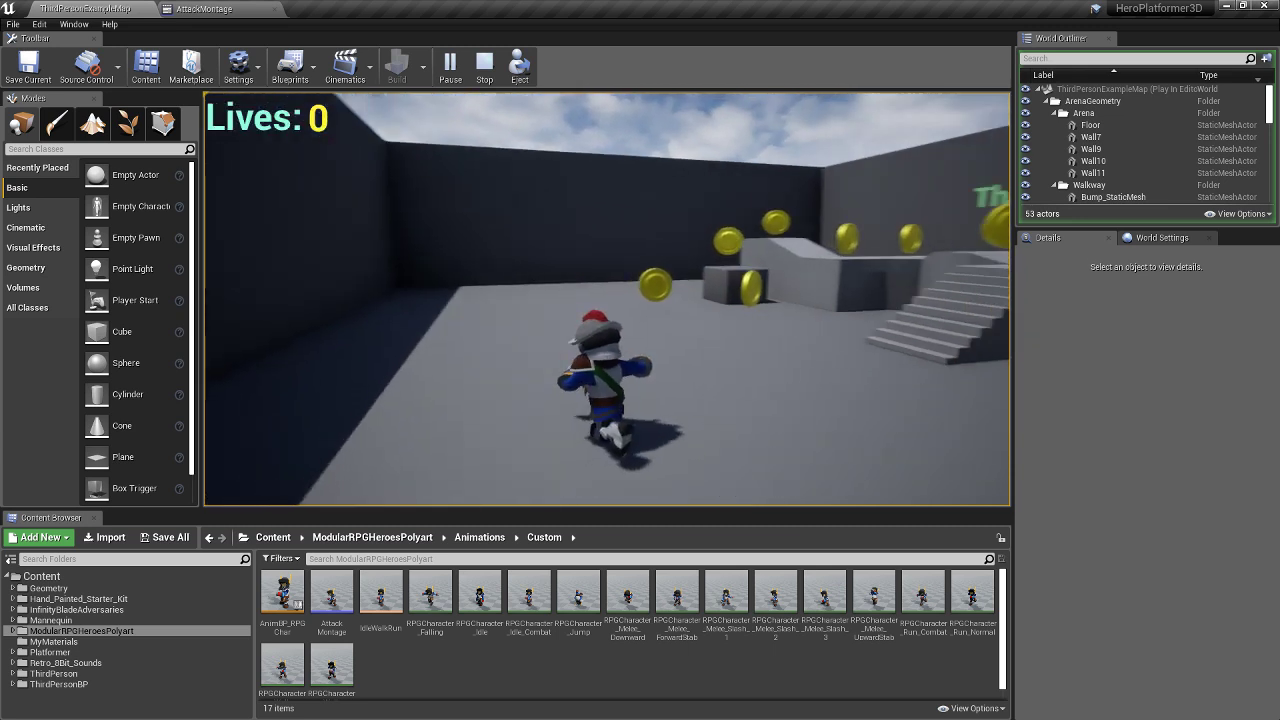
left_click(607, 299)
left_click(607, 299)
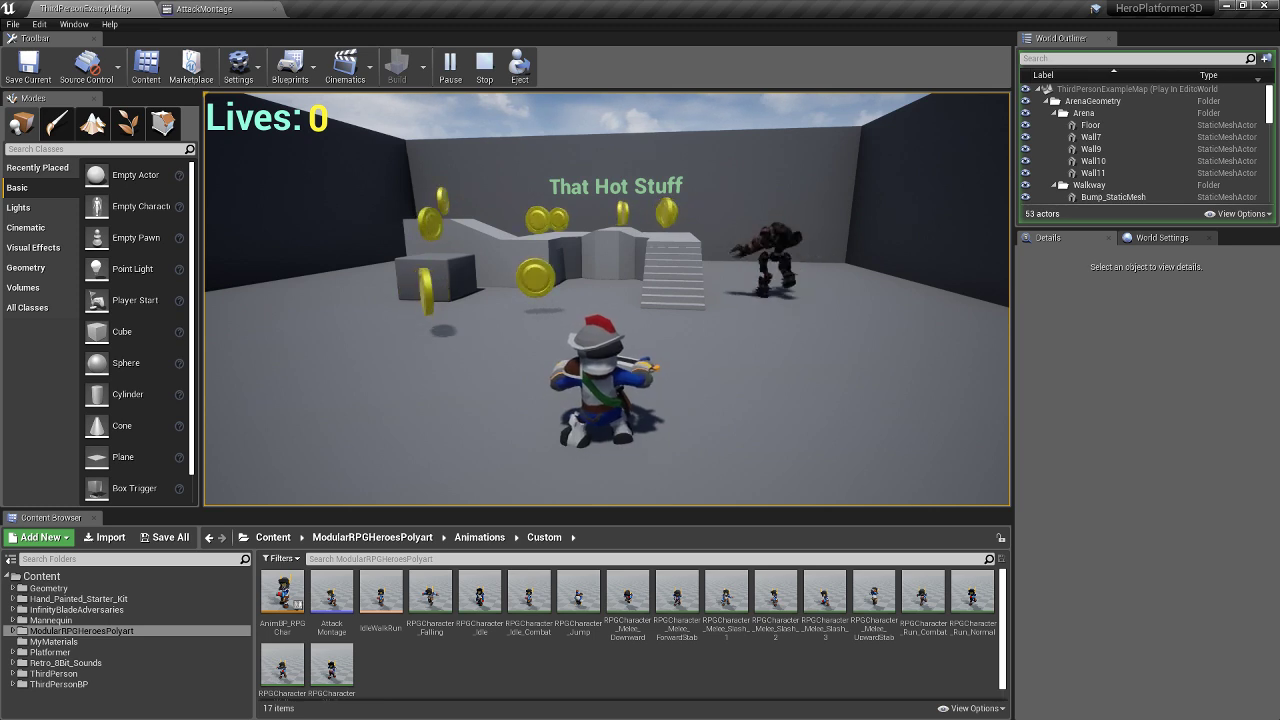
key("Escape")
- Open AnimBP_RPGChar and examine its Event Graph montage nodes, Root Motion Mode options and Montage Section Array defaults
left_click(210, 9)
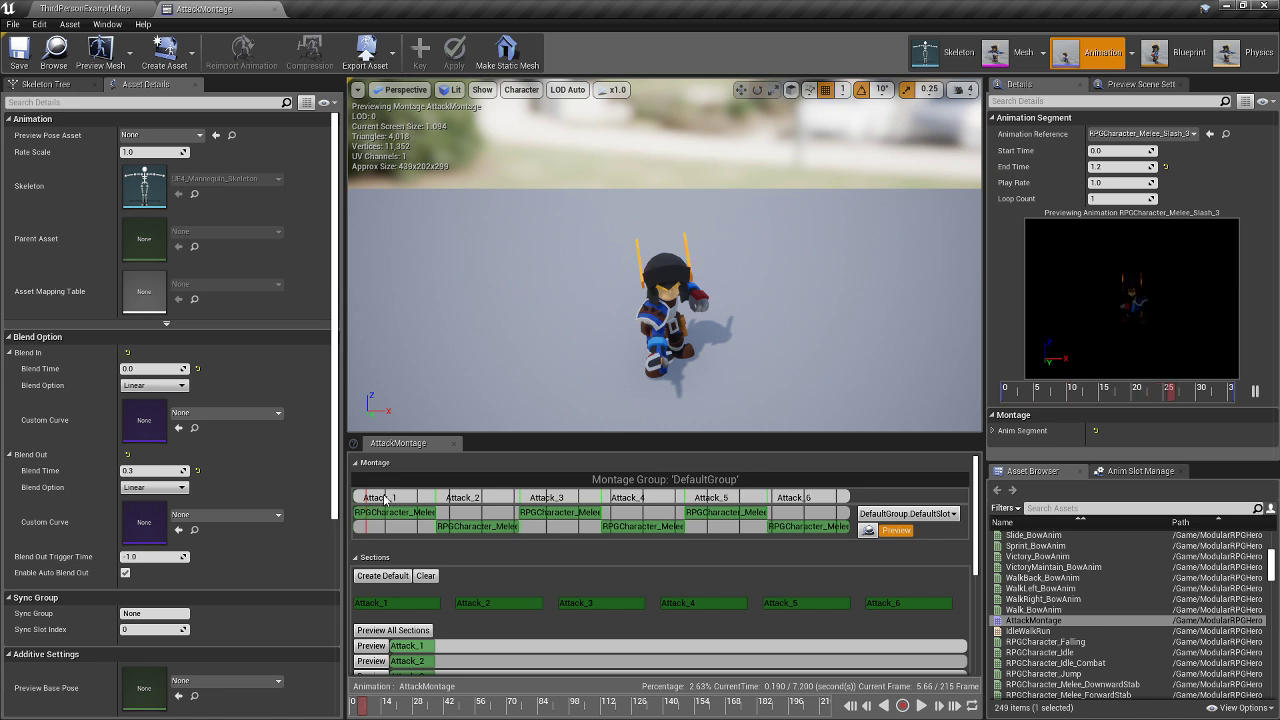
left_click(125, 7)
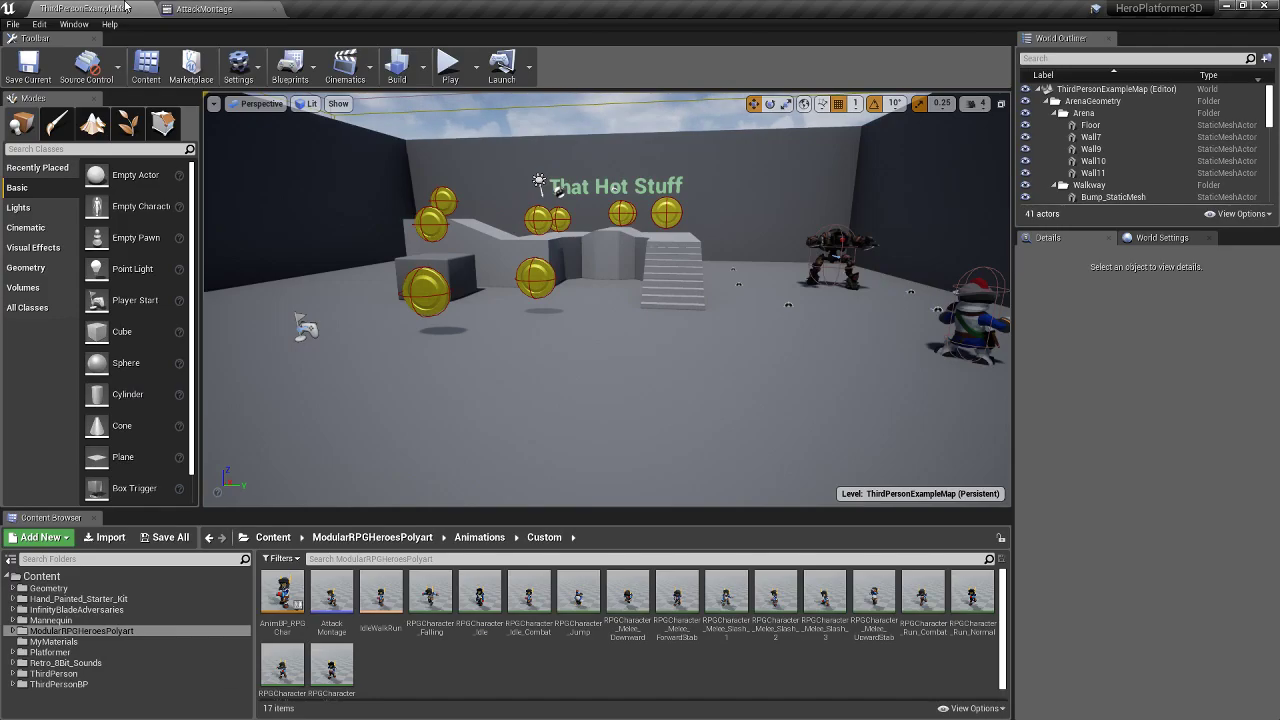
double_click(298, 606)
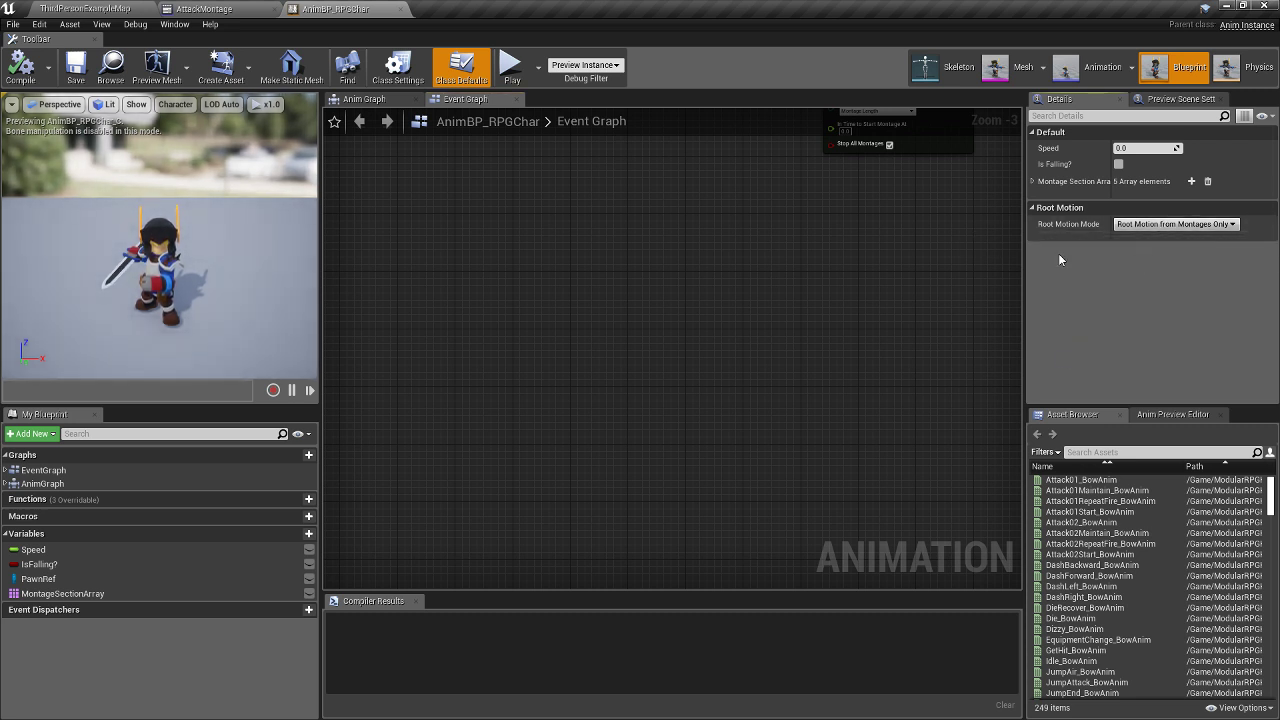
left_click(76, 66)
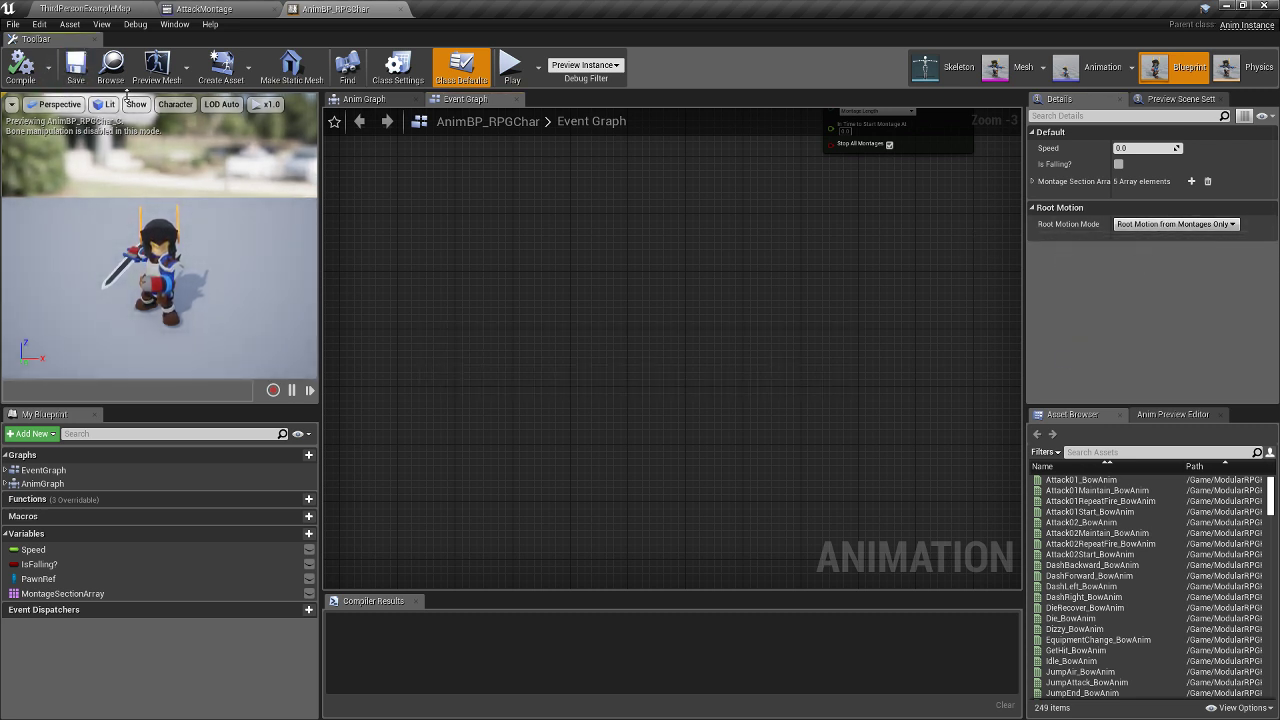
right_click_drag(830, 298, 634, 501)
scroll(728, 546, "down", 3)
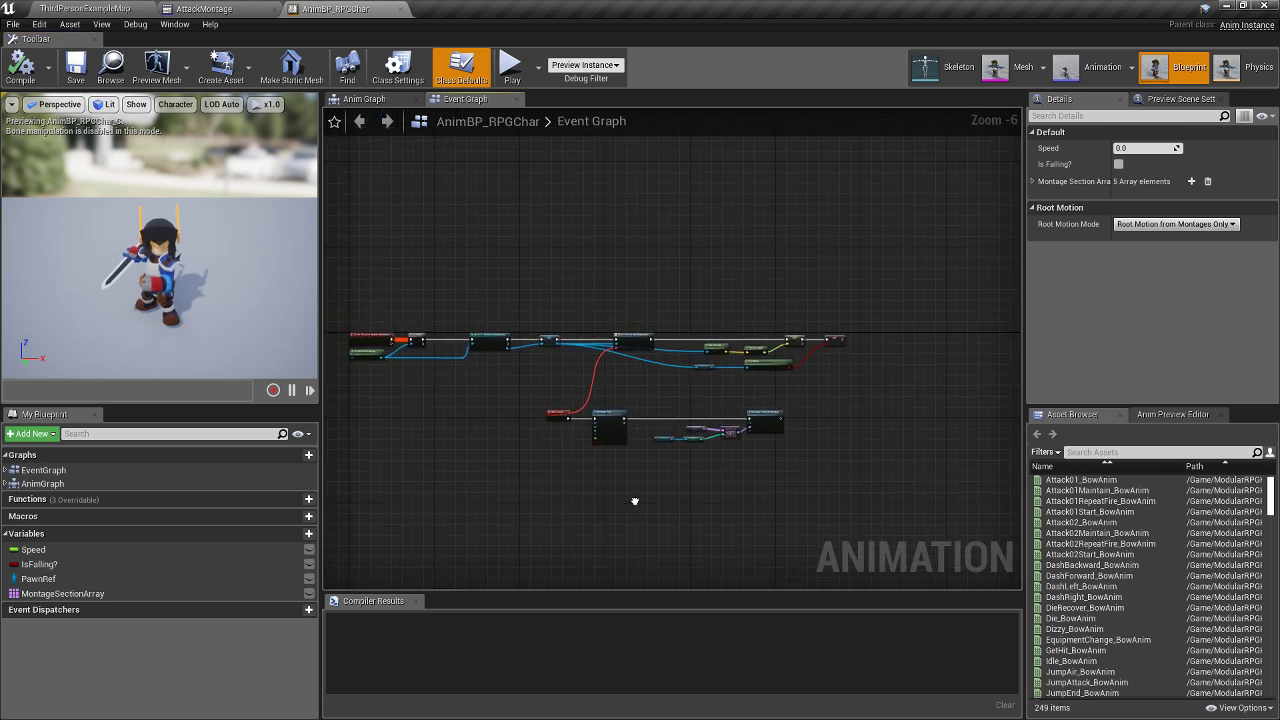
scroll(689, 422, "up", 3)
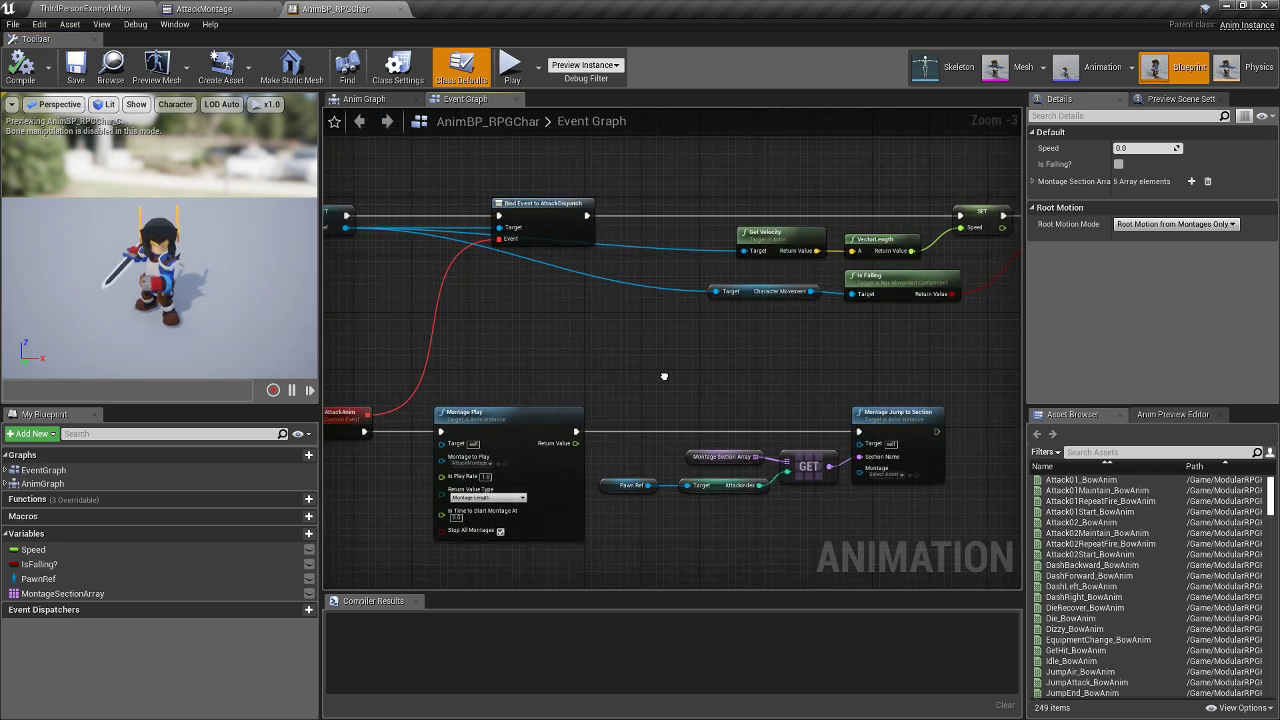
left_click(1229, 226)
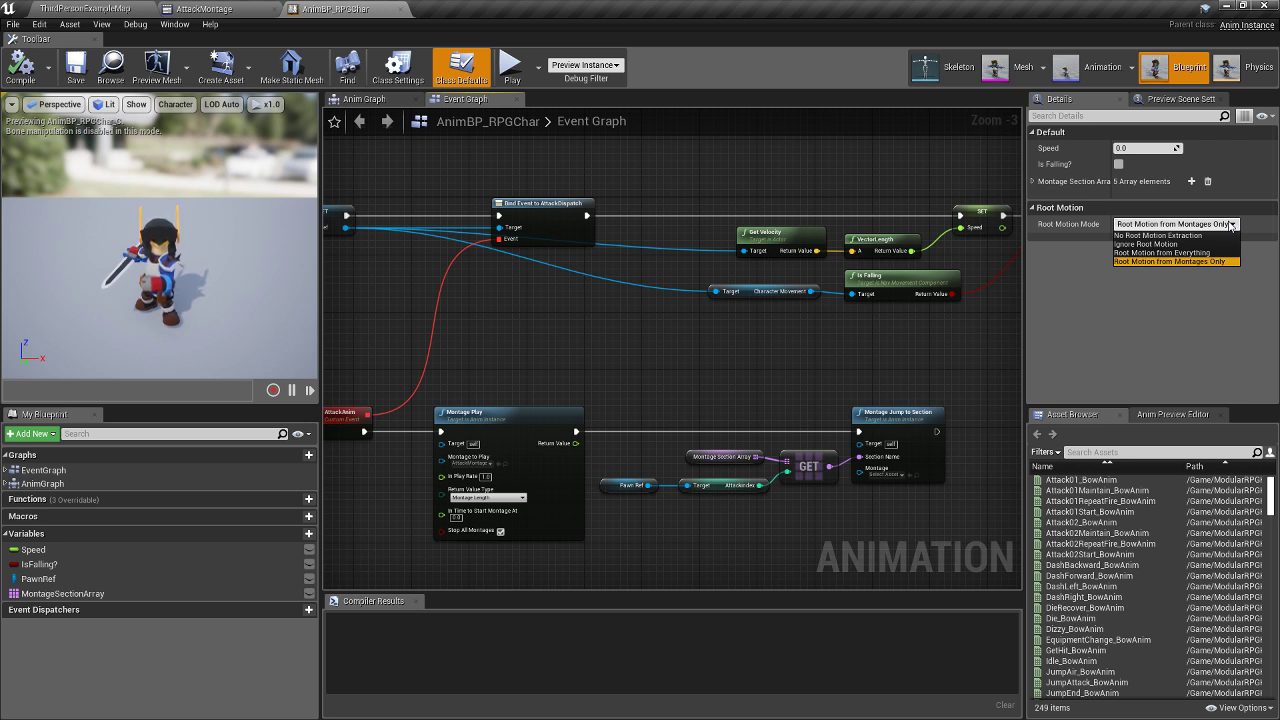
left_click(1231, 226)
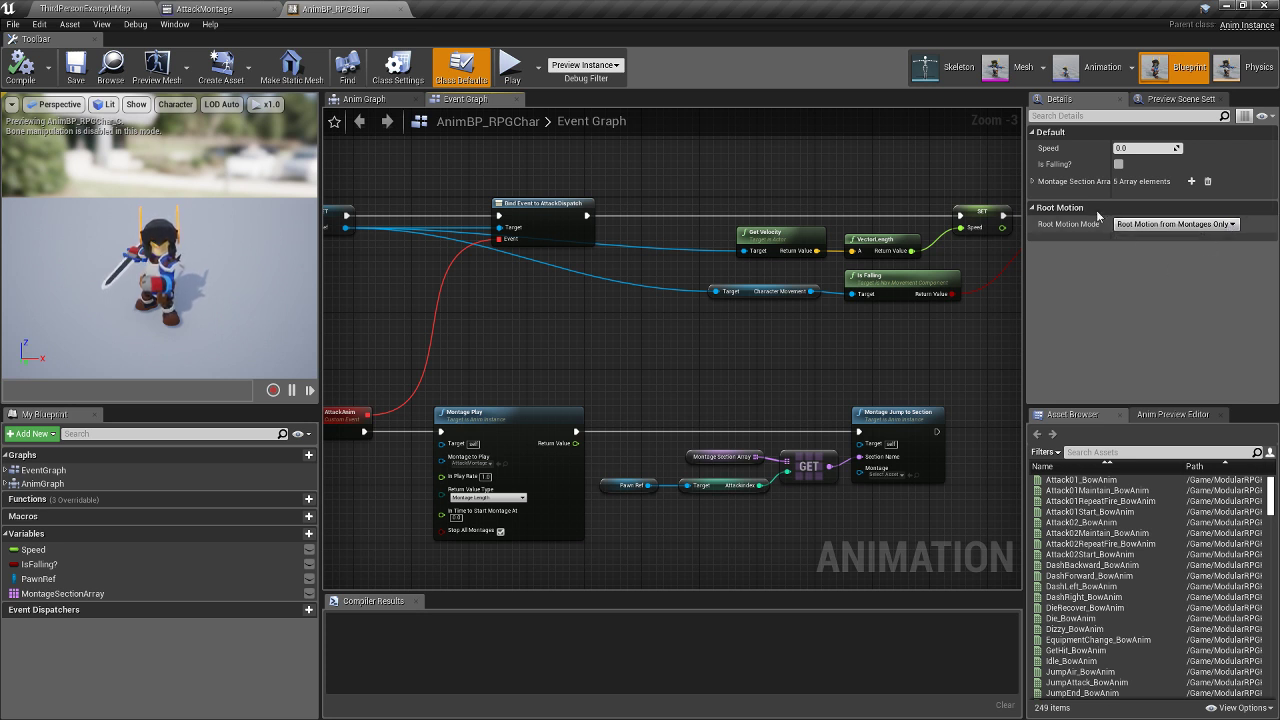
left_click(1032, 183)
left_click(1032, 183)
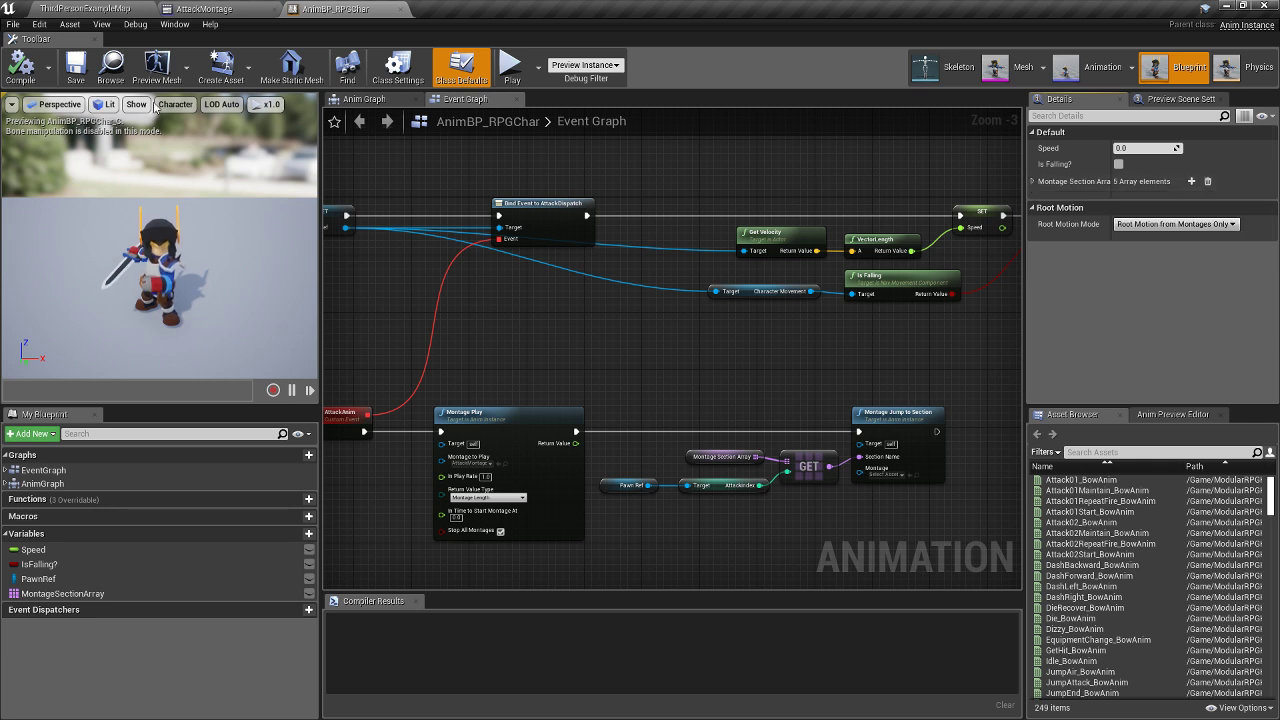
- Glance at AttackMontage, play-test the level again with a series of melee attacks while standing and moving, and end the session
left_click(205, 8)
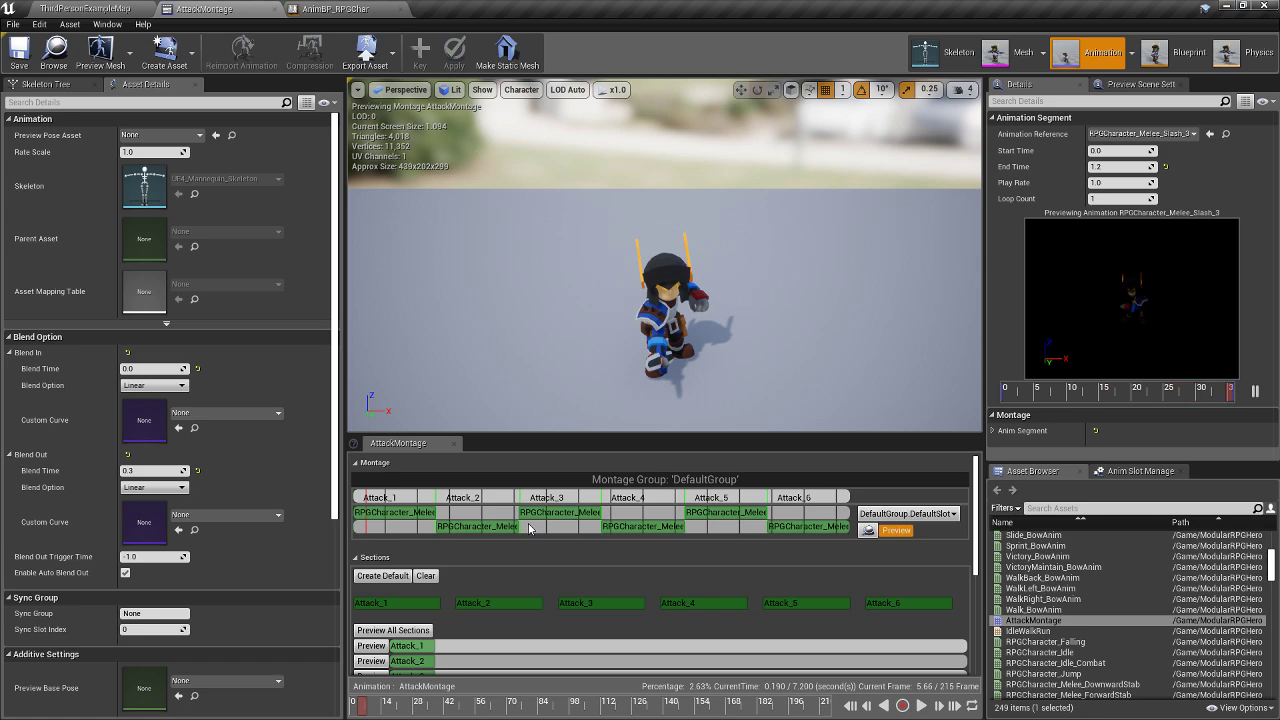
left_click(85, 8)
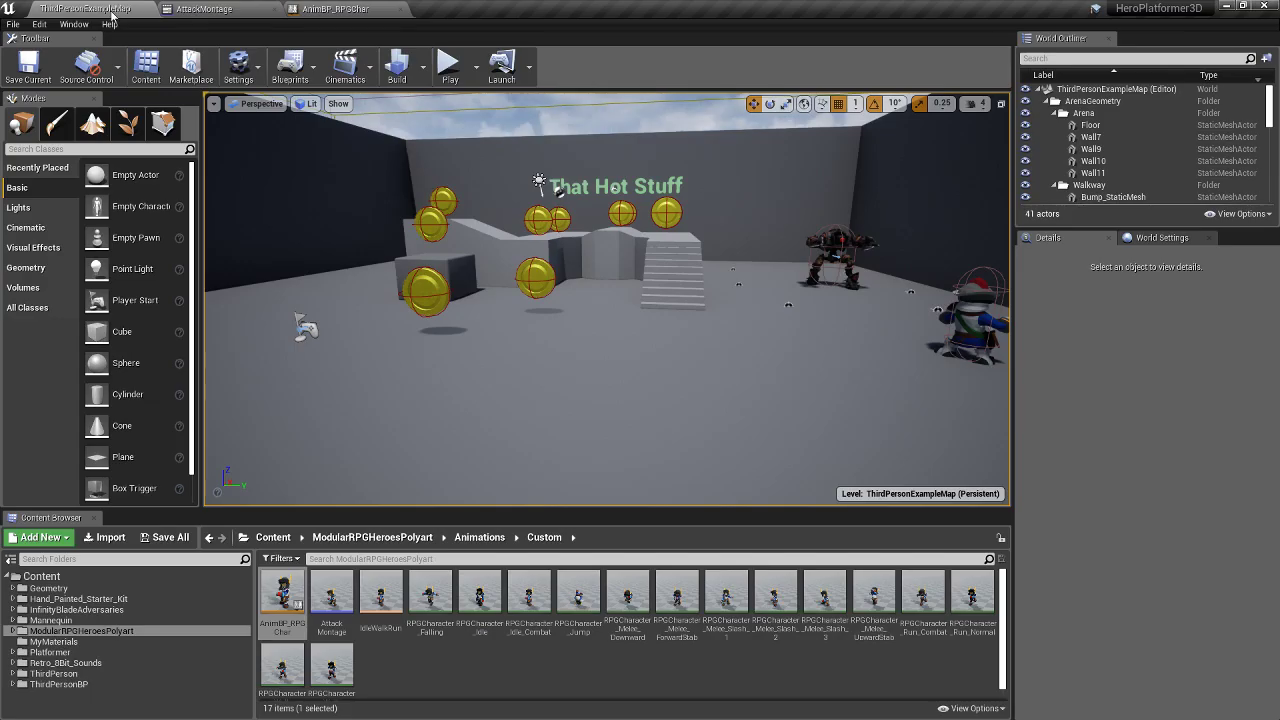
left_click(448, 63)
left_click(583, 384)
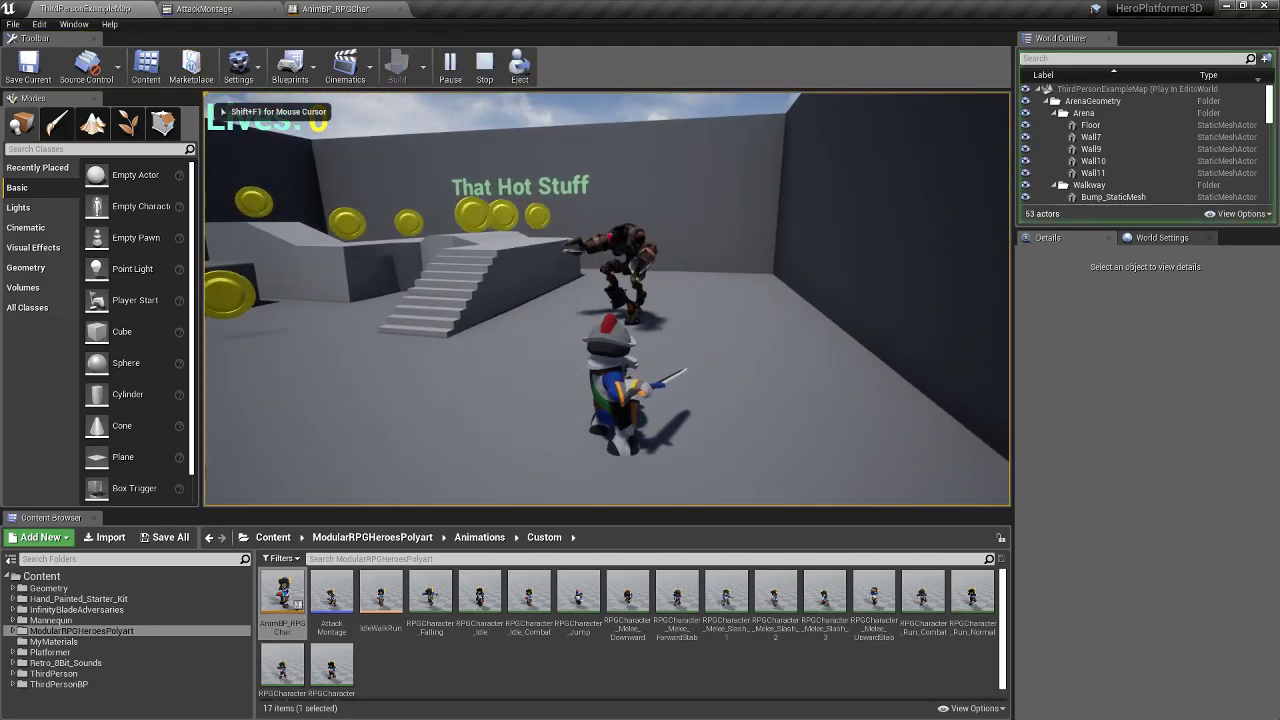
left_click(583, 384)
left_click(583, 384)
left_click(583, 384)
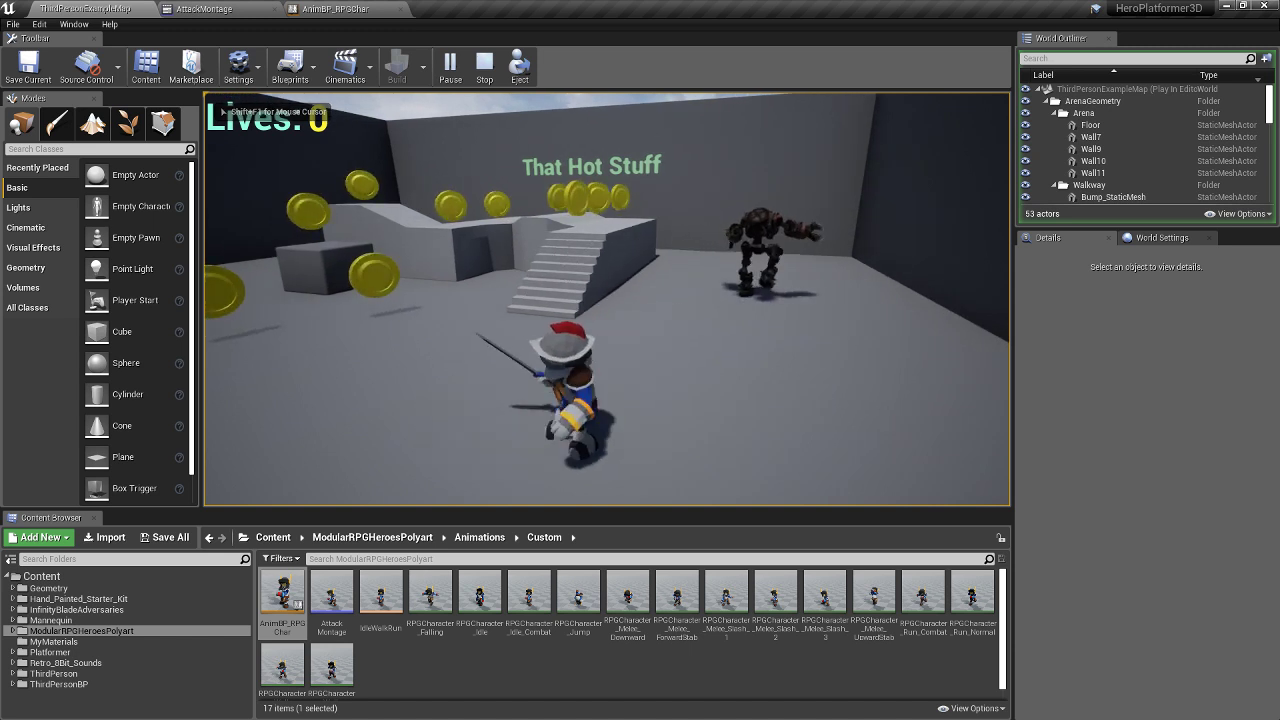
key("w")
left_click(583, 384)
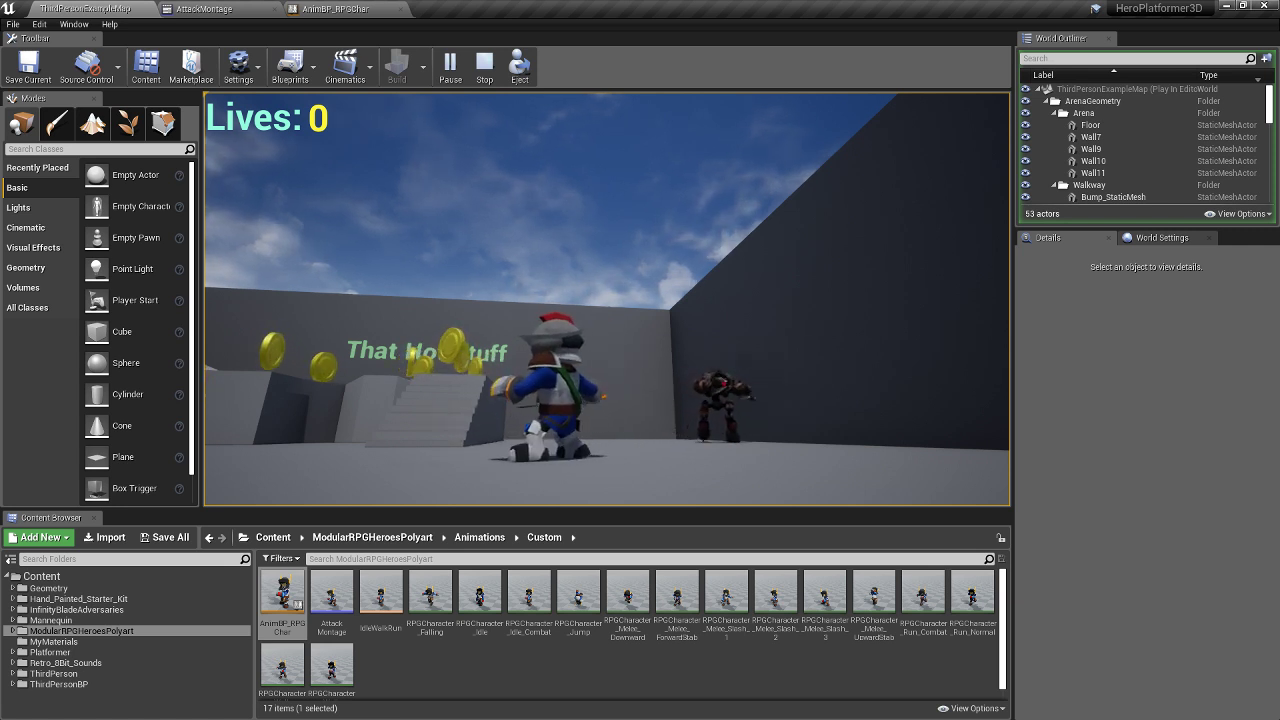
left_click(583, 384)
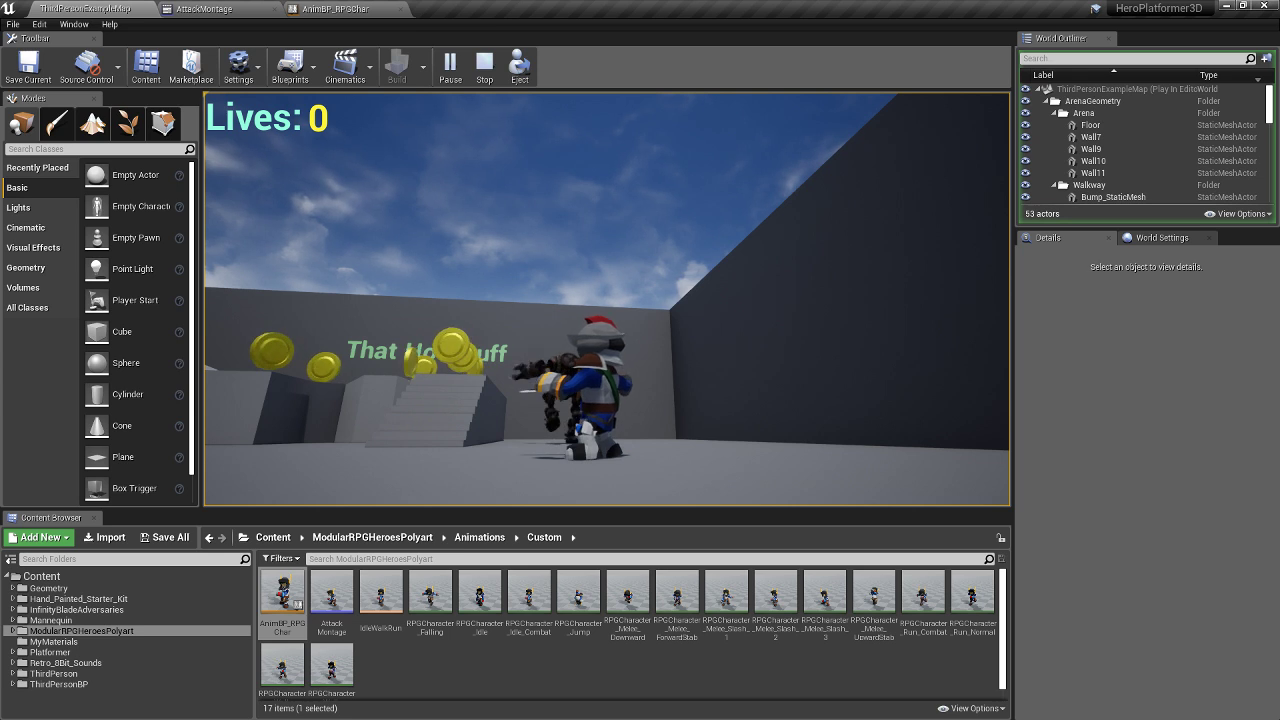
key("Escape")
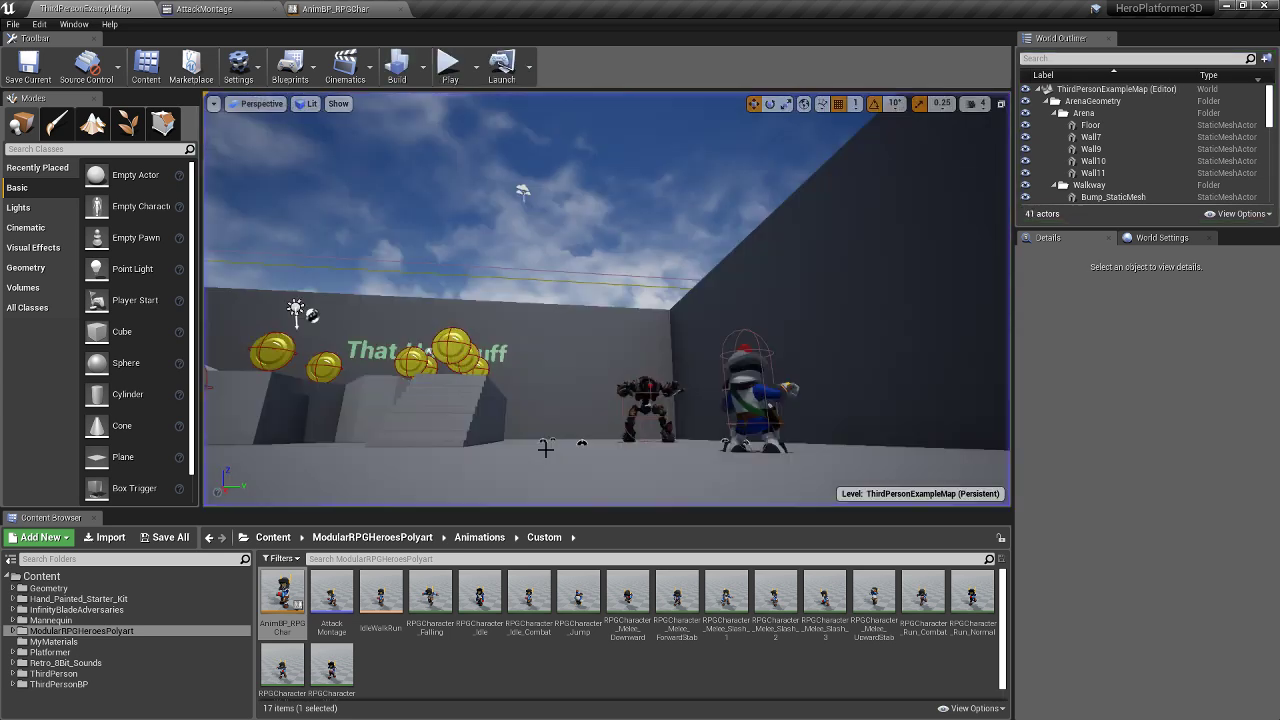
- Recheck the montage nodes in the AnimBP_RPGChar Event Graph and the sections of AttackMontage, and return to the level's content browser
left_click(208, 6)
left_click(312, 6)
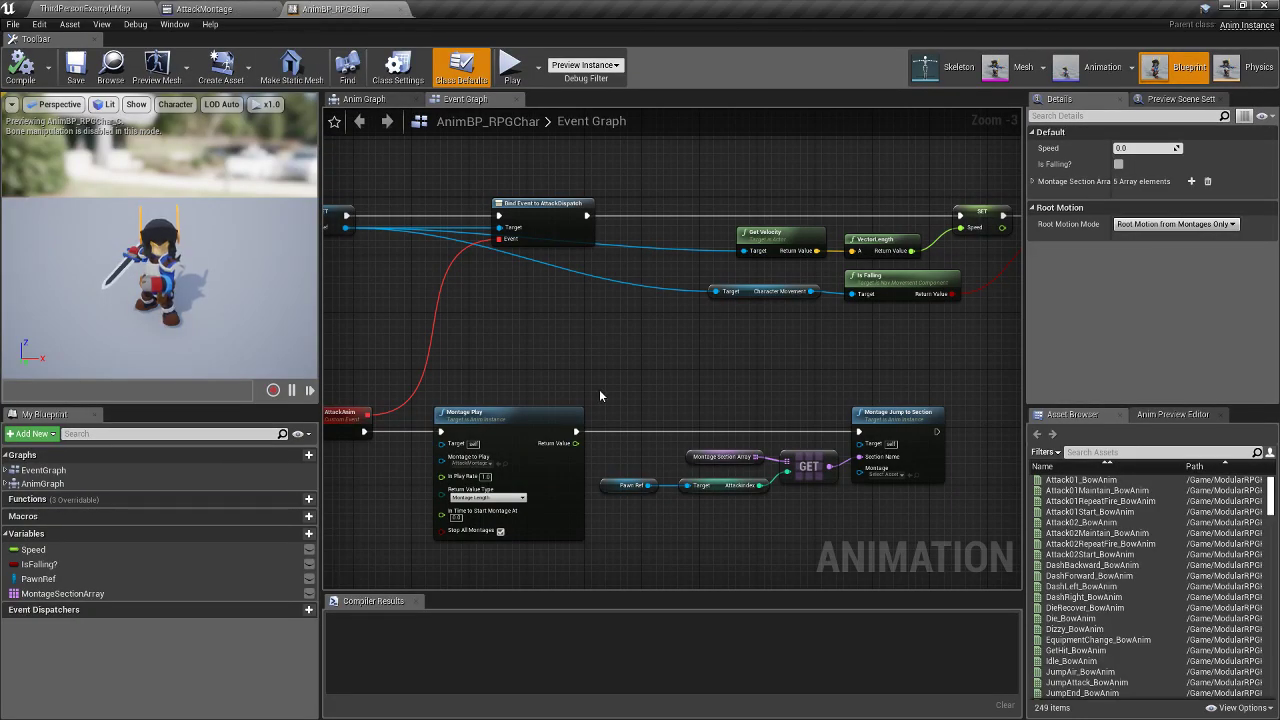
right_click_drag(600, 396, 649, 372)
left_click(205, 8)
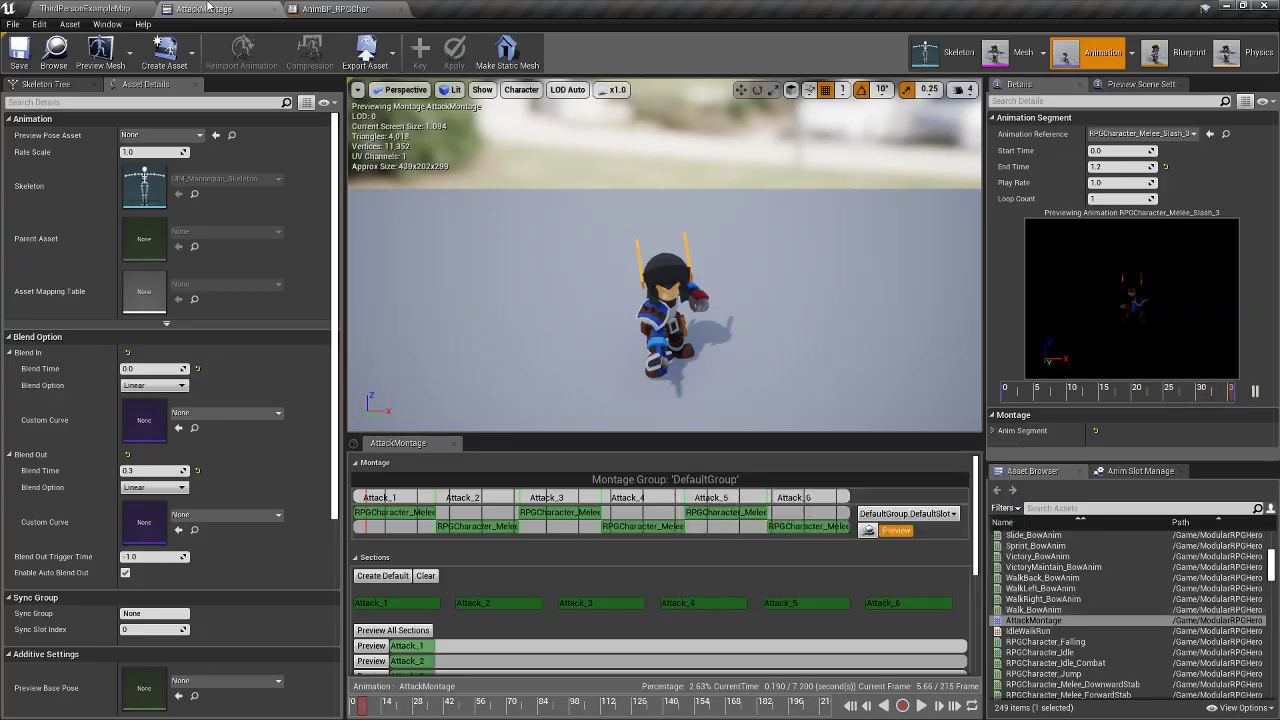
left_click(103, 7)
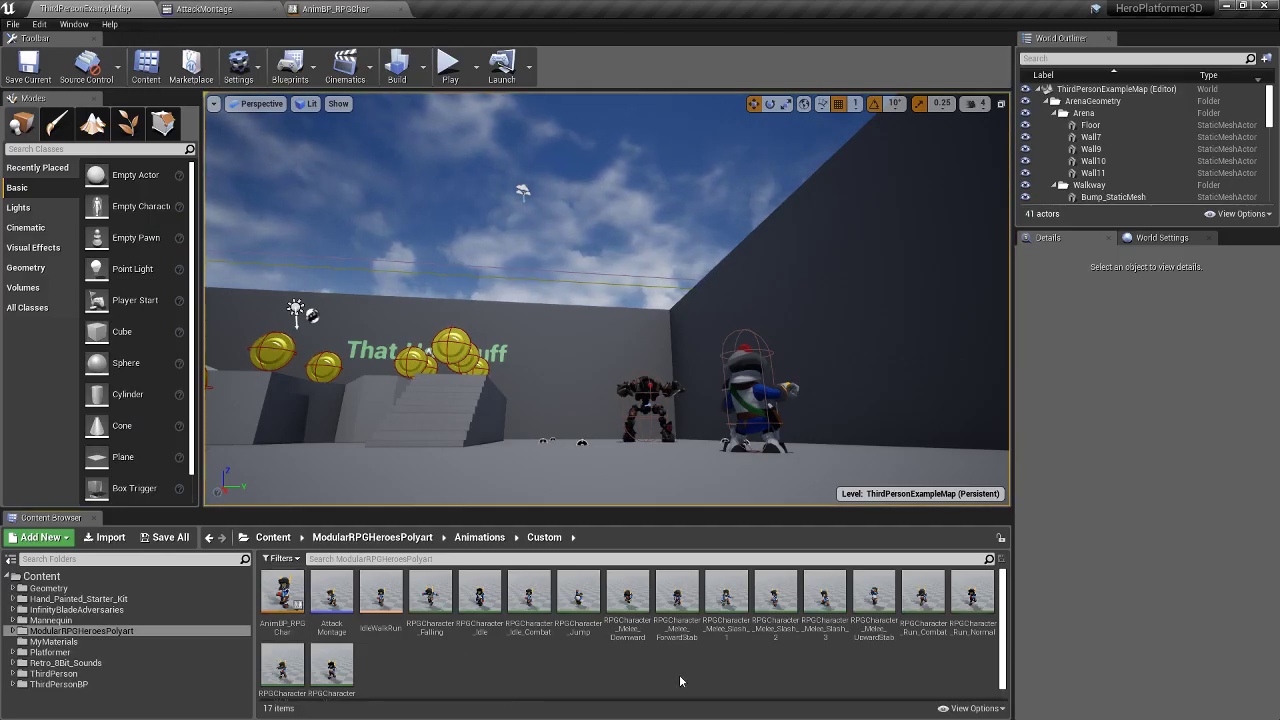
- Open the RPGCharacter_Melee_Slash_1 animation and inspect its Additive Anim Type and Retarget Source settings
double_click(727, 612)
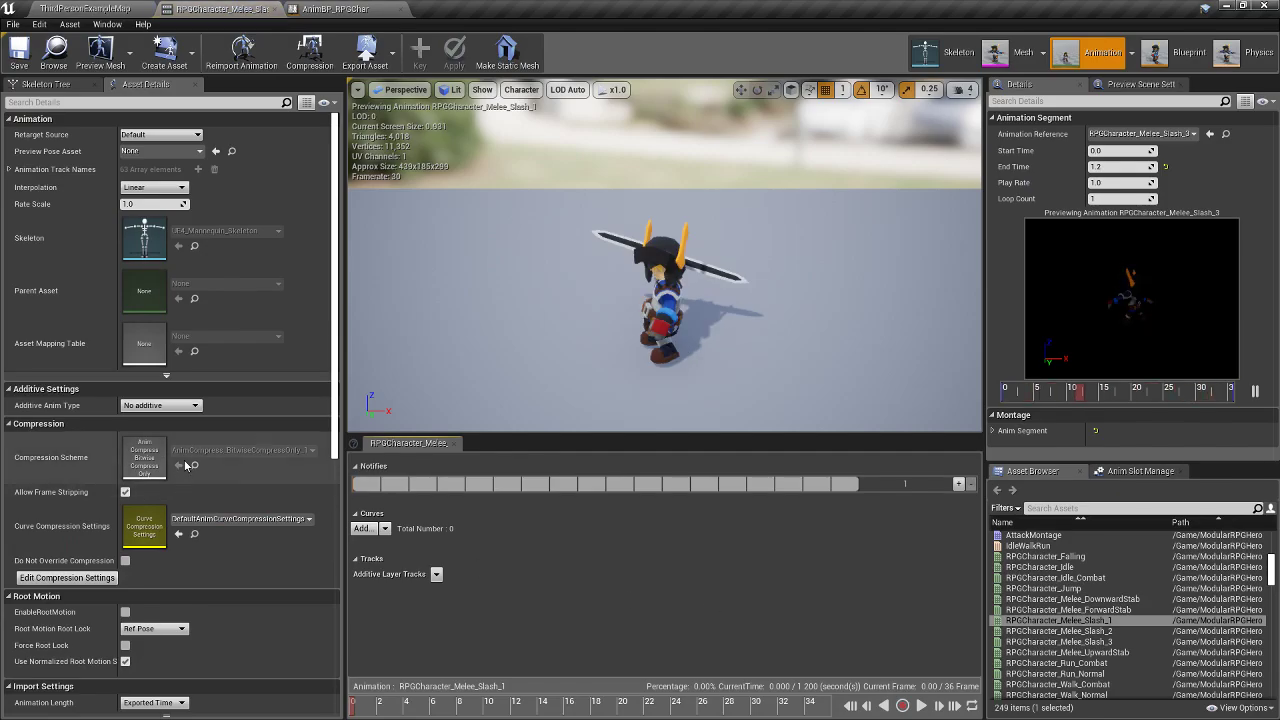
left_click(188, 407)
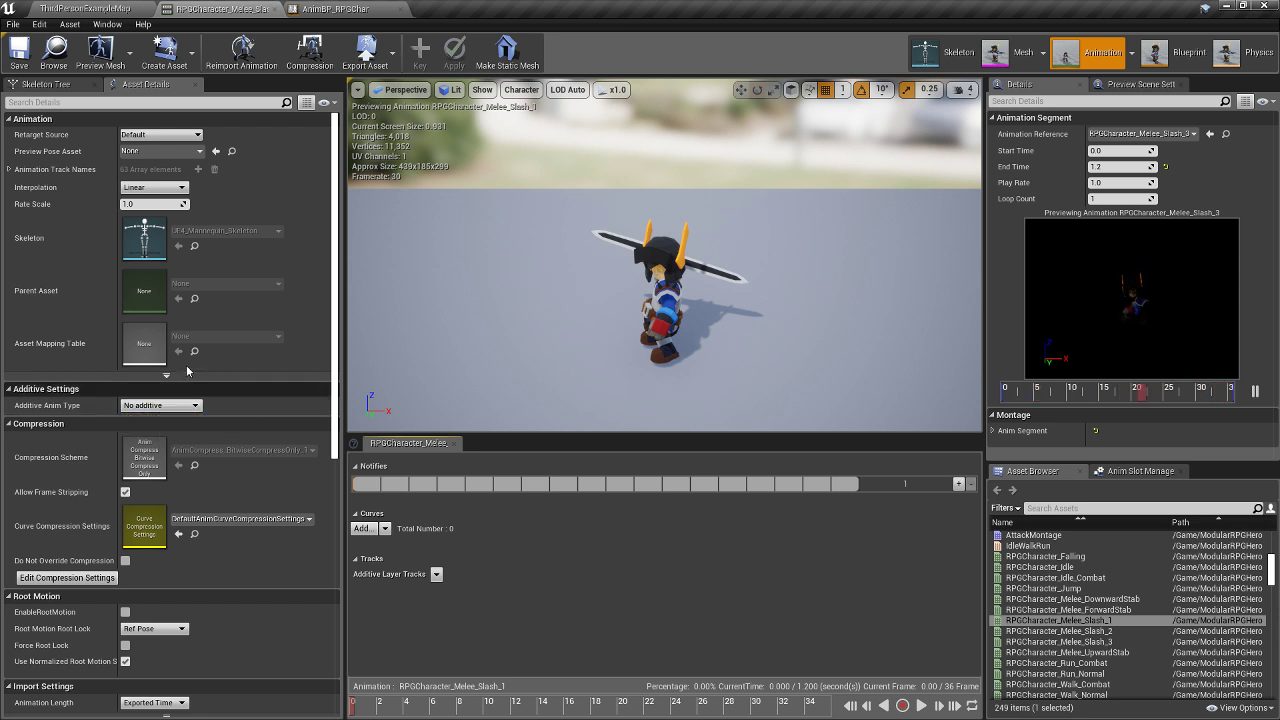
left_click(184, 135)
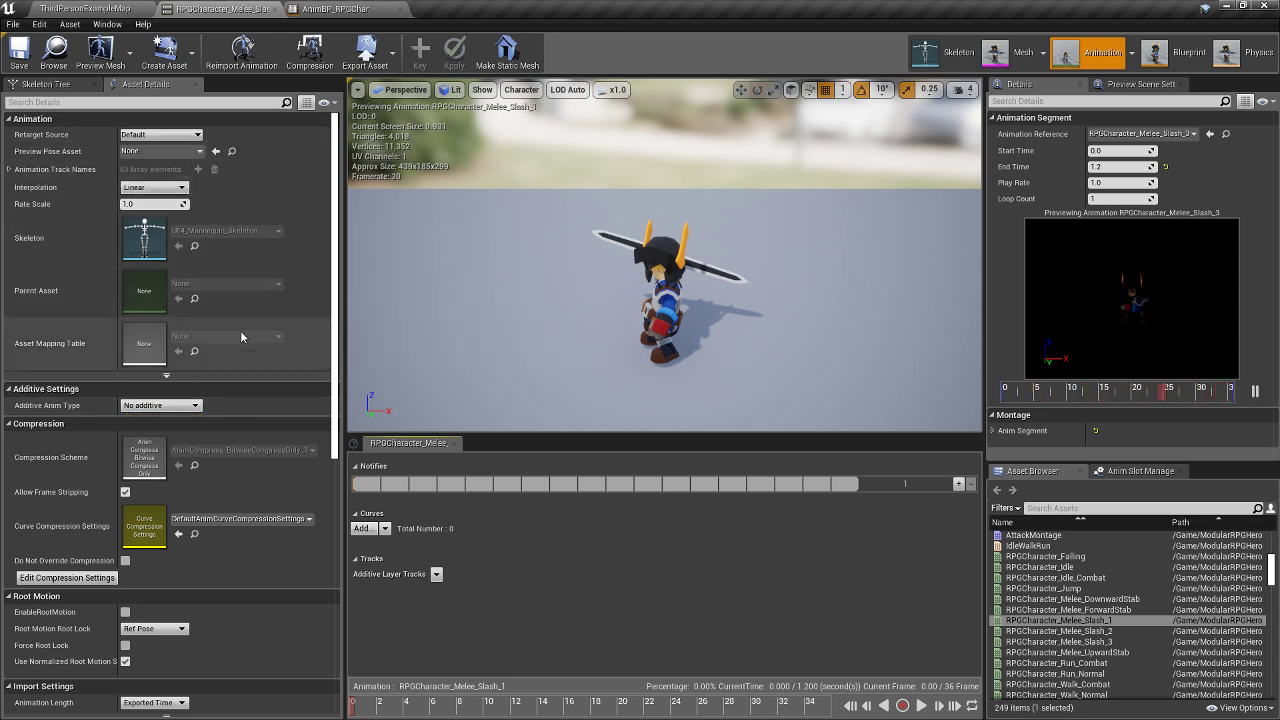
- Examine the Asset Details of RPGCharacter_Melee_Slash_1, covering its compression, root motion, import, track name and additive settings
scroll(283, 541, "down", 3)
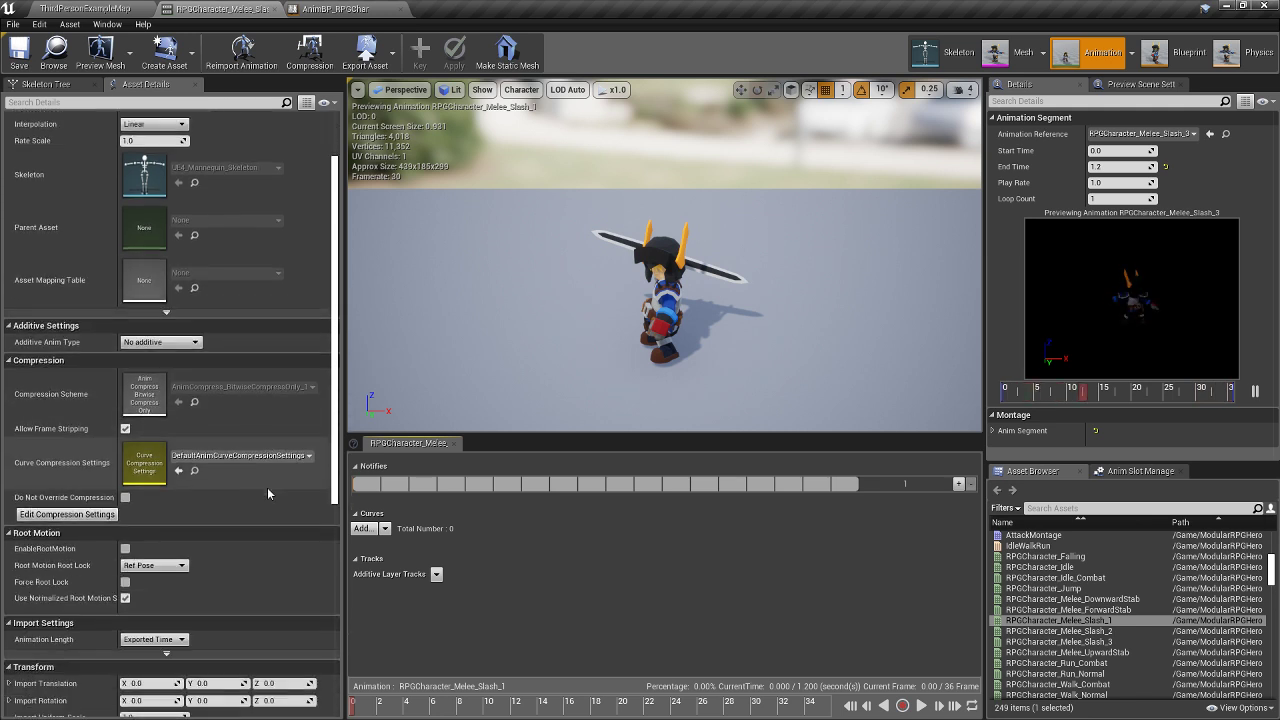
scroll(283, 541, "down", 8)
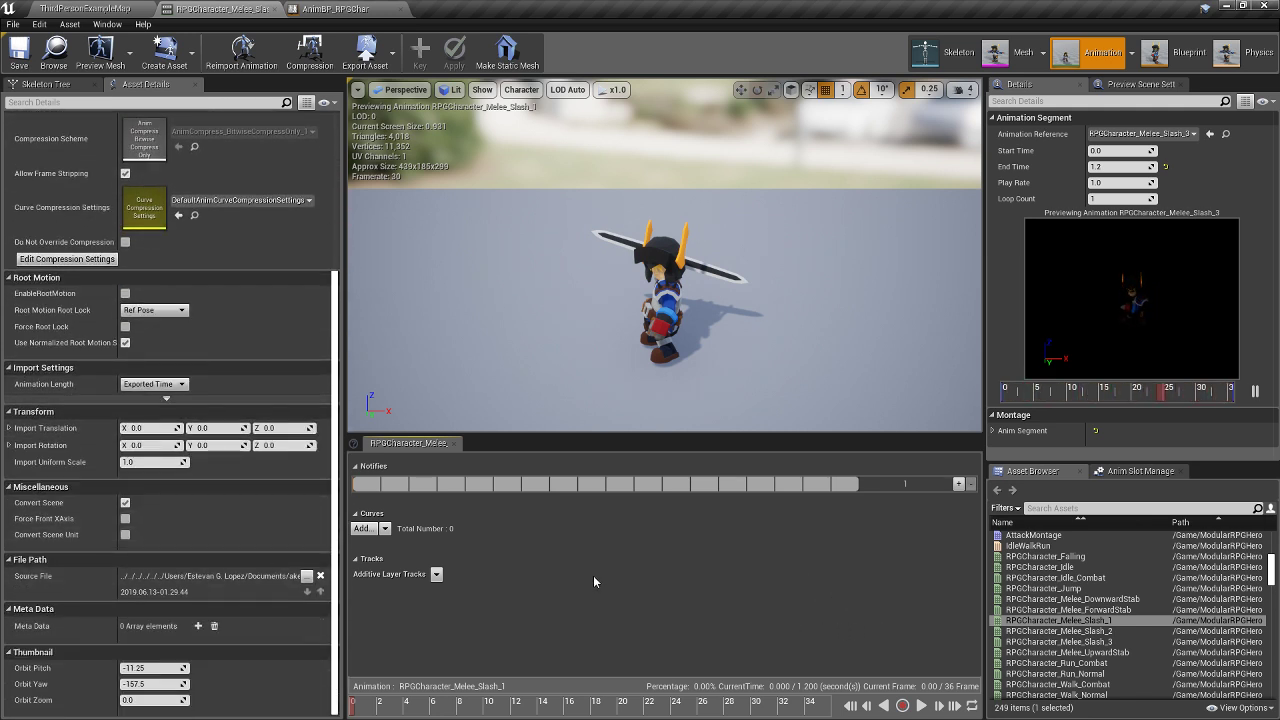
scroll(577, 572, "up", 2)
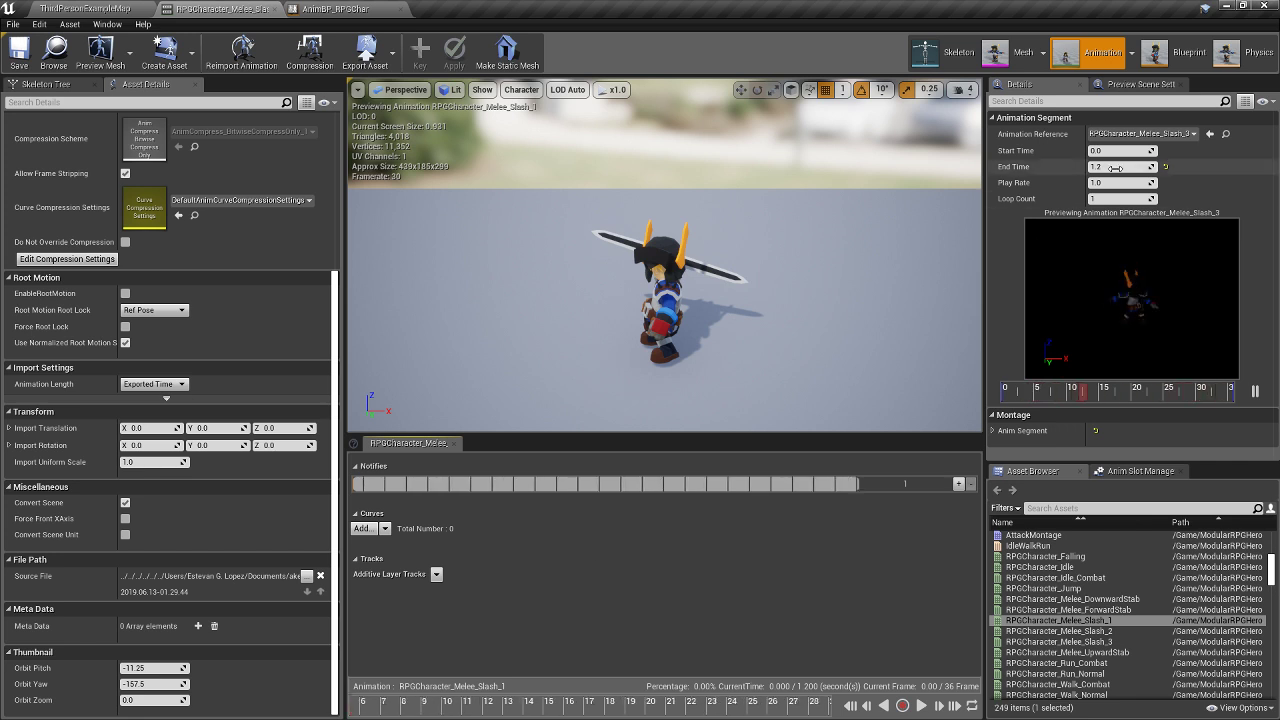
scroll(139, 283, "up", 4)
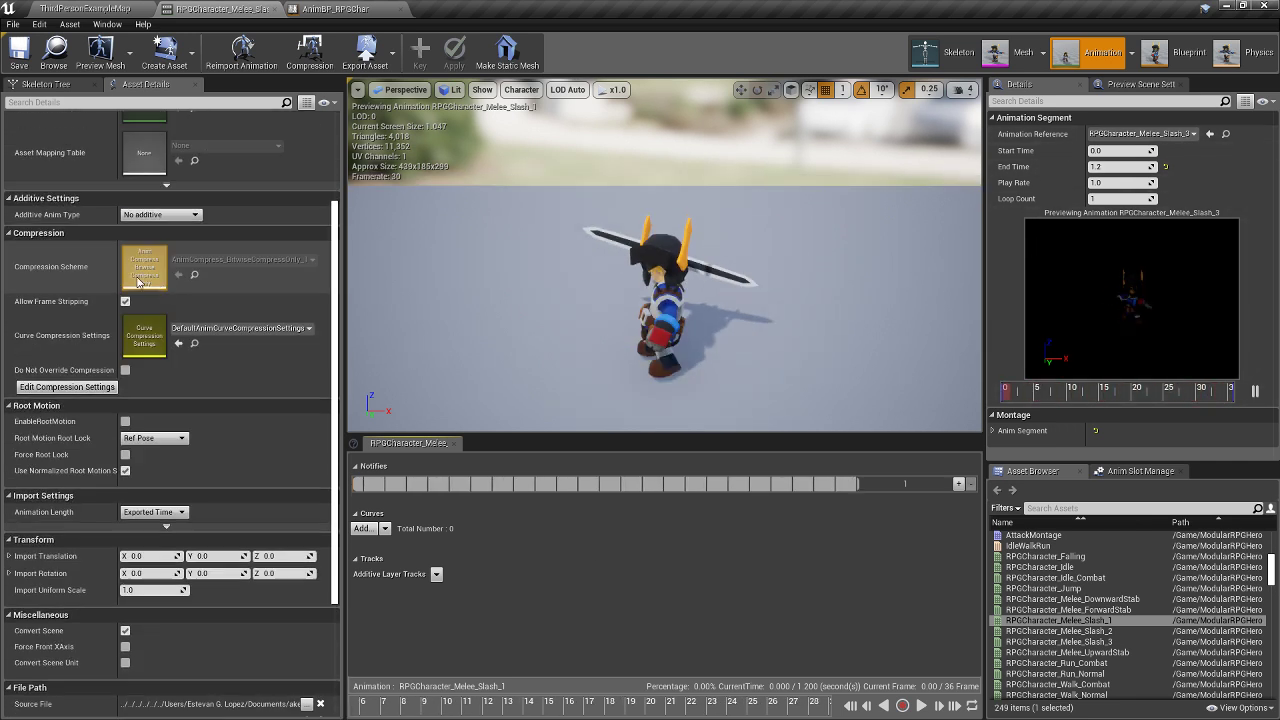
scroll(138, 281, "up", 6)
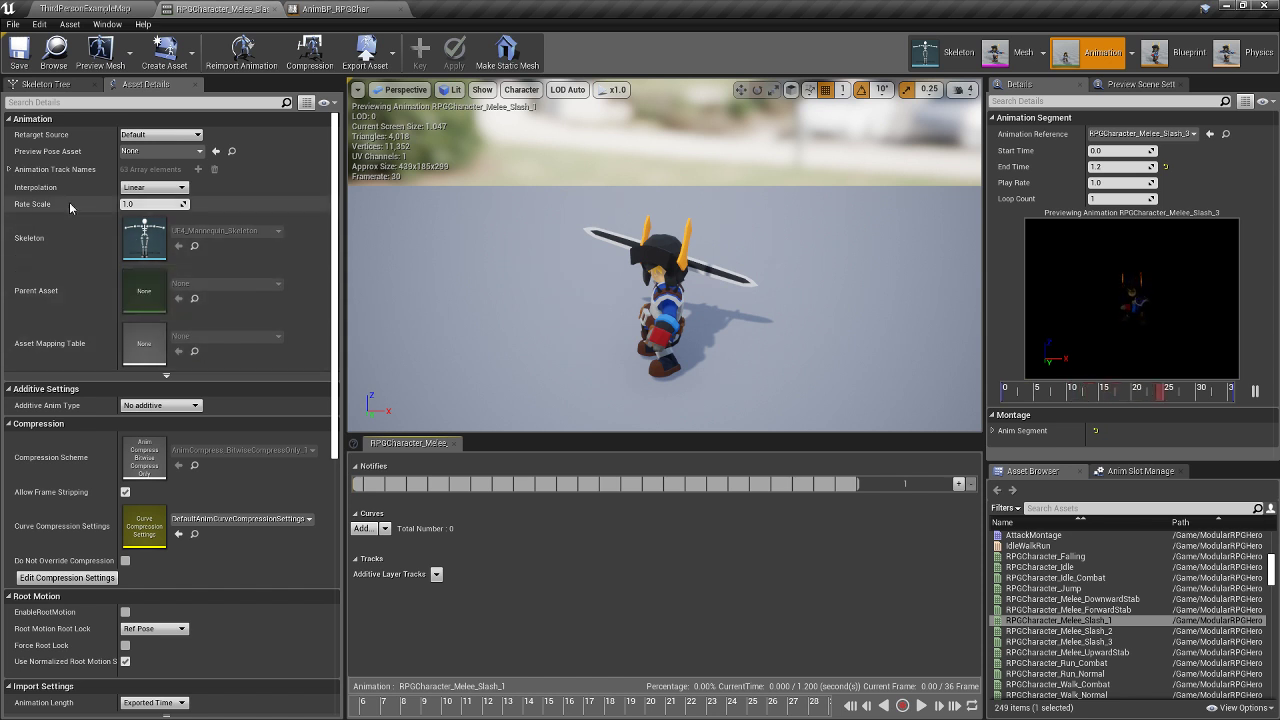
left_click(9, 169)
left_click(9, 169)
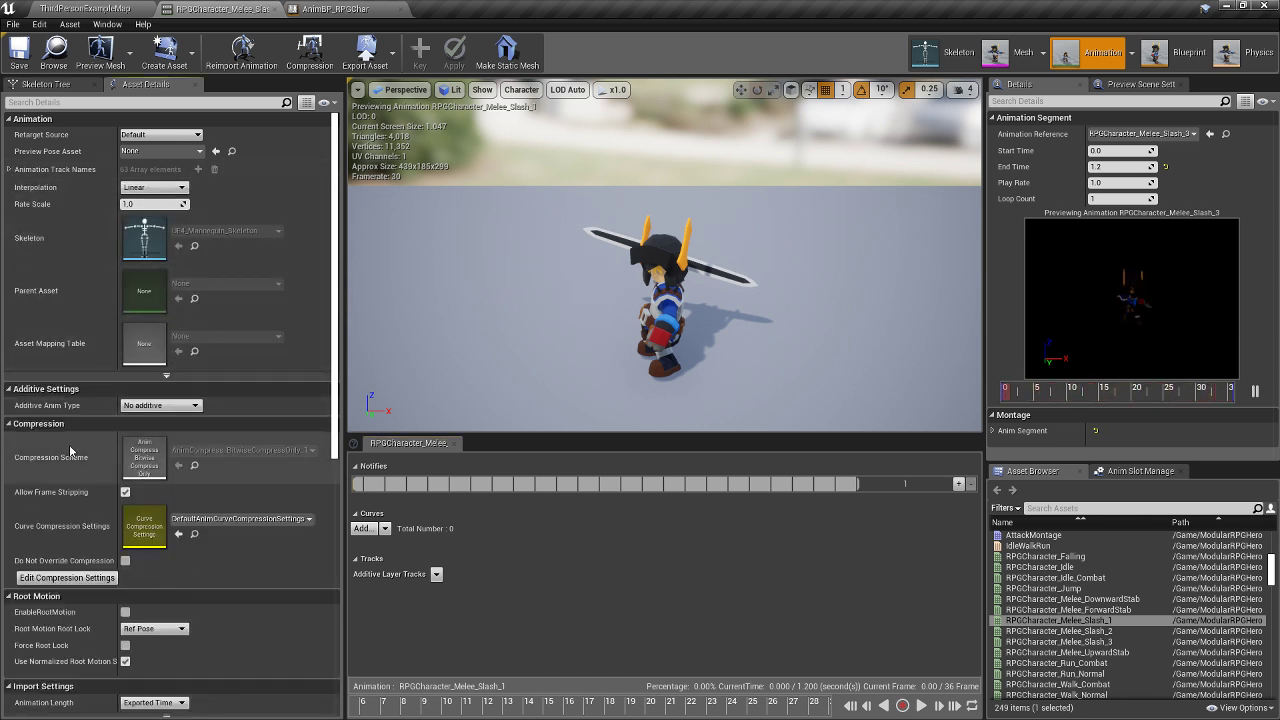
left_click(166, 404)
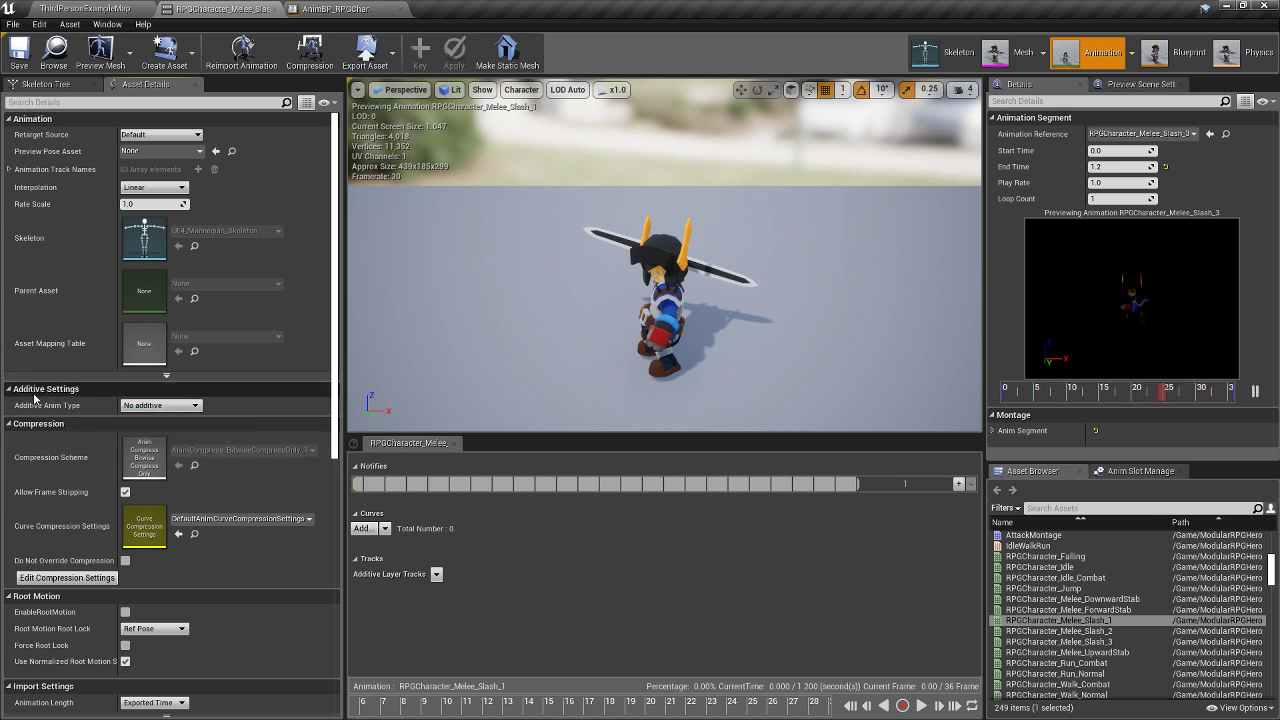
- Enable root motion for the RPGCharacter_Melee_Slash_1 and RPGCharacter_Melee_Slash_2 animations
scroll(36, 405, "down", 5)
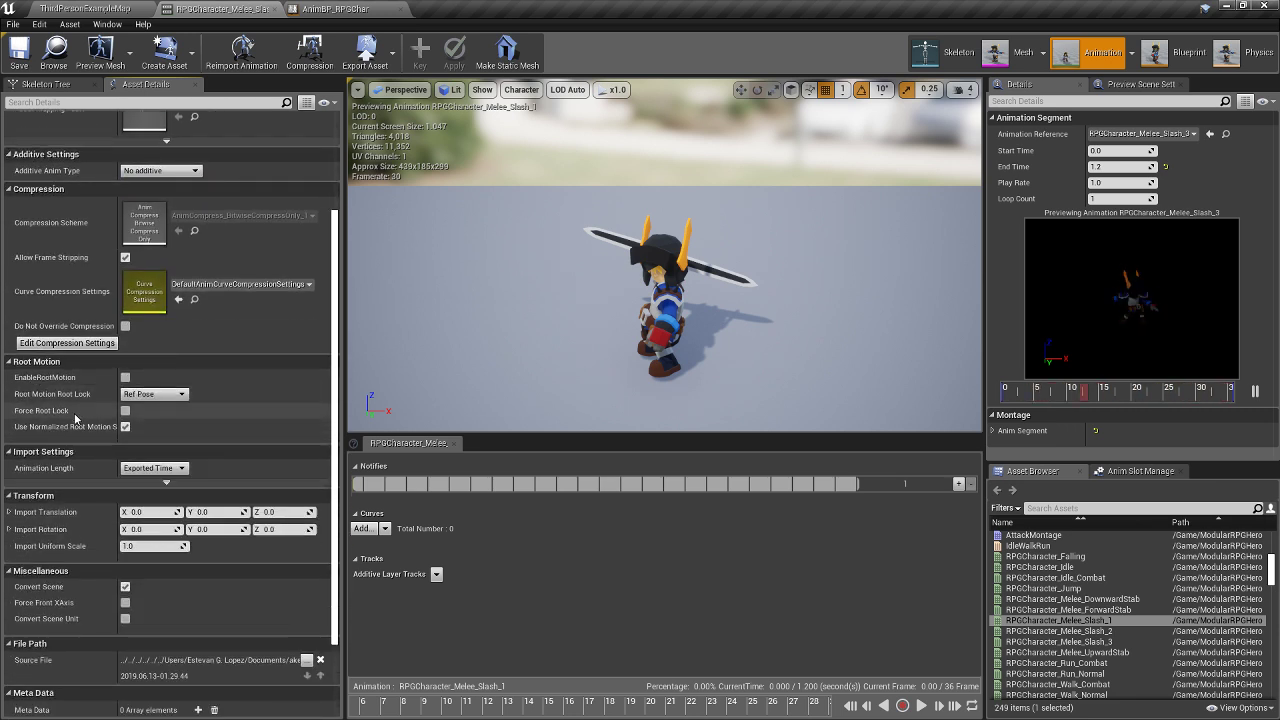
left_click(165, 395)
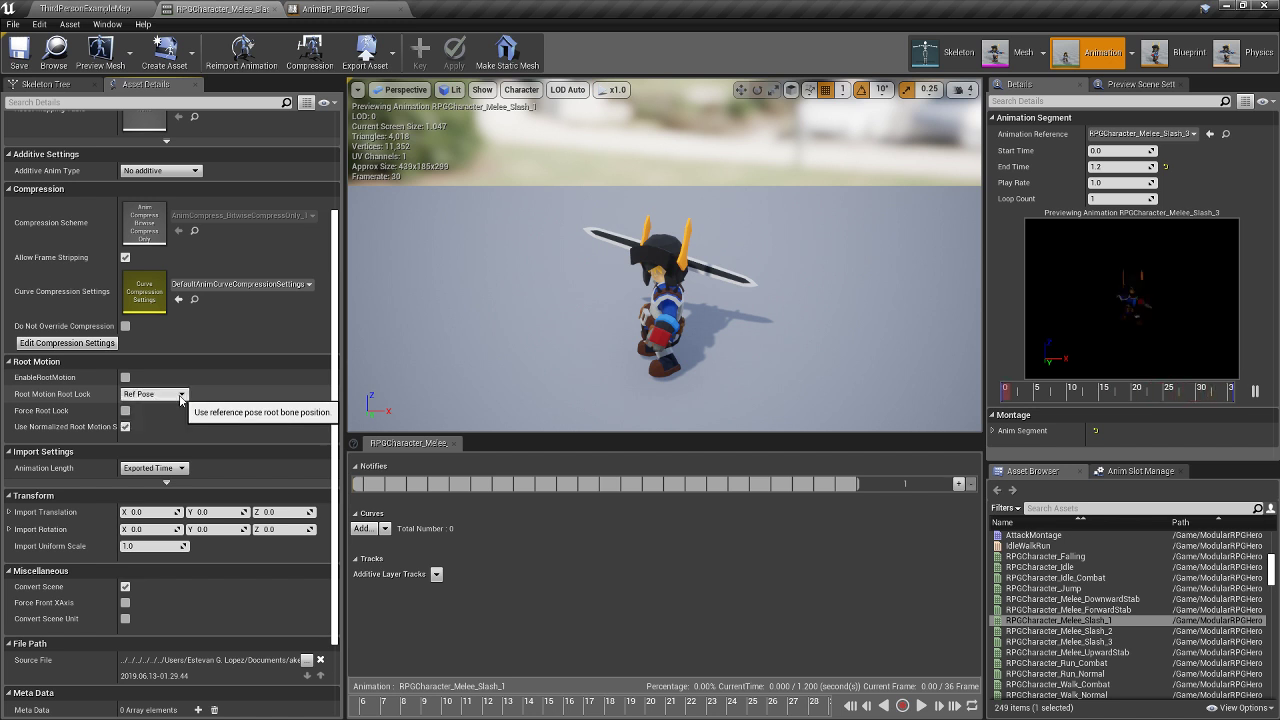
left_click(125, 378)
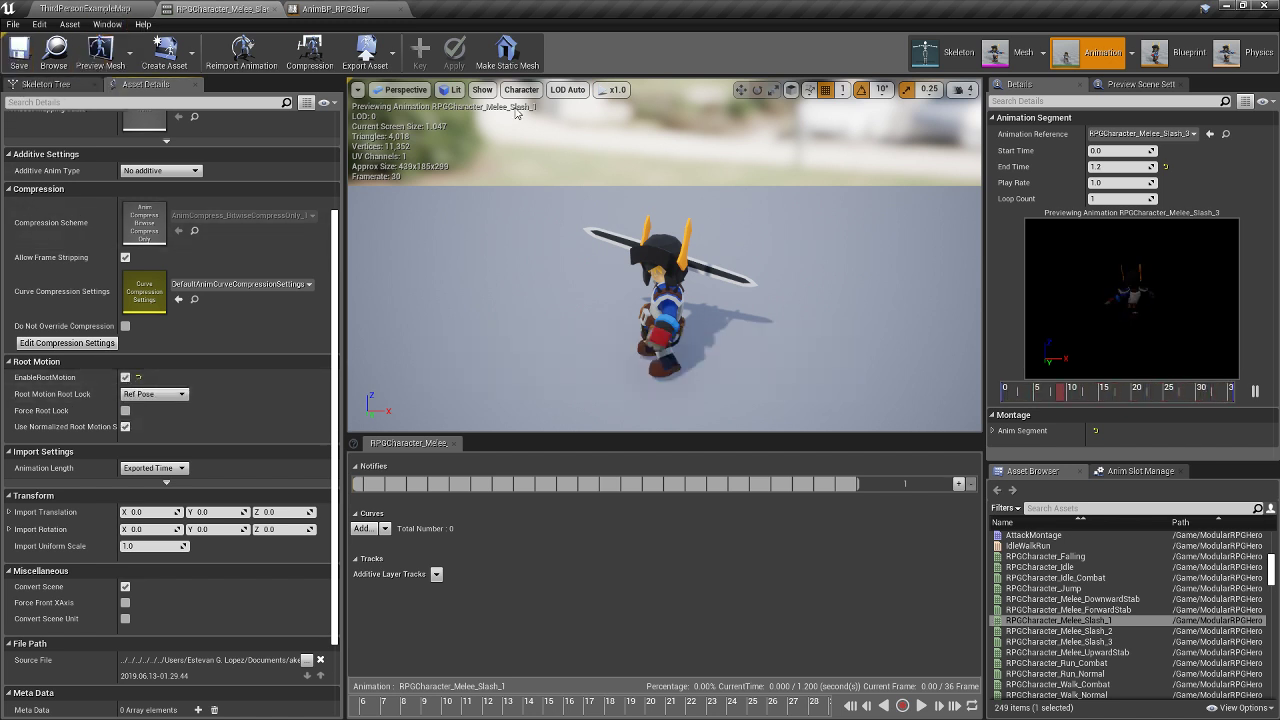
left_click(1120, 632)
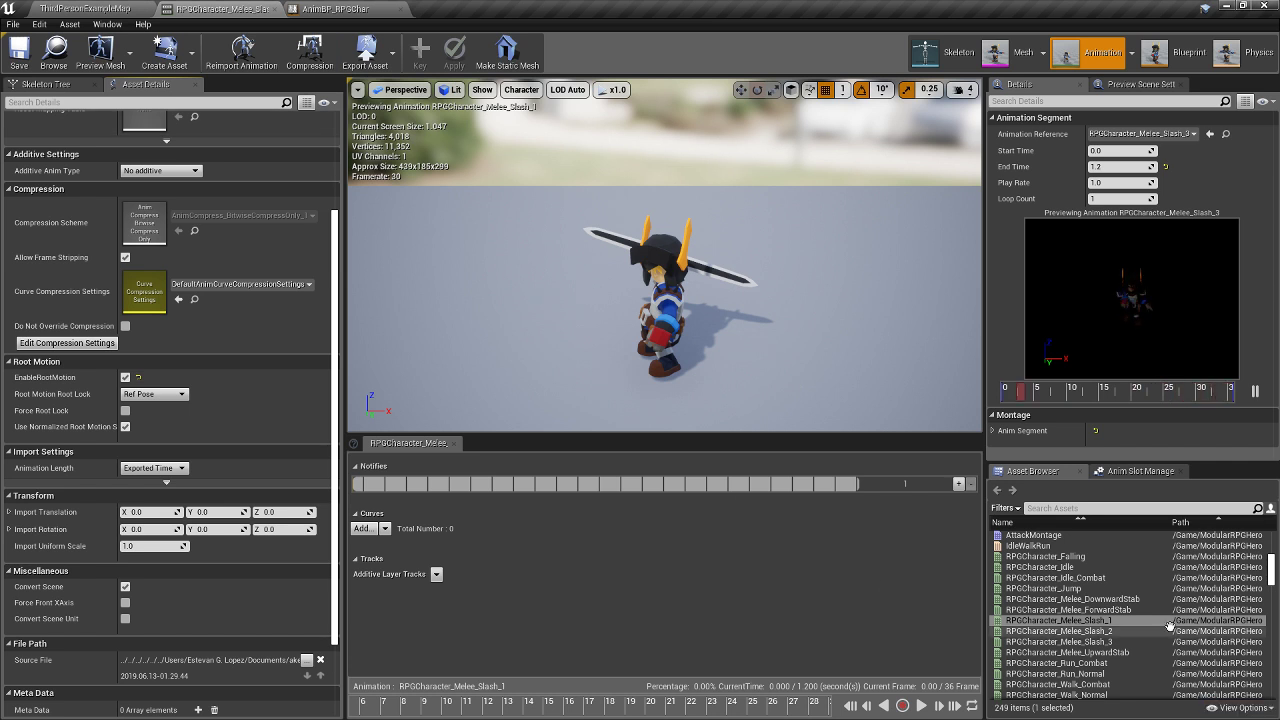
double_click(1120, 632)
left_click(124, 379)
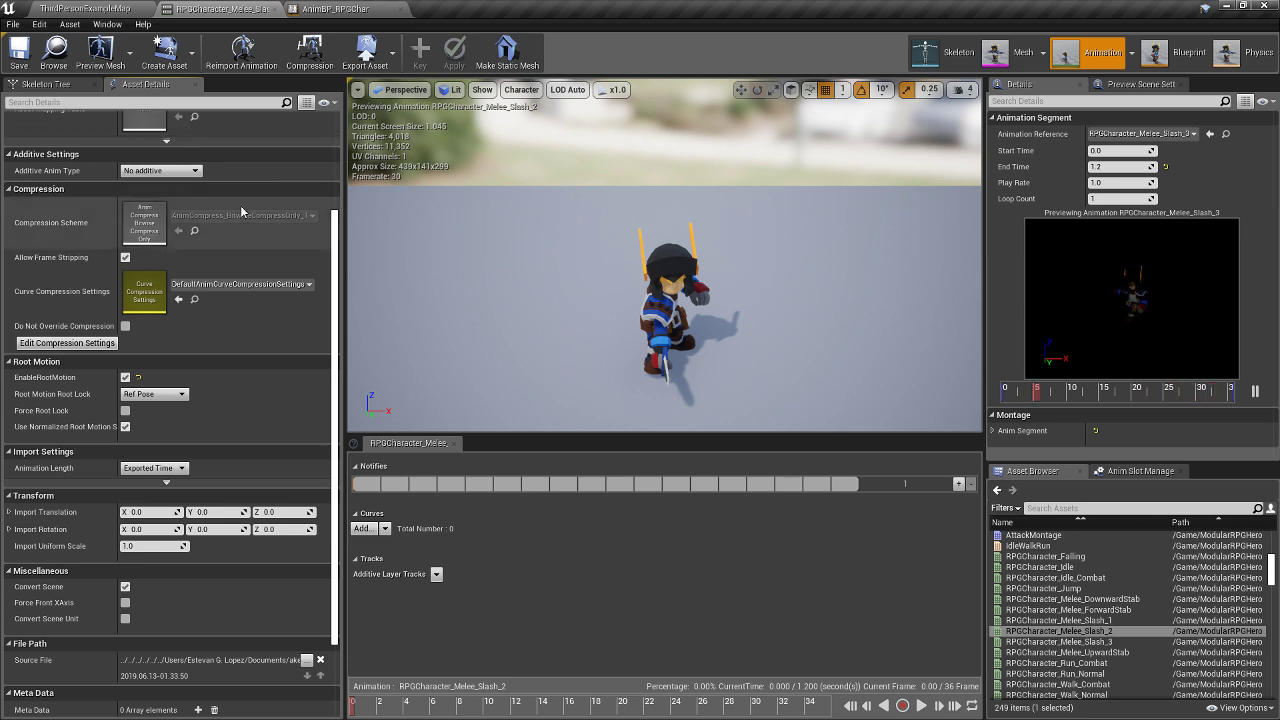
- Return to ThirdPersonExampleMap, start play-testing and perform a long series of melee slashes to check how the character moves
left_click(122, 8)
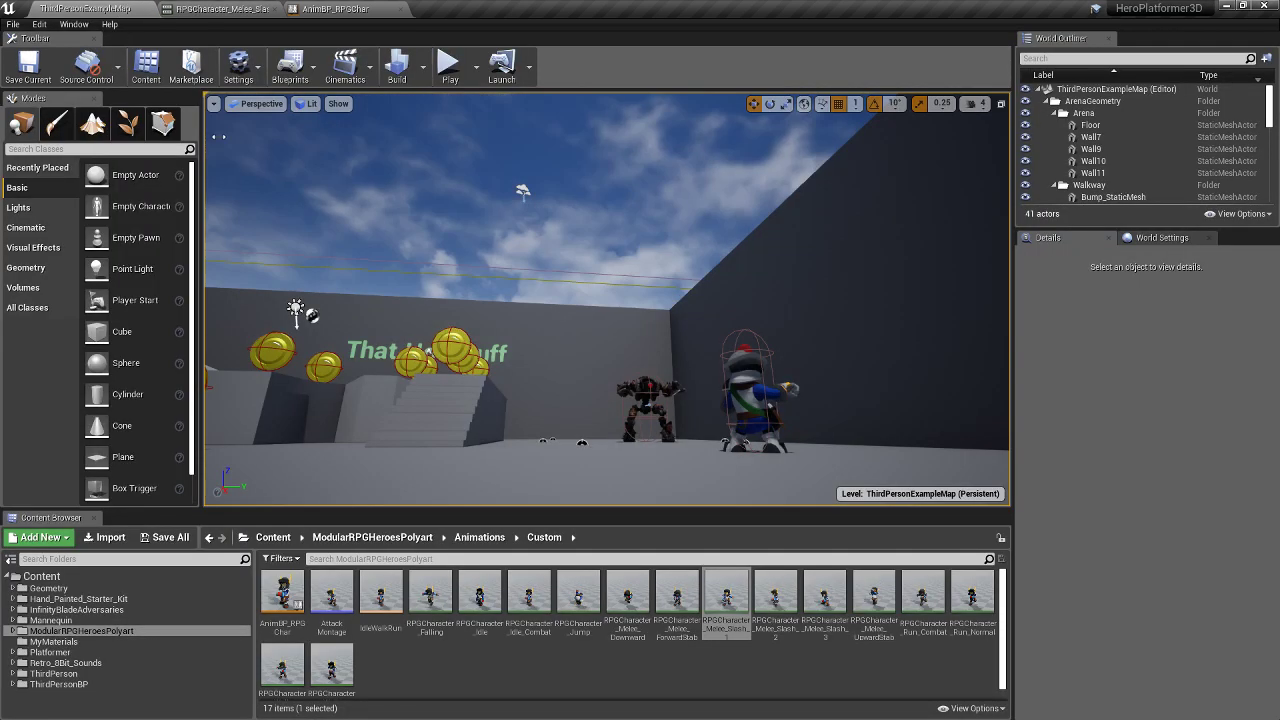
left_click(449, 72)
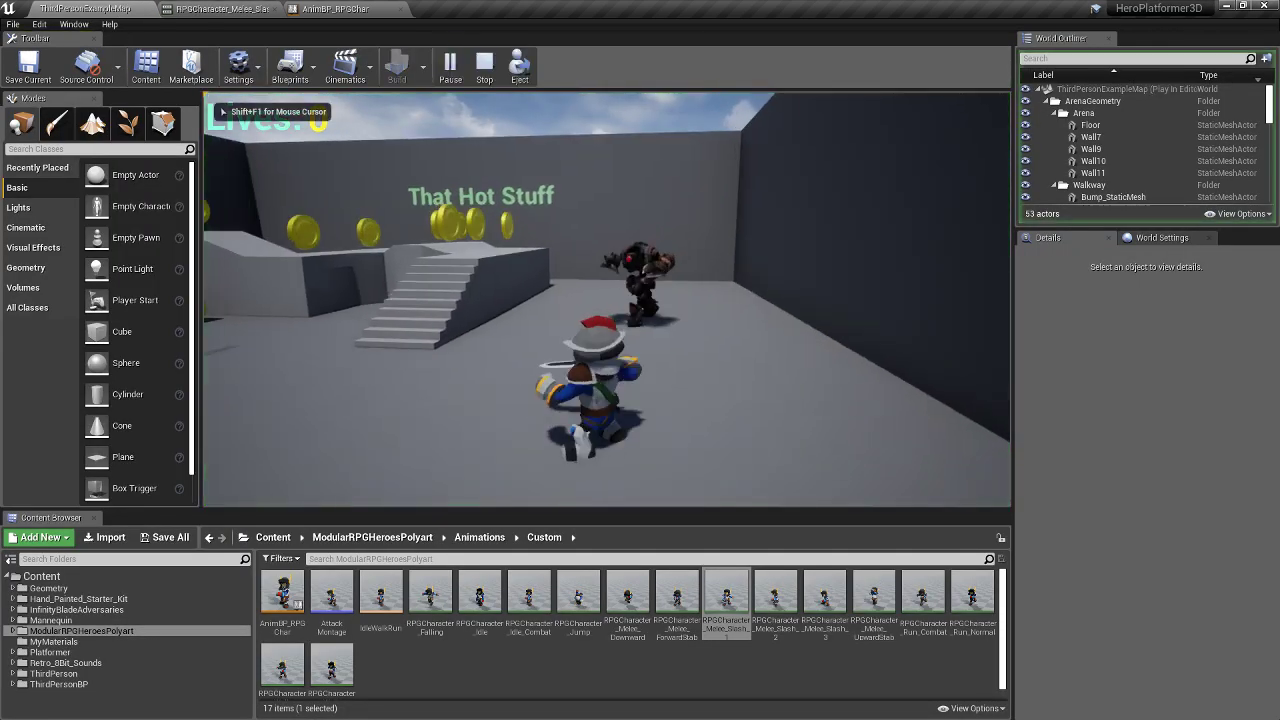
left_click(607, 299)
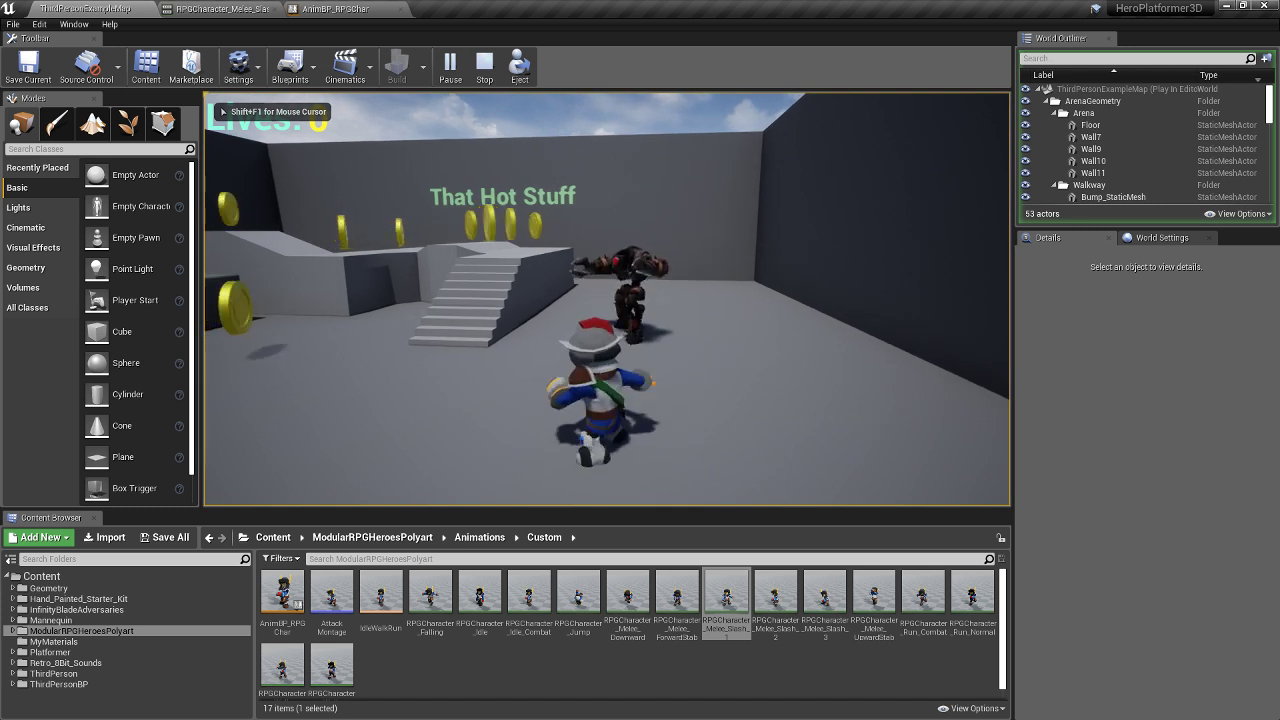
left_click(607, 299)
left_click(607, 299)
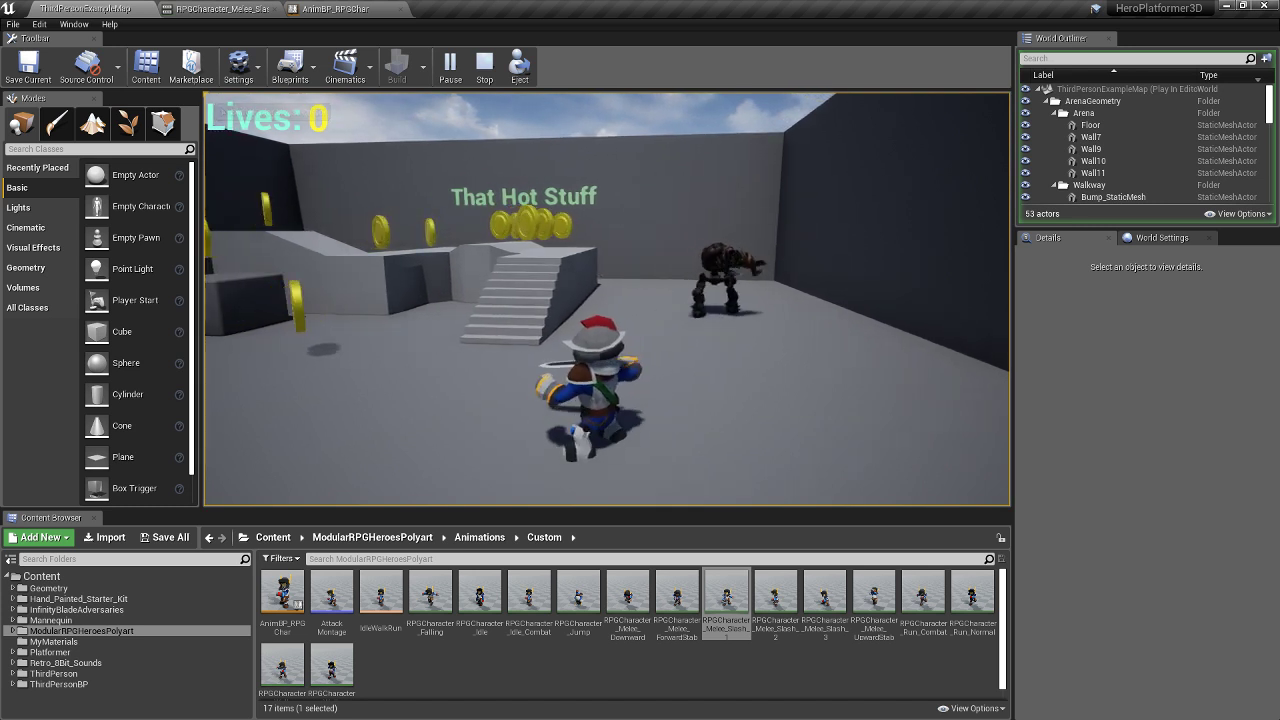
left_click(607, 299)
left_click(607, 299)
left_click(607, 299)
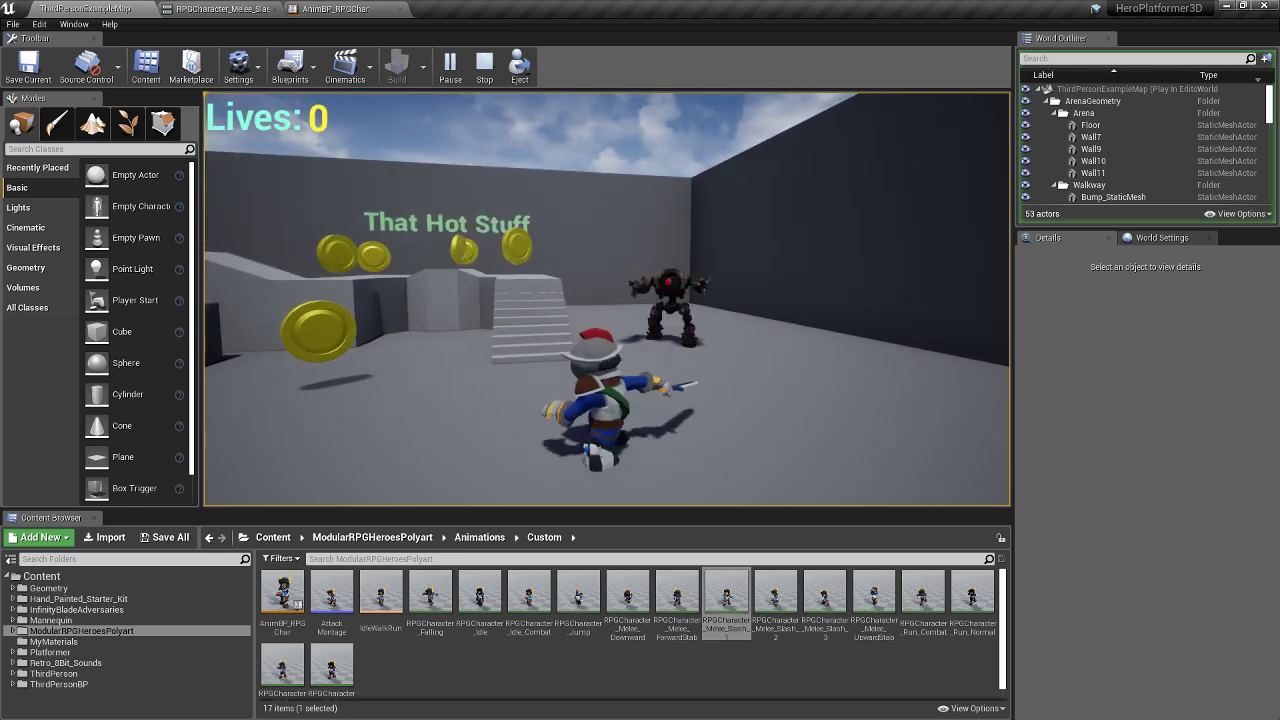
left_click(607, 299)
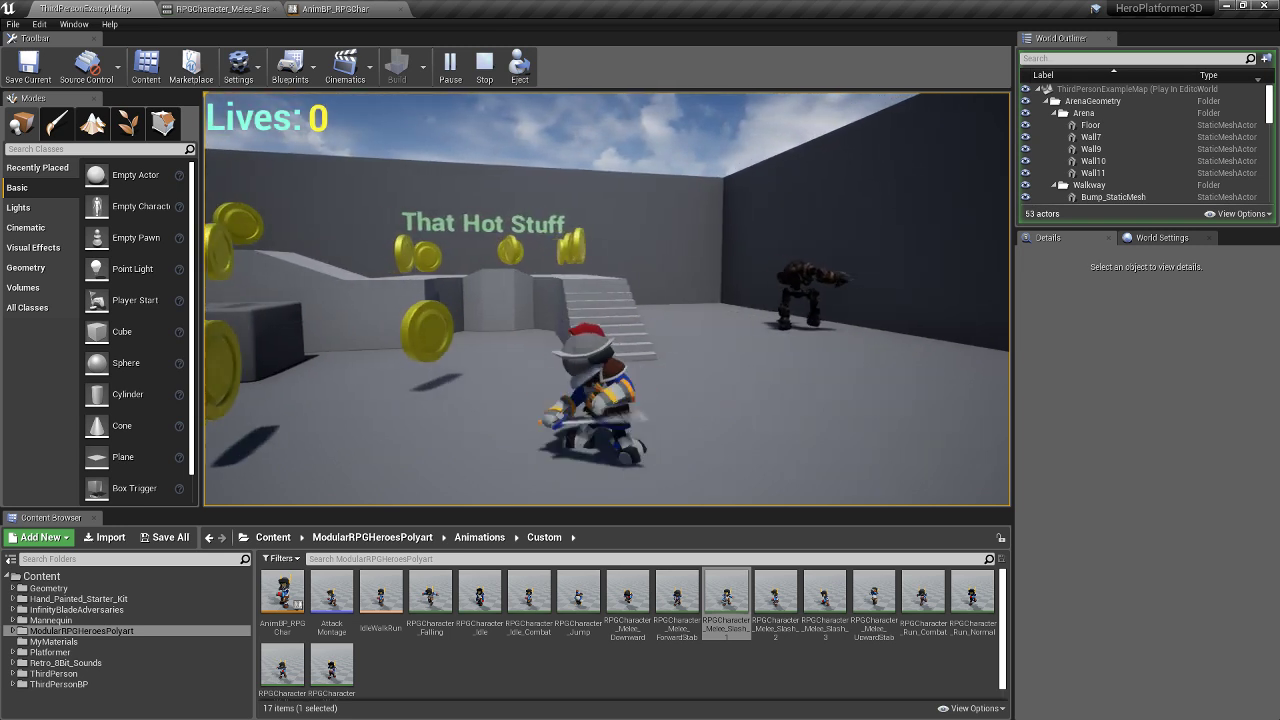
left_click(607, 299)
left_click(607, 299)
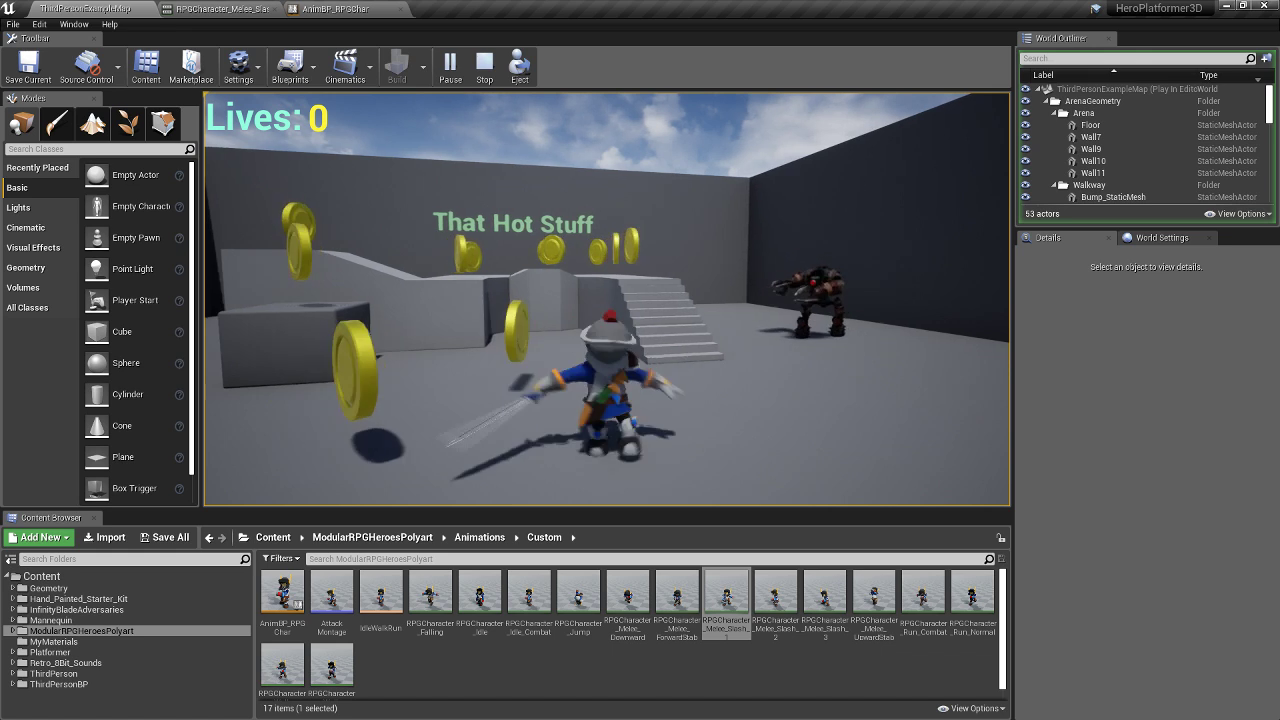
left_click(607, 299)
left_click(607, 299)
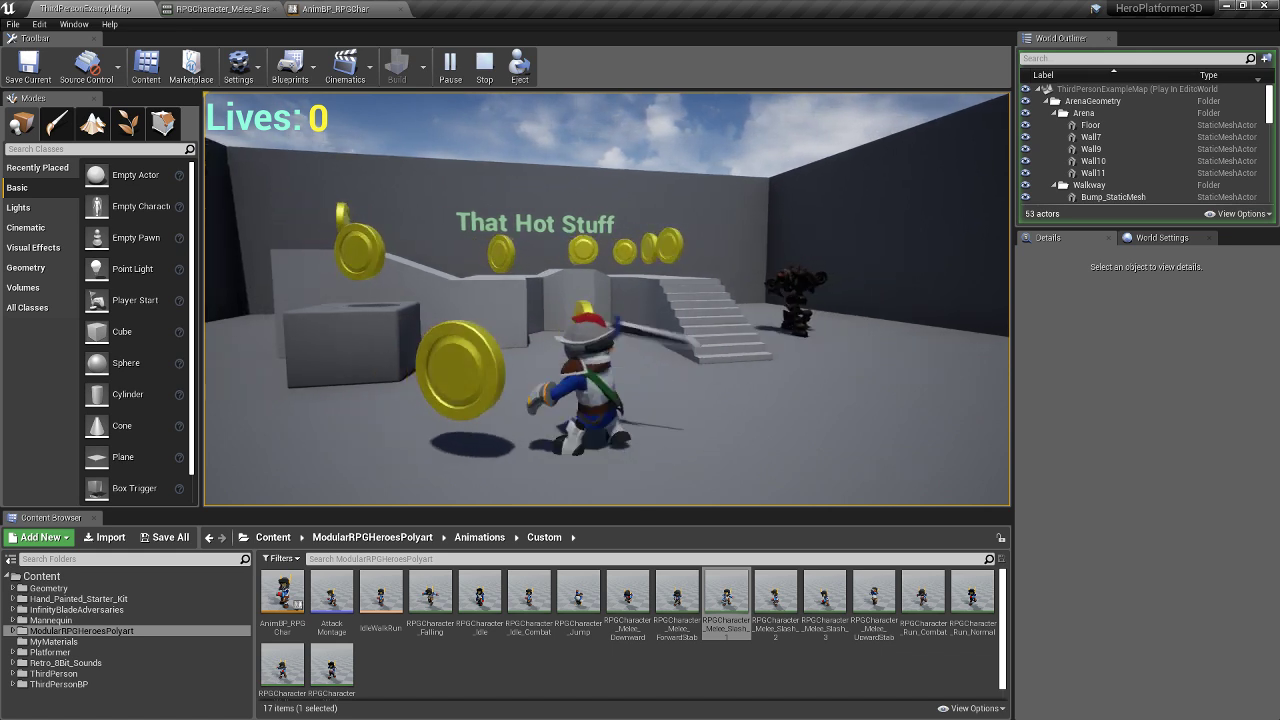
- Run the character past the staircase to the enemy robot and test melee attacks against it
key("a")
key("d")
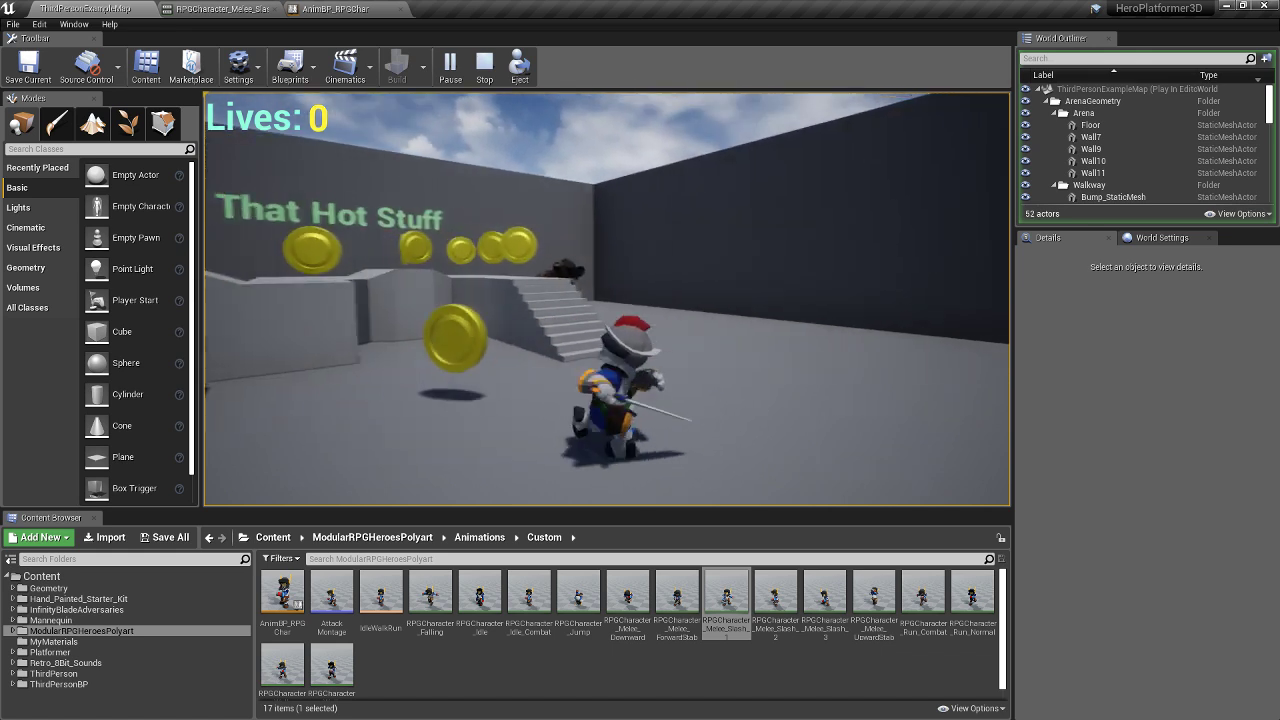
key("w")
key("w")
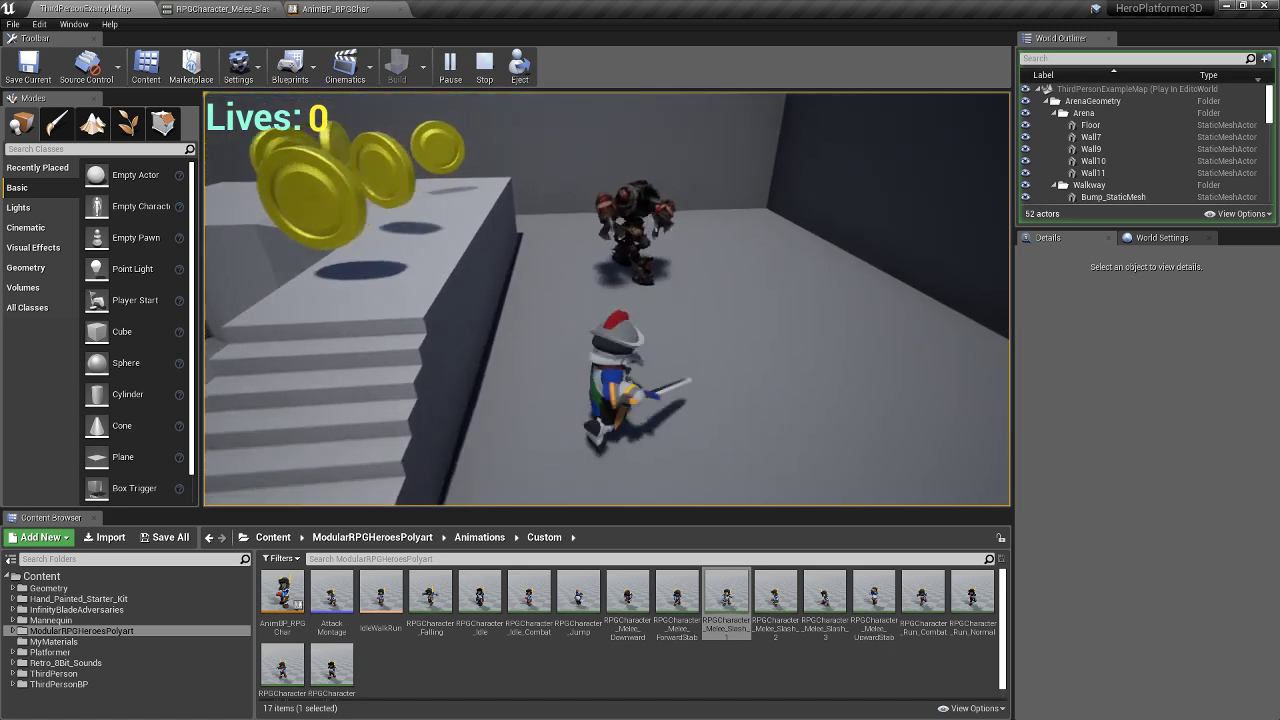
left_click(607, 299)
left_click(607, 299)
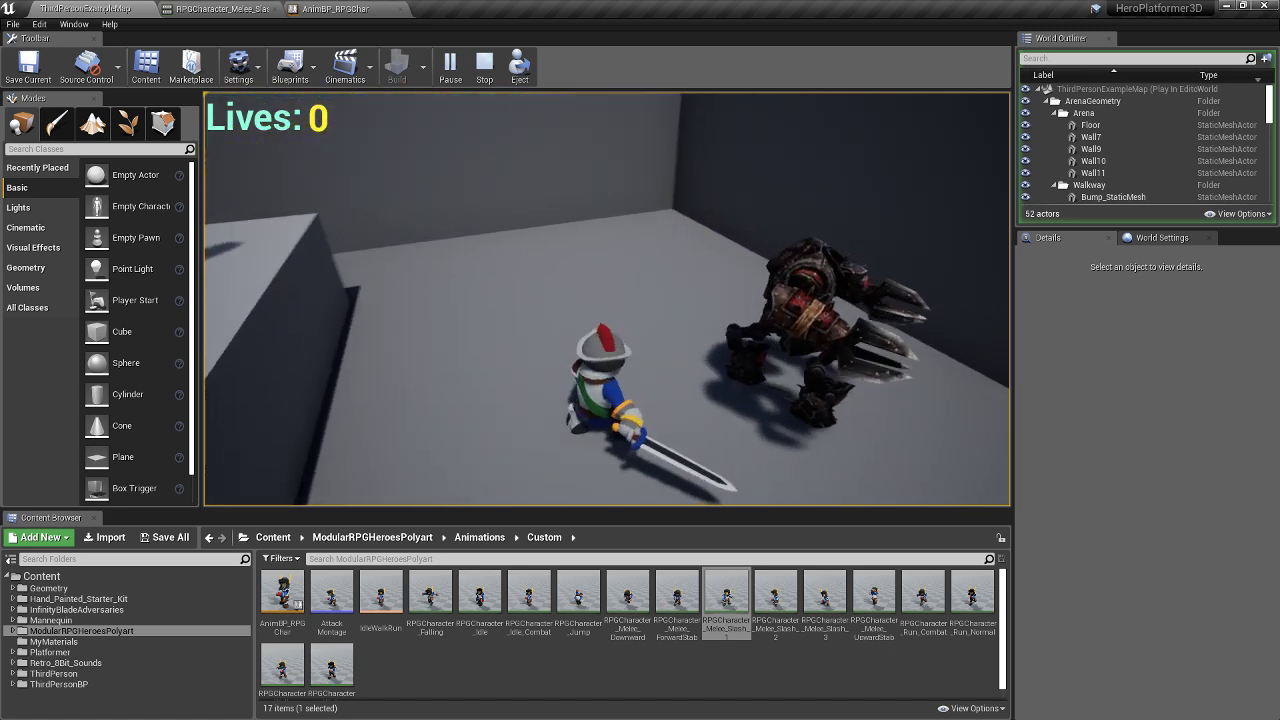
key("w")
key("s")
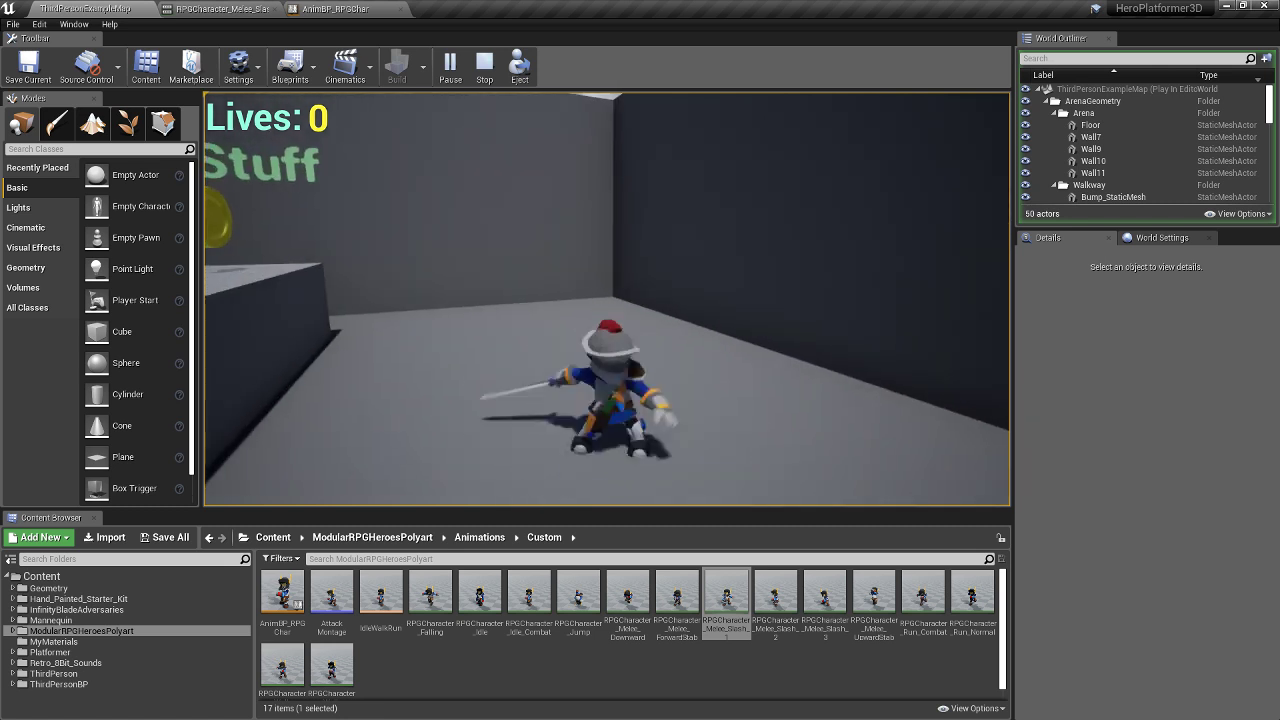
- Test the slashes while changing running direction around the coins and staircase in the arena
key("s")
key("w")
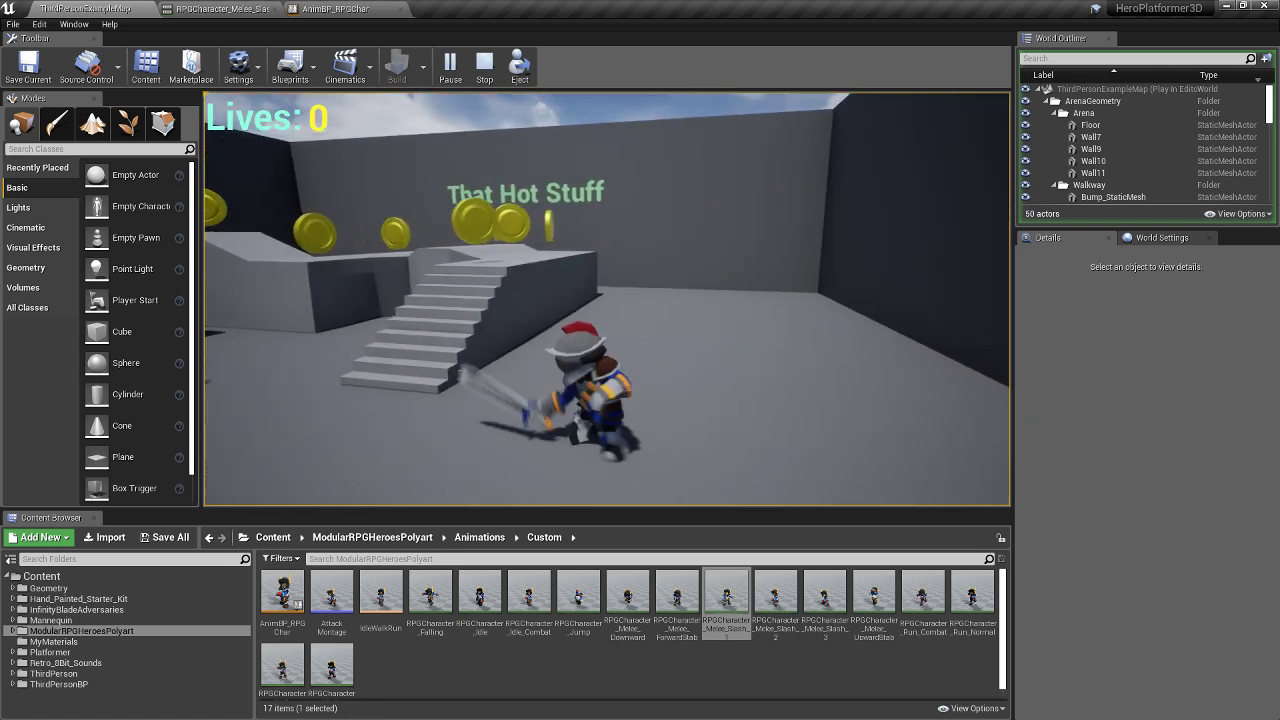
key("a")
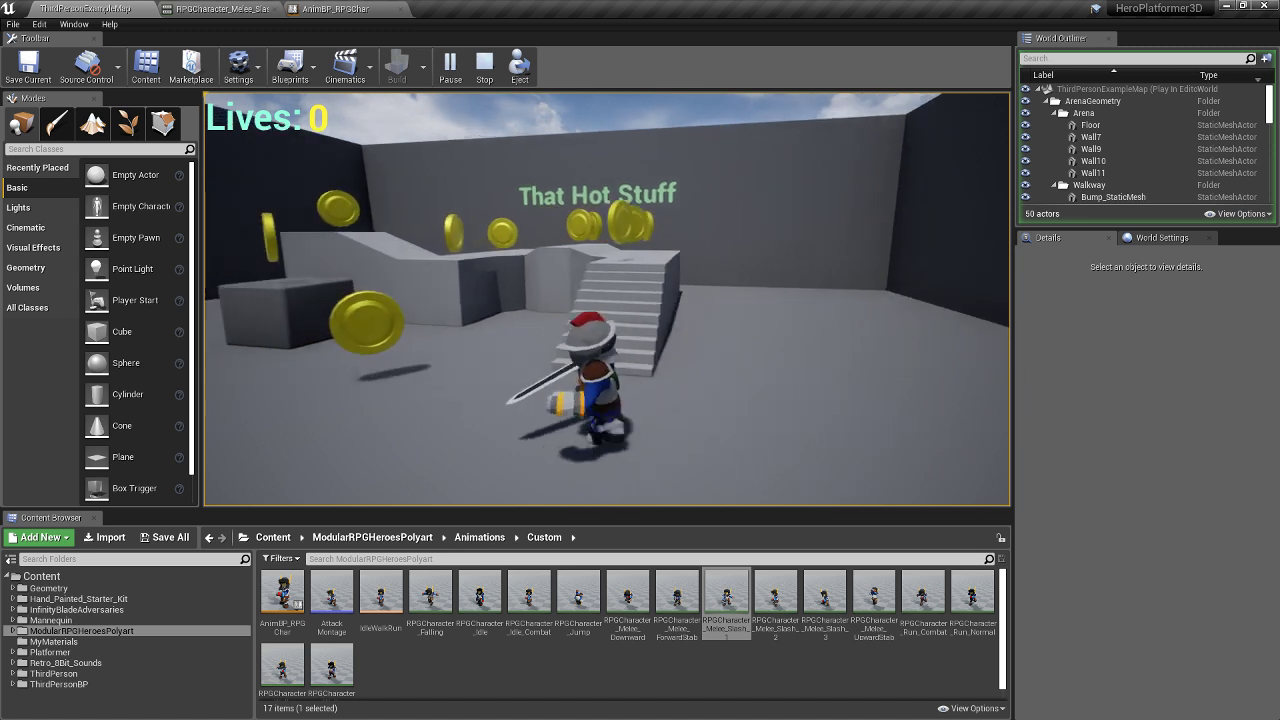
key("w")
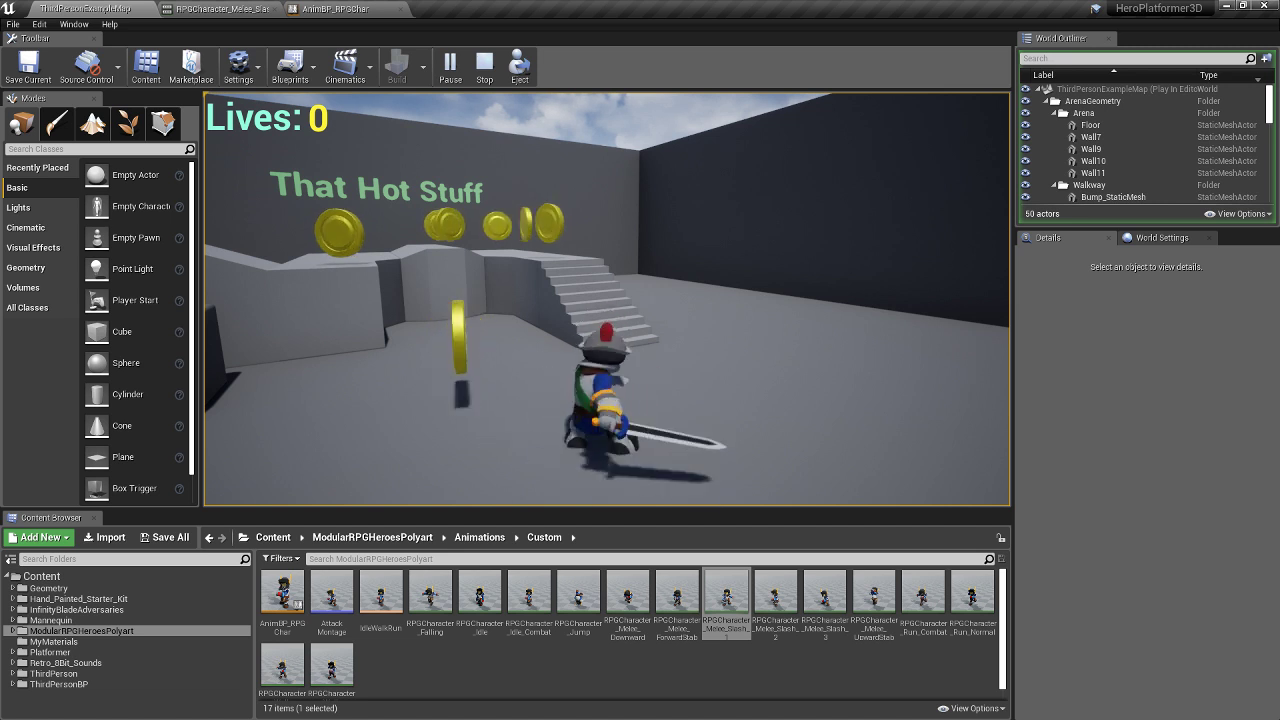
key("w")
key("w")
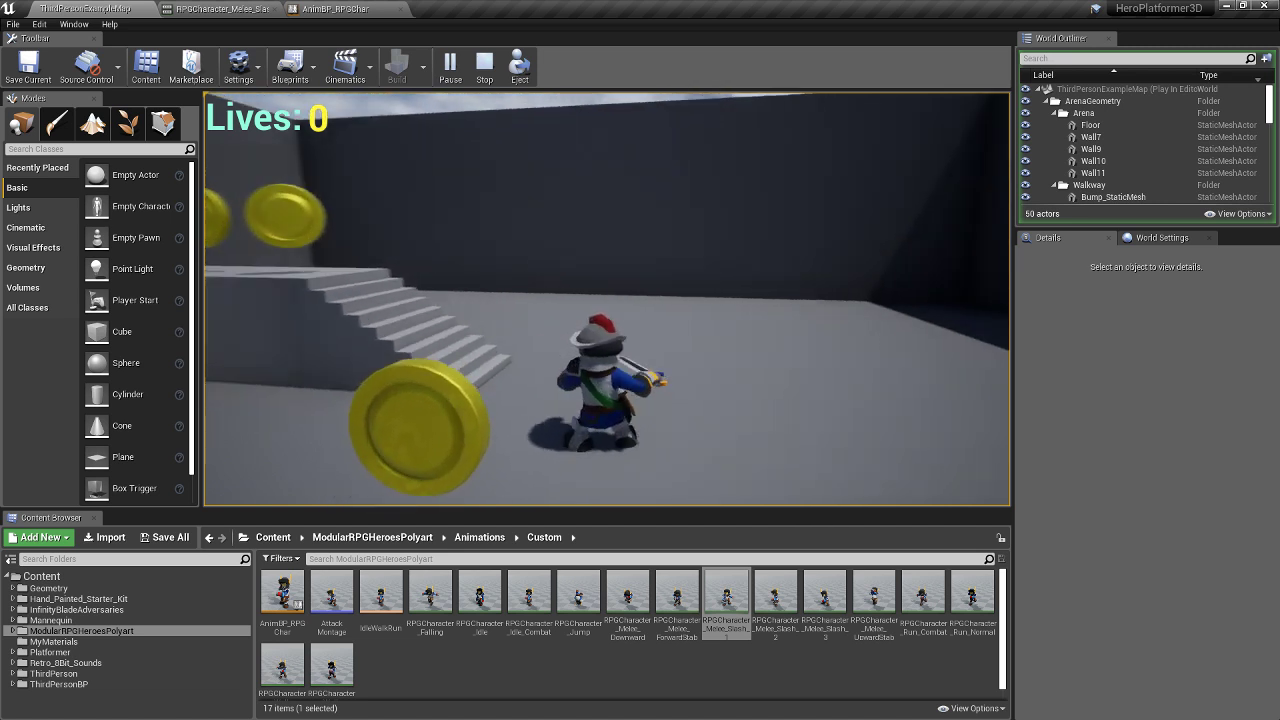
key("w")
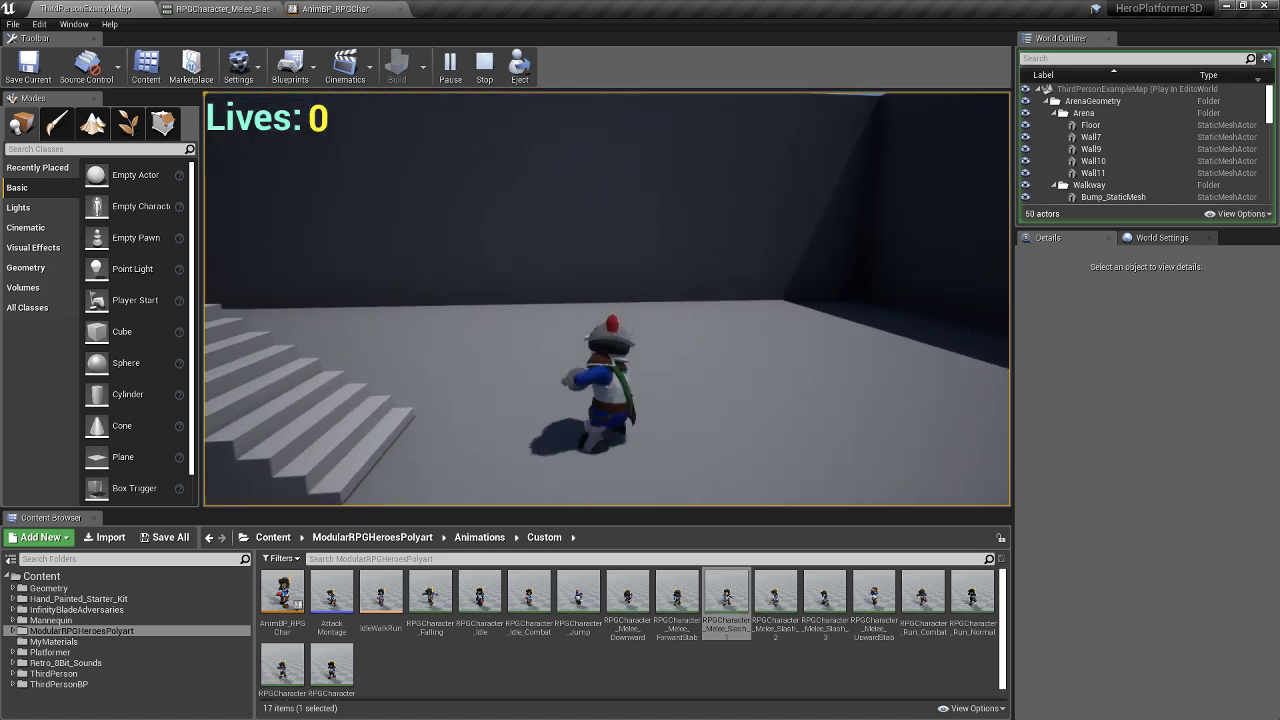
- Test a jump near the dark wall, and keep slashing while running back toward the coins and ramp
key("w")
key("space")
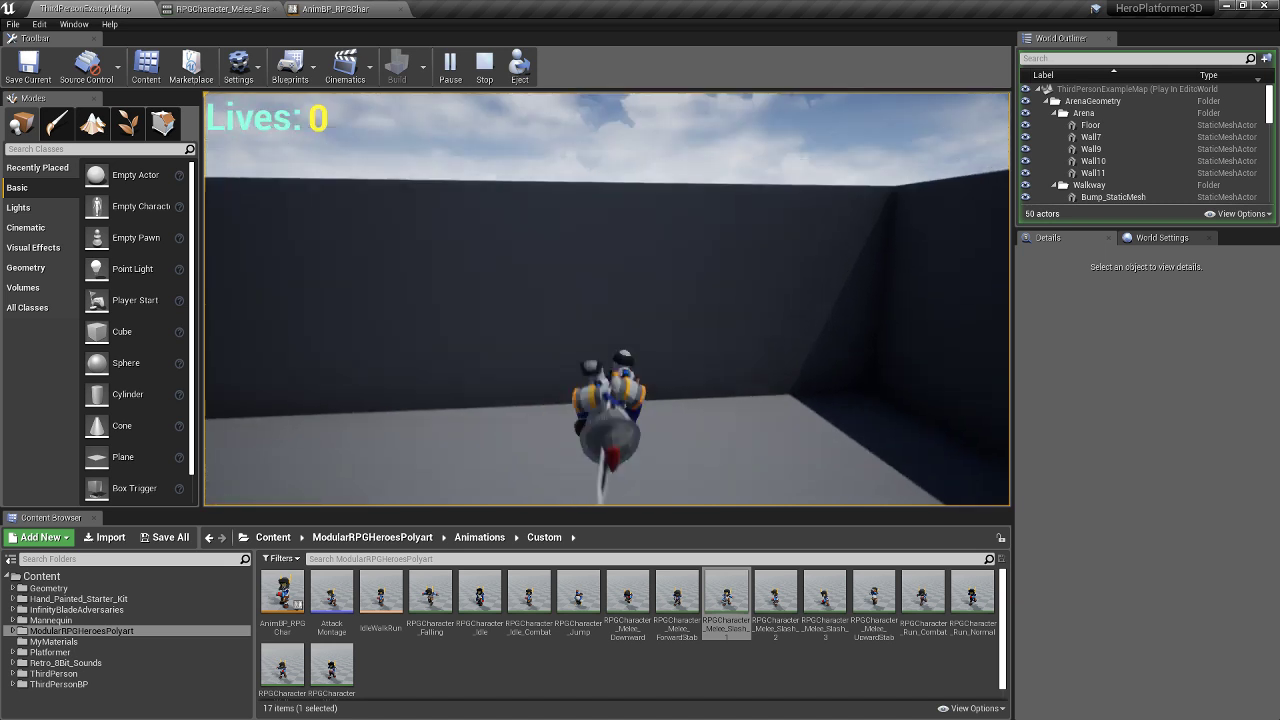
key("w")
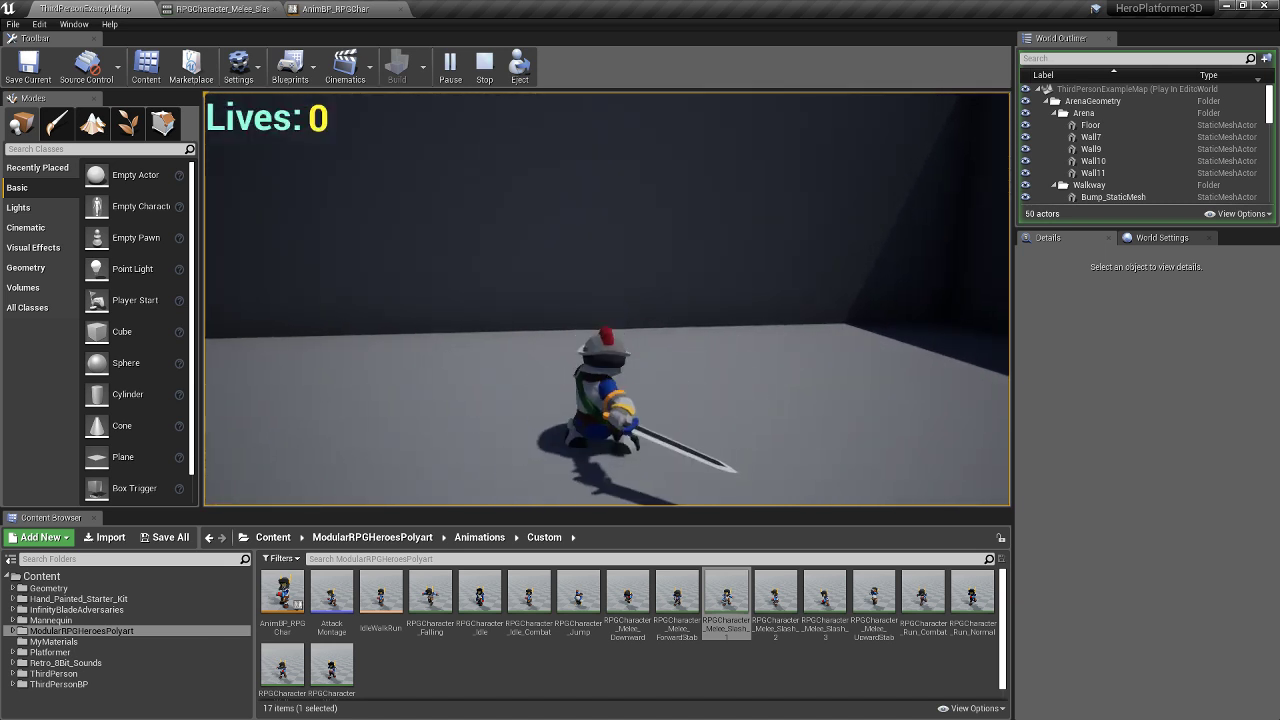
key("w")
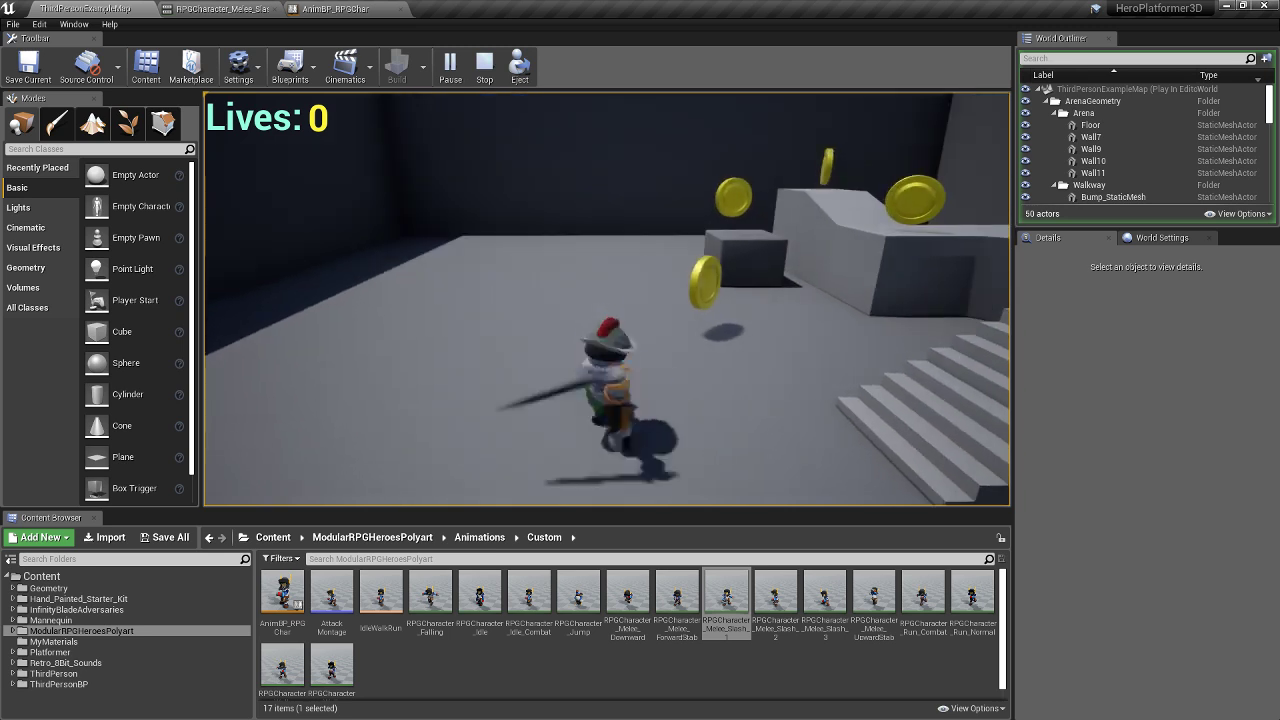
key("w")
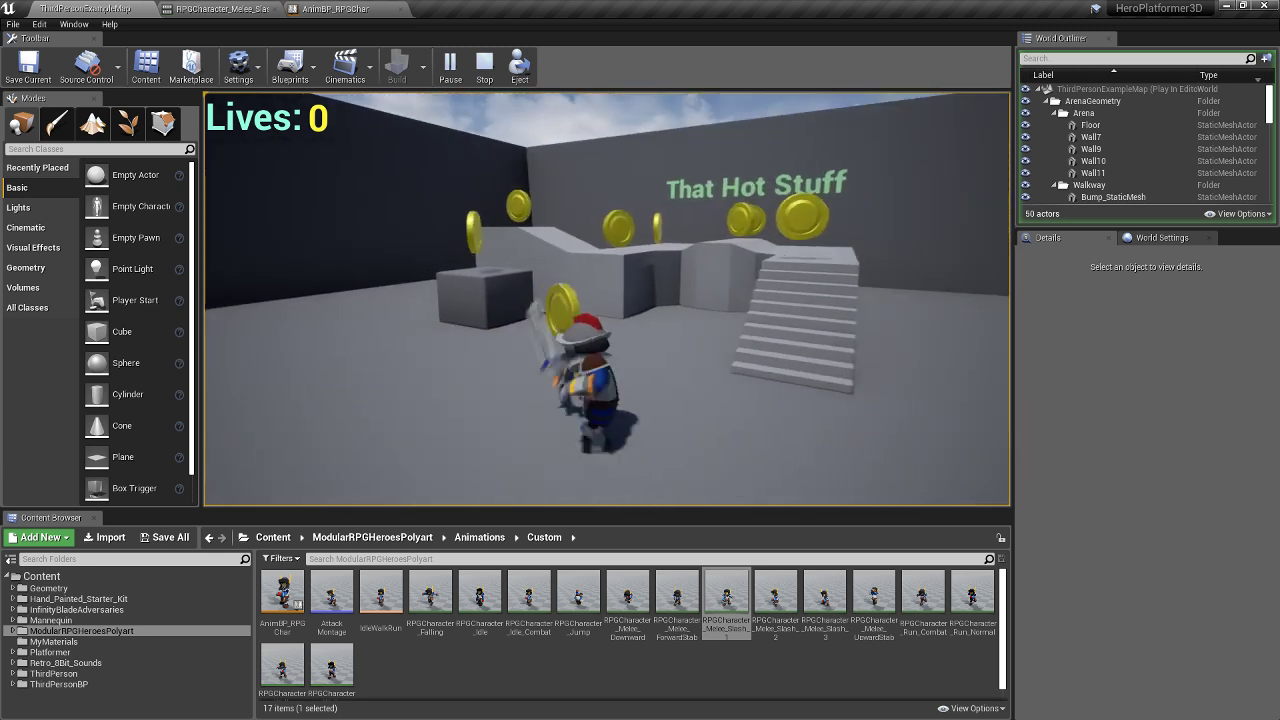
key("w")
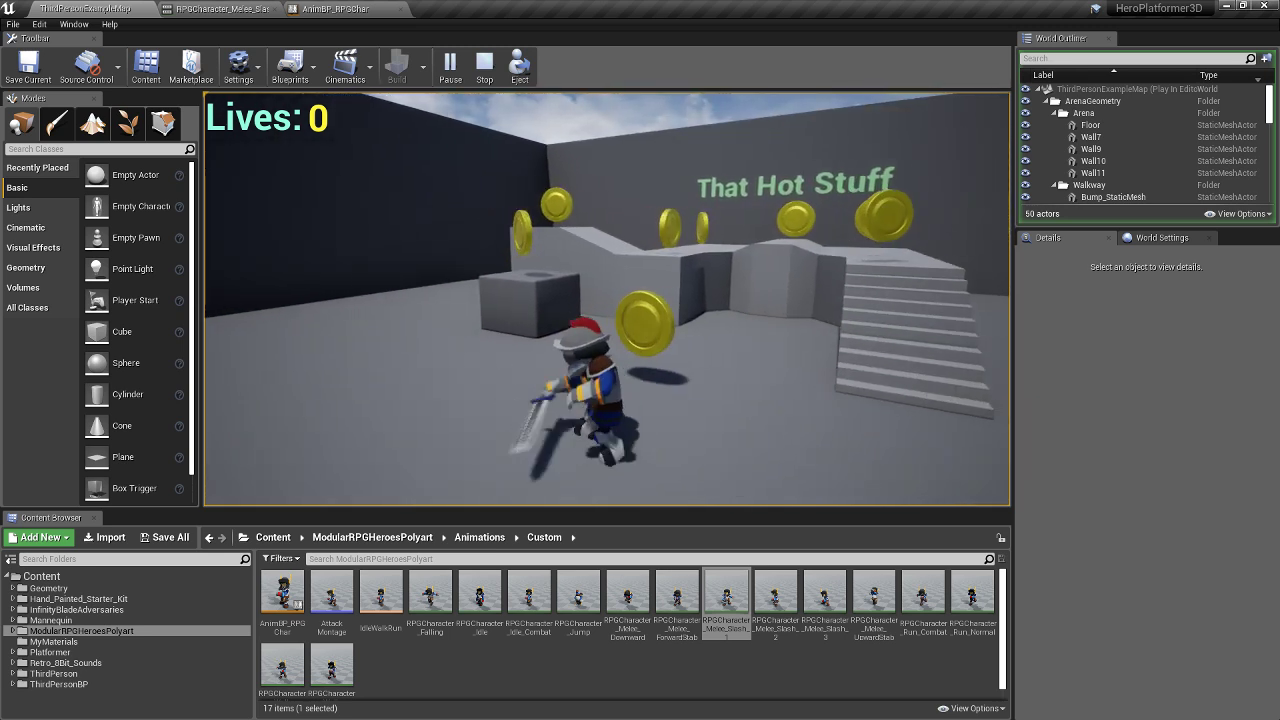
key("w")
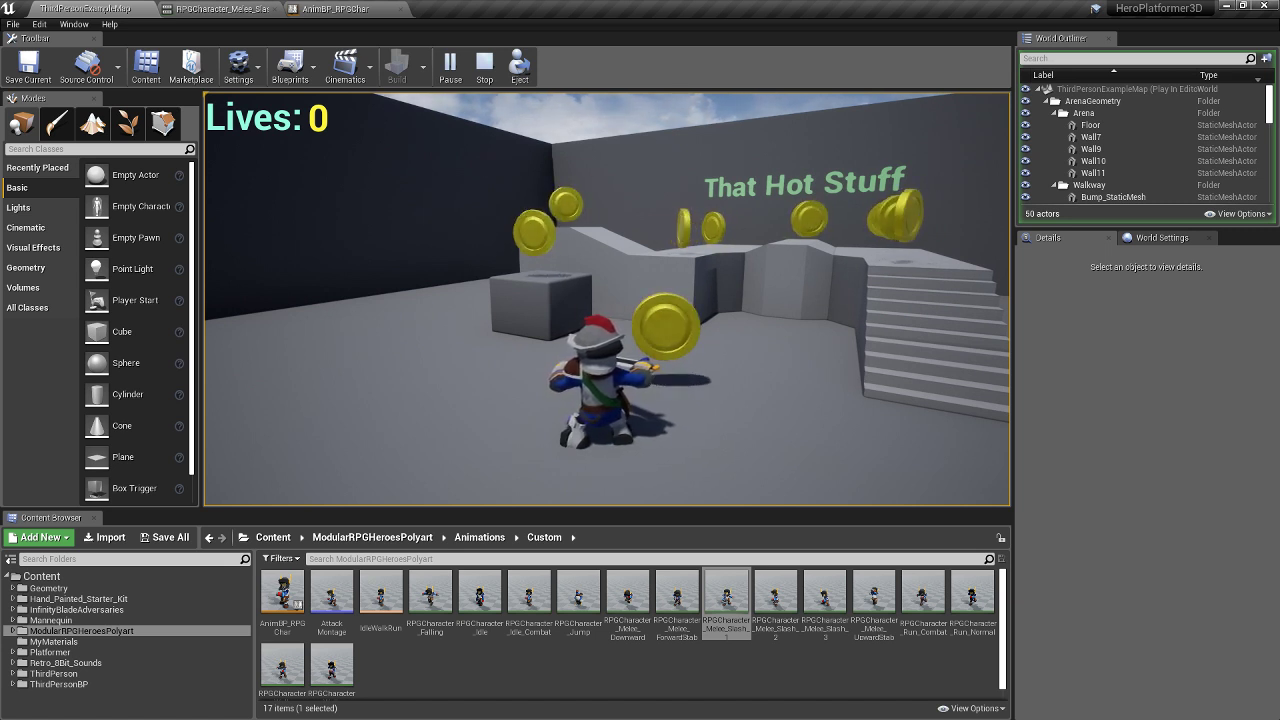
- Test melee slashes while running the character across the arena floor near the dark wall, the cube and the coins
key("w")
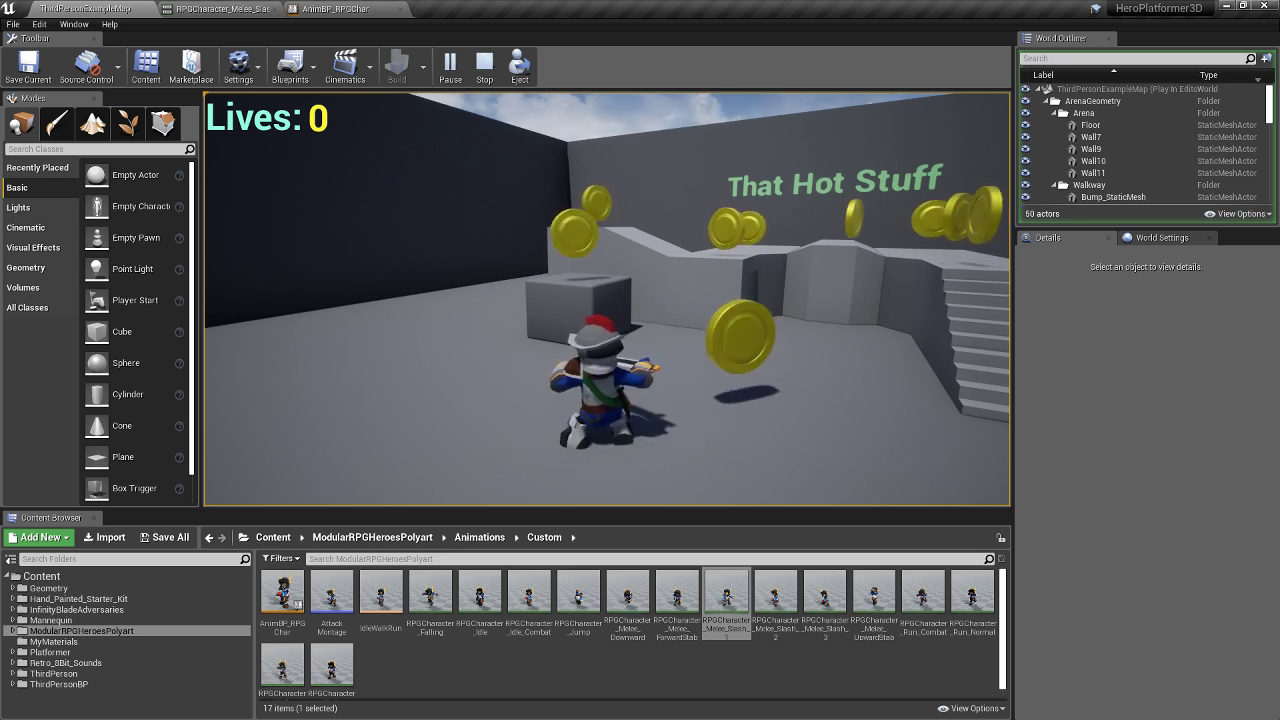
key("a")
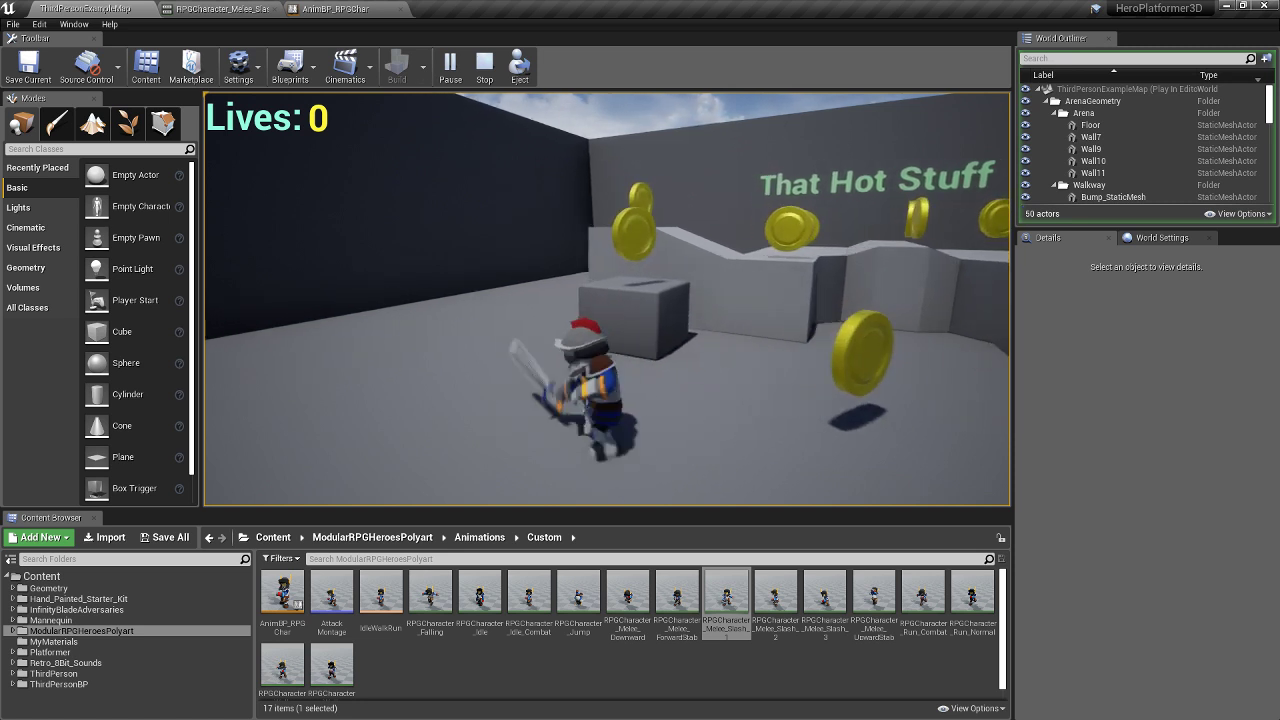
key("a")
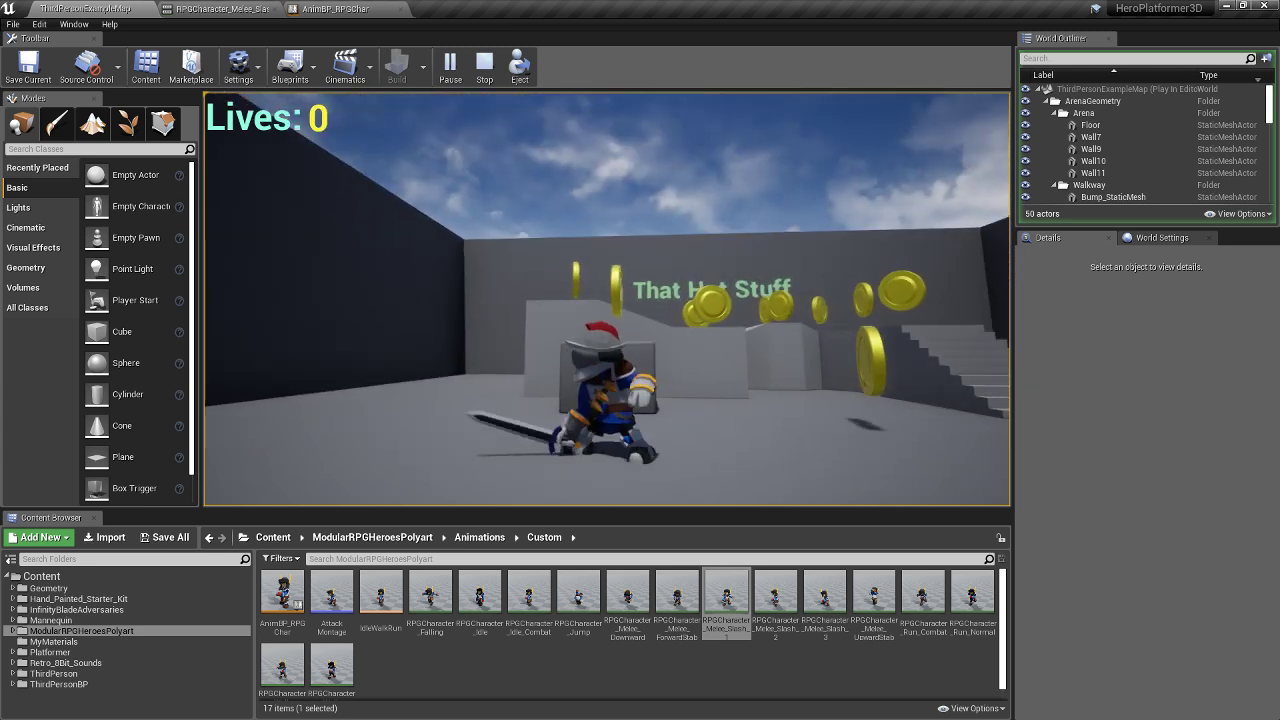
key("w")
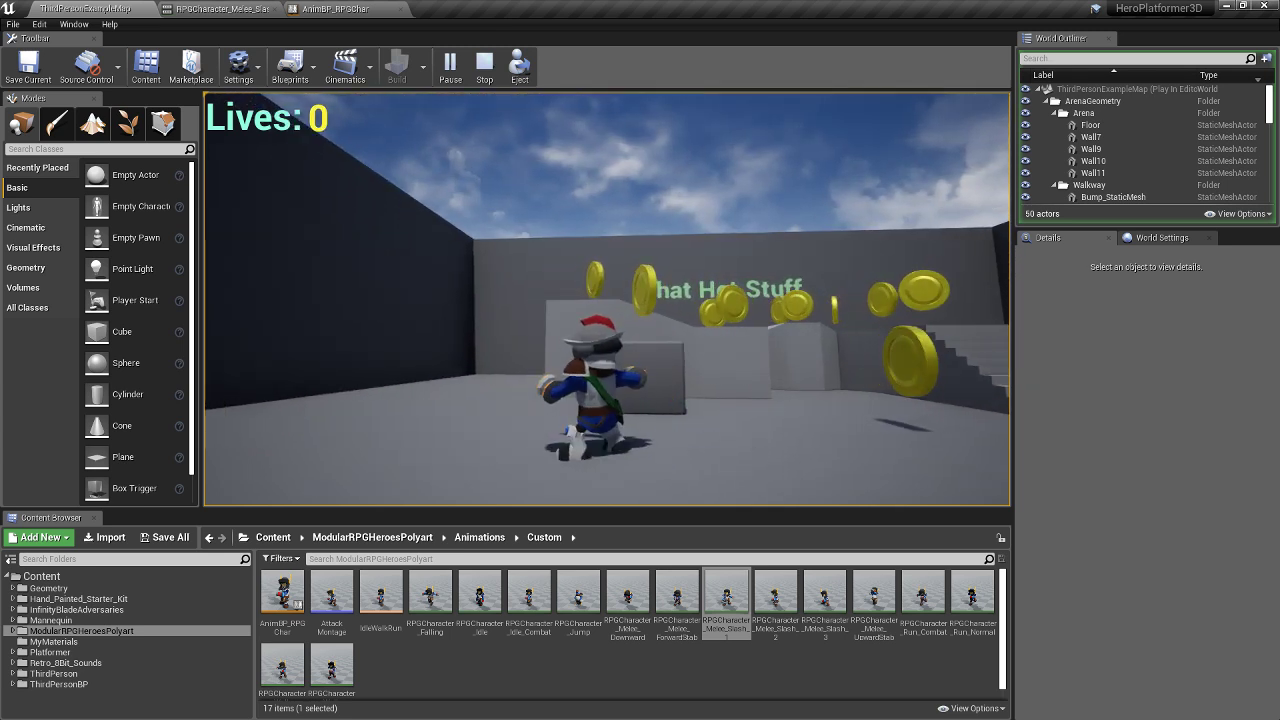
key("w")
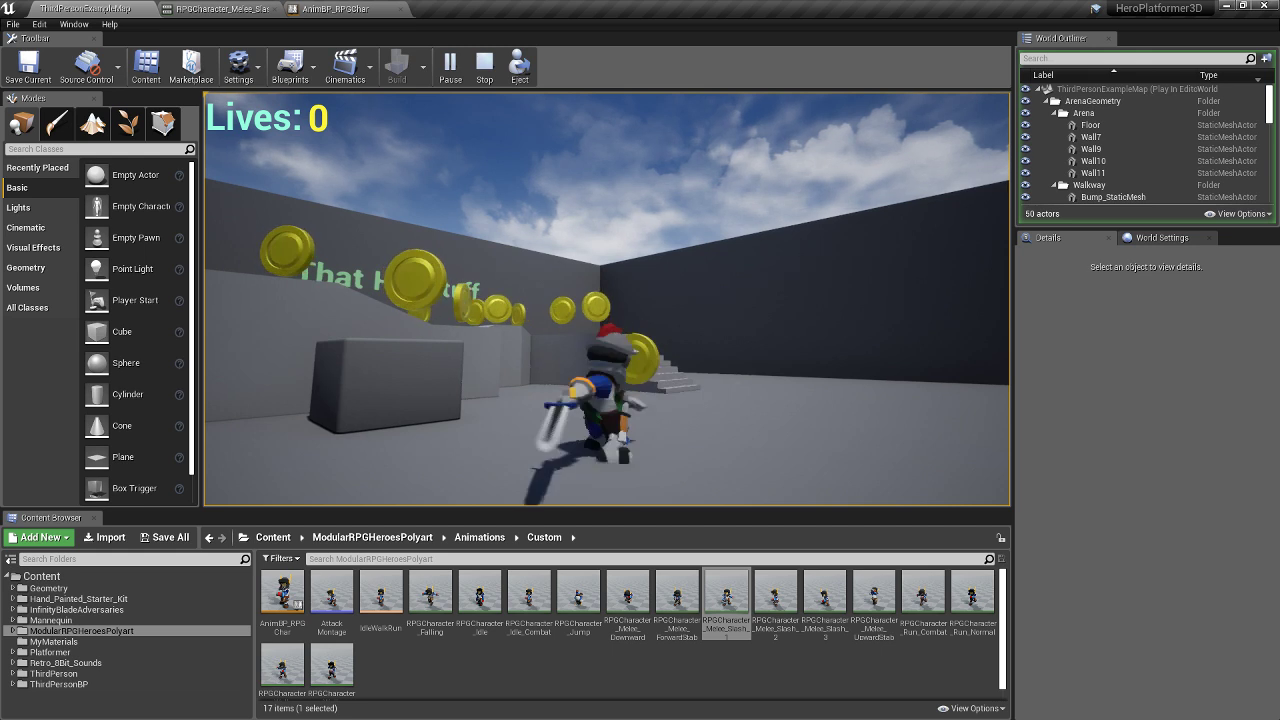
key("d")
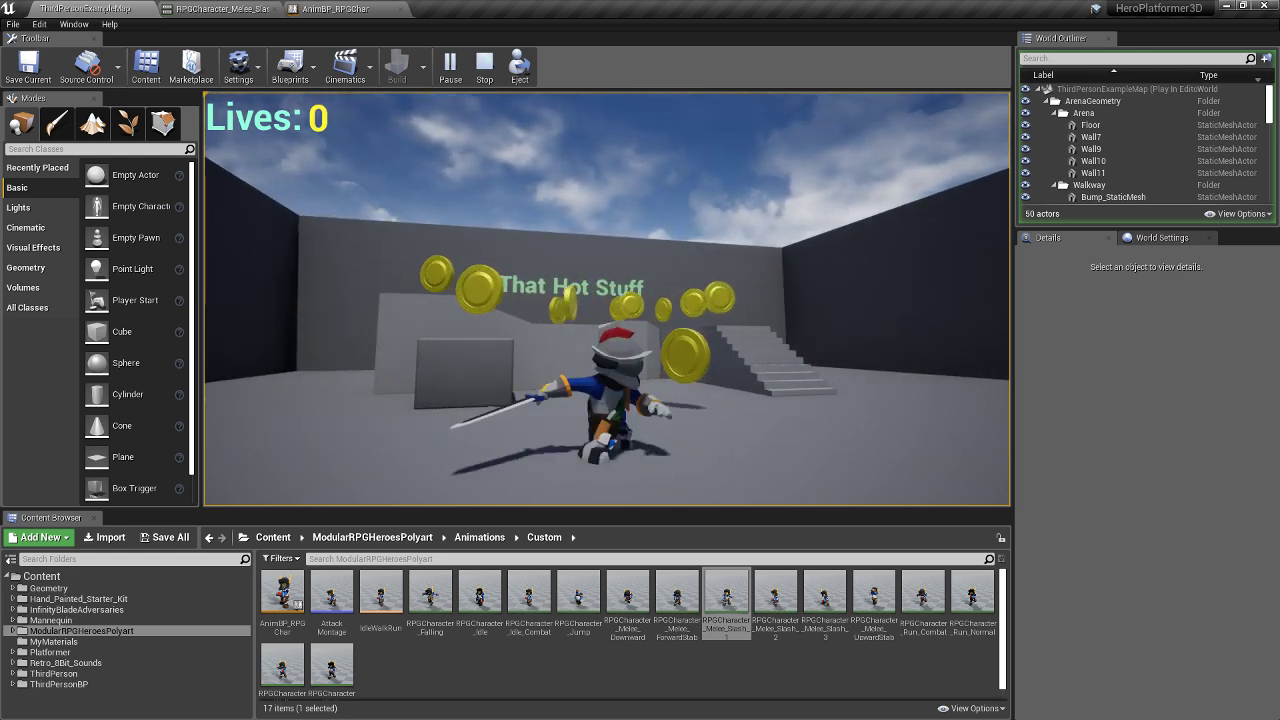
- Run the character up the staircase, test movement and slashing on the raised walkway, and return to the floor
key("w")
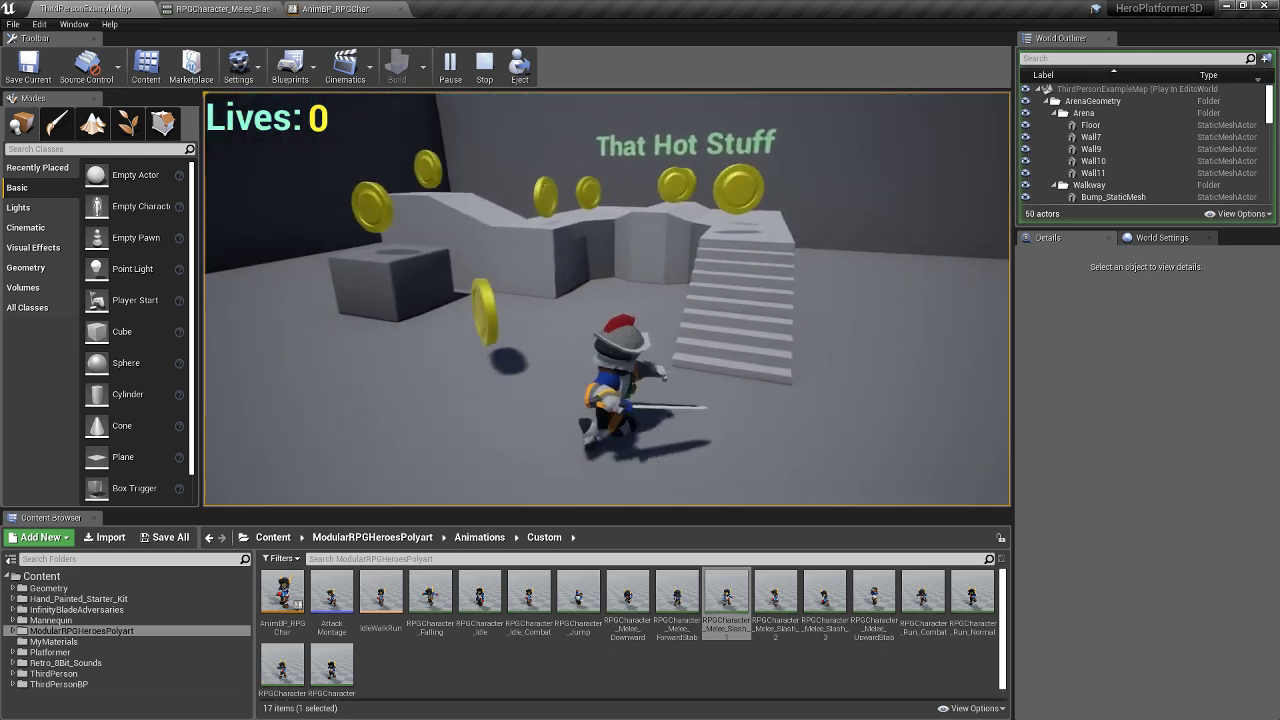
key("w")
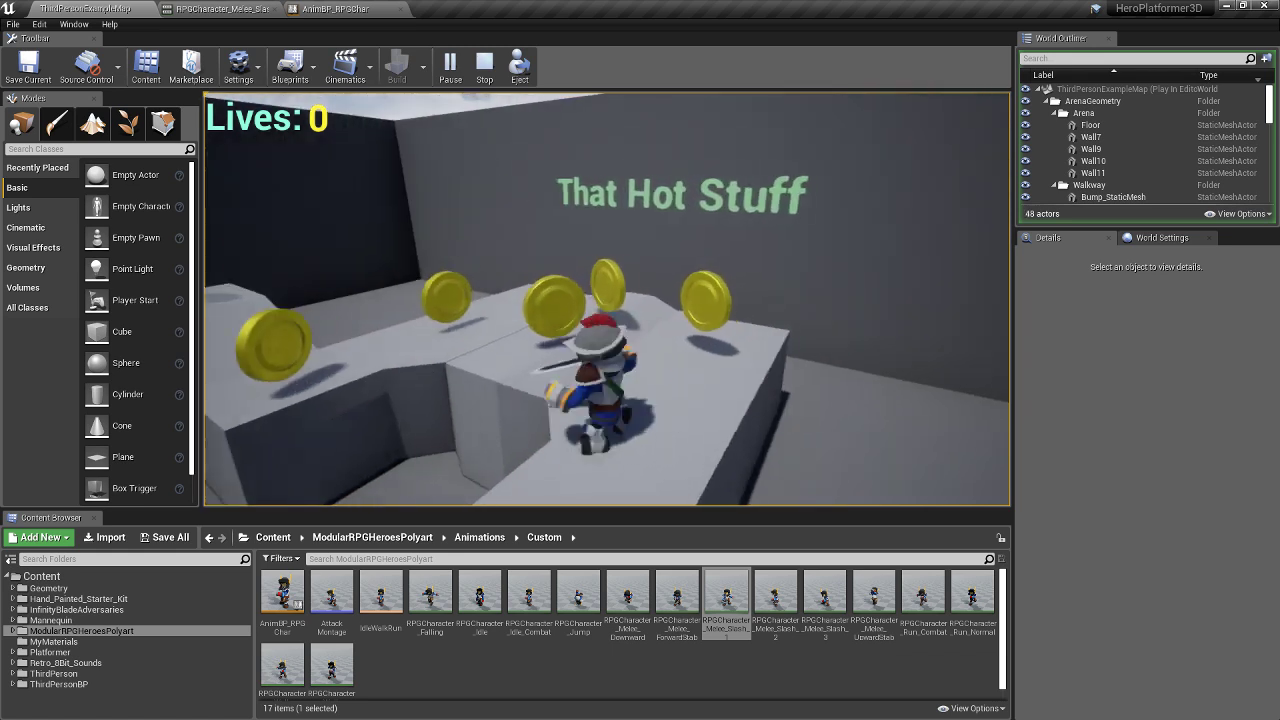
key("w")
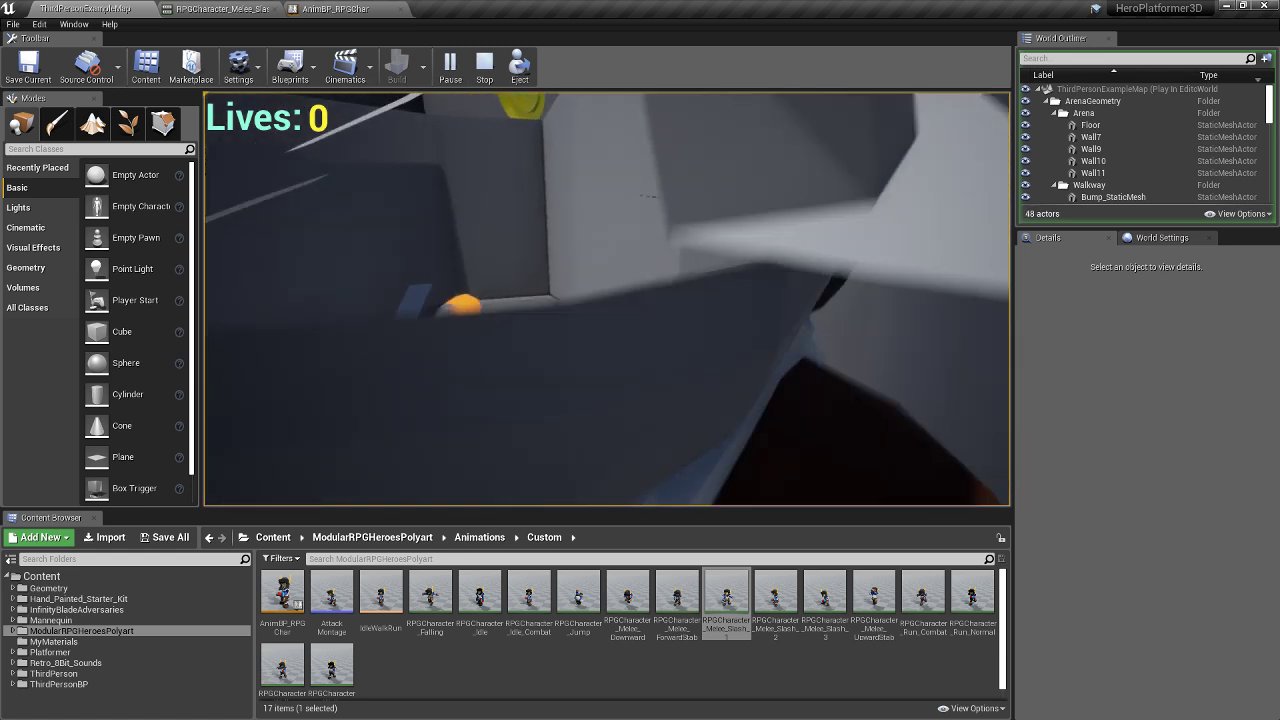
key("s")
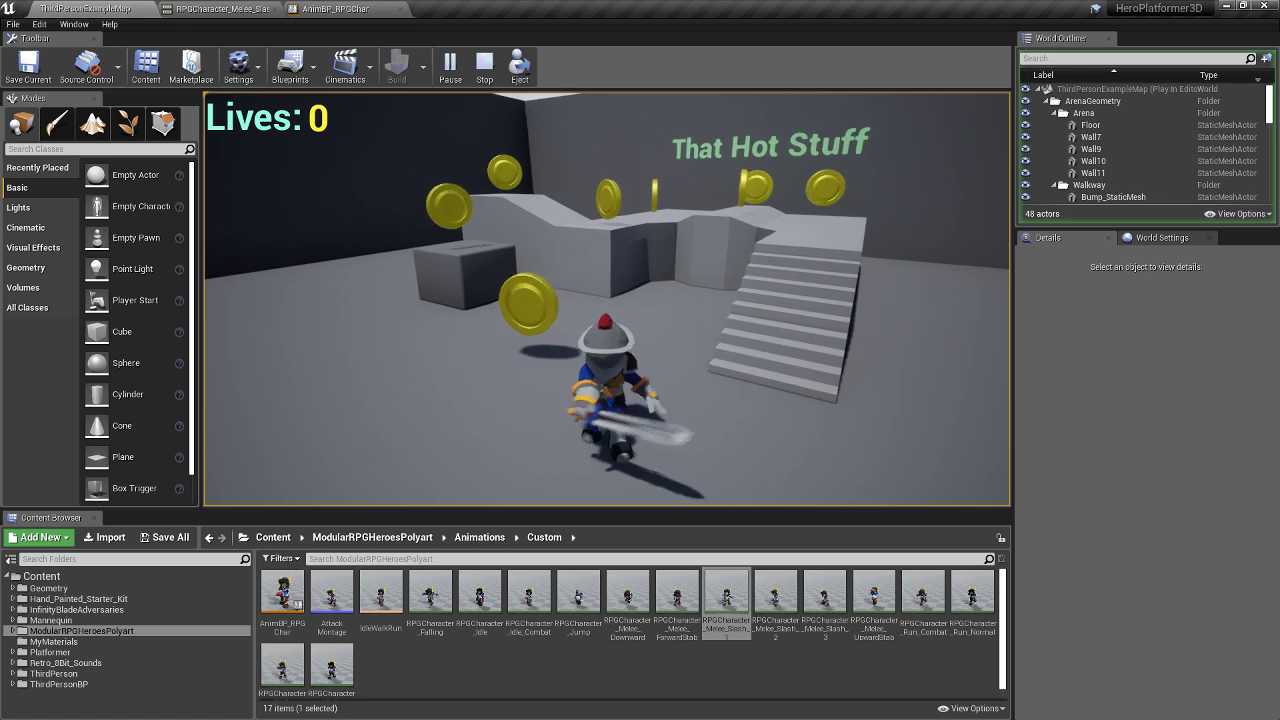
- Run the character past the foot of the staircase and back to the open floor facing the walkway
key("w")
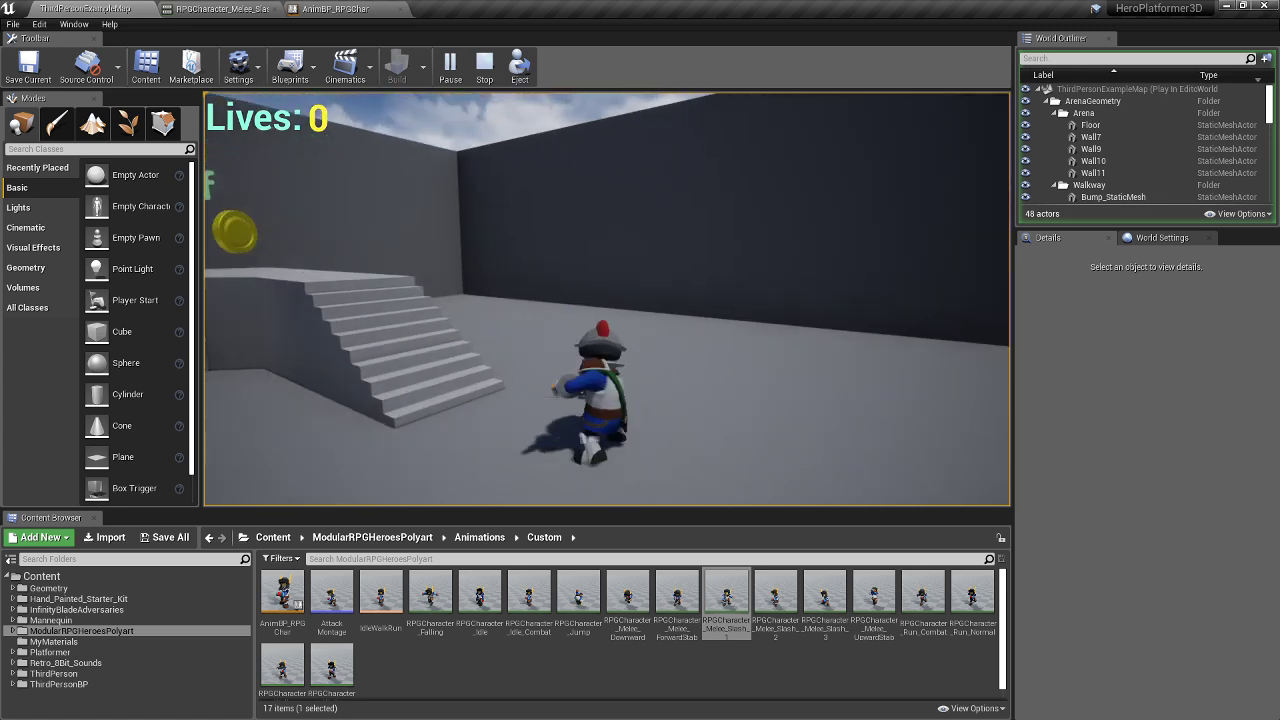
key("w")
key("s")
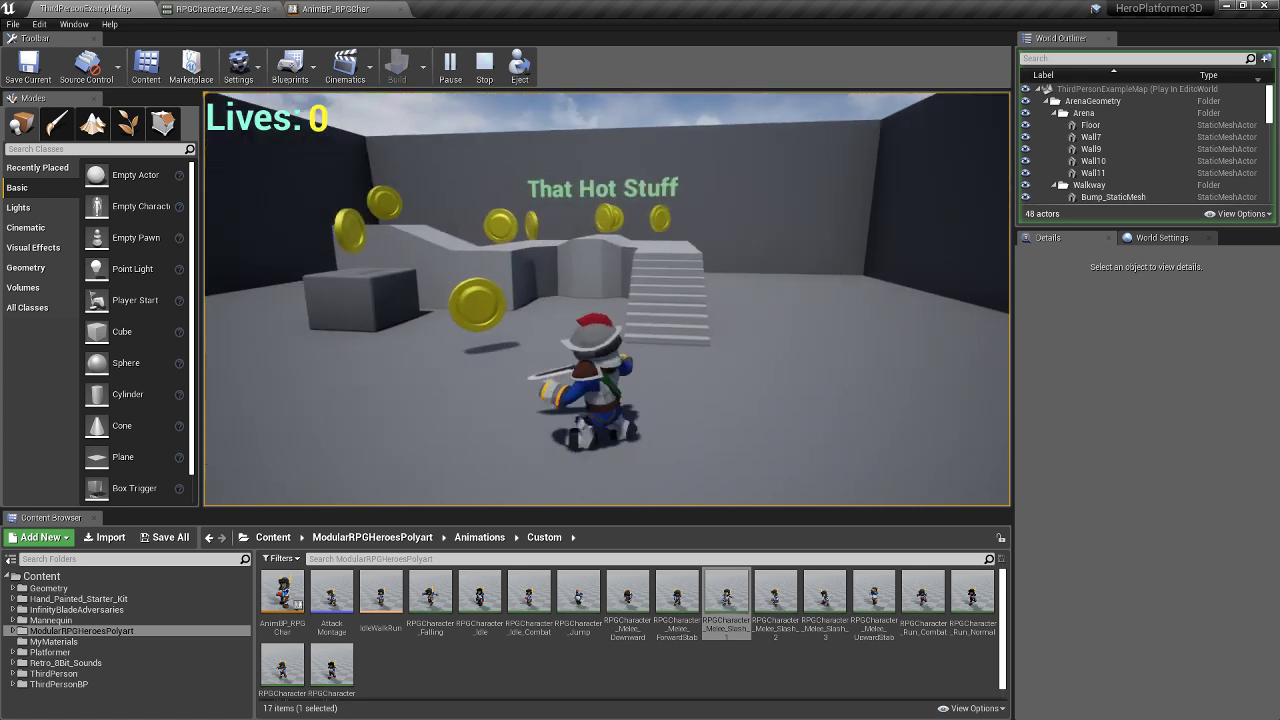
- Perform a long series of chained melee slashes on the open floor, viewing them toward the dark wall and the coins
left_click(607, 299)
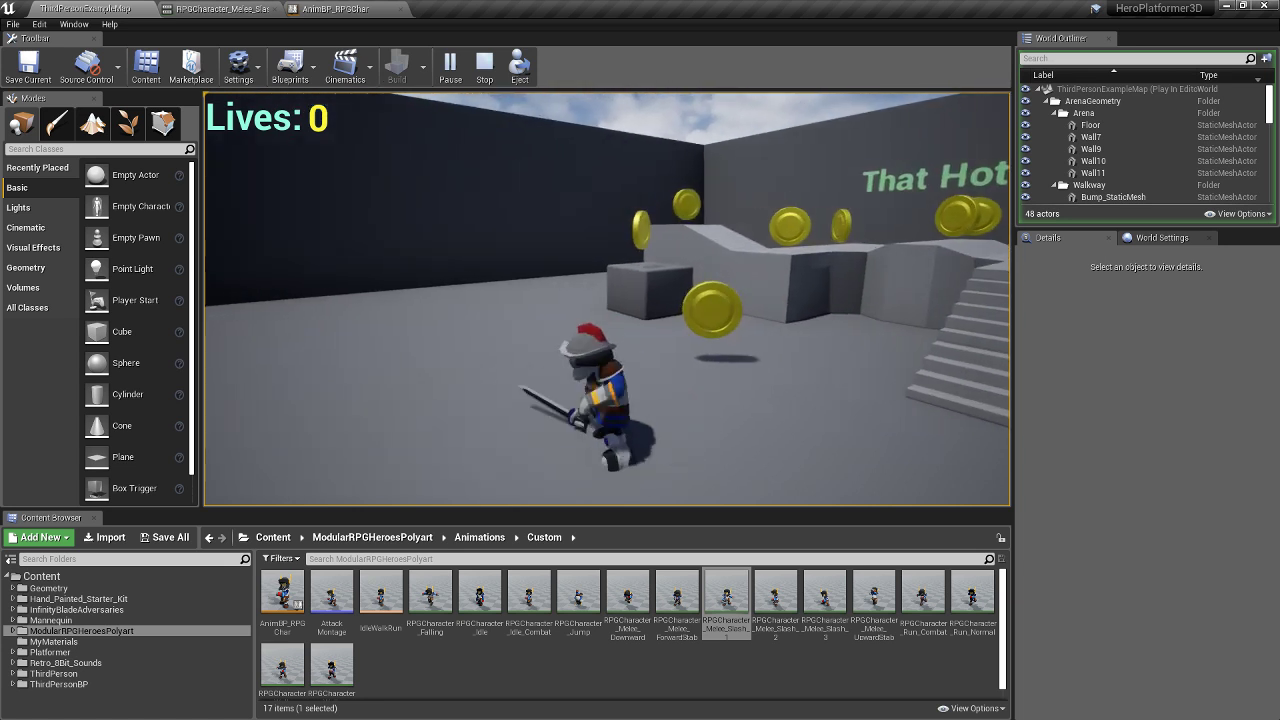
left_click(607, 299)
left_click(607, 299)
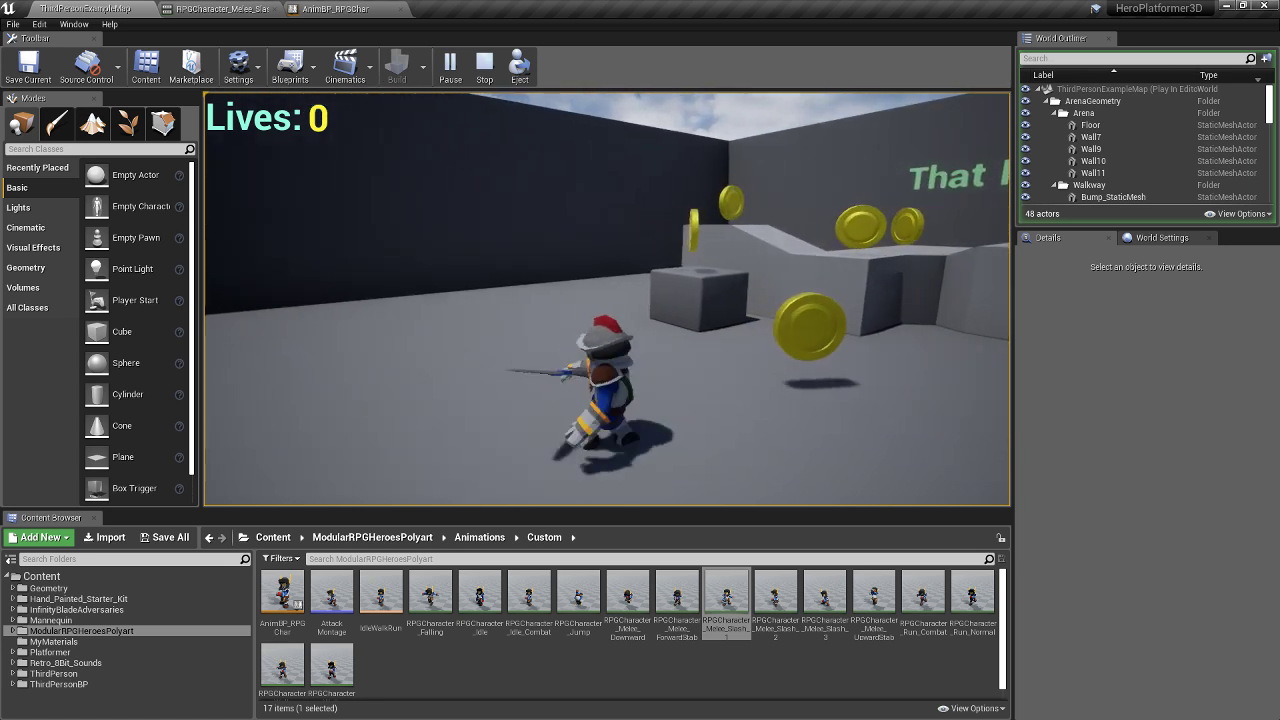
left_click(607, 299)
left_click(607, 299)
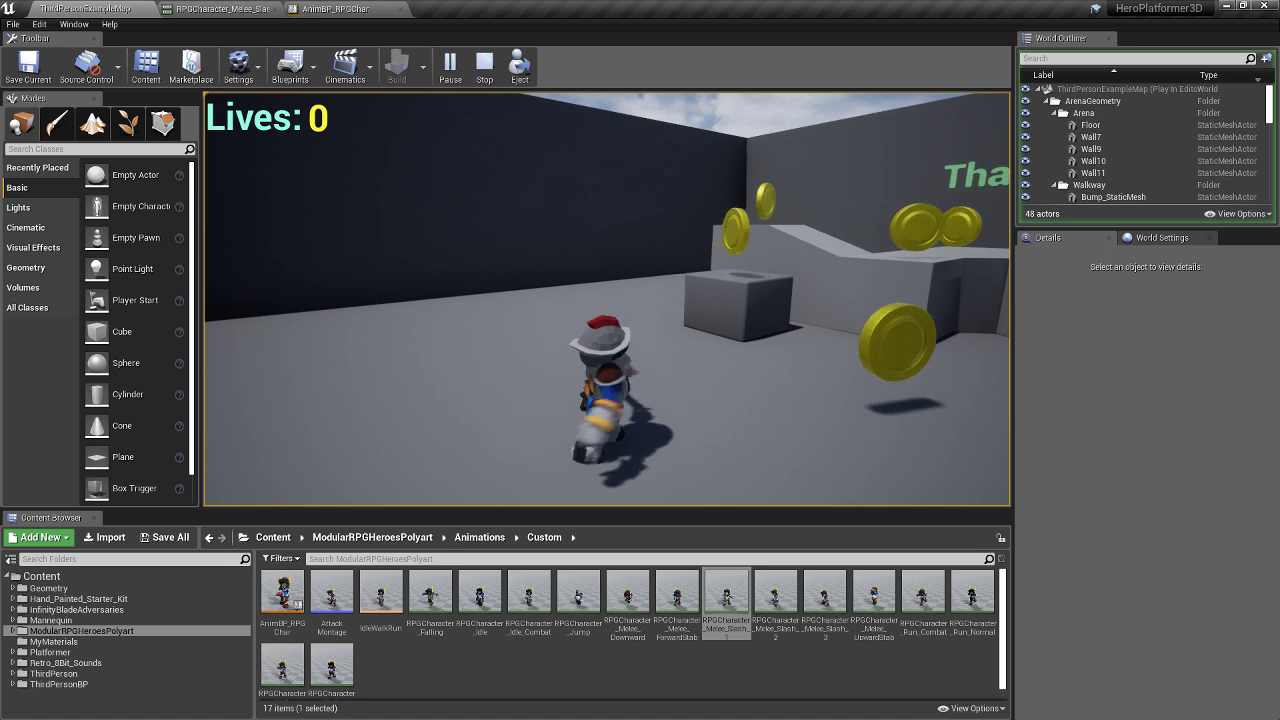
left_click(607, 299)
left_click(607, 299)
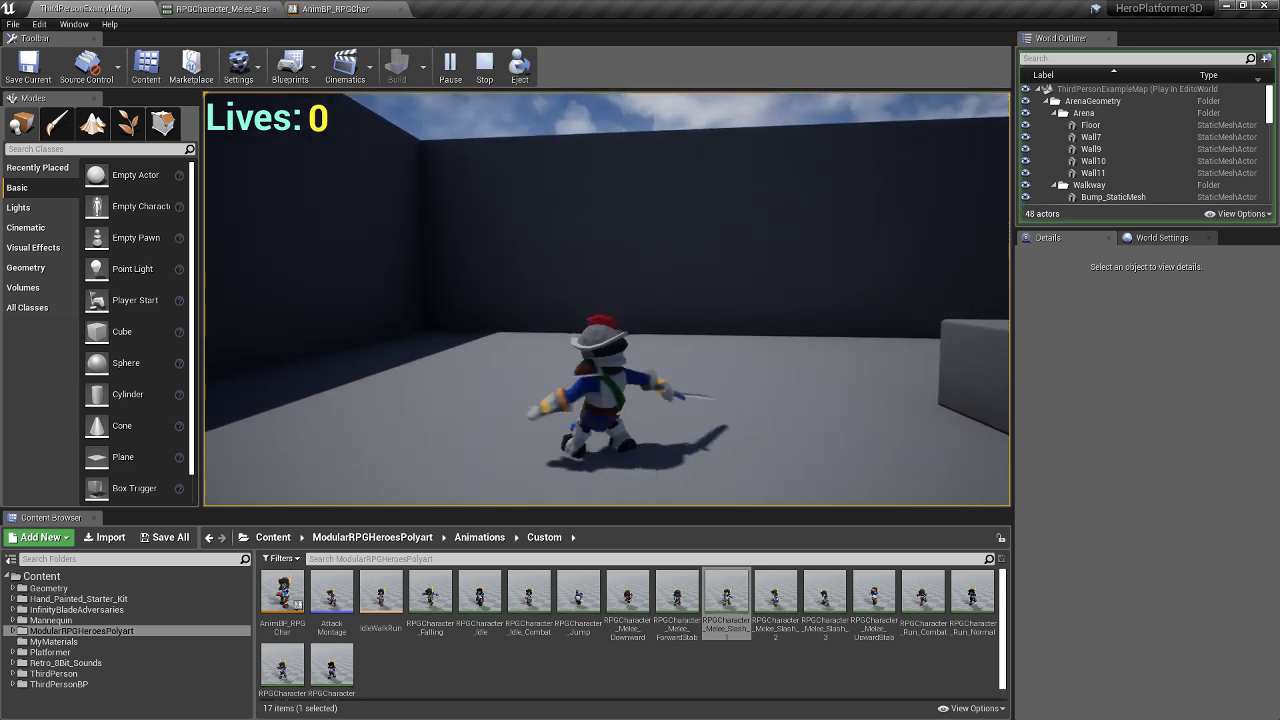
left_click(607, 299)
left_click(607, 299)
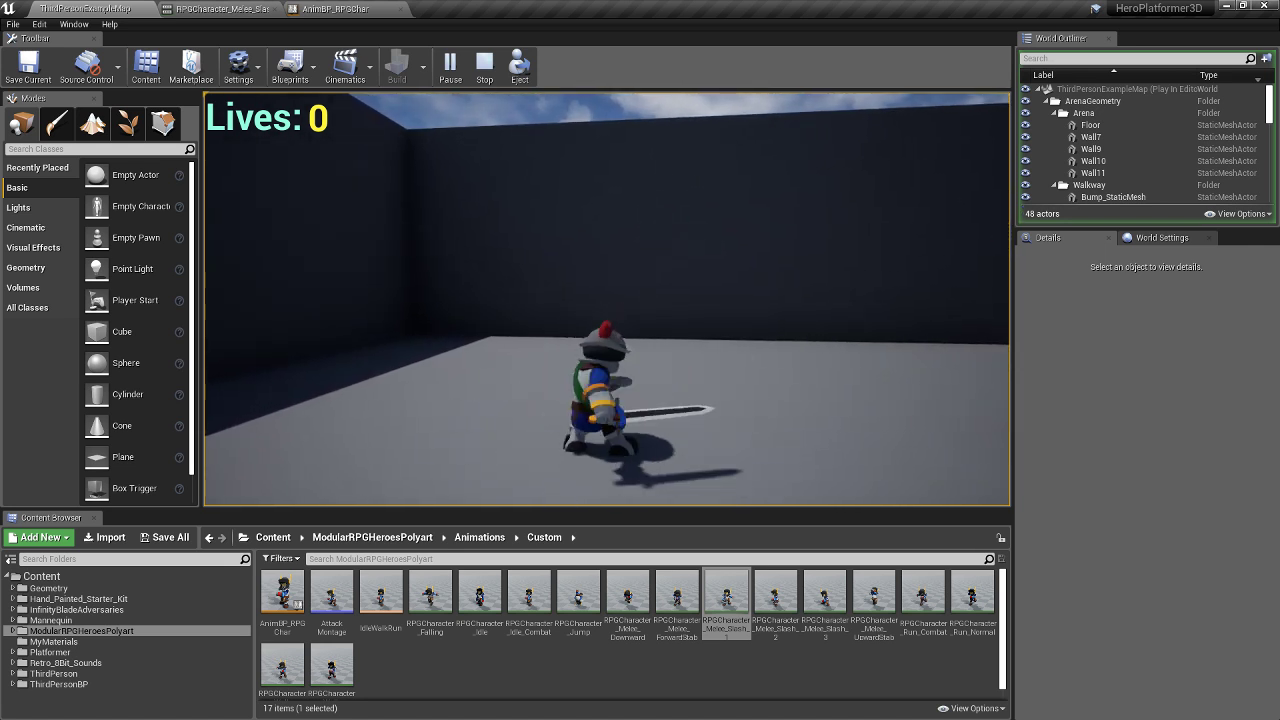
left_click(607, 299)
left_click(607, 299)
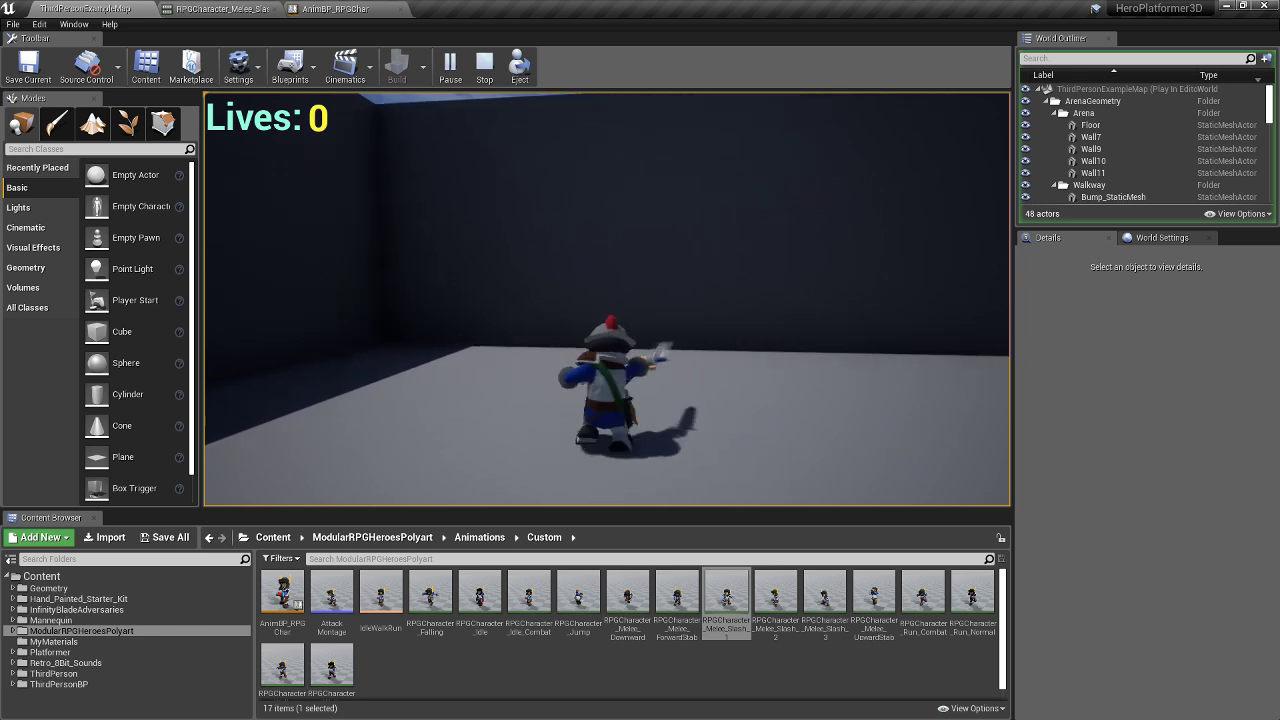
left_click(607, 299)
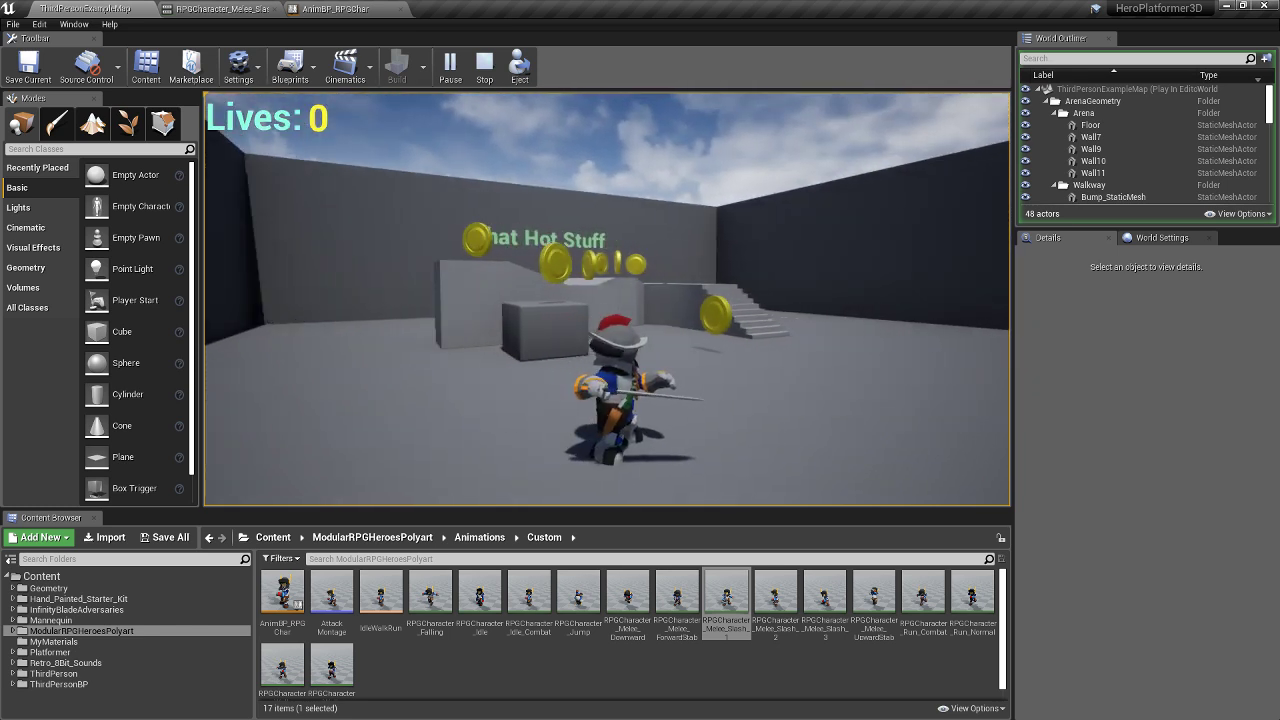
left_click(607, 299)
left_click(607, 299)
left_click(607, 299)
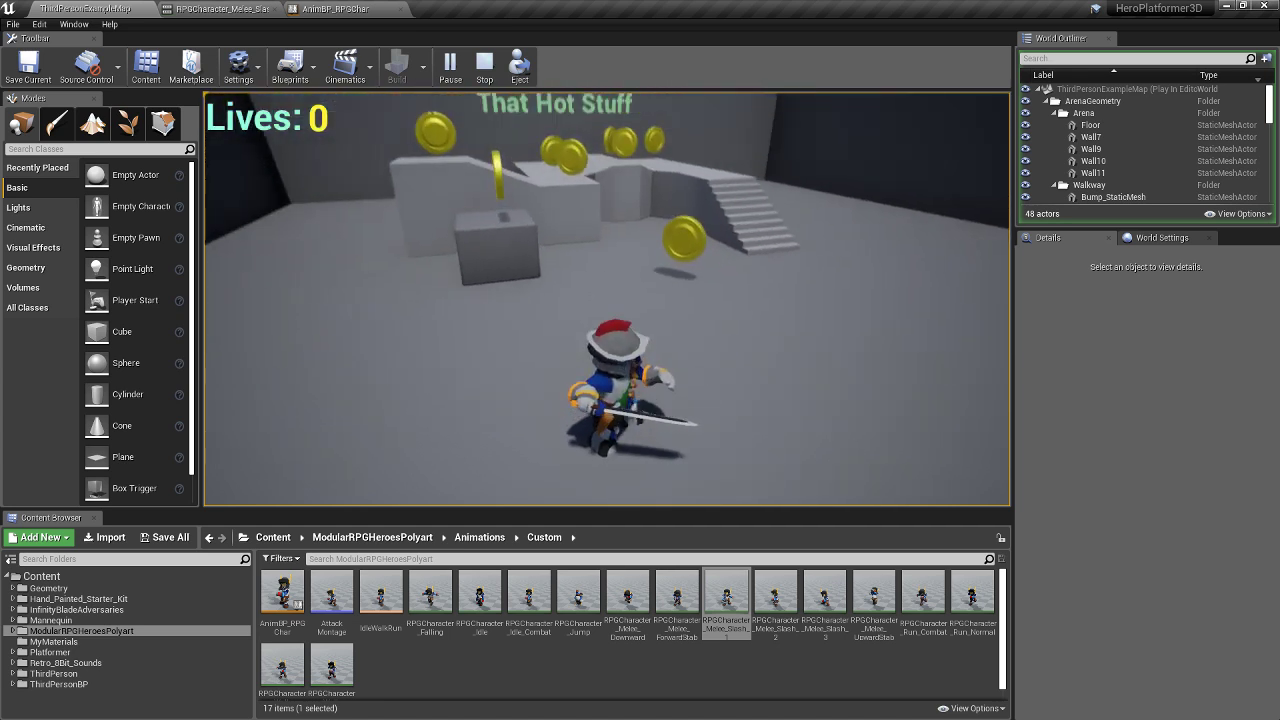
left_click(607, 299)
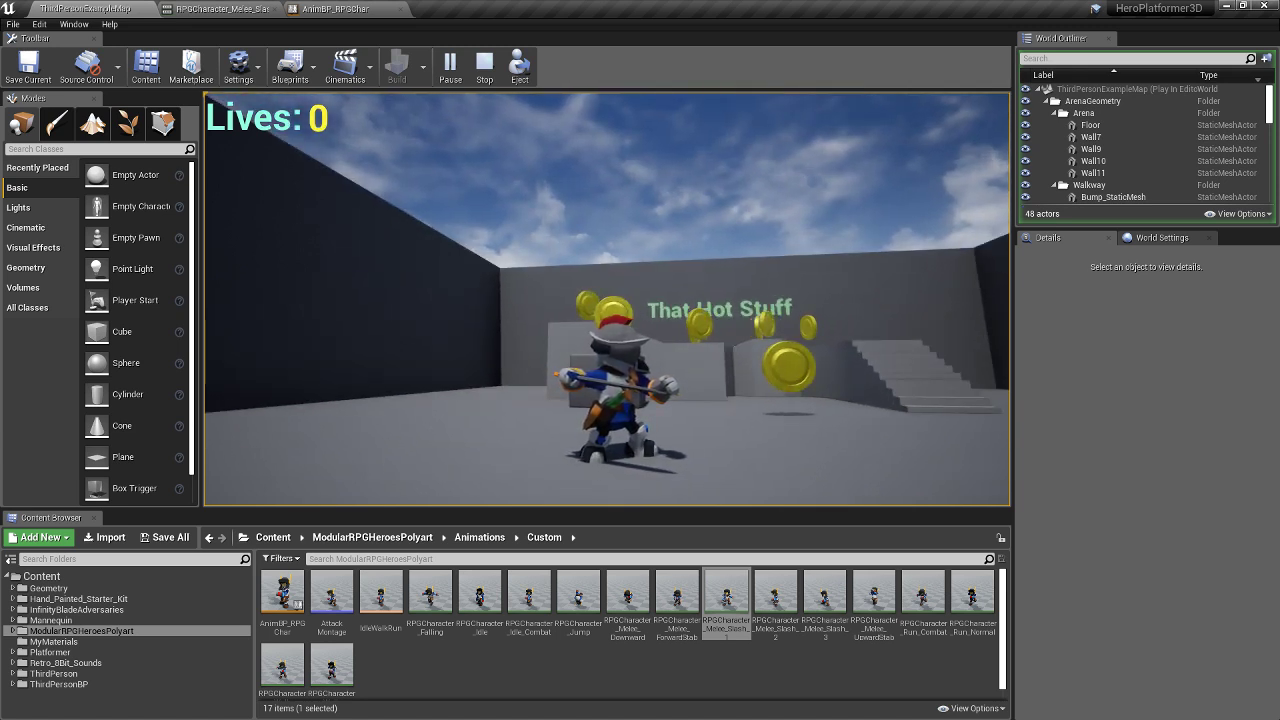
- Alternate running and slashing in changing directions across the open floor to check the transitions between movement and attack
key("w")
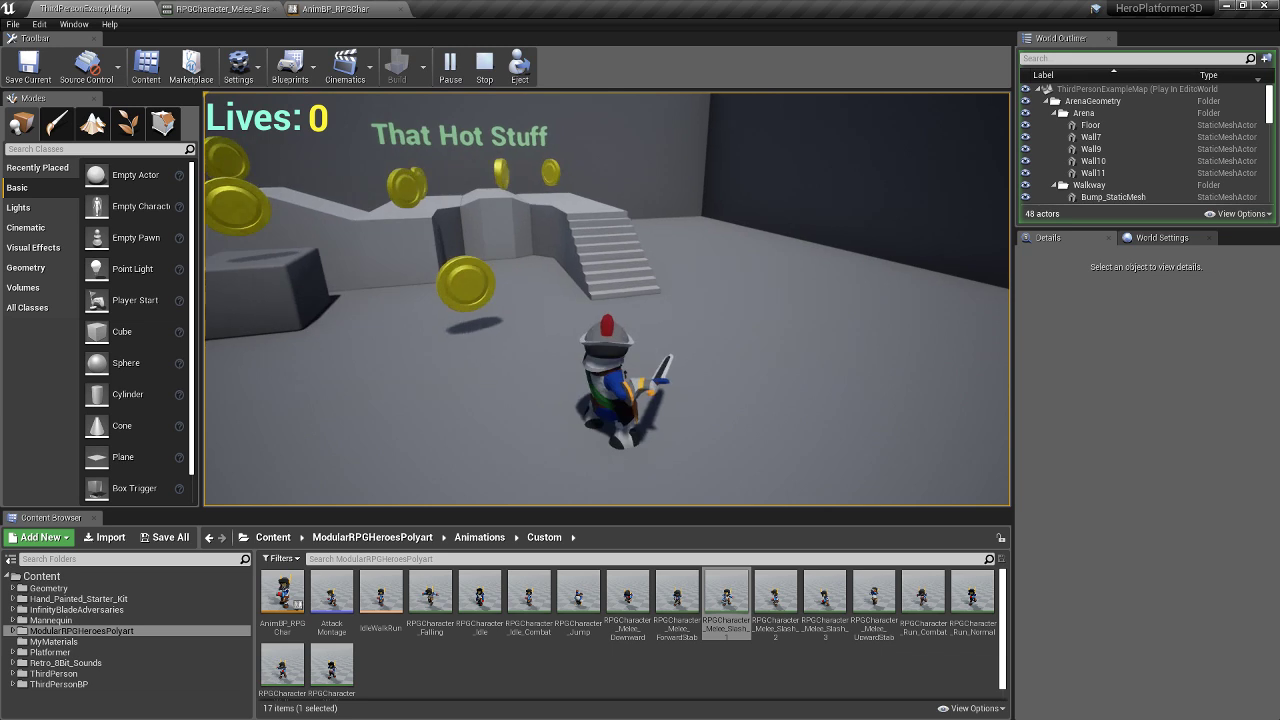
left_click(607, 299)
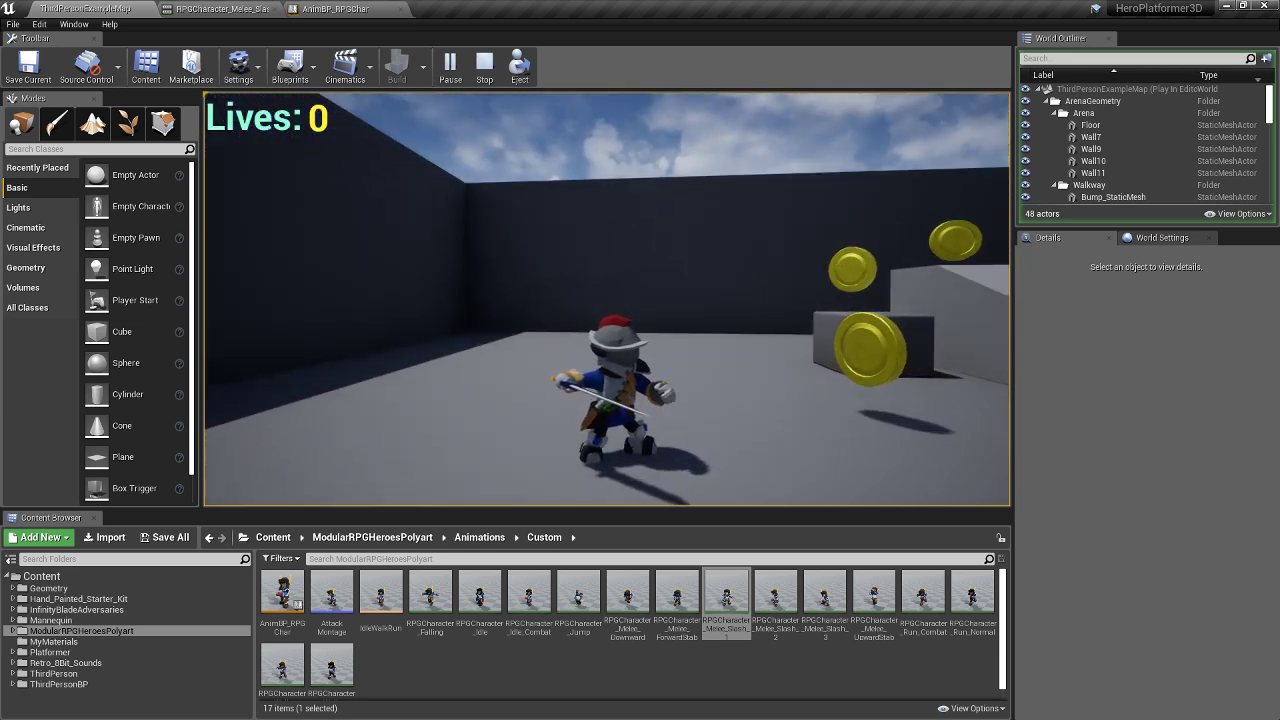
key("s")
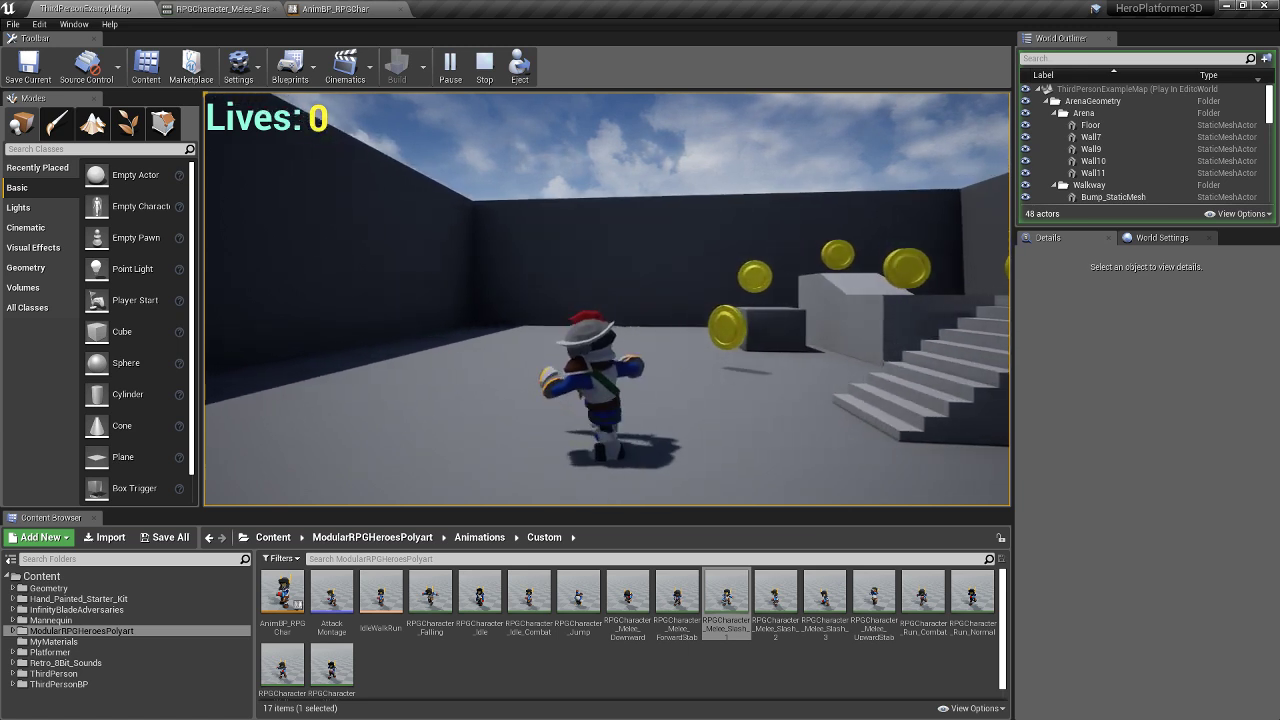
key("w")
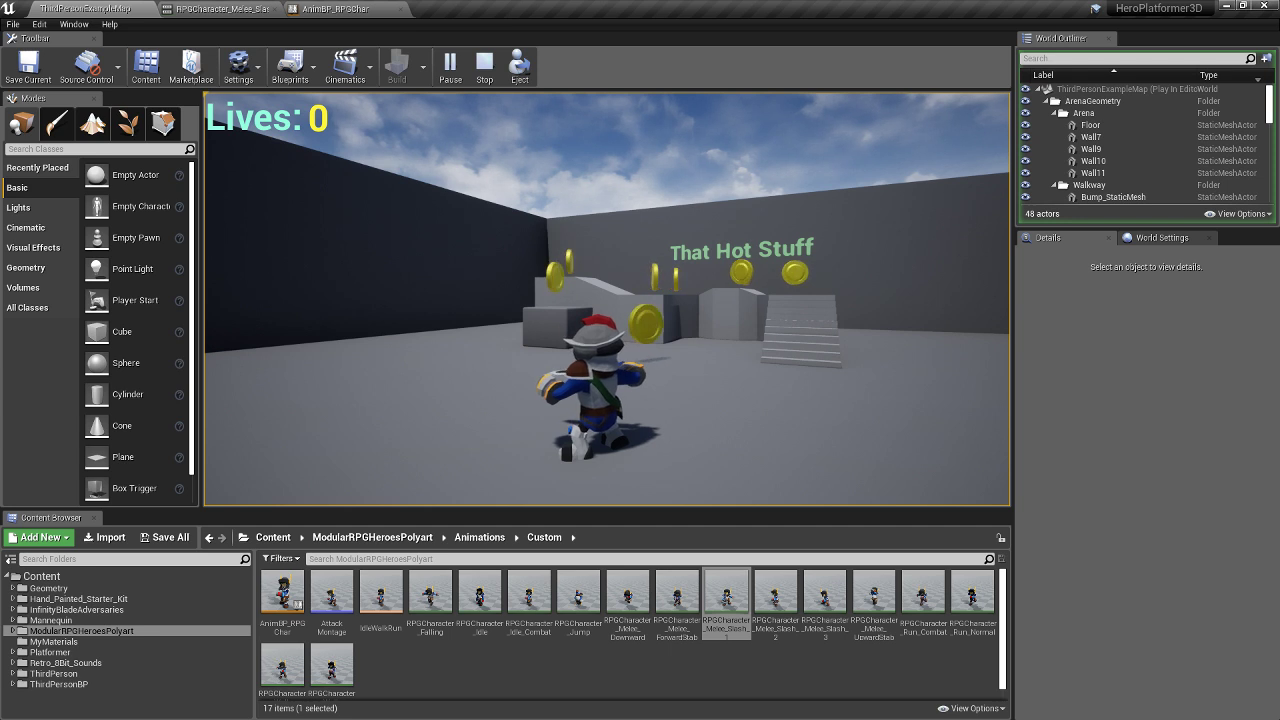
key("a")
key("d")
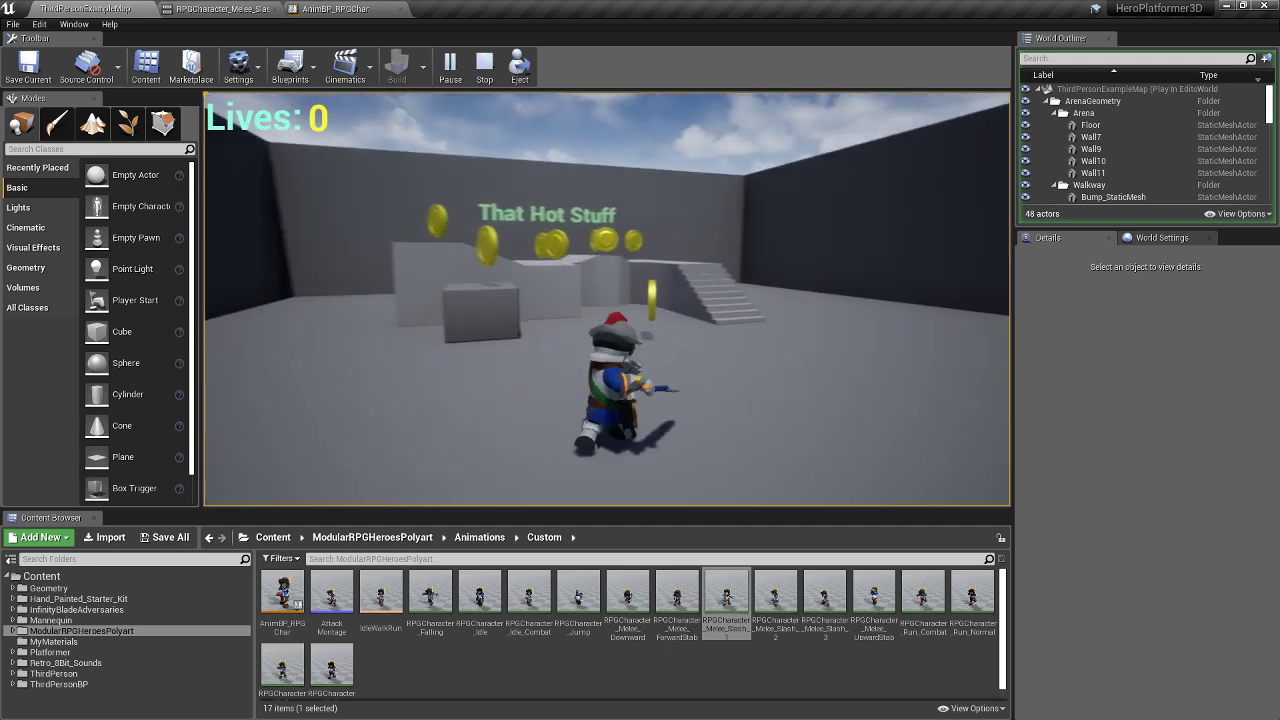
key("a")
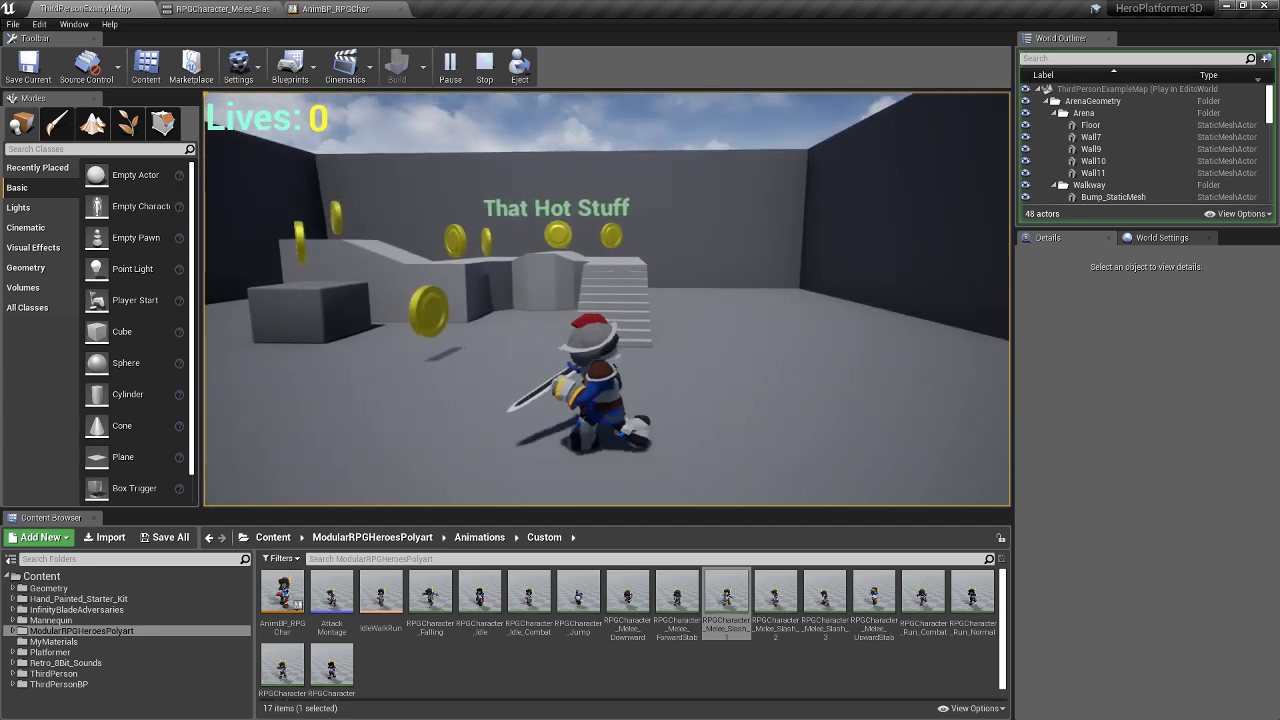
key("a")
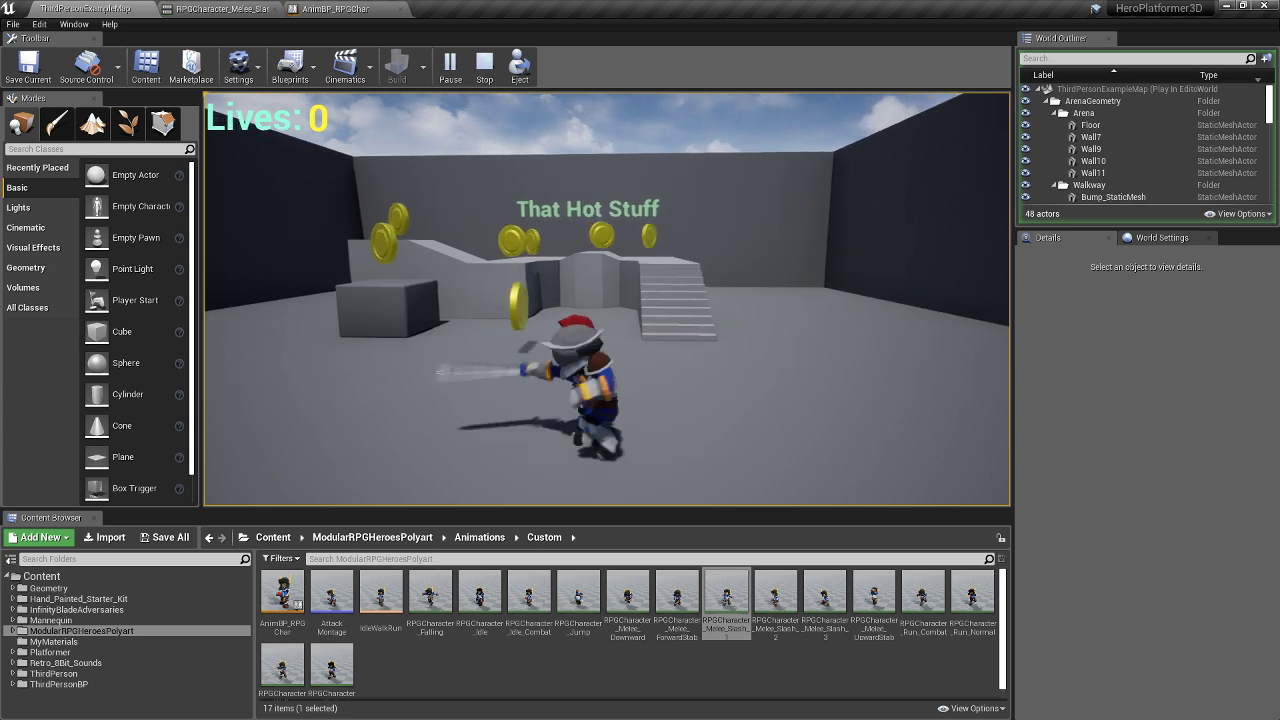
key("a")
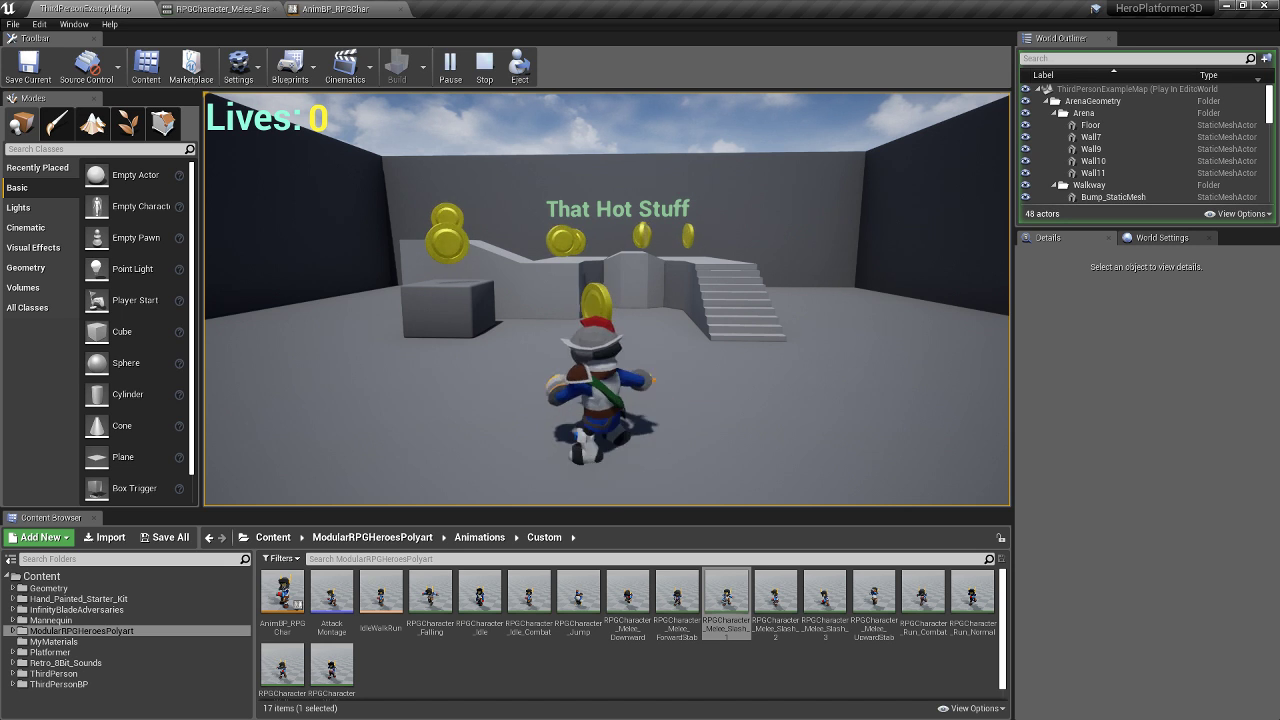
- Test consecutive slashes while advancing past the floor coin to the staircase, and turn back toward the open floor
key("w")
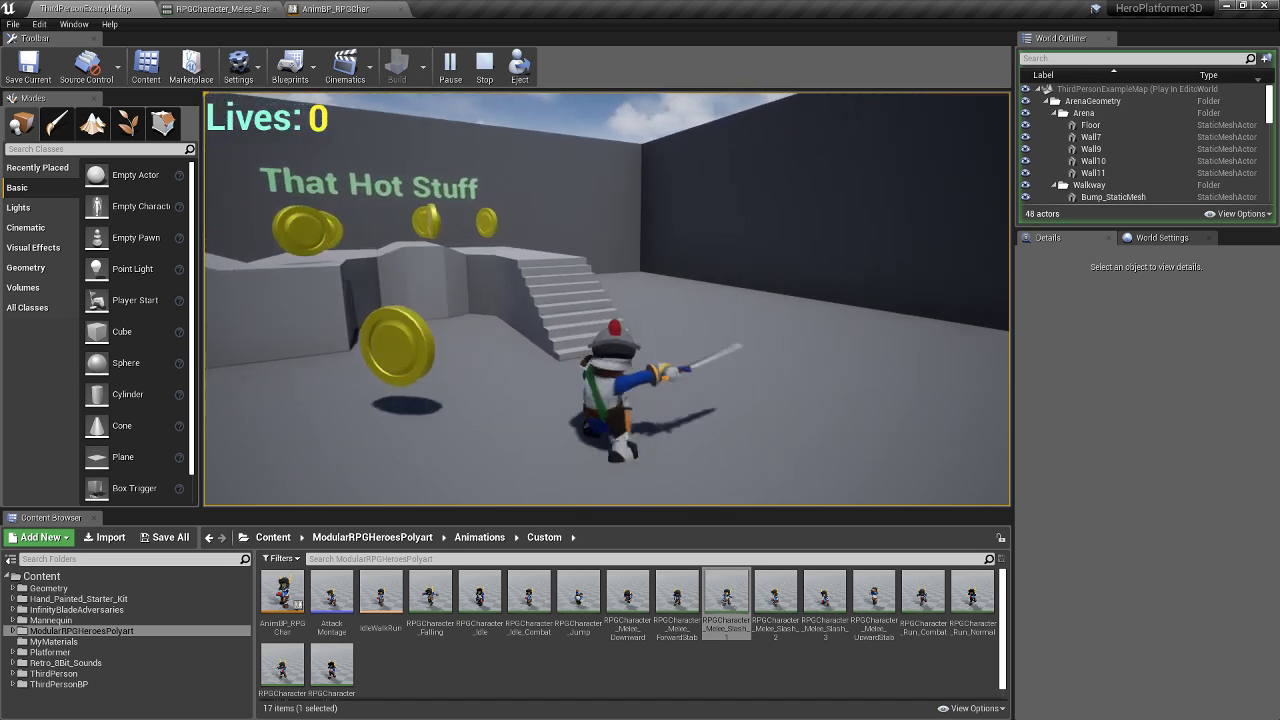
key("w")
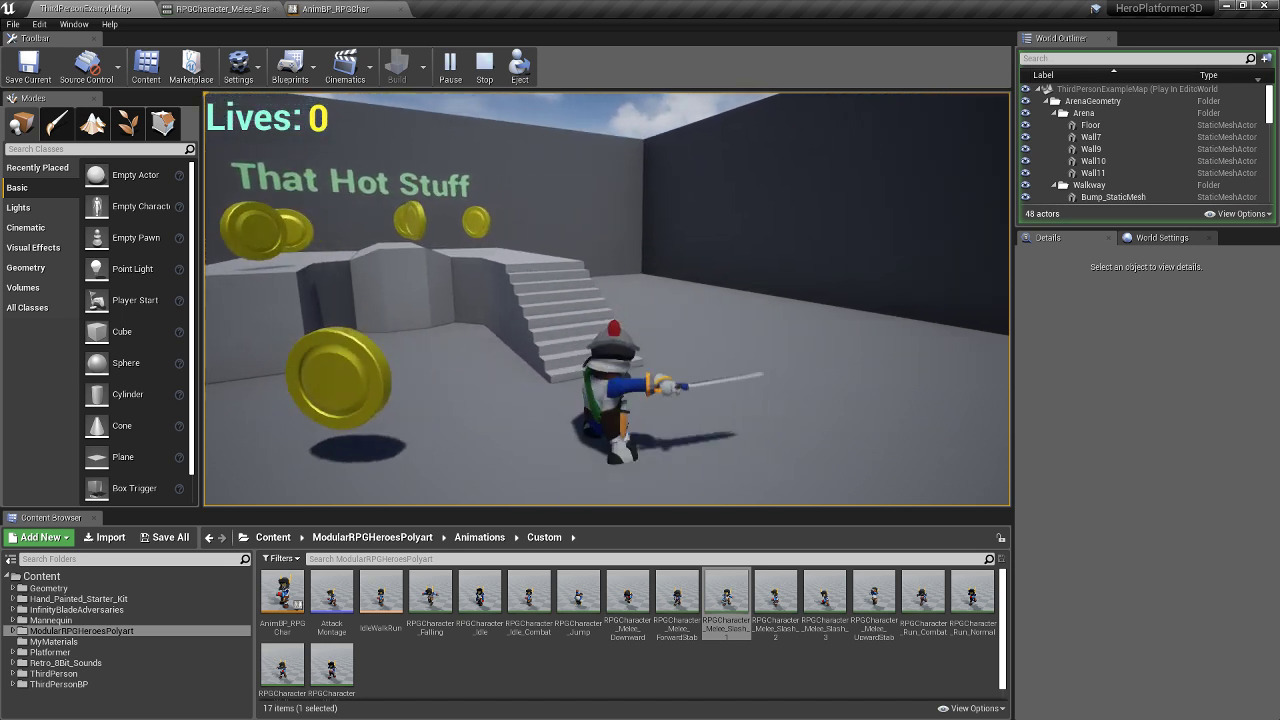
key("w")
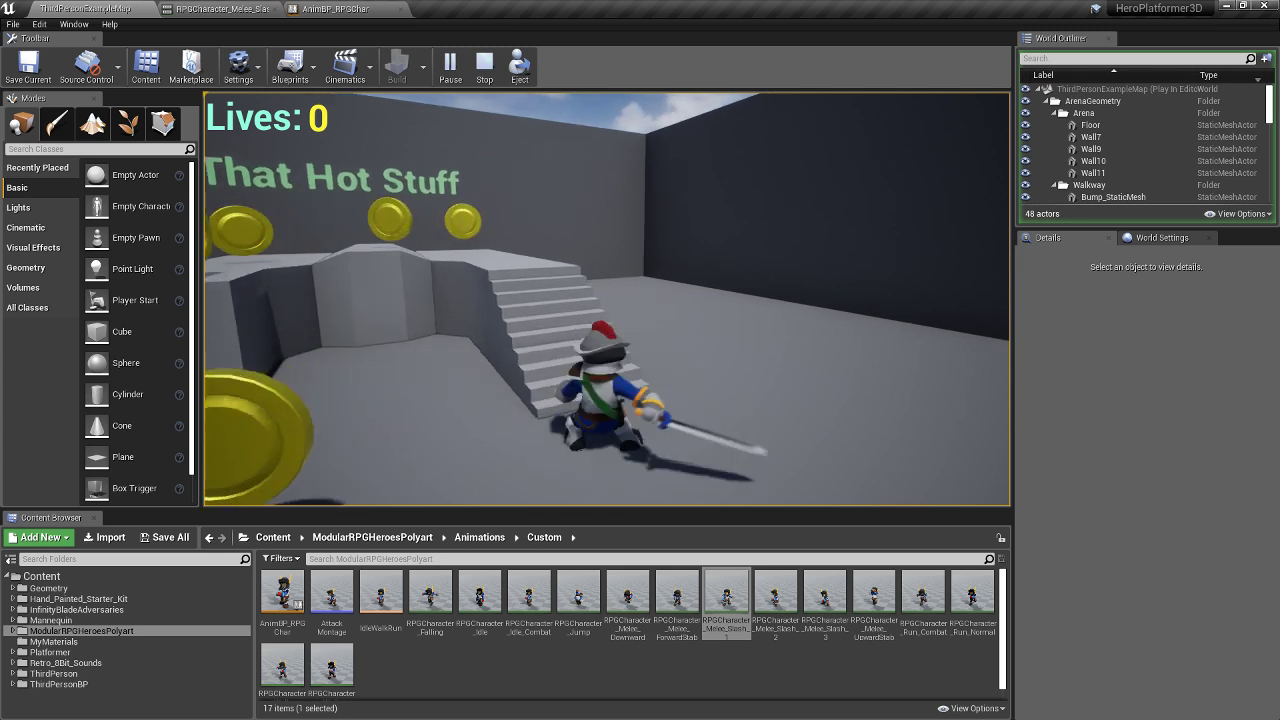
key("w")
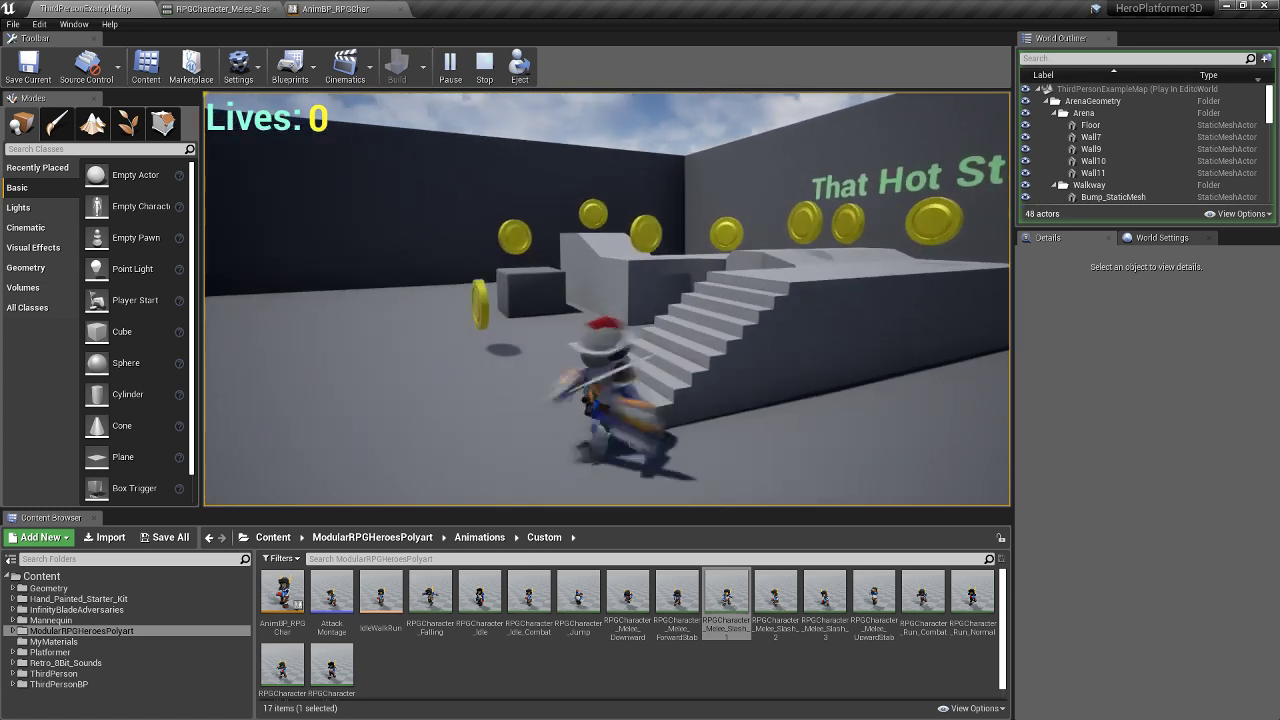
key("a")
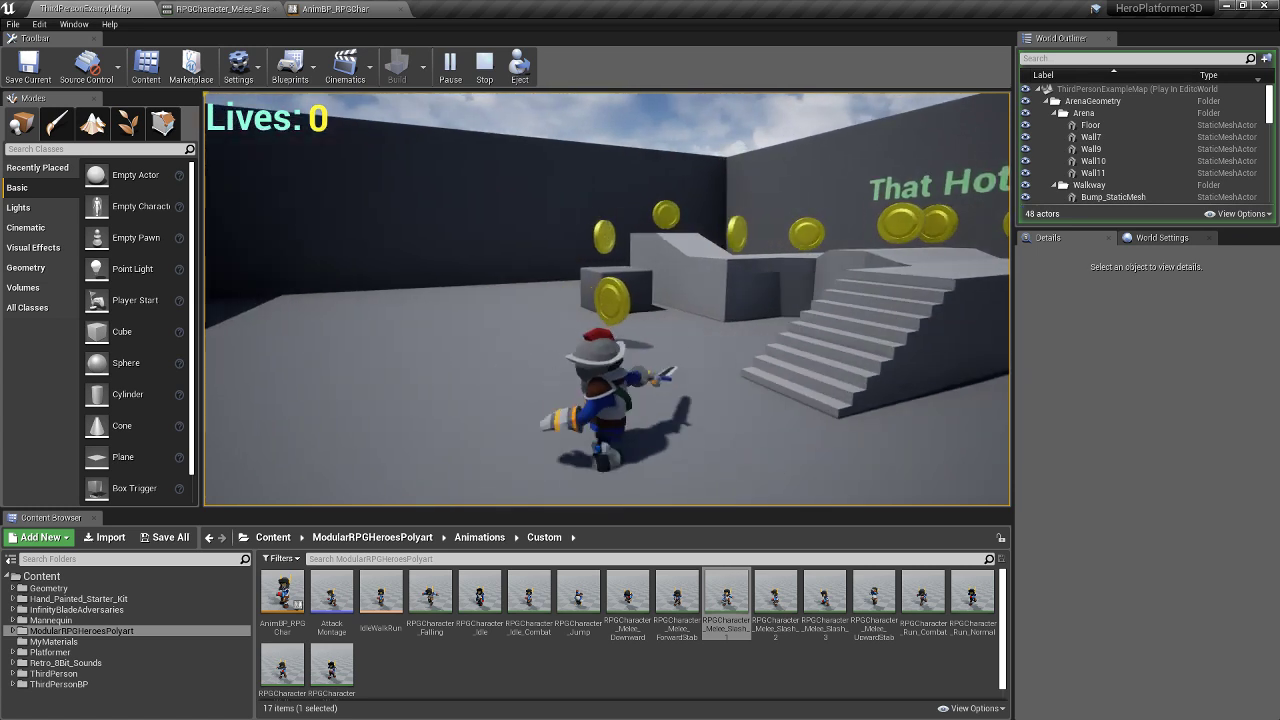
key("s")
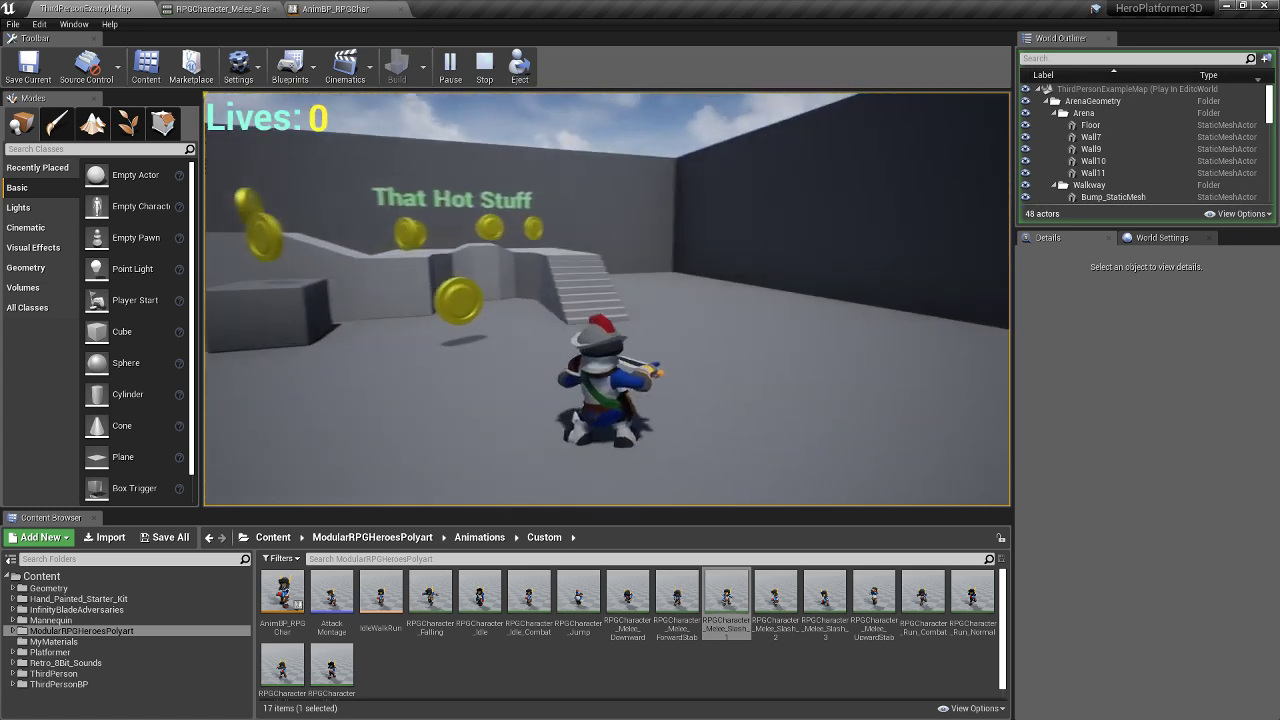
- Slash repeatedly while moving the character across the open floor in view of the walkway, and end the play session
key("s")
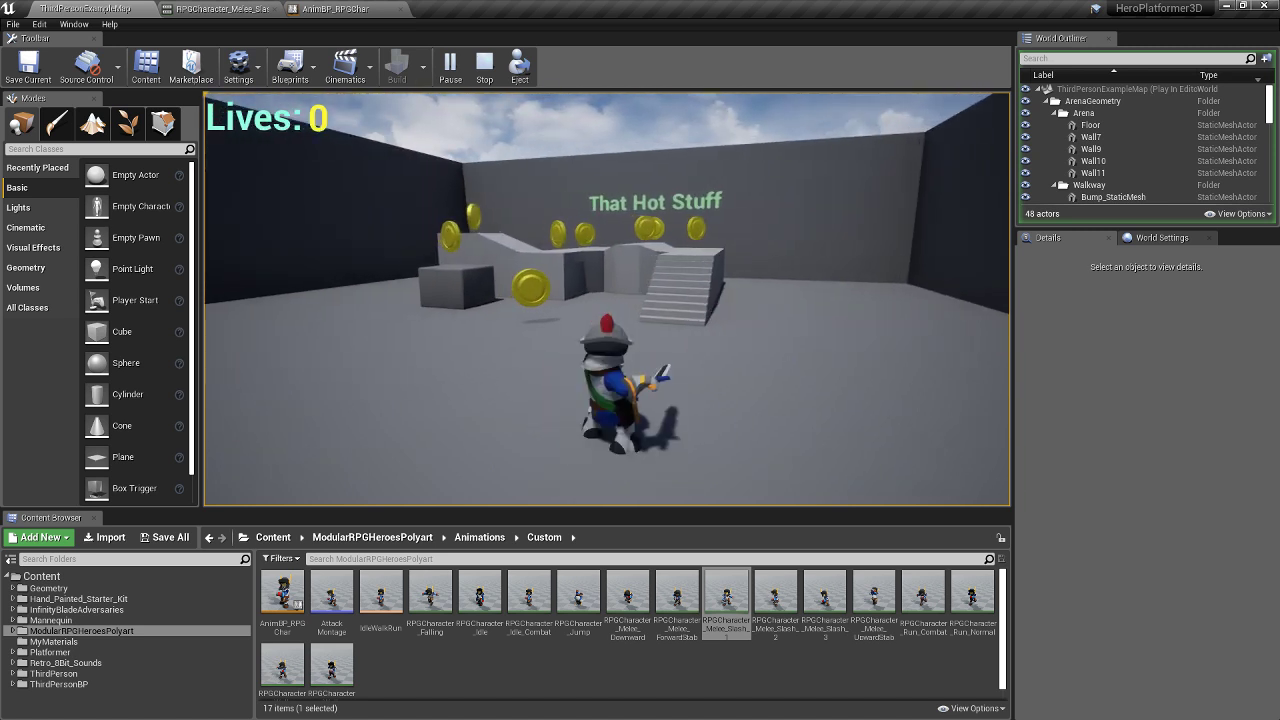
key("a")
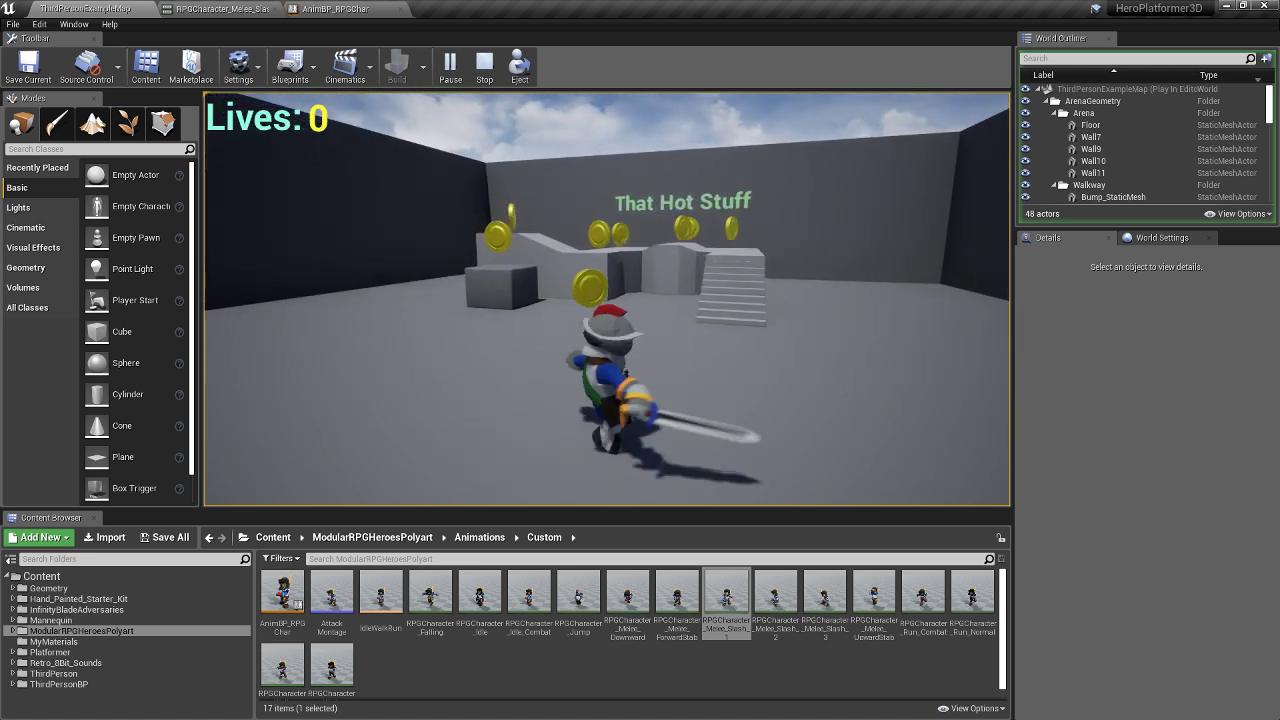
key("a")
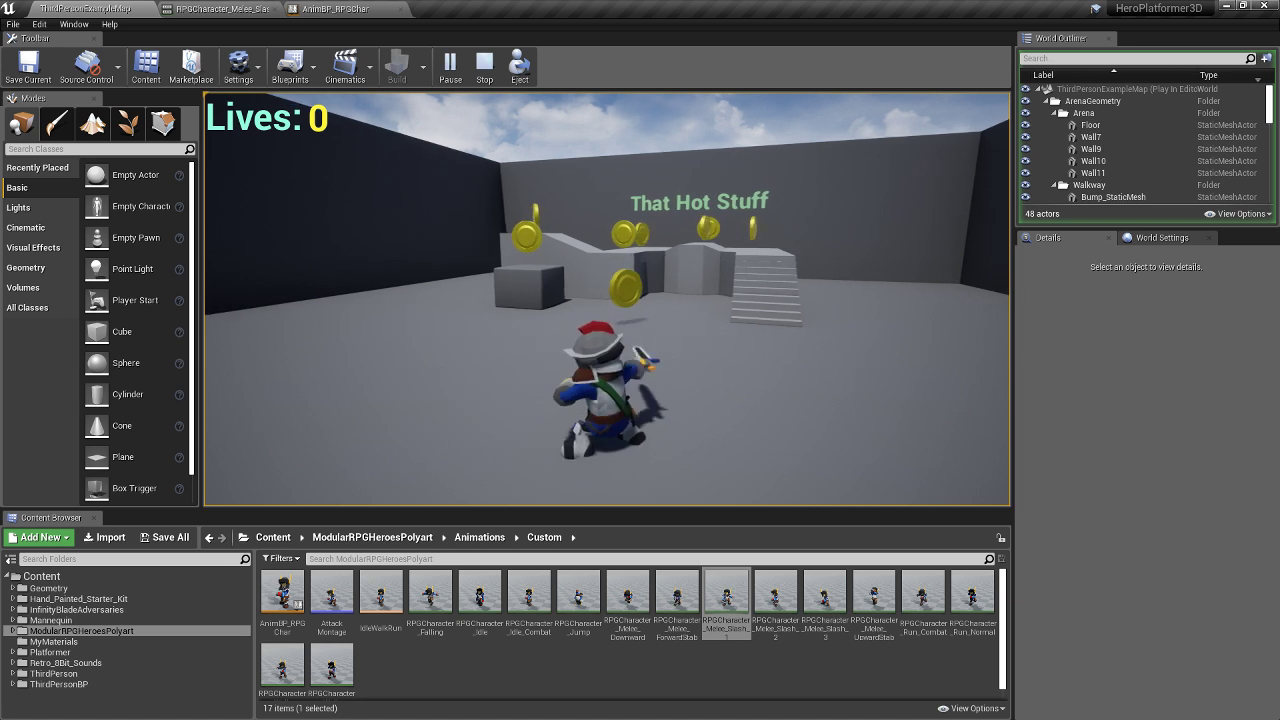
key("a")
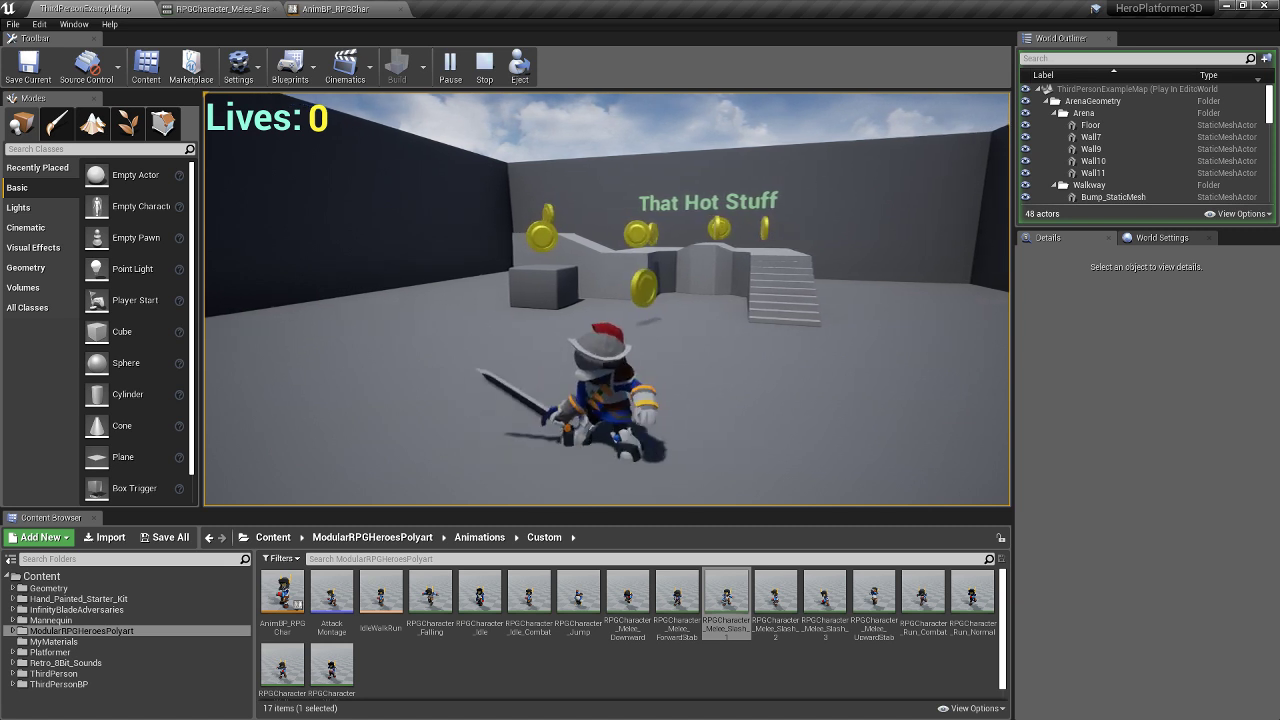
key("a")
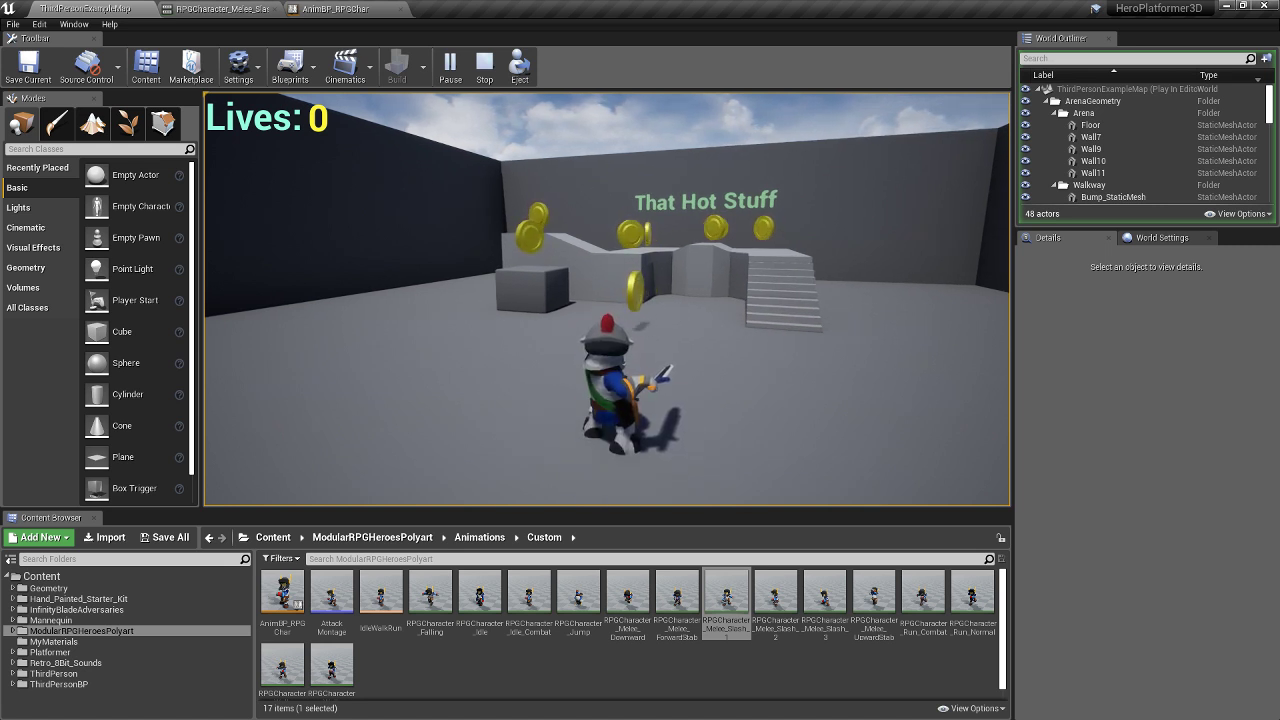
key("Escape")
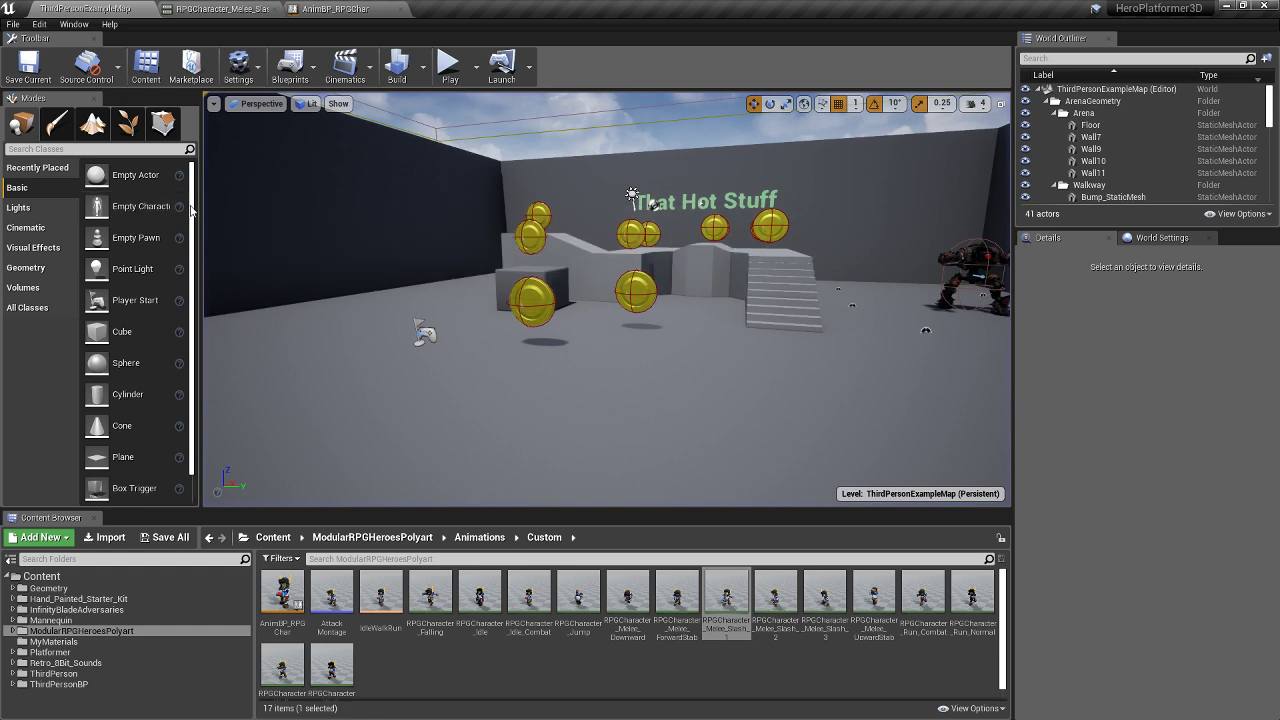
- Open the ThirdPersonCharacter blueprint from the Blueprints folder of ThirdPersonBP
left_click(204, 8)
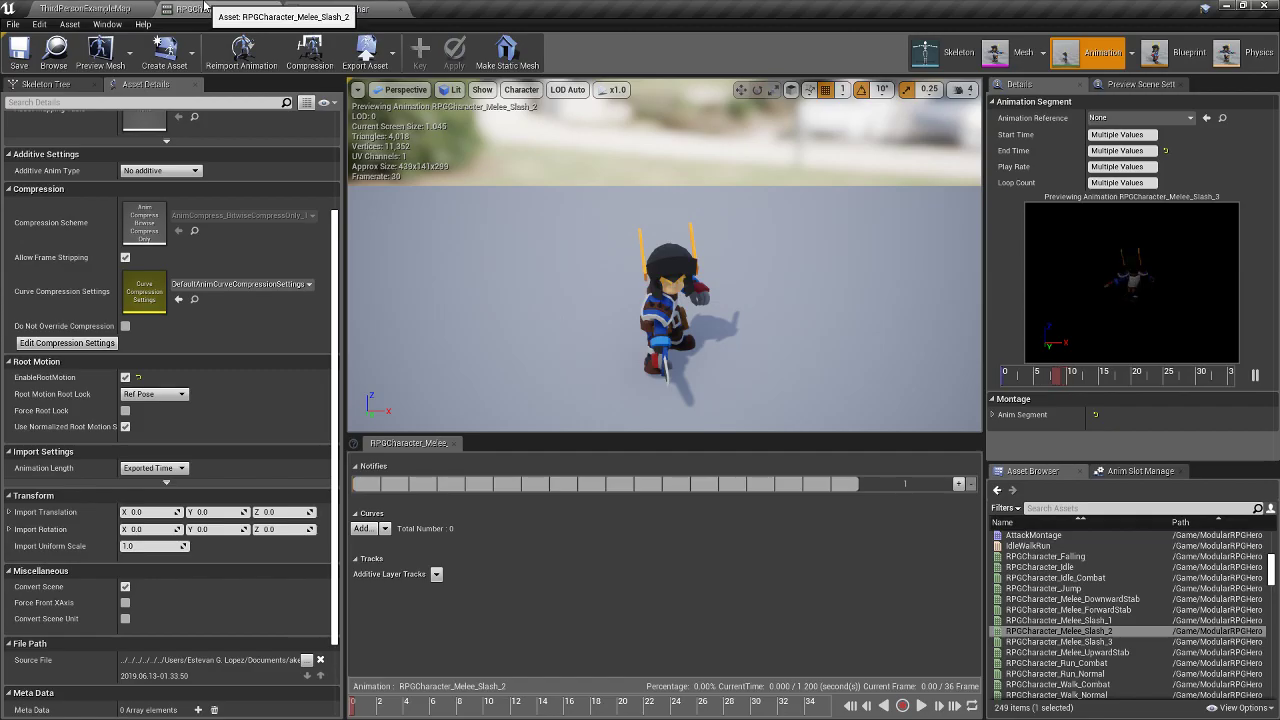
left_click(105, 7)
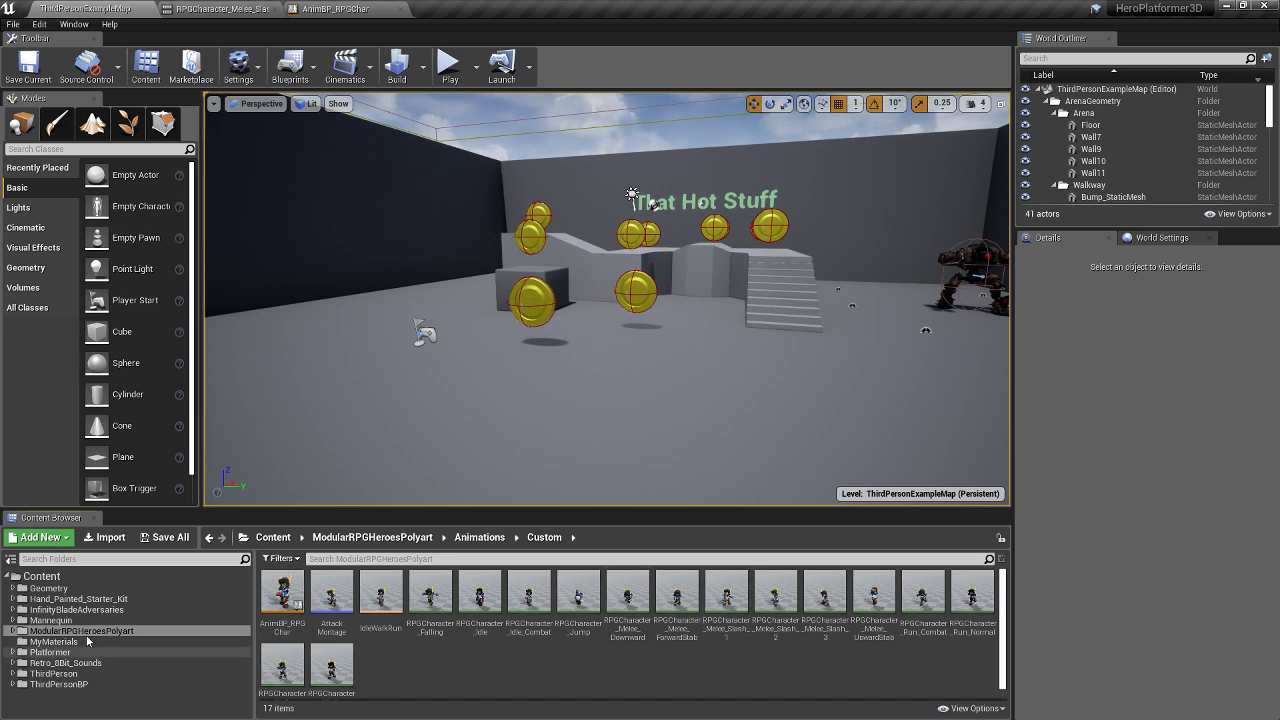
left_click(62, 684)
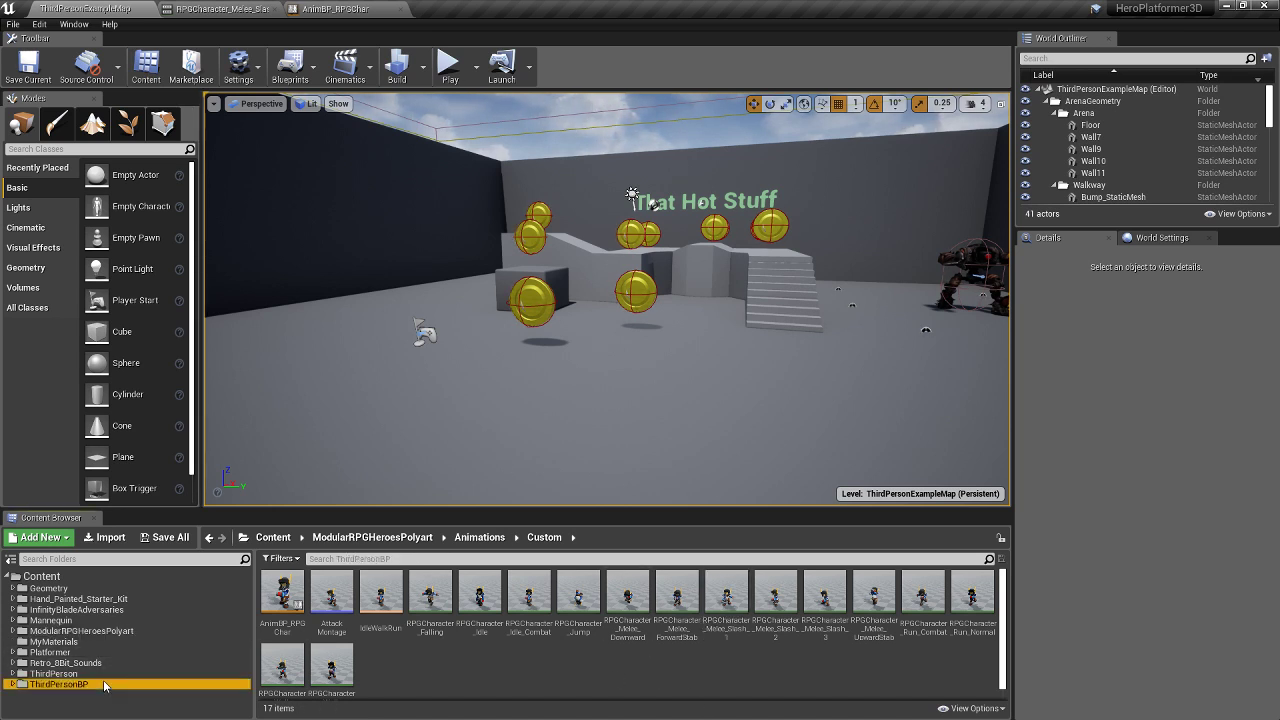
double_click(280, 600)
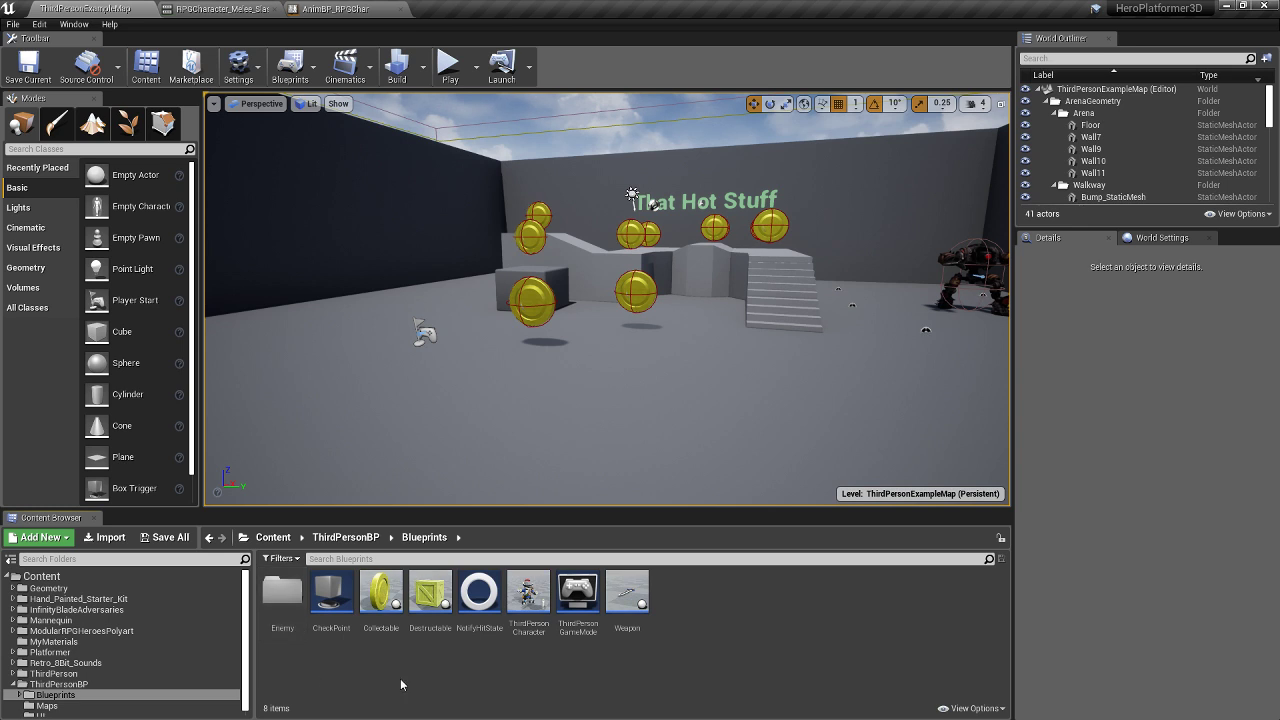
double_click(520, 600)
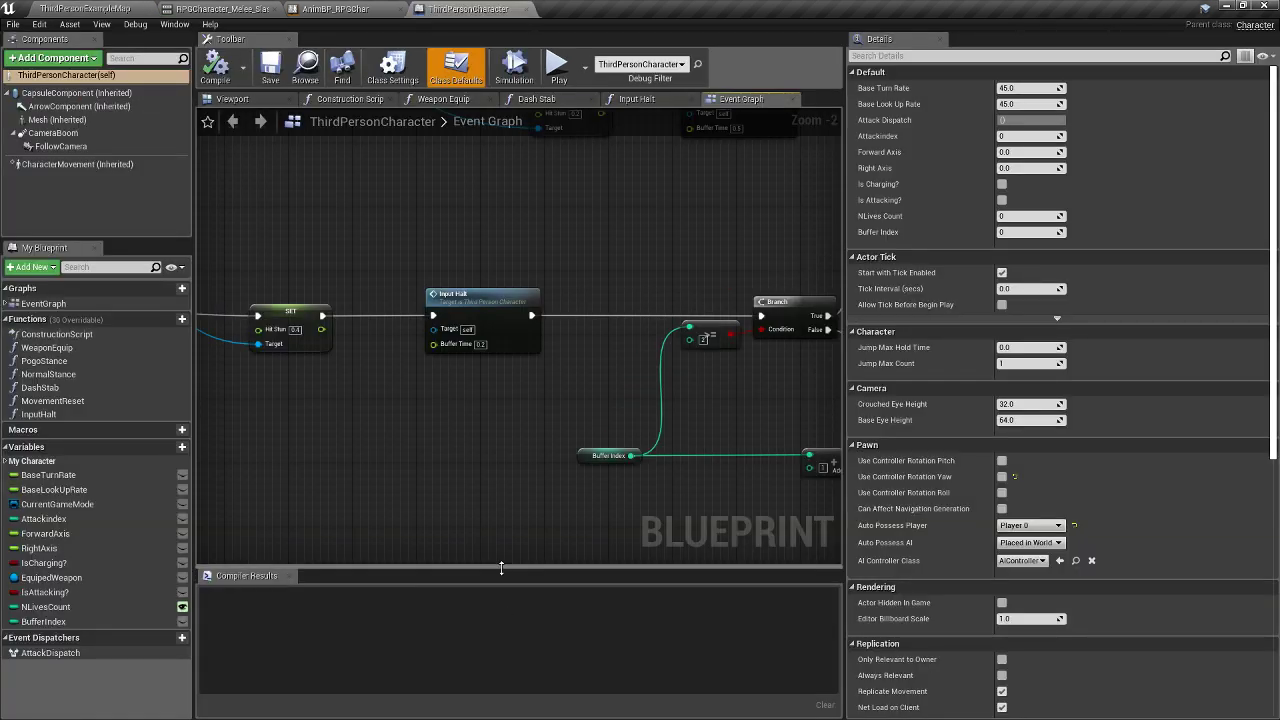
- Check the attack logic in the Event Graph and create a new function named BufferReset
scroll(466, 381, "down", 5)
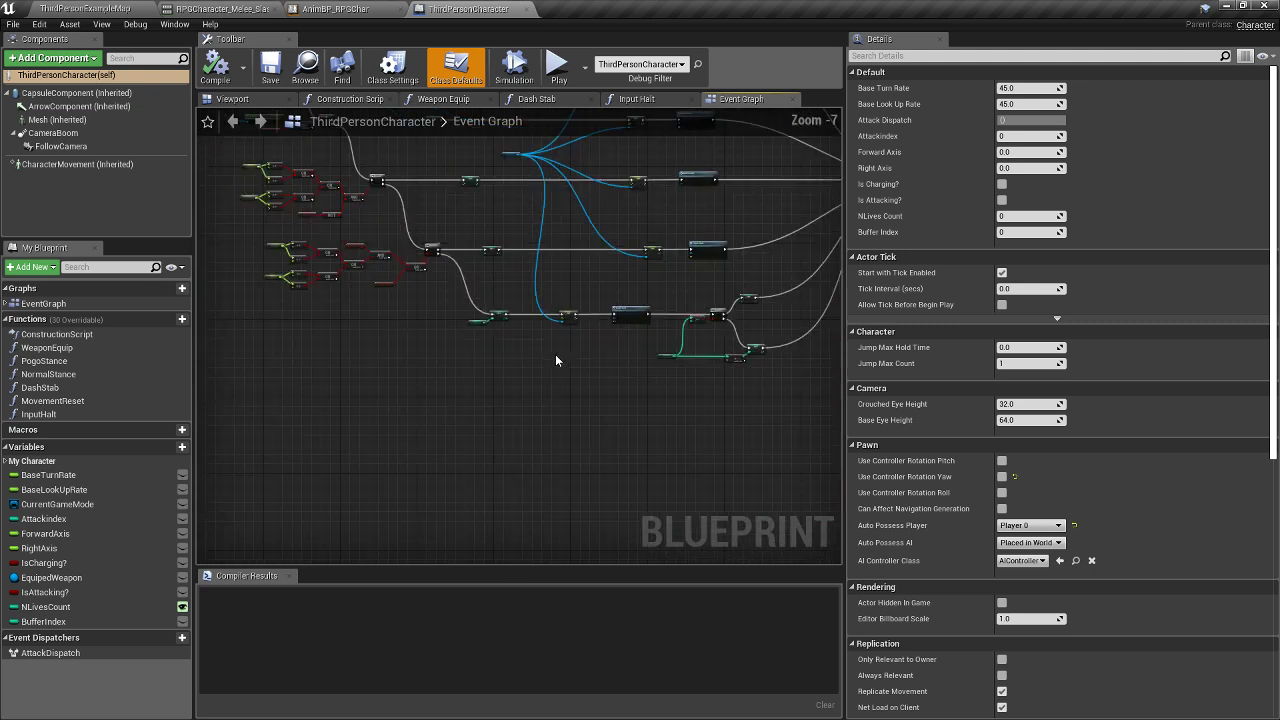
right_click_drag(497, 375, 419, 176)
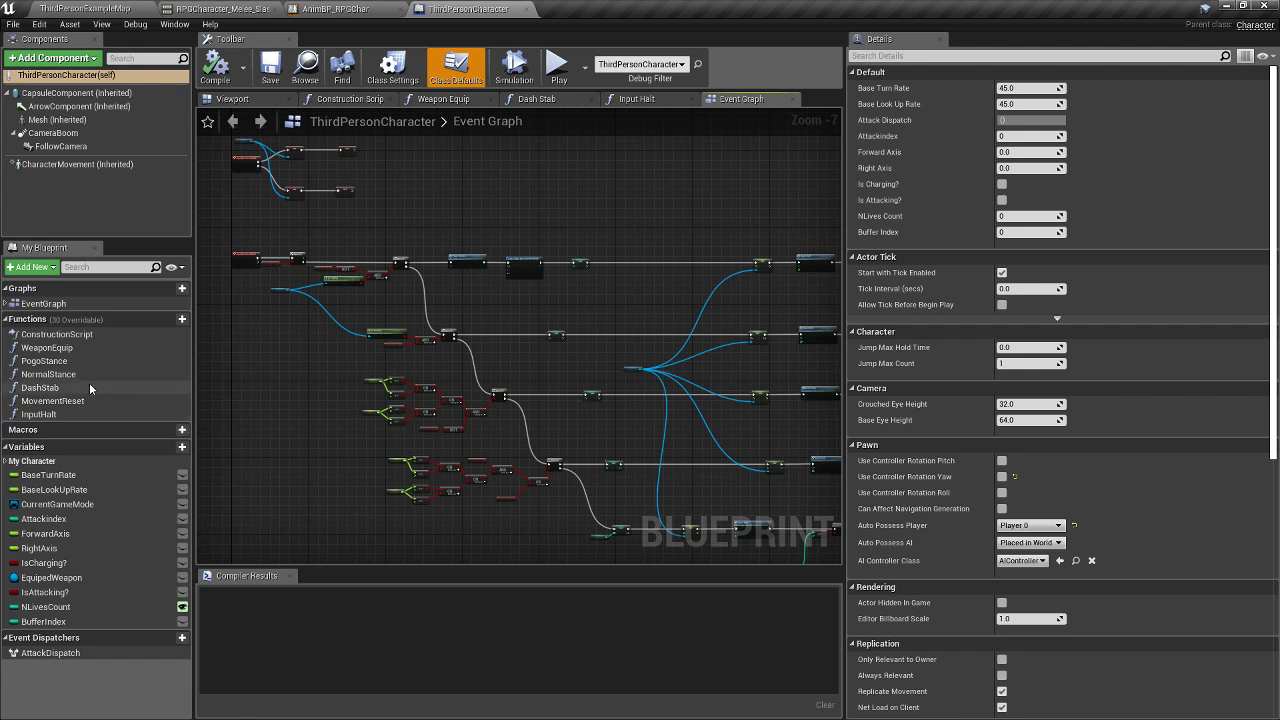
right_click_drag(220, 433, 368, 451)
scroll(412, 427, "up", 4)
scroll(436, 448, "down", 3)
scroll(432, 445, "up", 3)
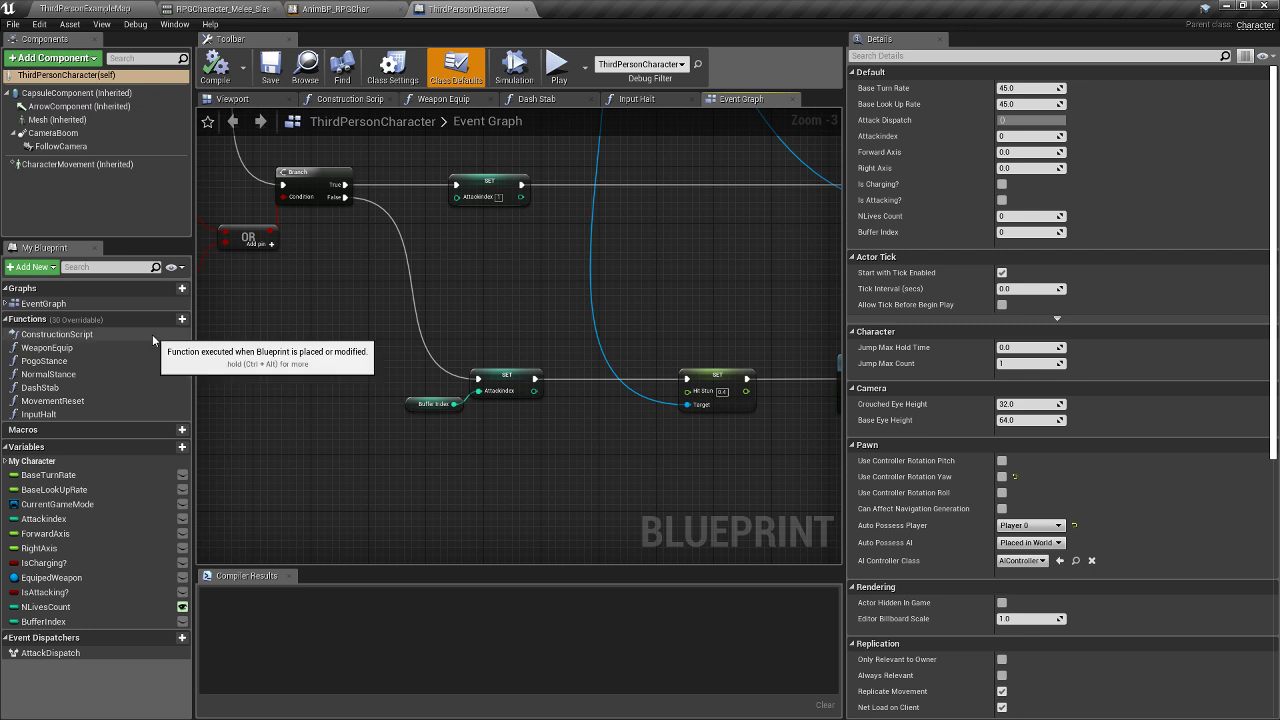
mouse_move(157, 323)
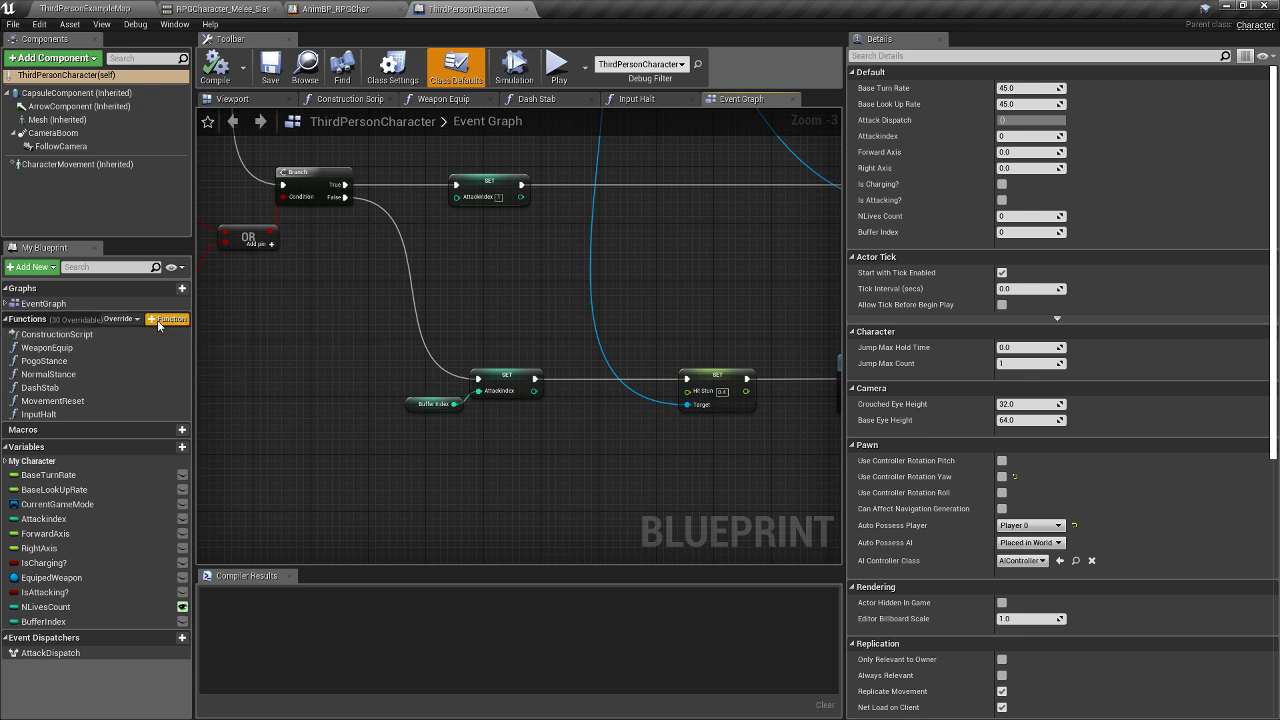
left_click(166, 319)
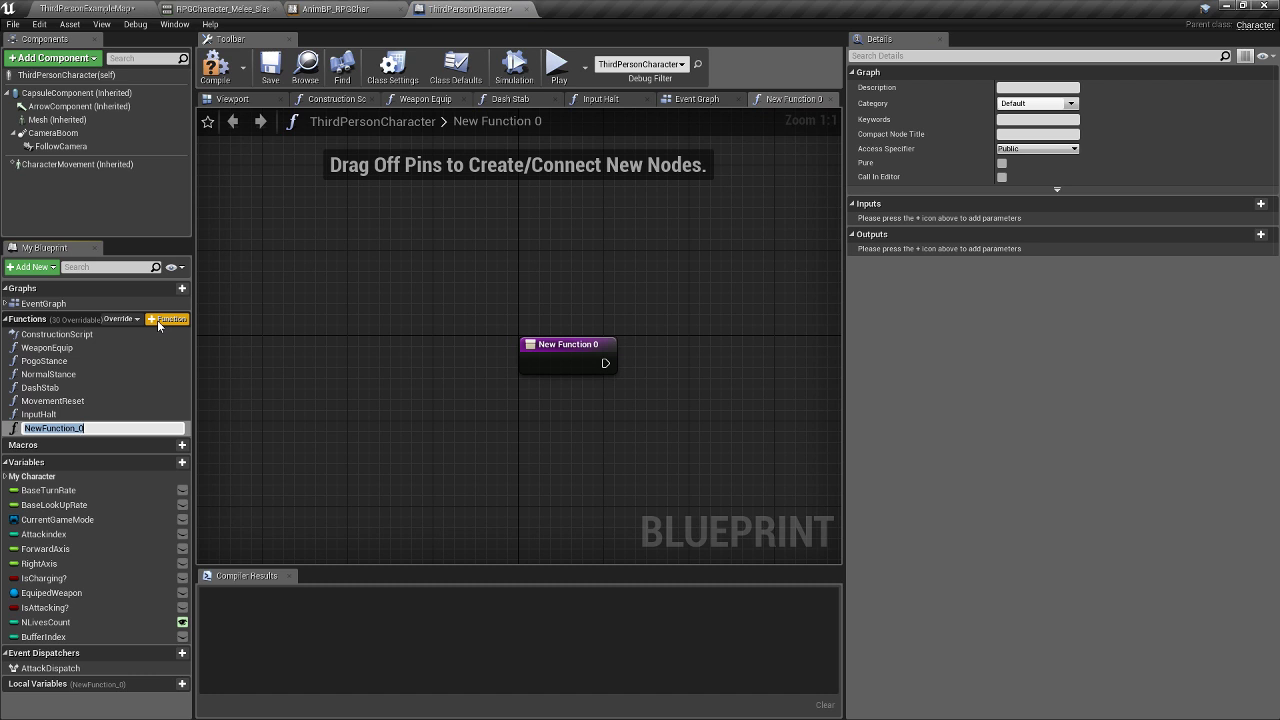
type("BufferReset")
key("Return")
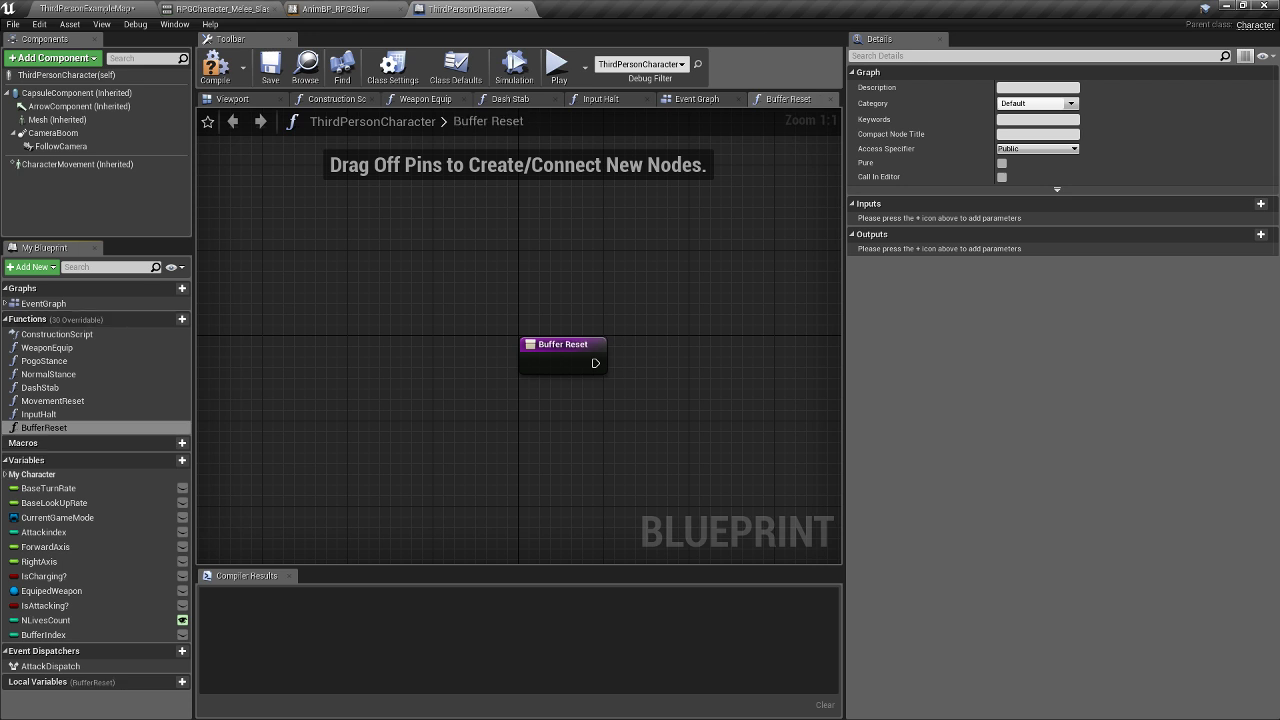
- Make BufferReset set BufferIndex to 0 with a Set node wired to the function entry, and compile the blueprint
right_click_drag(494, 440, 271, 523)
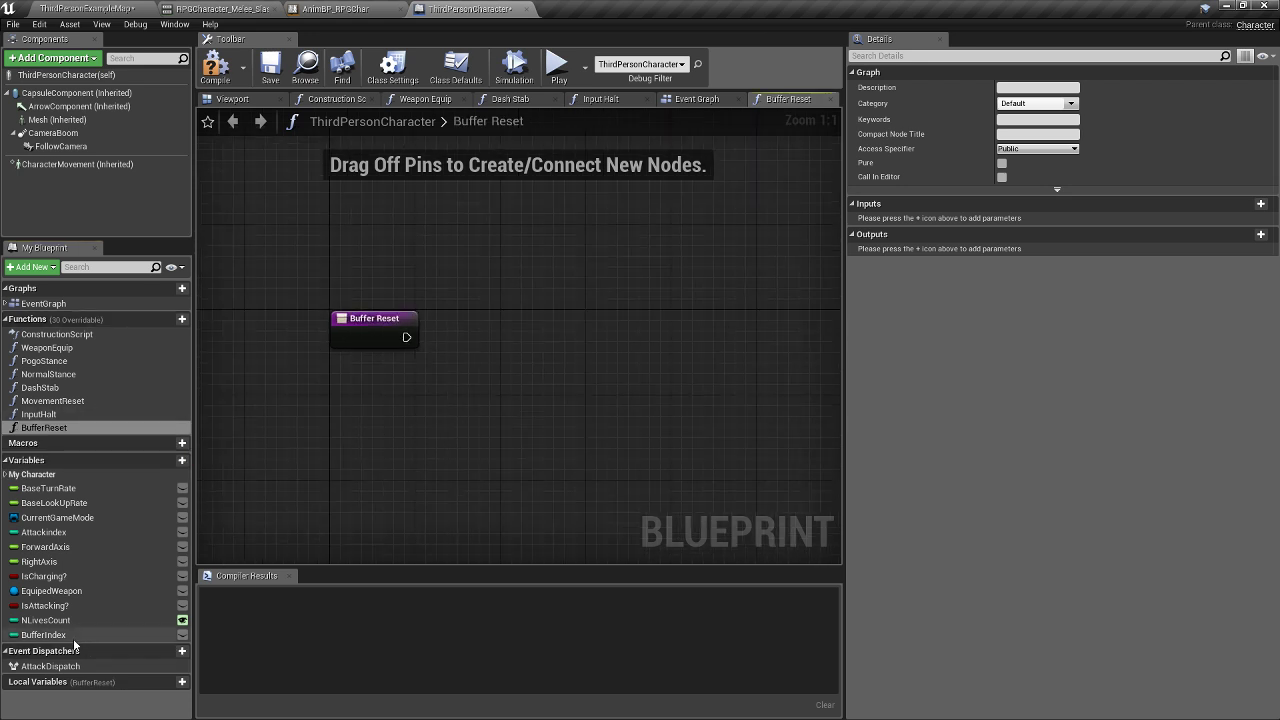
left_click_drag(70, 636, 593, 398)
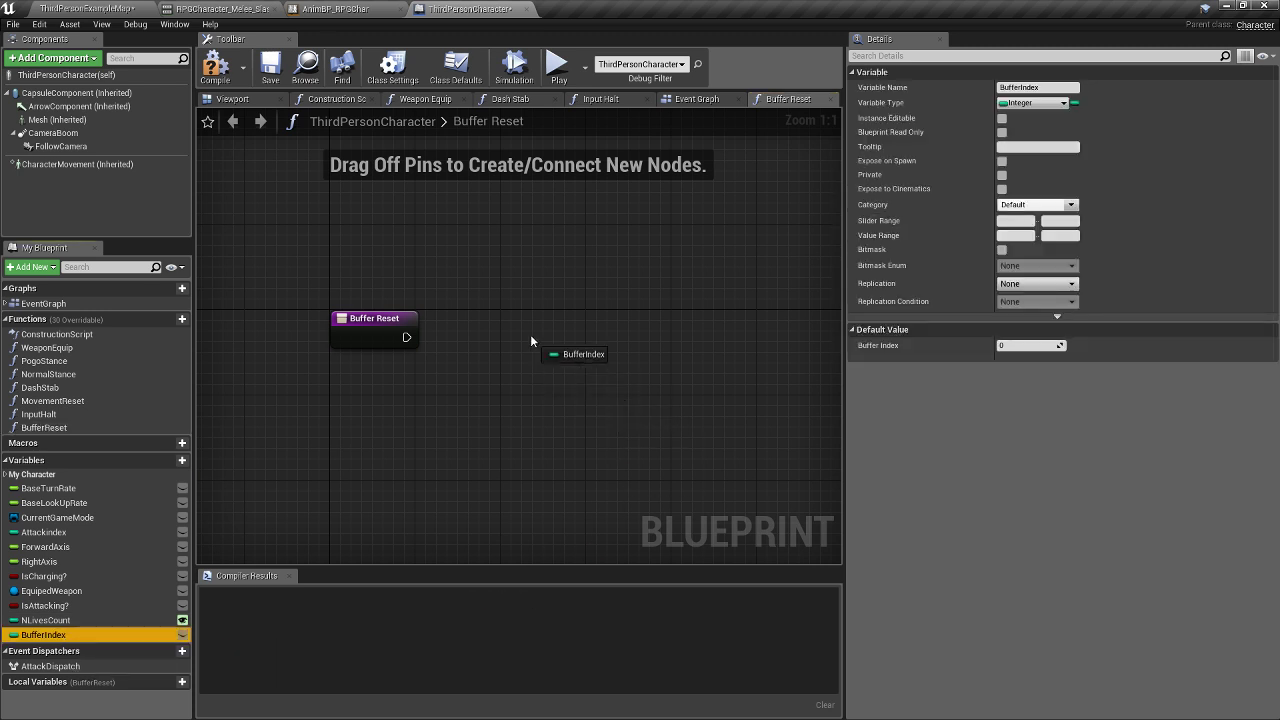
left_click_drag(531, 341, 531, 341)
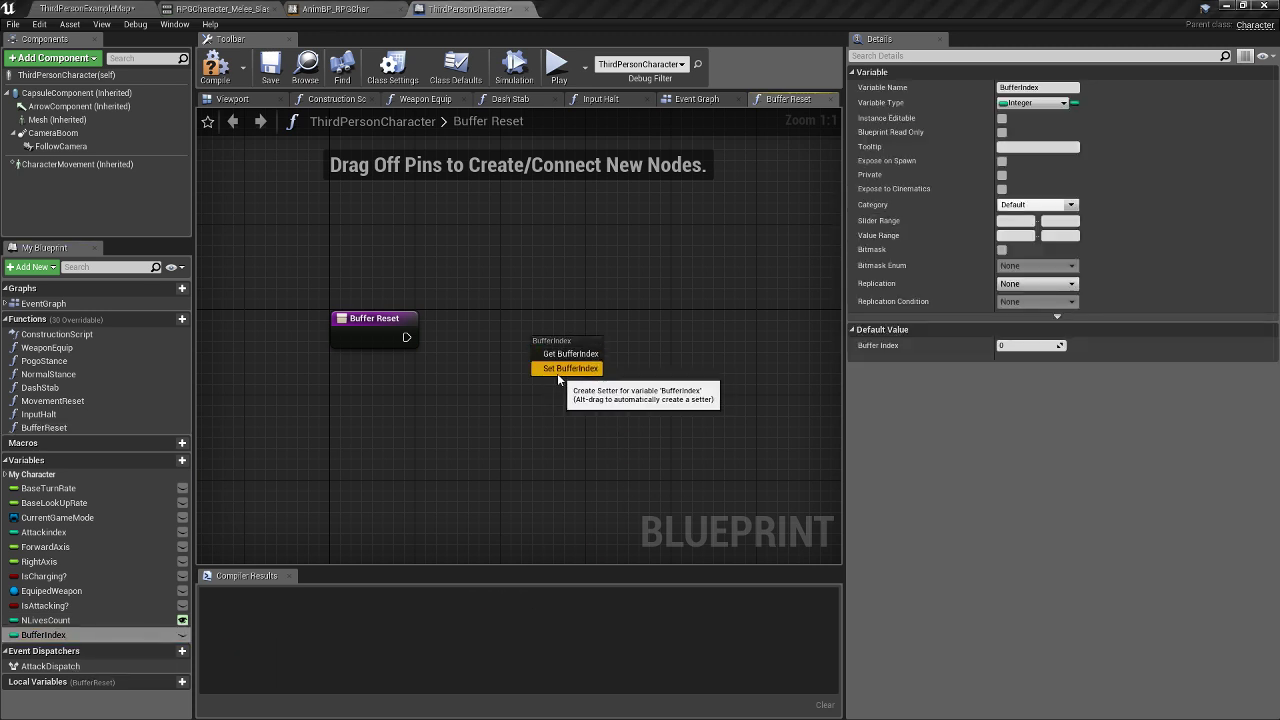
left_click(558, 369)
left_click_drag(545, 353, 413, 348)
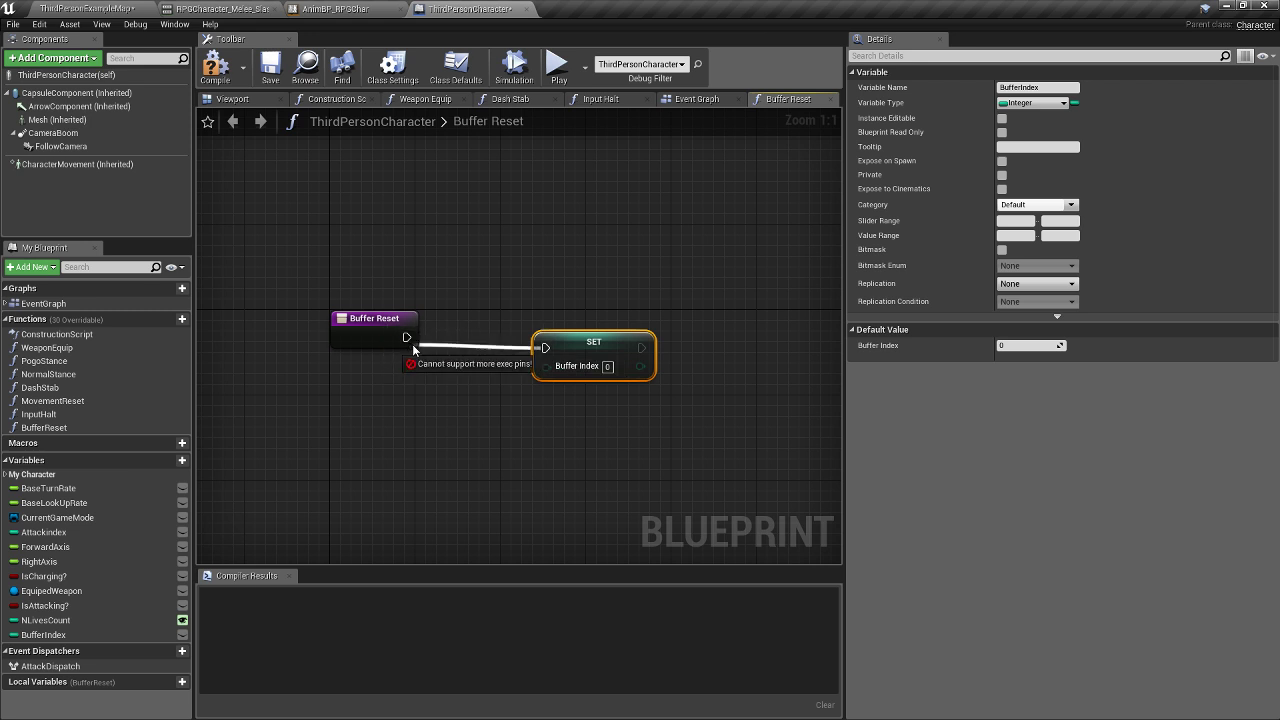
left_click_drag(563, 364, 552, 353)
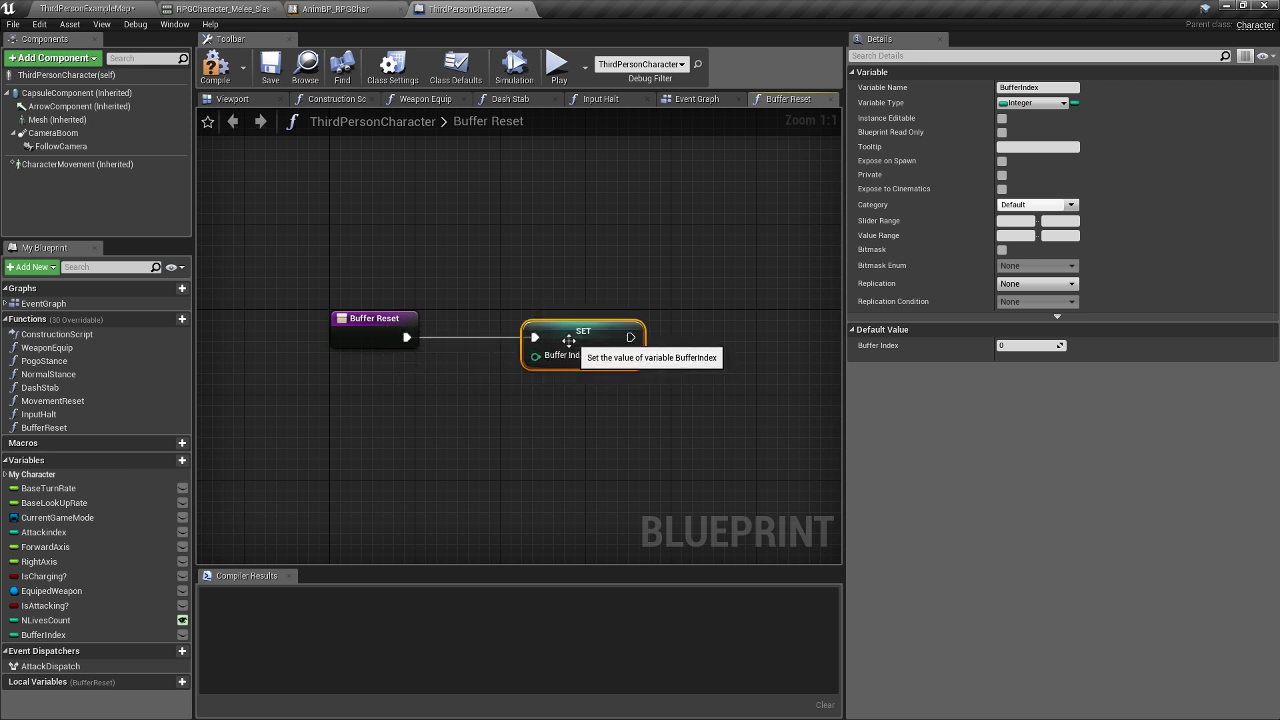
left_click(216, 66)
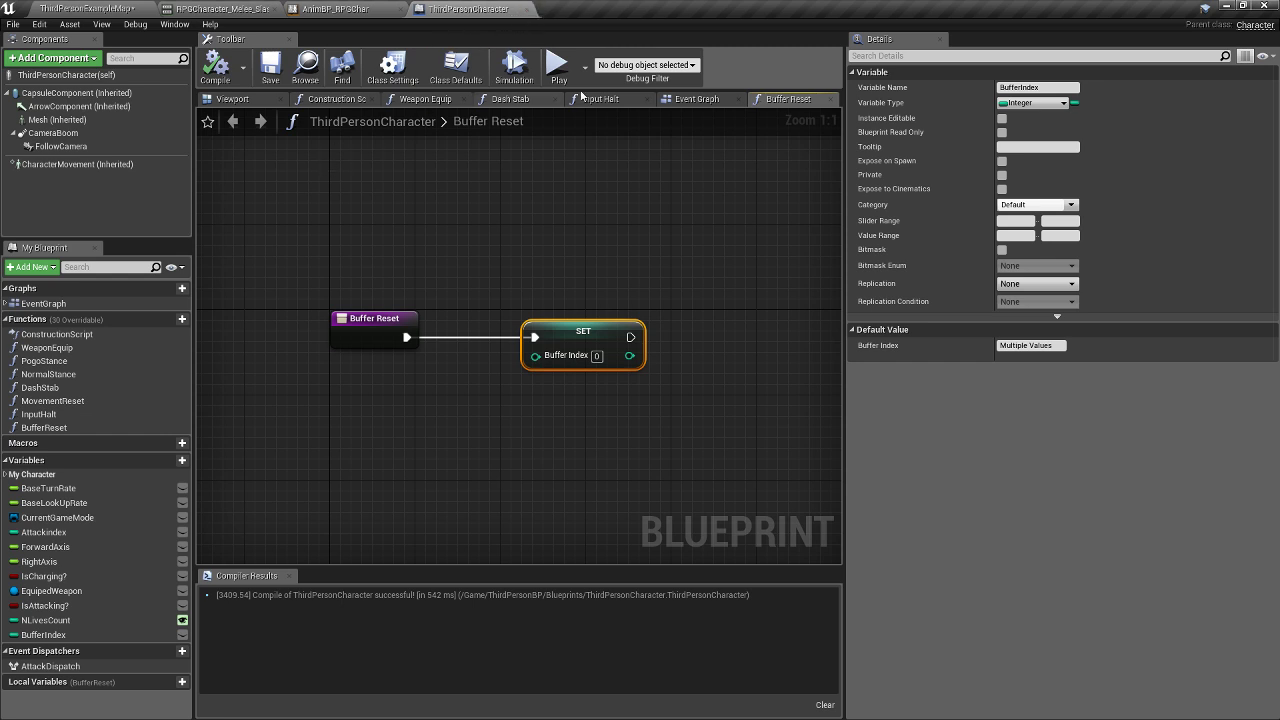
- Close the BufferReset function graph and return to the buffer index logic in the Event Graph
left_click(832, 99)
right_click_drag(660, 300, 418, 378)
scroll(449, 384, "down", 3)
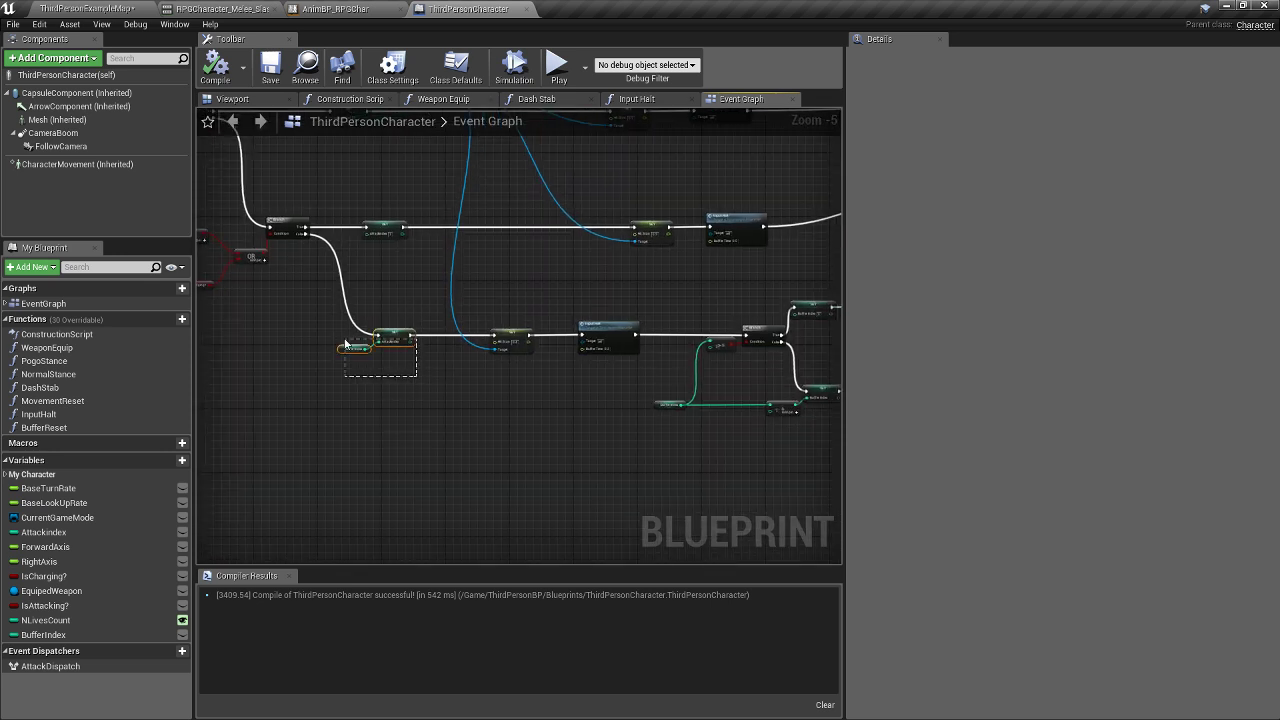
left_click_drag(345, 344, 345, 344)
right_click_drag(474, 360, 434, 357)
left_click(357, 375)
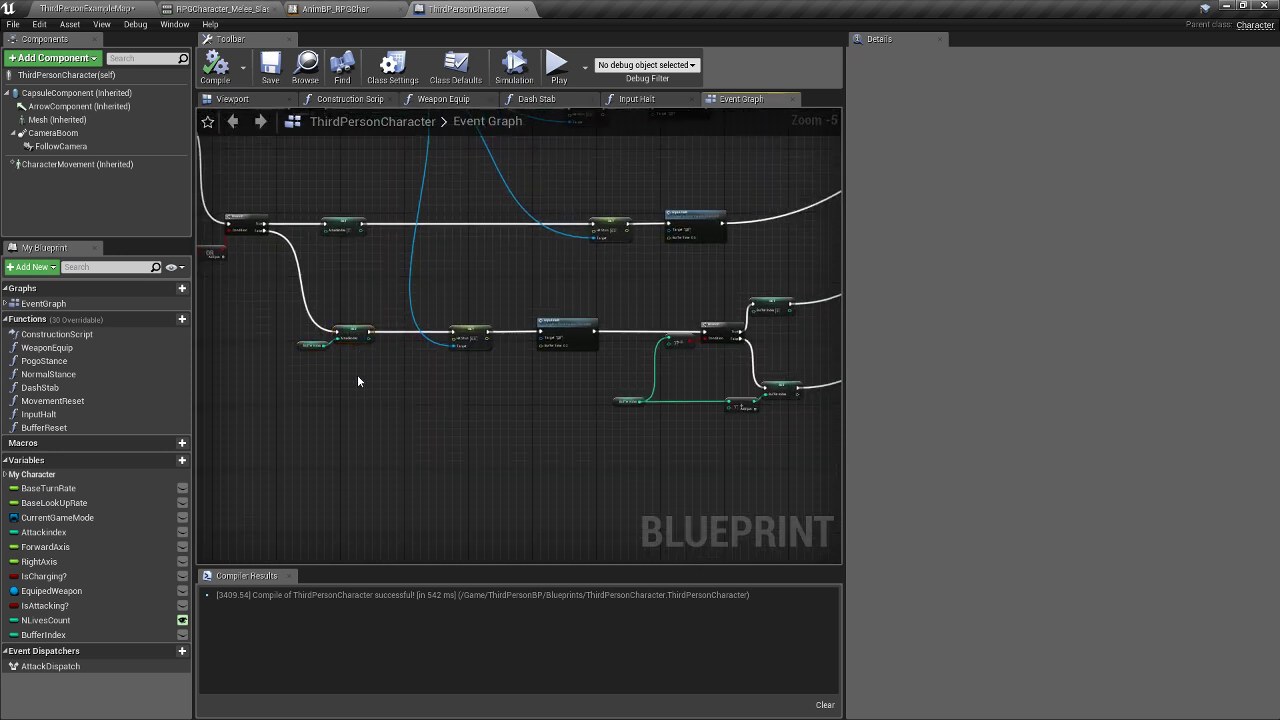
left_click_drag(355, 382, 350, 335)
right_click_drag(632, 411, 651, 451)
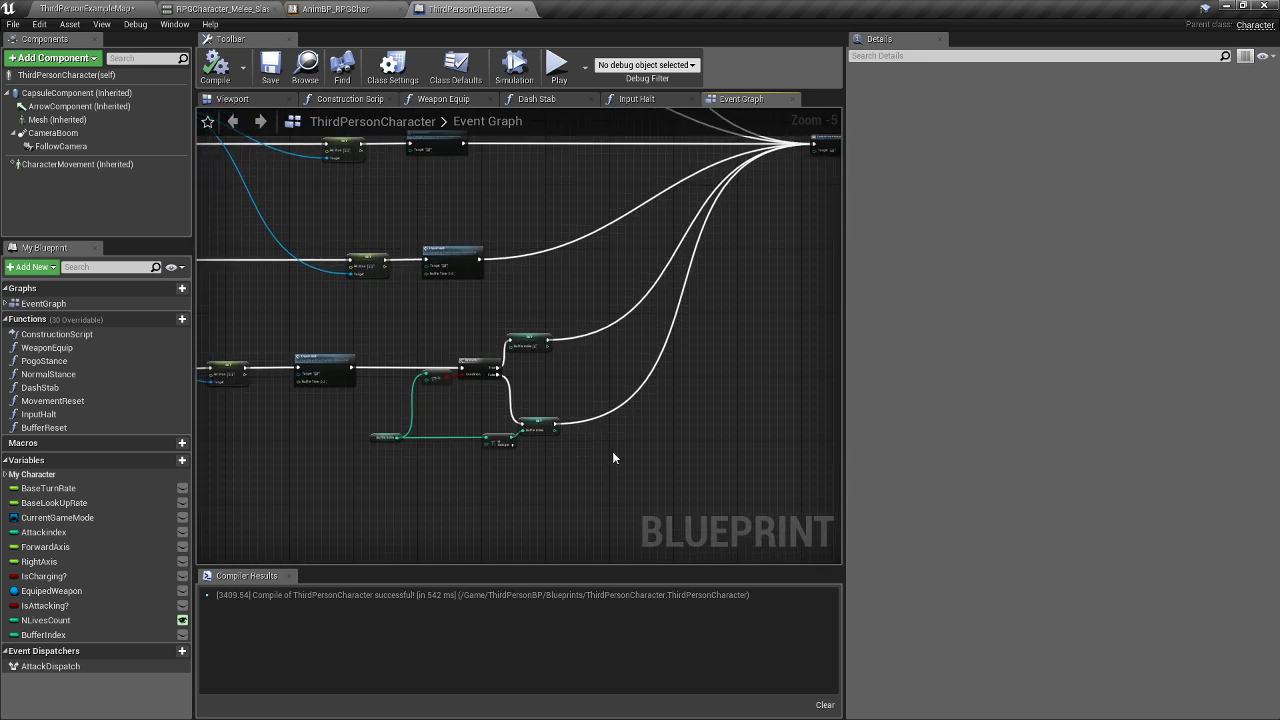
right_click(586, 482)
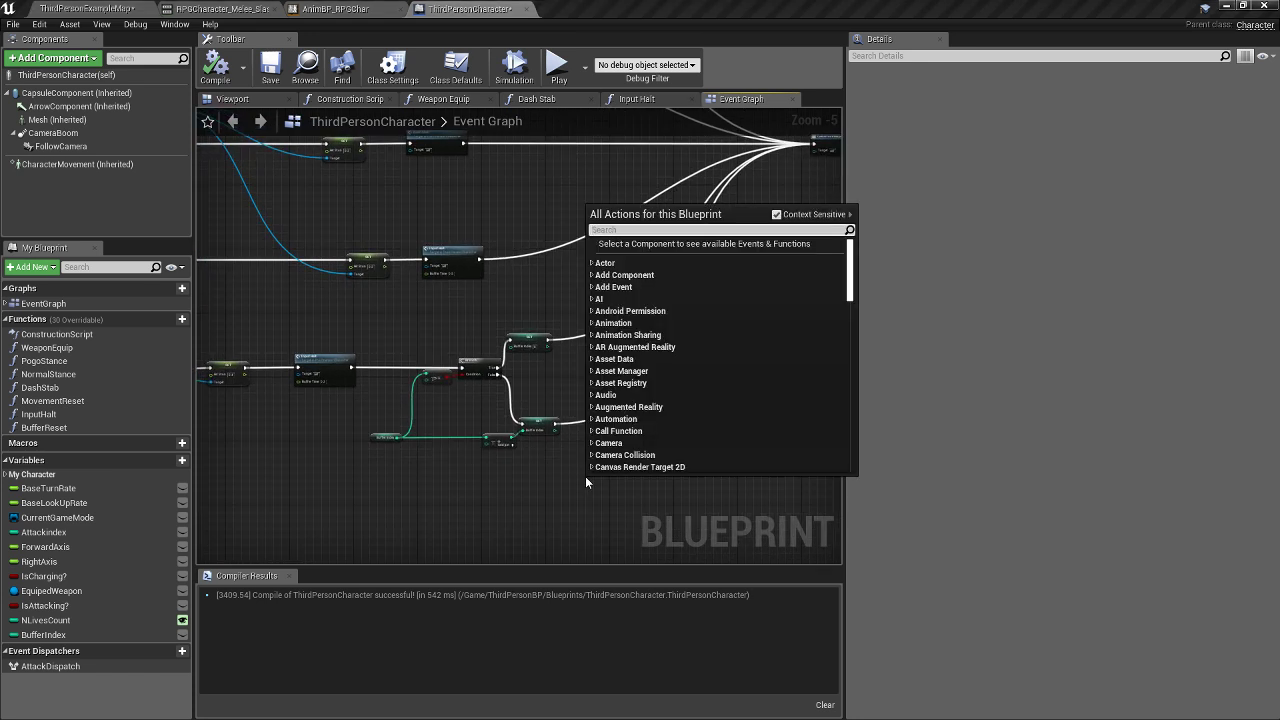
type("timer")
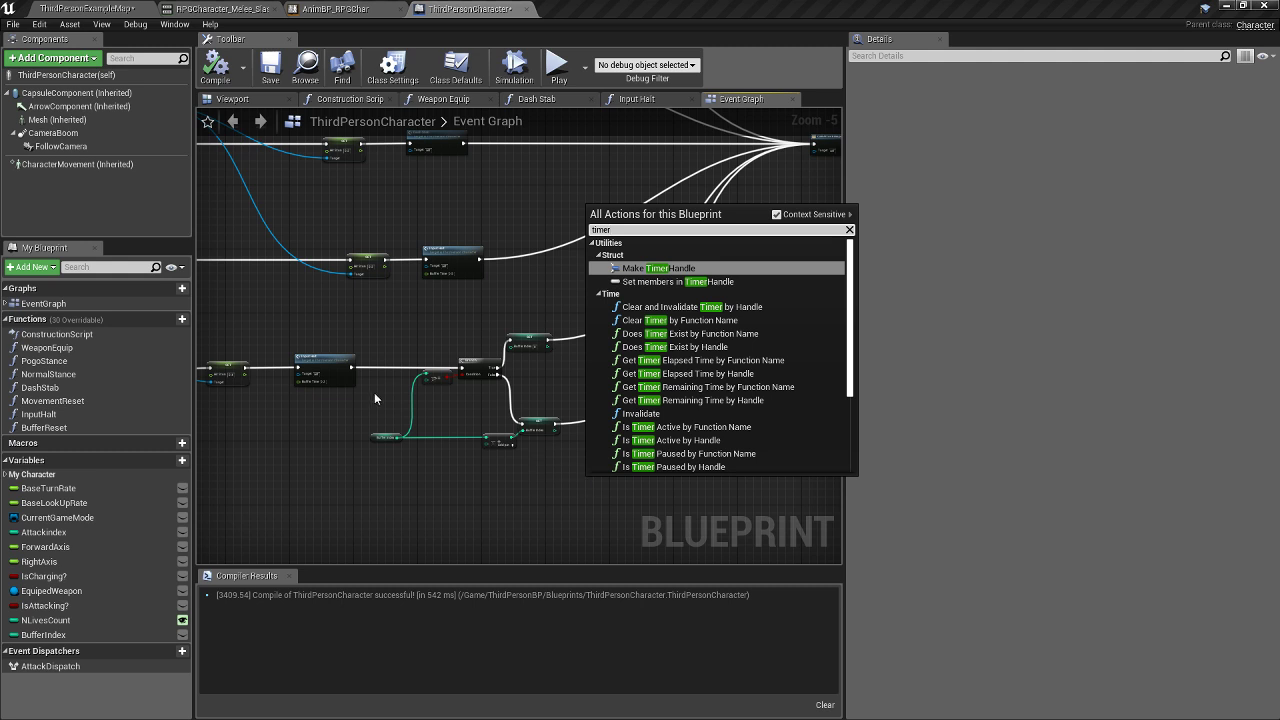
left_click(372, 489)
- Review the timer setup inside the Input Halt function, save the blueprint, and go back to the Event Graph
left_click(332, 362)
double_click(332, 362)
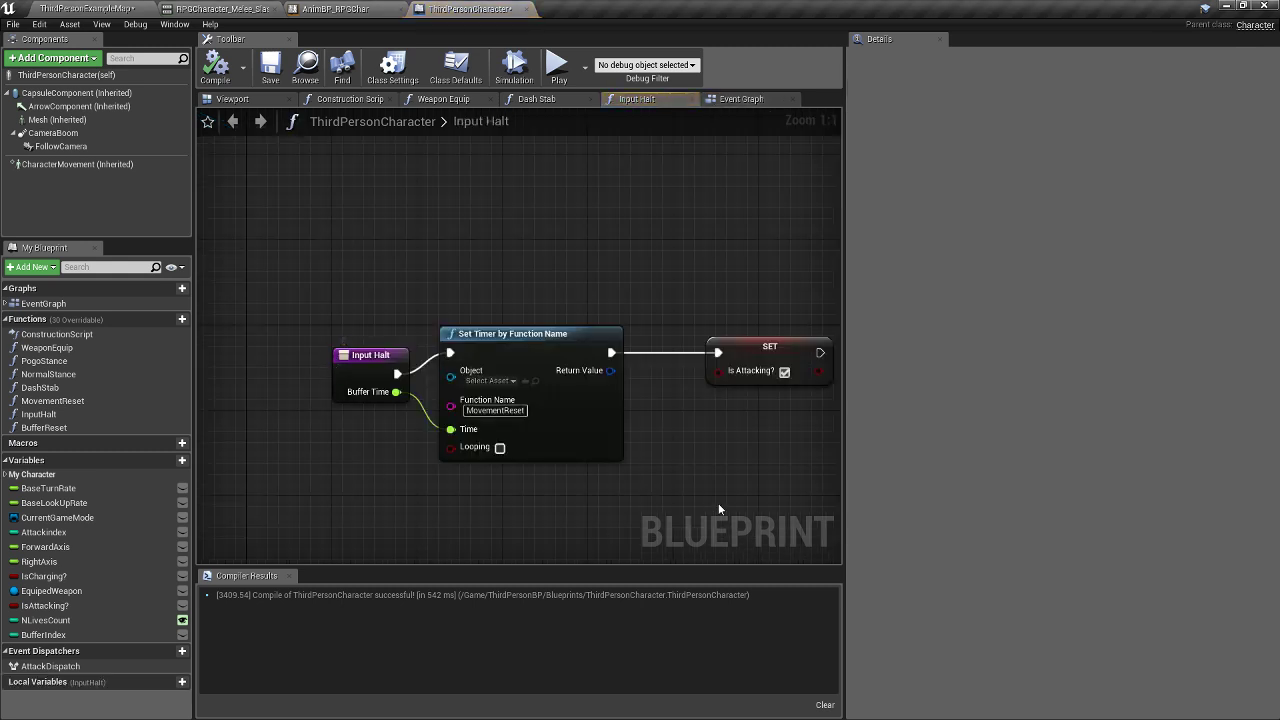
right_click_drag(718, 509, 600, 460)
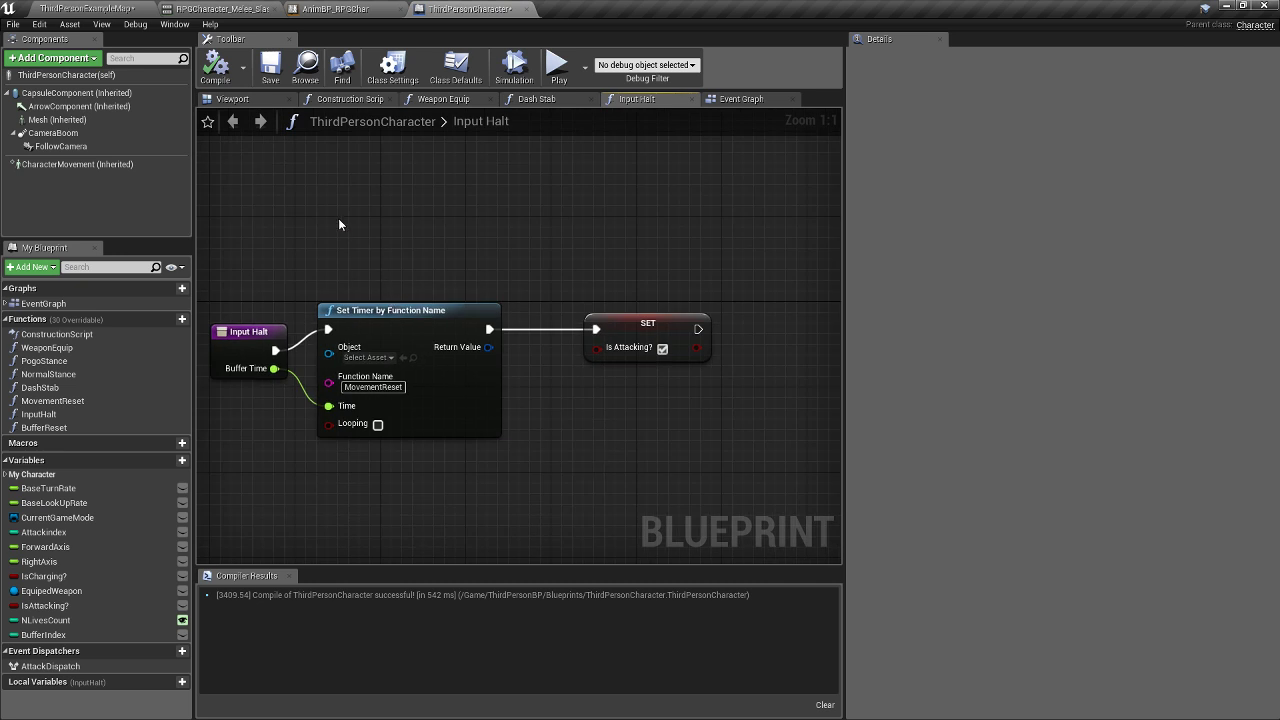
left_click(270, 78)
left_click(689, 99)
left_click(641, 99)
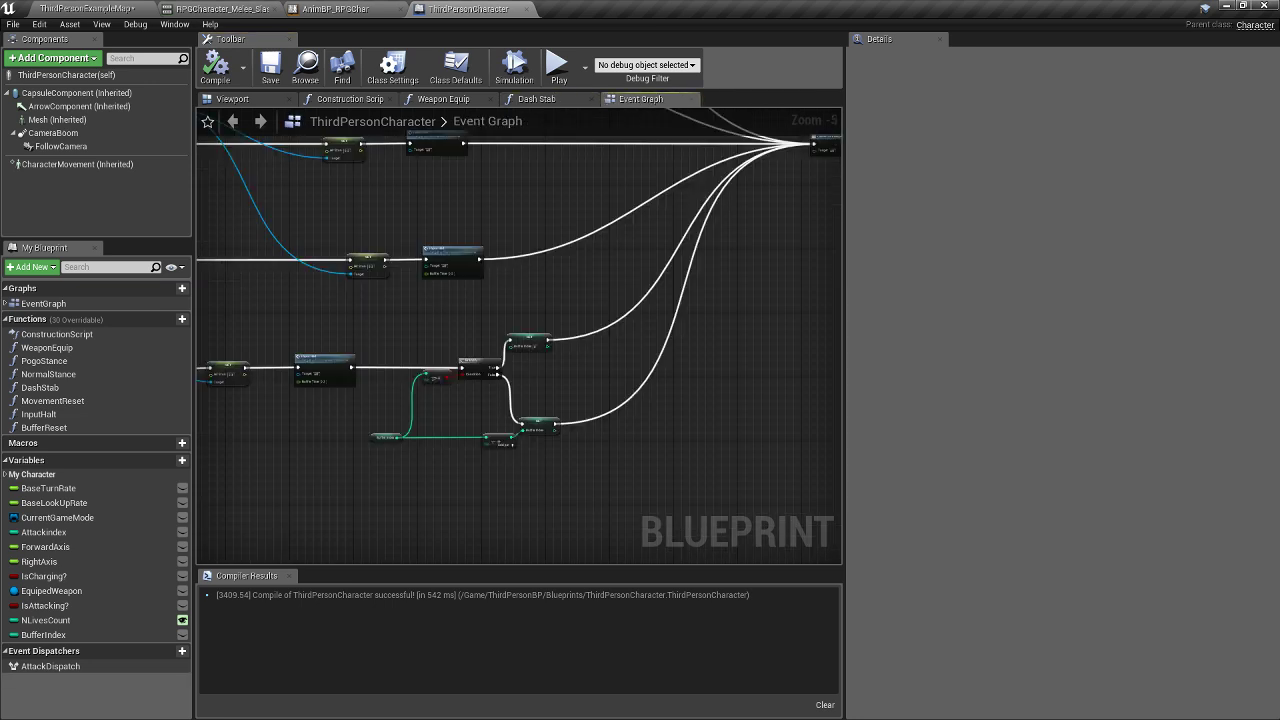
- Move the Buffer Index comparison, branch, increment and Set nodes farther from Input Halt to make room between them
right_click_drag(764, 345, 337, 357)
scroll(453, 343, "up", 2)
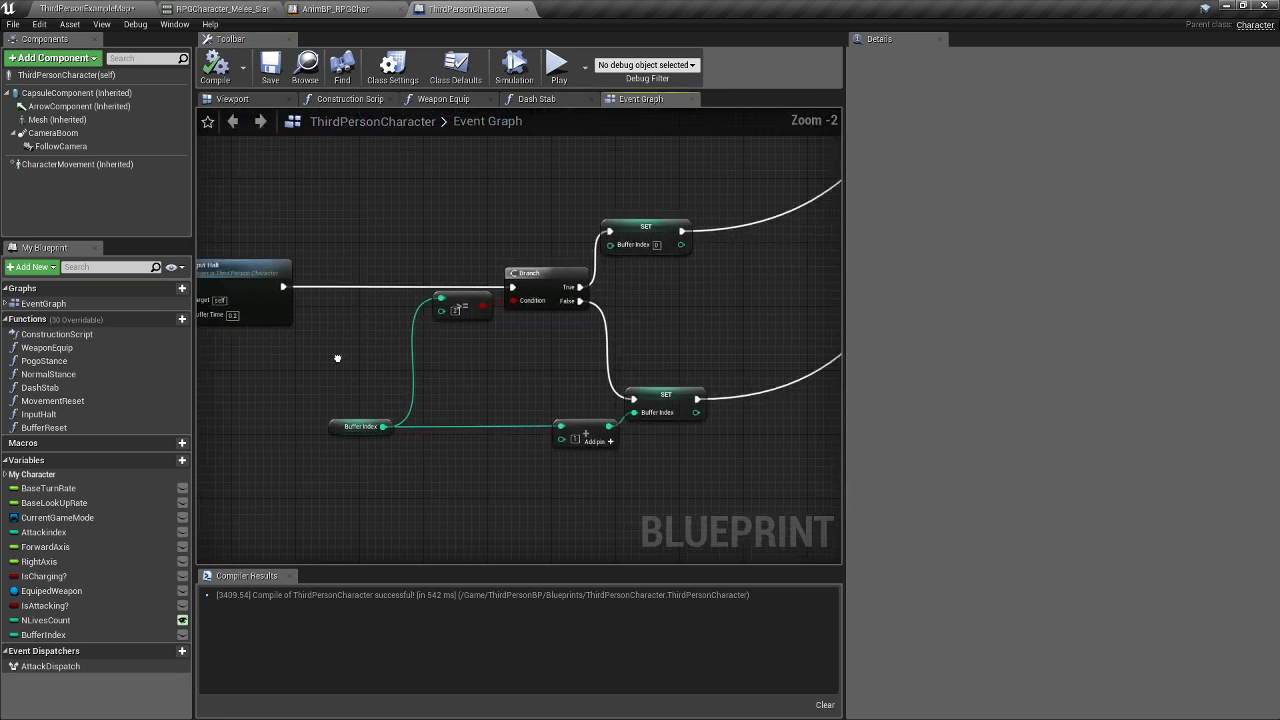
left_click_drag(623, 494, 297, 237)
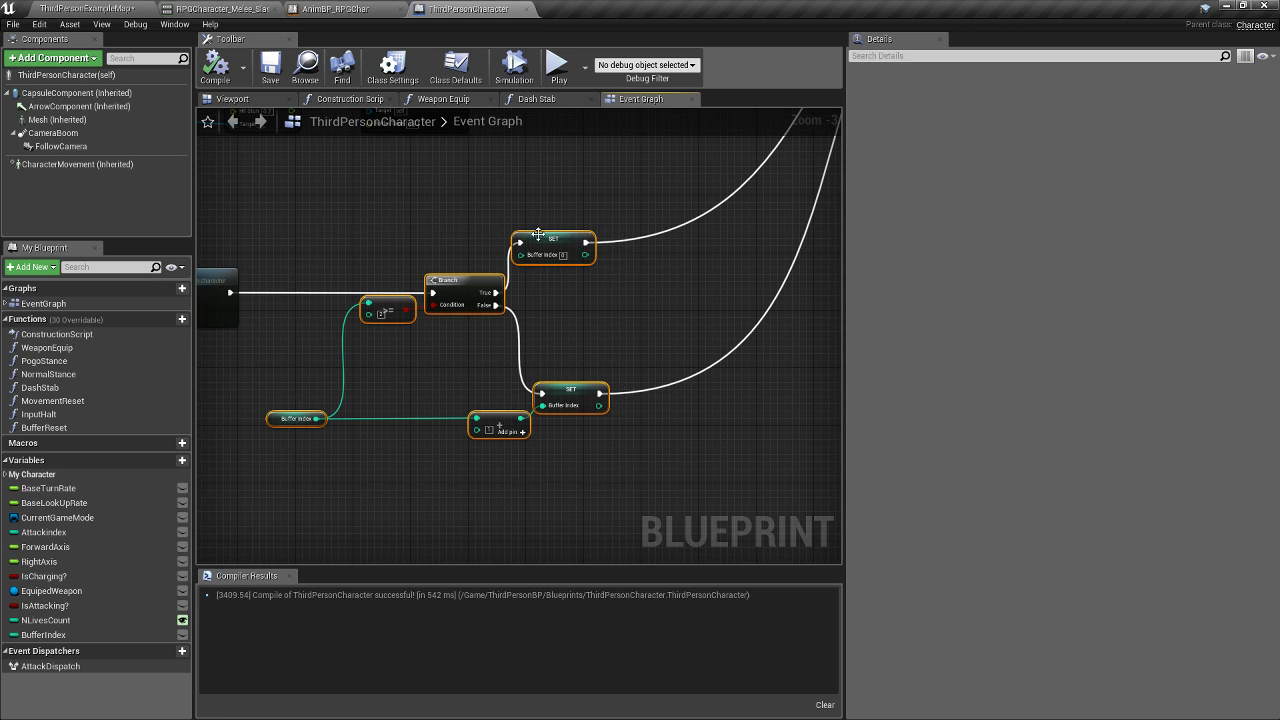
left_click_drag(553, 247, 683, 247)
- Add a Set Timer by Function Name node and place it between Input Halt and the Branch node
right_click_drag(344, 333, 550, 339)
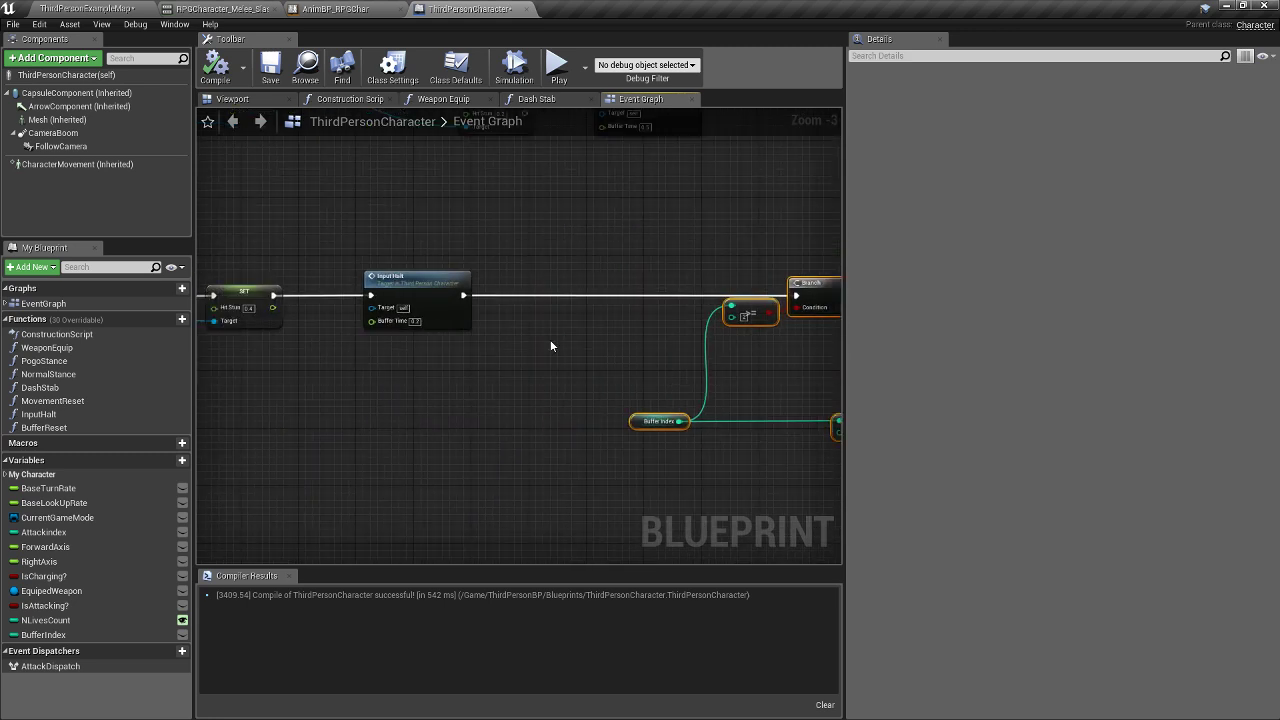
right_click(510, 354)
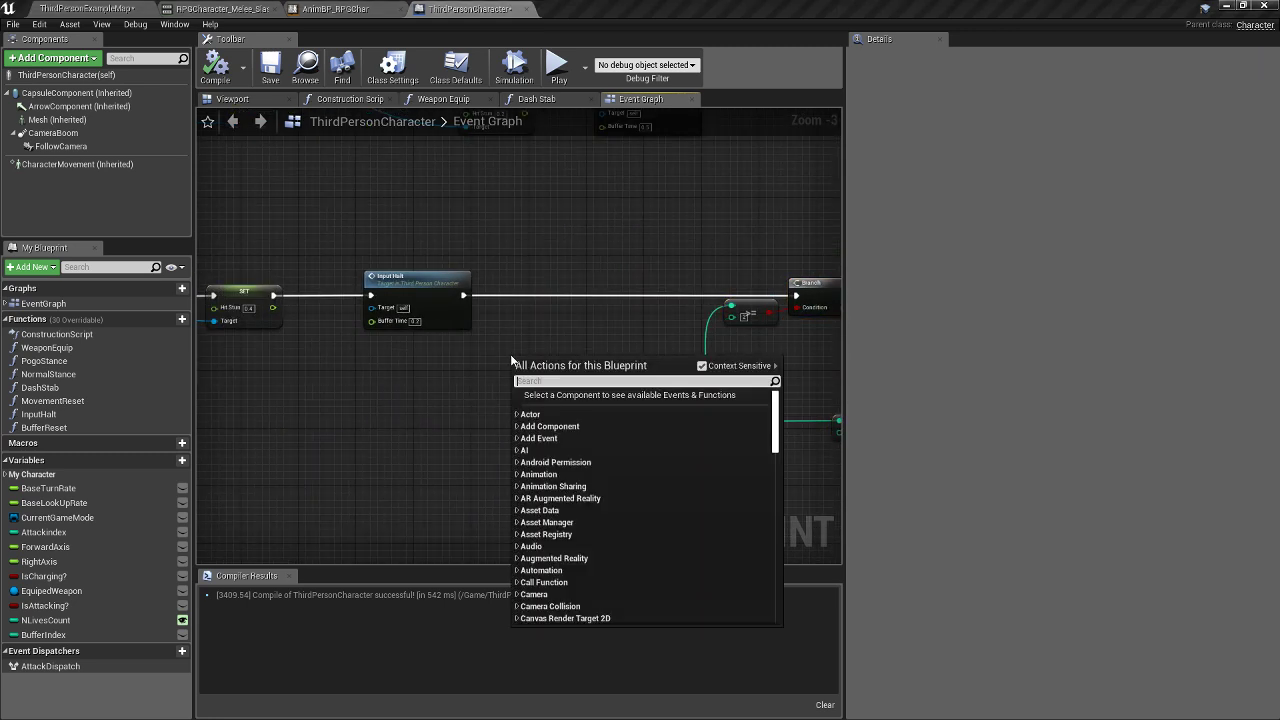
type("timer")
scroll(690, 535, "down", 5)
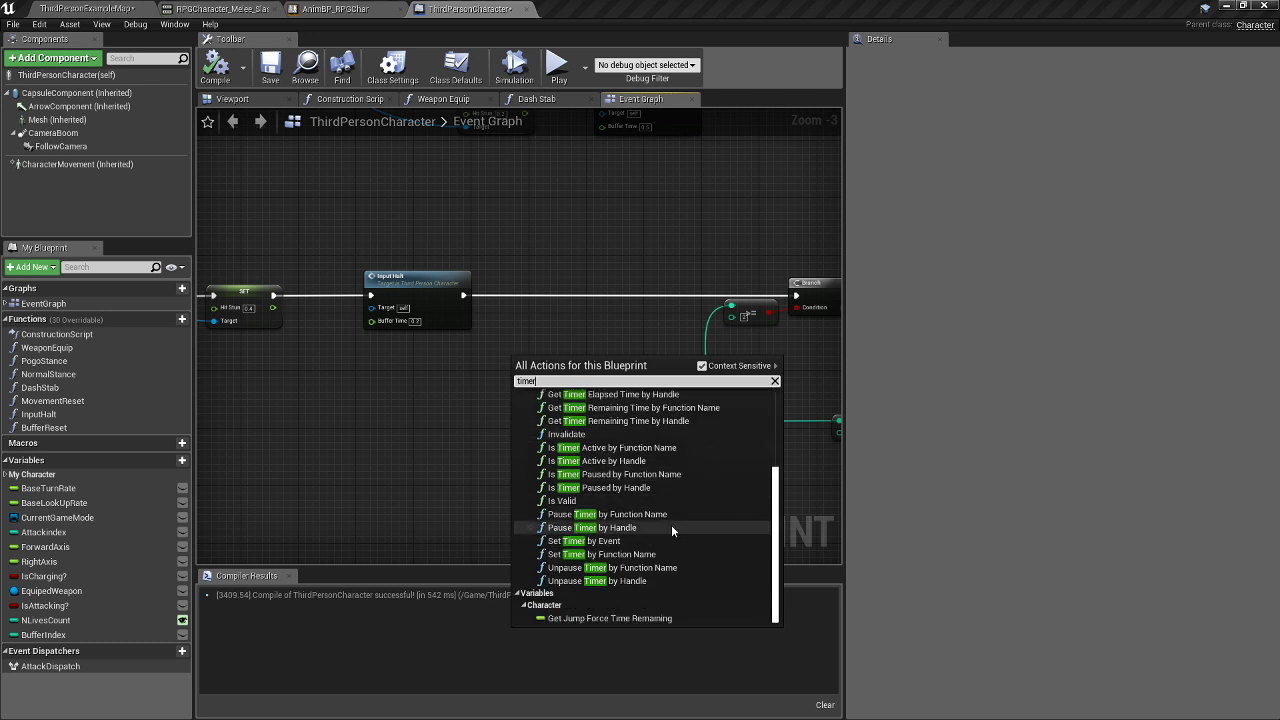
left_click(628, 553)
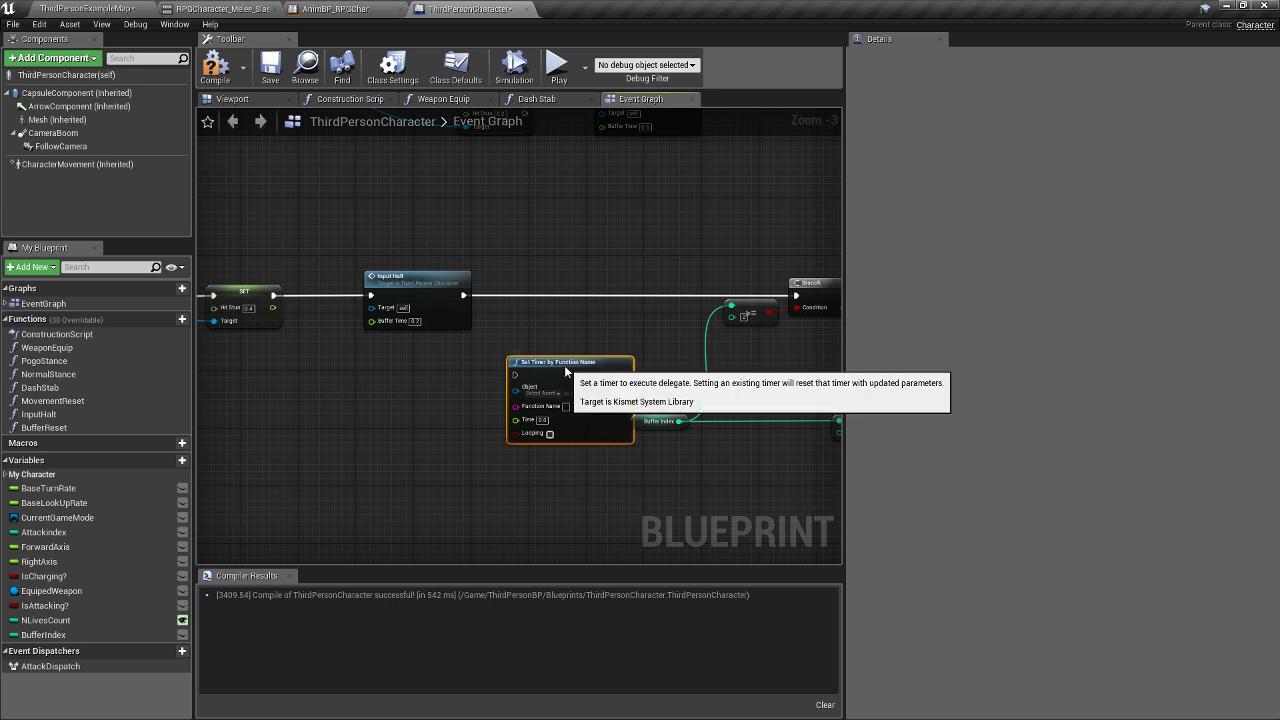
left_click_drag(566, 368, 586, 290)
scroll(586, 290, "up", 3)
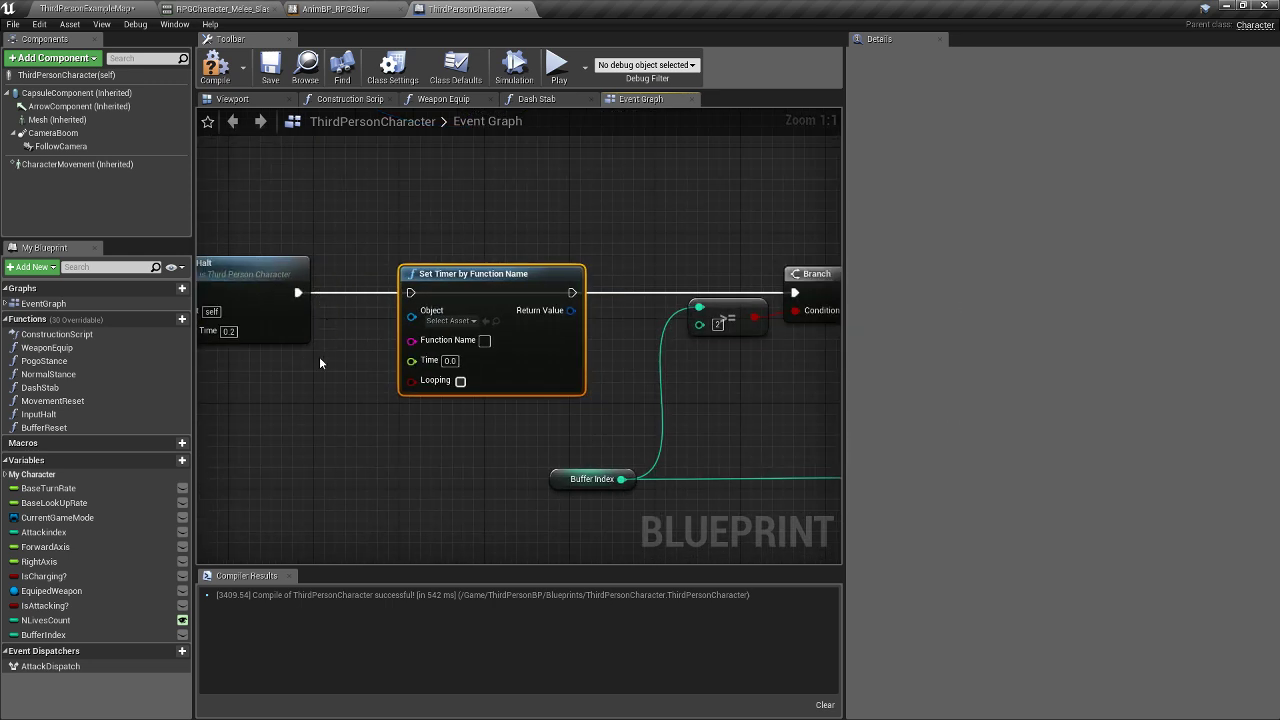
- Move the timer node below the execution line and spread the Hit Stun Set and Input Halt nodes apart to open a gap
right_click_drag(320, 363, 359, 376)
scroll(420, 350, "down", 2)
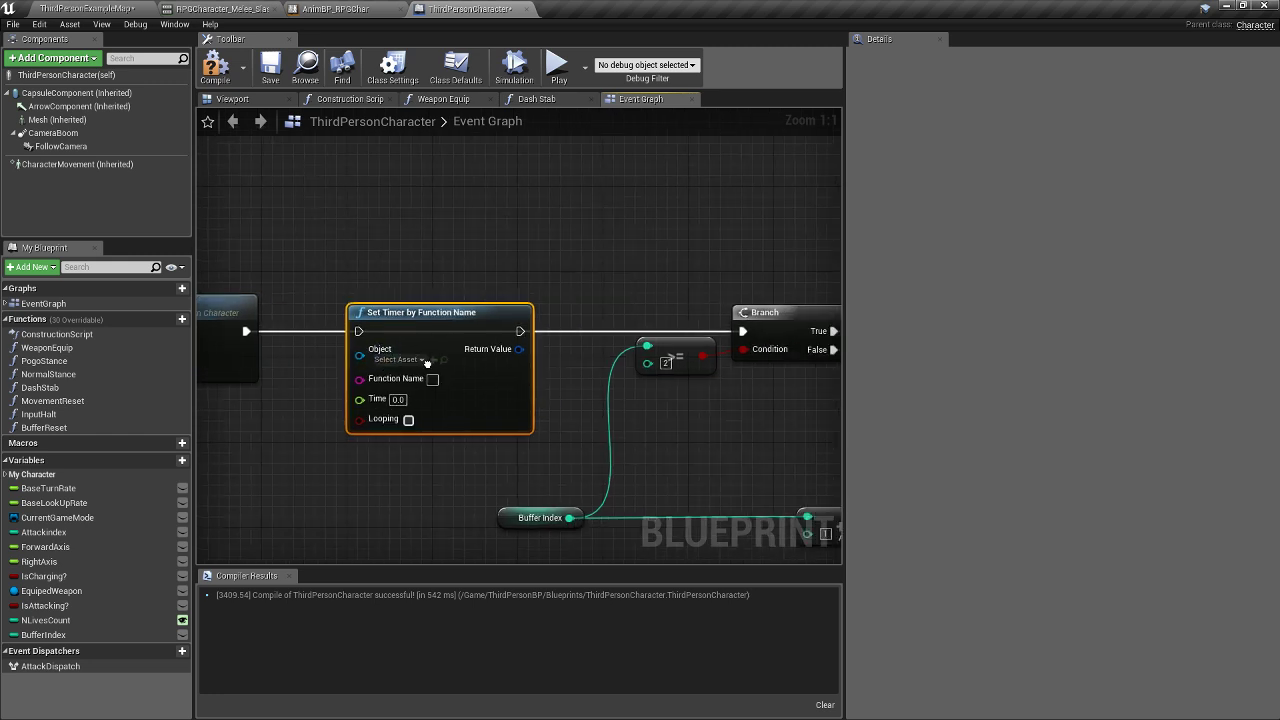
right_click_drag(387, 360, 534, 361)
scroll(534, 362, "down", 2)
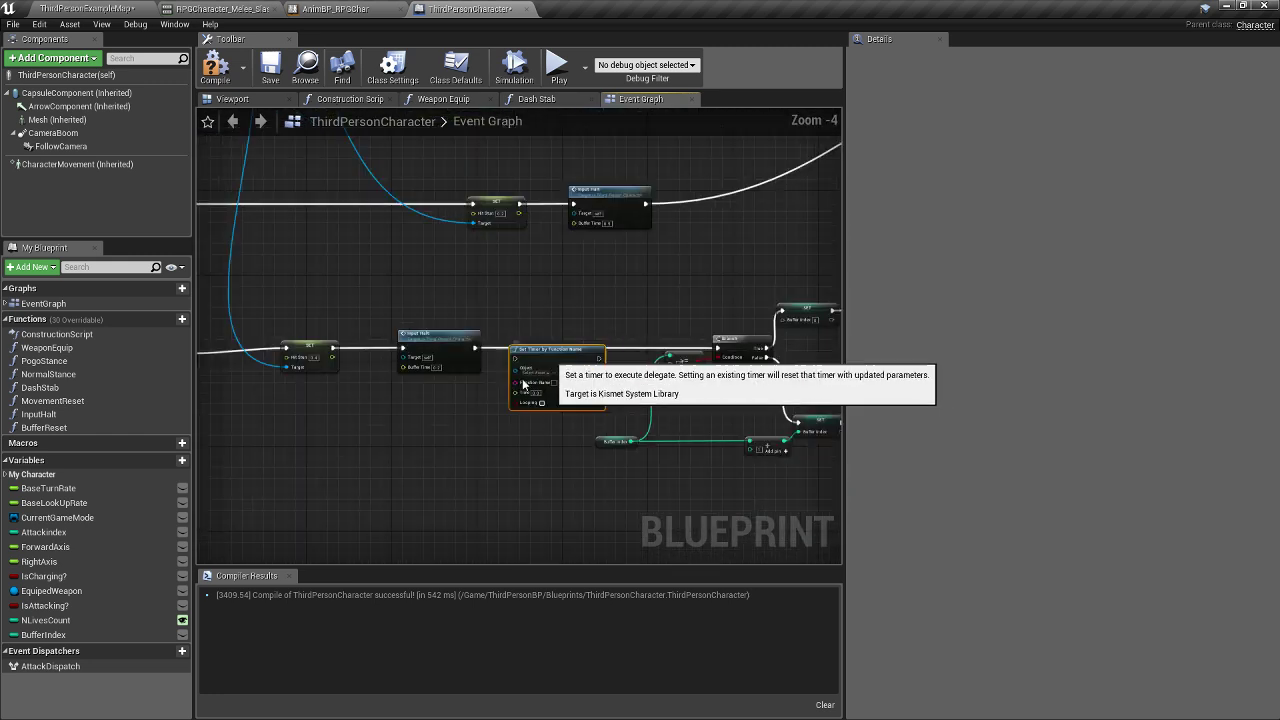
left_click_drag(557, 341, 305, 440)
right_click_drag(305, 440, 489, 419)
left_click_drag(676, 393, 531, 337)
right_click_drag(533, 336, 359, 348)
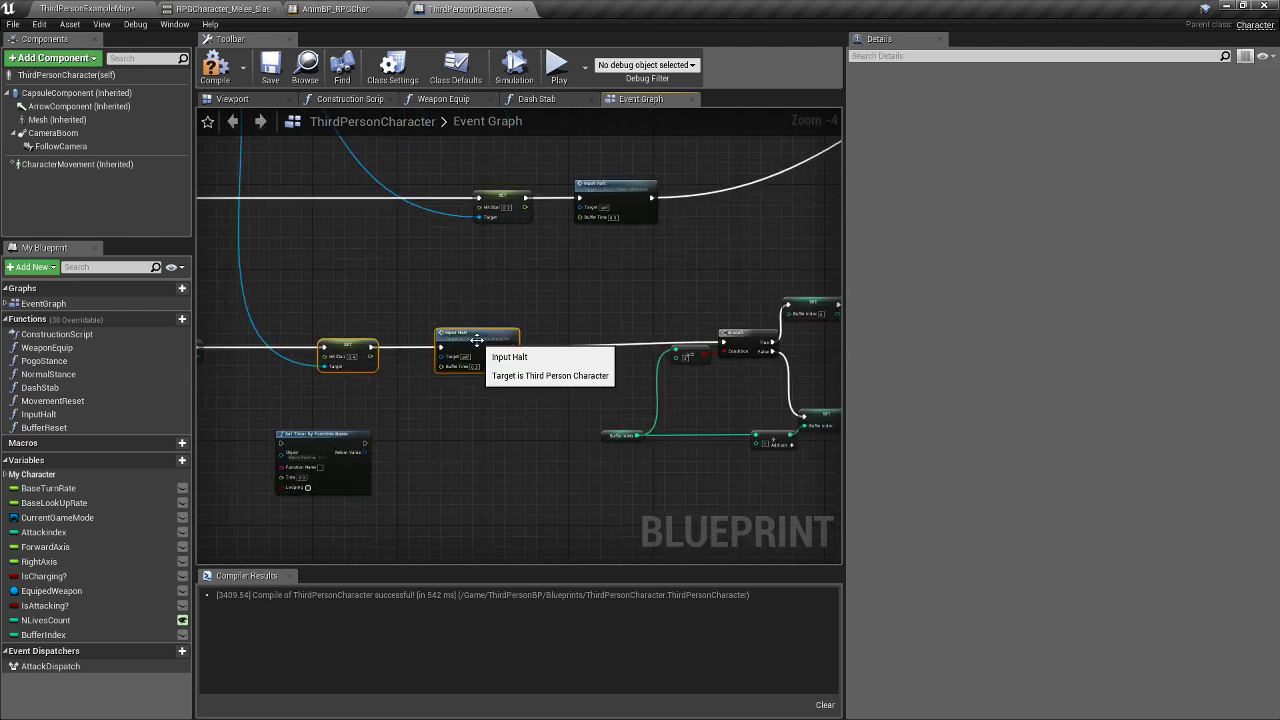
left_click_drag(476, 340, 584, 340)
left_click(455, 350)
right_click_drag(455, 350, 625, 350)
left_click_drag(625, 350, 450, 350)
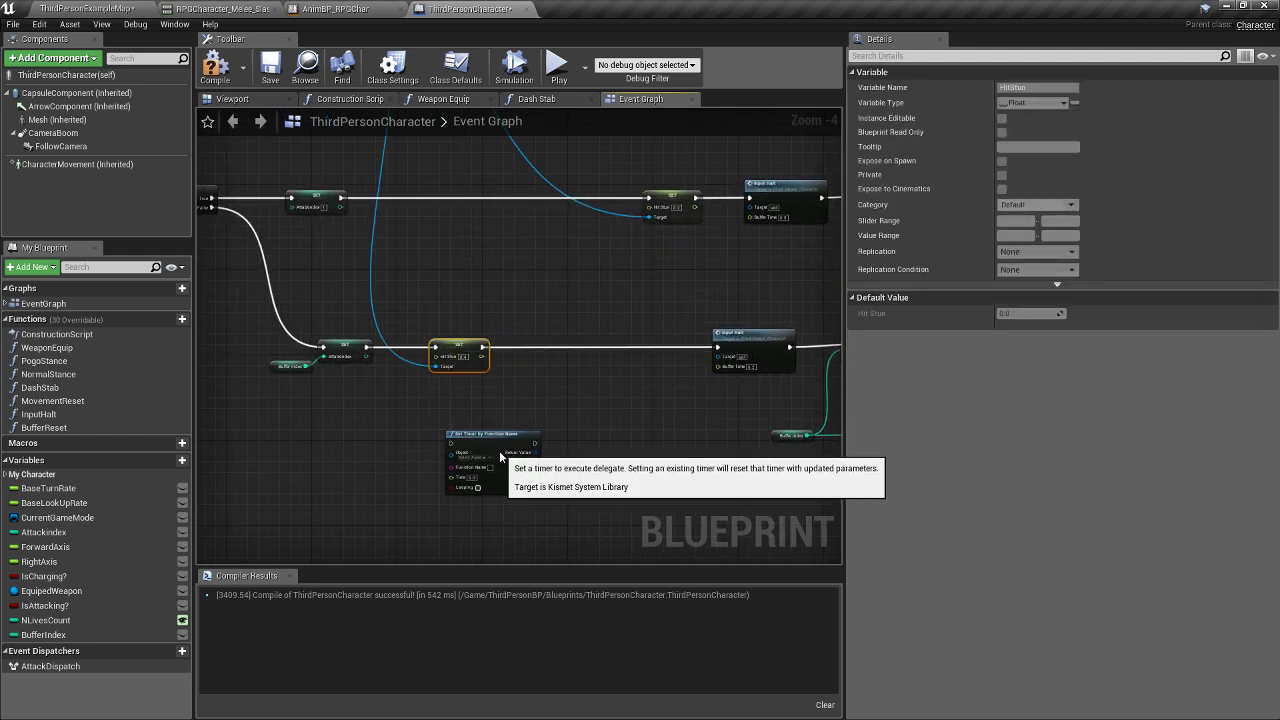
- Place the timer node in the gap and wire its execution pins between the Hit Stun Set node and Input Halt
left_click_drag(500, 454, 595, 357)
scroll(595, 357, "up", 4)
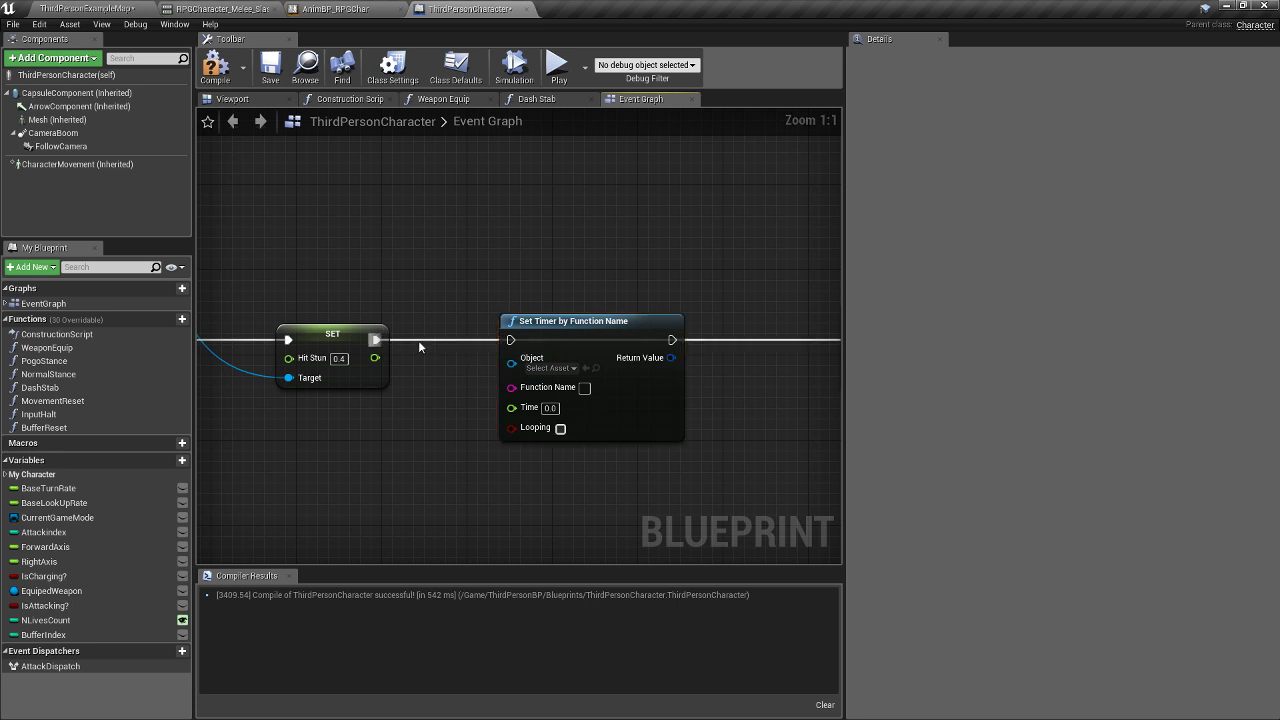
left_click(380, 340, "alt")
left_click_drag(380, 340, 511, 340)
right_click_drag(805, 427, 479, 421)
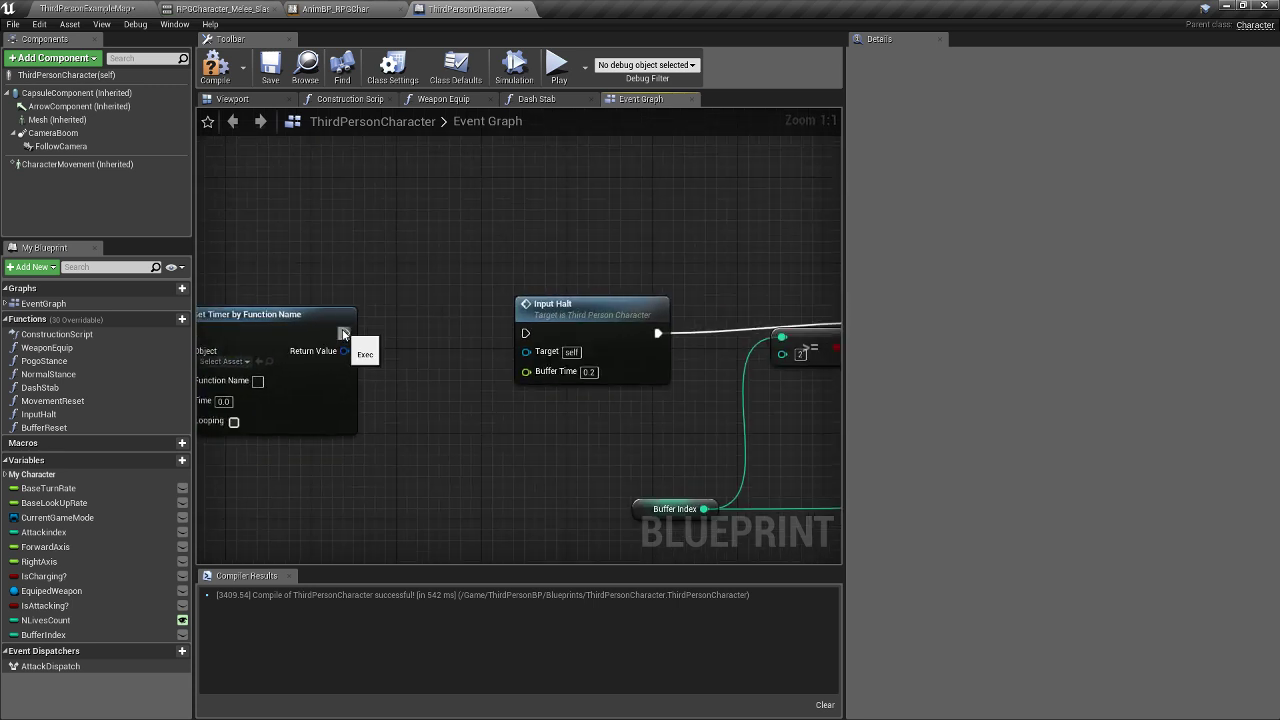
left_click_drag(343, 333, 525, 333)
- Set the timer node's Function Name to BufferReset and compile the blueprint
right_click_drag(396, 376, 636, 350)
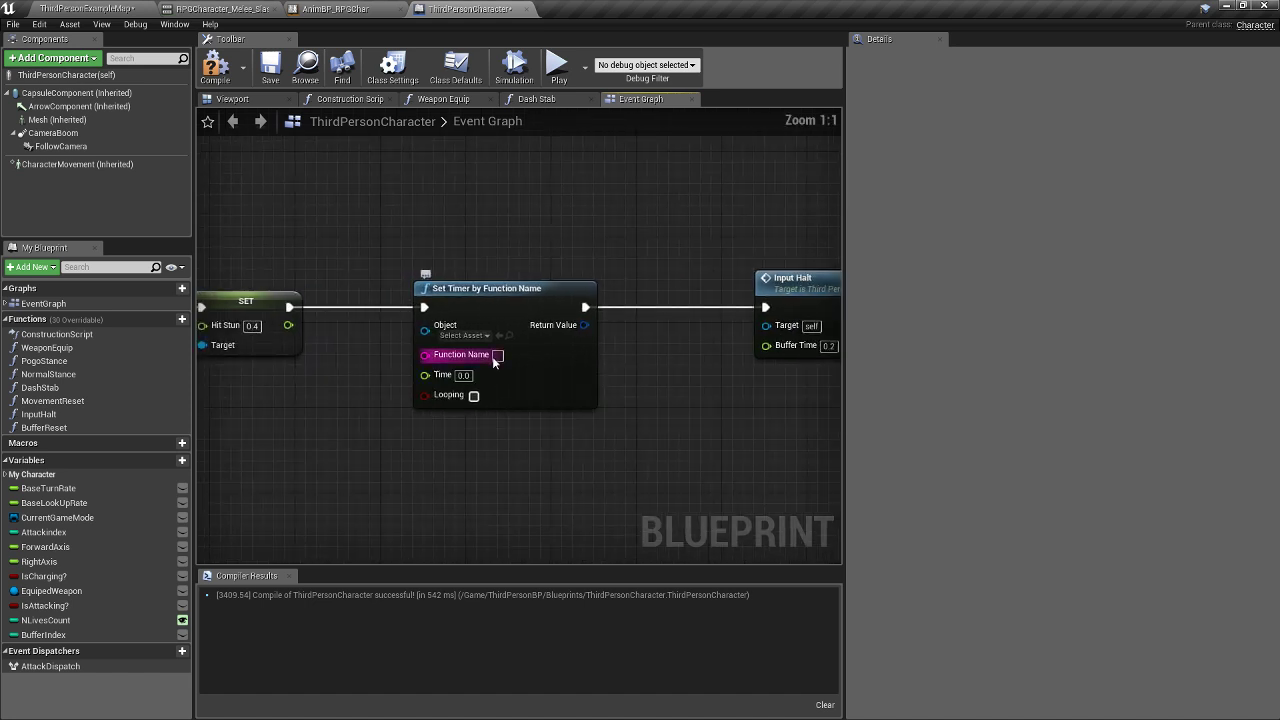
left_click(61, 427)
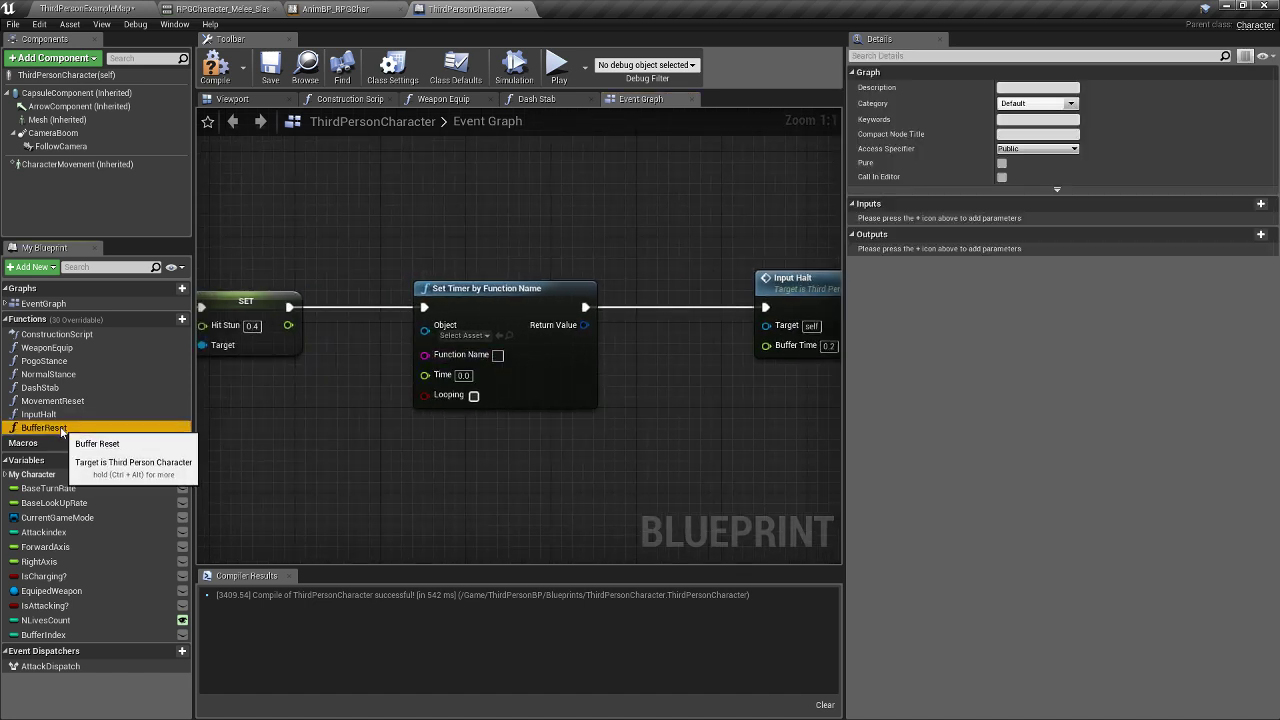
left_click(498, 357)
type("BufferReset")
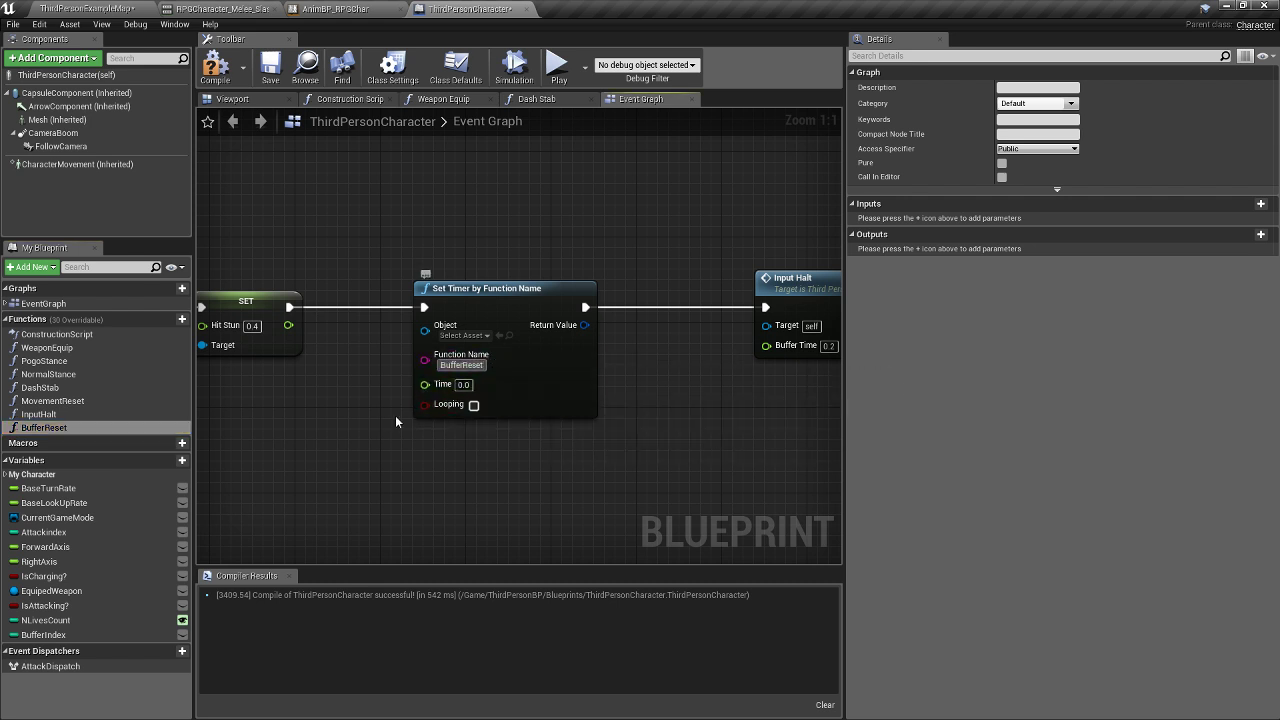
right_click_drag(359, 417, 432, 381)
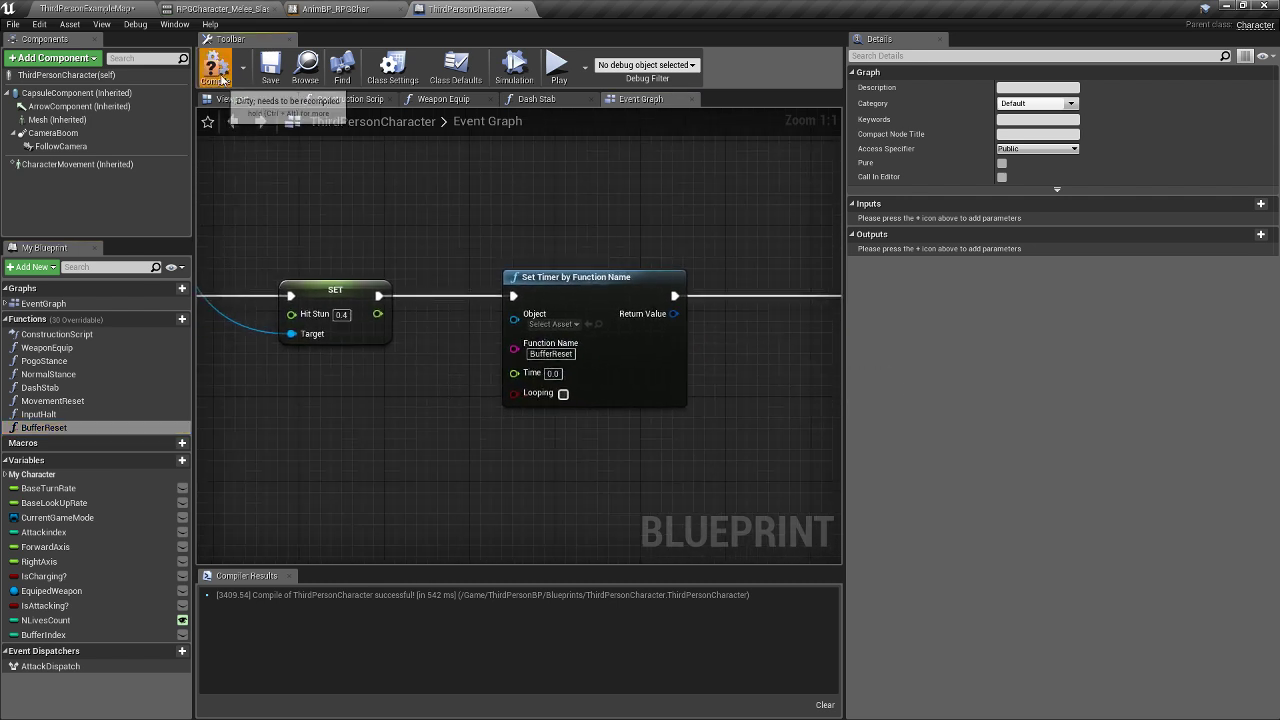
right_click_drag(732, 426, 482, 412)
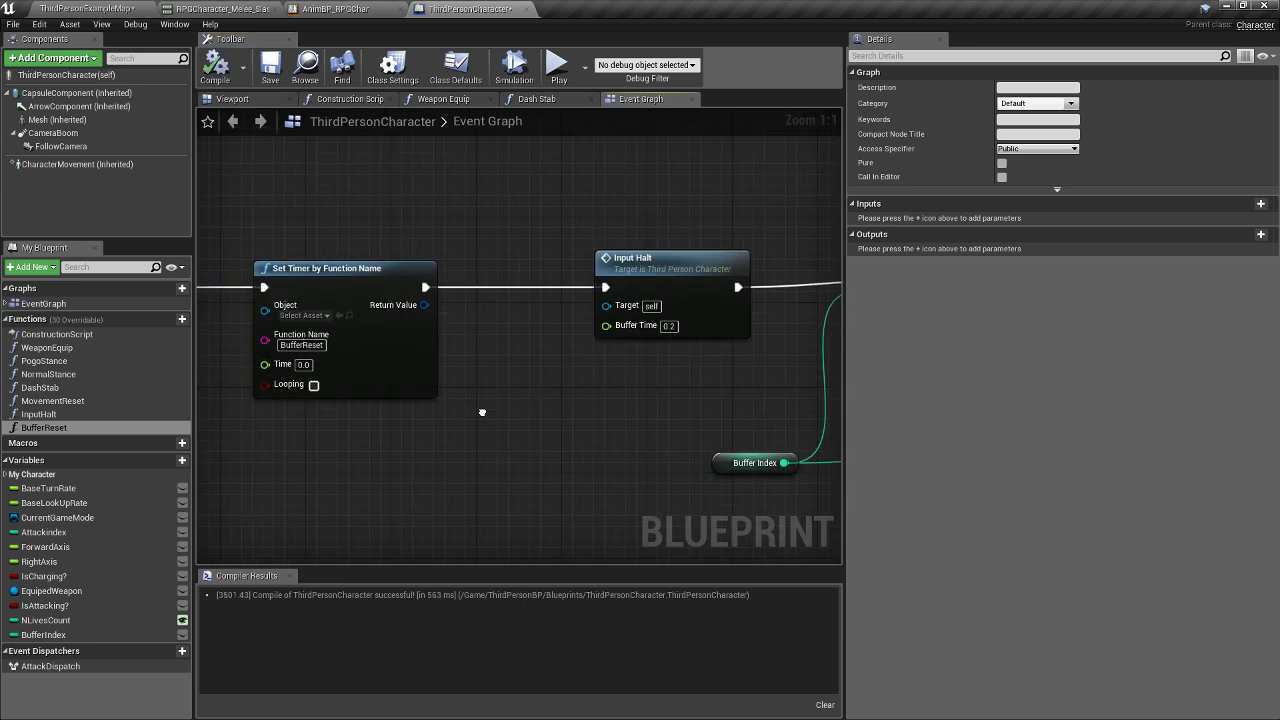
- Set the BufferReset timer's Time to 0.3, then compile and save the blueprint
right_click_drag(398, 432, 553, 431)
left_click(459, 363)
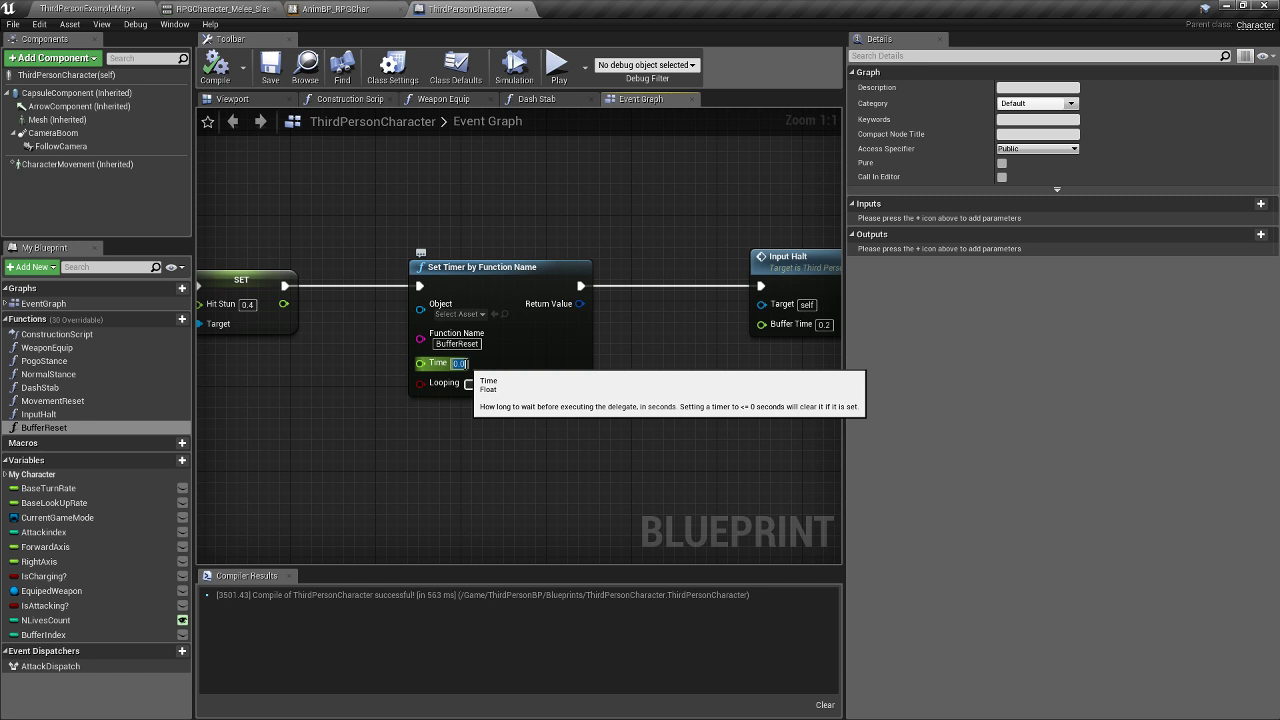
type("0")
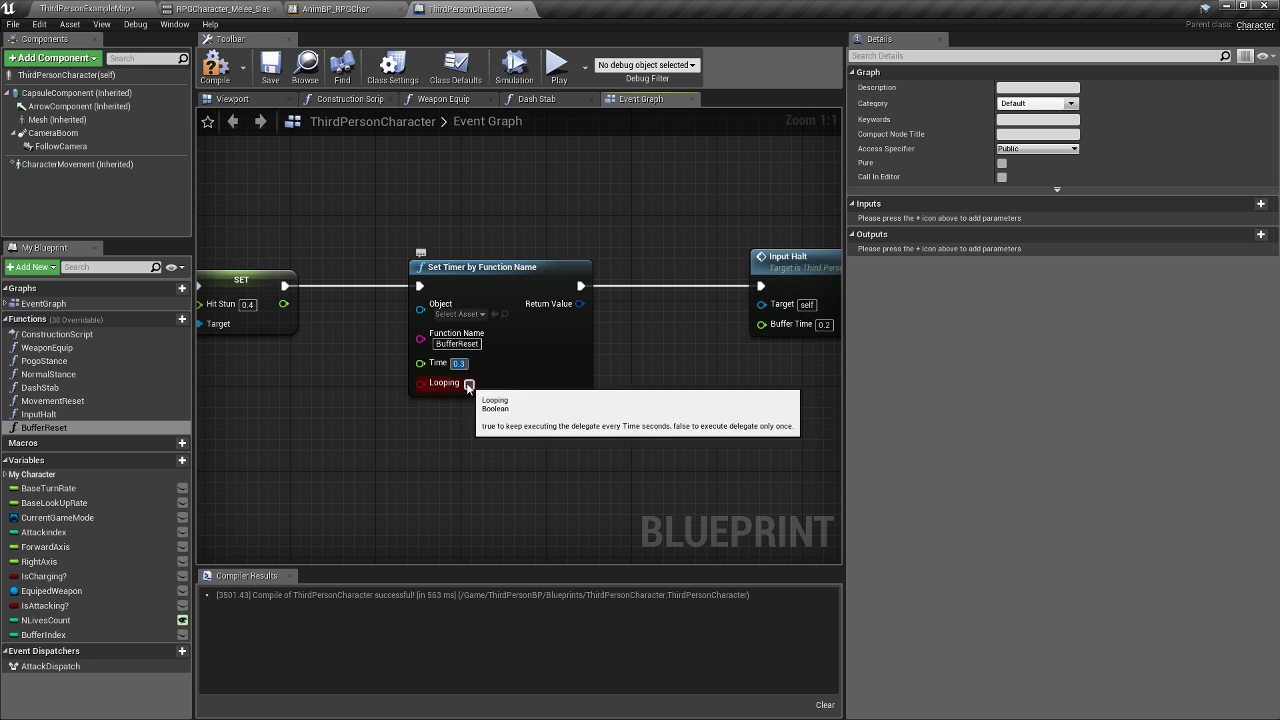
left_click(286, 211)
left_click(228, 70)
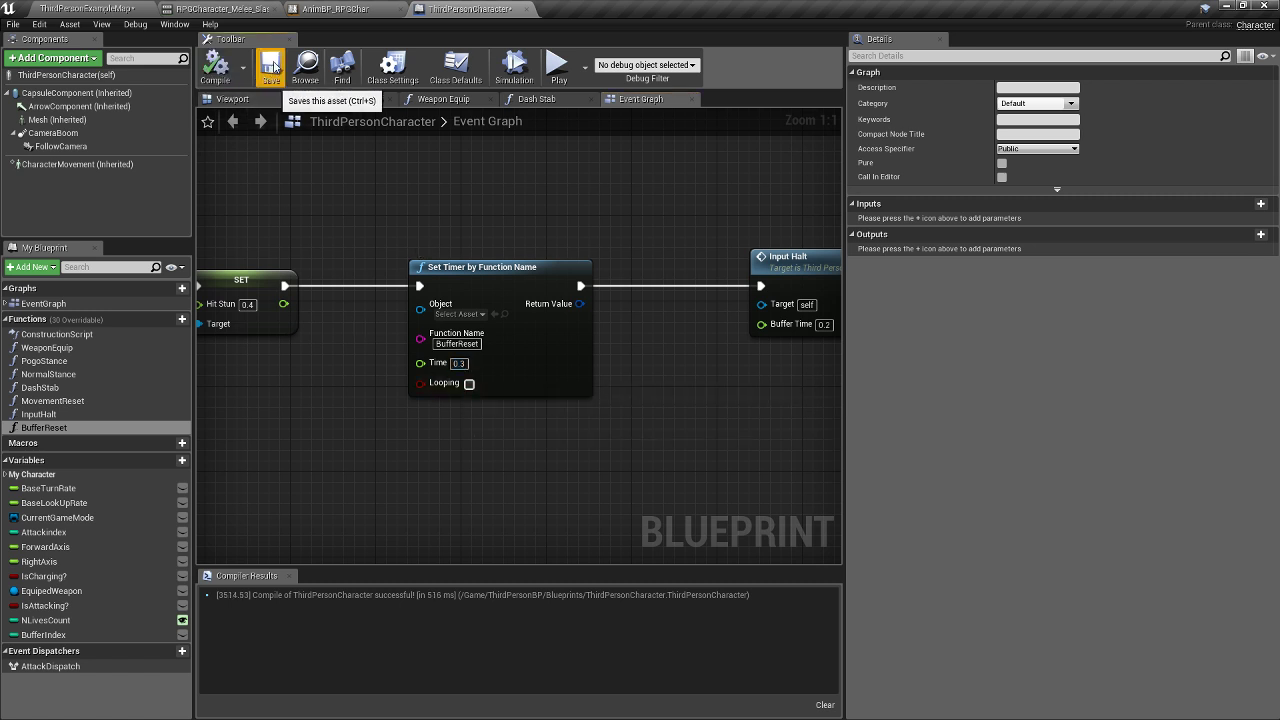
left_click(270, 66)
- Save the ThirdPersonExampleMap level and play it in full screen to test the melee attack chain
scroll(513, 237, "down", 1)
scroll(514, 238, "down", 1)
right_click_drag(562, 235, 518, 236)
scroll(466, 230, "down", 1)
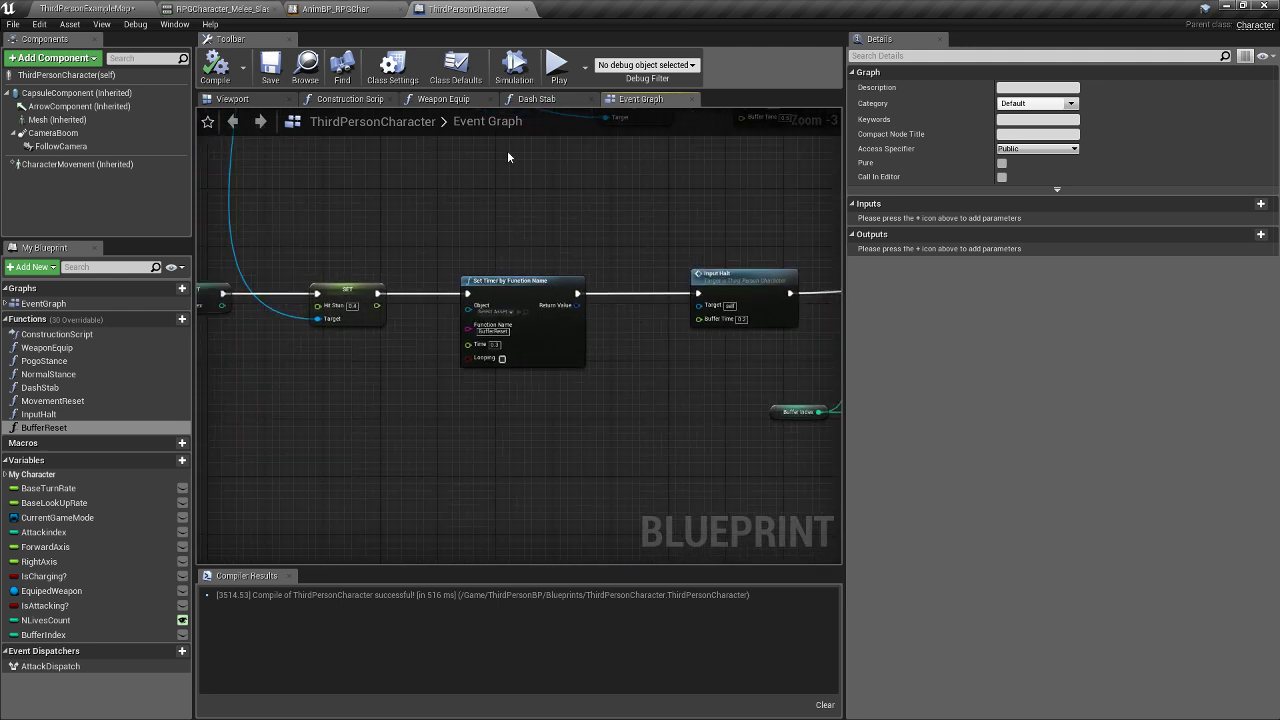
left_click(89, 8)
left_click(15, 60)
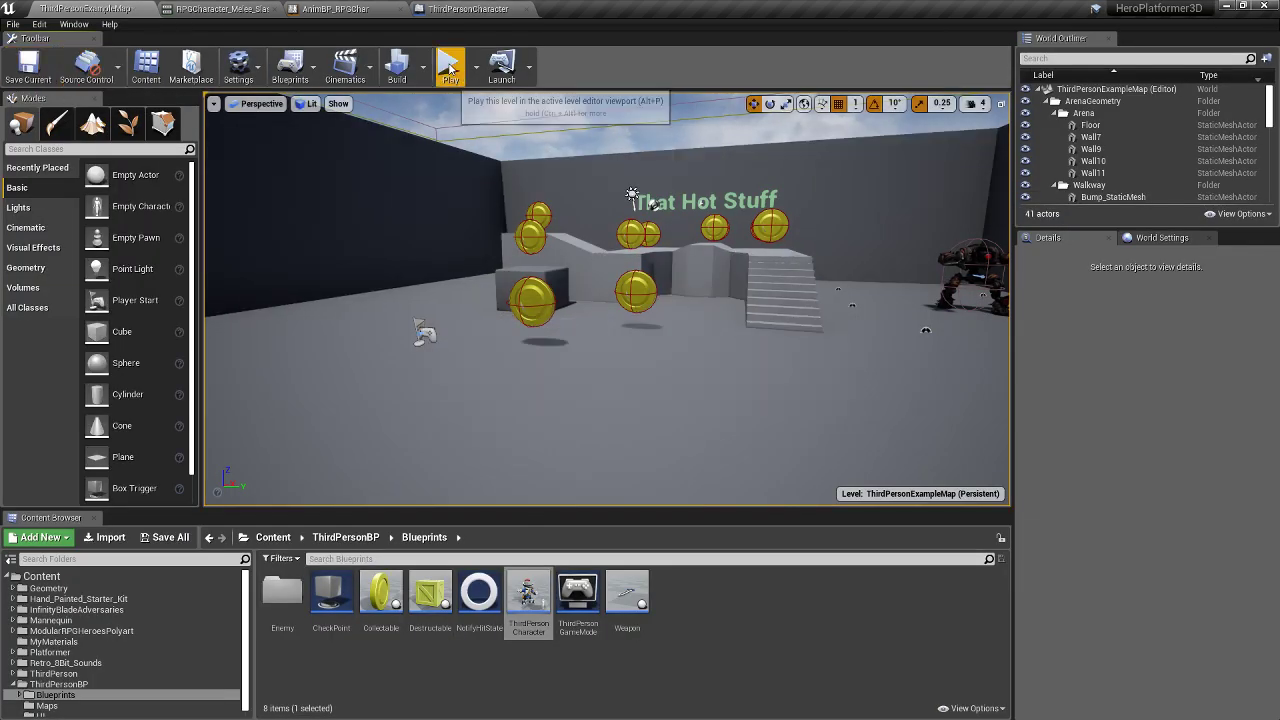
left_click(449, 68)
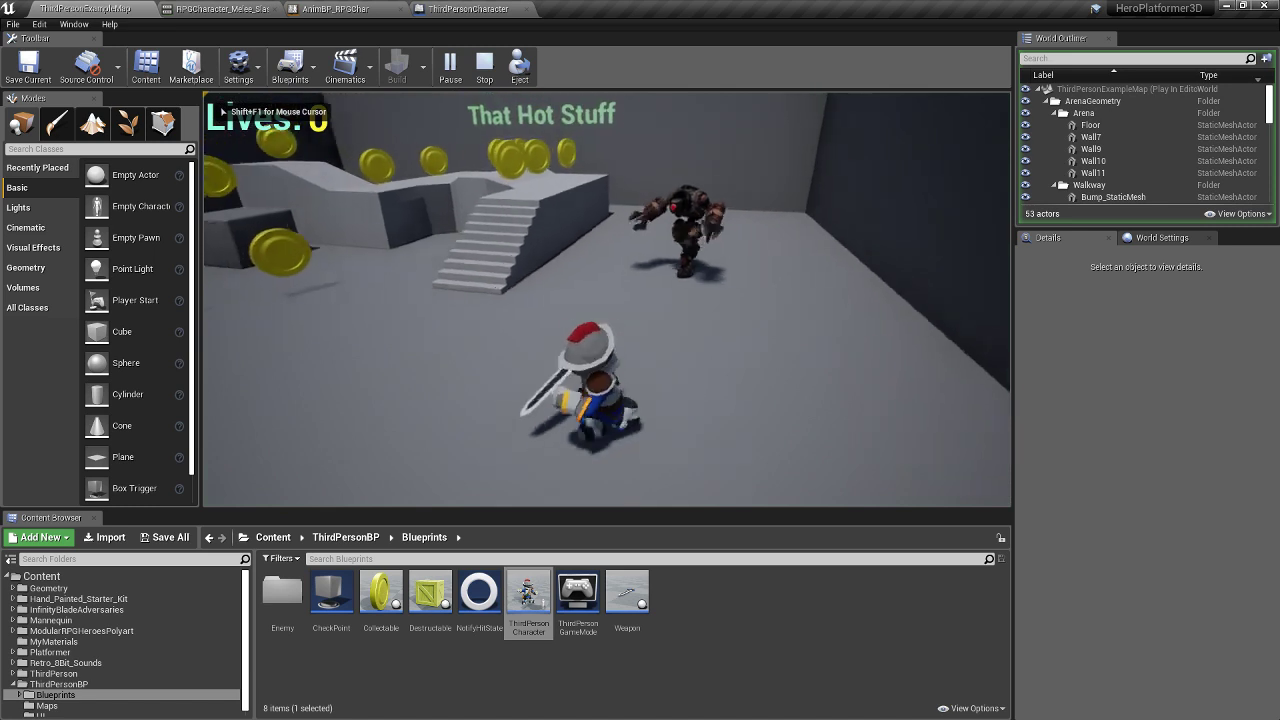
key("F11")
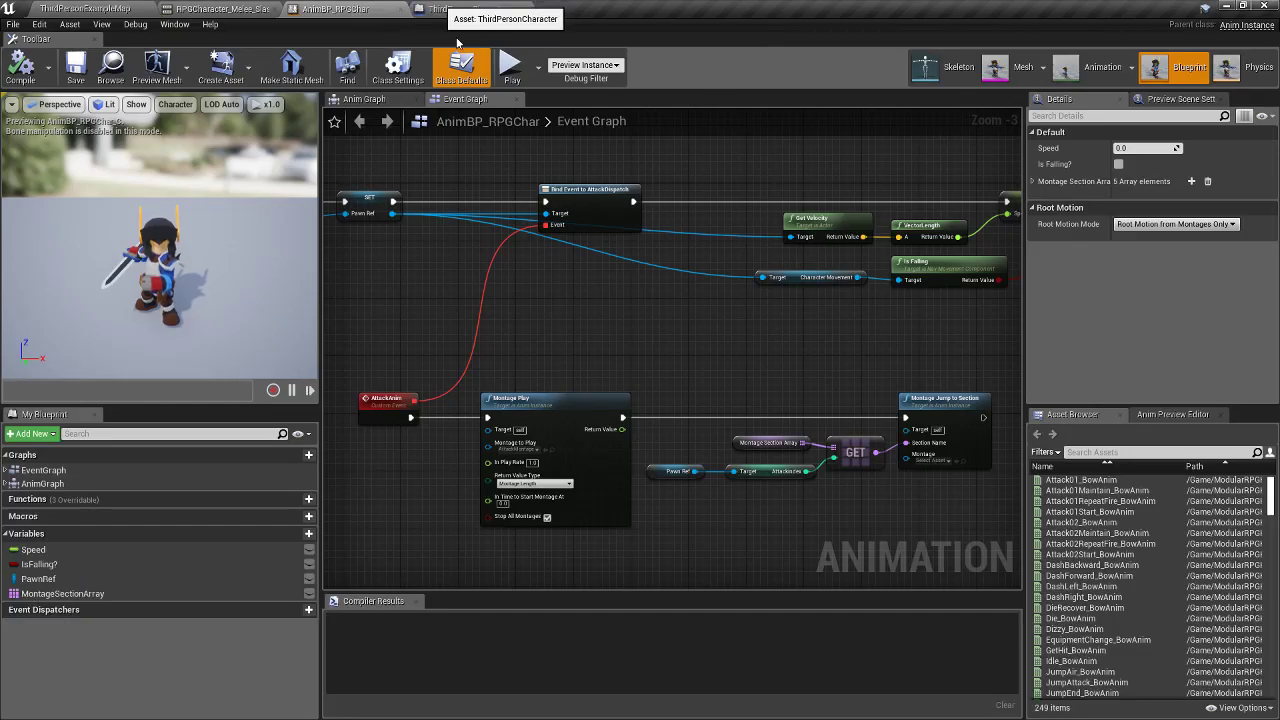
- Place the ThirdPersonCharacter editor right after the level map and close the RPGCharacter_Melee_Slash animation
left_click(220, 8)
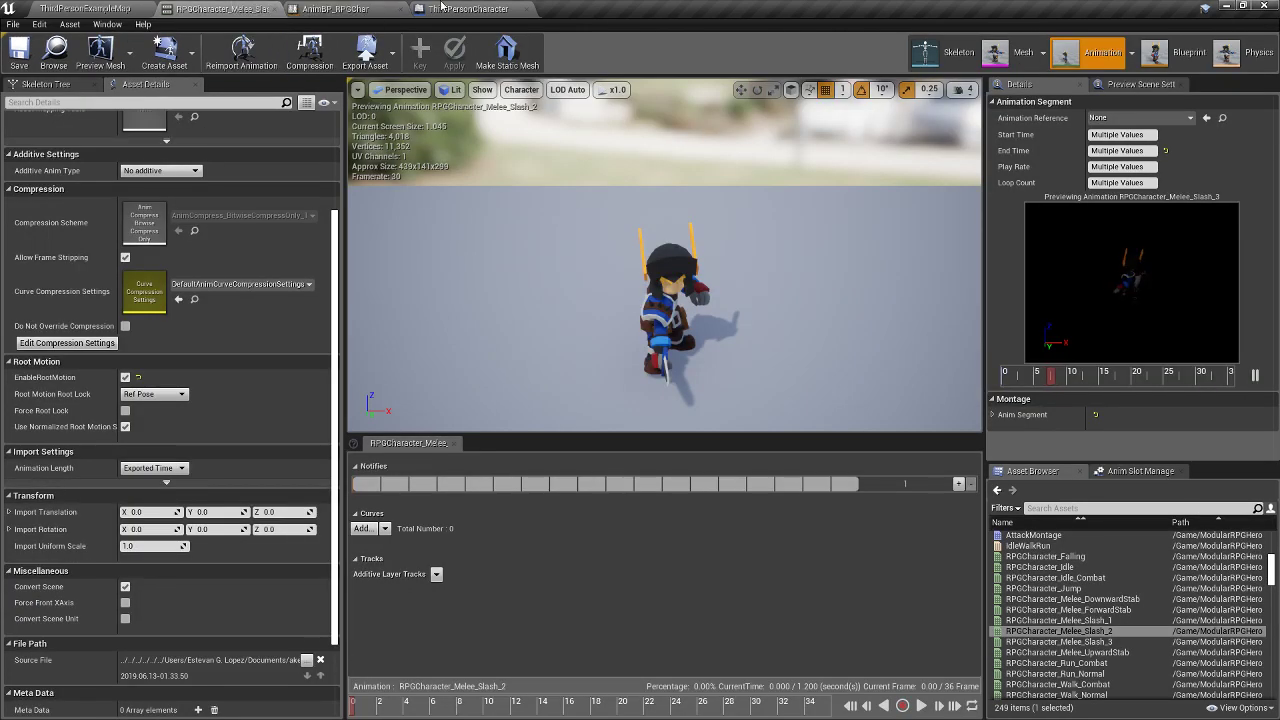
left_click_drag(441, 8, 228, 8)
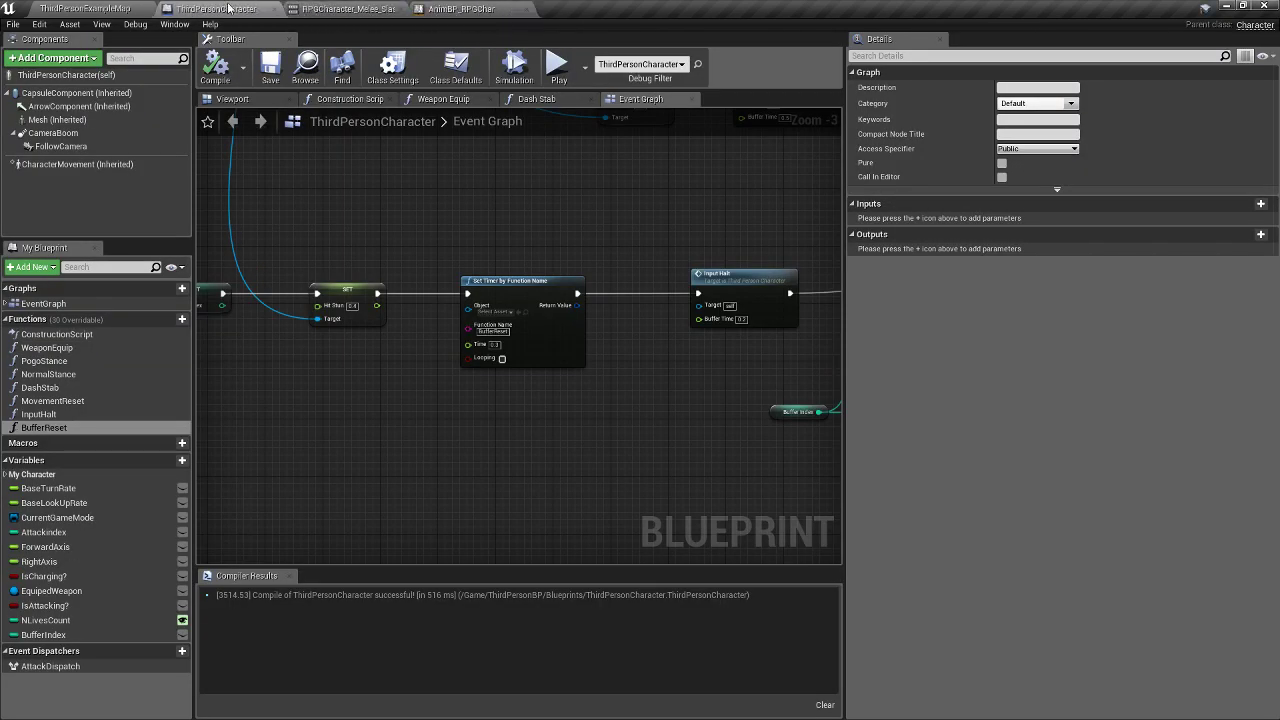
left_click(399, 9)
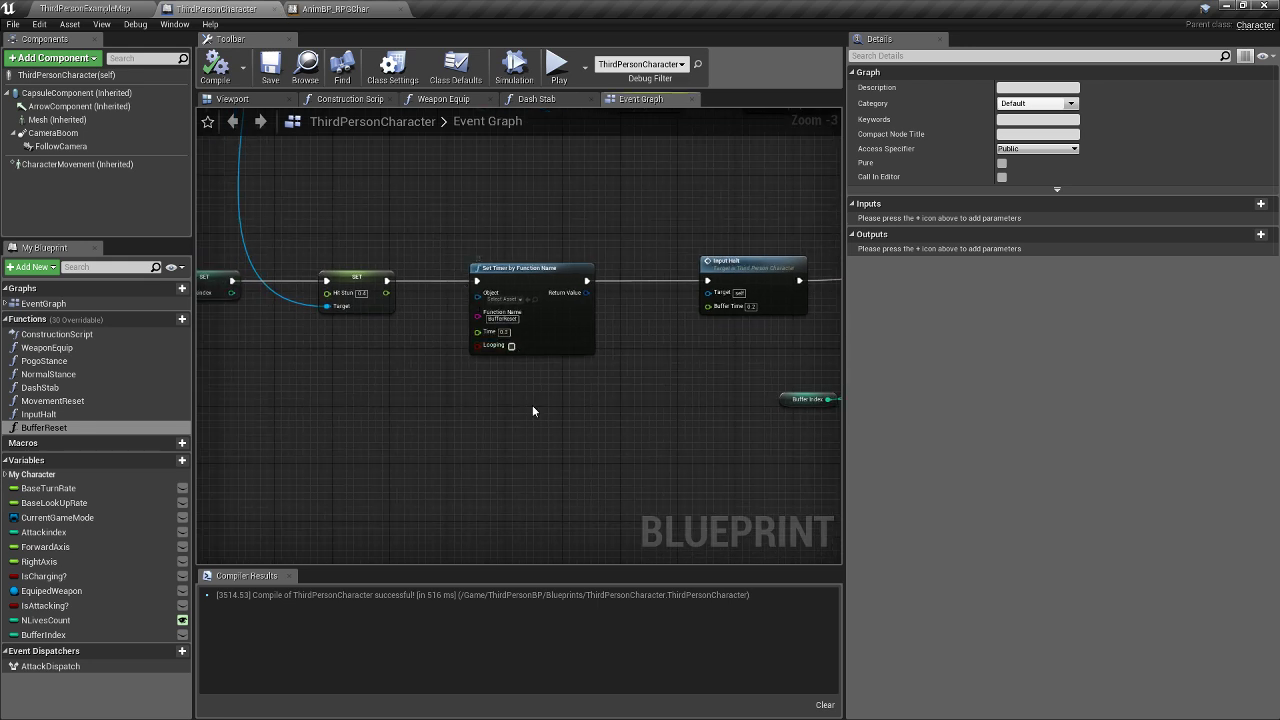
- Edit the Time value of the BufferReset timer in the Event Graph and save the blueprint
right_click_drag(533, 406, 606, 438)
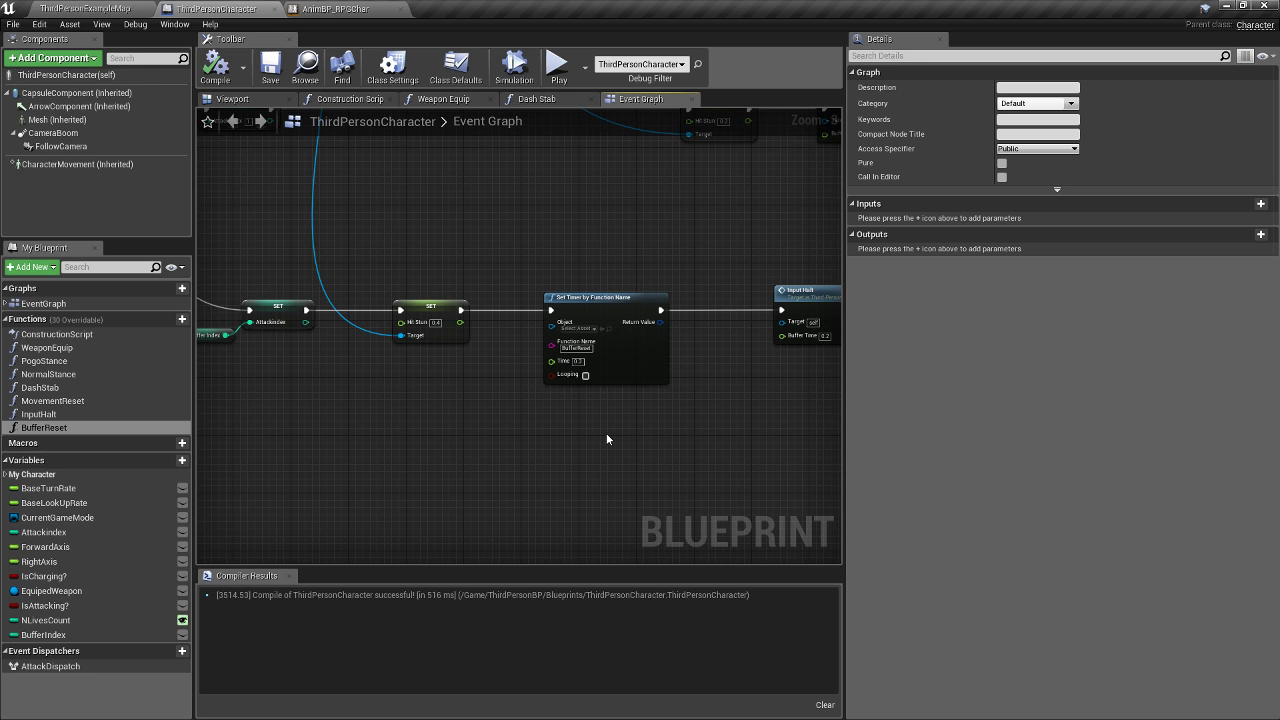
right_click_drag(617, 446, 554, 450)
right_click_drag(416, 238, 345, 204)
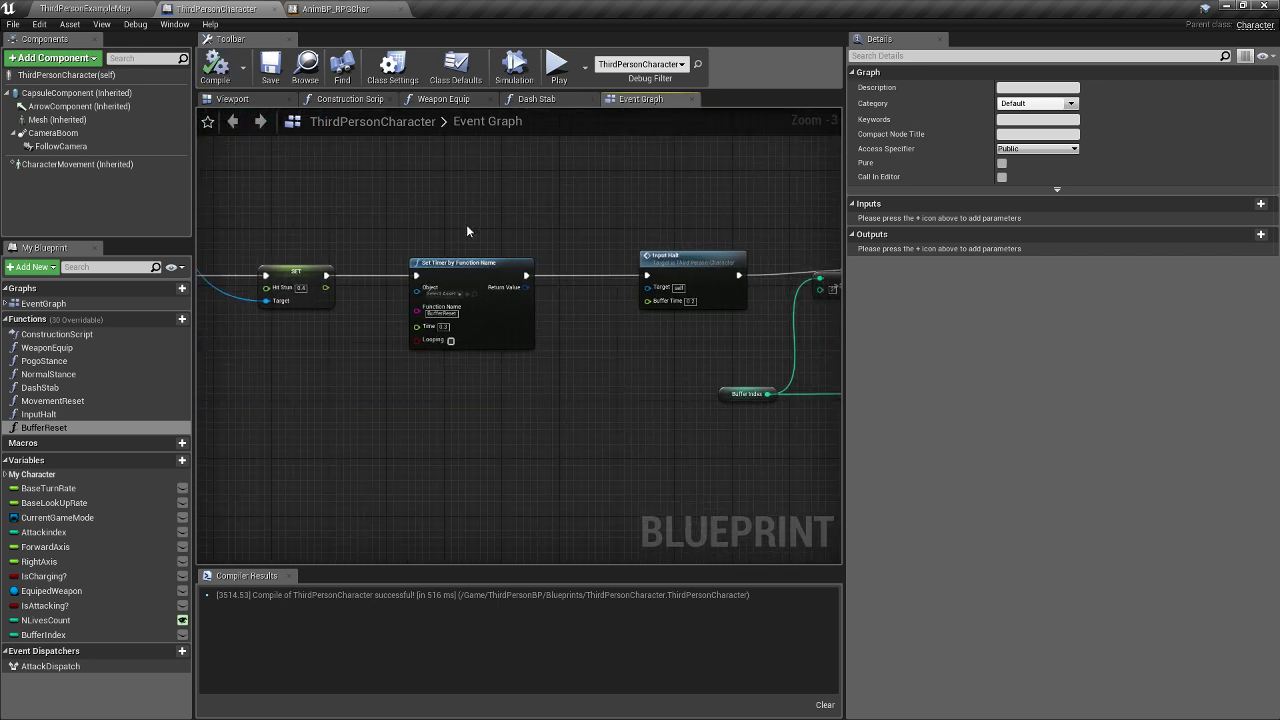
right_click_drag(466, 224, 433, 214)
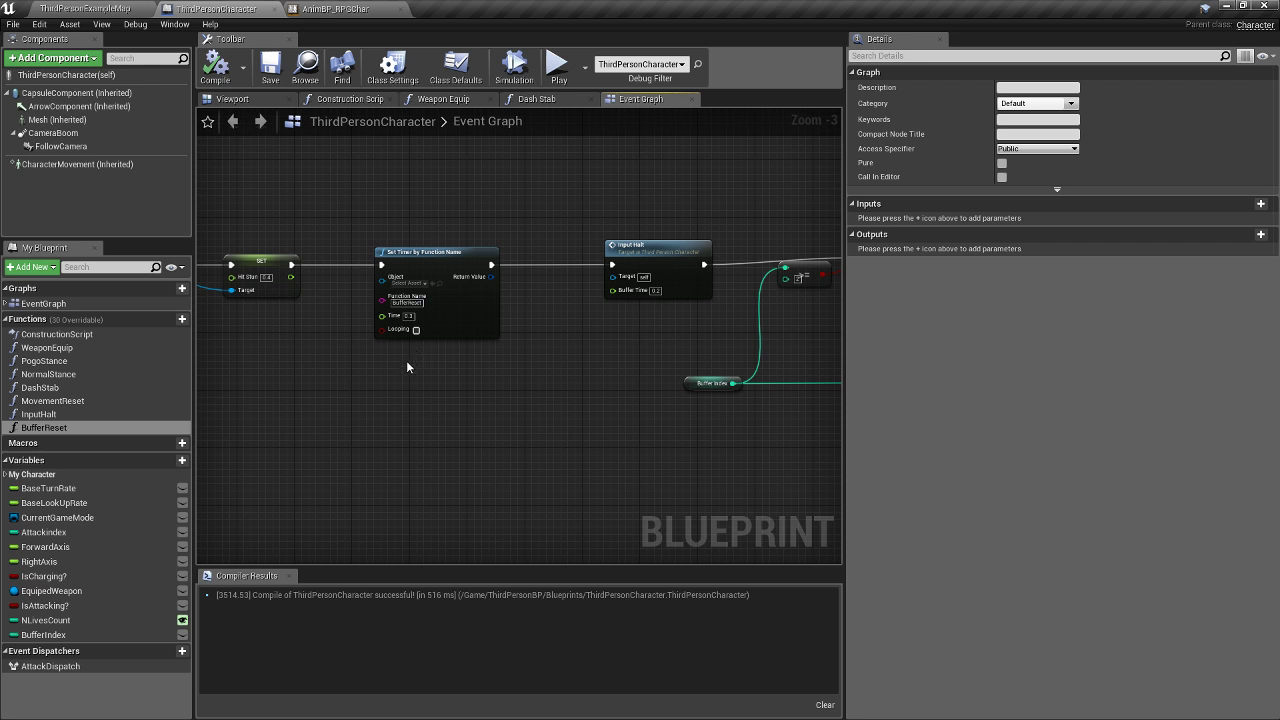
left_click(407, 315)
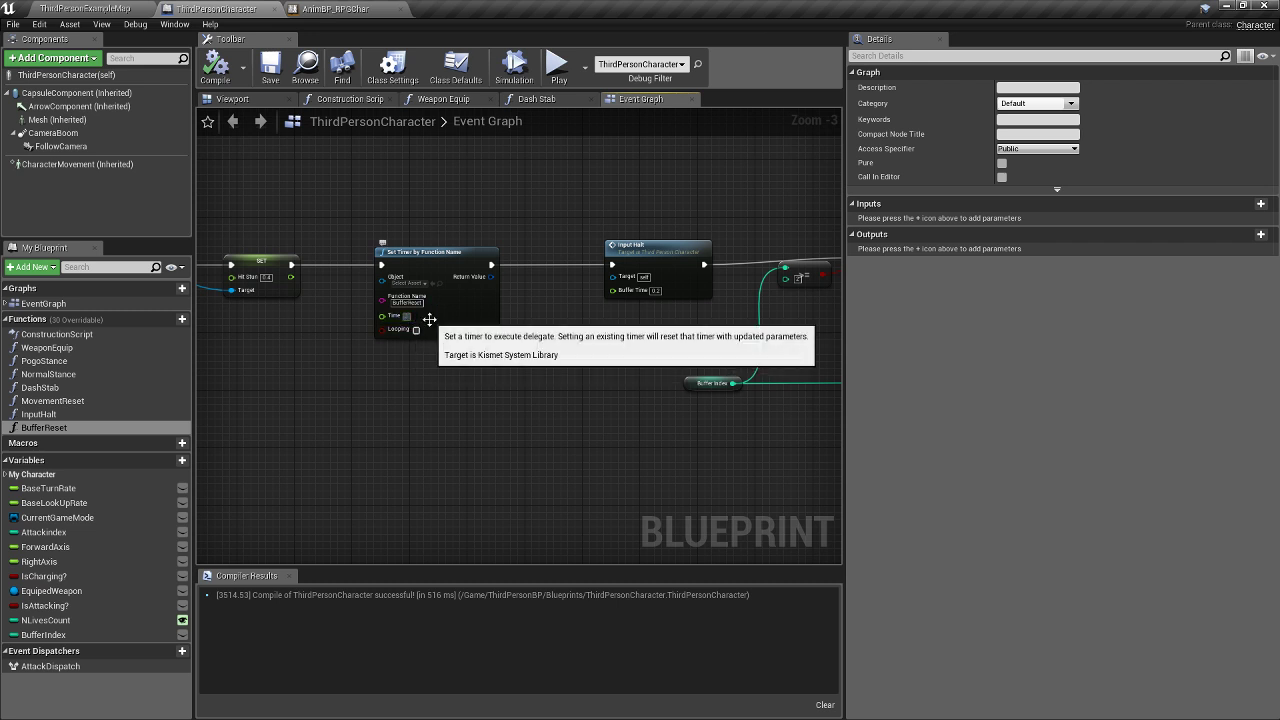
left_click(266, 72)
- Save the ThirdPersonExampleMap level and play it, swinging the sword to test the combo reset
left_click(106, 10)
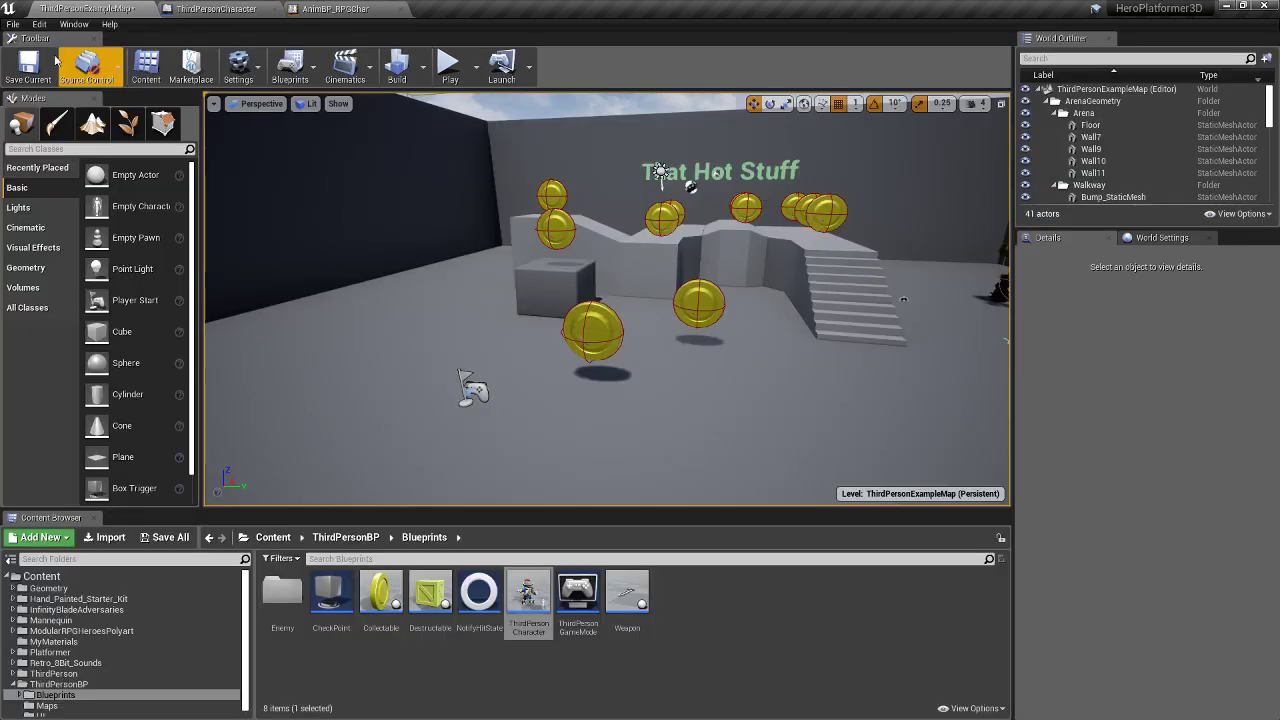
left_click(44, 64)
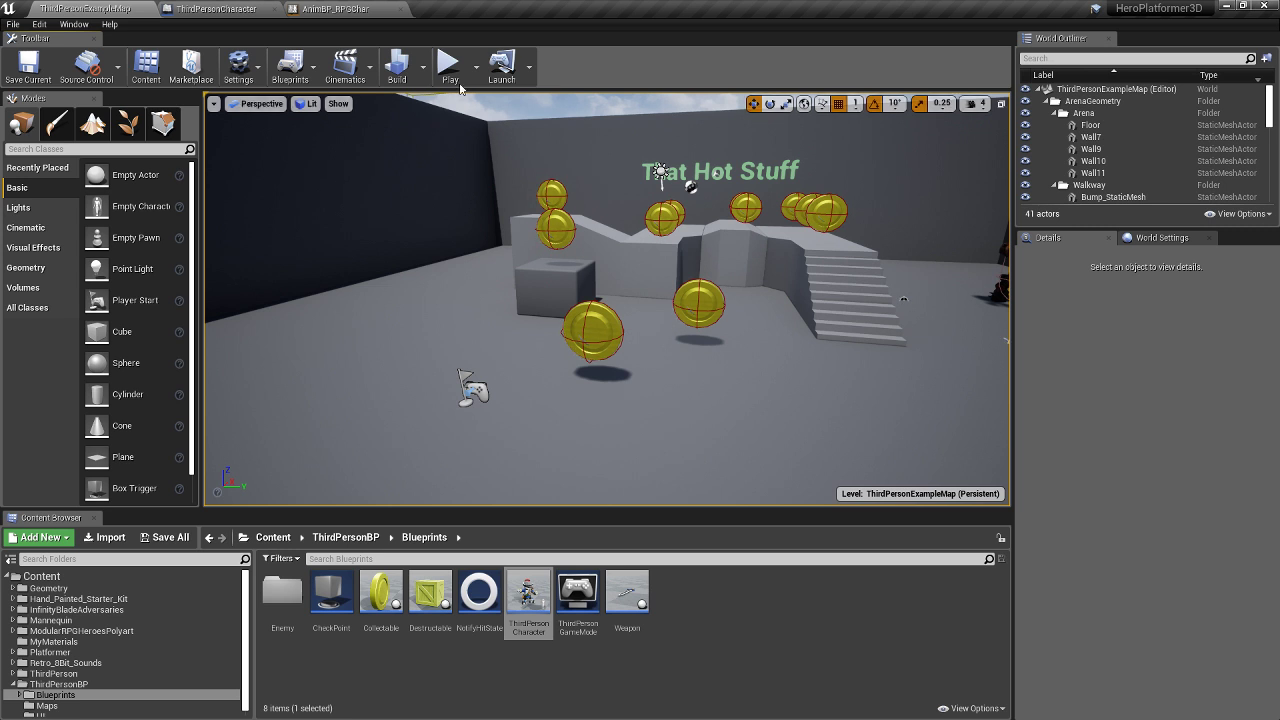
left_click(449, 66)
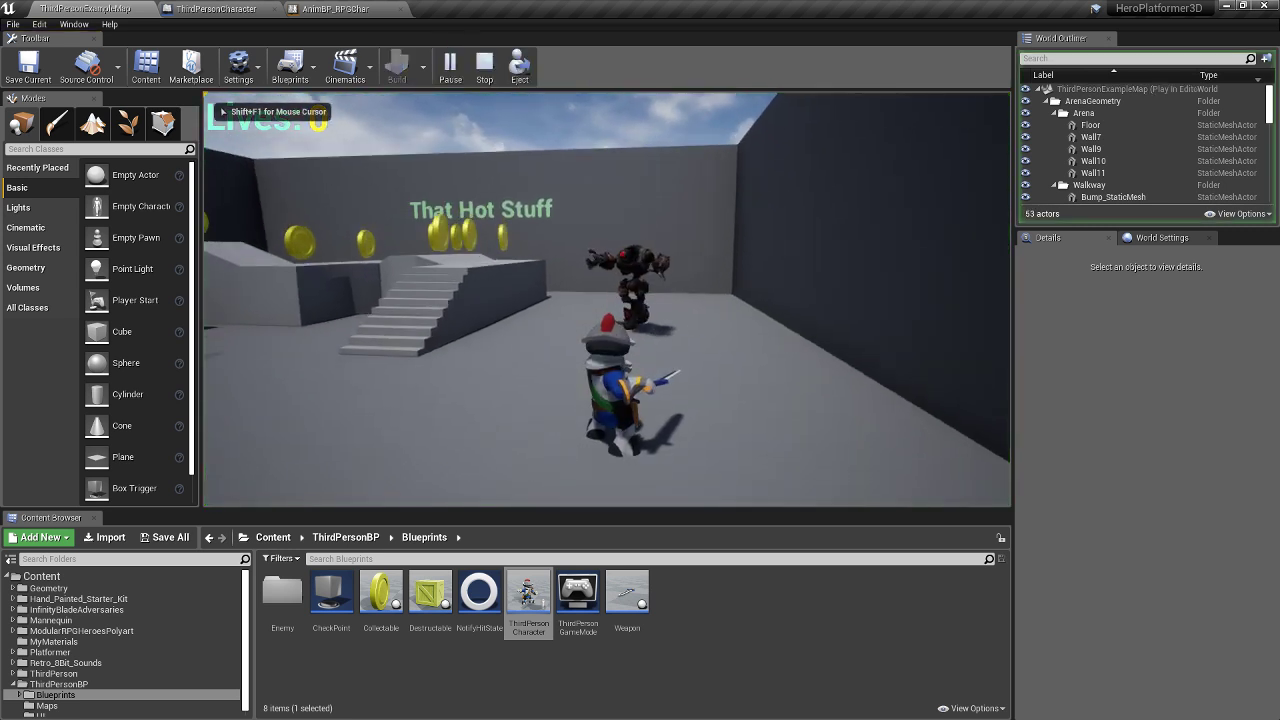
left_click(607, 299)
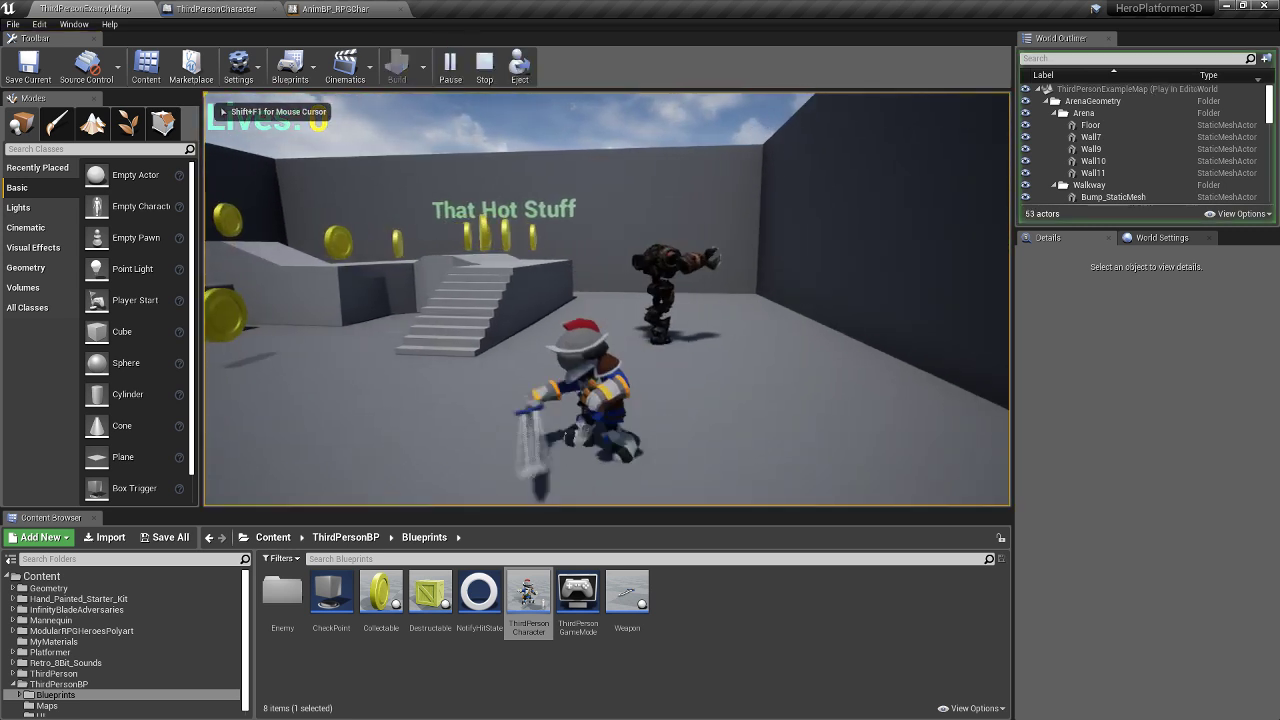
left_click(607, 299)
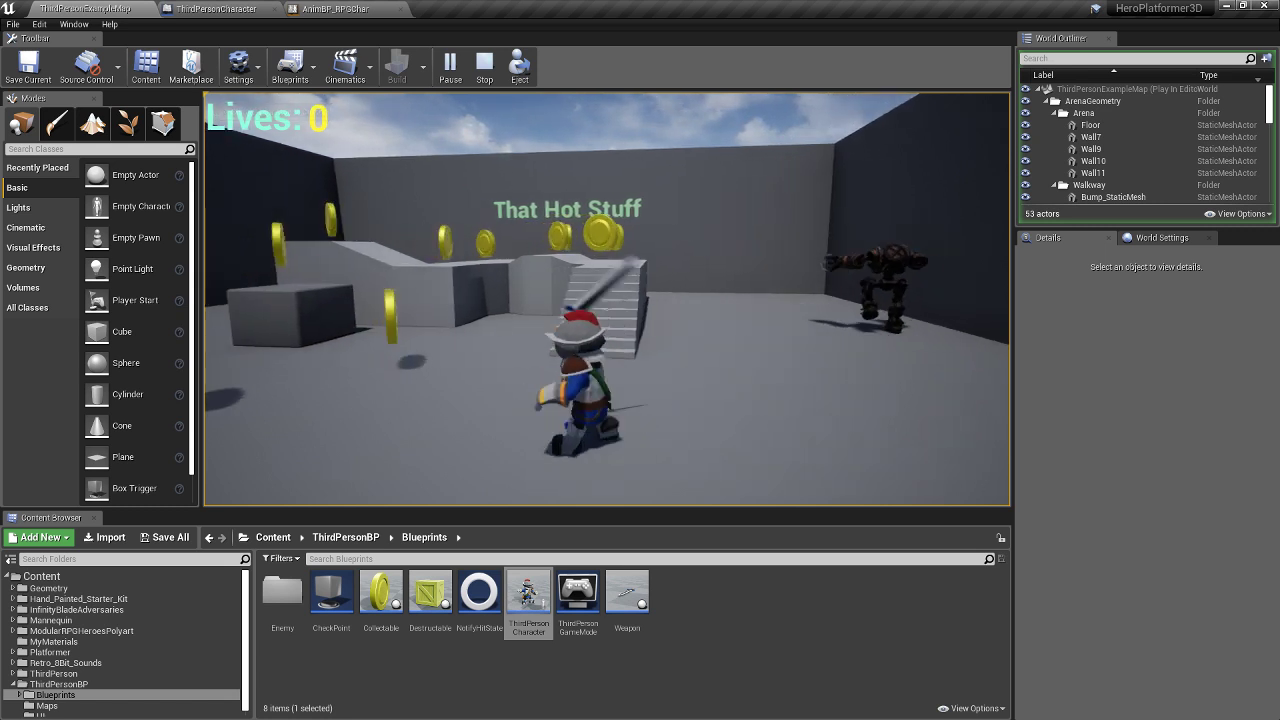
- Swing the sword repeatedly with varying pauses in the running level to check the melee combo's chaining and reset timing
left_click(607, 299)
left_click(607, 299)
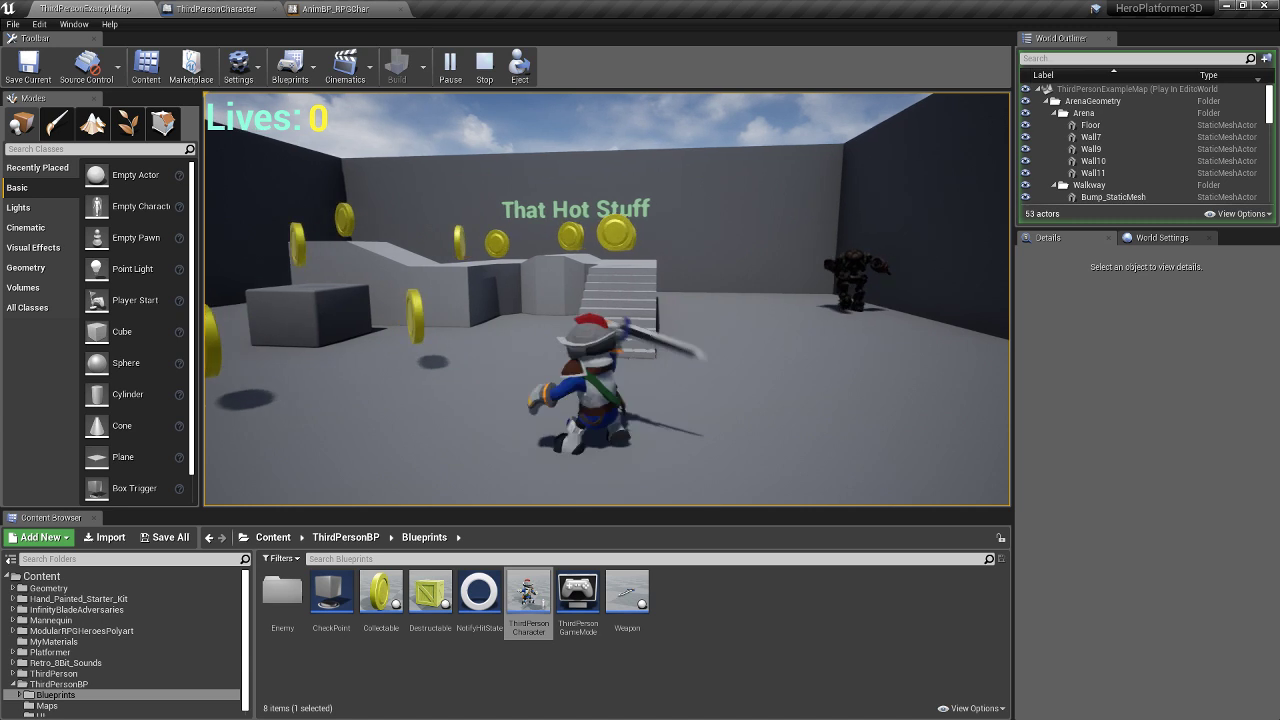
left_click(607, 299)
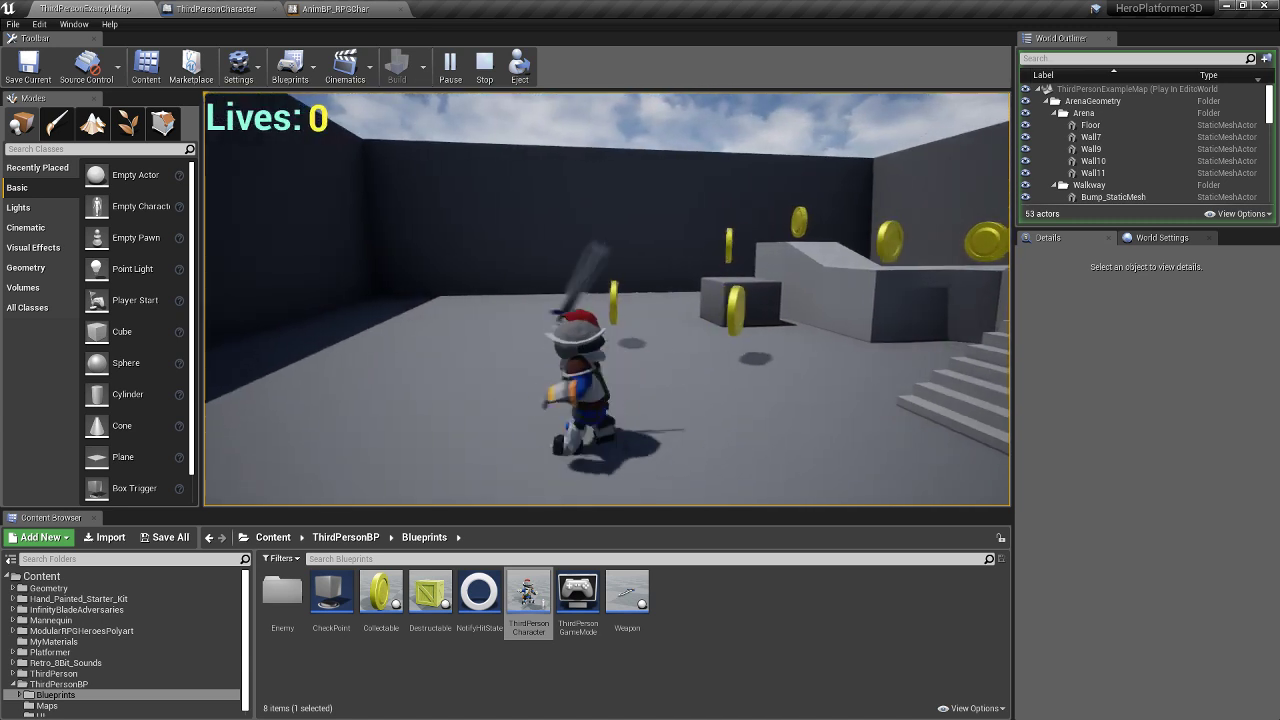
left_click(607, 299)
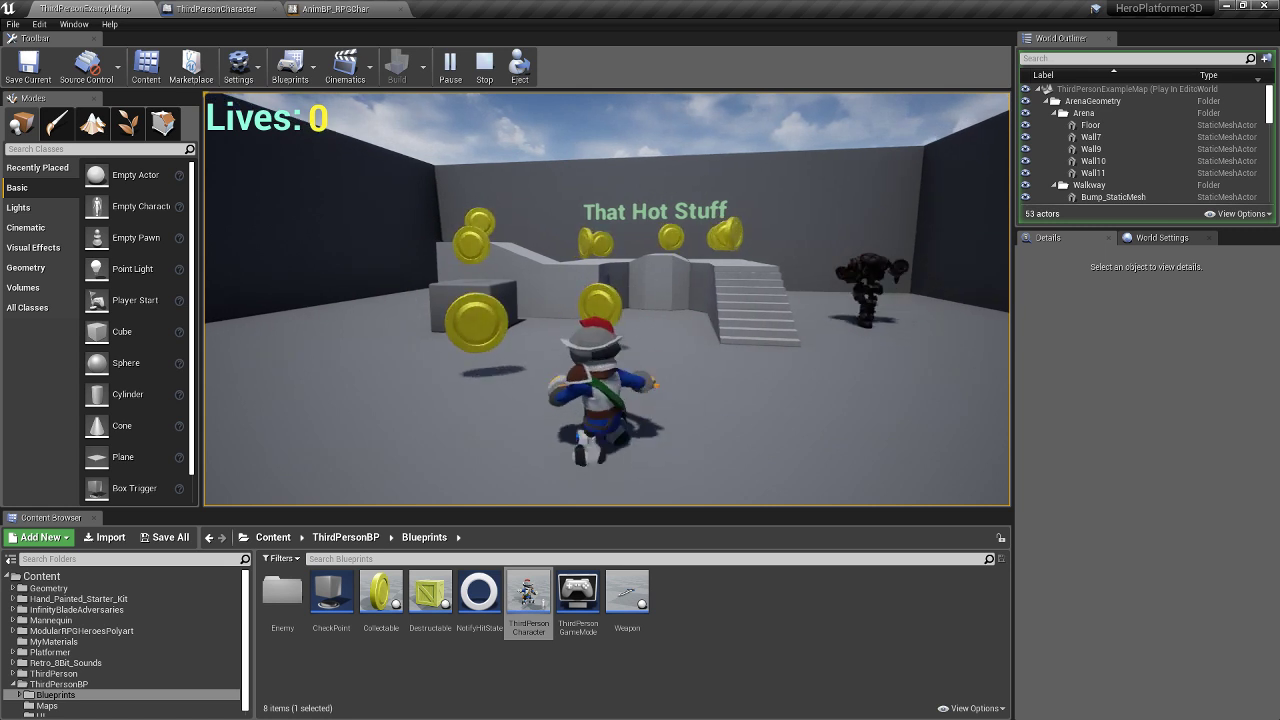
left_click(607, 299)
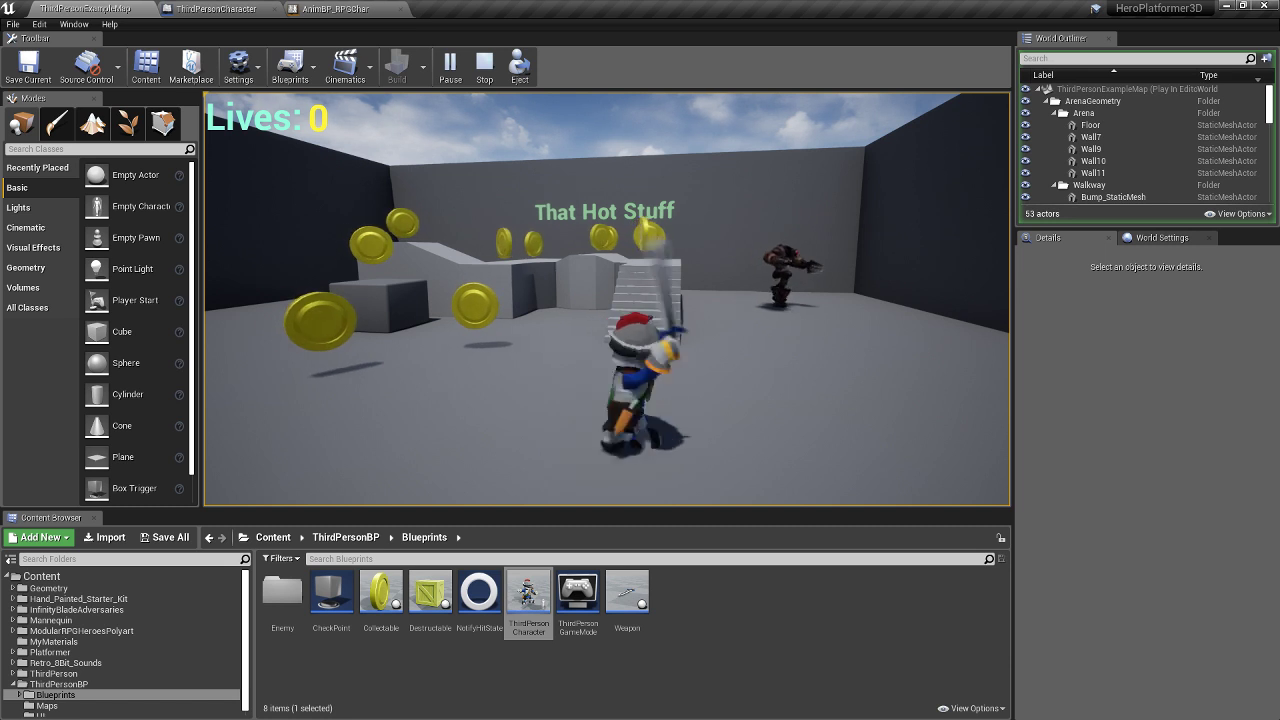
left_click(607, 300)
left_click(607, 300)
left_click(607, 300)
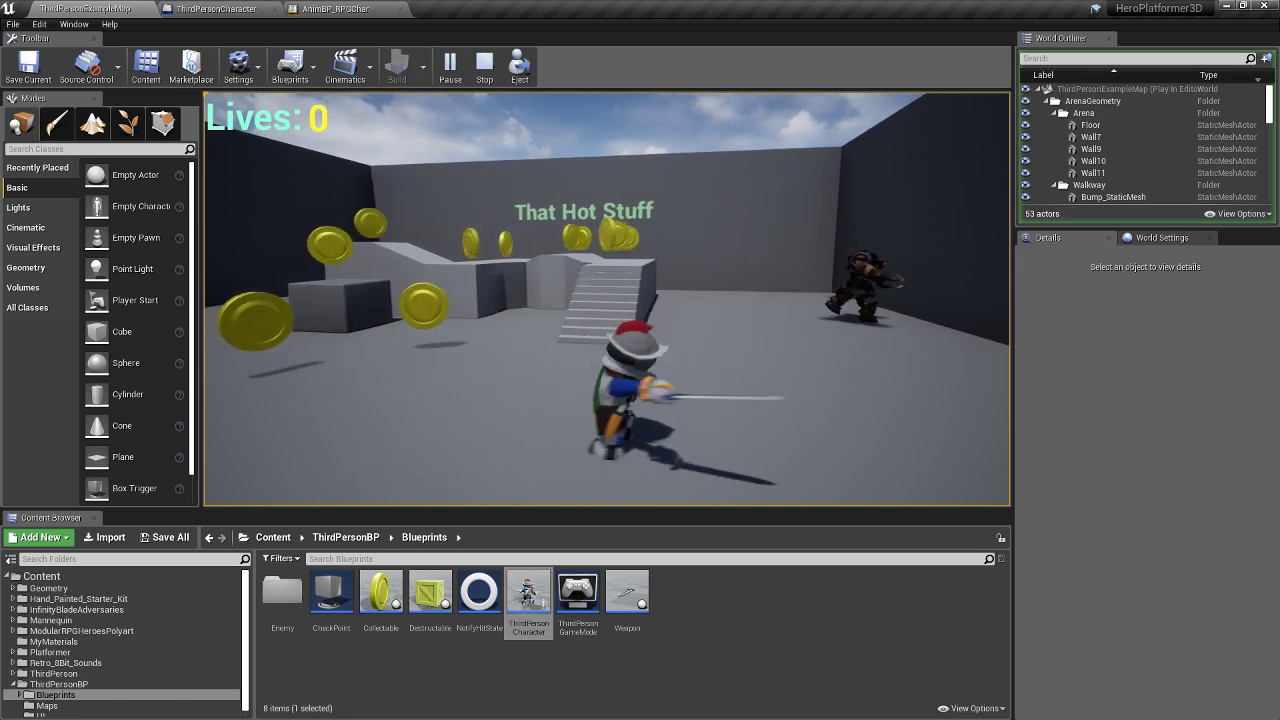
key("a")
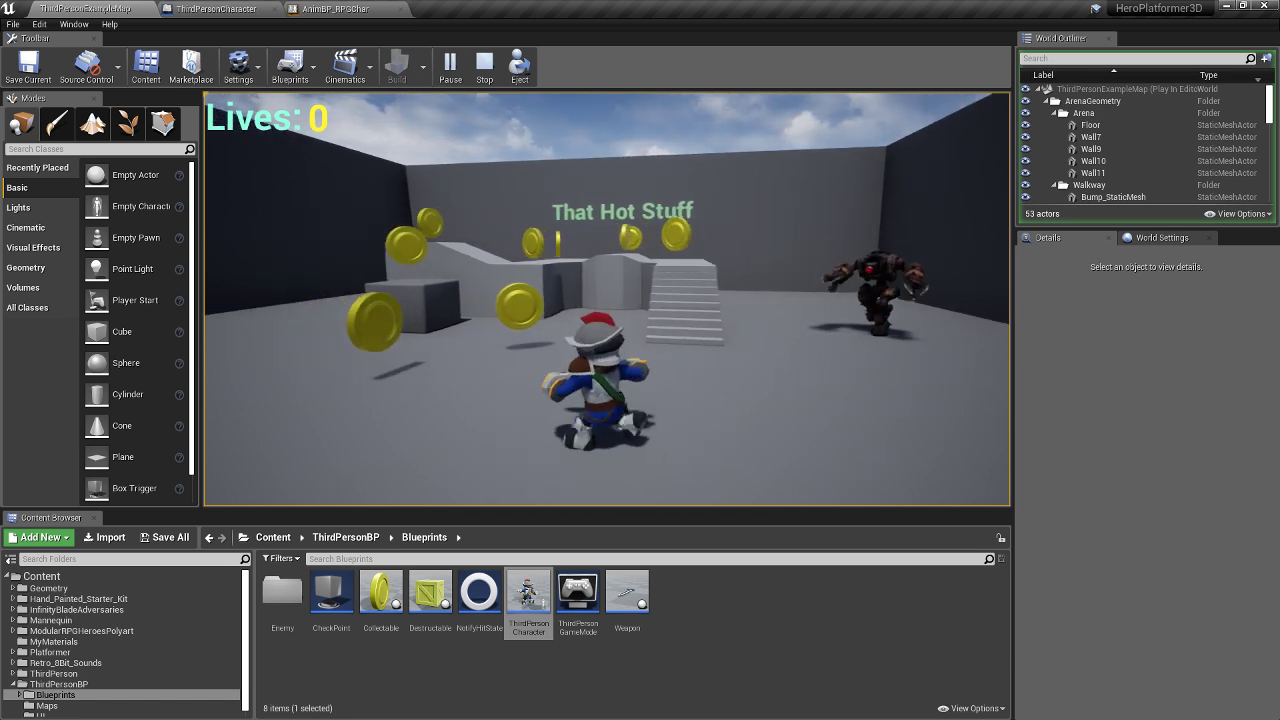
left_click(607, 300)
left_click(607, 300)
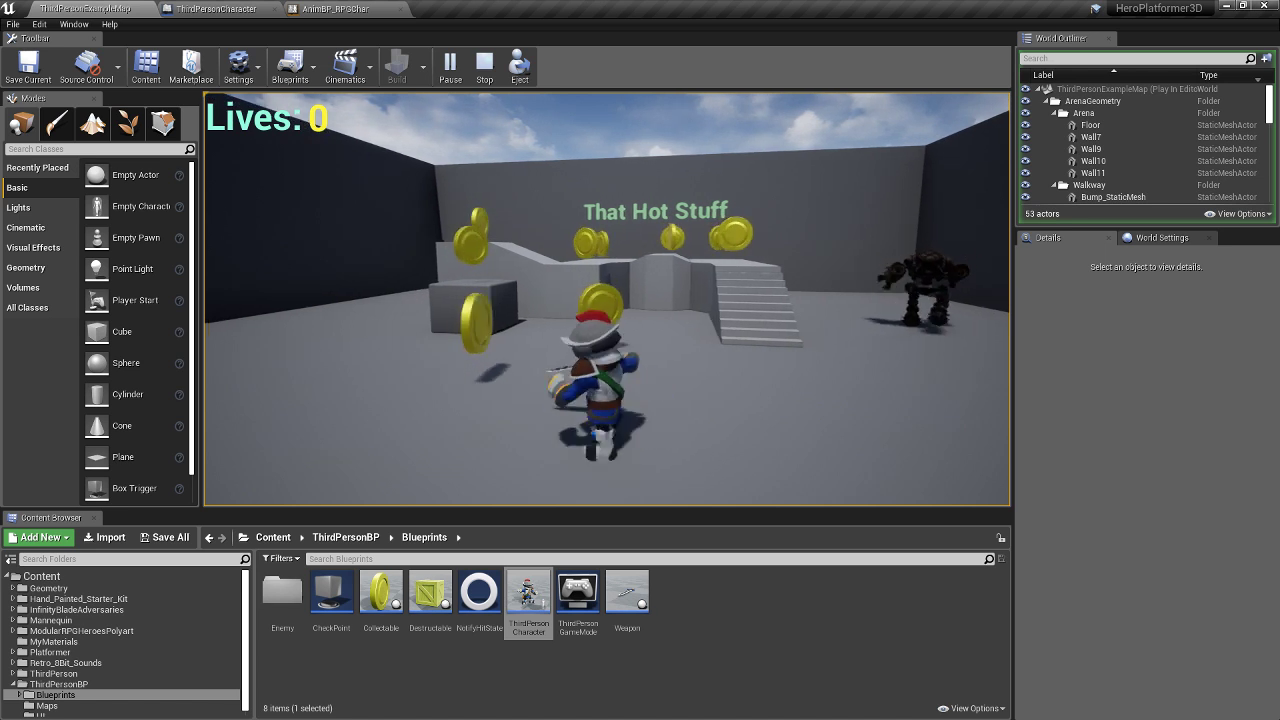
- Playtest repeated sword attacks while running the character forward and left toward the grey cube
key("a")
left_click(607, 300)
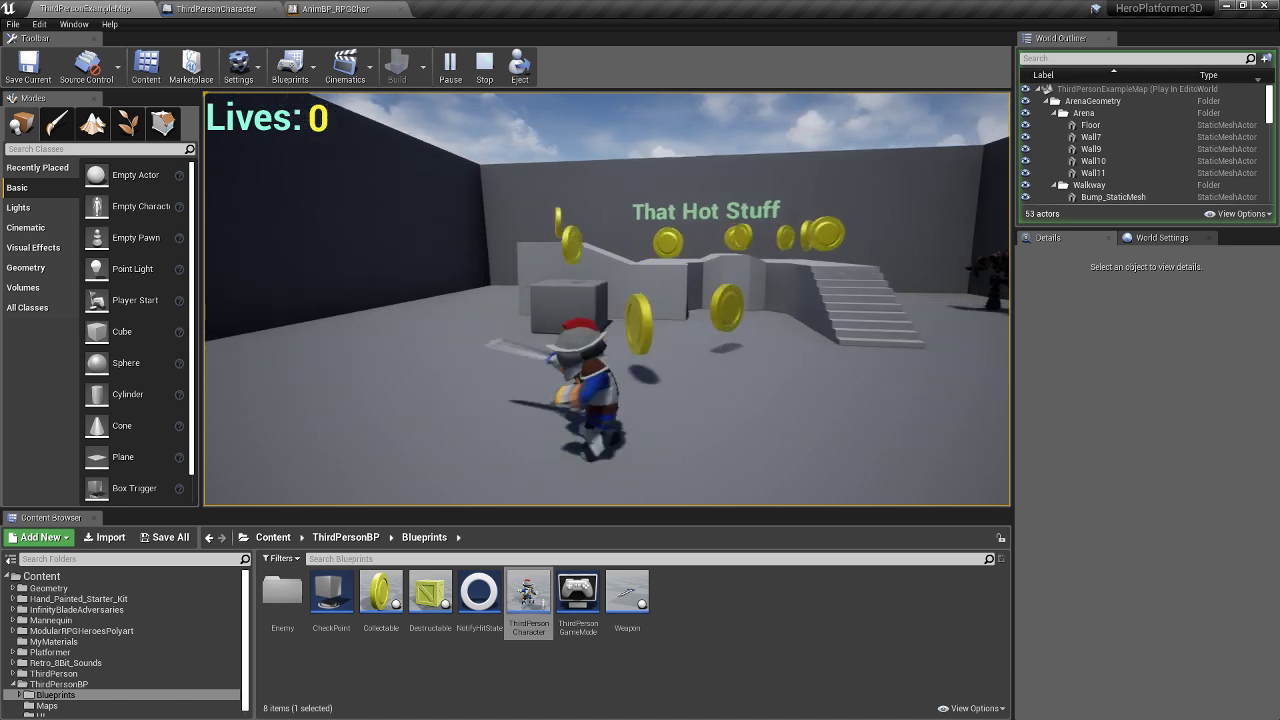
left_click(607, 300)
key("a")
key("w")
left_click(607, 300)
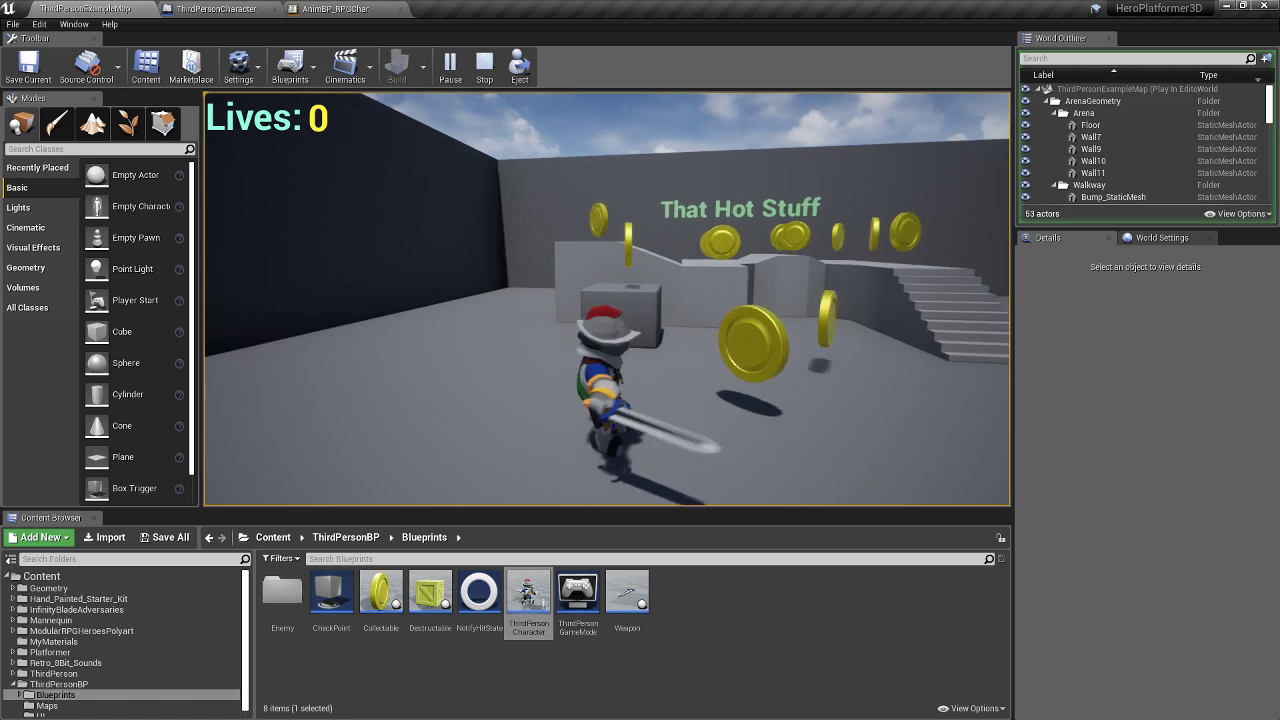
left_click(607, 300)
key("w")
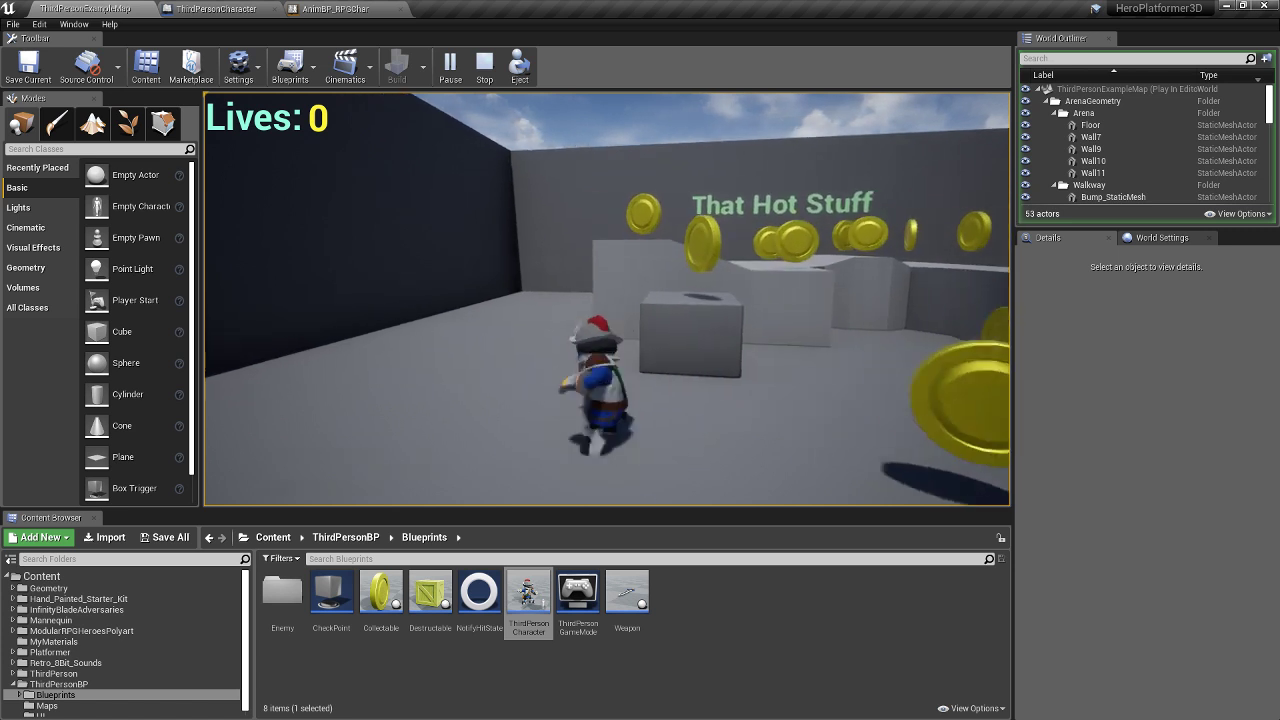
left_click(607, 300)
left_click(607, 300)
key("w")
left_click(607, 300)
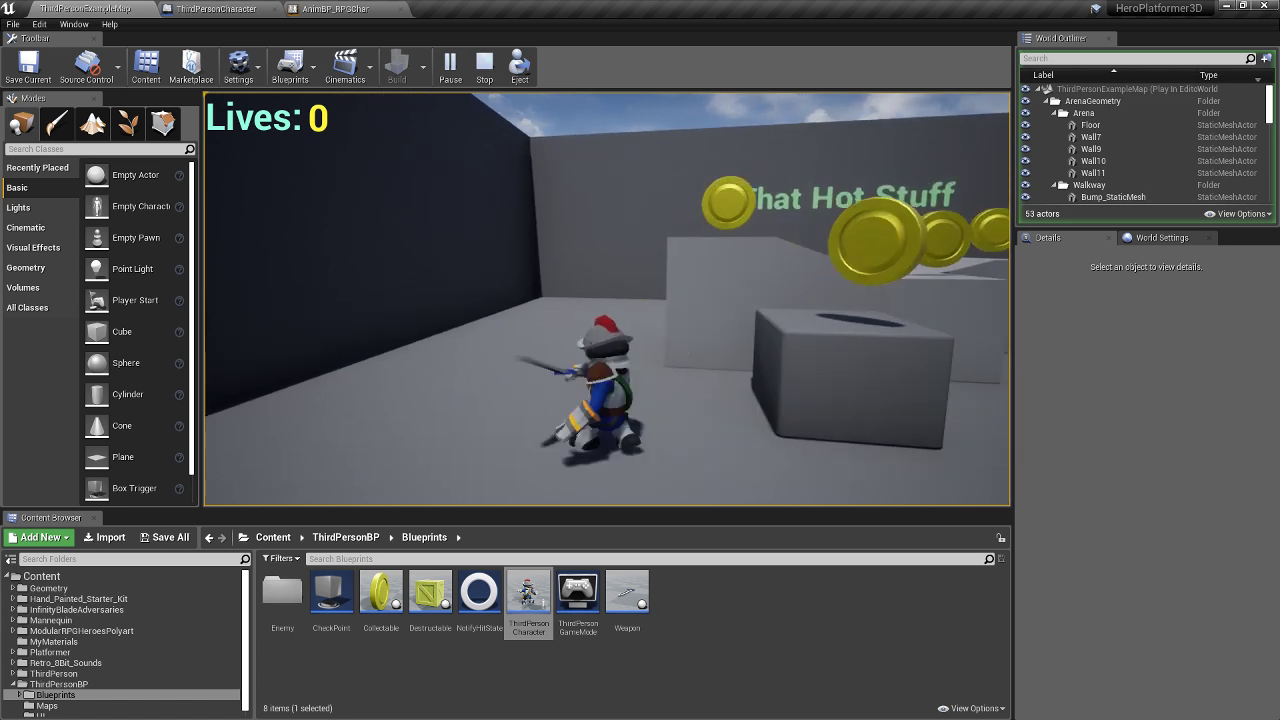
left_click(607, 300)
left_click(607, 300)
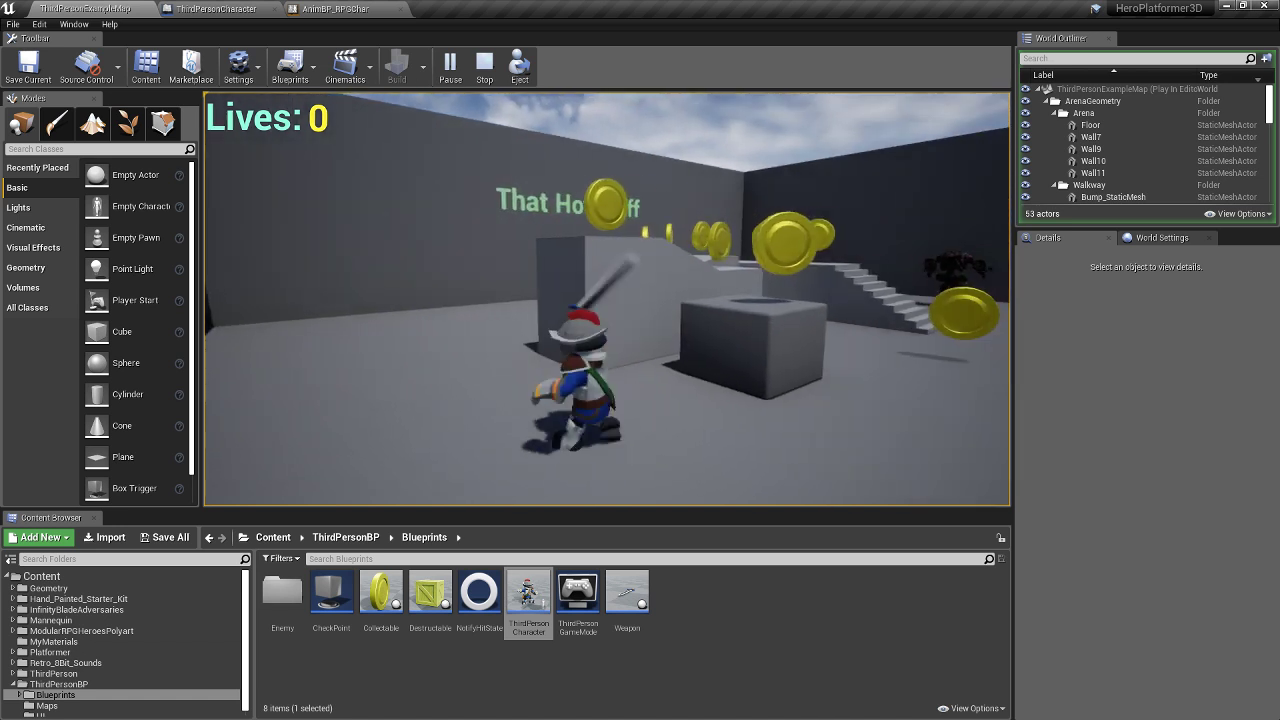
- Test attacks combined with backward, sideways and forward movement, running the character through a nearby coin
left_click(607, 300)
key("s")
key("d")
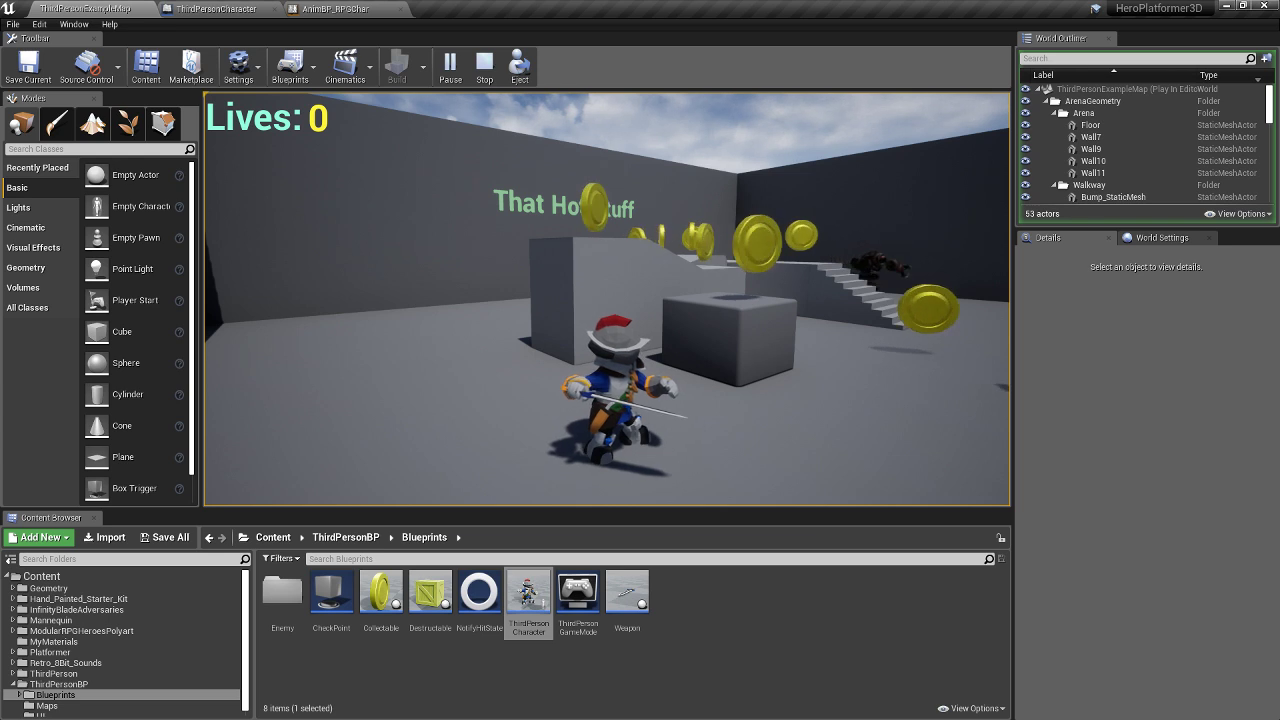
key("w")
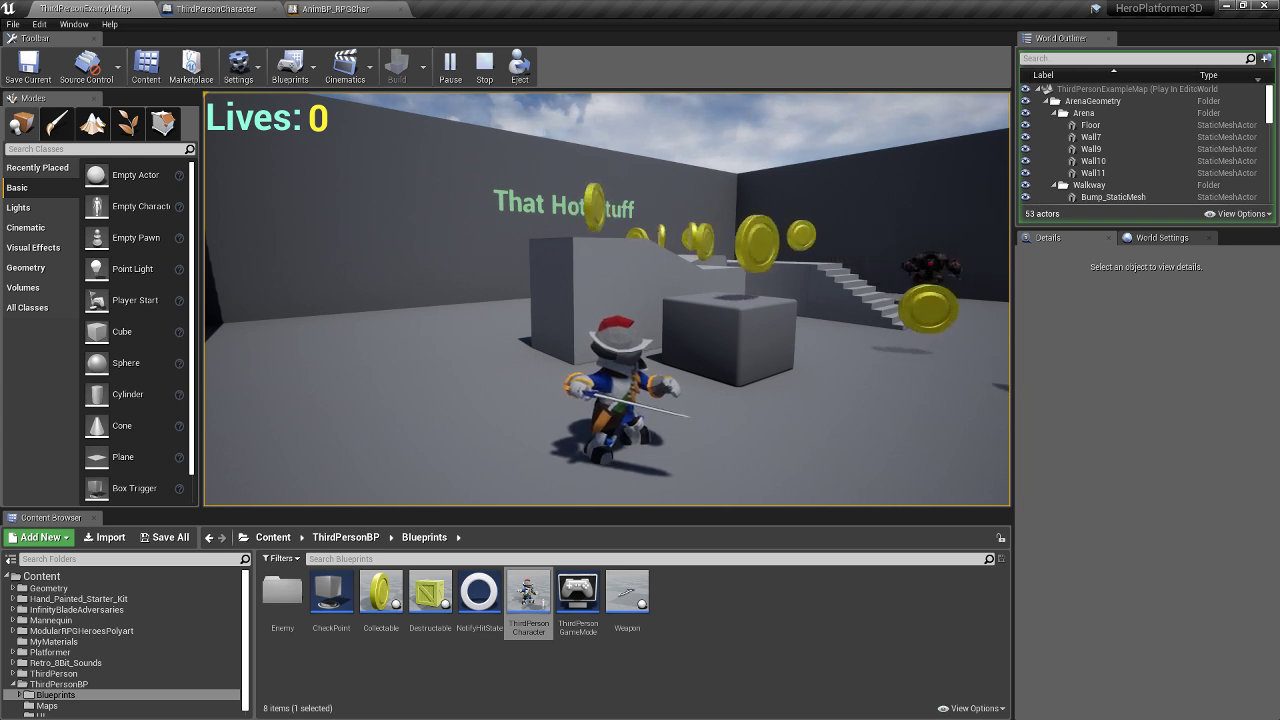
left_click(607, 300)
key("w")
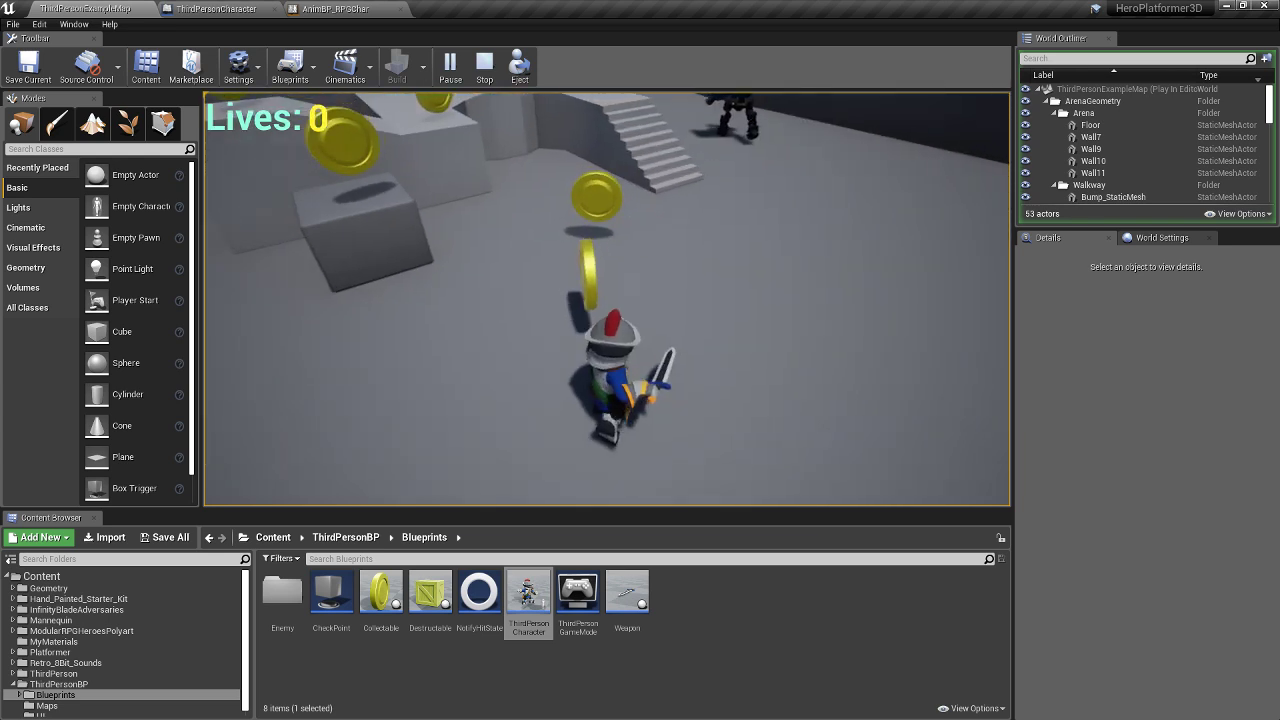
key("s")
left_click(607, 300)
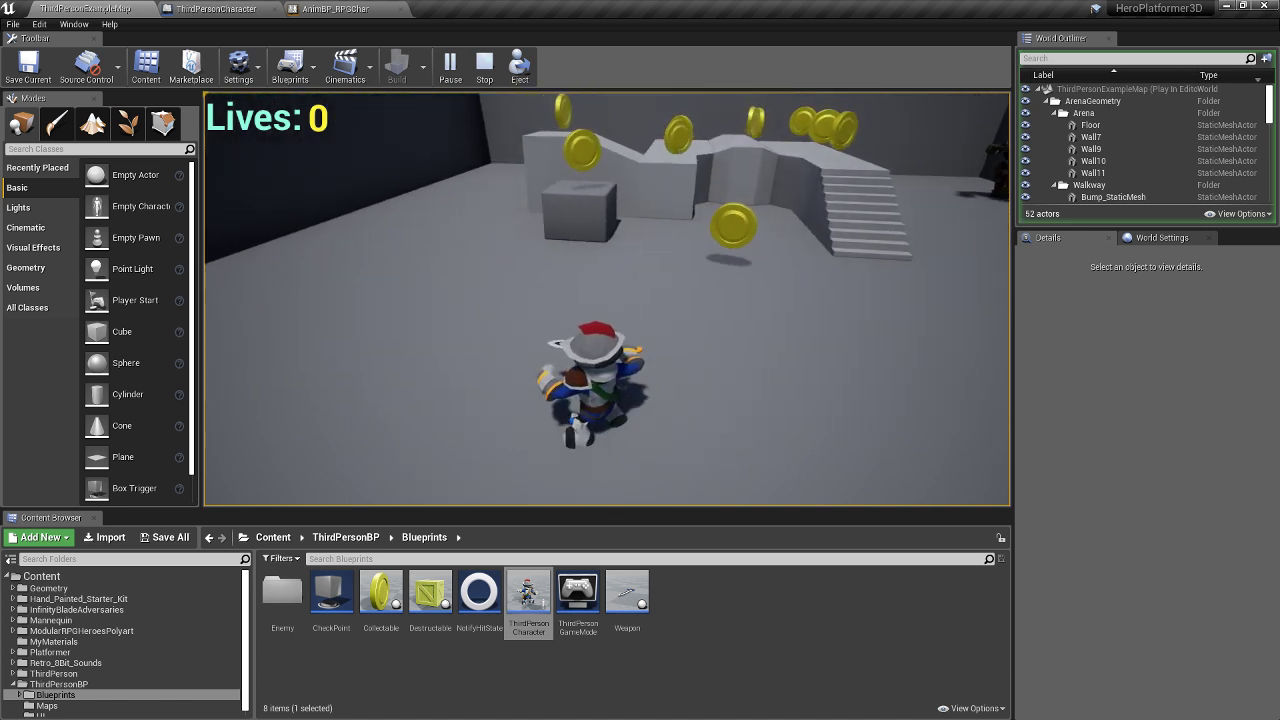
- Alternate forward running with single sword attacks on the open arena floor to check the attack transitions
key("w")
key("w")
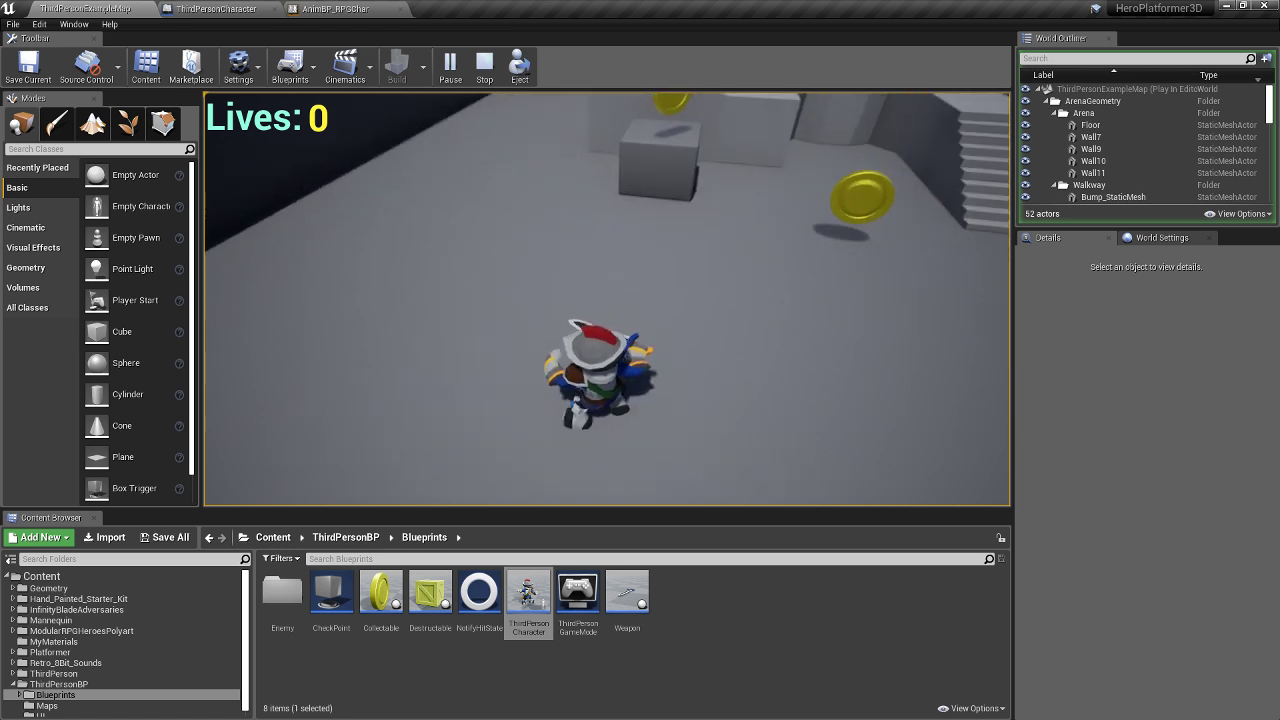
left_click(607, 300)
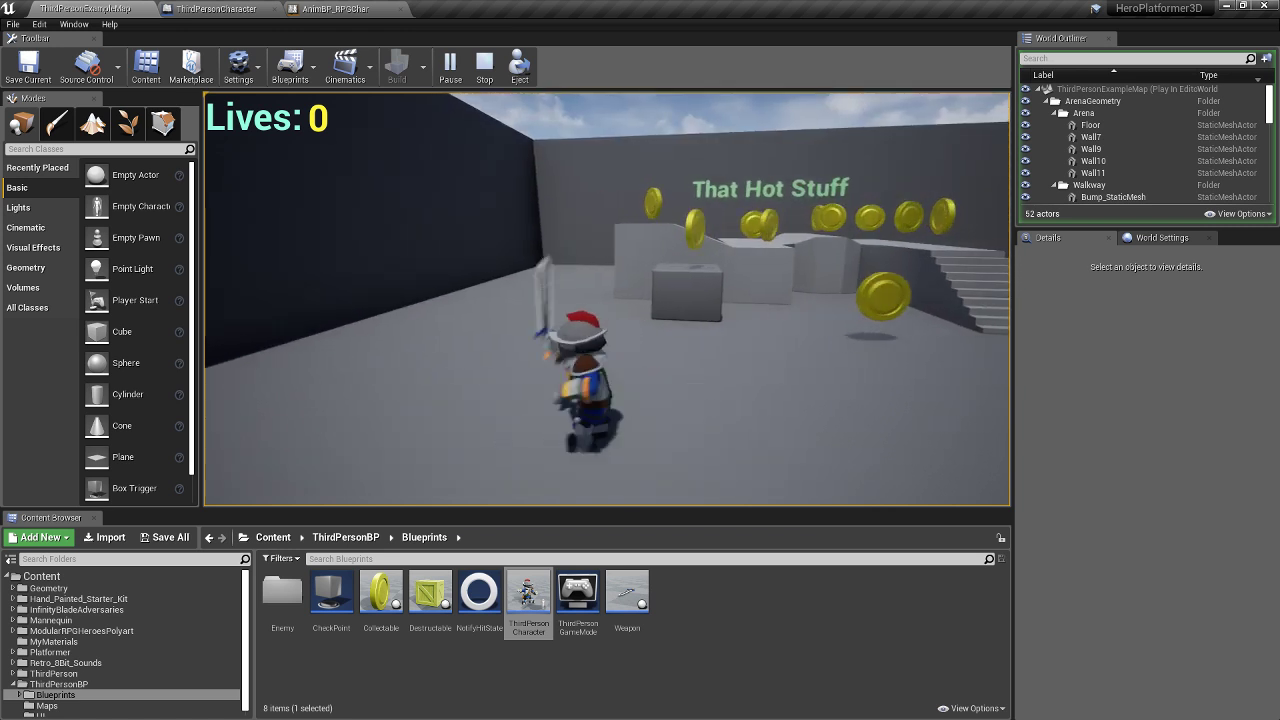
key("w")
key("w")
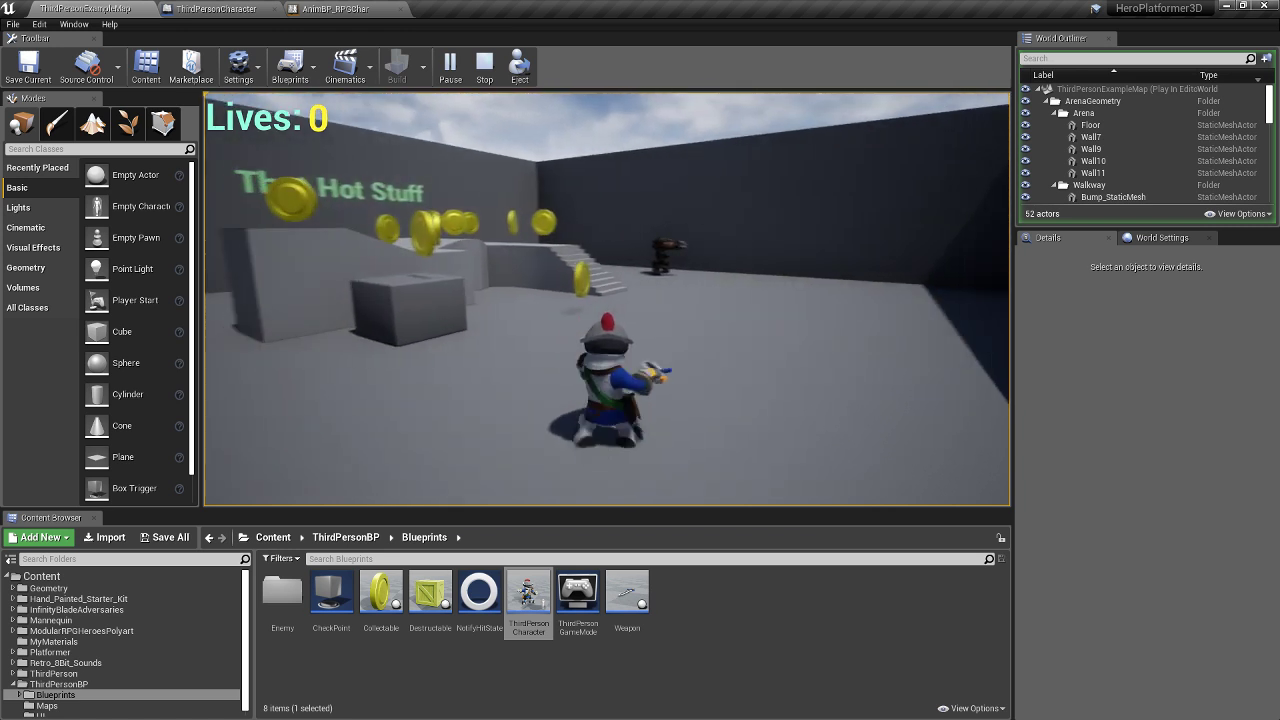
left_click(607, 300)
key("w")
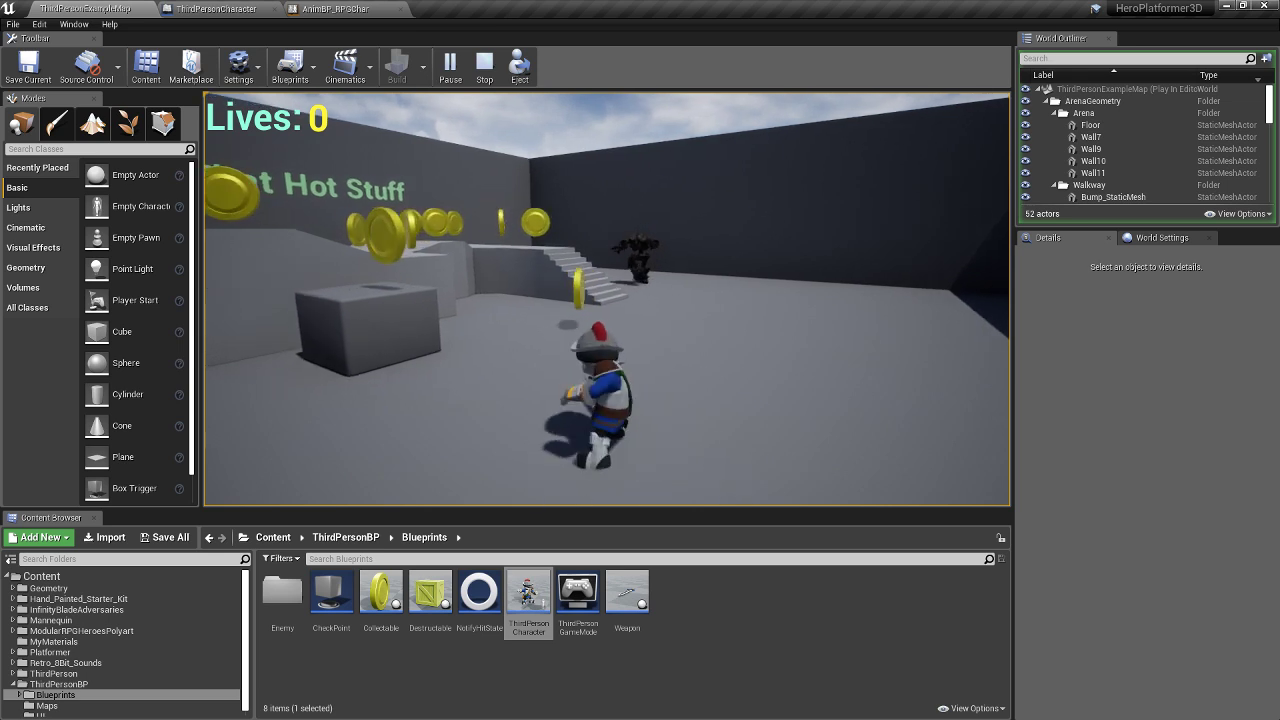
- Test the sword attack together with a jump, followed by attacks on the ground
left_click(607, 300)
key("space")
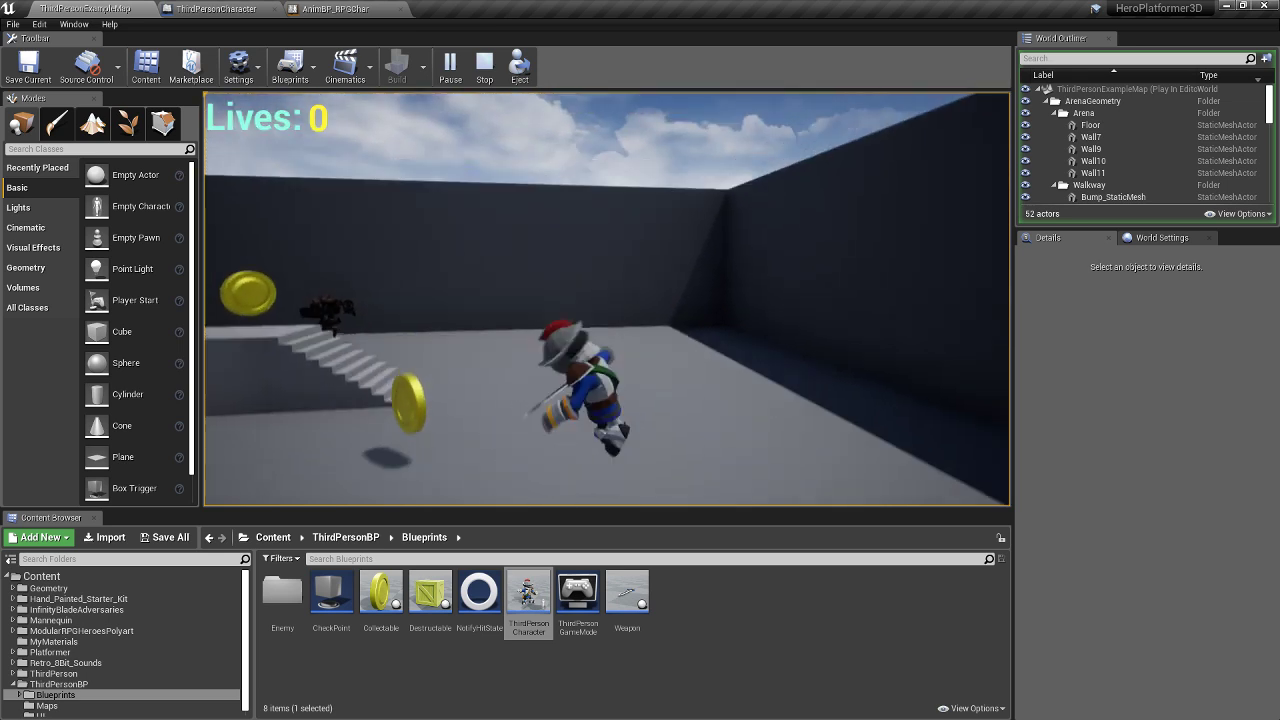
left_click(607, 300)
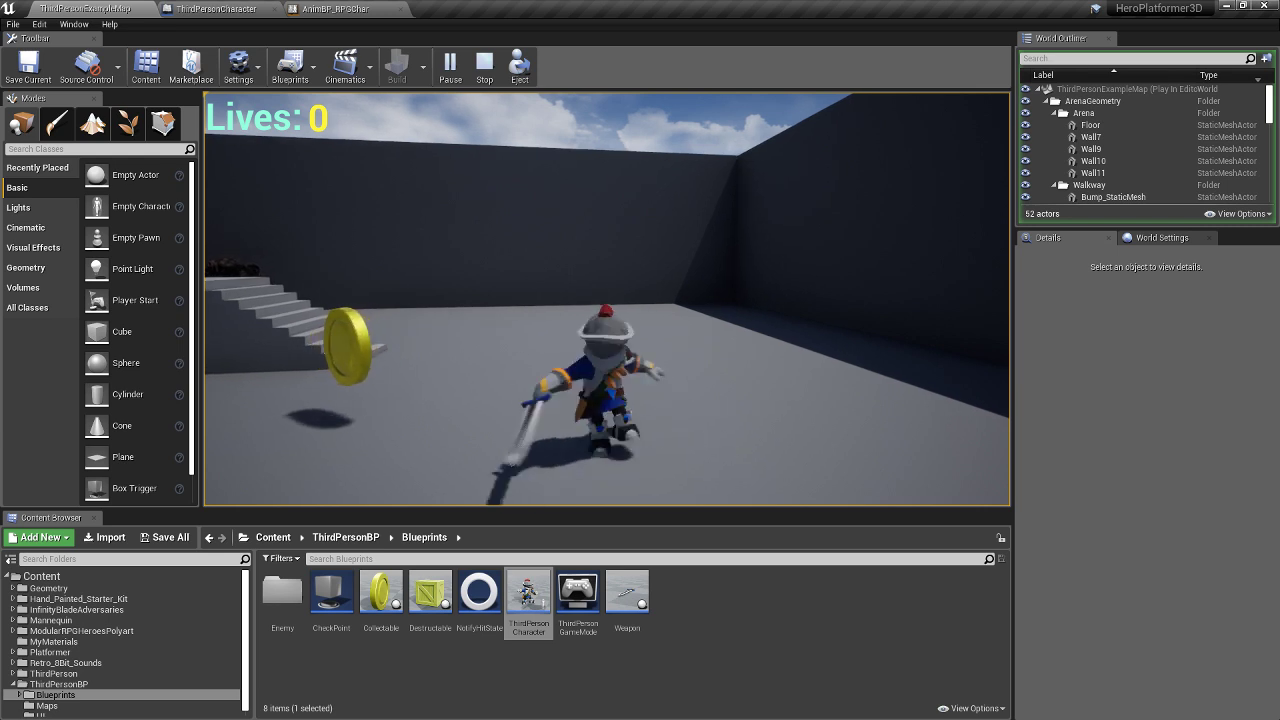
left_click(607, 300)
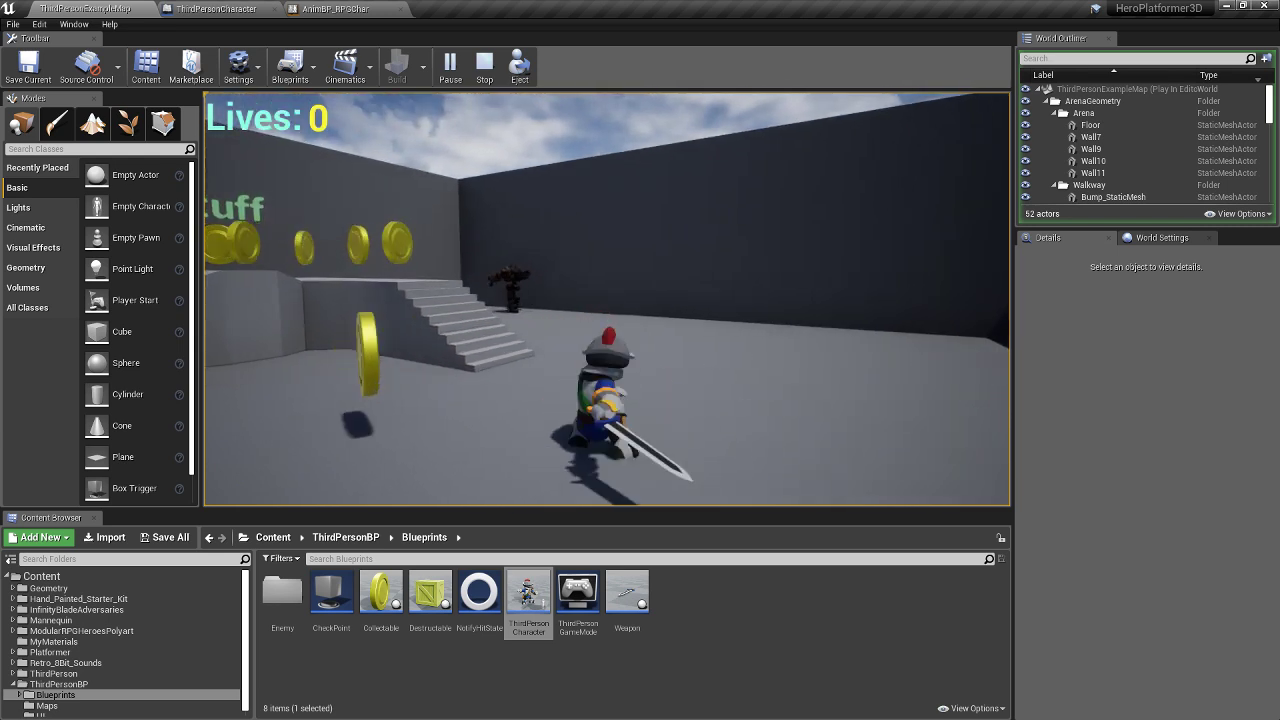
- Run the character to the robot enemy beside the stairs, attack it with the sword, and end the play session
key("d")
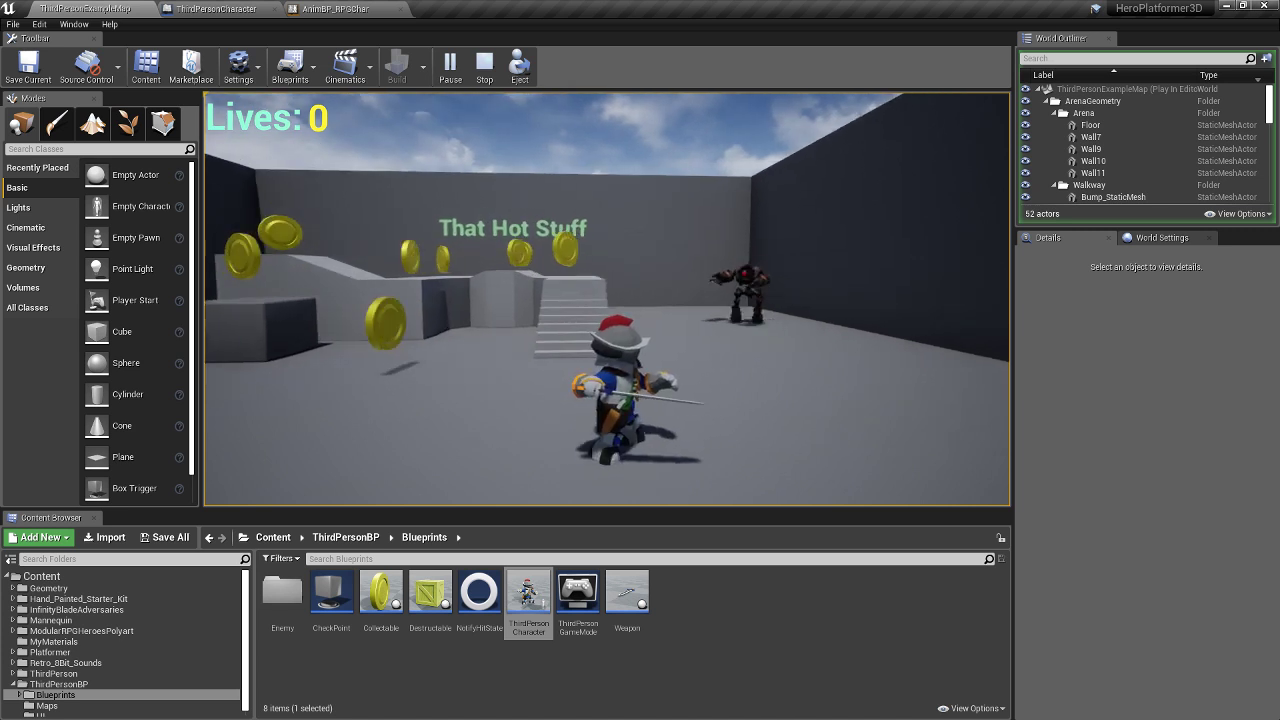
key("w")
left_click(607, 300)
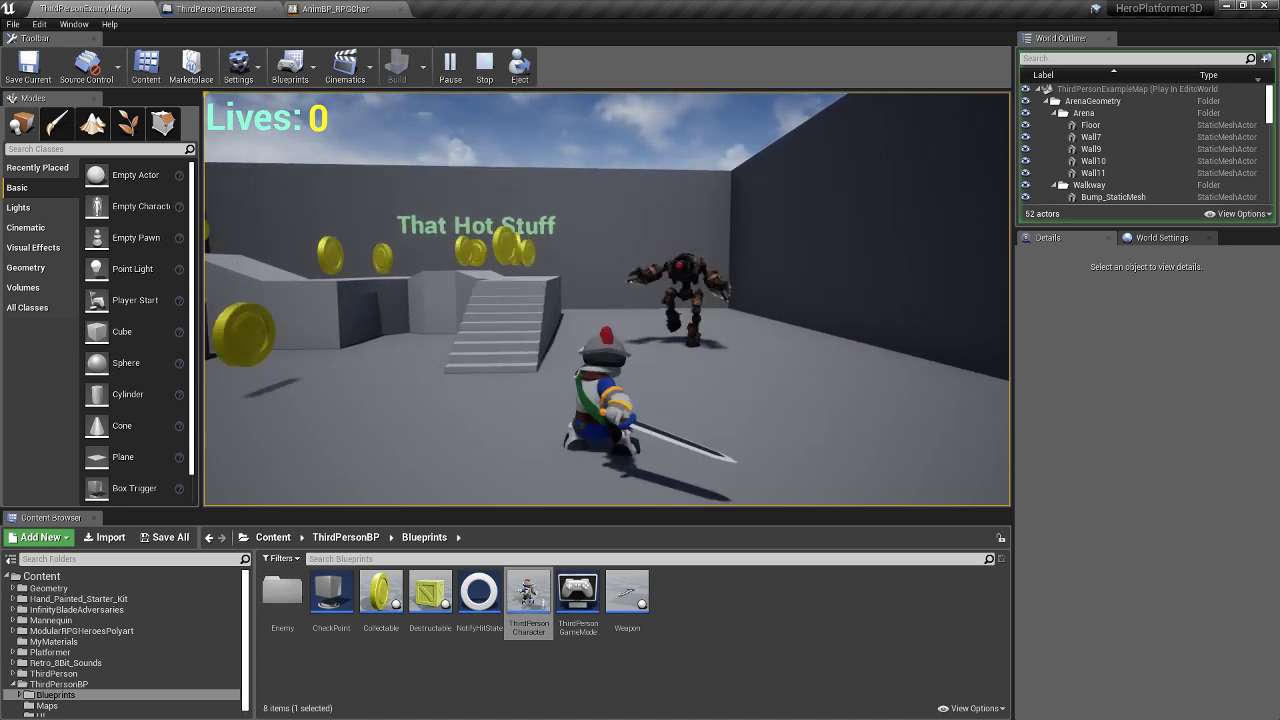
left_click(607, 300)
key("w")
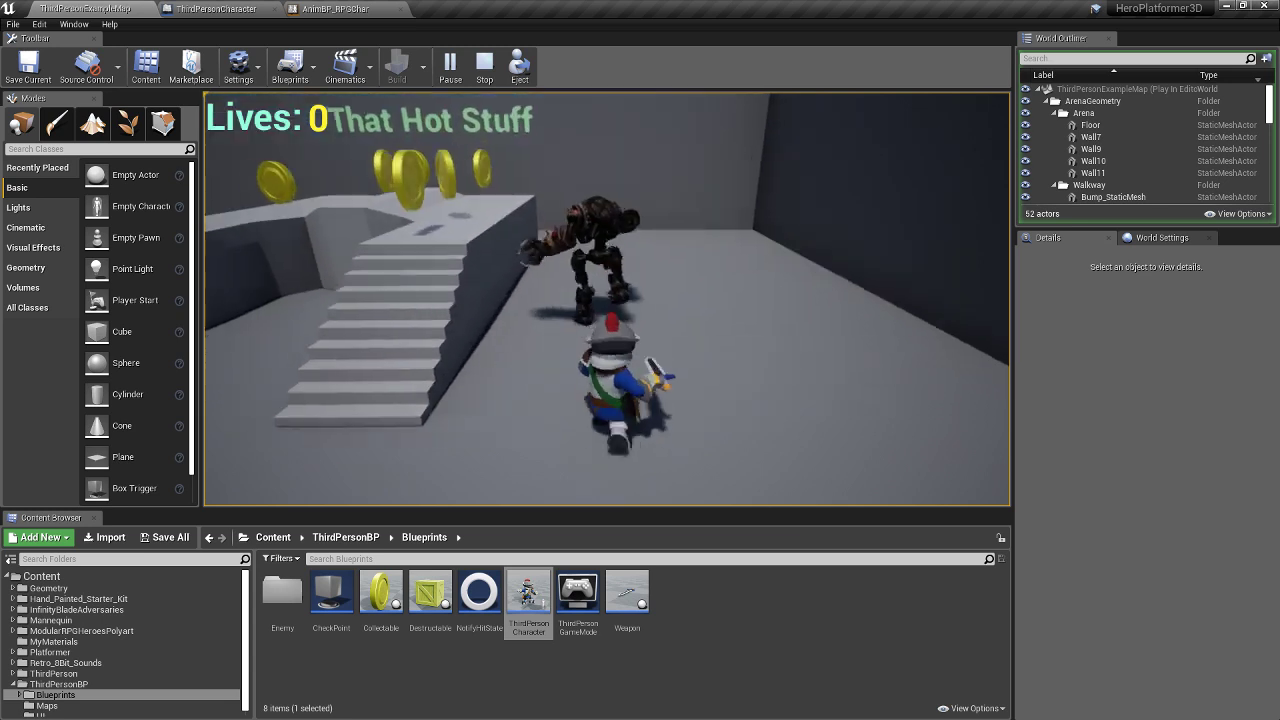
key("w")
left_click(607, 300)
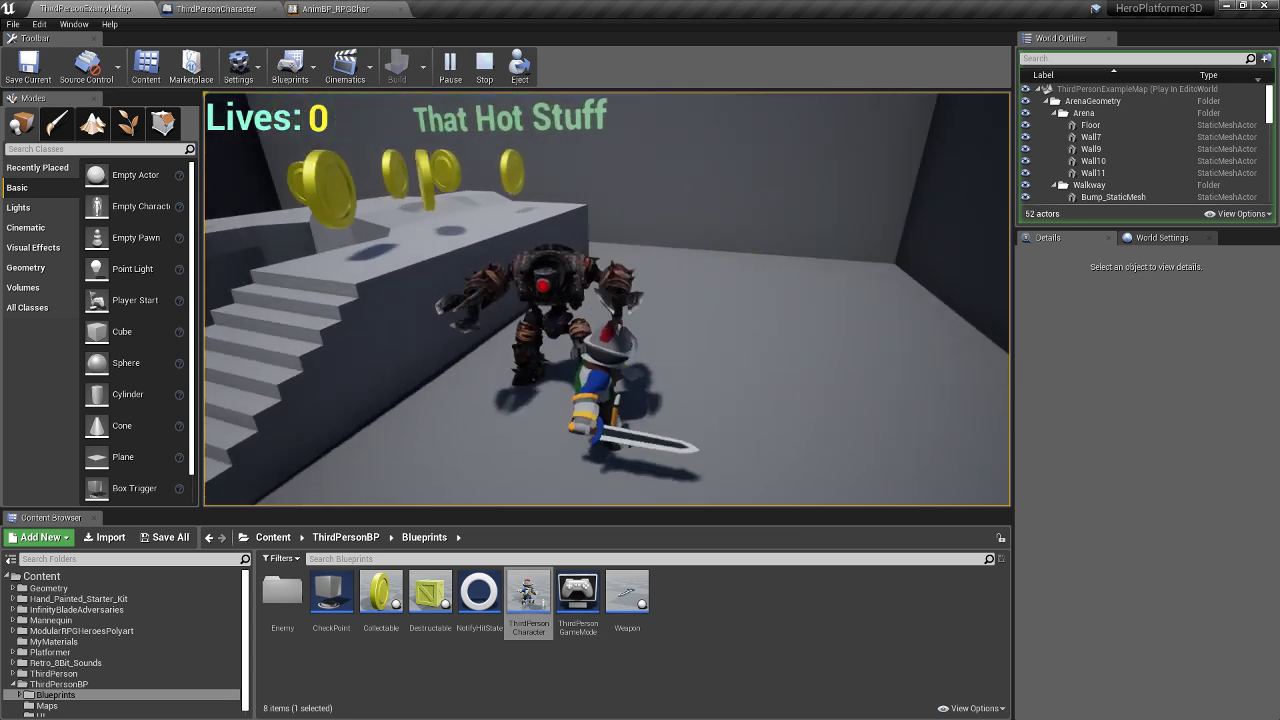
left_click(607, 300)
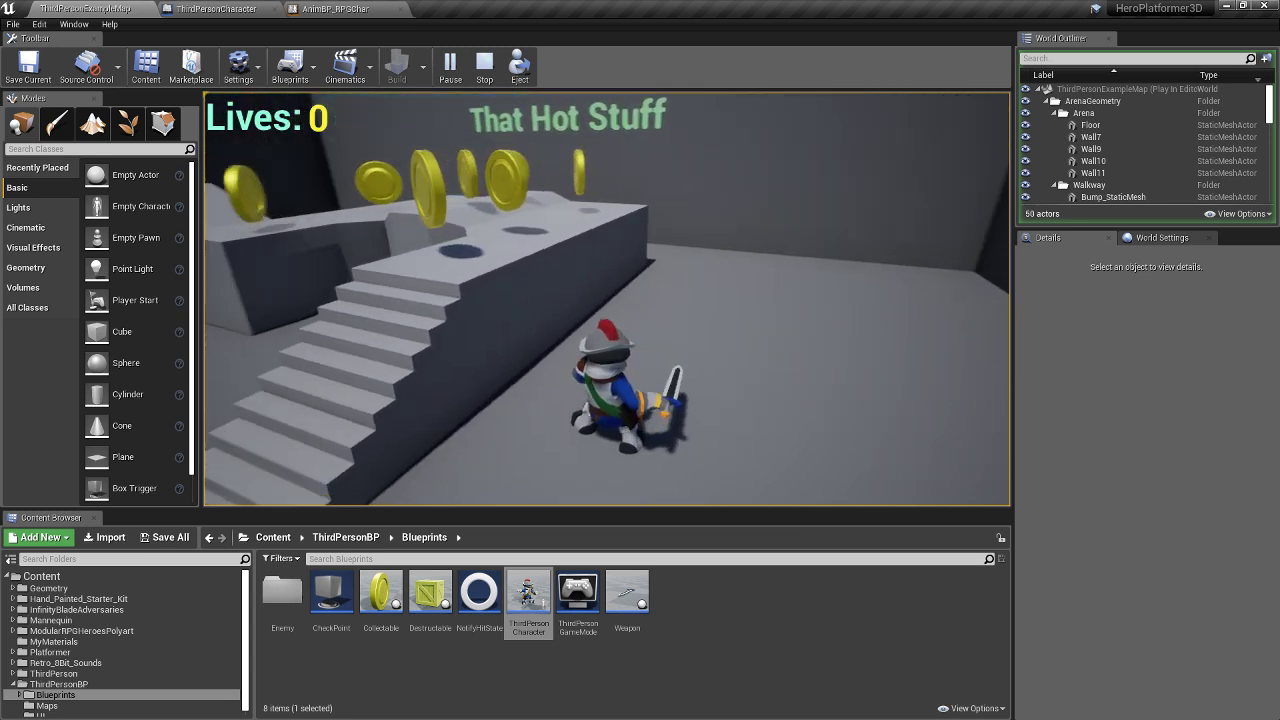
key("w")
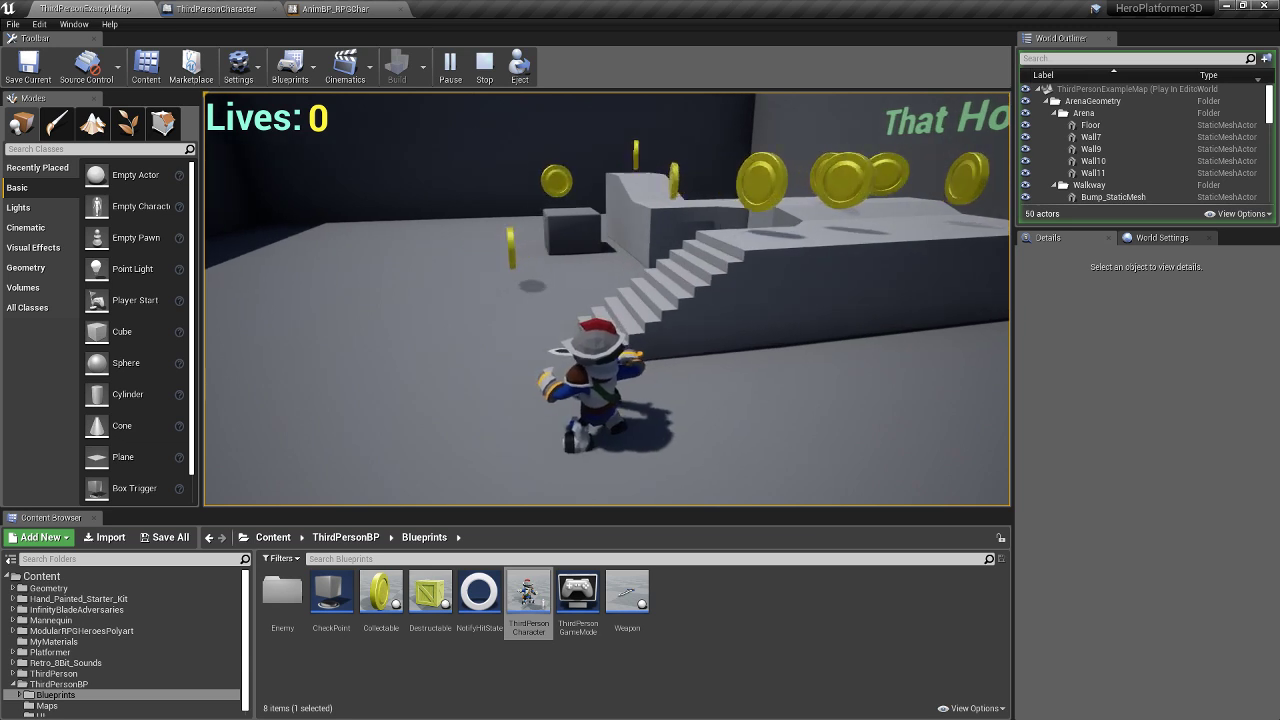
key("Escape")
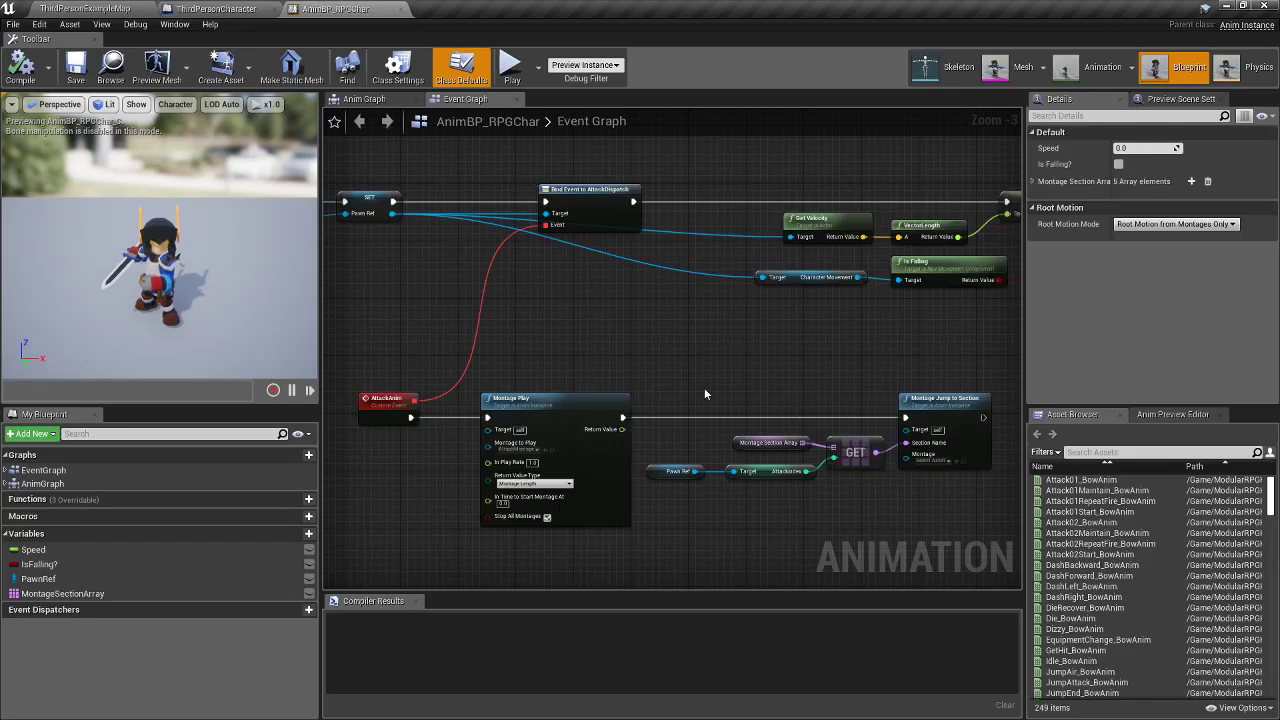
- Open the AttackMontage animation asset and examine its sections, element timing and notifies
left_click(1089, 68)
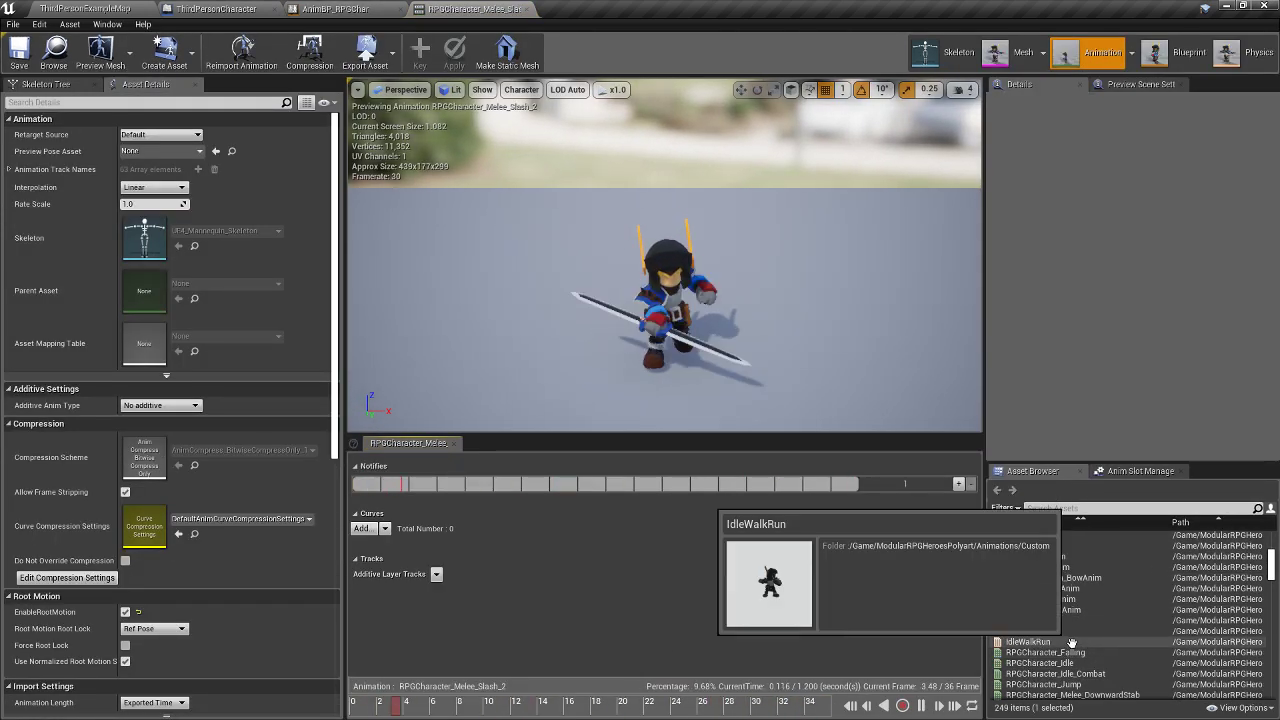
double_click(1072, 642)
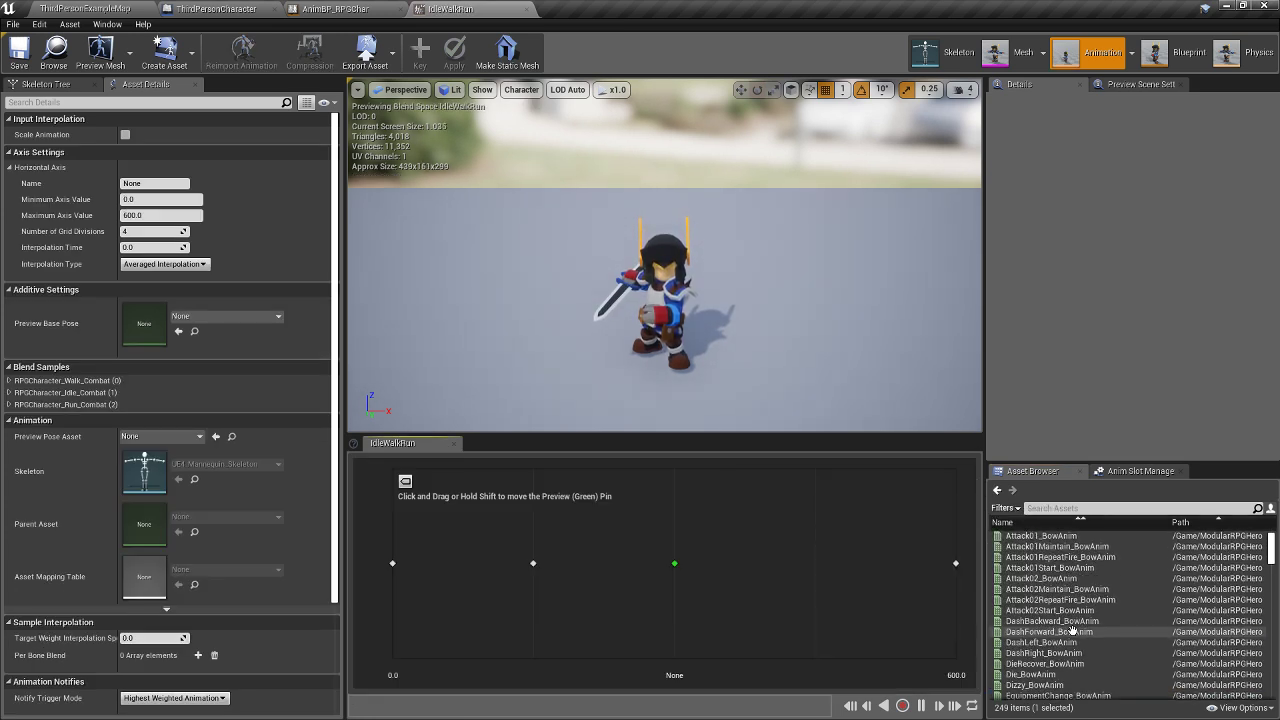
scroll(1072, 632, "down", 15)
scroll(1067, 622, "up", 2)
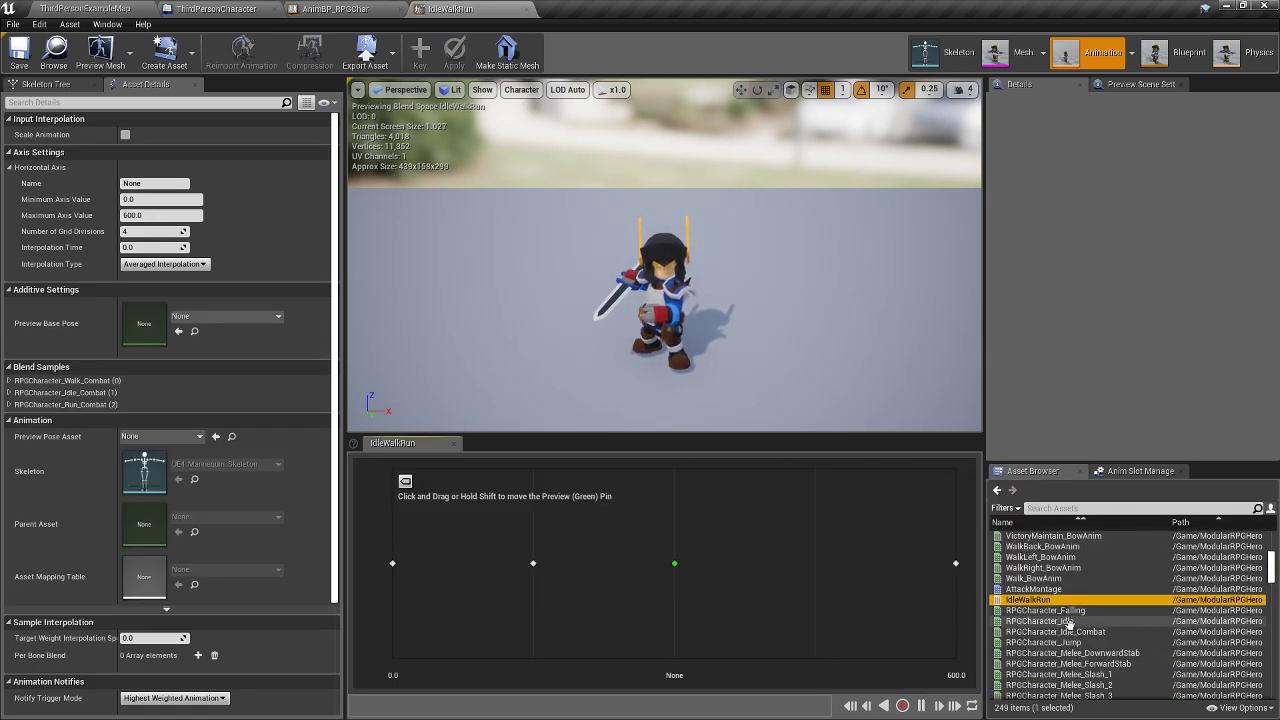
double_click(1040, 589)
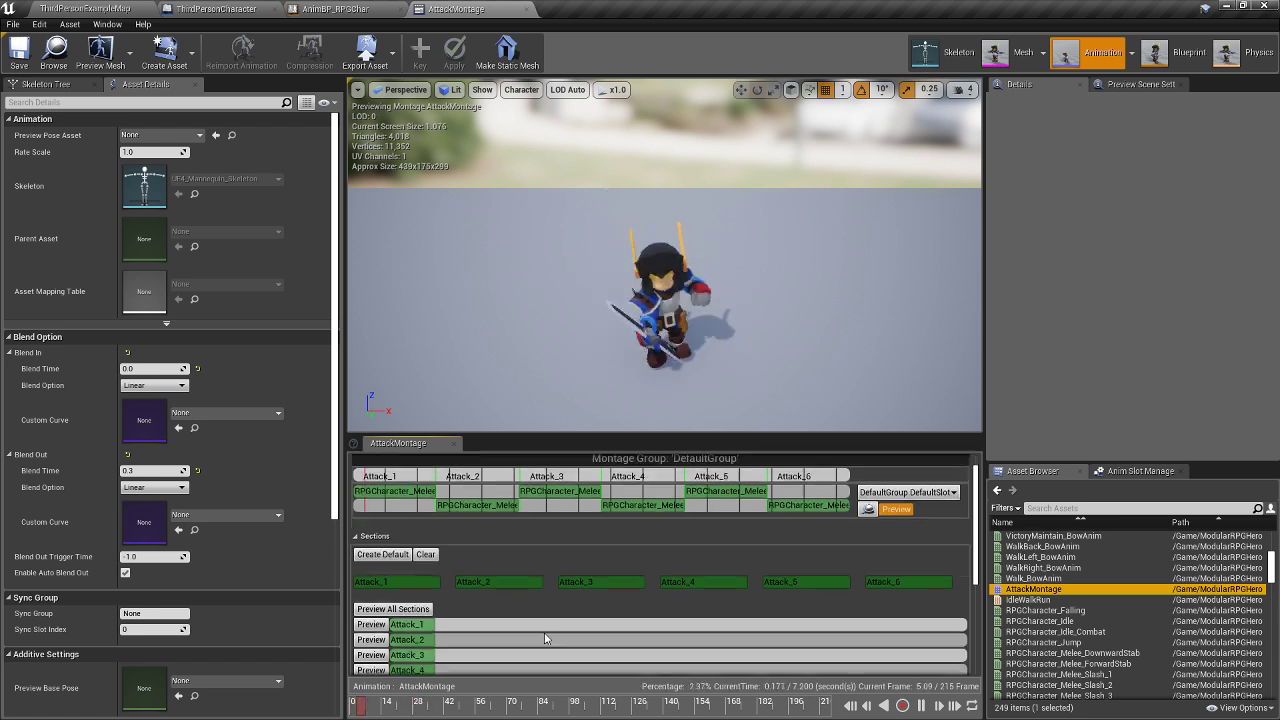
scroll(560, 630, "down", 5)
scroll(620, 600, "up", 1)
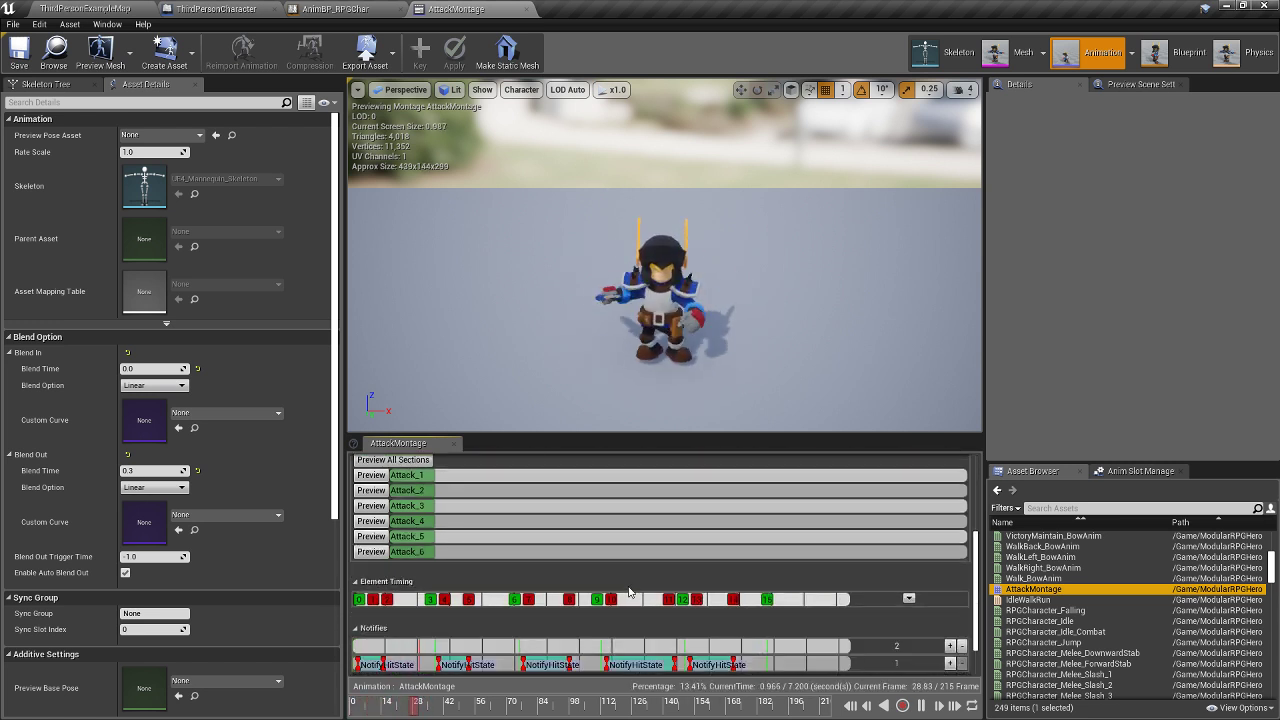
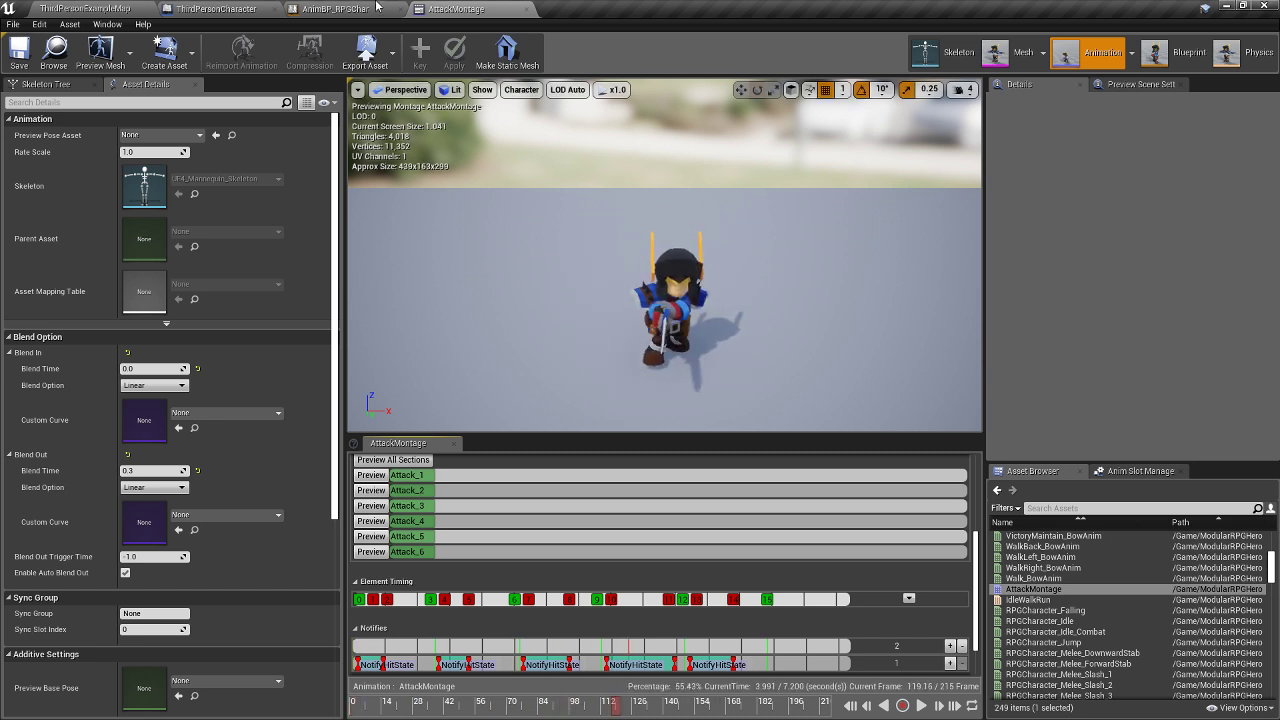
- In the ThirdPersonCharacter event graph, set the Attackindex SET node on the attack Branch's True path to 3 and compile the Blueprint
left_click(231, 6)
right_click_drag(412, 445, 630, 467)
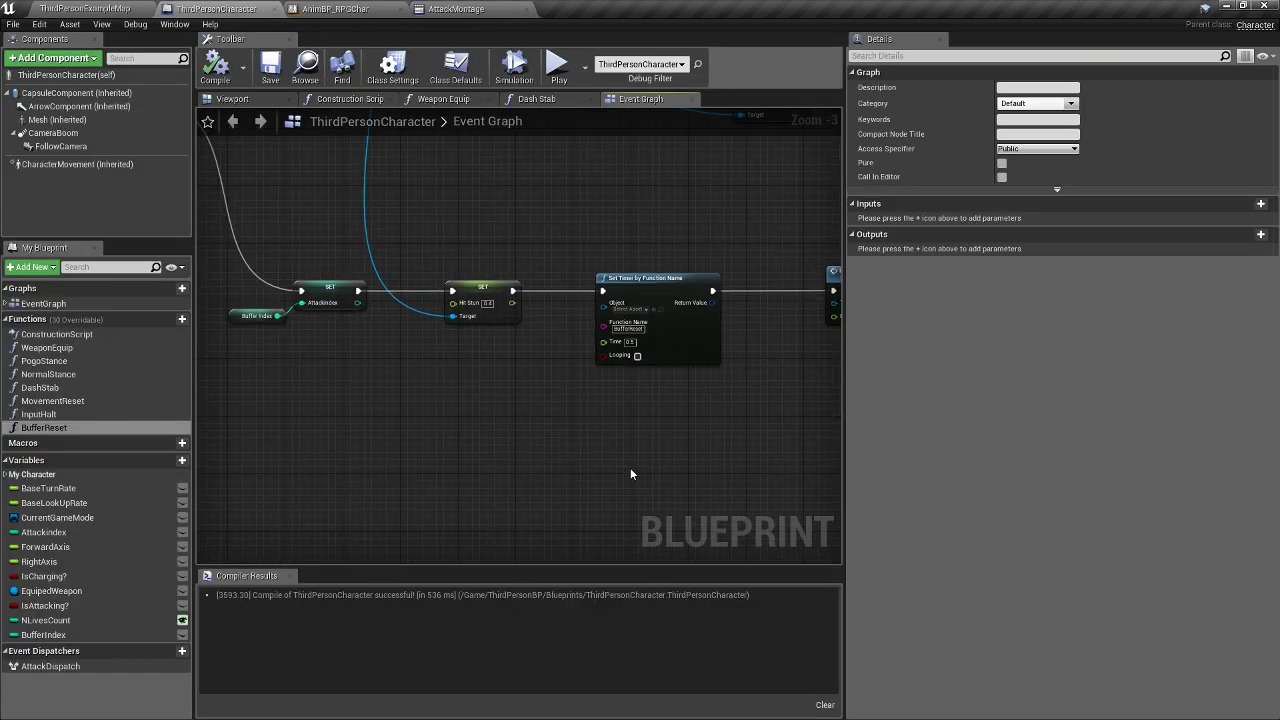
scroll(583, 474, "down", 5)
scroll(543, 333, "up", 7)
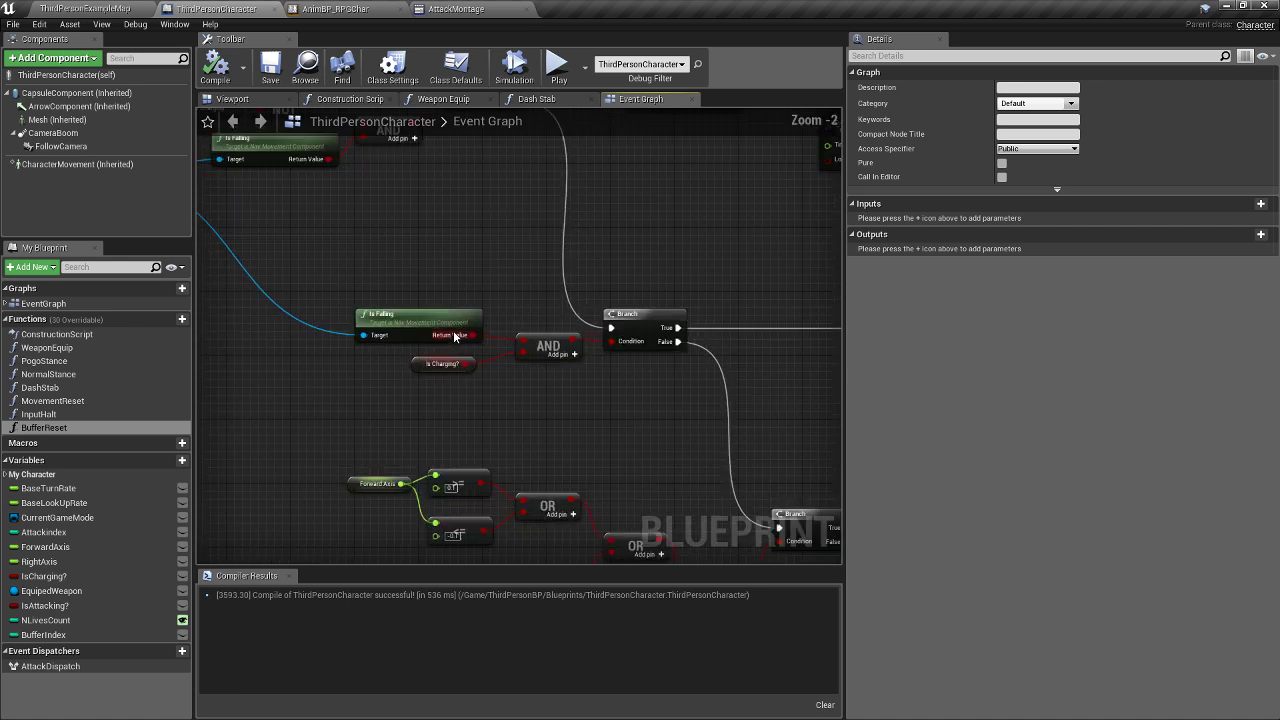
right_click_drag(430, 126, 412, 122)
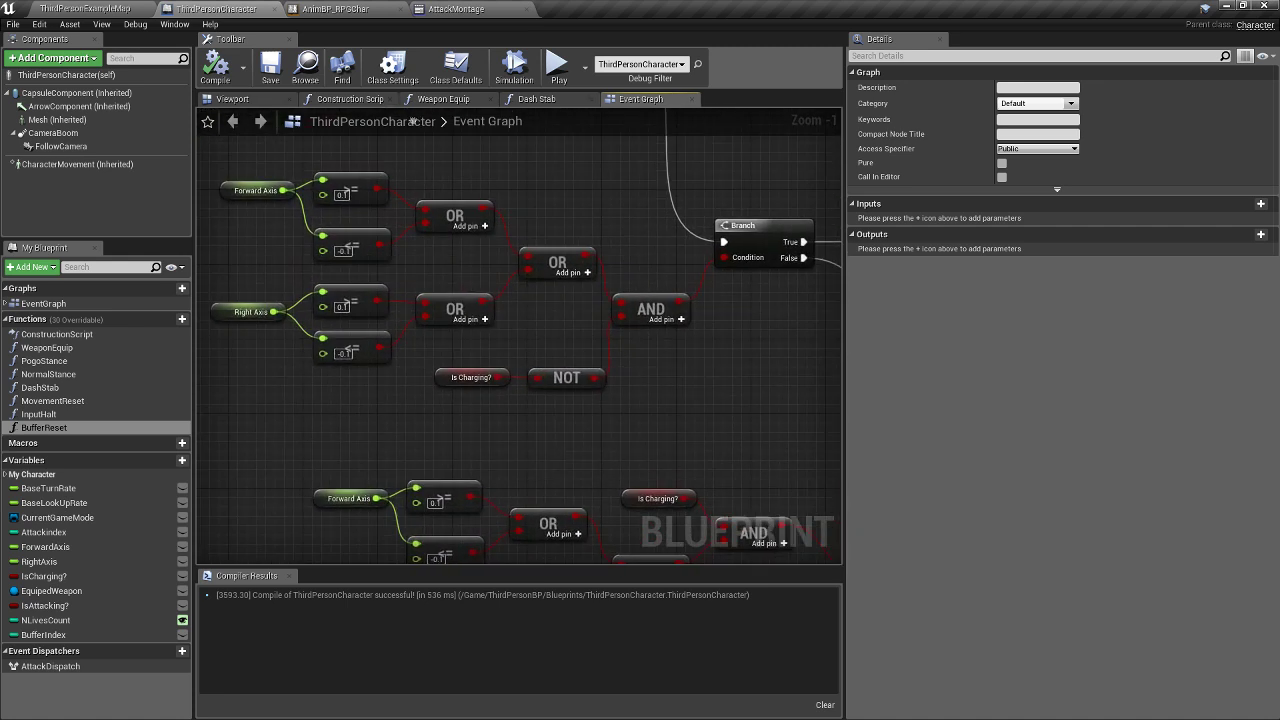
right_click_drag(449, 216, 351, 123)
right_click_drag(445, 264, 379, 179)
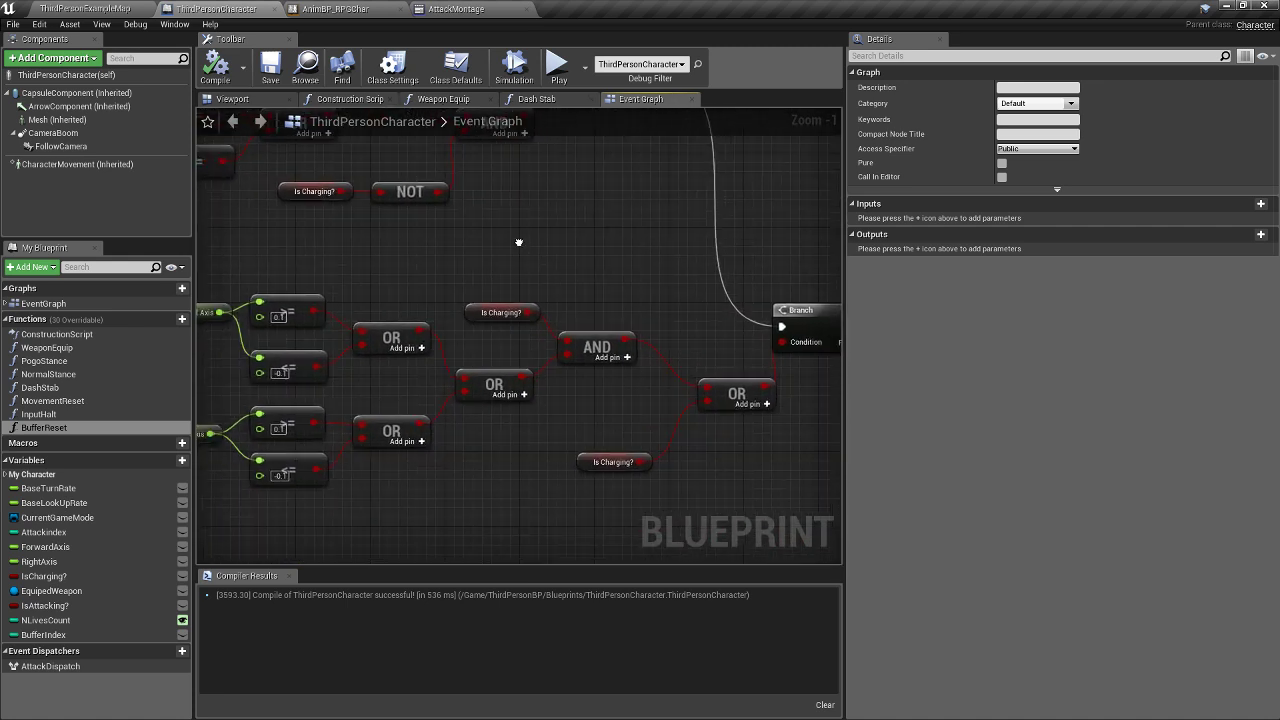
right_click_drag(498, 250, 329, 230)
right_click_drag(560, 350, 410, 370)
right_click_drag(520, 400, 346, 393)
right_click_drag(560, 420, 275, 428)
right_click_drag(600, 445, 514, 349)
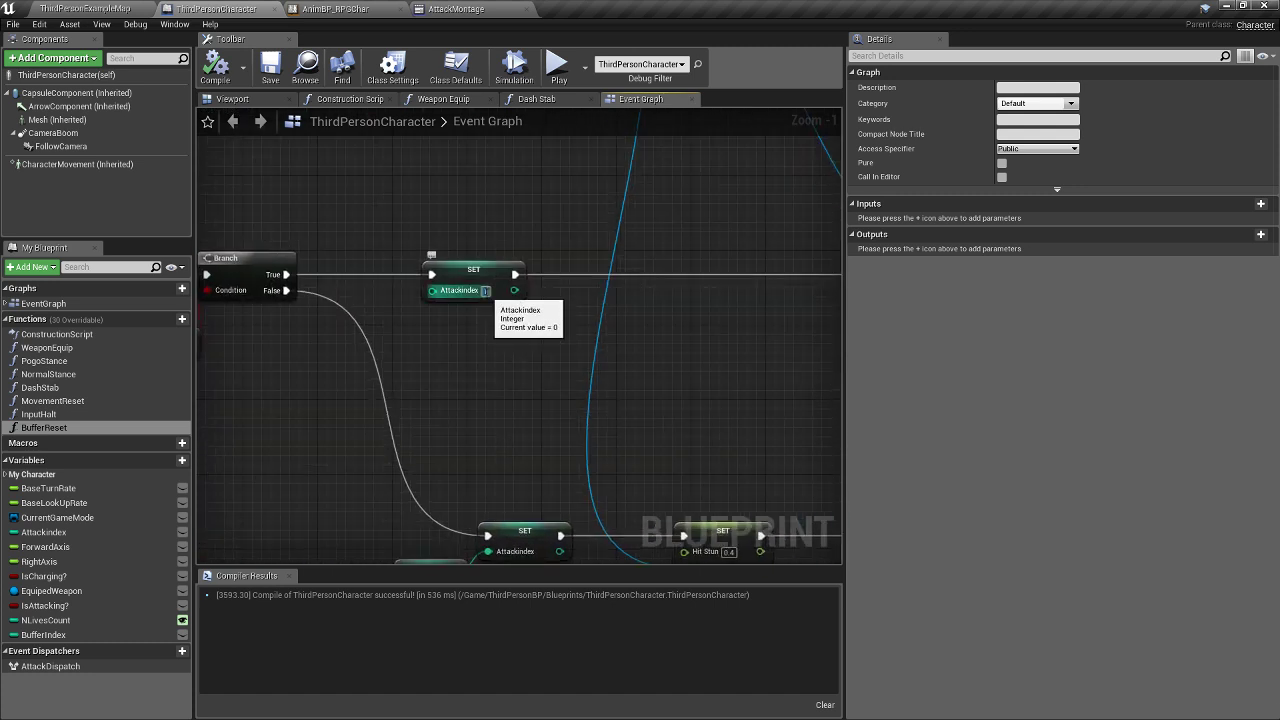
left_click(223, 63)
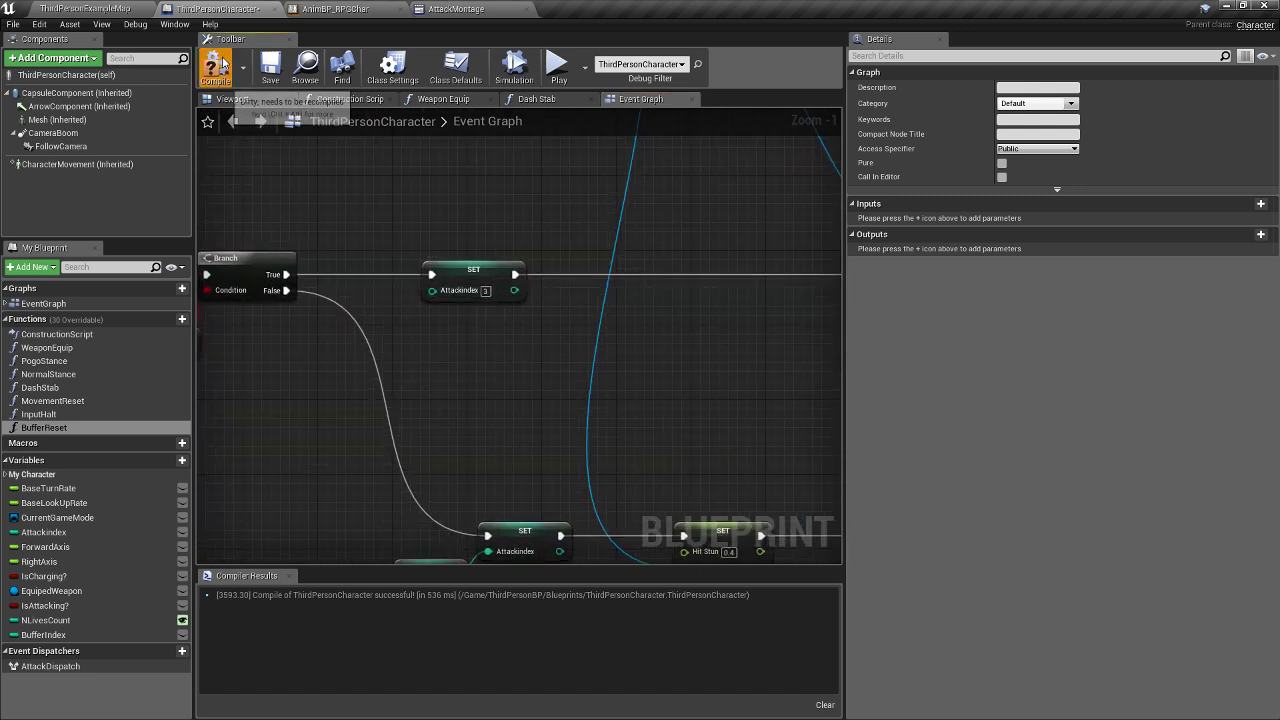
- Start a play session, test the character's sword attacks while moving in different directions, and end the session
left_click(552, 66)
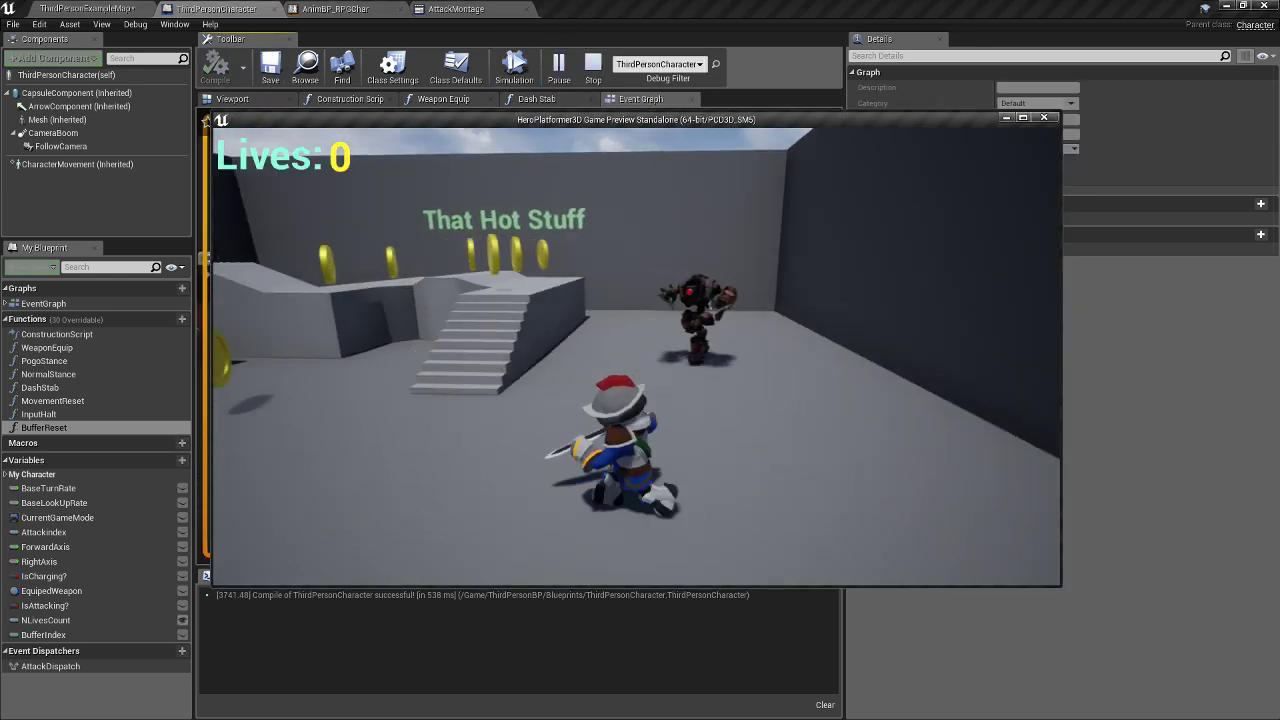
key("a")
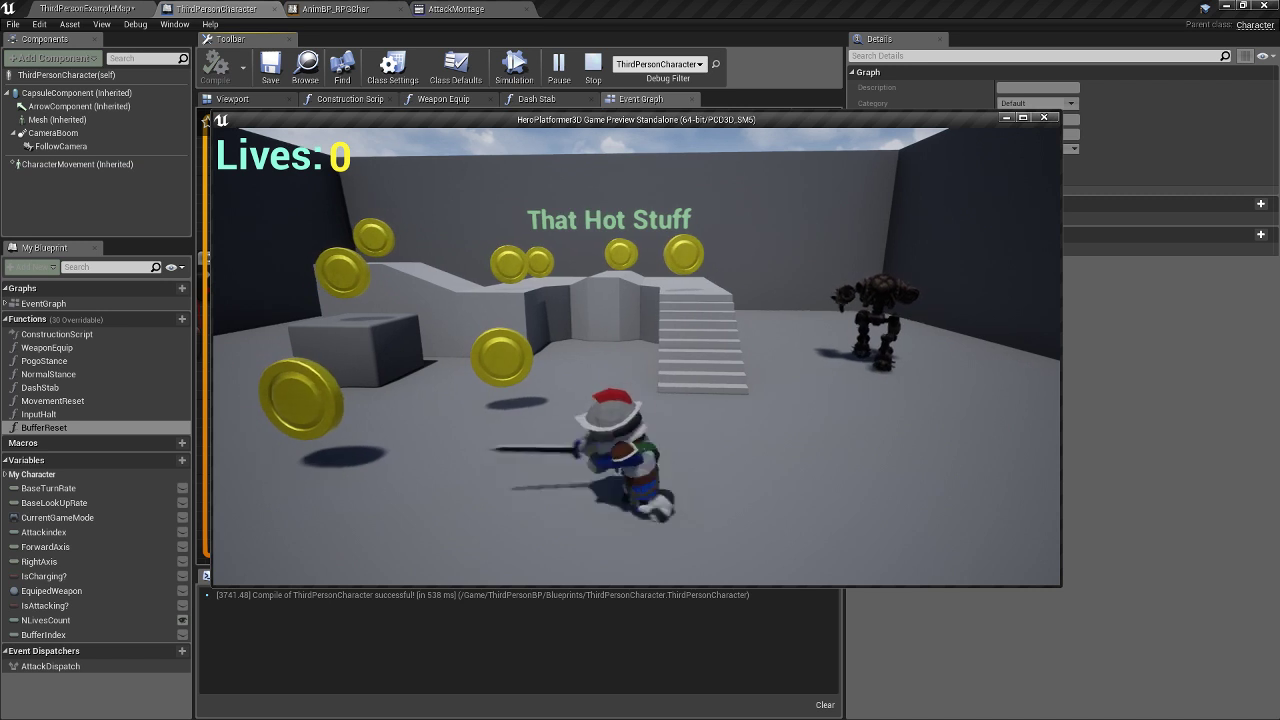
key("s")
key("d")
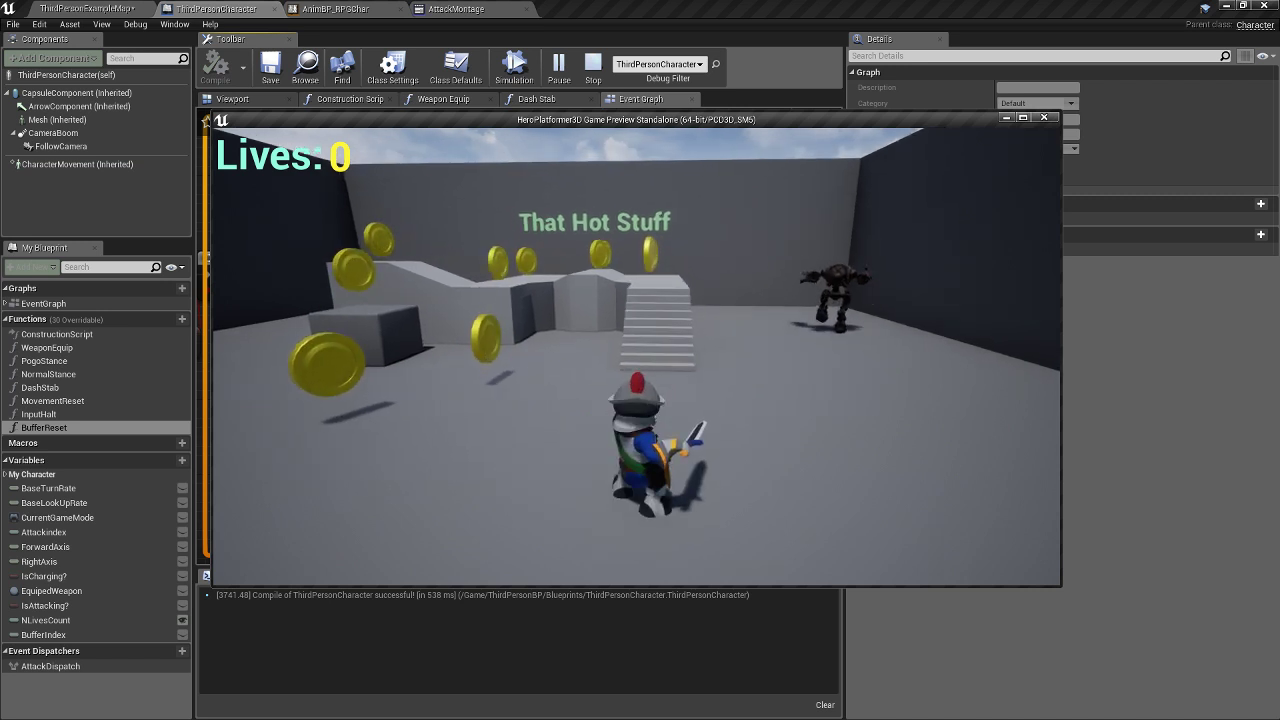
key("a")
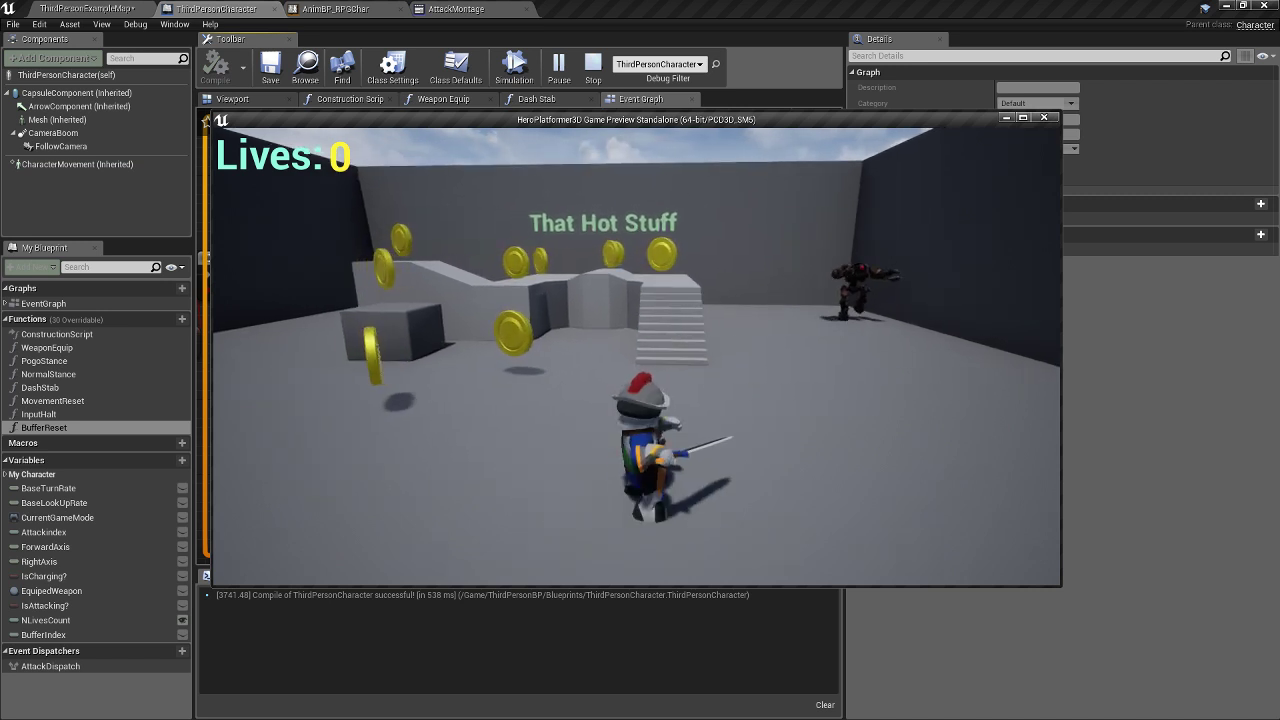
key("w")
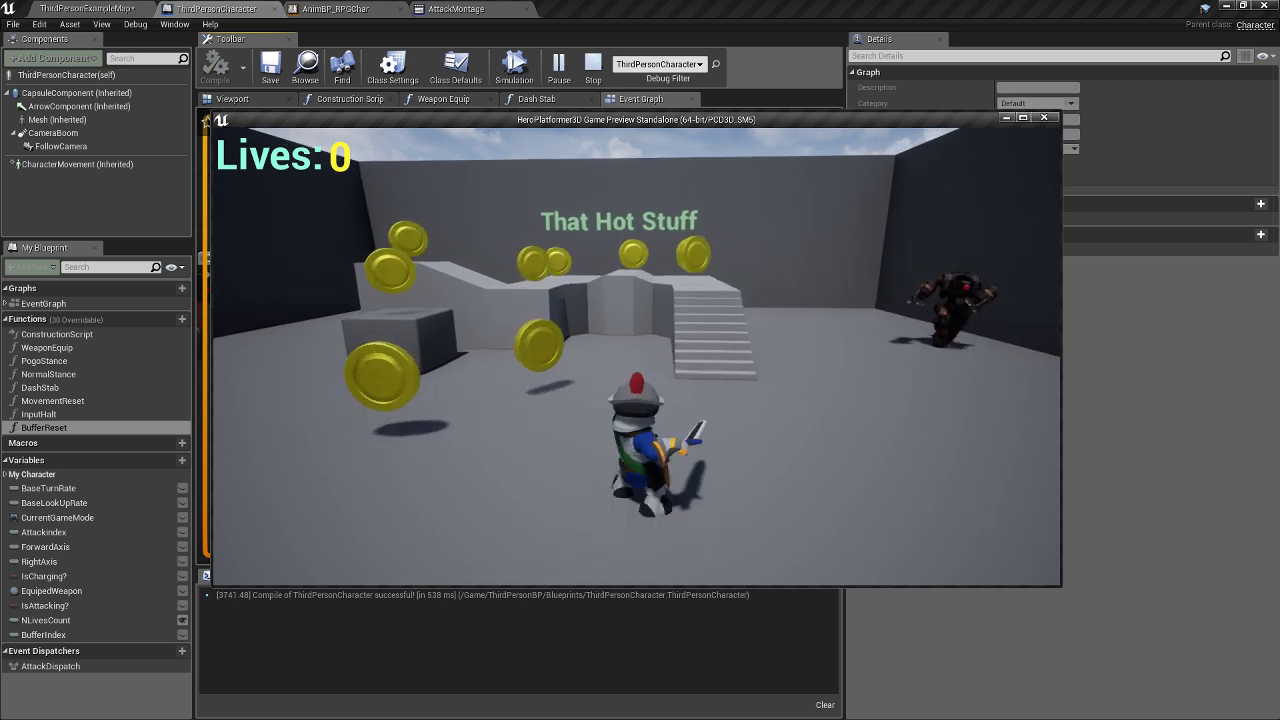
key("w")
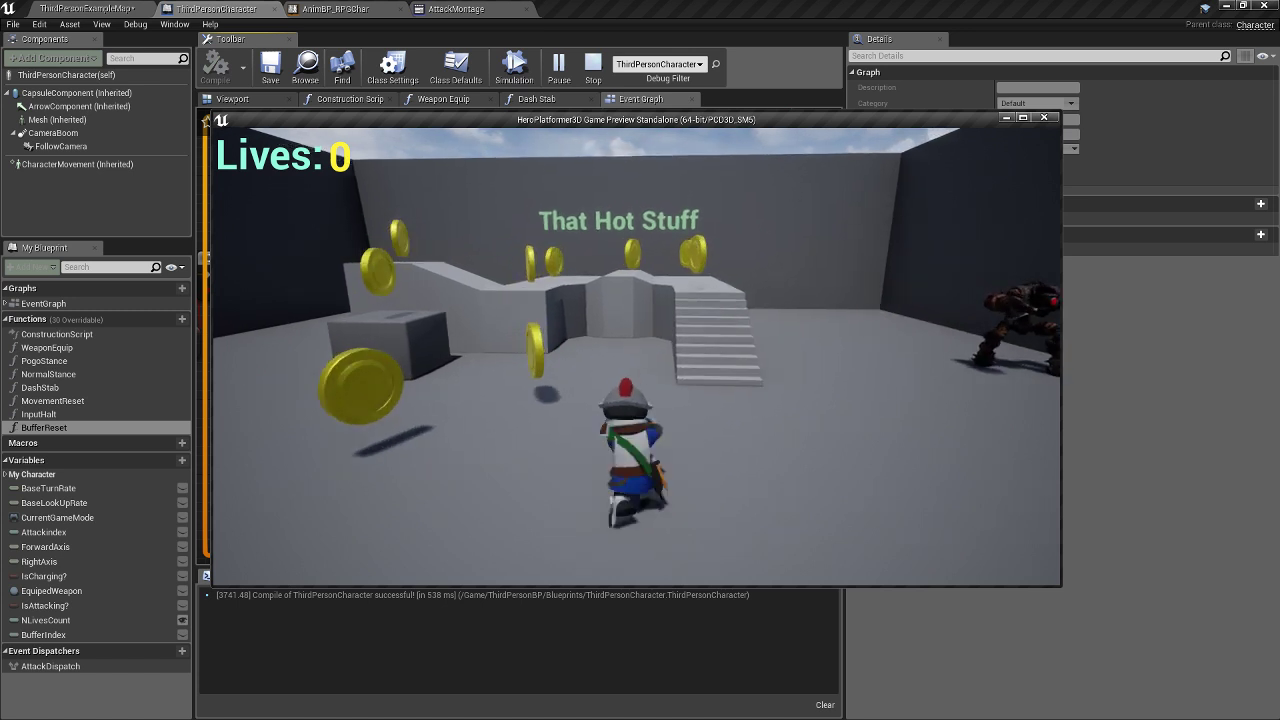
key("w")
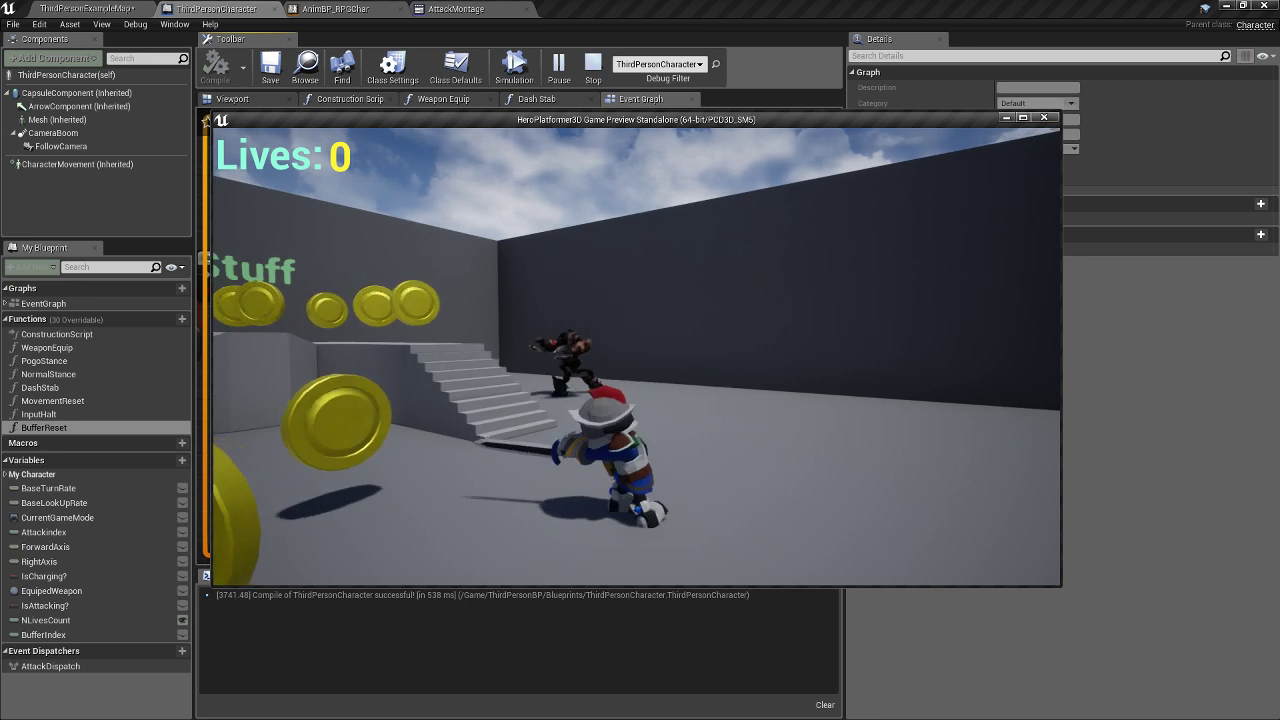
key("w")
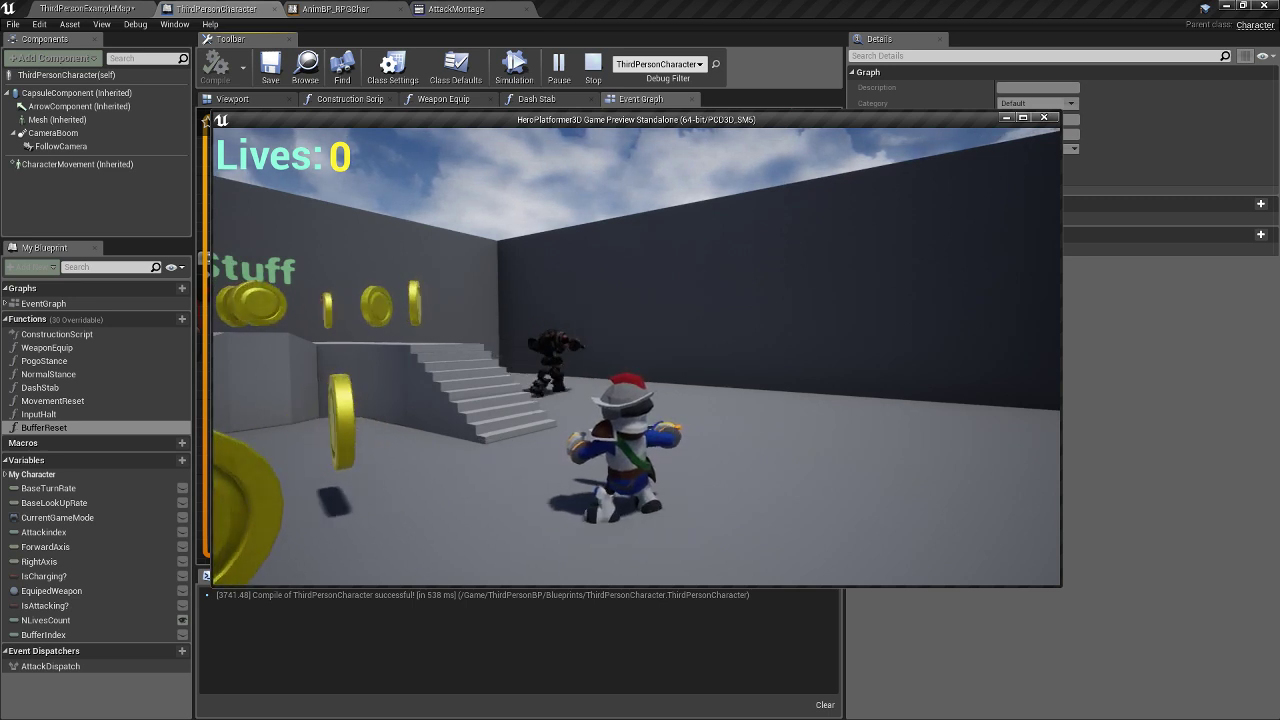
key("Escape")
- Check the attack sections in the AttackMontage asset and return to the ThirdPersonCharacter event graph
right_click_drag(463, 374, 570, 408)
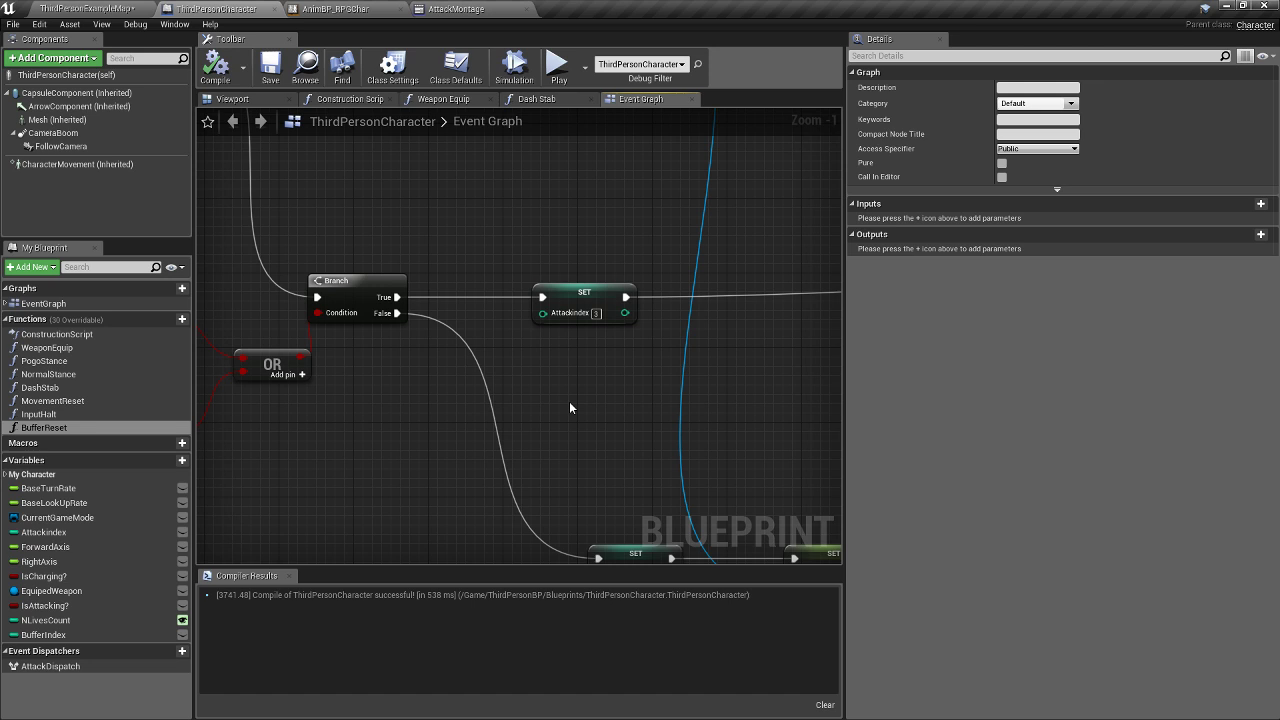
left_click(489, 5)
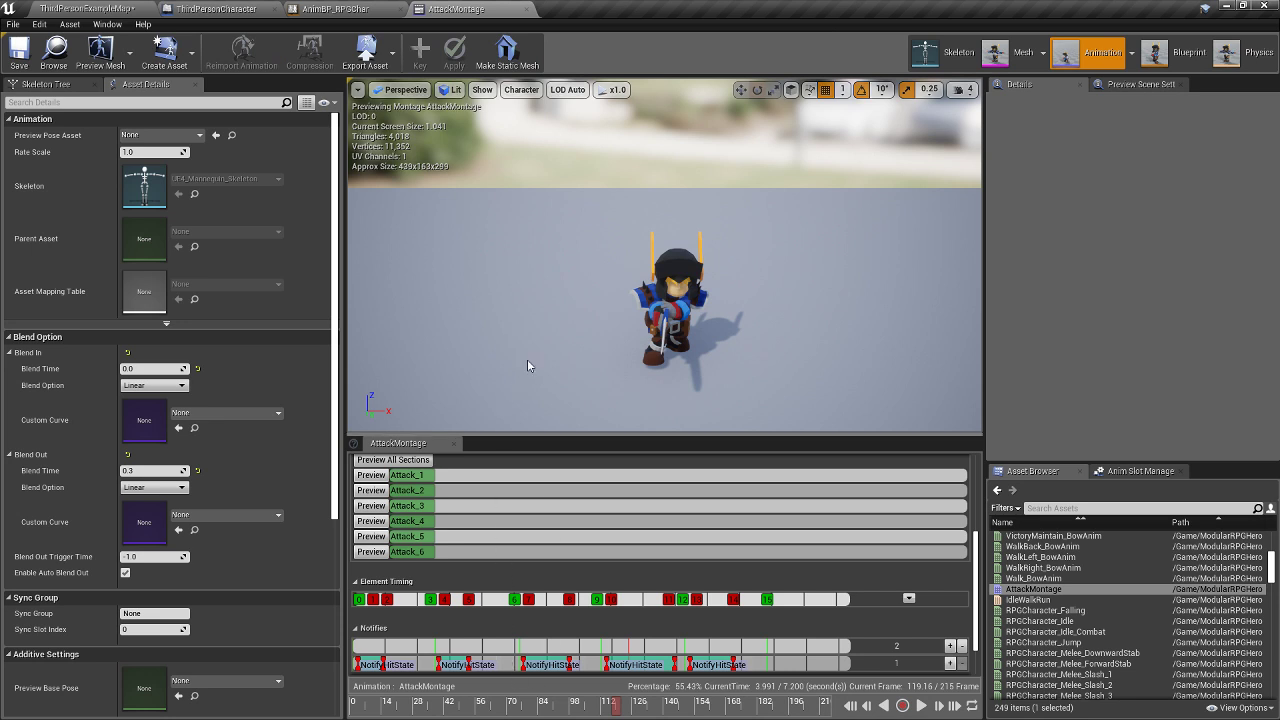
left_click(192, 8)
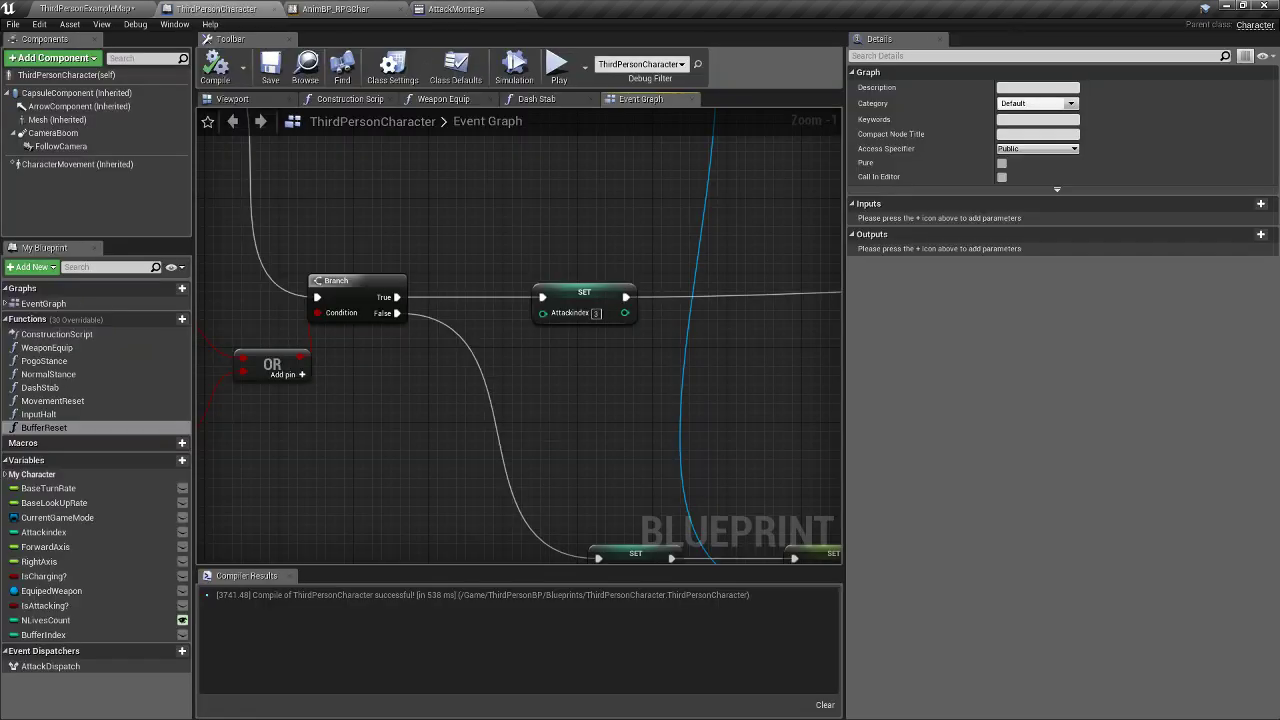
- Examine the attack Branch paths in the event graph, from the Pogo Stance and Attackindex nodes to the Input Halt and Dash Stab calls
scroll(439, 432, "down", 4)
right_click_drag(439, 432, 400, 272)
scroll(496, 308, "up", 3)
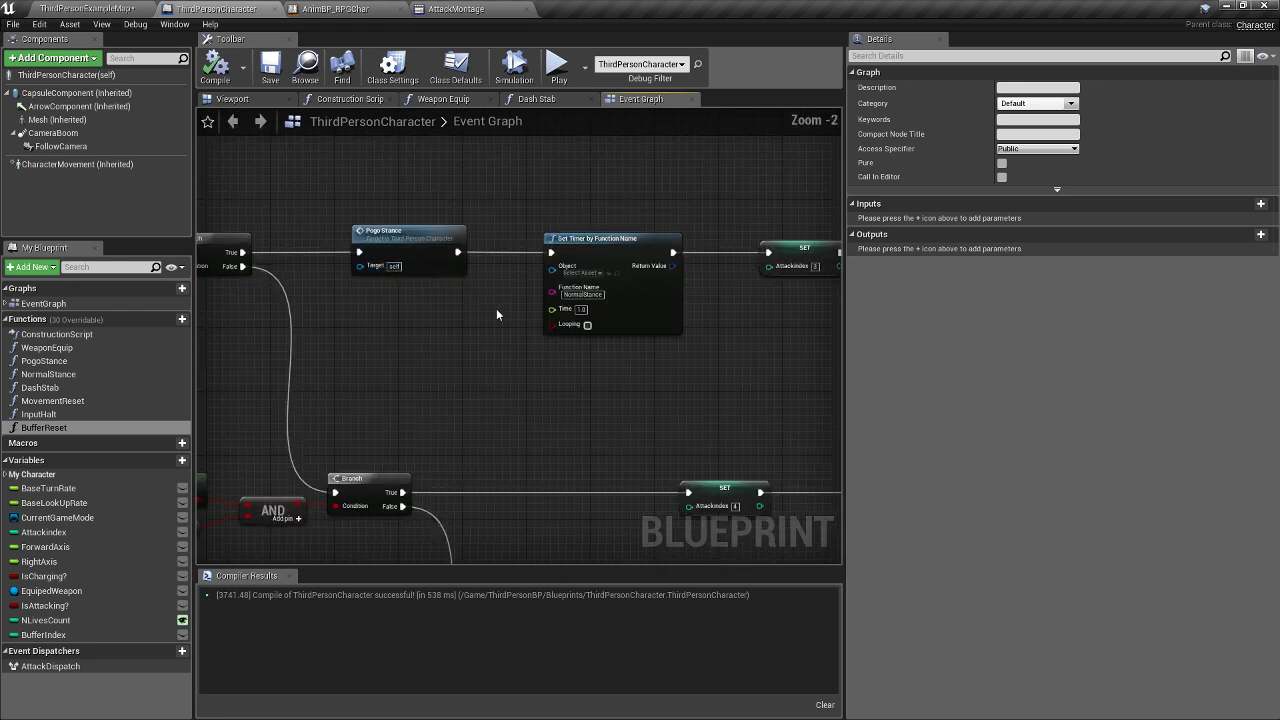
right_click_drag(457, 348, 480, 360)
scroll(480, 360, "down", 5)
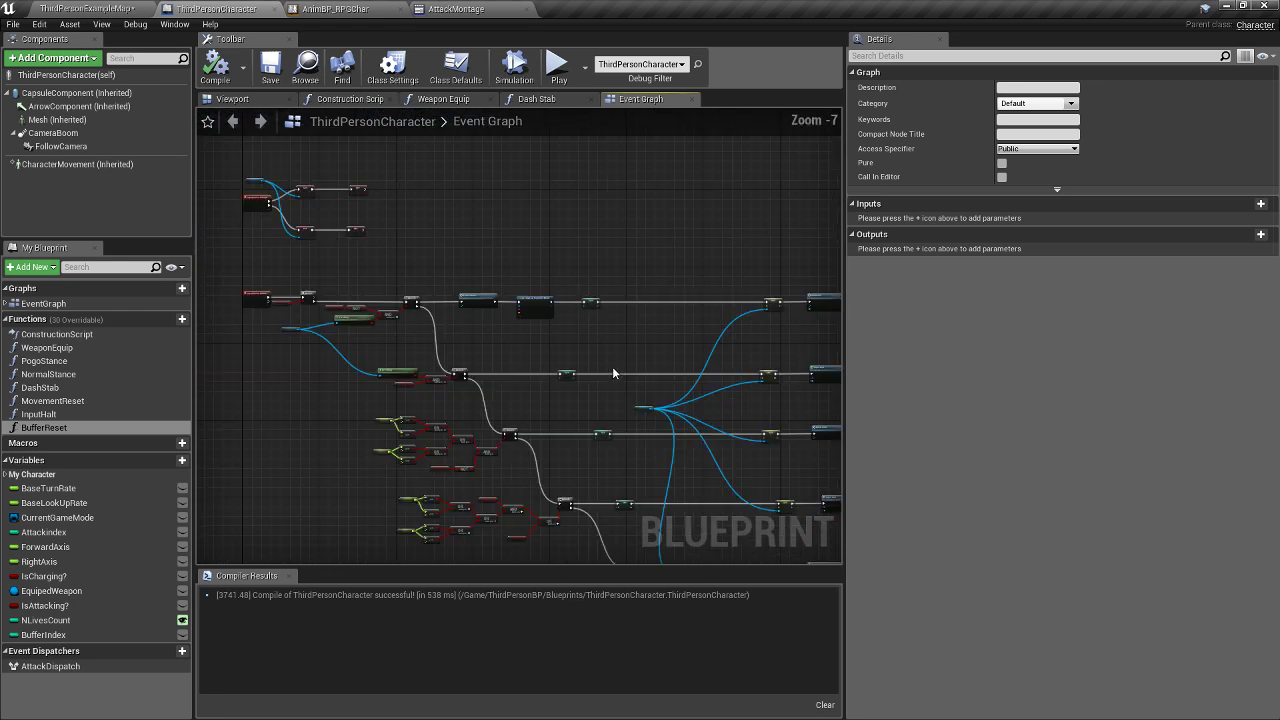
right_click_drag(613, 373, 354, 346)
scroll(547, 340, "up", 4)
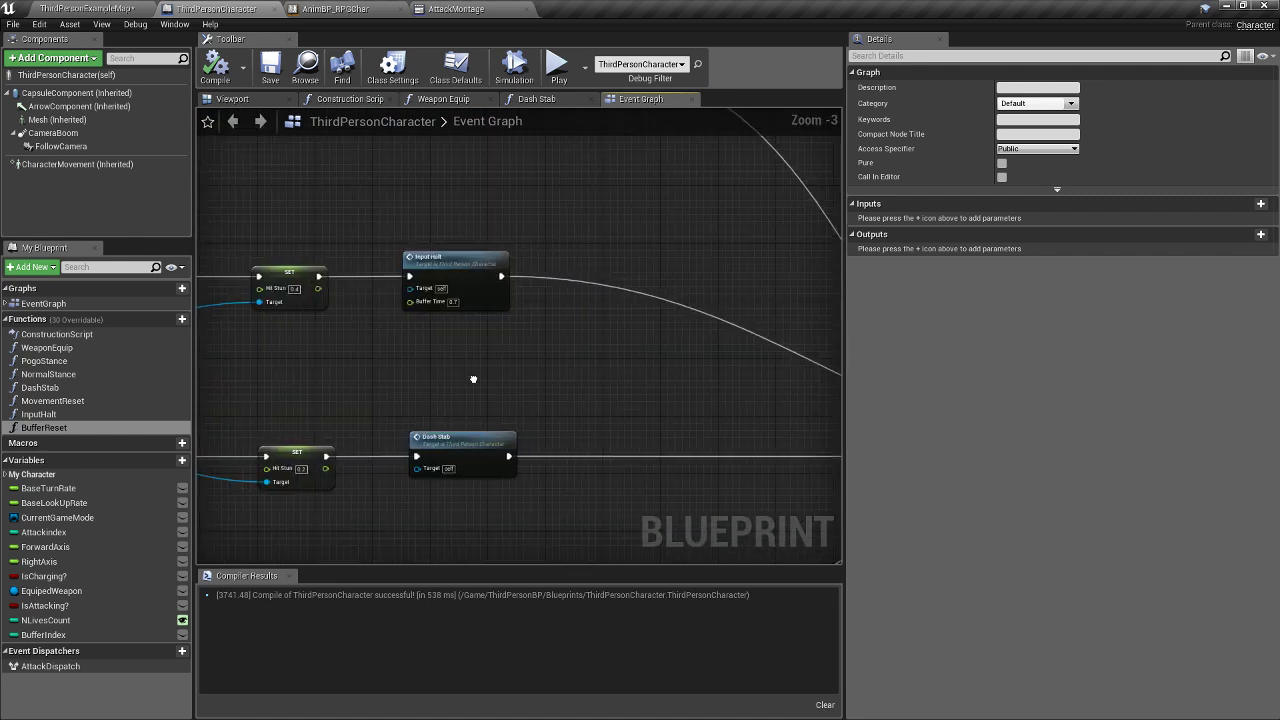
right_click_drag(473, 379, 838, 225)
right_click_drag(355, 400, 567, 377)
scroll(618, 405, "down", 4)
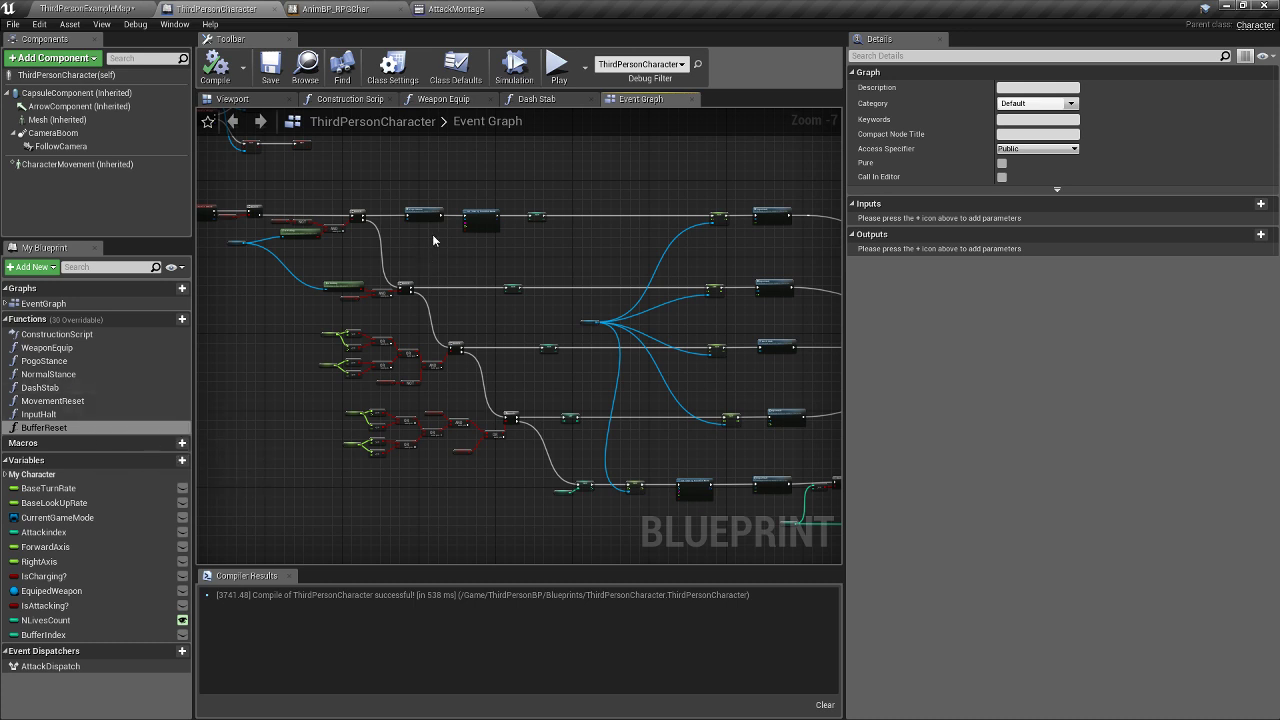
scroll(413, 268, "up", 4)
right_click_drag(413, 268, 360, 314)
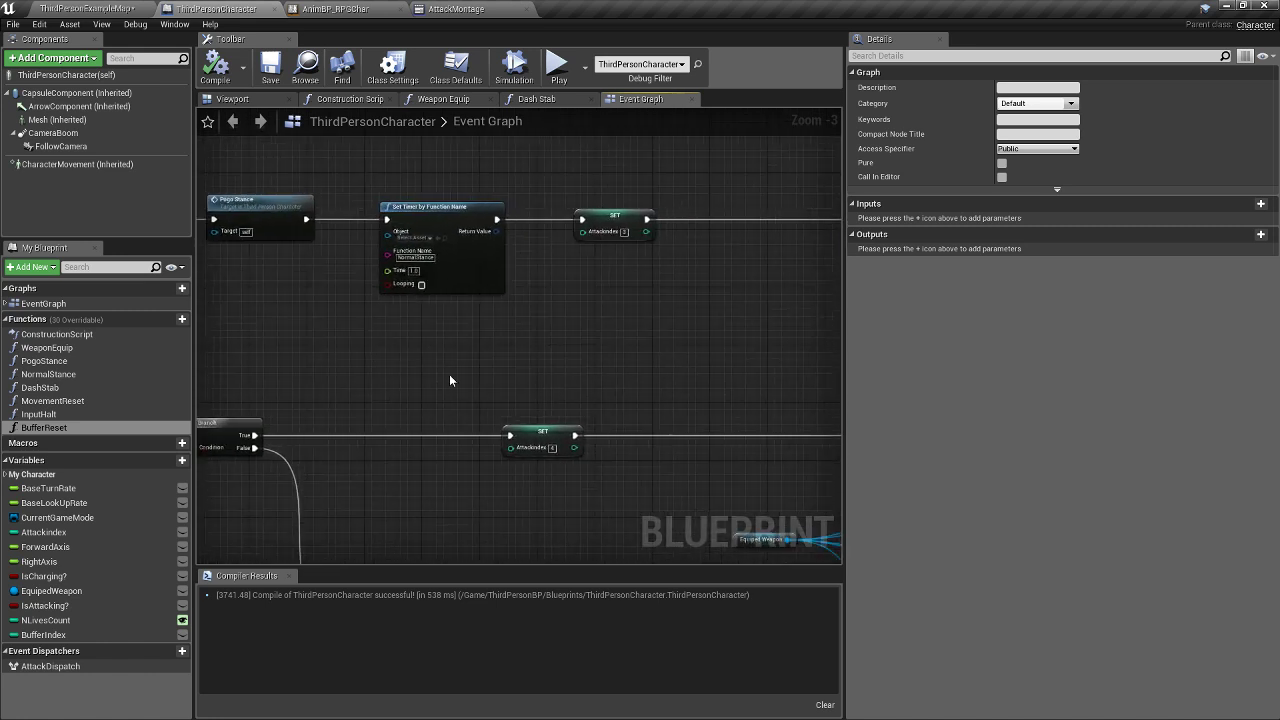
scroll(451, 377, "down", 4)
right_click_drag(553, 392, 623, 506)
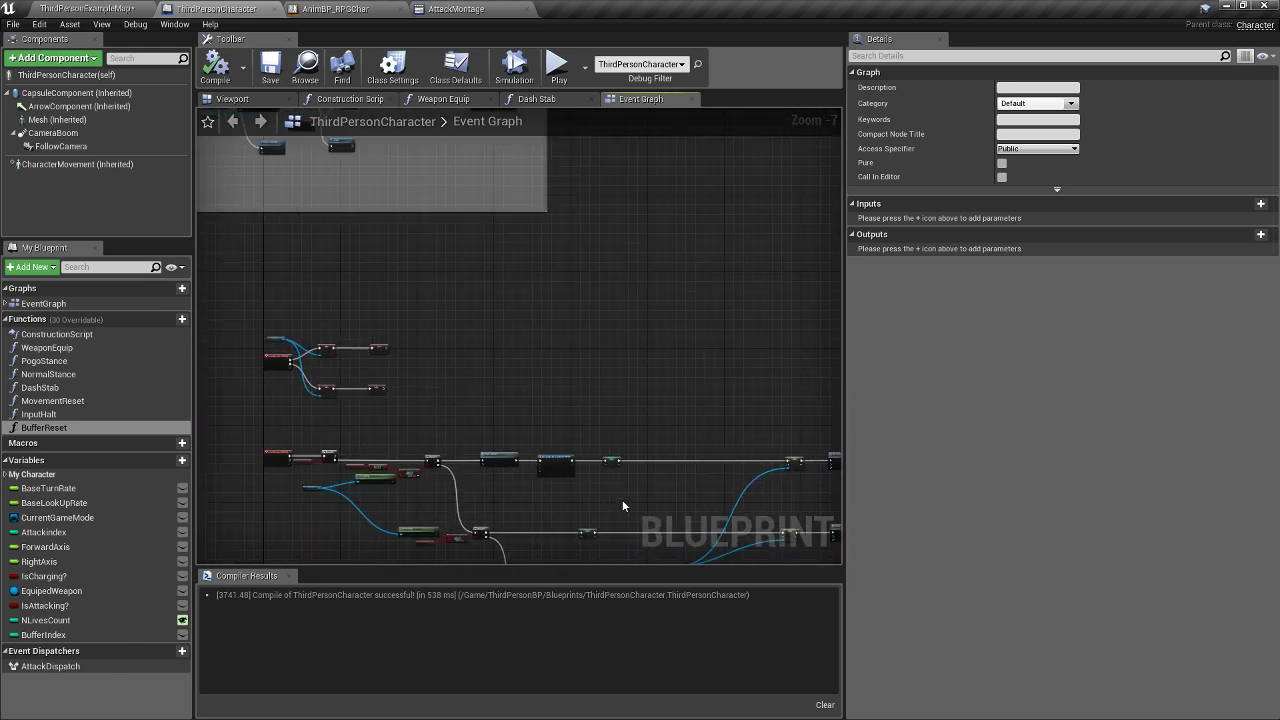
- Trace the Equiped Weapon connections to the Hit Stun SET nodes and compare them with each attack path's Branch conditions
scroll(343, 366, "up", 6)
right_click_drag(438, 393, 330, 148)
right_click_drag(550, 412, 346, 203)
scroll(640, 386, "down", 4)
right_click_drag(663, 391, 427, 300)
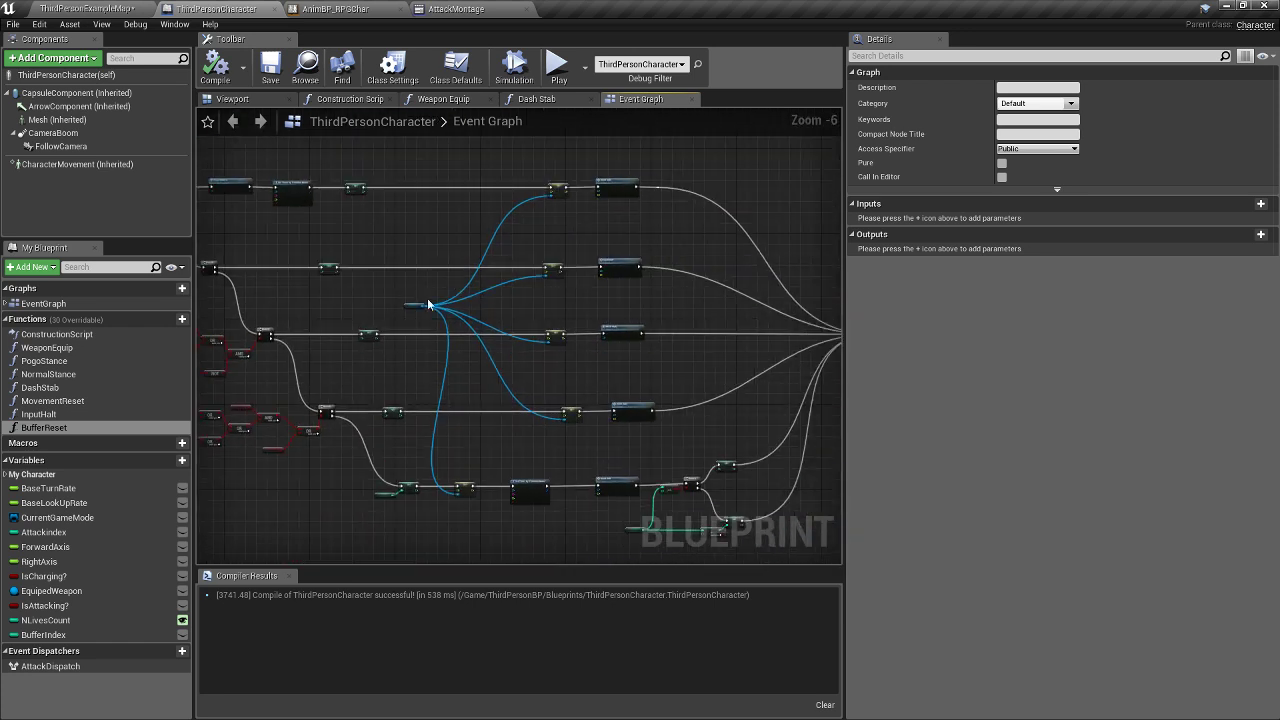
scroll(602, 488, "up", 3)
right_click_drag(602, 488, 539, 254)
scroll(510, 299, "down", 3)
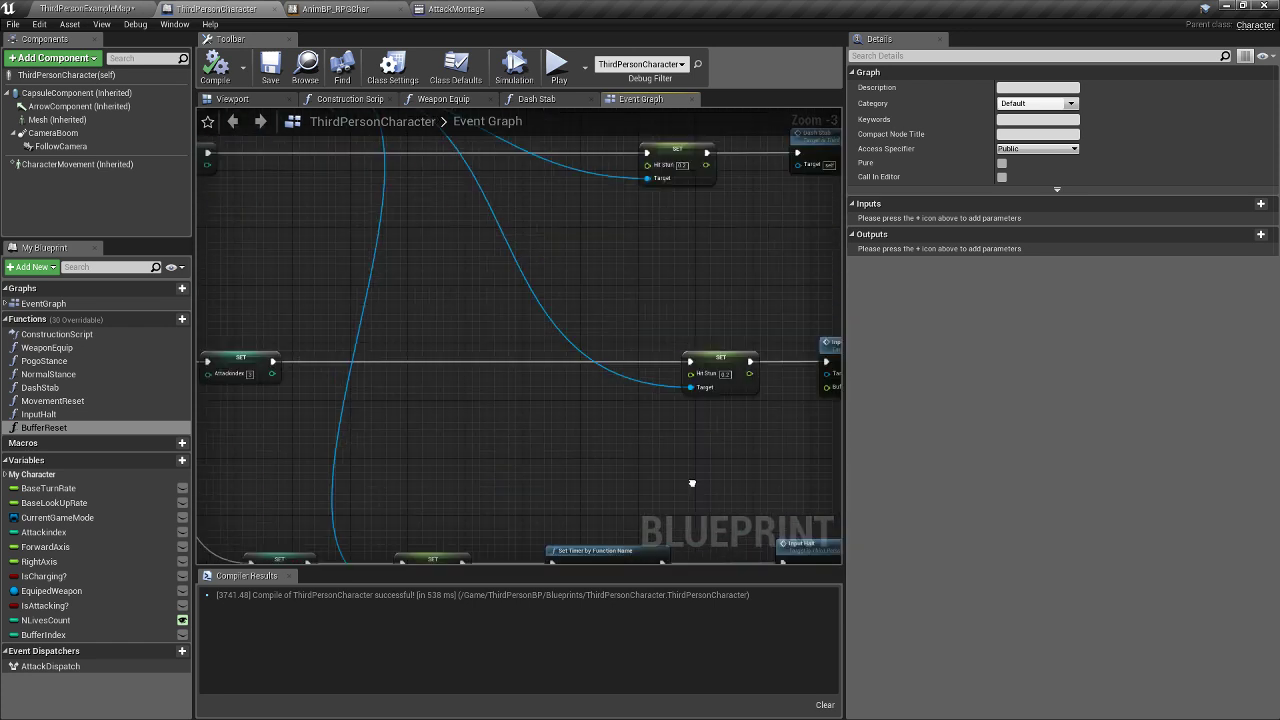
right_click_drag(450, 380, 516, 422)
scroll(634, 379, "up", 3)
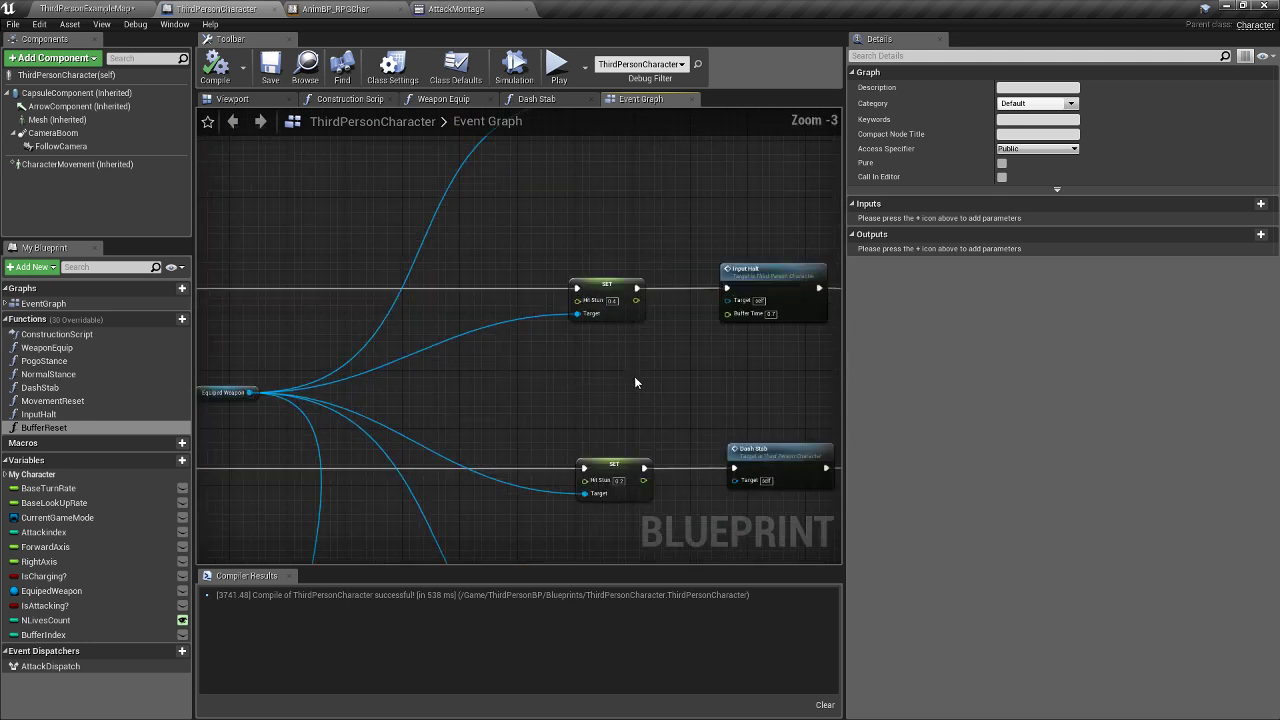
right_click_drag(634, 381, 728, 431)
scroll(676, 435, "down", 4)
right_click_drag(496, 449, 551, 383)
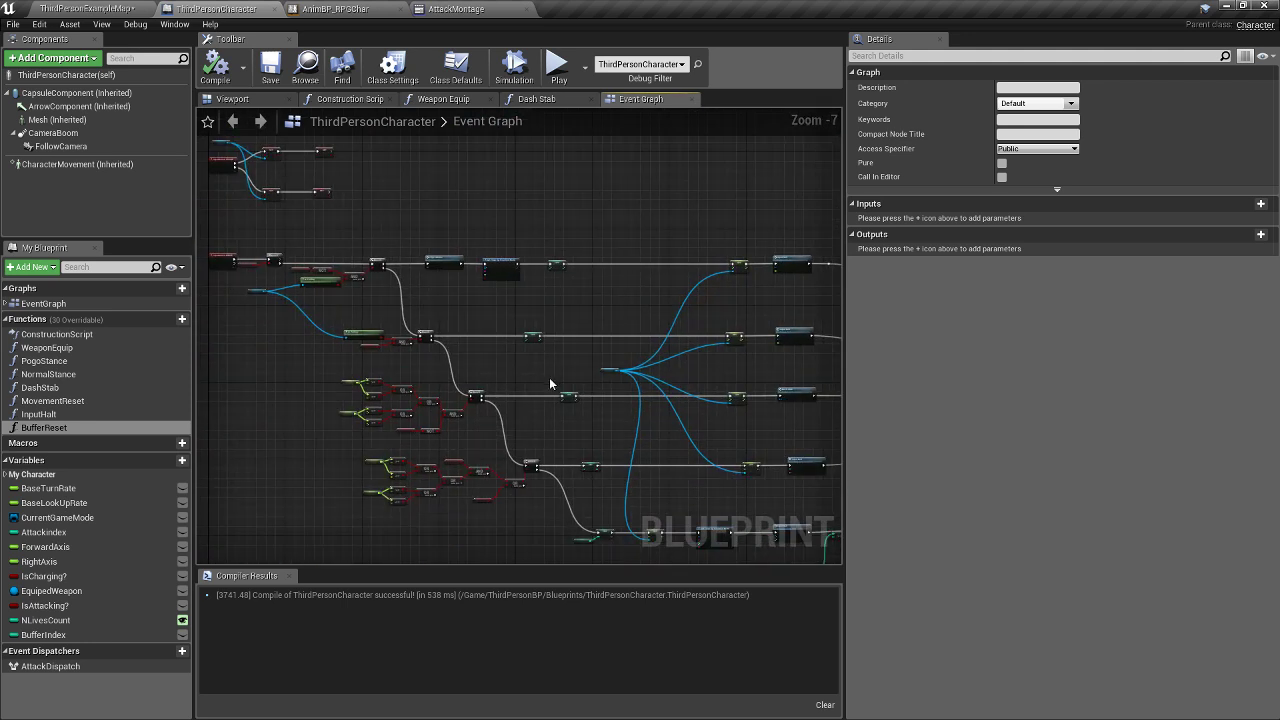
scroll(551, 383, "up", 3)
right_click_drag(452, 356, 589, 409)
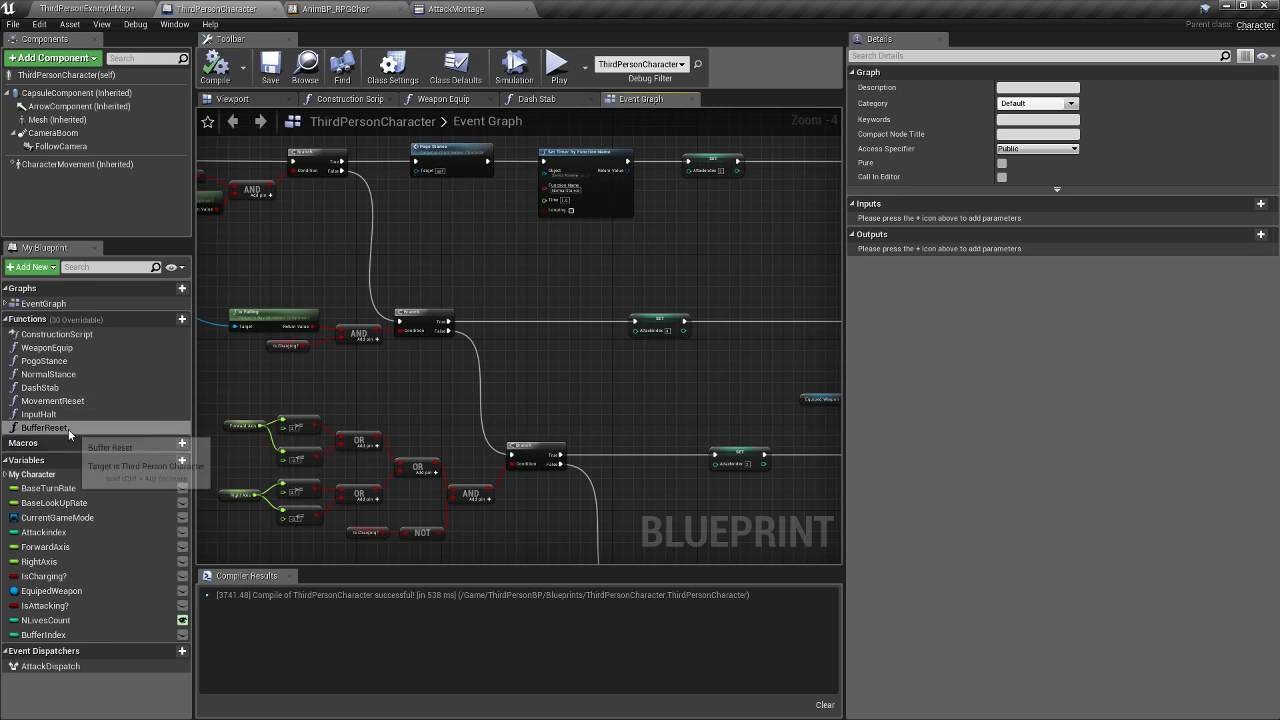
- Find the references to the DashStab function and jump to its call in the event graph
left_click(80, 387)
right_click(86, 388)
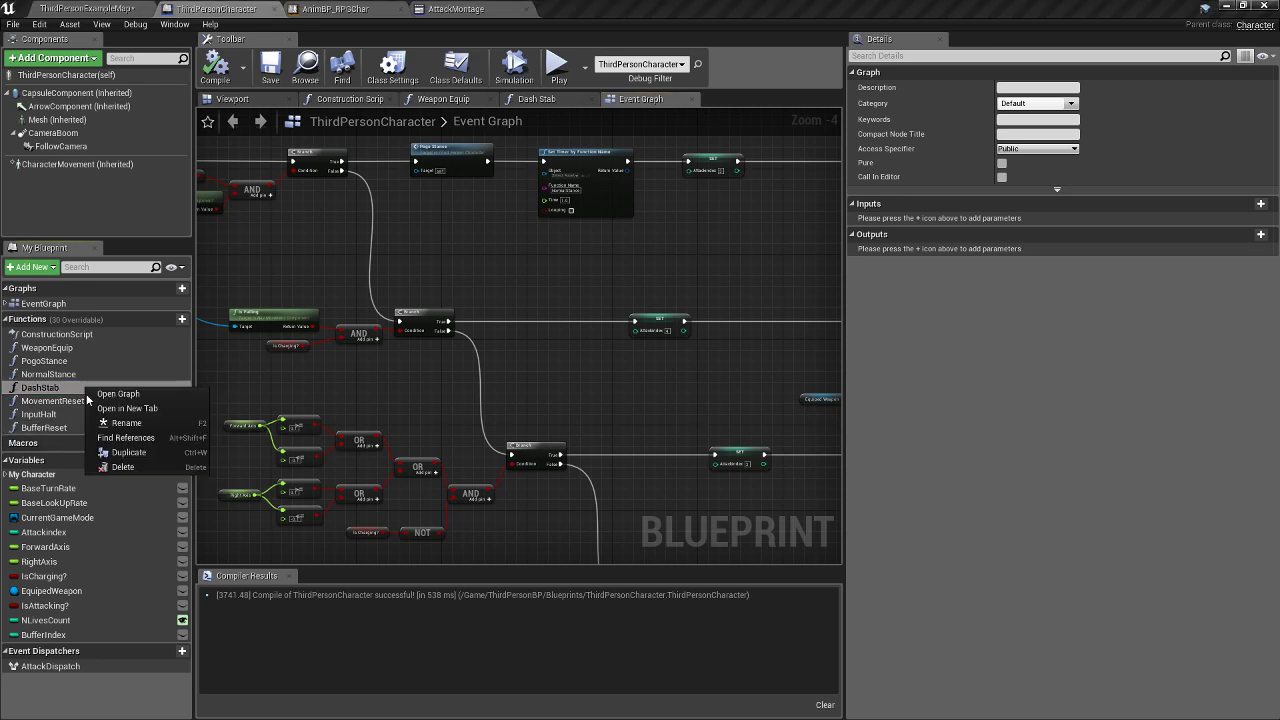
left_click(120, 438)
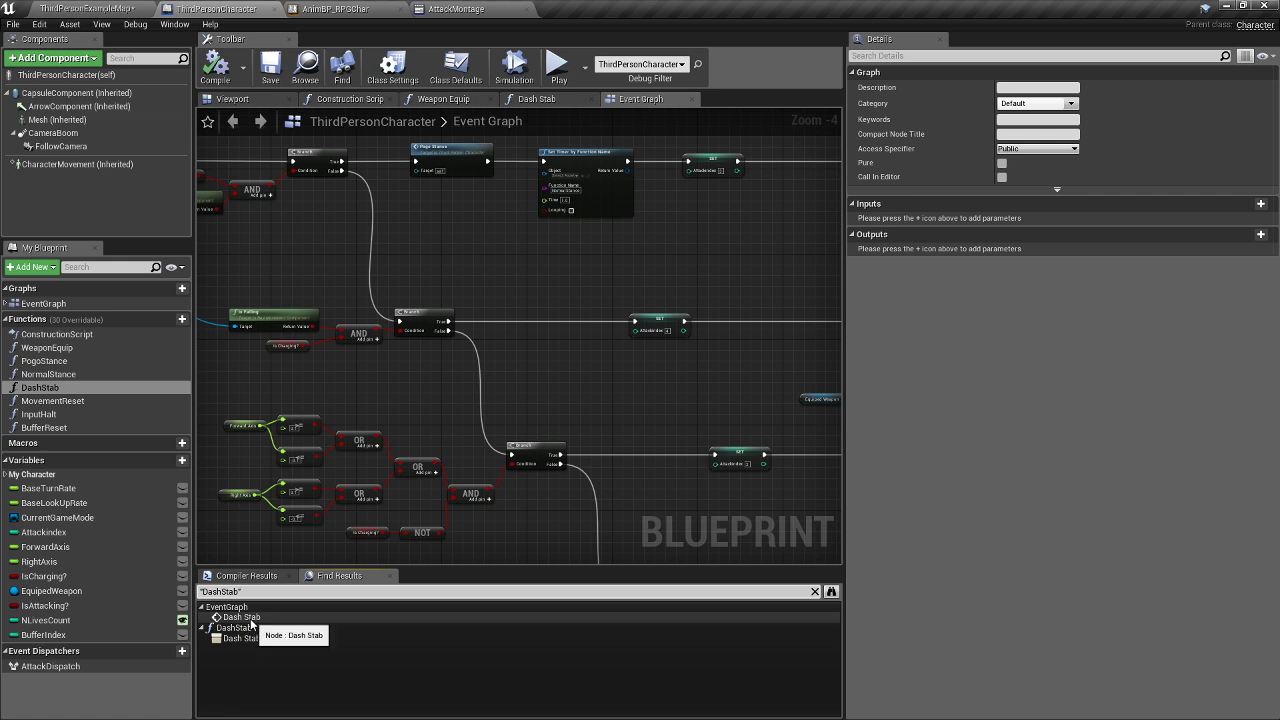
left_click(249, 619)
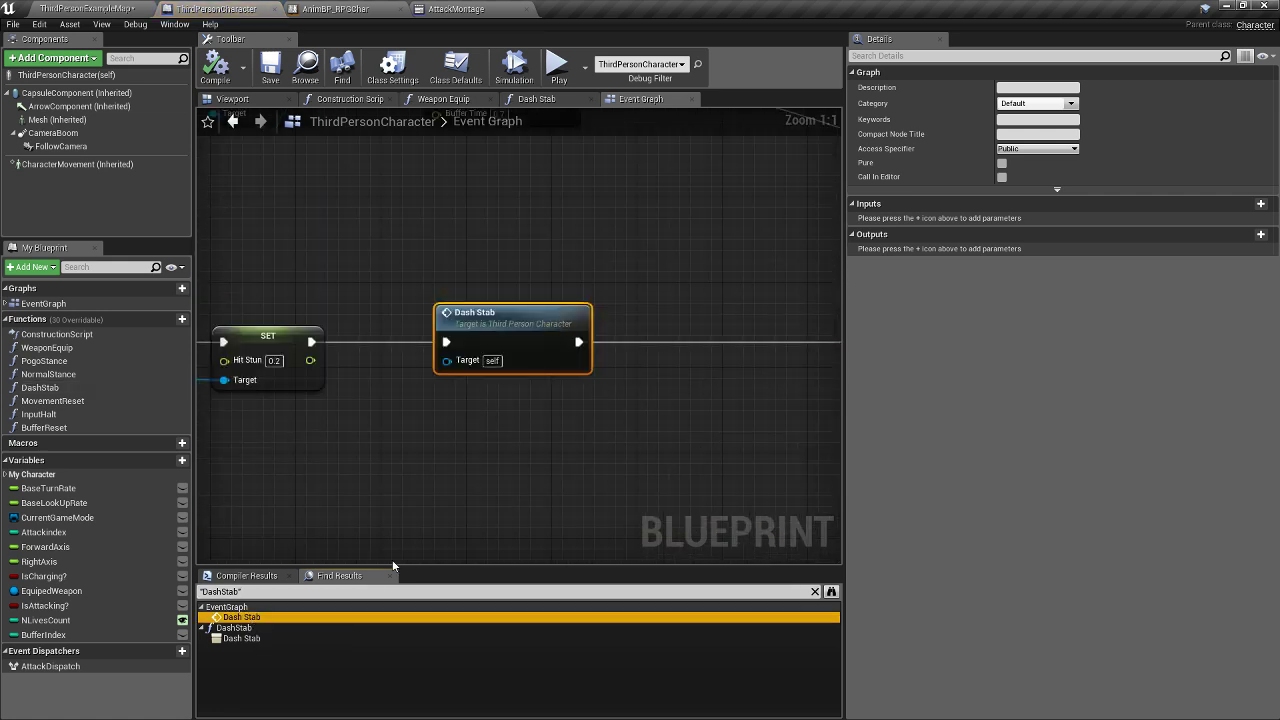
scroll(549, 530, "down", 4)
scroll(530, 491, "down", 3)
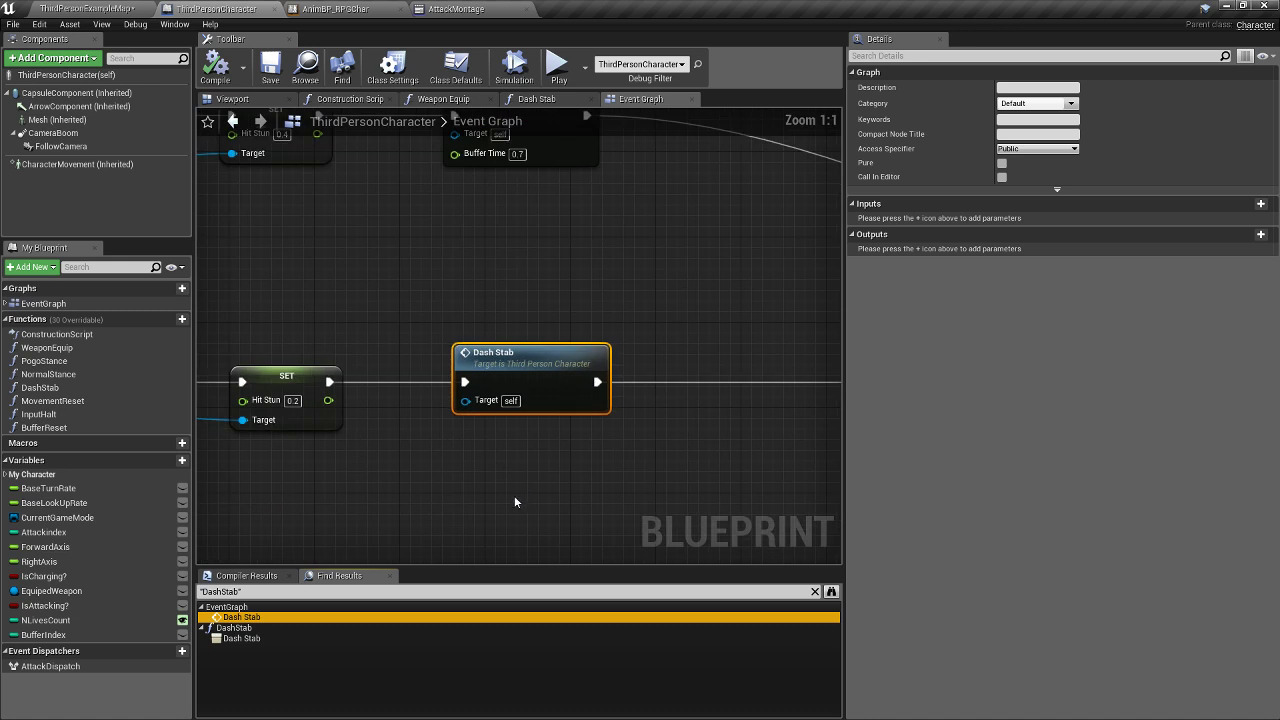
- Compare the Dash Stab attack path with the attack path below it, checking their Attackindex, Hit Stun and Input Halt nodes
right_click_drag(371, 495, 457, 432)
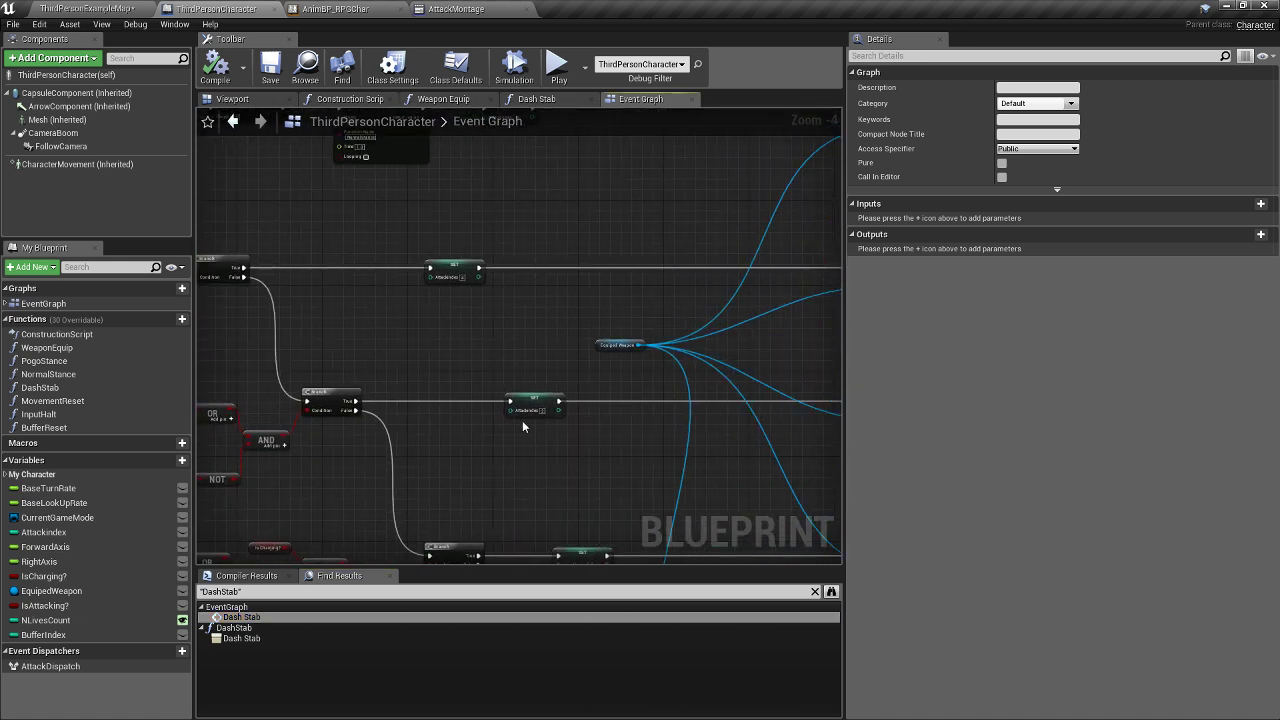
scroll(526, 429, "up", 3)
right_click_drag(606, 471, 205, 430)
right_click_drag(616, 476, 810, 449)
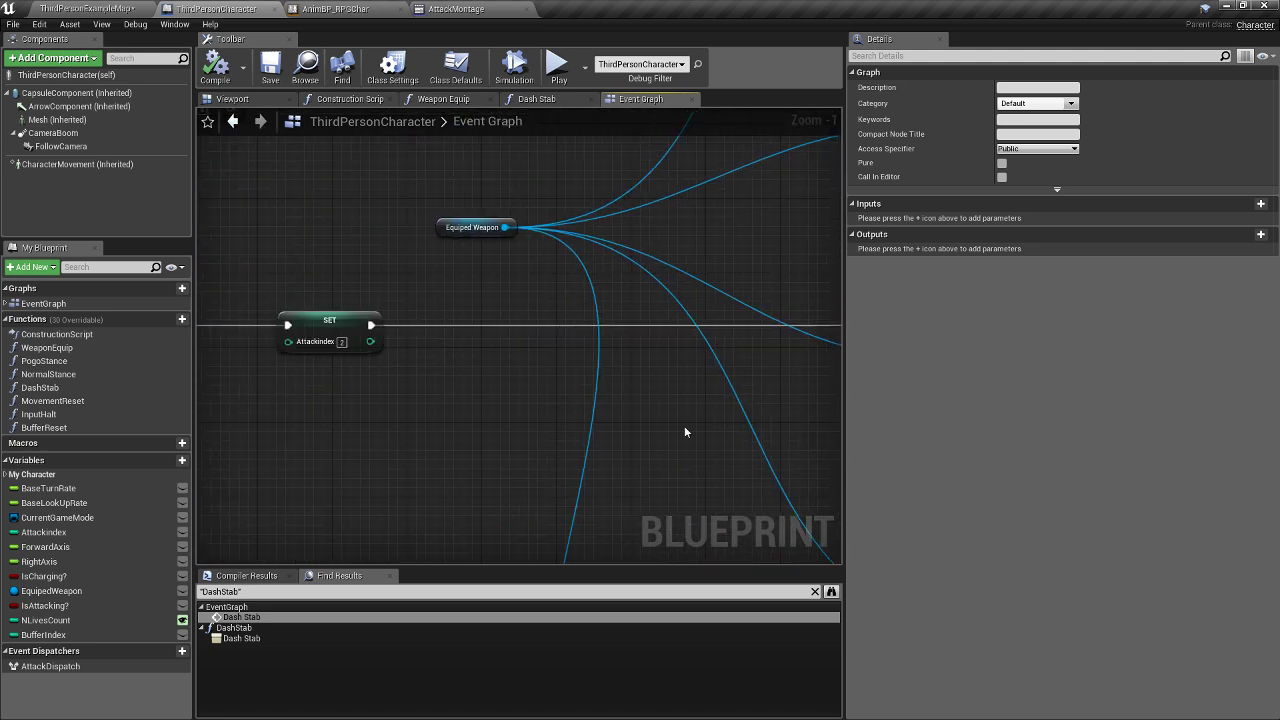
scroll(685, 427, "down", 3)
right_click_drag(546, 431, 483, 301)
scroll(503, 377, "up", 2)
scroll(505, 372, "down", 3)
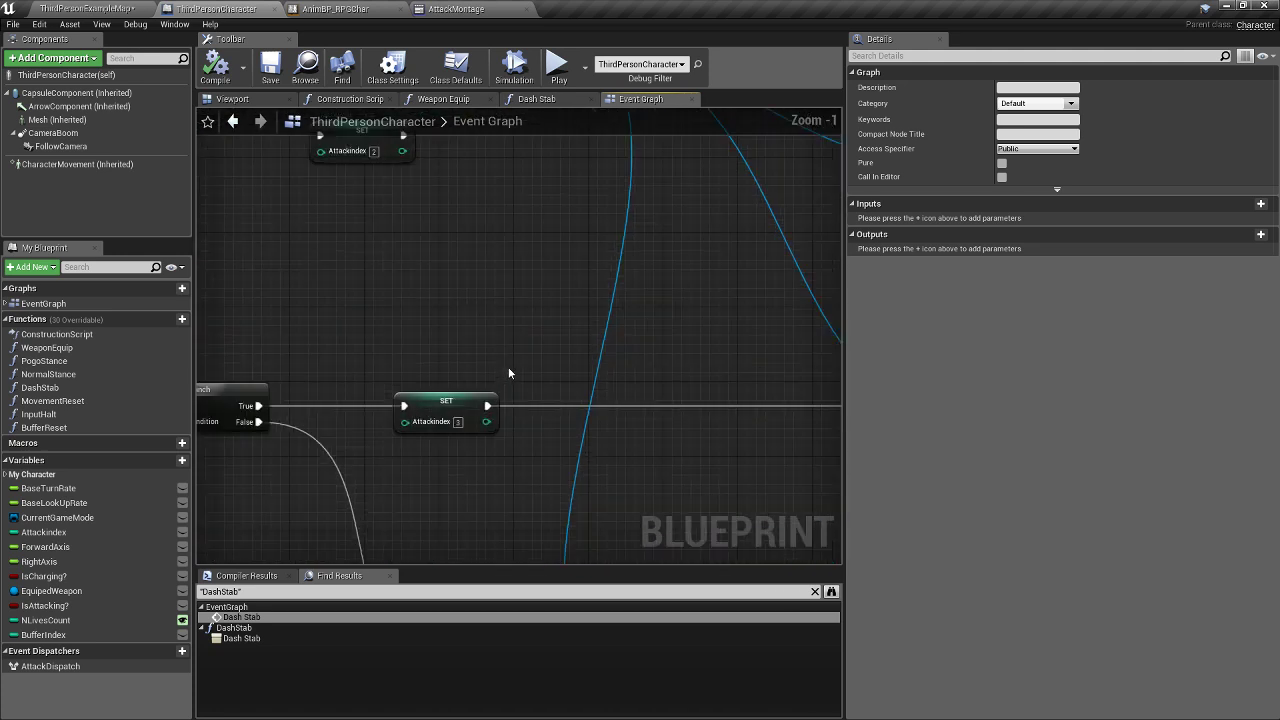
right_click_drag(432, 334, 351, 351)
right_click_drag(577, 243, 299, 377)
scroll(619, 419, "up", 3)
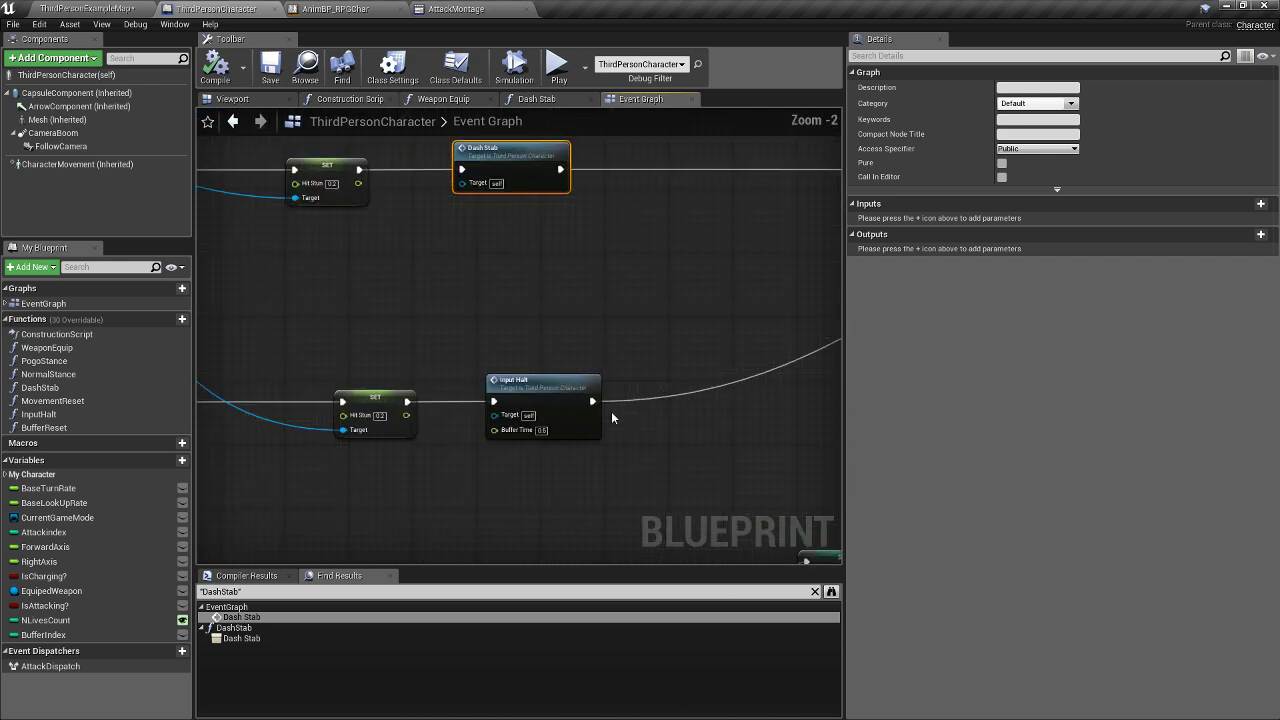
right_click_drag(545, 339, 731, 443)
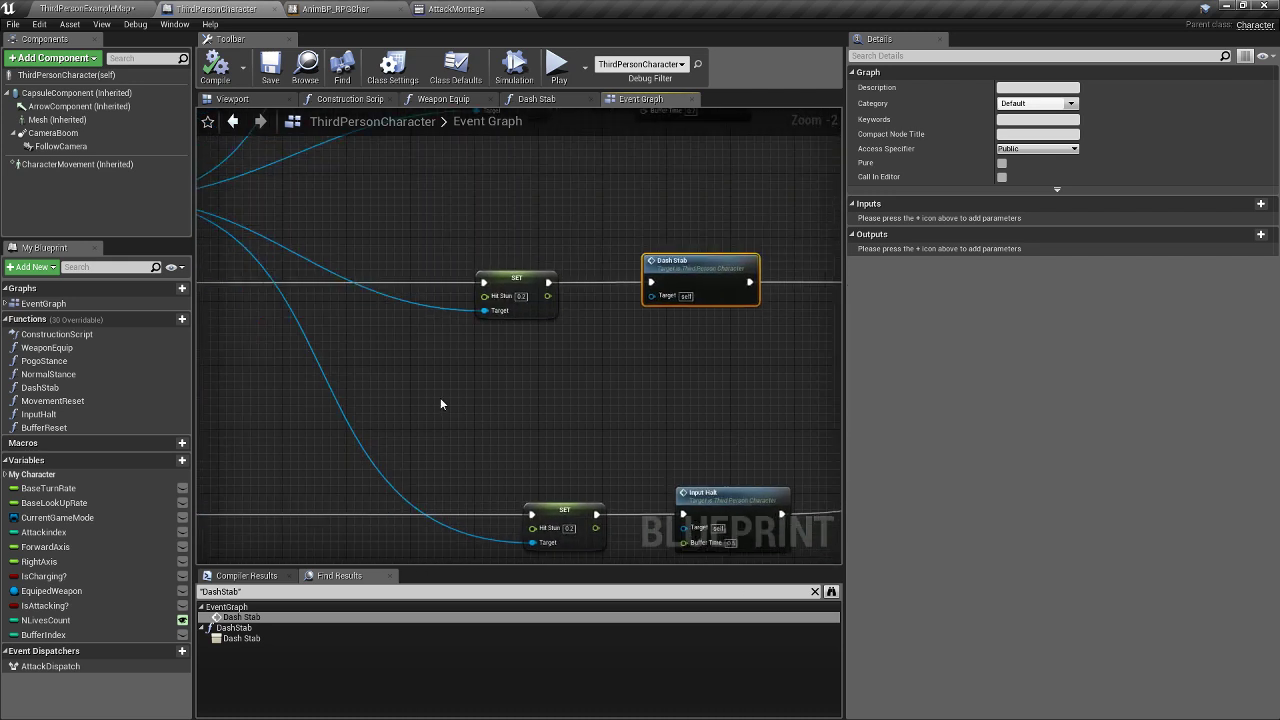
scroll(441, 402, "down", 3)
right_click_drag(412, 407, 260, 412)
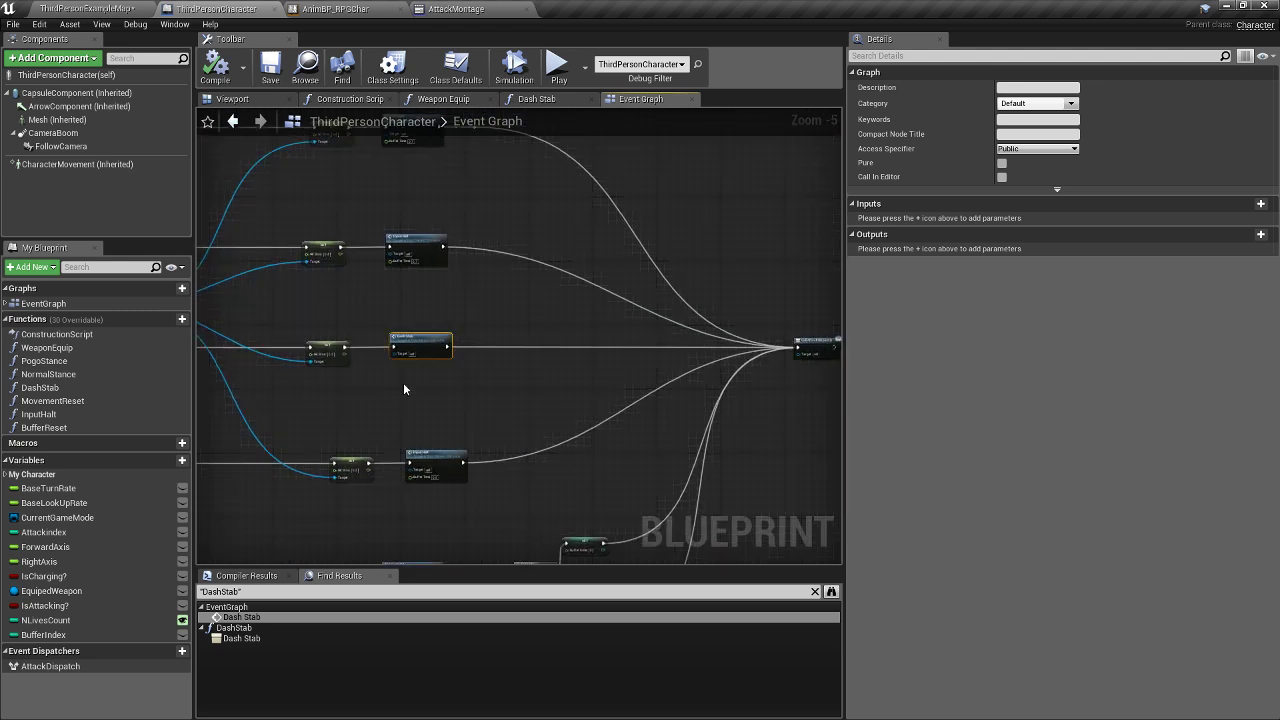
scroll(408, 386, "up", 3)
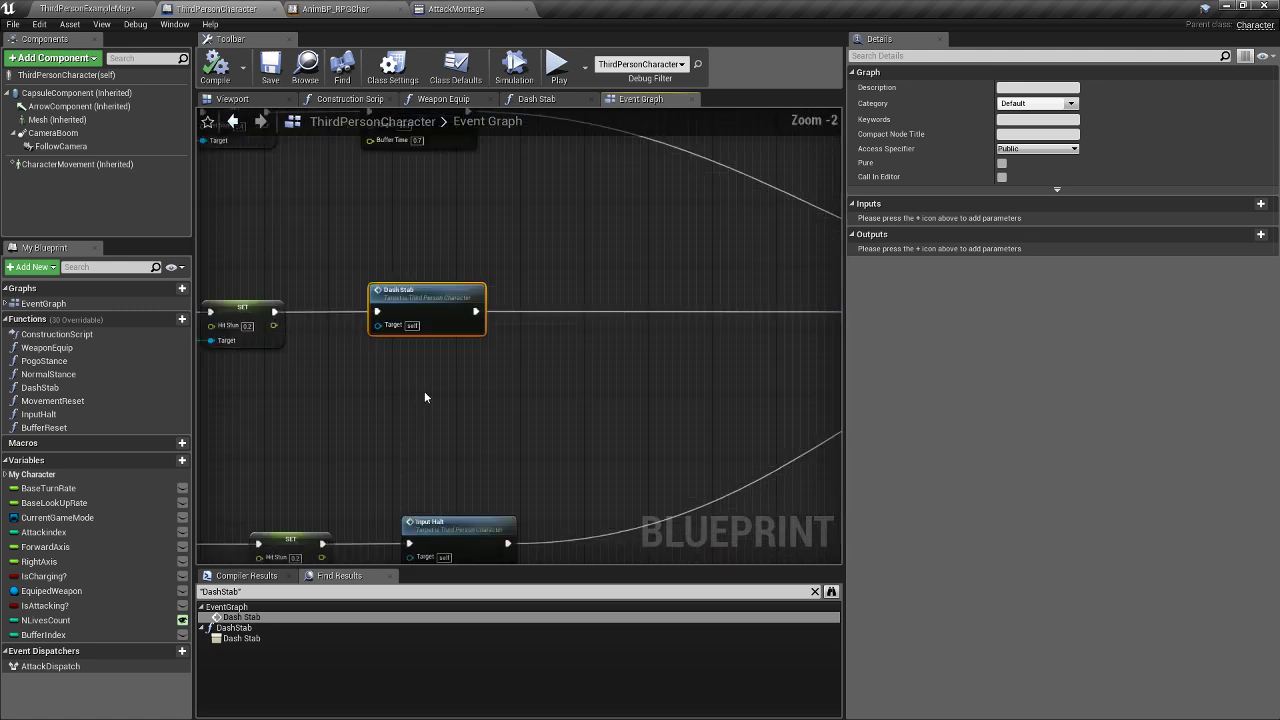
- Disconnect the Dash Stab node's execution wires and move the node down, out of its attack path
left_click(475, 312, "alt")
right_click_drag(501, 374, 464, 354)
scroll(464, 354, "down", 2)
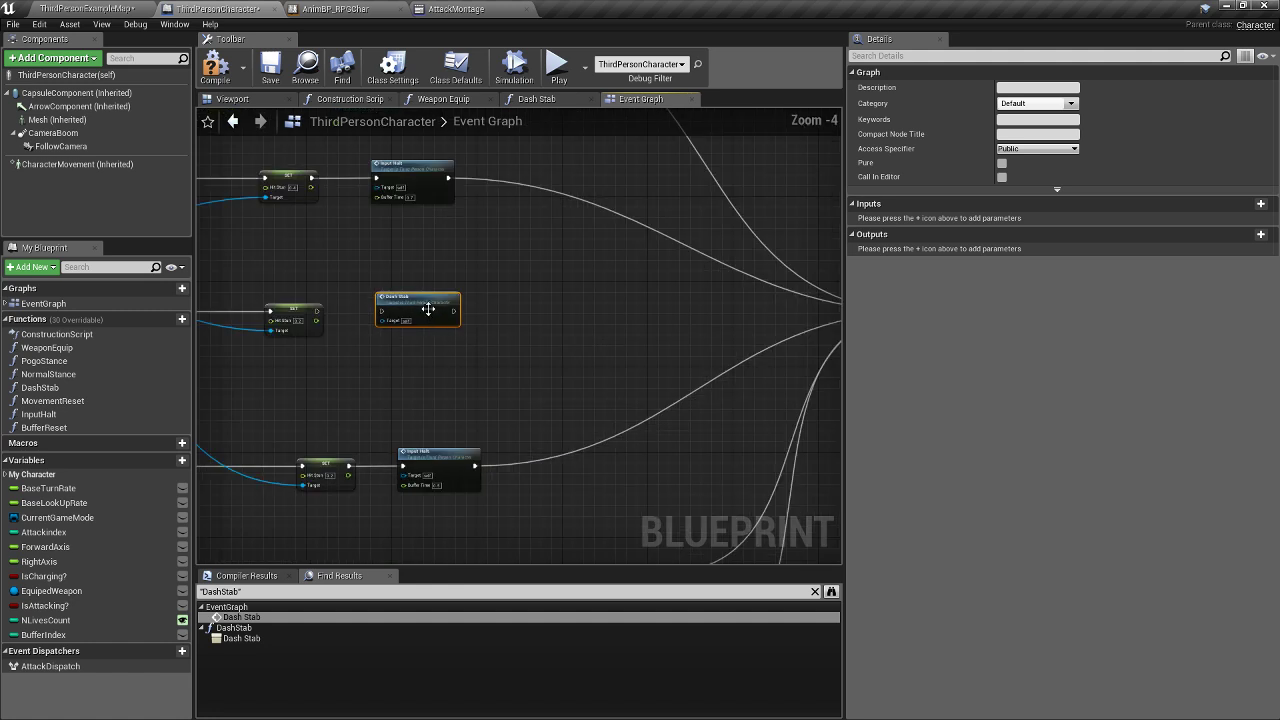
left_click_drag(427, 308, 443, 371)
right_click_drag(443, 371, 378, 363)
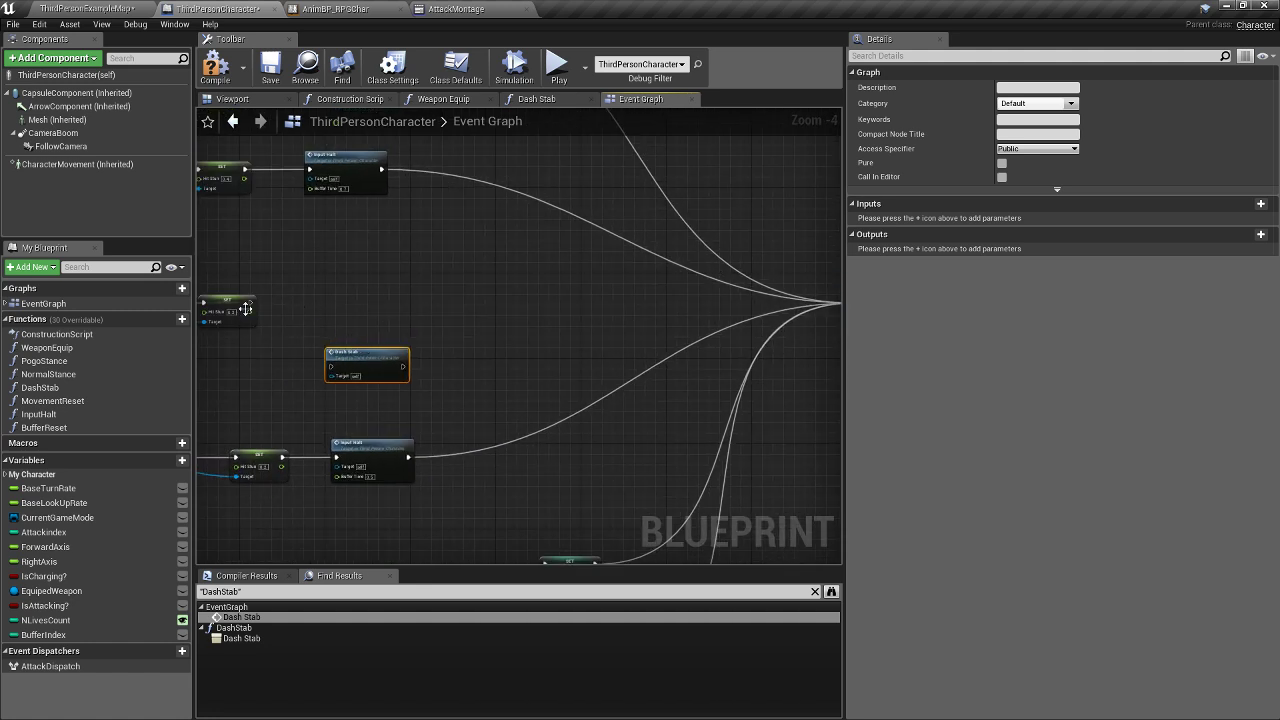
- Move the Input Halt node into the middle attack path and the Dash Stab node down into the path below it
left_click_drag(245, 306, 807, 313)
scroll(520, 322, "down", 1)
scroll(480, 438, "up", 1)
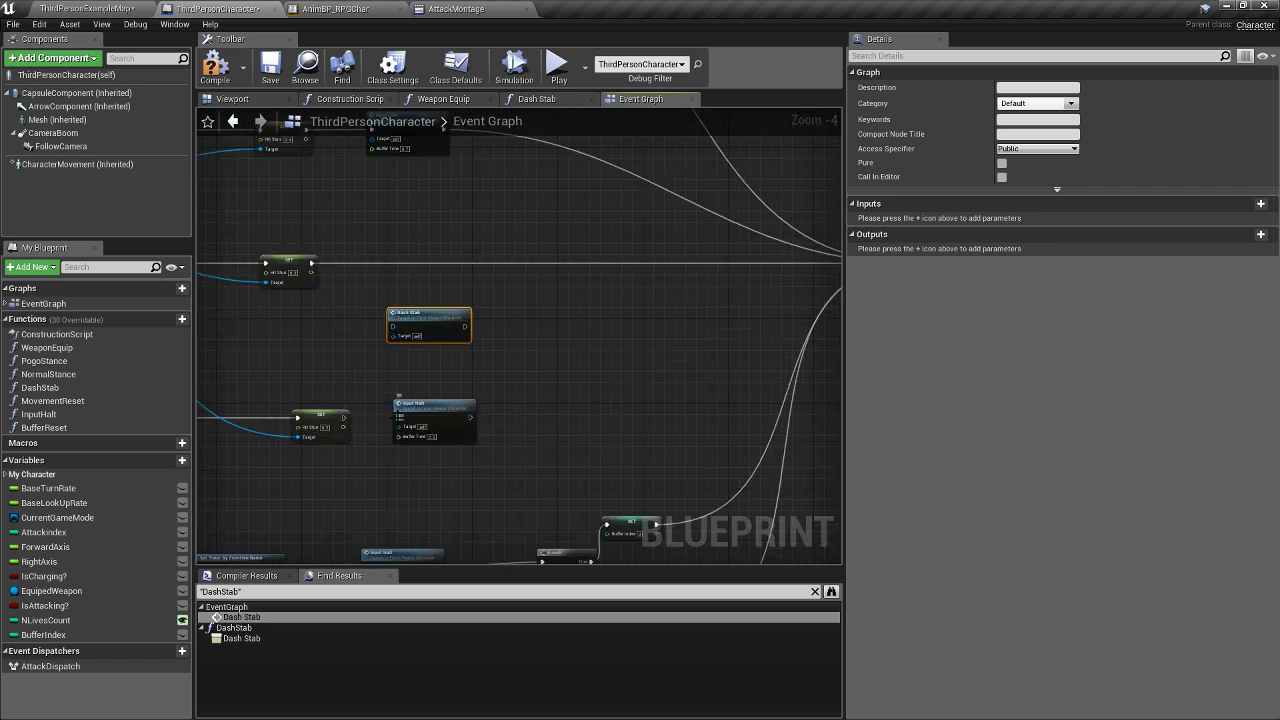
left_click_drag(418, 414, 445, 265)
left_click_drag(432, 330, 453, 428)
- Wire the Dash Stab node between the lower path's Hit Stun SET node and the attack dispatcher call
left_click_drag(344, 418, 417, 432)
right_click_drag(496, 403, 383, 428)
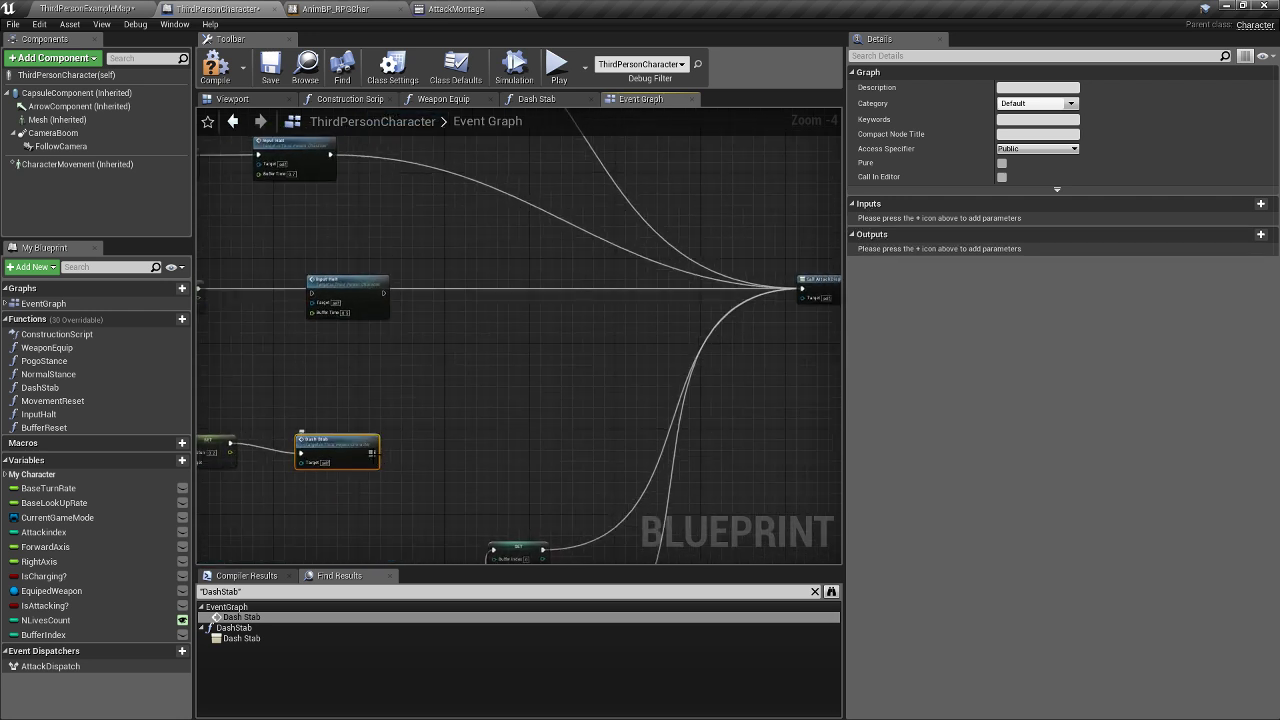
left_click_drag(373, 453, 801, 296)
right_click_drag(340, 430, 406, 359)
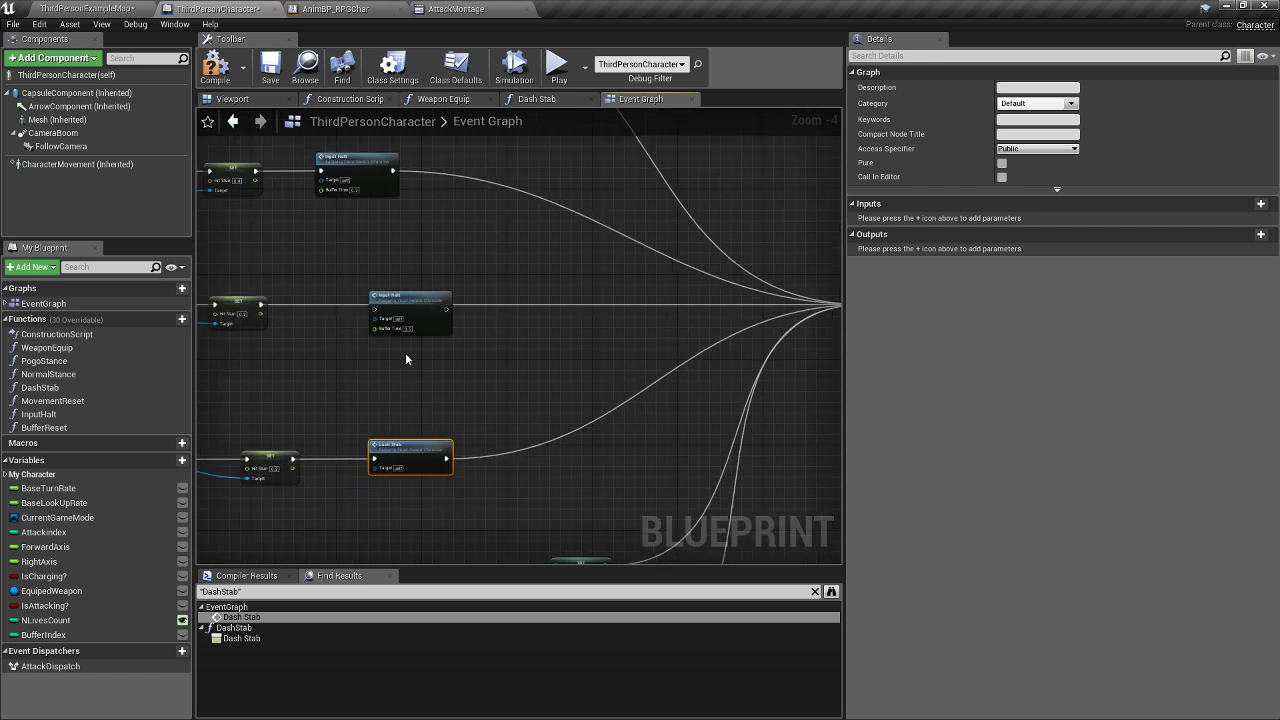
- Wire the Input Halt node between the middle path's Hit Stun SET node and the dispatcher call, and align it with the path
left_click_drag(259, 305, 374, 309)
right_click_drag(492, 339, 360, 360)
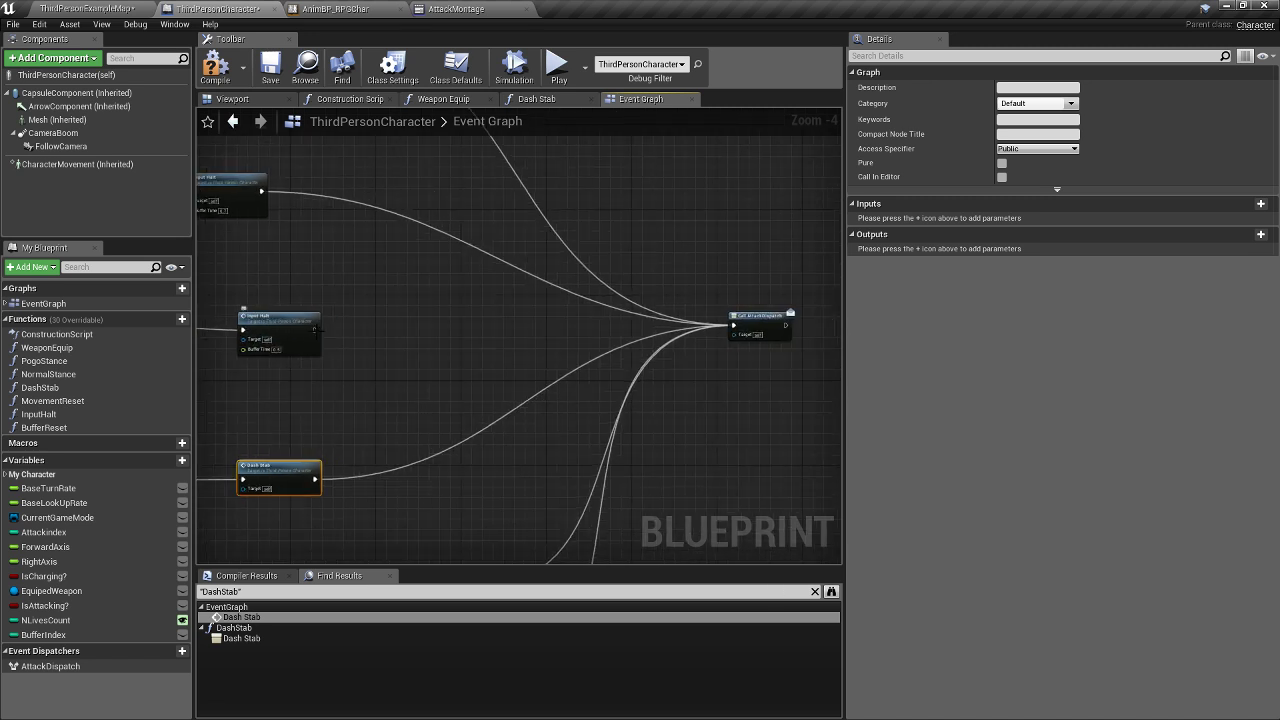
left_click_drag(315, 329, 735, 327)
right_click_drag(427, 311, 674, 331)
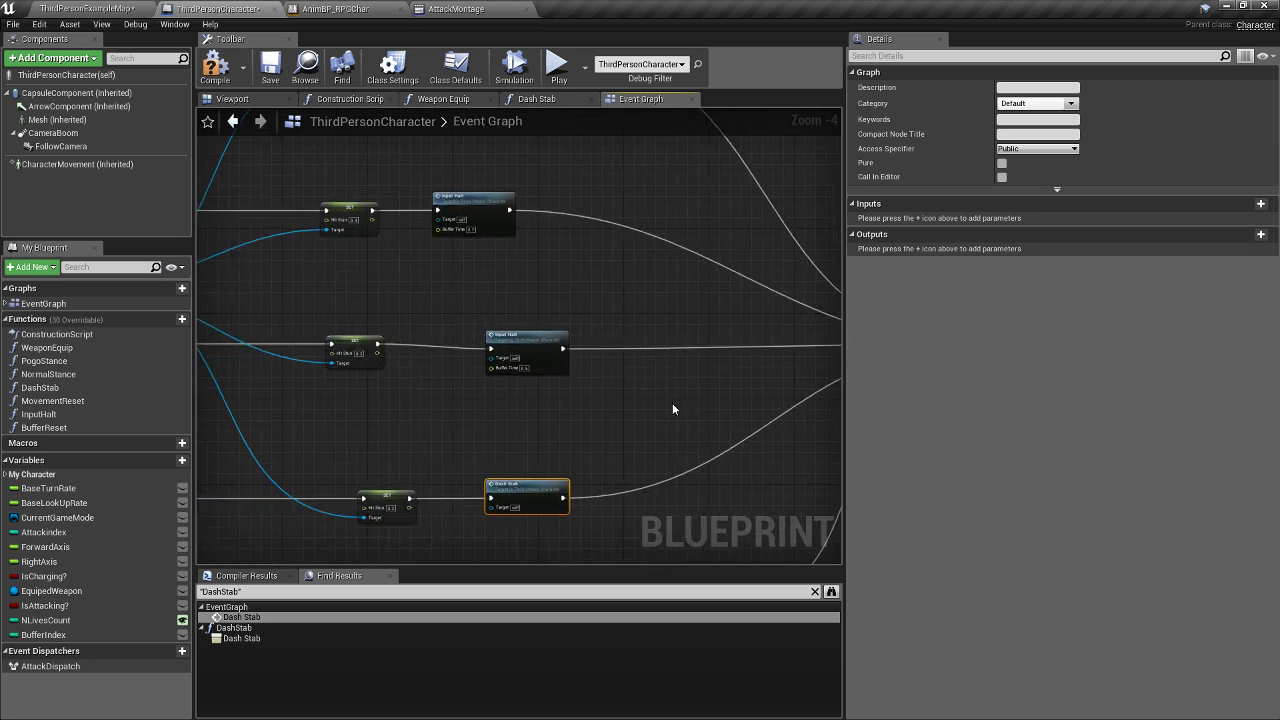
left_click_drag(494, 334, 477, 337)
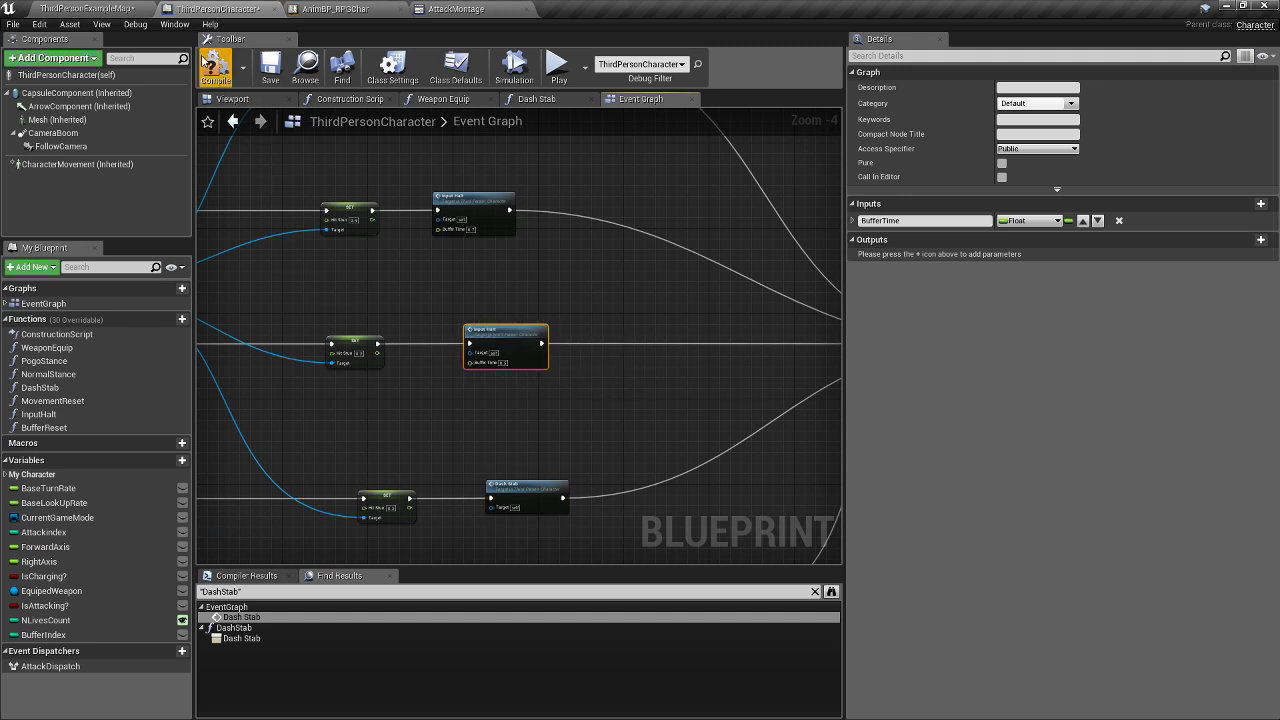
- Compile and save the ThirdPersonCharacter Blueprint and save the ThirdPersonExampleMap level
left_click(248, 80)
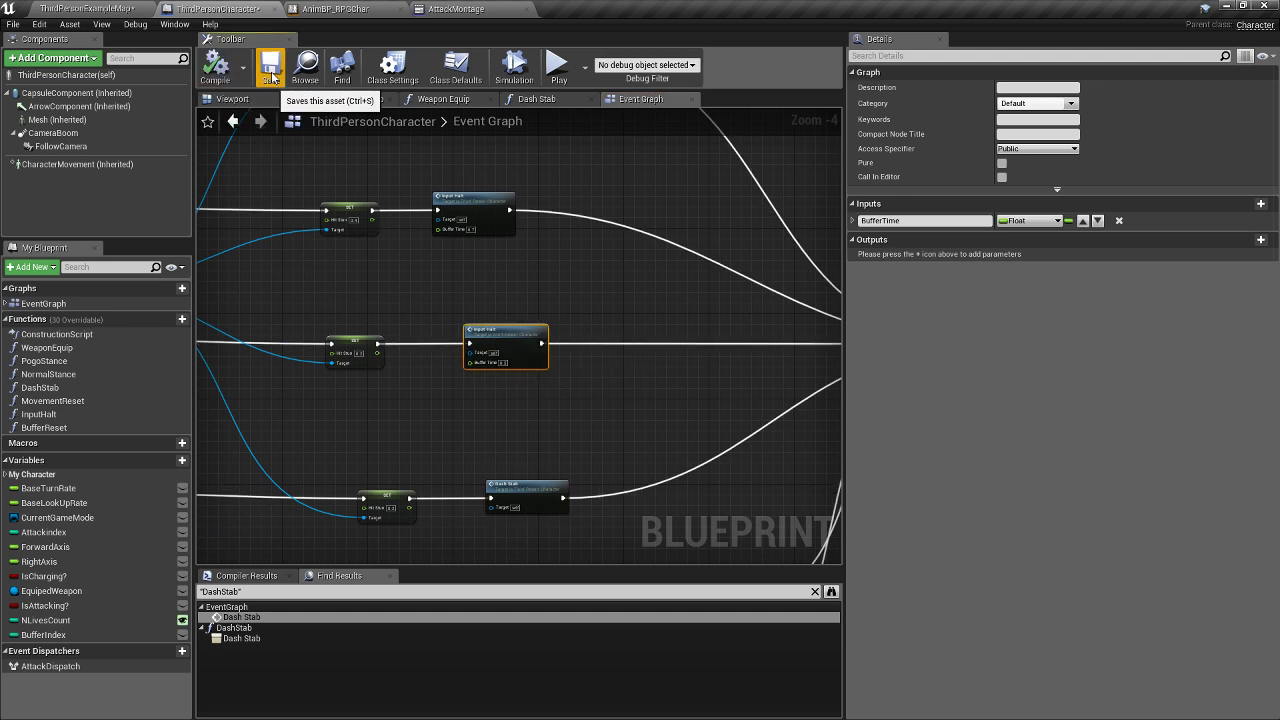
left_click(270, 70)
left_click(108, 7)
left_click(28, 68)
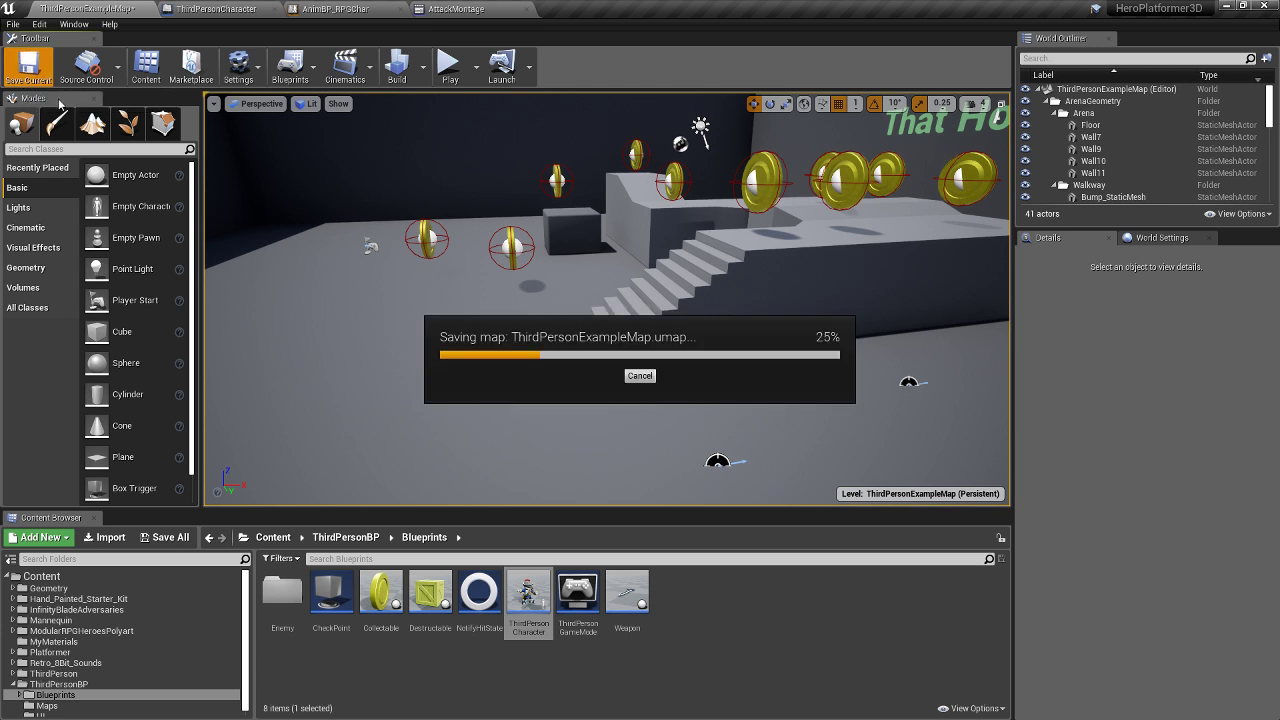
- Start playing the level and run the character around the arena in different directions
middle_click_drag(434, 236, 452, 117)
left_click(449, 65)
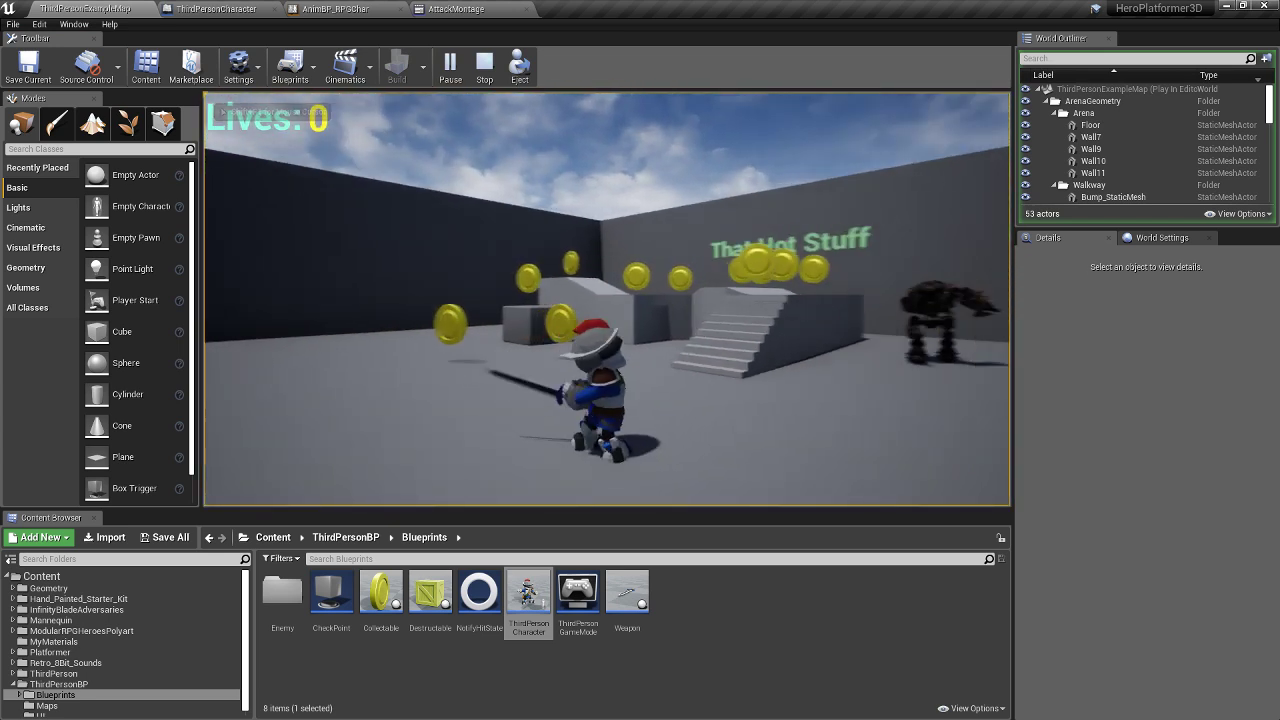
key("w")
key("a")
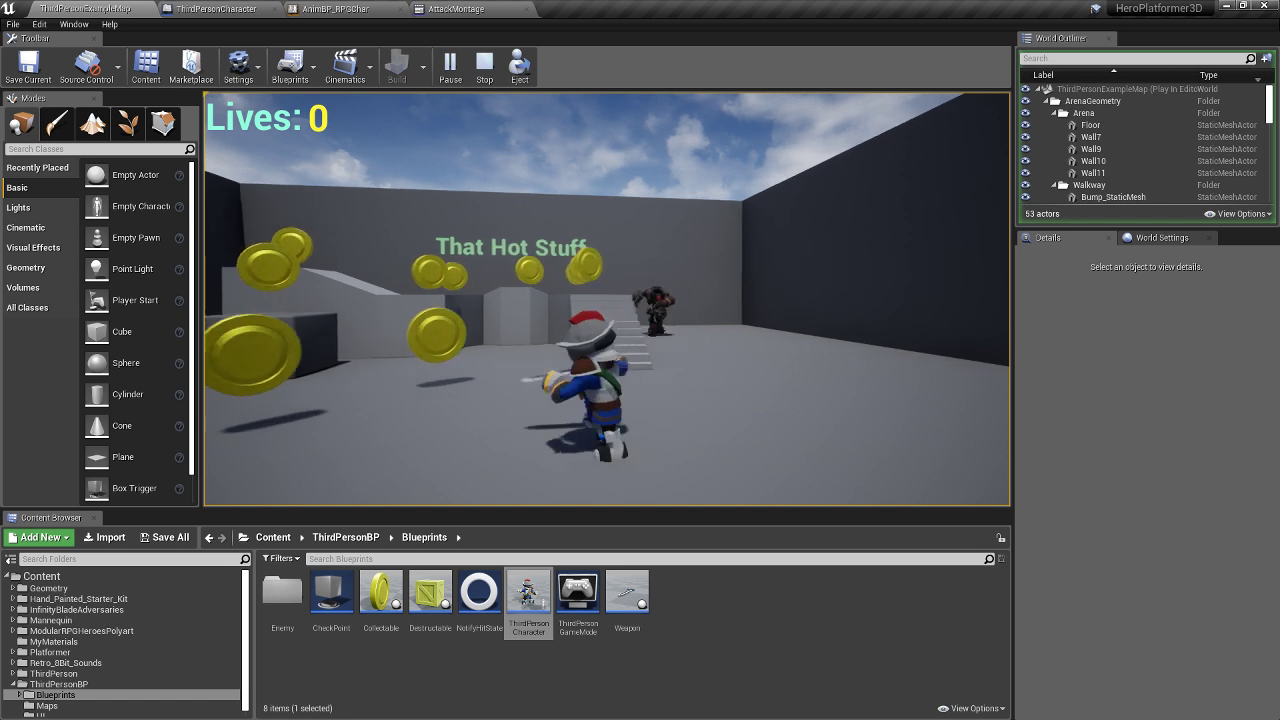
key("s")
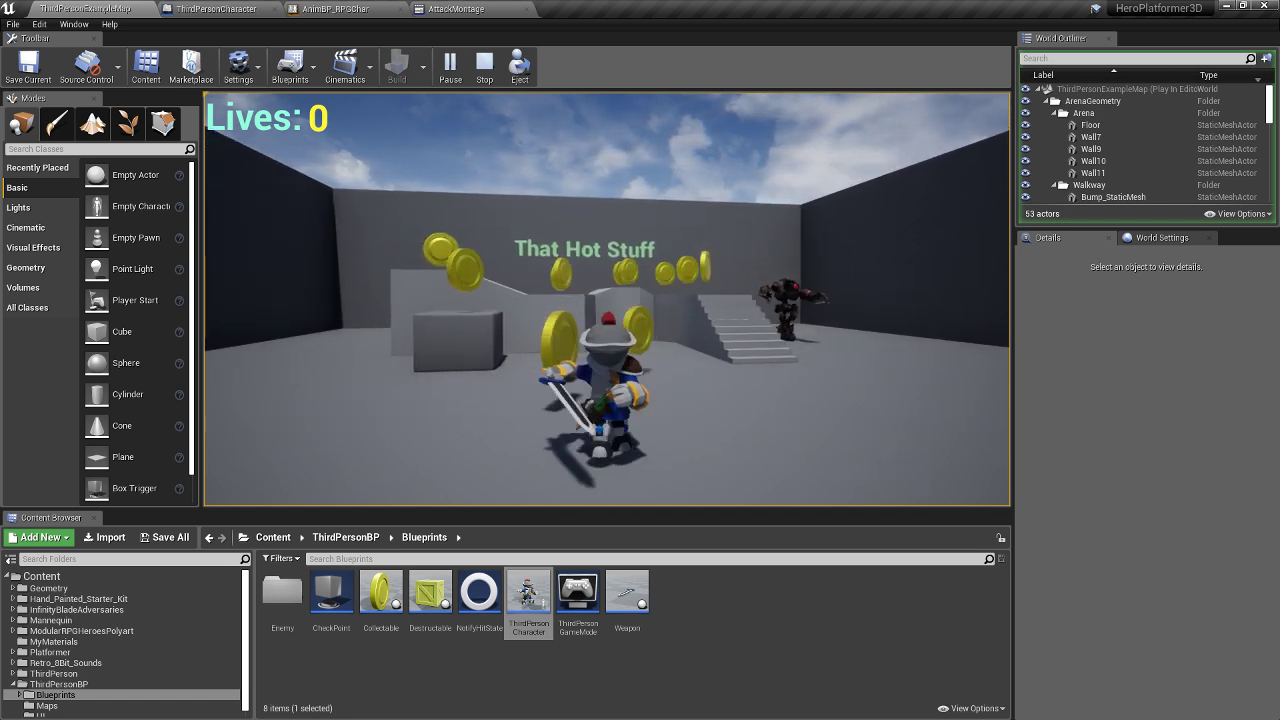
key("d")
key("w")
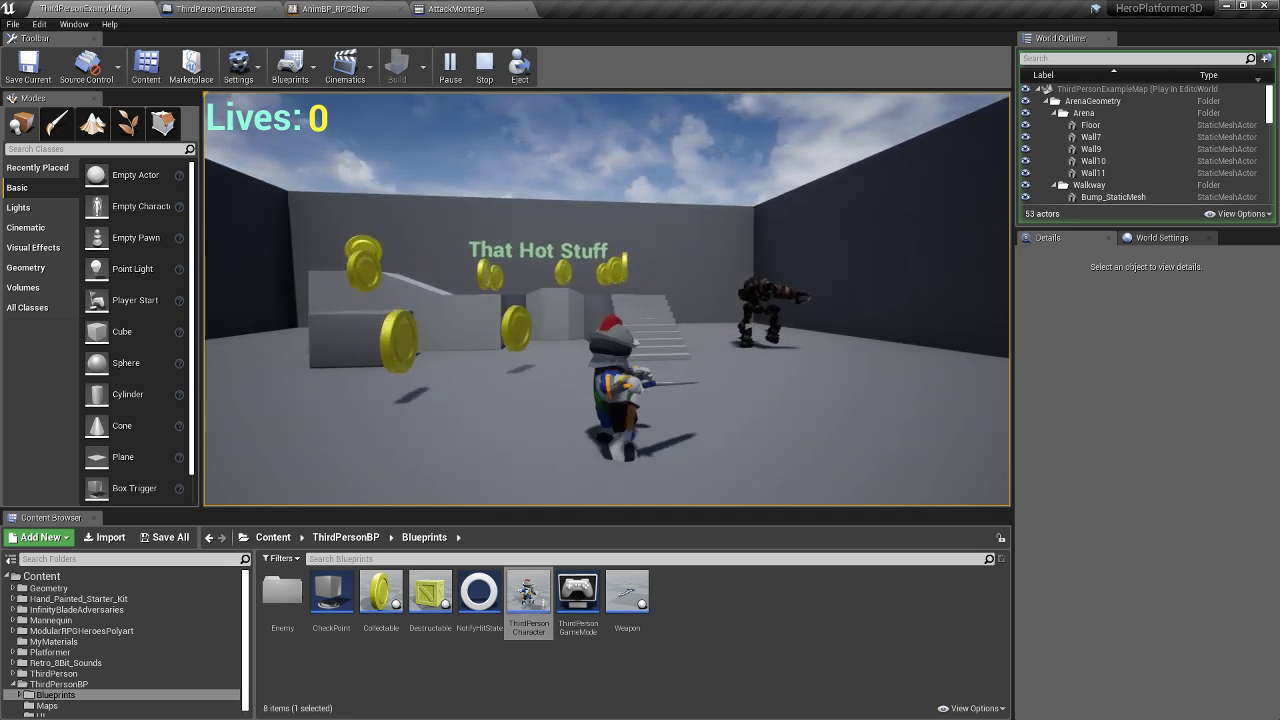
- Perform repeated sword attacks in the playtest, including in full-screen view, and end the play session
left_click(606, 300)
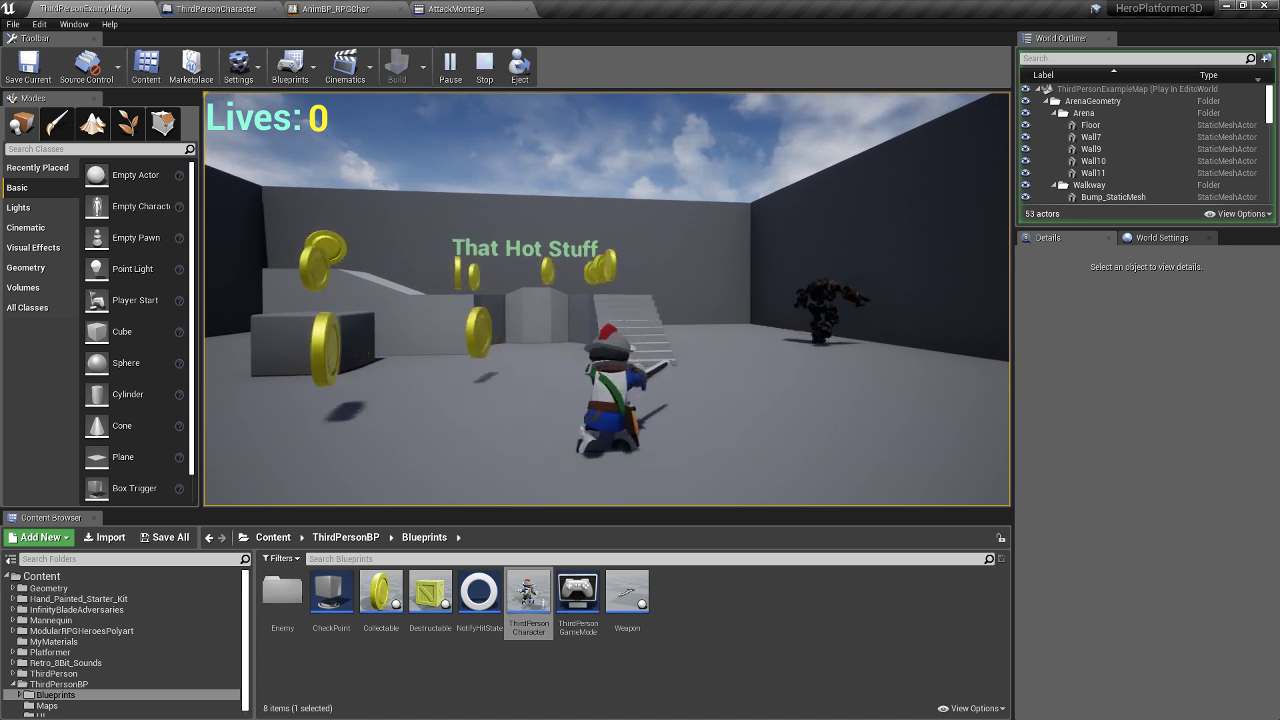
left_click(606, 300)
left_click(606, 300)
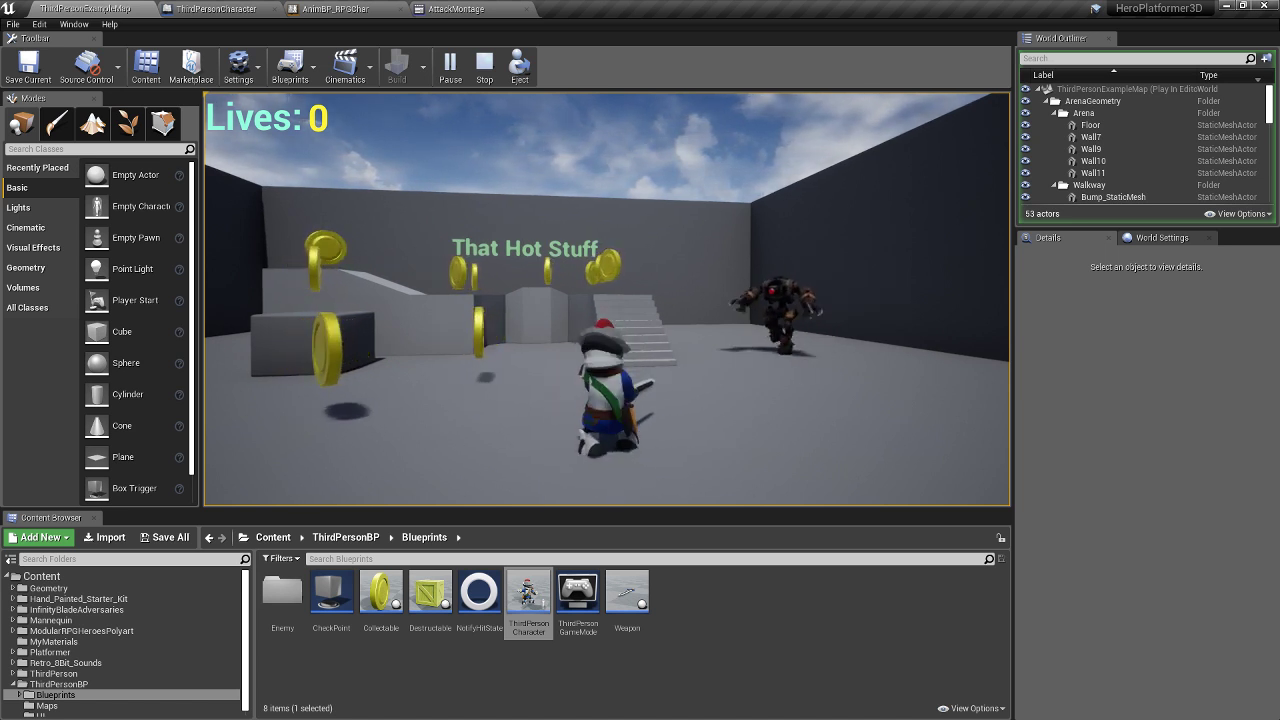
left_click(606, 300)
key("F11")
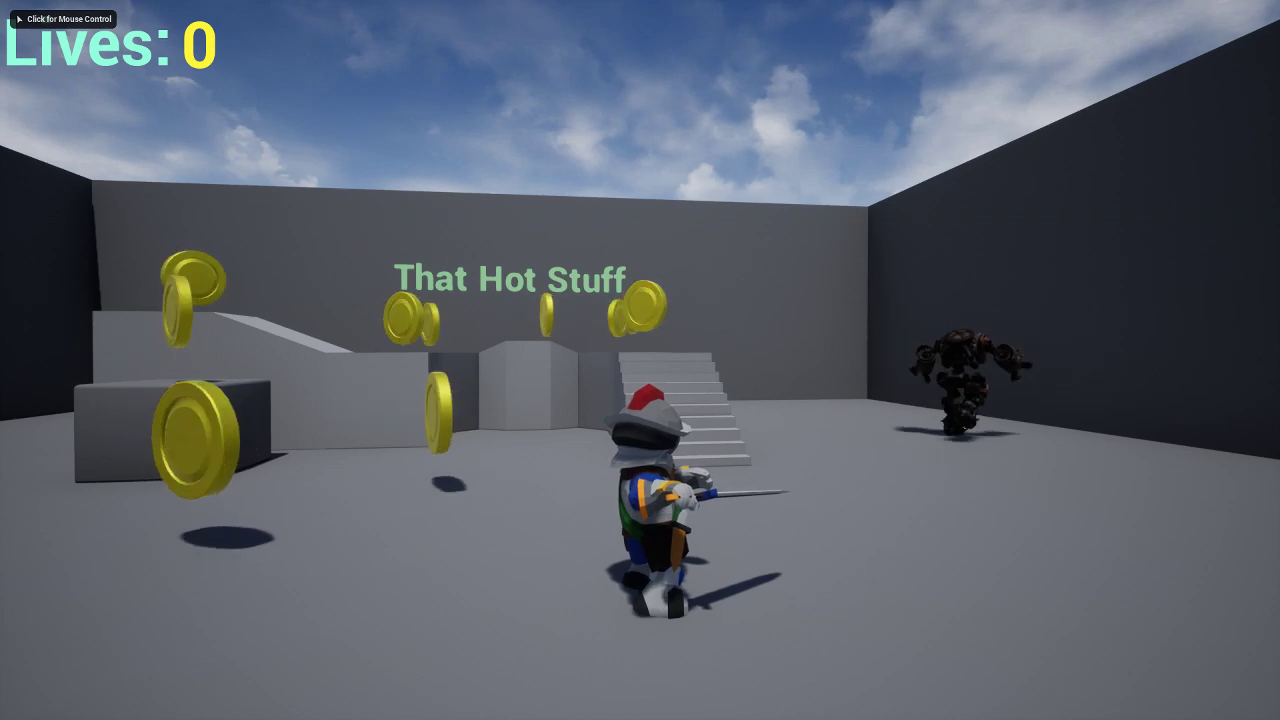
key("F8")
right_click_drag(478, 350, 434, 440)
key("F11")
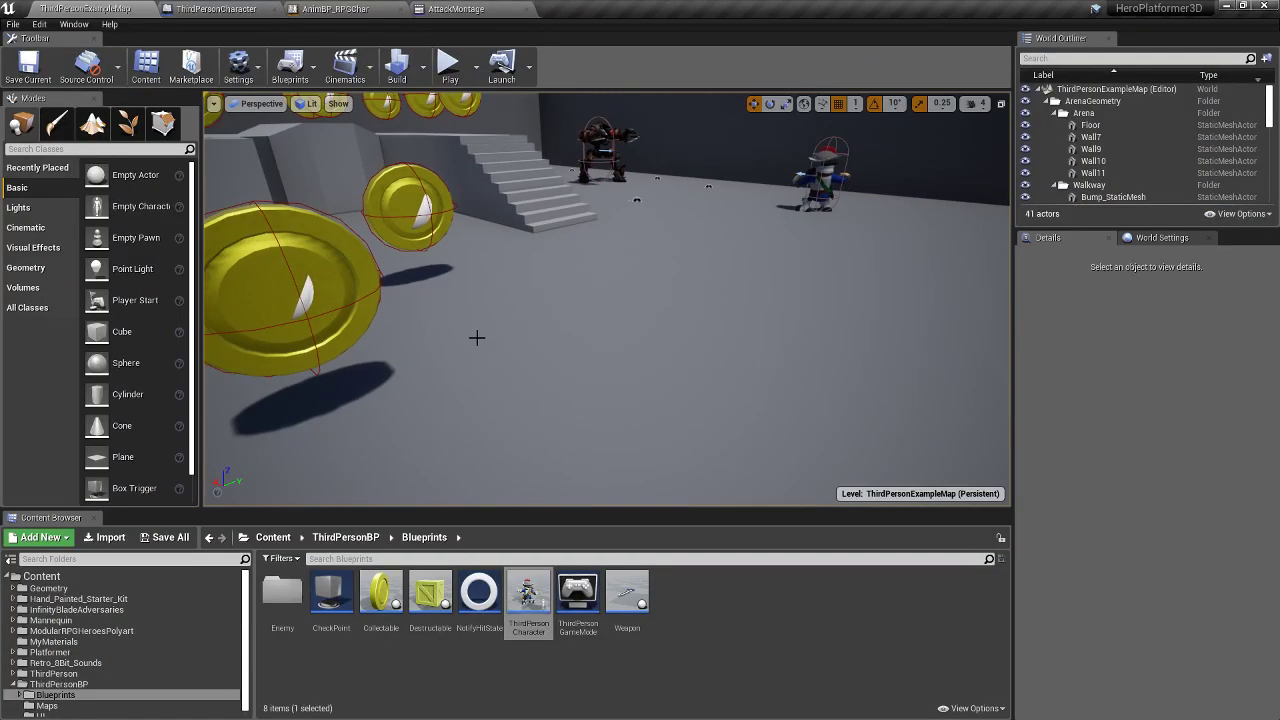
- Review AttackMontage and the AnimBP_RPGChar defaults, checking the Montage Section Array and the Root Motion Mode options
left_click(441, 8)
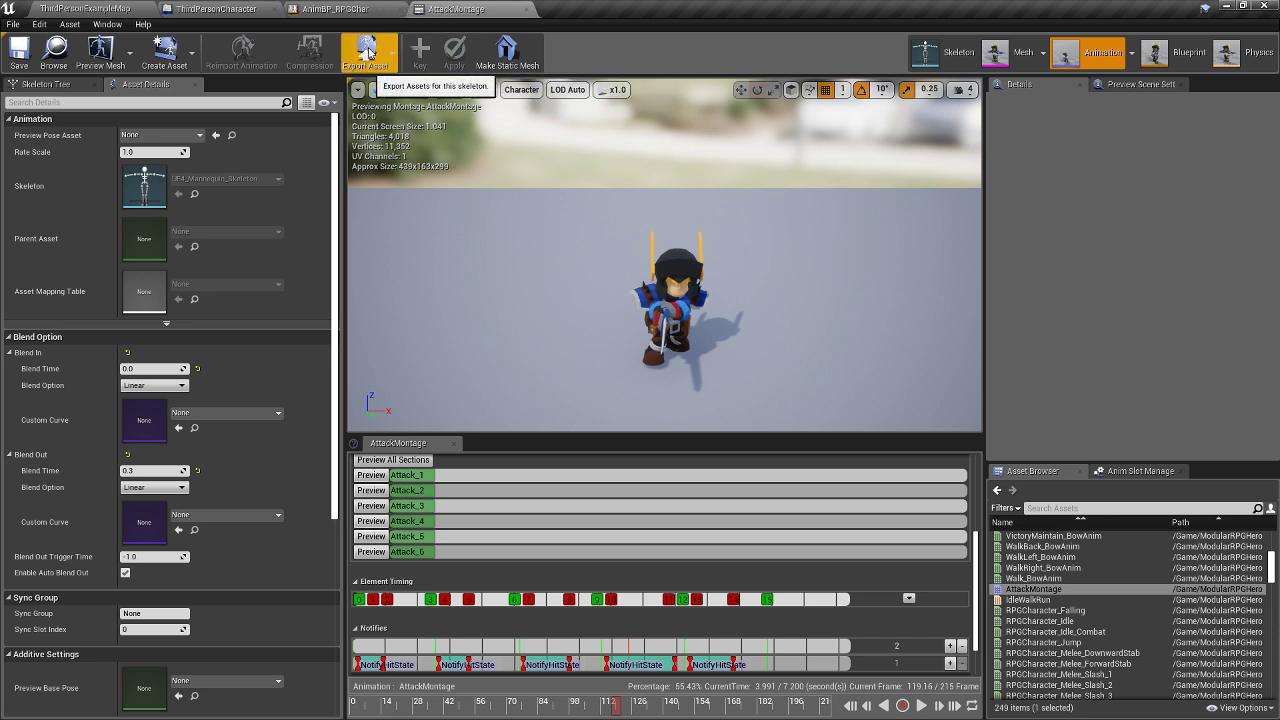
left_click(330, 9)
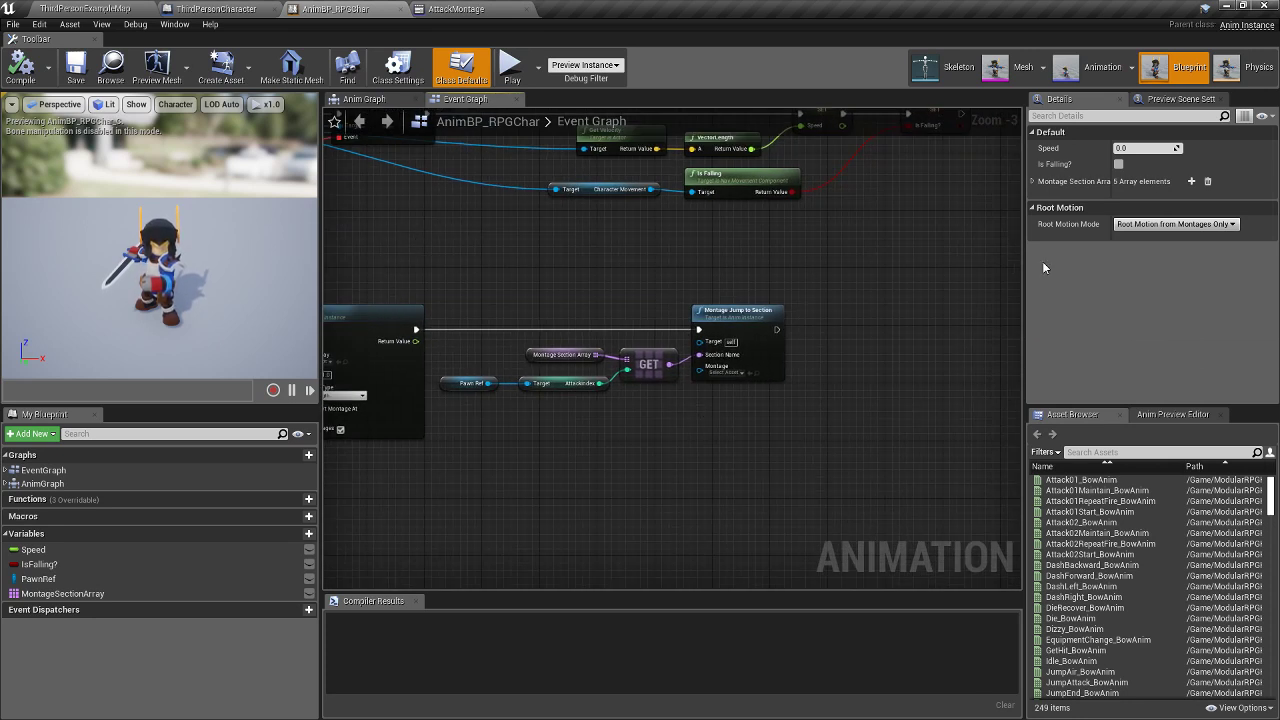
left_click(1032, 182)
left_click(1032, 182)
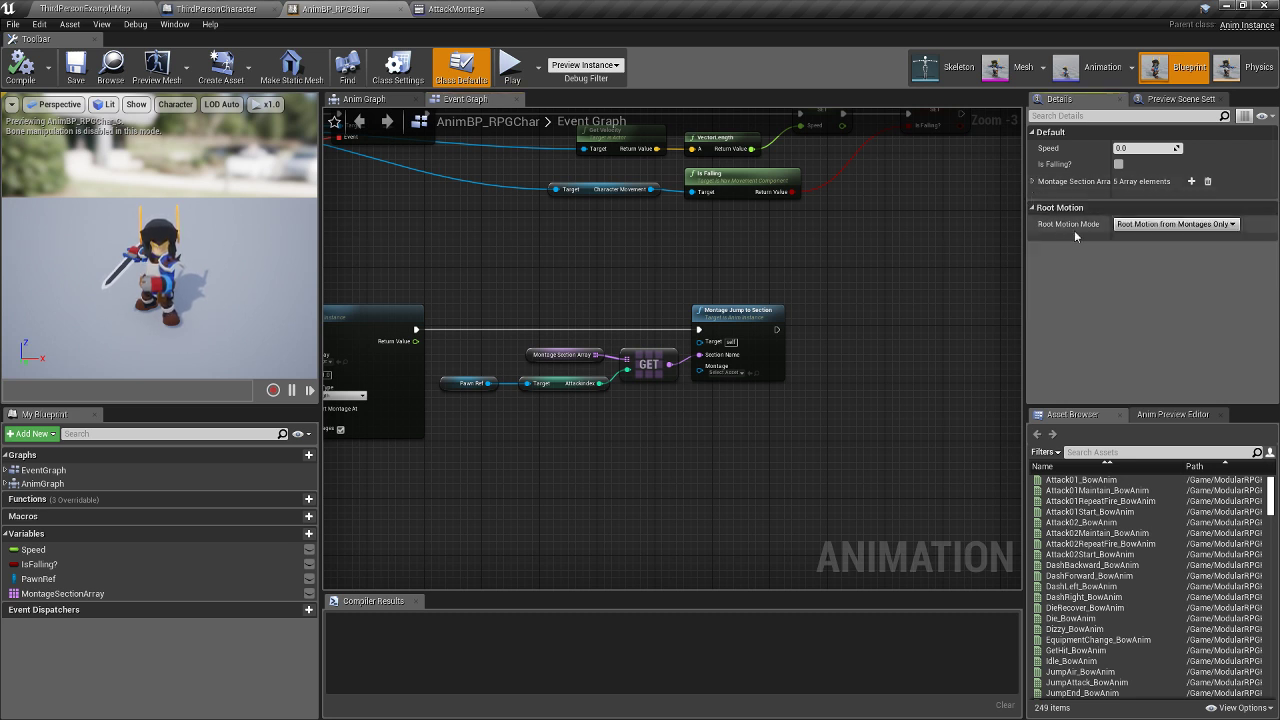
left_click(1147, 226)
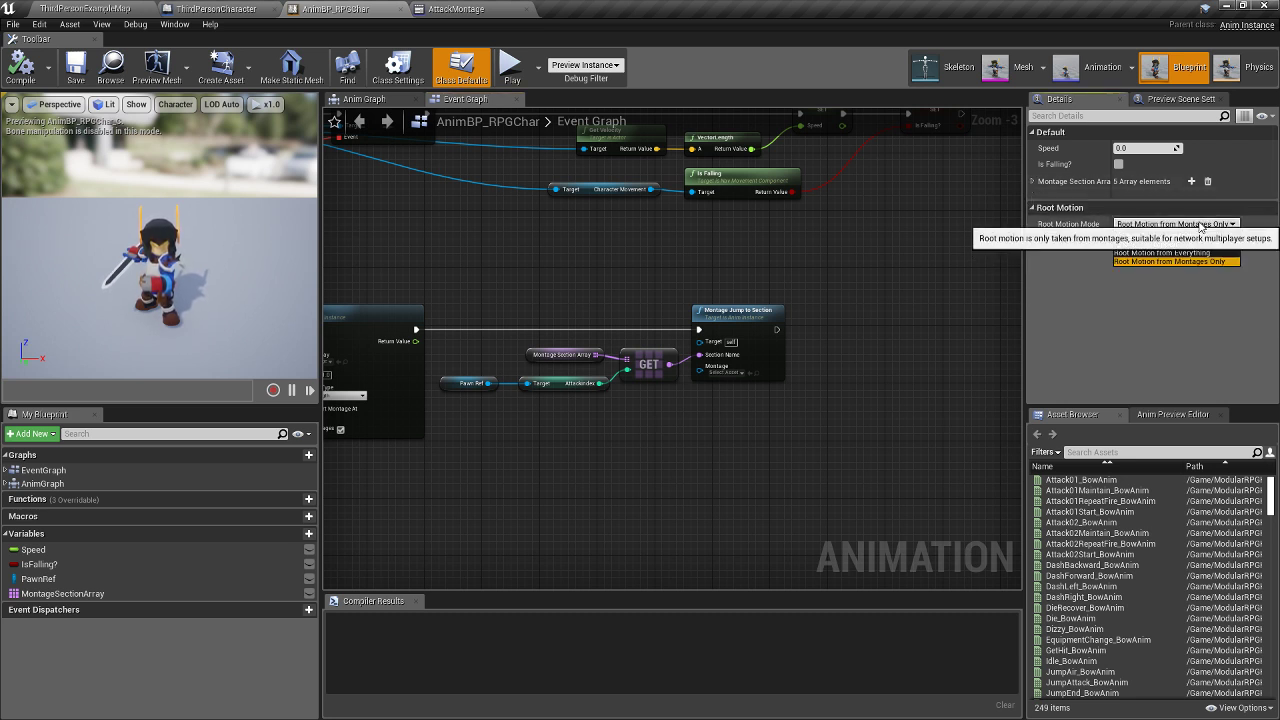
left_click(1146, 330)
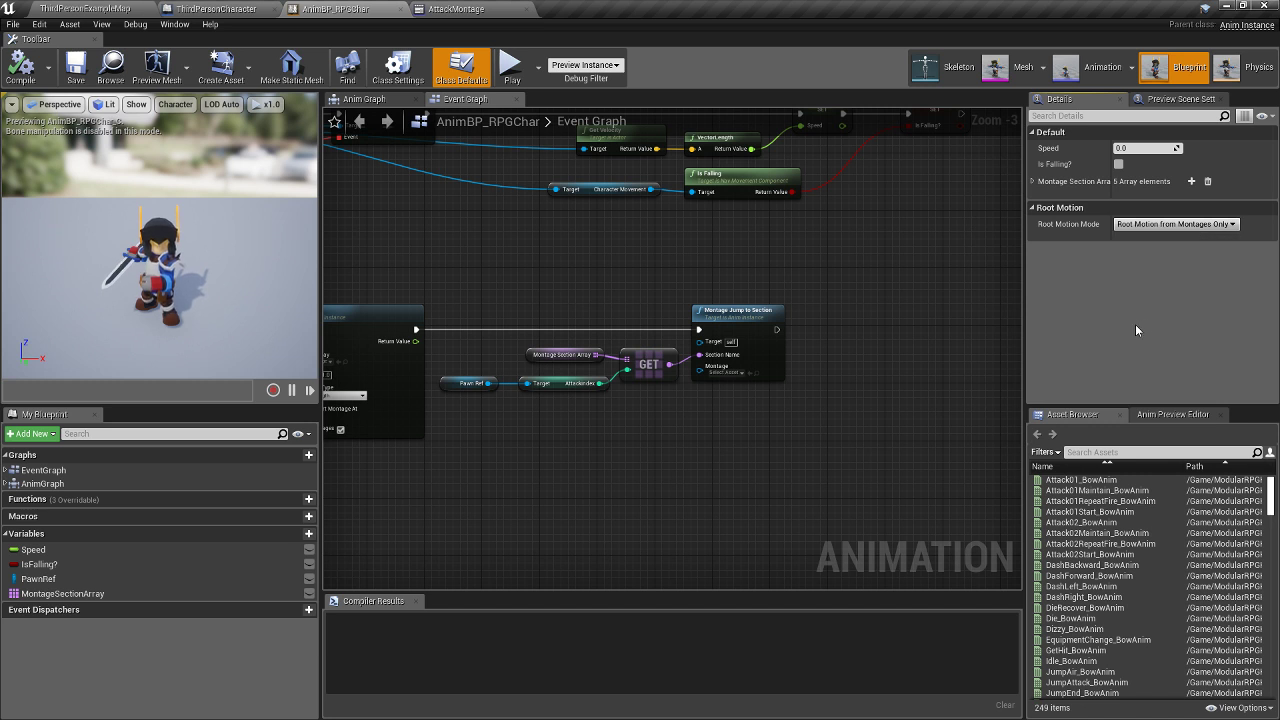
left_click(1166, 415)
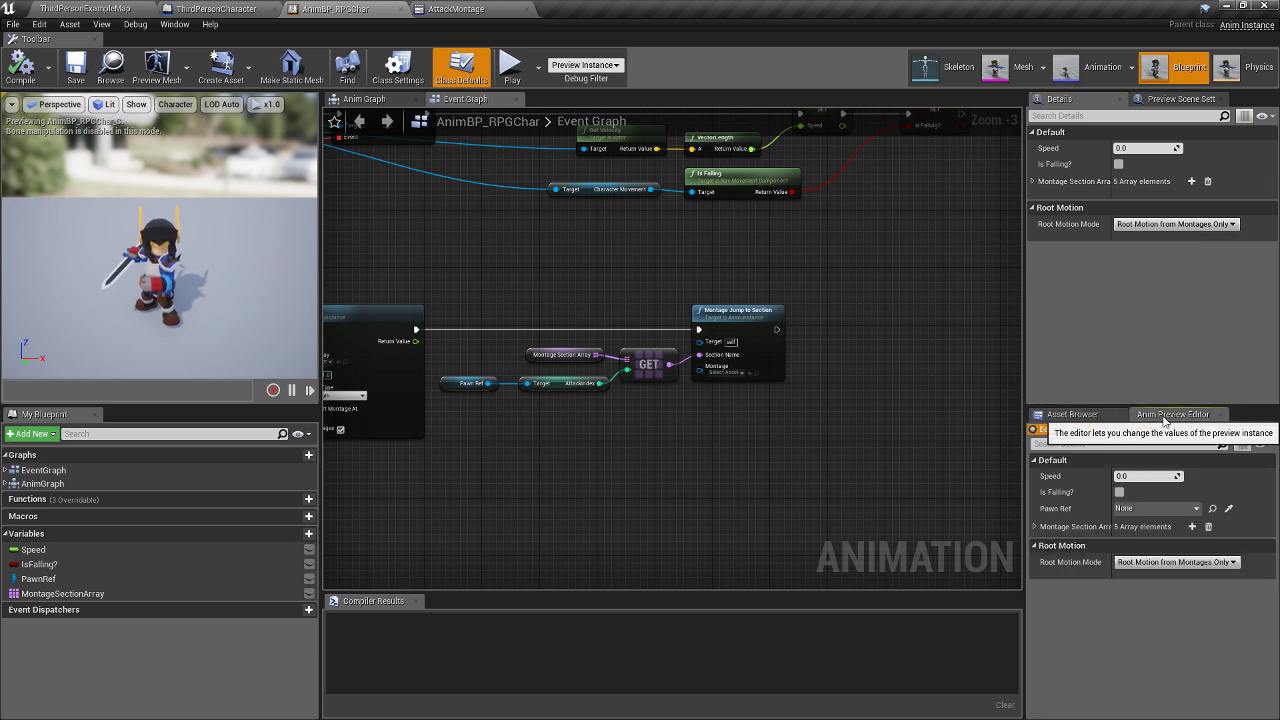
left_click(1104, 416)
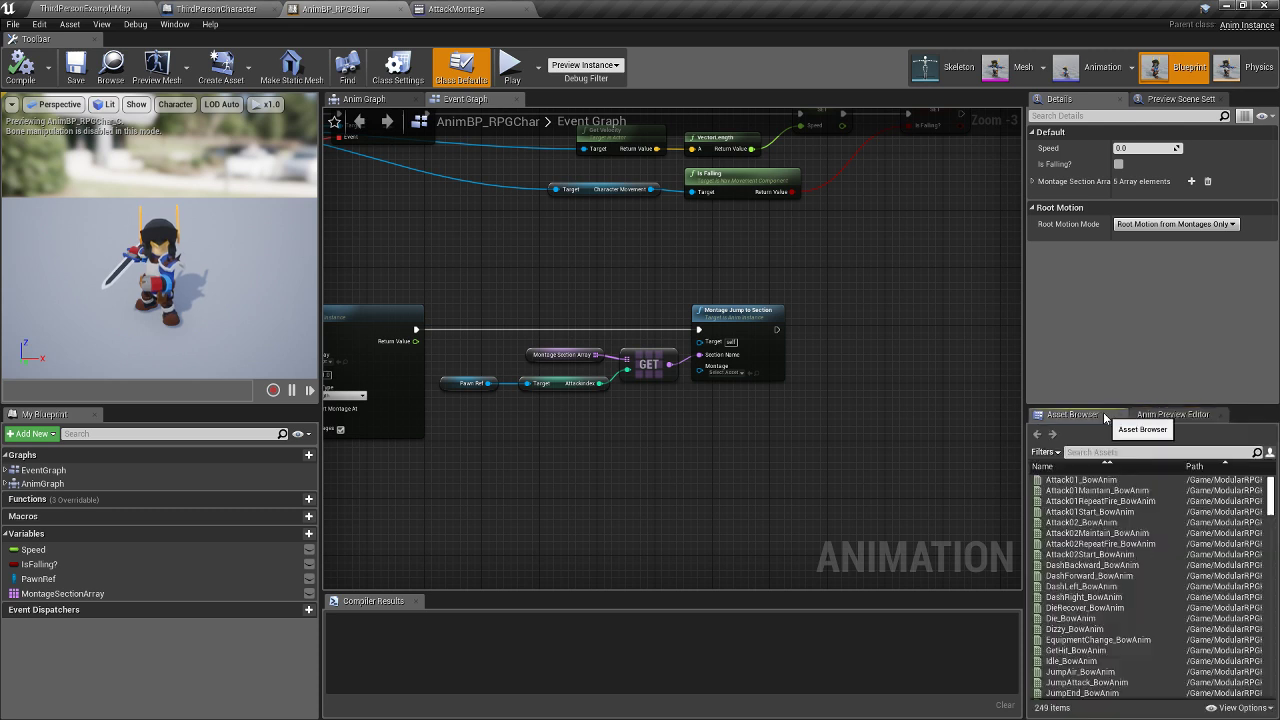
- Move the Montage Section Array, GET and Montage Jump to Section nodes to the right, away from the Attackindex node
right_click_drag(681, 446, 657, 437)
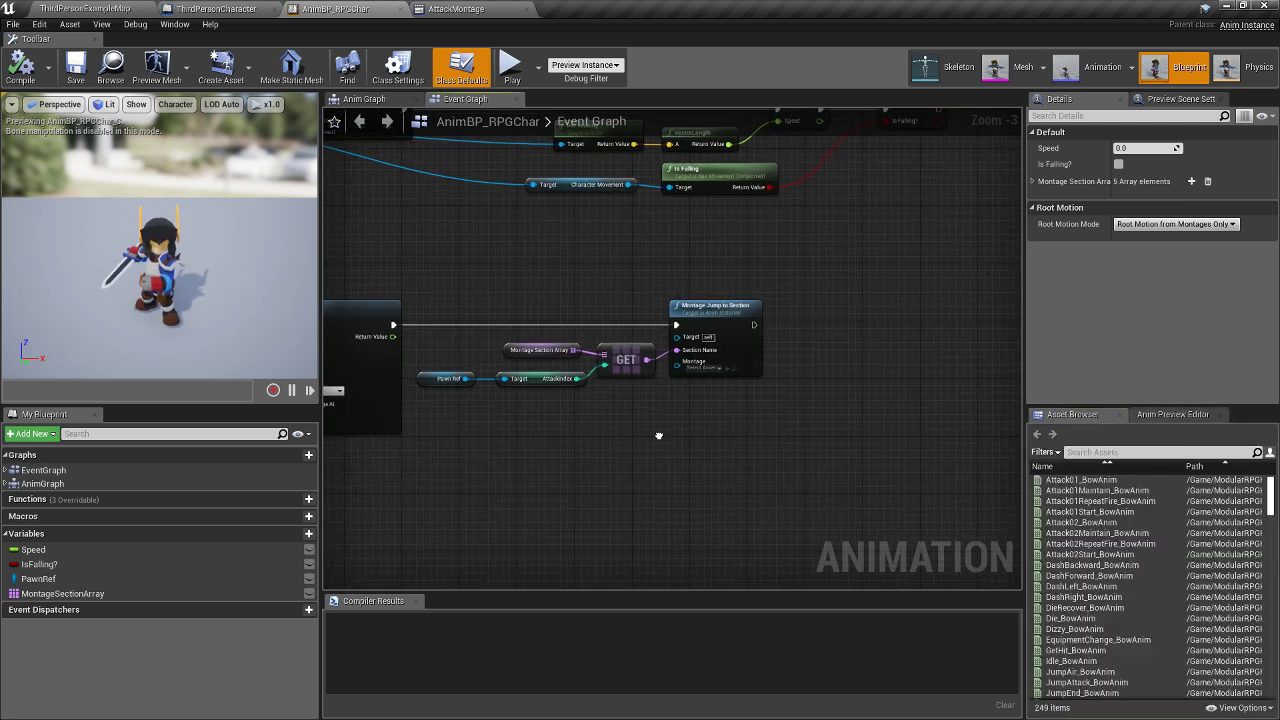
left_click_drag(846, 339, 535, 342)
left_click_drag(709, 306, 911, 309)
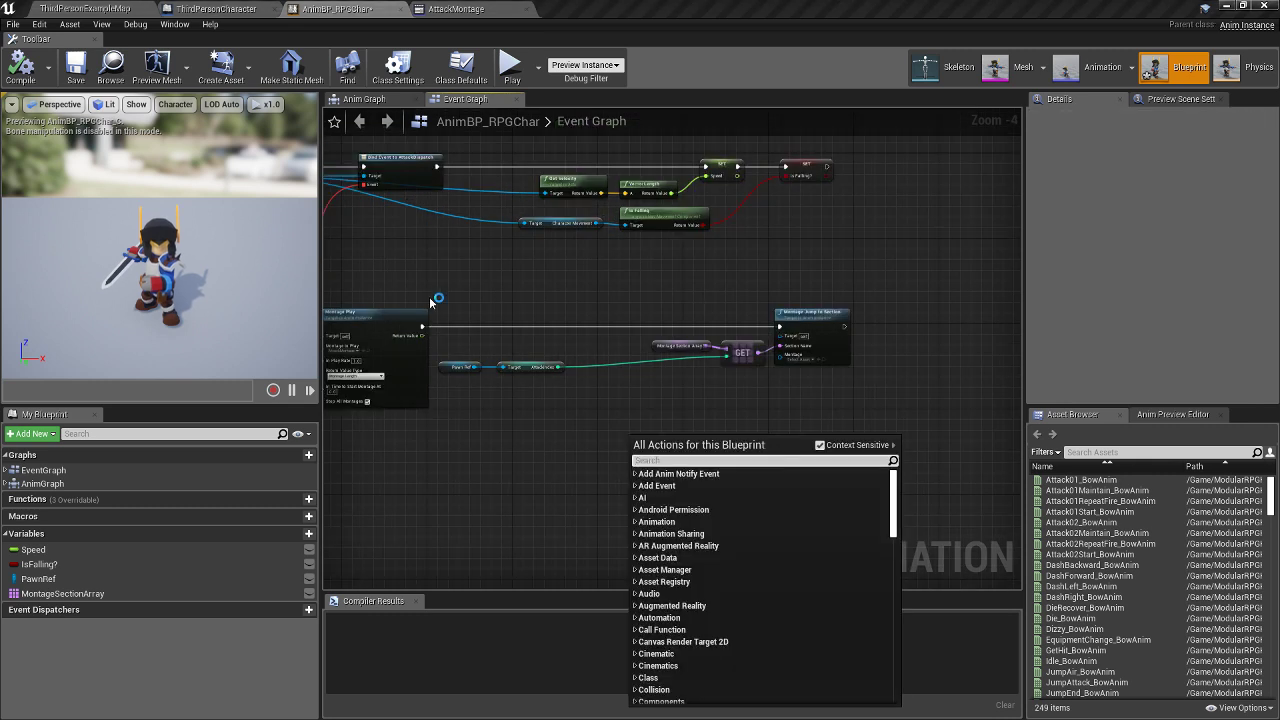
right_click(591, 430)
left_click(591, 414)
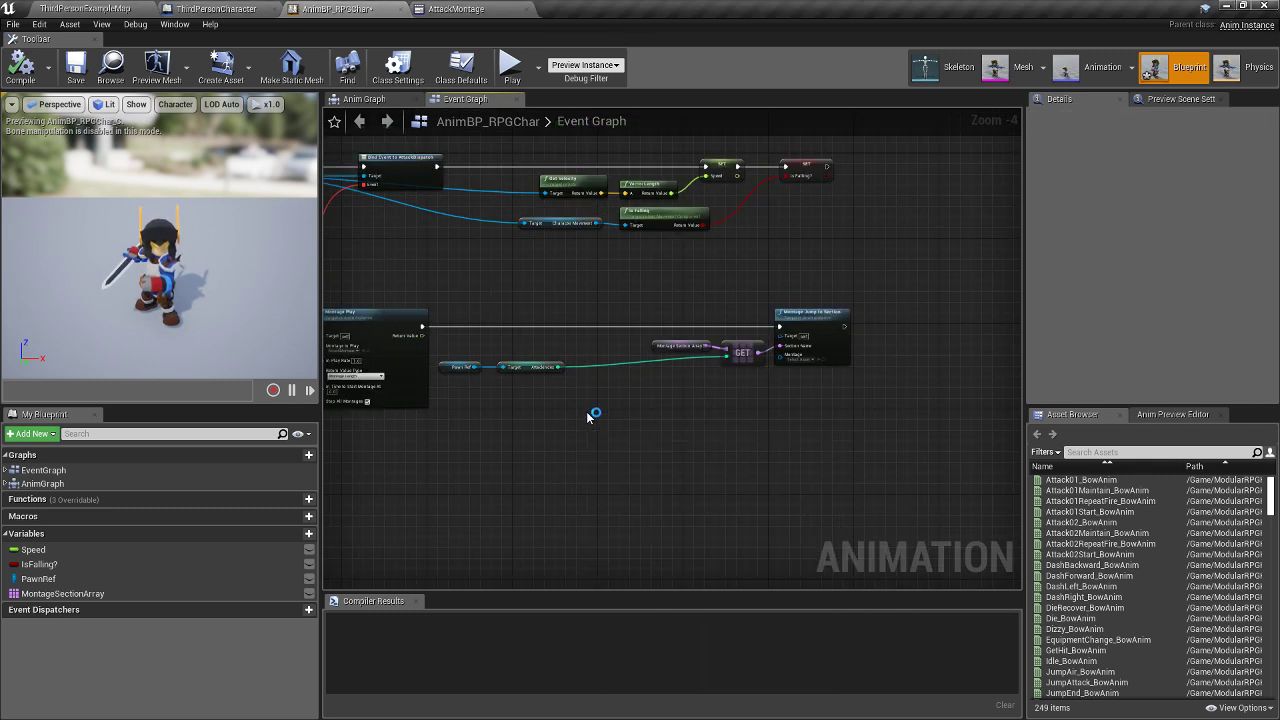
- Add a Set Root Motion Mode node below the montage section nodes with its value set to No Root Motion Extraction
scroll(591, 414, "up", 3)
right_click_drag(591, 414, 453, 370)
scroll(453, 370, "down", 2)
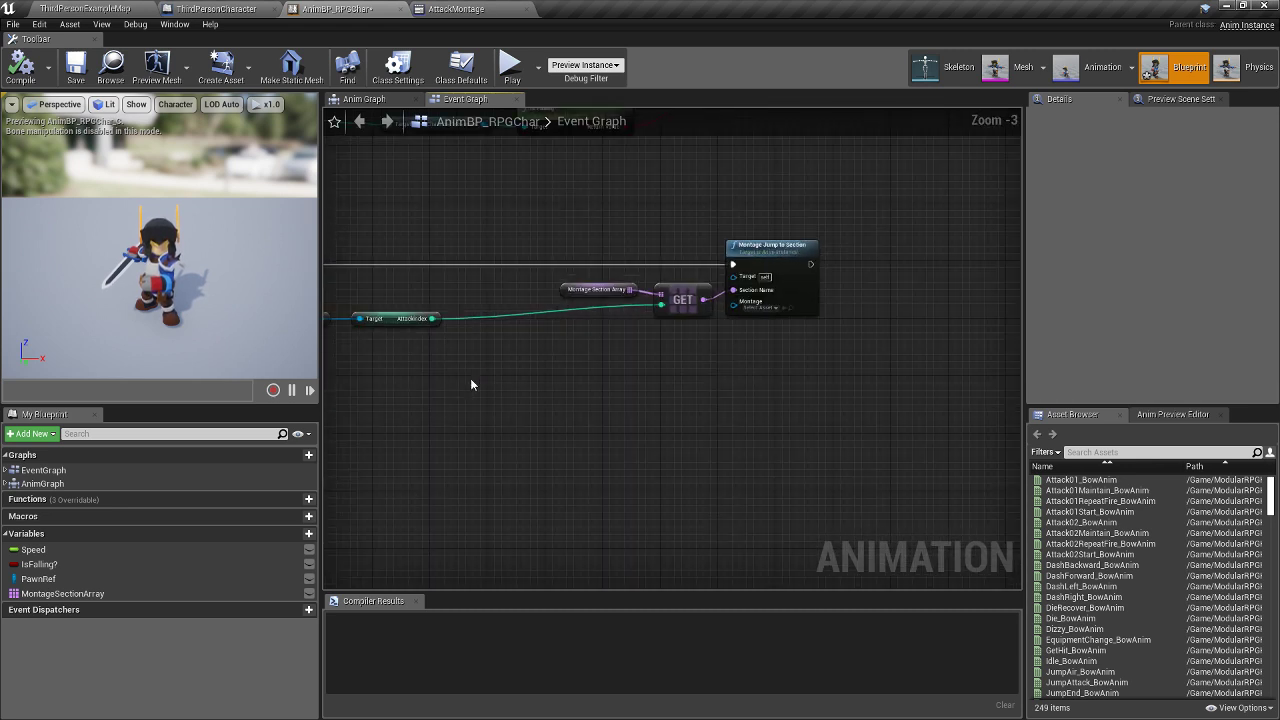
right_click(471, 384)
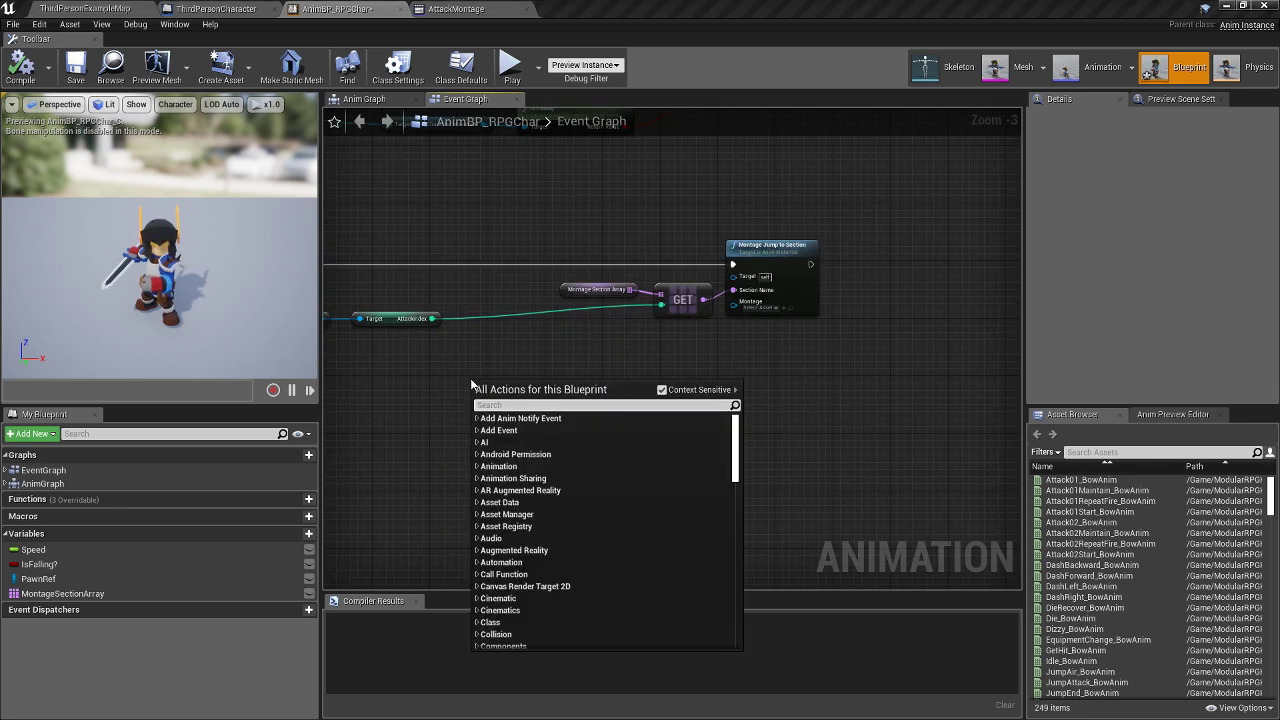
type("root")
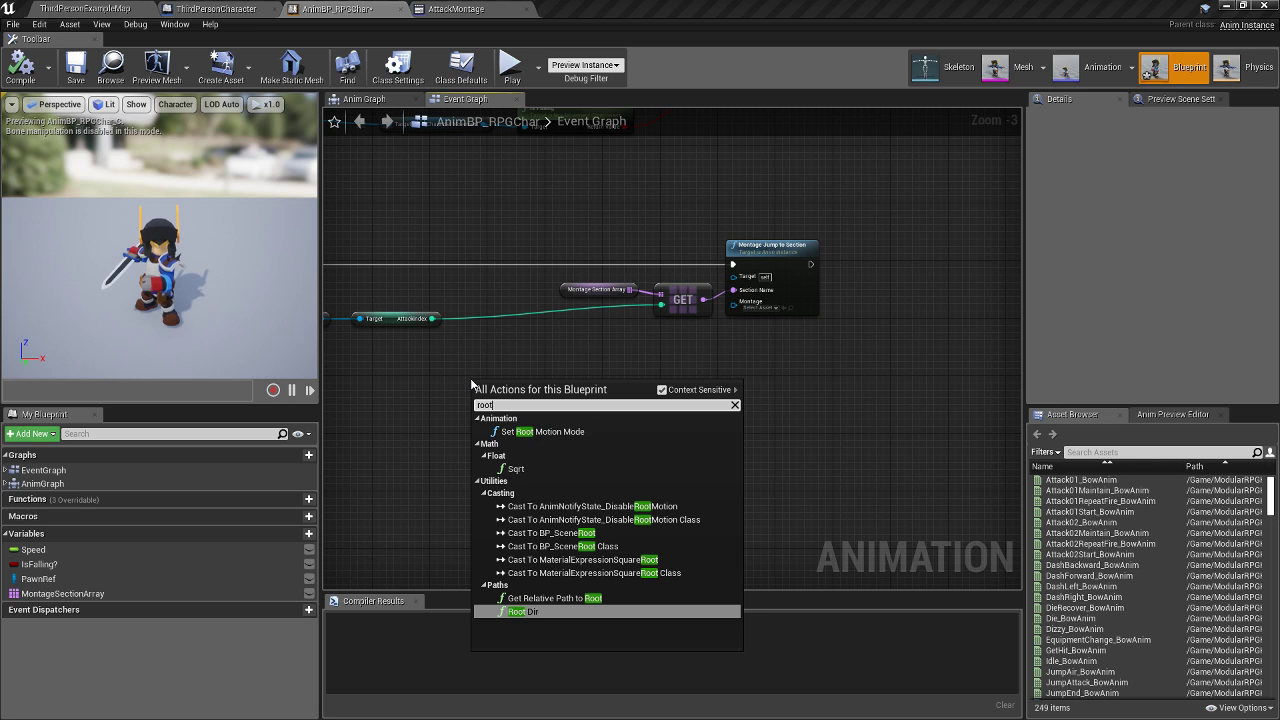
left_click(553, 431)
scroll(469, 379, "up", 1)
scroll(469, 379, "up", 2)
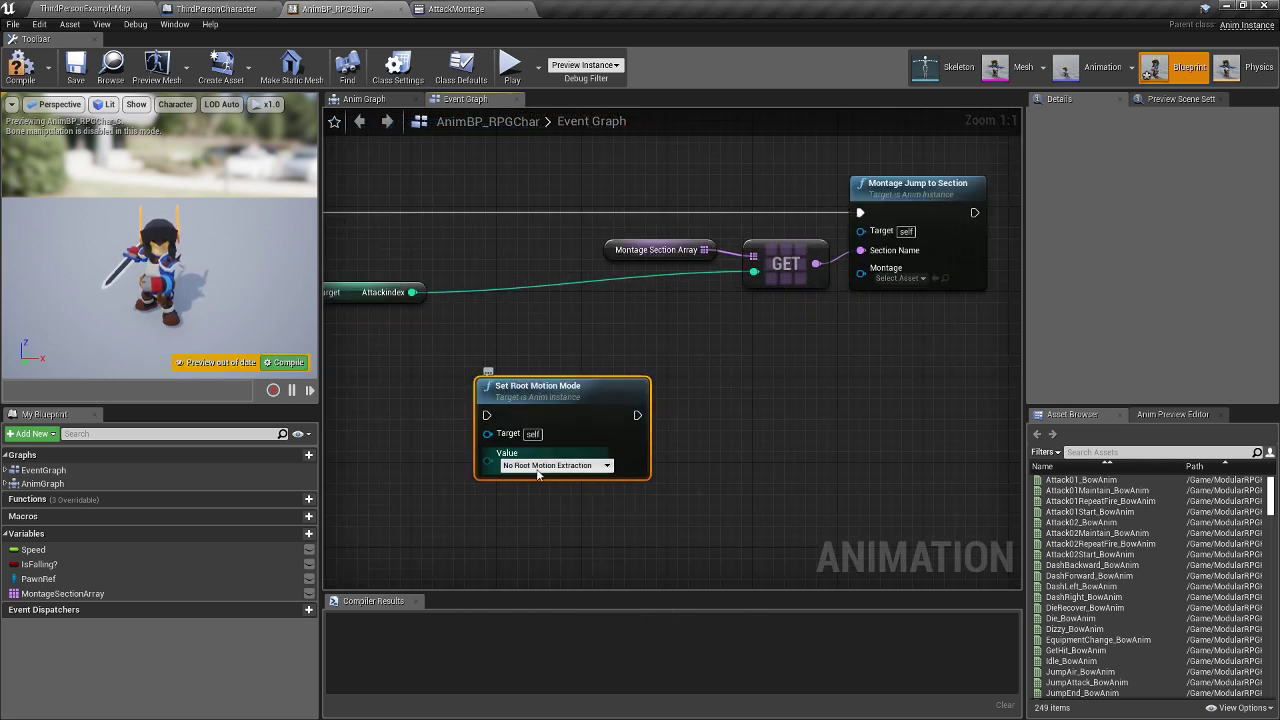
left_click(566, 466)
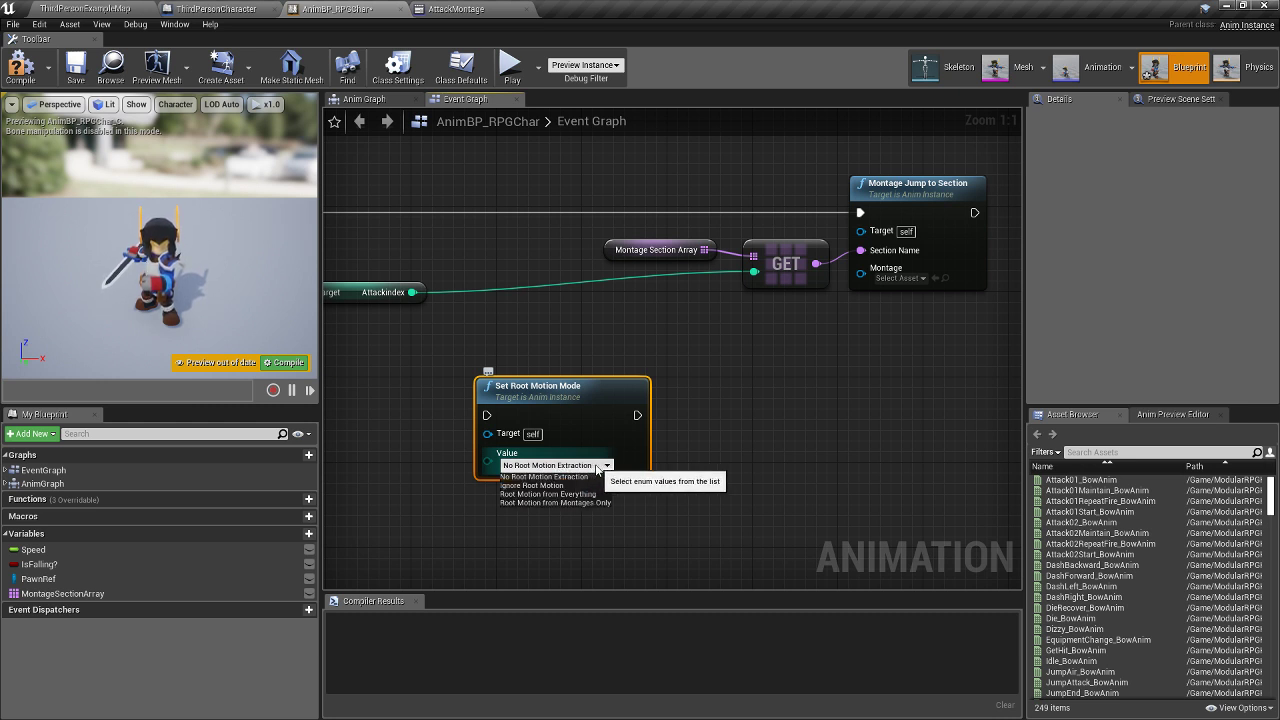
left_click(545, 477)
scroll(551, 400, "down", 2)
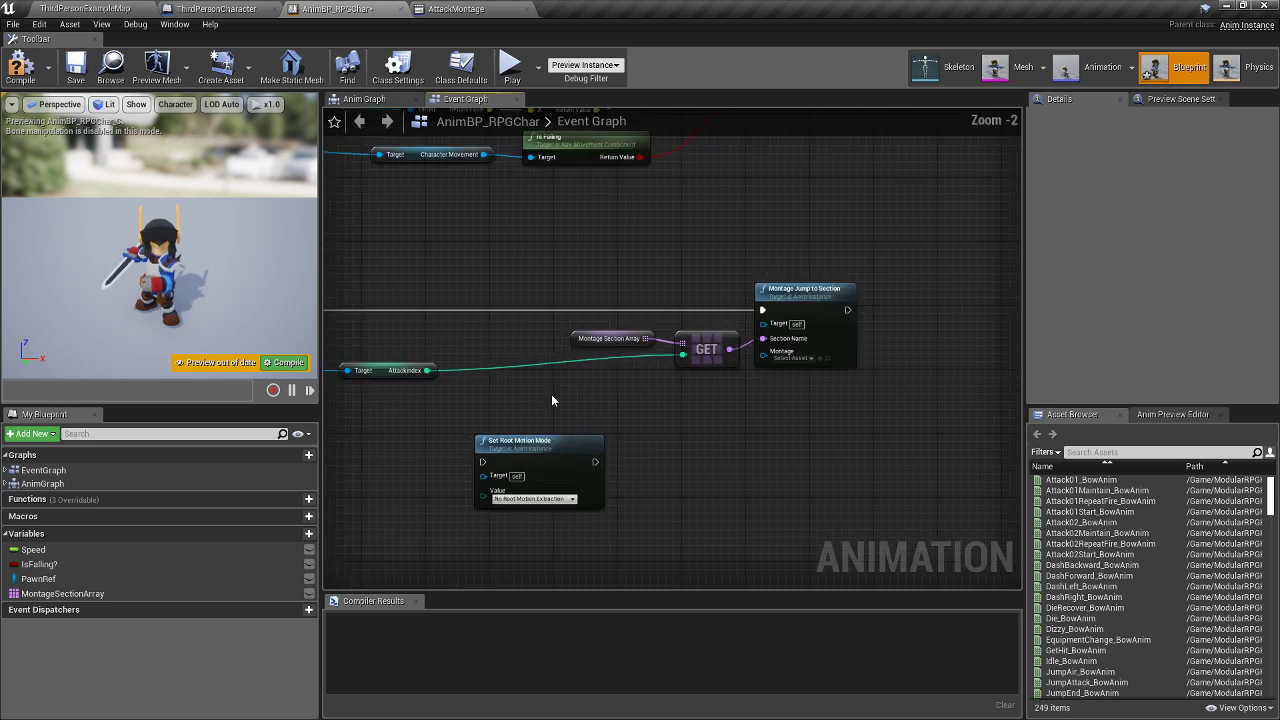
- Shift the montage section lookup and Montage Jump to Section nodes further right to free space after Montage Play
scroll(551, 400, "down", 1)
left_click_drag(584, 307, 584, 307)
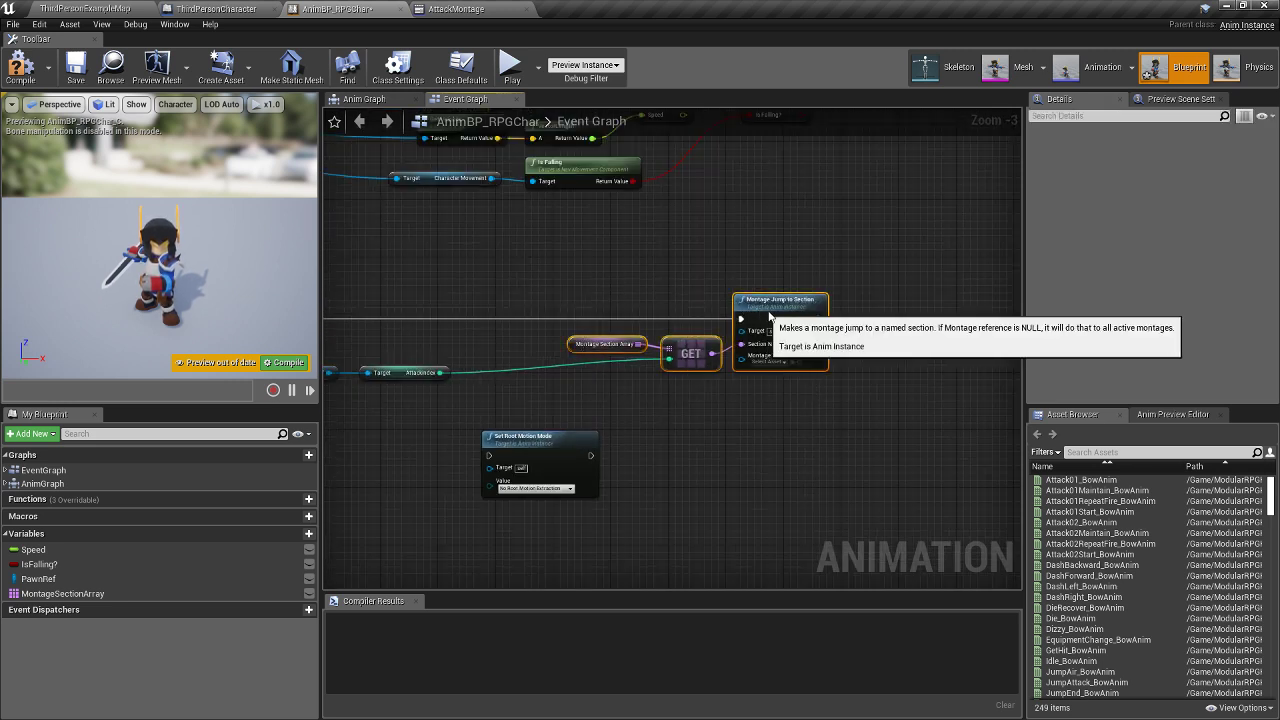
left_click_drag(748, 306, 914, 306)
right_click_drag(558, 337, 609, 325)
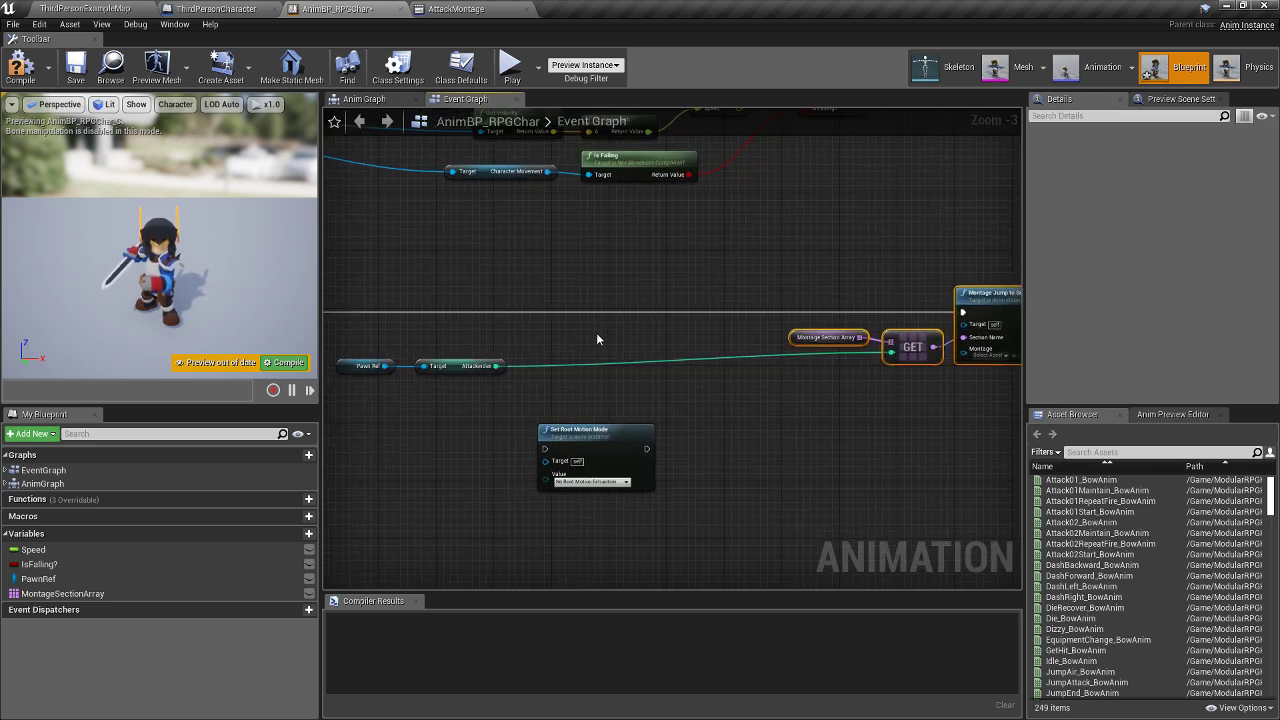
- Add a Branch node after Montage Play and connect Montage Play's execution output to it
key("b")
left_click(590, 291)
left_click_drag(627, 307, 606, 312)
right_click_drag(462, 321, 625, 316)
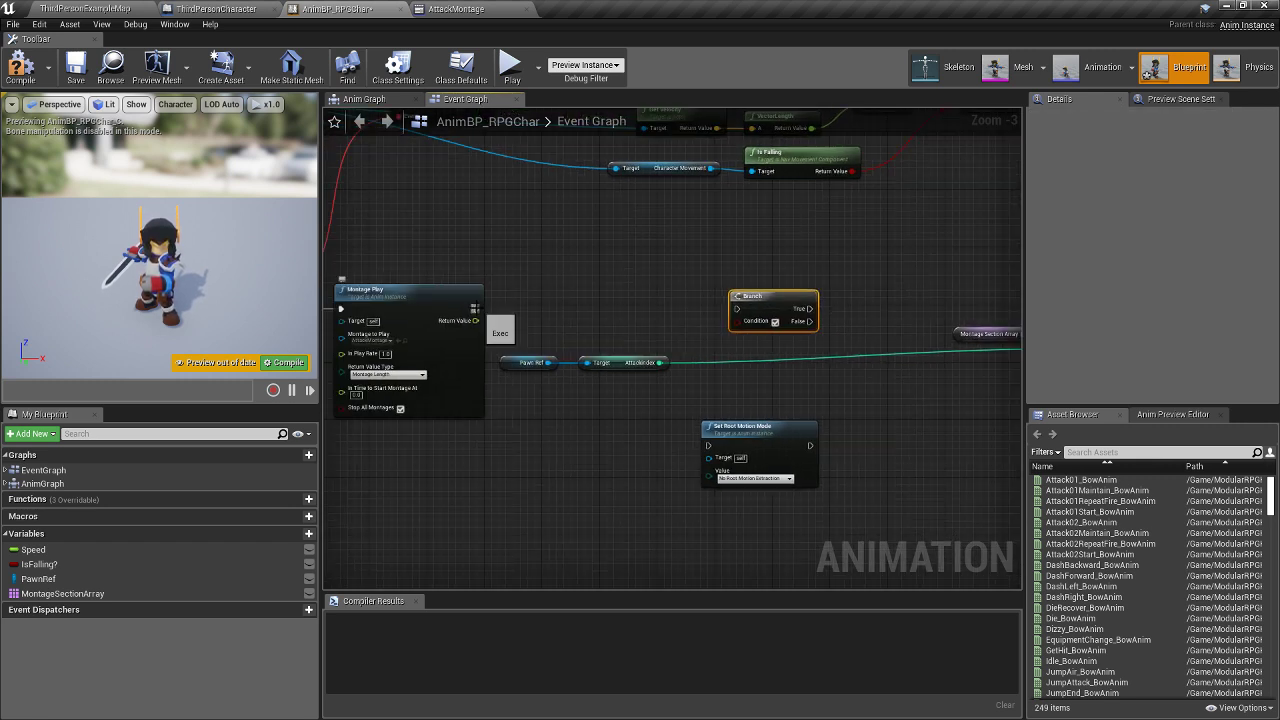
left_click_drag(477, 308, 741, 315)
right_click_drag(741, 315, 613, 324)
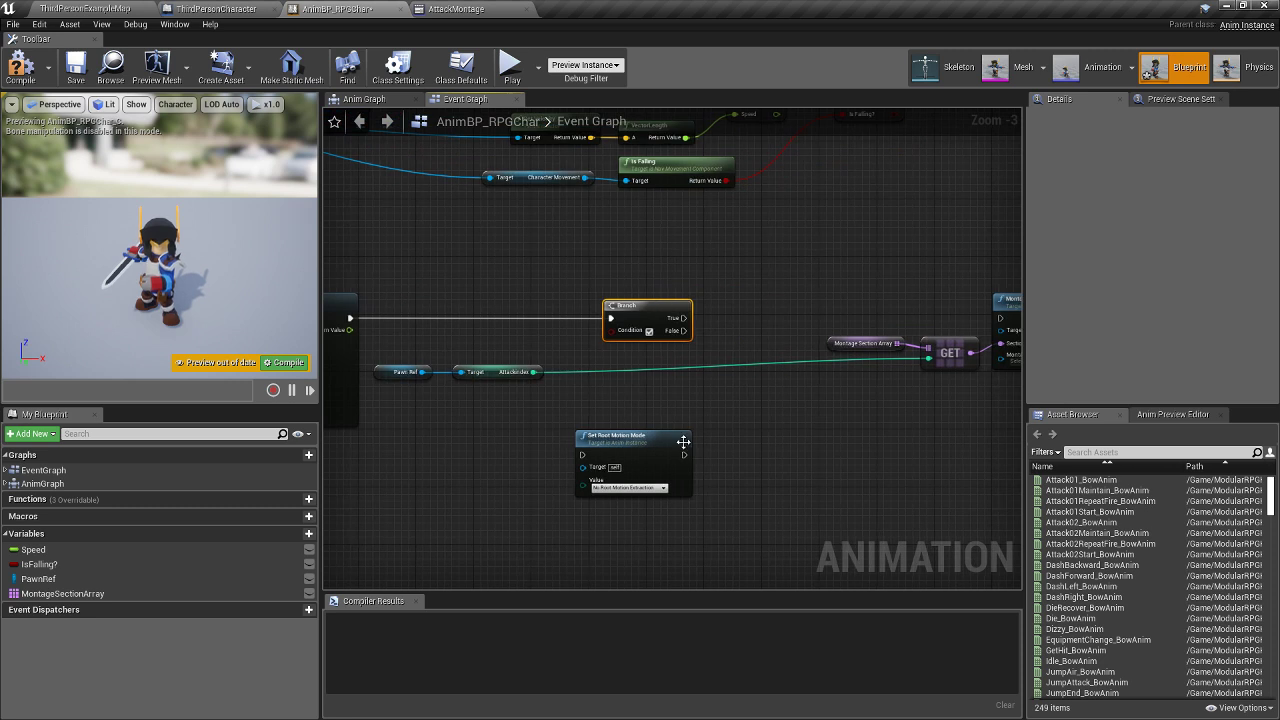
- Place the Set Root Motion Mode node up beyond the Branch and shift the montage section lookup and Montage Jump to Section nodes lower
left_click_drag(648, 452, 822, 265)
right_click_drag(822, 265, 576, 316)
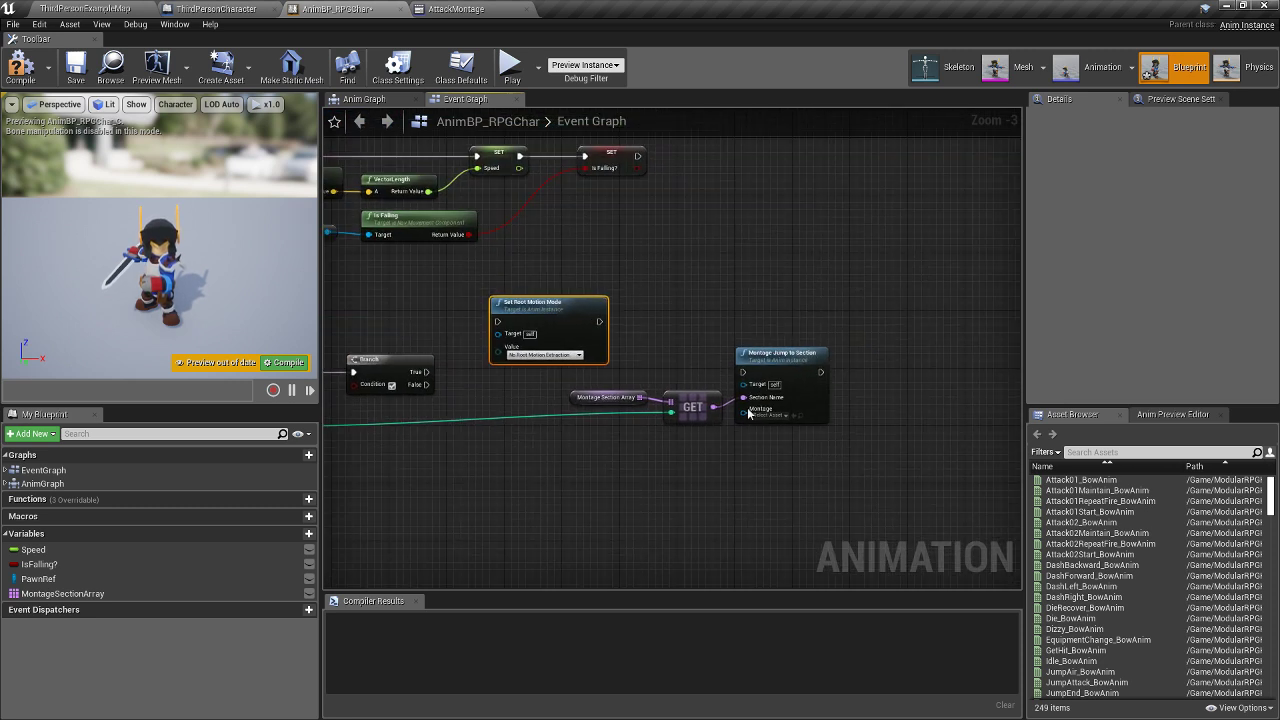
left_click_drag(834, 508, 578, 392)
left_click_drag(786, 392, 806, 434)
right_click_drag(669, 400, 724, 378)
left_click_drag(601, 302, 611, 277)
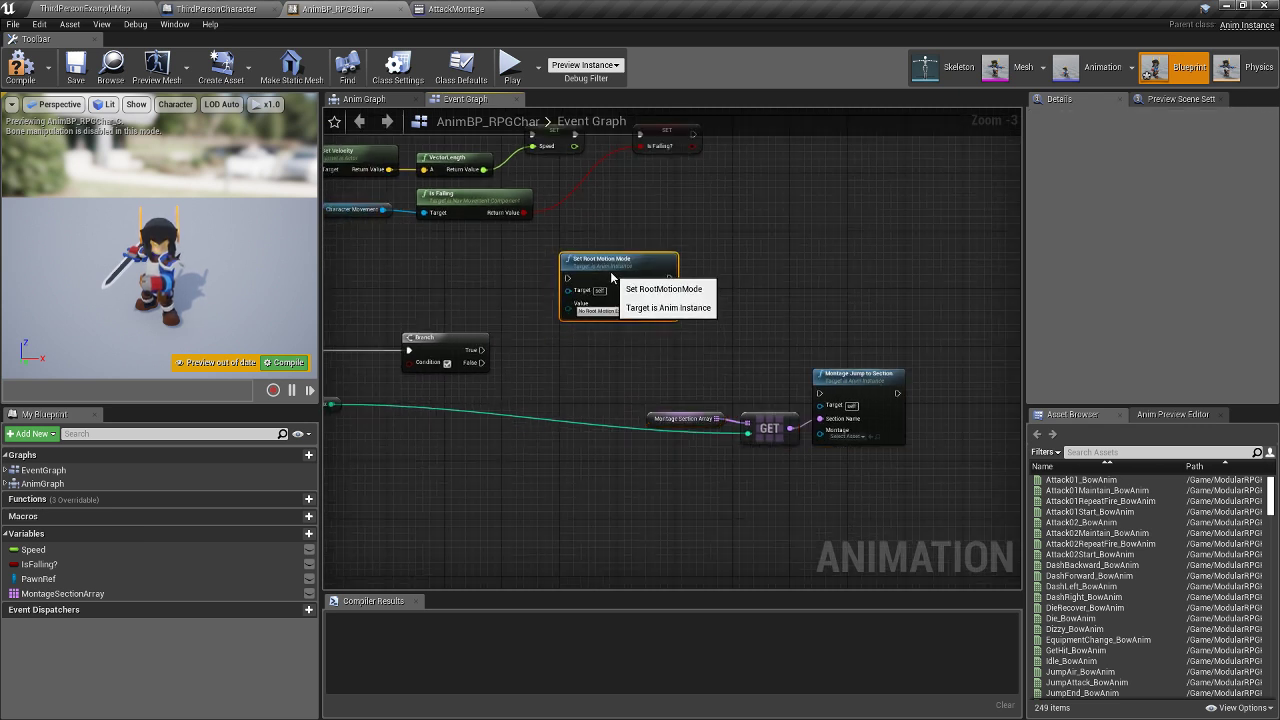
- Duplicate Set Root Motion Mode, connect the Branch's True and False outputs to the two copies, and link both to Montage Jump to Section
key("ctrl+w")
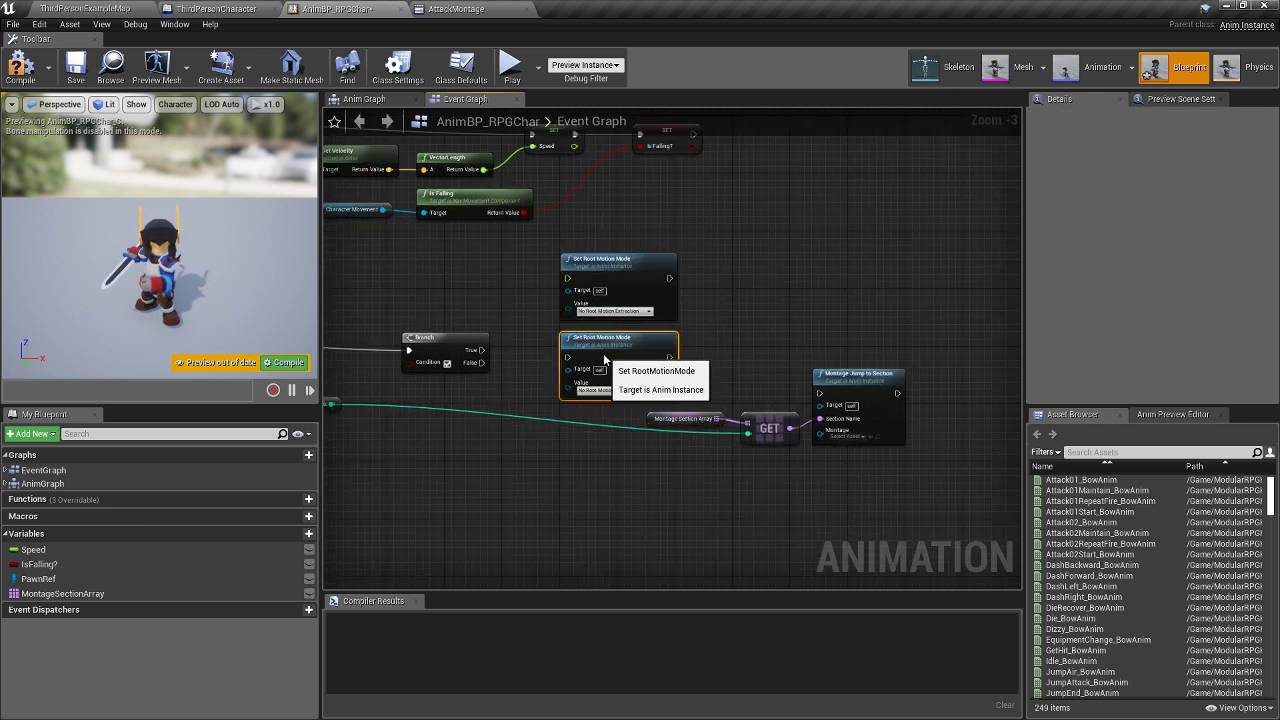
left_click_drag(481, 350, 567, 278)
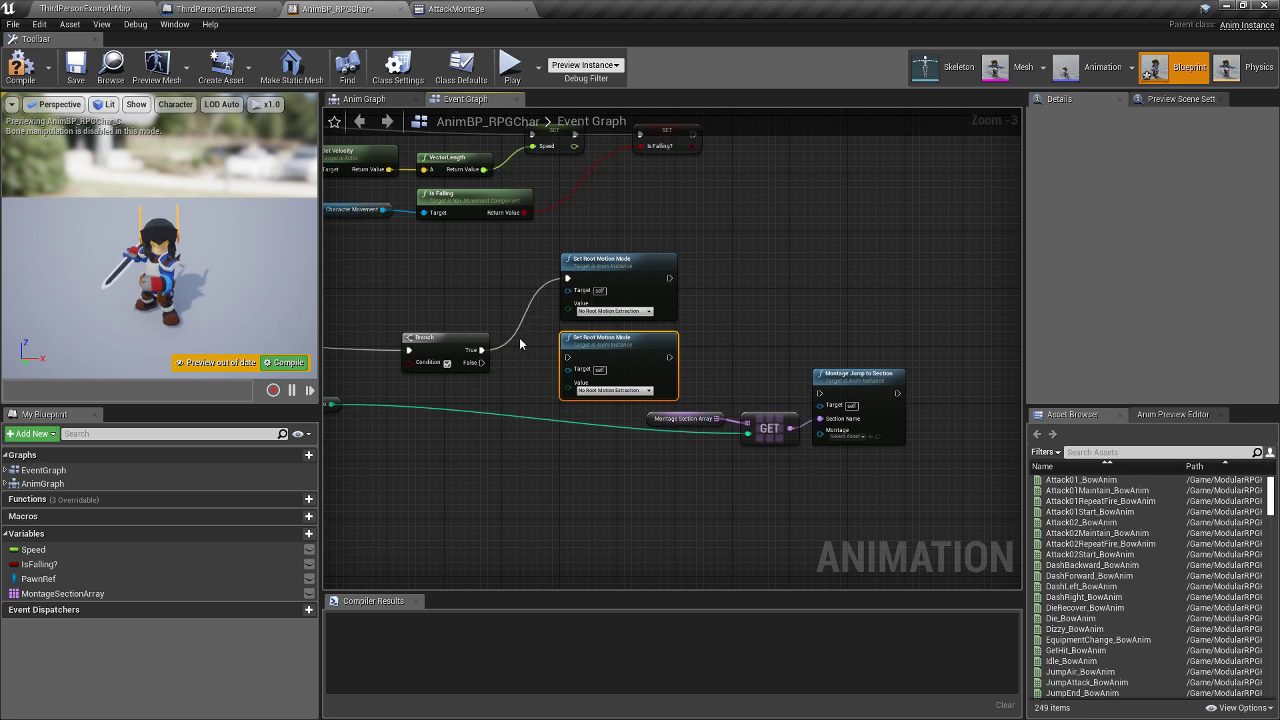
left_click_drag(481, 362, 573, 359)
right_click_drag(567, 391, 573, 316)
left_click_drag(672, 286, 825, 318)
left_click_drag(674, 203, 872, 292)
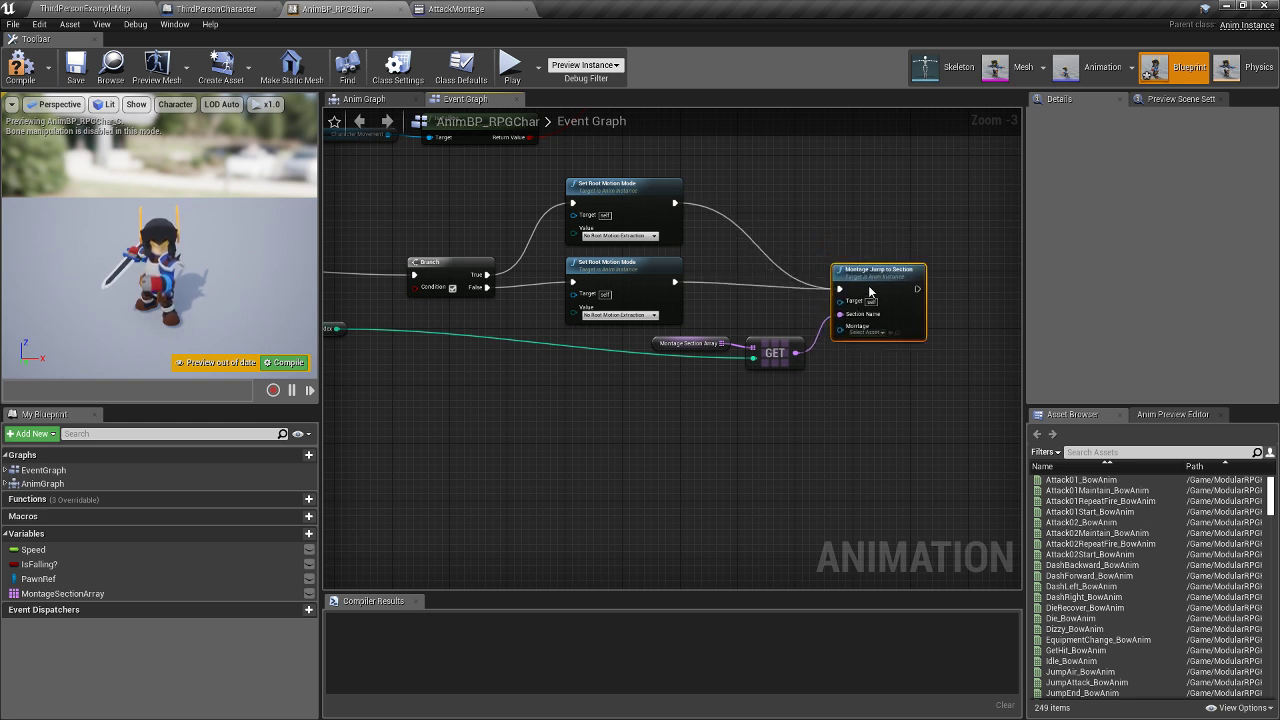
- Align the two Set Root Motion Mode nodes and reposition the Pawn Ref and Attackindex nodes below the Branch's incoming wire
left_click_drag(604, 277, 596, 281)
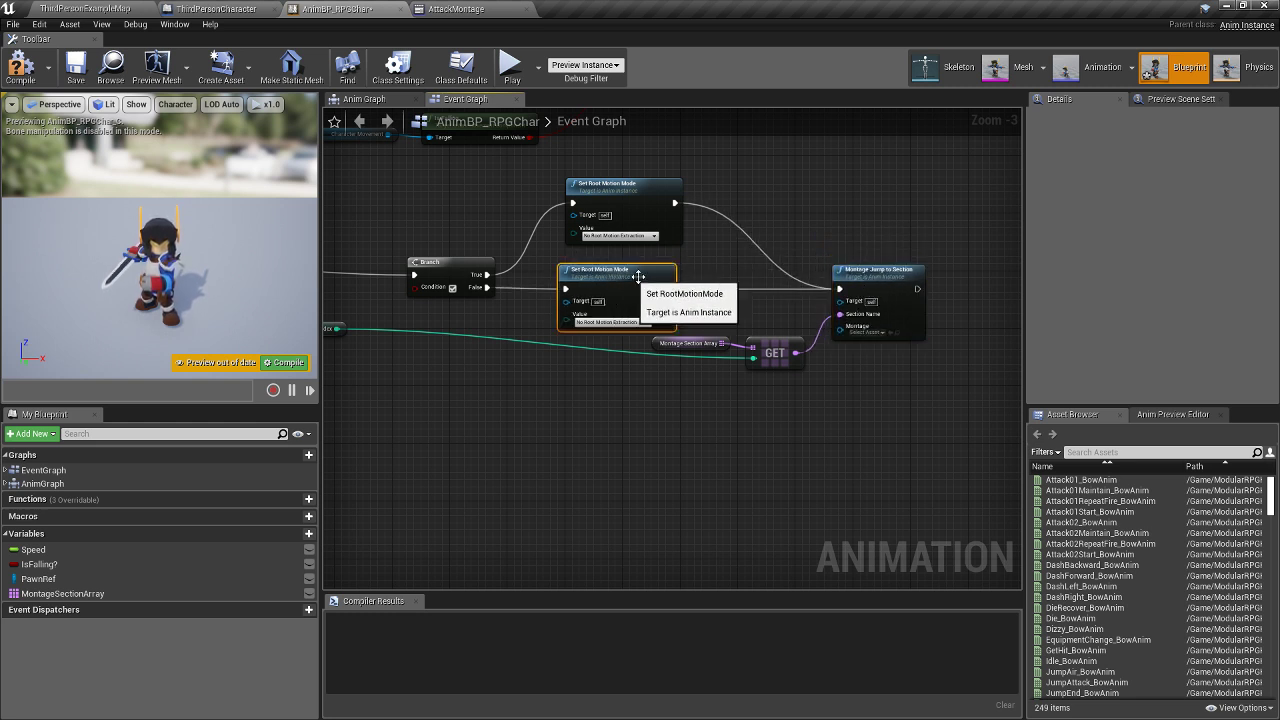
left_click_drag(628, 196, 619, 196)
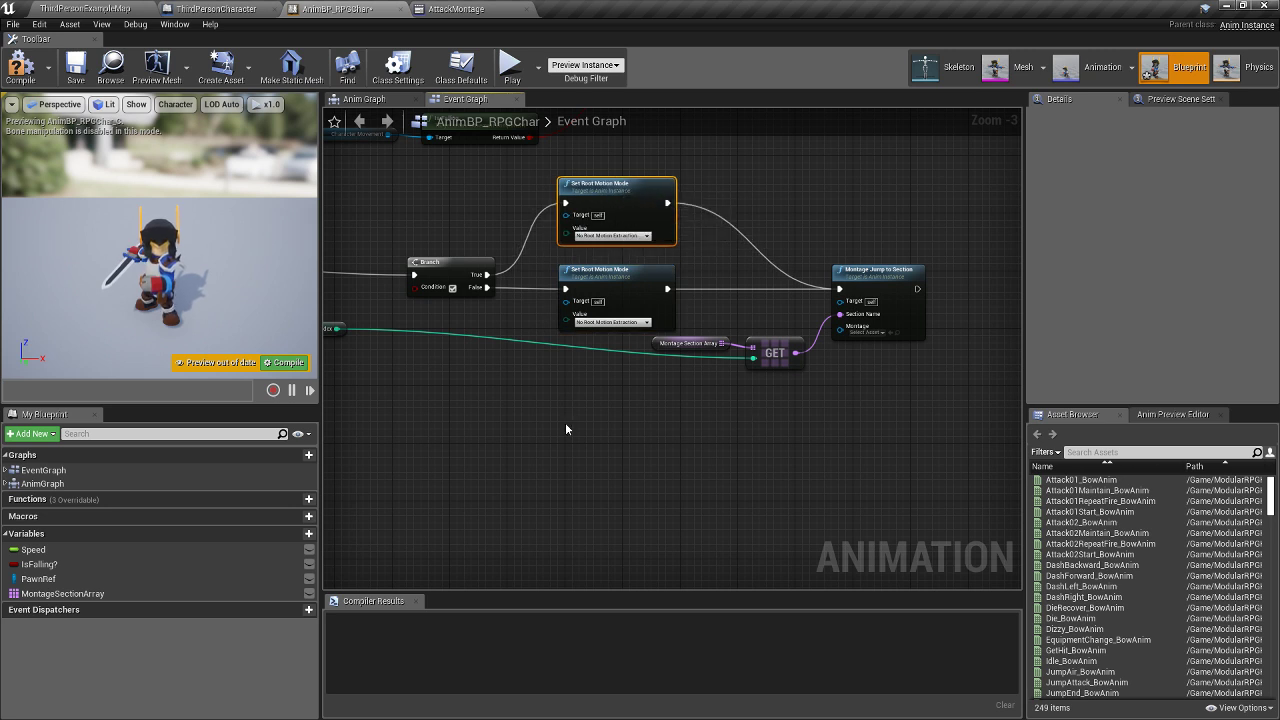
right_click_drag(565, 429, 656, 388)
left_click_drag(420, 294, 421, 296)
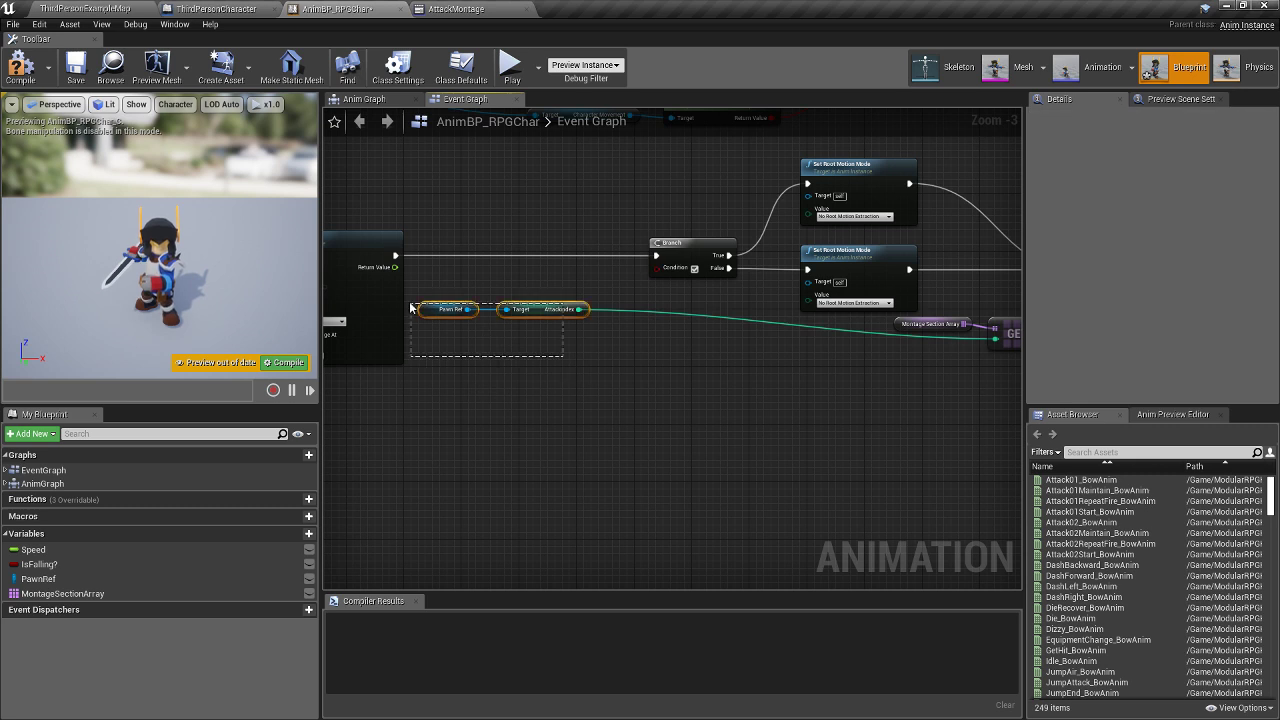
left_click_drag(536, 312, 516, 313)
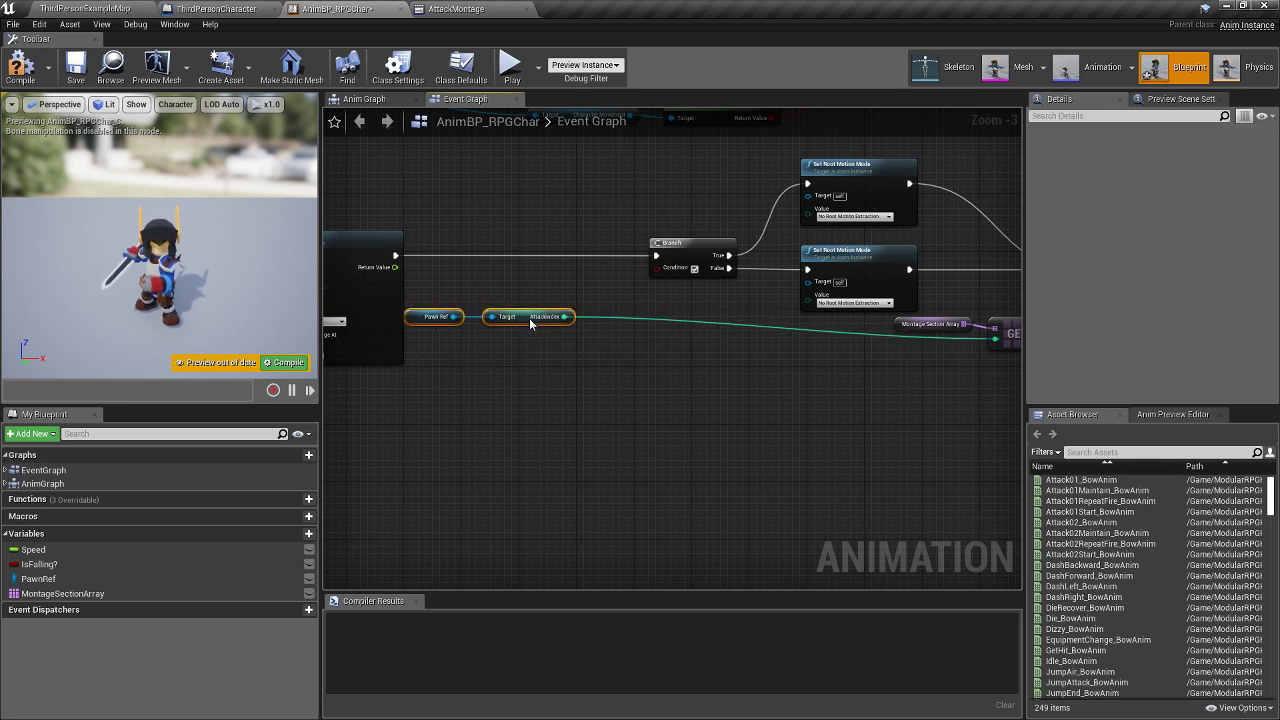
left_click(532, 368)
- Scrub through the AttackMontage timeline to check its attack sections against the previewed animation
left_click(447, 9)
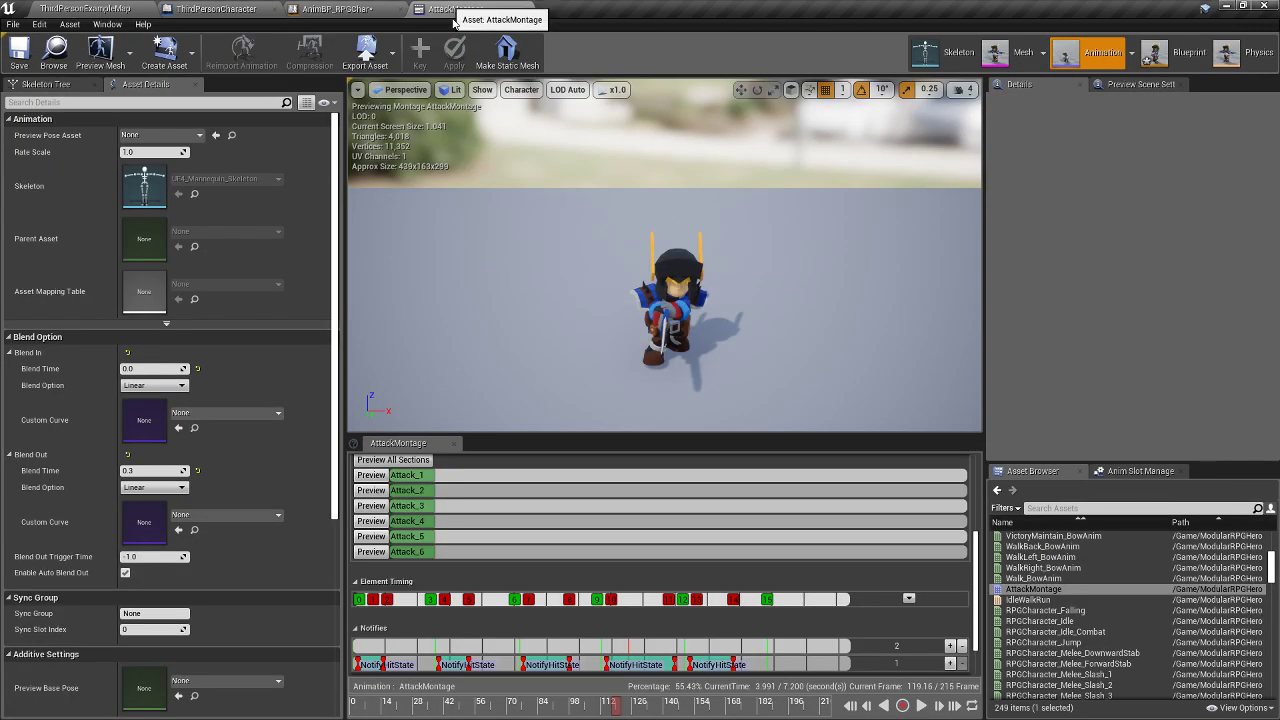
scroll(606, 500, "down", 2)
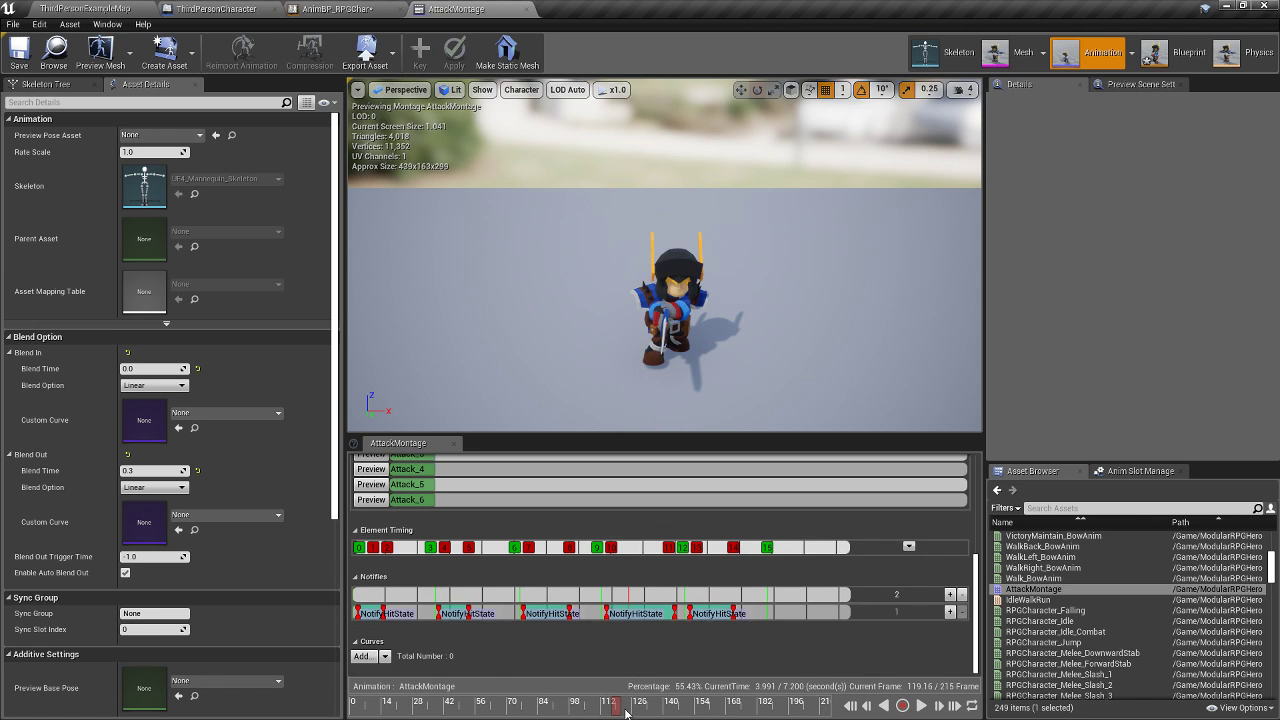
left_click_drag(626, 712, 616, 686)
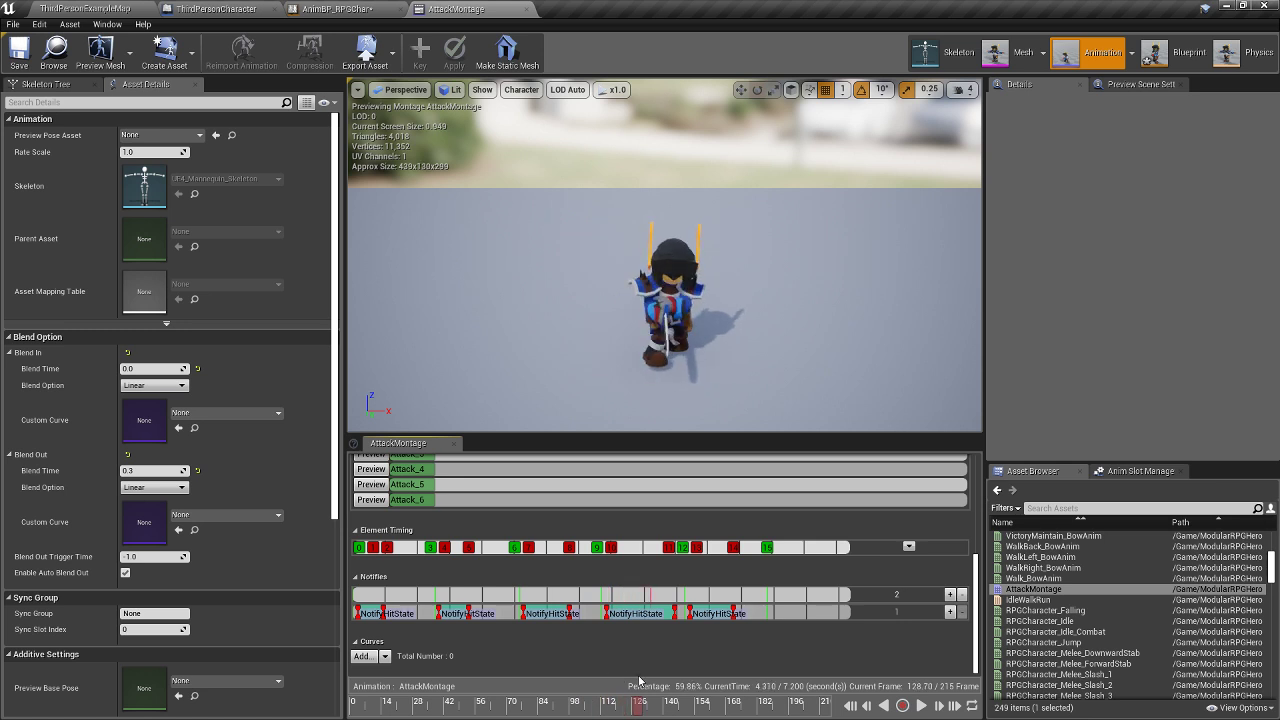
left_click_drag(576, 686, 342, 662)
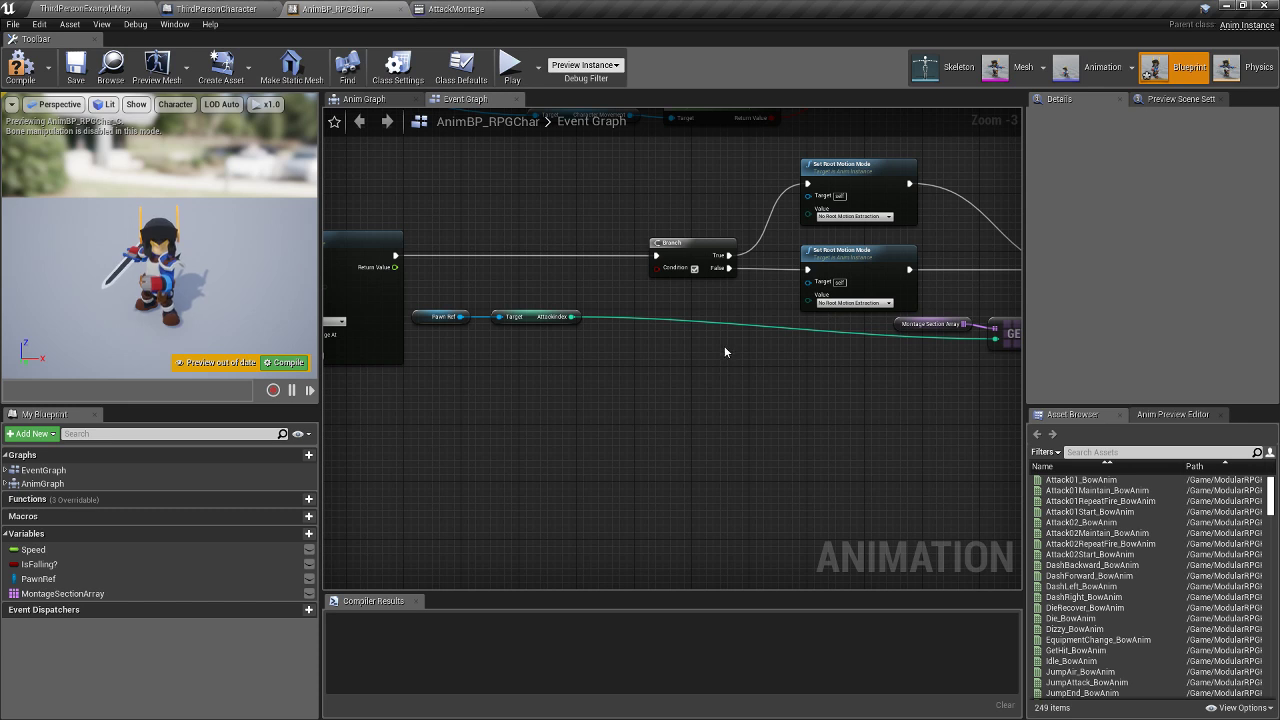
- Add an Equal (integer) node comparing Attackindex with 3 and connect its result to the Branch condition in AnimBP_RPGChar
right_click_drag(725, 352, 637, 360)
scroll(493, 381, "up", 3)
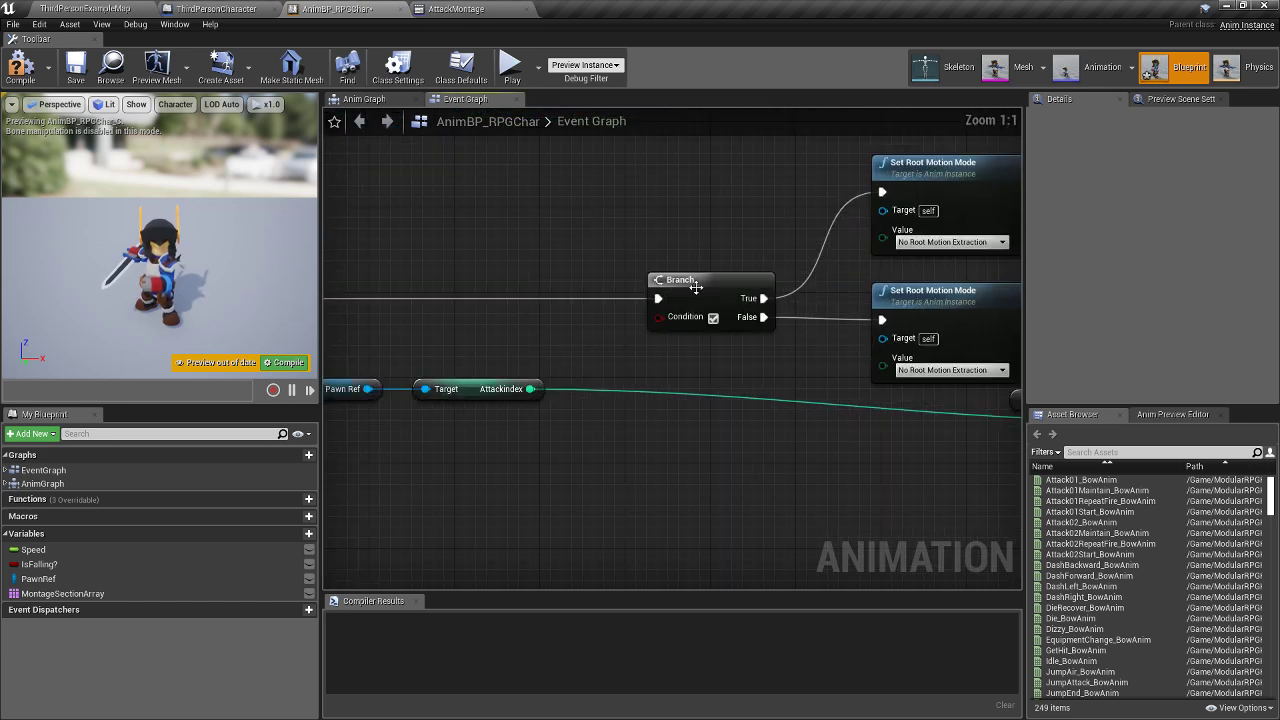
left_click_drag(561, 366, 577, 352)
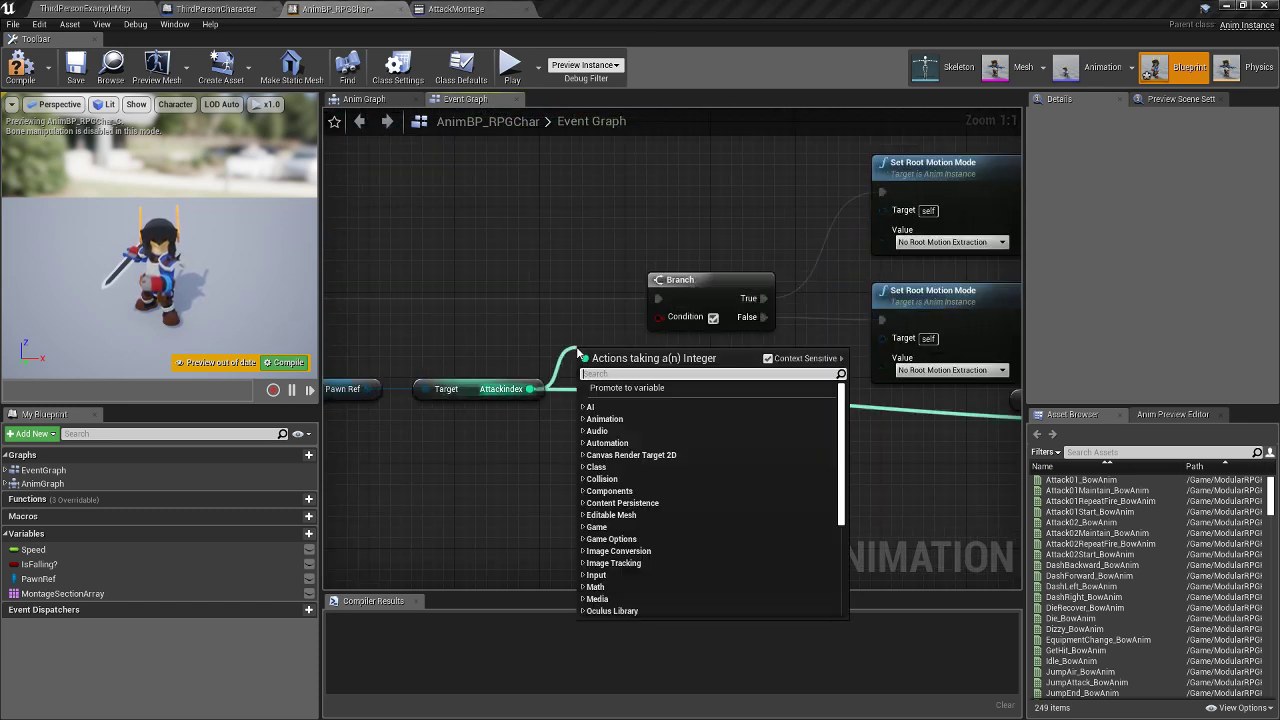
type("=")
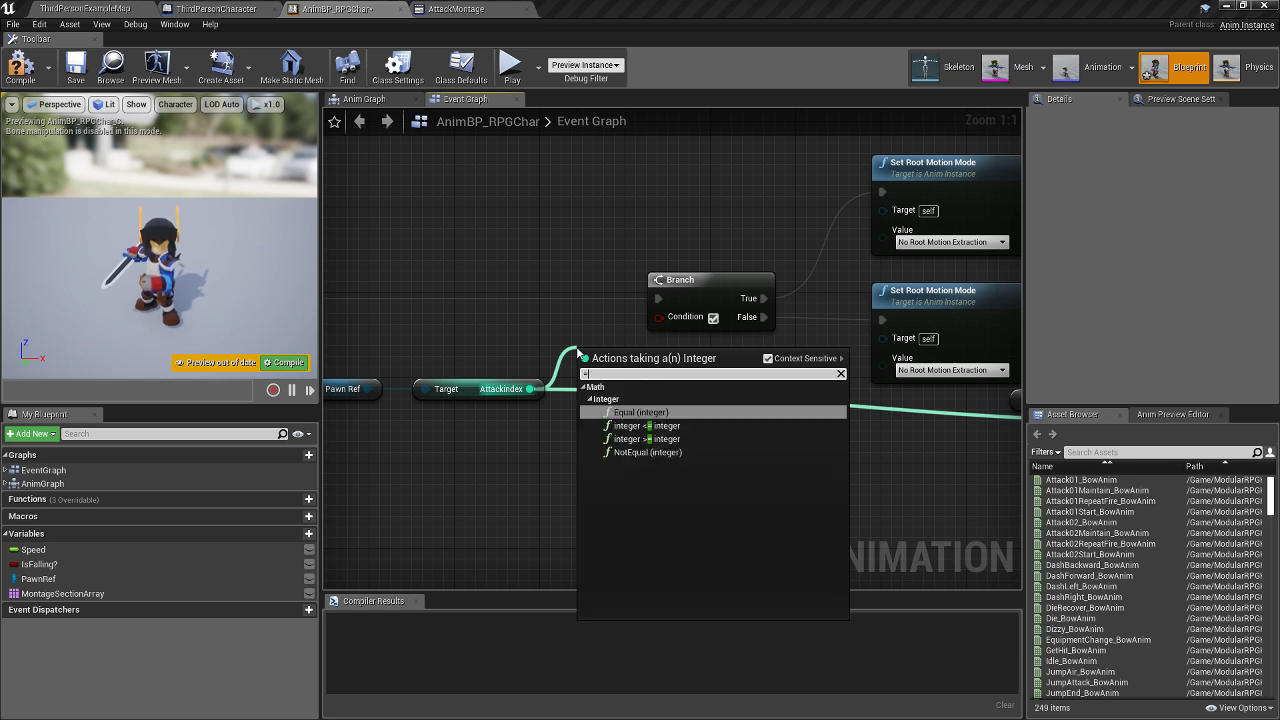
key("Return")
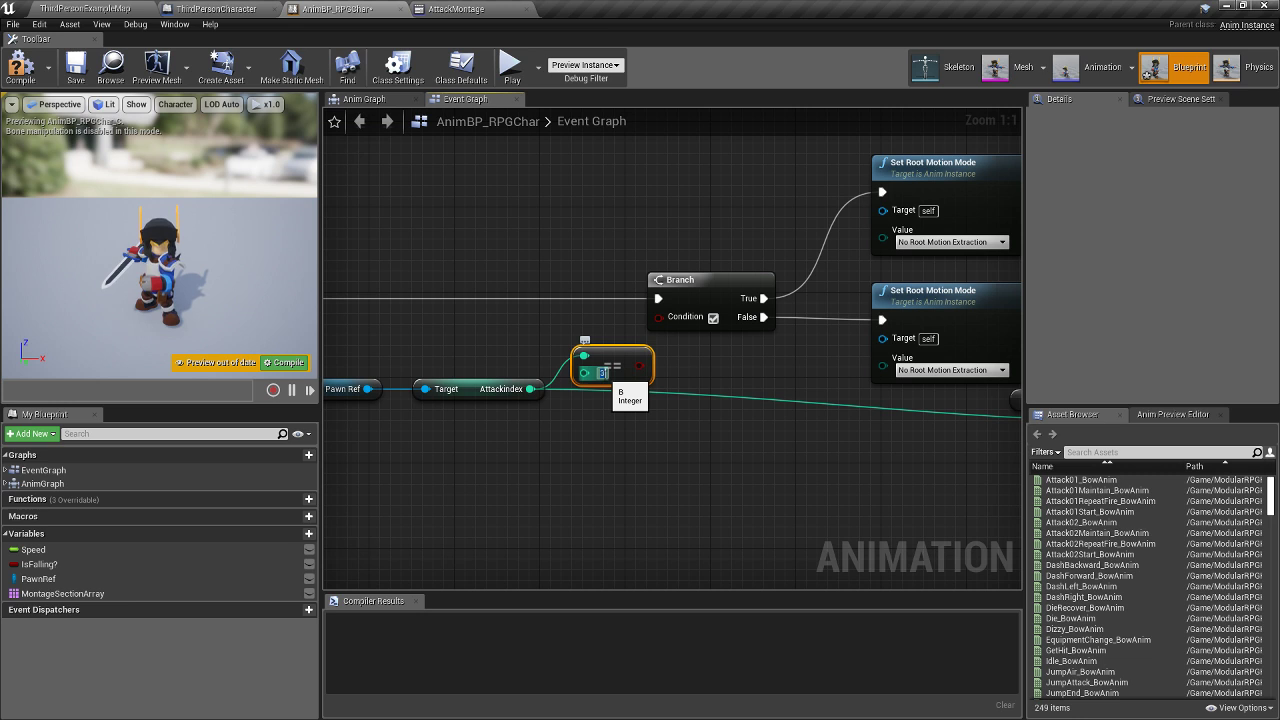
left_click_drag(638, 366, 655, 316)
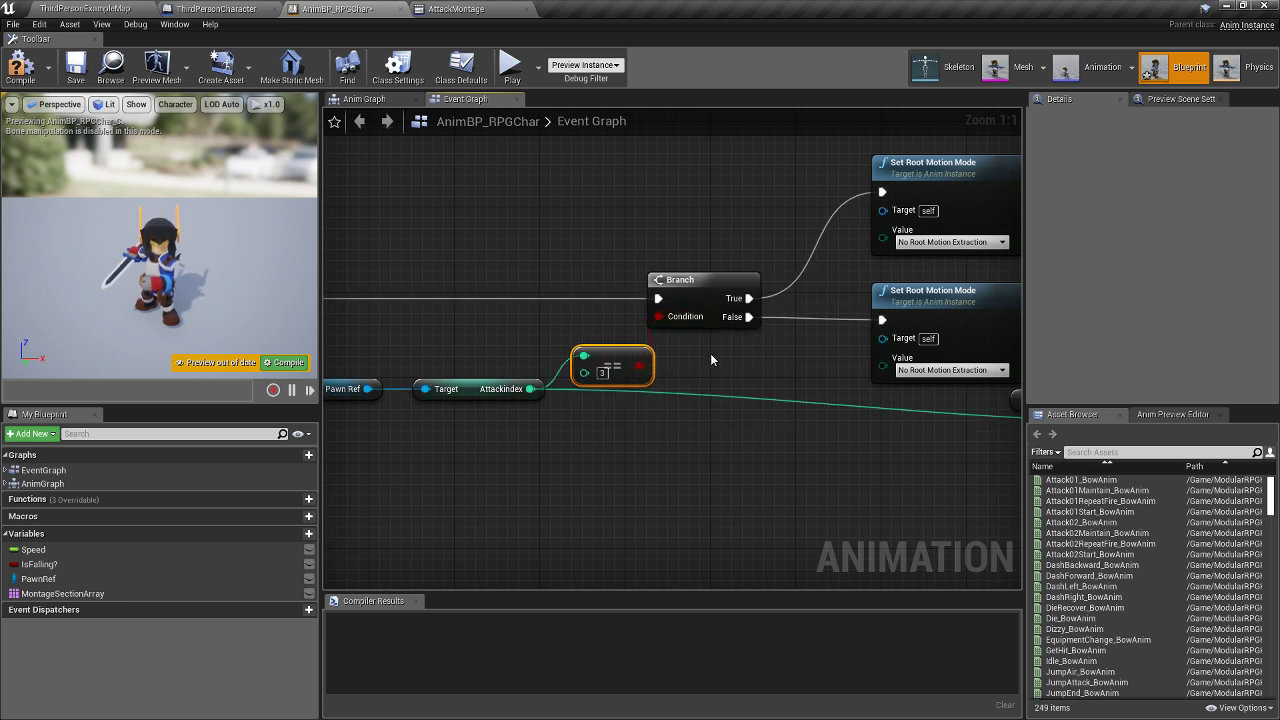
- Set the False branch's Set Root Motion Mode value to Root Motion from Montages Only
right_click_drag(710, 360, 535, 355)
left_click(657, 304)
left_click(655, 374)
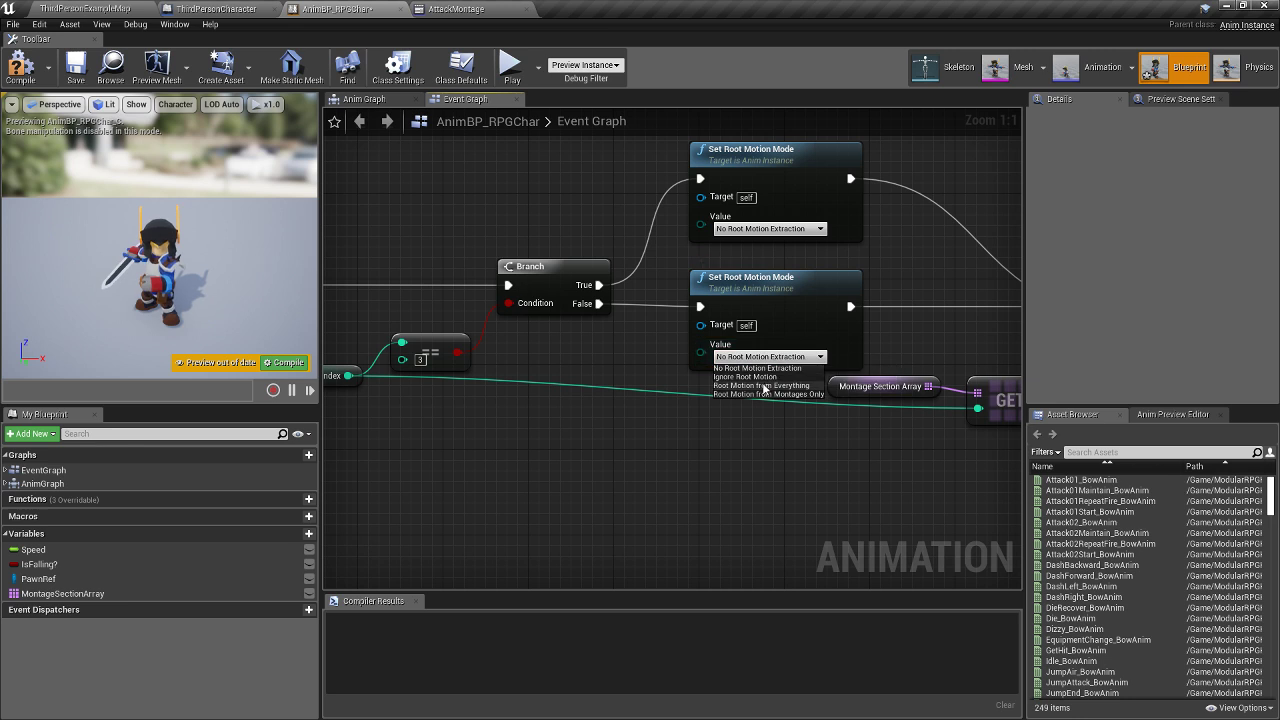
left_click(768, 394)
- Compile AnimBP_RPGChar and playtest it in the standalone preview, running around the arena to check the character's movement and sword attacks
mouse_move(926, 335)
right_mouse_down()
mouse_move(737, 352)
mouse_move(924, 314)
right_mouse_up()
scroll(738, 358, "down", 2)
right_click_drag(585, 398, 645, 407)
left_click(512, 80)
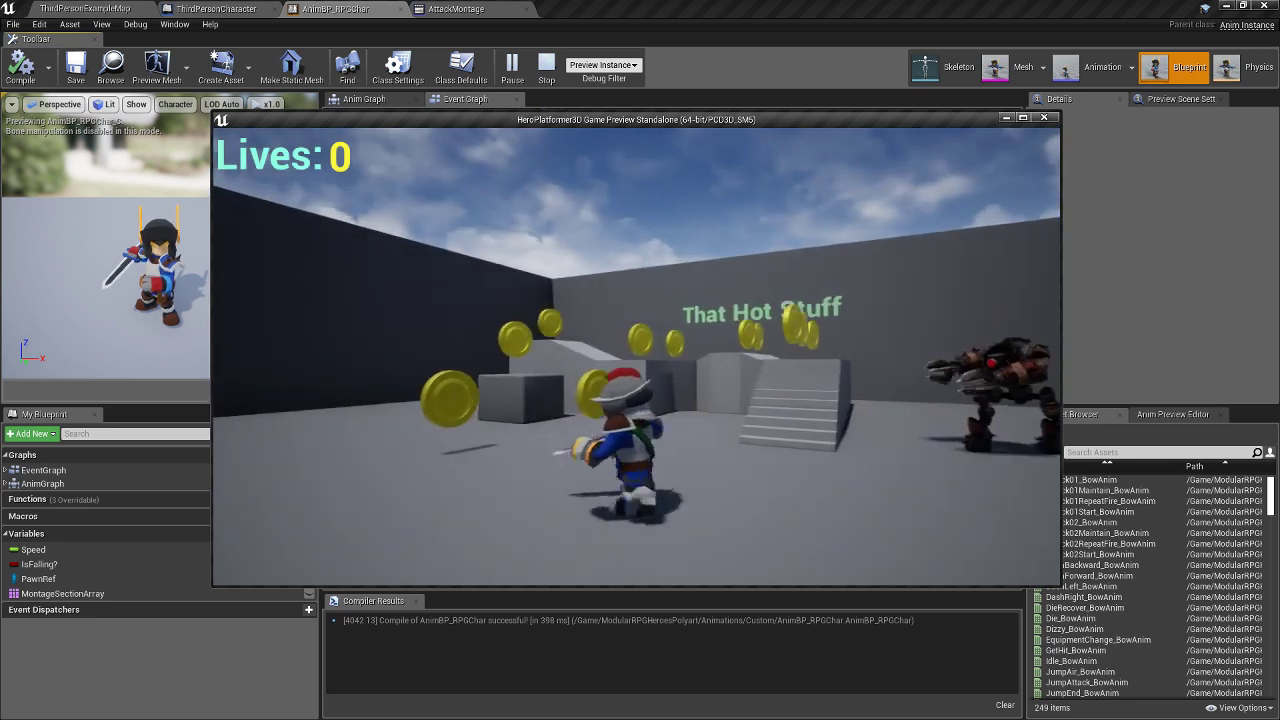
key("a")
key("a")
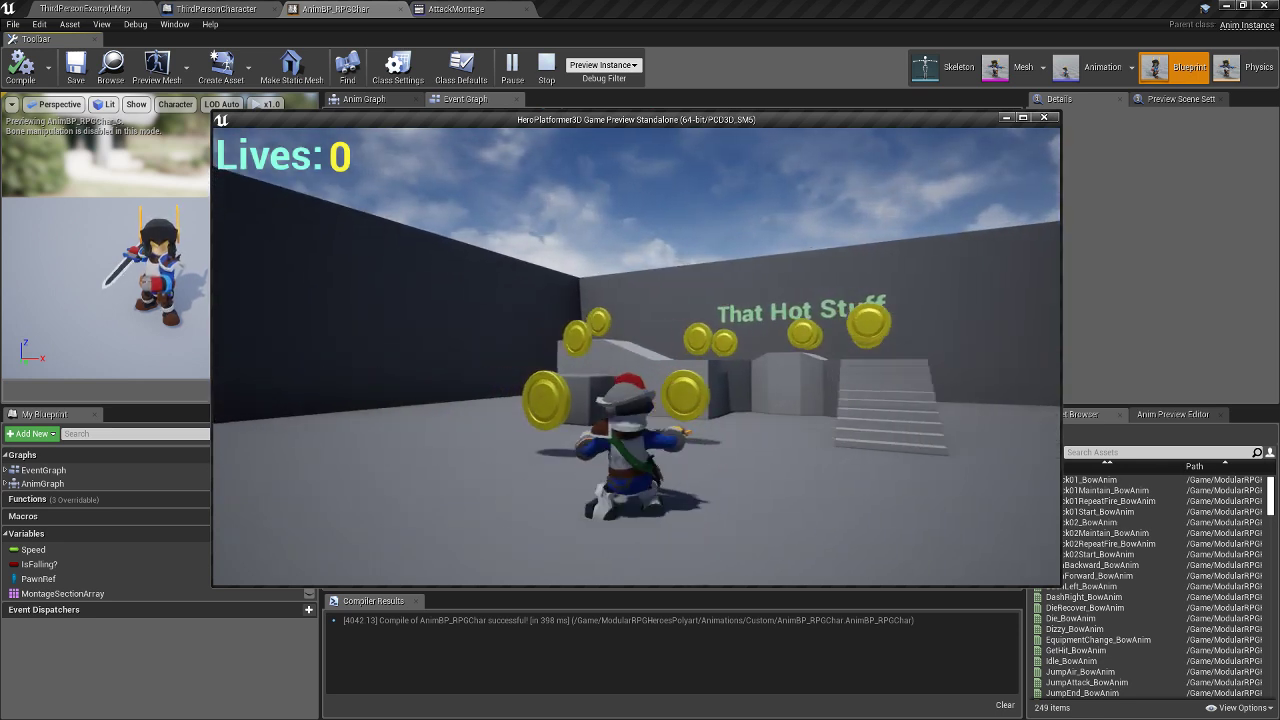
key("w")
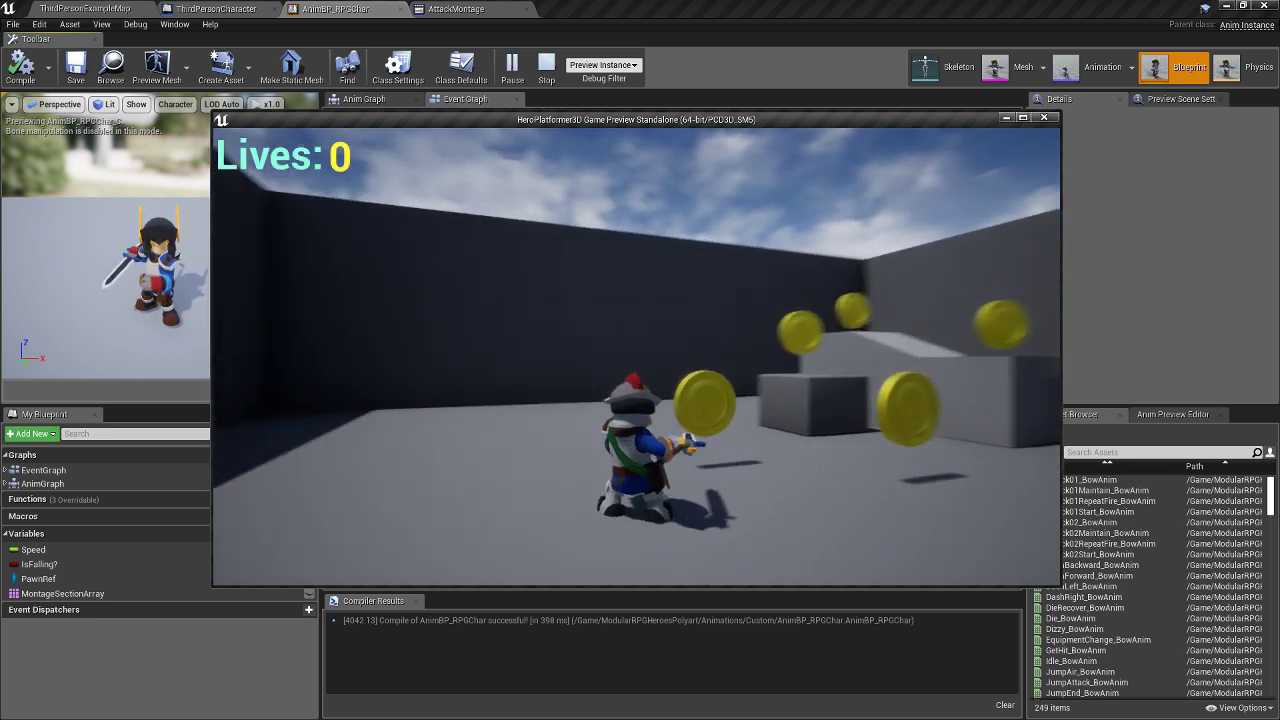
key("a")
key("a")
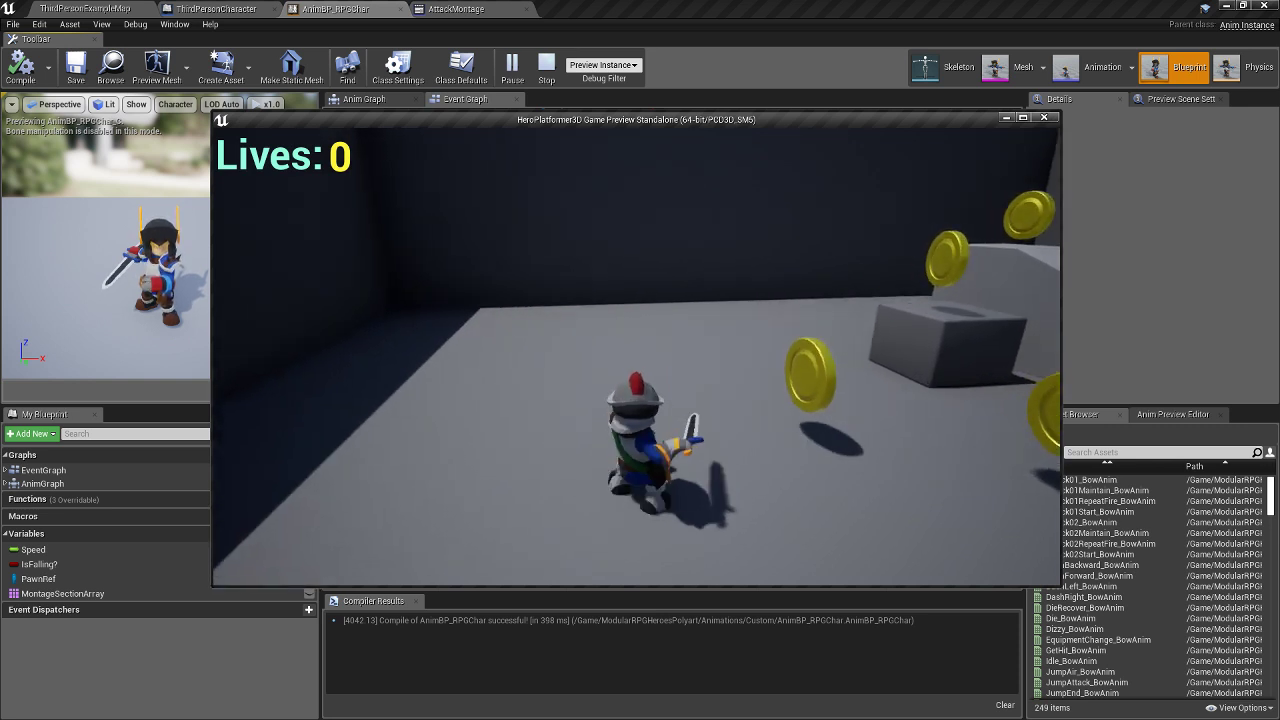
key("a")
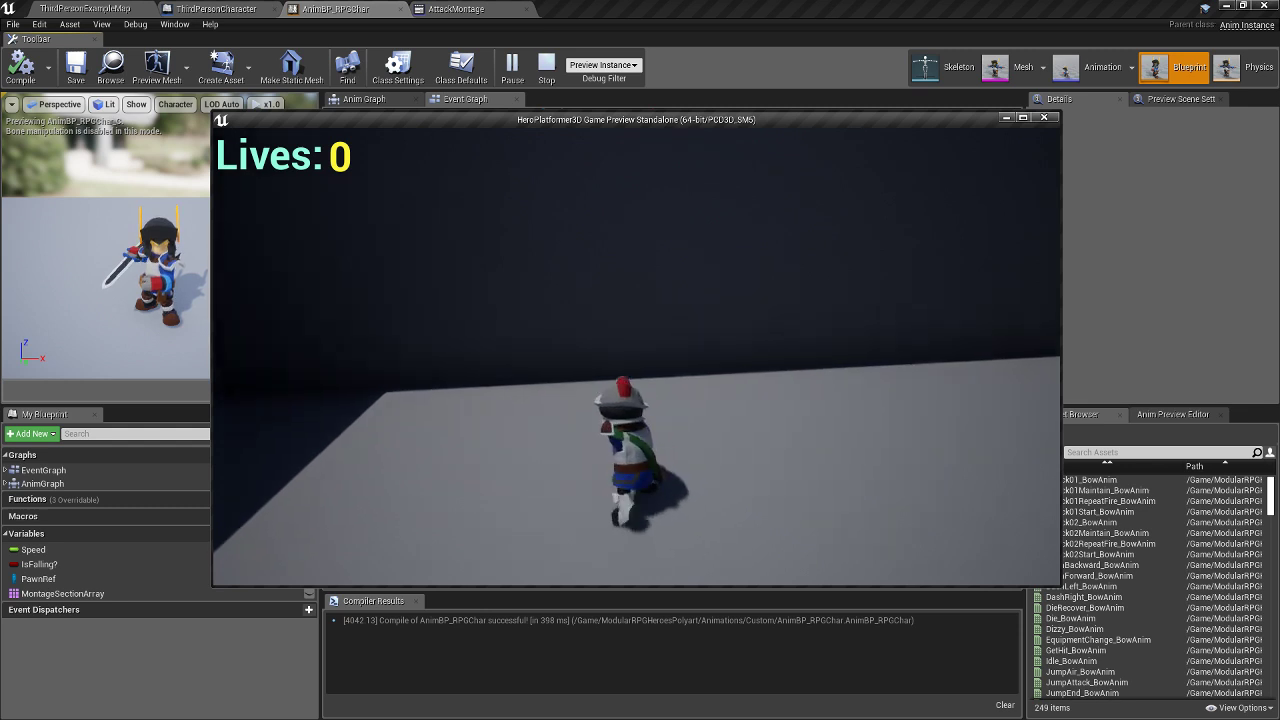
key("d")
key("w")
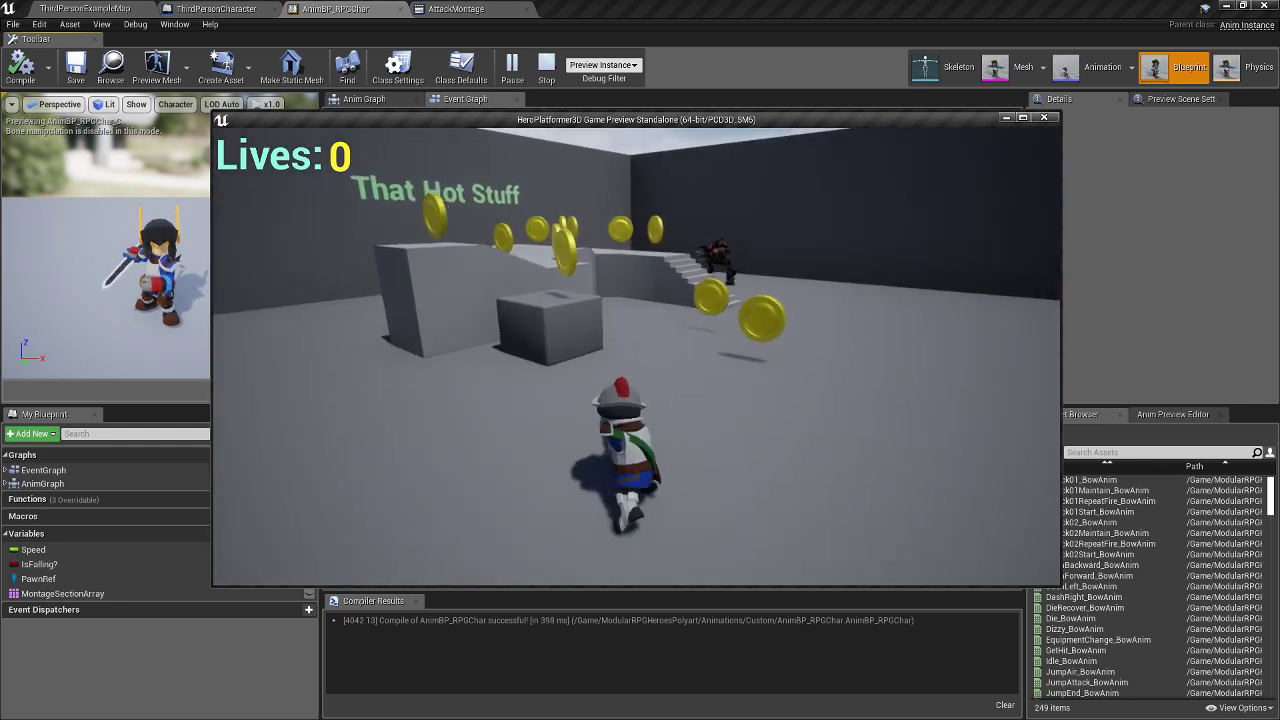
key("d")
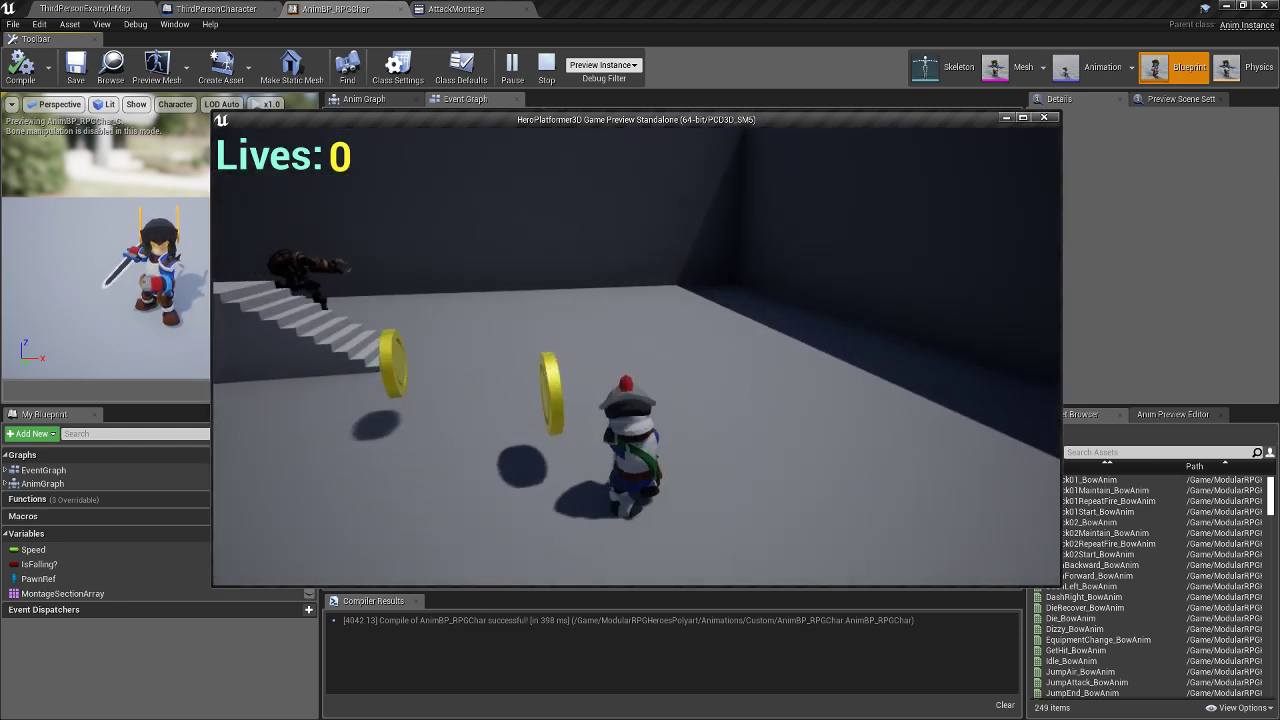
key("a")
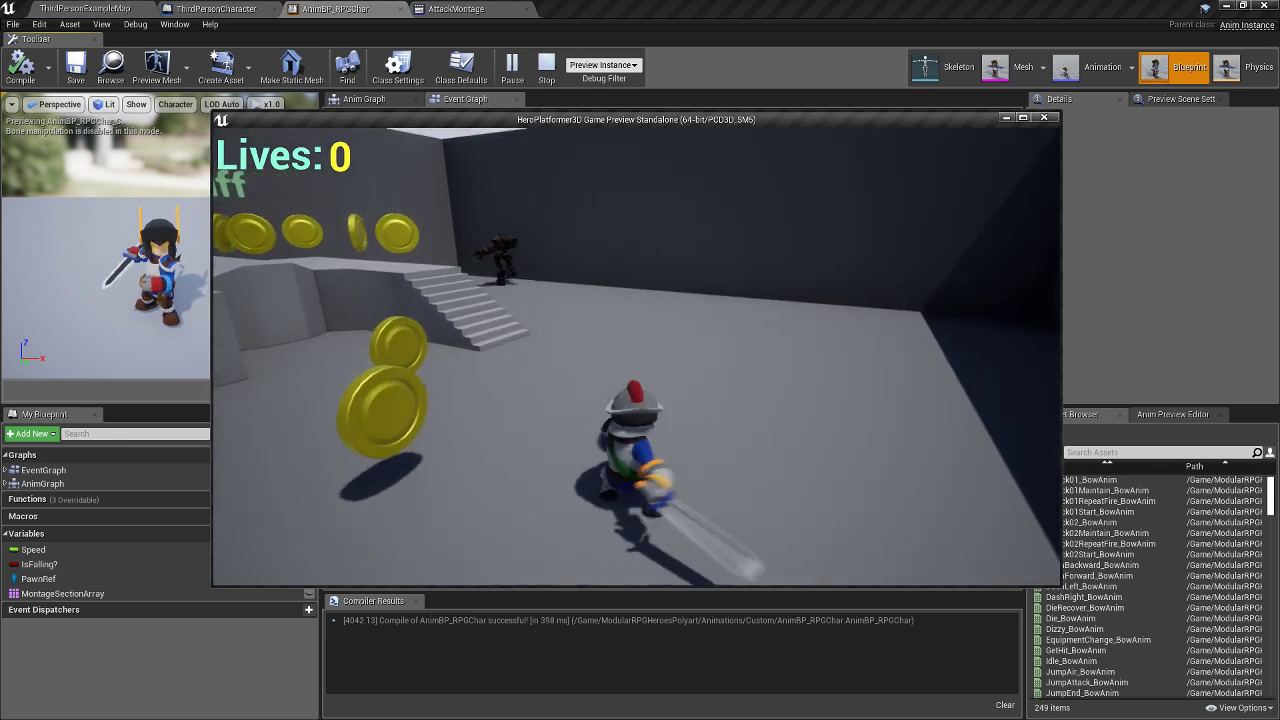
- Playtest the sword attacks against the robot enemy near the stairs, turning, jumping and running between strikes
key("a")
key("w")
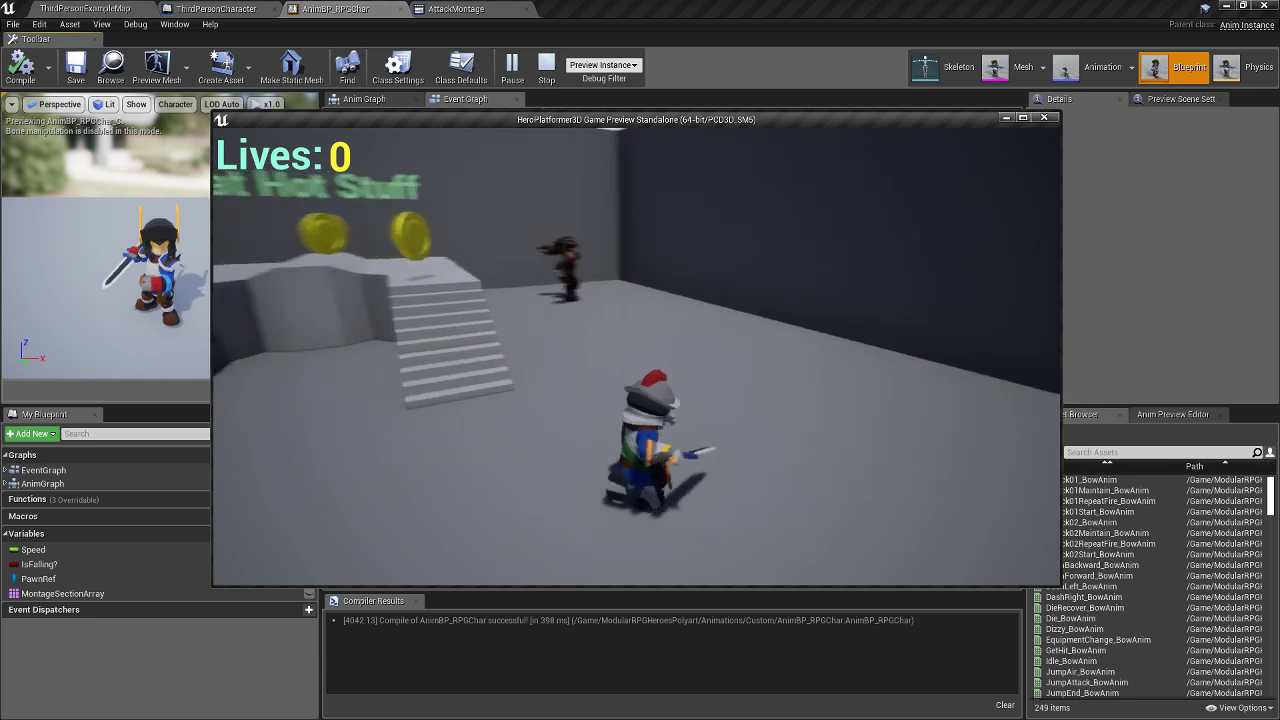
key("a")
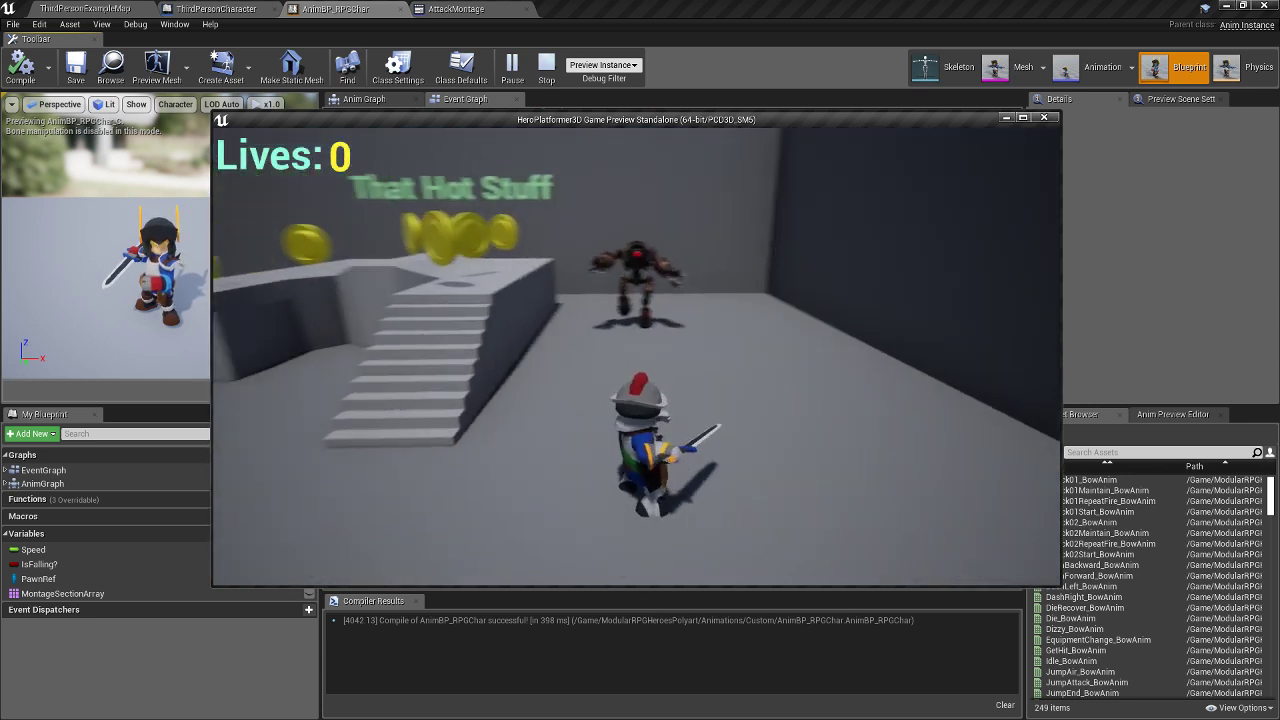
key("space")
key("w")
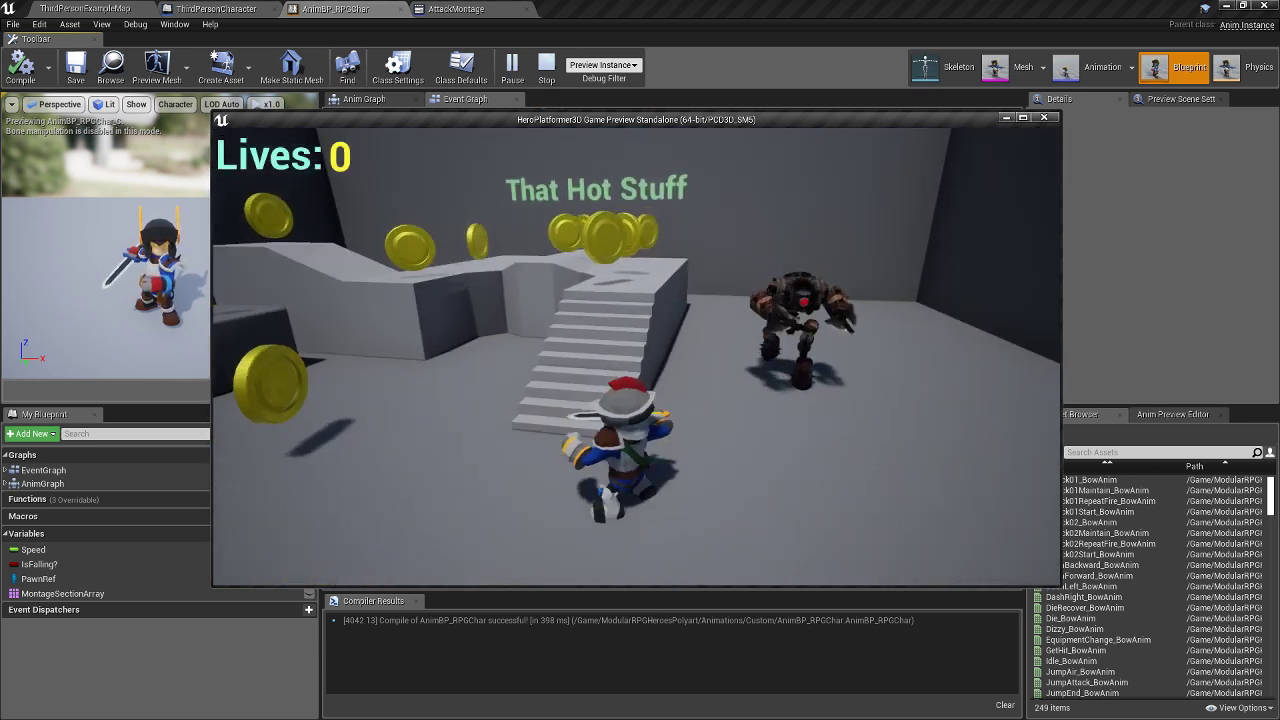
key("d")
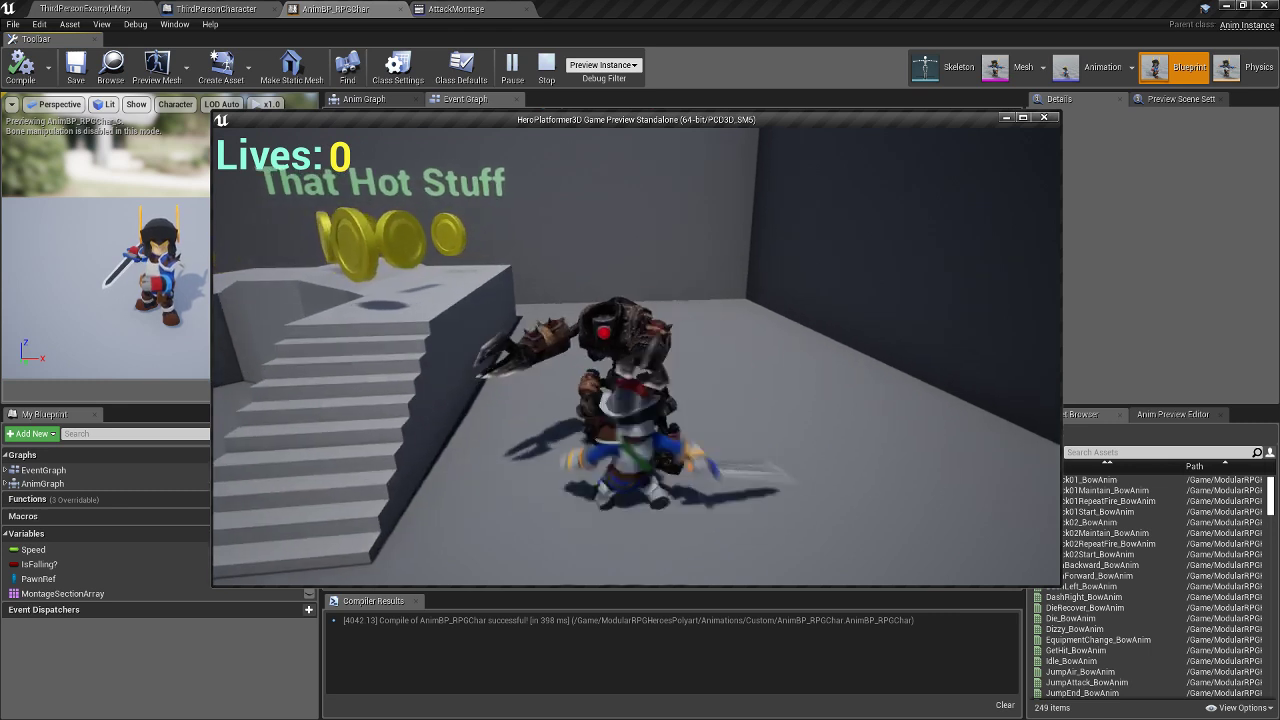
key("a")
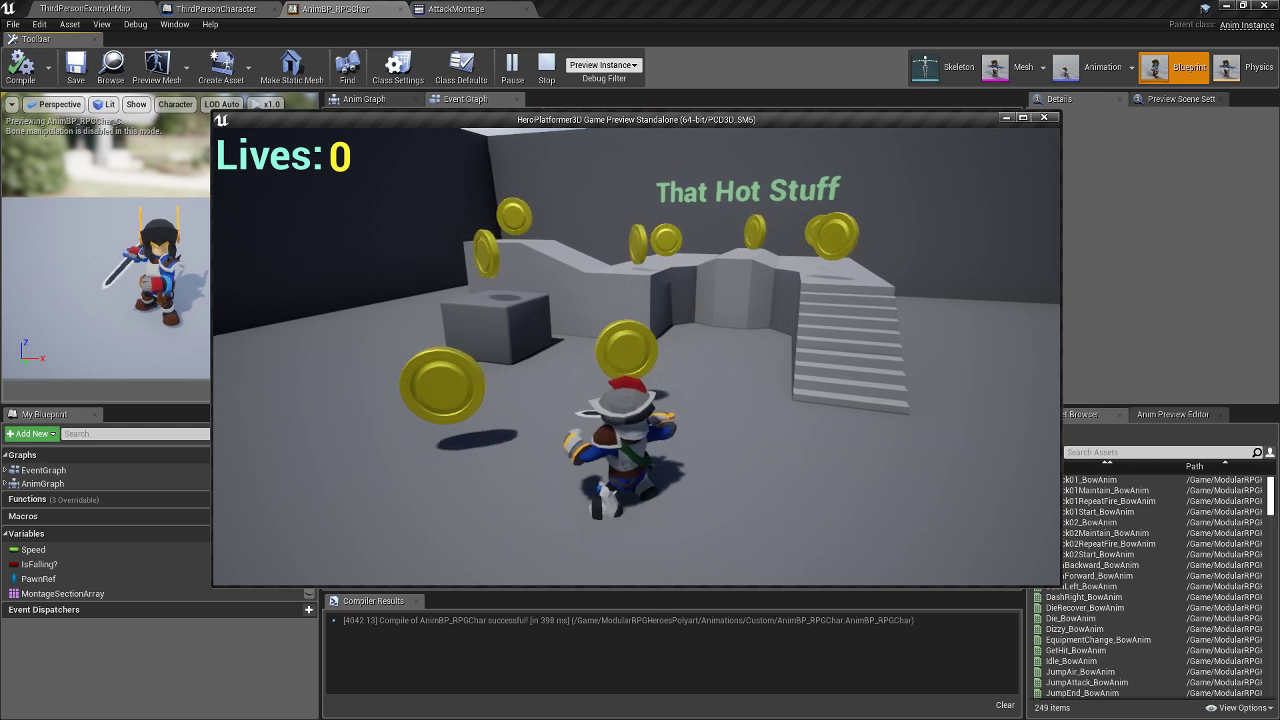
- Test jumping and mid-air sword attacks around the arena, and end the playtest
key("space")
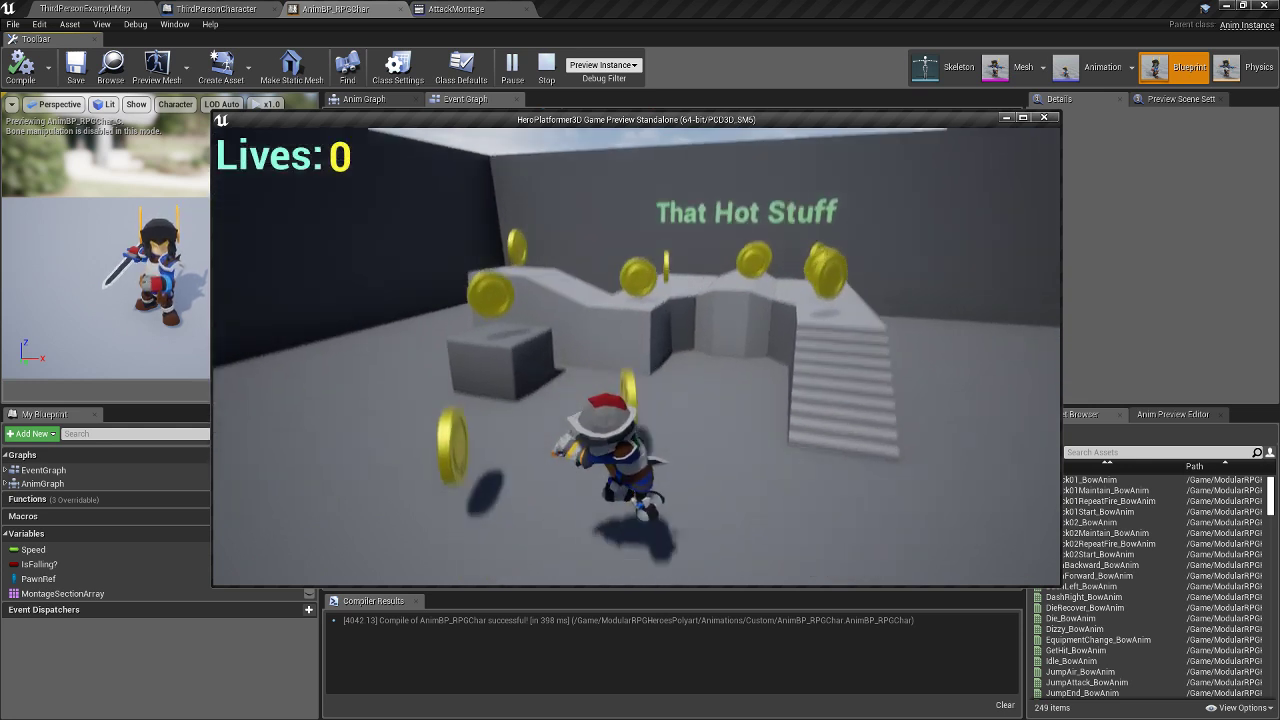
key("space")
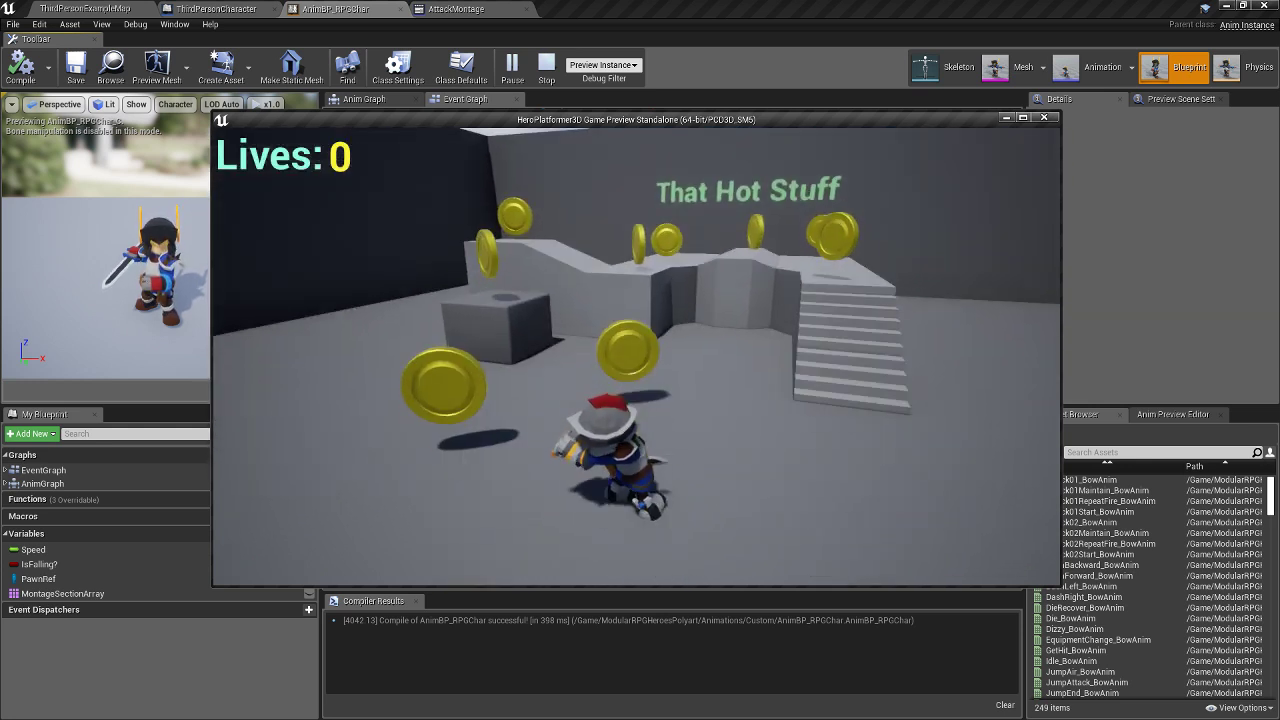
key("space")
key("w")
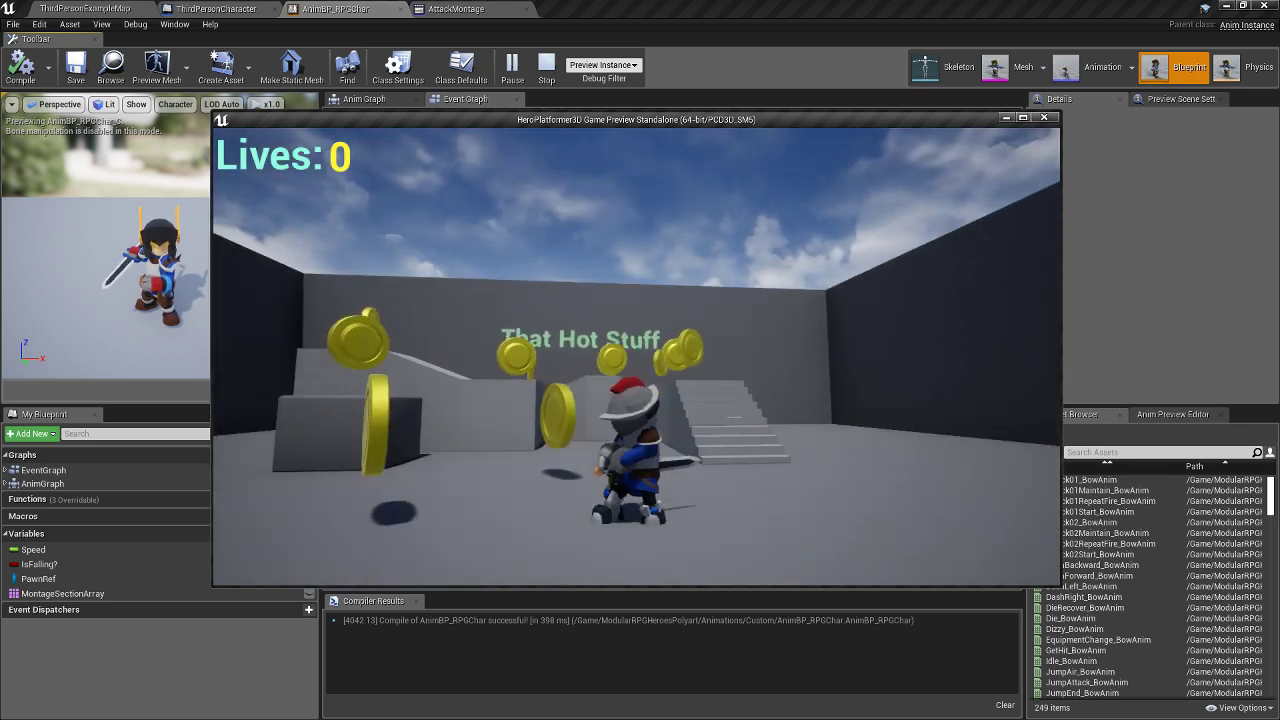
key("space")
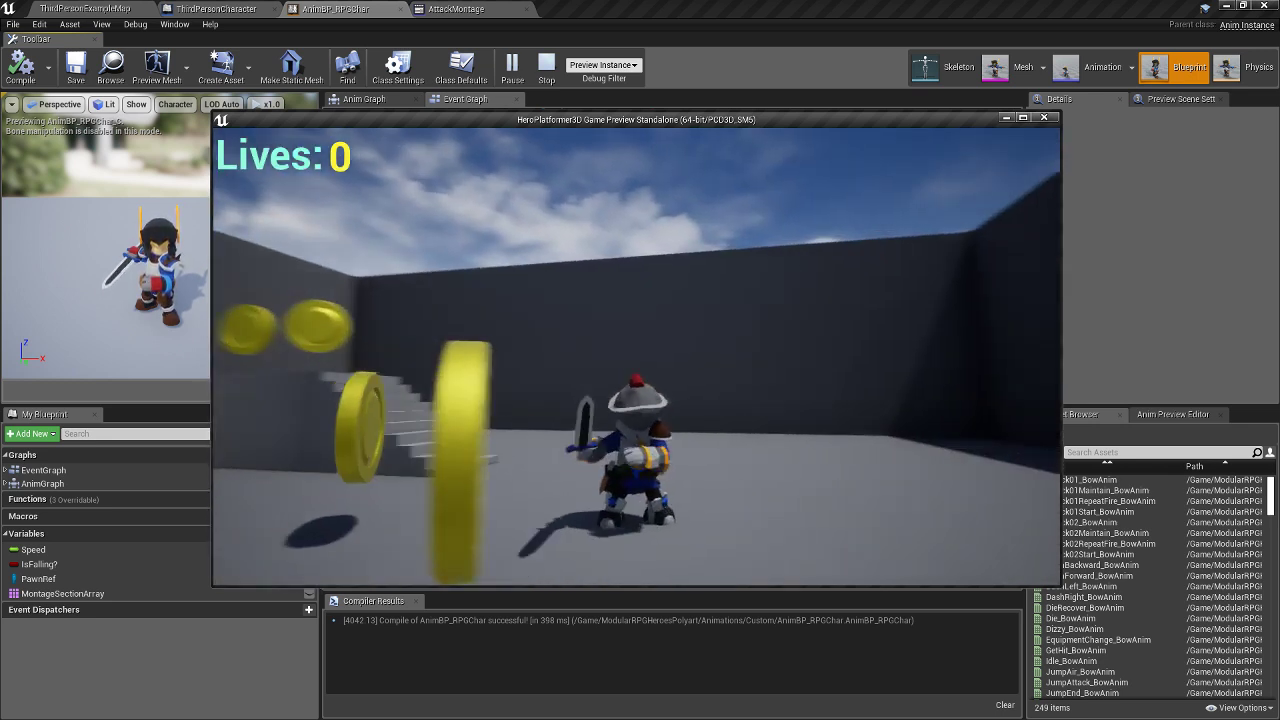
key("space")
key("space")
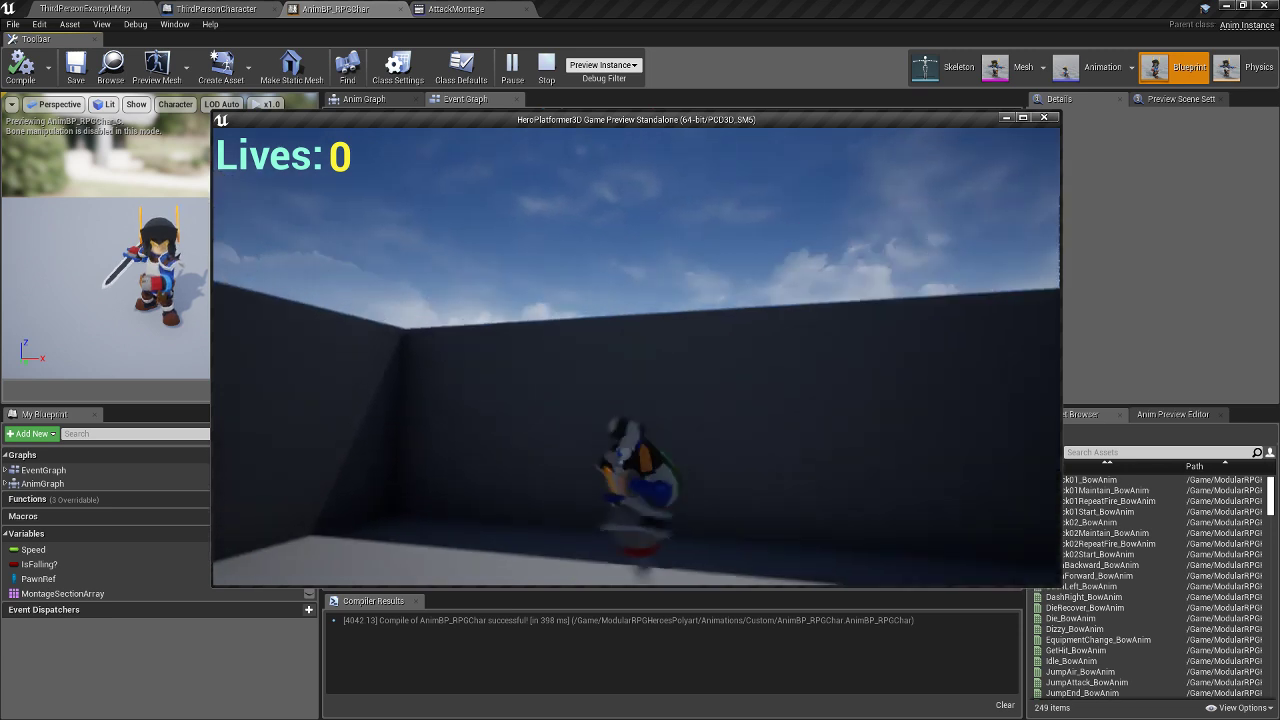
key("space")
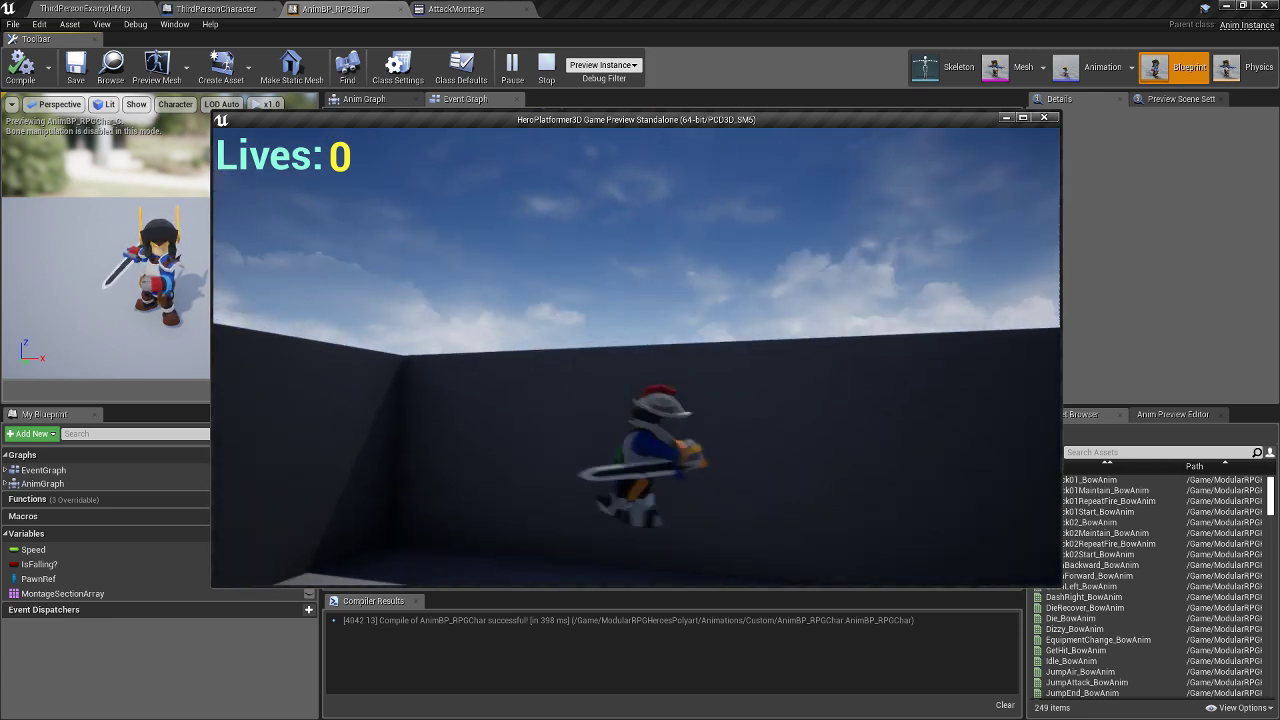
key("space")
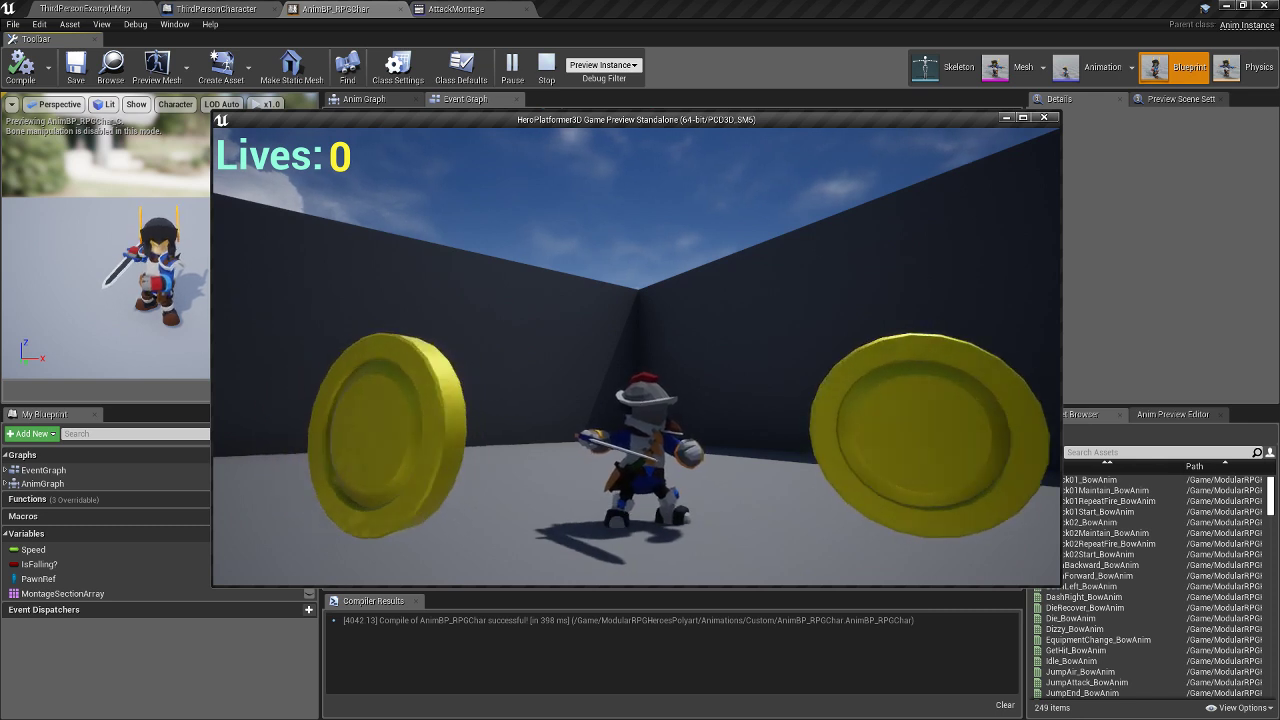
key("Escape")
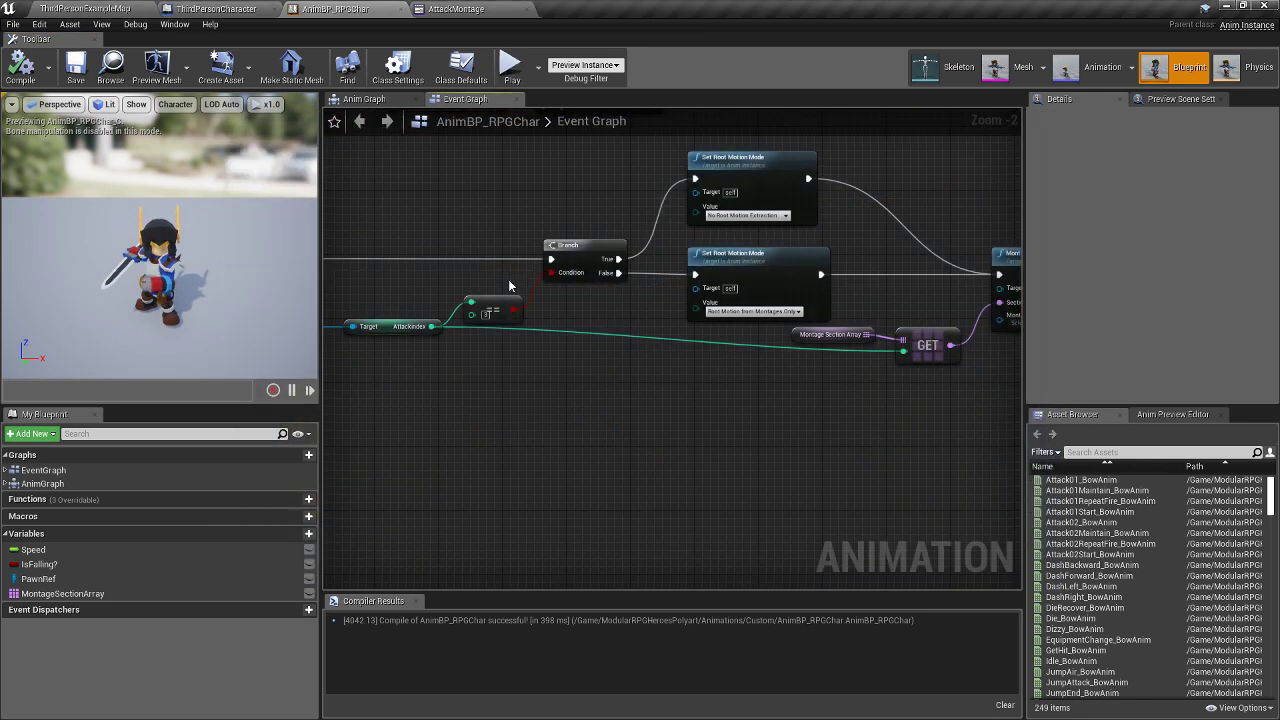
- Lower the Pawn Ref and Attackindex nodes to straighten the wire to the GET node, and save AnimBP_RPGChar
right_click_drag(578, 404, 804, 382)
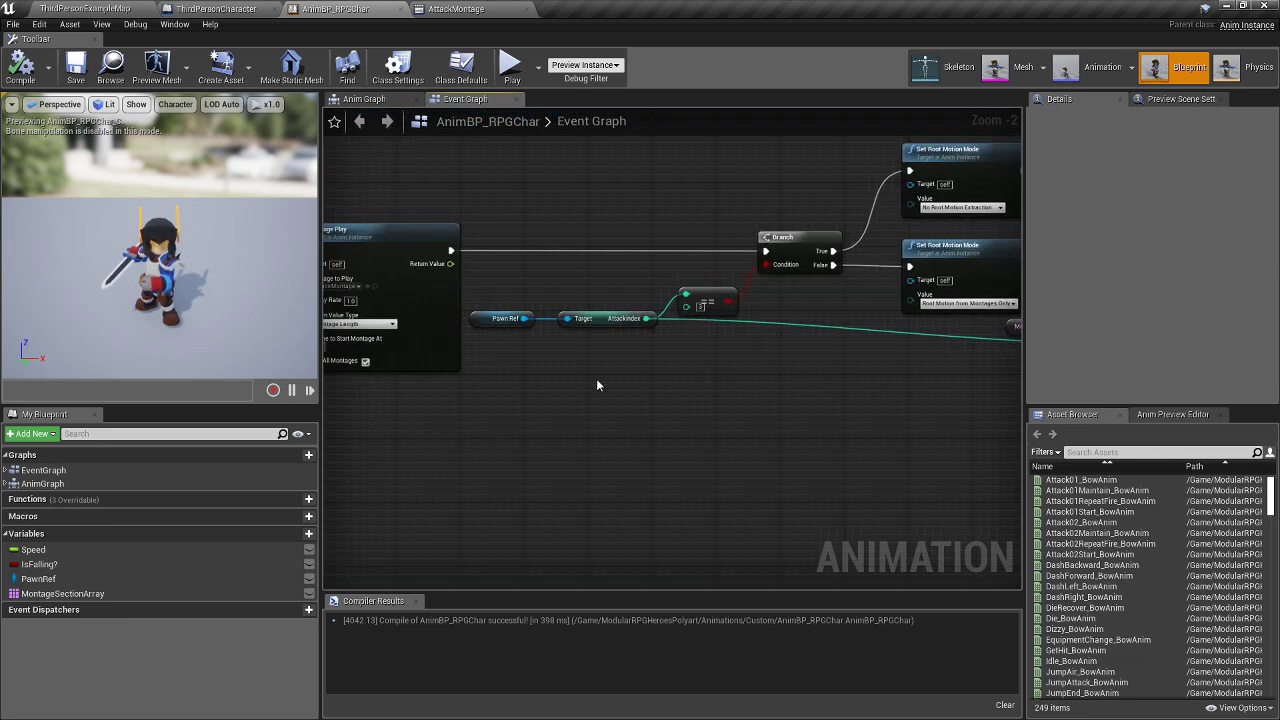
left_click_drag(506, 318, 506, 320)
scroll(586, 347, "down", 4)
scroll(564, 346, "up", 3)
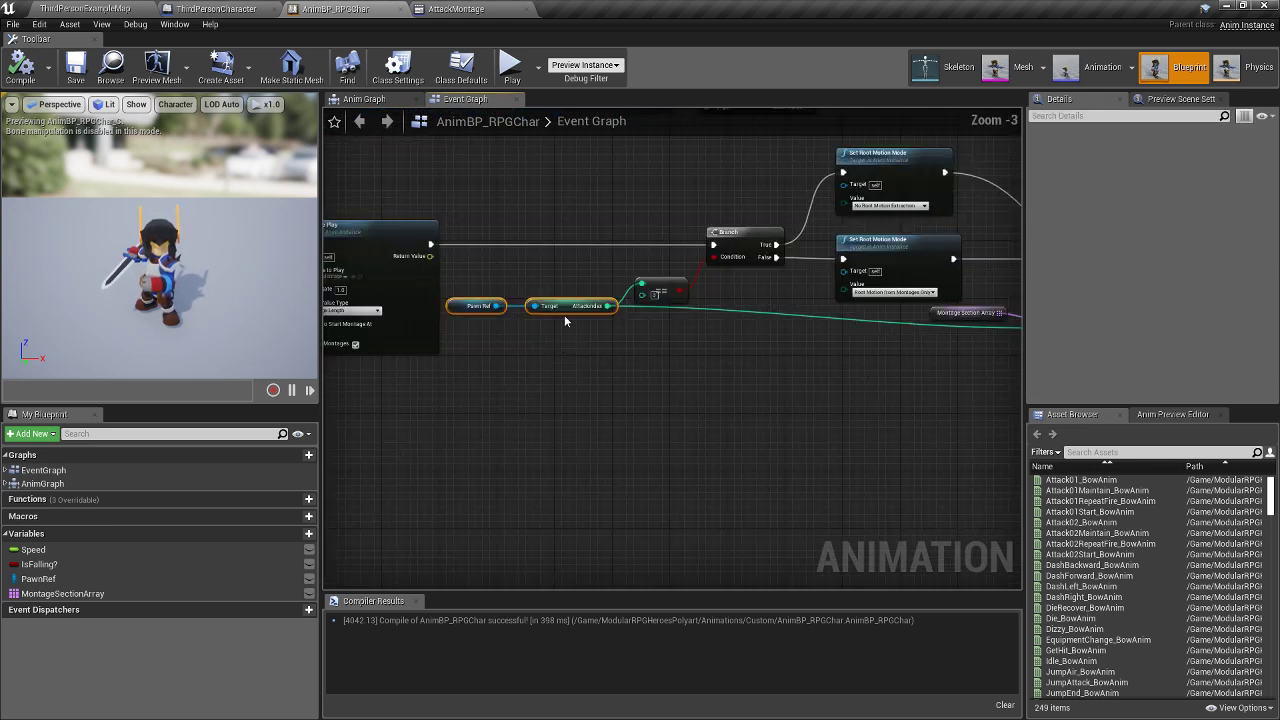
left_click(601, 350)
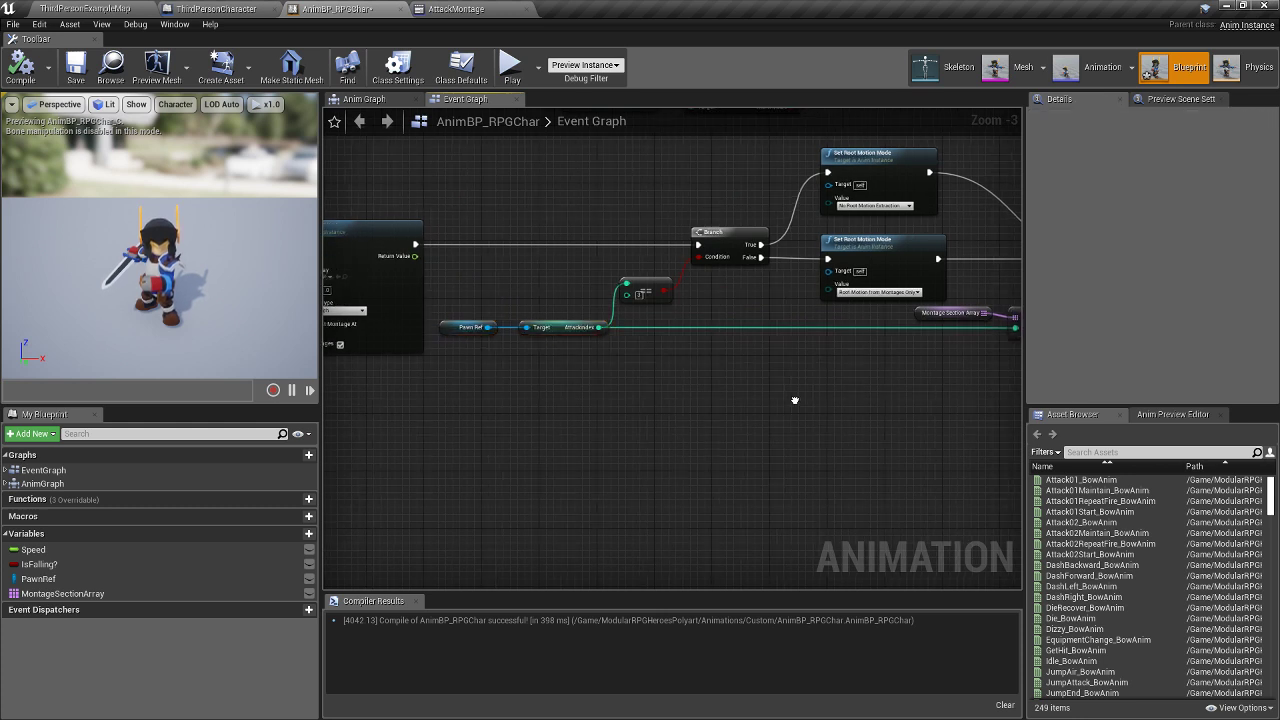
right_click_drag(791, 400, 654, 402)
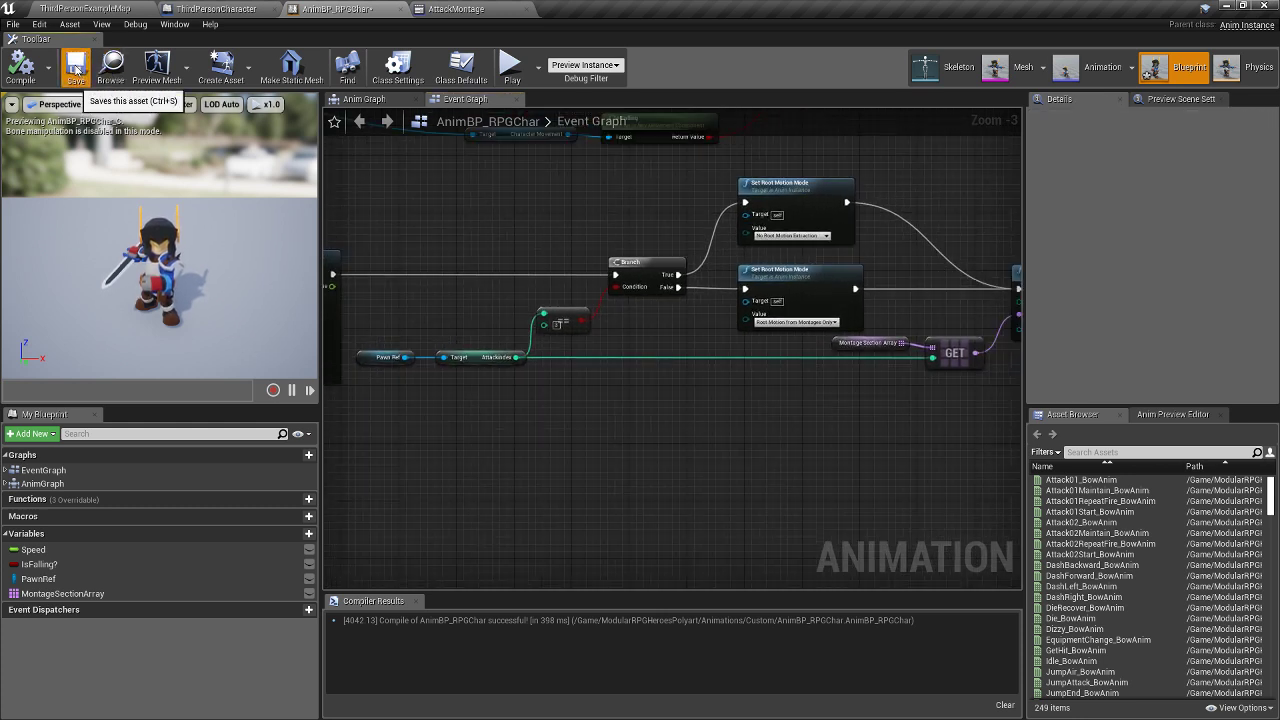
right_click_drag(651, 345, 604, 335)
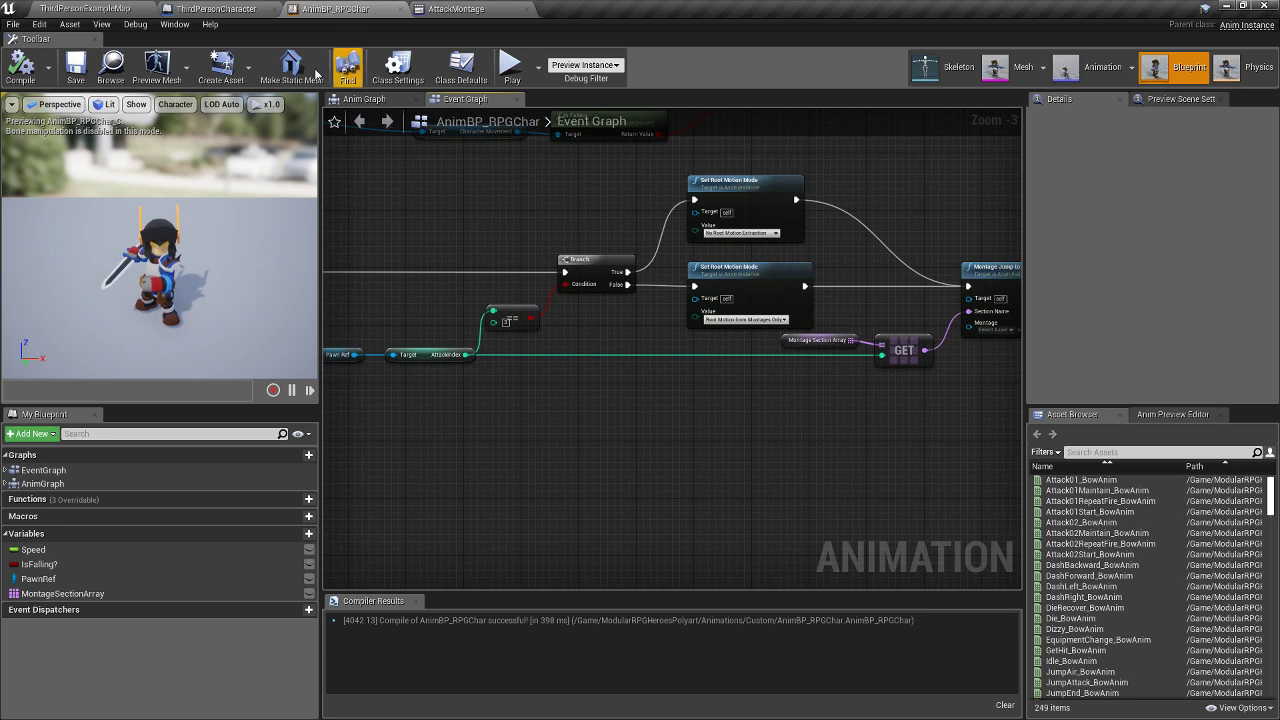
- In ThirdPersonCharacter's Event Graph, set Attackindex to 4 in the Pogo Stance branch, and compile and save the blueprint
left_click(233, 12)
scroll(458, 353, "down", 5)
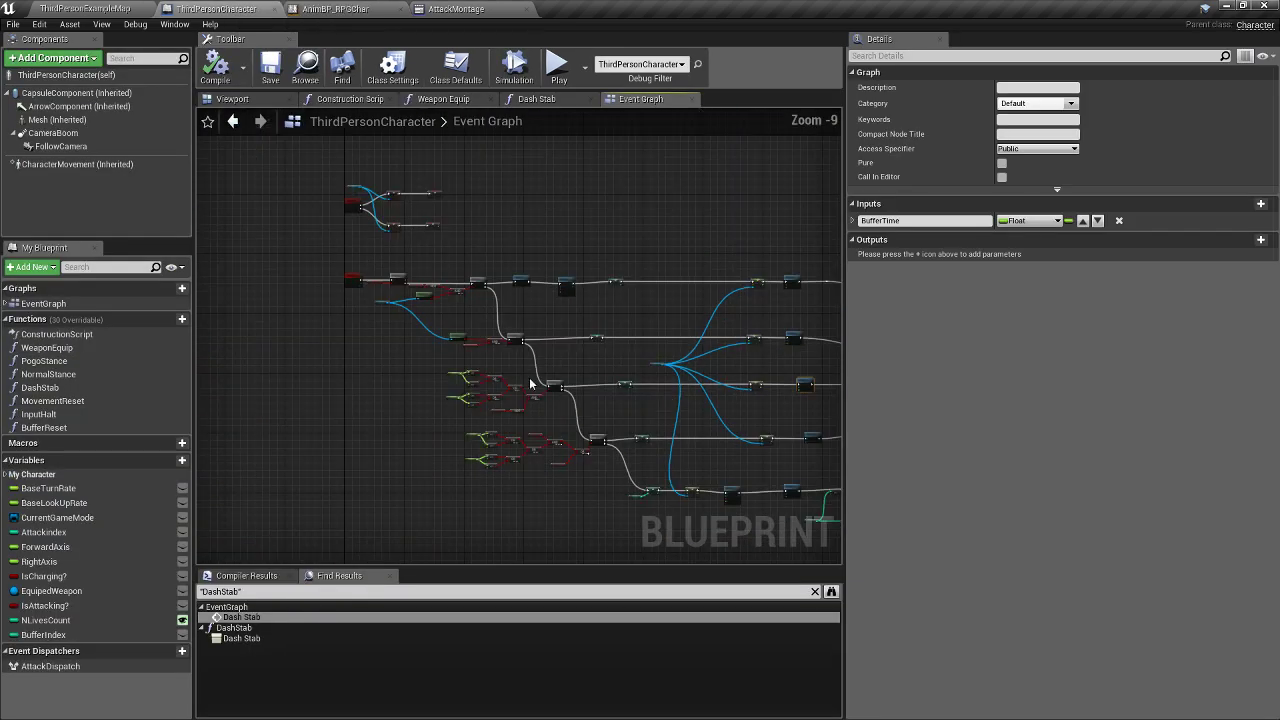
scroll(458, 353, "up", 3)
scroll(446, 332, "up", 2)
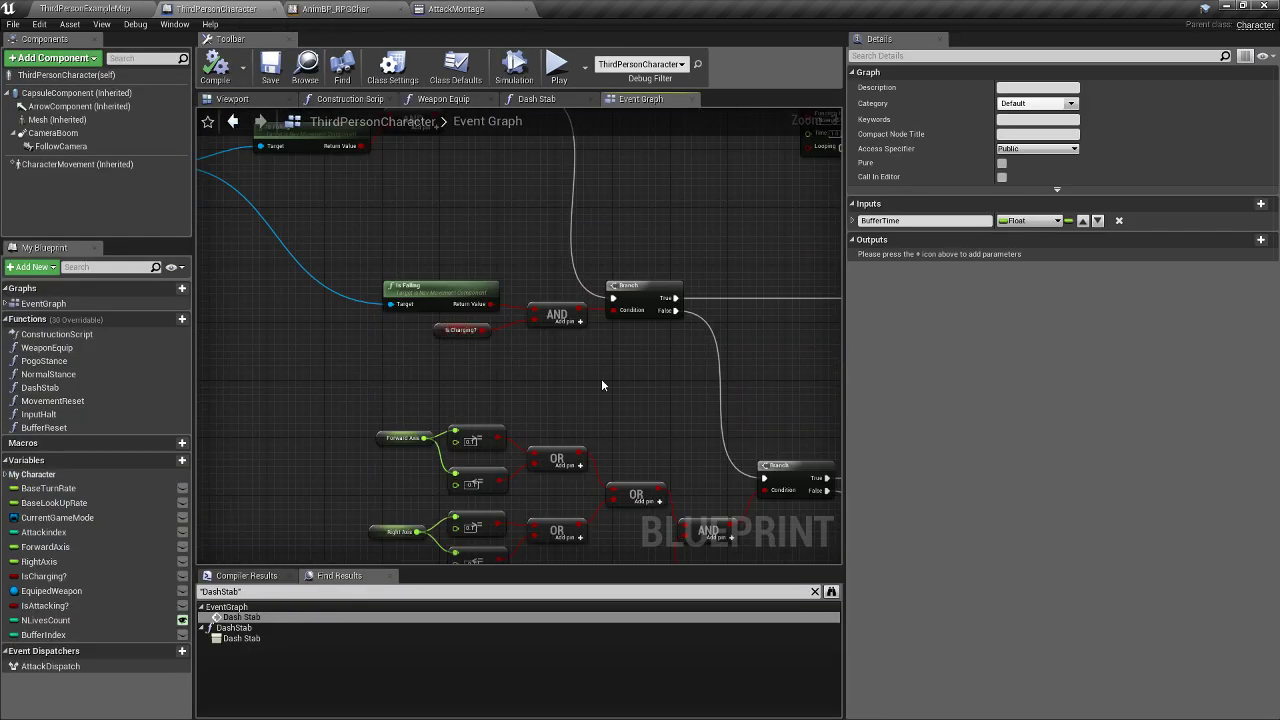
right_click_drag(603, 380, 414, 386)
right_click_drag(537, 374, 699, 443)
scroll(632, 452, "down", 2)
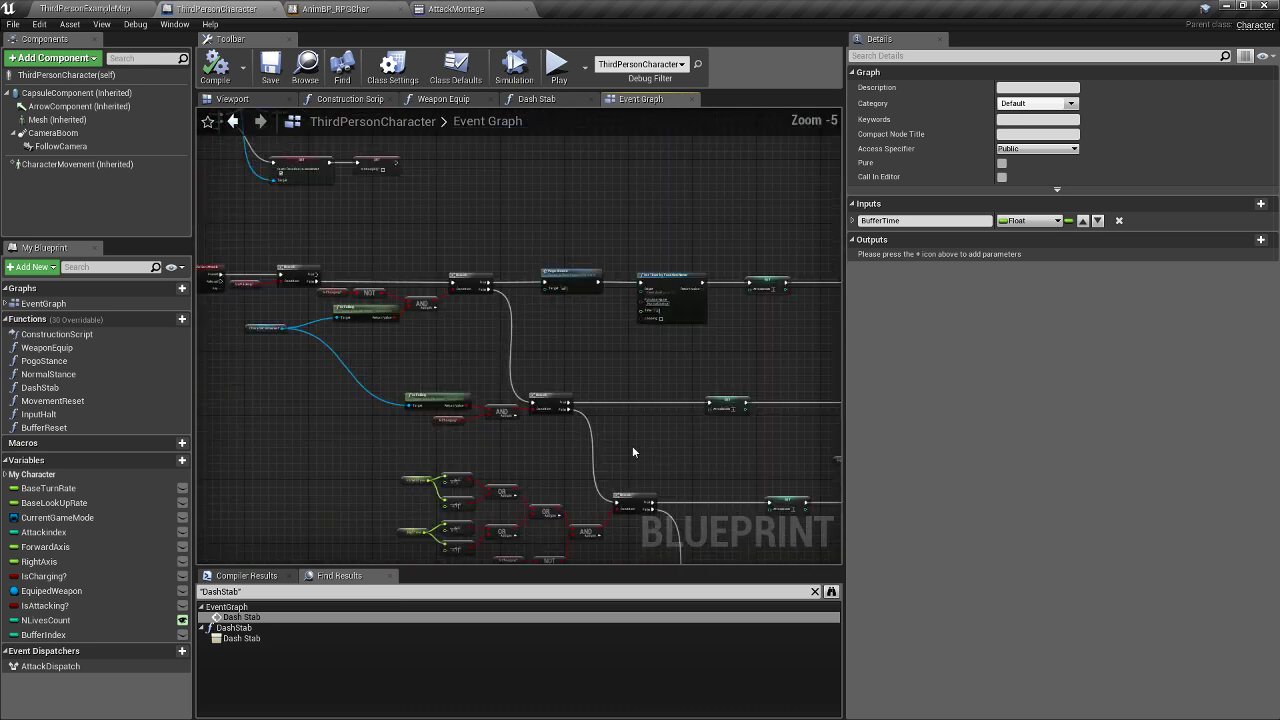
scroll(382, 330, "up", 3)
right_click_drag(428, 347, 308, 378)
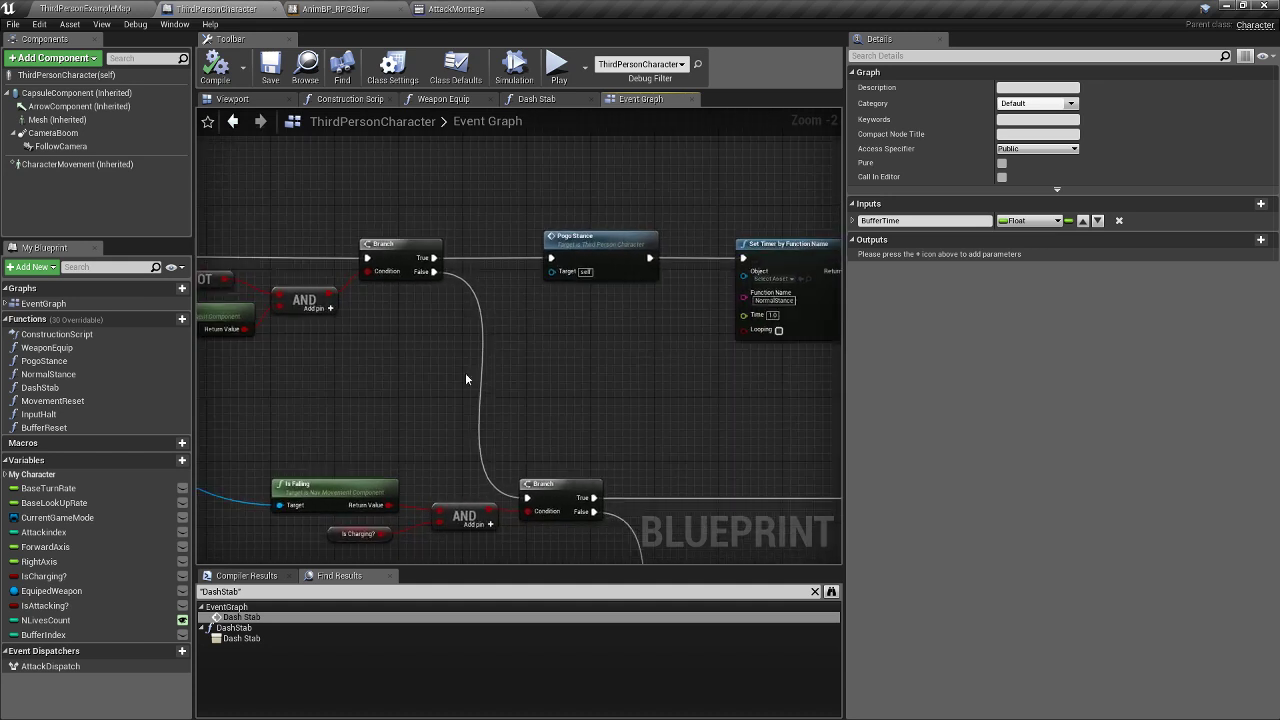
right_click_drag(609, 363, 405, 361)
right_click_drag(585, 400, 526, 385)
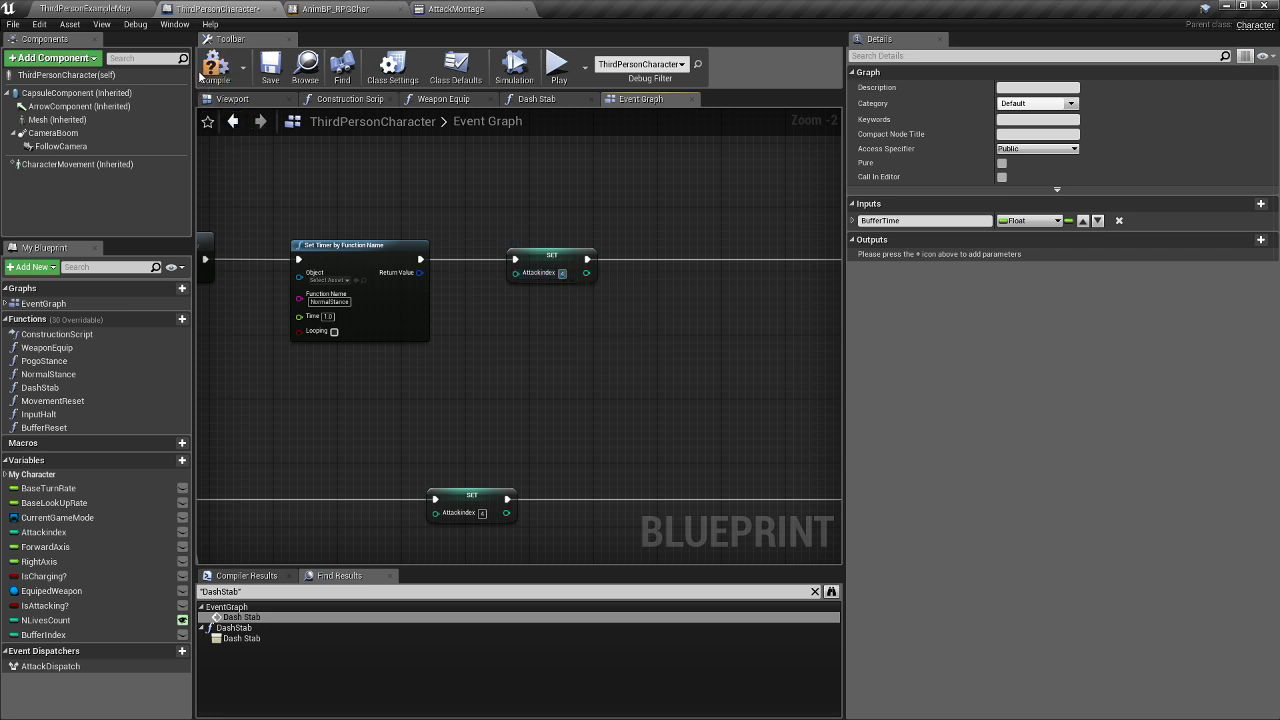
left_click(271, 73)
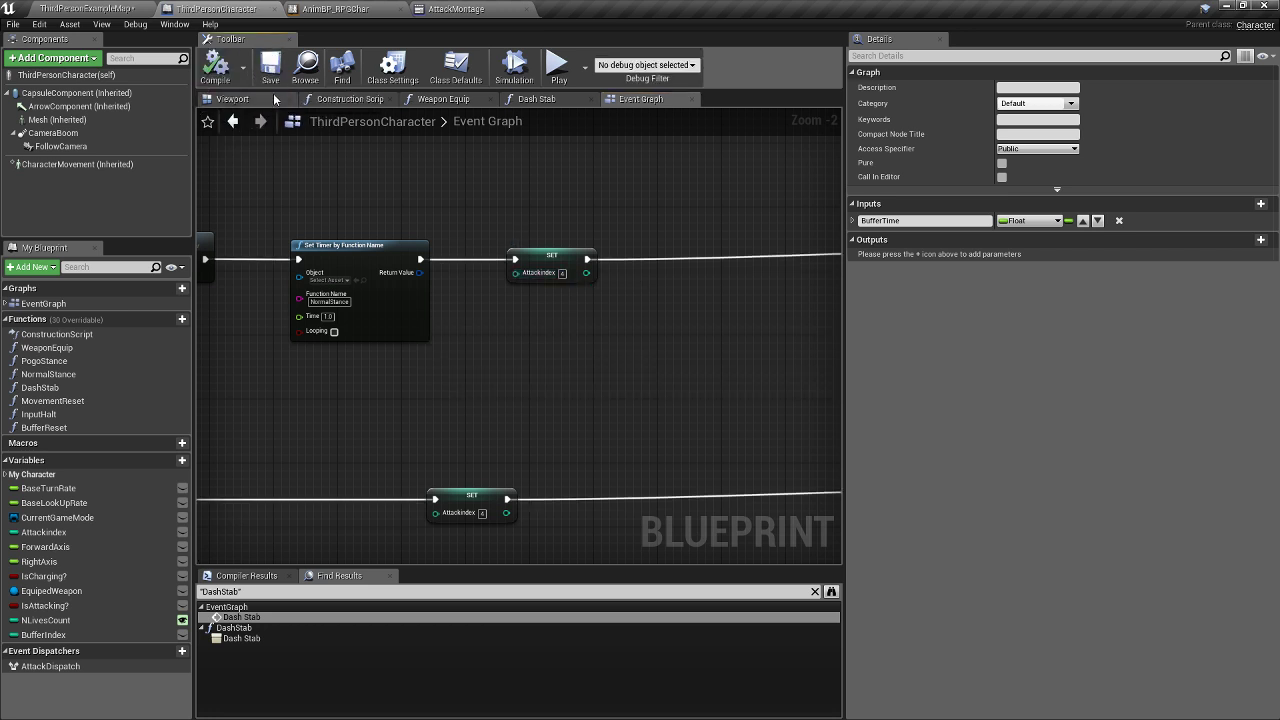
- Save the ThirdPersonExampleMap level and start a playtest in the editor viewport
left_click(98, 8)
left_click(25, 68)
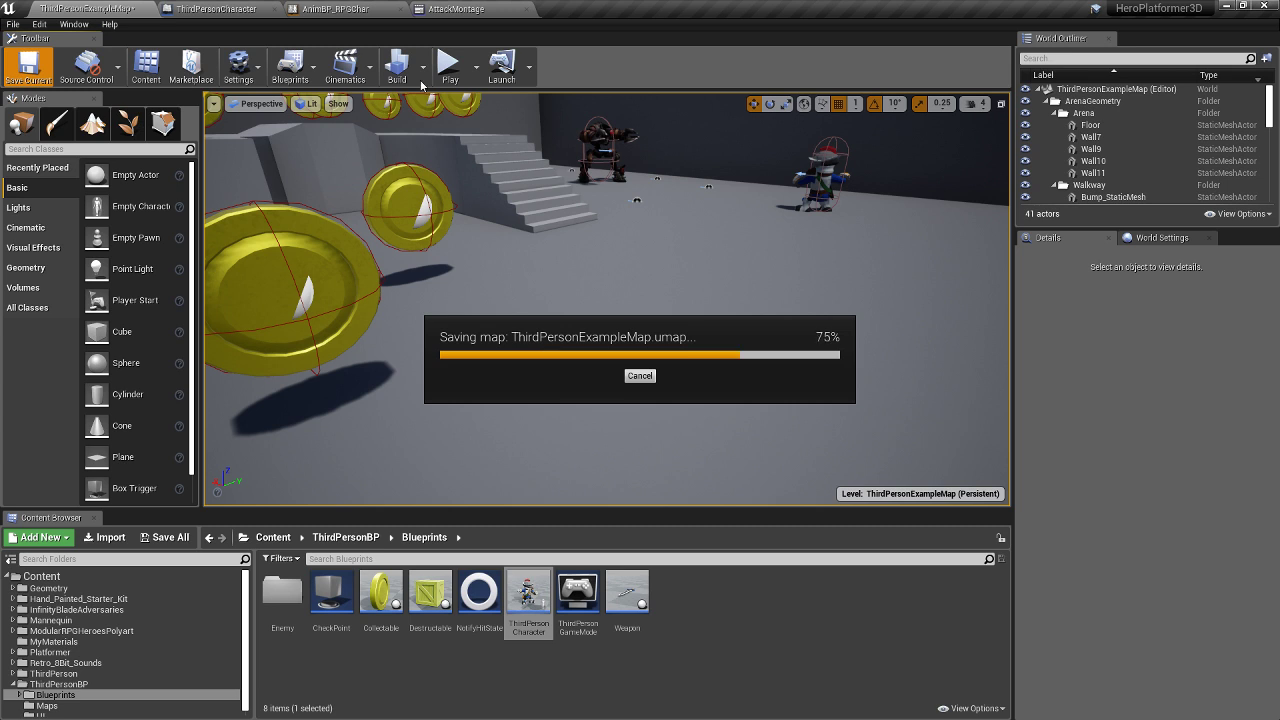
left_click(449, 64)
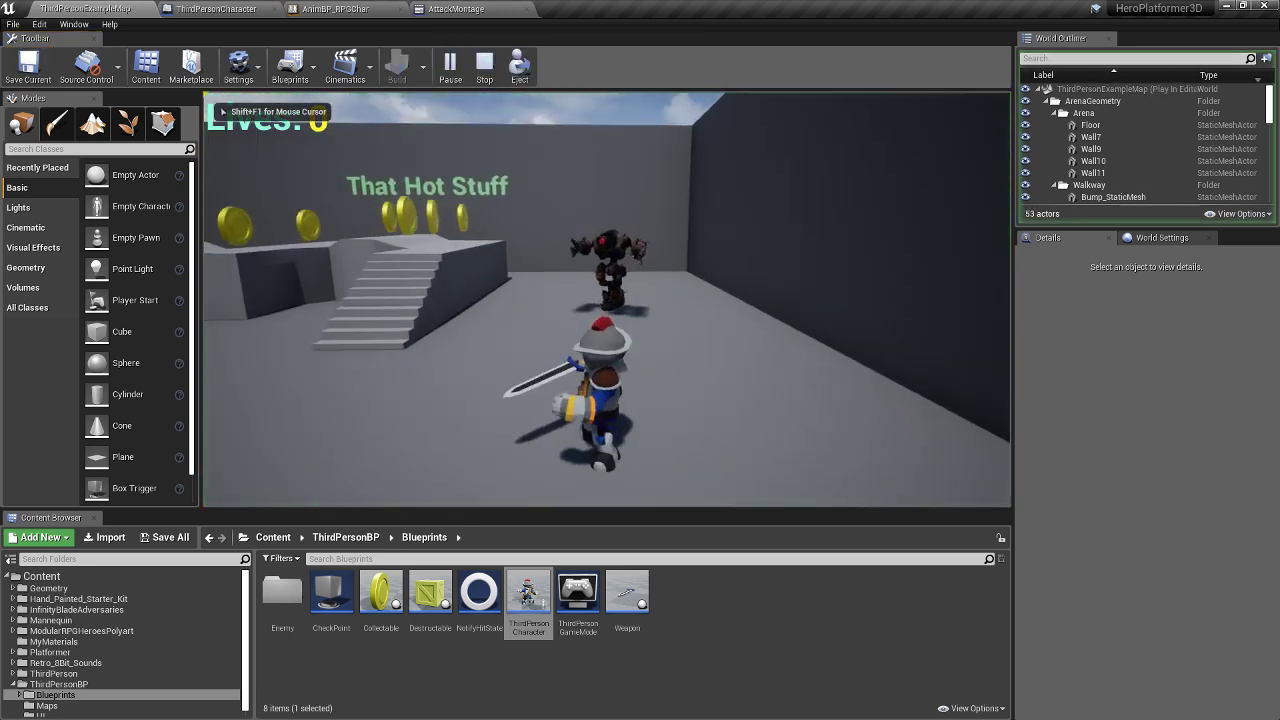
- Playtest the mid-air downward stab and ground sword strikes against the robot enemy beside the stairs
key("w")
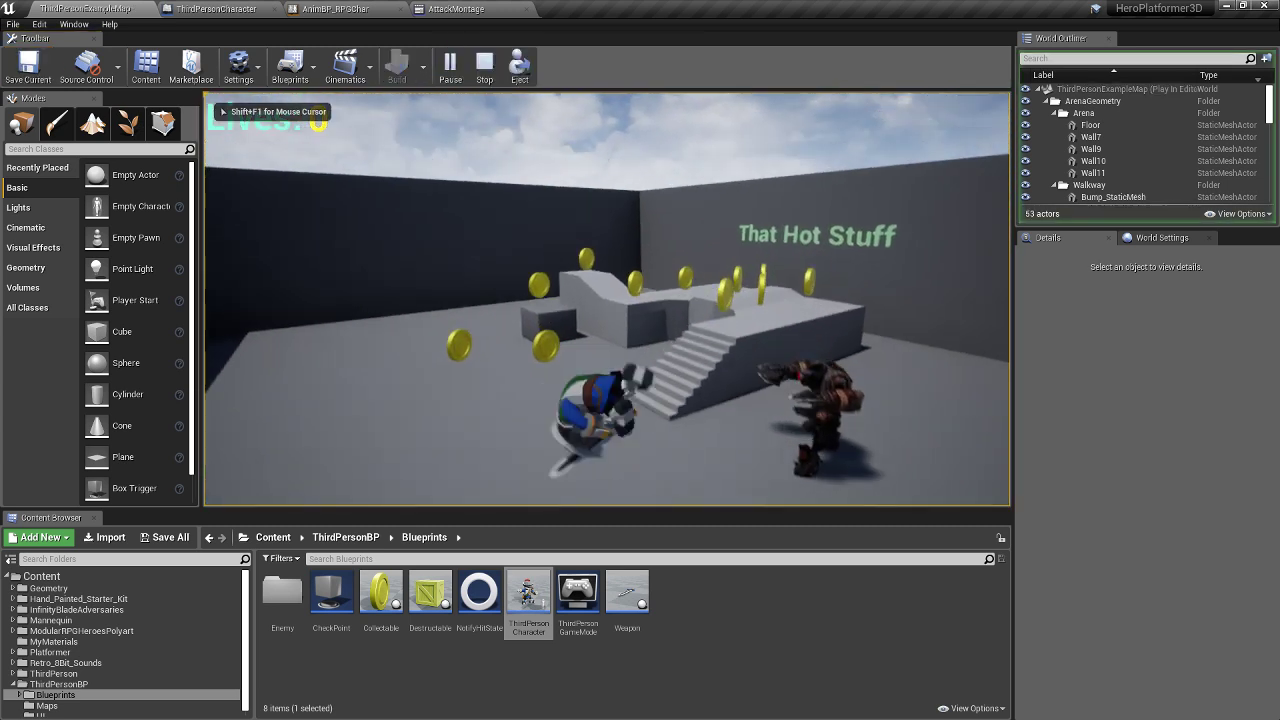
key("w")
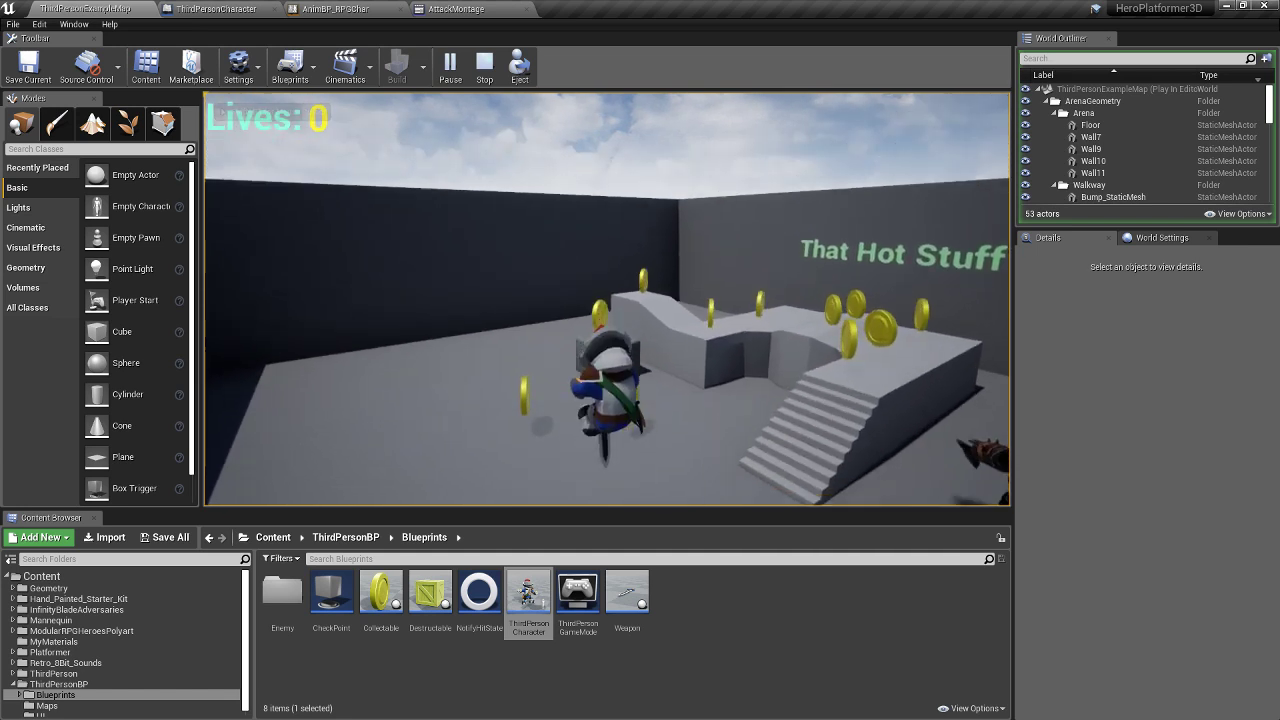
key("w")
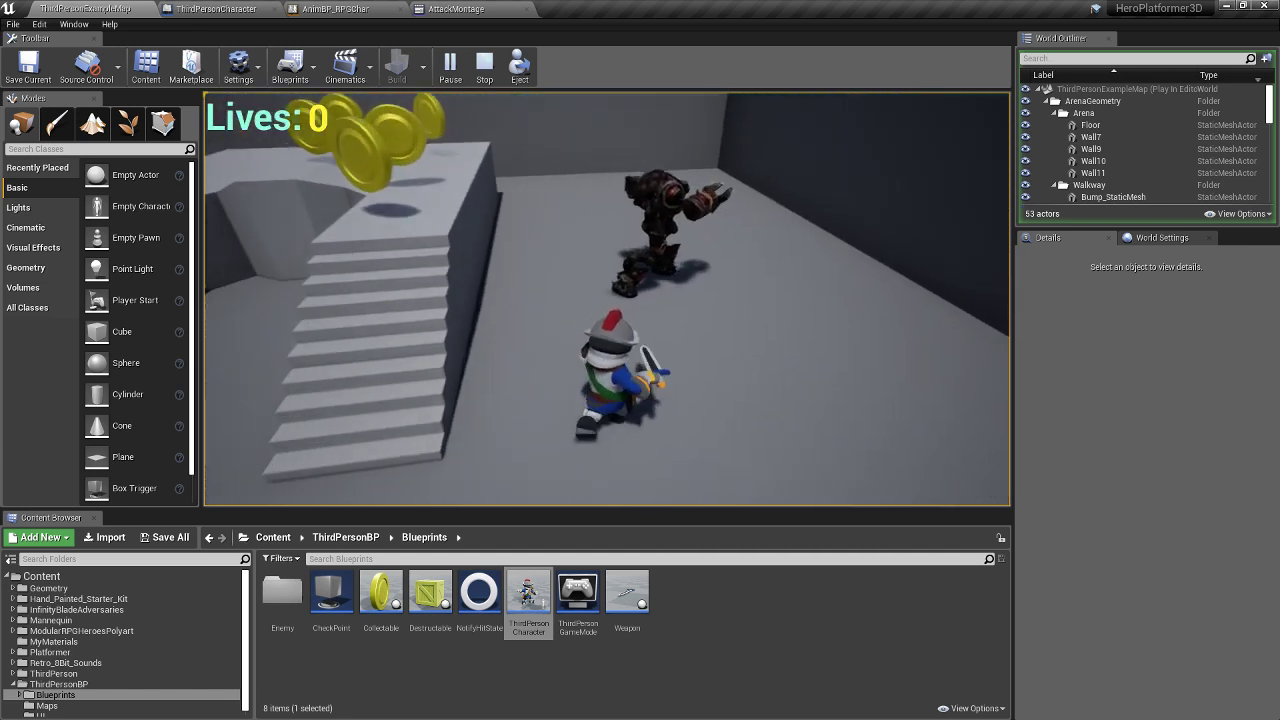
key("w")
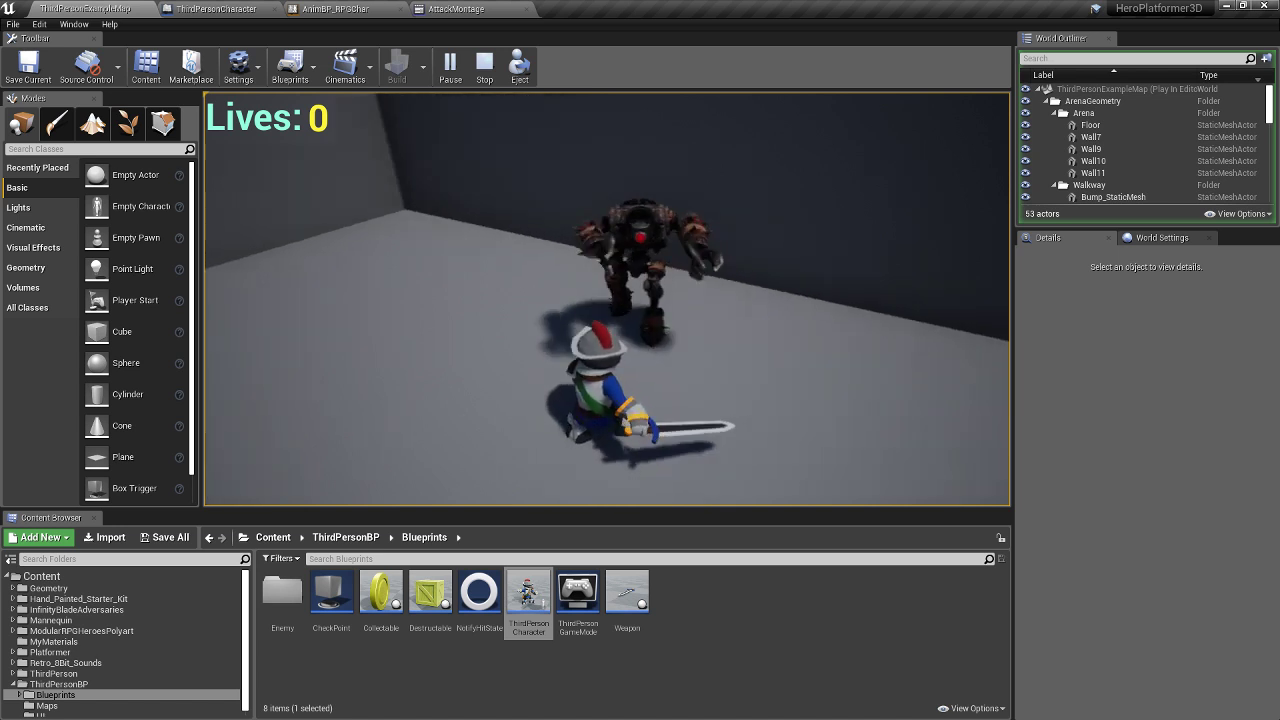
key("w")
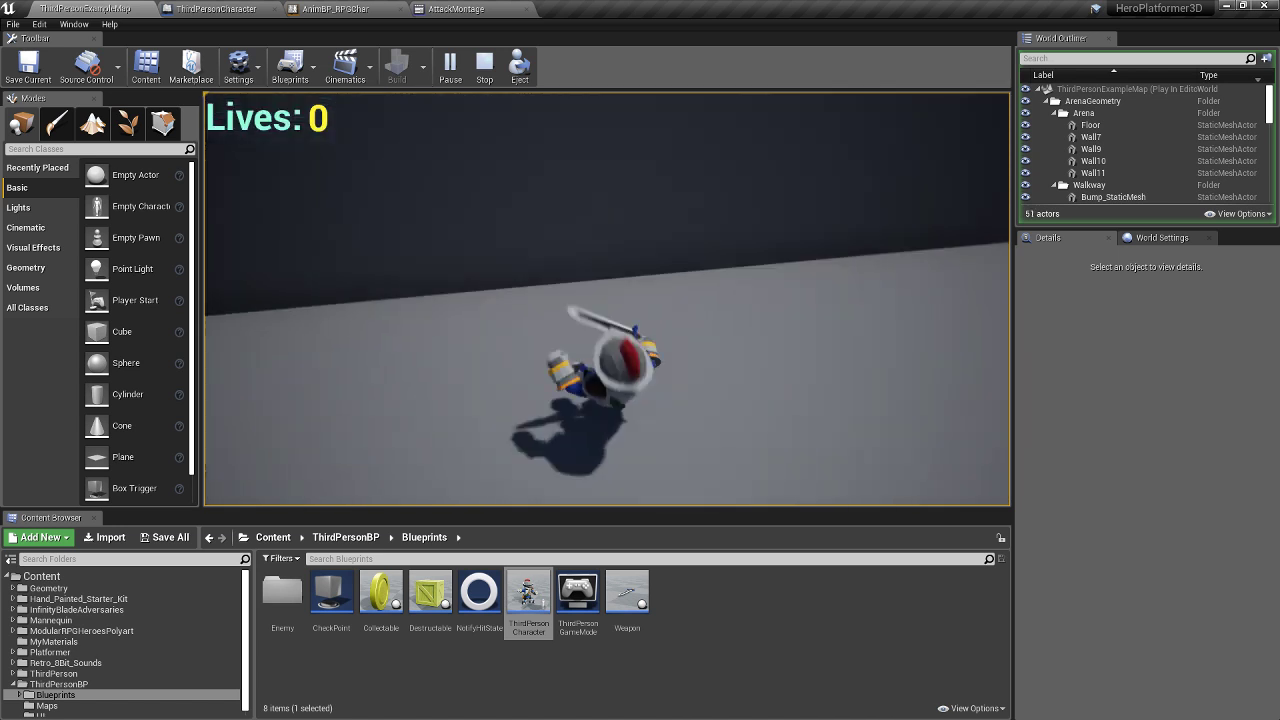
- Run the character across the arena, through the floor coins and onto the stairs to check movement after attacking
key("w")
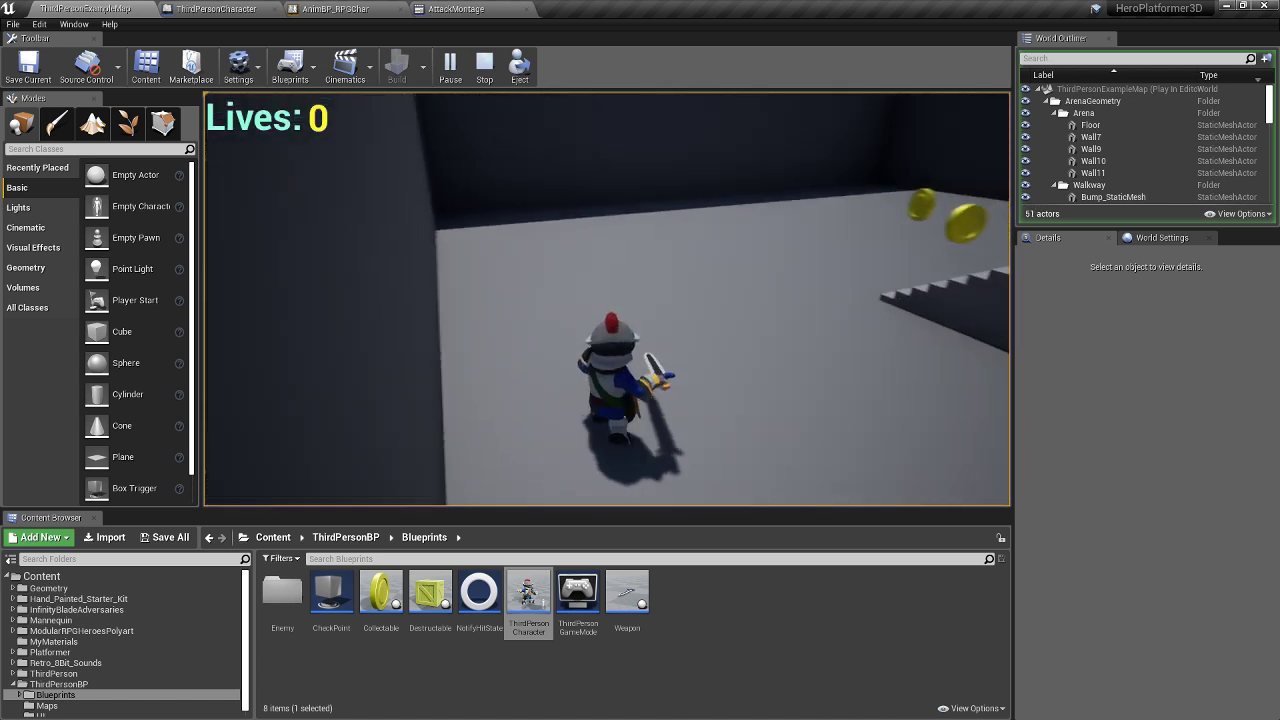
key("w")
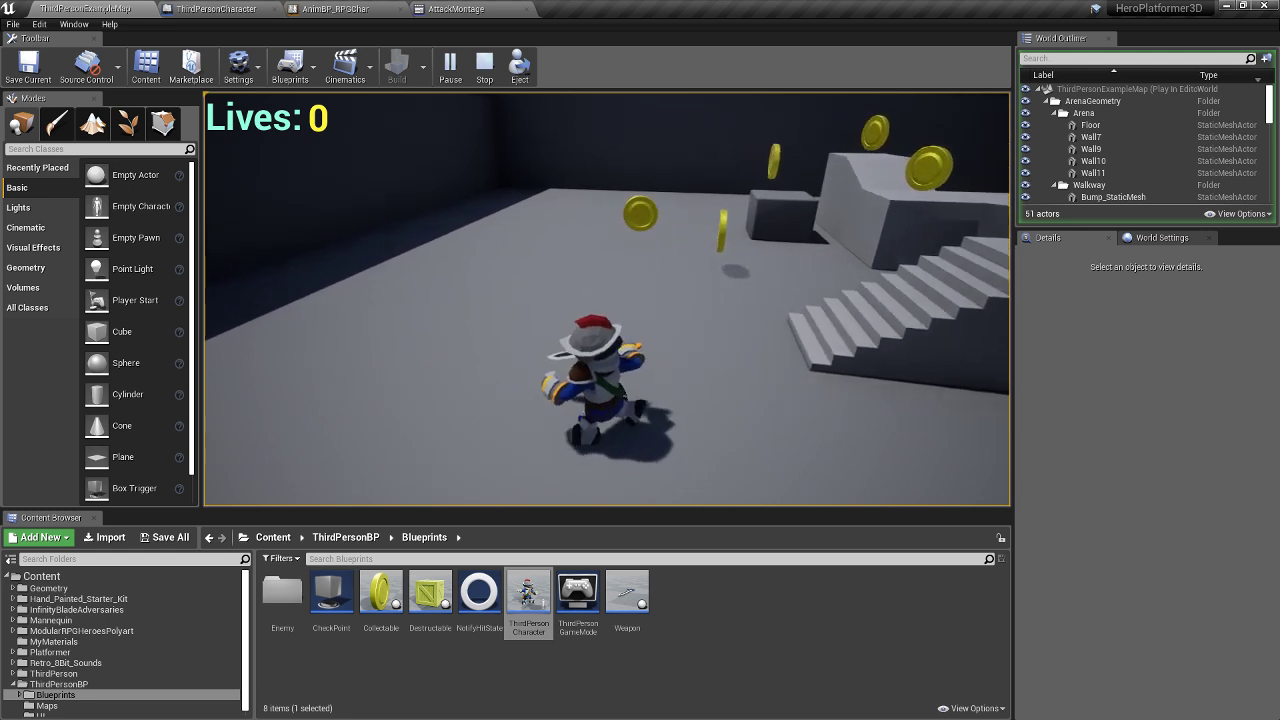
key("w")
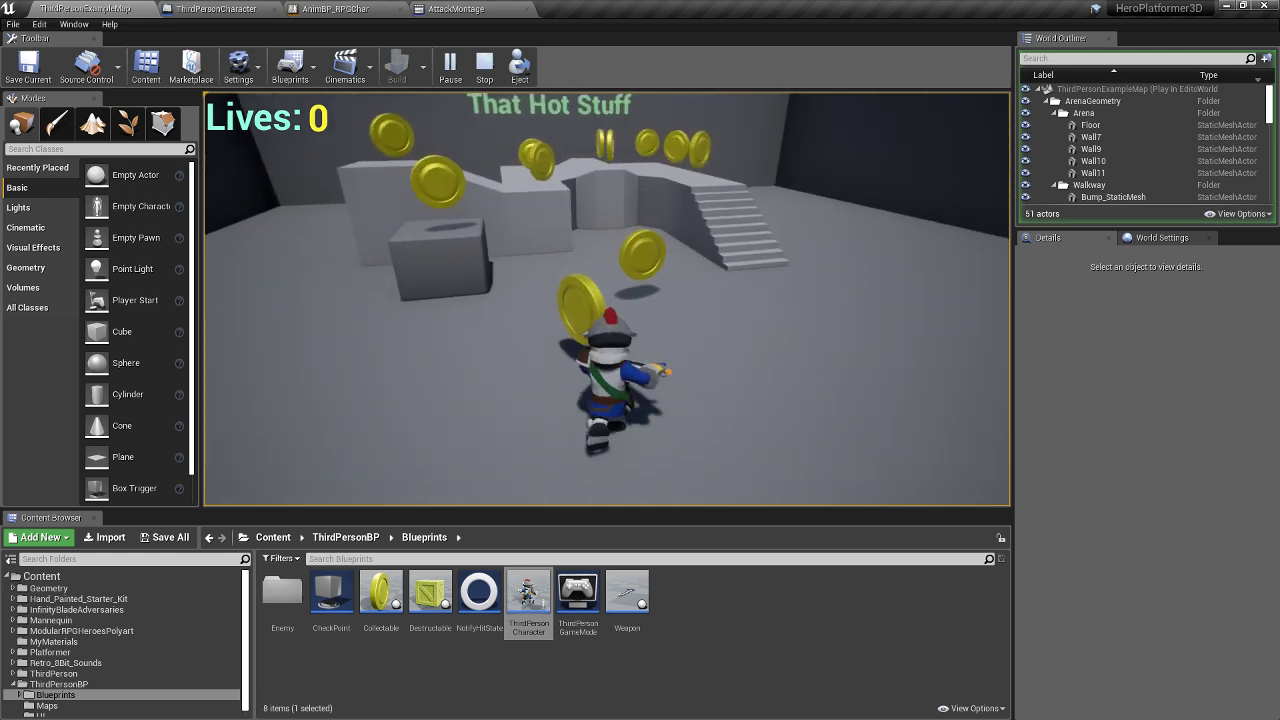
key("w")
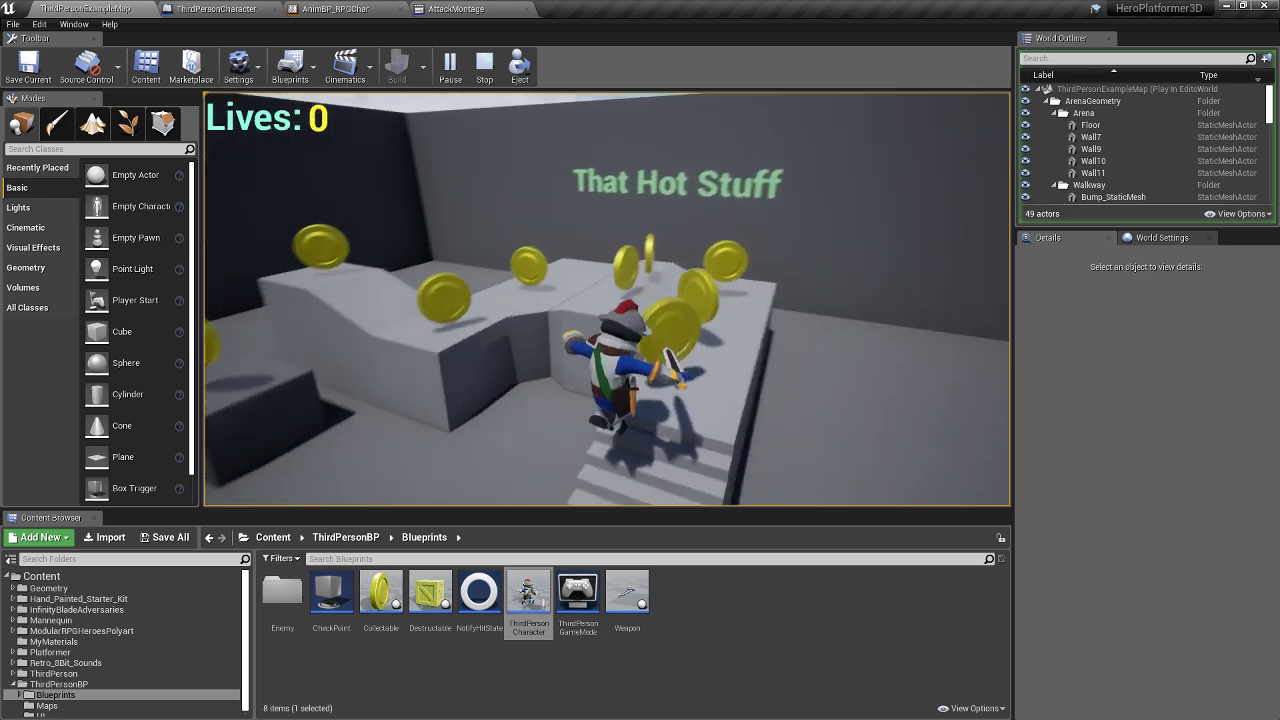
key("w")
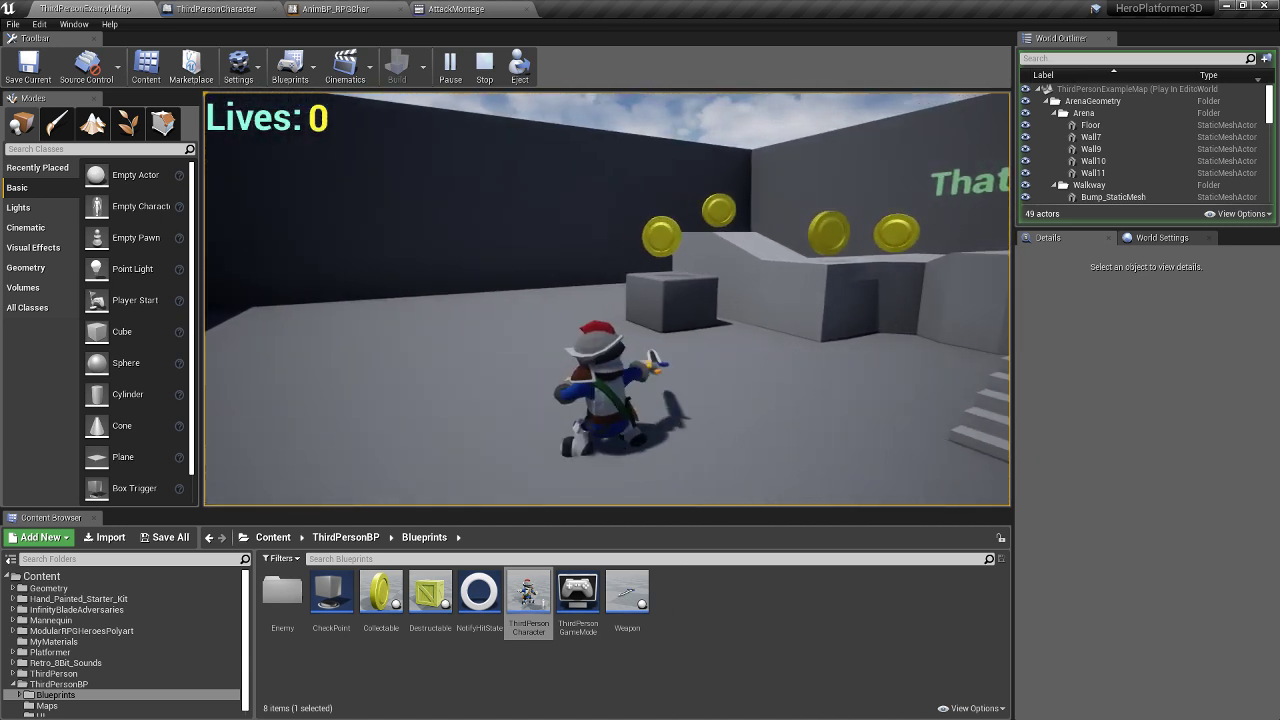
- Test sword strikes on the open floor, turning, running and jumping between attacks to check the root motion
key("w")
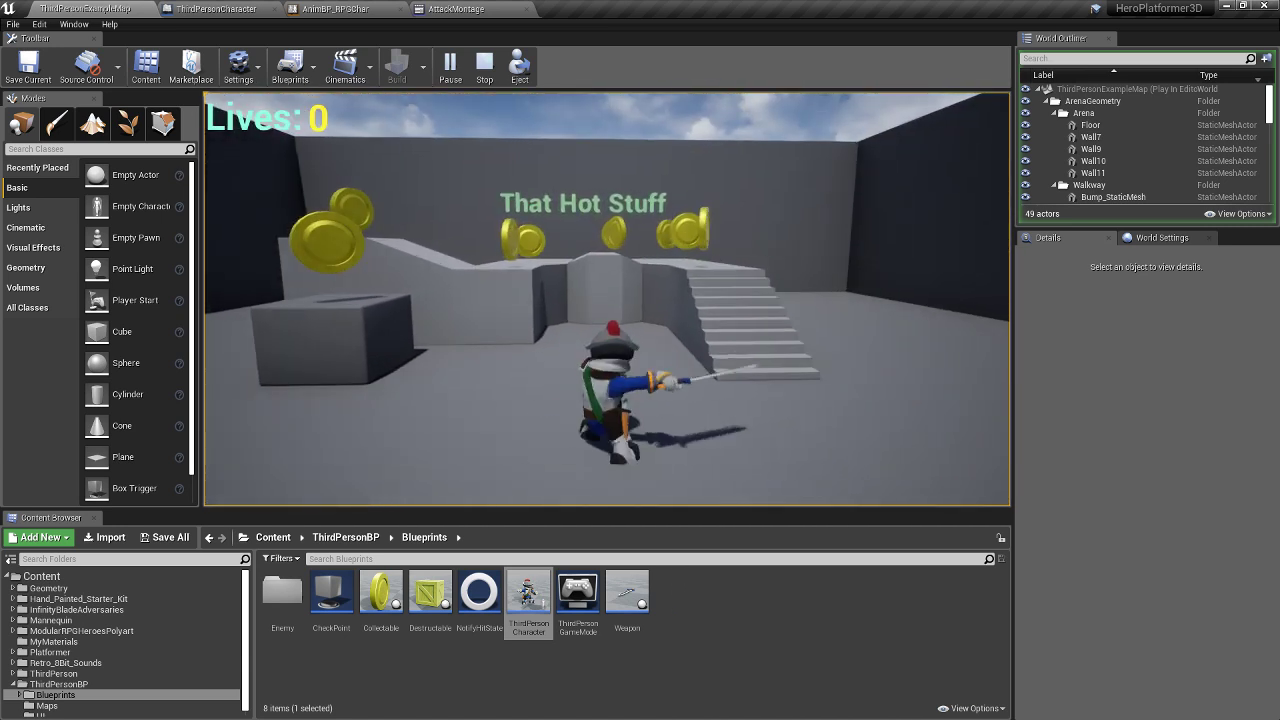
key("w")
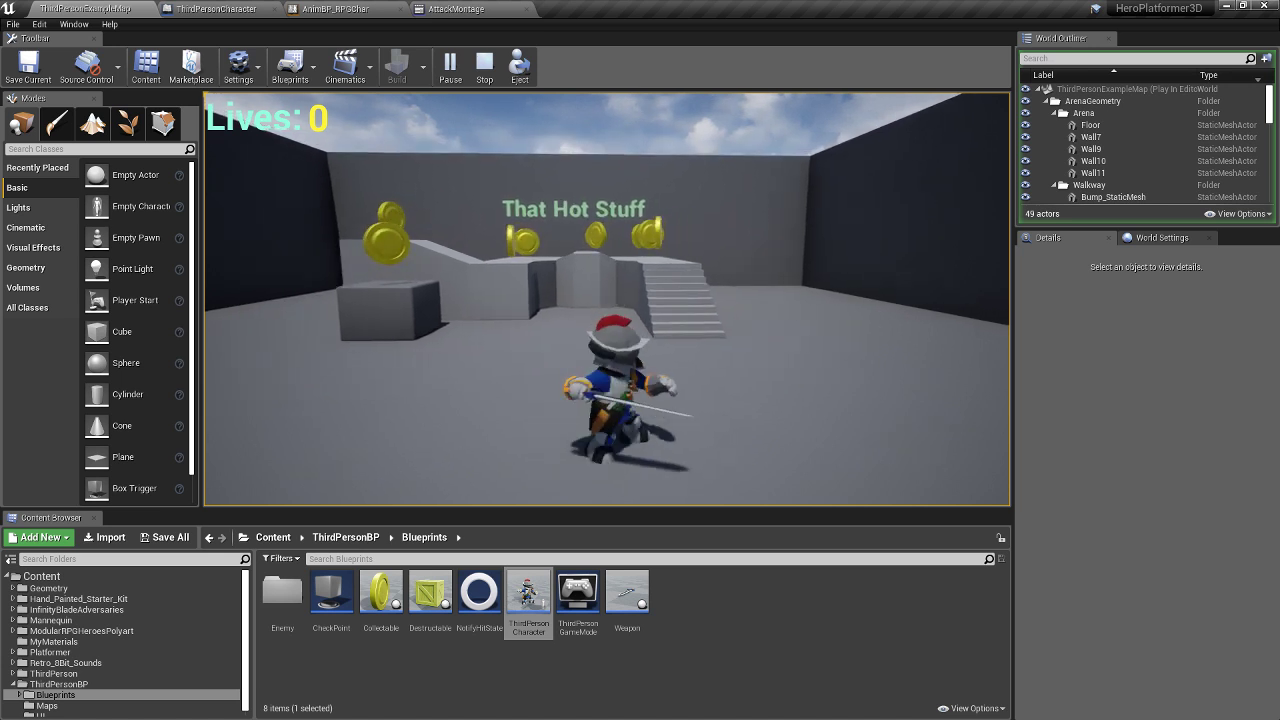
key("w")
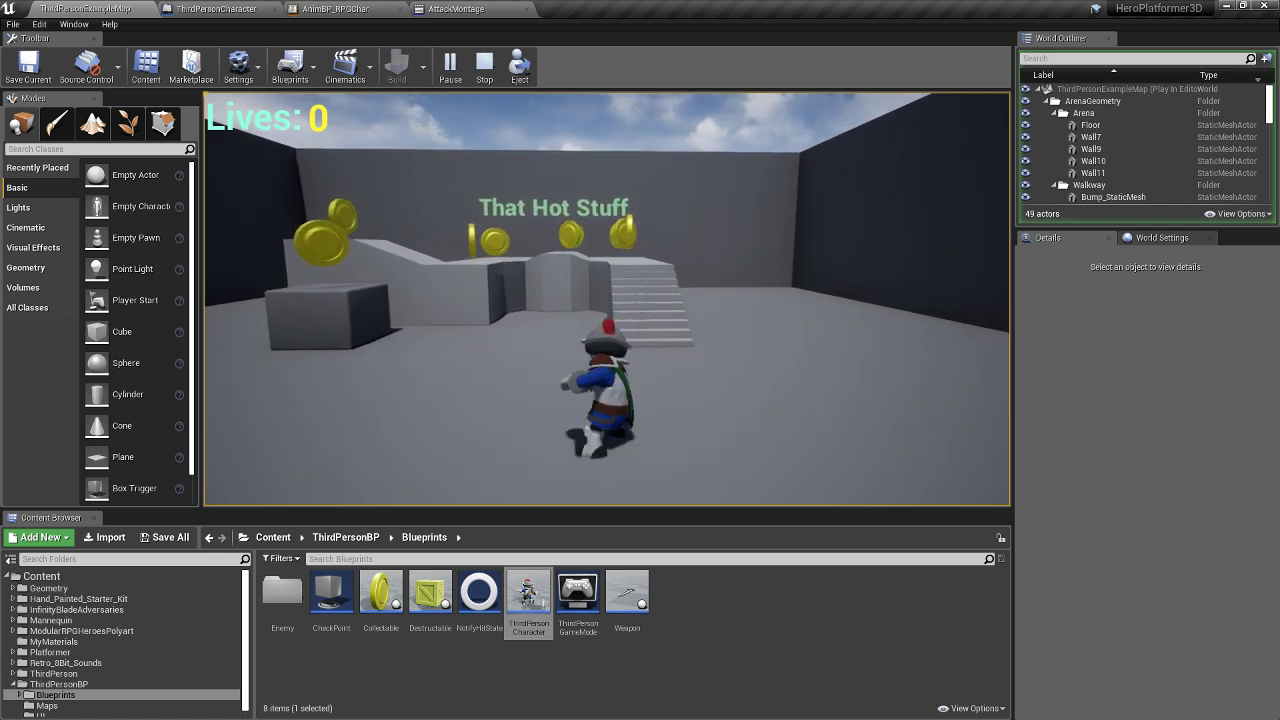
key("w")
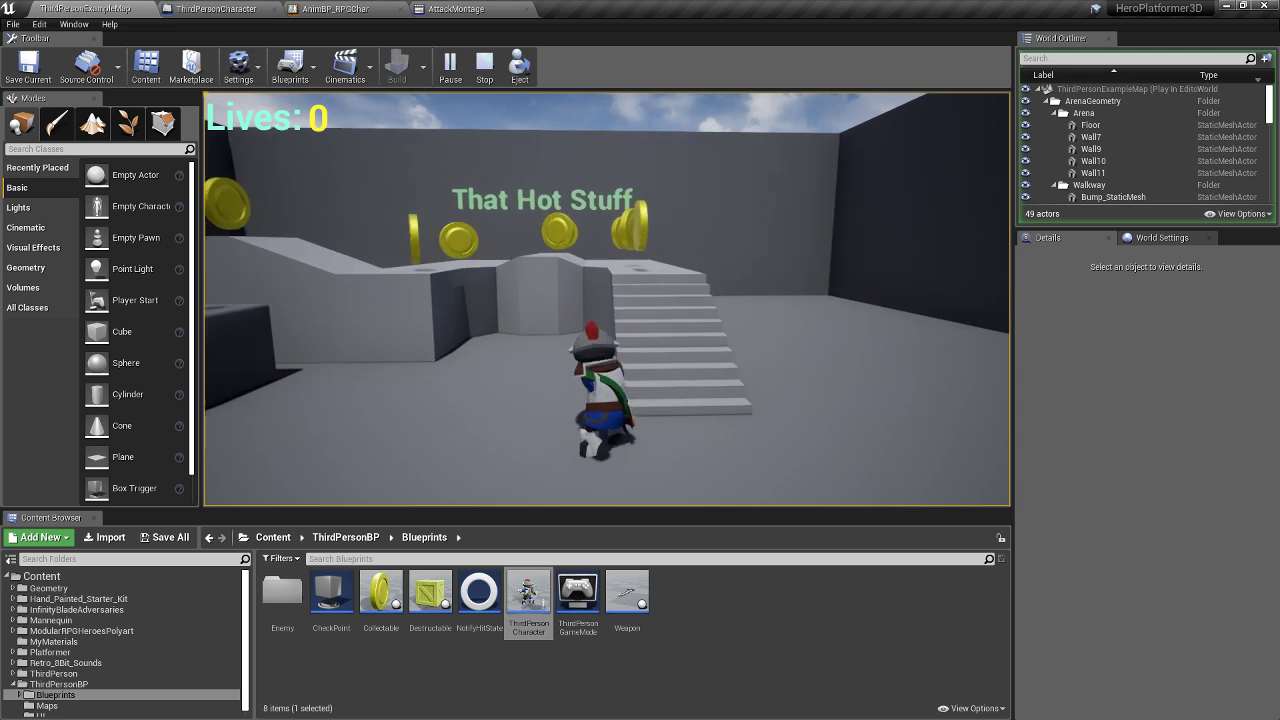
key("w")
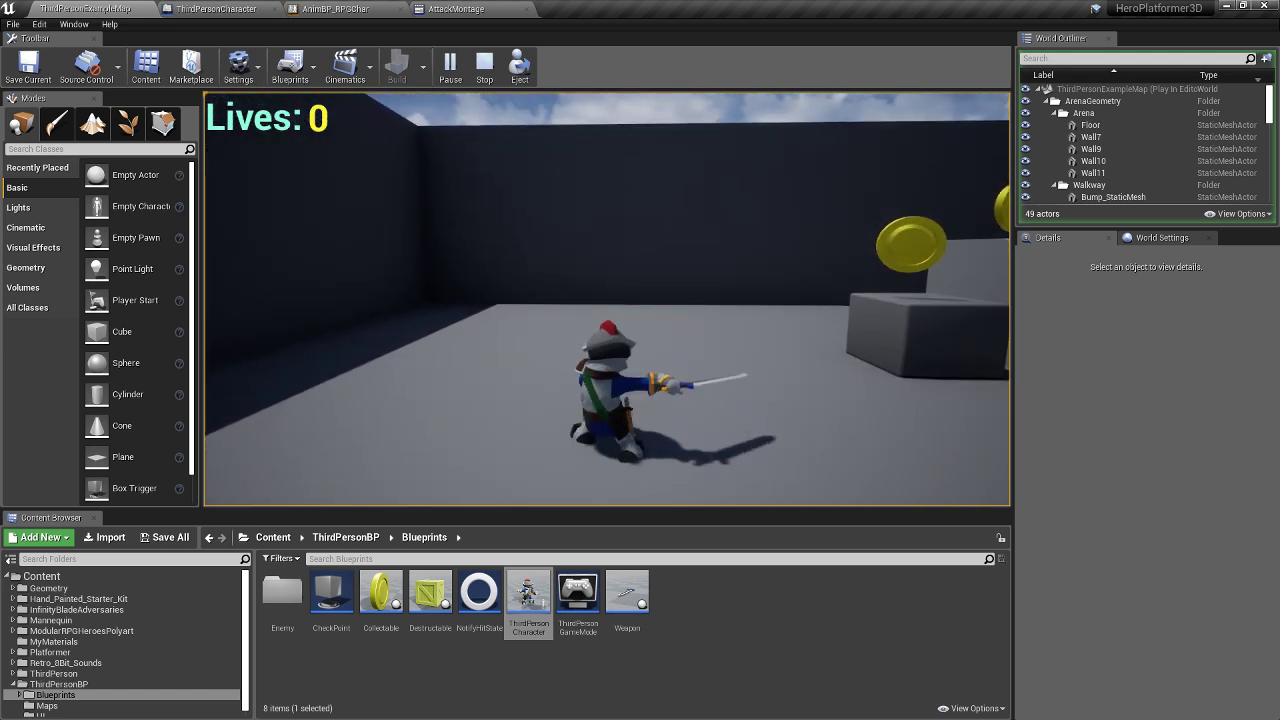
key("space")
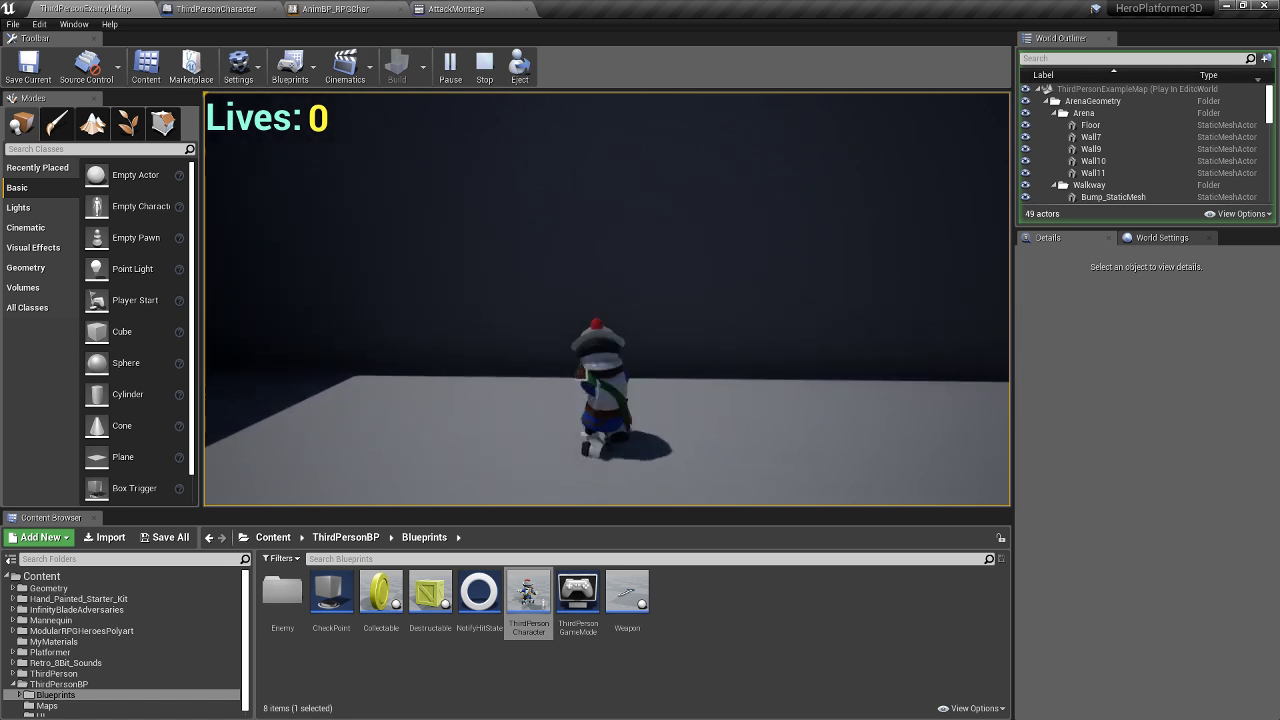
key("w")
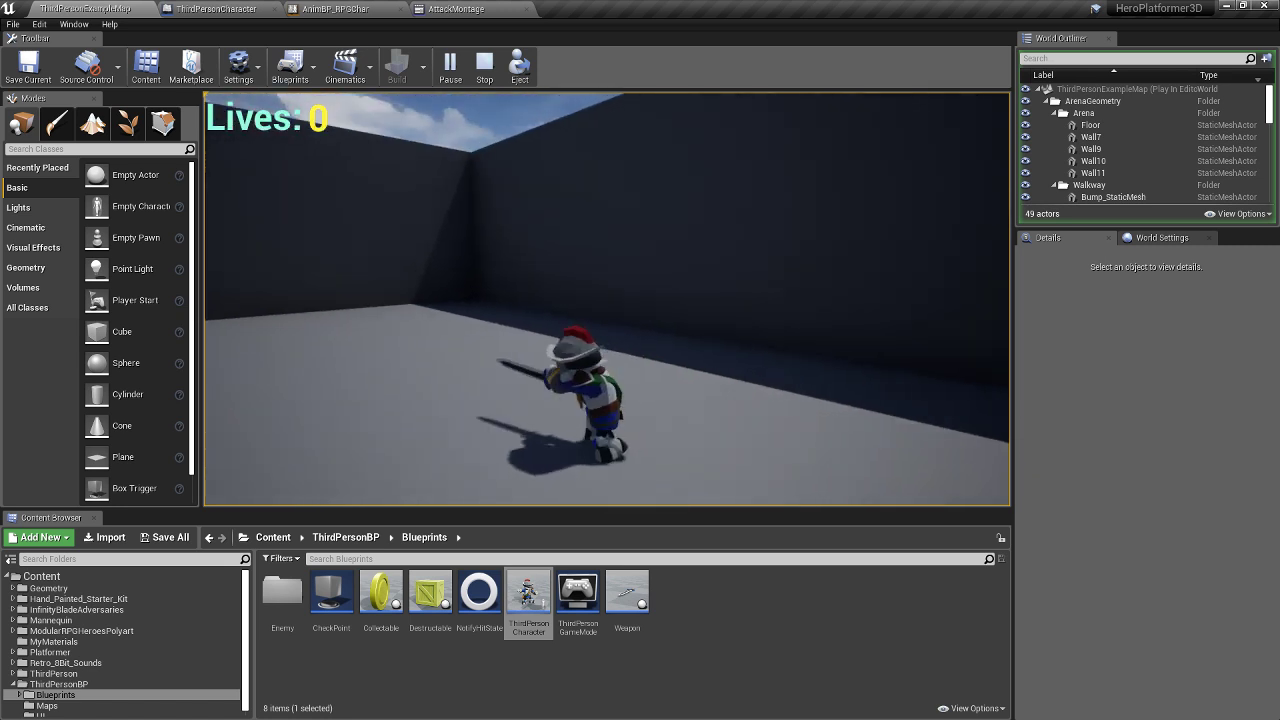
key("w")
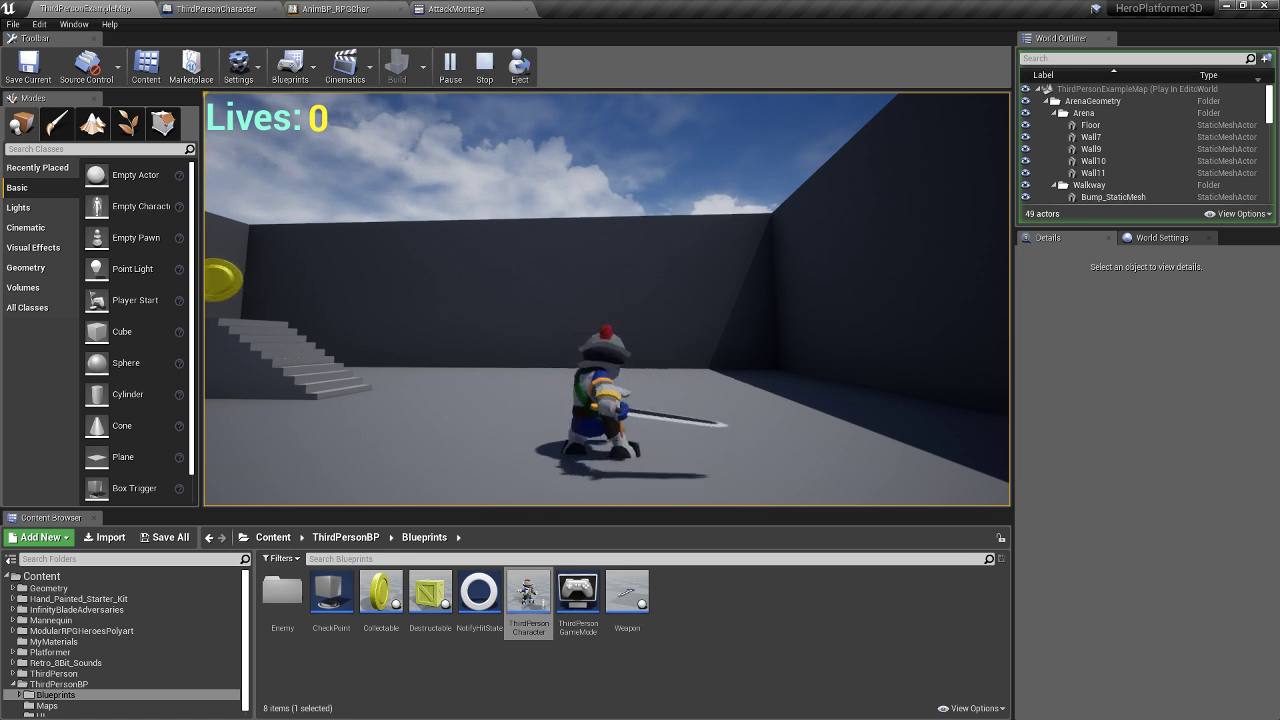
key("w")
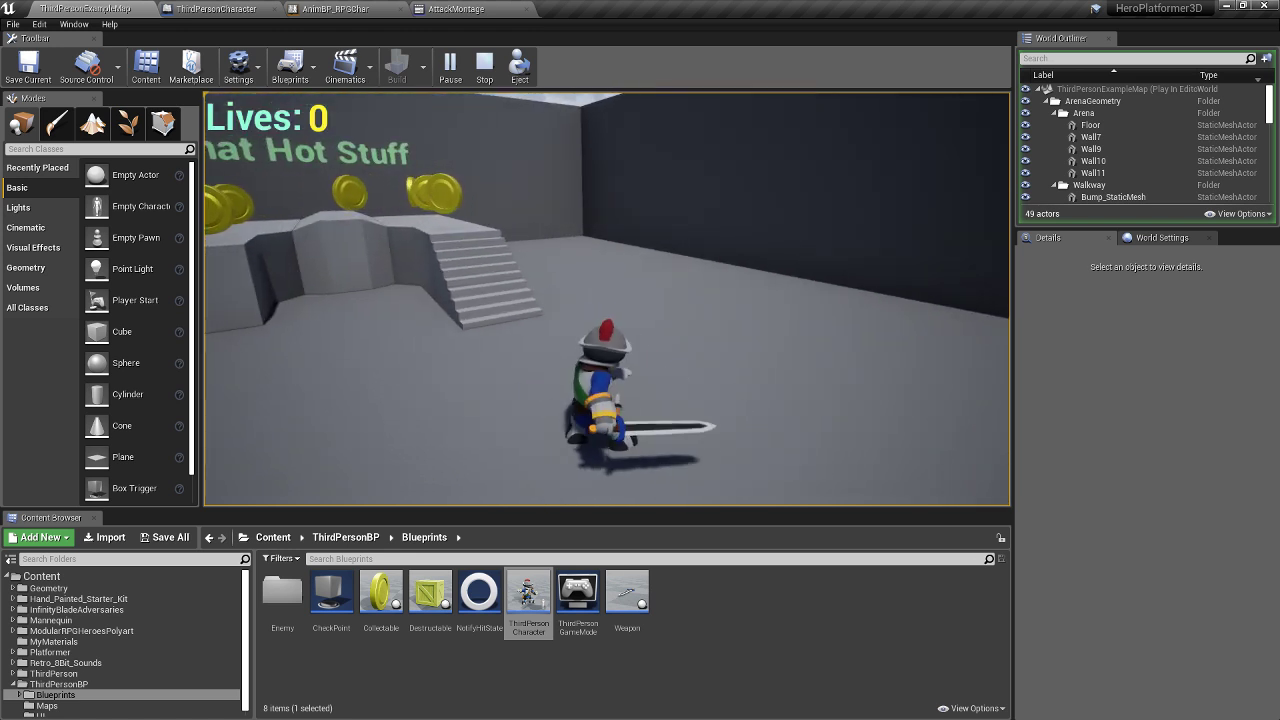
key("w")
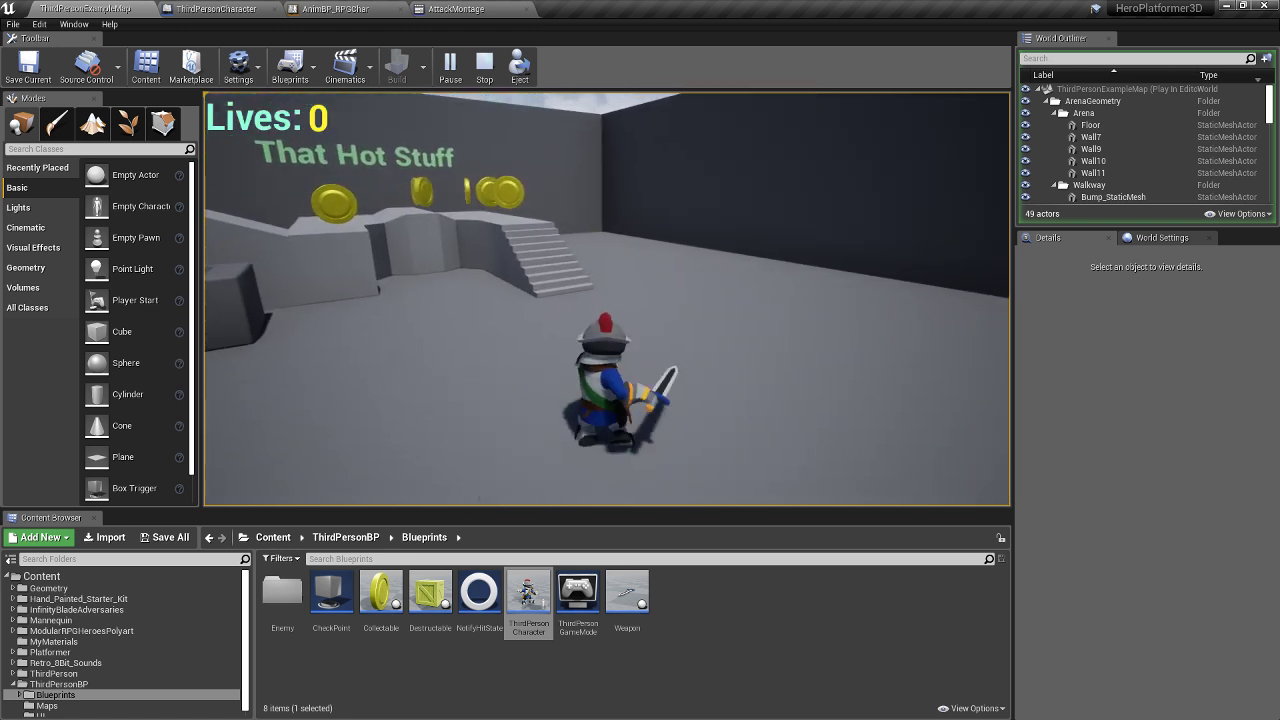
- Test chained sword attacks while running toward the stairs and back across the floor
key("w")
key("w")
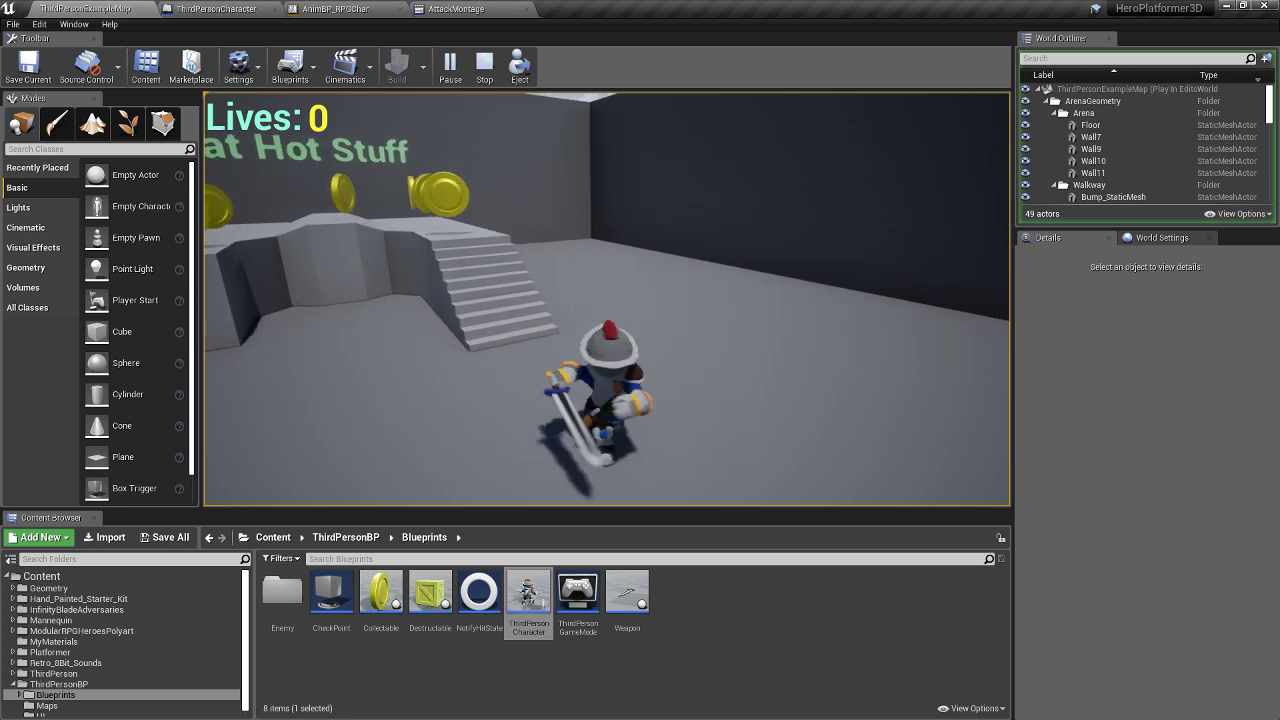
key("w")
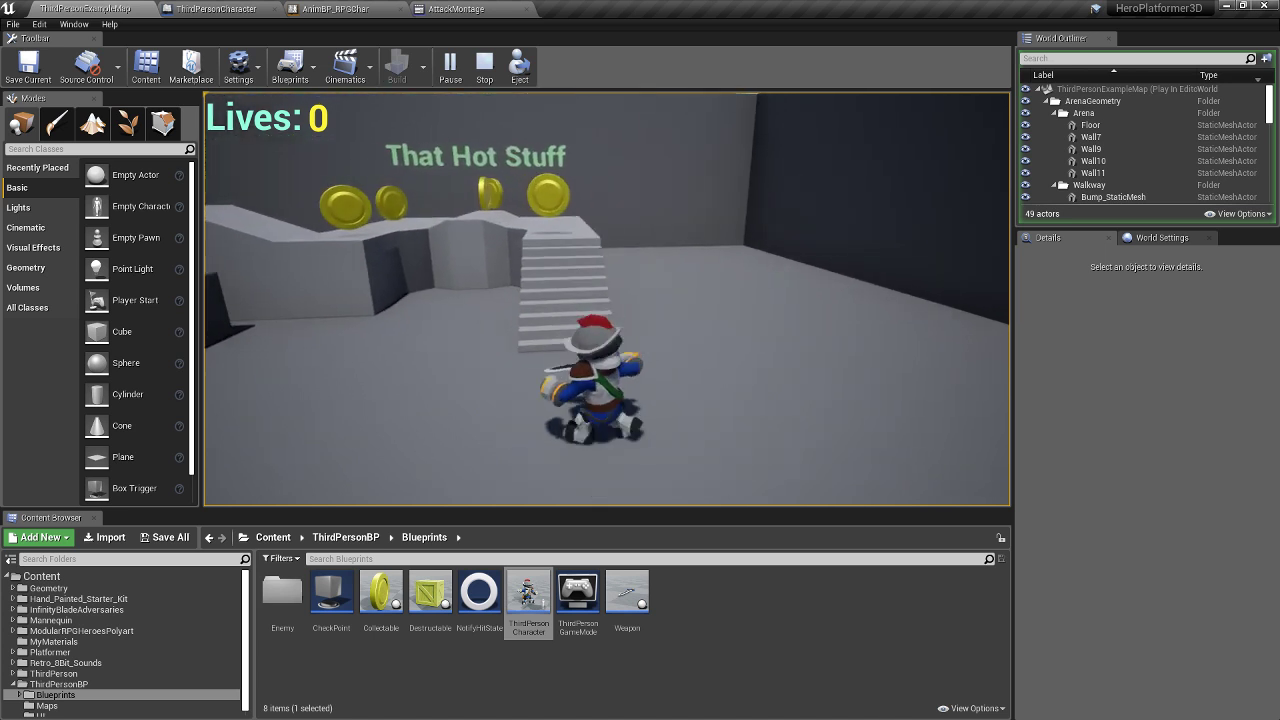
key("w")
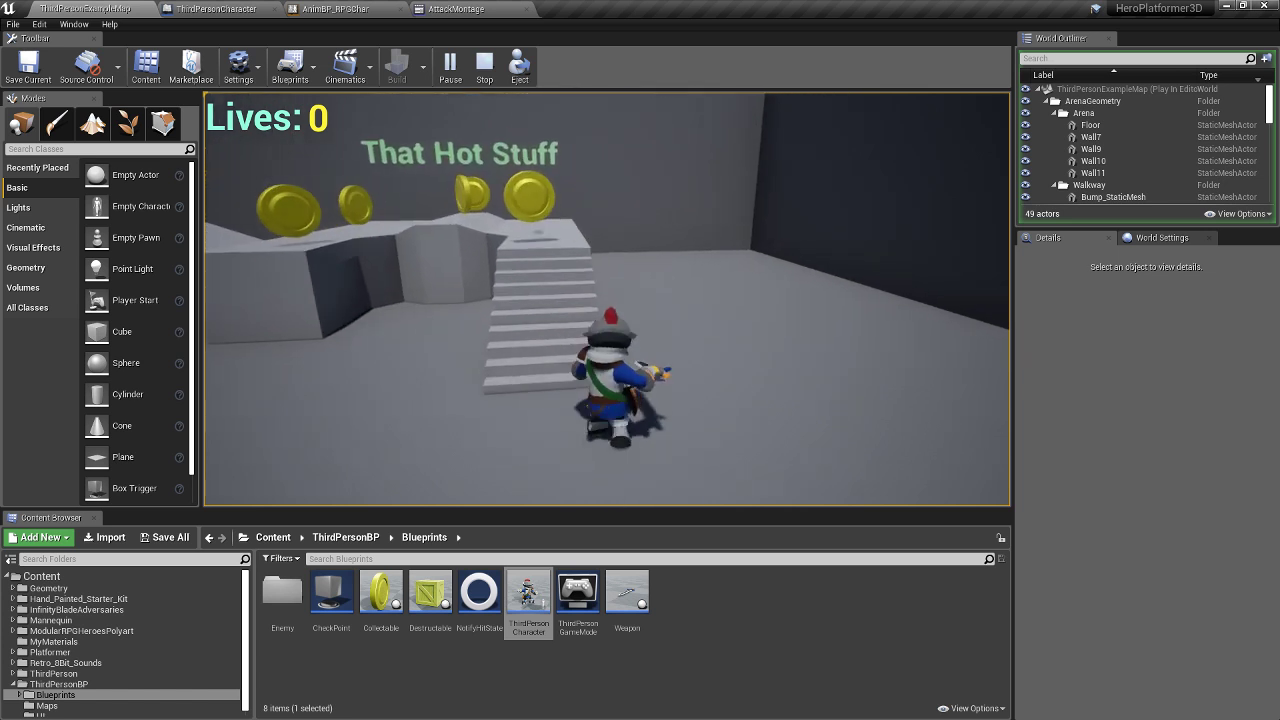
key("w")
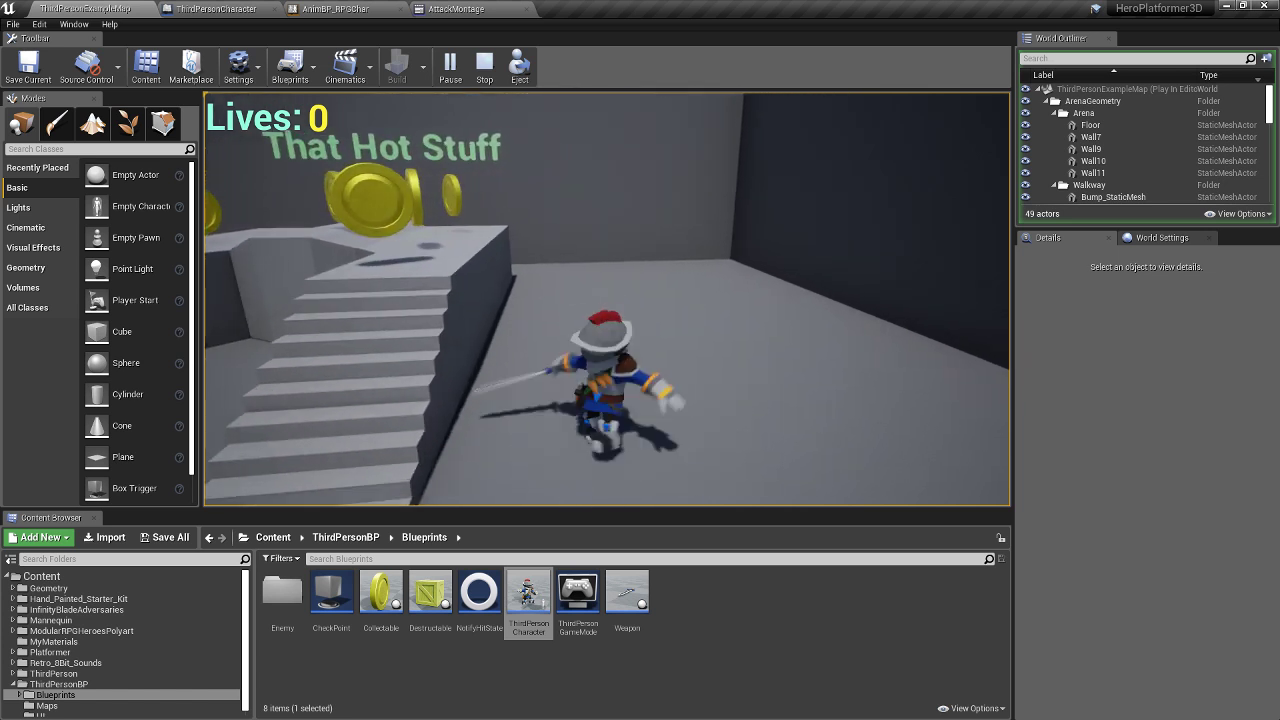
key("w")
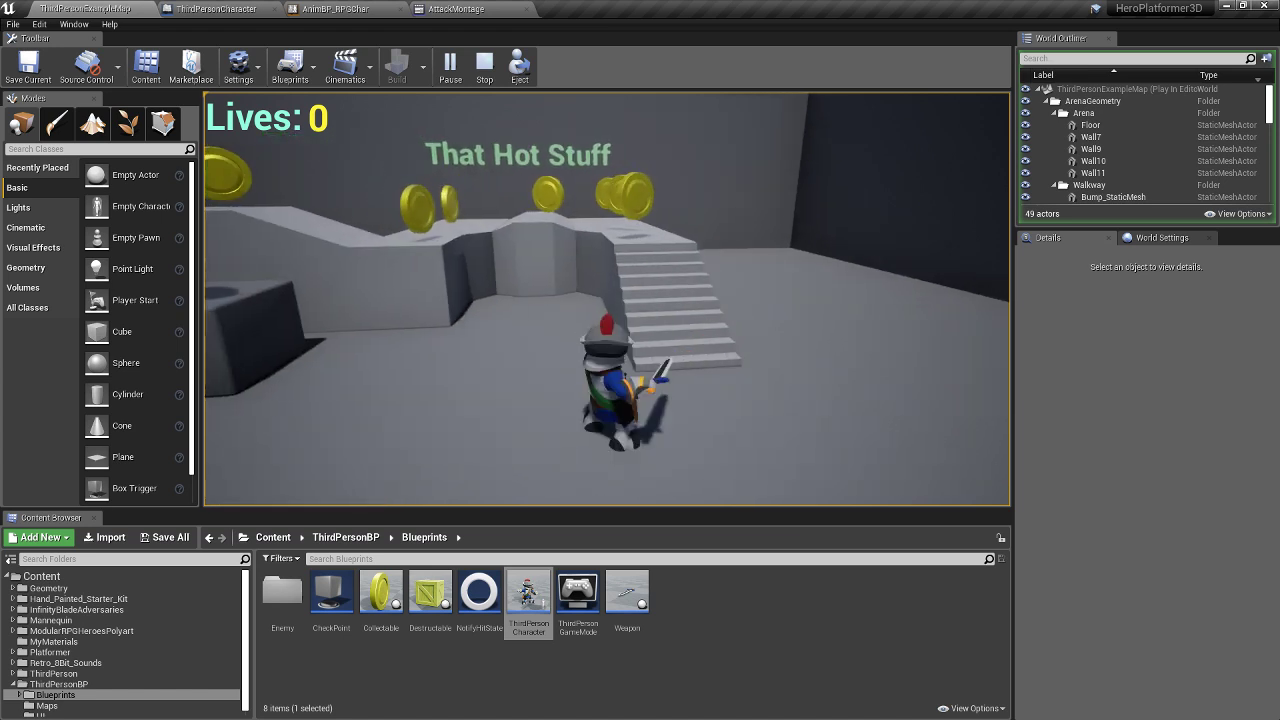
key("w")
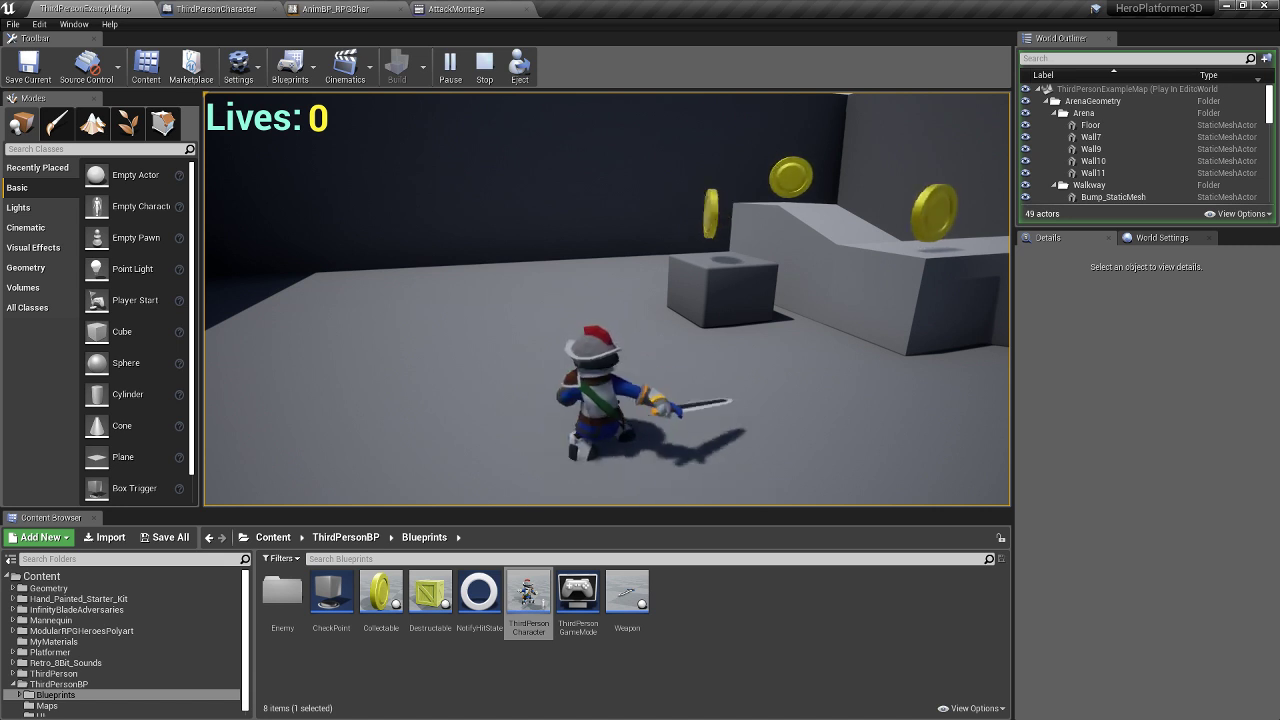
key("w")
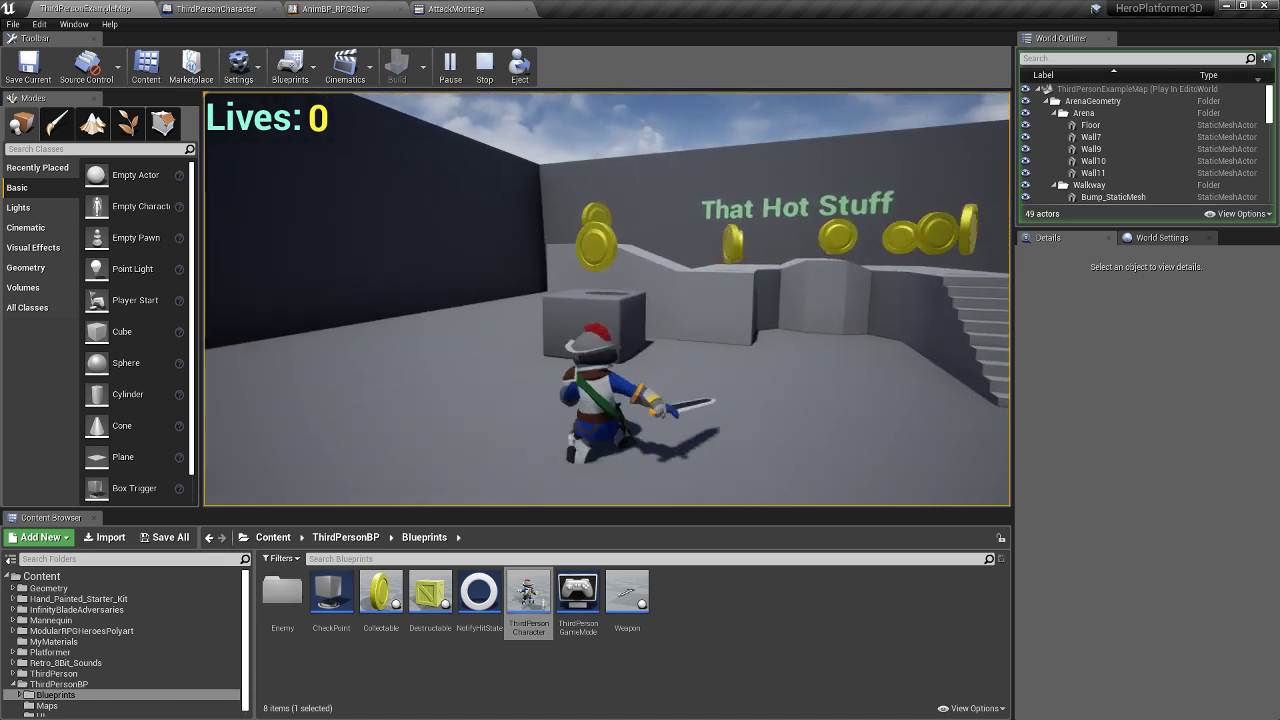
- Test jumping and sword attacks in different movement directions around the grey block and open floor
key("space")
key("w")
key("w")
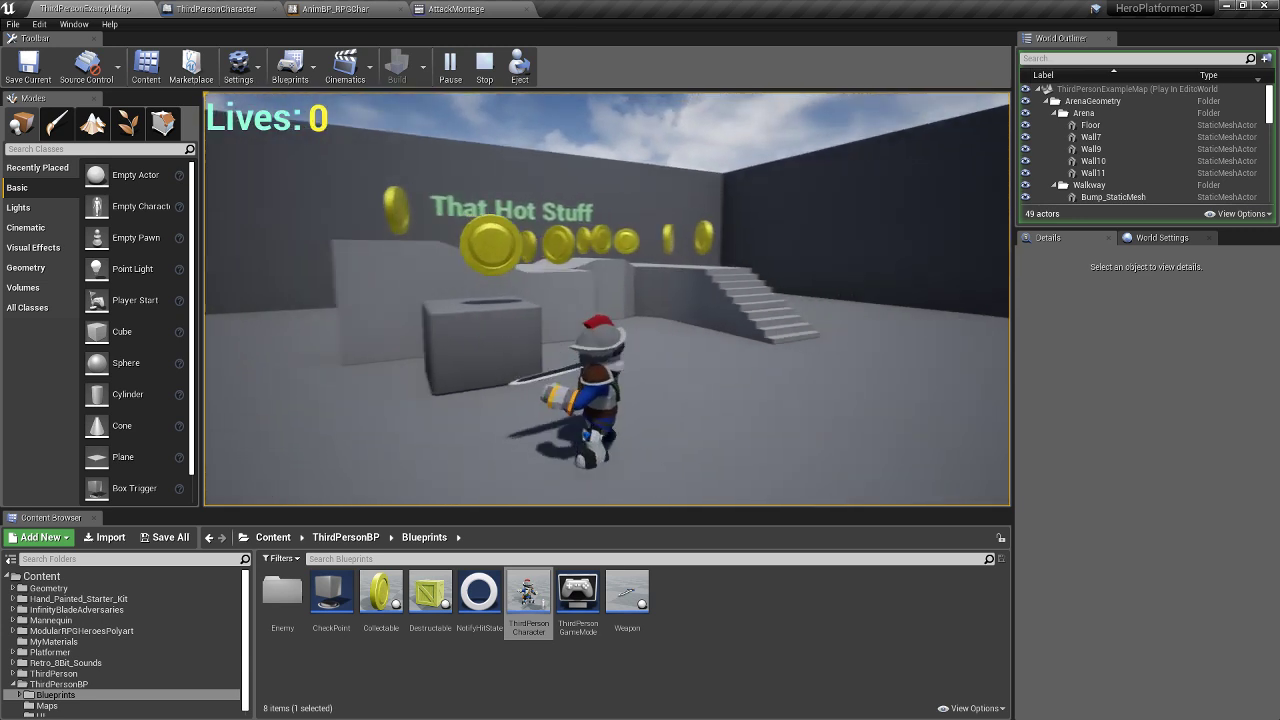
key("a")
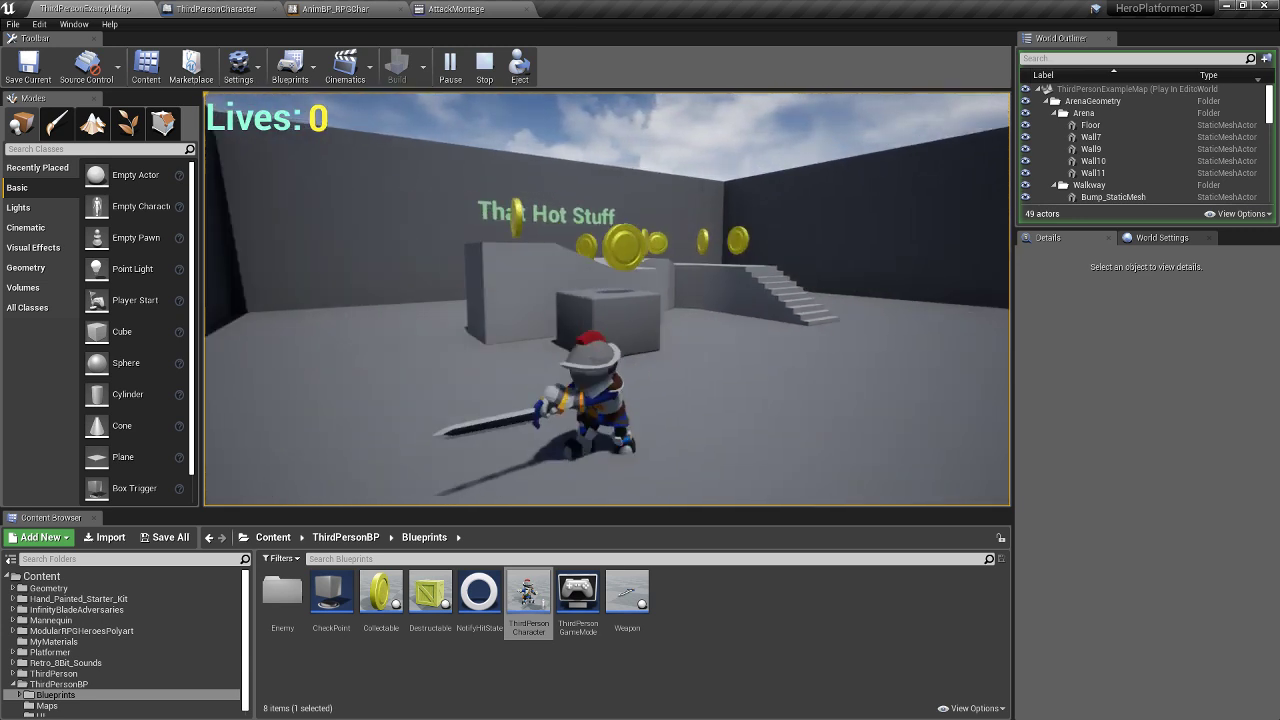
key("w")
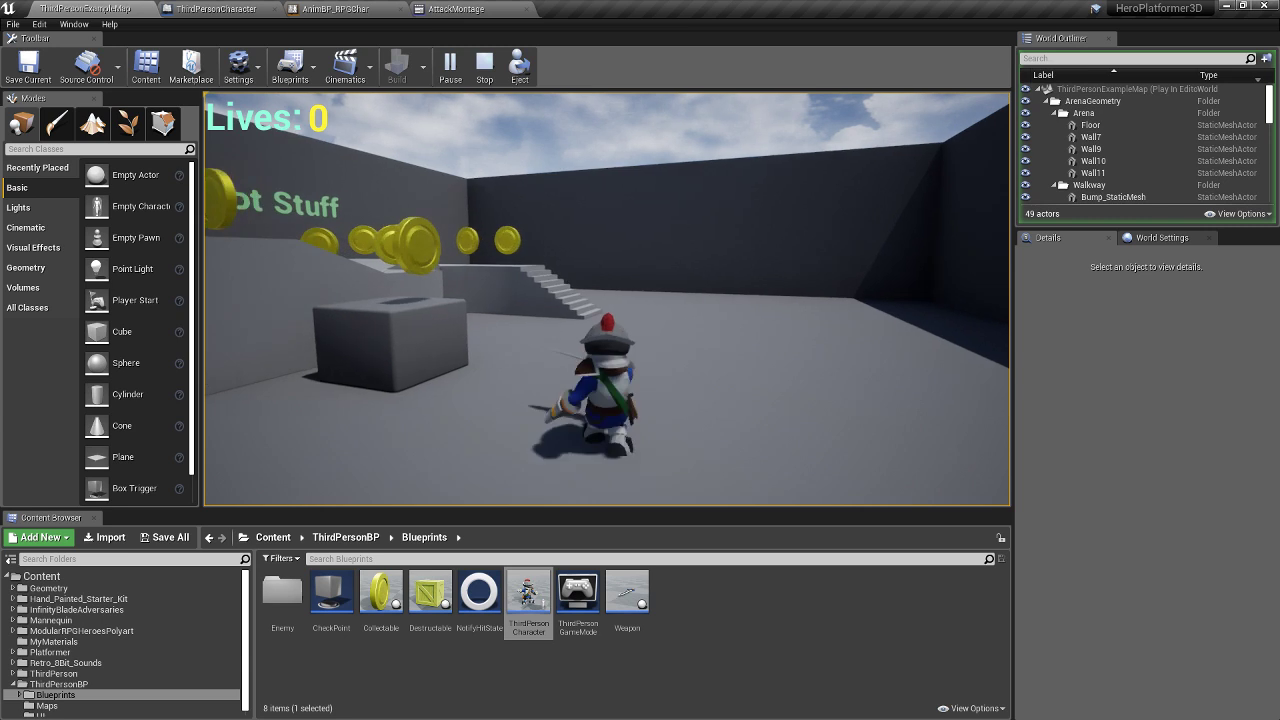
key("w")
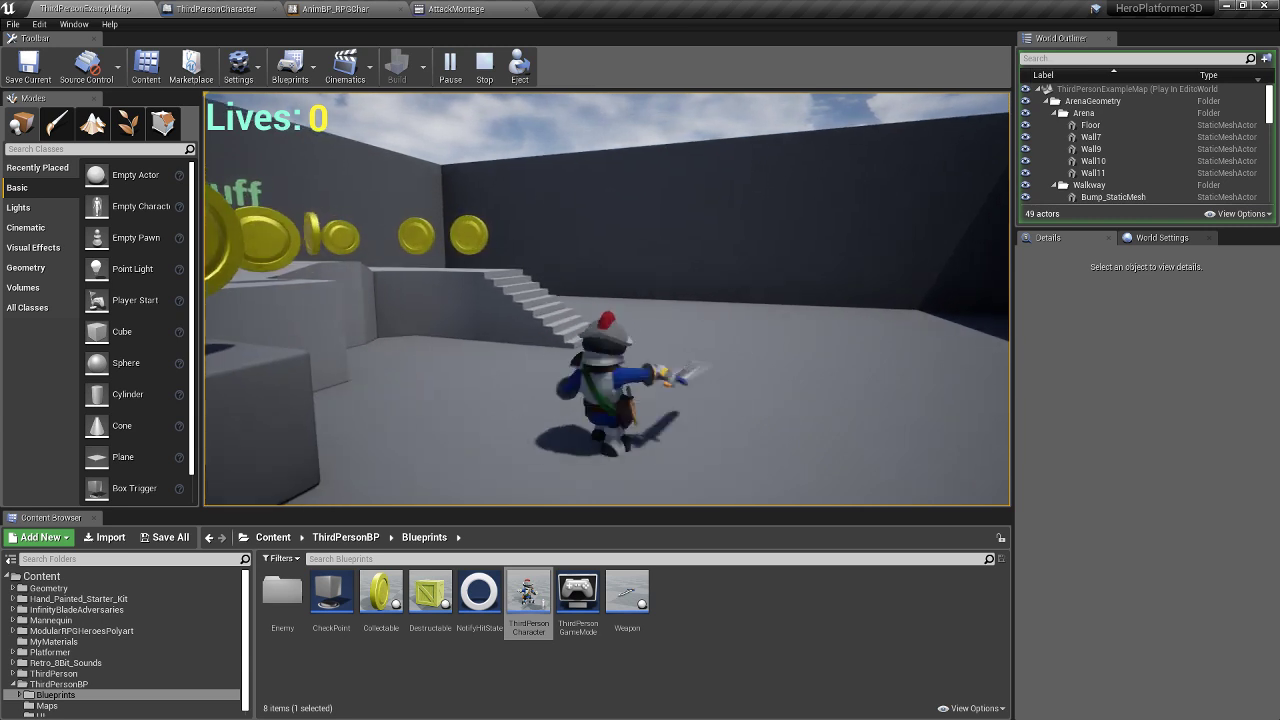
key("s")
key("a")
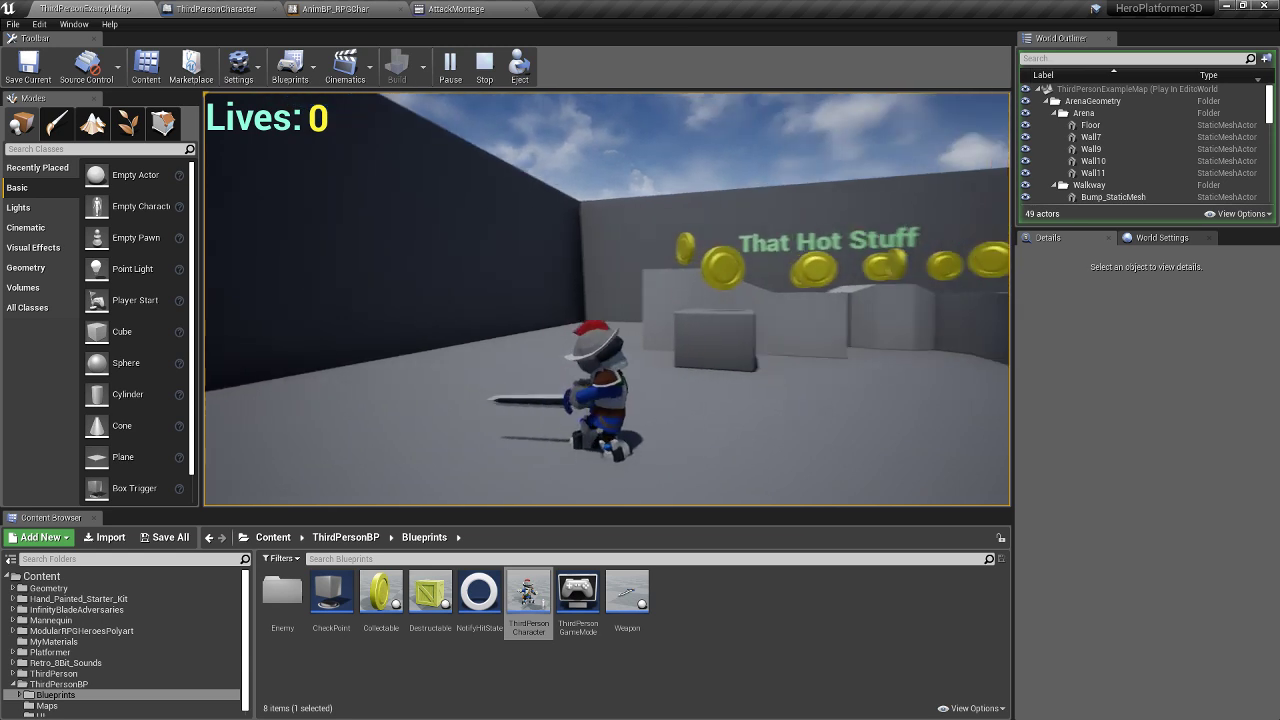
key("d")
key("s")
key("w")
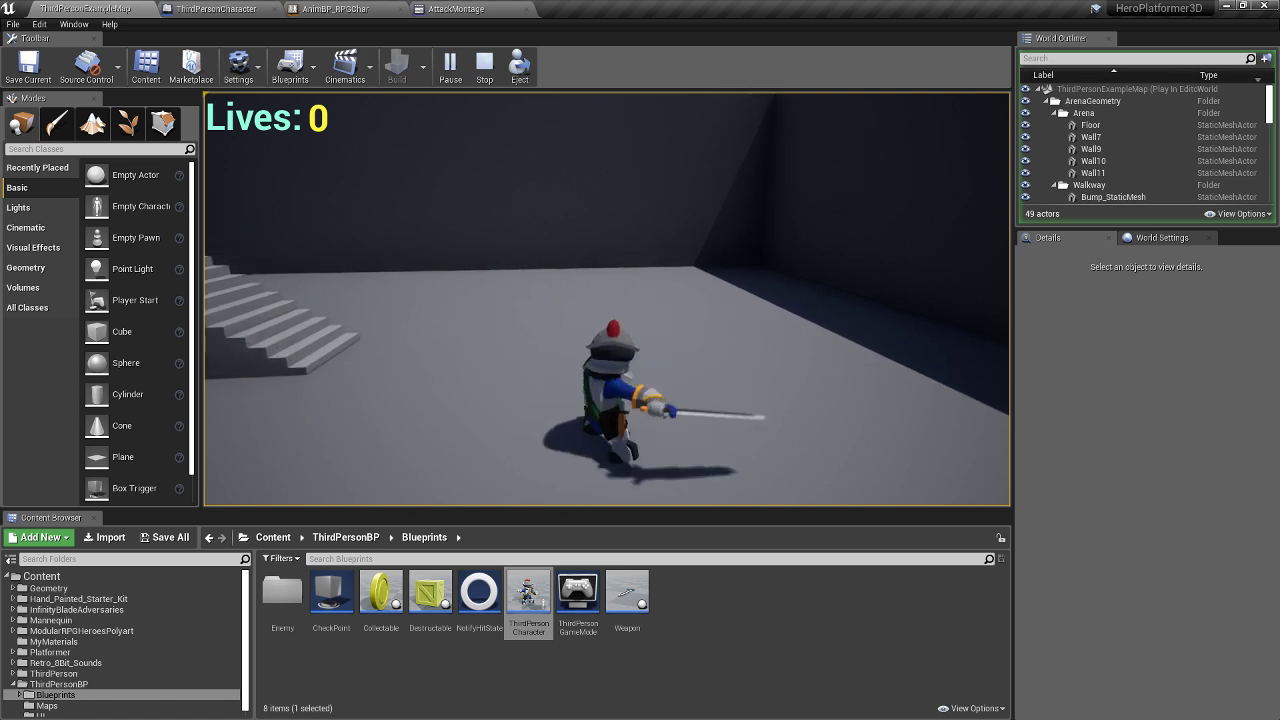
- Run the character across the arena and jump over the platforms through the coins to check movement and mid-air attacks
key("w")
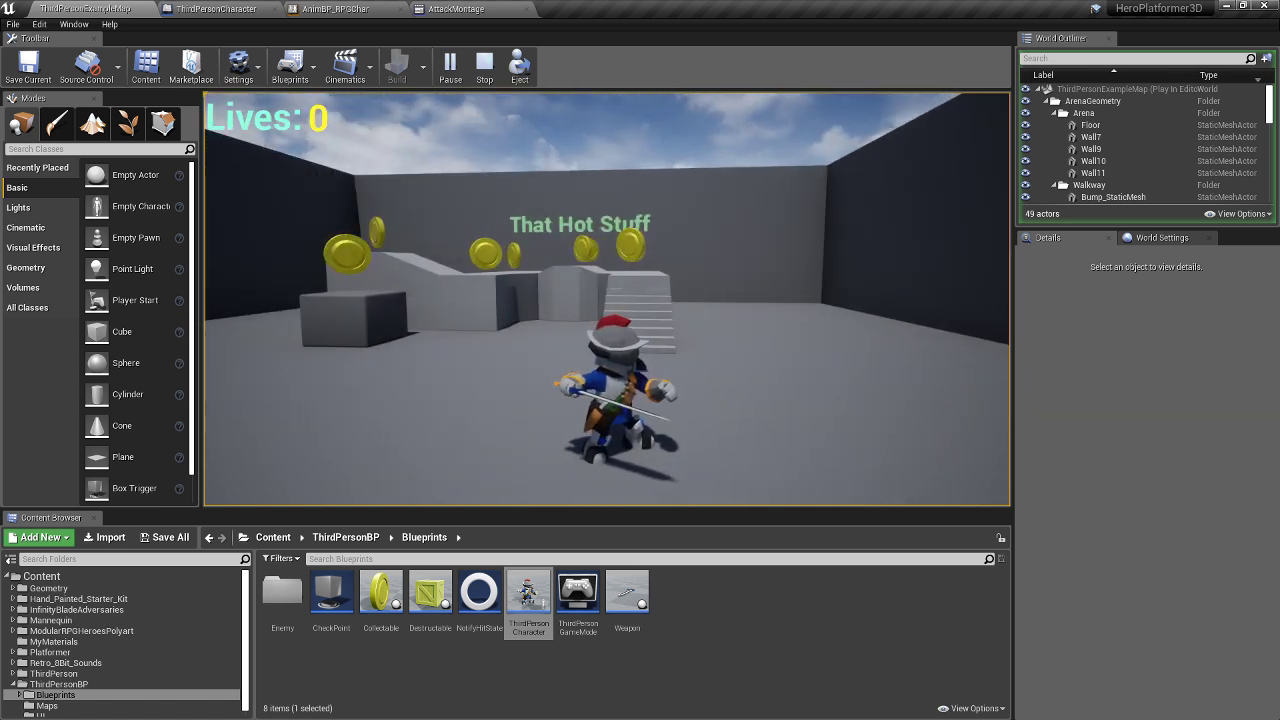
key("w")
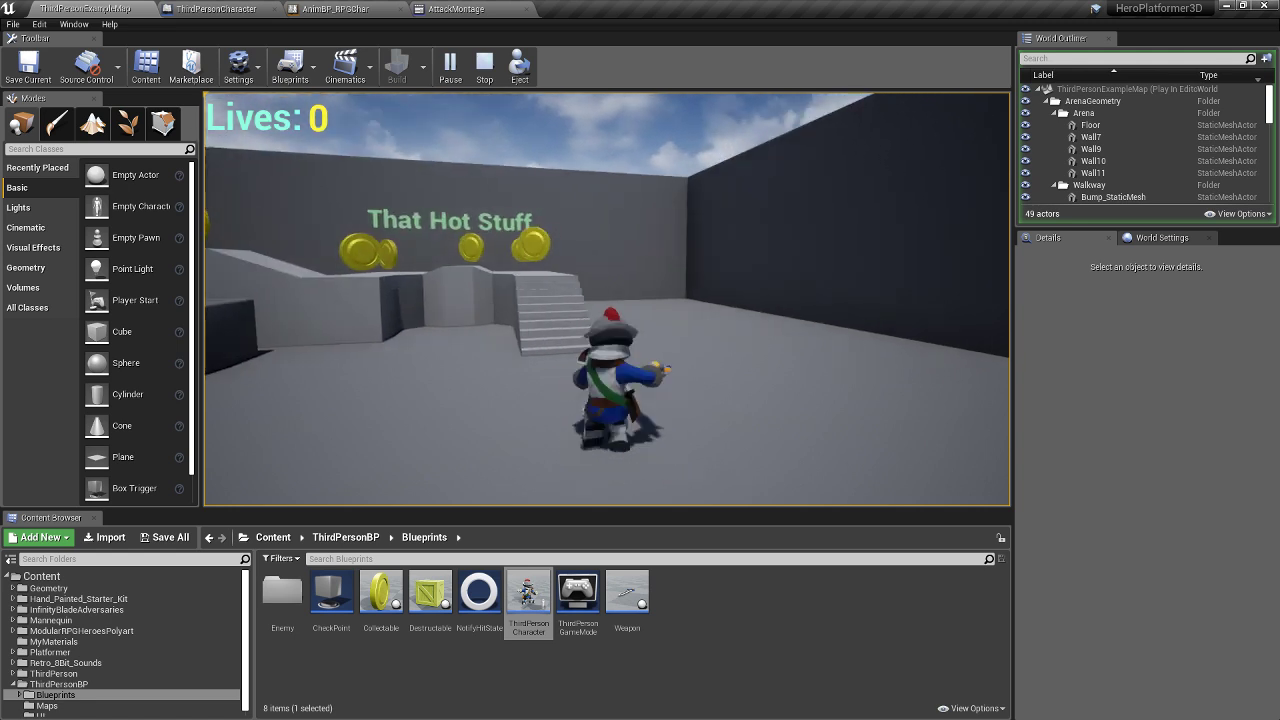
key("w")
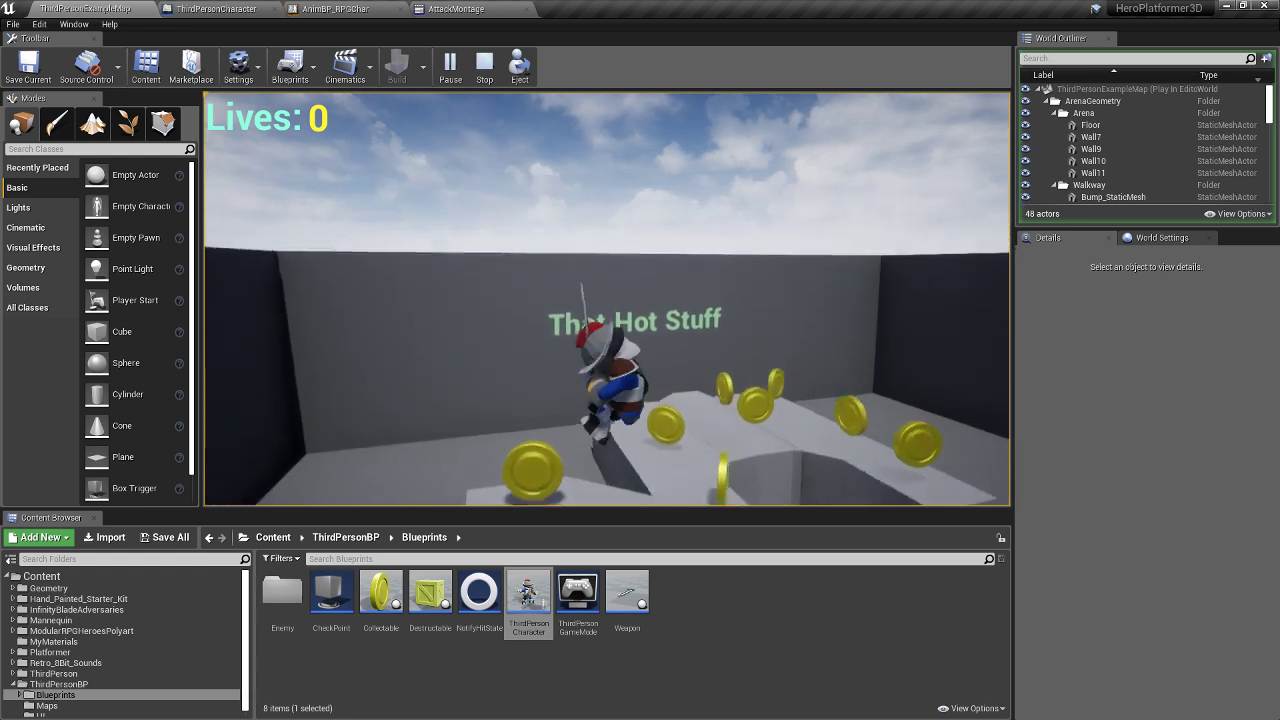
key("w")
key("space")
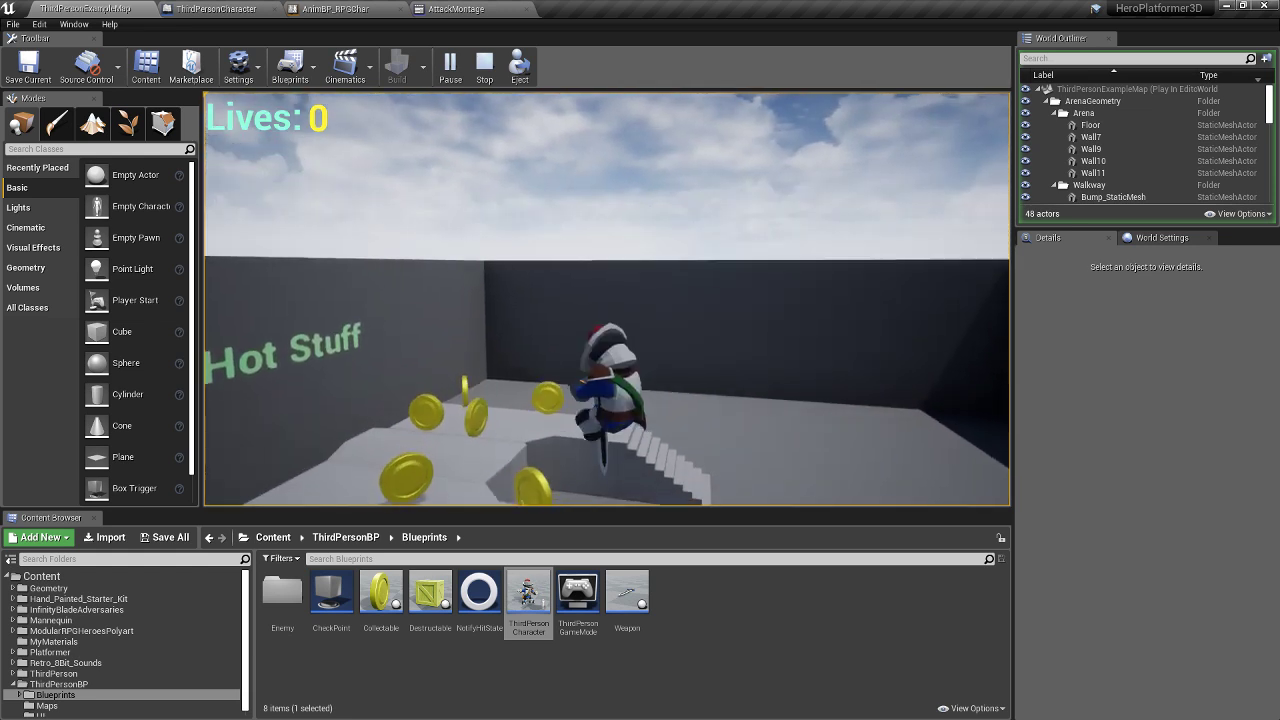
key("space")
key("w")
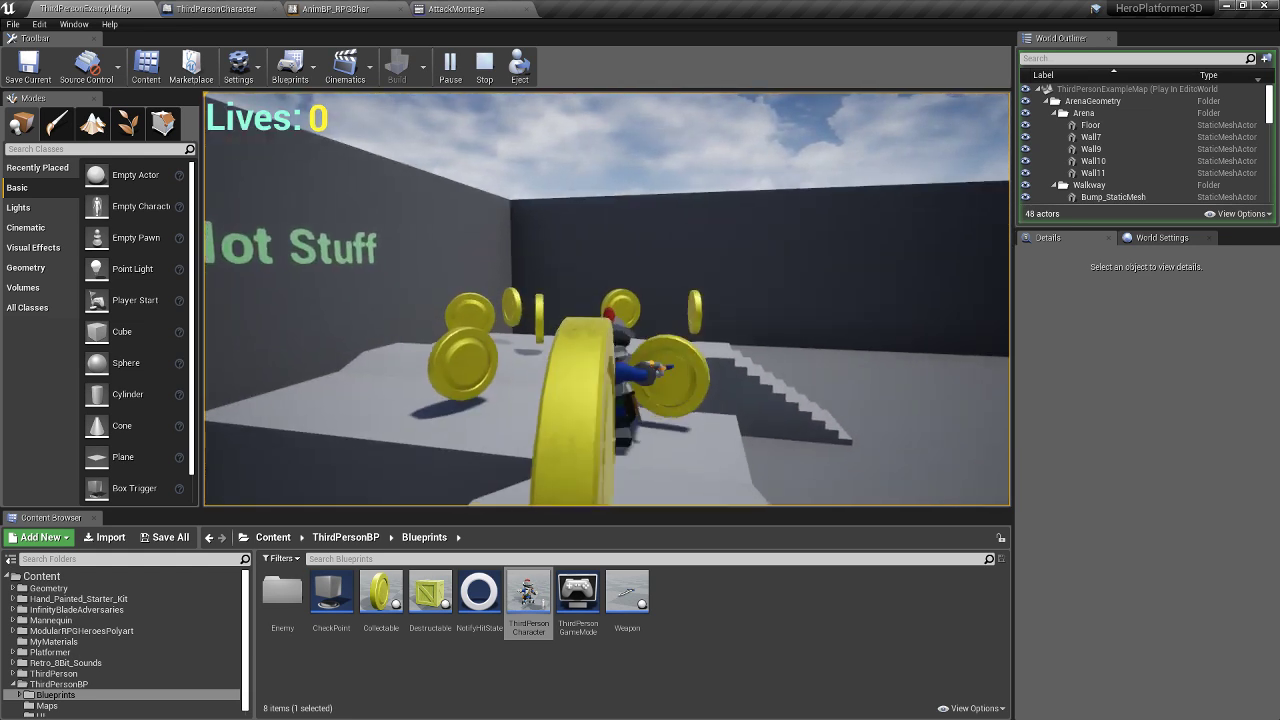
key("w")
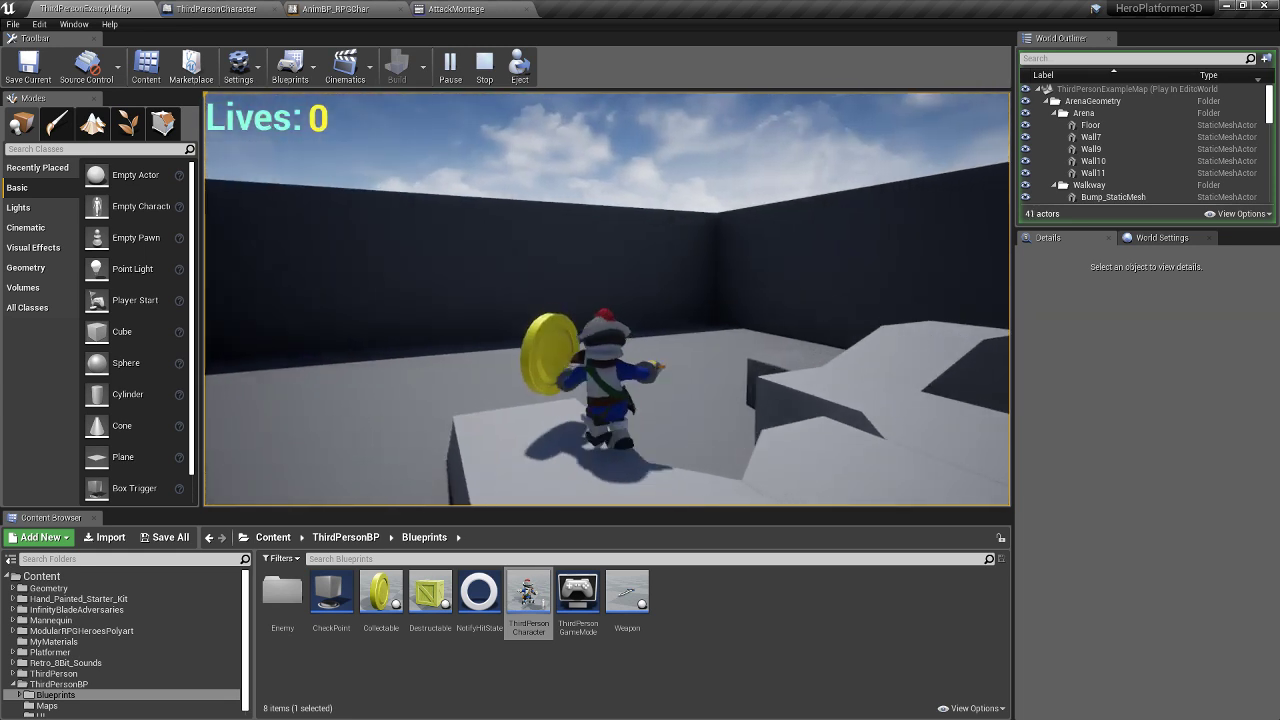
- Return the character to the open floor, test ground sword strikes while moving, and end the play session
key("a")
key("w")
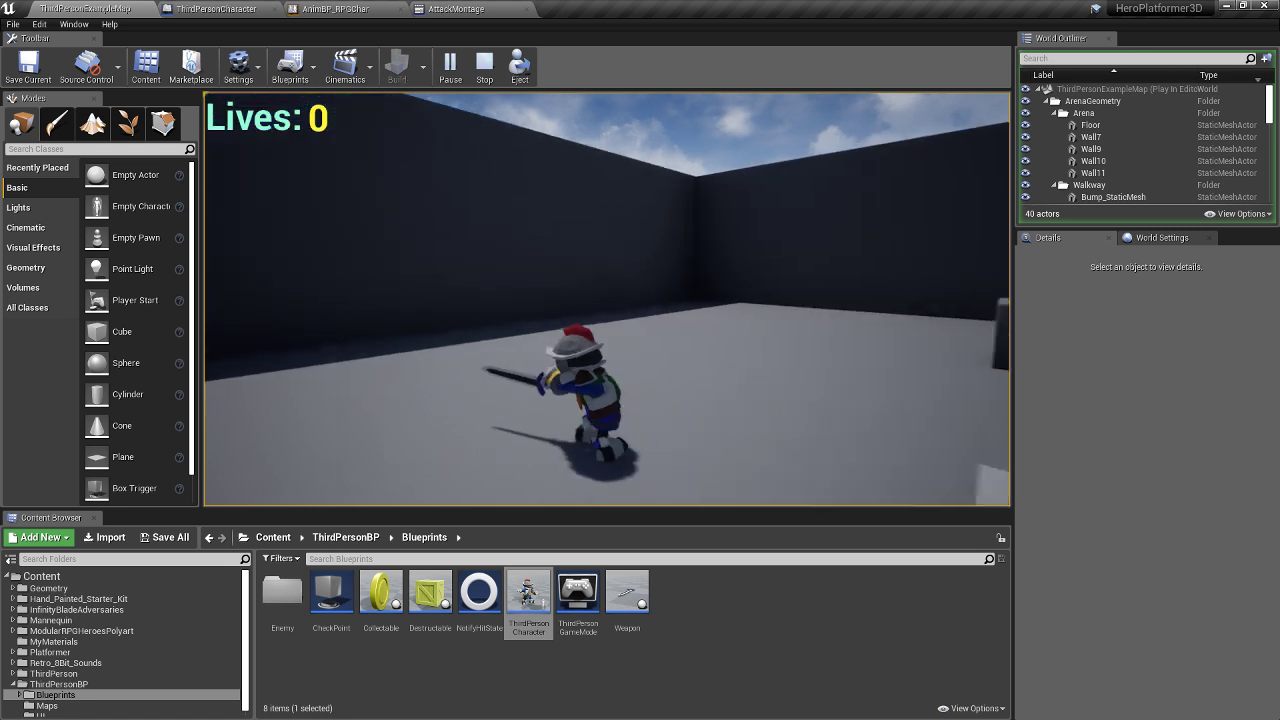
left_click(607, 299)
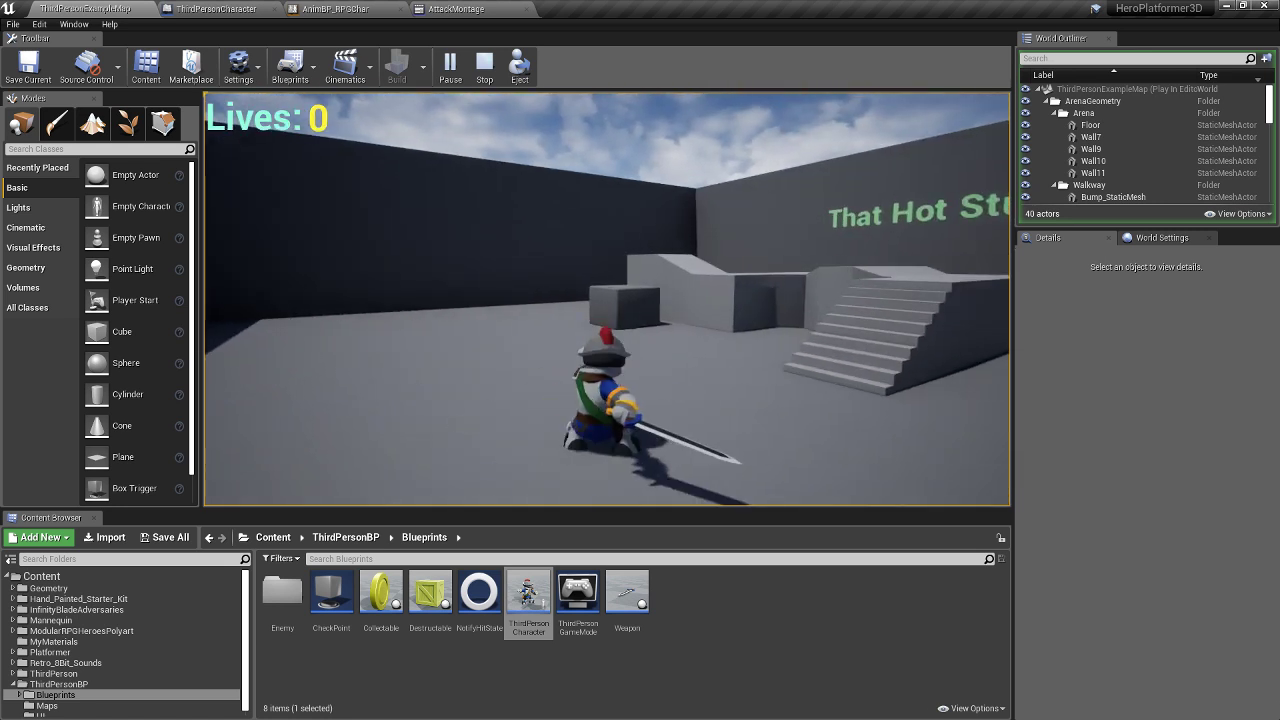
key("w")
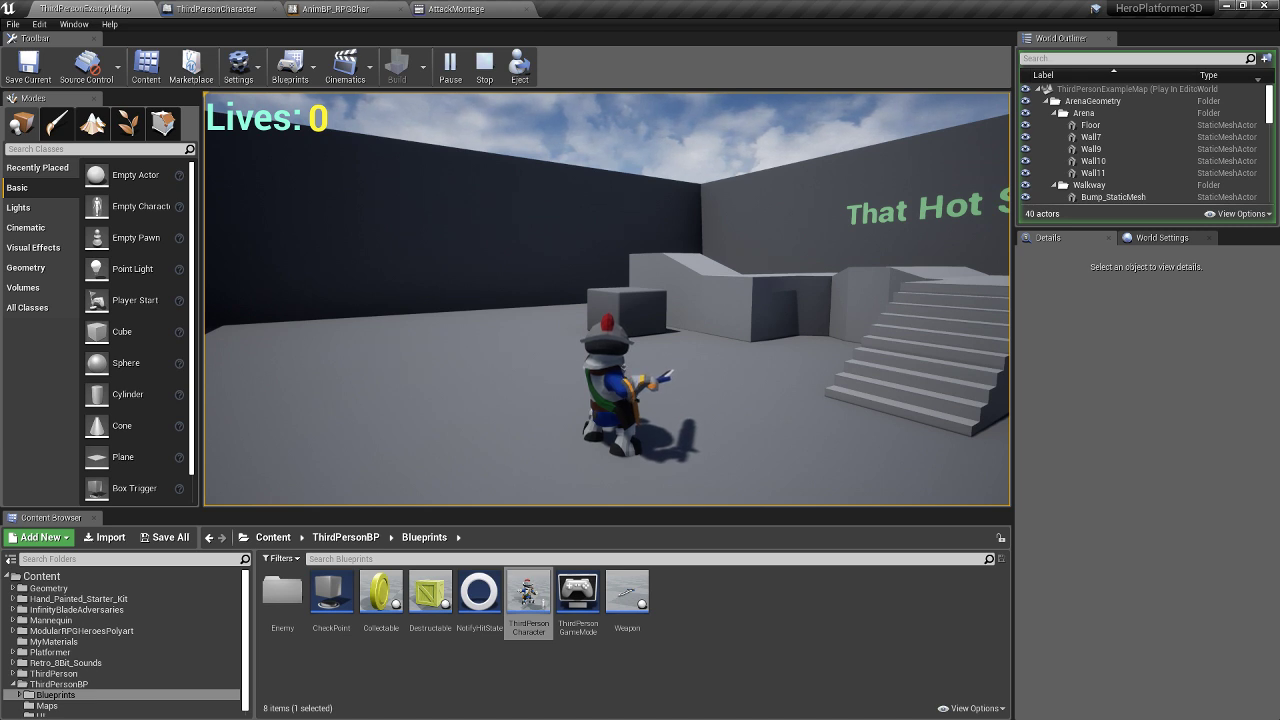
left_click(484, 64)
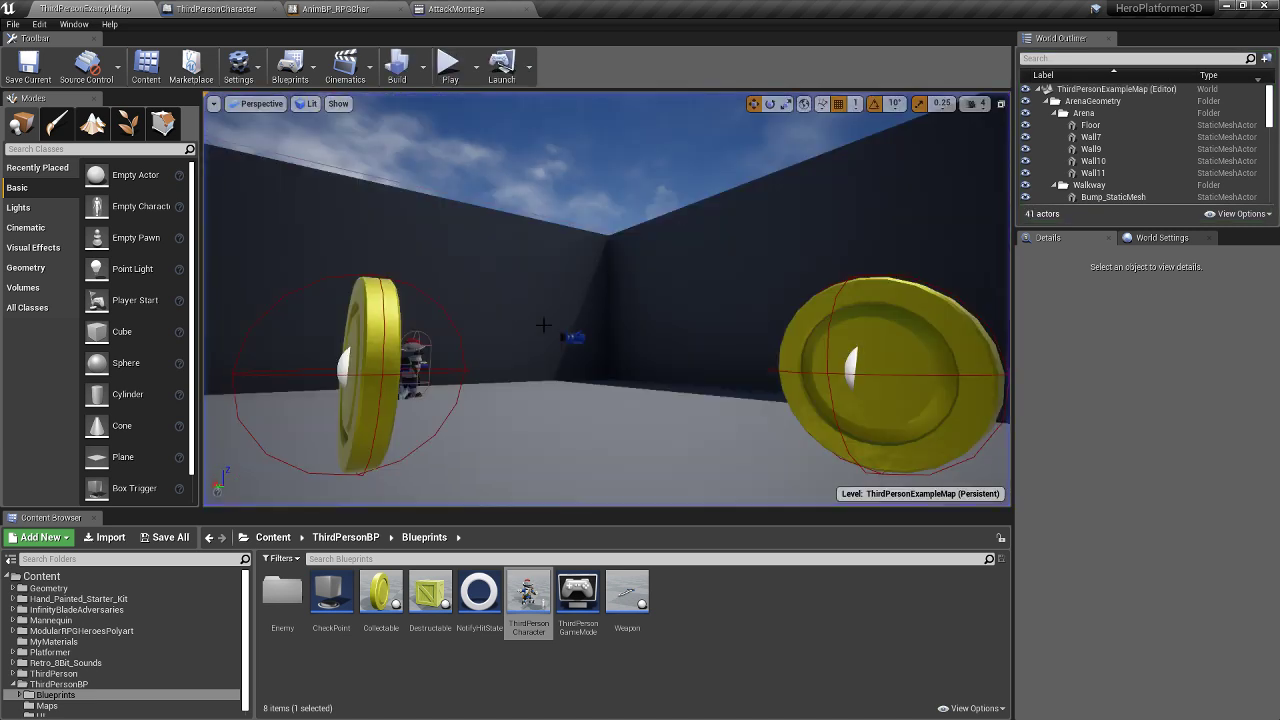
- In the ThirdPersonCharacter event graph, disconnect the third attack Branch's False output and the output of the Input Halt node ending its row
left_click(234, 7)
scroll(380, 323, "down", 6)
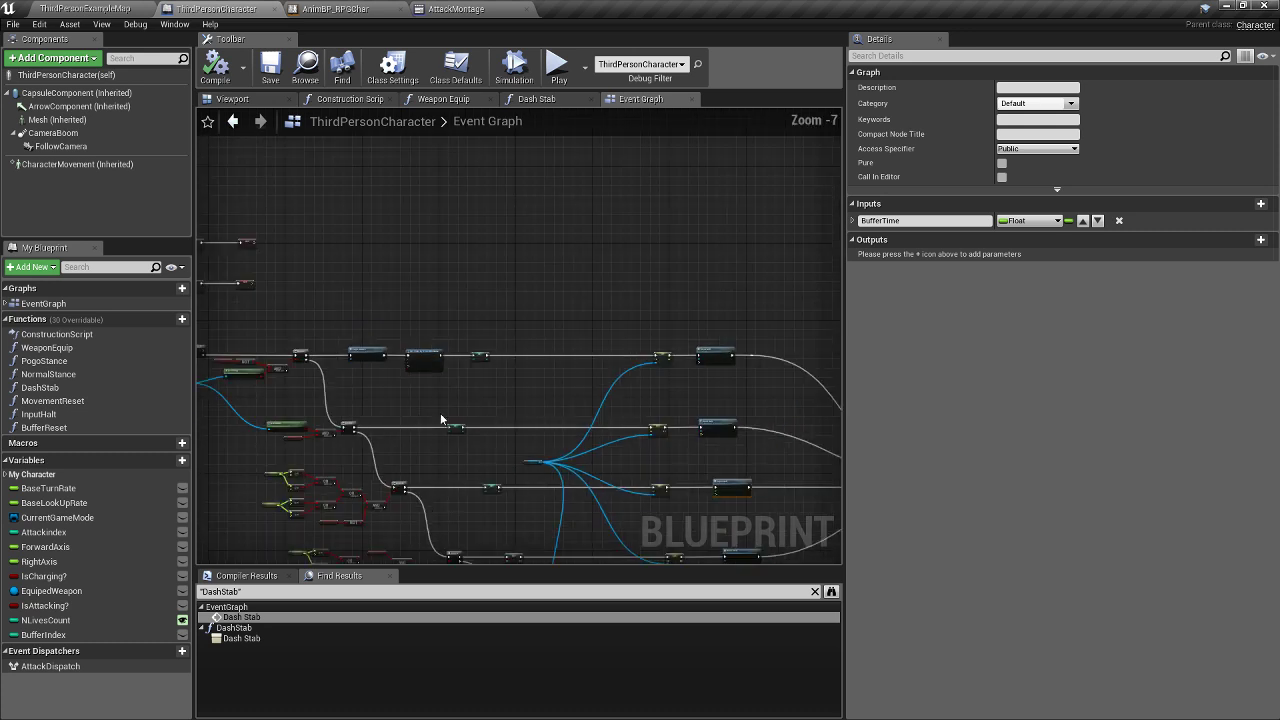
scroll(422, 316, "up", 4)
right_click_drag(370, 332, 241, 408)
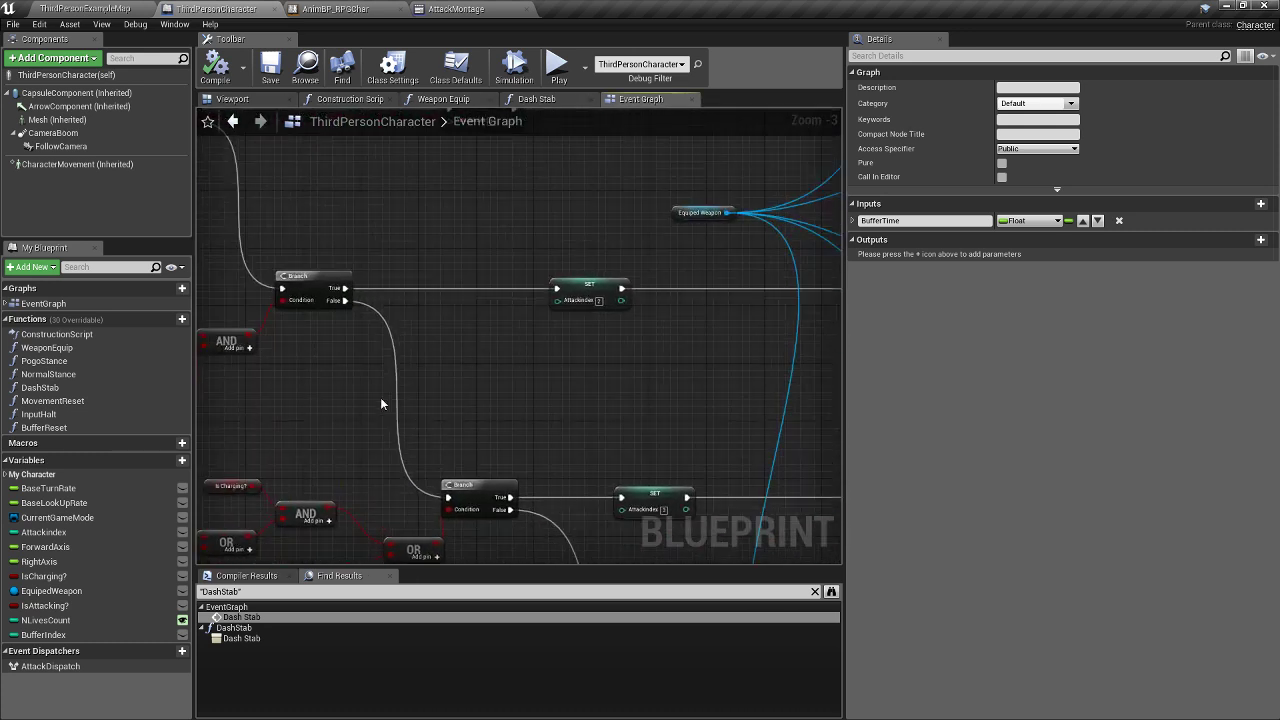
scroll(560, 397, "down", 2)
scroll(571, 397, "up", 2)
right_click_drag(571, 397, 60, 380)
scroll(625, 417, "down", 1)
scroll(456, 406, "down", 1)
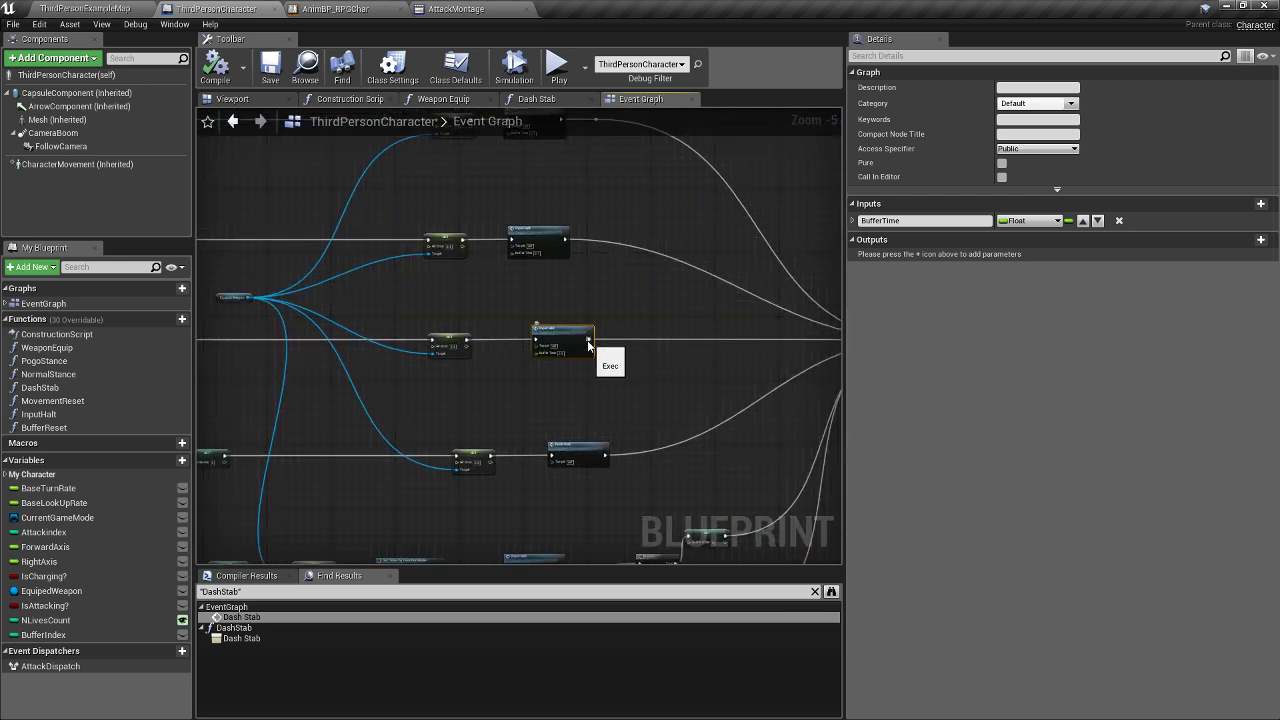
right_click_drag(719, 422, 666, 408)
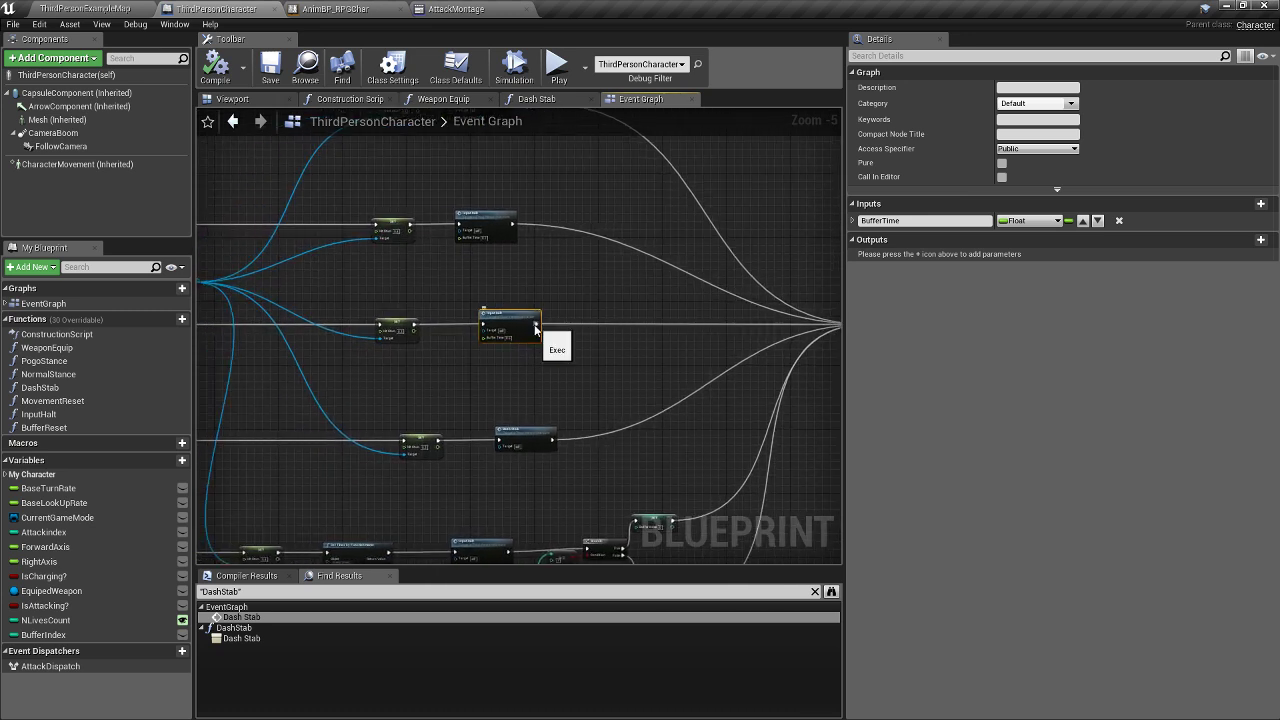
right_click_drag(289, 381, 808, 374)
right_click_drag(604, 357, 525, 361)
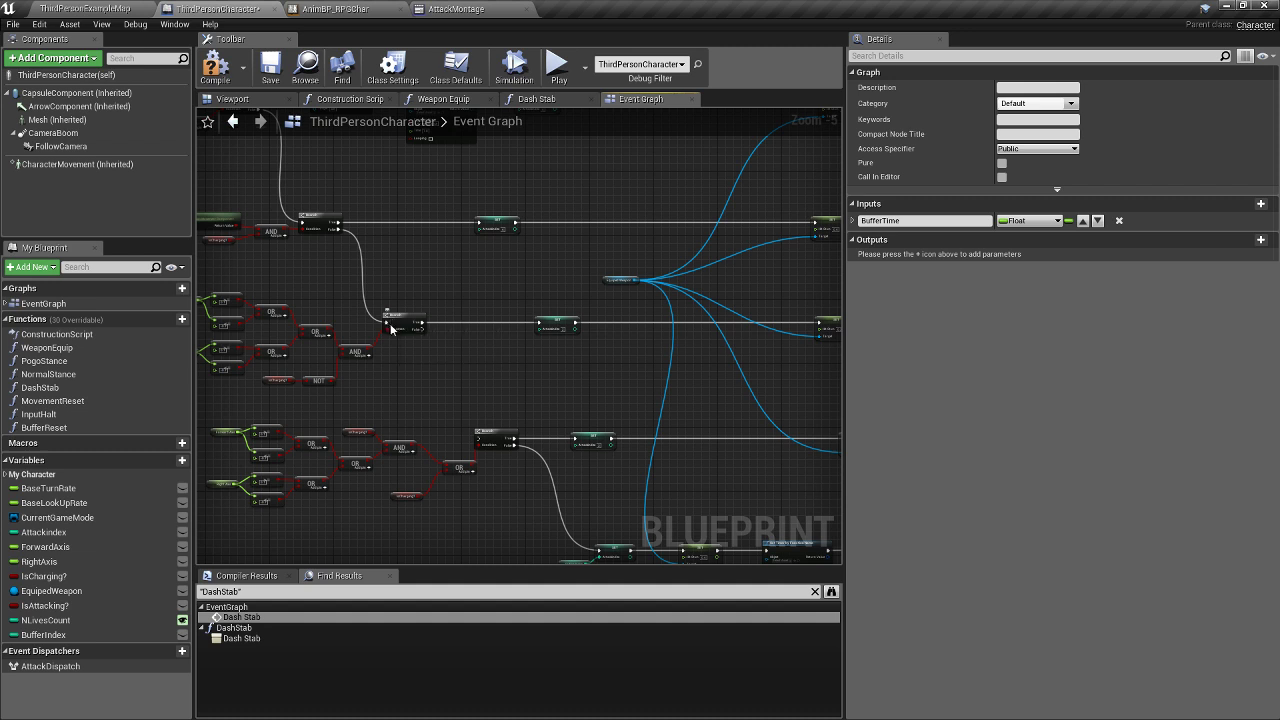
- Bypass the third attack Branch by wiring the second Branch's False output directly to the fourth Branch
scroll(445, 377, "down", 2)
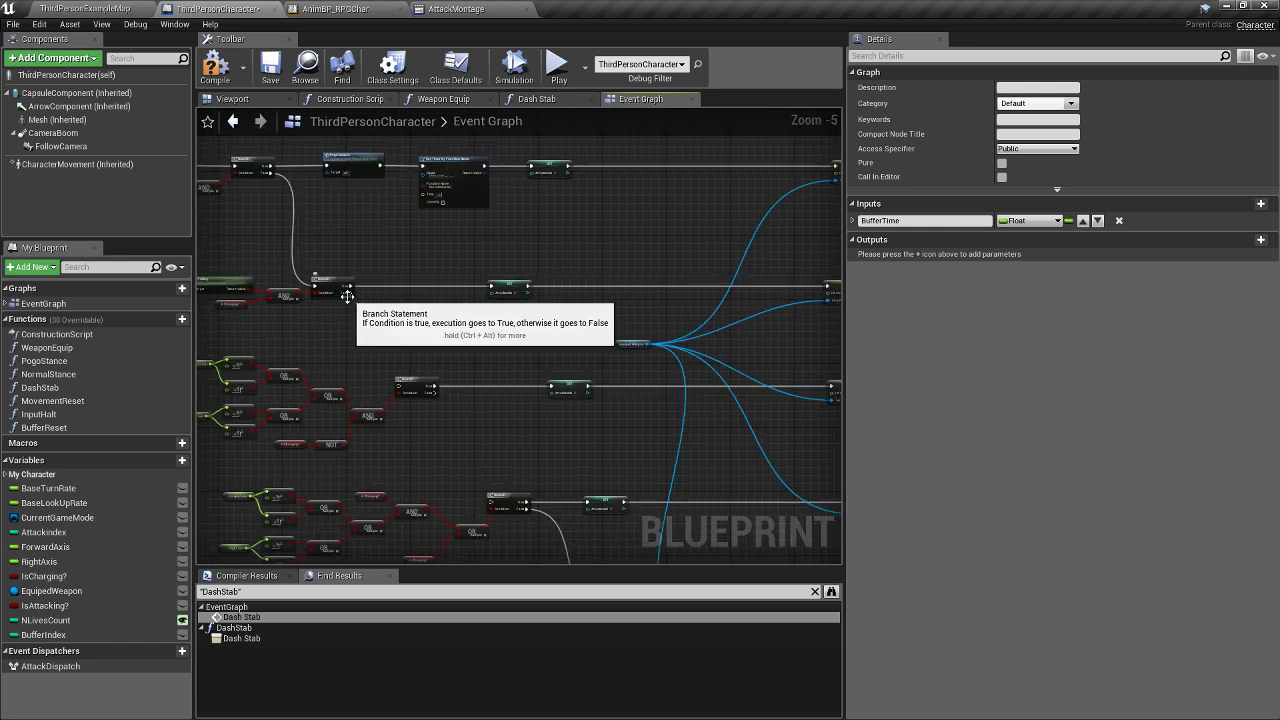
scroll(348, 296, "up", 2)
left_click_drag(490, 502, 490, 501)
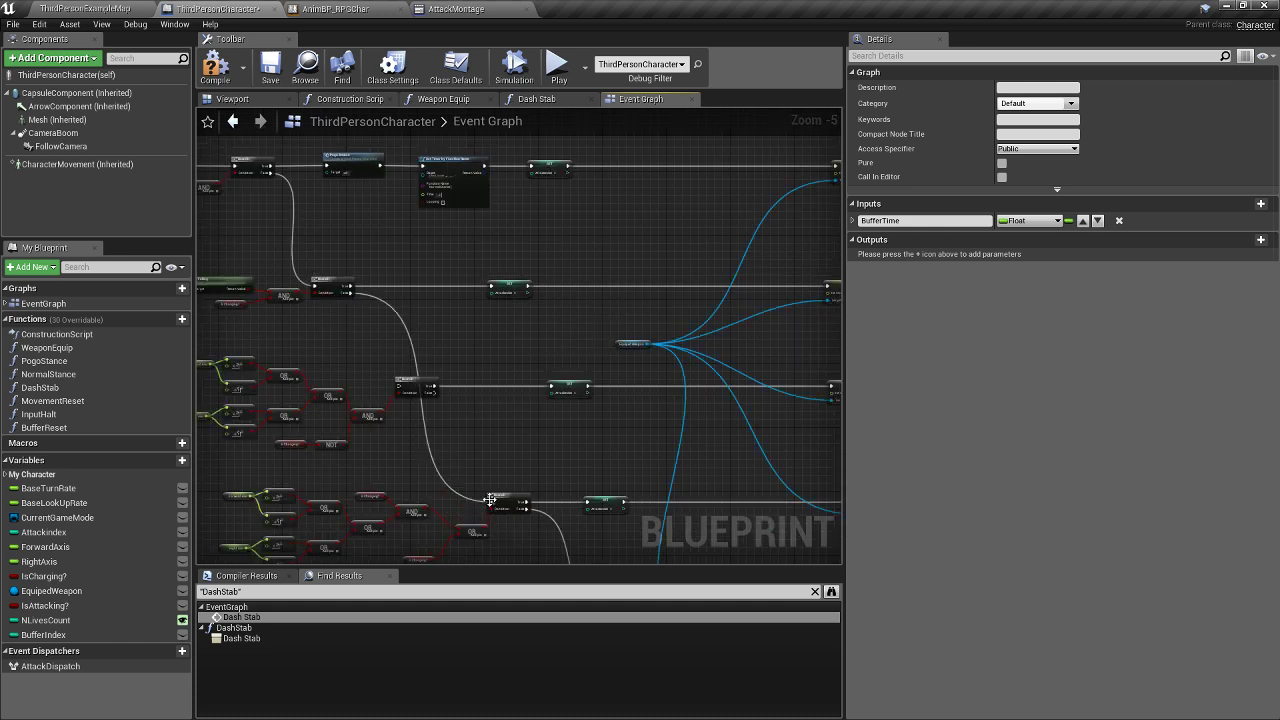
scroll(408, 438, "down", 1)
right_click_drag(477, 440, 433, 414)
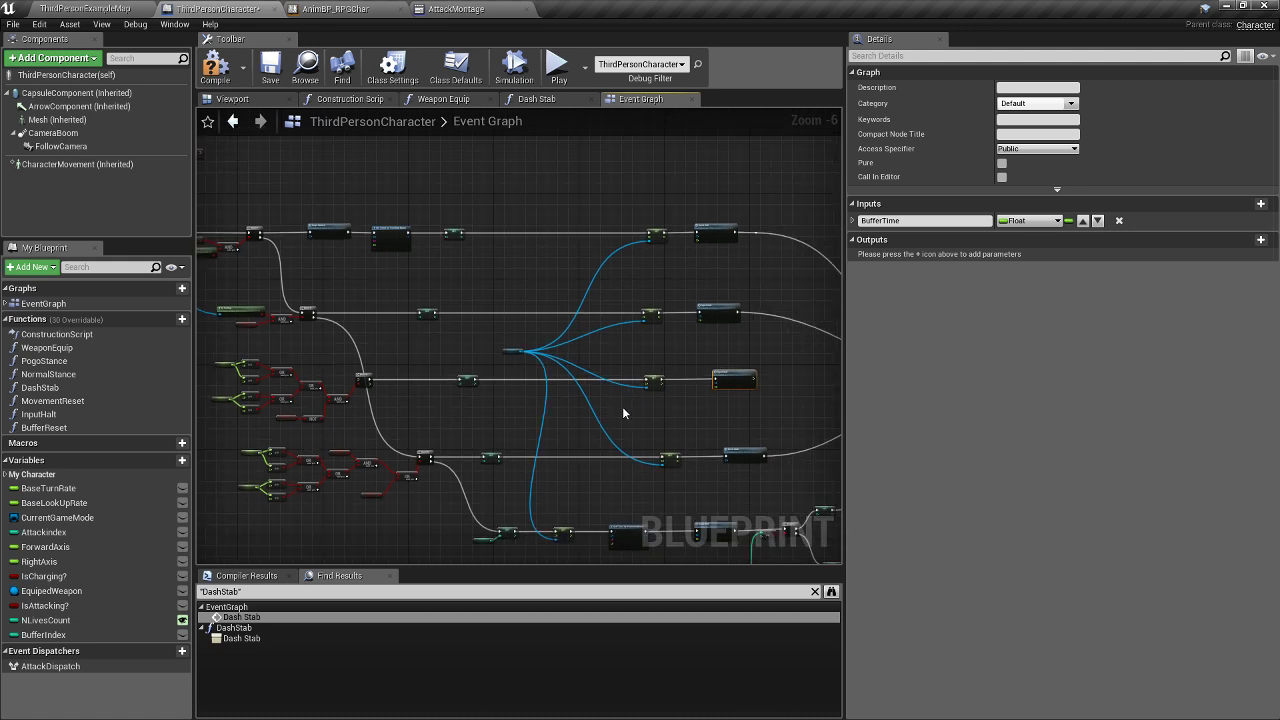
- Enclose the bypassed third attack row in a comment reading "Not Used" and set the comment color to pure red
scroll(622, 406, "down", 2)
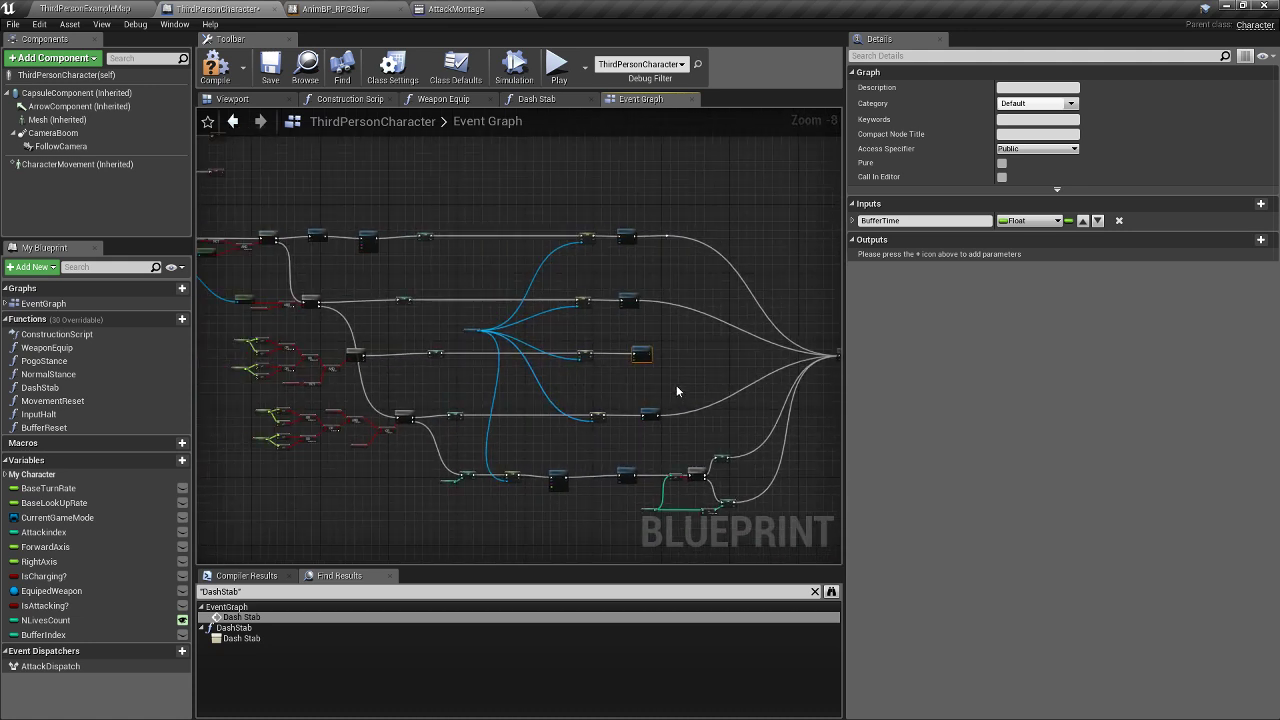
left_click_drag(240, 333, 242, 342)
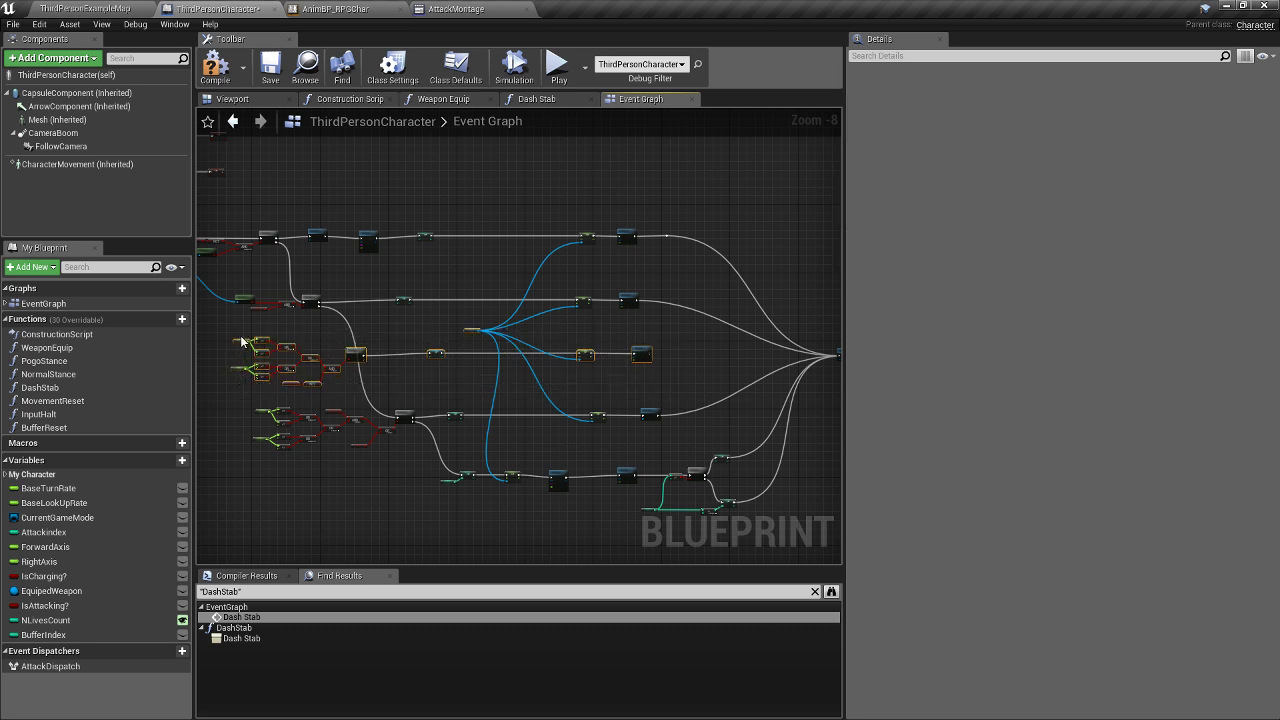
key("c")
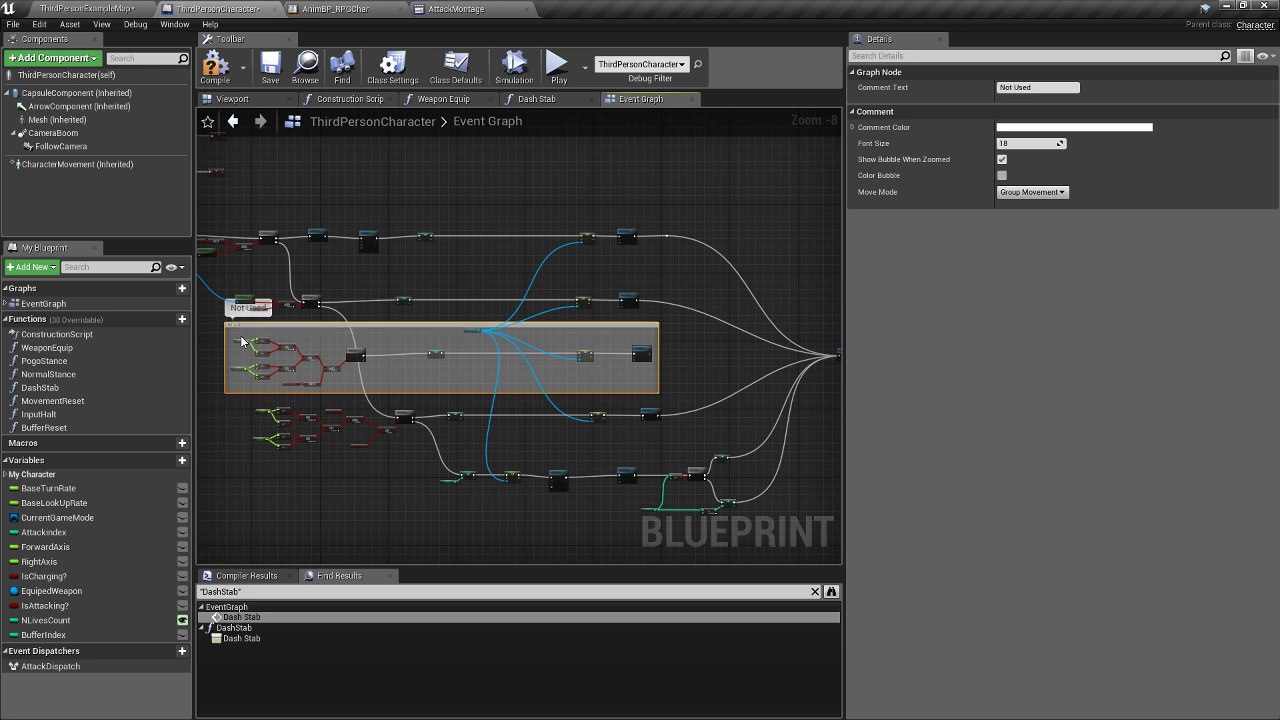
left_click(1074, 127)
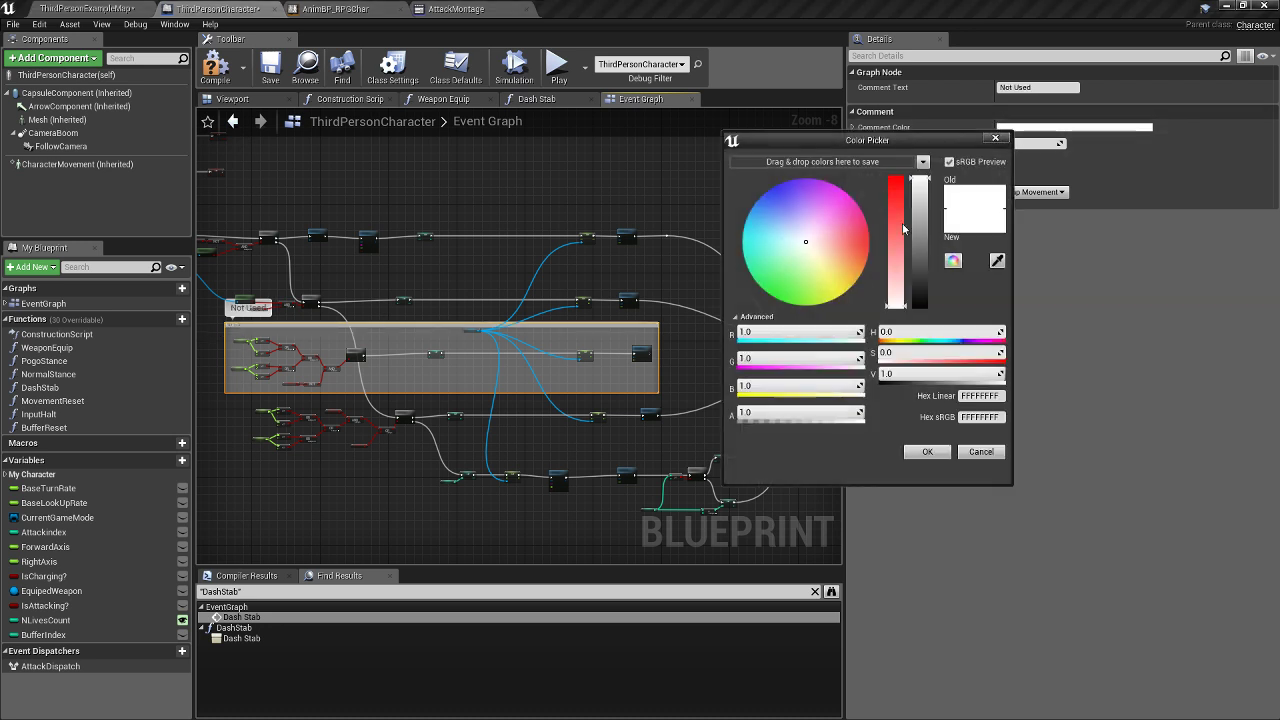
left_click_drag(902, 223, 892, 164)
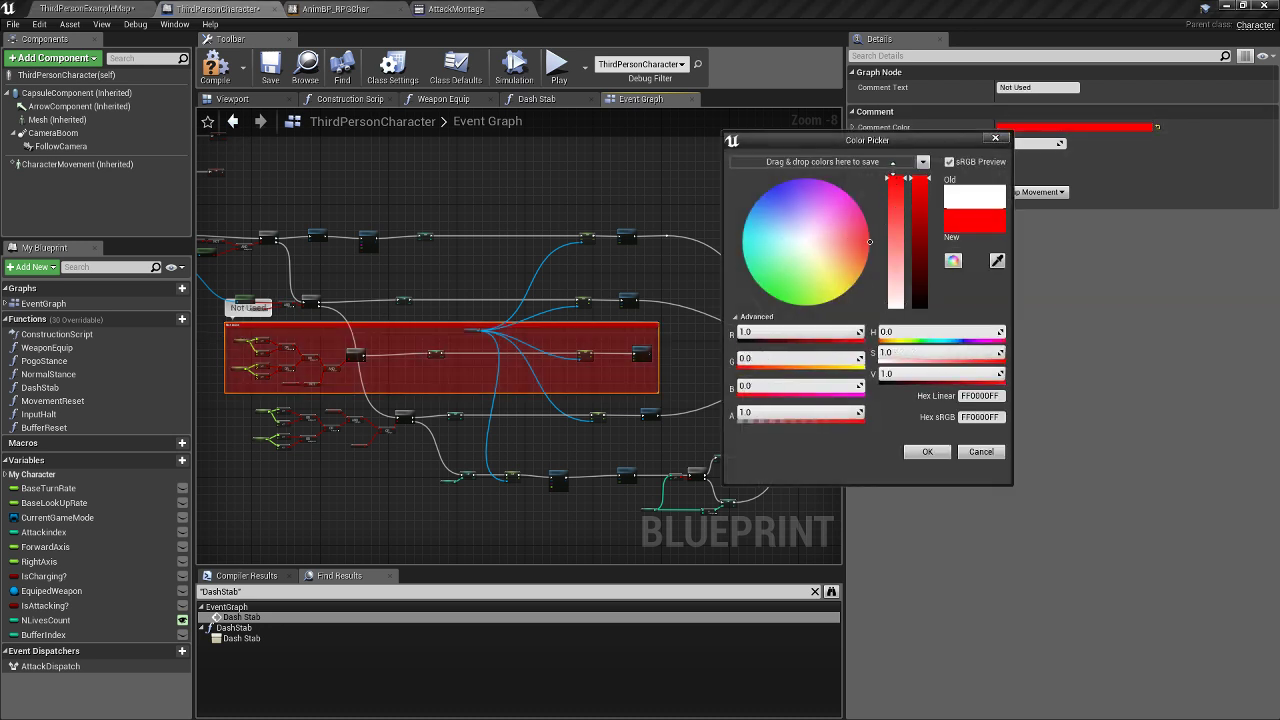
left_click(925, 452)
- Widen the "Not Used" comment to enclose the row's last node, and compile and save the character blueprint
scroll(330, 365, "up", 2)
scroll(410, 325, "up", 1)
scroll(410, 325, "down", 1)
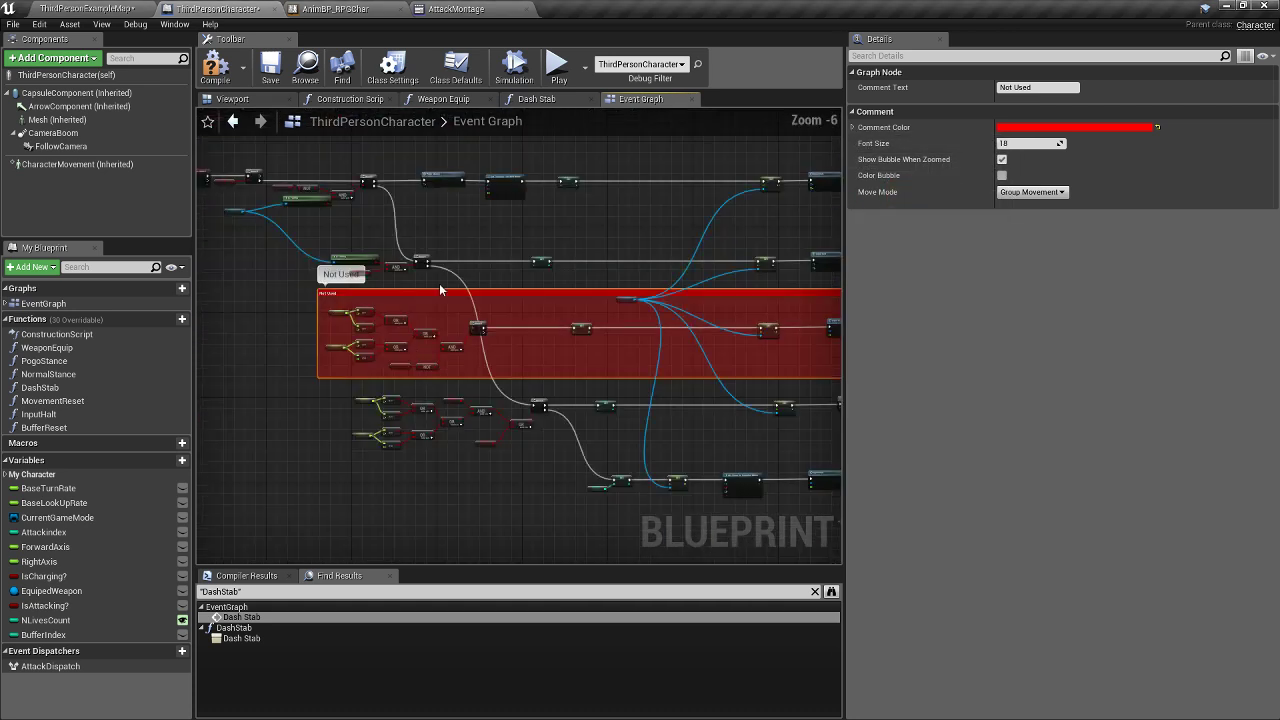
right_click_drag(440, 290, 308, 273)
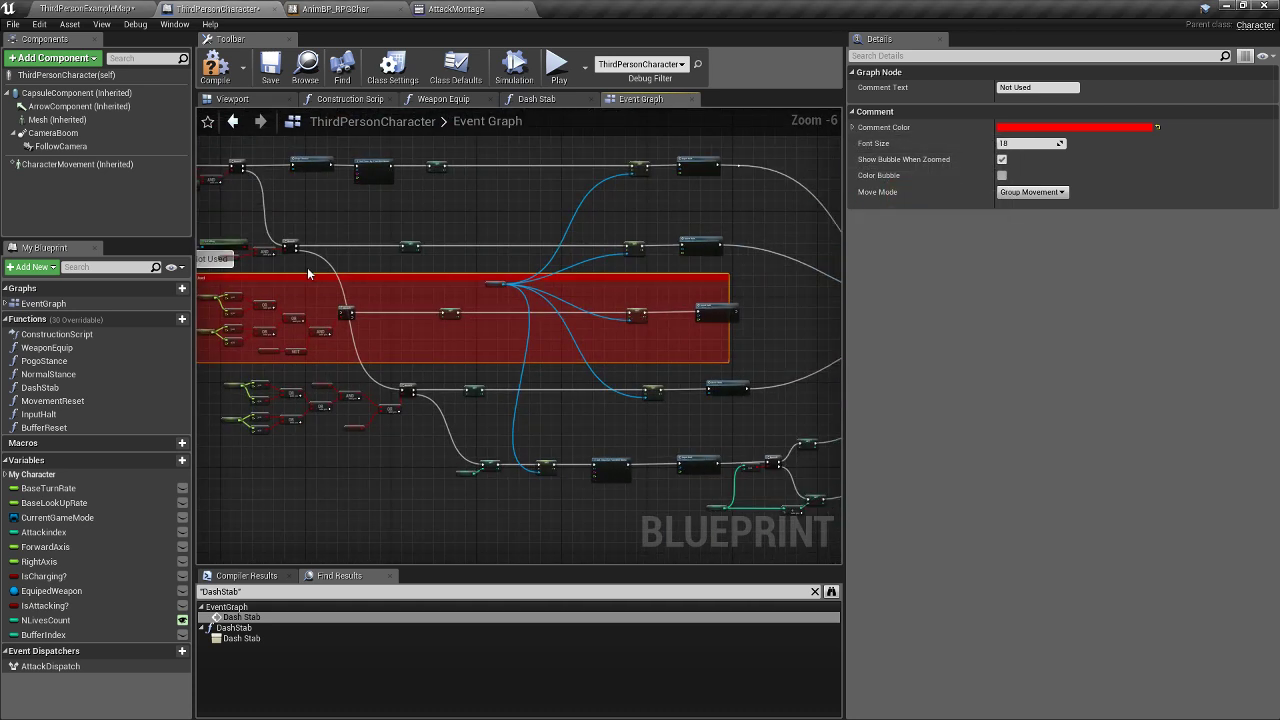
left_click(730, 340)
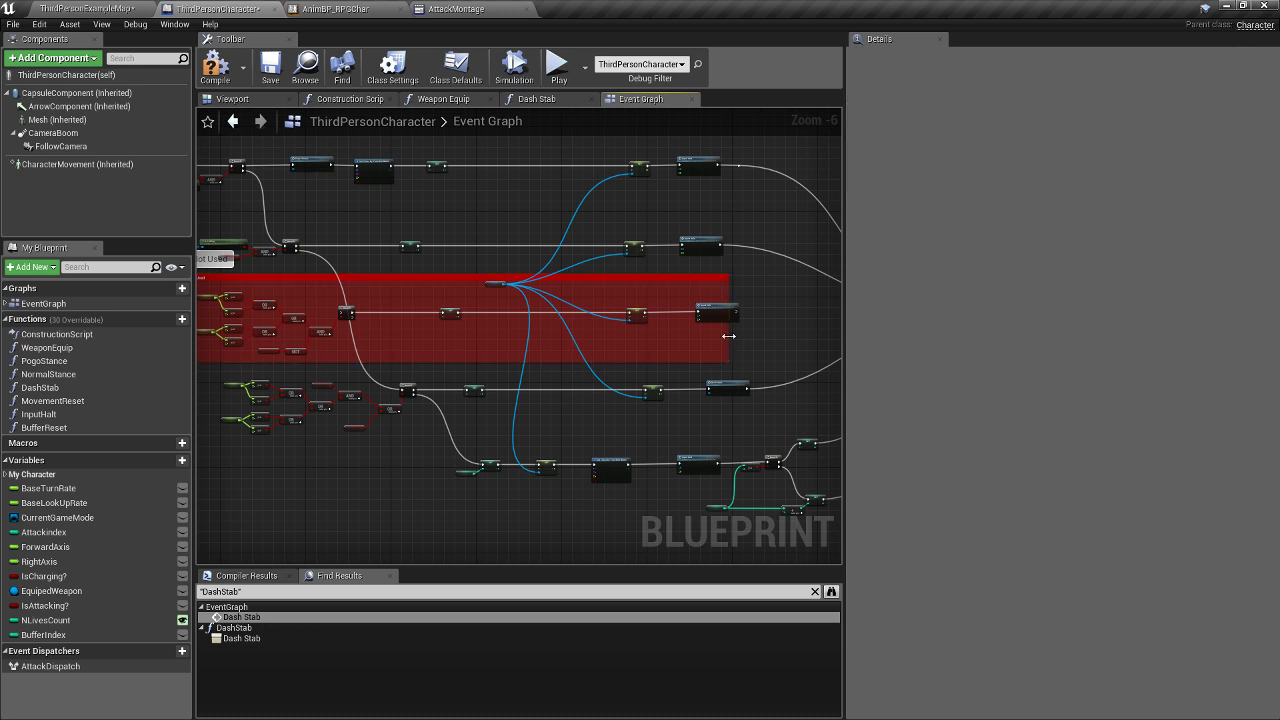
left_click_drag(729, 335, 754, 335)
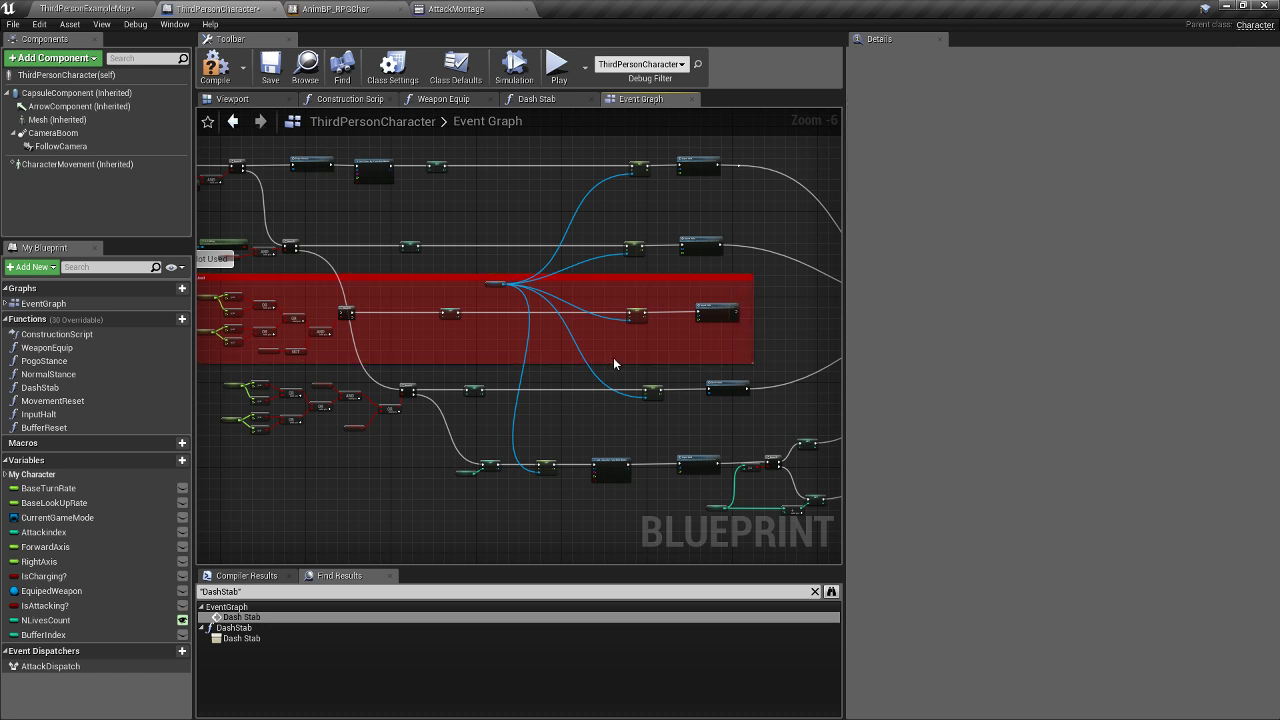
right_click_drag(614, 361, 703, 343)
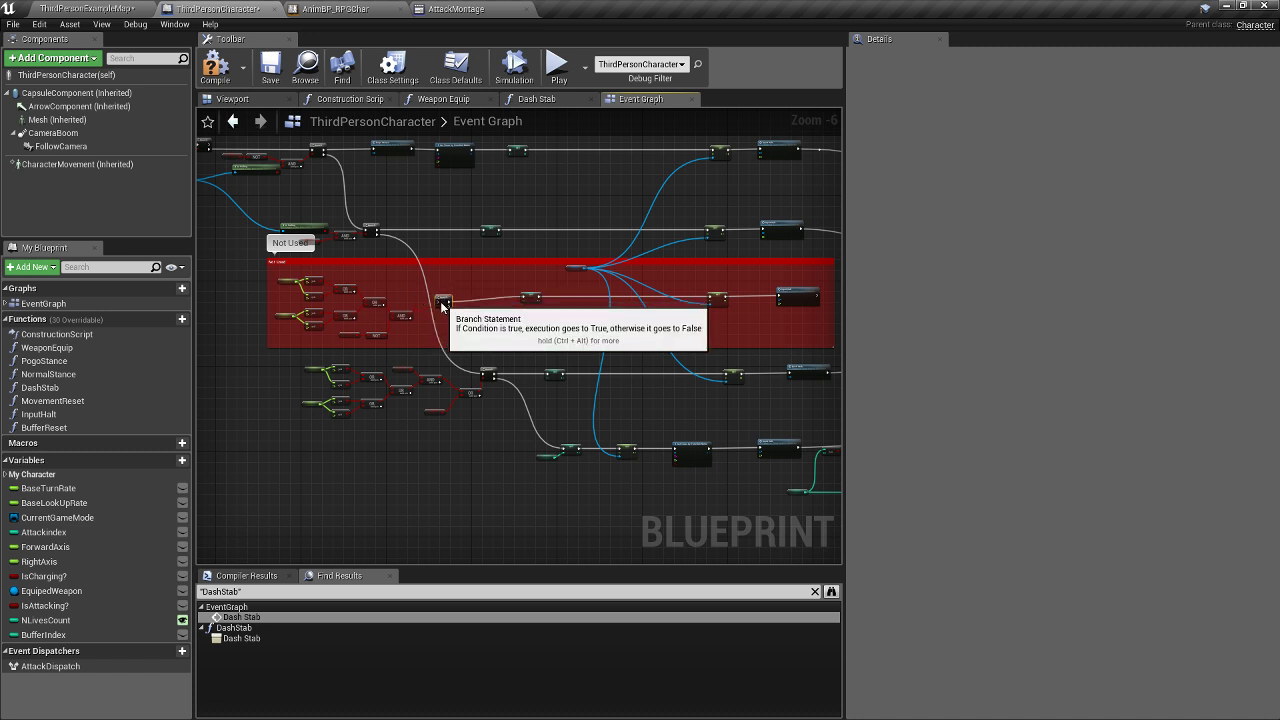
left_click(267, 77)
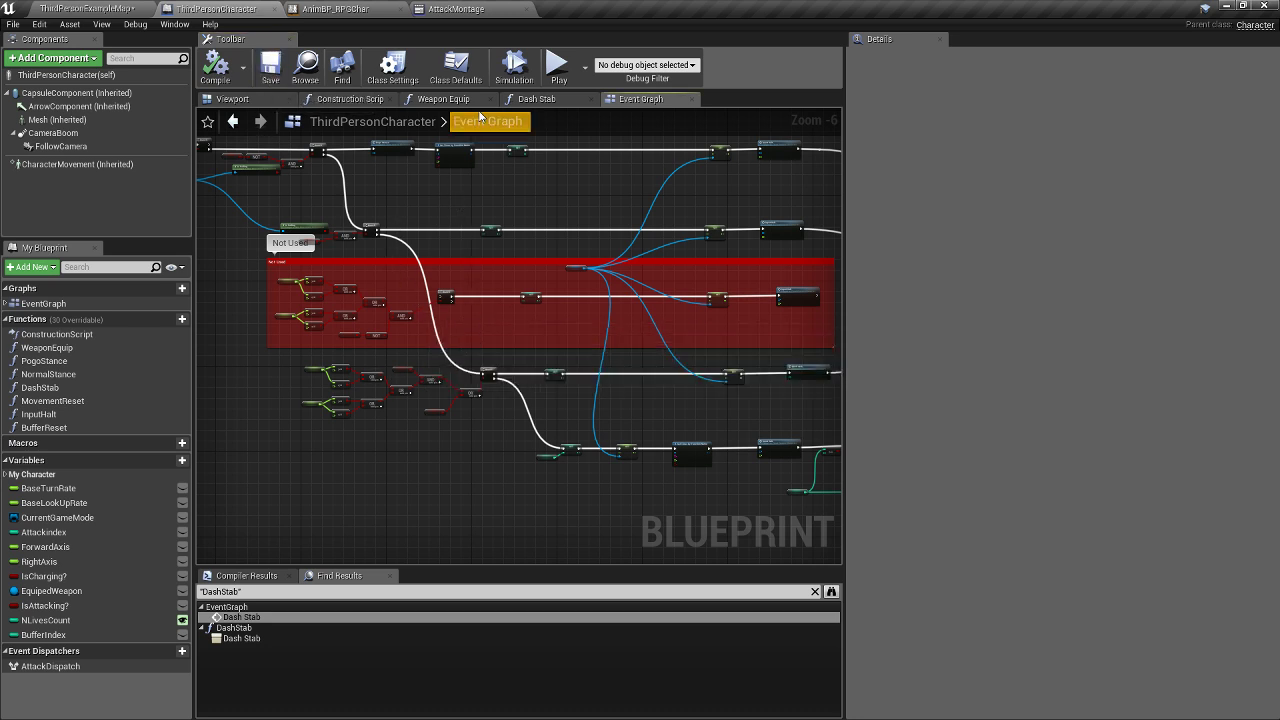
- Playtest the ground sword attacks in the ThirdPersonExampleMap arena while running and turning in different directions
left_click(555, 68)
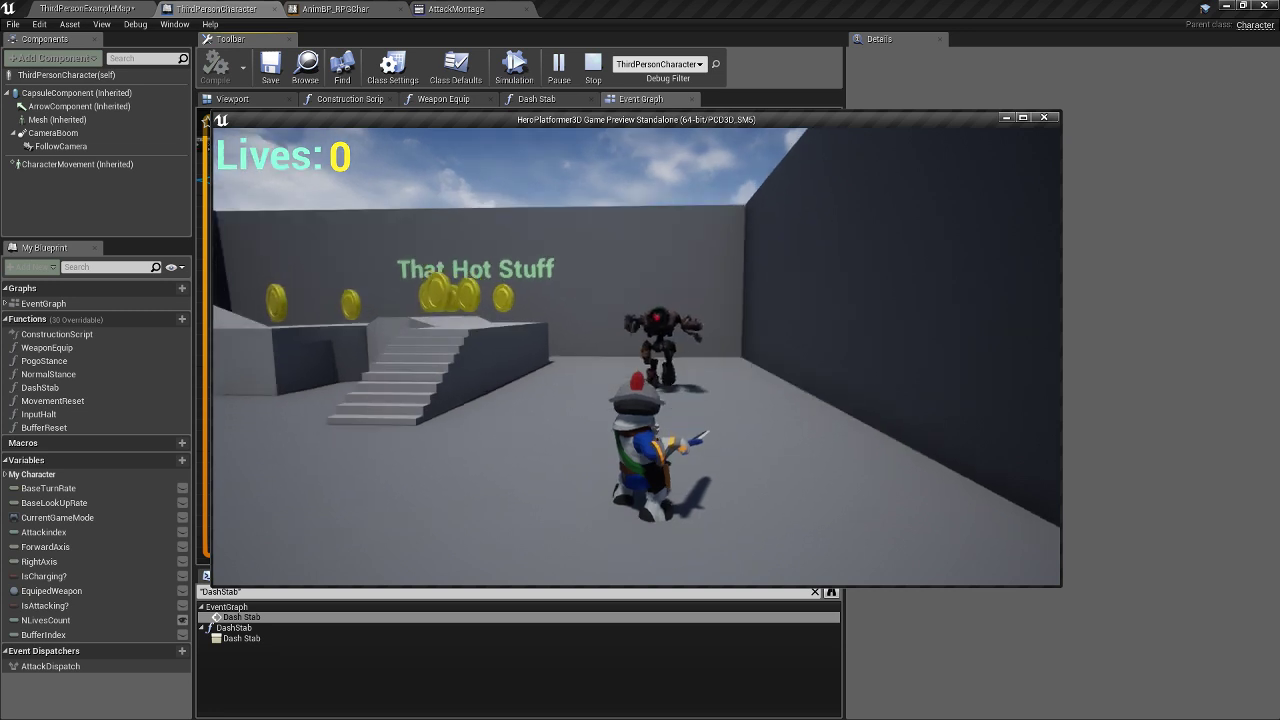
key("a")
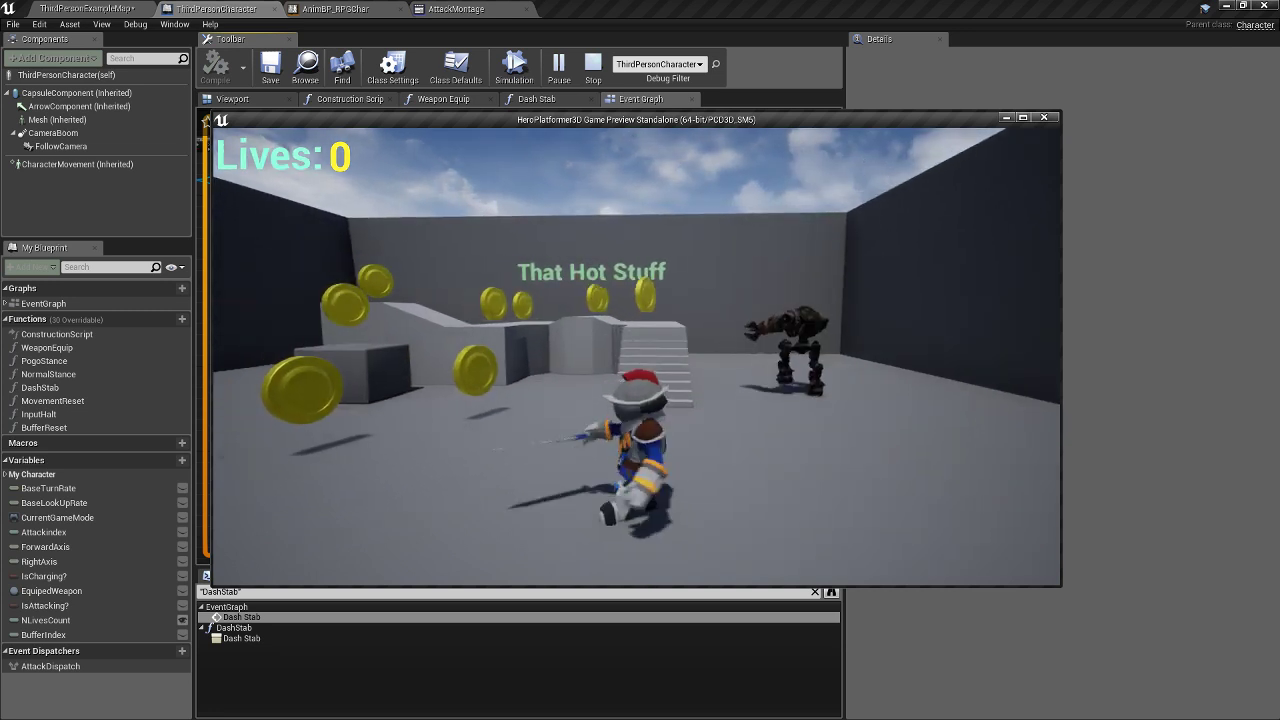
key("a")
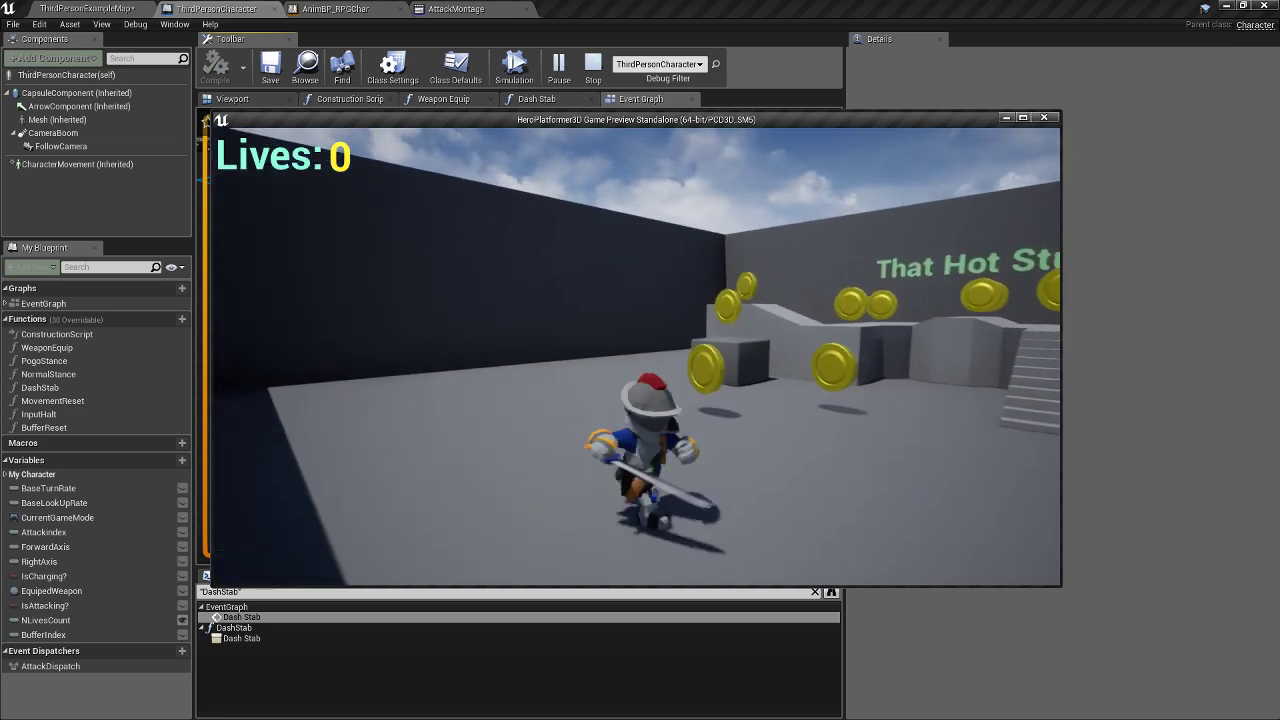
key("w")
key("a")
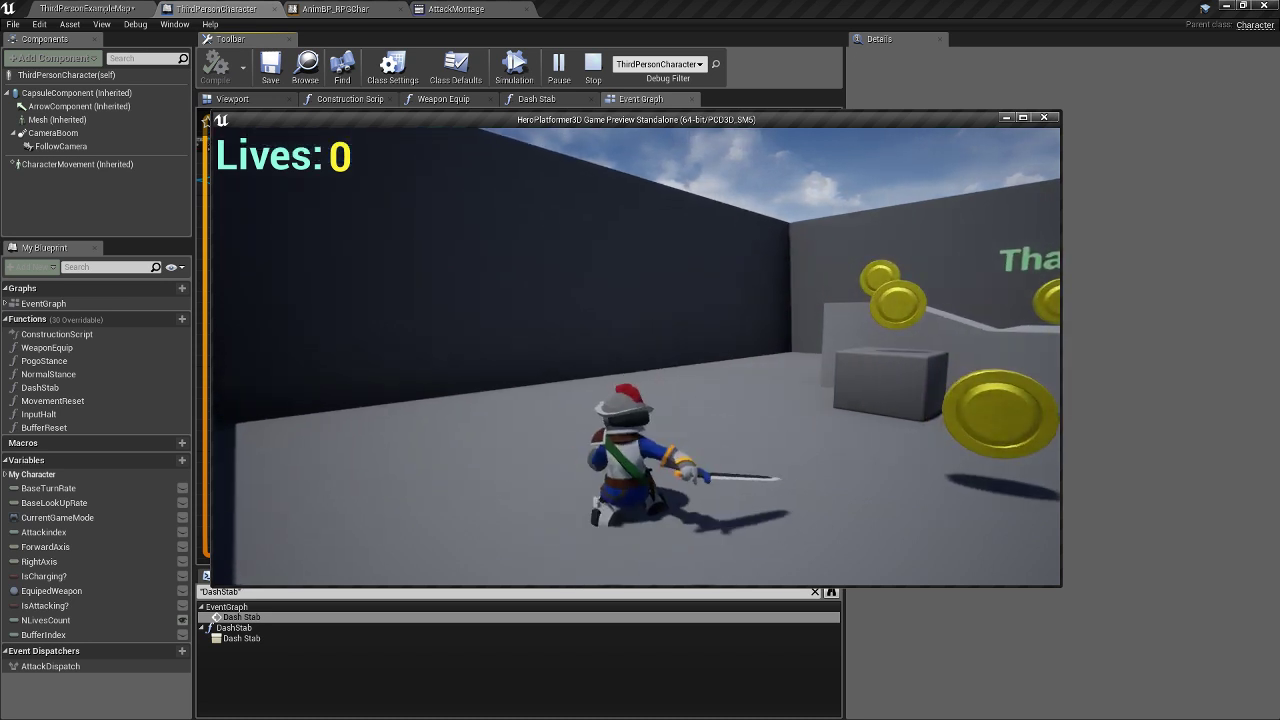
key("w")
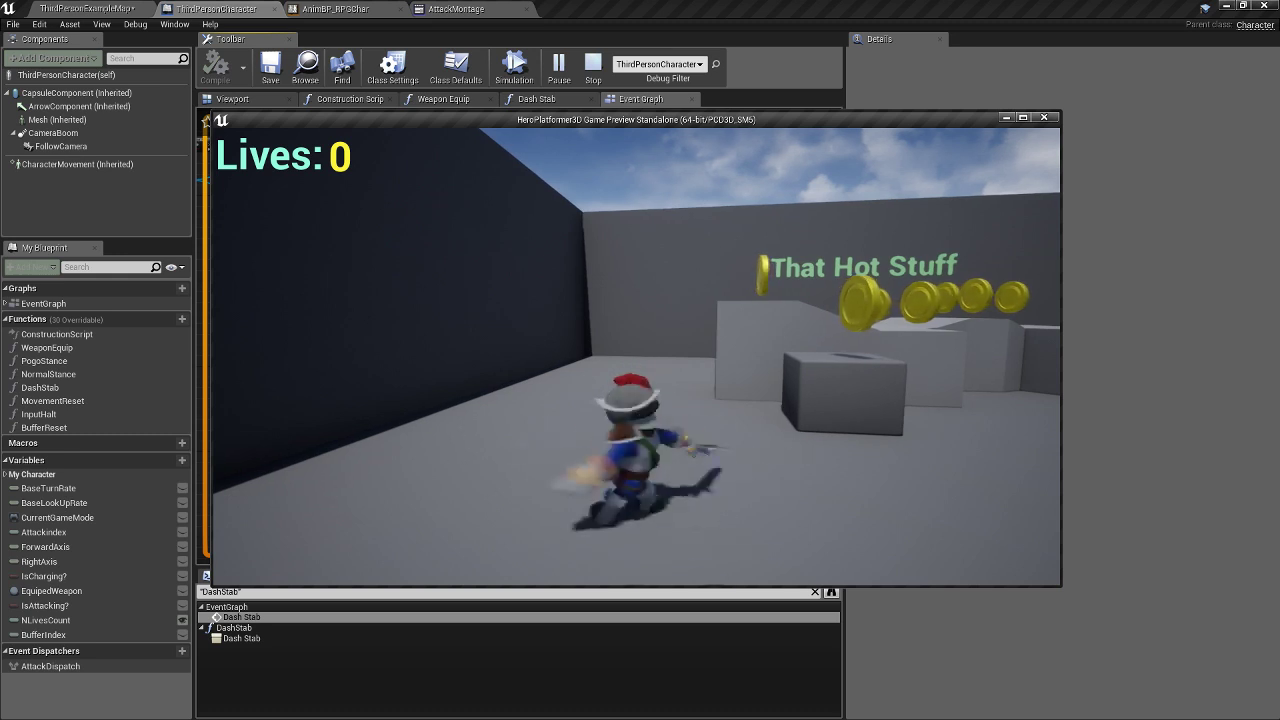
key("d")
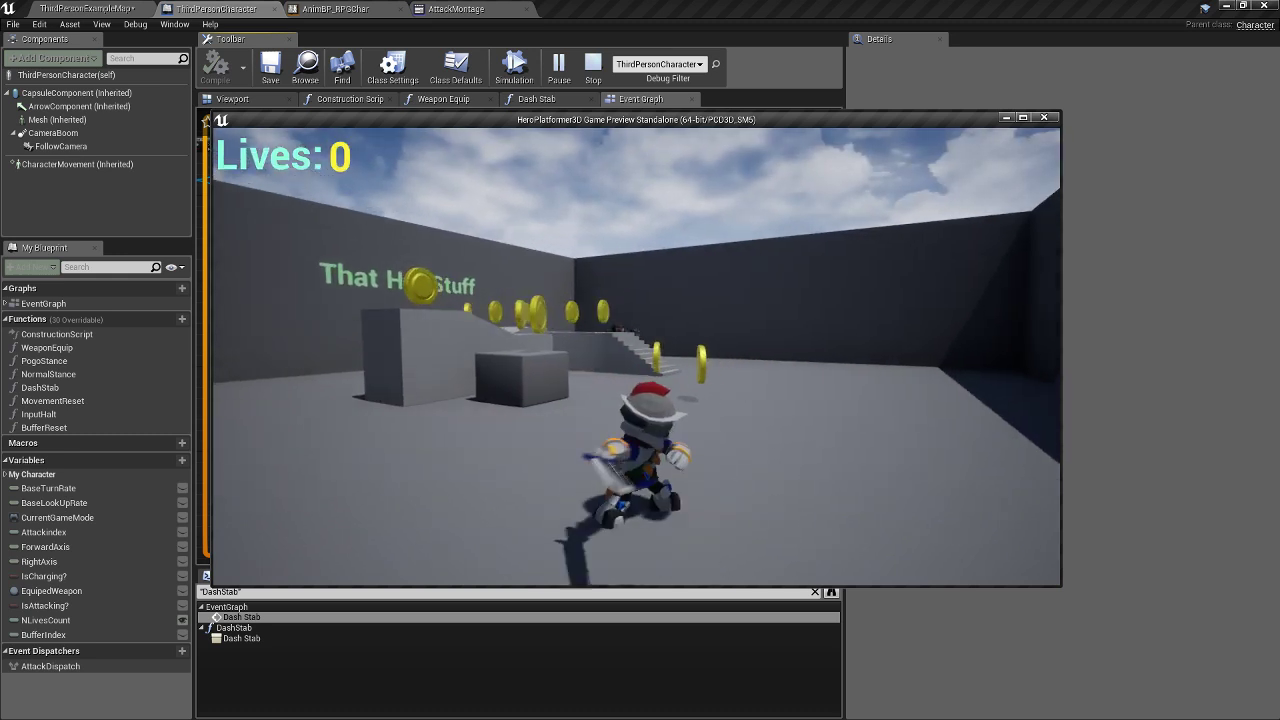
key("d")
key("w")
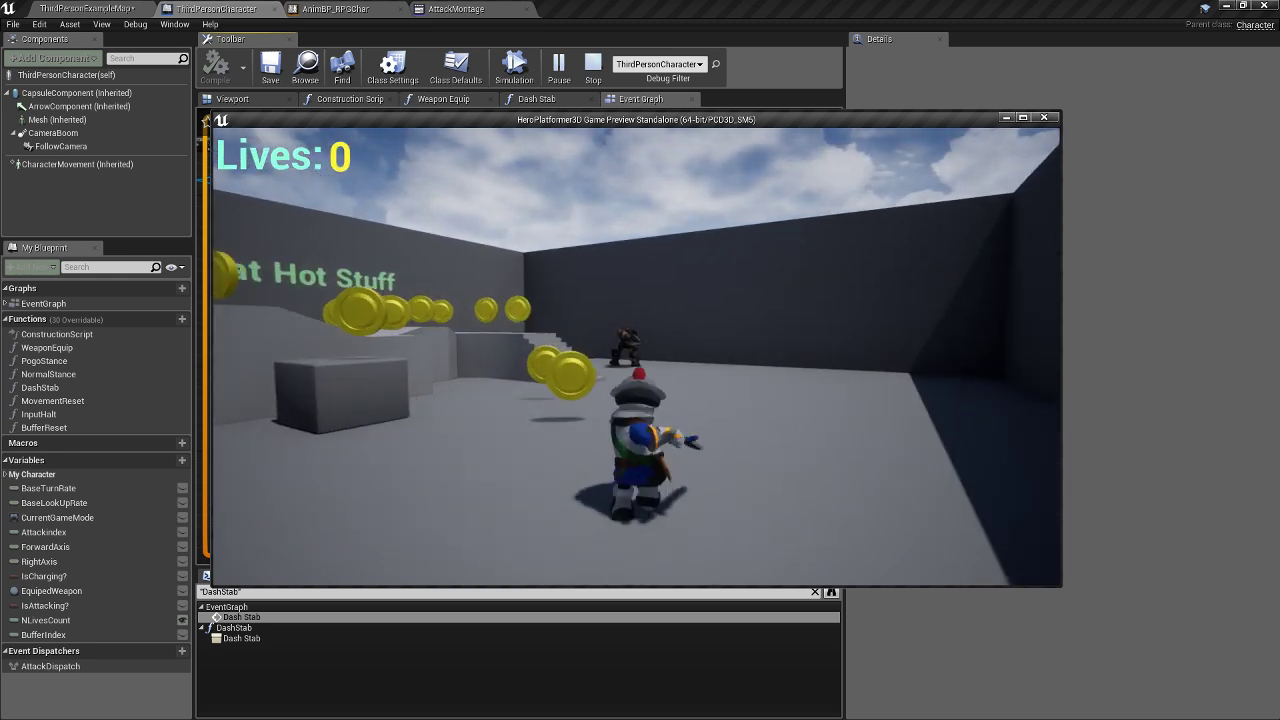
key("w")
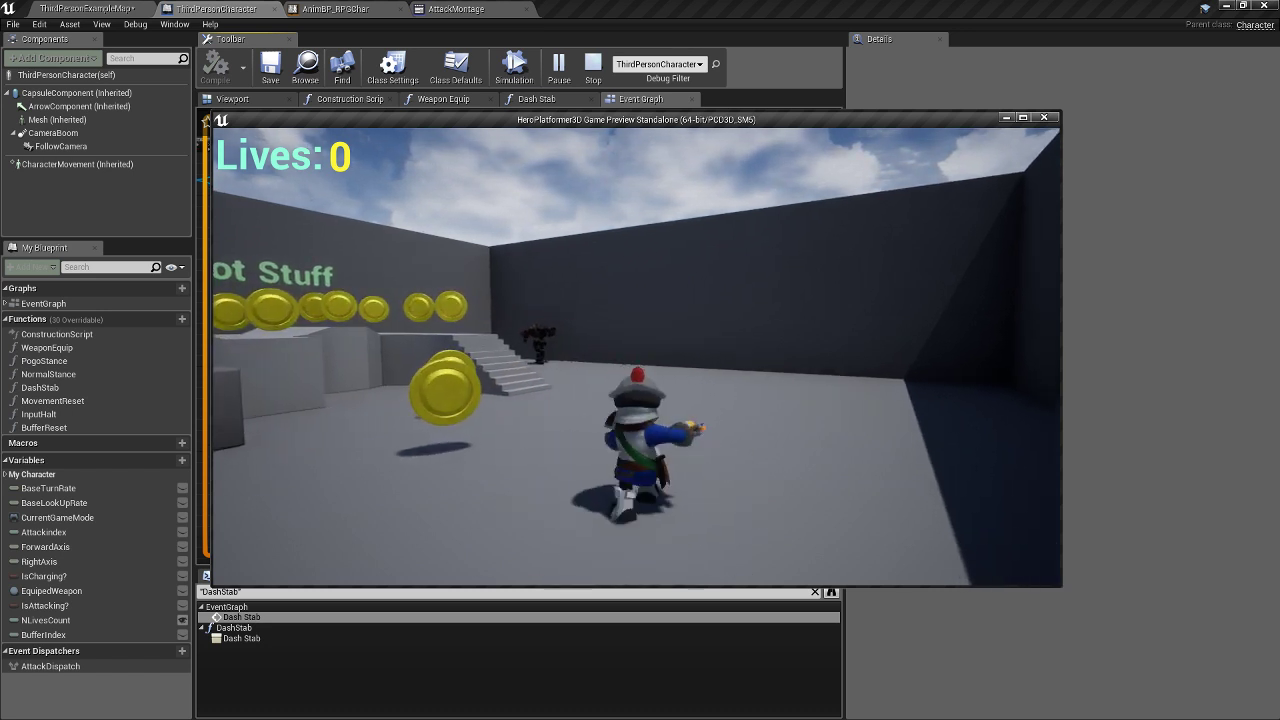
key("d")
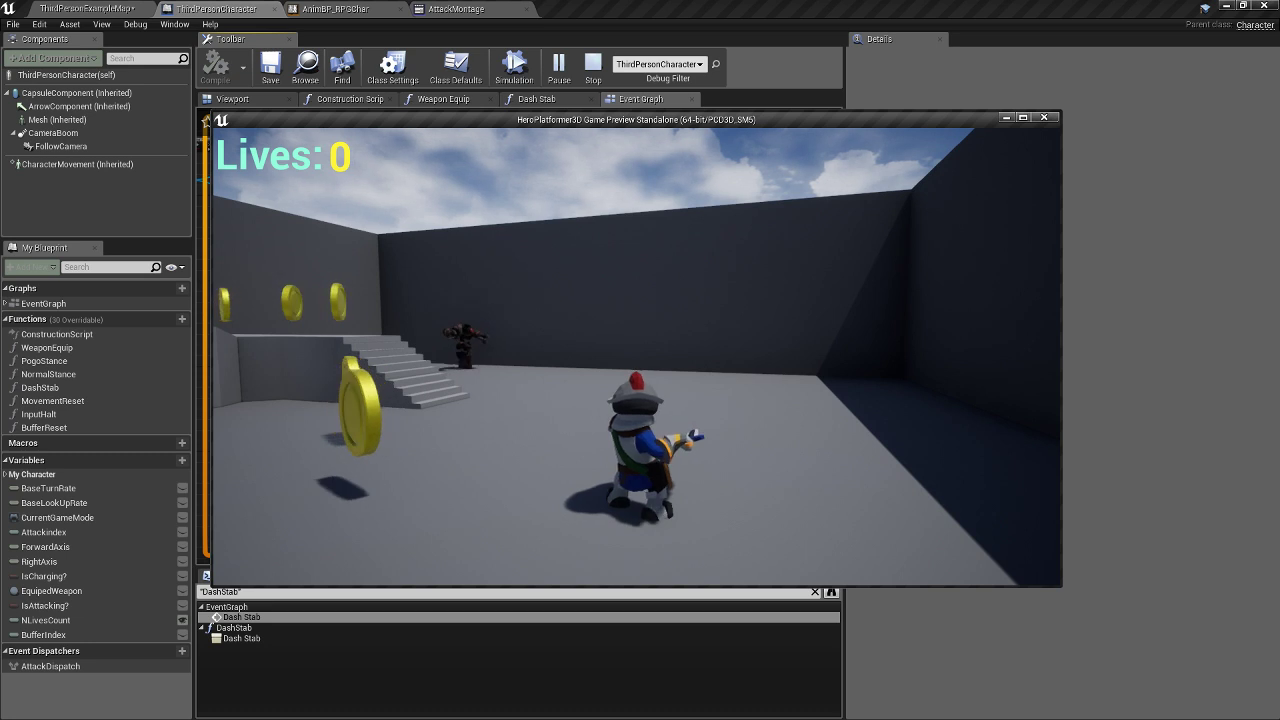
key("w")
key("a")
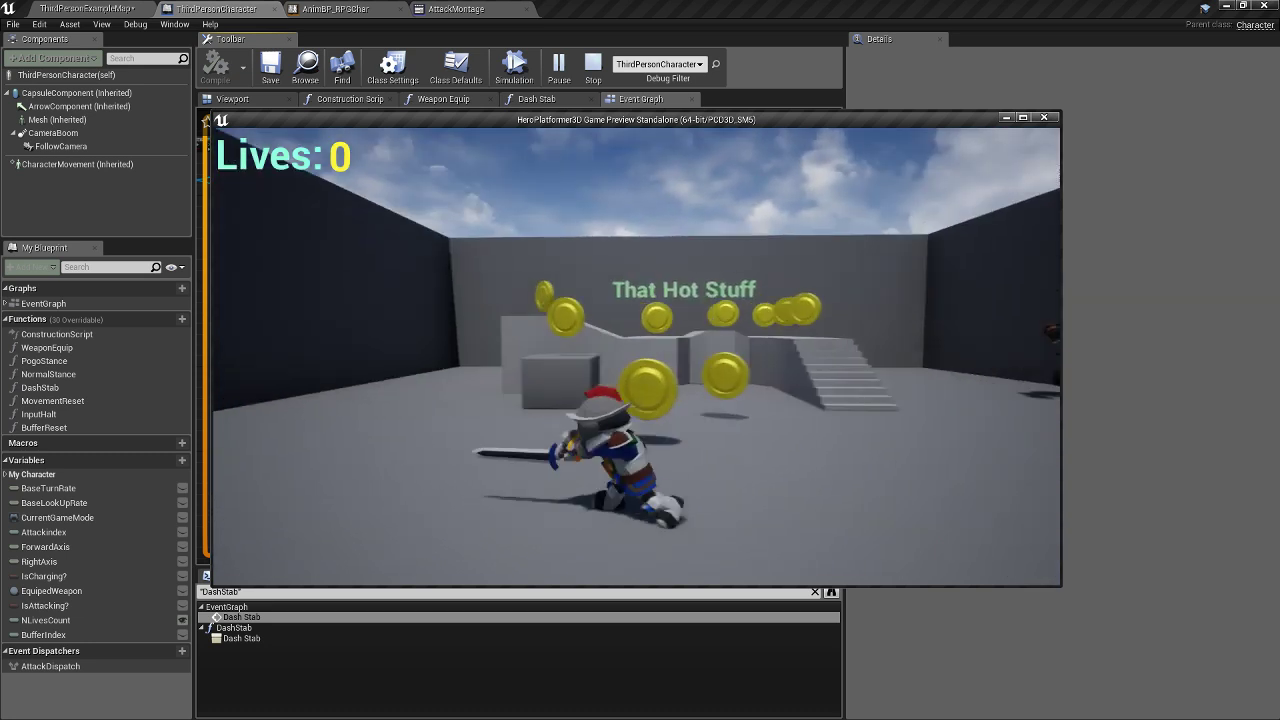
- Playtest the downward-sword pogo stance with repeated jumps in the arena
key("w")
key("space")
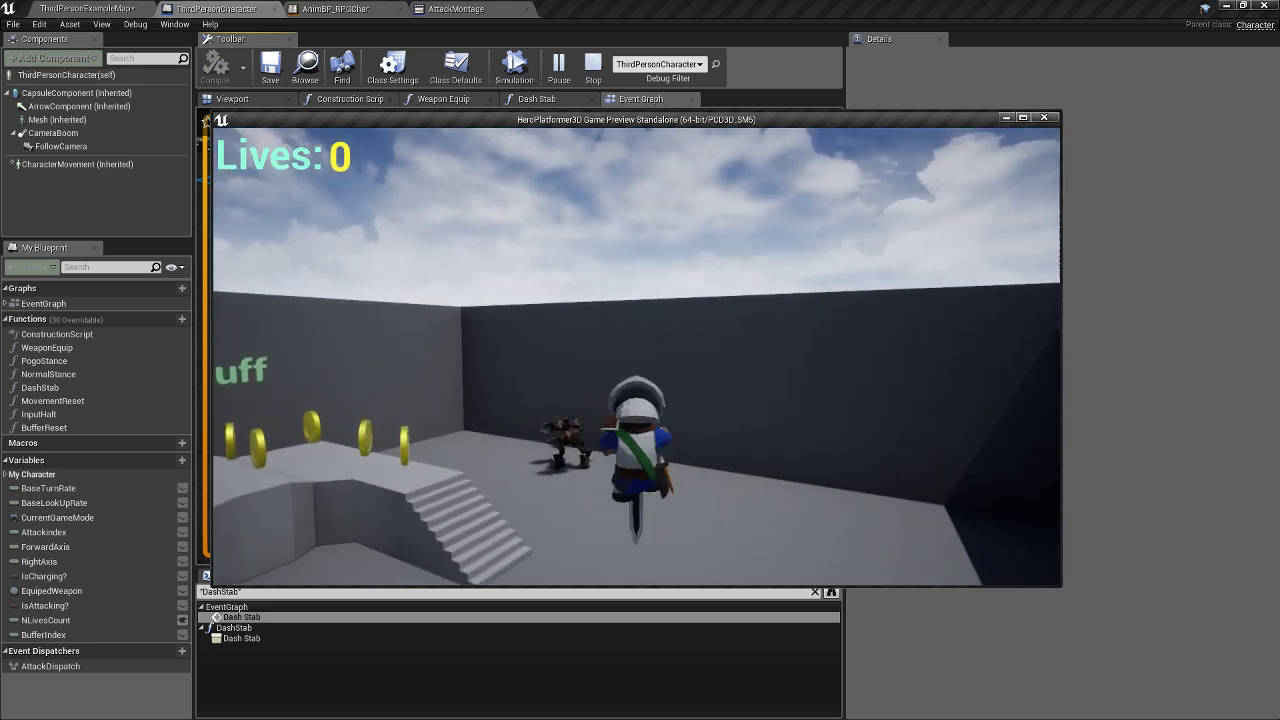
key("space")
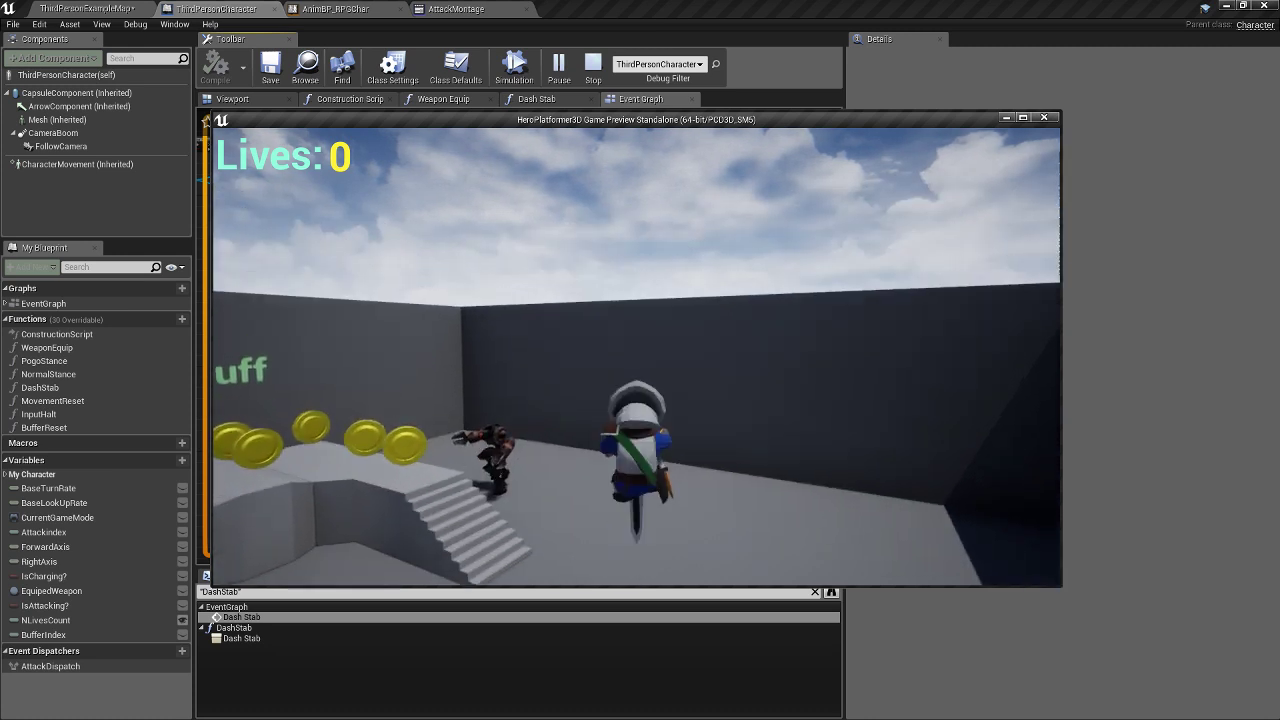
key("w")
key("space")
key("w")
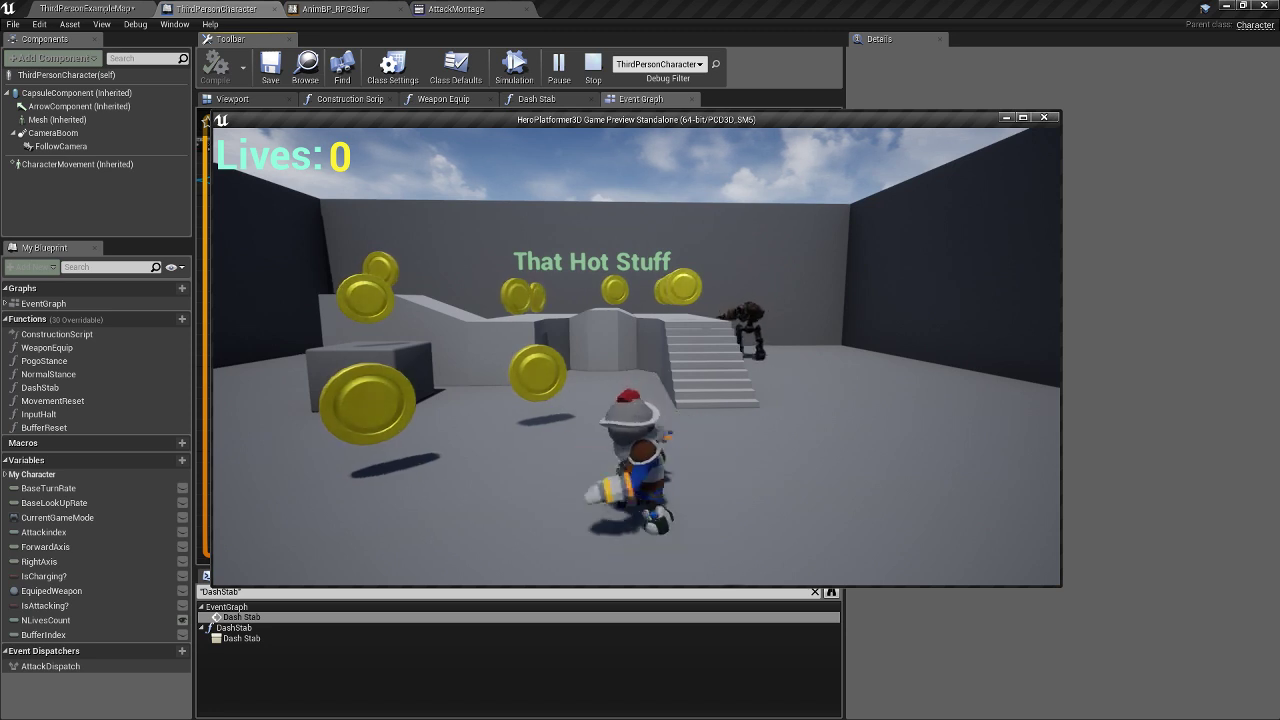
- Playtest the sword attacks on the robot enemy and around the staircase, and end the preview session
key("w")
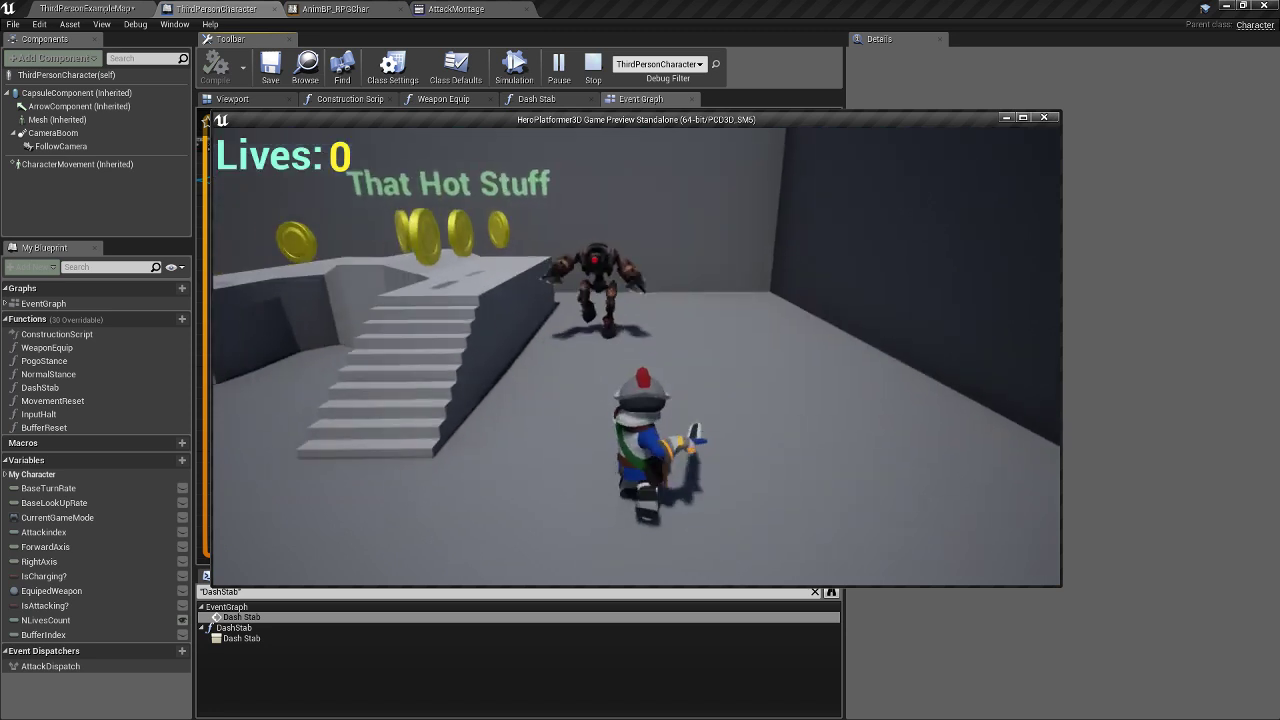
key("w")
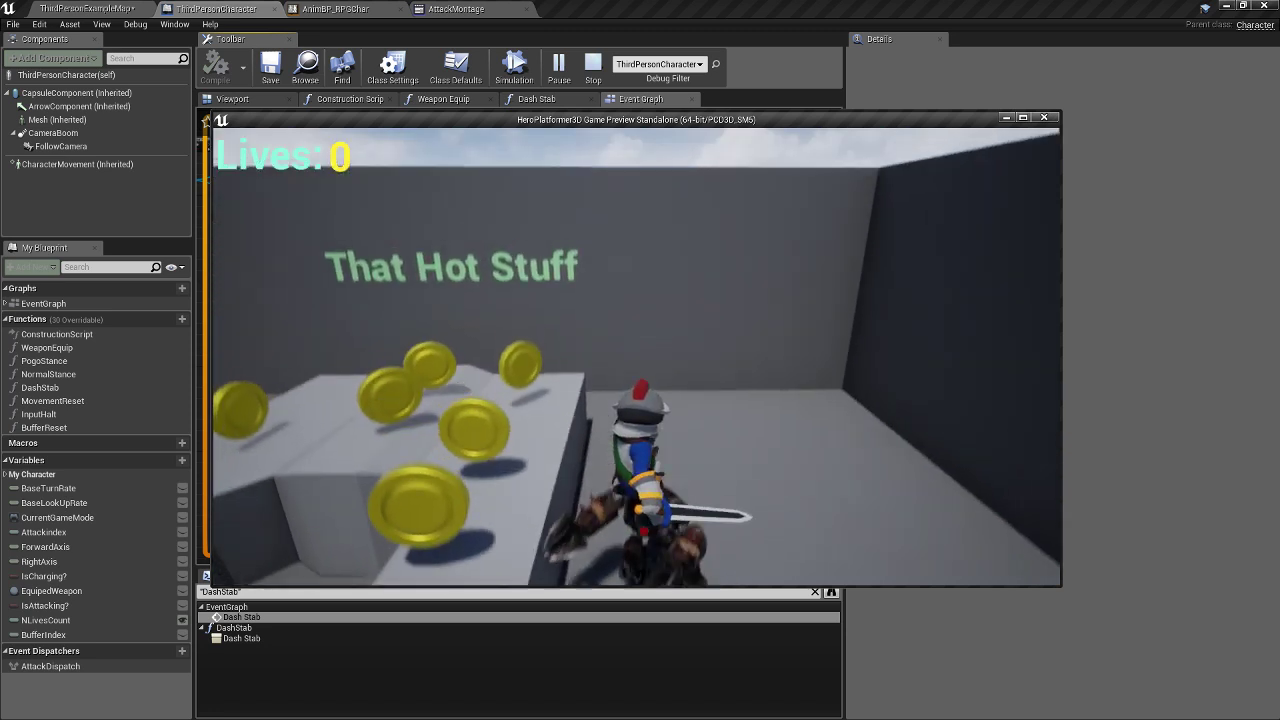
key("s")
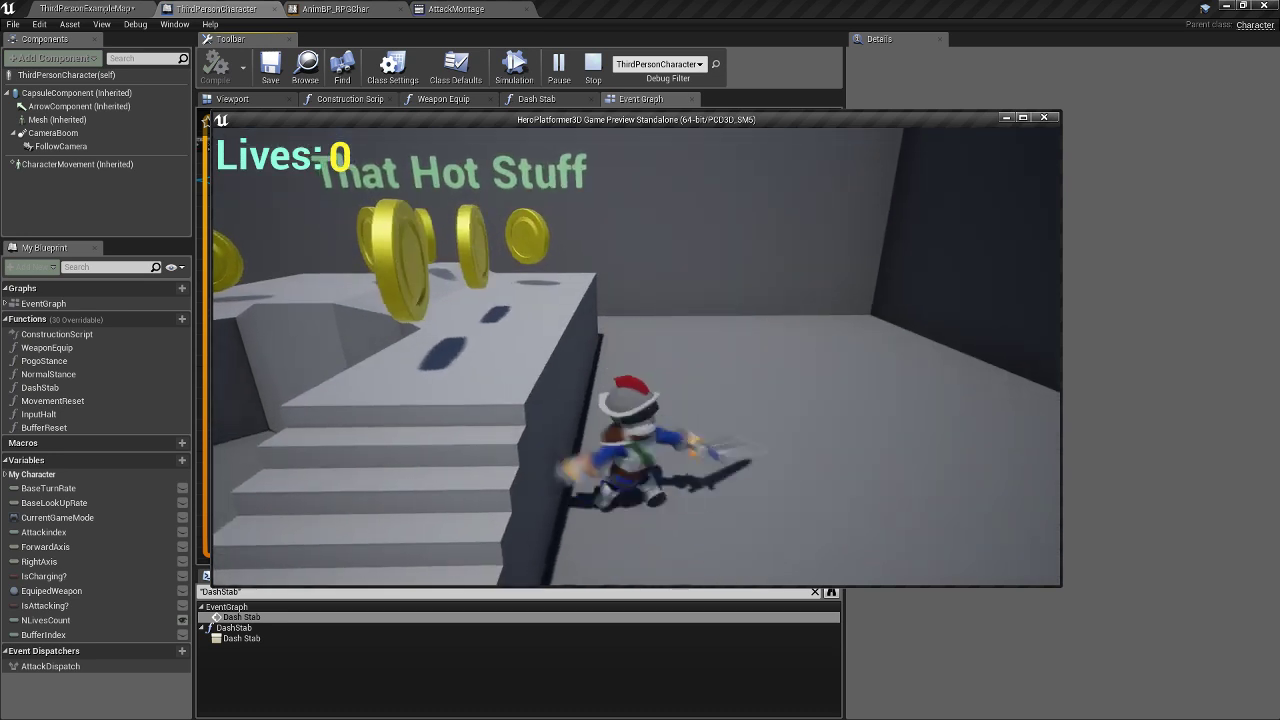
key("s")
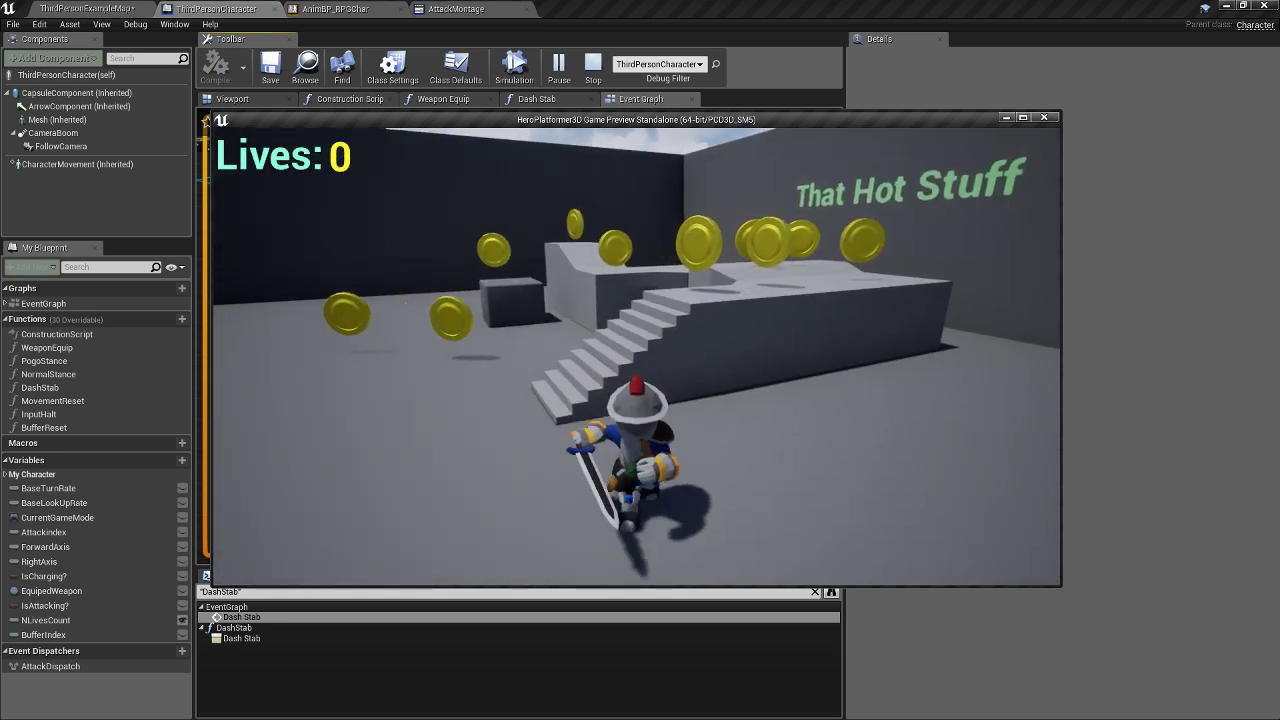
key("w")
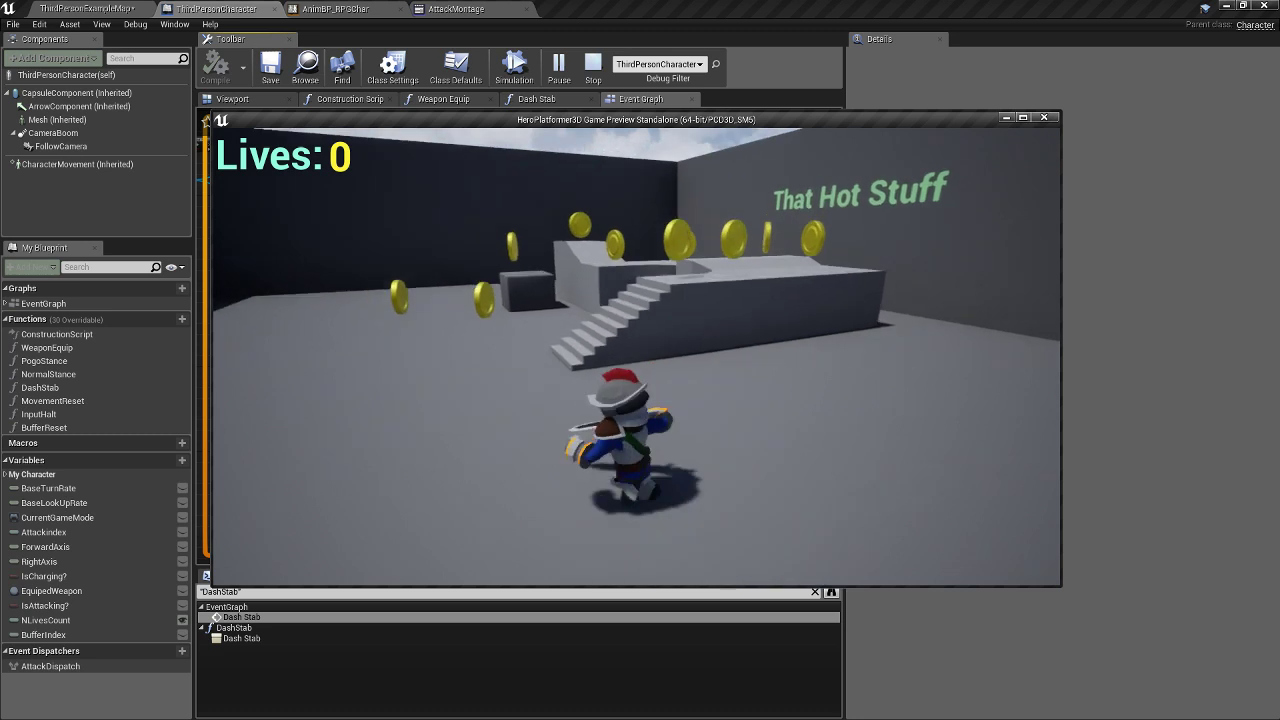
key("w")
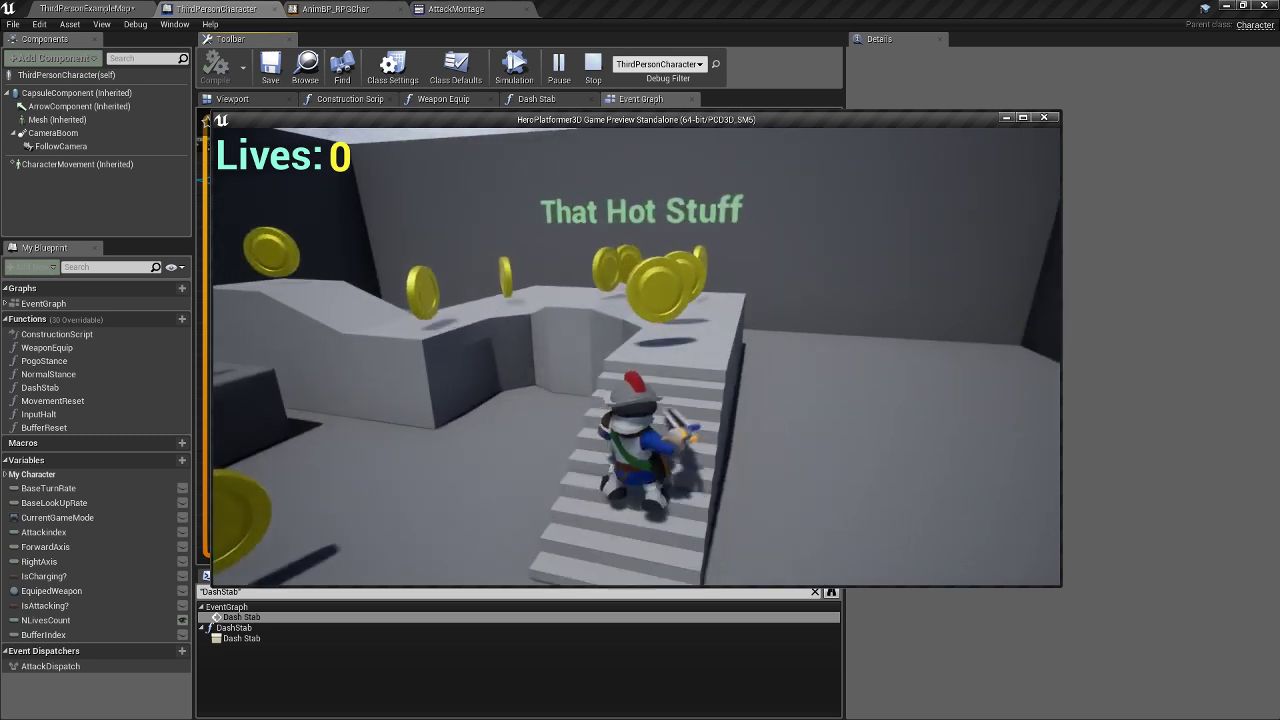
key("s")
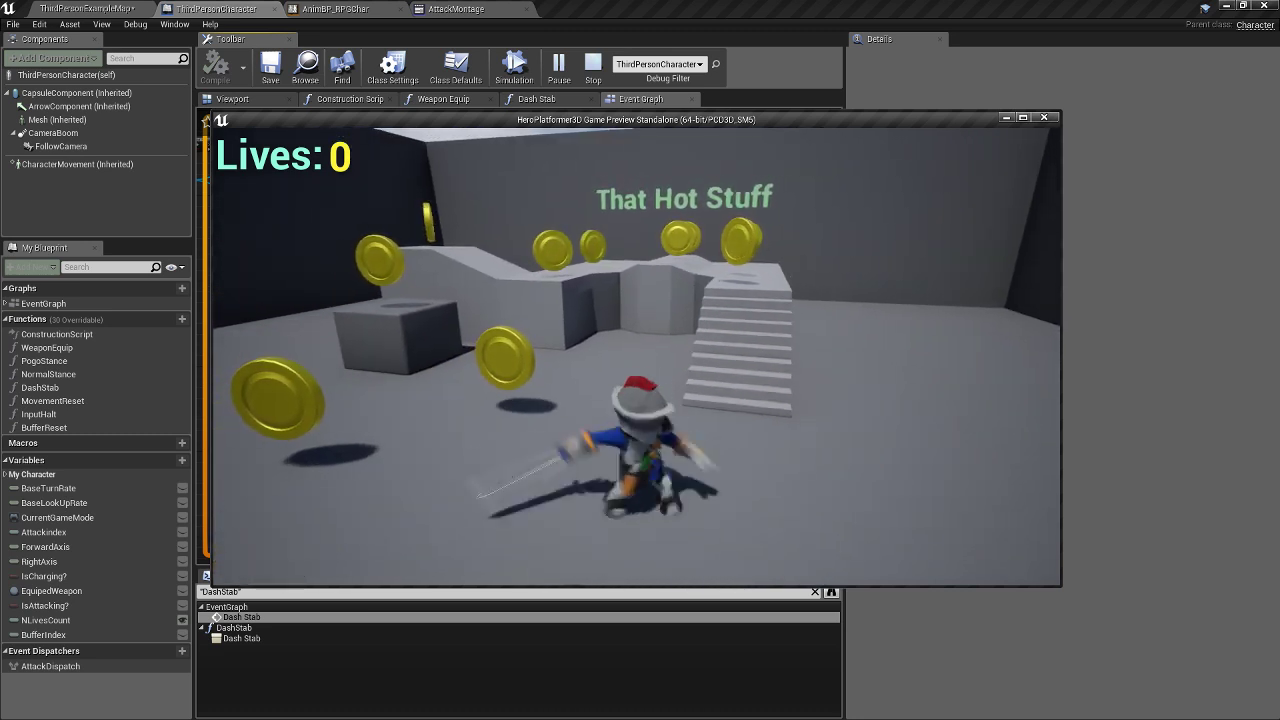
key("Escape")
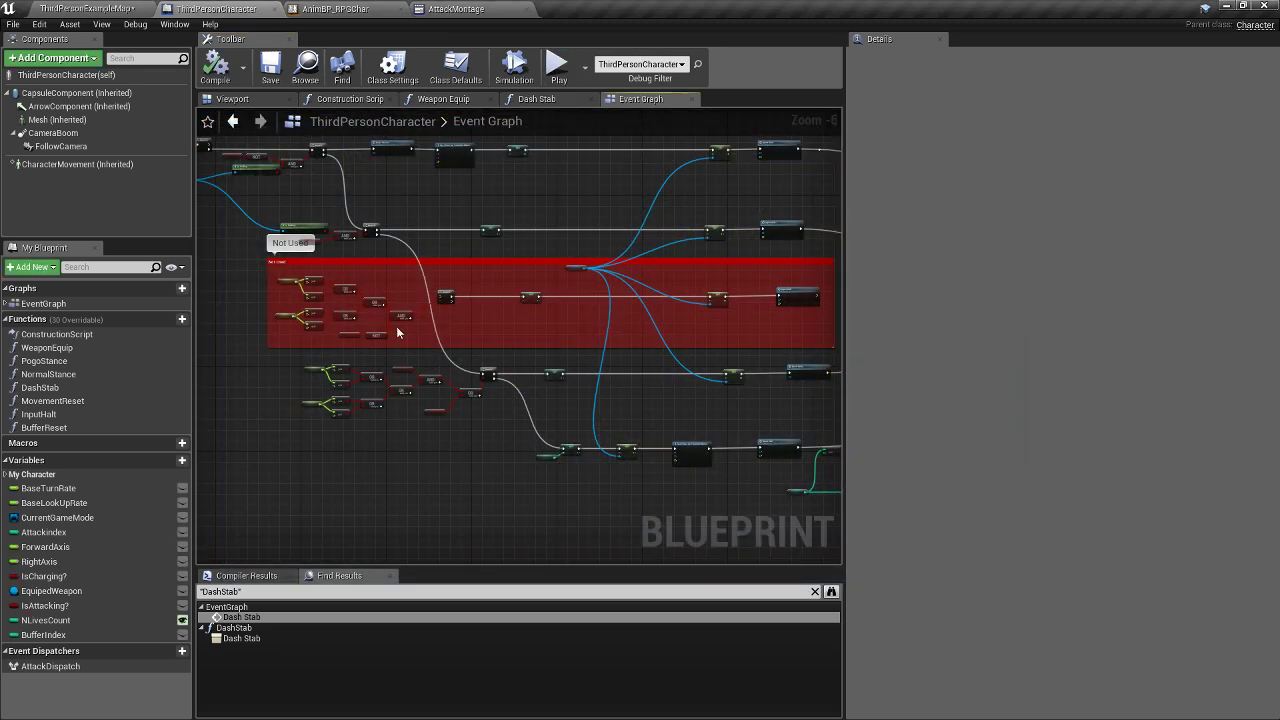
- Save ThirdPersonExampleMap and open the Level1_Island map from the ThirdPersonBP Maps folder
left_click(49, 6)
left_click(29, 64)
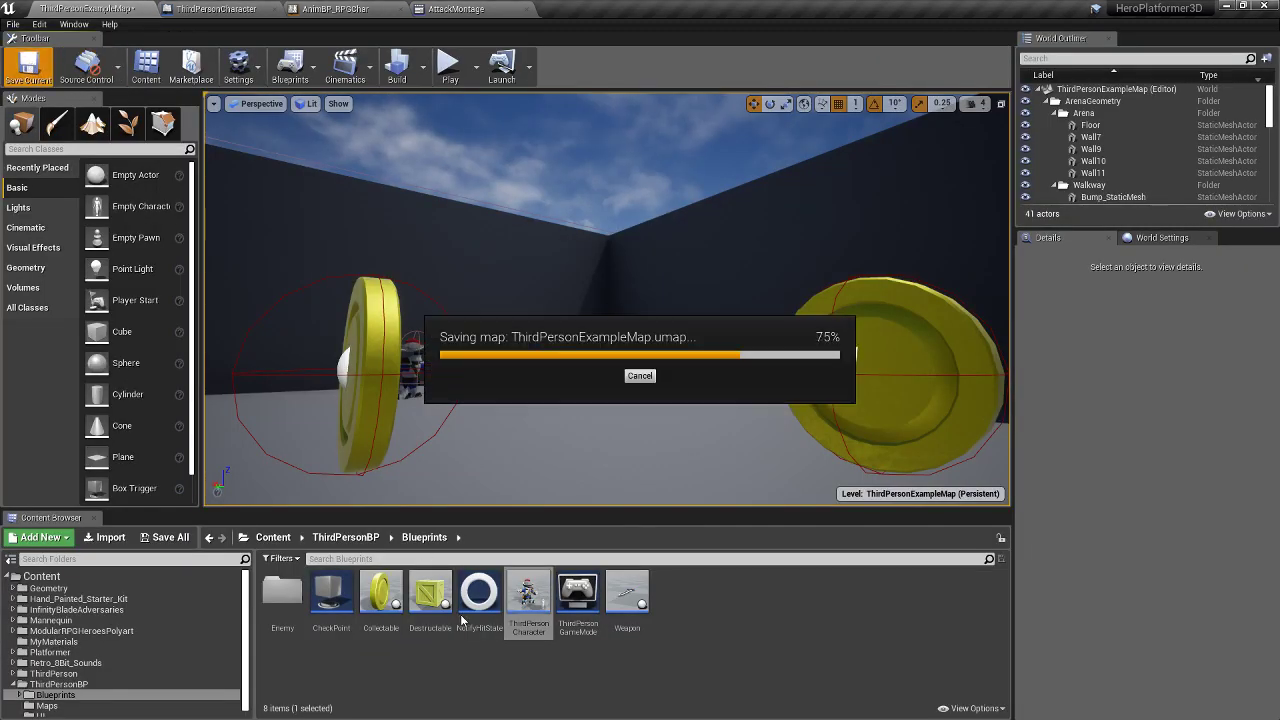
left_click(89, 707)
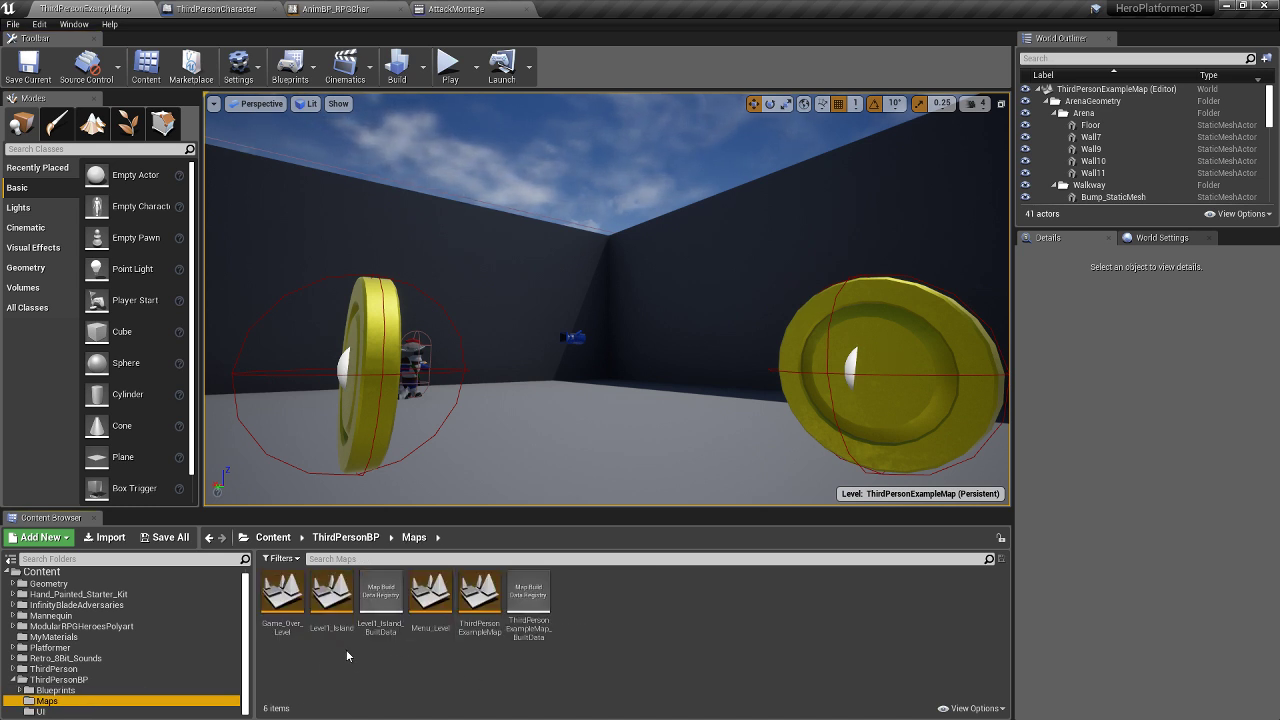
double_click(330, 605)
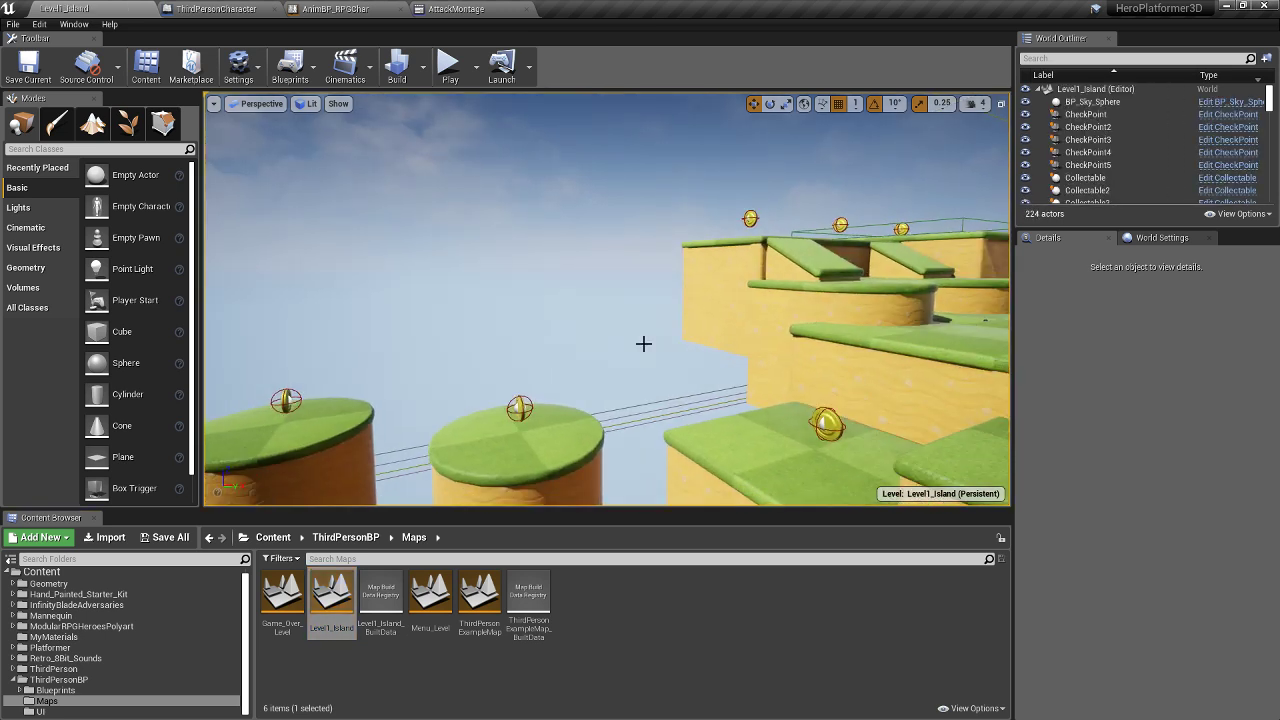
- Playtest Level1_Island in full screen, attacking from the fenced start area across the first long platform past its enemy
key("F11")
key("alt+p")
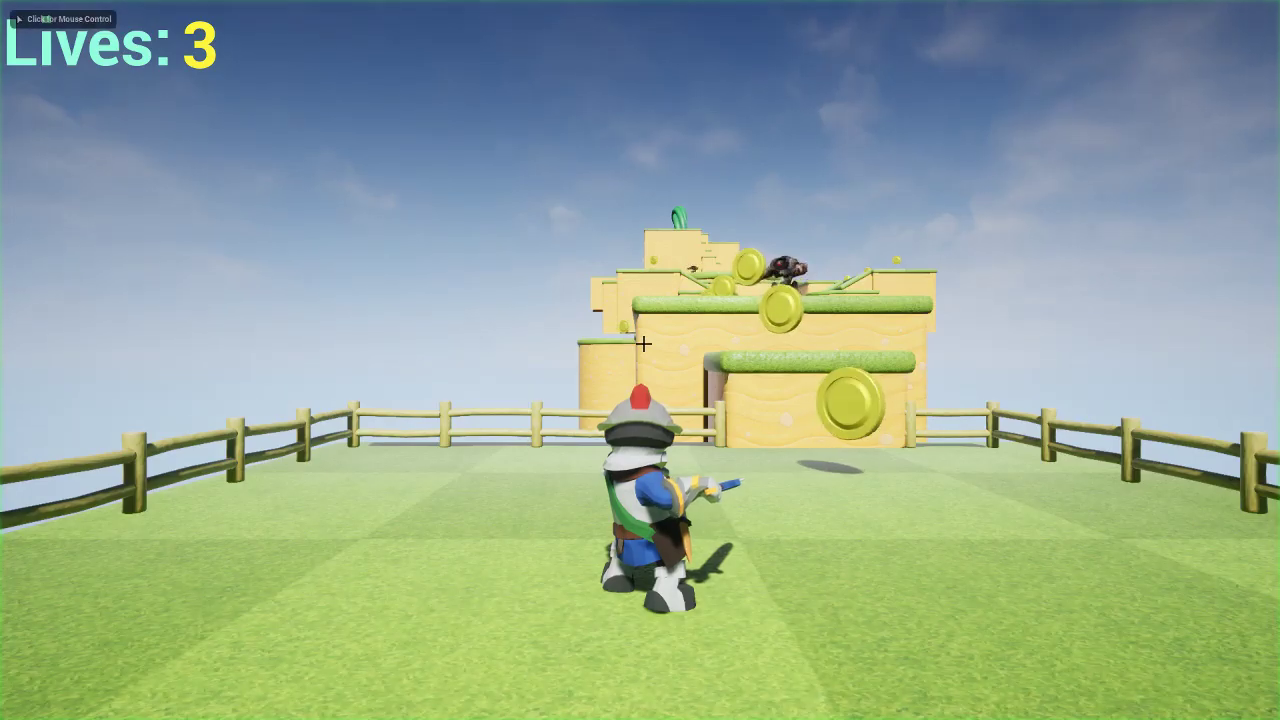
key("w")
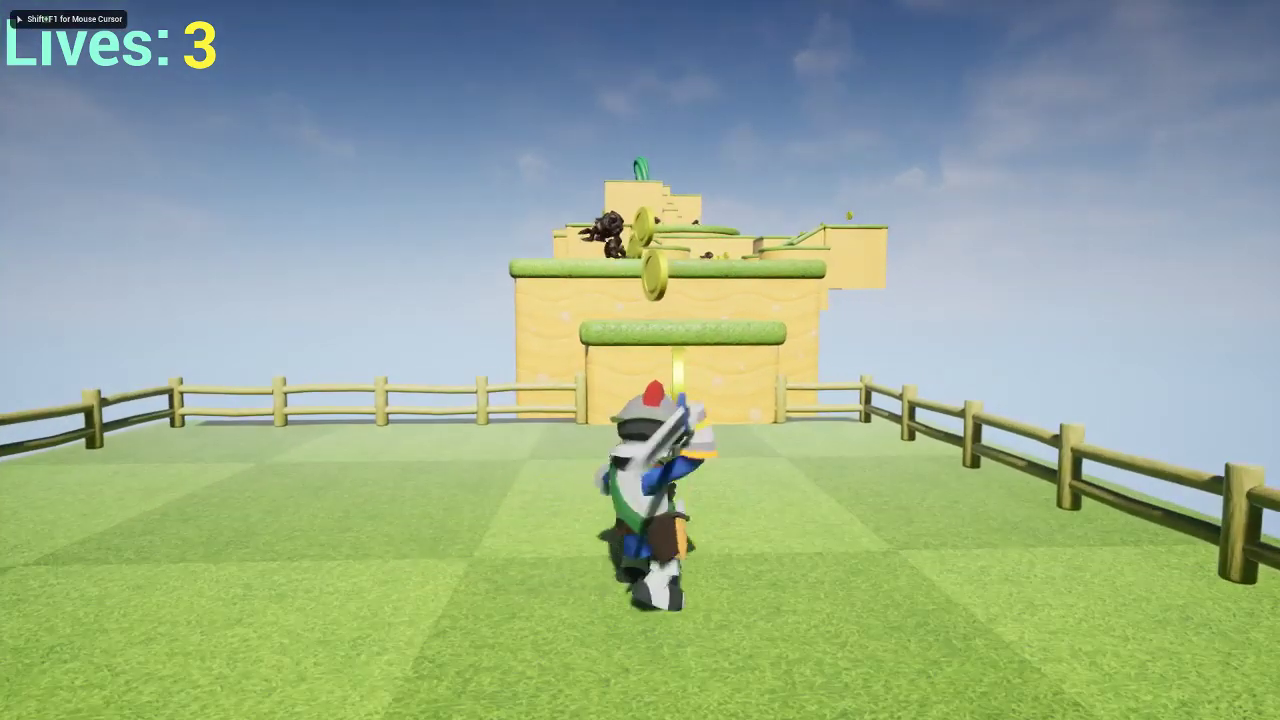
key("d")
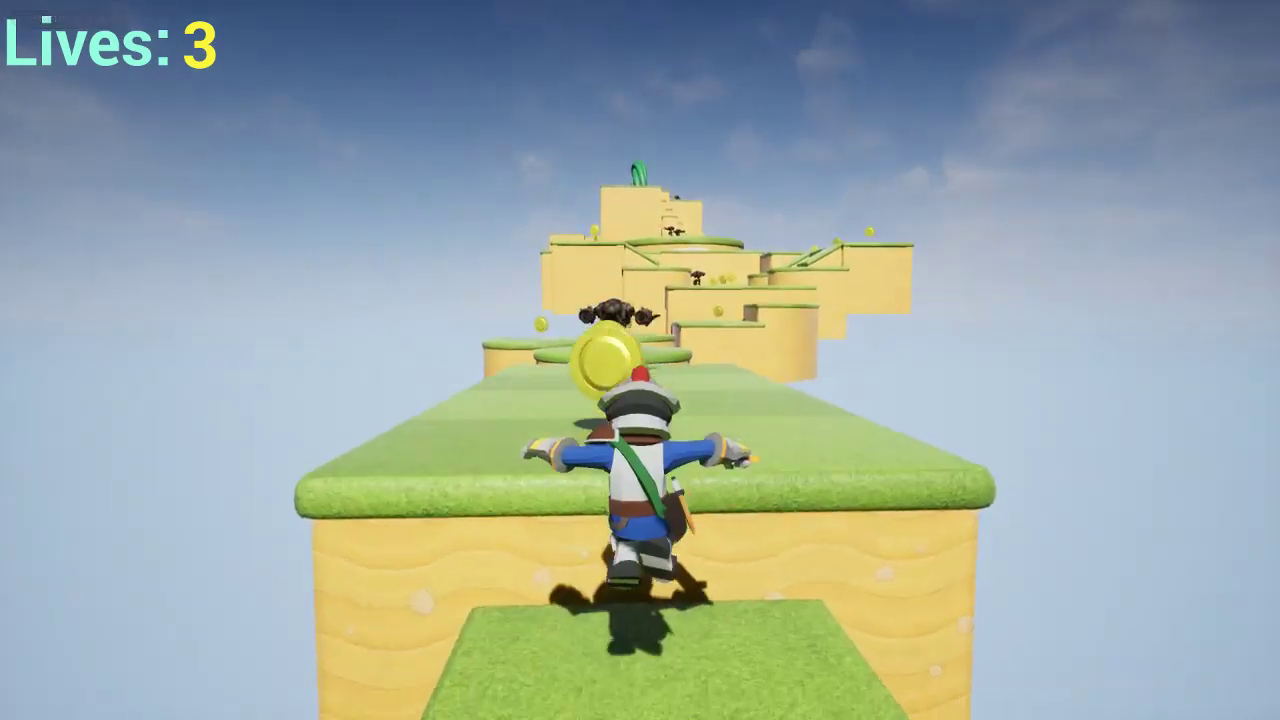
key("s")
key("w")
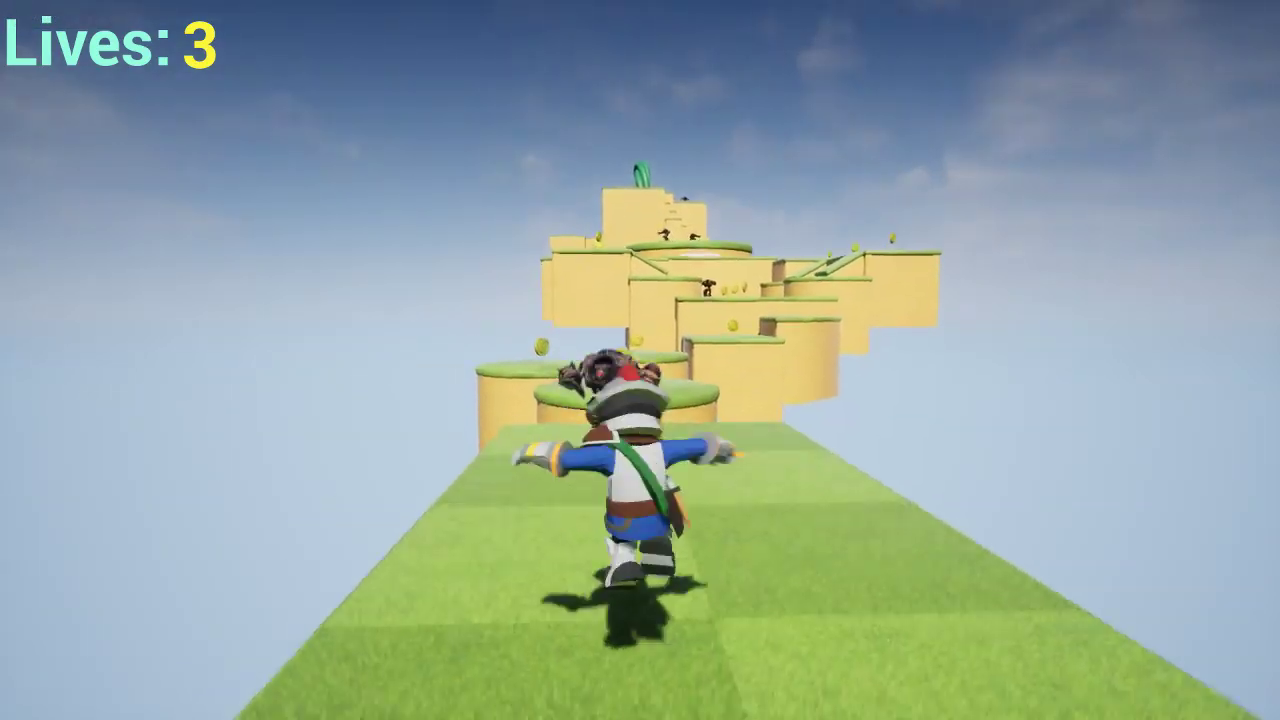
key("w")
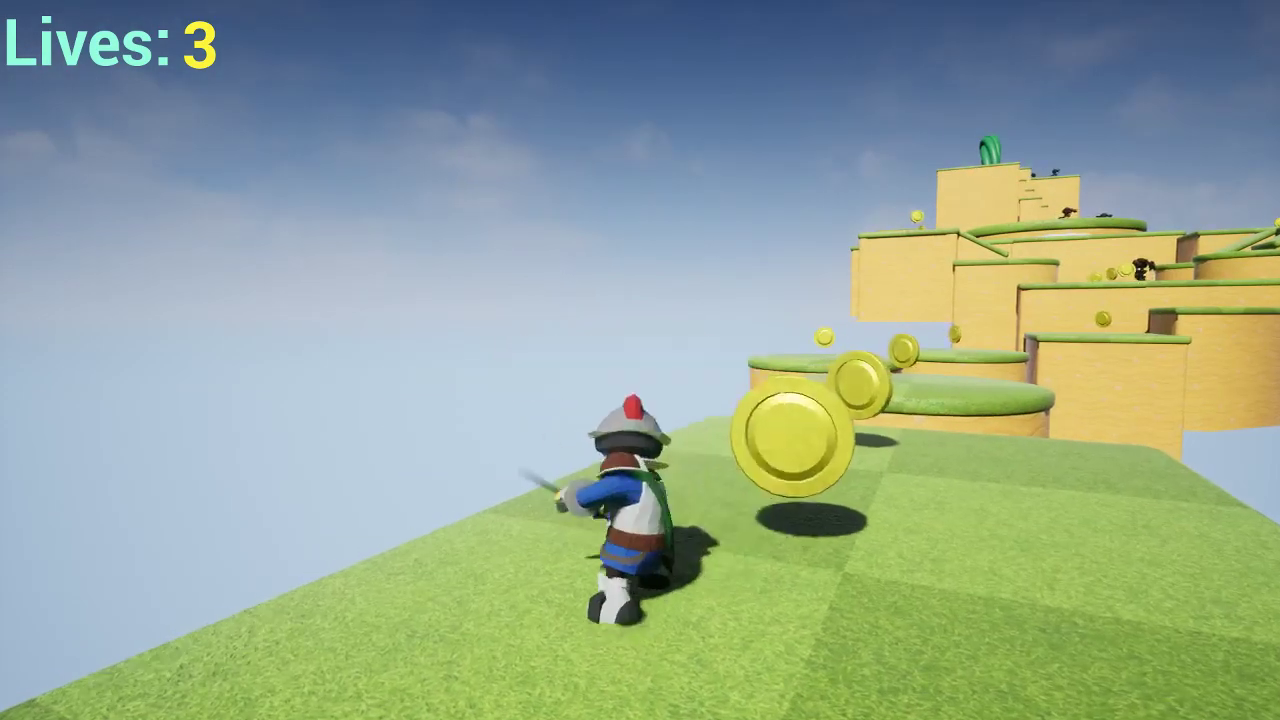
key("w")
key("w")
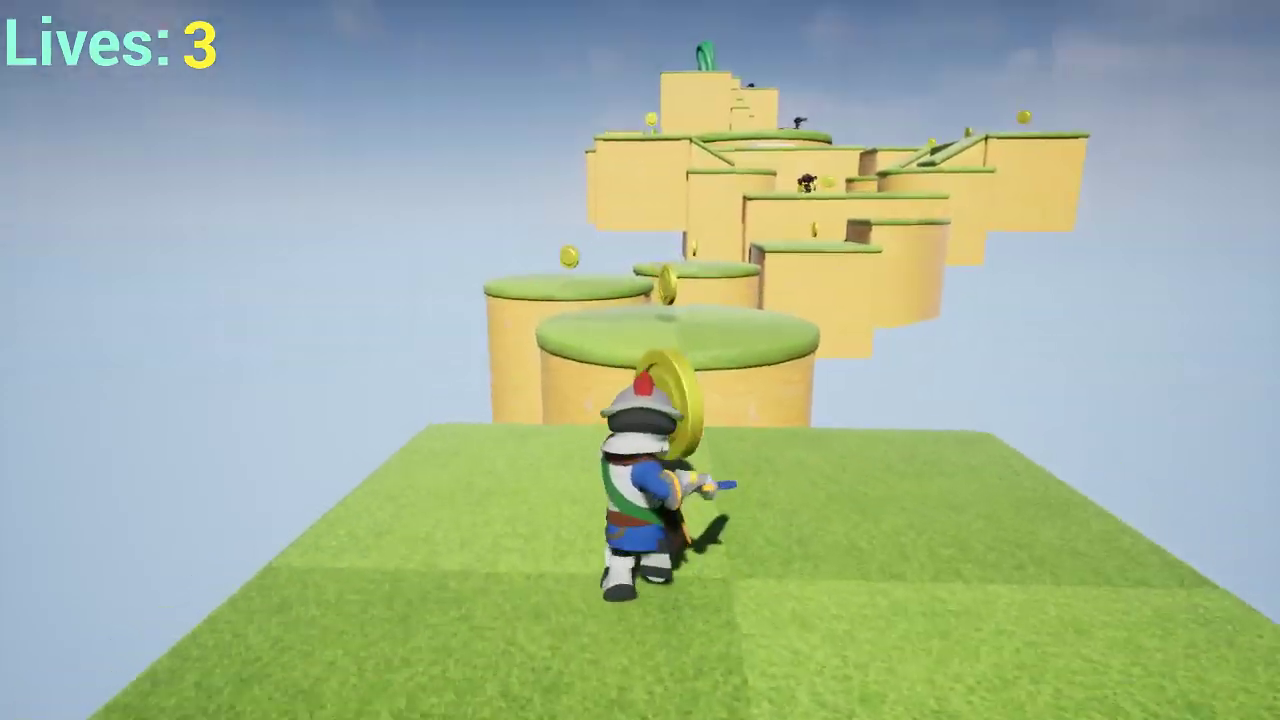
- Playtest jumping and midair attacks across the round grass-topped pillars up to the square block beyond them
key("space")
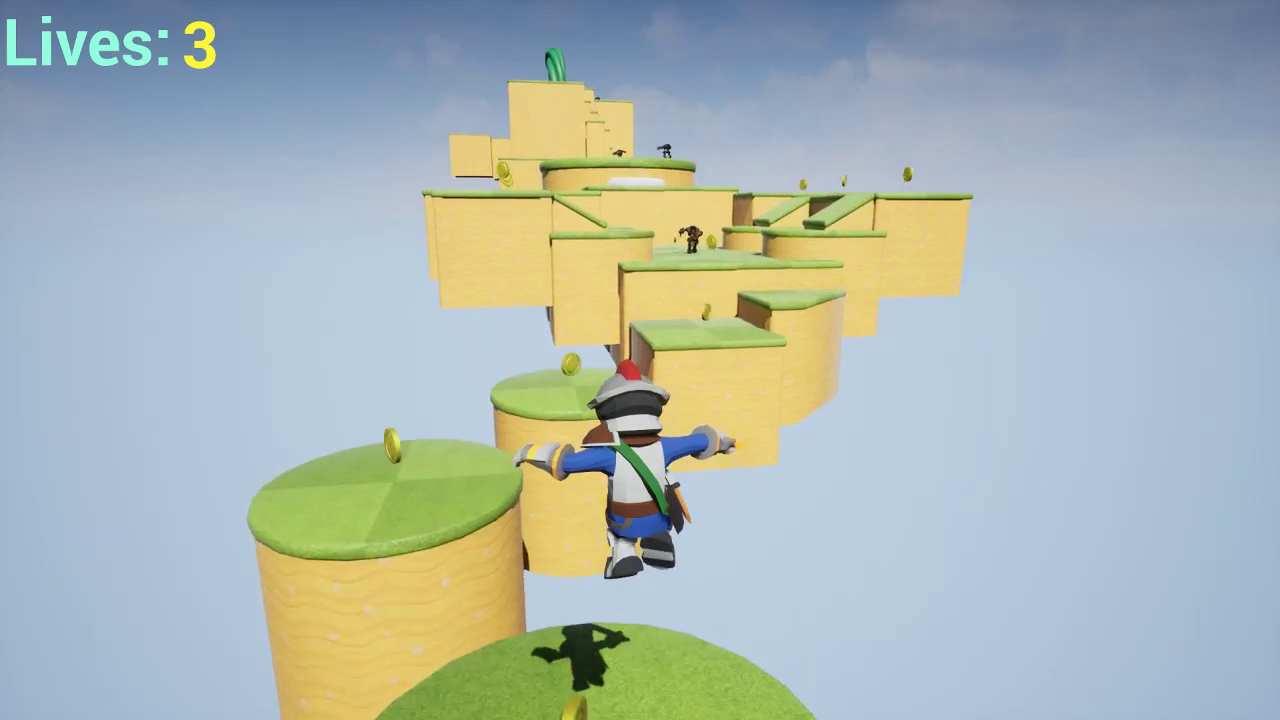
key("w")
key("space")
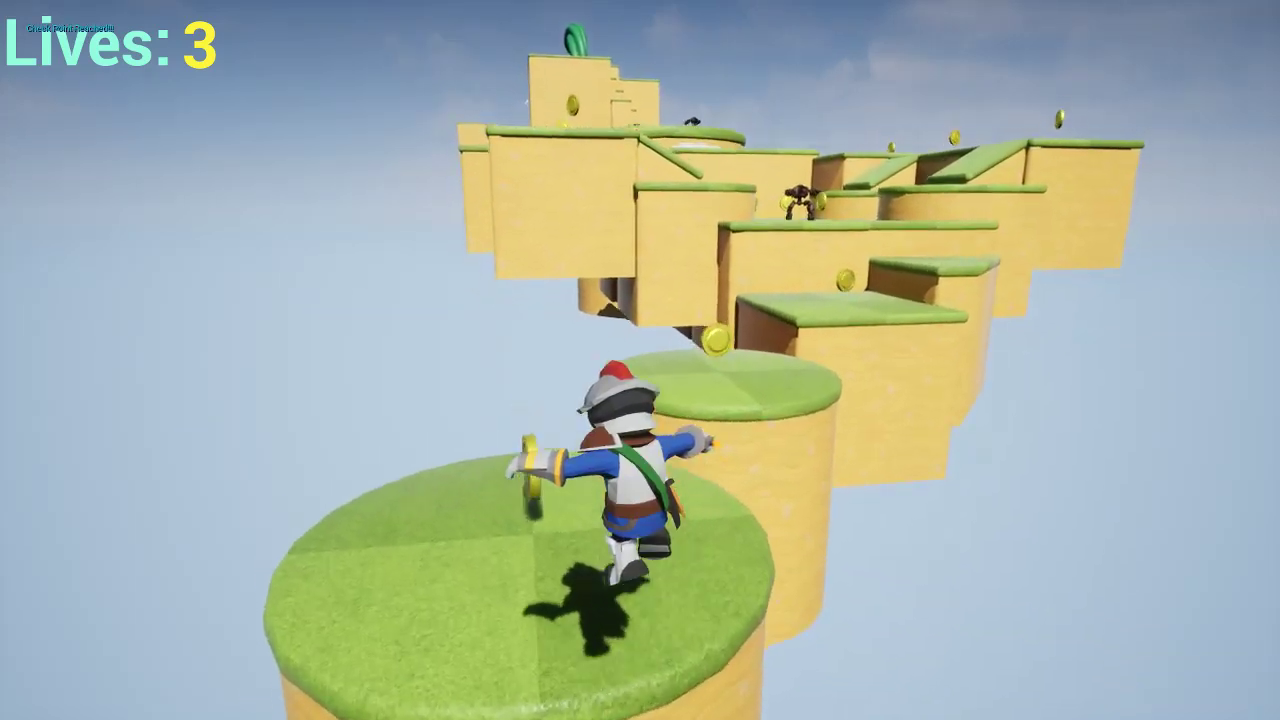
key("w")
key("space")
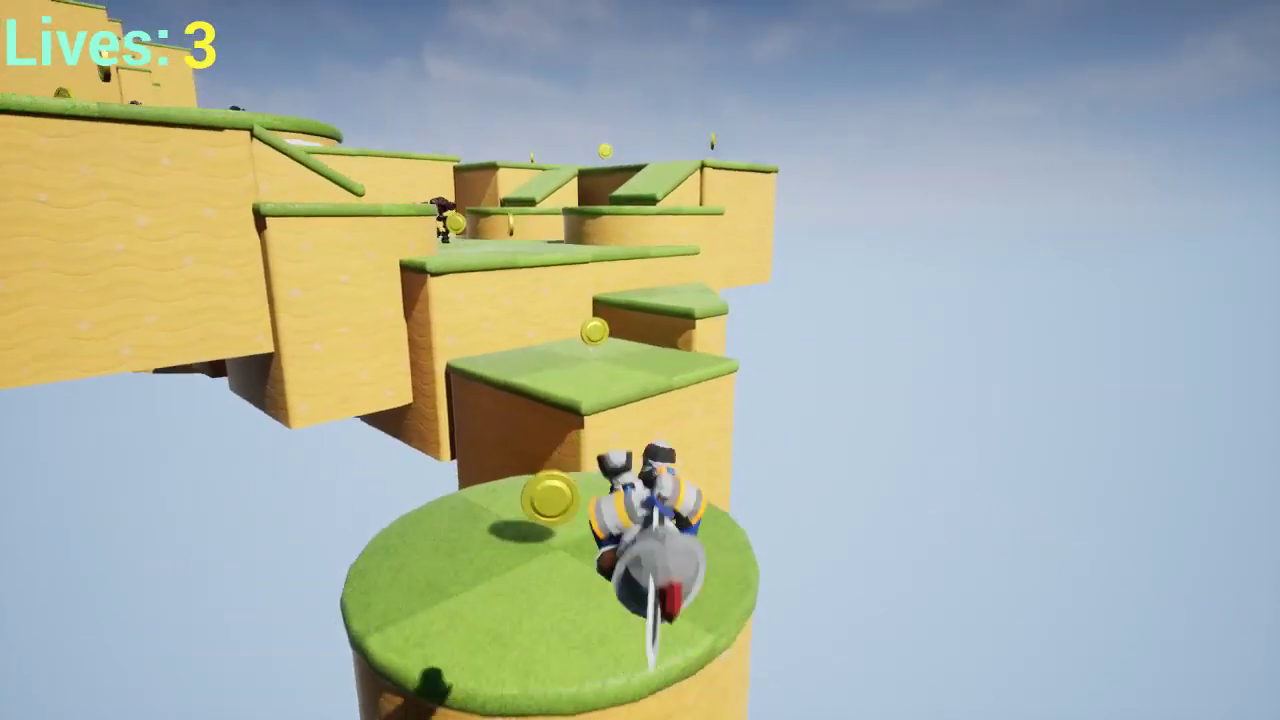
key("w")
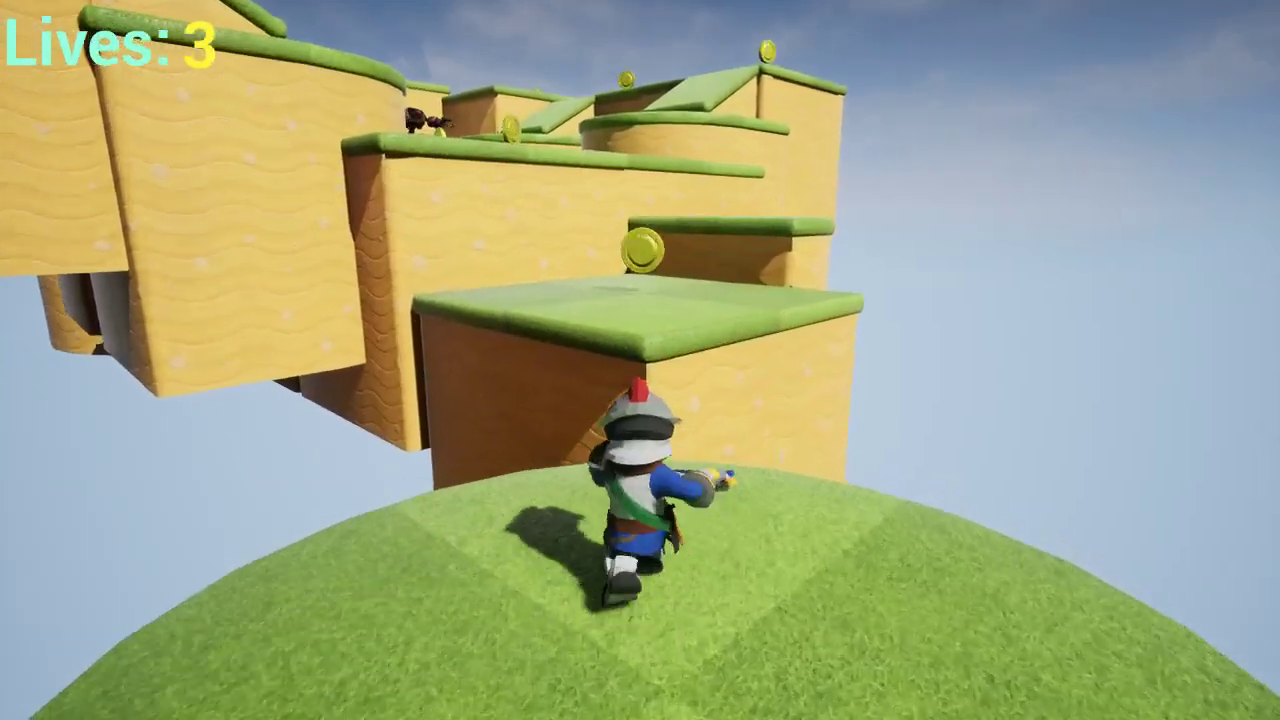
key("w")
key("space")
key("space")
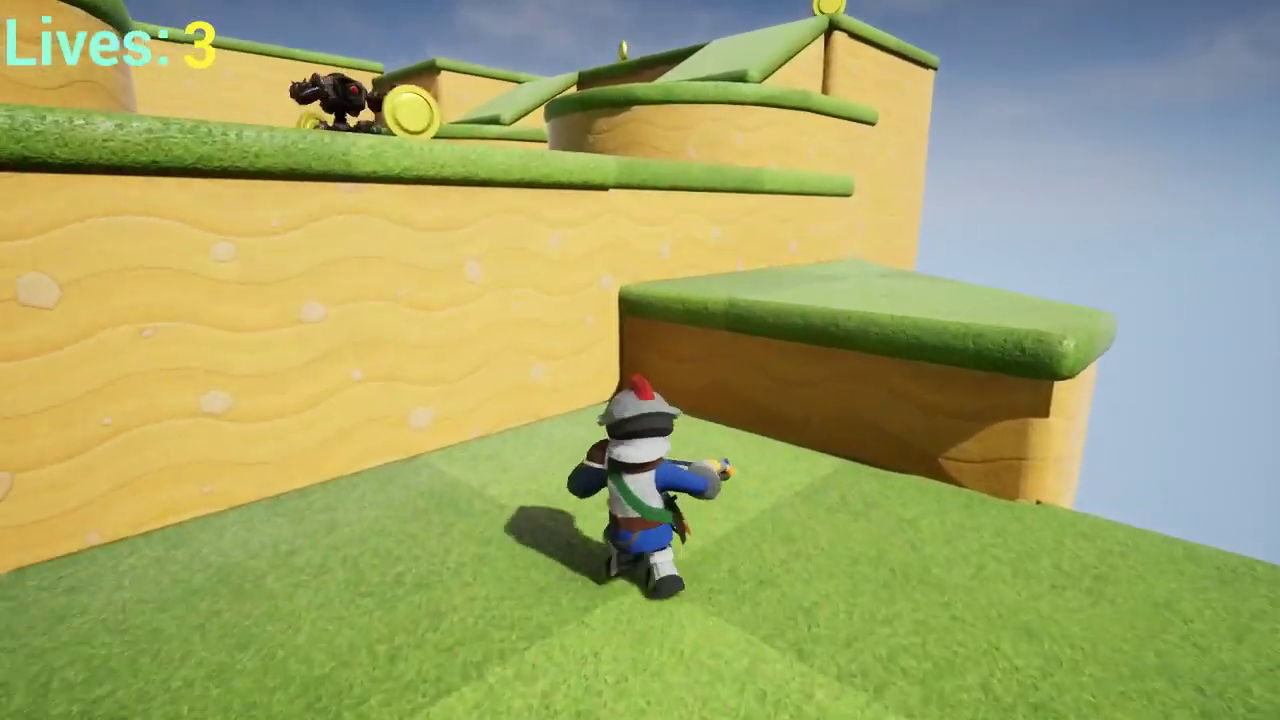
- Playtest jumping into the walled courtyard and attacking the robot enemy beside the gold coin
key("w")
key("space")
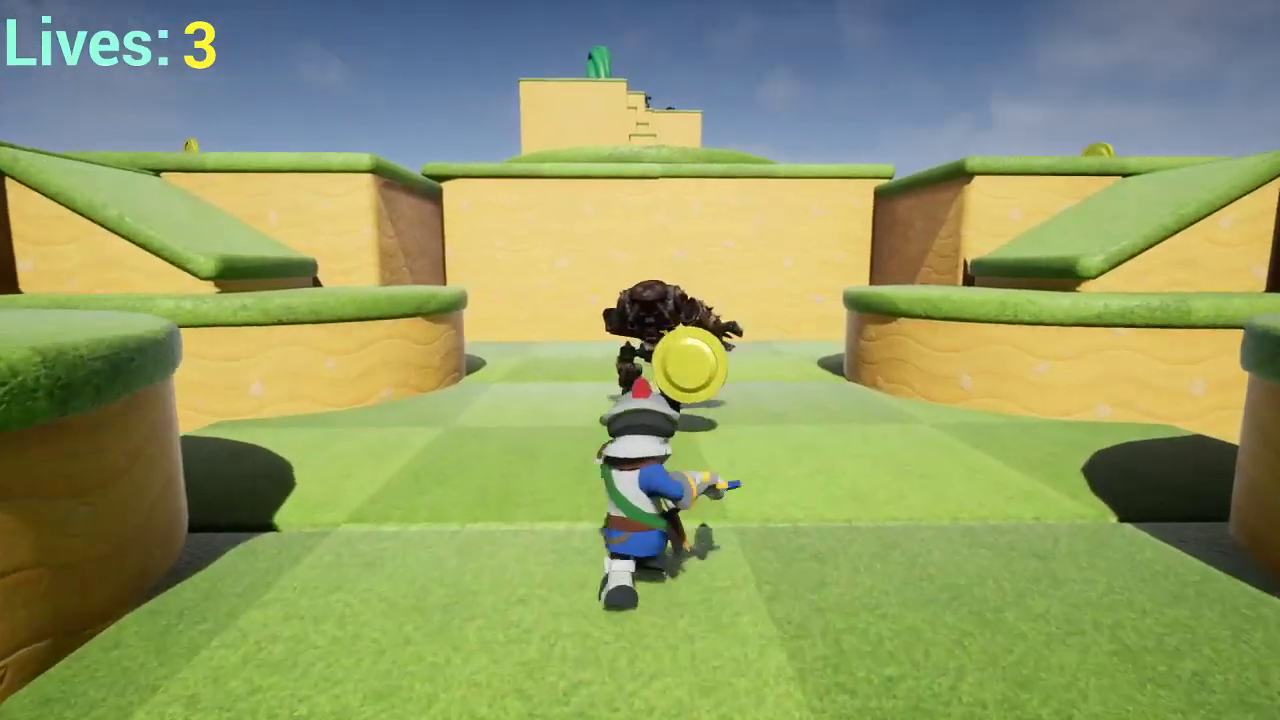
key("w")
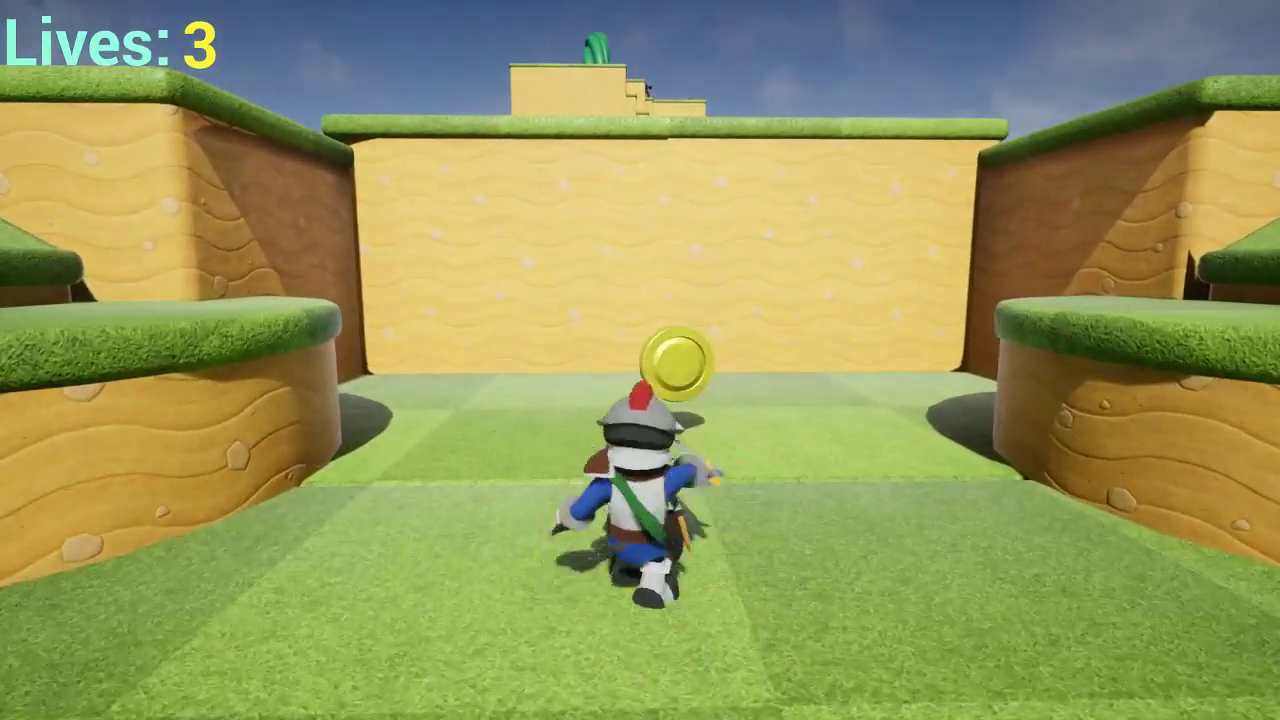
key("w")
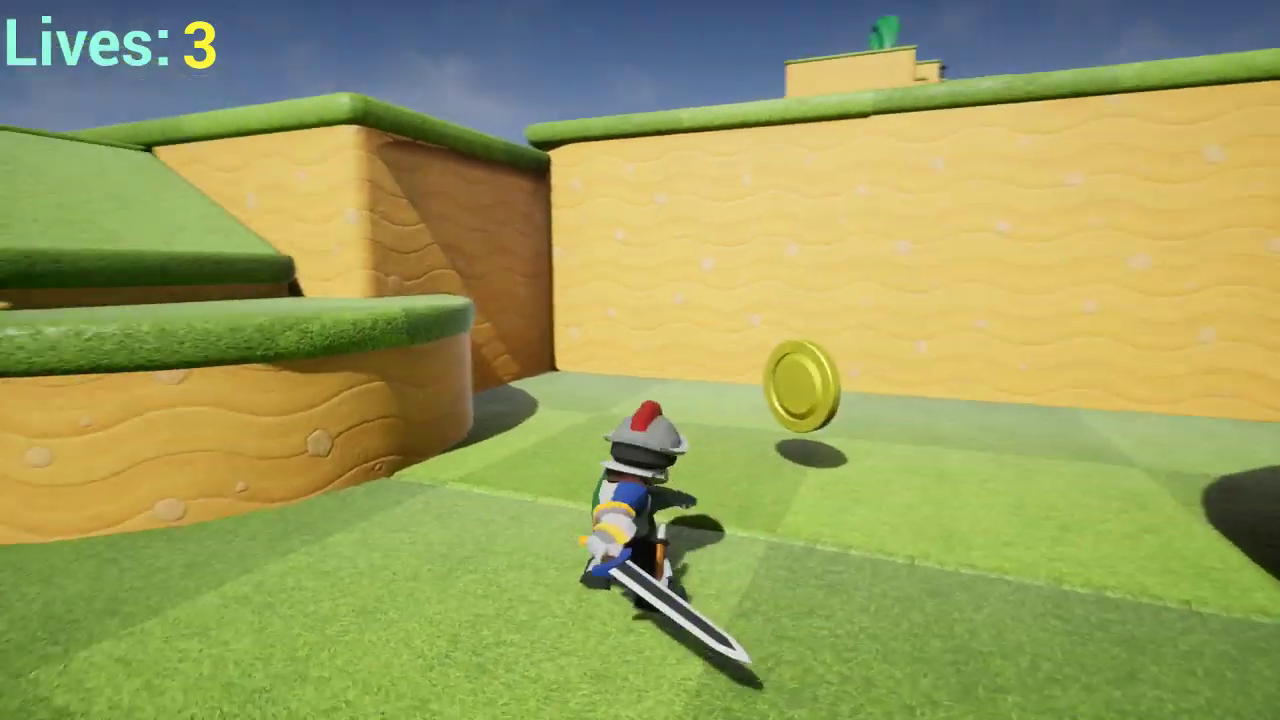
- Playtest jumping onto the upper grass terrace and swinging the sword while crossing it past the coins
key("space")
key("w")
key("space")
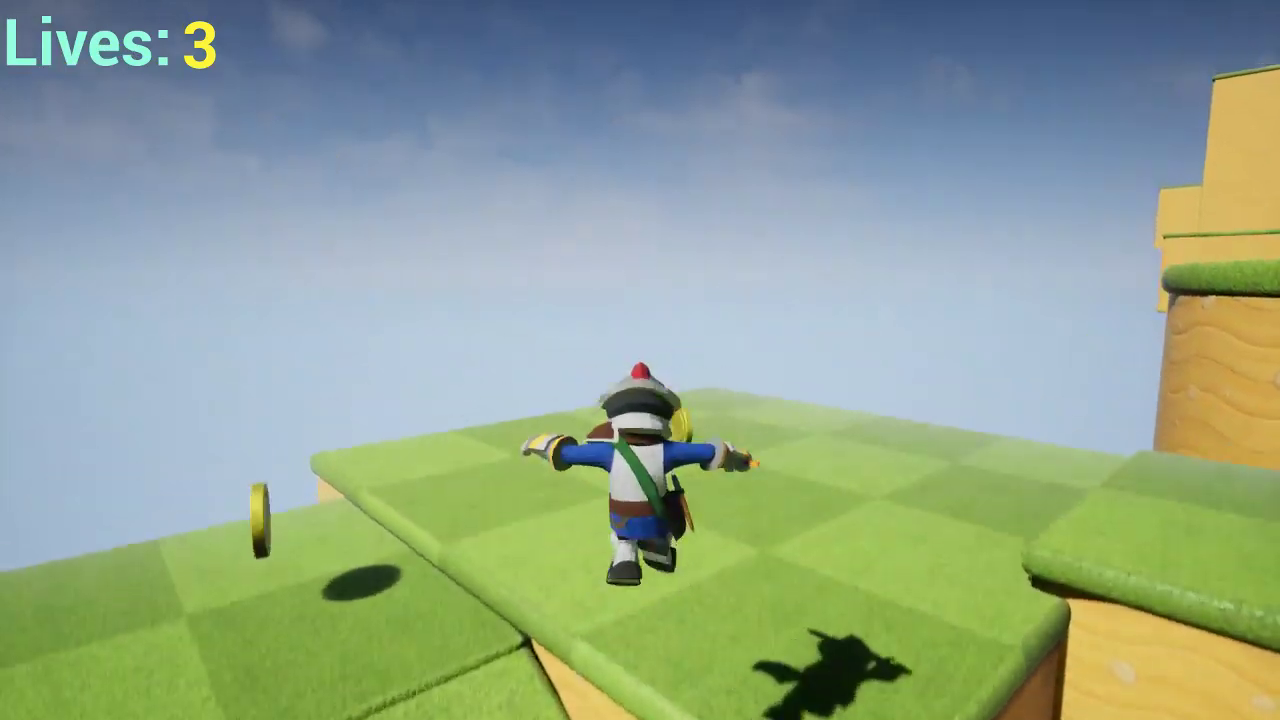
key("w")
key("w")
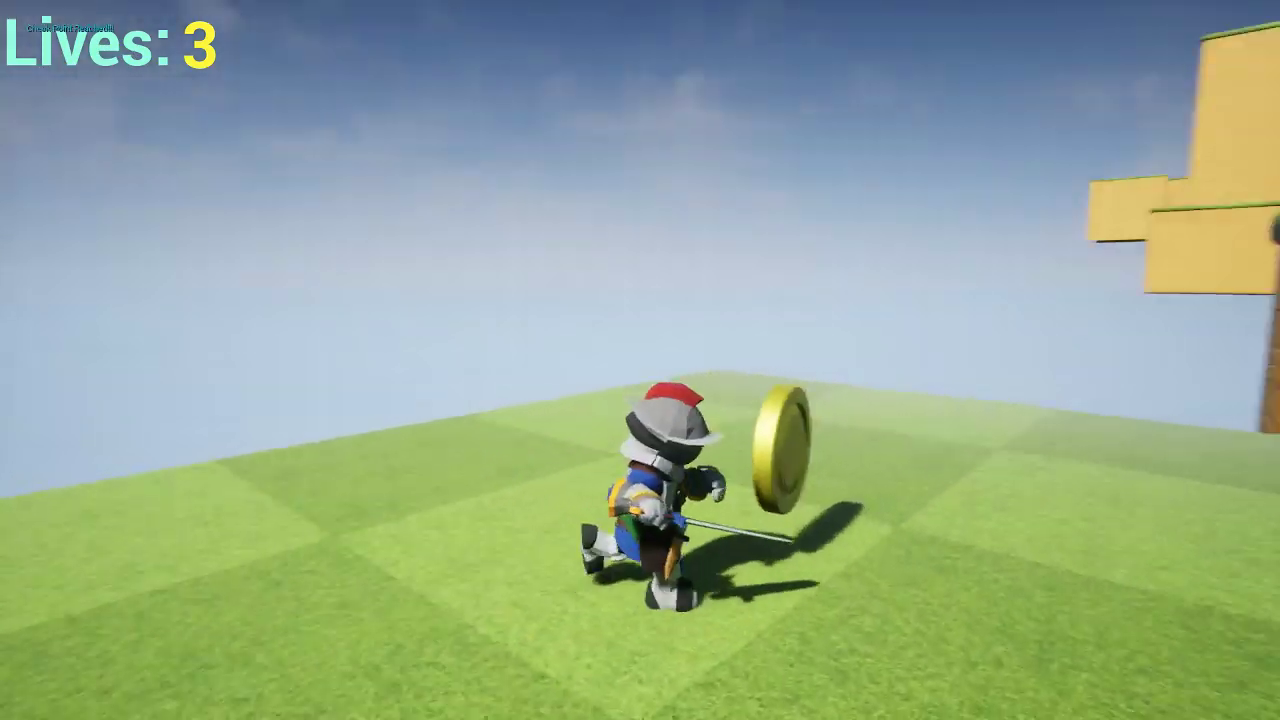
key("w")
key("space")
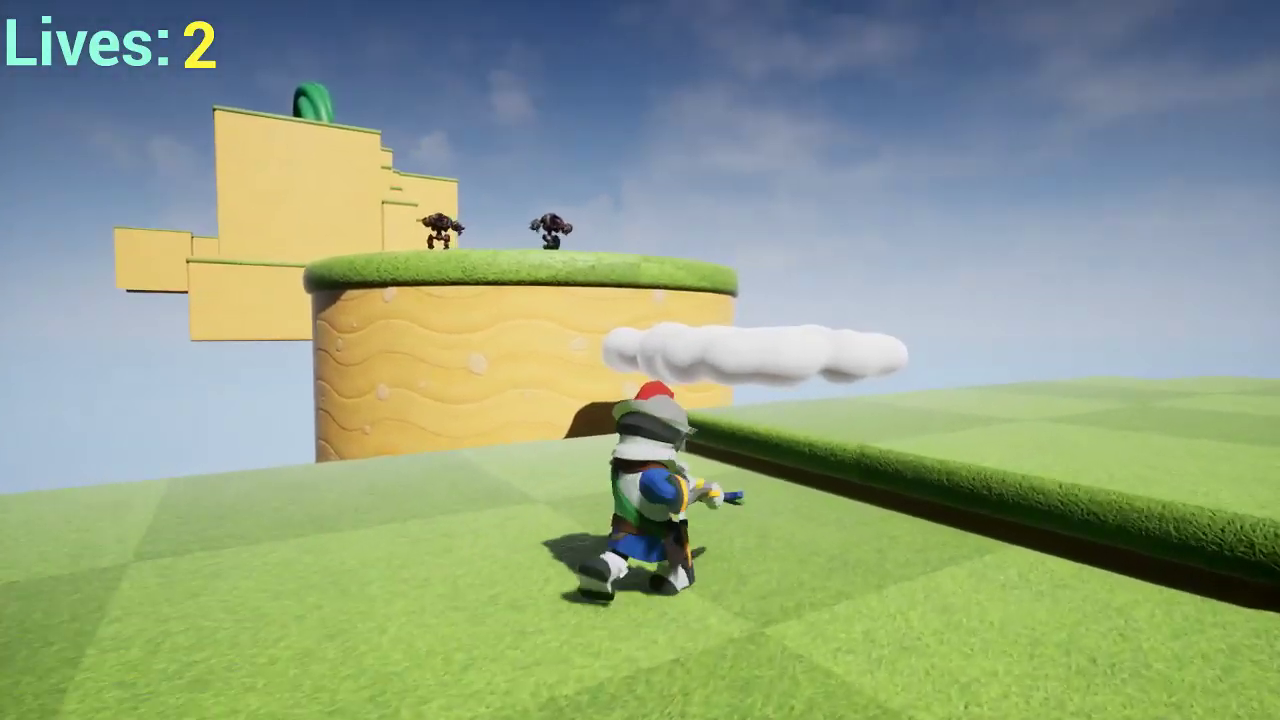
- Playtest jumping over the cloud onto the large round tower and attacking the robot enemies on it
key("w")
key("space")
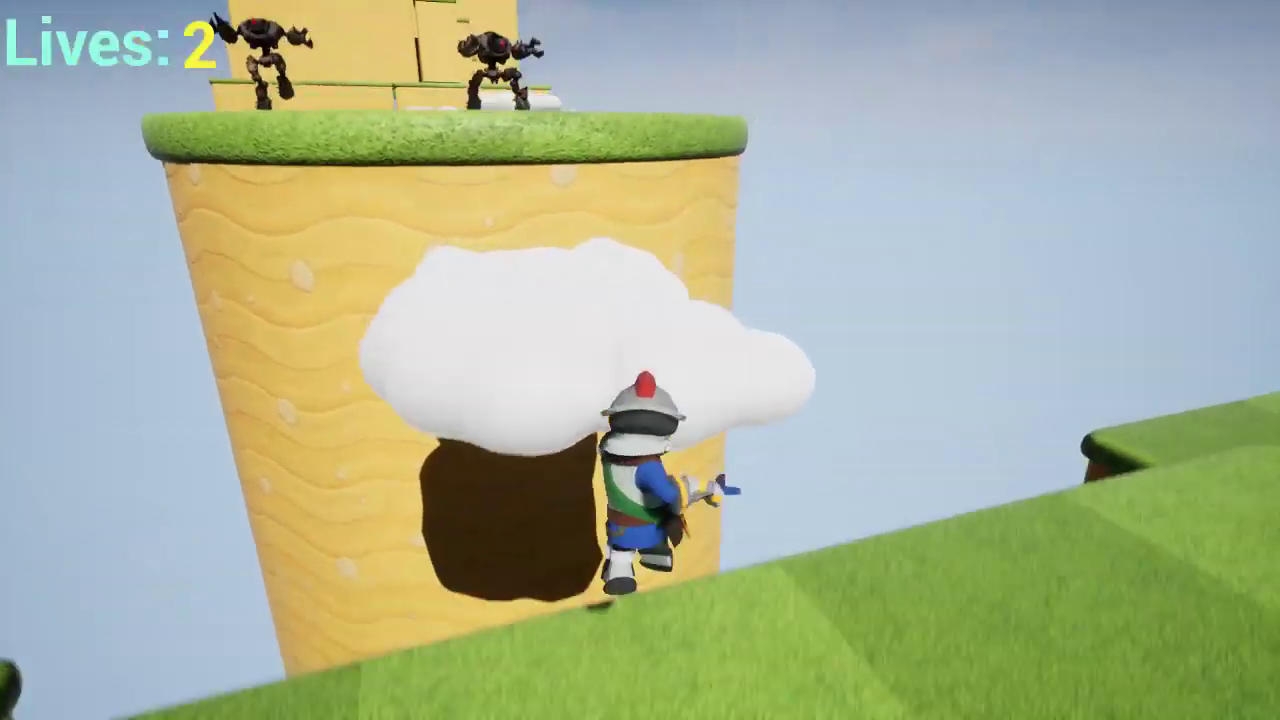
key("w")
key("space")
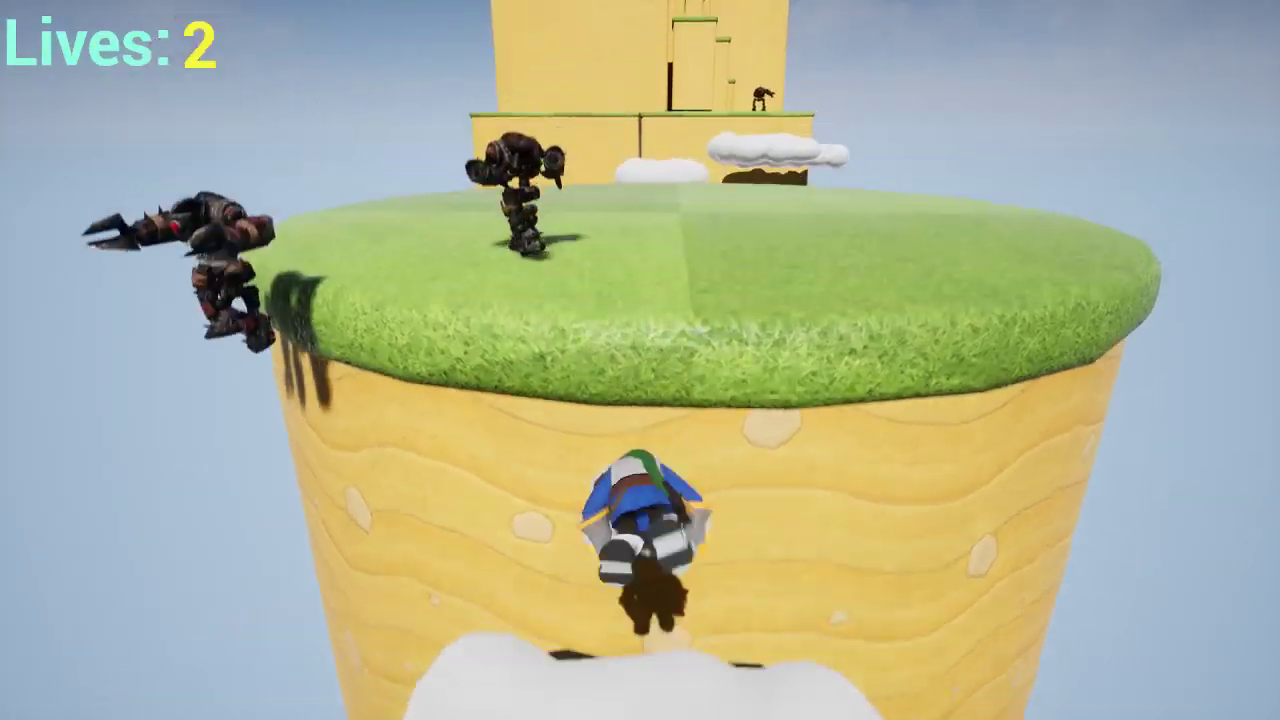
key("w")
key("w")
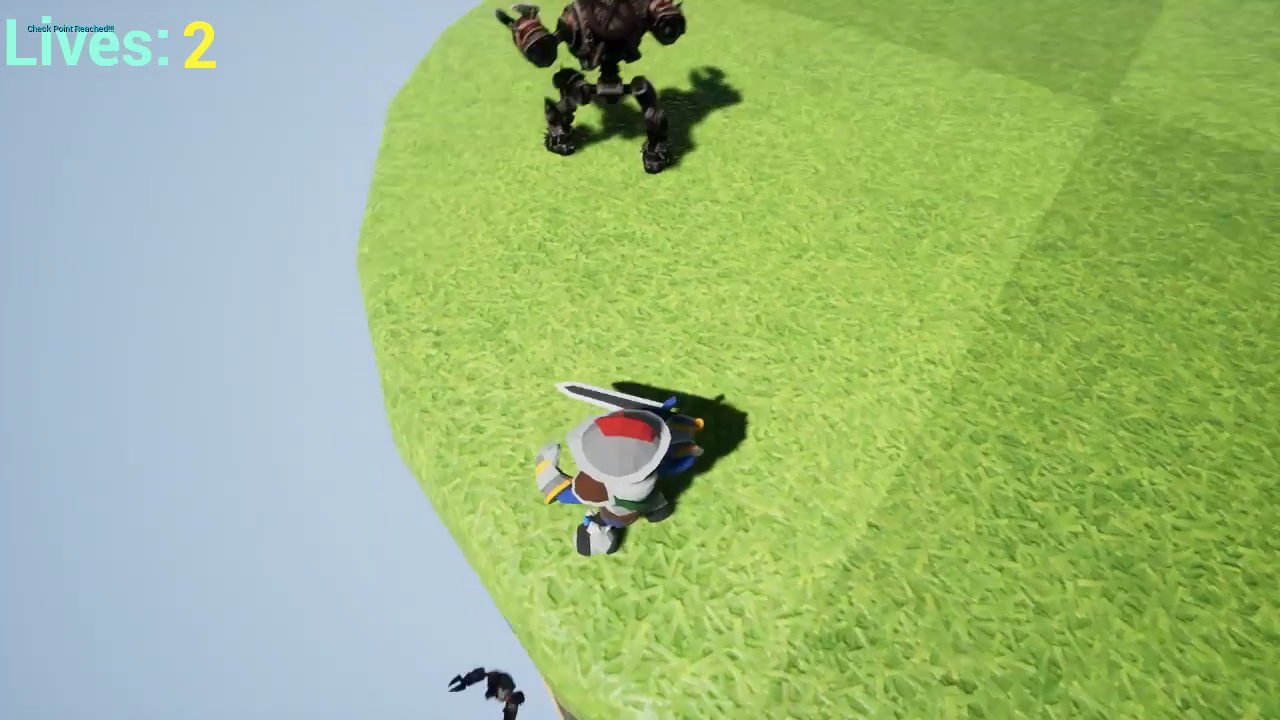
key("w")
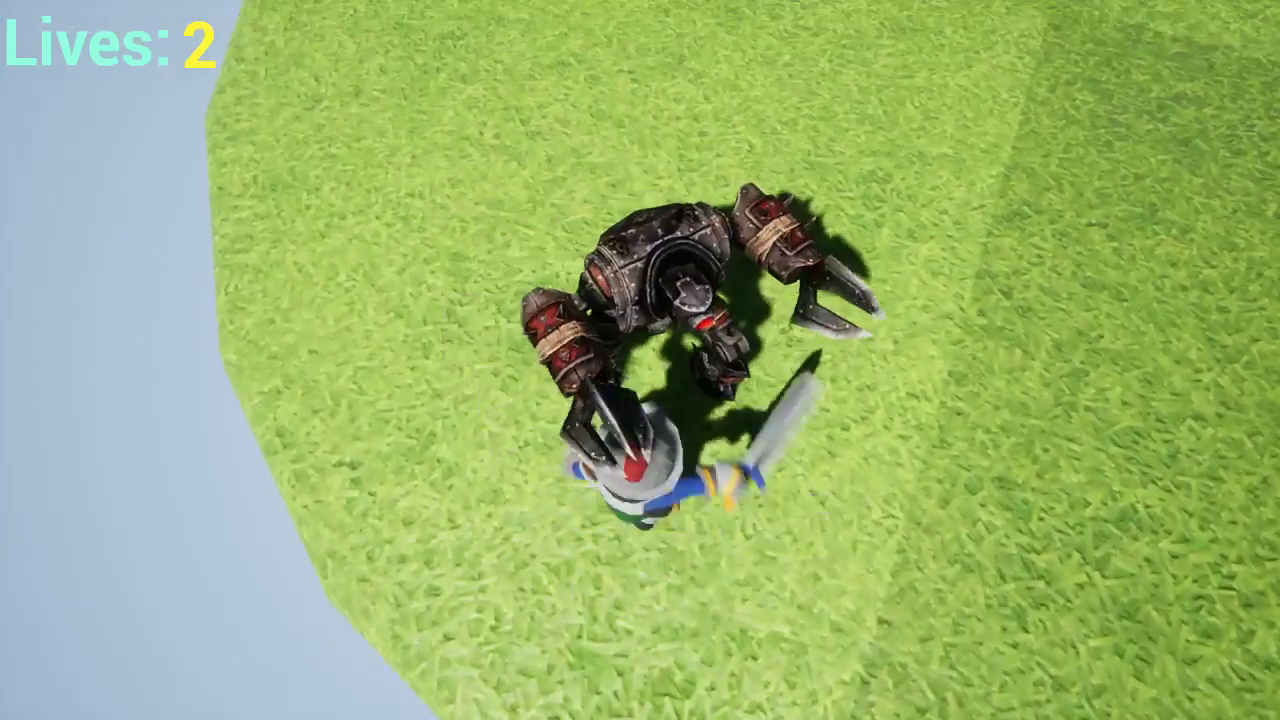
key("w")
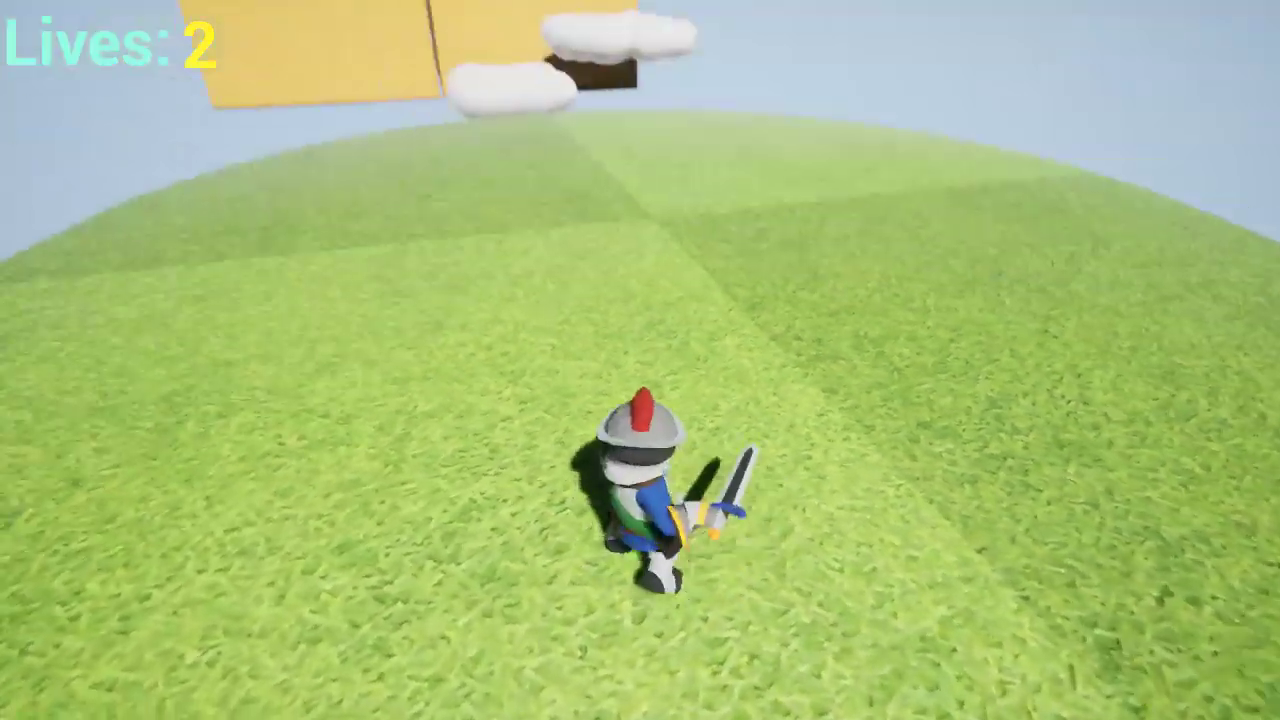
- Playtest crossing the clouds to the stepped block, attacking its robot enemy, and climbing the steps with double jumps
key("w")
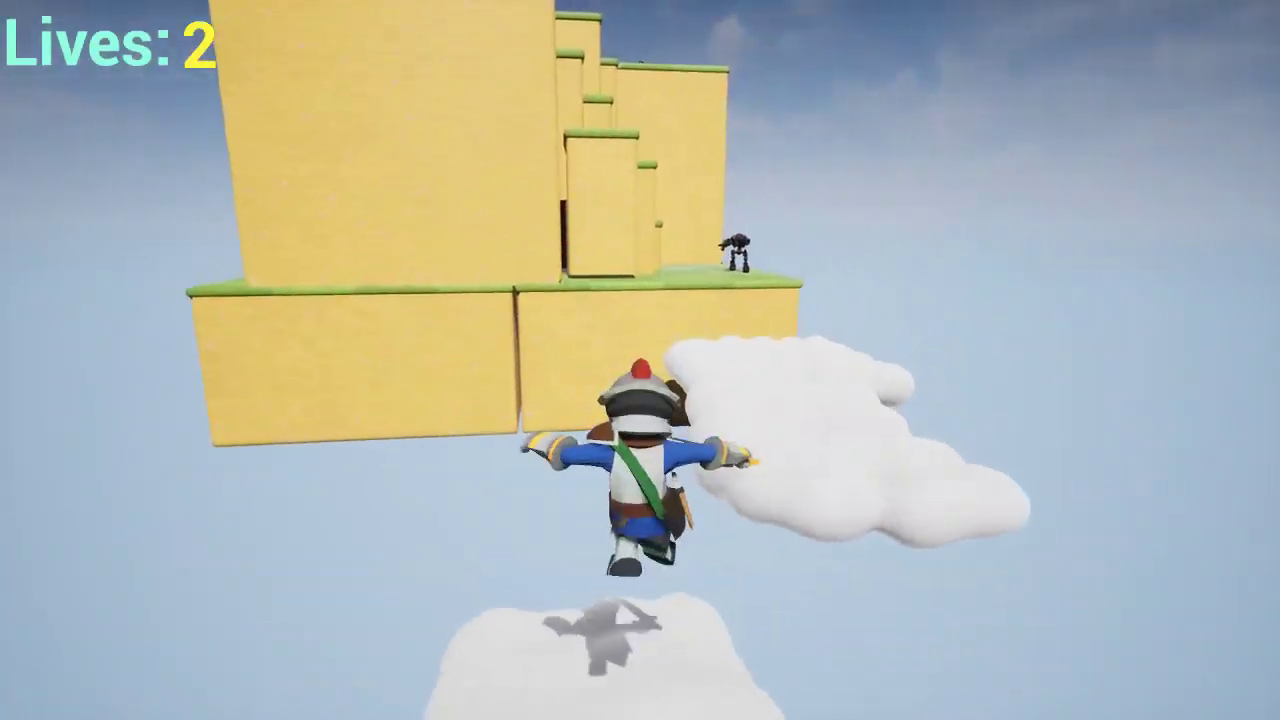
key("w")
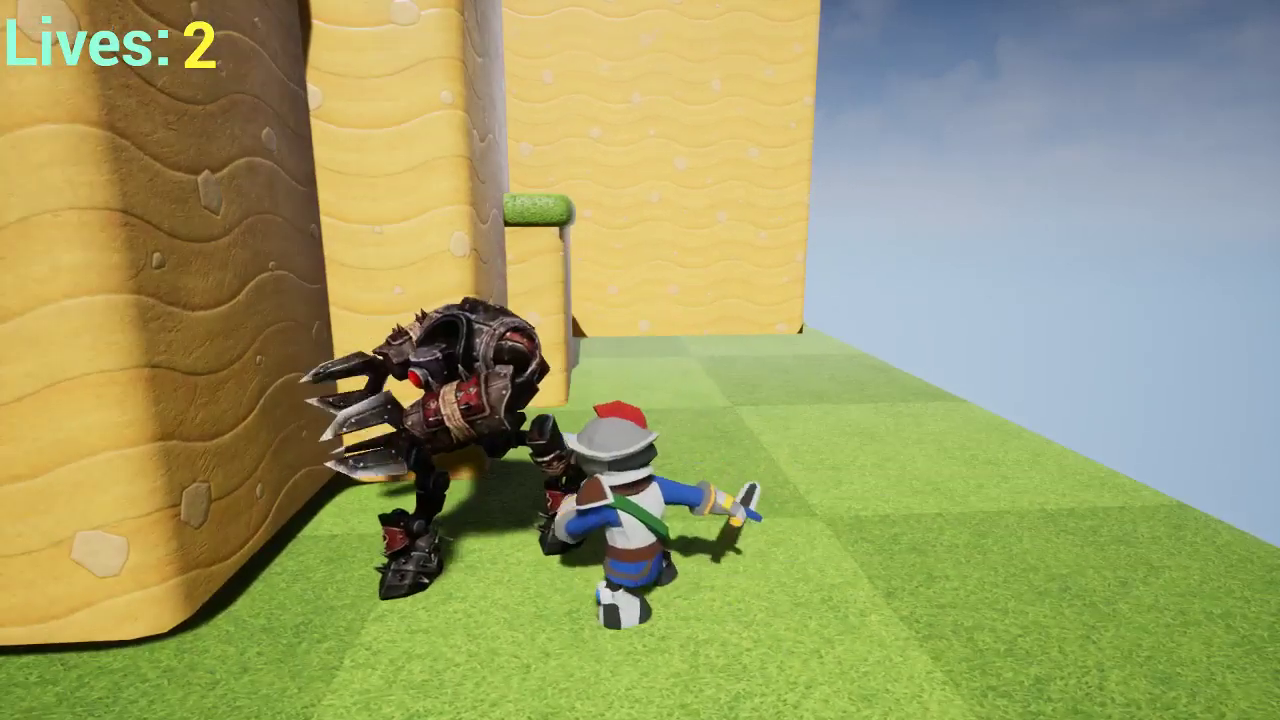
key("w")
key("space")
key("space")
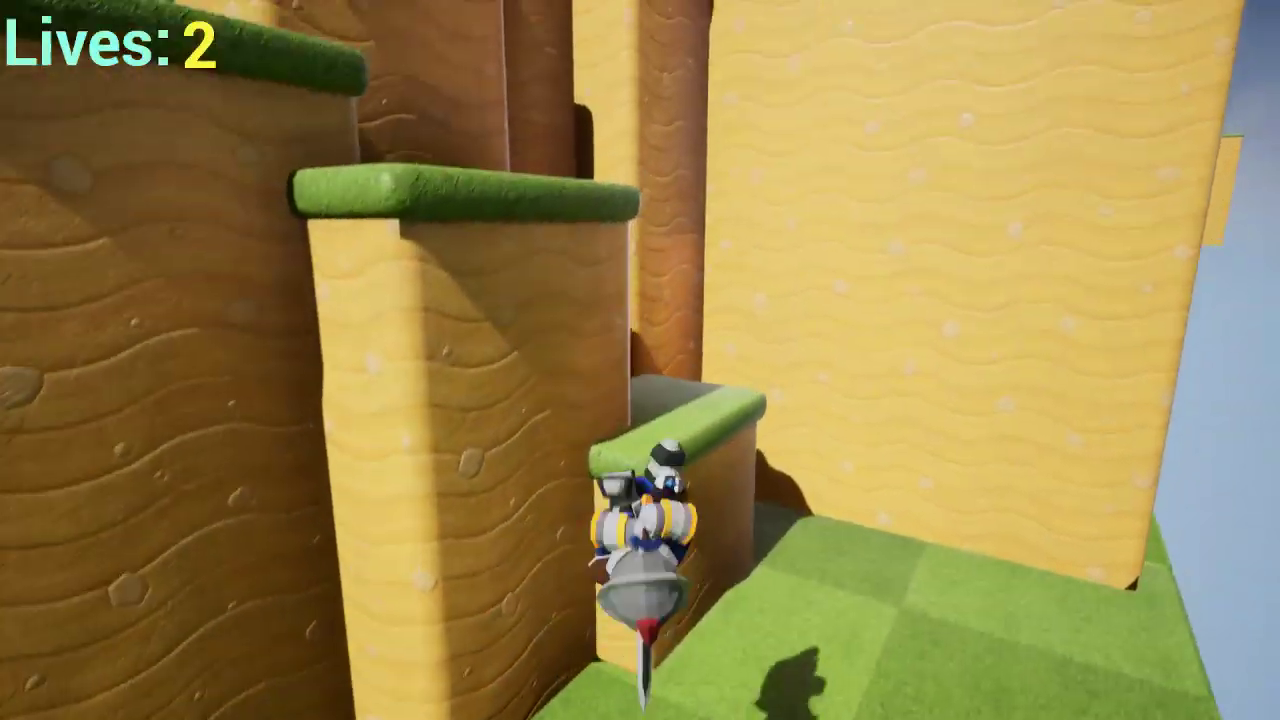
key("space")
key("space")
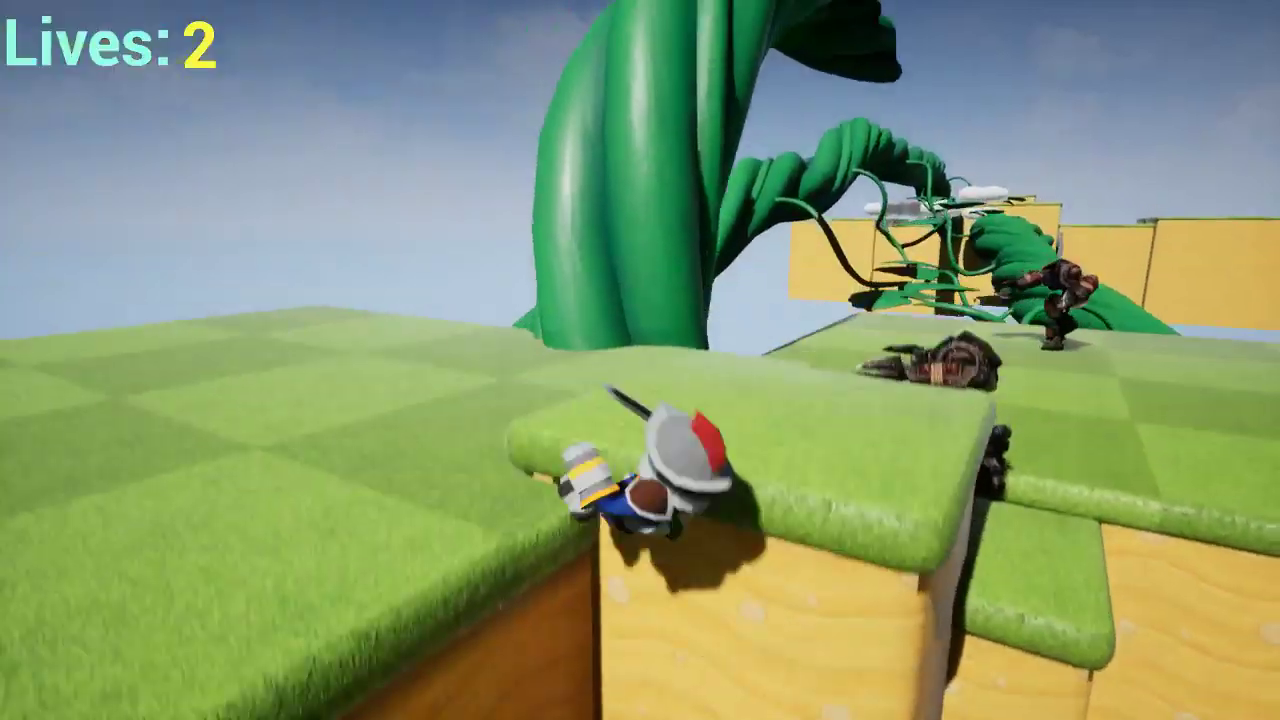
- Playtest ground and midair attacks on the robot enemies on the grass platform beside the beanstalk
key("w")
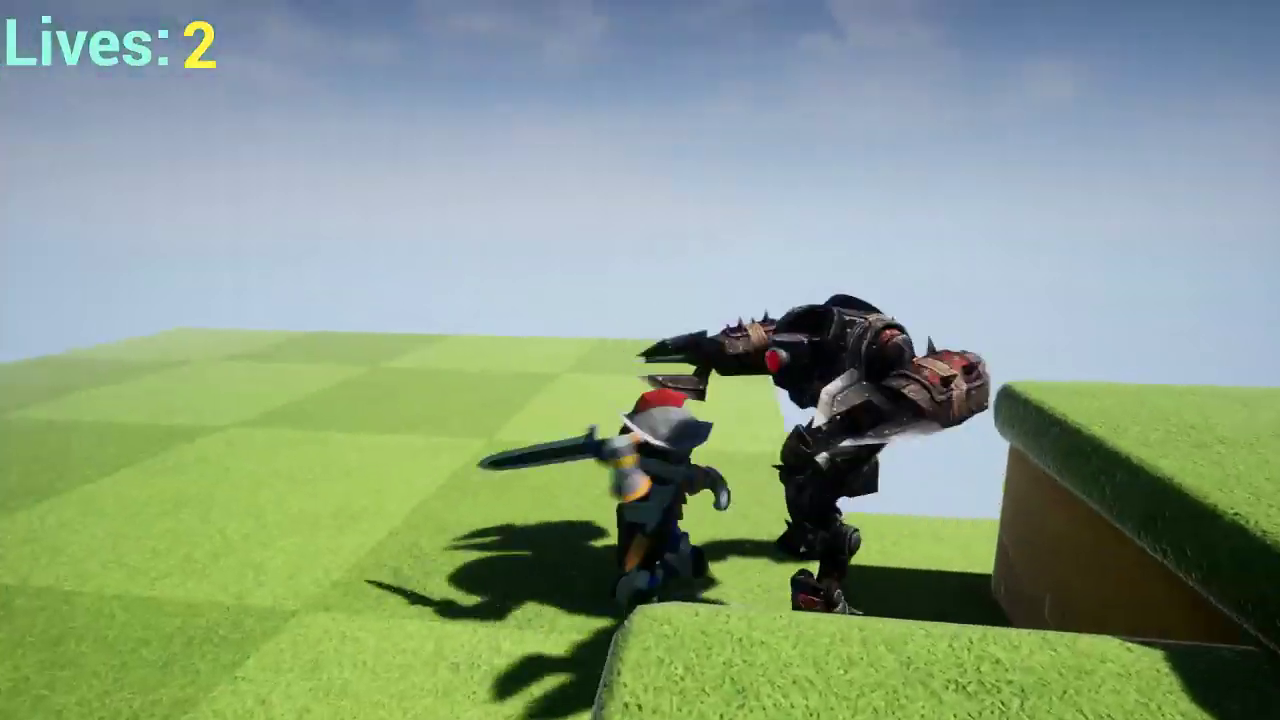
key("w")
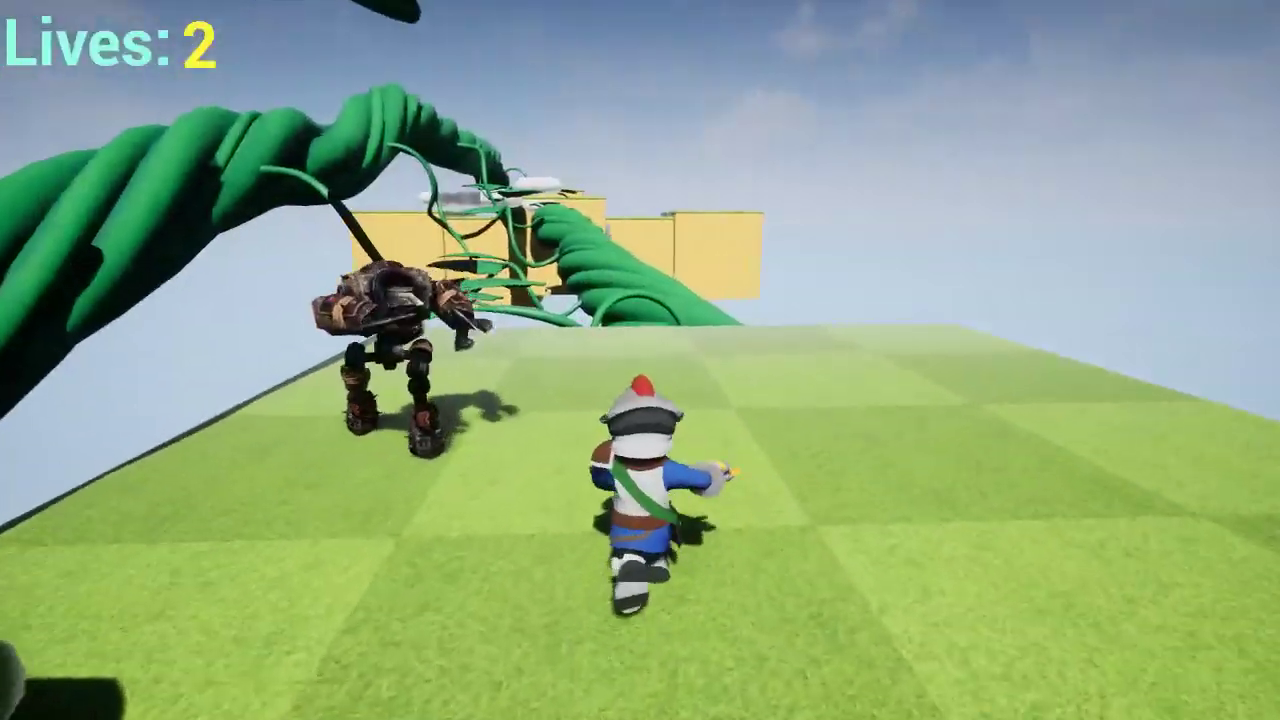
key("space")
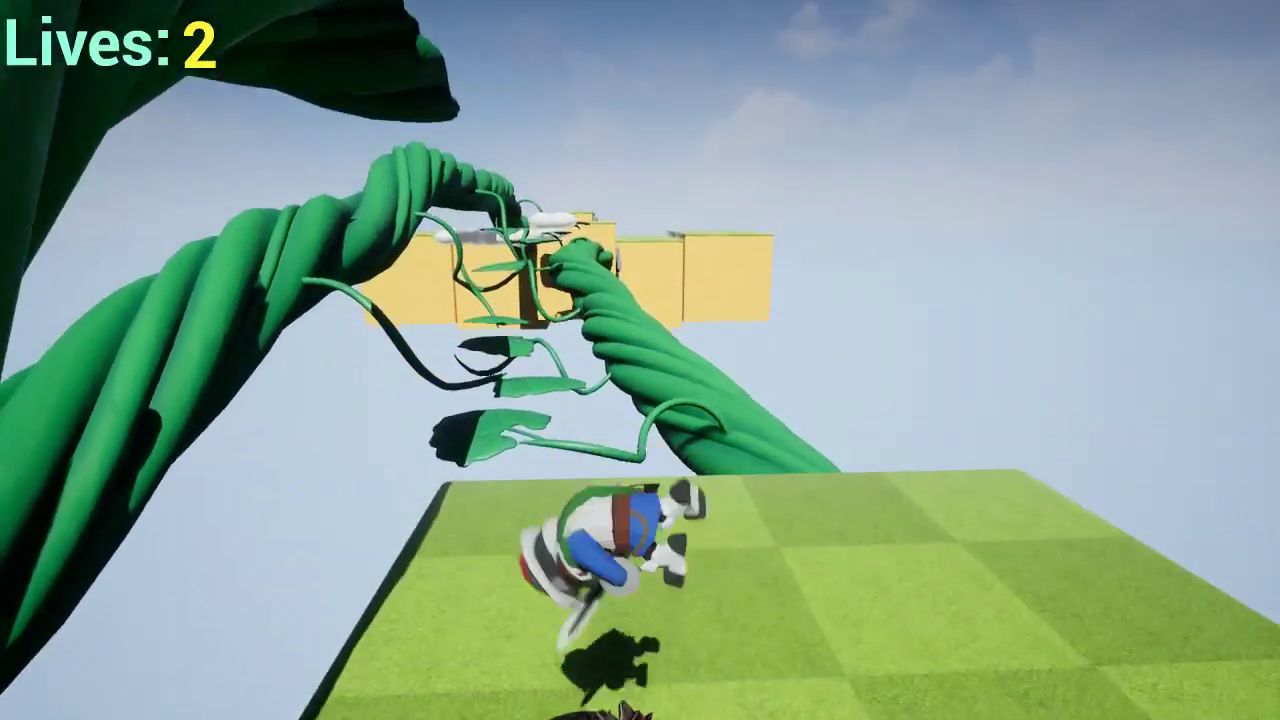
key("w")
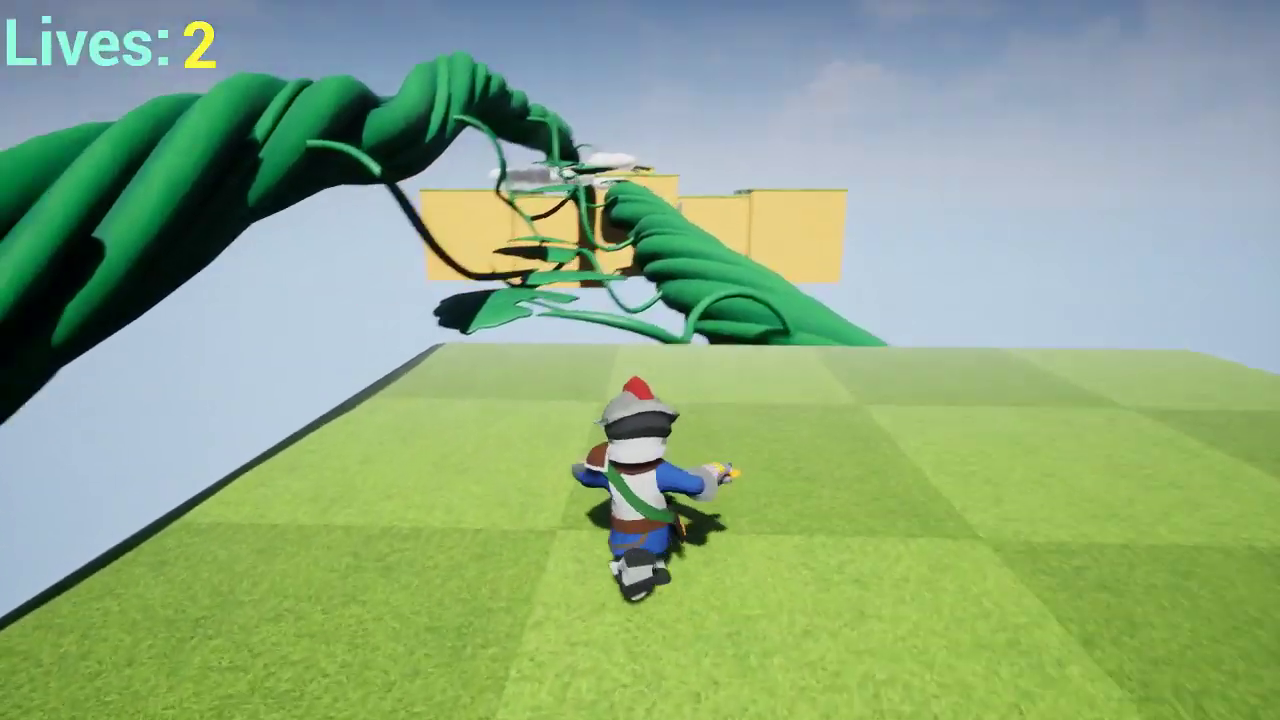
- Playtest jumping from leaf to leaf along the beanstalk up to the white cloud
key("space")
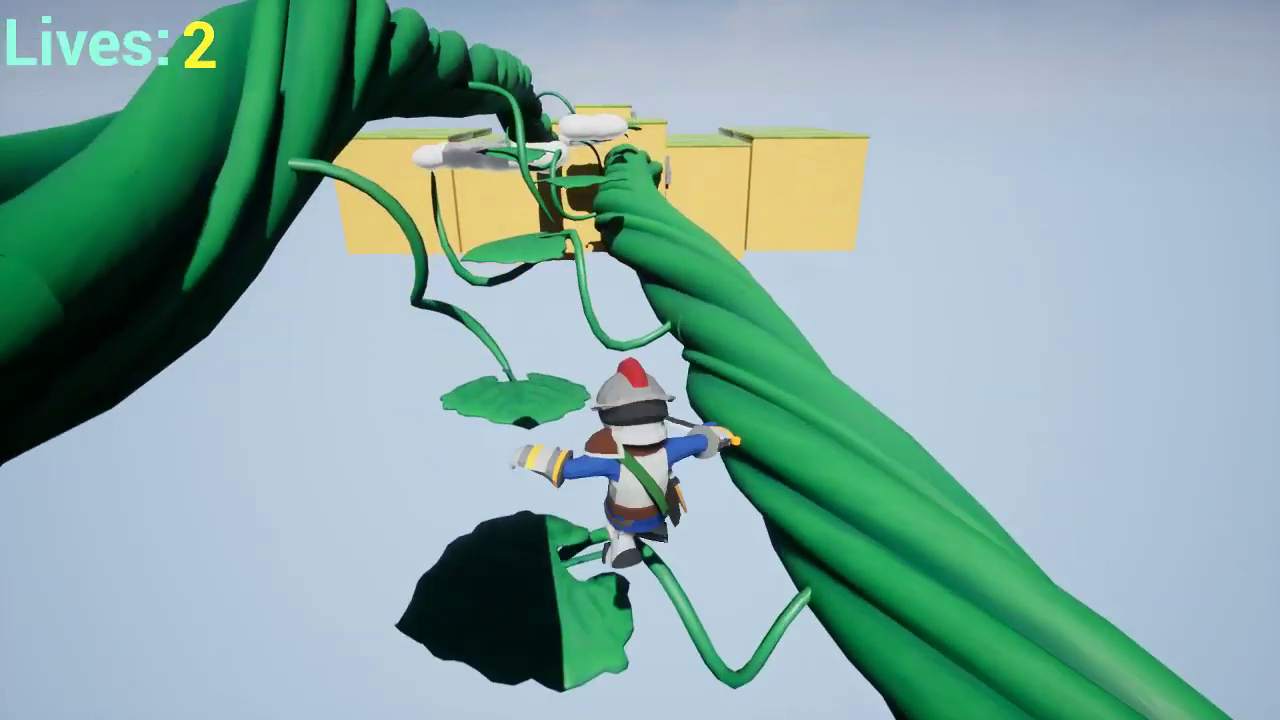
key("space")
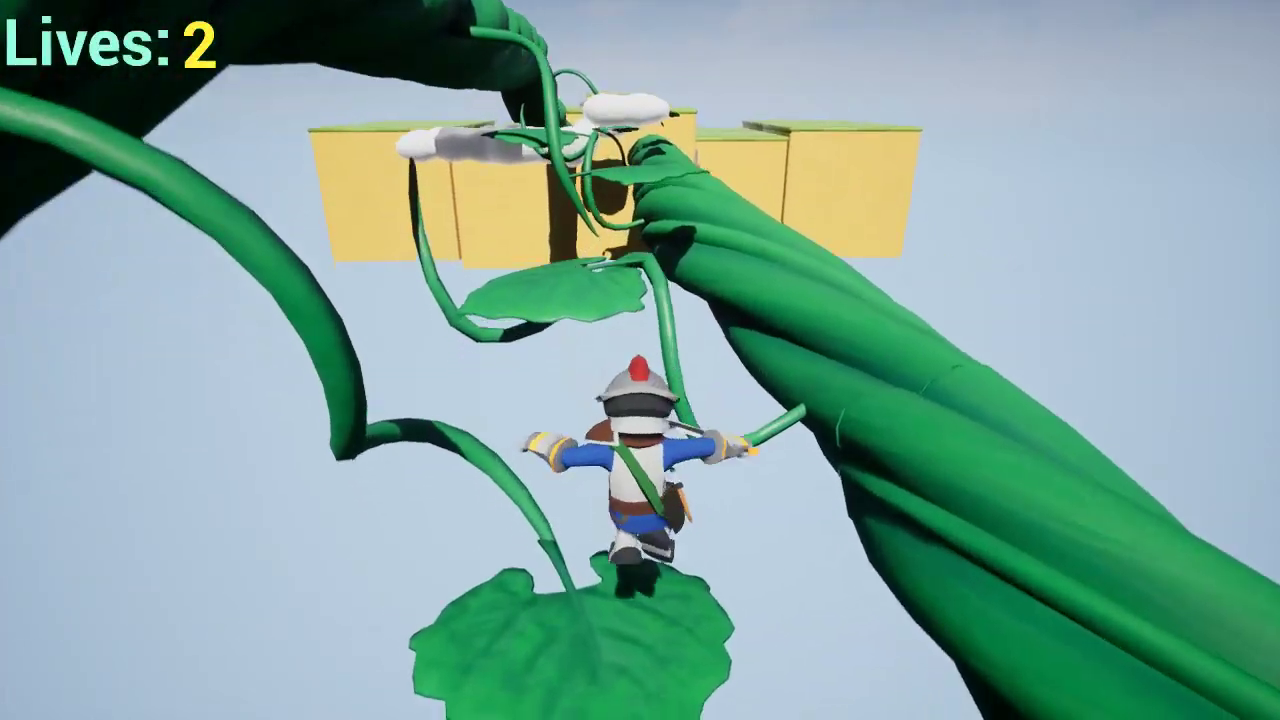
key("space")
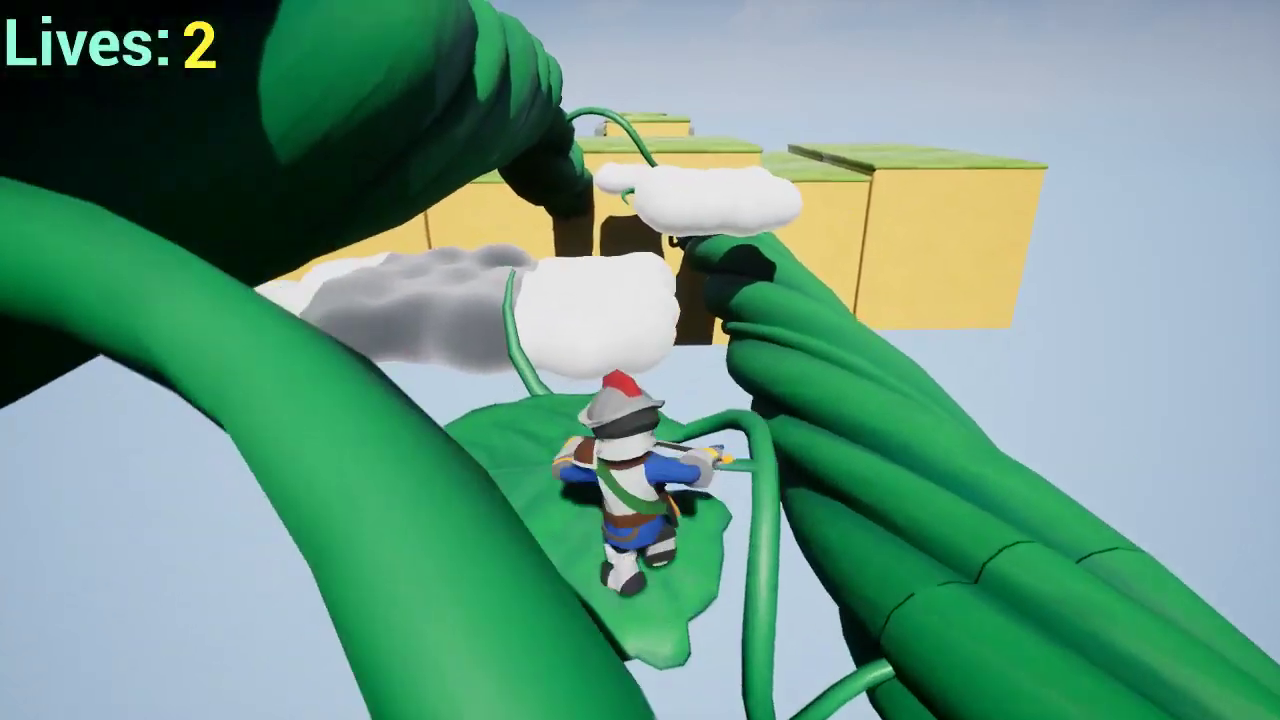
key("space")
key("space")
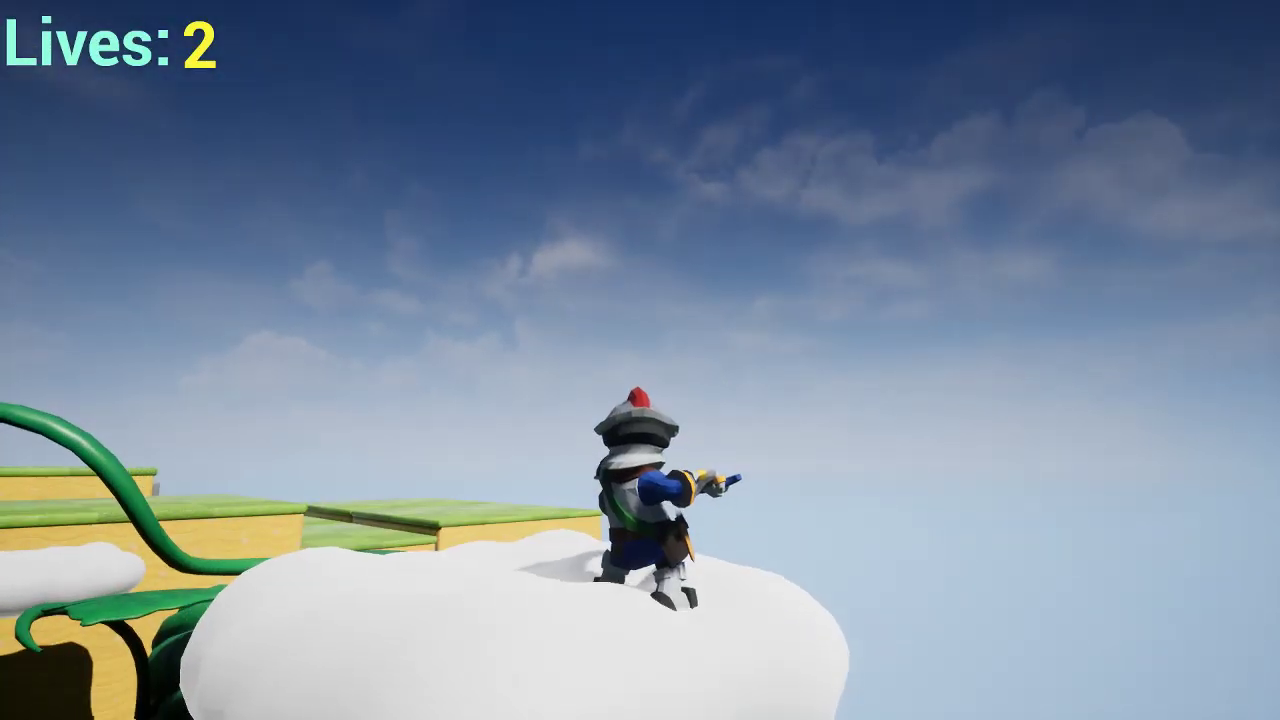
- Playtest moving from the cloud over the last leaf and small cloud toward the wide checkered platform
key("w")
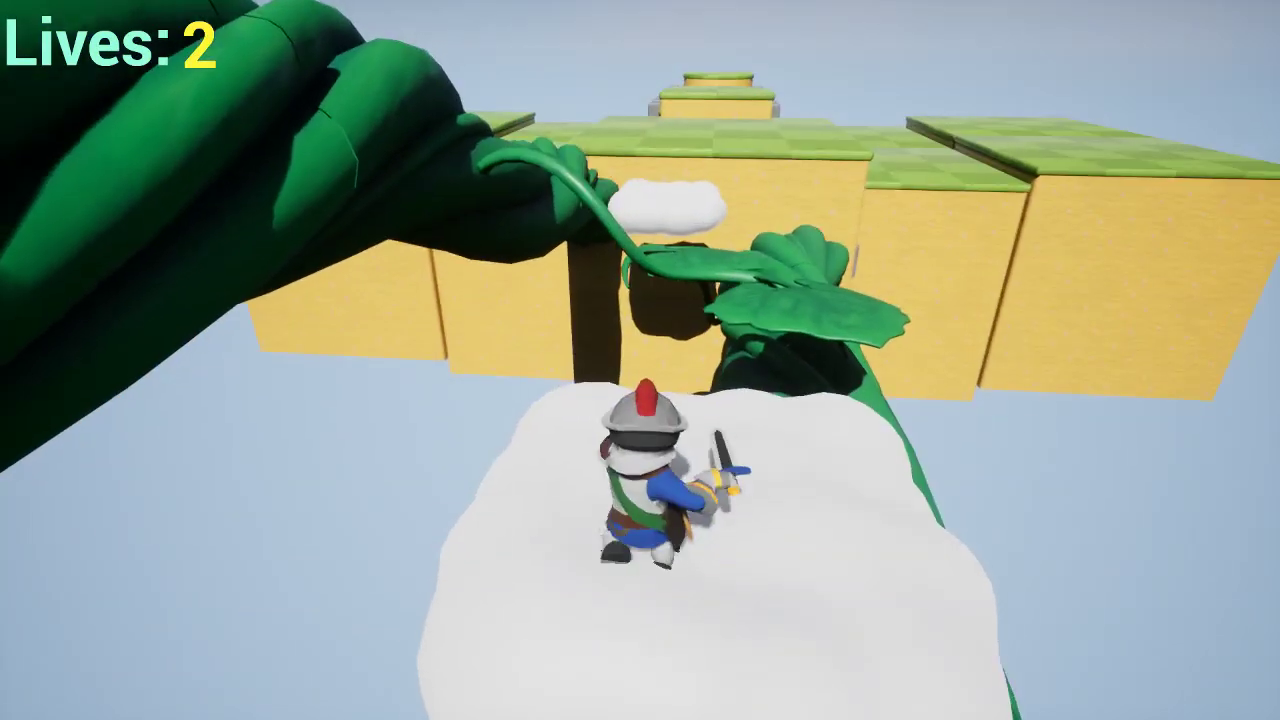
key("w")
key("w")
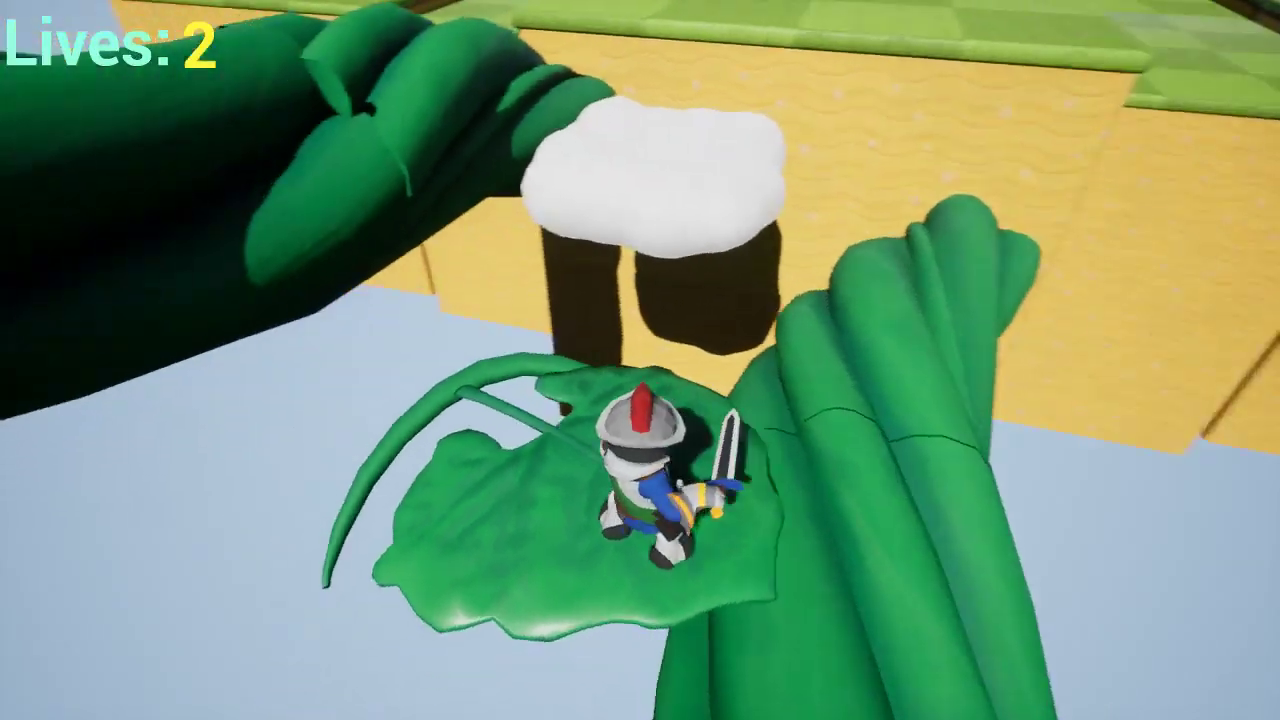
key("w")
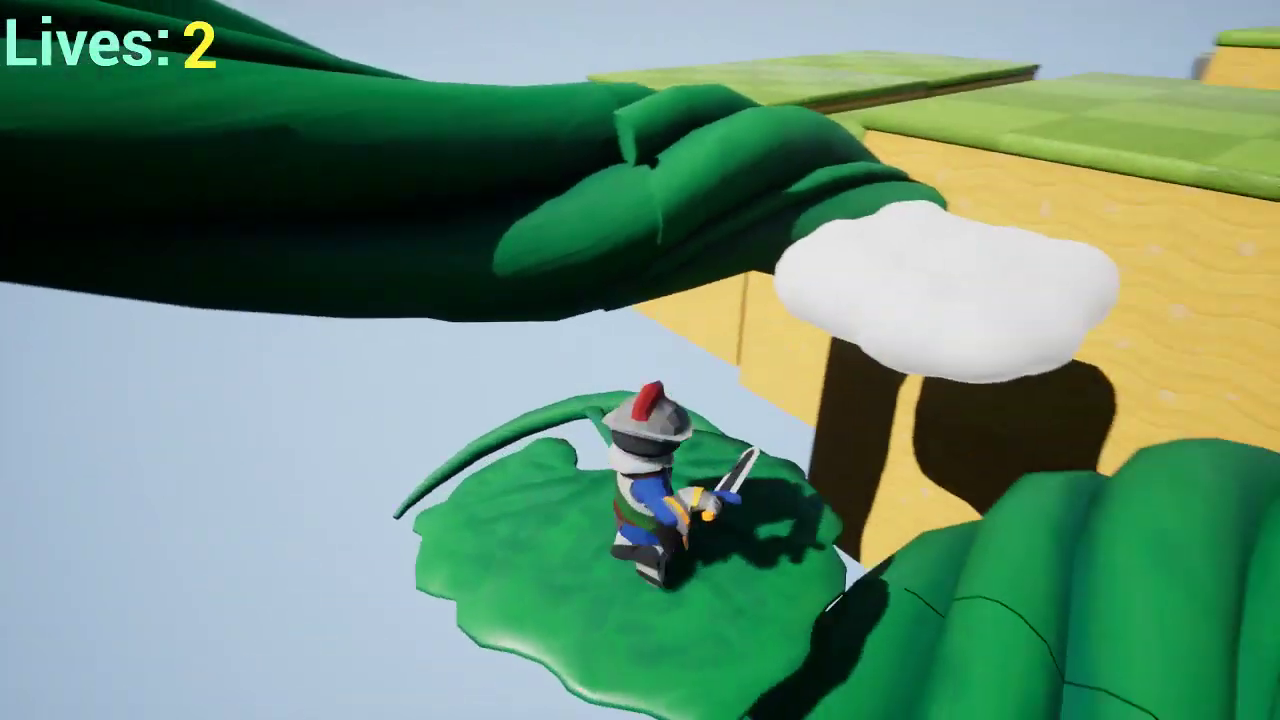
key("space")
key("w")
key("space")
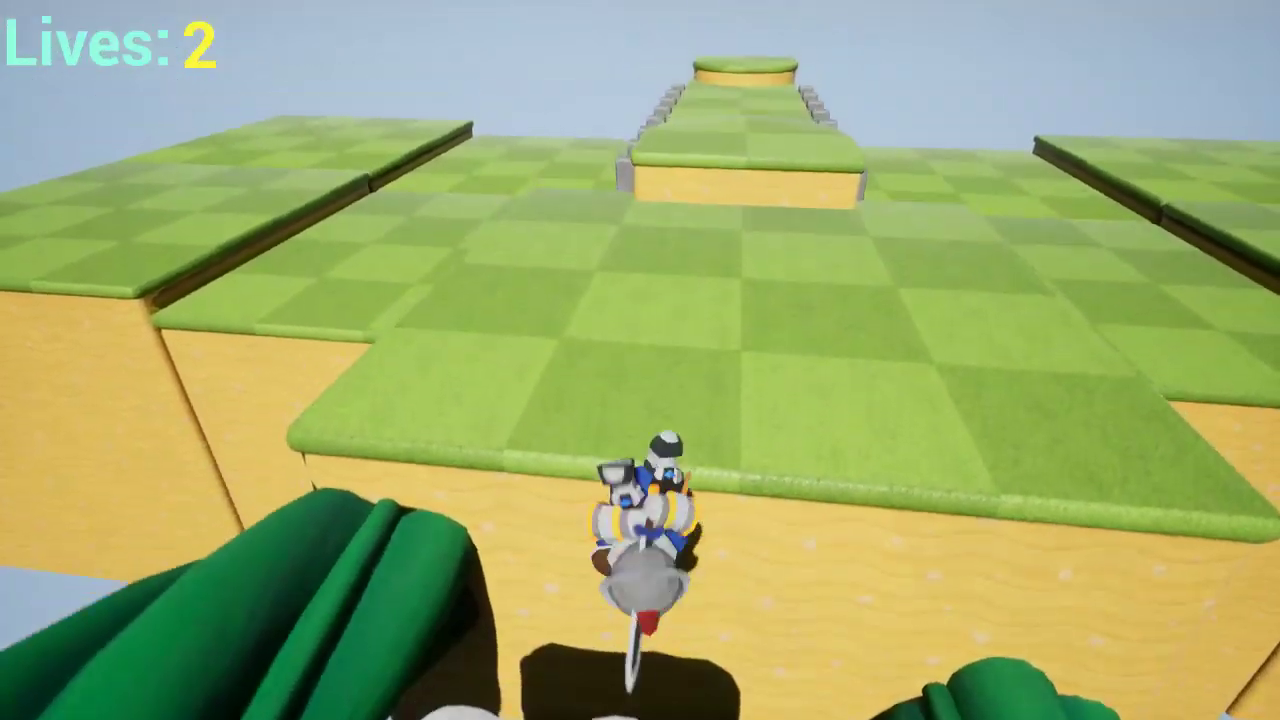
- Playtest running across the wide checkered platform and attacking on the raised block beside the stone pillars
key("w")
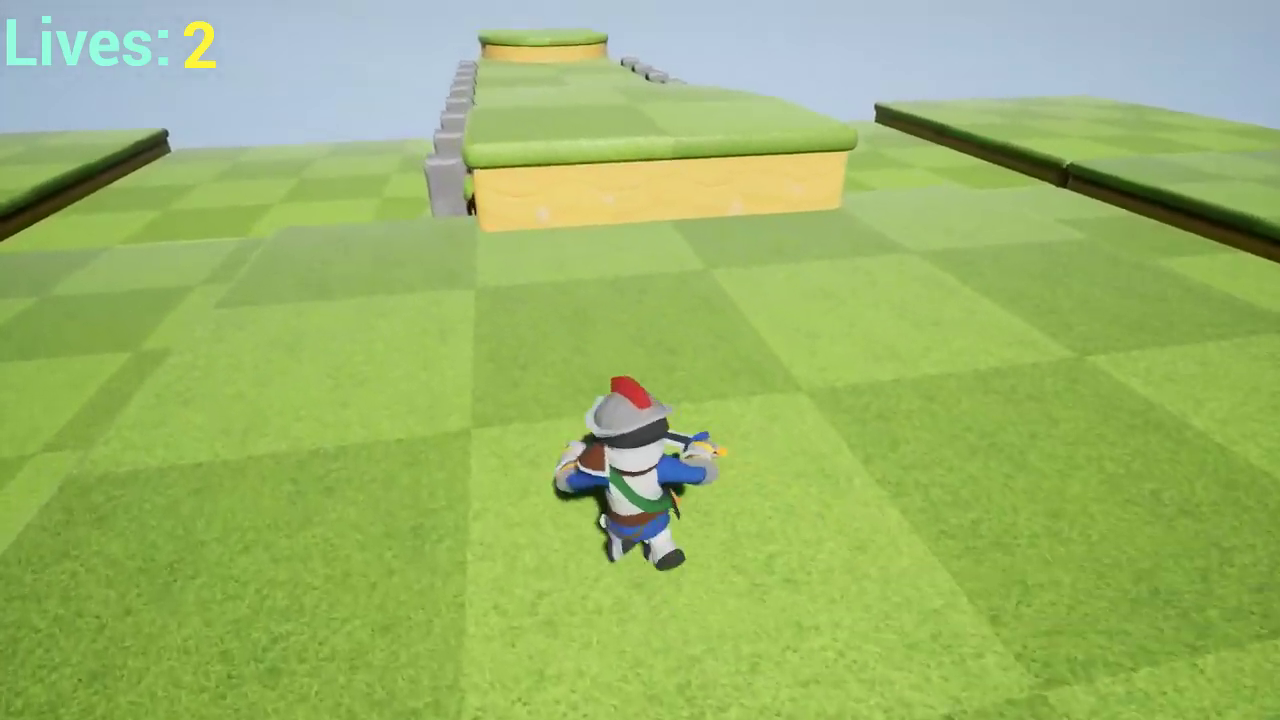
key("w")
key("space")
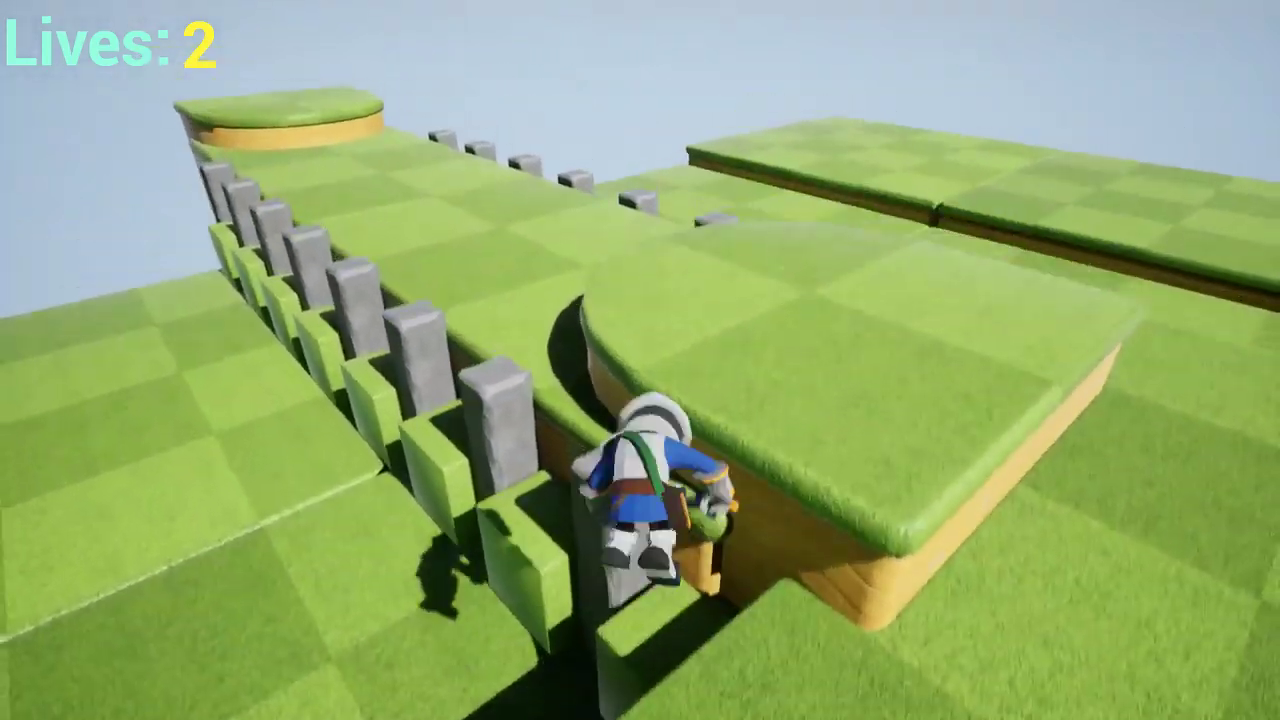
key("w")
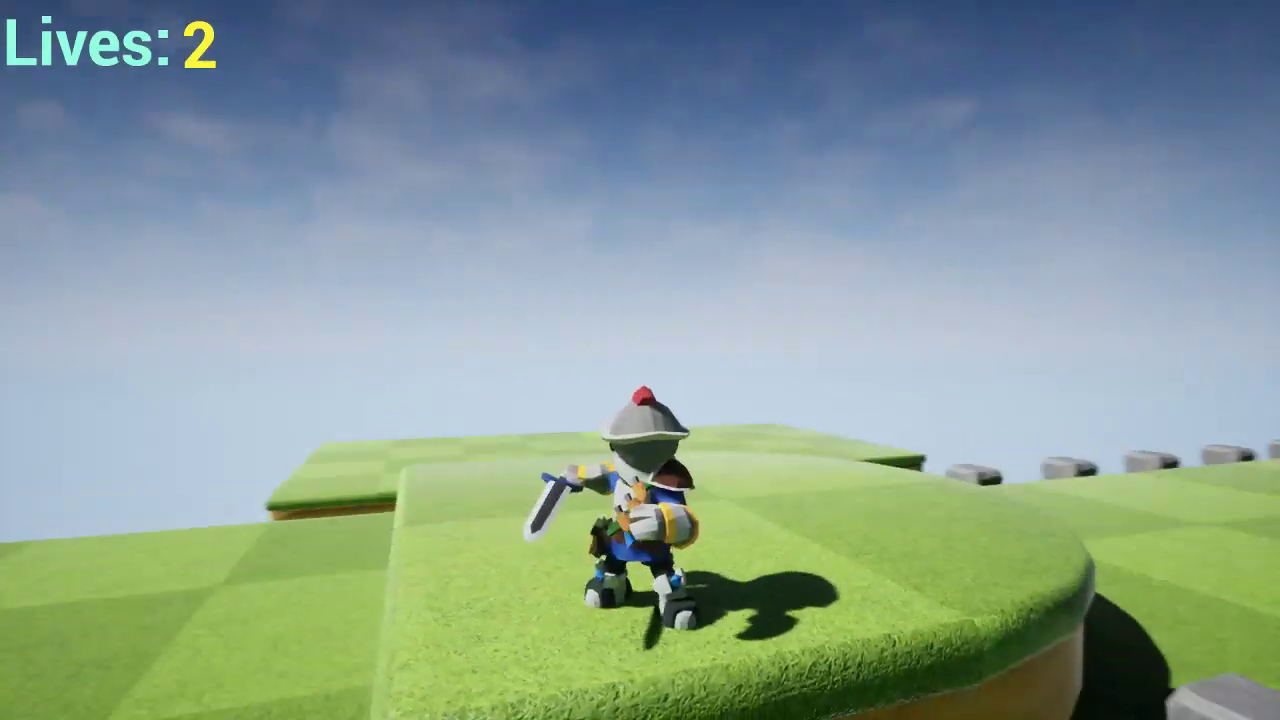
key("w")
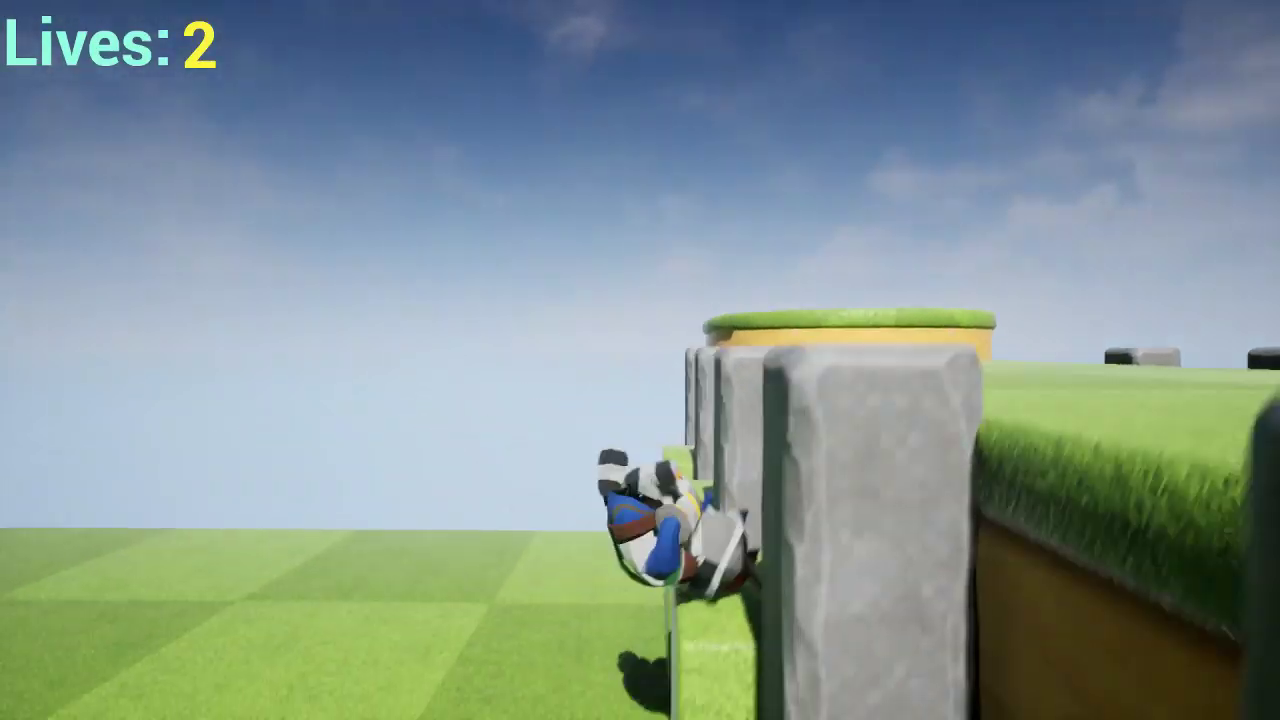
- Playtest jumping around the stone pillars and attacking on the lower lawn beside them
key("w")
key("space")
key("space")
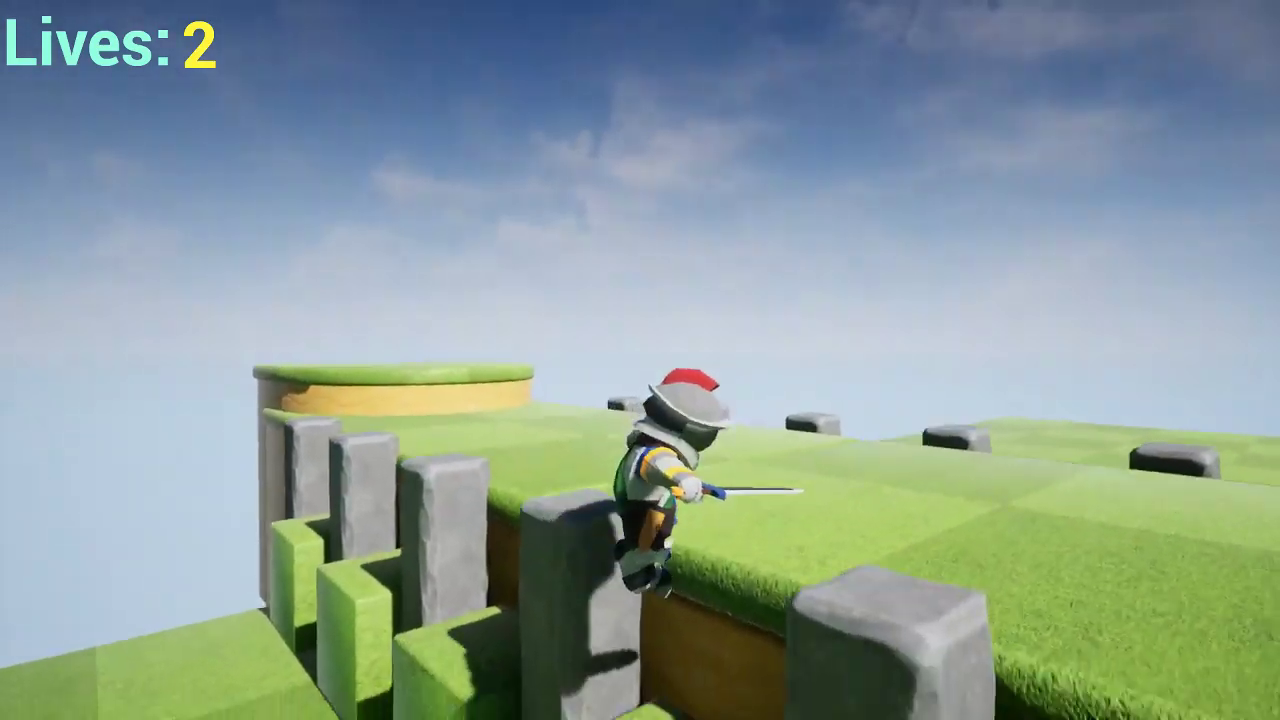
key("a")
key("space")
key("space")
key("space")
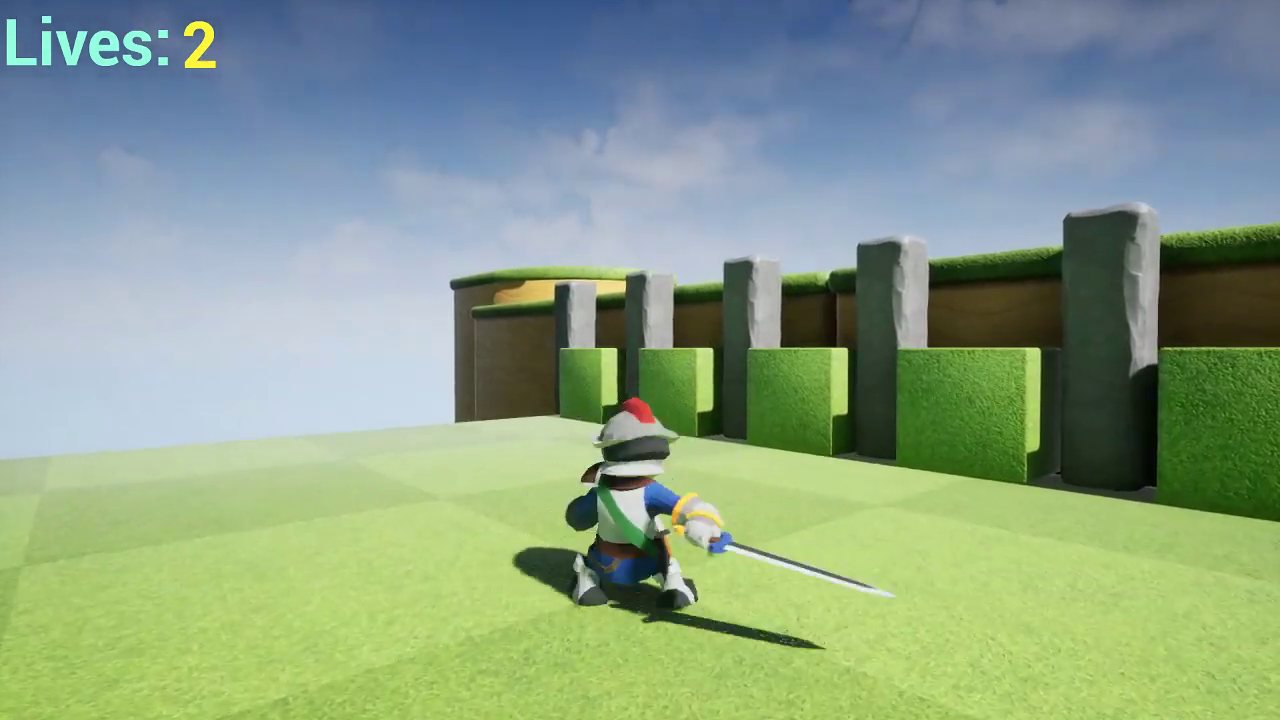
key("s")
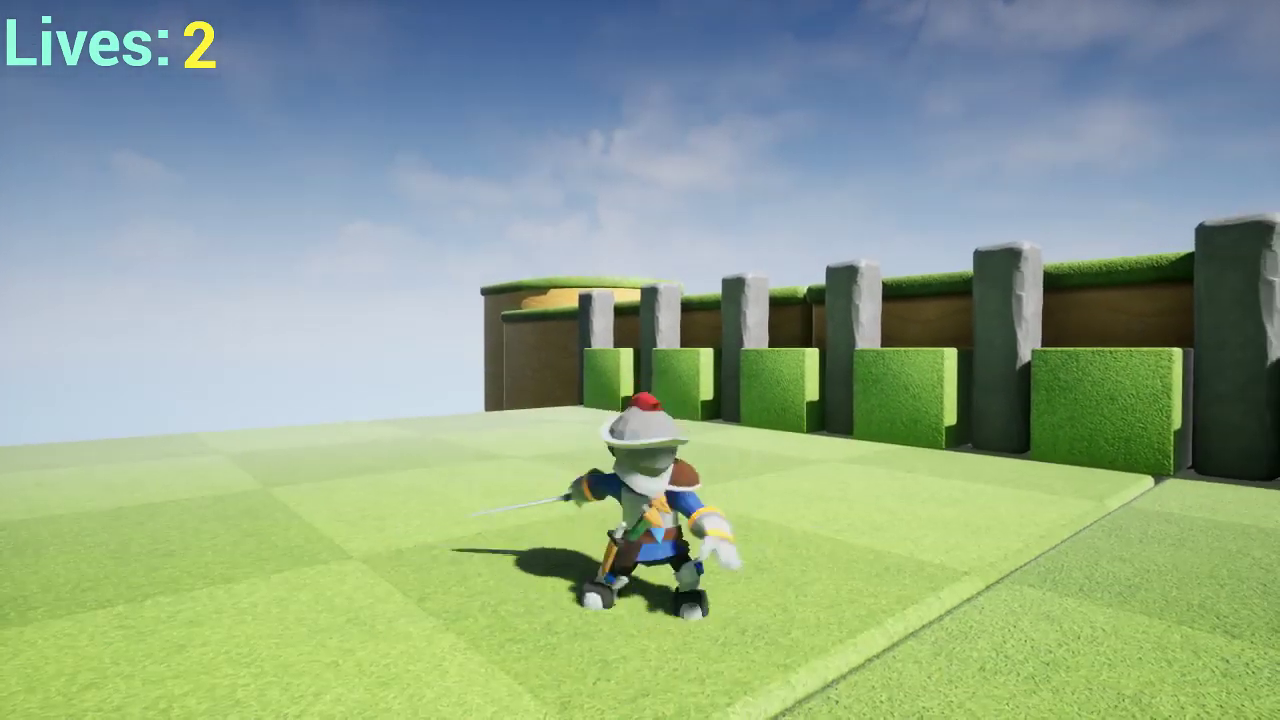
key("w")
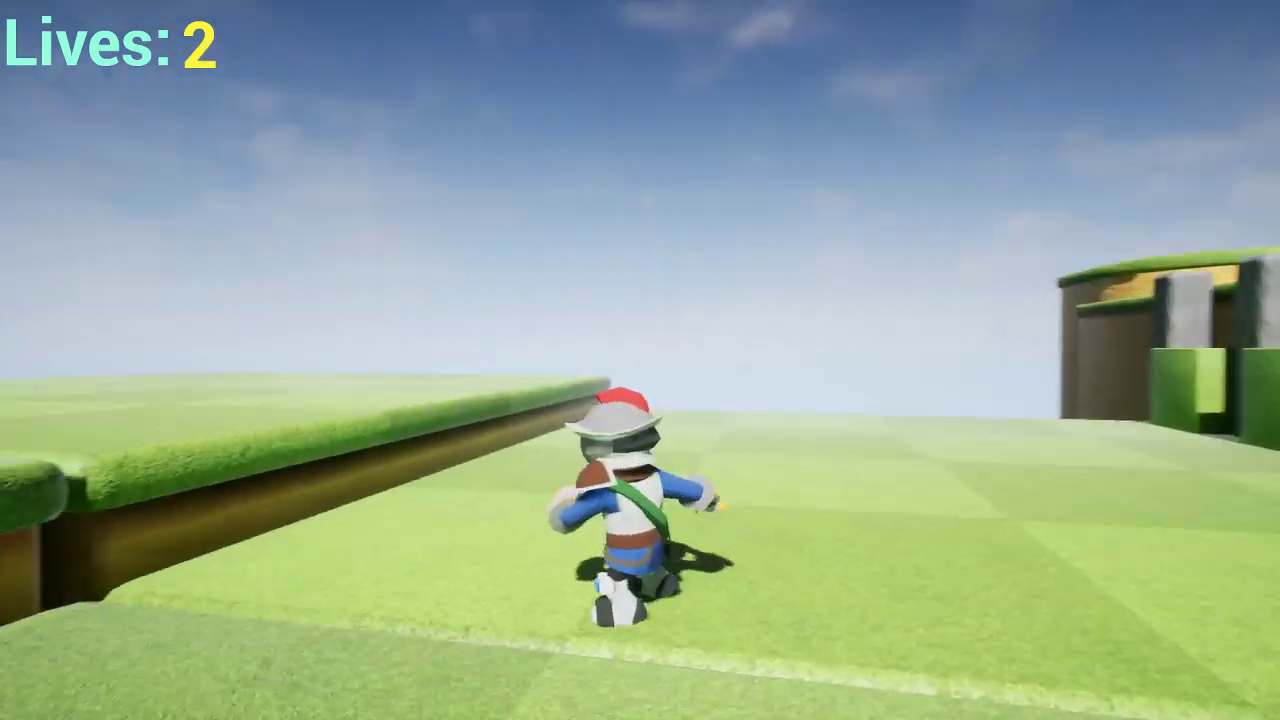
- Playtest running, jumping and repeated sword attacks in different directions on the open checkered lawn
key("a")
key("space")
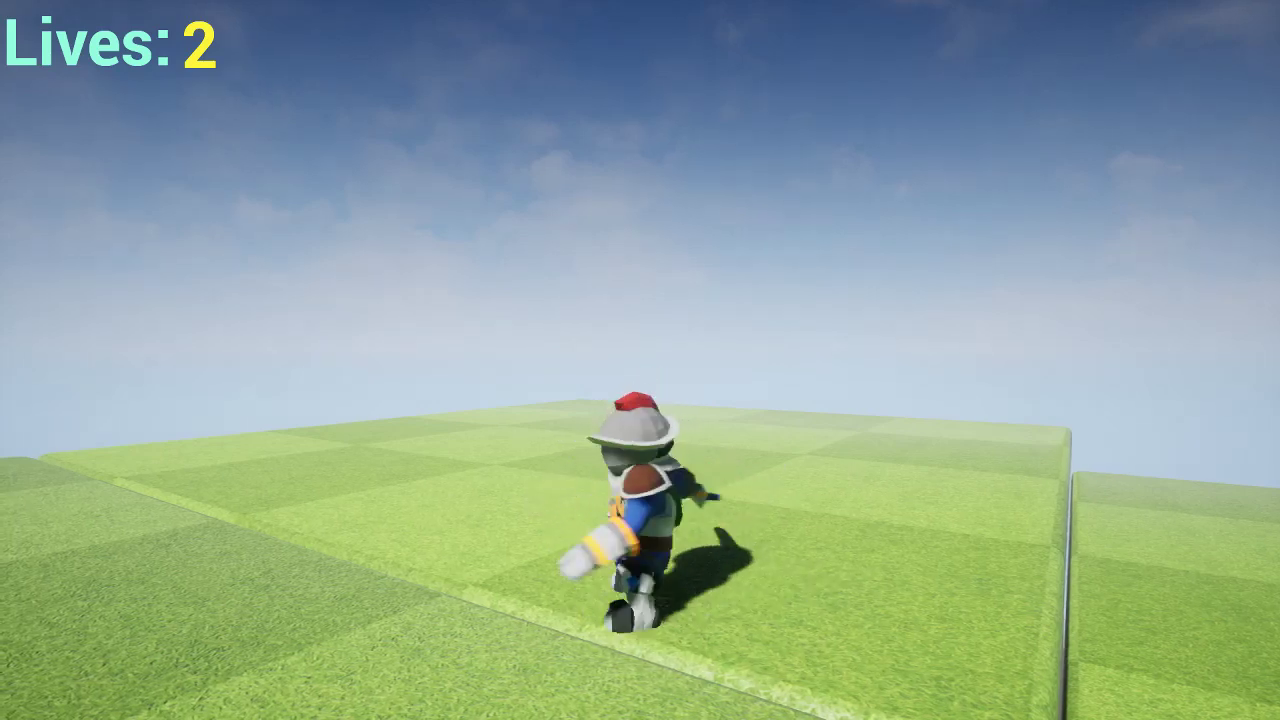
key("w")
key("d")
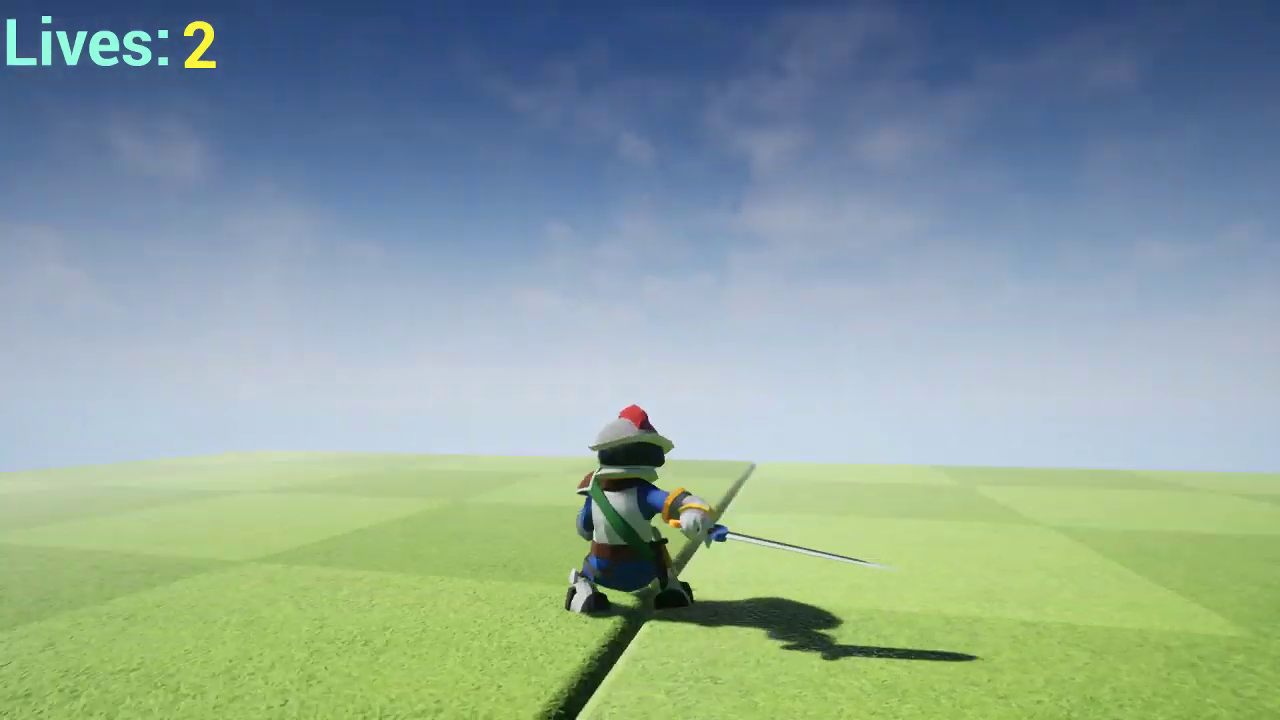
key("a")
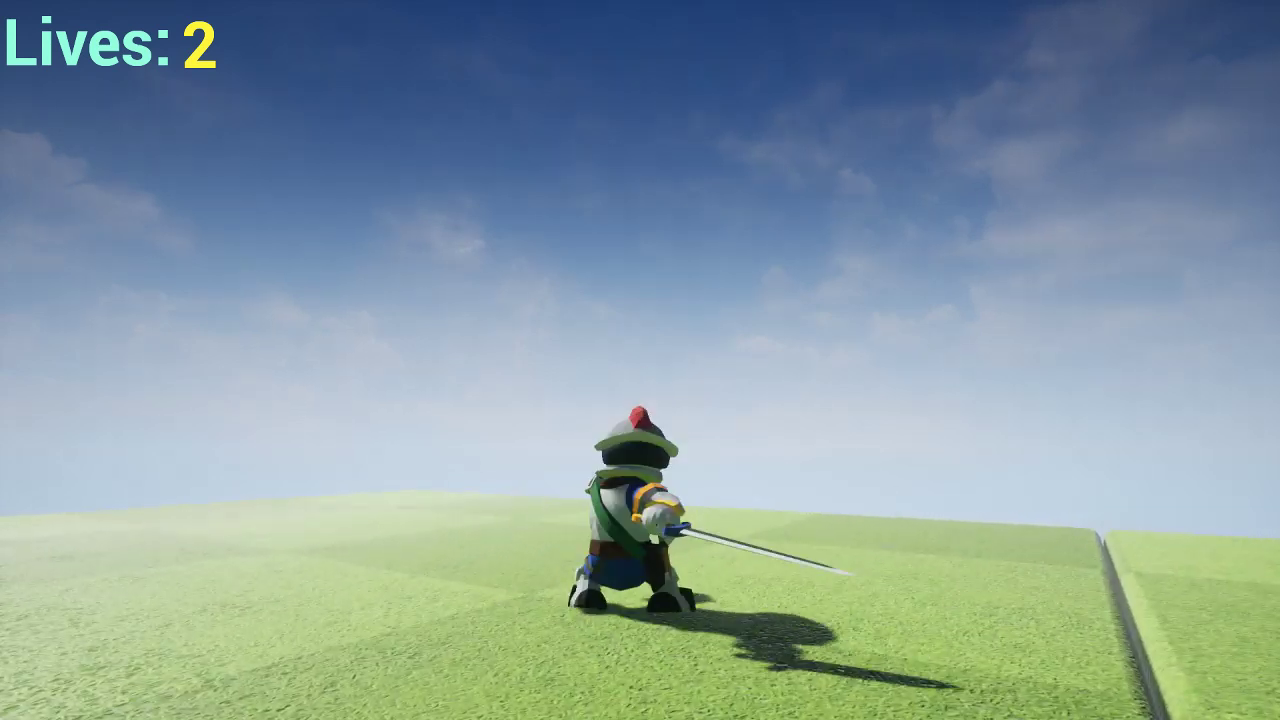
left_click(640, 360)
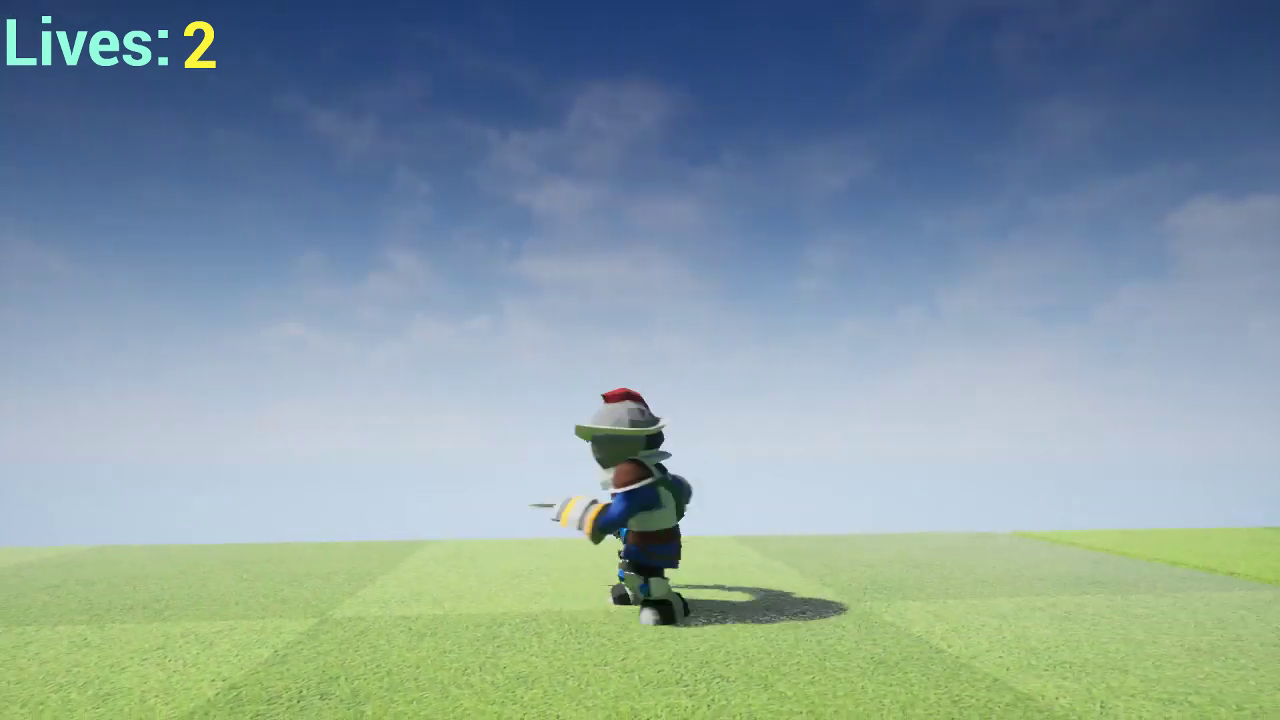
left_click(640, 360)
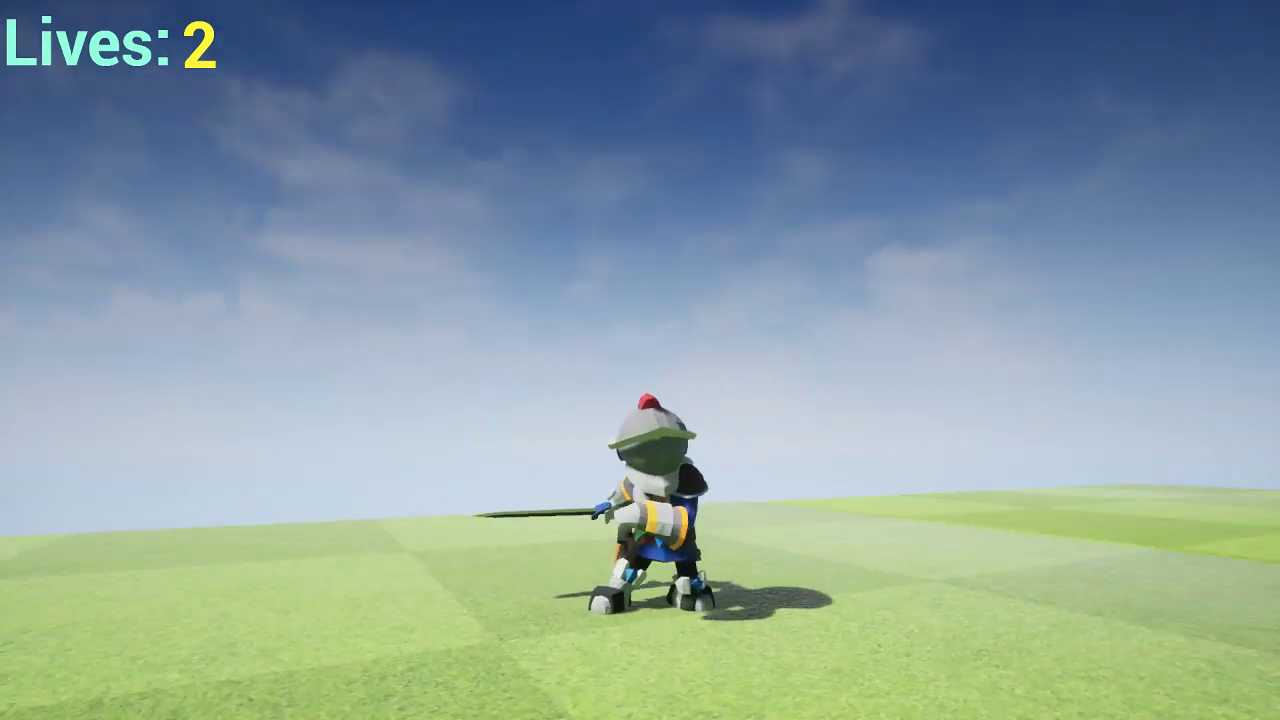
left_click(640, 360)
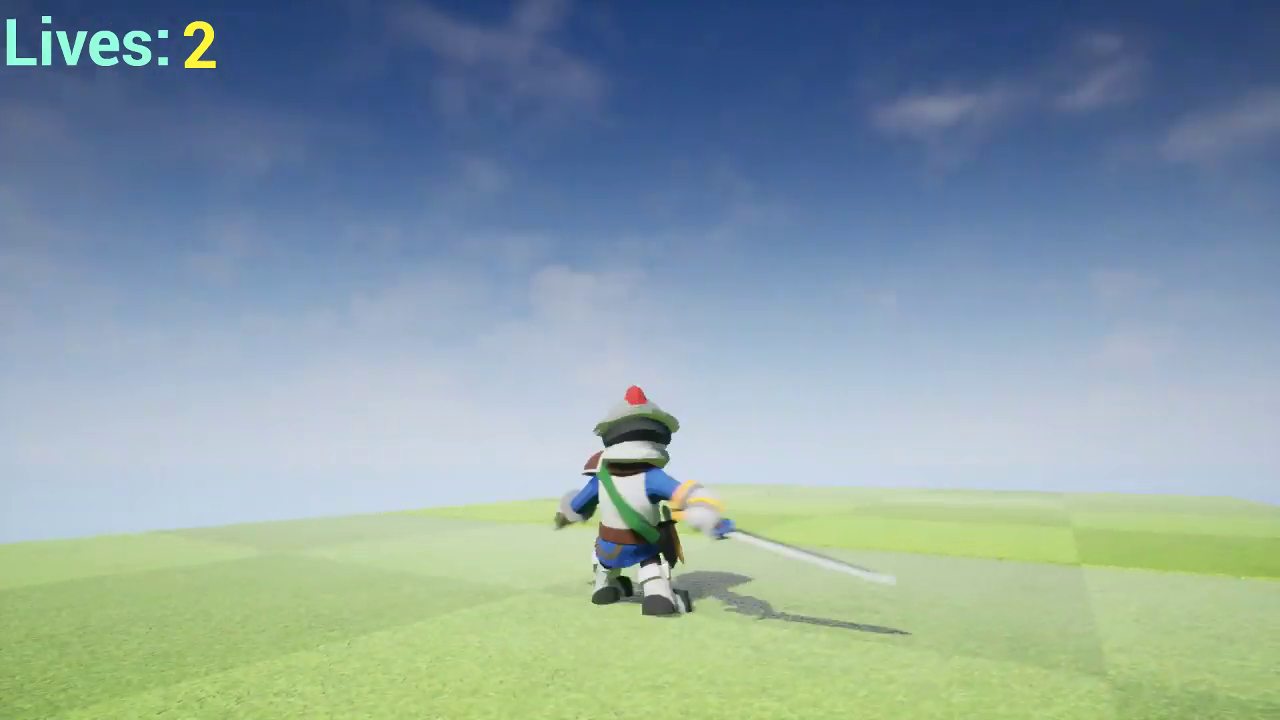
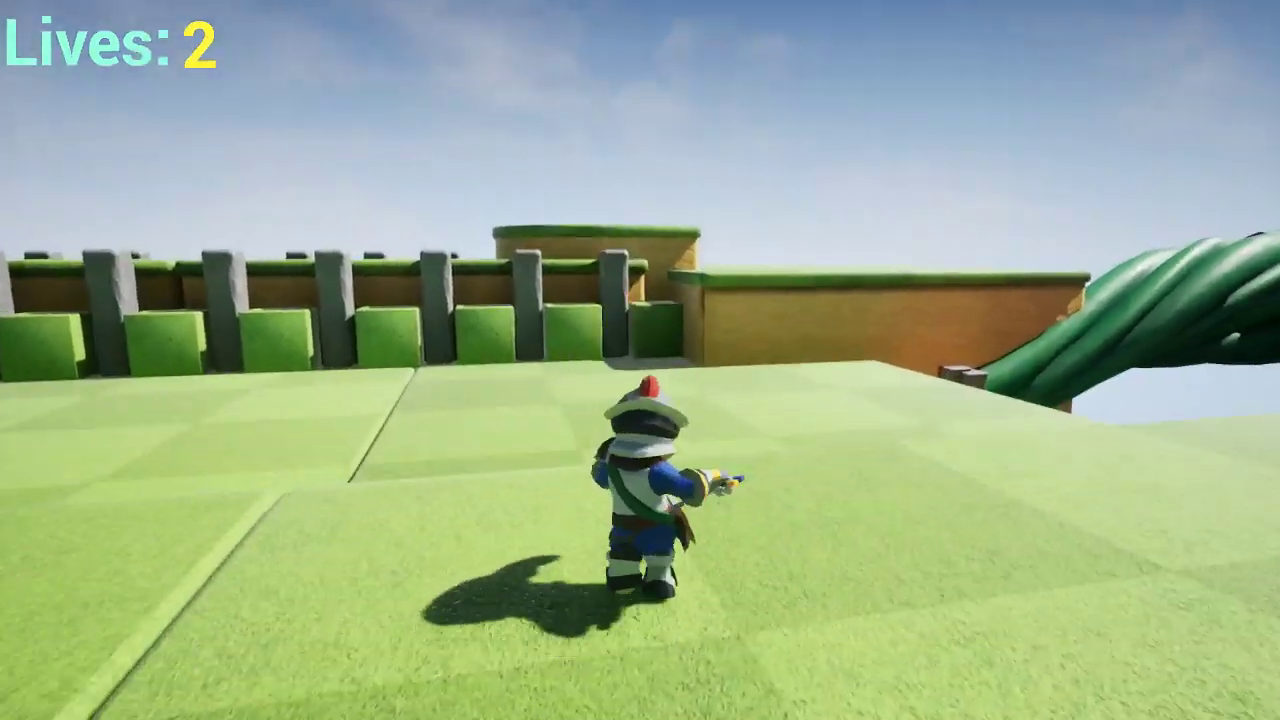
- Playtest sprinting and jumping over the hedge blocks and stone pillars, past the round grass platform onto the raised lawn
key("w")
key("shift")
key("space")
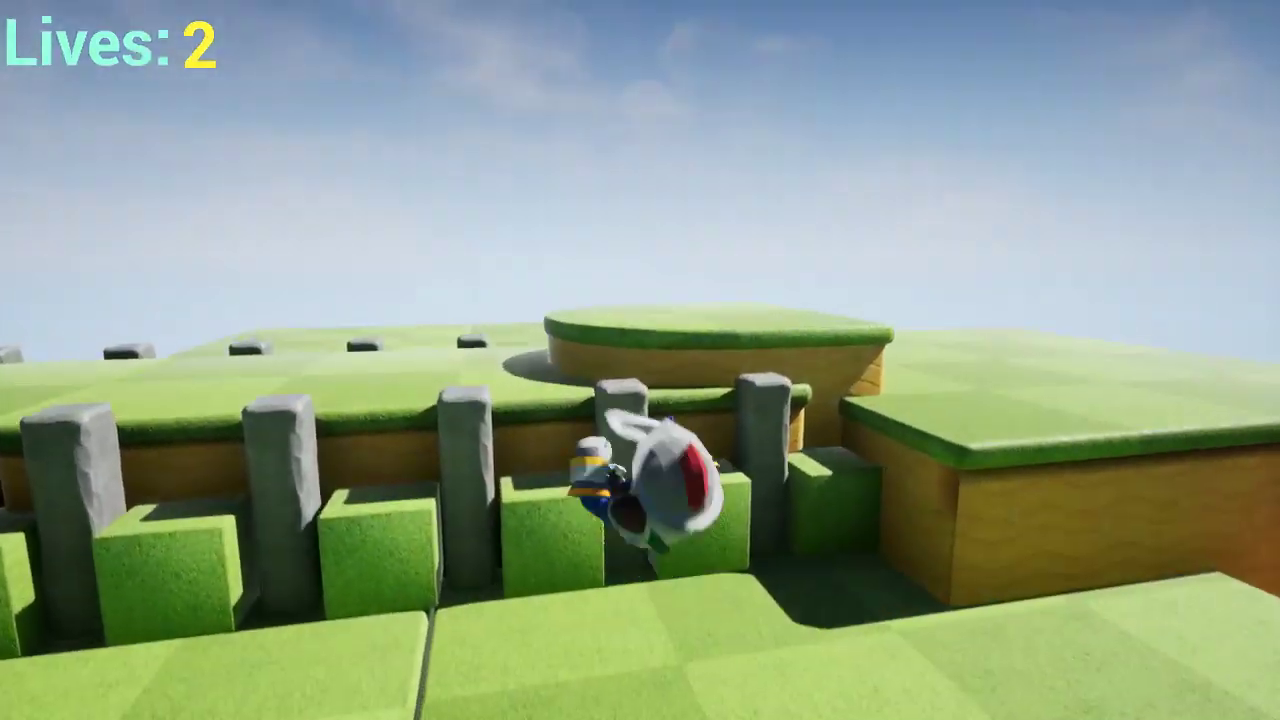
key("space")
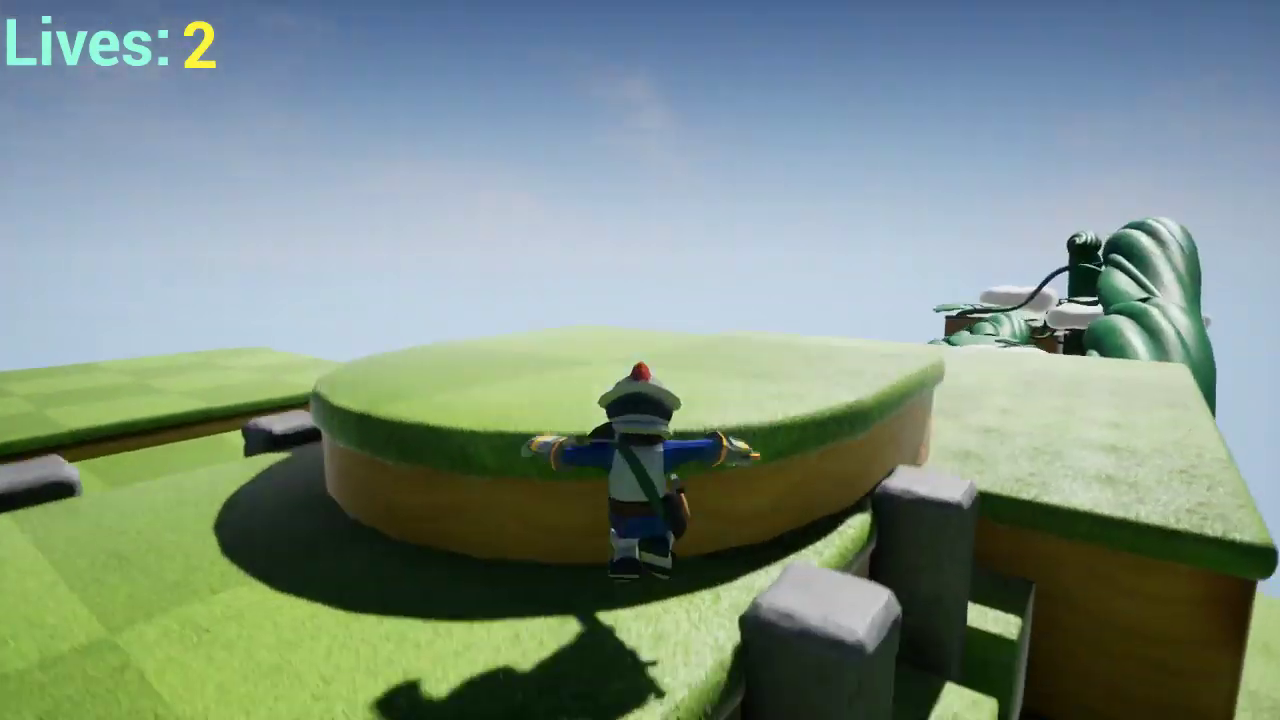
key("space")
key("shift")
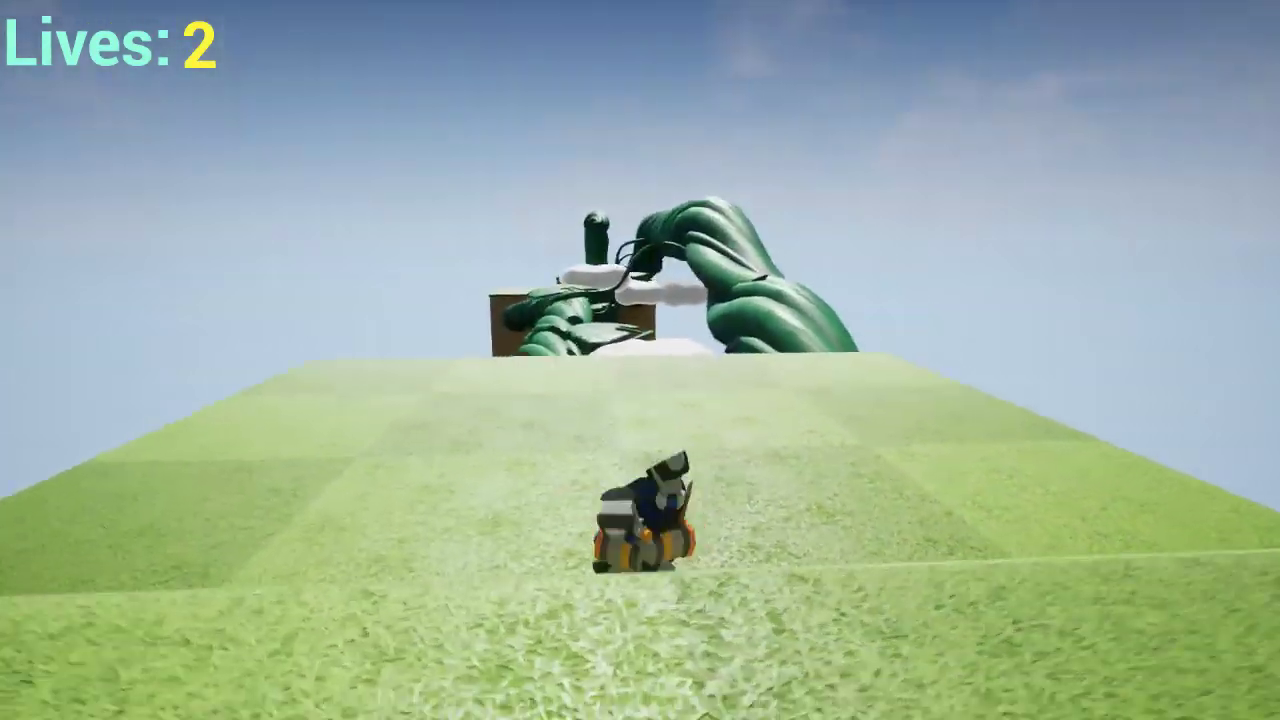
- Playtest leaping from the raised lawn's edge past the clouds and across the beanstalk's lower leaves
key("w")
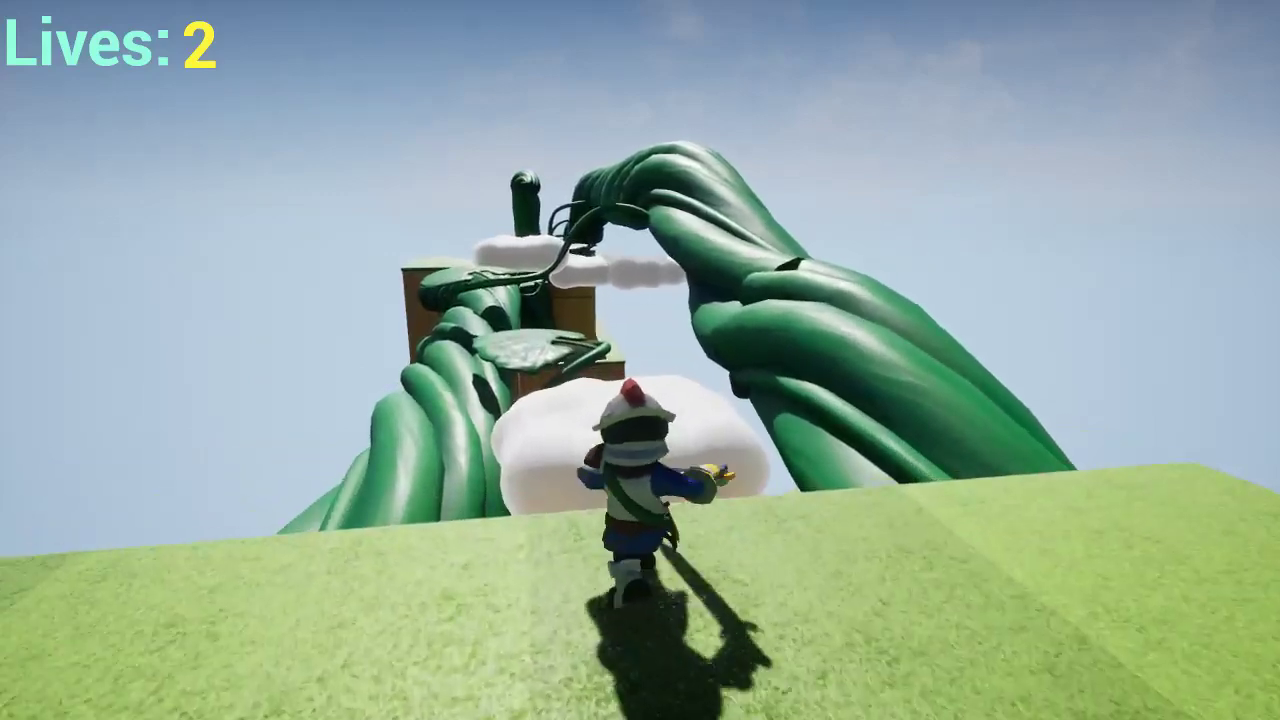
key("w")
key("space")
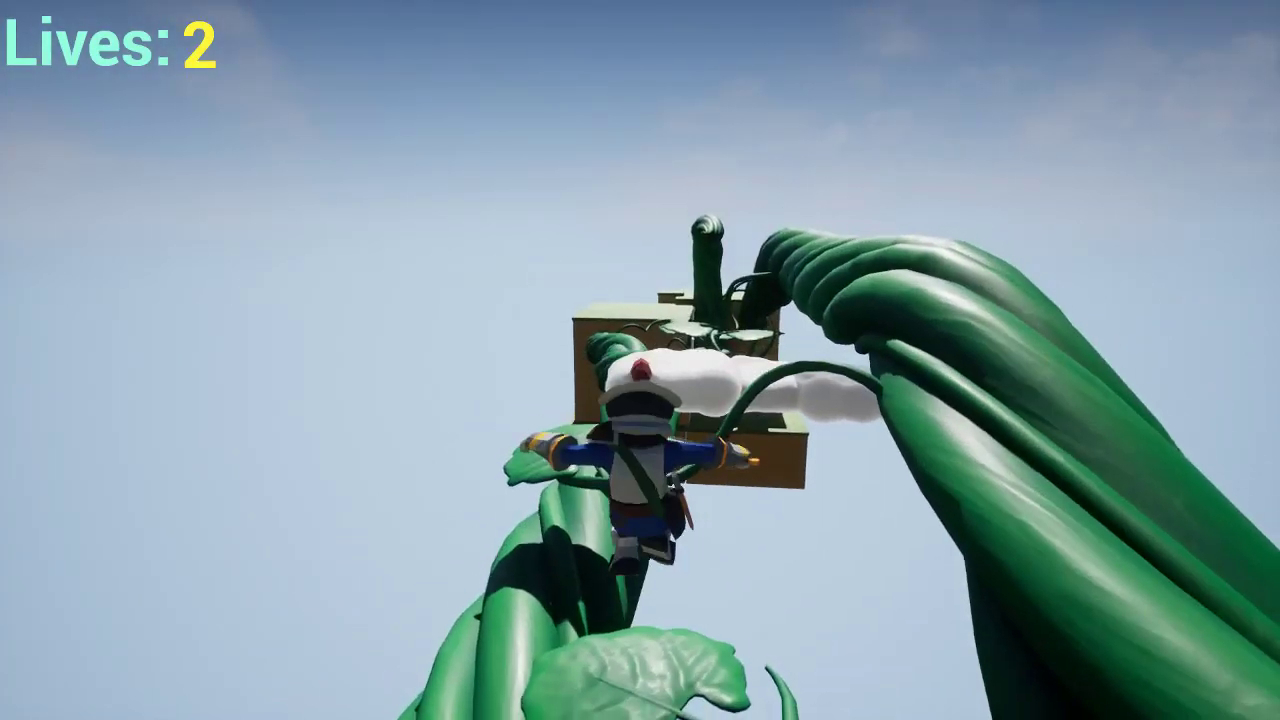
key("w")
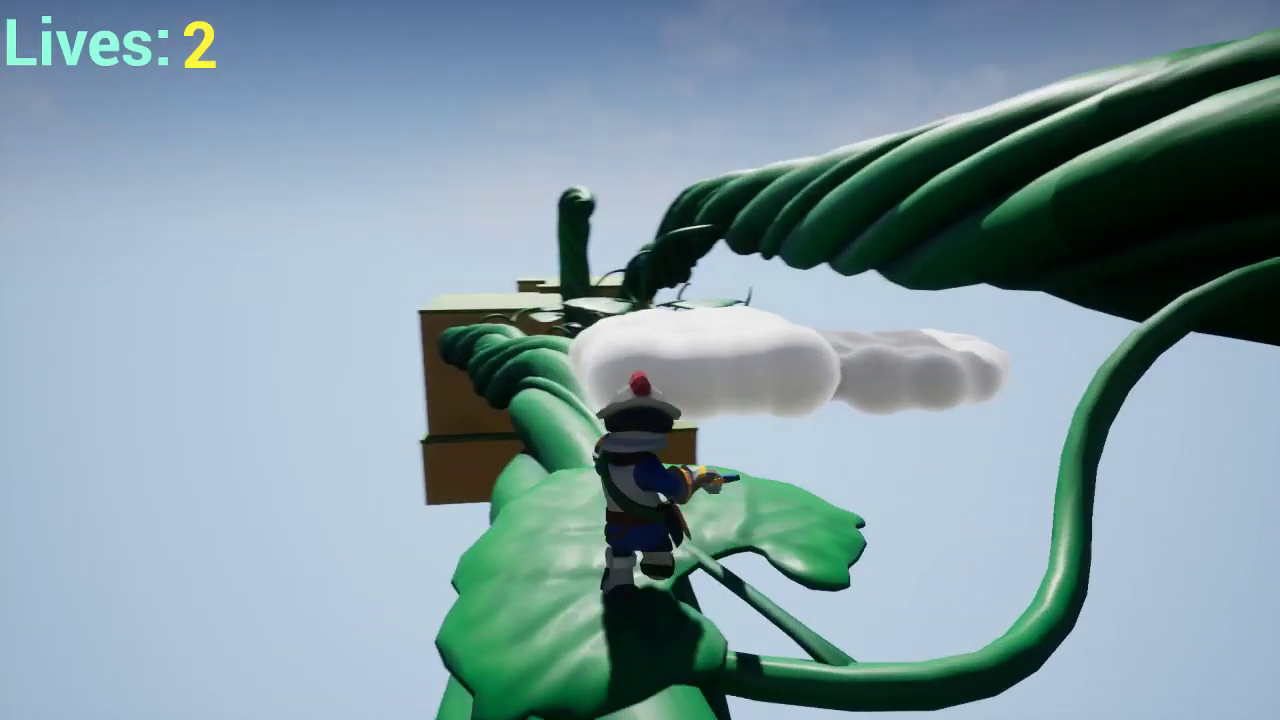
key("space")
key("w")
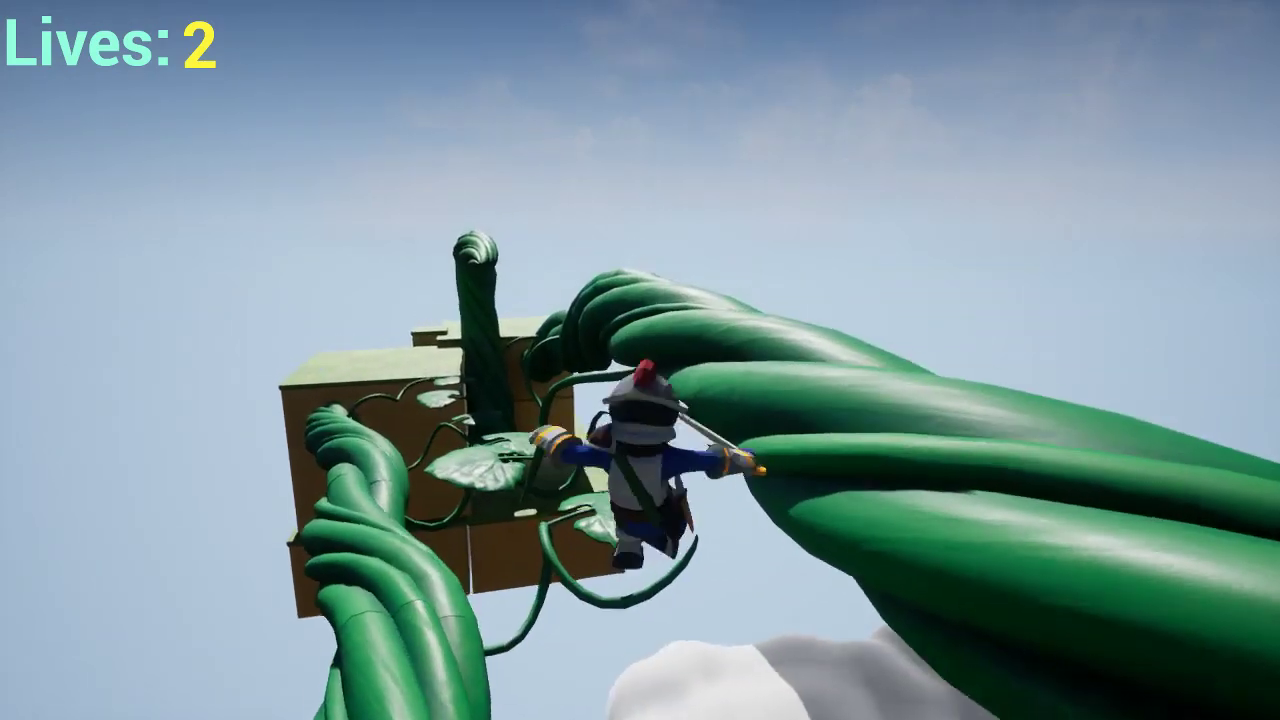
key("space")
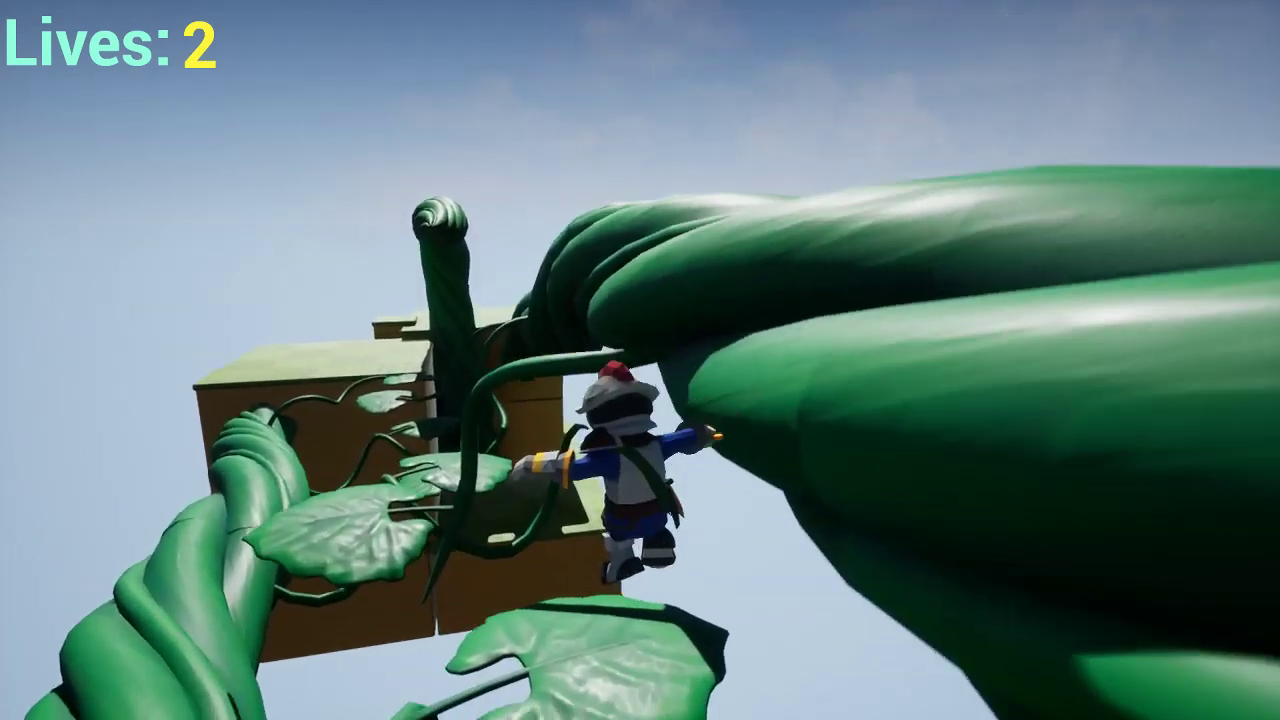
key("space")
key("w")
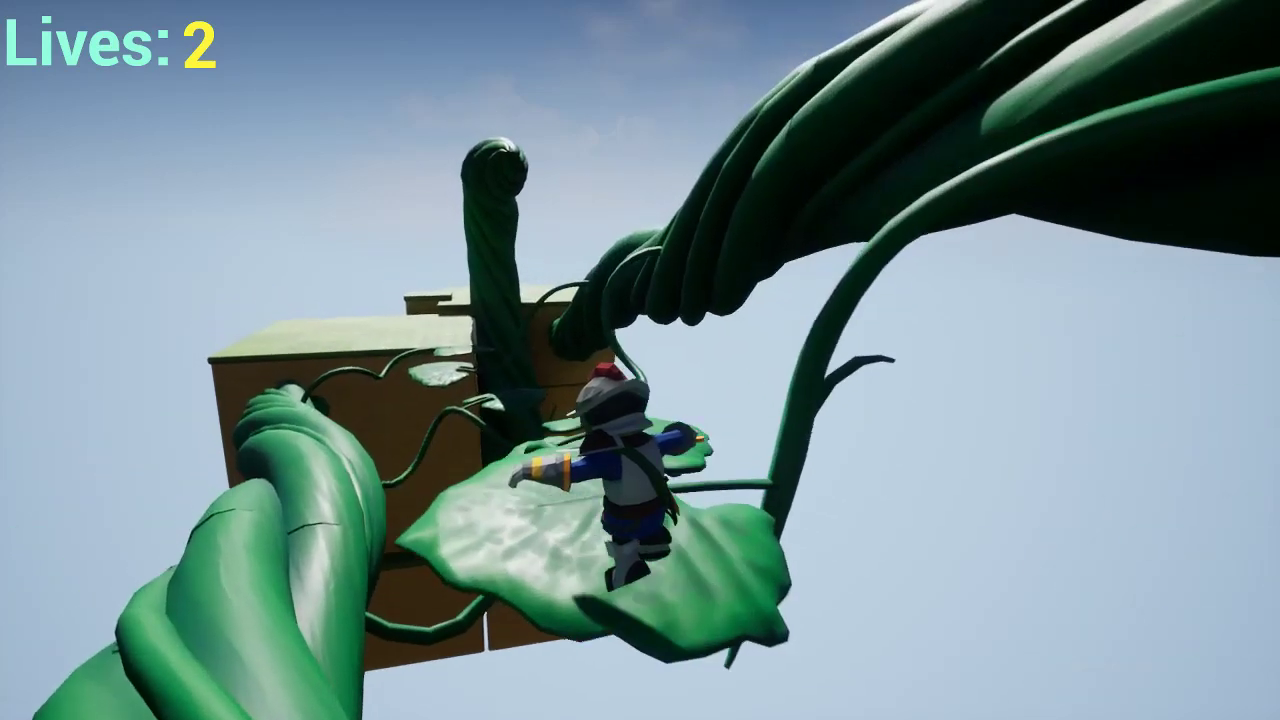
- Playtest jumping from the large leaf up the smaller leaves onto the tall grass-topped block beside the beanstalk
key("space")
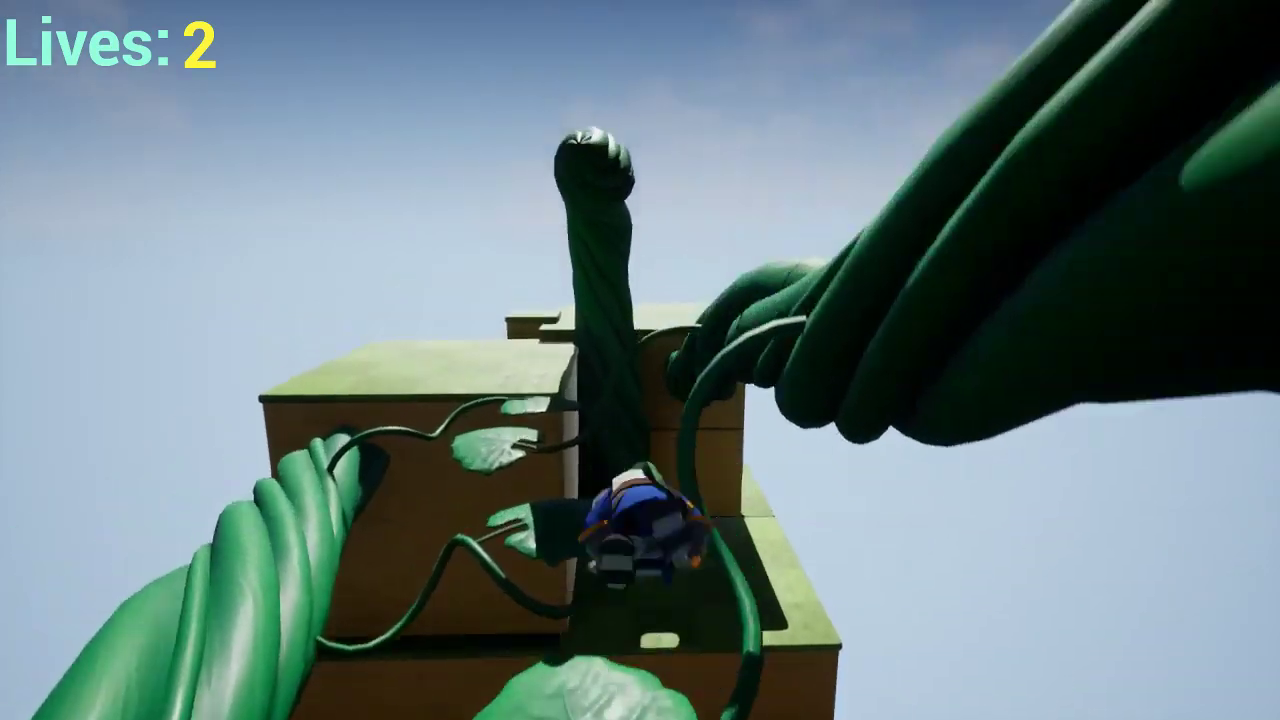
key("w")
key("space")
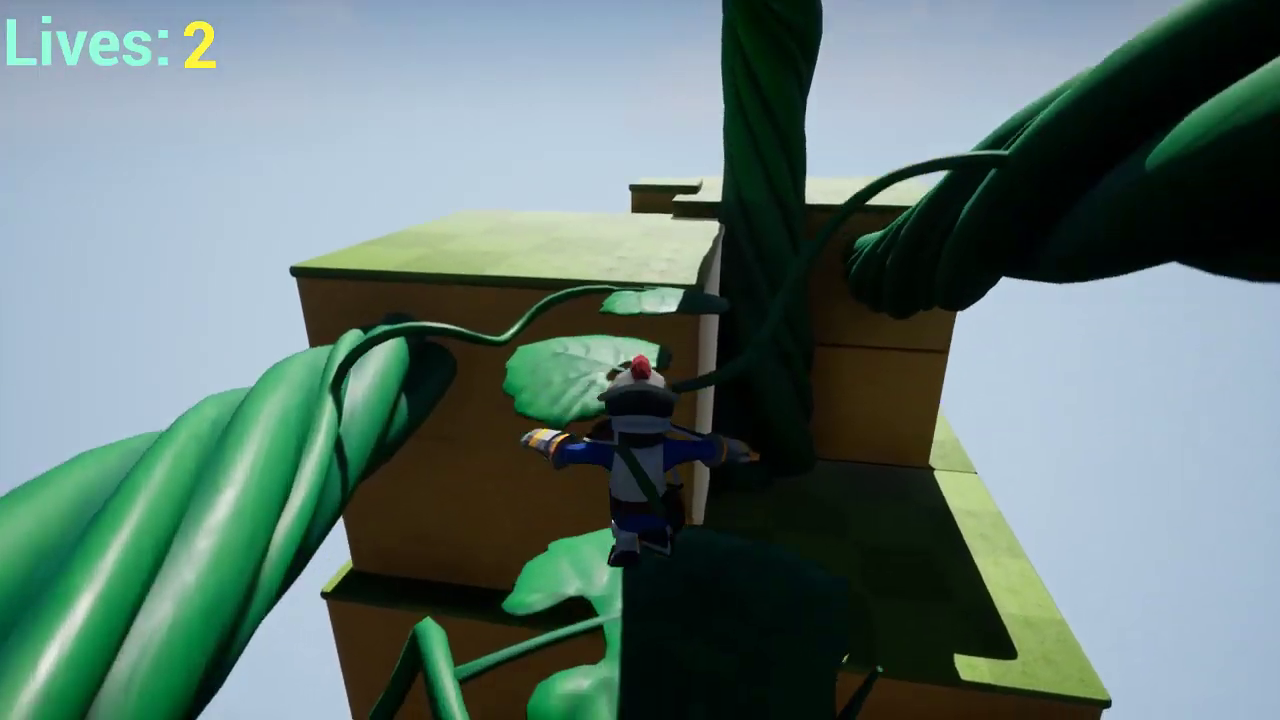
key("w")
key("space")
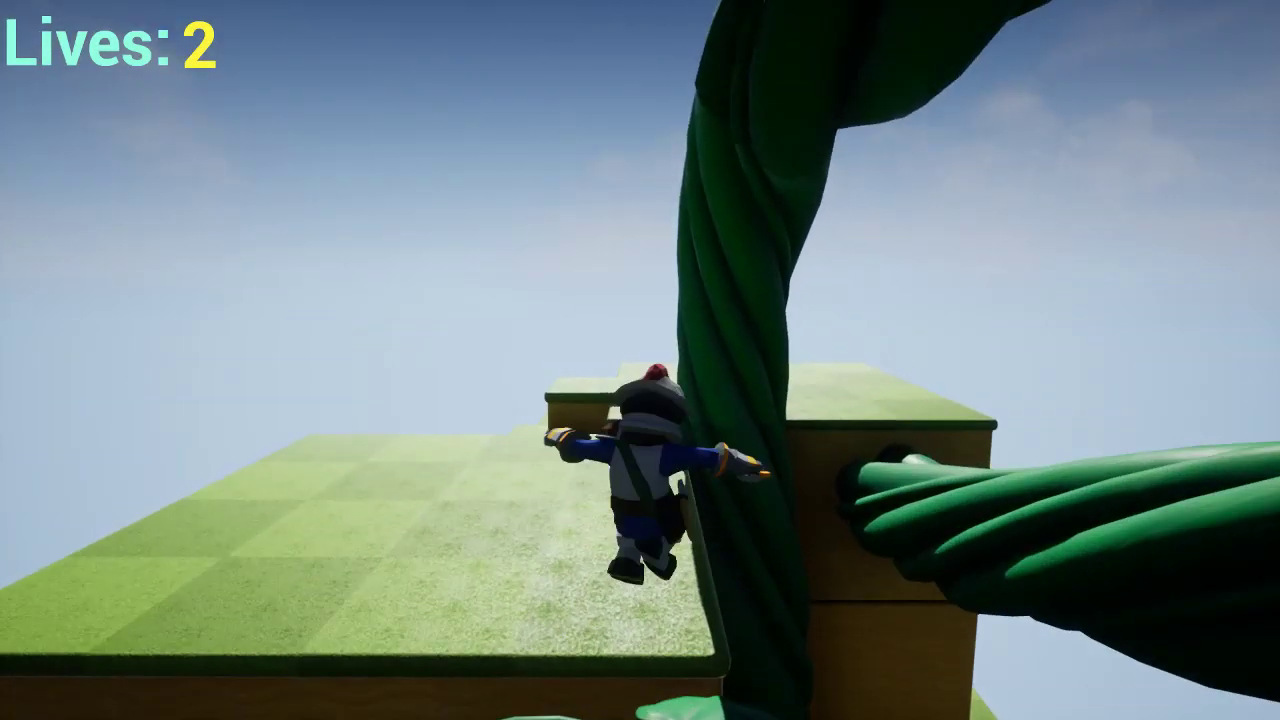
key("space")
key("w")
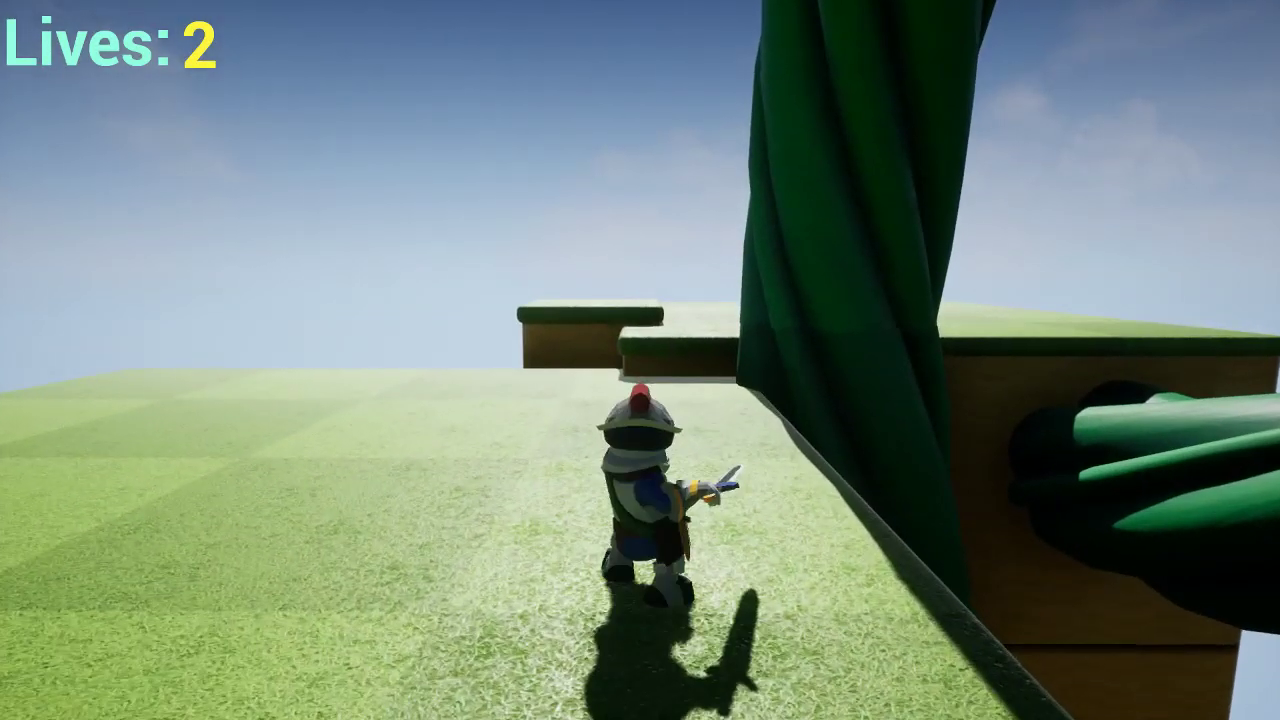
- Playtest running past the beanstalk along the upper grass blocks and jumping off their edge toward the lower lawn
key("w")
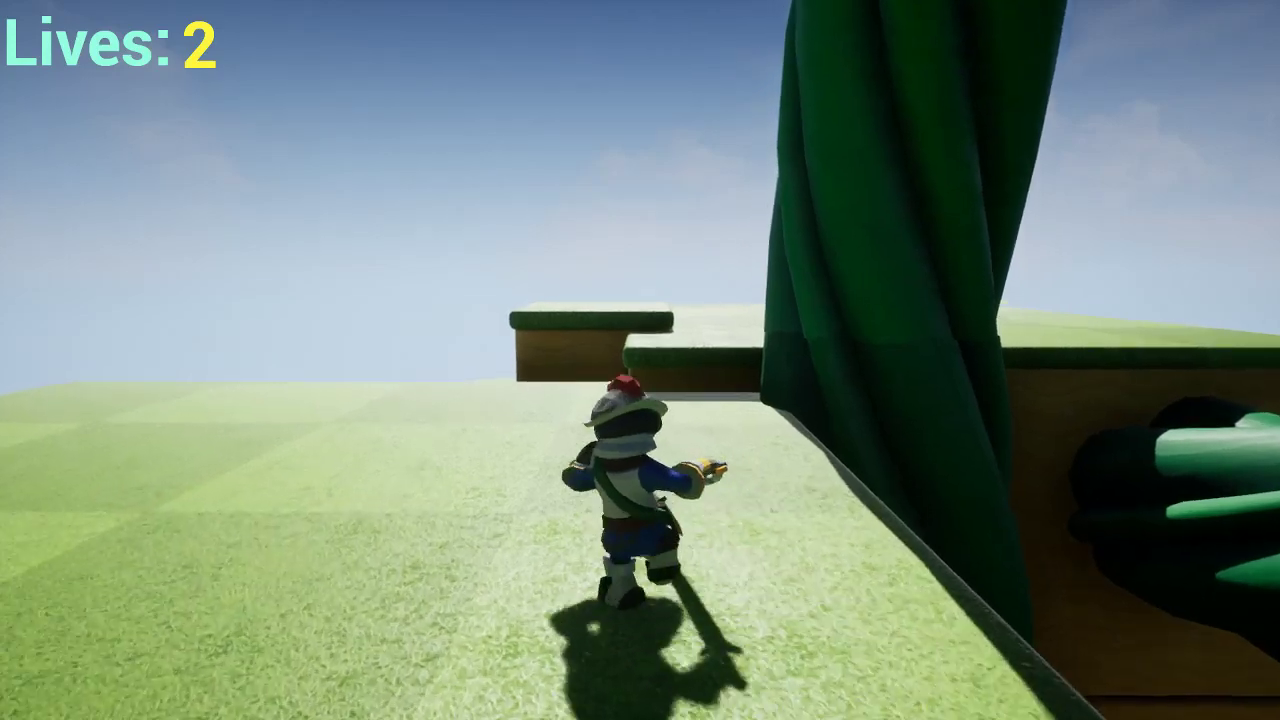
key("w")
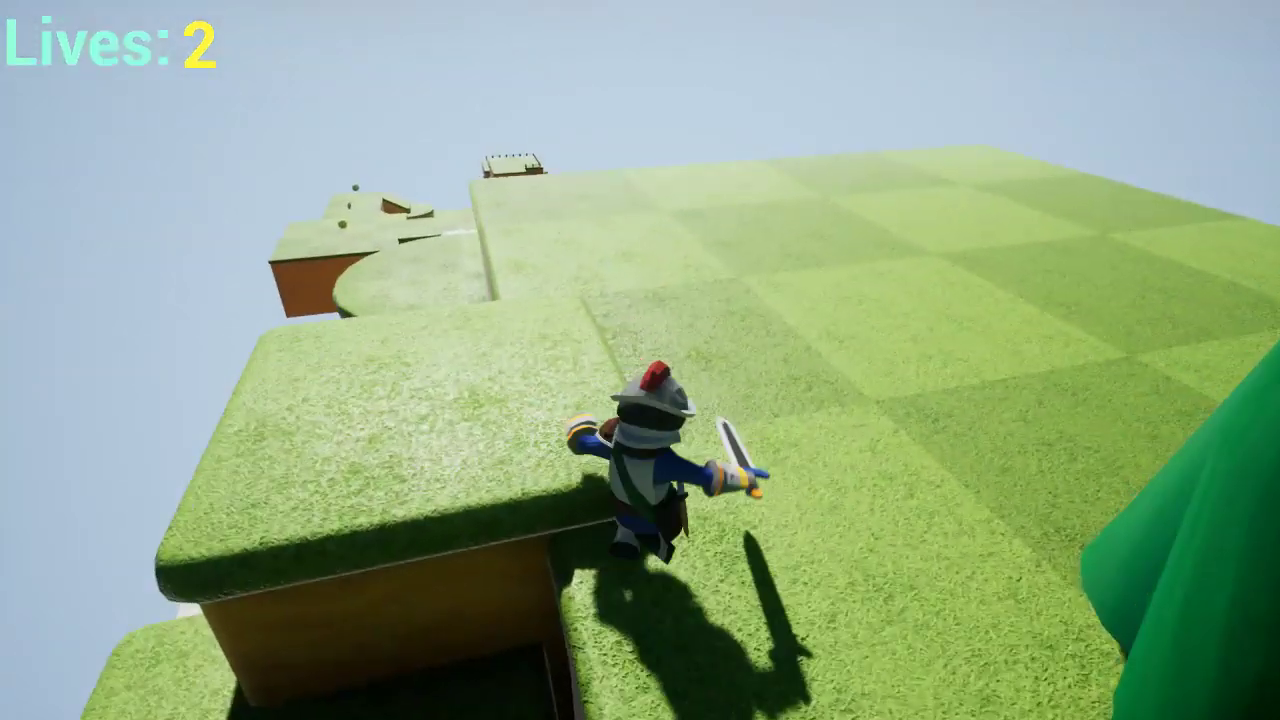
key("w")
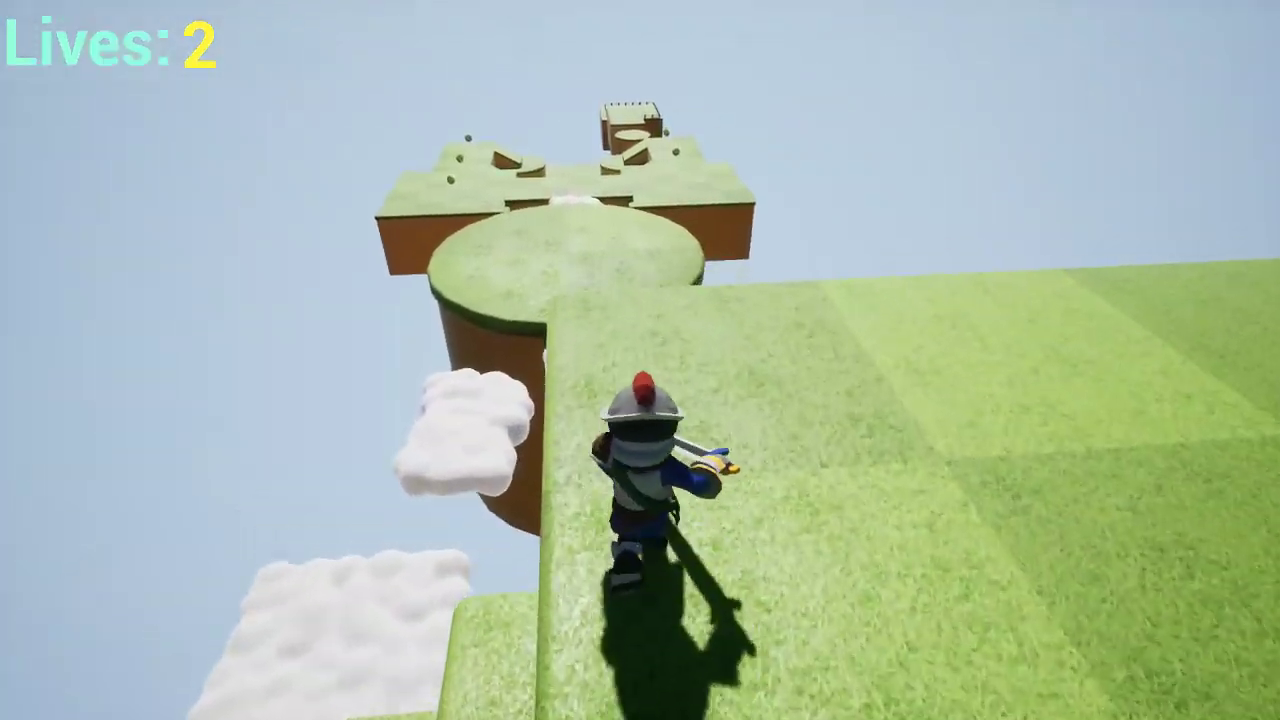
key("a")
key("space")
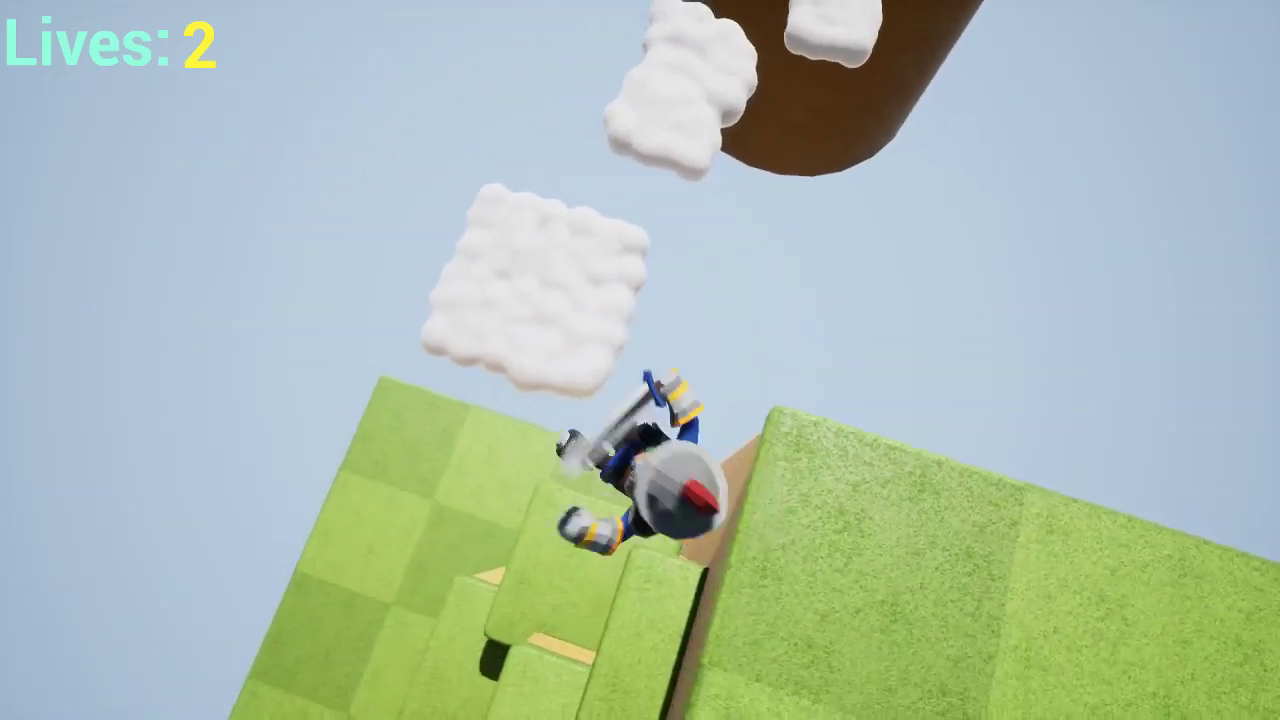
- Playtest descending to the lower lawn and jumping across the white clouds onto the round grass hill
key("space")
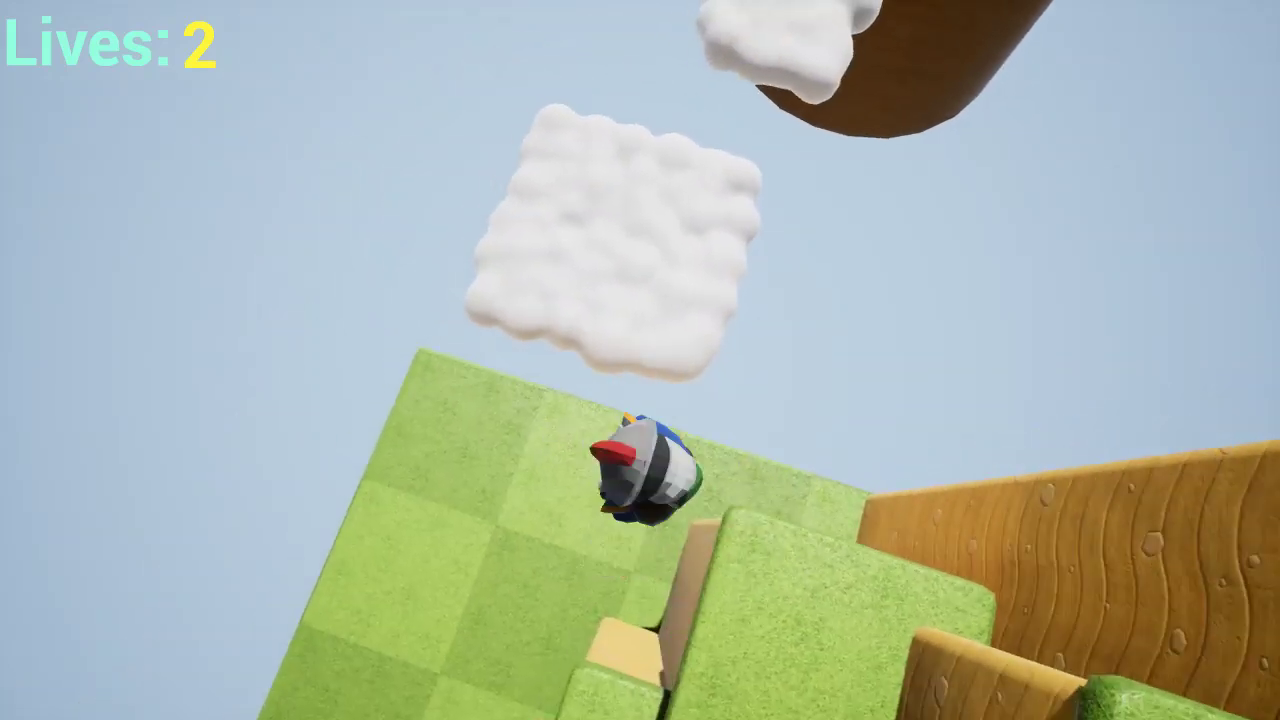
key("w")
key("space")
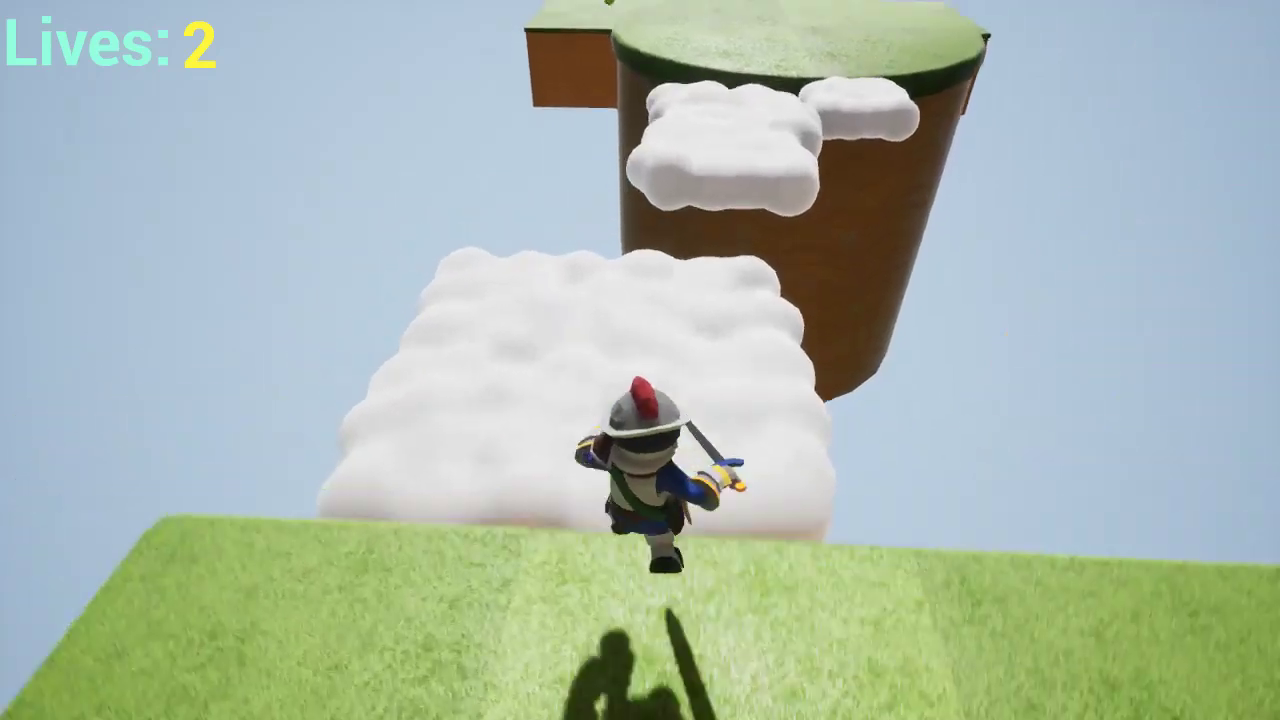
key("space")
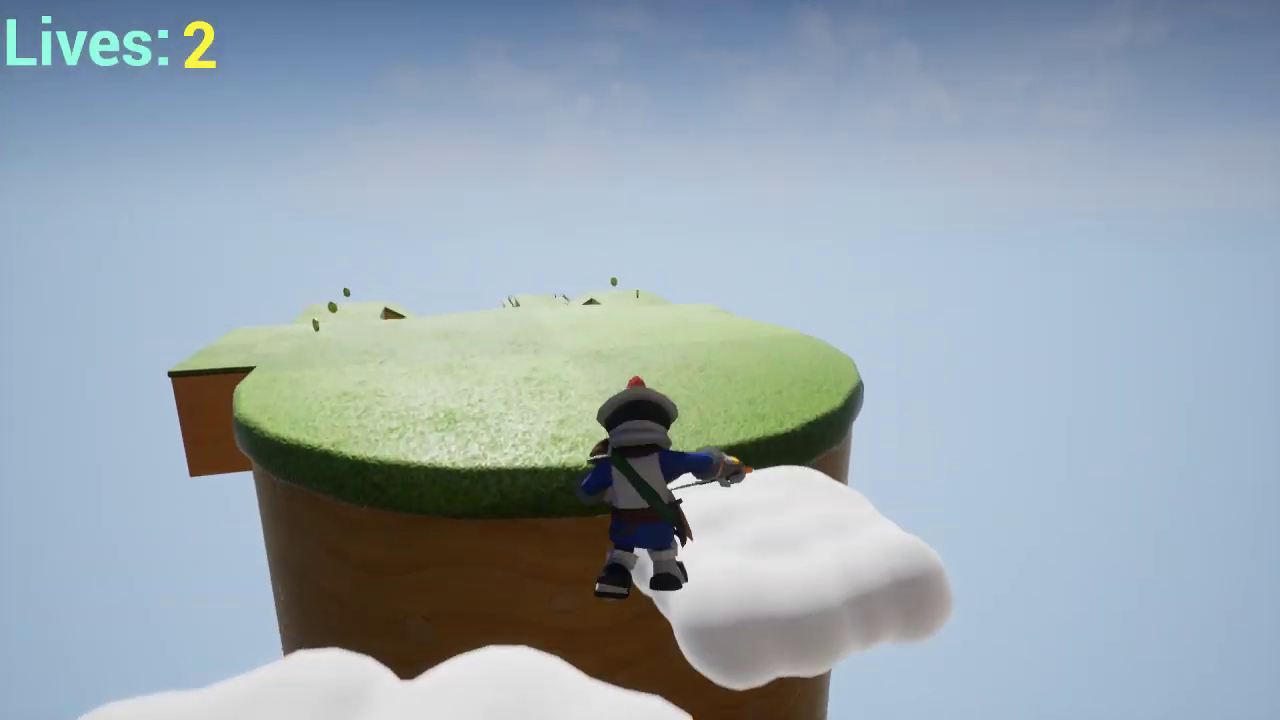
key("space")
key("space")
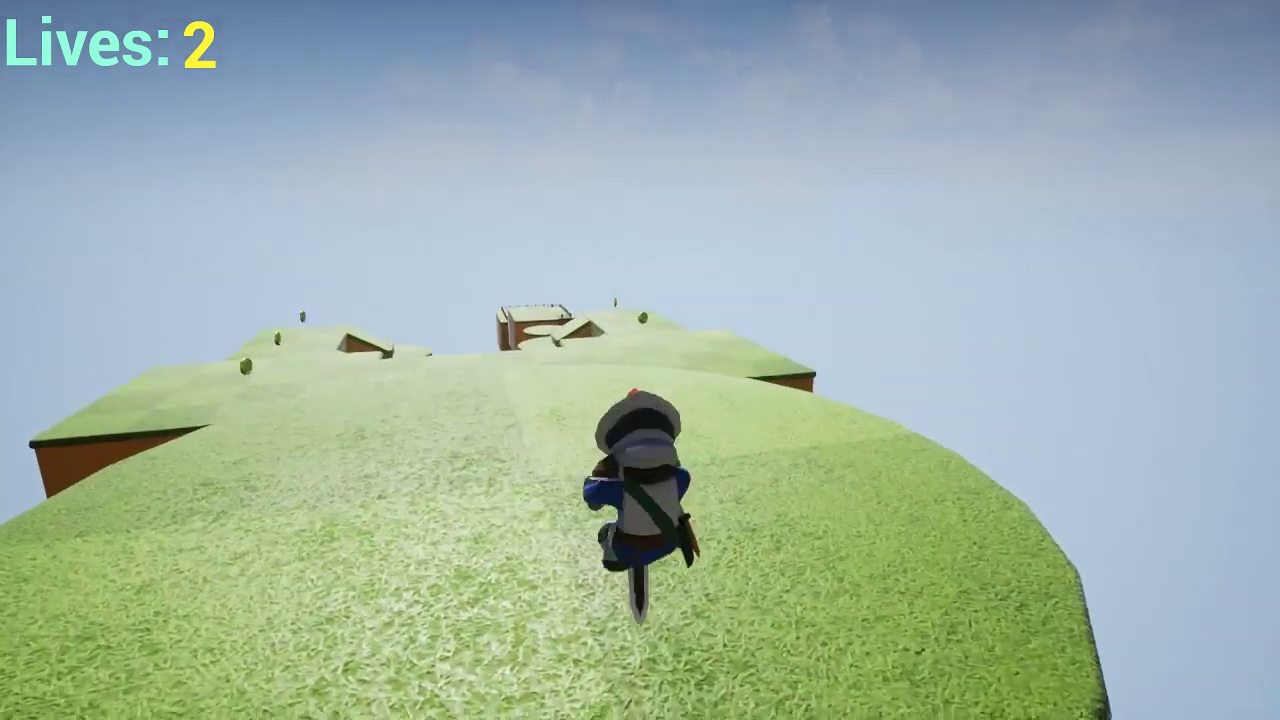
- Playtest turning, moving and swinging the sword in different directions on top of the round grass hill
key("s")
key("a")
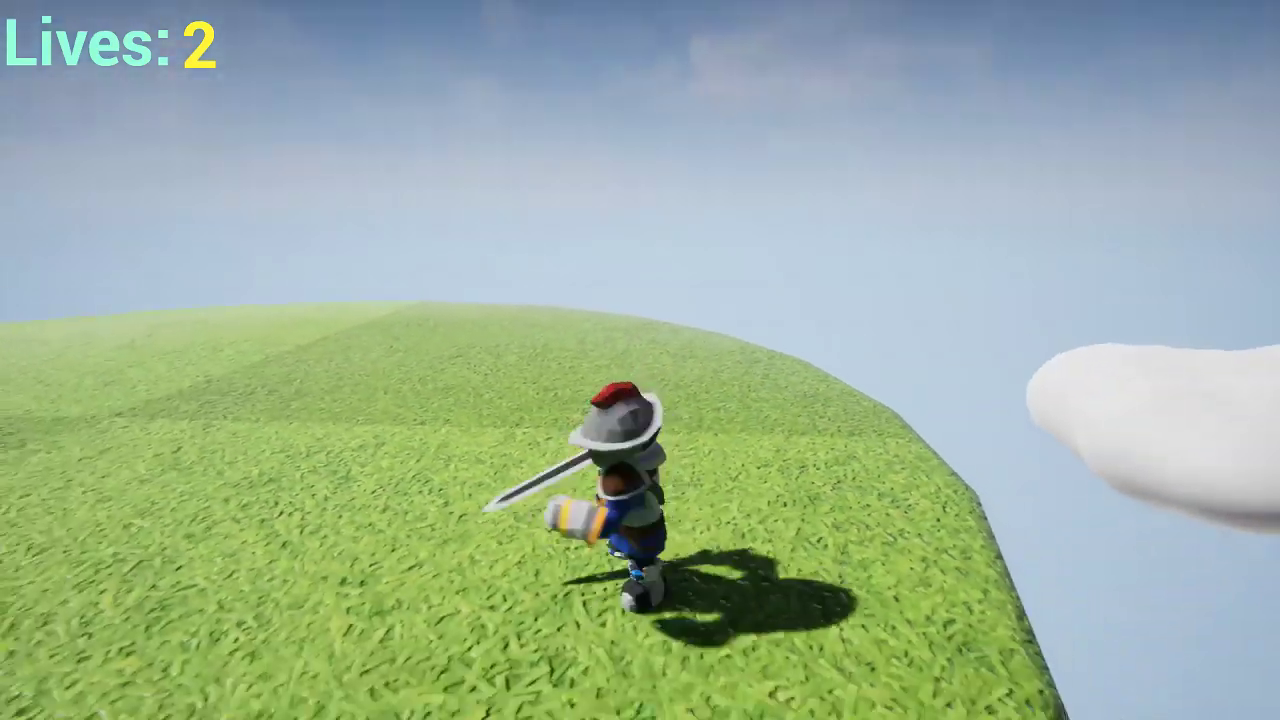
key("w")
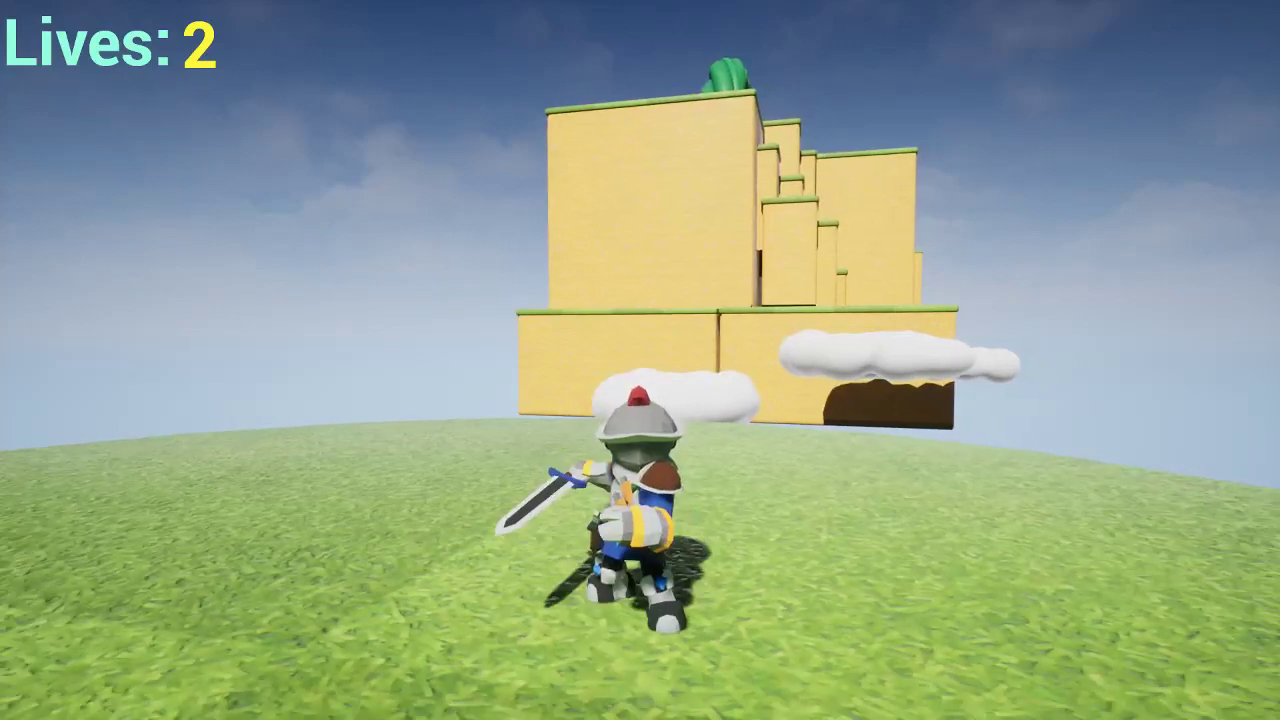
key("a")
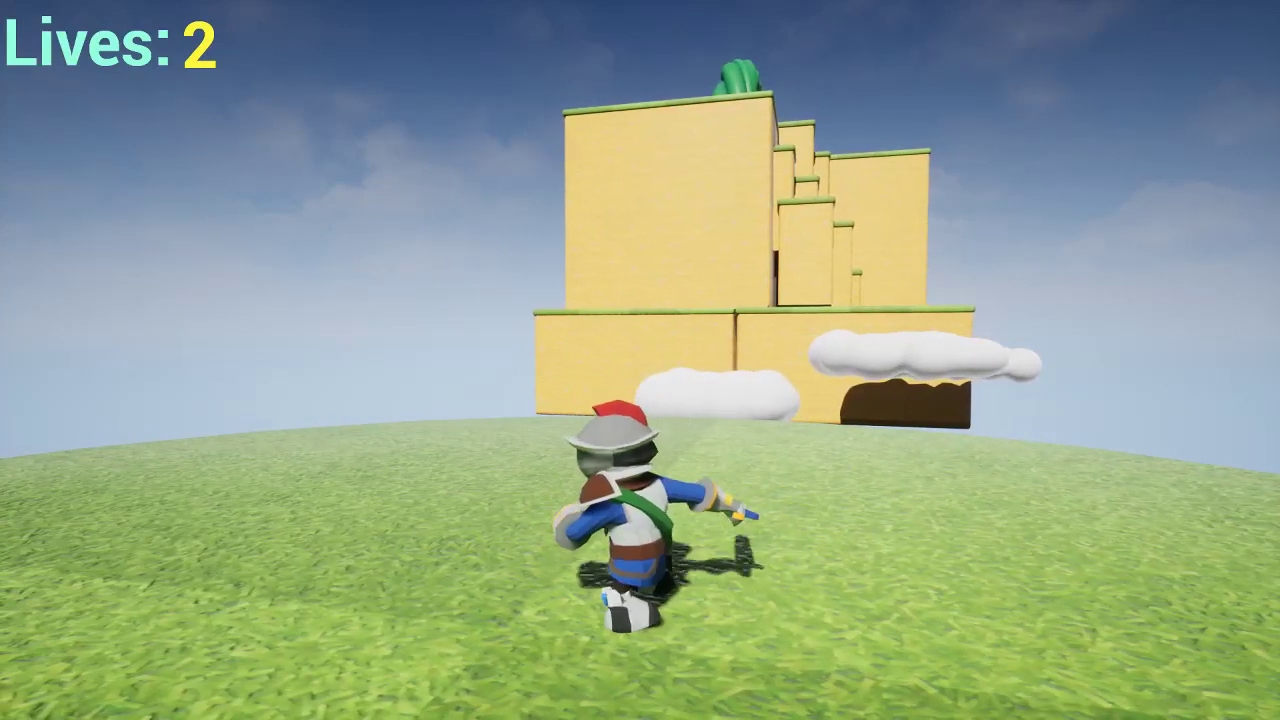
key("s")
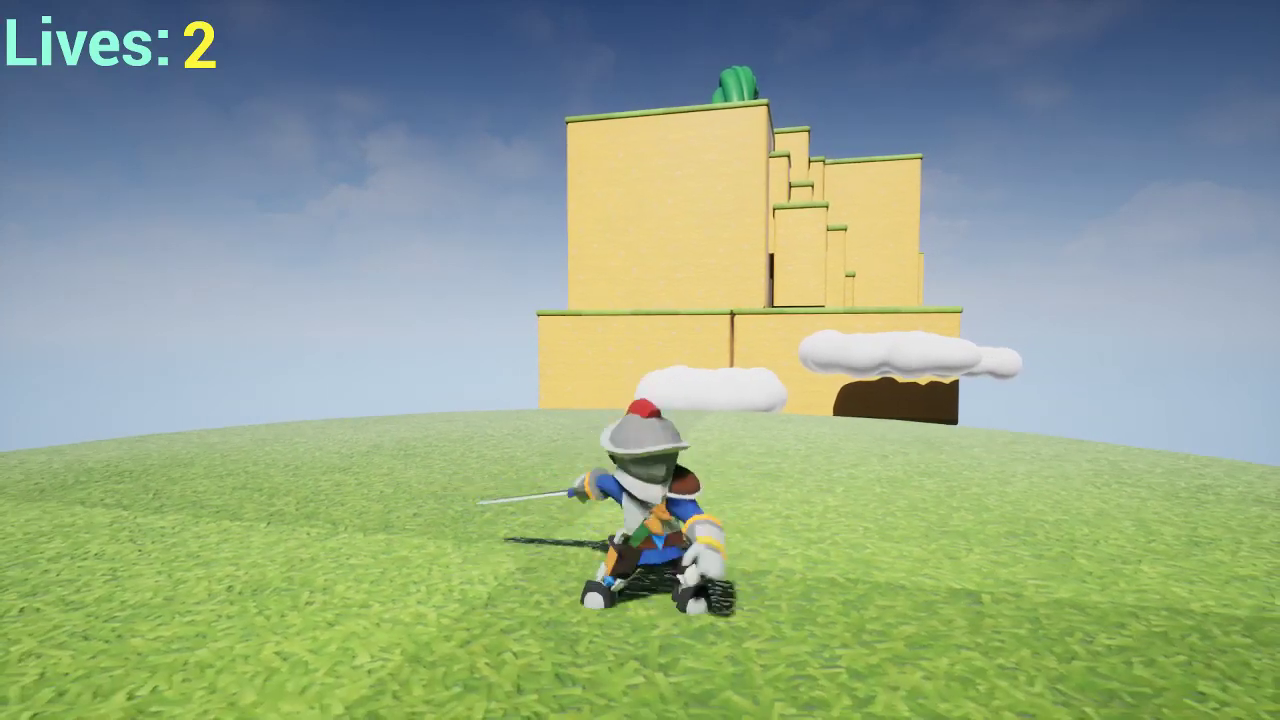
key("s")
key("w")
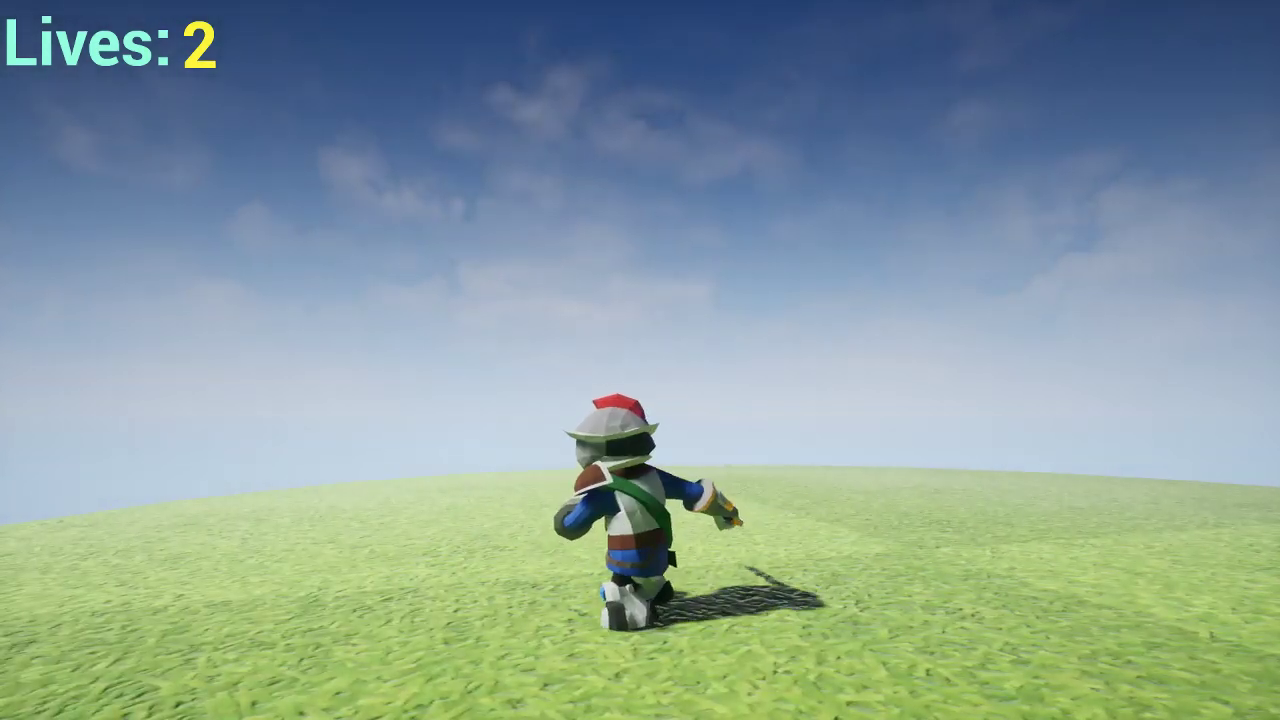
key("s")
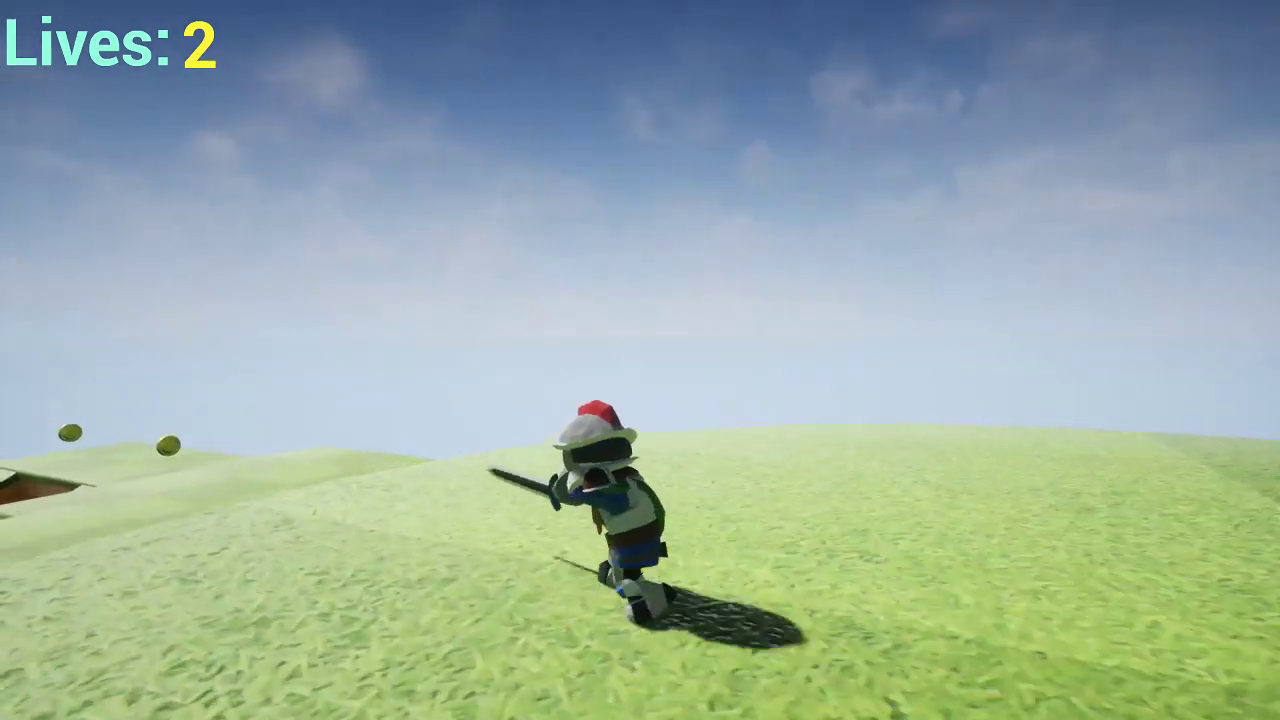
key("w")
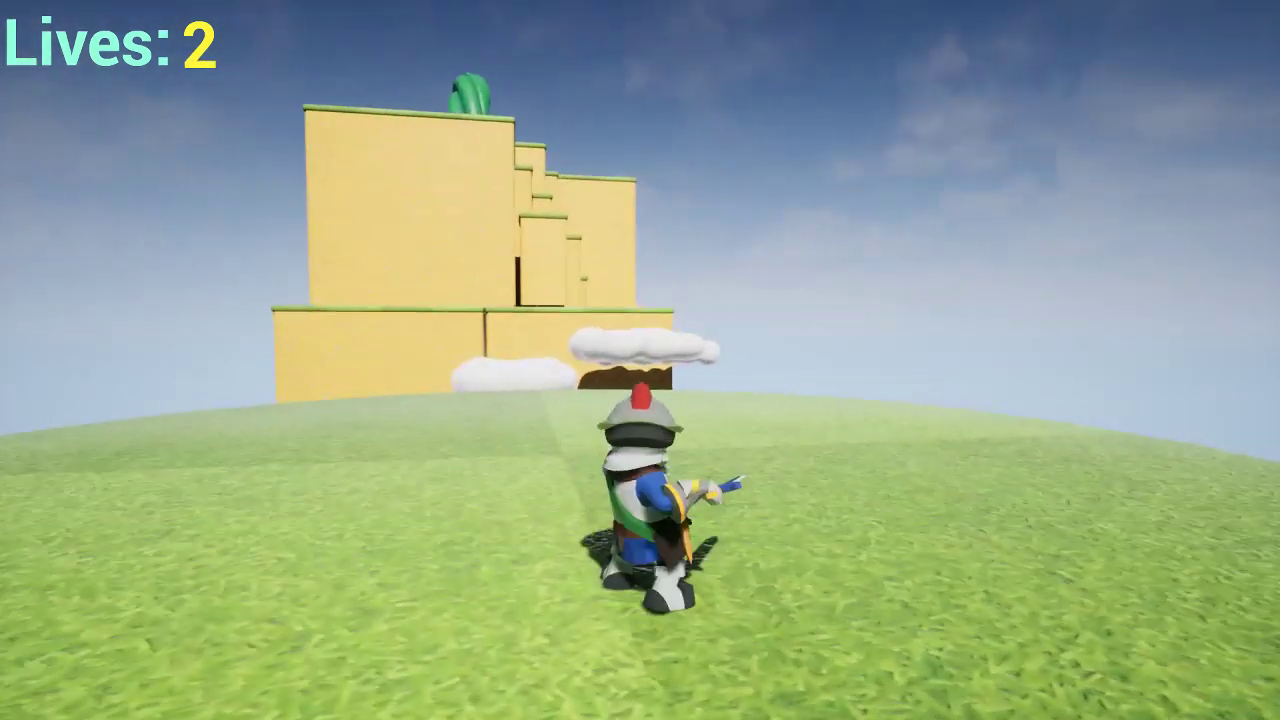
- Playtest sideways sword swings and a forward jump on the round grass hill while heading toward the white clouds
key("a")
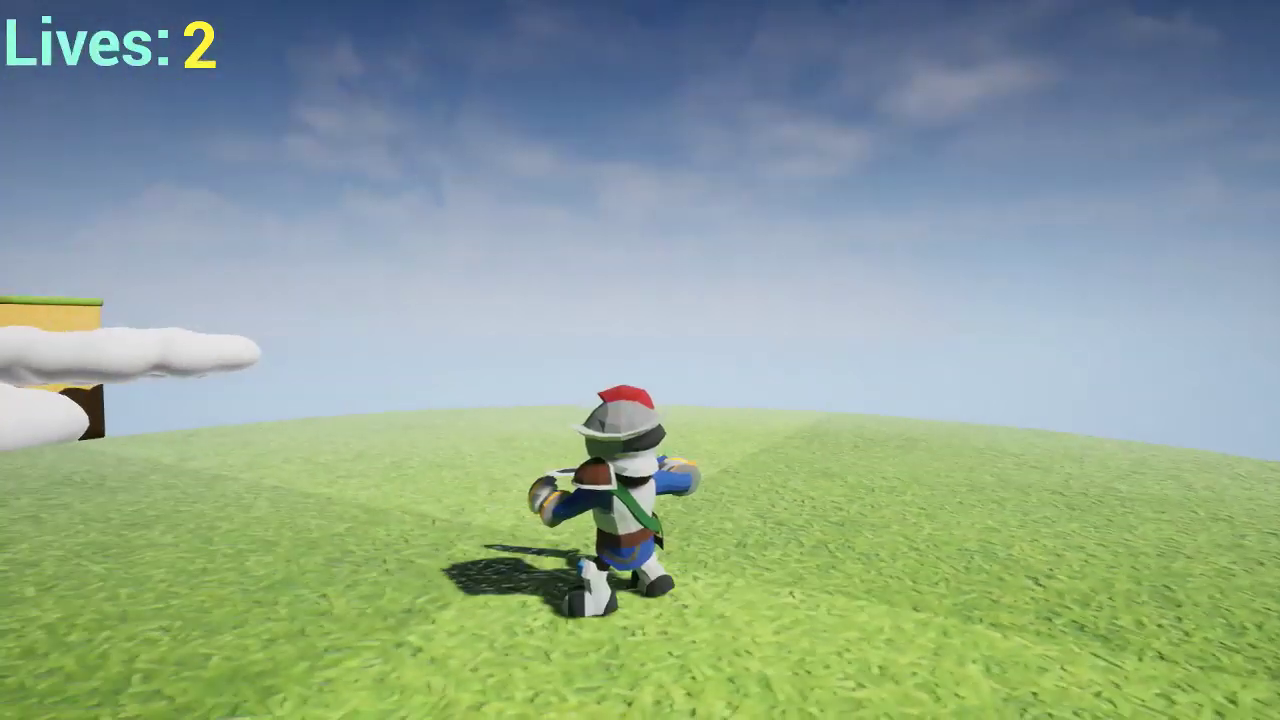
key("a")
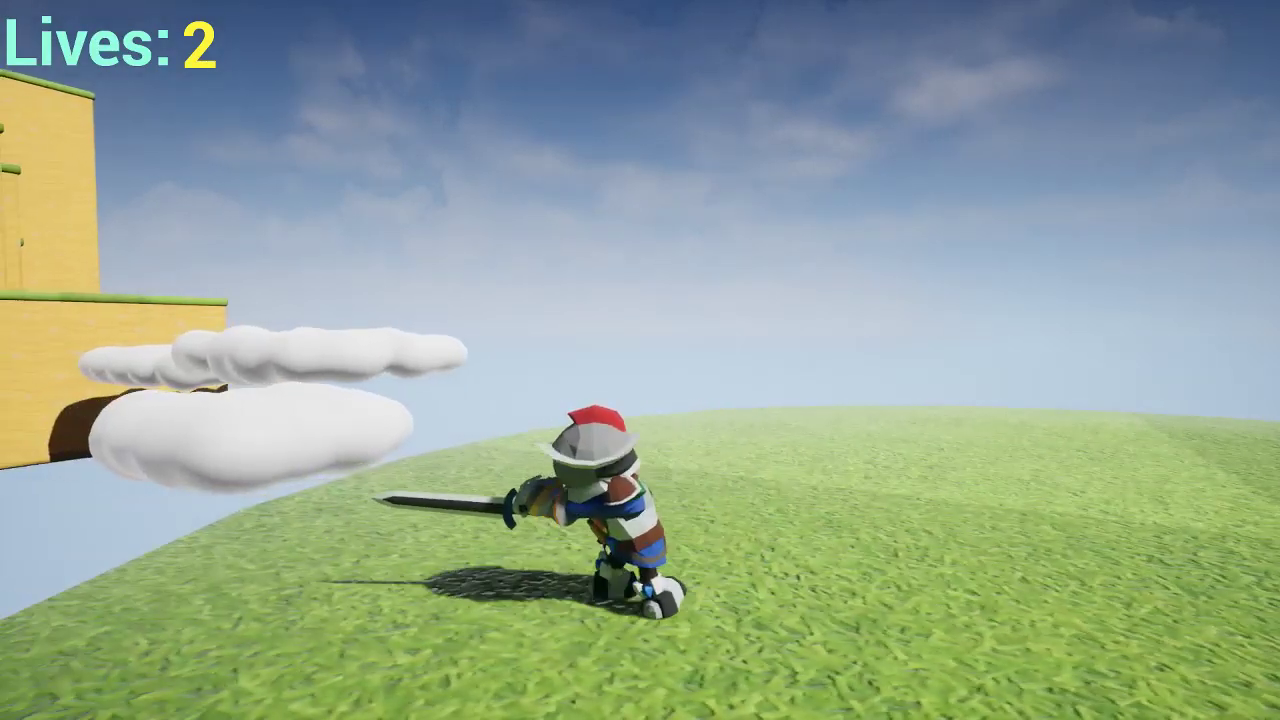
key("d")
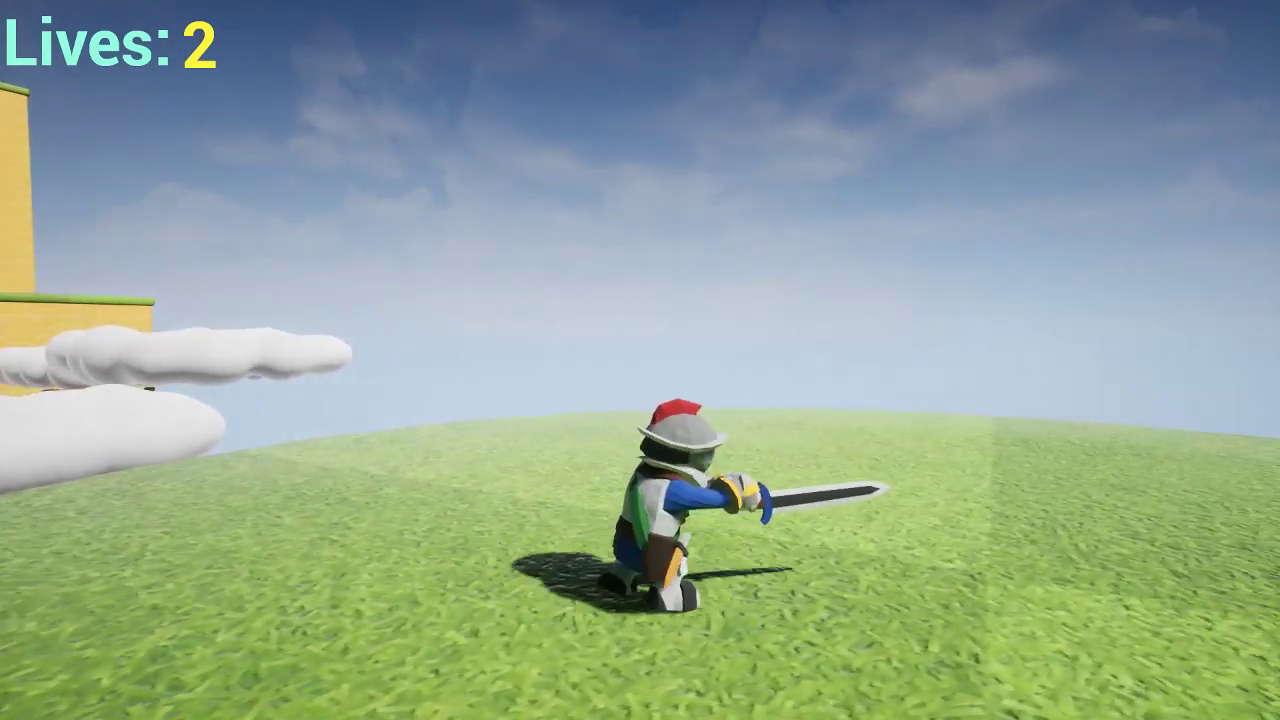
key("a")
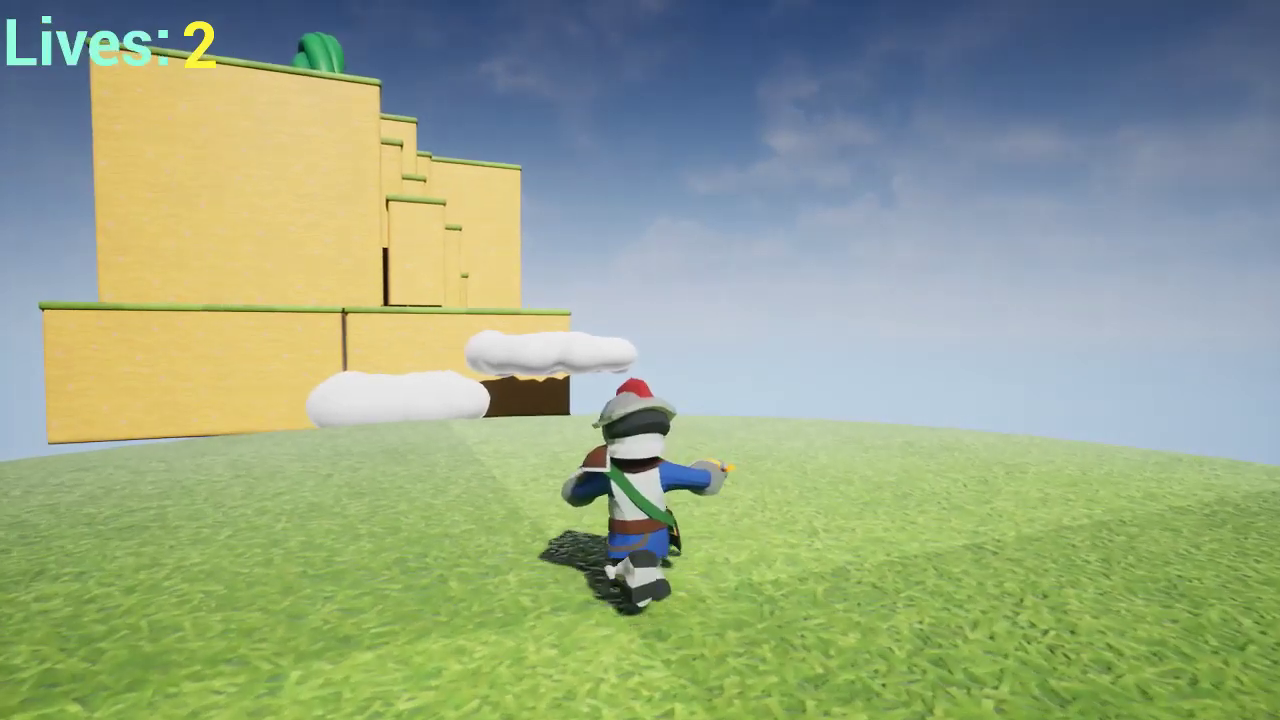
key("w")
key("space")
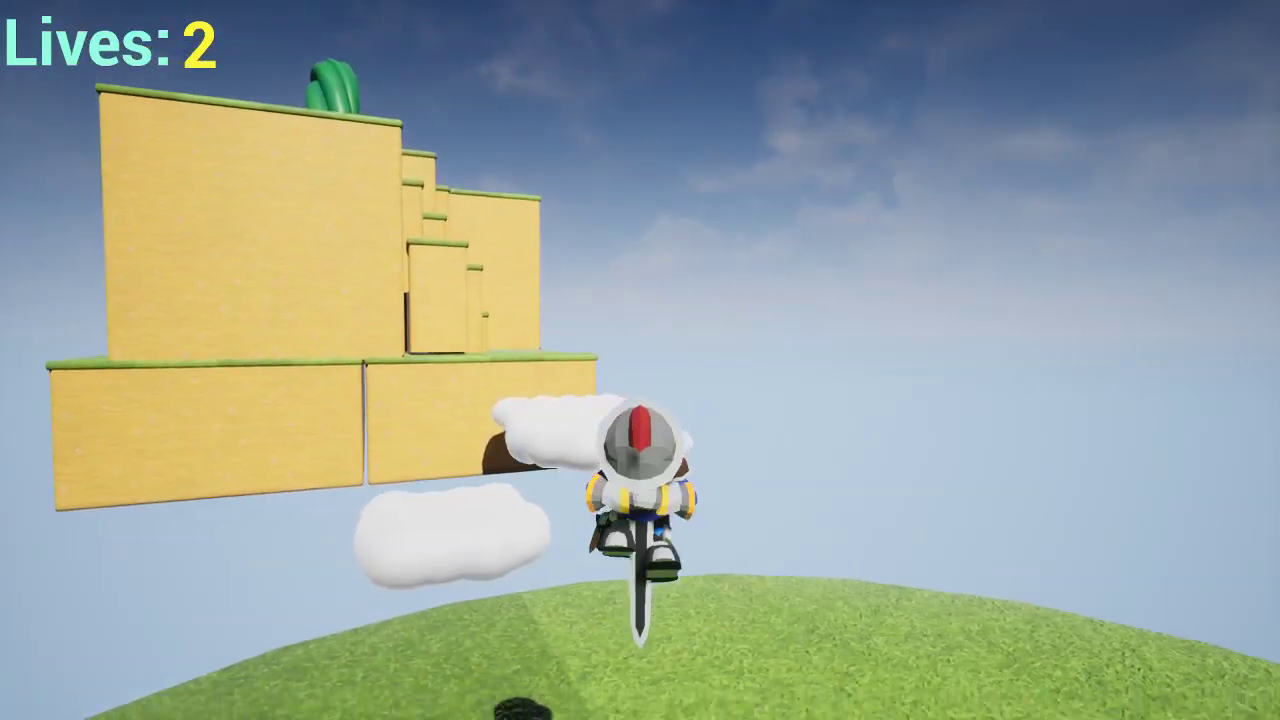
key("w")
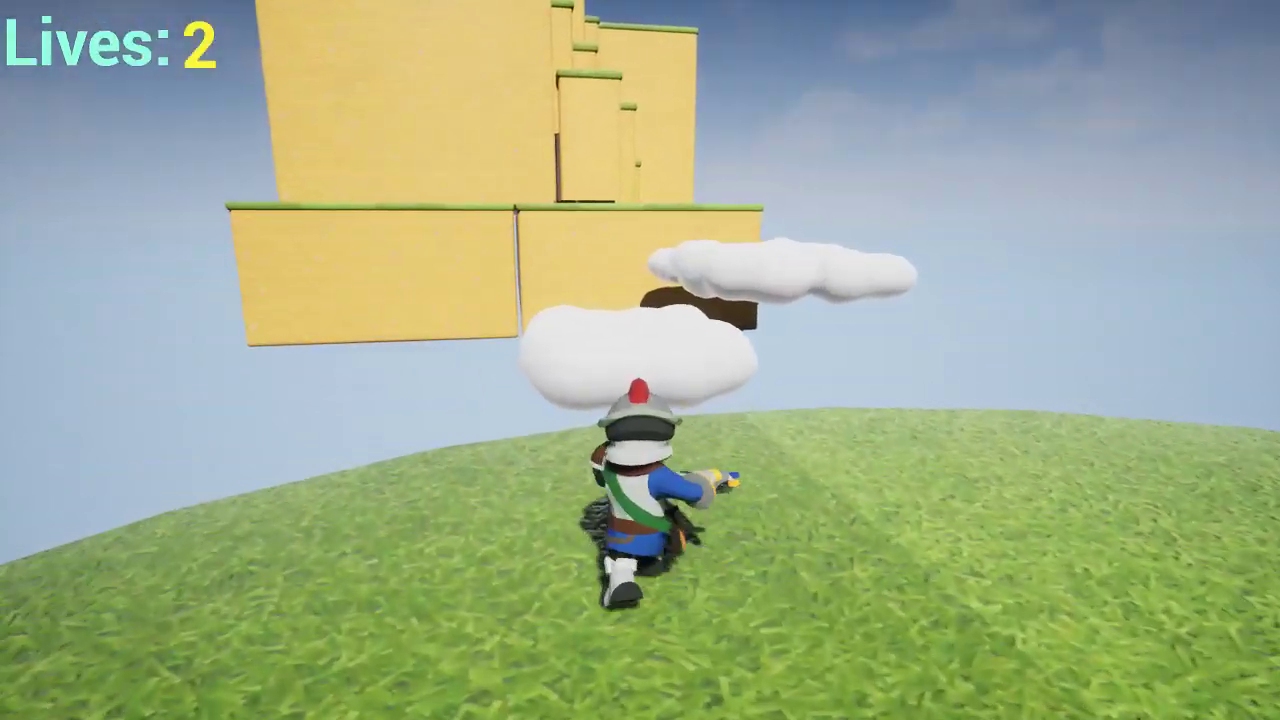
- Playtest jumping from the grass hill across the white clouds up to the grass-topped ledge of the yellow blocks
key("space")
key("w")
key("space")
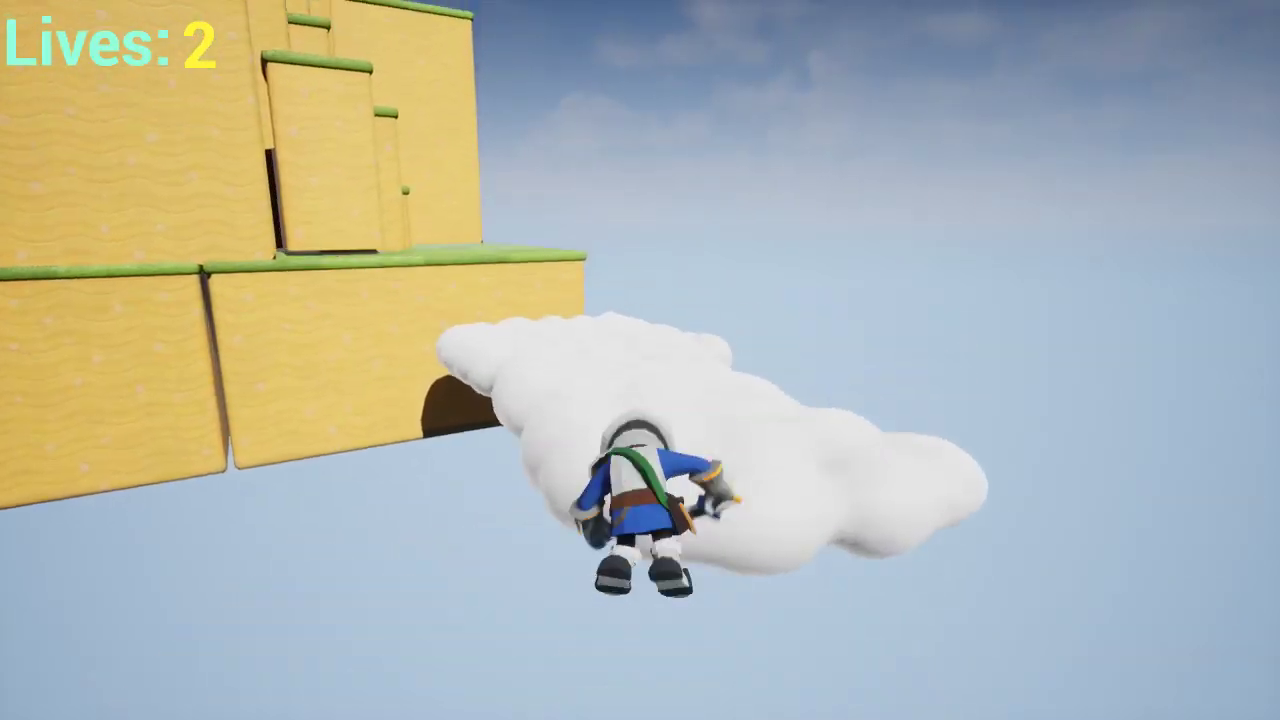
key("w")
key("space")
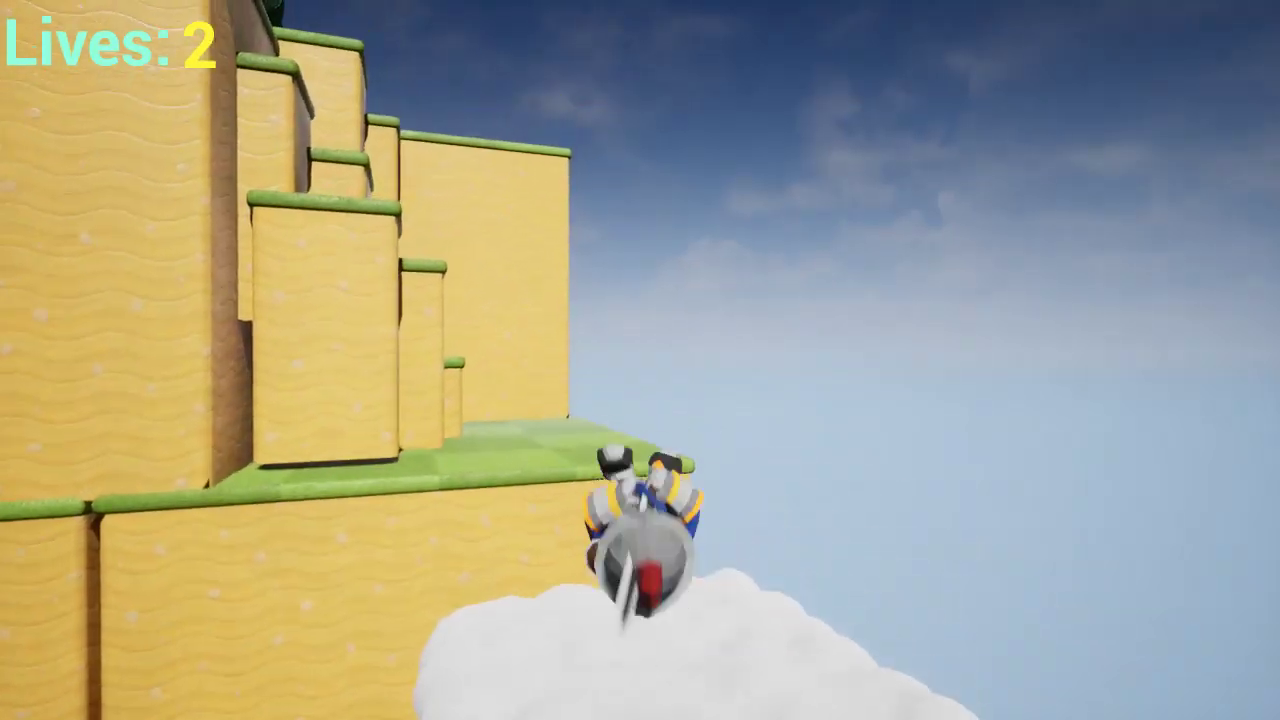
key("w")
key("space")
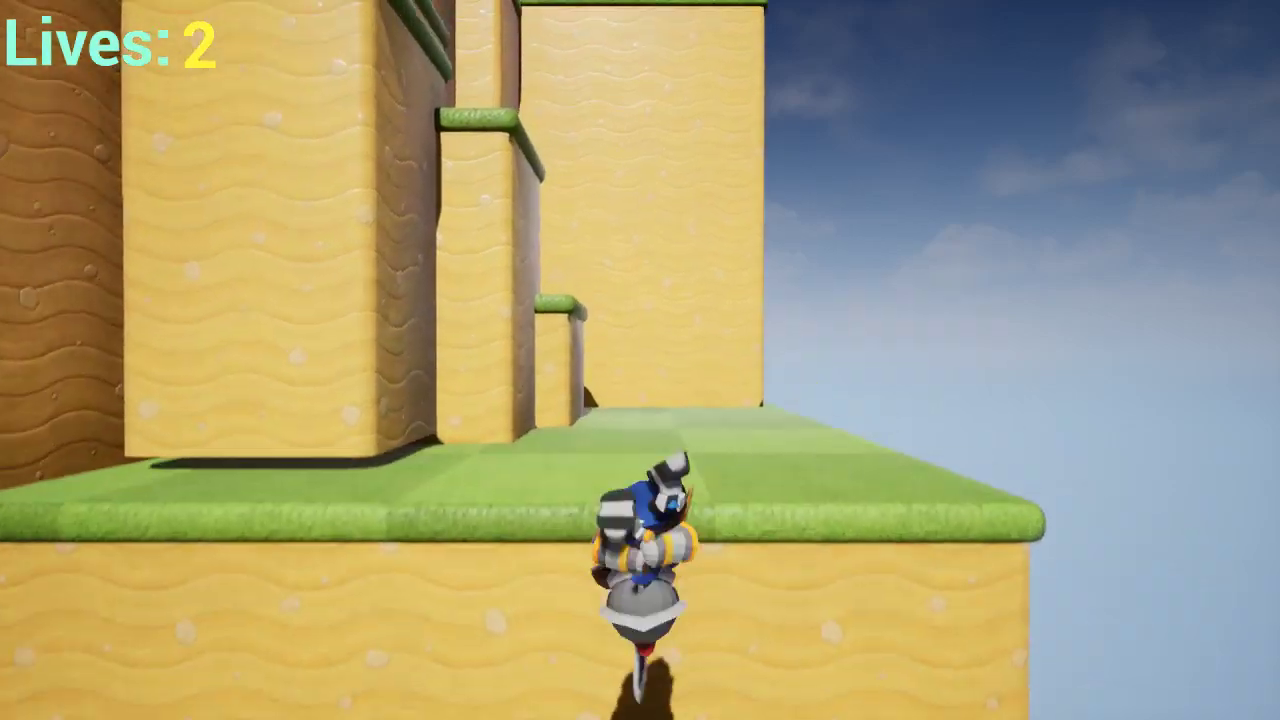
- Playtest turning and short movements on the grass ledge, viewing the knight's sword stance from low camera angles
key("s")
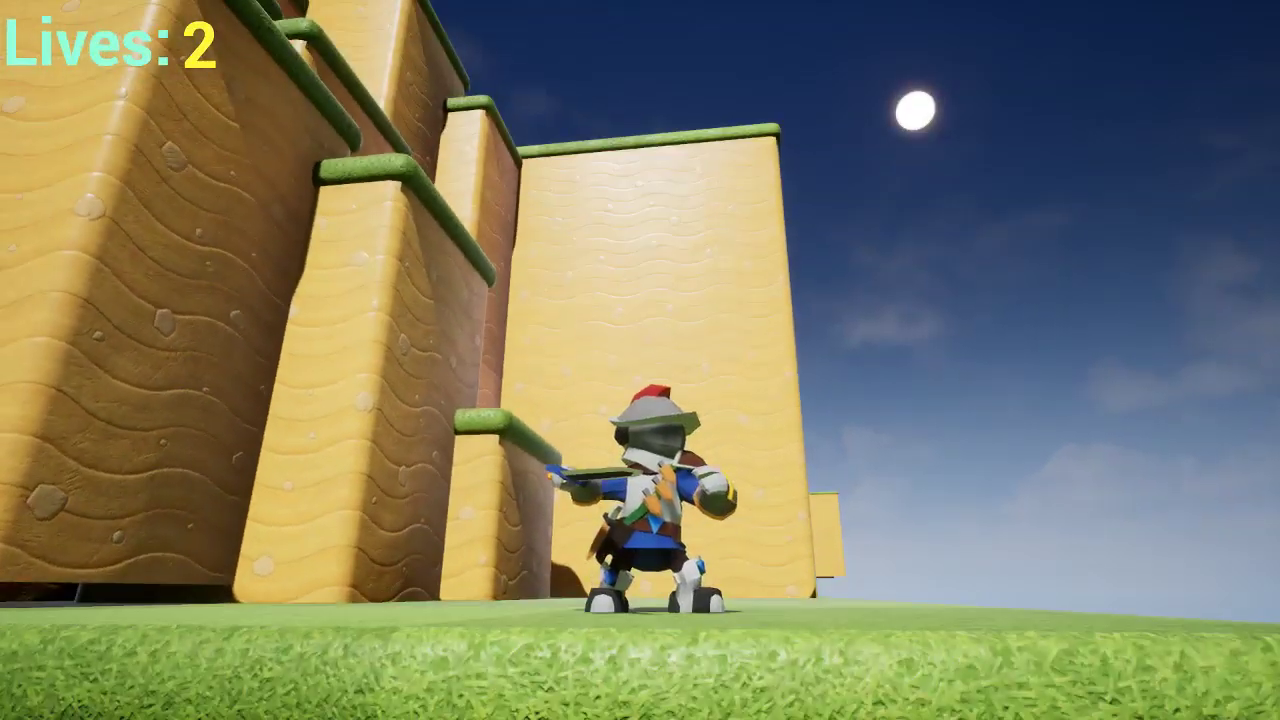
key("w")
key("w")
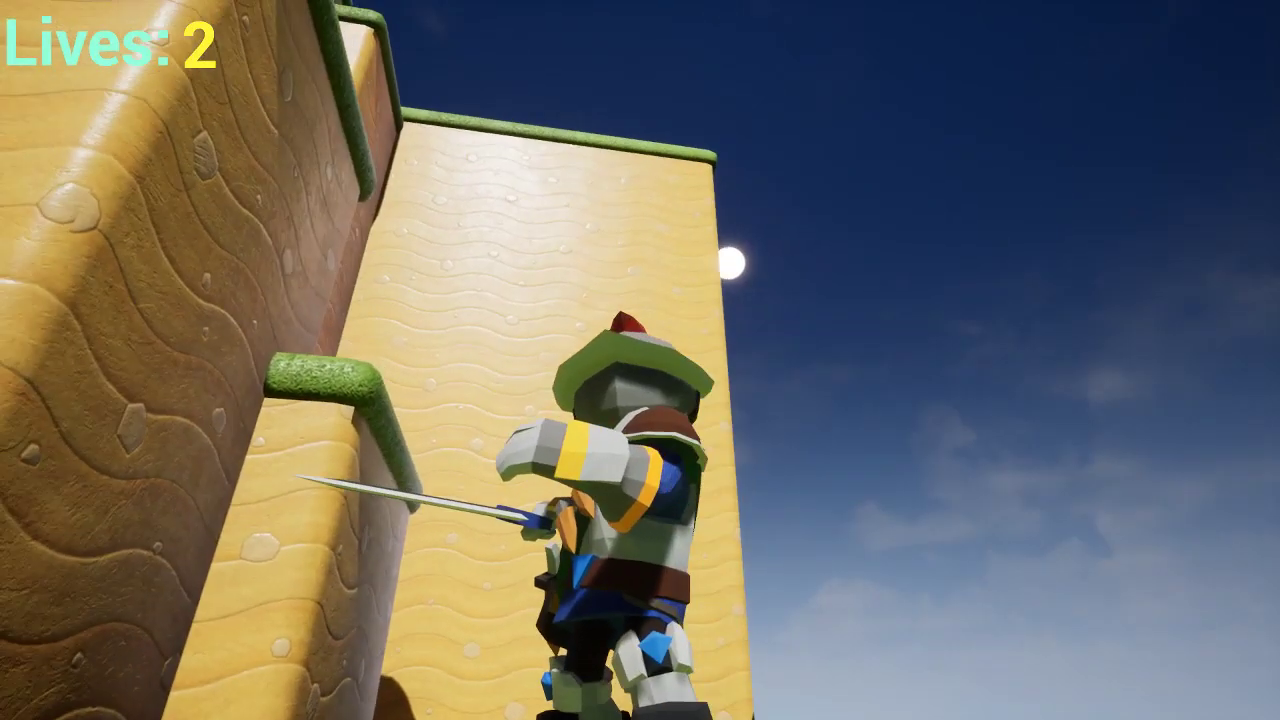
key("space")
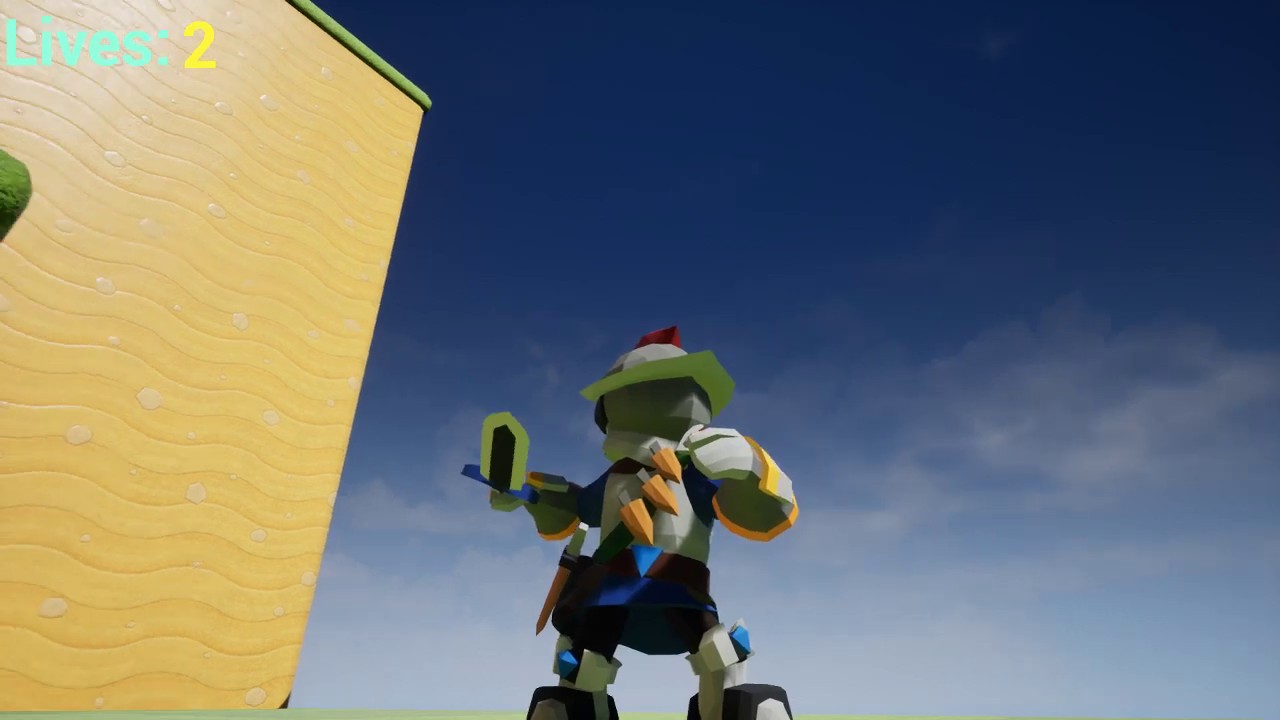
key("w")
key("w")
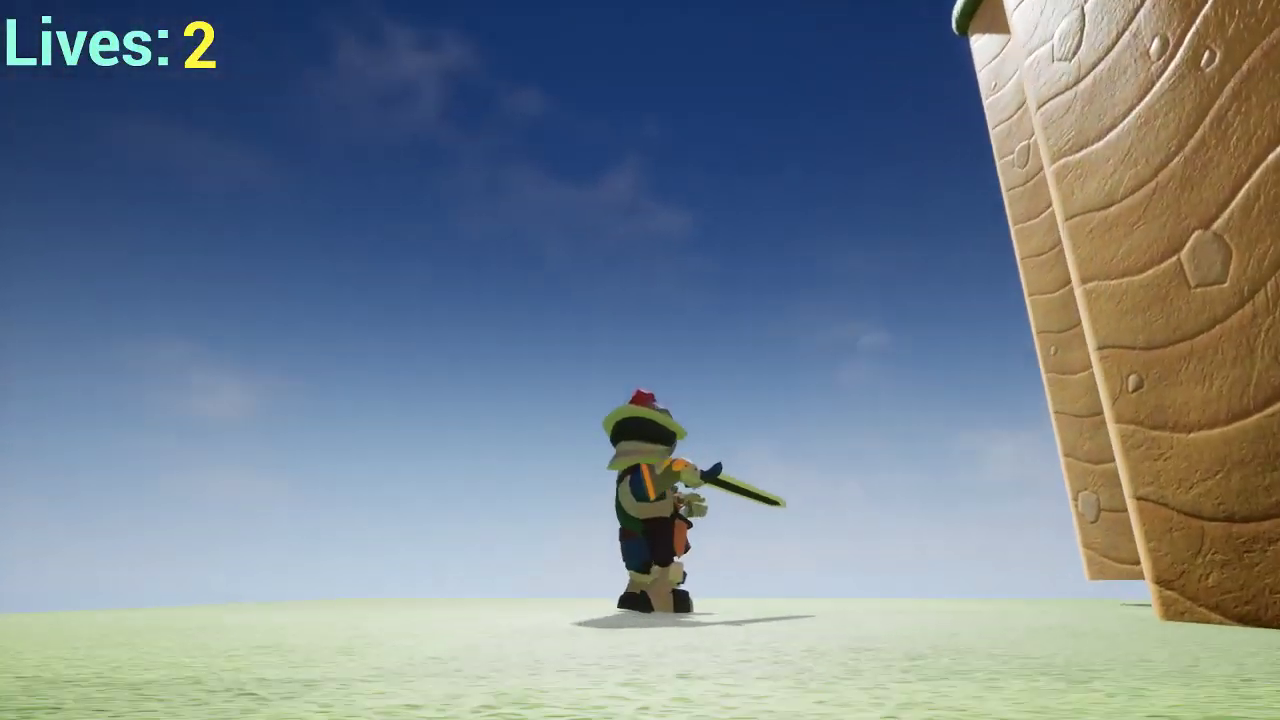
key("w")
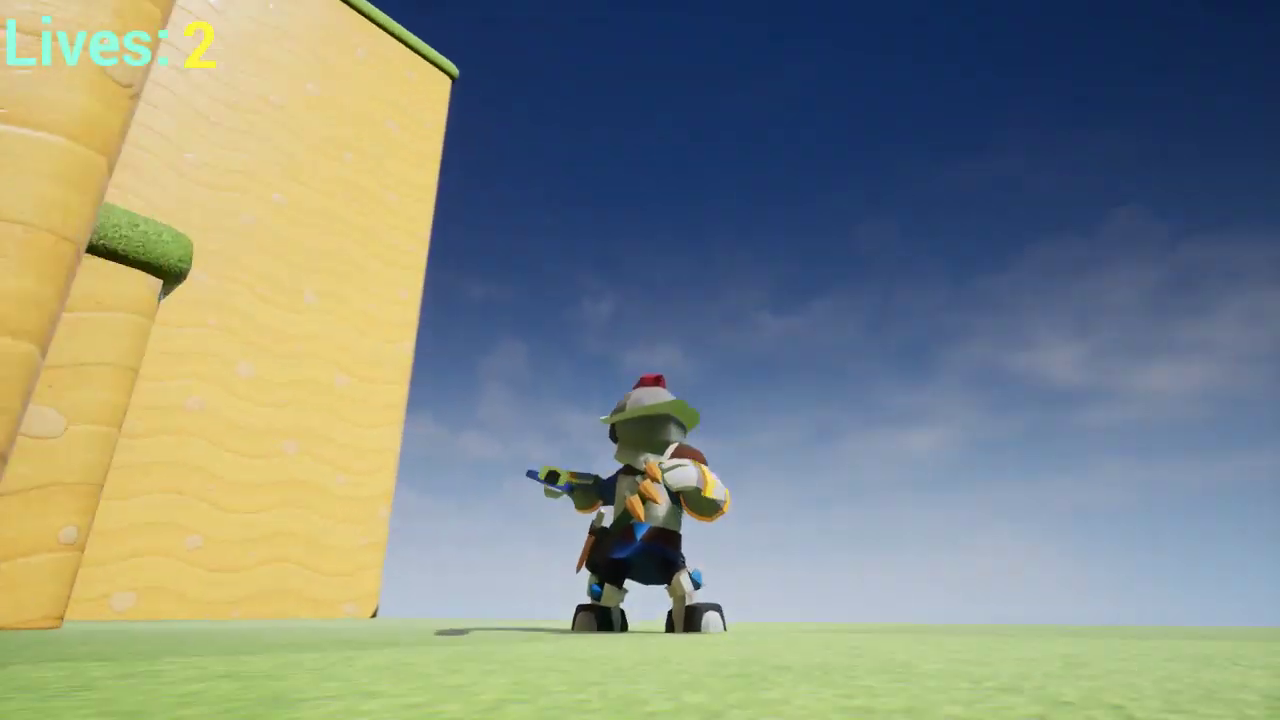
- Playtest moving and swinging the sword along the ledge toward the low grass-topped block beside the tall yellow wall
key("w")
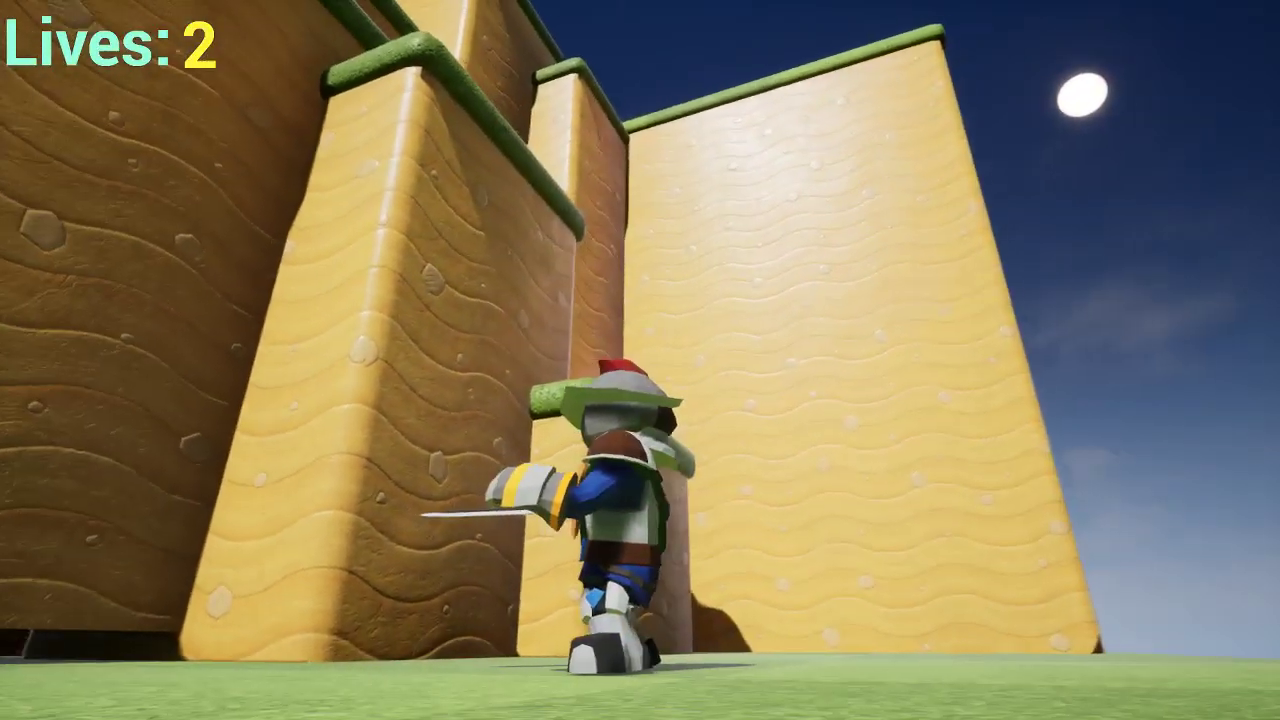
key("w")
key("s")
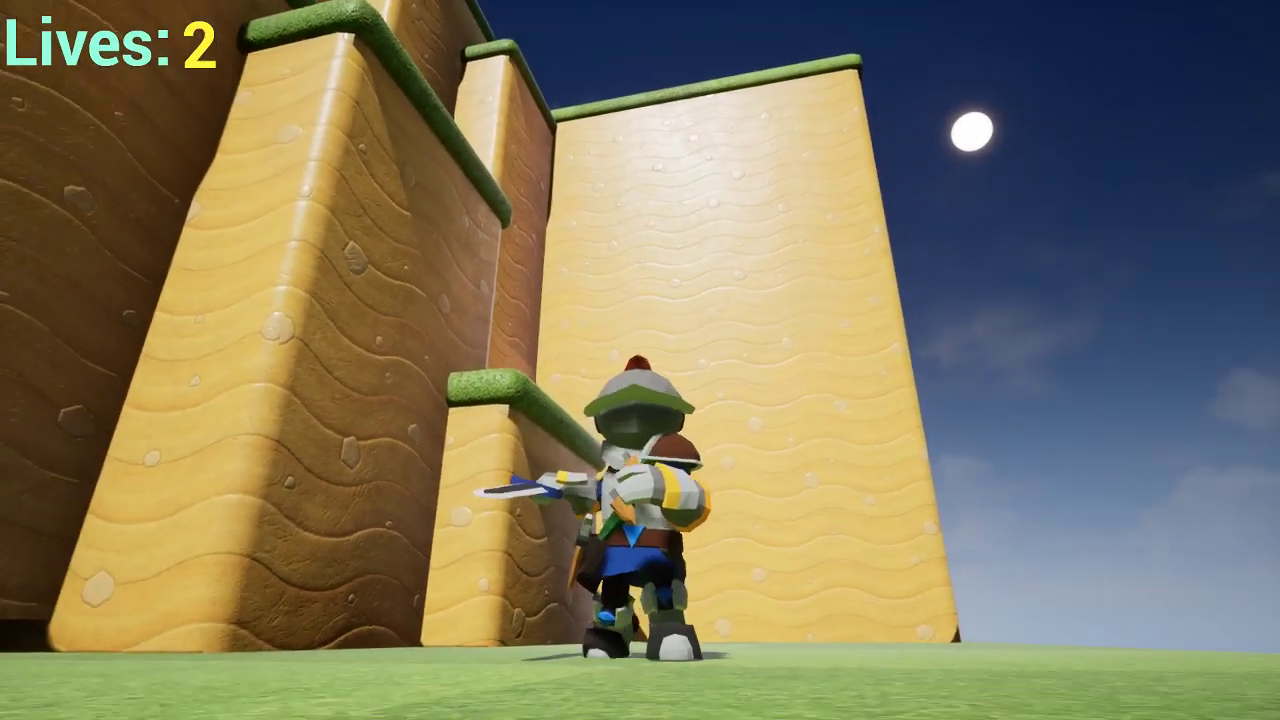
key("space")
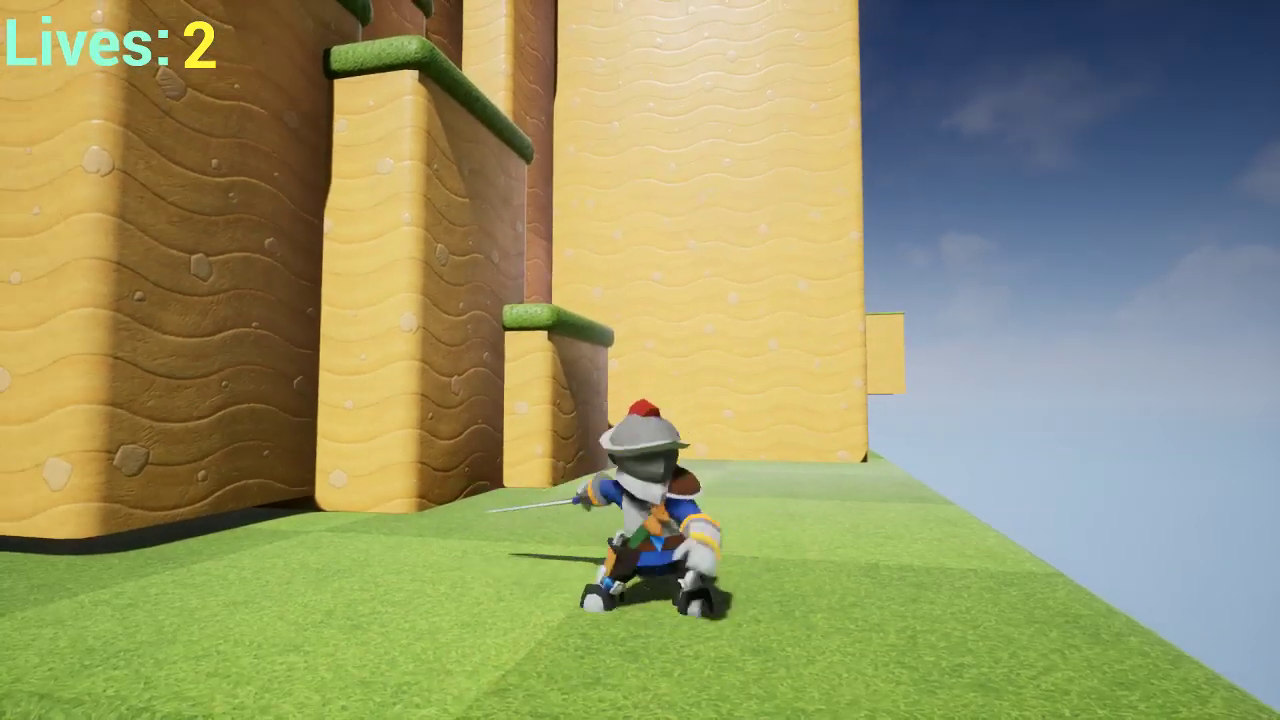
key("w")
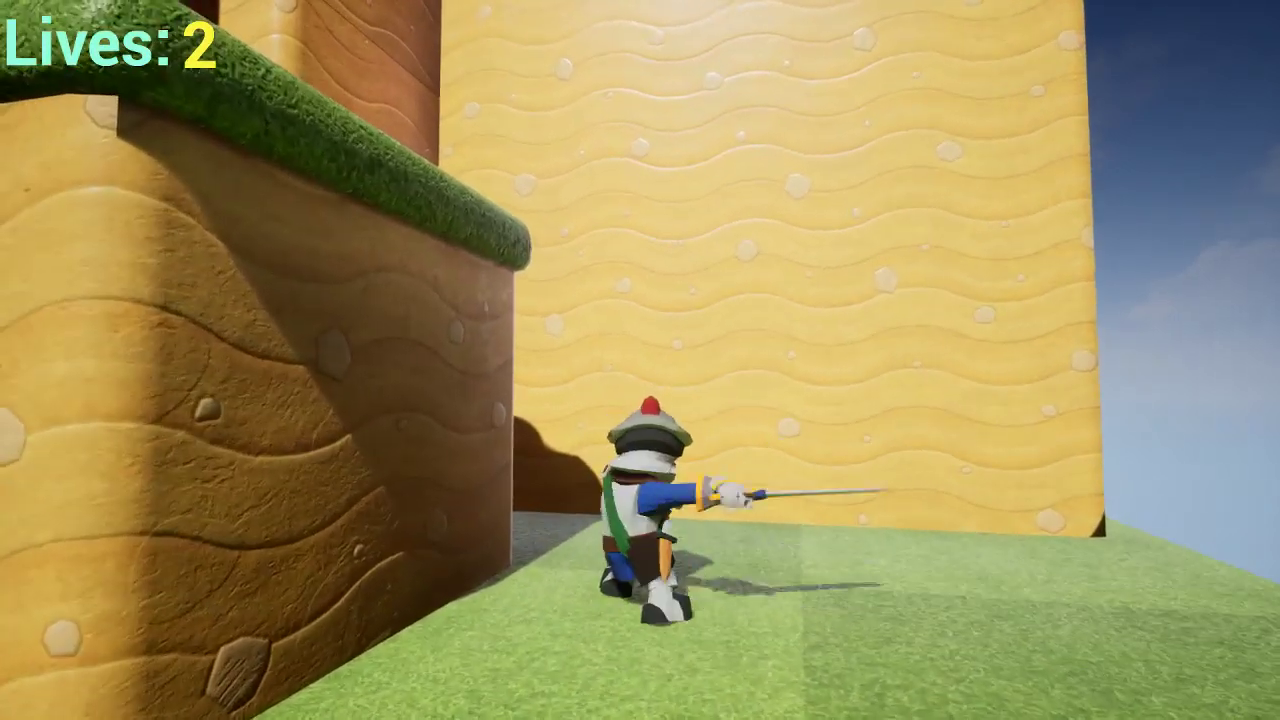
key("s")
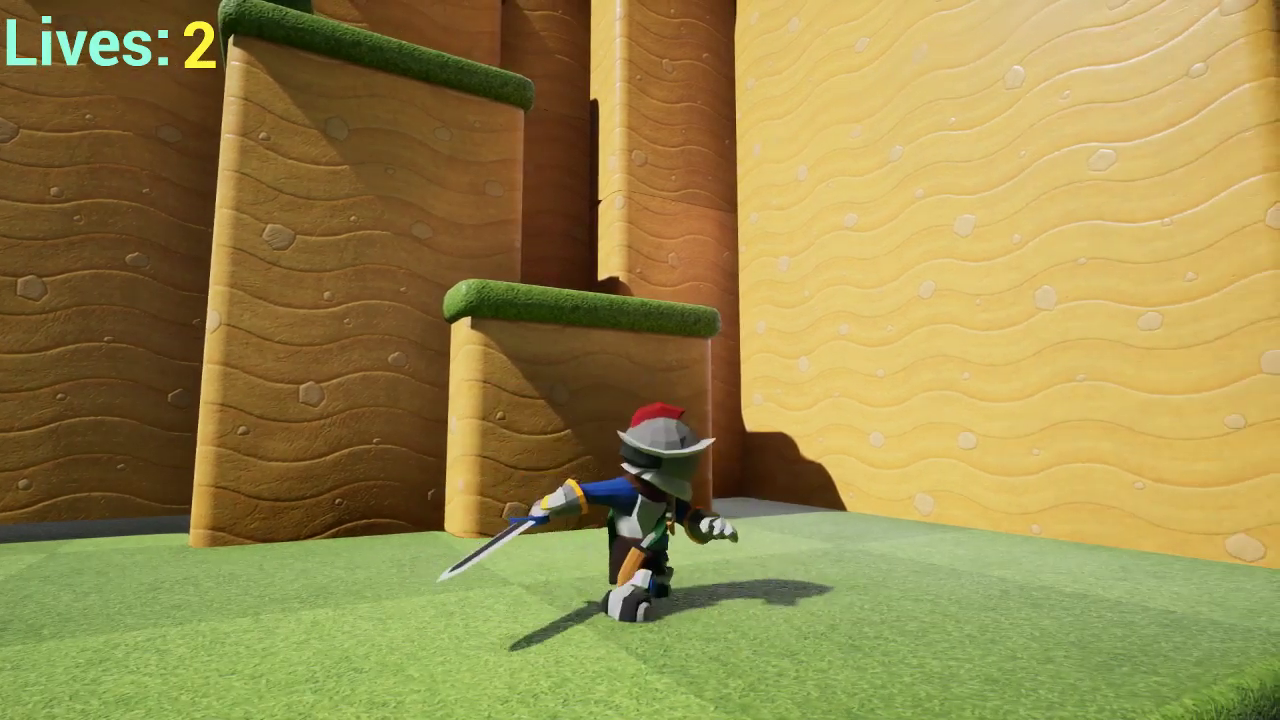
- Playtest jumping beside the low grass-topped block and dropping off the platform into the void
key("space")
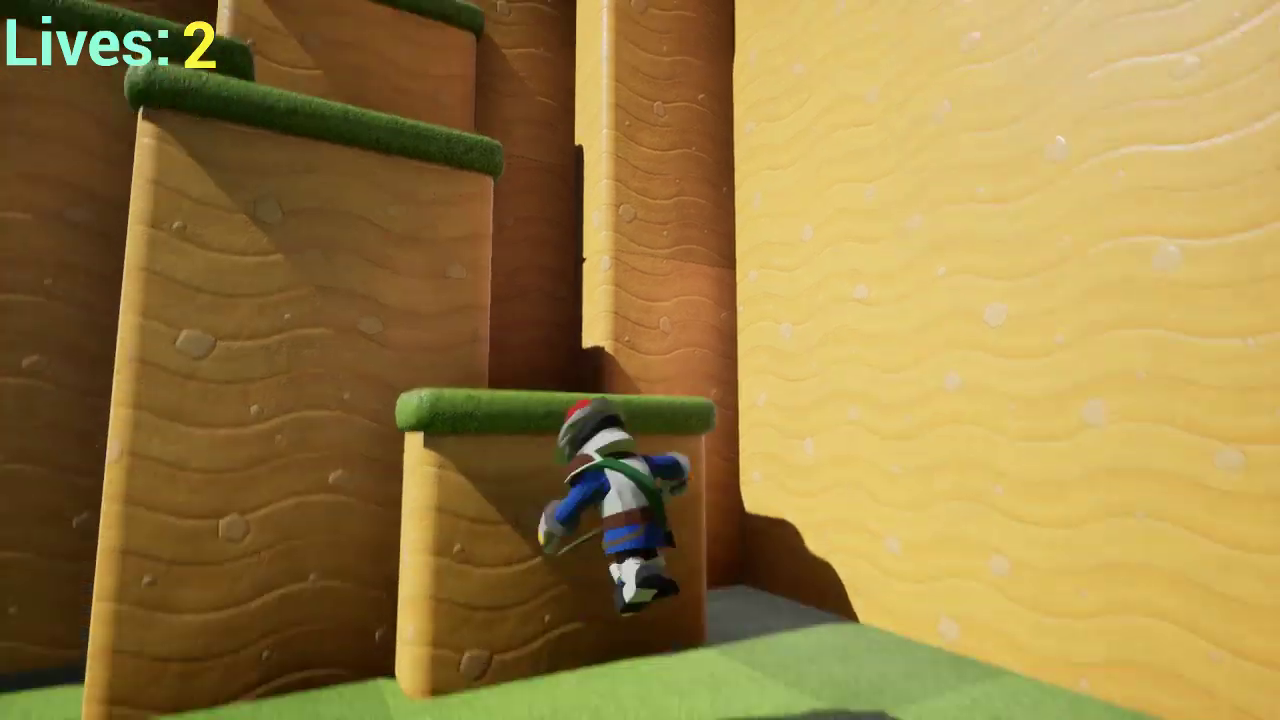
key("space")
key("space")
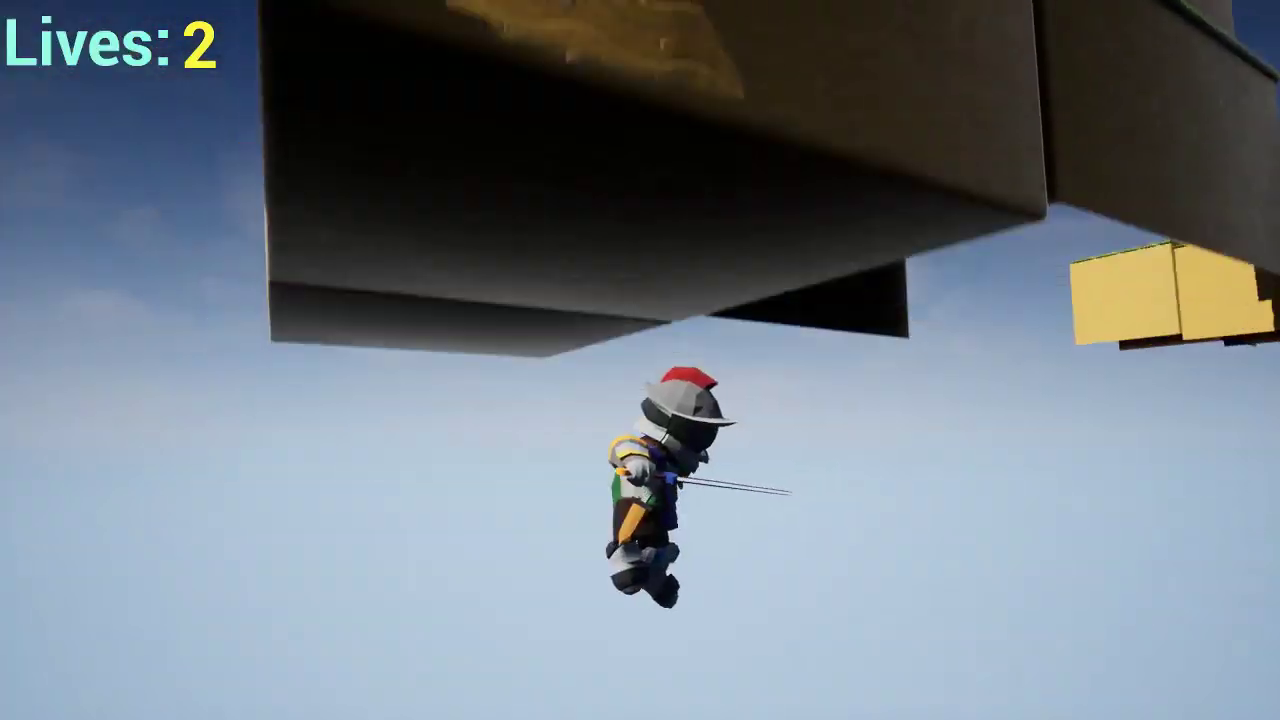
key("space")
key("space")
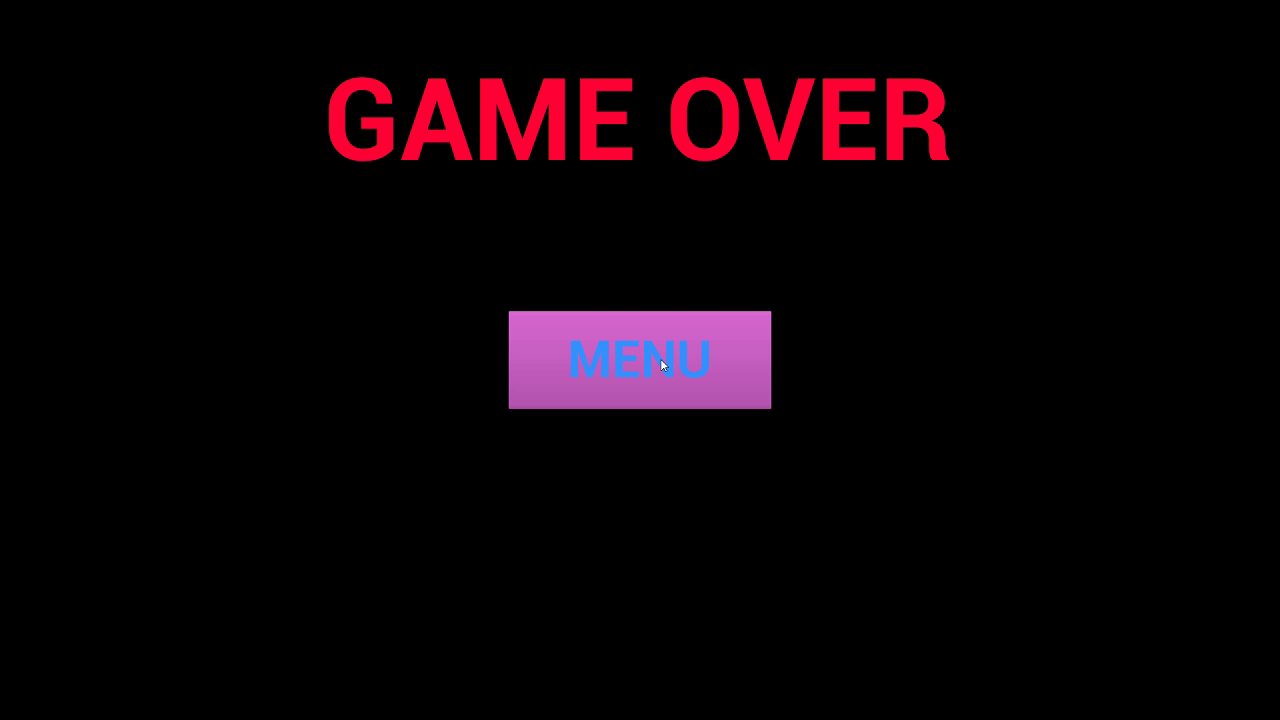
- Return from the game-over screen to the main menu and end the play session
left_click(661, 361)
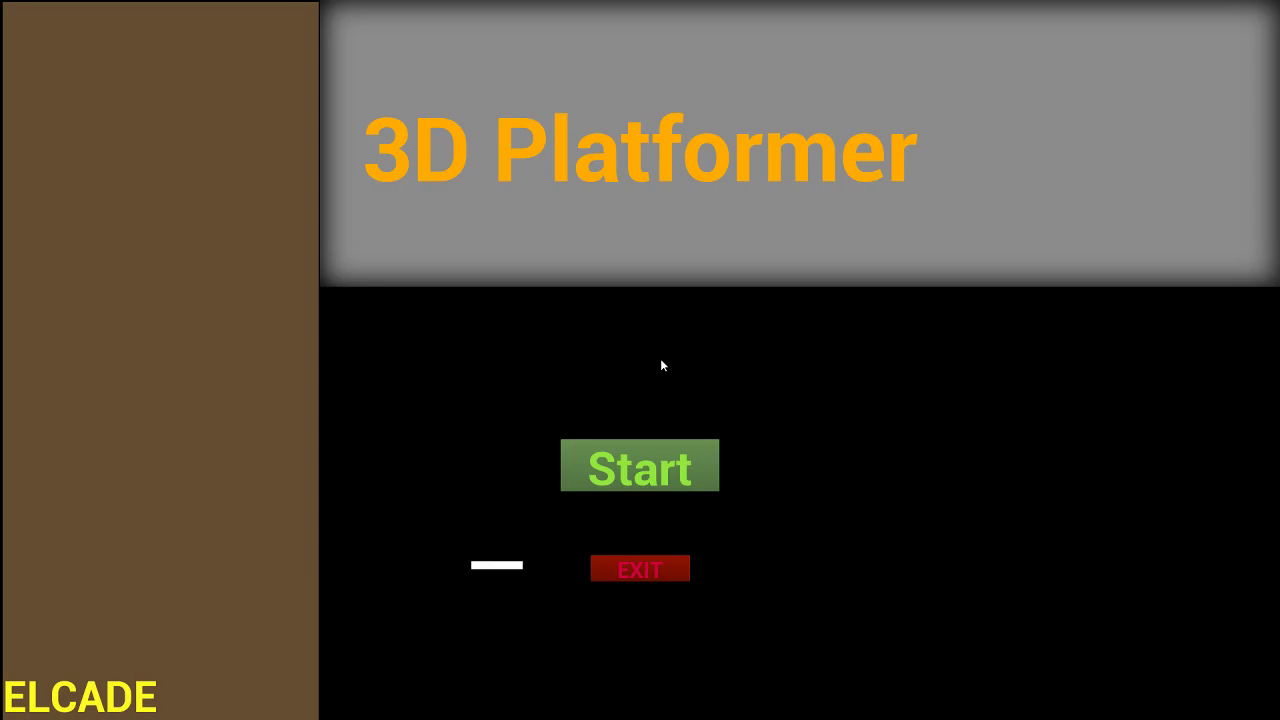
key("Escape")
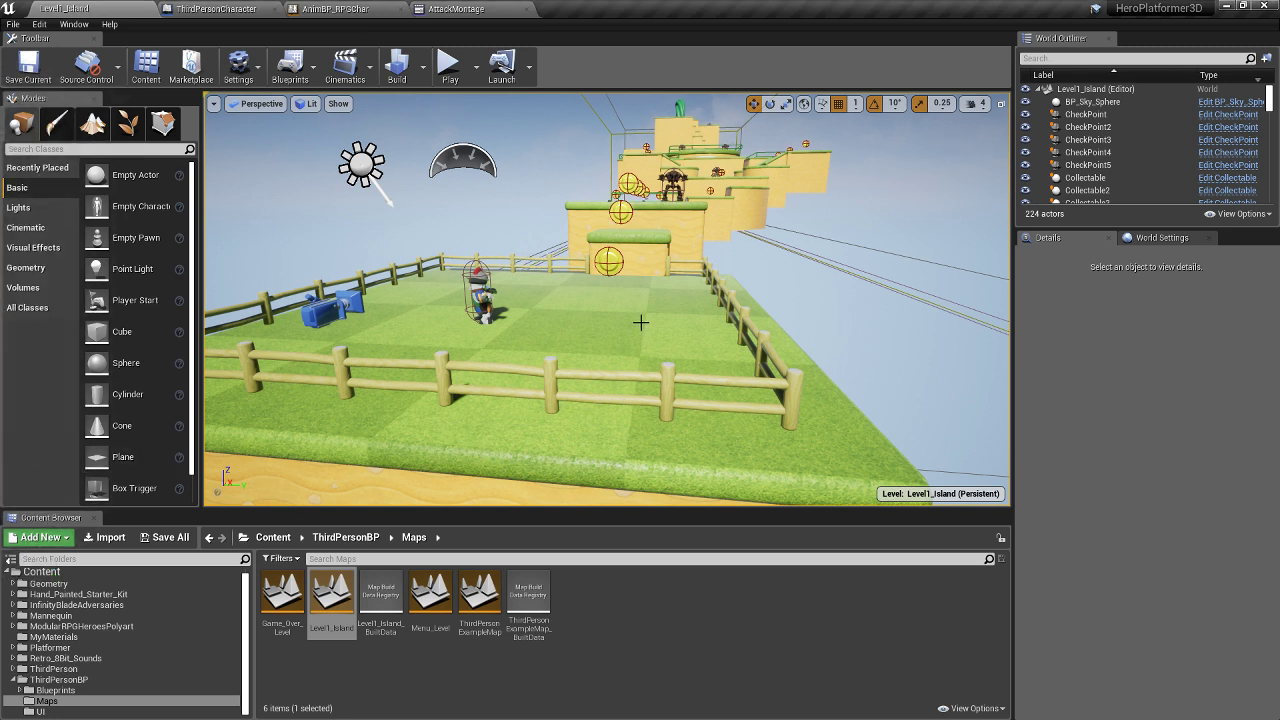
- Examine the robot enemy standing near the coins on the raised grass platform of Level1_Island from several sides
mouse_move(651, 329)
right_mouse_down()
mouse_move(640, 318)
mouse_move(652, 312)
mouse_move(652, 330)
right_mouse_up()
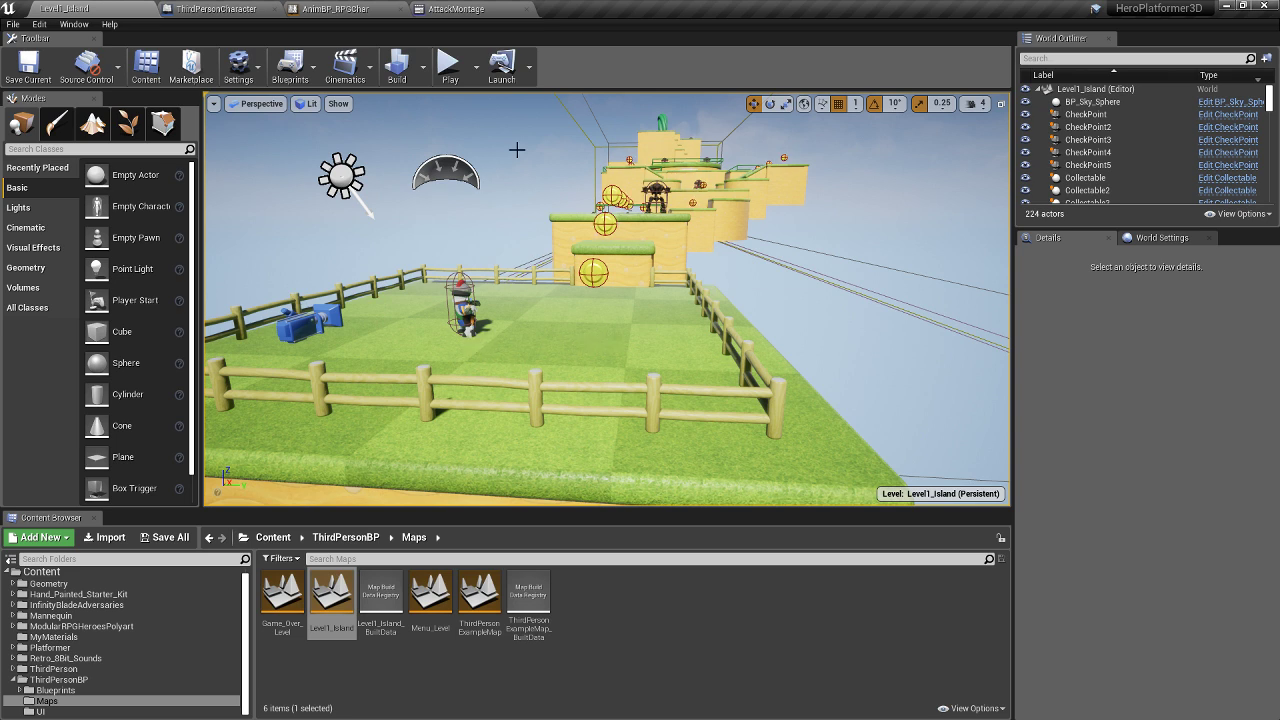
mouse_move(669, 329)
right_mouse_down()
mouse_move(669, 310)
mouse_move(669, 329)
right_mouse_up()
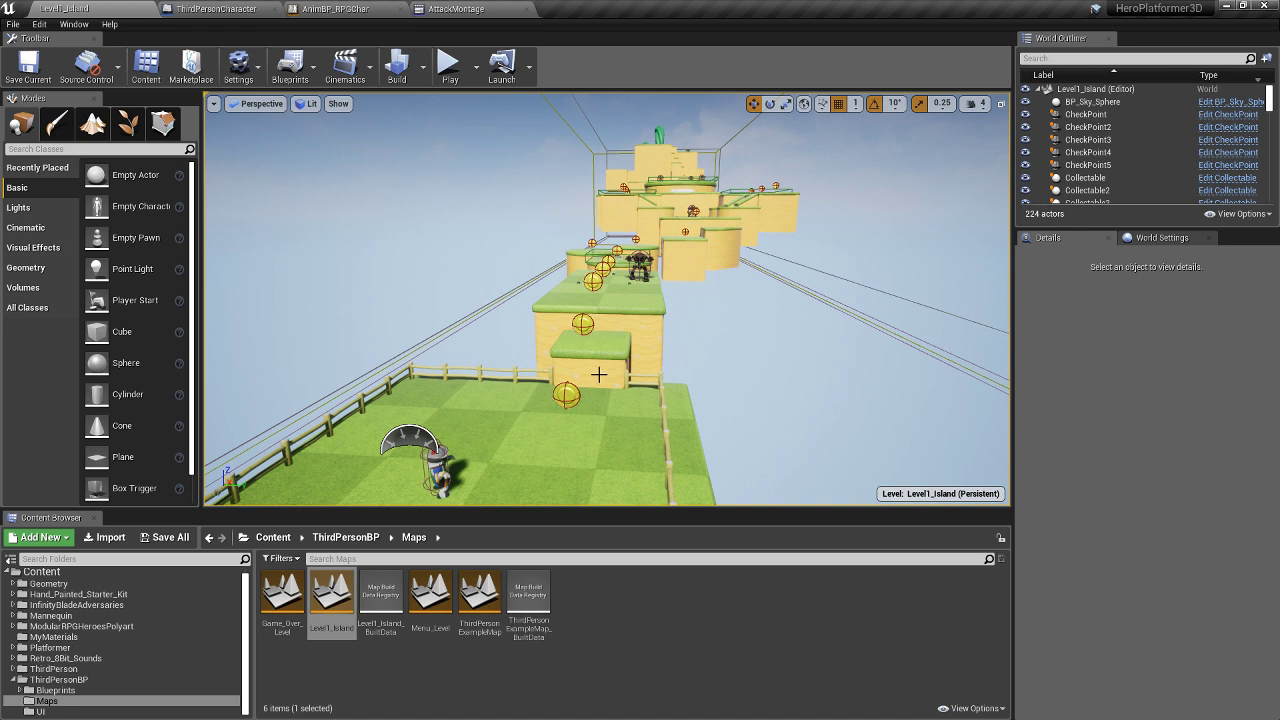
right_click_drag(591, 371, 532, 372)
key("w")
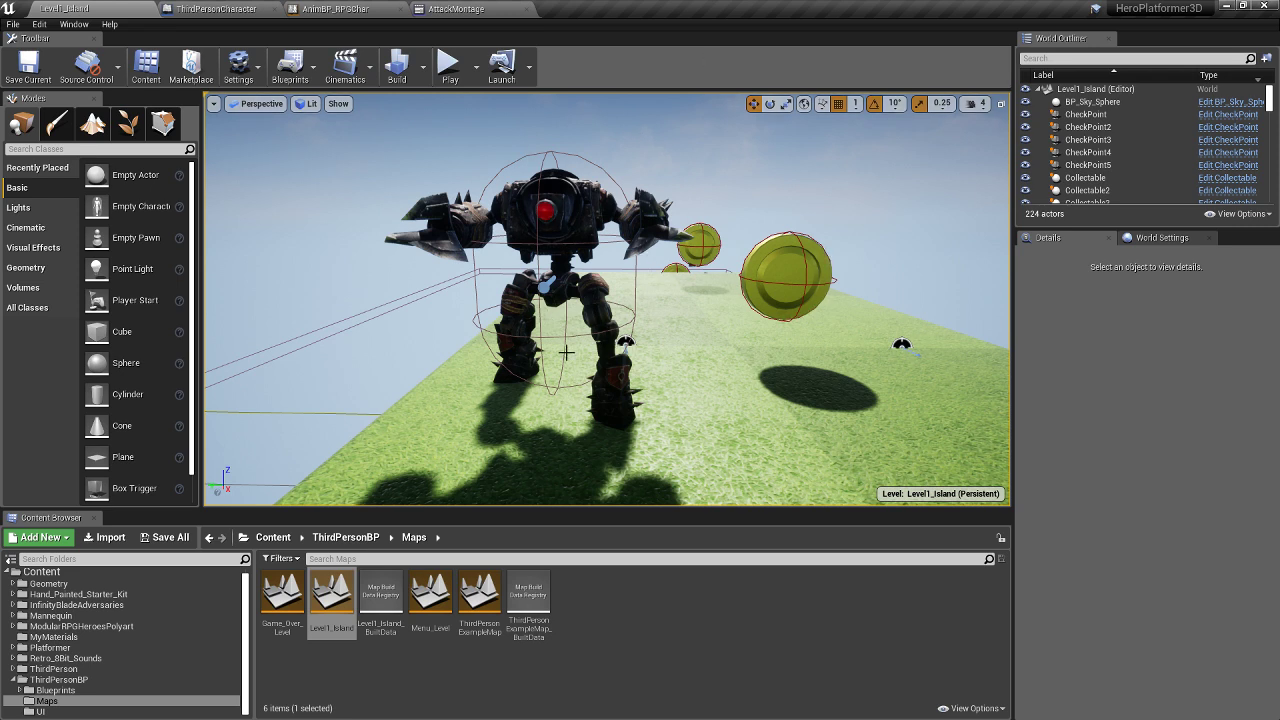
left_click_drag(637, 298, 434, 277, "alt")
left_click_drag(601, 310, 540, 310, "alt")
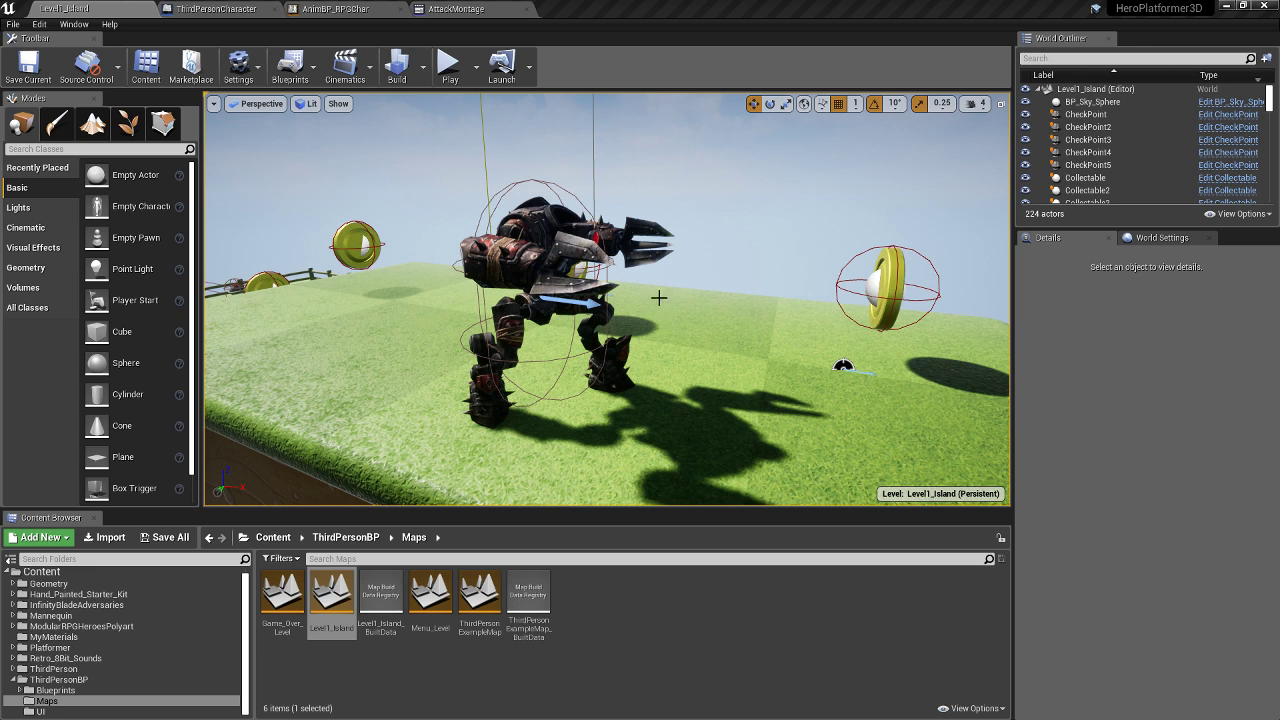
right_click_drag(640, 288, 700, 310)
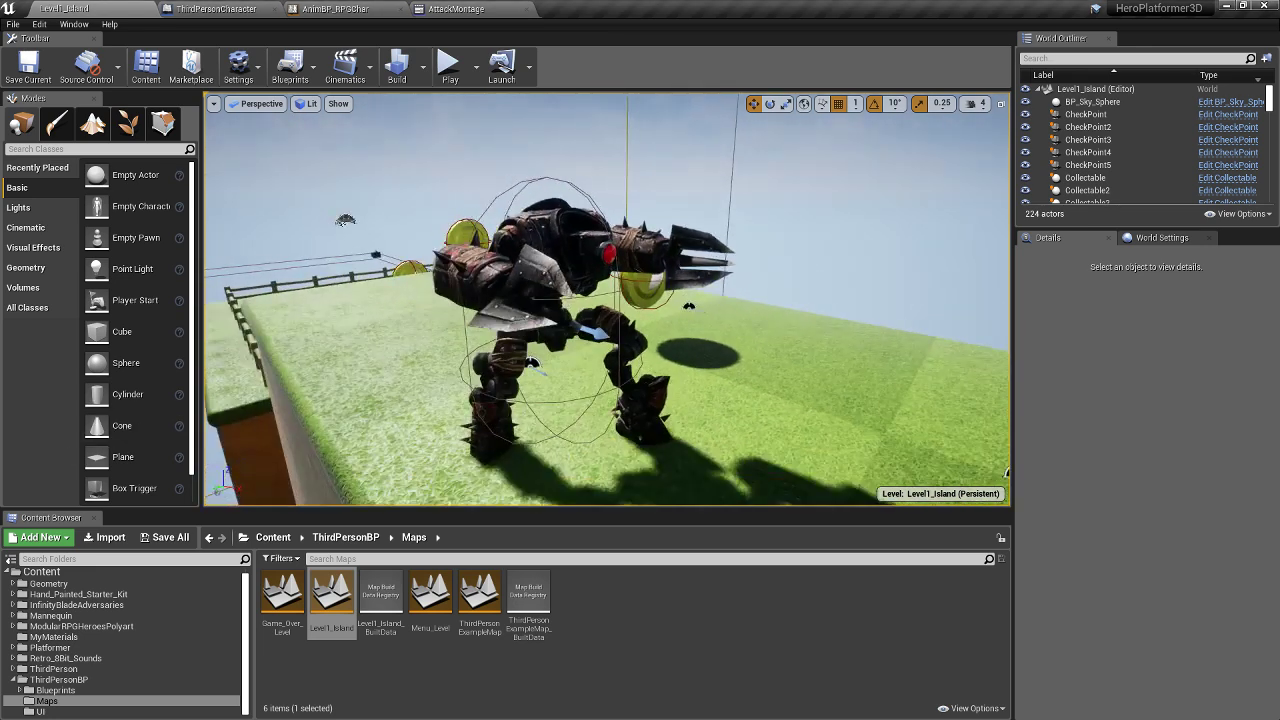